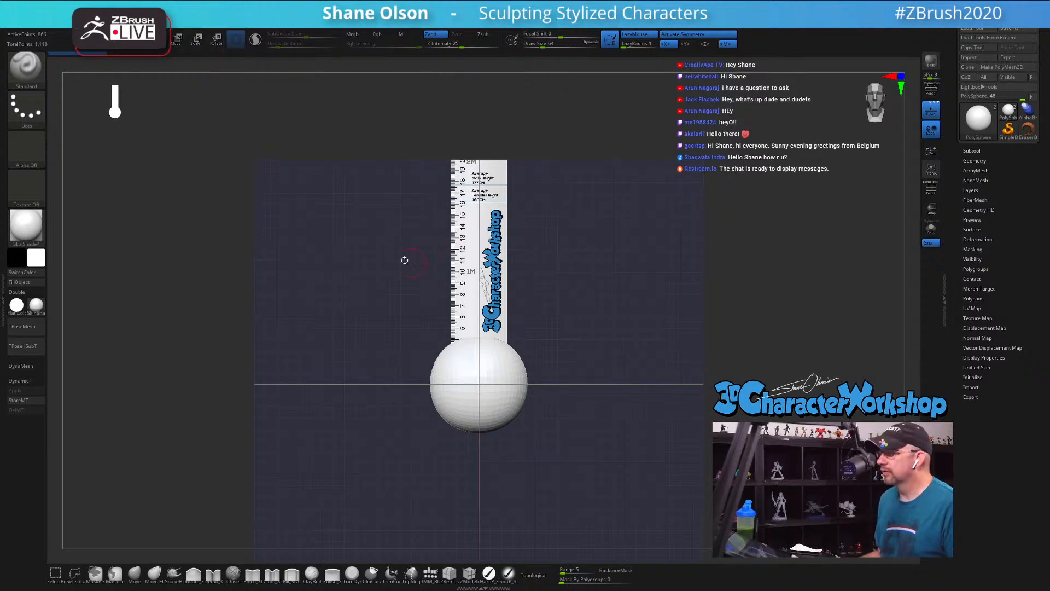
# Step: Hide the floor grid behind the sphere and ruler
pyautogui.moveTo(320, 219); pyautogui.dragTo(337, 226)
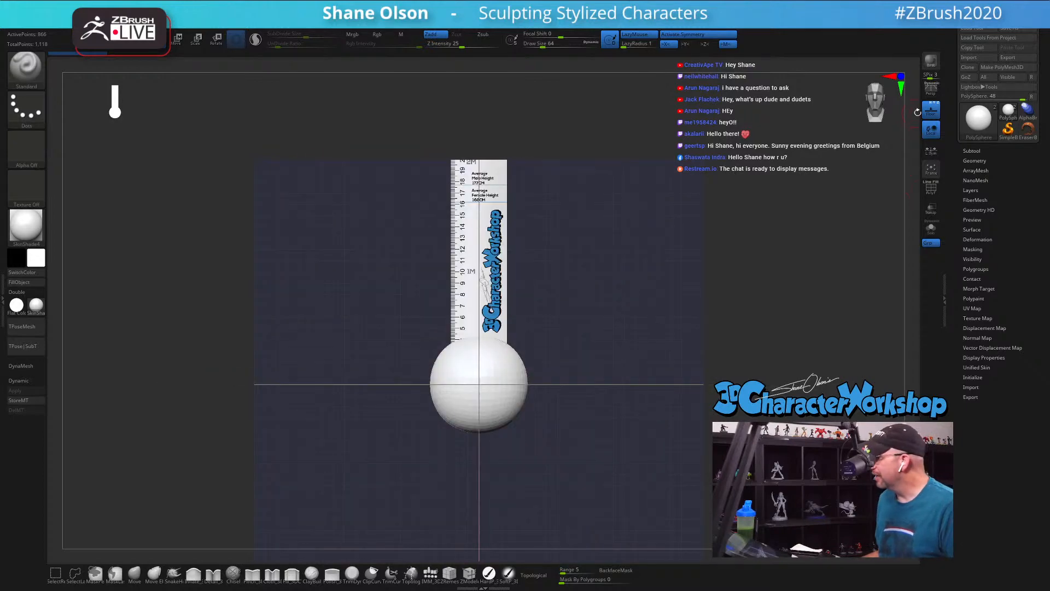
pyautogui.click(931, 111)
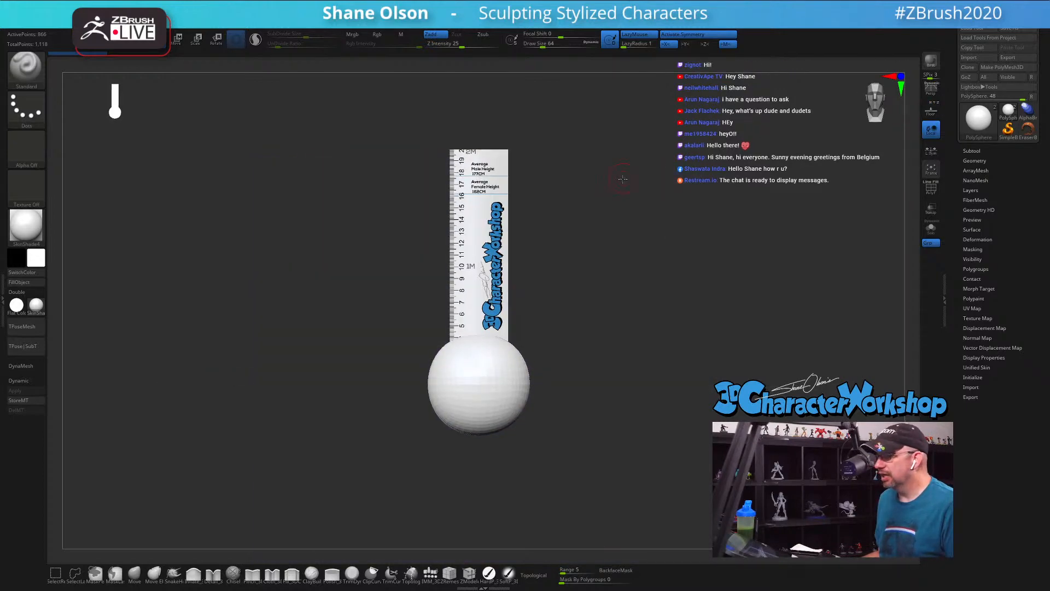
pyautogui.keyDown('alt'); pyautogui.moveTo(623, 179); pyautogui.dragTo(597, 198); pyautogui.keyUp('alt')
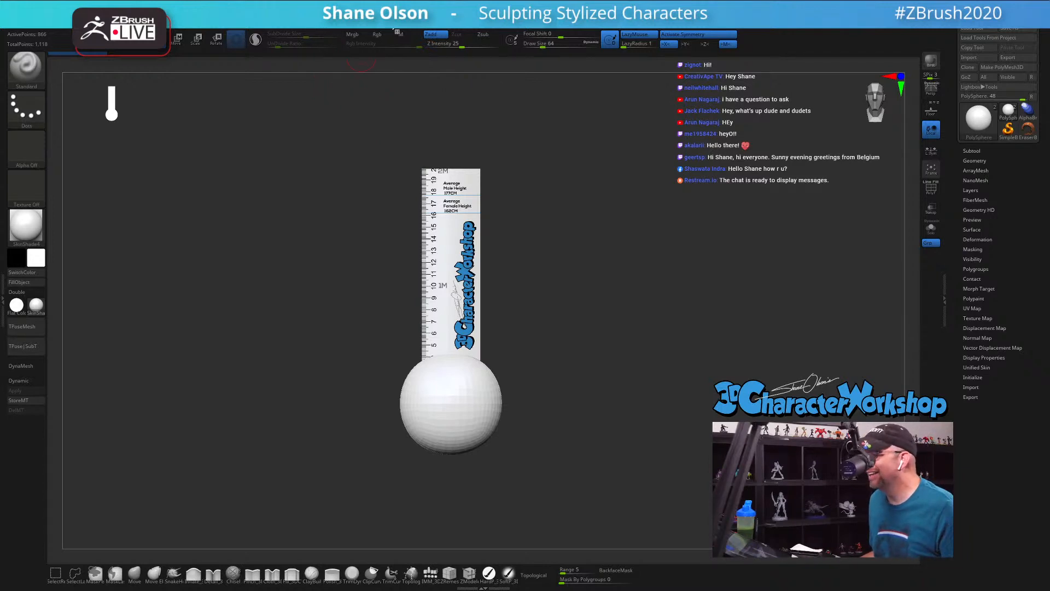
# Step: Start importing a texture image and browse to the Reference folder inside Twitch on Local Disk (D:)
pyautogui.click(418, 6)
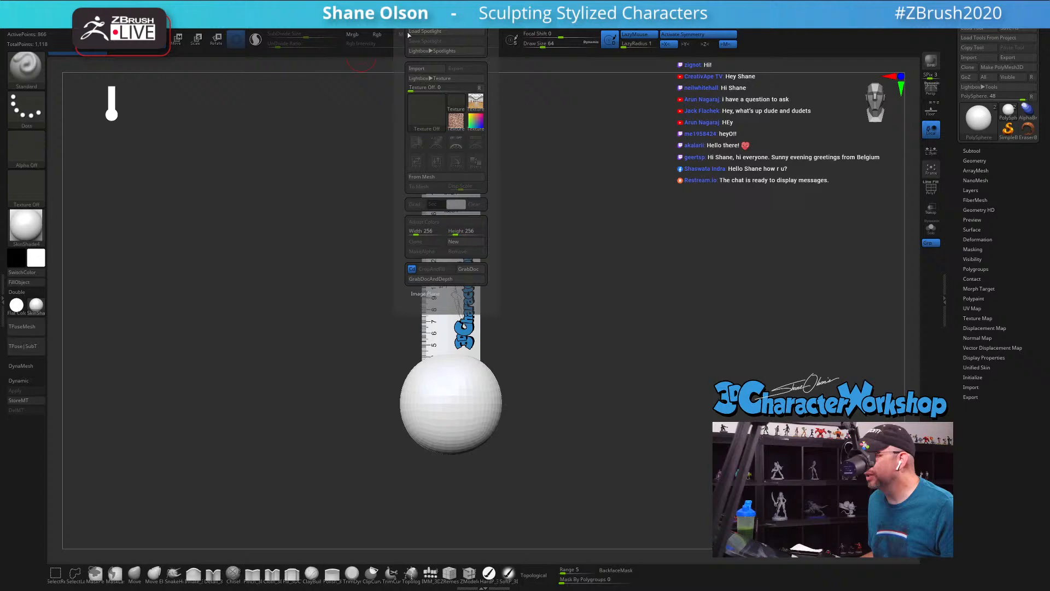
pyautogui.click(422, 69)
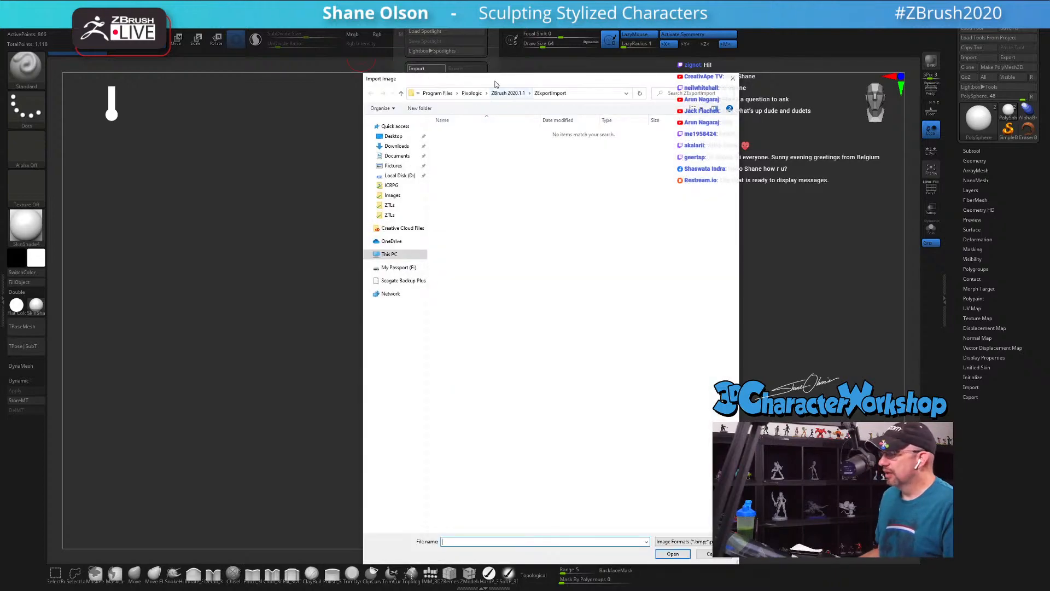
pyautogui.click(400, 175)
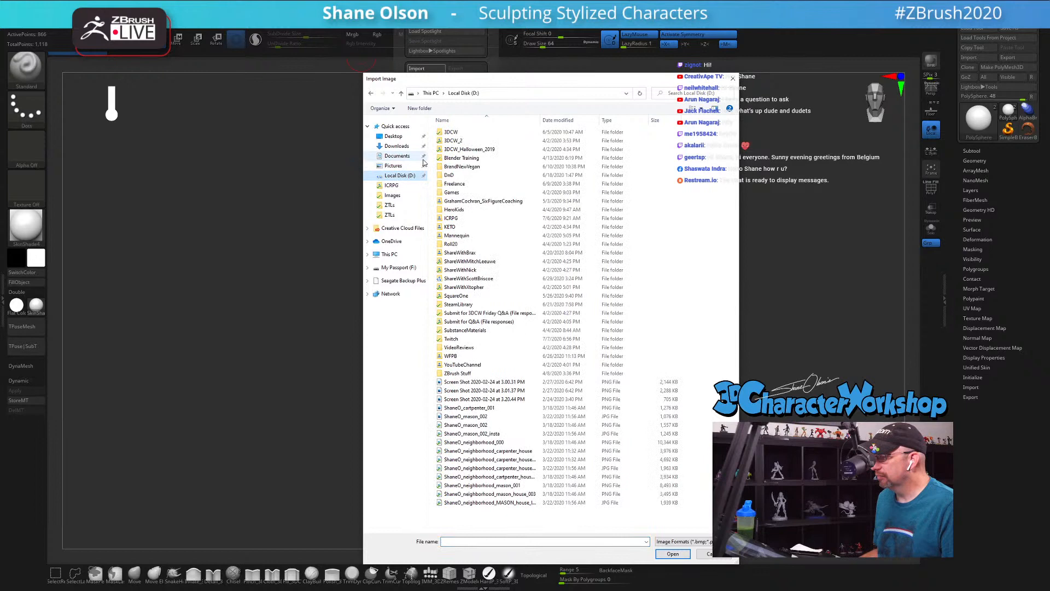
pyautogui.doubleClick(463, 339)
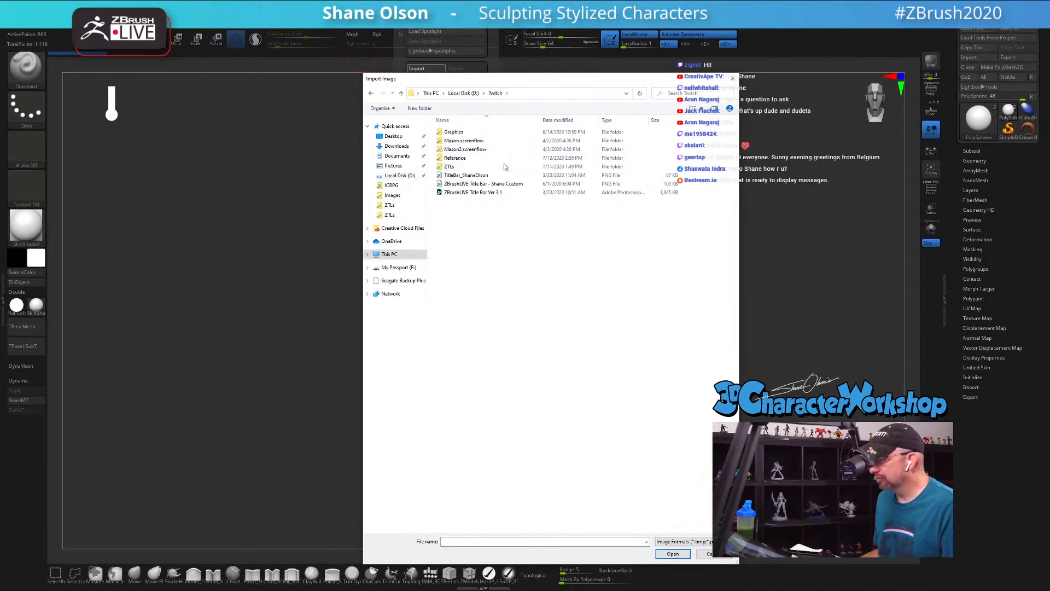
pyautogui.doubleClick(471, 158)
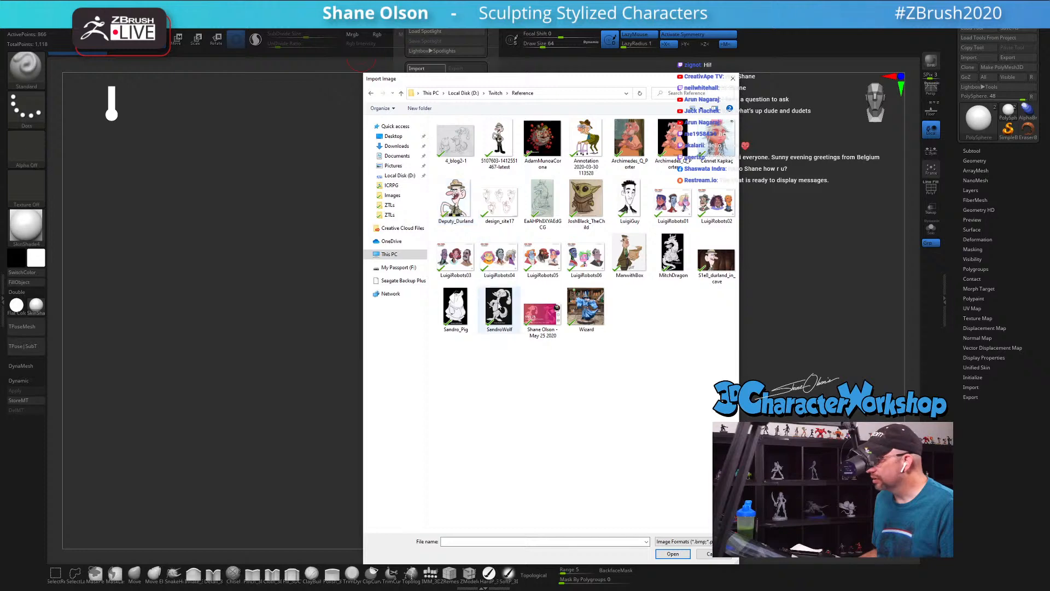
pyautogui.moveTo(575, 78); pyautogui.dragTo(251, 0)
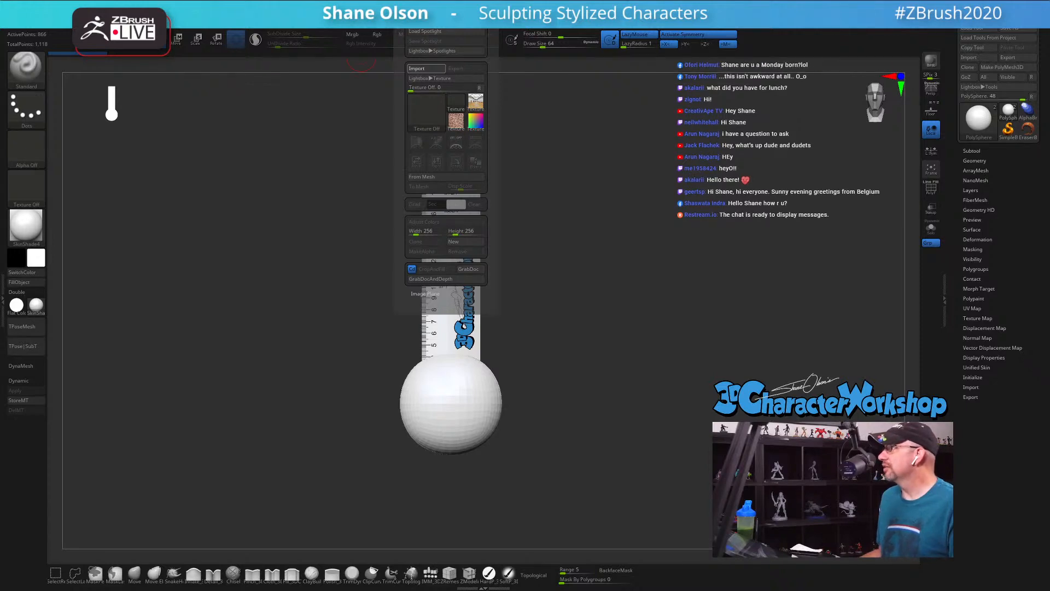
# Step: Bring the browser window with the sketch page into view and capture the red-haired elf girl drawing with Snip & Sketch
pyautogui.moveTo(441, 0); pyautogui.dragTo(416, 10)
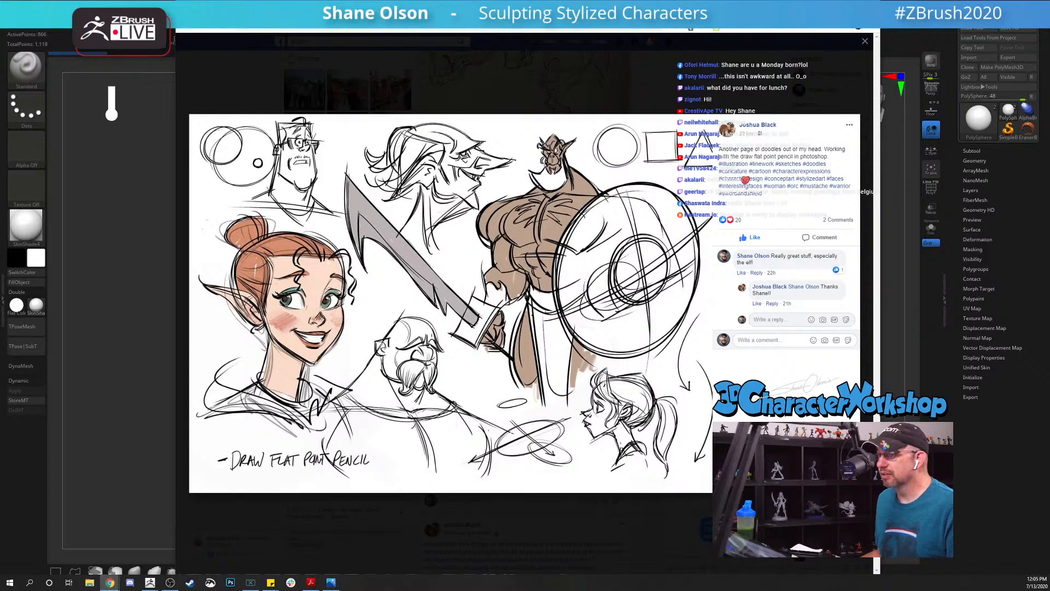
pyautogui.click(210, 583)
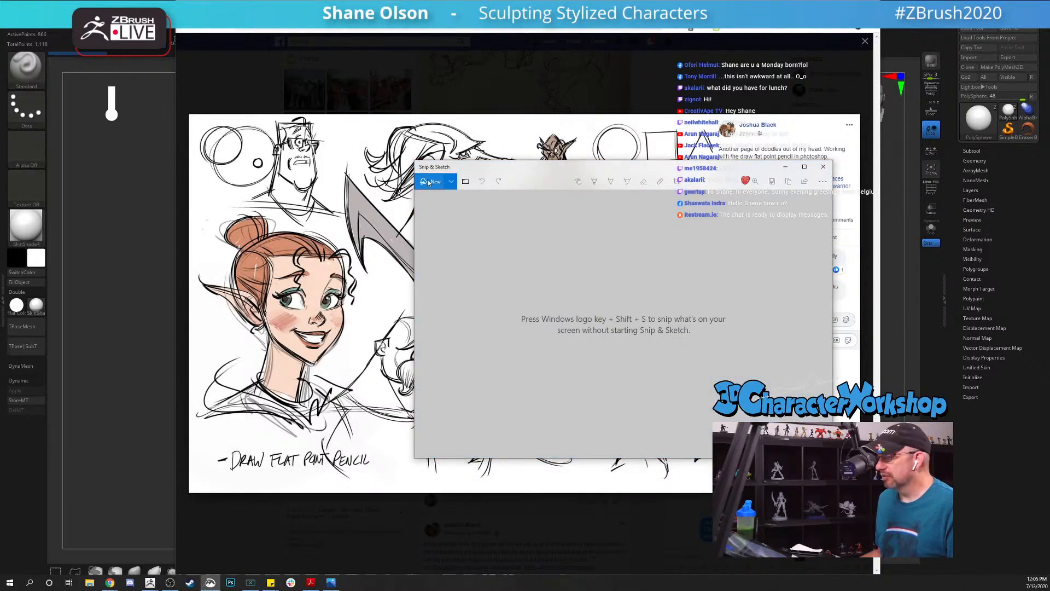
pyautogui.click(429, 182)
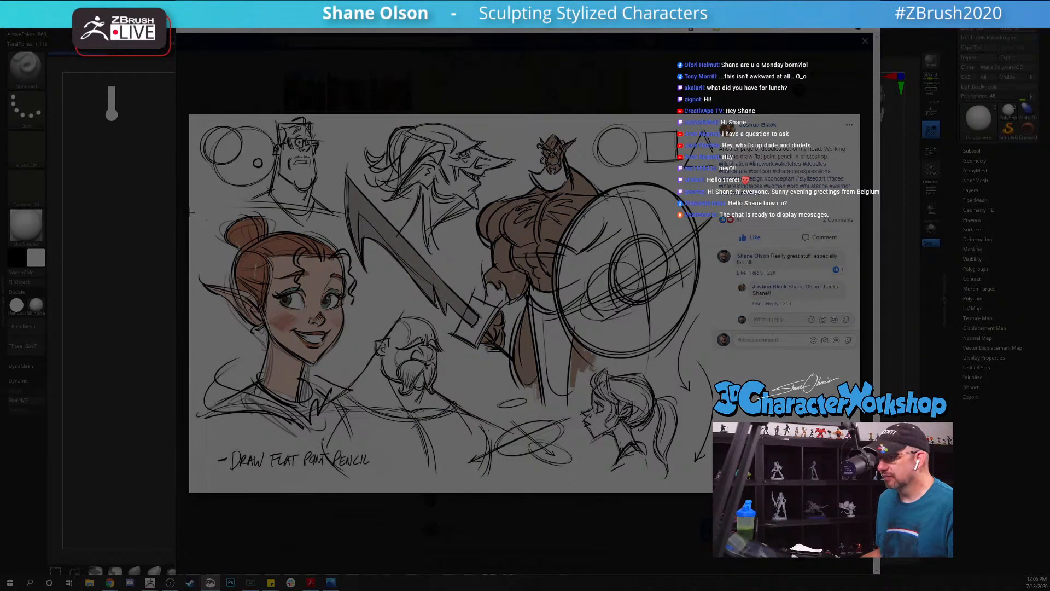
pyautogui.moveTo(191, 208)
pyautogui.mouseDown()
pyautogui.moveTo(391, 457)
pyautogui.moveTo(375, 442)
pyautogui.mouseUp()
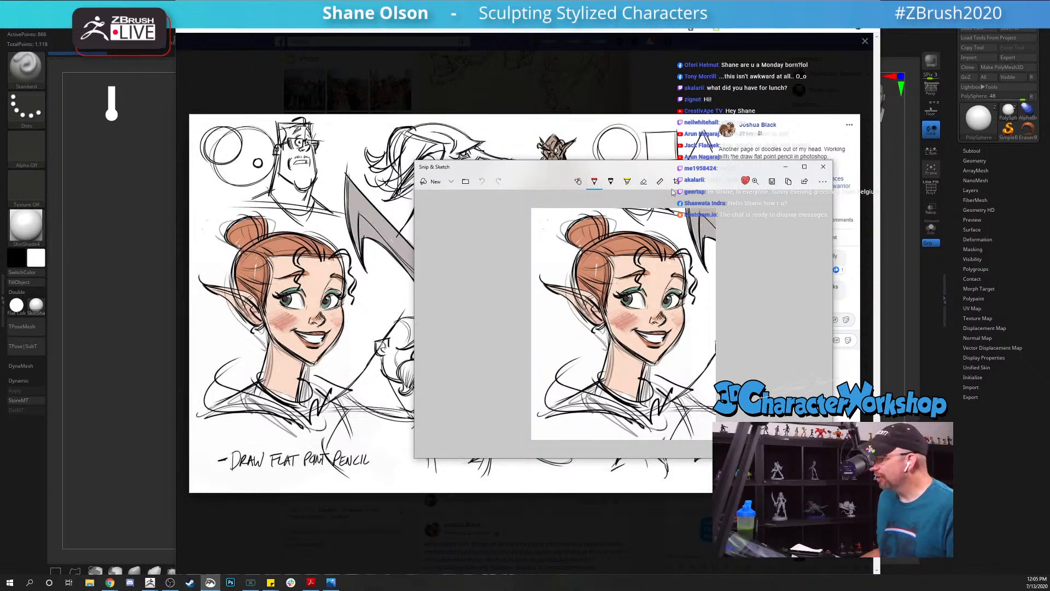
pyautogui.moveTo(699, 179); pyautogui.dragTo(620, 187)
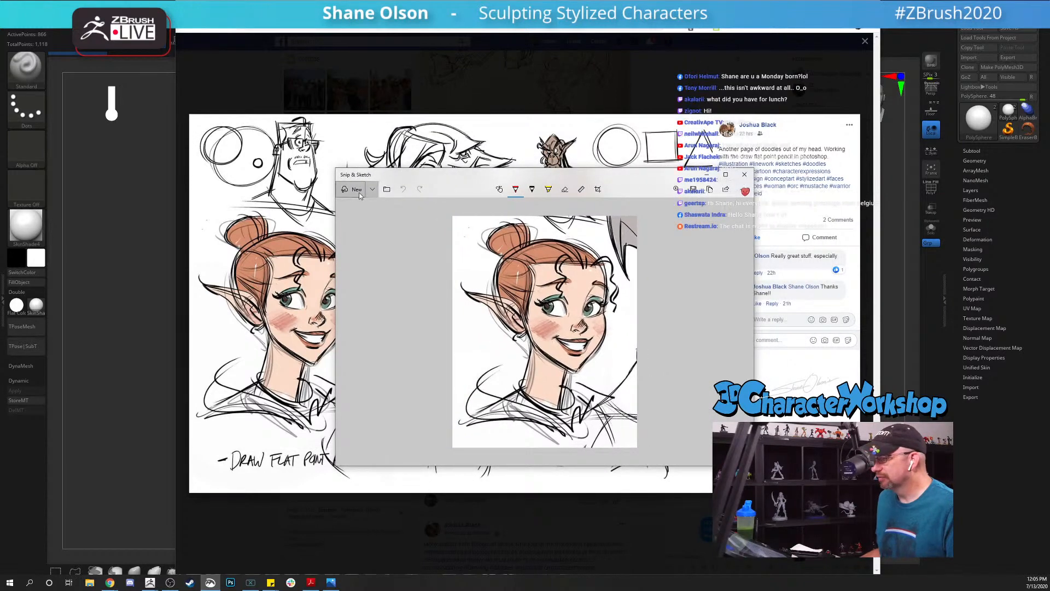
# Step: Save the elf snip as a PNG in the Reference folder inside Twitch on drive D, using the artist's name as file name
pyautogui.click(694, 189)
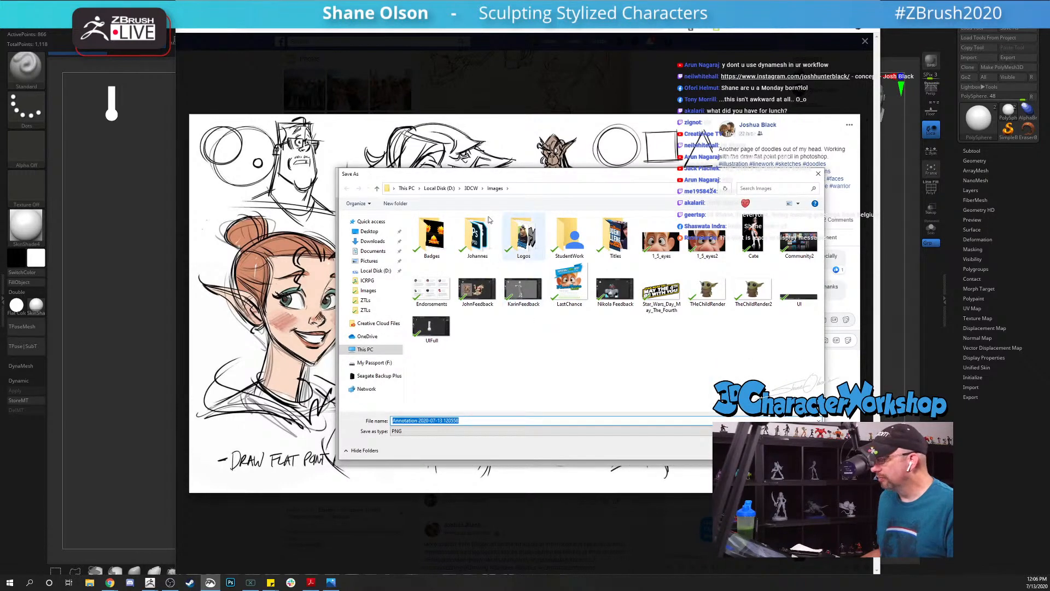
pyautogui.click(440, 189)
pyautogui.scroll(-5, 474, 317)
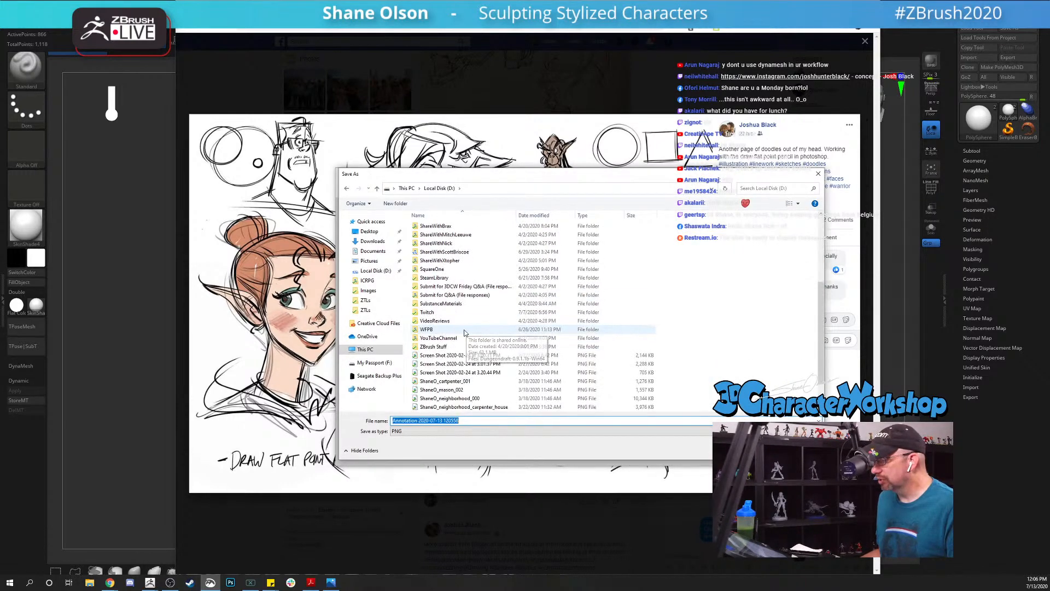
pyautogui.doubleClick(437, 314)
pyautogui.doubleClick(432, 254)
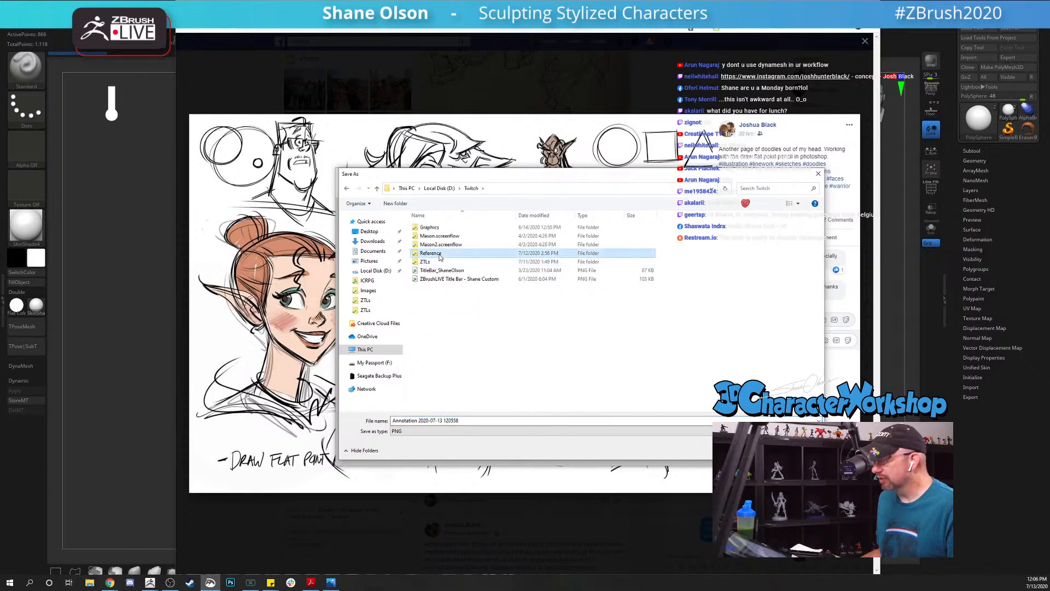
pyautogui.click(482, 420)
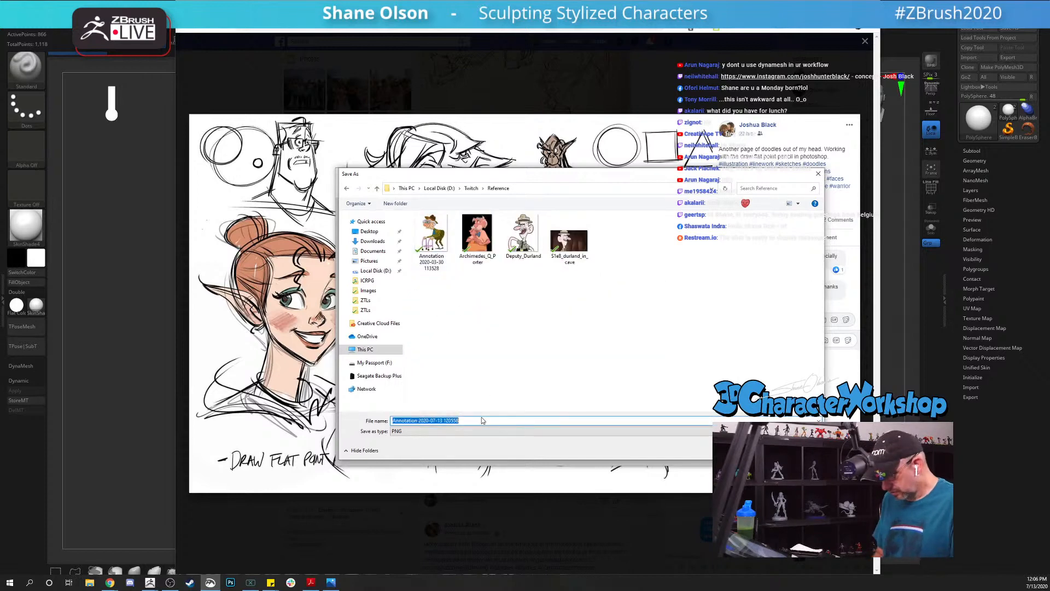
pyautogui.write('JoshBl')
pyautogui.press('Return')
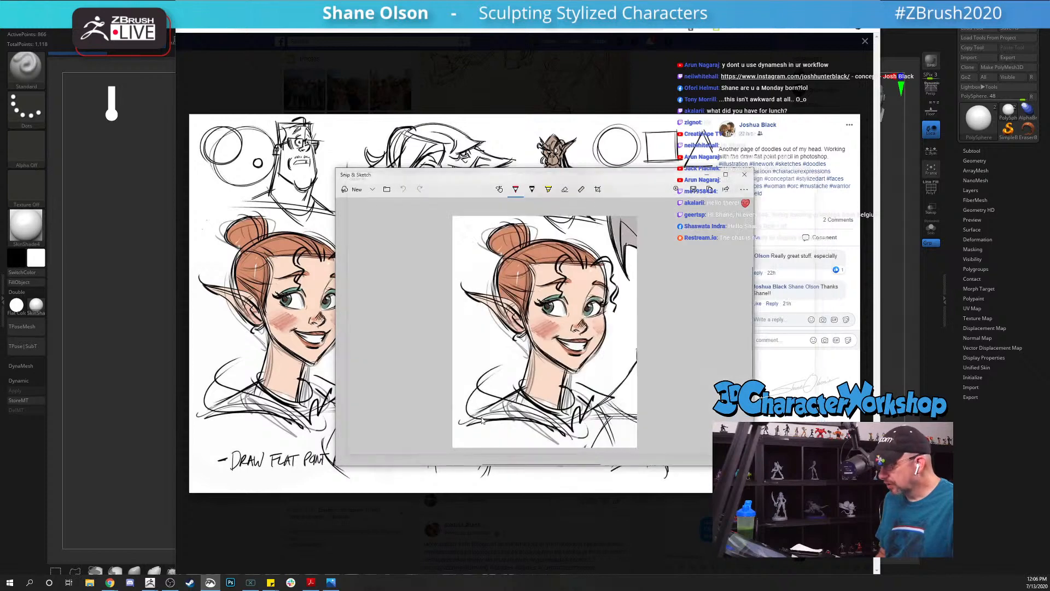
pyautogui.click(157, 159)
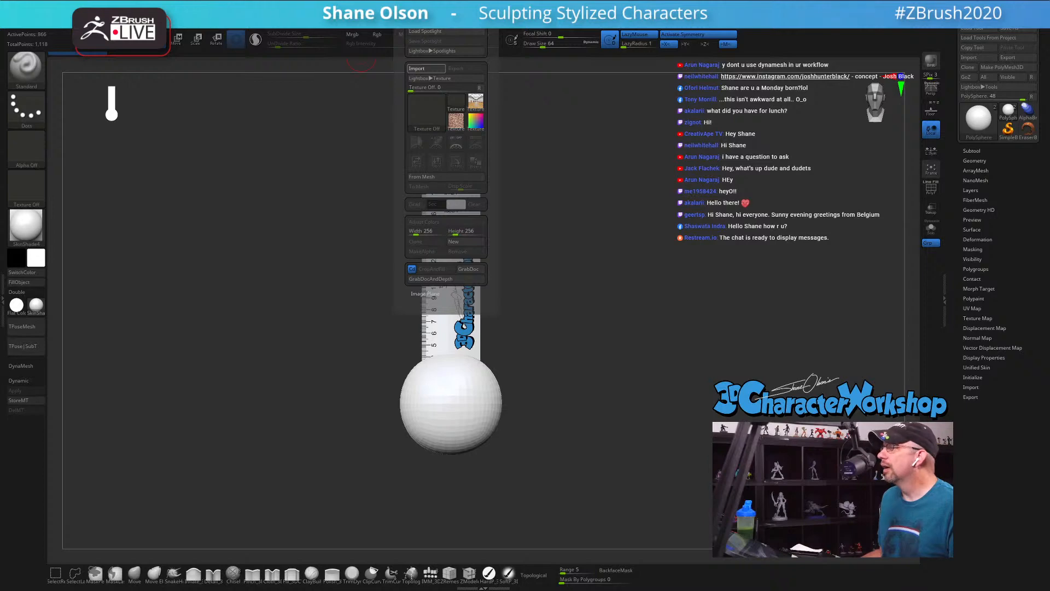
# Step: Switch to the browser, close the enlarged sketch post and copy the artist's YouTube channel link from the message conversation
pyautogui.hotkey('alt', 'Tab')
pyautogui.click(458, 87)
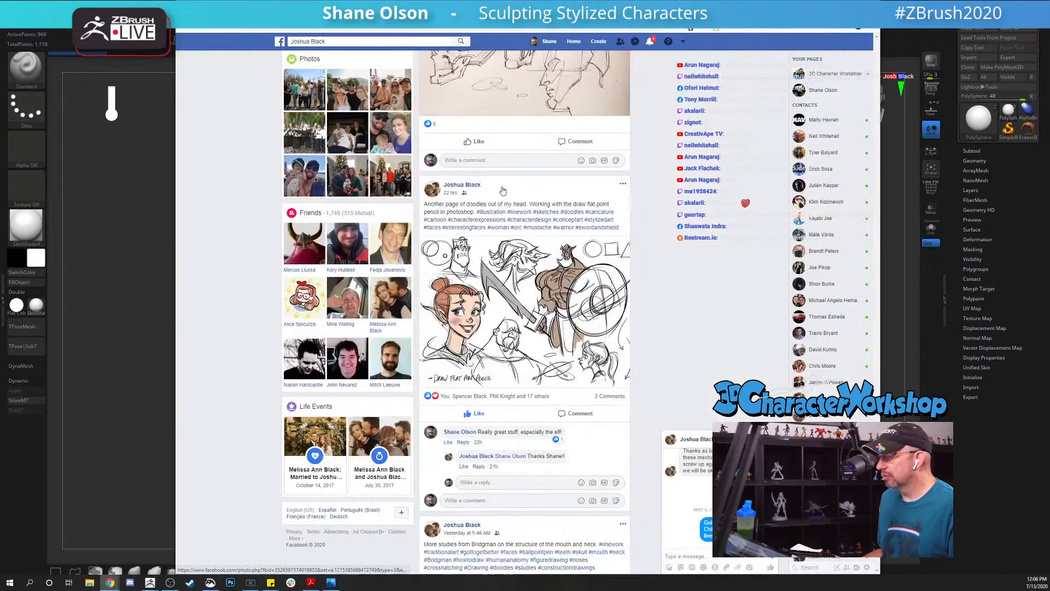
pyautogui.scroll(-2, 704, 491)
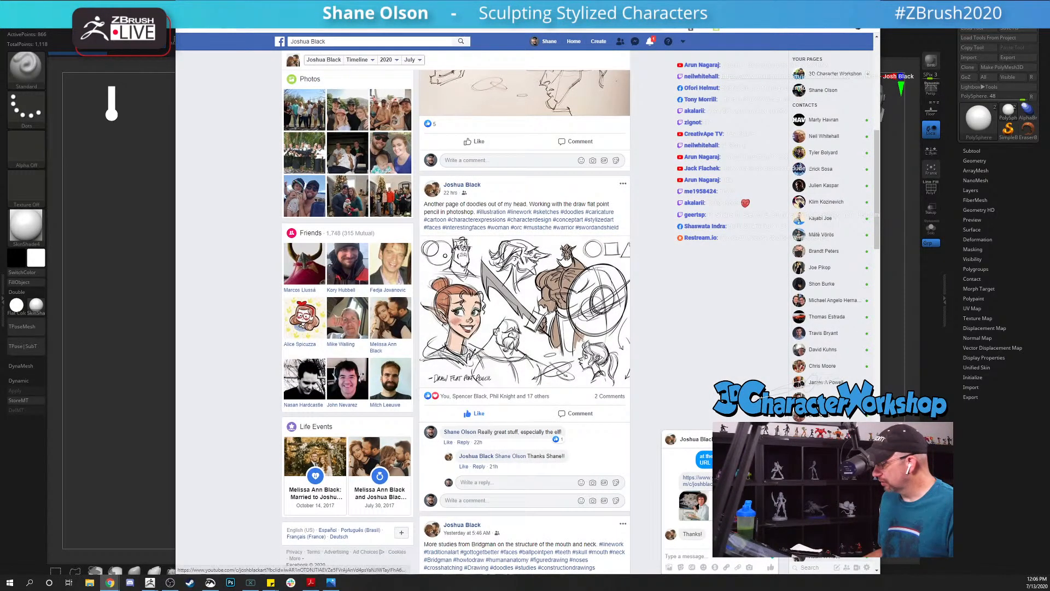
pyautogui.moveTo(726, 485); pyautogui.dragTo(687, 479)
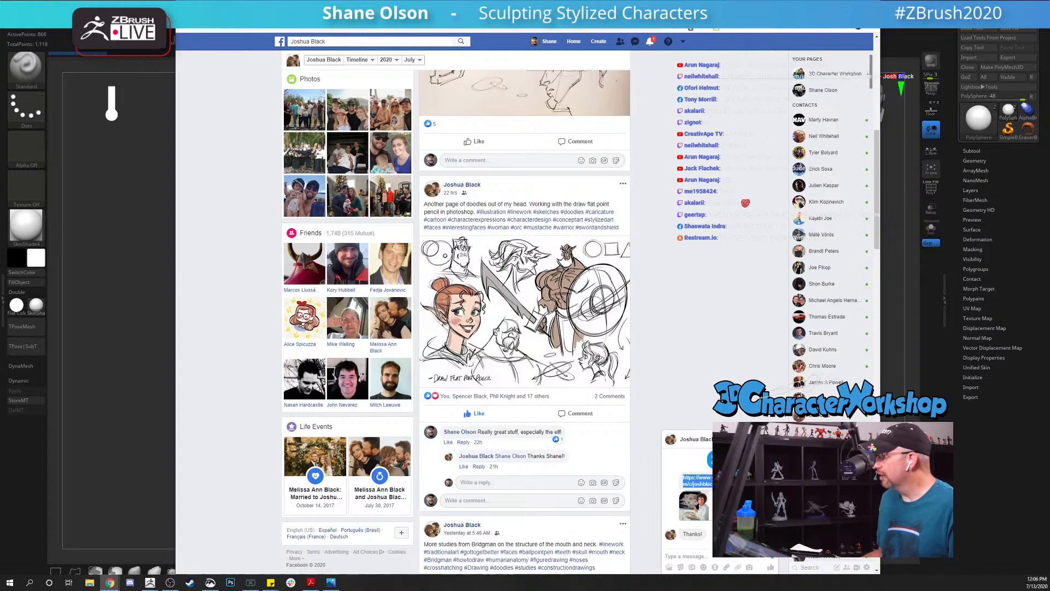
pyautogui.hotkey('alt', 'Tab')
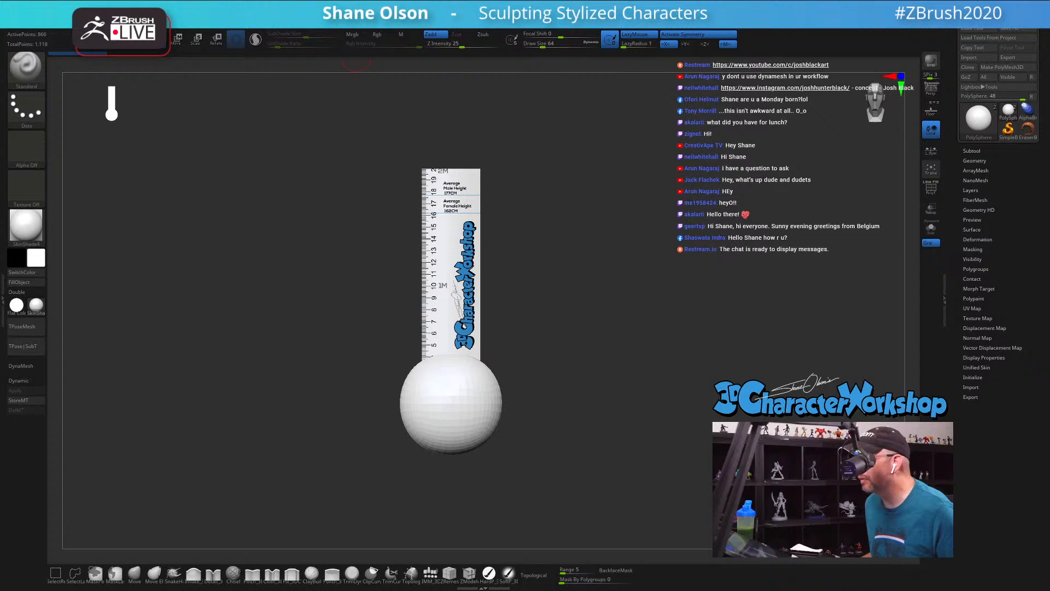
# Step: Add the imported elf drawing to Spotlight
pyautogui.click(427, 19)
pyautogui.click(416, 142)
pyautogui.click(482, 163)
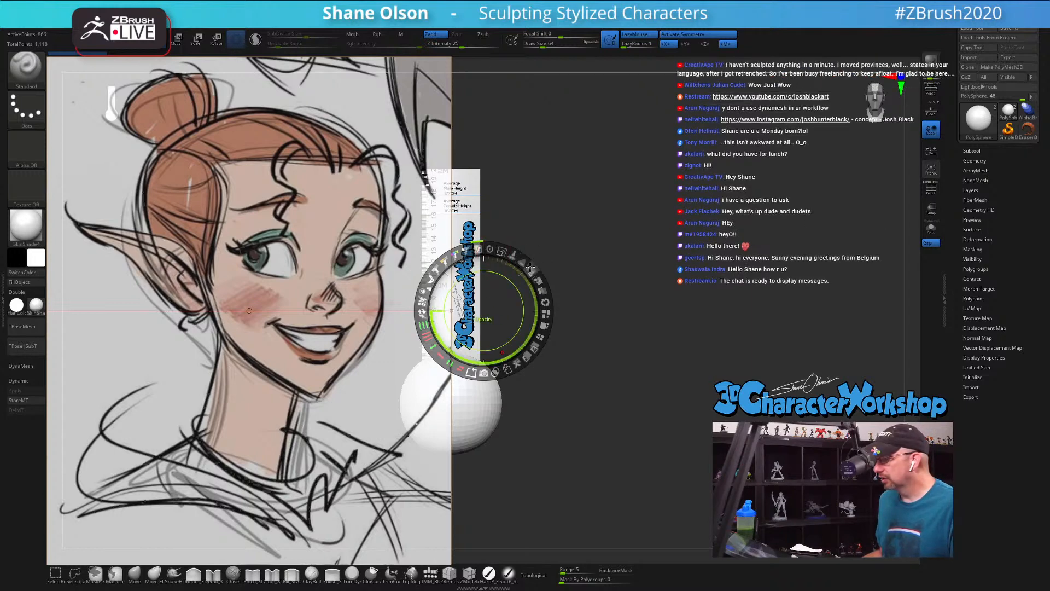
# Step: Make the elf drawing fully opaque in Spotlight, scale it down and place it to the left of the ruler and sphere
pyautogui.moveTo(531, 269); pyautogui.dragTo(541, 323)
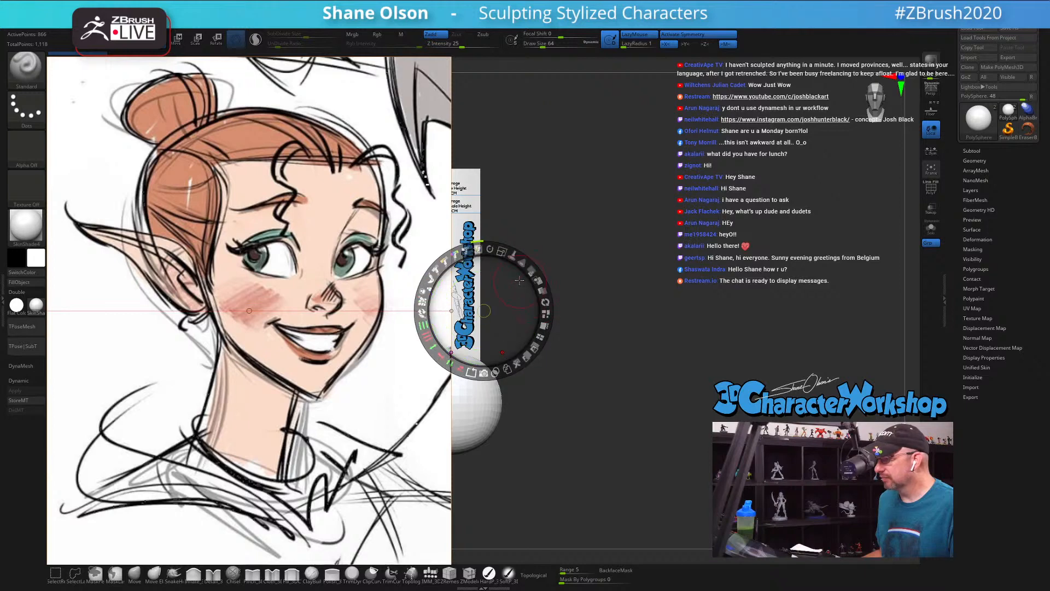
pyautogui.moveTo(502, 252); pyautogui.dragTo(486, 374)
pyautogui.moveTo(492, 304); pyautogui.dragTo(272, 250)
pyautogui.press('z')
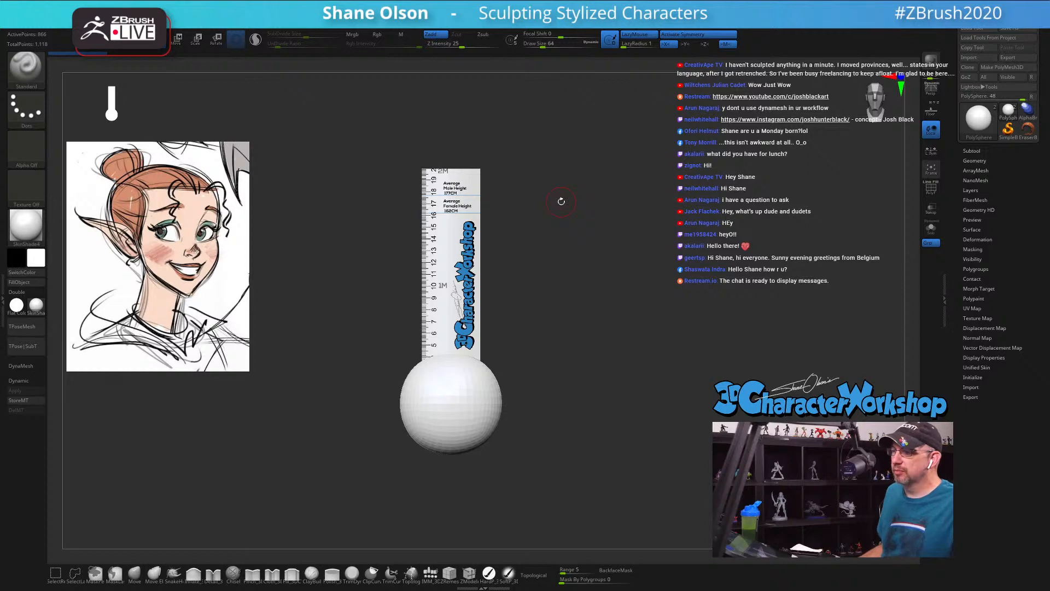
# Step: Hide the ruler subtool to view the sphere alone, and show the ruler again
pyautogui.click(972, 151)
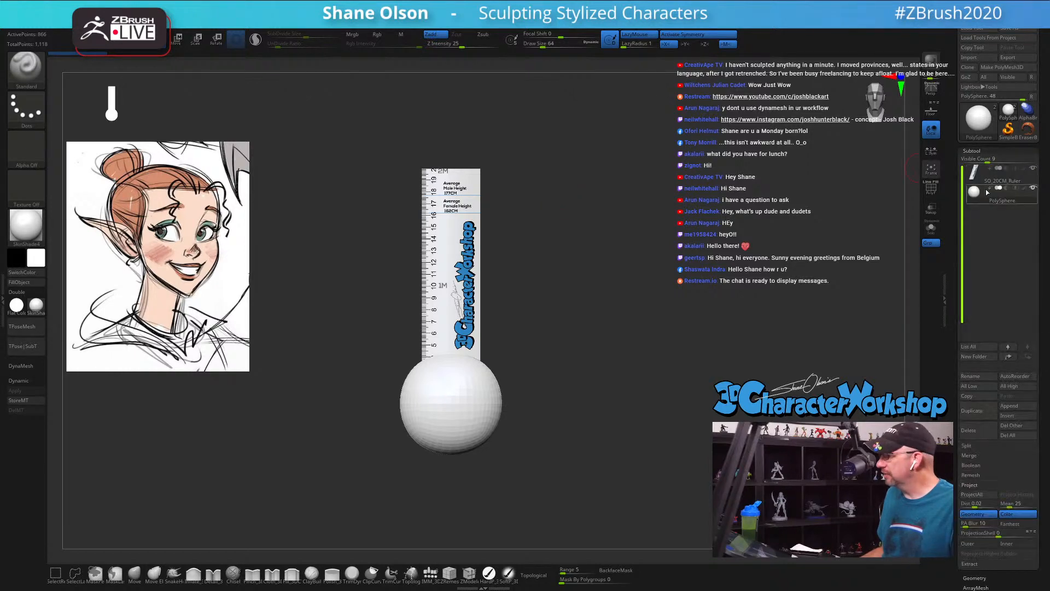
pyautogui.click(1033, 169)
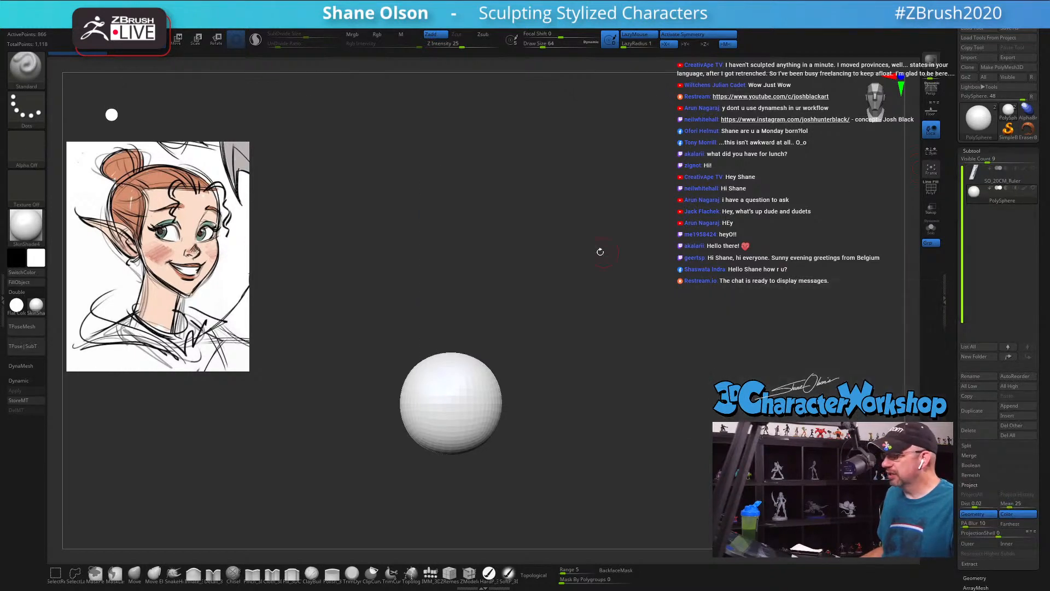
pyautogui.keyDown('ctrl'); pyautogui.moveTo(597, 252); pyautogui.dragTo(597, 261, button='right'); pyautogui.keyUp('ctrl')
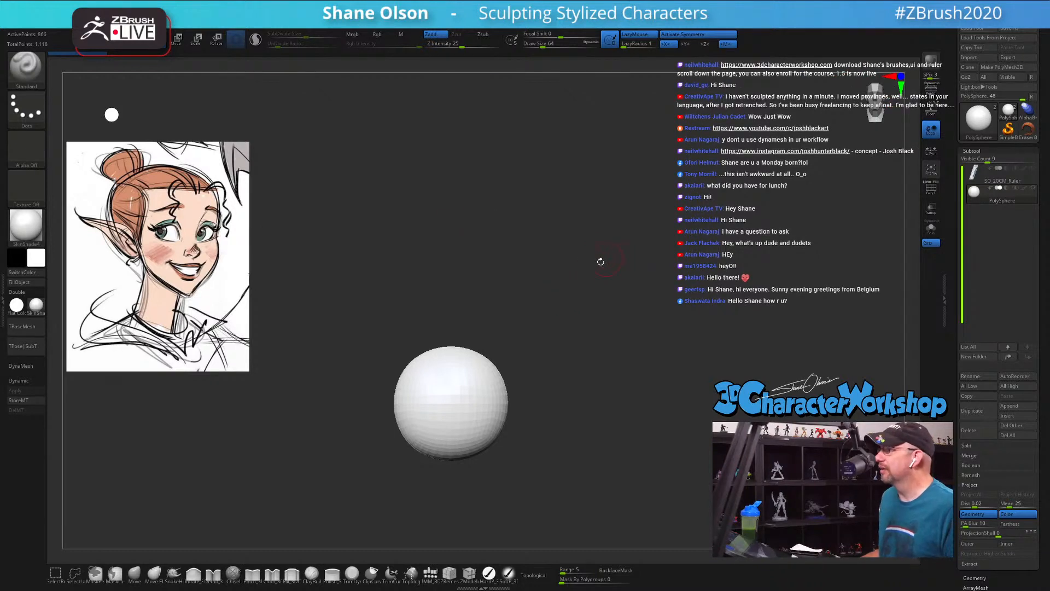
pyautogui.moveTo(583, 269)
pyautogui.keyDown('alt'); pyautogui.mouseDown()
pyautogui.moveTo(582, 281)
pyautogui.moveTo(582, 249)
pyautogui.mouseUp(); pyautogui.keyUp('alt')
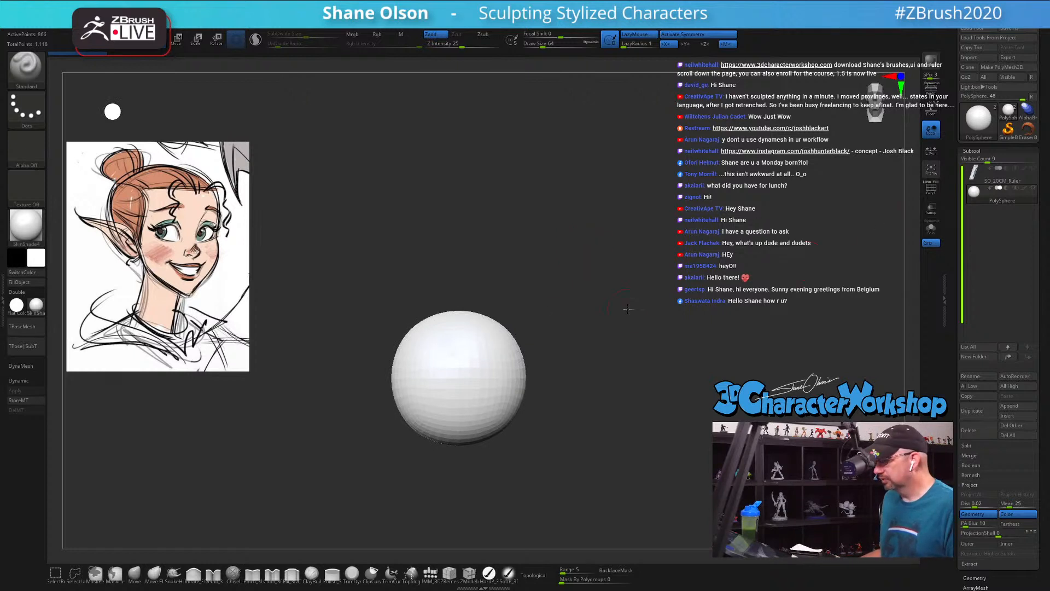
pyautogui.keyDown('alt'); pyautogui.moveTo(608, 309); pyautogui.dragTo(606, 307); pyautogui.keyUp('alt')
pyautogui.click(1033, 168)
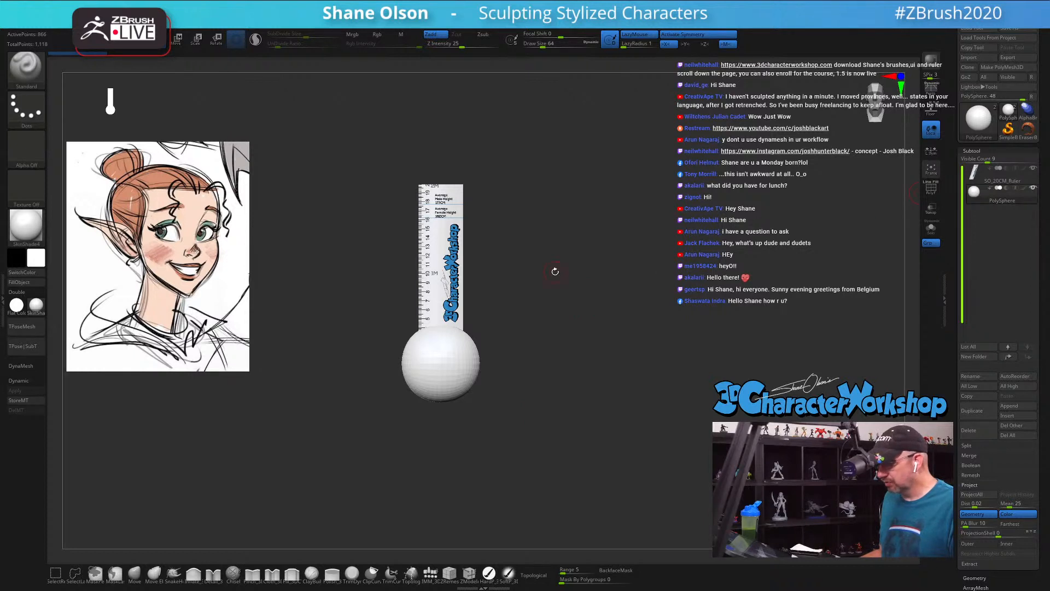
# Step: Scale the PolySphere down to slightly less than the ruler's width
pyautogui.press('w')
pyautogui.moveTo(440, 363); pyautogui.dragTo(430, 352)
pyautogui.keyDown('alt'); pyautogui.moveTo(528, 328); pyautogui.dragTo(528, 372); pyautogui.keyUp('alt')
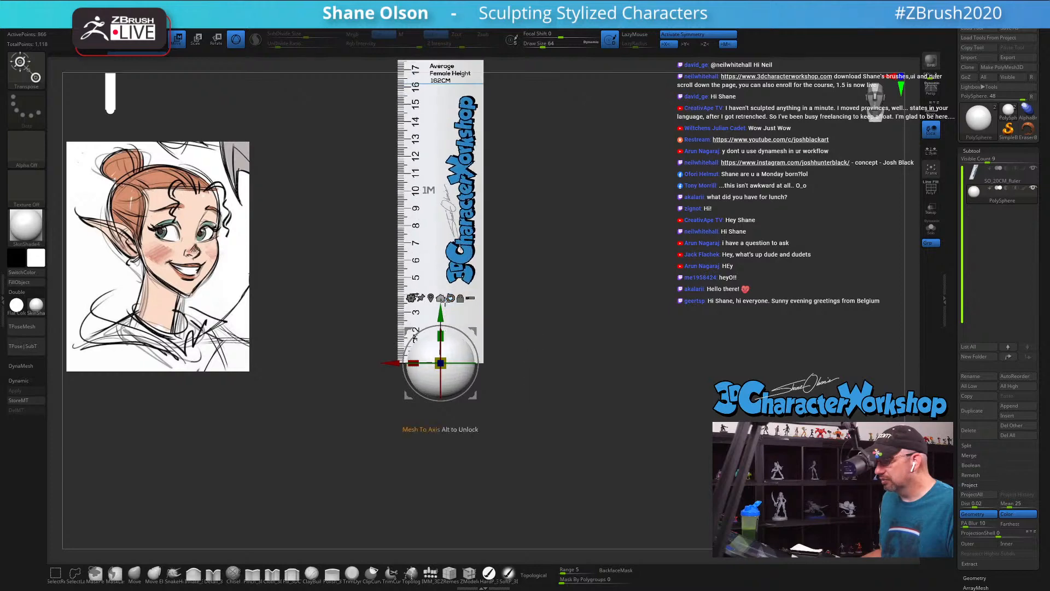
pyautogui.keyDown('alt'); pyautogui.moveTo(519, 285); pyautogui.dragTo(511, 401); pyautogui.keyUp('alt')
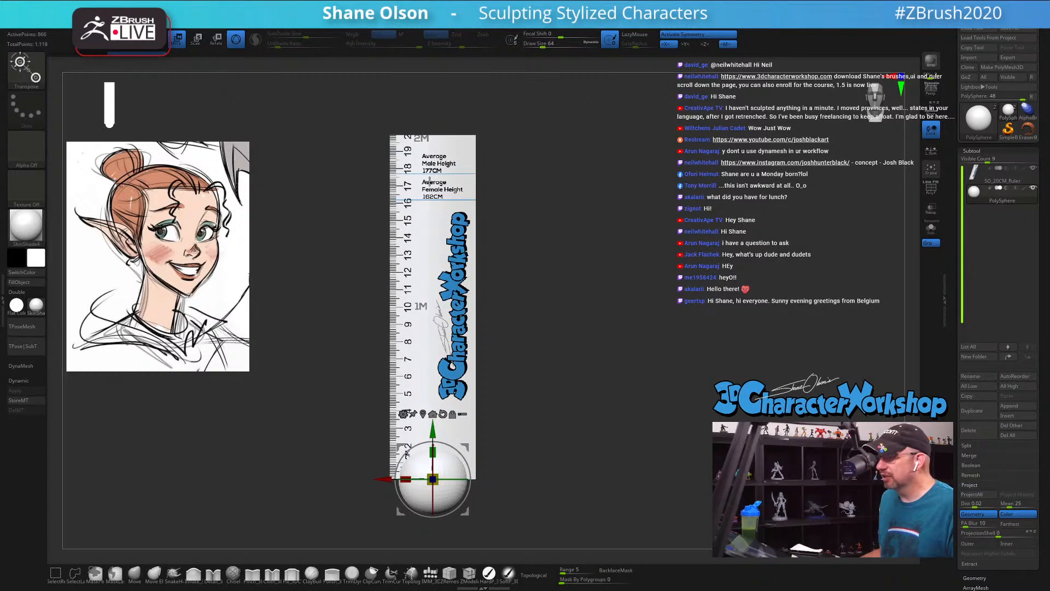
# Step: Raise the sphere along the ruler to about the 15 mark and scale it down to less than half the ruler's width
pyautogui.moveTo(434, 480); pyautogui.dragTo(432, 479)
pyautogui.moveTo(433, 425); pyautogui.dragTo(423, 162)
pyautogui.keyDown('alt'); pyautogui.moveTo(513, 157); pyautogui.dragTo(562, 321); pyautogui.keyUp('alt')
pyautogui.moveTo(436, 314); pyautogui.dragTo(430, 308)
pyautogui.moveTo(573, 304); pyautogui.dragTo(527, 257)
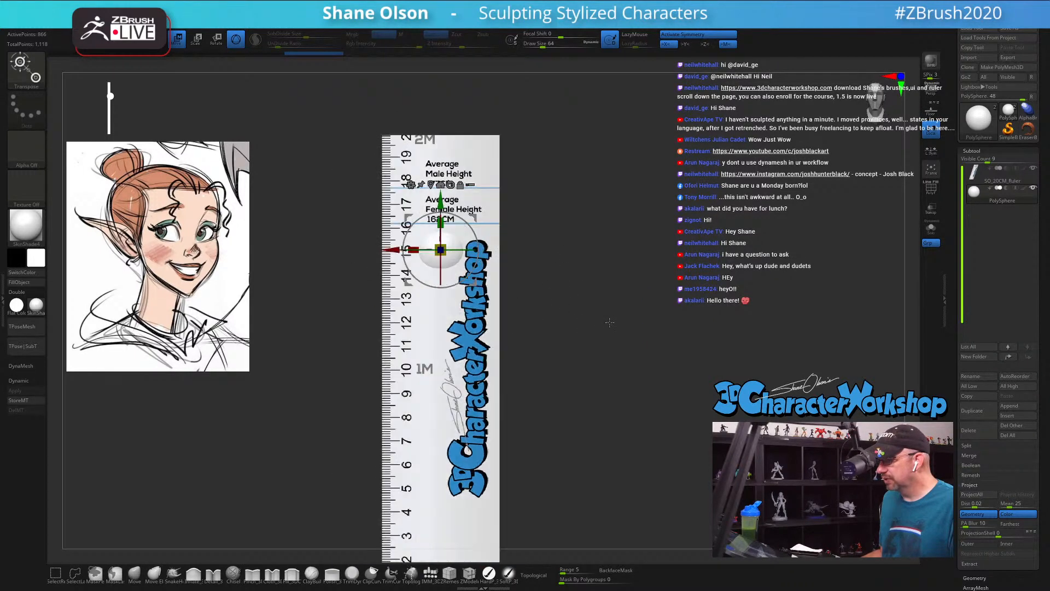
# Step: Lower the sphere slightly along the ruler and hide the ruler subtool
pyautogui.moveTo(441, 200); pyautogui.dragTo(441, 205)
pyautogui.keyDown('alt'); pyautogui.moveTo(528, 246); pyautogui.dragTo(526, 212); pyautogui.keyUp('alt')
pyautogui.click(1031, 171)
pyautogui.moveTo(587, 260)
pyautogui.keyDown('alt'); pyautogui.mouseDown()
pyautogui.moveTo(589, 320)
pyautogui.moveTo(587, 276)
pyautogui.mouseUp(); pyautogui.keyUp('alt')
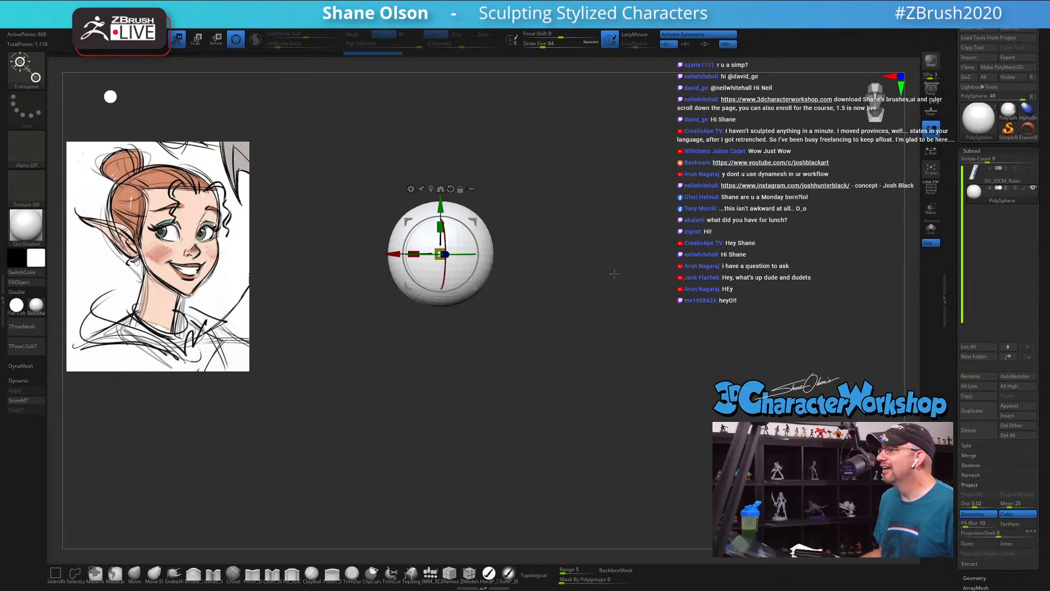
pyautogui.keyDown('alt'); pyautogui.moveTo(593, 272); pyautogui.dragTo(572, 280); pyautogui.keyUp('alt')
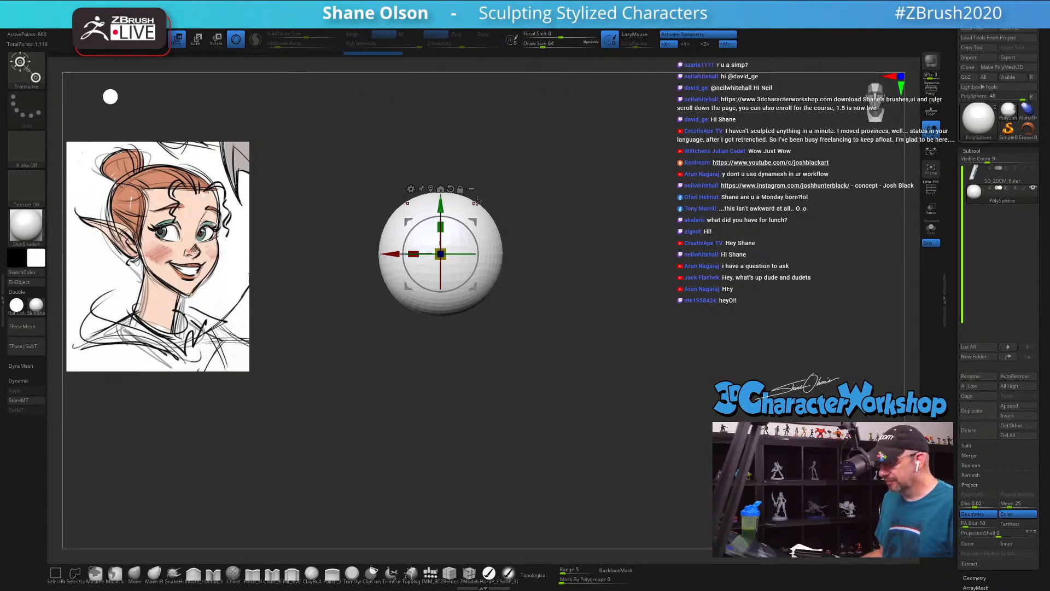
# Step: Display the sphere's polygroup color with PolyFrame and turn off its wireframe lines
pyautogui.hotkey('shift', 'f')
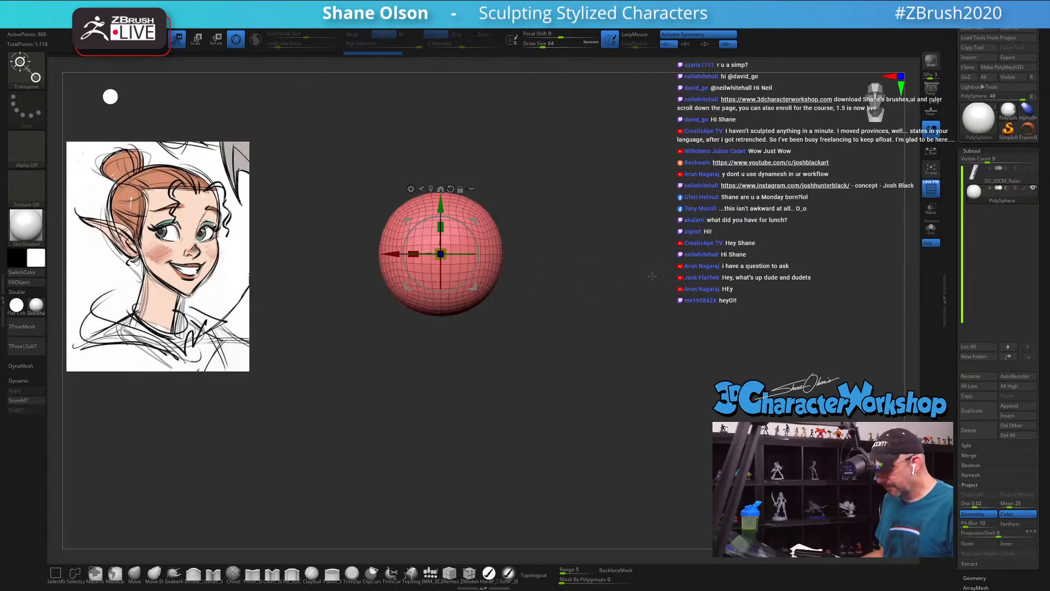
pyautogui.click(930, 186)
pyautogui.keyDown('alt'); pyautogui.moveTo(590, 226); pyautogui.dragTo(604, 203); pyautogui.keyUp('alt')
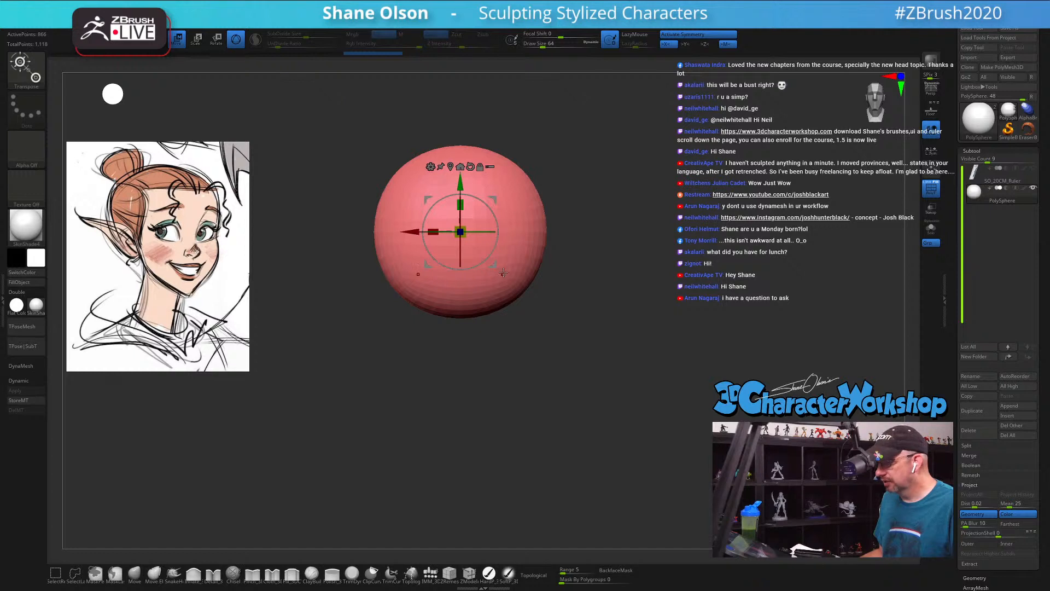
# Step: Duplicate the sphere downward with the original masked, and move the copy forward to form the face mass under the cranium
pyautogui.keyDown('ctrl'); pyautogui.moveTo(460, 182); pyautogui.dragTo(460, 235); pyautogui.keyUp('ctrl')
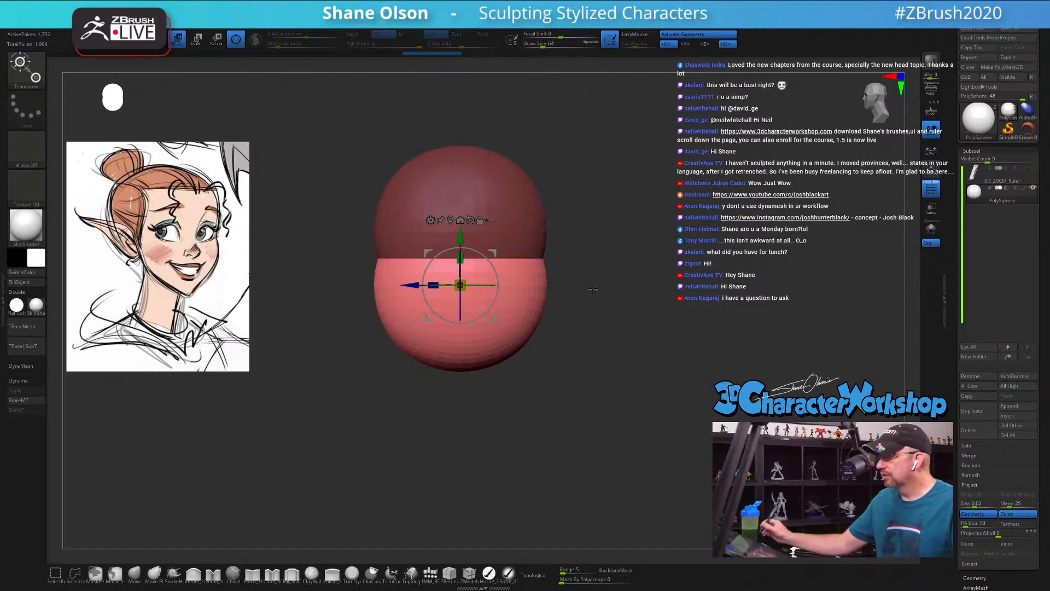
pyautogui.keyDown('alt'); pyautogui.moveTo(596, 381); pyautogui.dragTo(580, 401); pyautogui.keyUp('alt')
pyautogui.keyDown('alt'); pyautogui.moveTo(562, 355); pyautogui.dragTo(577, 335); pyautogui.keyUp('alt')
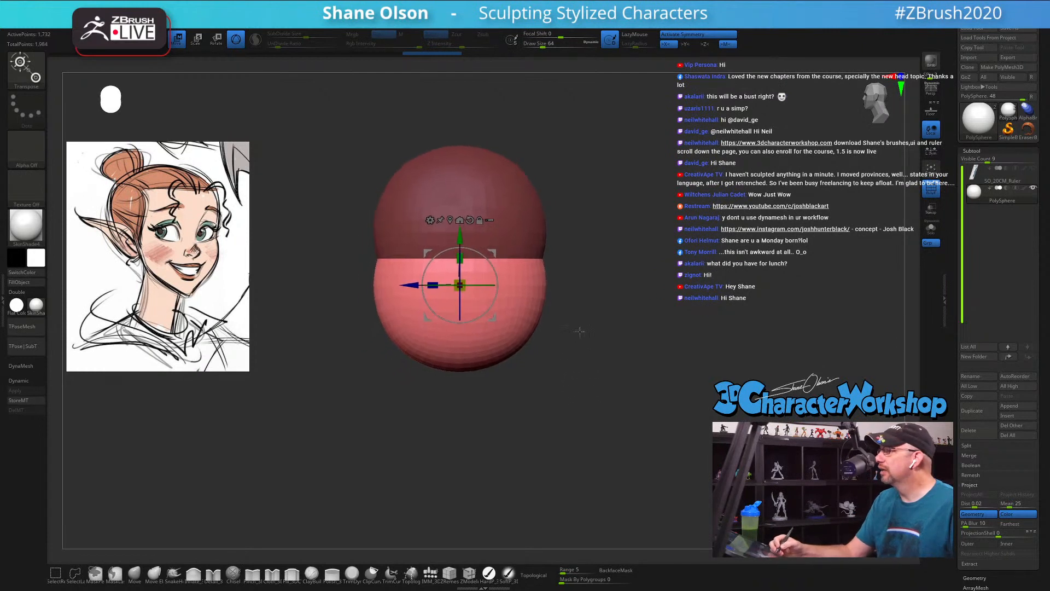
pyautogui.keyDown('alt'); pyautogui.moveTo(561, 282); pyautogui.dragTo(565, 324); pyautogui.keyUp('alt')
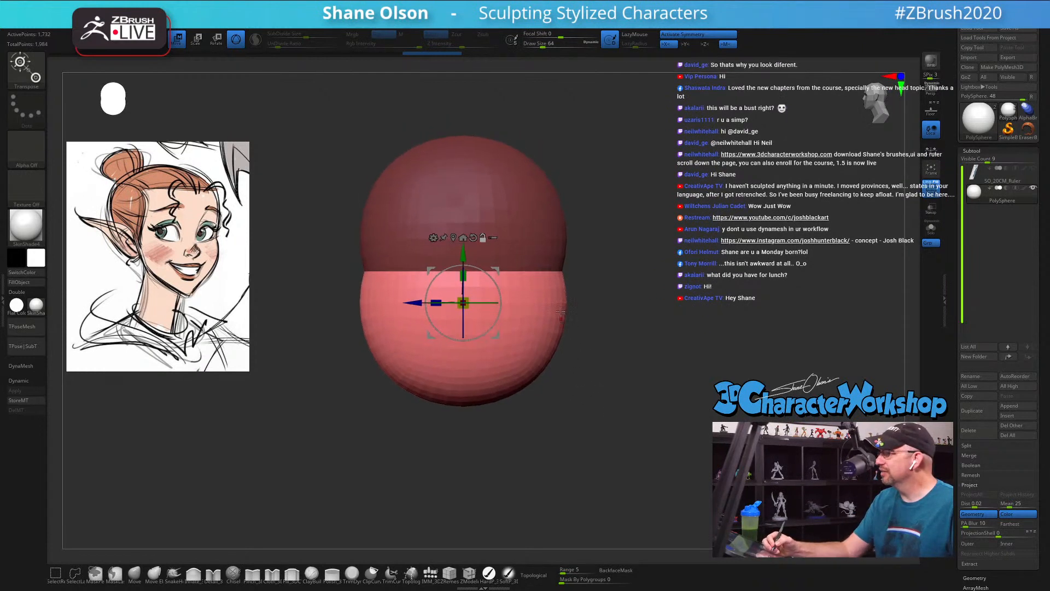
pyautogui.moveTo(463, 302); pyautogui.dragTo(403, 302)
pyautogui.moveTo(477, 386); pyautogui.dragTo(582, 374)
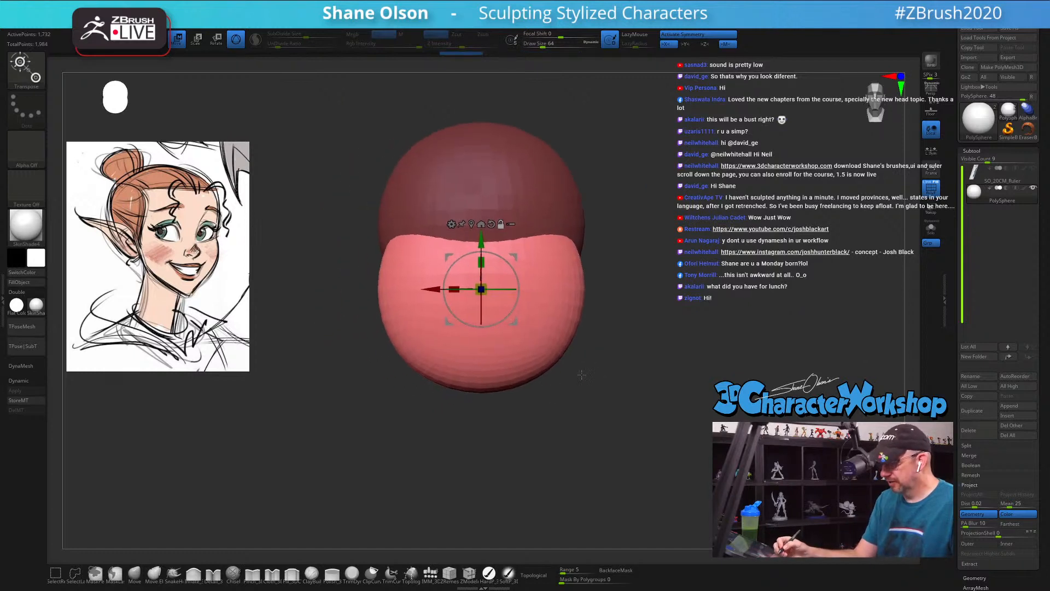
# Step: With the Move brush at draw size 68, raise the face mass's upper edge and push its sides slightly inward
pyautogui.click(132, 579)
pyautogui.keyDown('alt'); pyautogui.moveTo(633, 319); pyautogui.dragTo(633, 353); pyautogui.keyUp('alt')
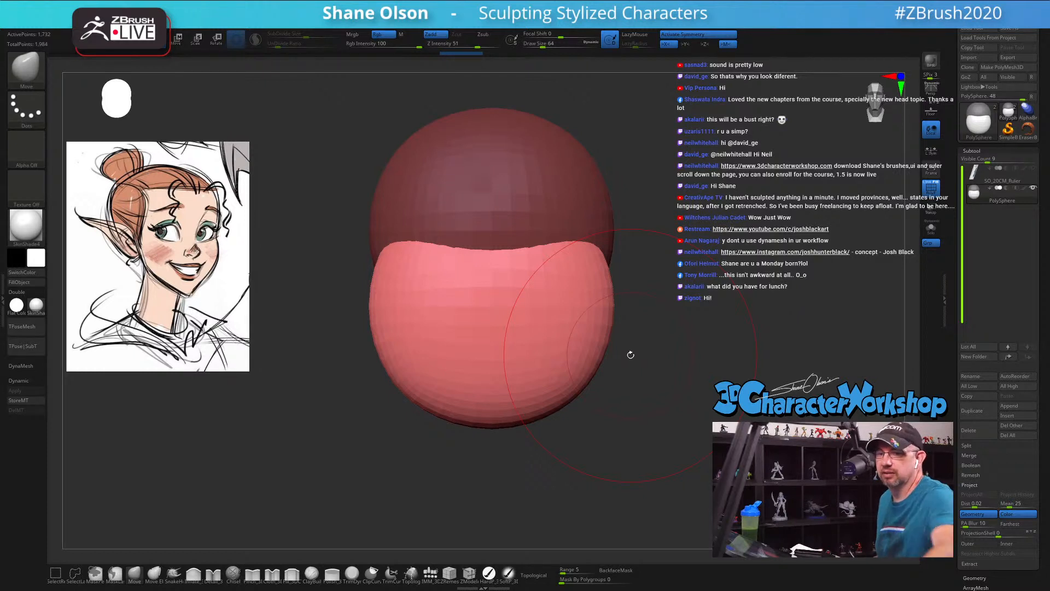
pyautogui.keyDown('alt'); pyautogui.moveTo(618, 376); pyautogui.dragTo(616, 390); pyautogui.keyUp('alt')
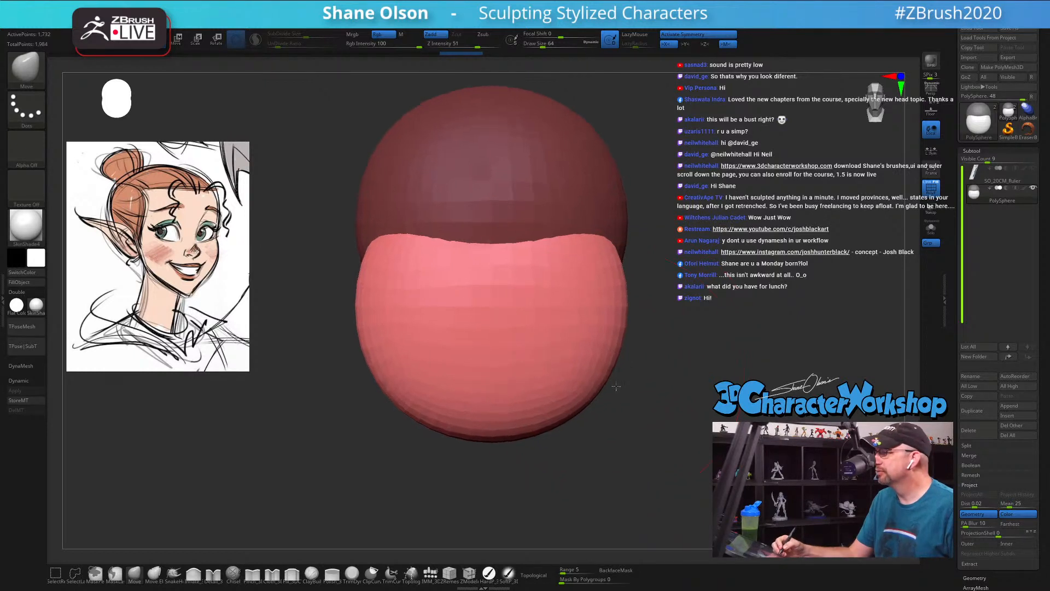
pyautogui.press('s')
pyautogui.moveTo(674, 312); pyautogui.dragTo(657, 342)
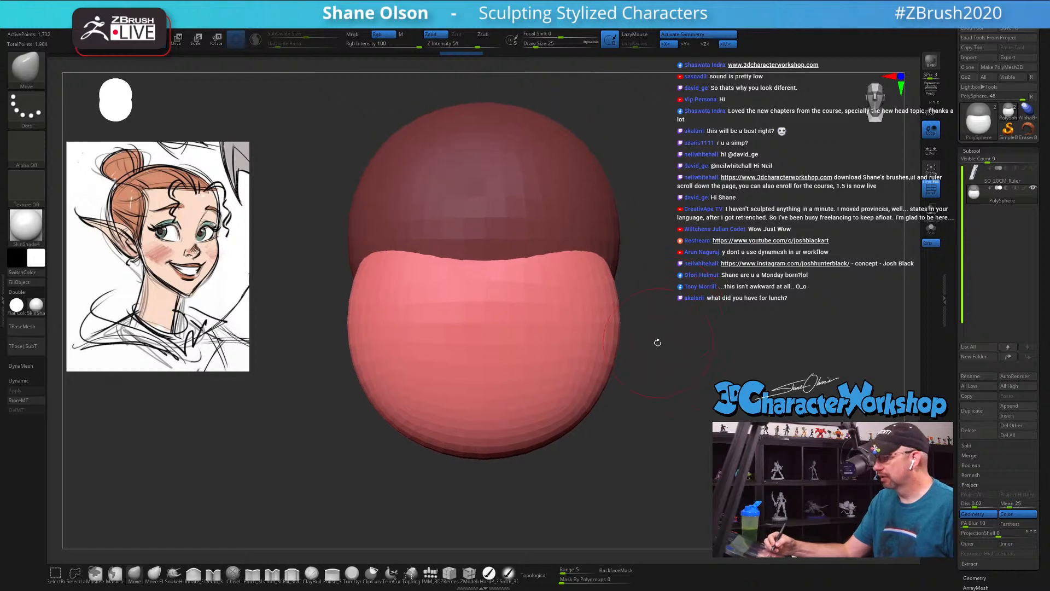
pyautogui.press(']')
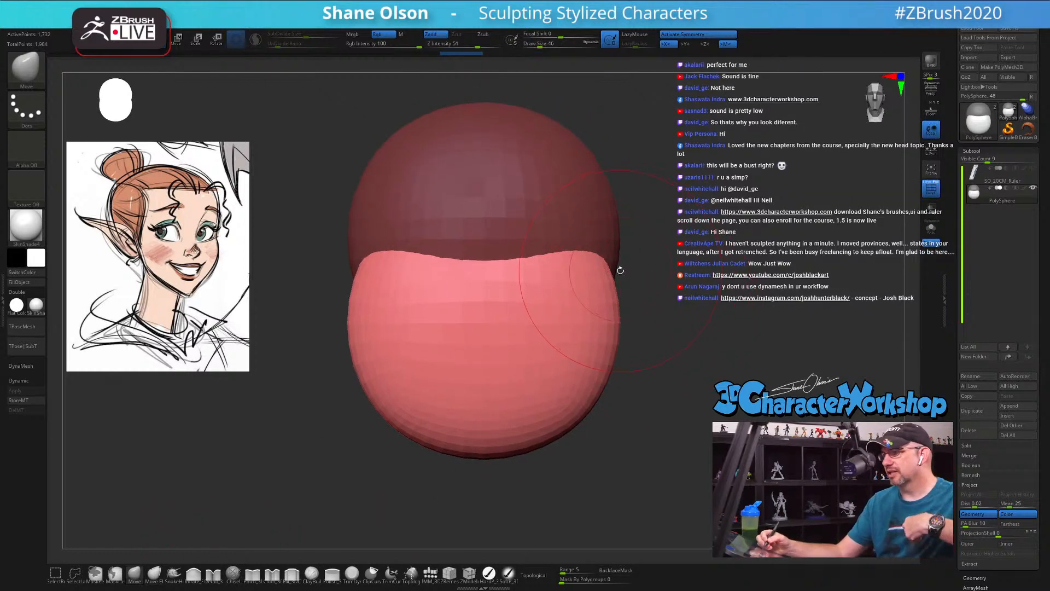
pyautogui.keyDown('alt'); pyautogui.moveTo(638, 262); pyautogui.dragTo(610, 277); pyautogui.keyUp('alt')
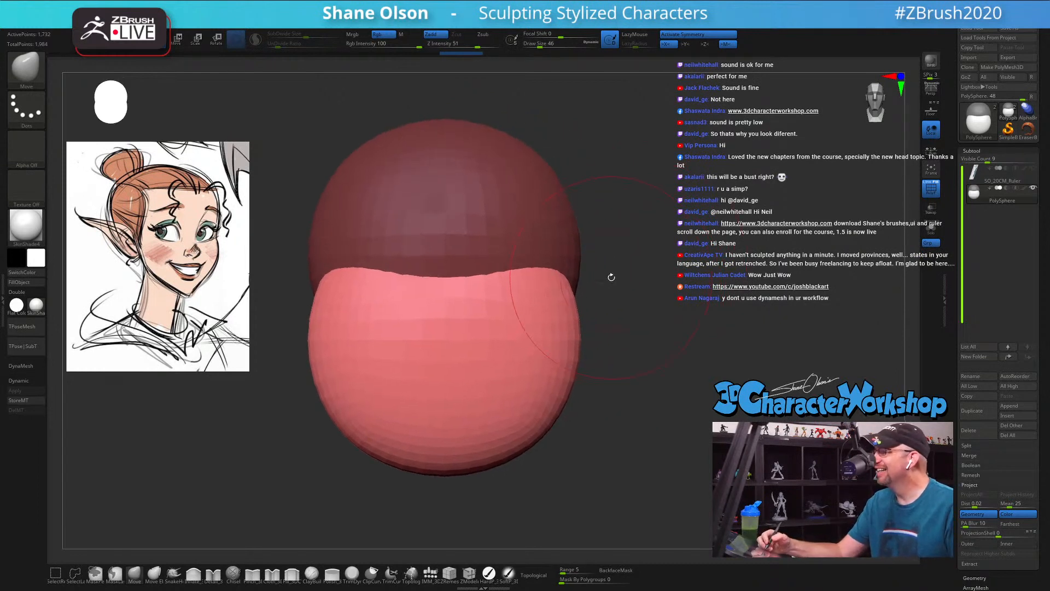
pyautogui.press(']')
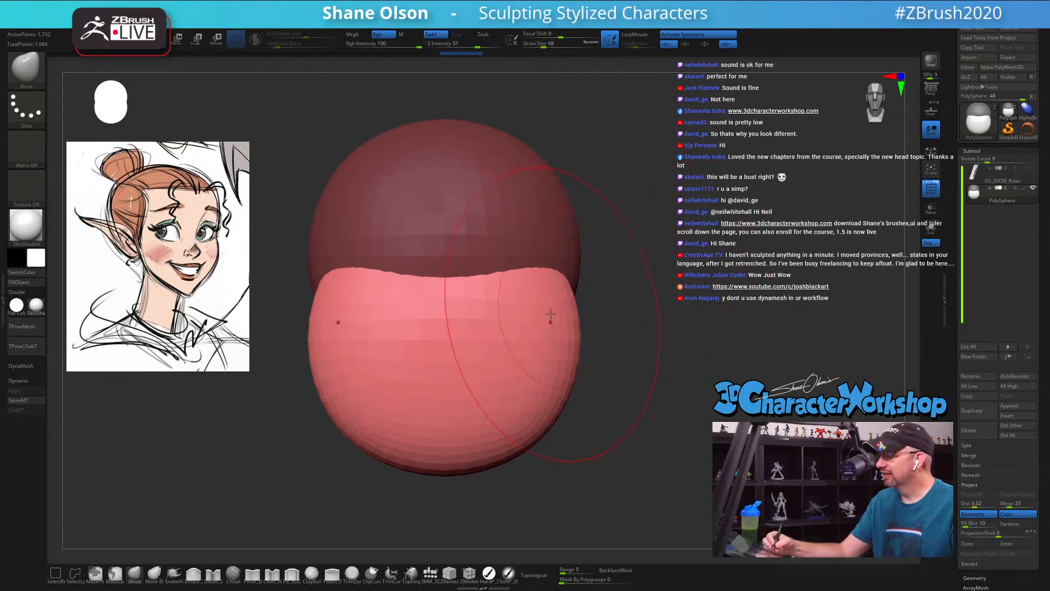
pyautogui.moveTo(499, 304); pyautogui.dragTo(501, 289)
pyautogui.moveTo(560, 365); pyautogui.dragTo(555, 368)
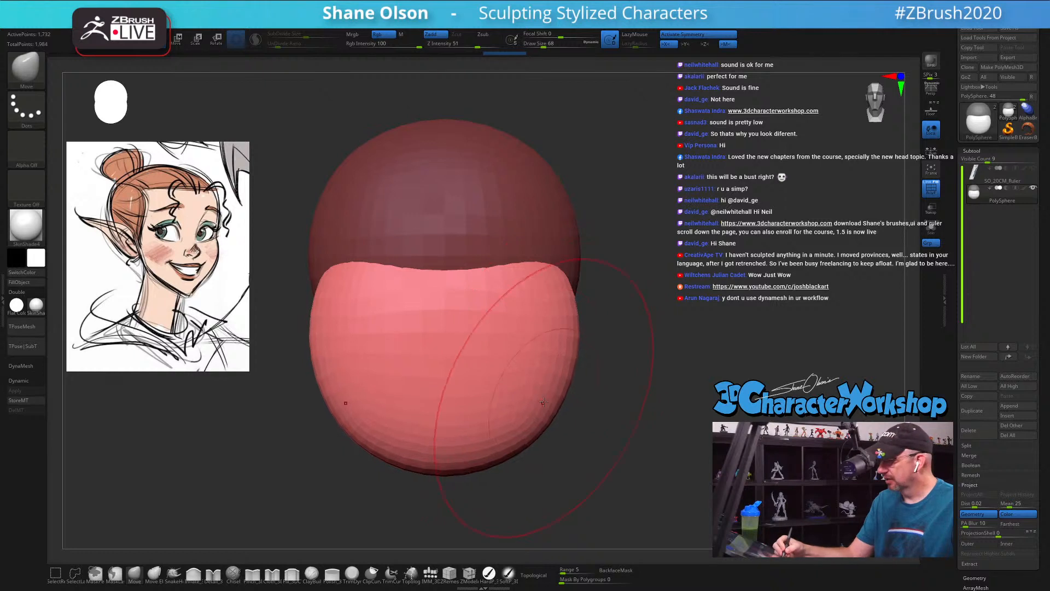
# Step: Taper the lower sides of the face mass toward the chin with the Move brush at draw size 77
pyautogui.press('s')
pyautogui.moveTo(536, 419)
pyautogui.mouseDown()
pyautogui.moveTo(517, 448)
pyautogui.moveTo(510, 432)
pyautogui.mouseUp()
pyautogui.press('s')
pyautogui.moveTo(528, 429)
pyautogui.mouseDown()
pyautogui.moveTo(521, 422)
pyautogui.moveTo(547, 388)
pyautogui.mouseUp()
# Step: From the side, push the back of the face mass forward and raise its upper front edge
pyautogui.moveTo(613, 411); pyautogui.dragTo(485, 406)
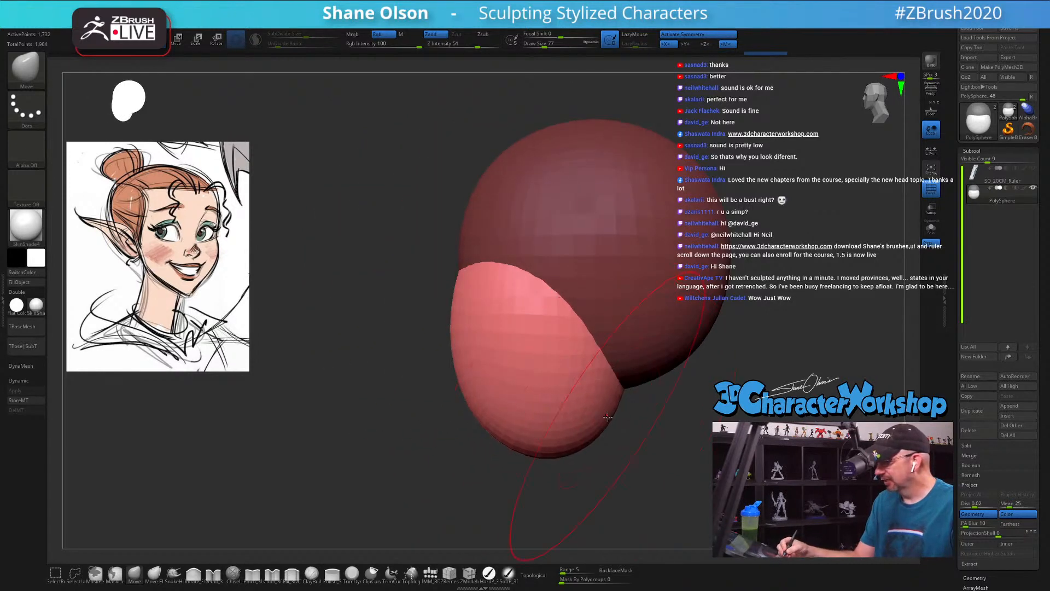
pyautogui.moveTo(590, 438); pyautogui.dragTo(549, 416)
pyautogui.moveTo(581, 336); pyautogui.dragTo(567, 327)
pyautogui.moveTo(479, 293); pyautogui.dragTo(476, 286)
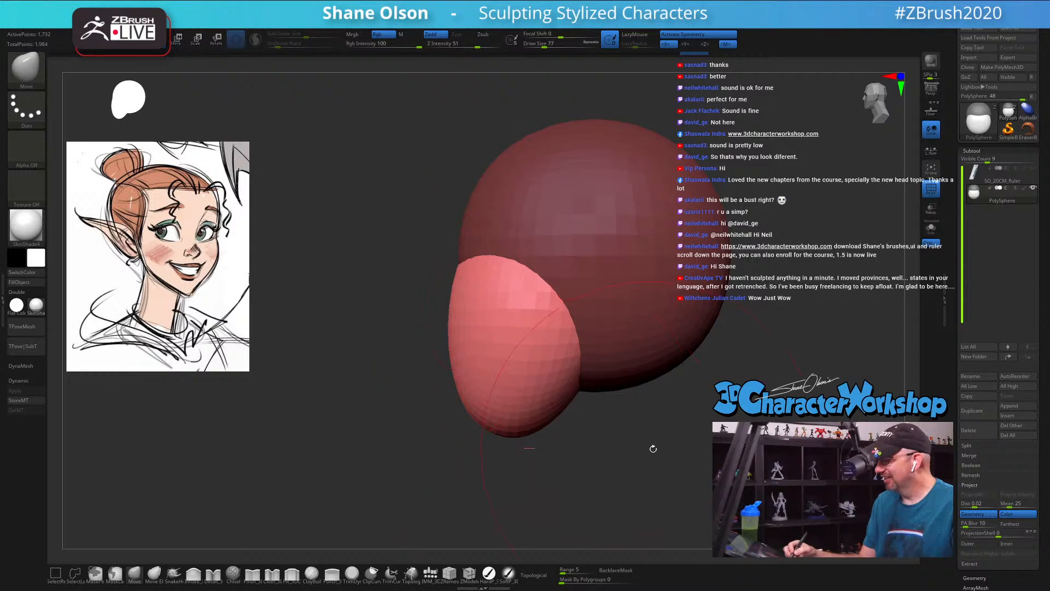
# Step: Assign the masked cranium and the unmasked face mass separate polygroups and clear the mask
pyautogui.hotkey('ctrl', 'w')
pyautogui.moveTo(649, 425); pyautogui.dragTo(565, 417)
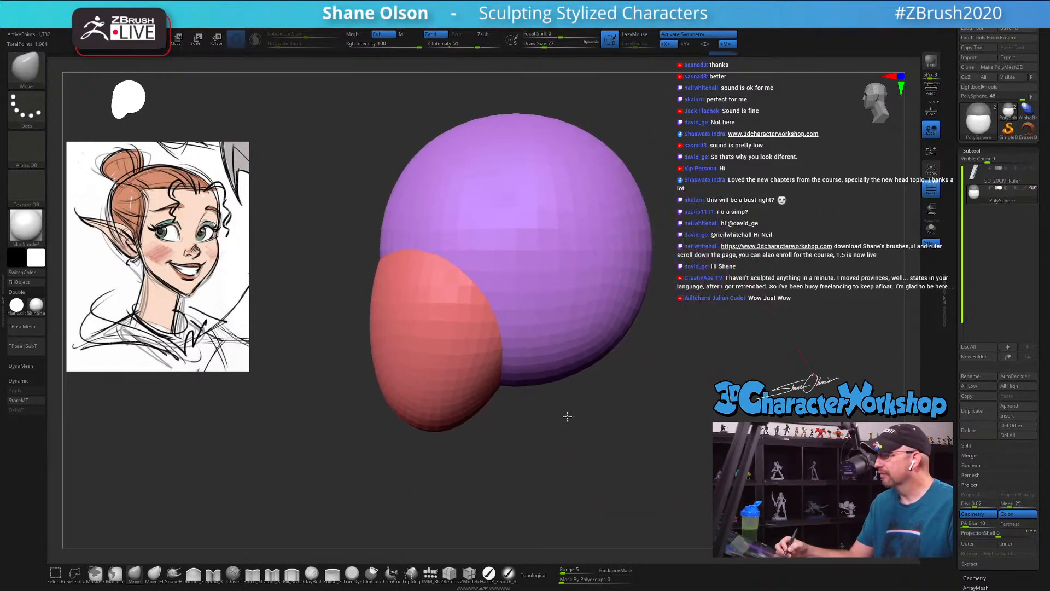
pyautogui.hotkey('shift', 'f')
pyautogui.hotkey('ctrl', 'z')
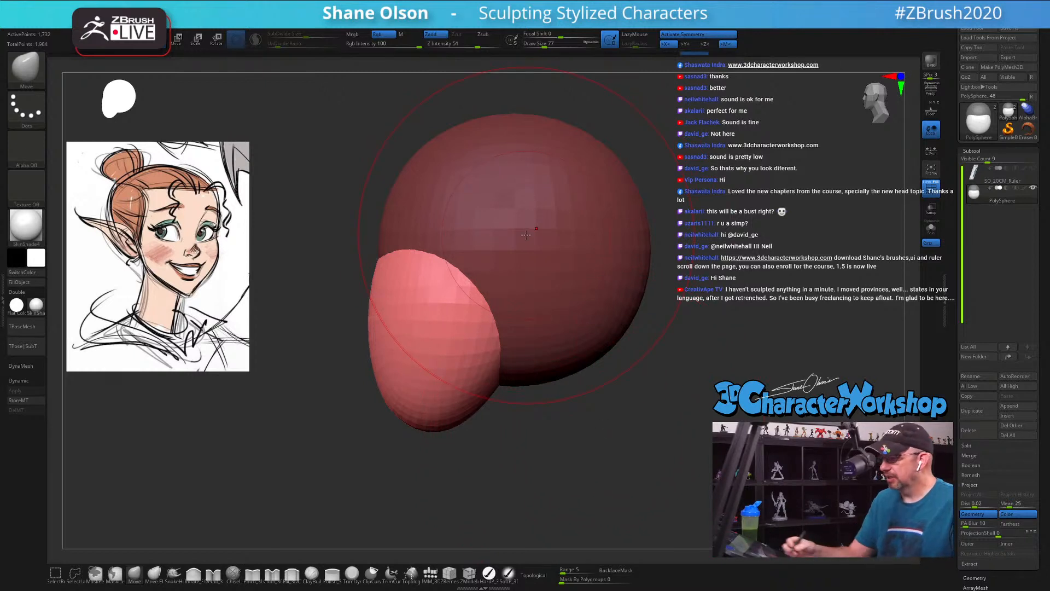
pyautogui.press('ctrl')
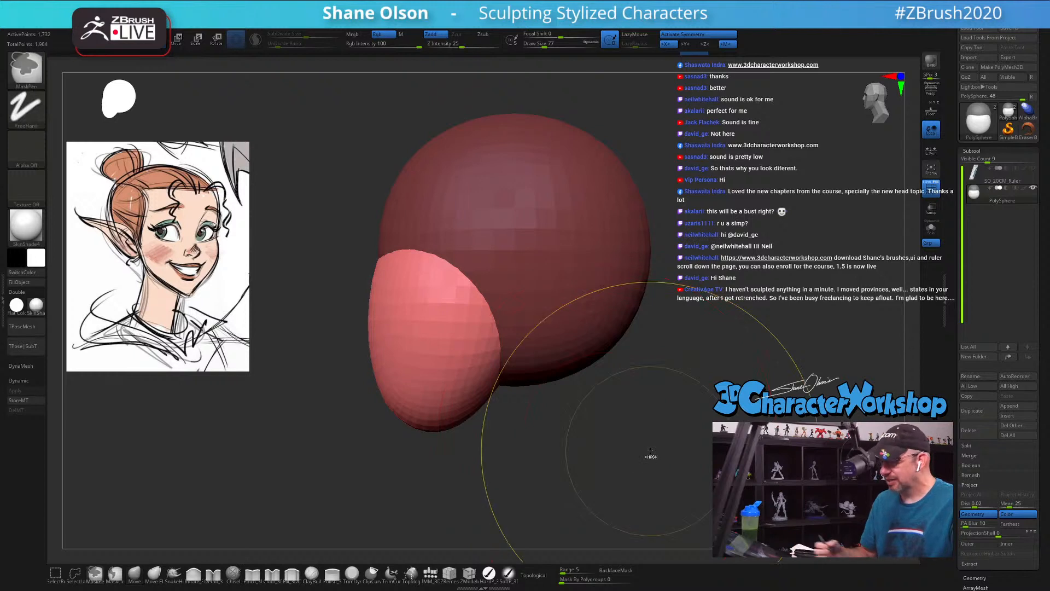
pyautogui.keyDown('ctrl'); pyautogui.click(650, 453); pyautogui.keyUp('ctrl')
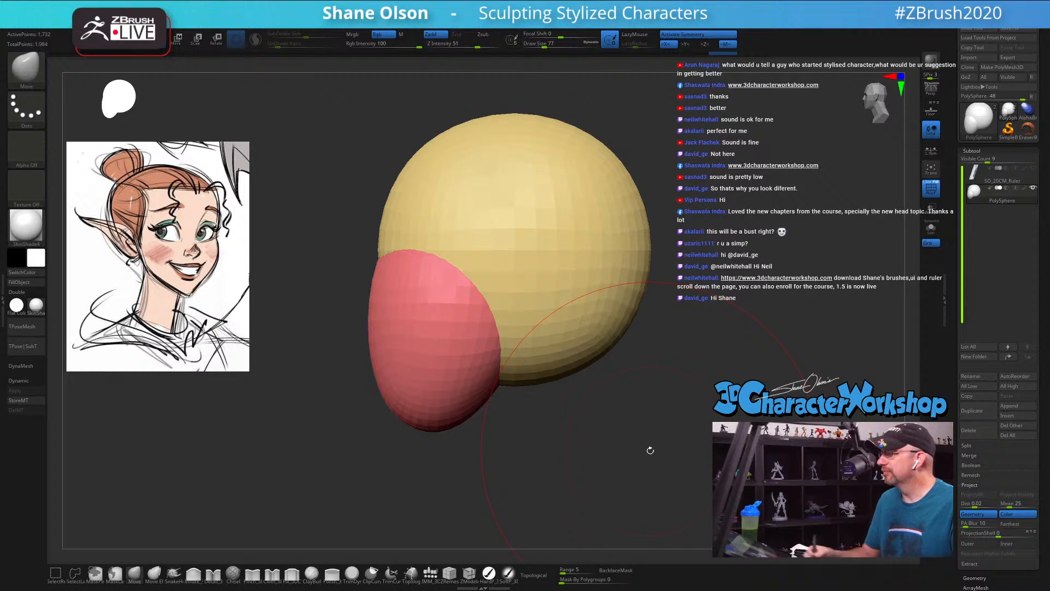
# Step: Narrow the sides of the face mass with the Move brush and enable the brush's Topological masking
pyautogui.moveTo(650, 450)
pyautogui.mouseDown()
pyautogui.moveTo(600, 404)
pyautogui.moveTo(574, 403)
pyautogui.moveTo(572, 389)
pyautogui.moveTo(518, 389)
pyautogui.moveTo(666, 371)
pyautogui.moveTo(650, 380)
pyautogui.moveTo(656, 390)
pyautogui.mouseUp()
pyautogui.press('s')
pyautogui.press('s')
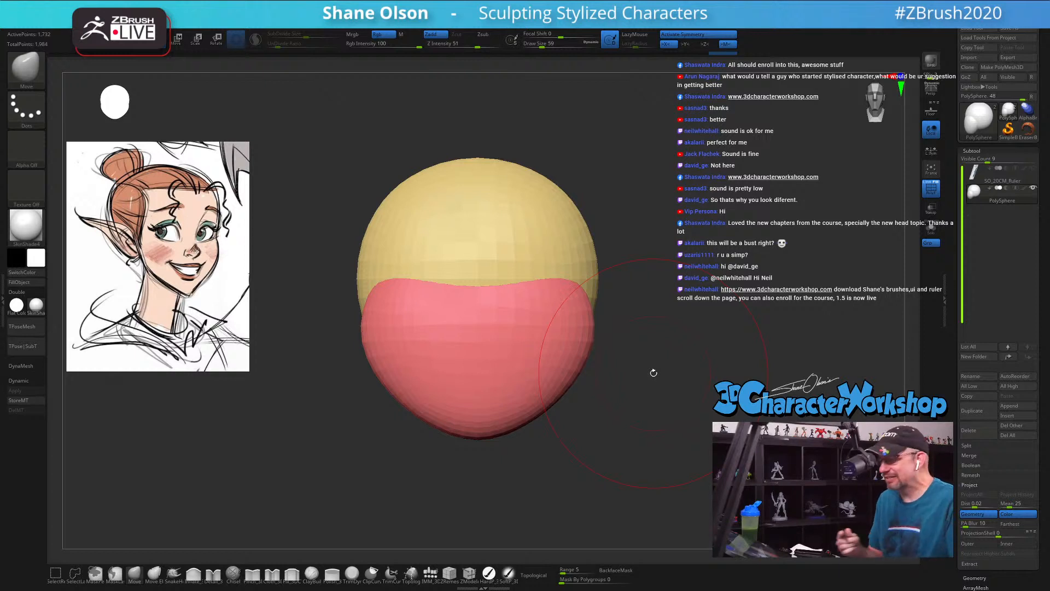
pyautogui.press('s')
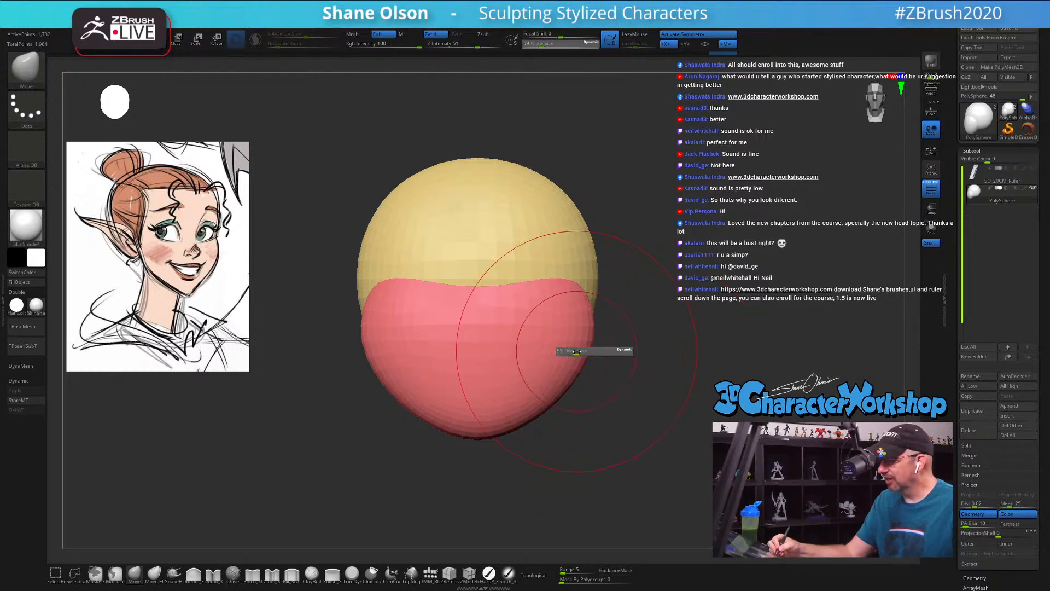
pyautogui.moveTo(586, 350)
pyautogui.mouseDown()
pyautogui.moveTo(570, 330)
pyautogui.moveTo(577, 336)
pyautogui.mouseUp()
pyautogui.click(538, 575)
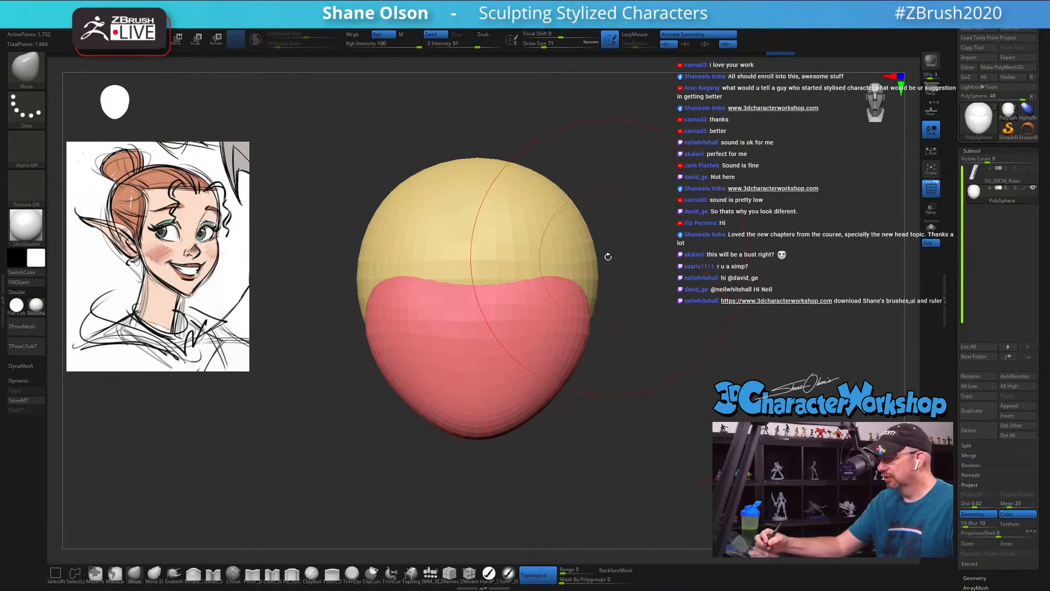
# Step: From the side, push the cranium's underside up and inward with the Move brush at draw size 90
pyautogui.moveTo(595, 268)
pyautogui.mouseDown()
pyautogui.moveTo(616, 366)
pyautogui.moveTo(582, 378)
pyautogui.mouseUp()
pyautogui.press('s')
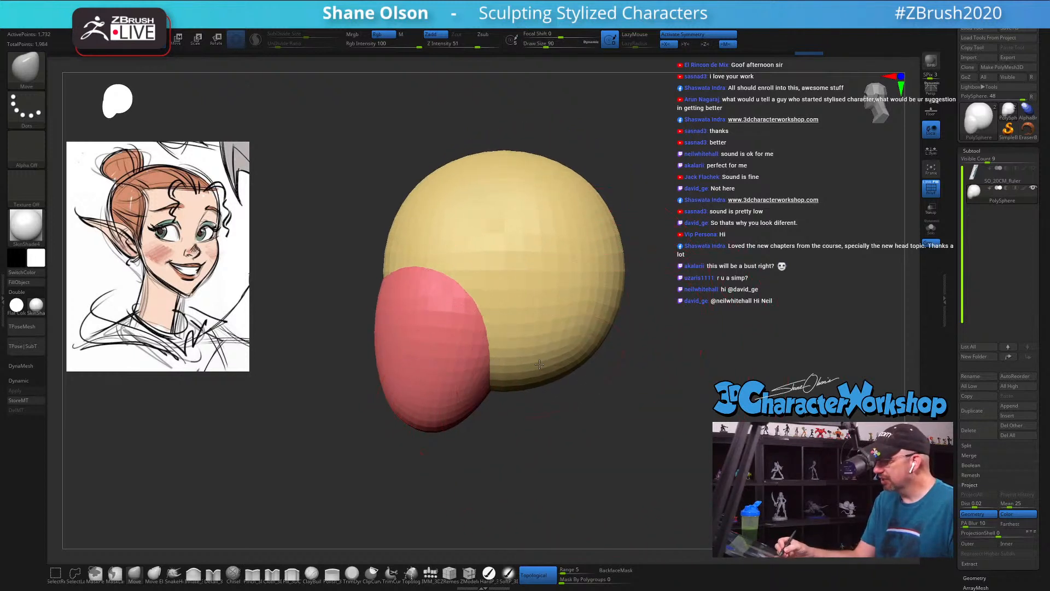
pyautogui.moveTo(551, 338); pyautogui.dragTo(530, 328)
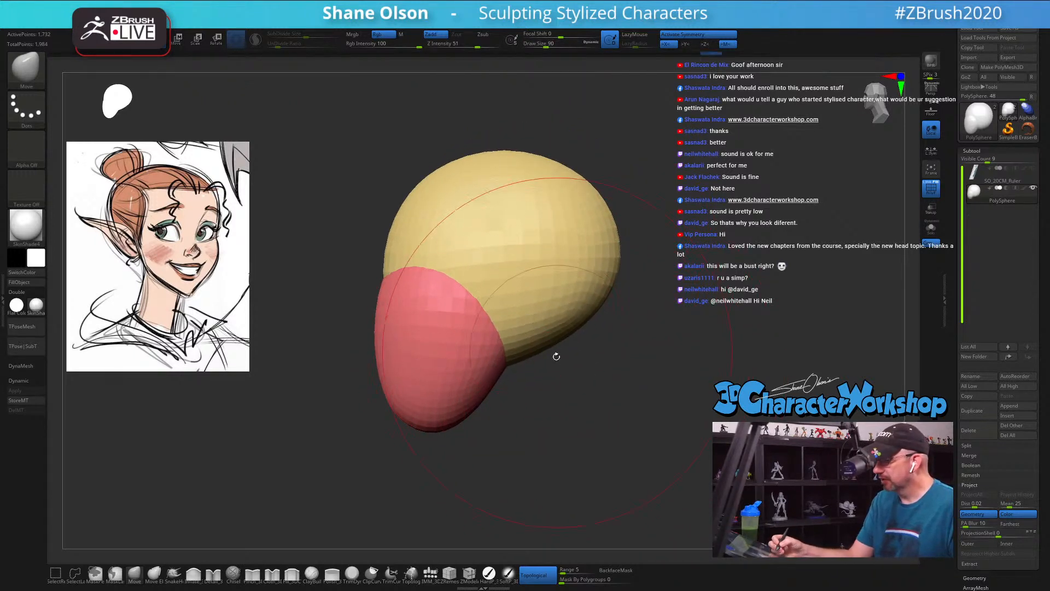
# Step: Isolate the cranium polygroup, flatten its underside and pull in its upper back, and show the face mass again
pyautogui.keyDown('ctrl'); pyautogui.keyDown('shift'); pyautogui.click(527, 286); pyautogui.keyUp('shift'); pyautogui.keyUp('ctrl')
pyautogui.moveTo(478, 353); pyautogui.dragTo(483, 324)
pyautogui.moveTo(595, 185); pyautogui.dragTo(588, 190)
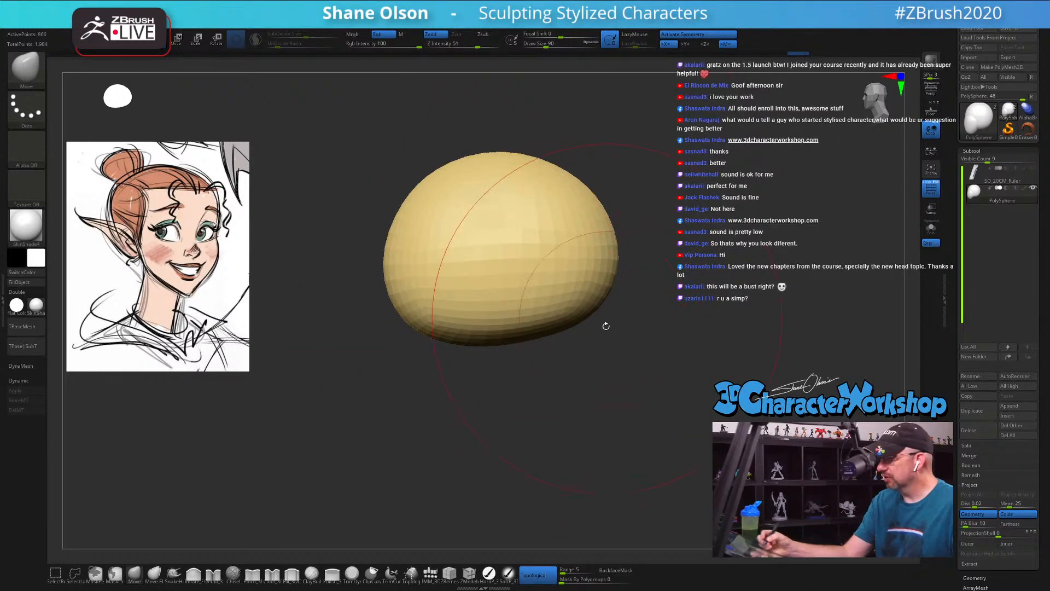
pyautogui.keyDown('ctrl'); pyautogui.keyDown('shift'); pyautogui.click(608, 385); pyautogui.keyUp('shift'); pyautogui.keyUp('ctrl')
pyautogui.moveTo(600, 377)
pyautogui.mouseDown()
pyautogui.moveTo(558, 366)
pyautogui.moveTo(595, 371)
pyautogui.mouseUp()
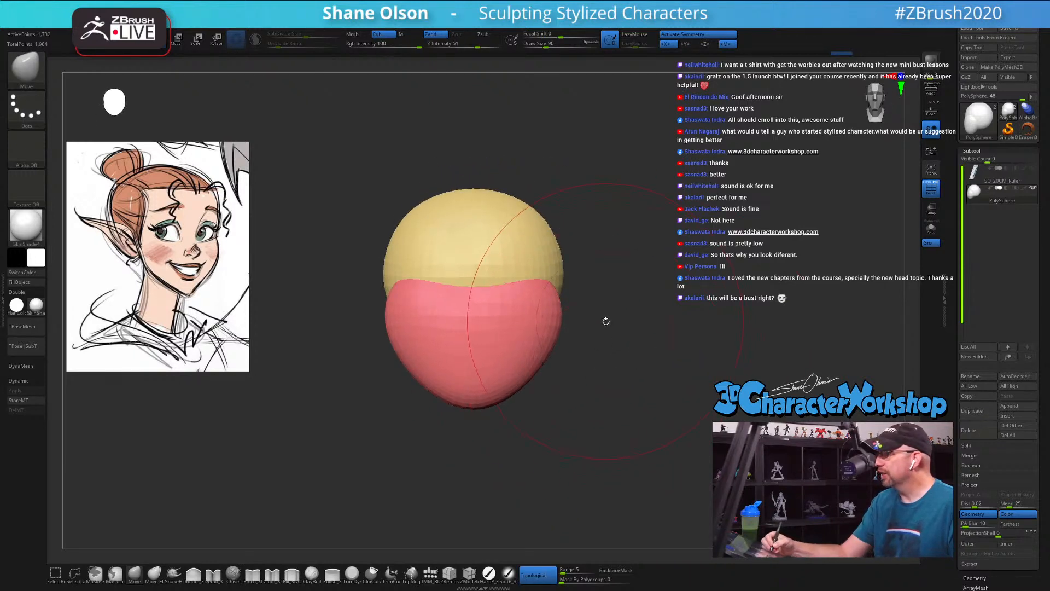
# Step: Reduce the Move brush size and, from the front, adjust the face mass's sides and raise the middle of its brow edge
pyautogui.keyDown('alt'); pyautogui.moveTo(604, 323); pyautogui.dragTo(593, 296); pyautogui.keyUp('alt')
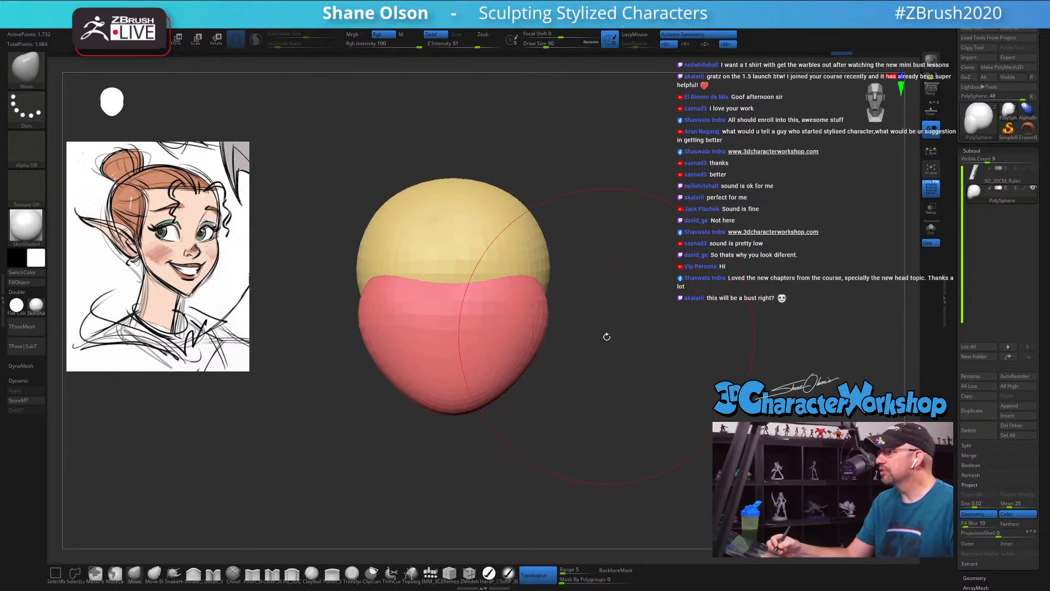
pyautogui.press('s')
pyautogui.moveTo(606, 347); pyautogui.dragTo(601, 347)
pyautogui.keyDown('alt'); pyautogui.moveTo(568, 310); pyautogui.dragTo(565, 322); pyautogui.keyUp('alt')
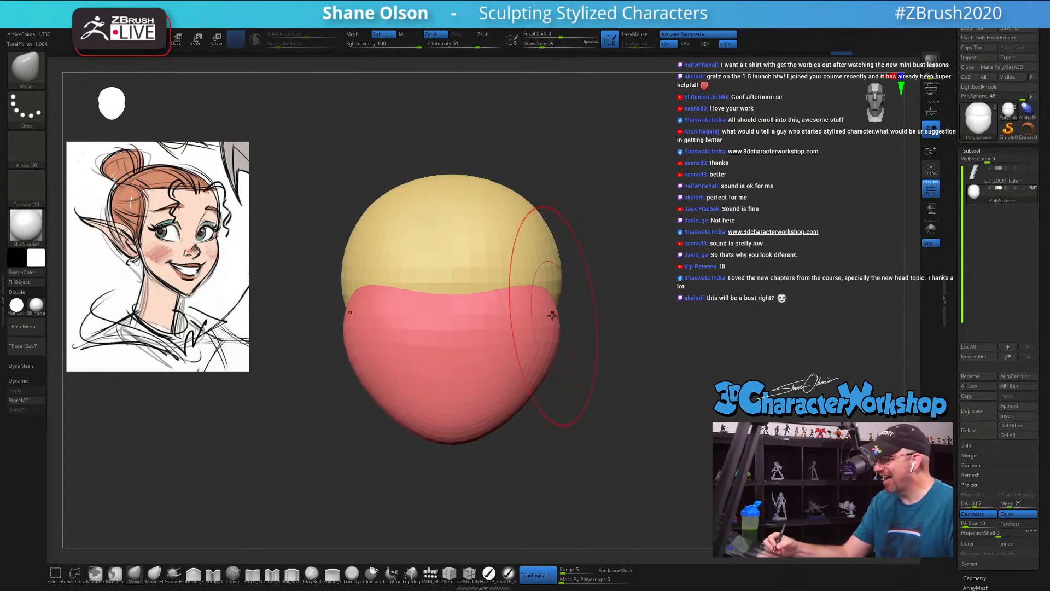
pyautogui.moveTo(466, 324); pyautogui.dragTo(469, 308)
# Step: Refine the face mass's jaw and chin from the side with the Move brush
pyautogui.moveTo(594, 330); pyautogui.dragTo(504, 332)
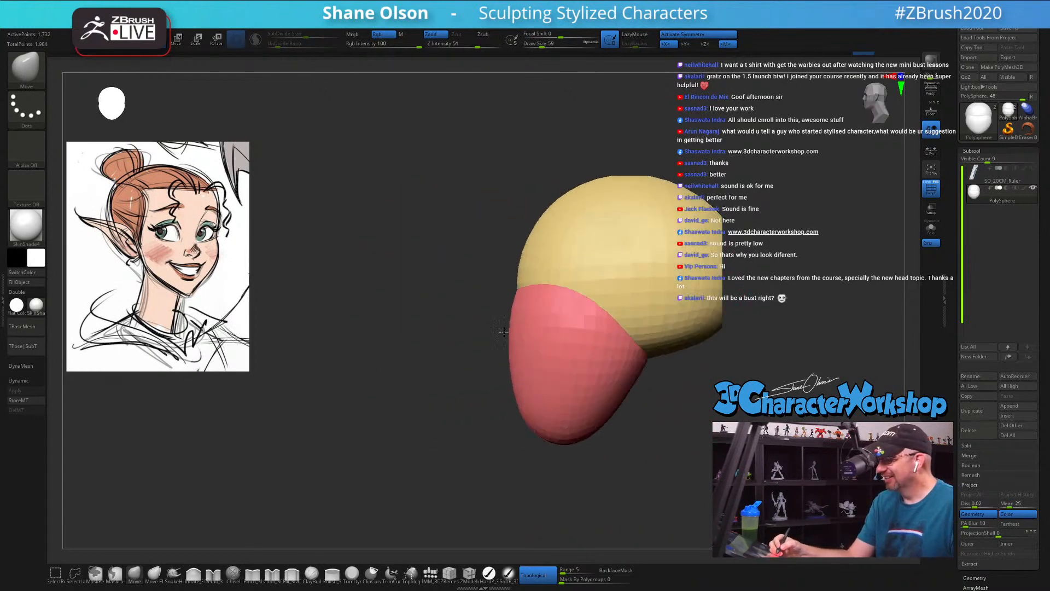
pyautogui.keyDown('alt'); pyautogui.moveTo(648, 359); pyautogui.dragTo(607, 354); pyautogui.keyUp('alt')
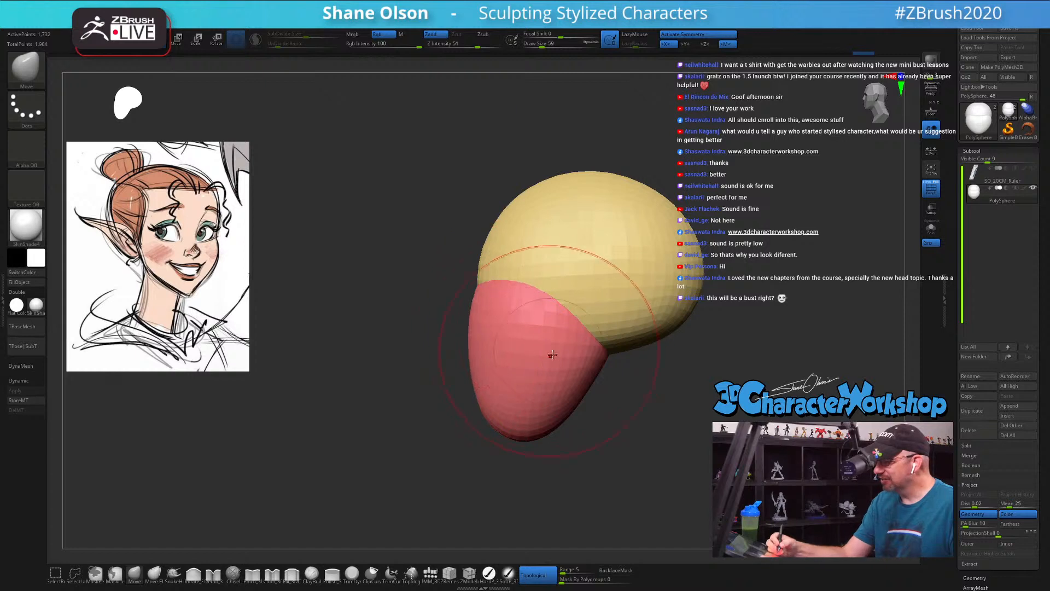
pyautogui.moveTo(593, 403)
pyautogui.mouseDown()
pyautogui.moveTo(649, 401)
pyautogui.moveTo(665, 383)
pyautogui.moveTo(610, 392)
pyautogui.mouseUp()
pyautogui.moveTo(539, 410)
pyautogui.mouseDown()
pyautogui.moveTo(603, 413)
pyautogui.moveTo(642, 438)
pyautogui.moveTo(540, 401)
pyautogui.mouseUp()
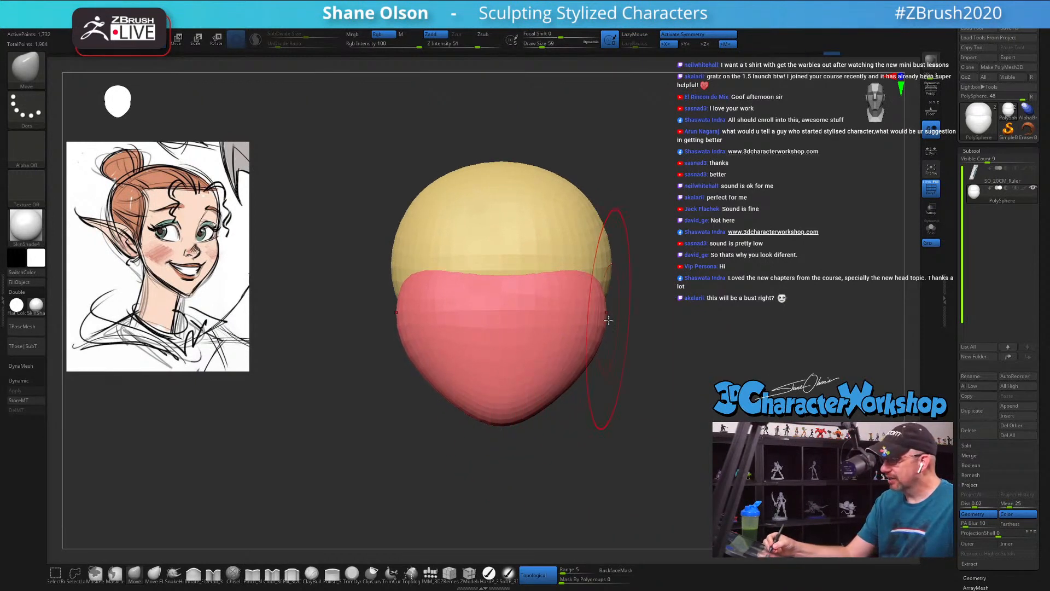
# Step: Push the sides of the cranium and the cheeks inward with the Move brush to narrow the head
pyautogui.moveTo(663, 325)
pyautogui.mouseDown()
pyautogui.moveTo(631, 310)
pyautogui.moveTo(674, 305)
pyautogui.mouseUp()
pyautogui.press('s')
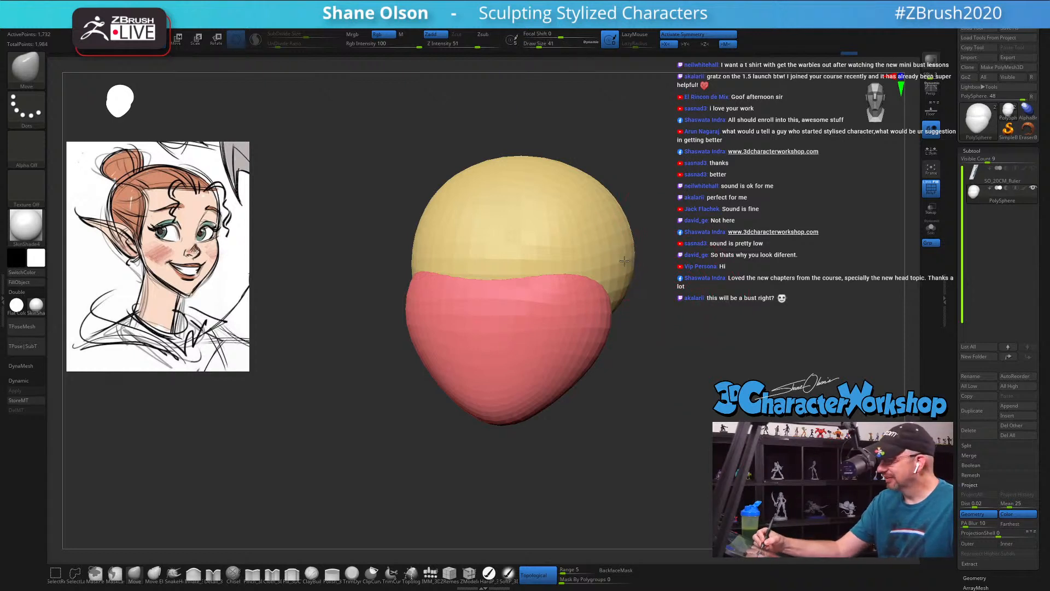
pyautogui.press('s')
pyautogui.moveTo(663, 265); pyautogui.dragTo(617, 269)
pyautogui.moveTo(610, 325); pyautogui.dragTo(605, 325)
pyautogui.moveTo(620, 364); pyautogui.dragTo(642, 369)
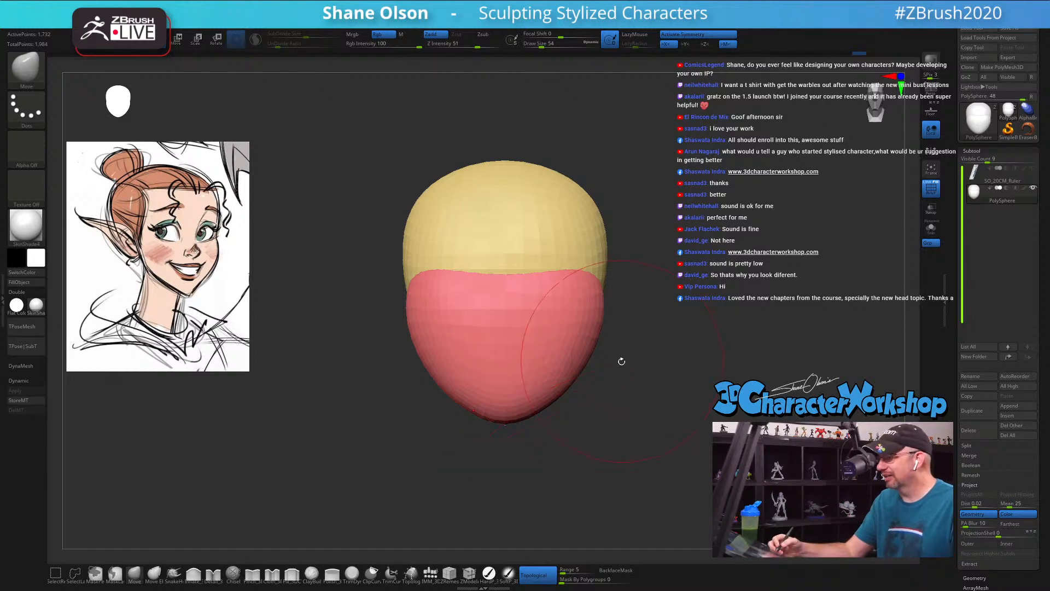
# Step: Isolate the face mass polygroup and push its rear edge forward from the side with the Move brush
pyautogui.moveTo(621, 359); pyautogui.dragTo(411, 329)
pyautogui.moveTo(428, 388); pyautogui.dragTo(510, 420)
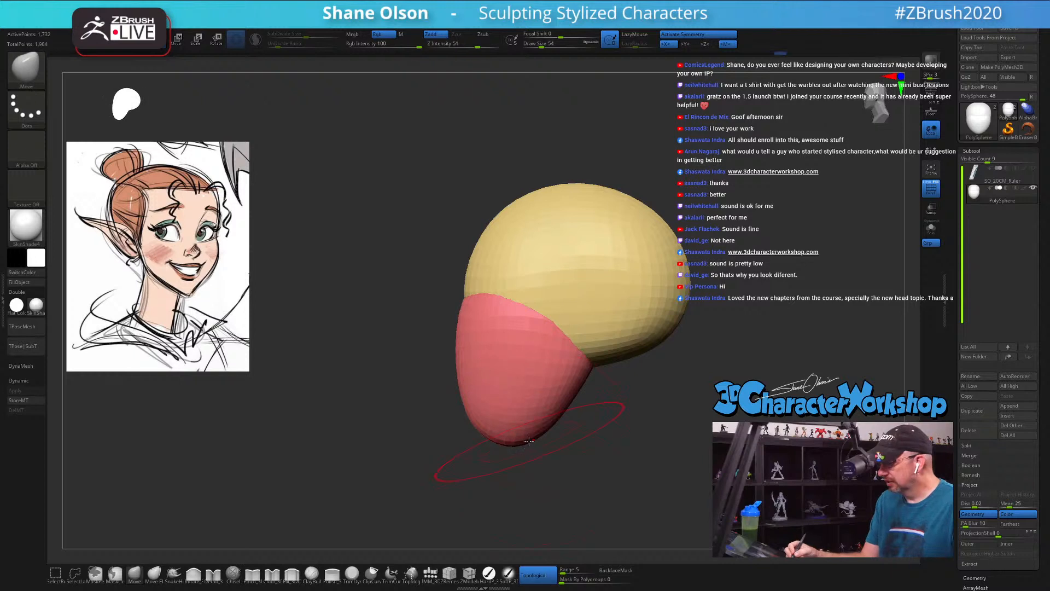
pyautogui.keyDown('shift'); pyautogui.moveTo(586, 416); pyautogui.dragTo(610, 370); pyautogui.keyUp('shift')
pyautogui.keyDown('ctrl'); pyautogui.keyDown('shift'); pyautogui.click(570, 356); pyautogui.keyUp('shift'); pyautogui.keyUp('ctrl')
pyautogui.moveTo(606, 312)
pyautogui.keyDown('alt'); pyautogui.mouseDown(button='right')
pyautogui.moveTo(490, 310)
pyautogui.moveTo(492, 291)
pyautogui.mouseUp(button='right'); pyautogui.keyUp('alt')
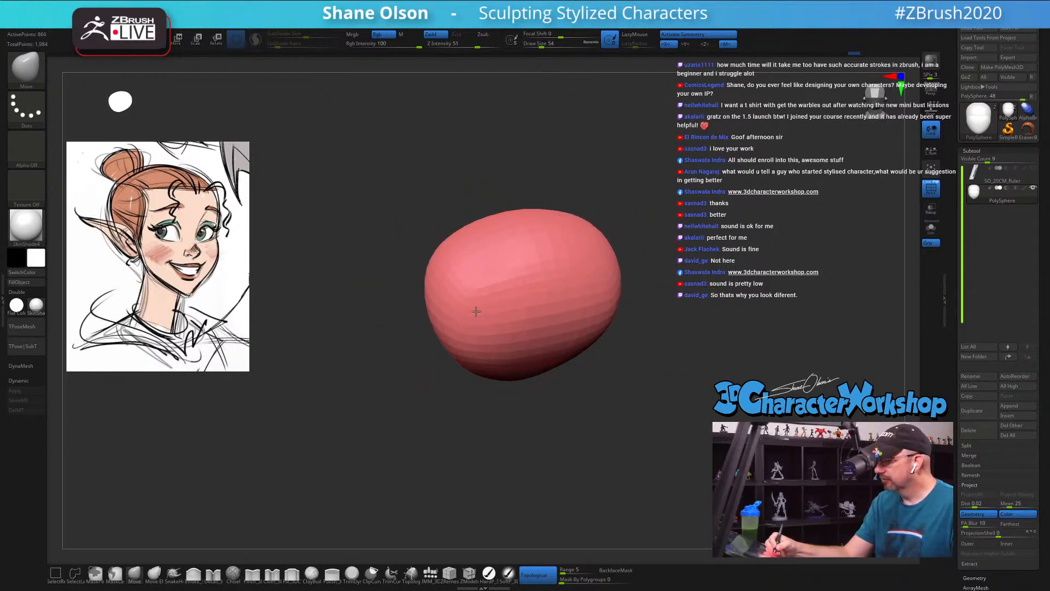
pyautogui.moveTo(457, 354)
pyautogui.mouseDown(button='right')
pyautogui.moveTo(516, 366)
pyautogui.moveTo(495, 374)
pyautogui.mouseUp(button='right')
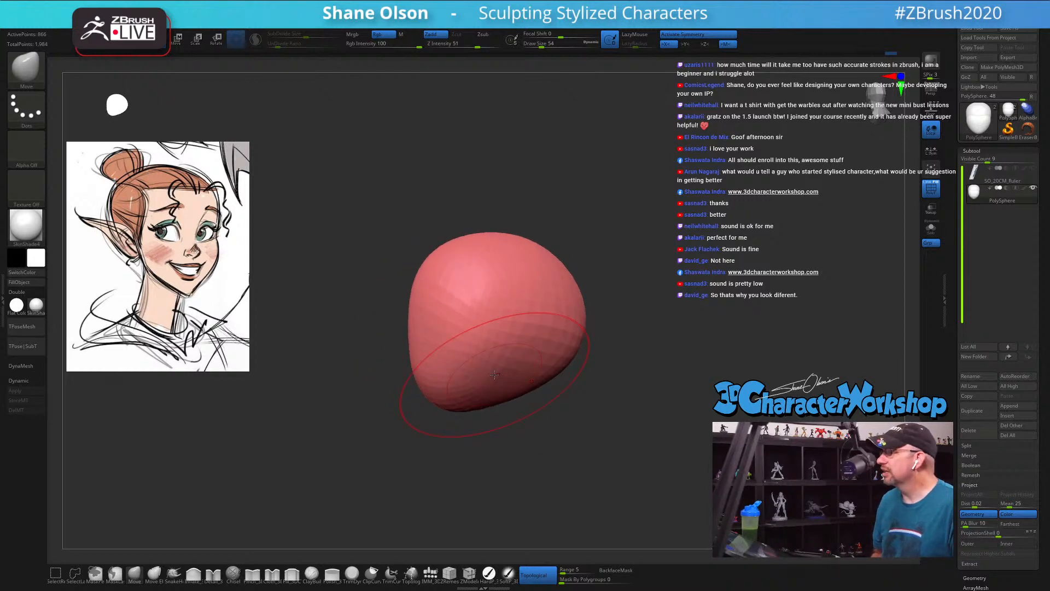
pyautogui.moveTo(567, 417)
pyautogui.mouseDown(button='right')
pyautogui.moveTo(520, 323)
pyautogui.moveTo(569, 335)
pyautogui.mouseUp(button='right')
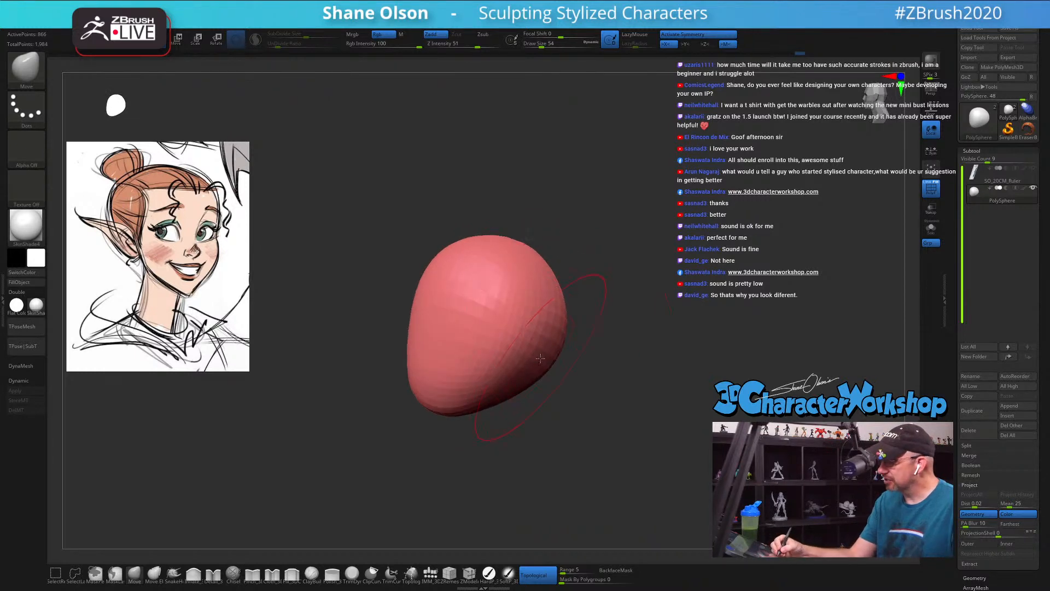
pyautogui.moveTo(540, 358); pyautogui.dragTo(546, 362)
pyautogui.keyDown('shift'); pyautogui.moveTo(544, 323); pyautogui.dragTo(528, 350); pyautogui.keyUp('shift')
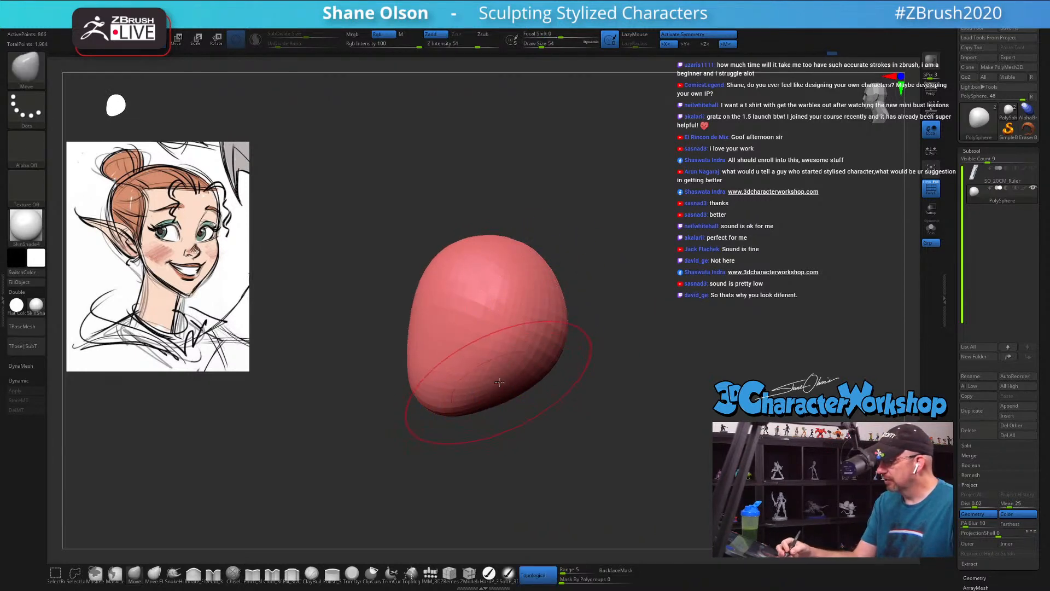
# Step: Refine the jaw's underside and taper it toward the chin, reduce the draw size to 44, and show the cranium again
pyautogui.moveTo(498, 382); pyautogui.dragTo(521, 369, button='right')
pyautogui.moveTo(501, 409); pyautogui.dragTo(494, 401)
pyautogui.moveTo(494, 402)
pyautogui.mouseDown(button='right')
pyautogui.moveTo(510, 417)
pyautogui.moveTo(549, 408)
pyautogui.moveTo(554, 418)
pyautogui.mouseUp(button='right')
pyautogui.moveTo(508, 374)
pyautogui.mouseDown()
pyautogui.moveTo(515, 393)
pyautogui.moveTo(473, 398)
pyautogui.mouseUp()
pyautogui.press('s')
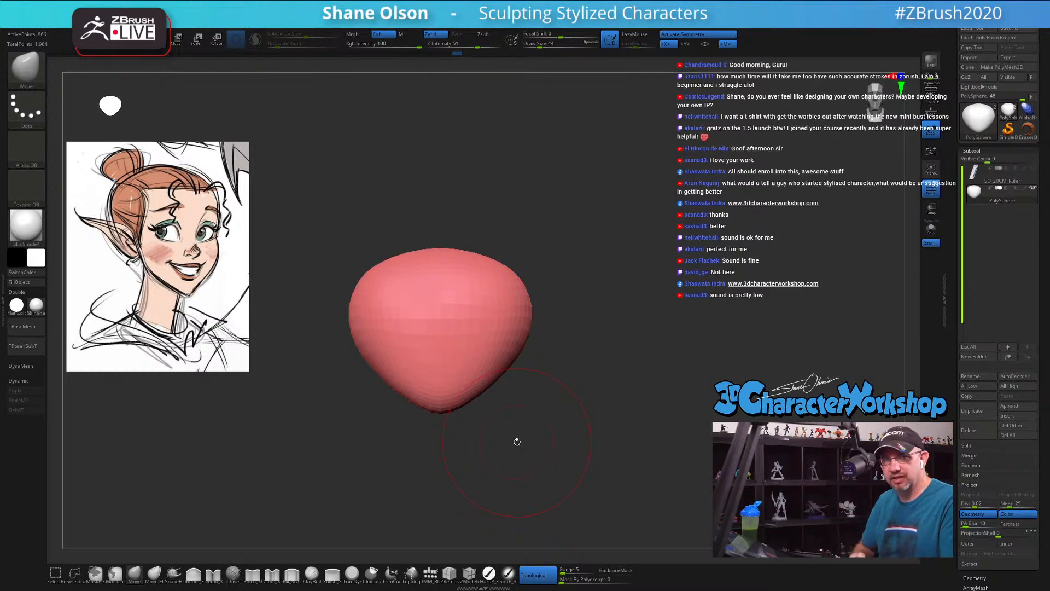
pyautogui.keyDown('ctrl'); pyautogui.keyDown('shift'); pyautogui.click(618, 392); pyautogui.keyUp('shift'); pyautogui.keyUp('ctrl')
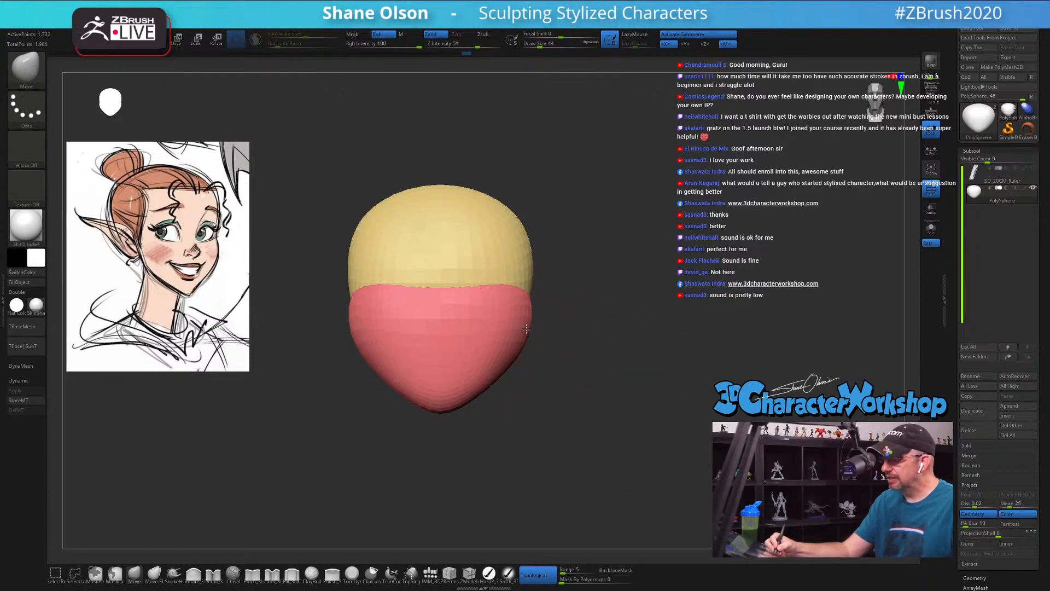
# Step: Enlarge the Move brush and reshape the back of the cranium from the side
pyautogui.moveTo(564, 394); pyautogui.dragTo(577, 377)
pyautogui.keyDown('alt'); pyautogui.moveTo(593, 414); pyautogui.dragTo(563, 441); pyautogui.keyUp('alt')
pyautogui.press('s')
pyautogui.click(639, 320)
pyautogui.press('s')
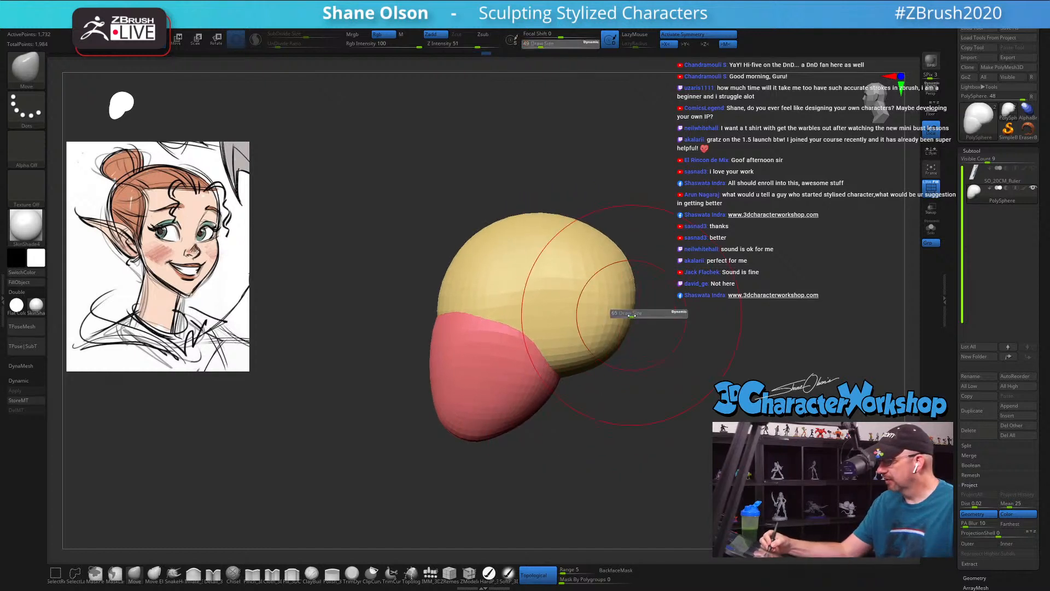
pyautogui.click(639, 318)
pyautogui.moveTo(624, 279); pyautogui.dragTo(615, 280)
pyautogui.moveTo(606, 242)
pyautogui.mouseDown()
pyautogui.moveTo(602, 234)
pyautogui.moveTo(612, 265)
pyautogui.mouseUp()
pyautogui.moveTo(575, 278)
pyautogui.mouseDown(button='right')
pyautogui.moveTo(429, 241)
pyautogui.moveTo(504, 253)
pyautogui.mouseUp(button='right')
# Step: Smooth the side of the cranium and adjust its contour with the draw size at 90
pyautogui.press('s')
pyautogui.click(439, 235)
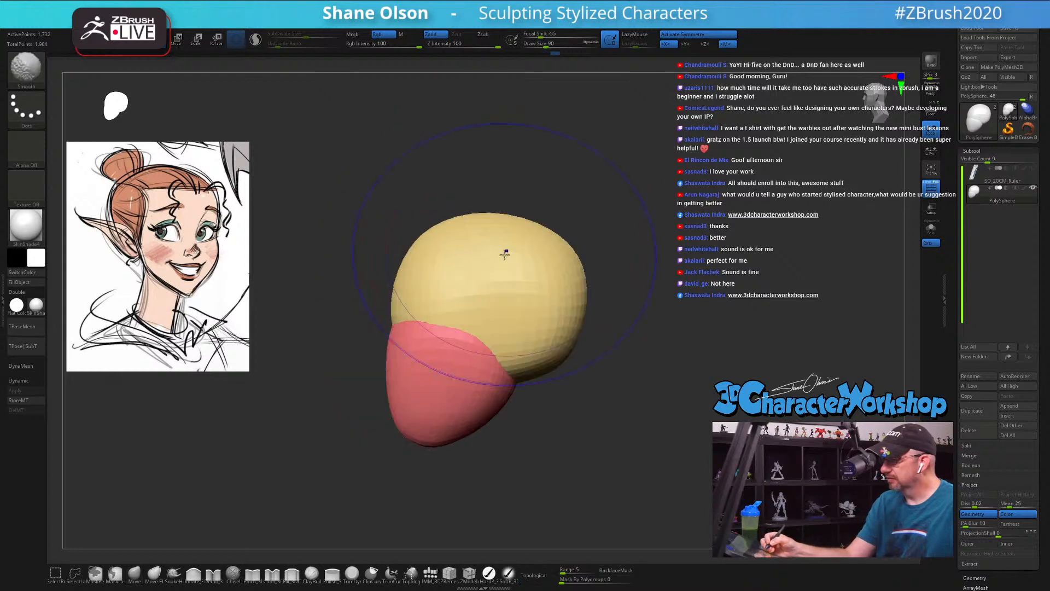
pyautogui.moveTo(504, 254); pyautogui.dragTo(507, 246)
pyautogui.keyDown('shift'); pyautogui.moveTo(506, 246); pyautogui.dragTo(537, 255, button='right'); pyautogui.keyUp('shift')
pyautogui.moveTo(488, 239); pyautogui.dragTo(493, 237)
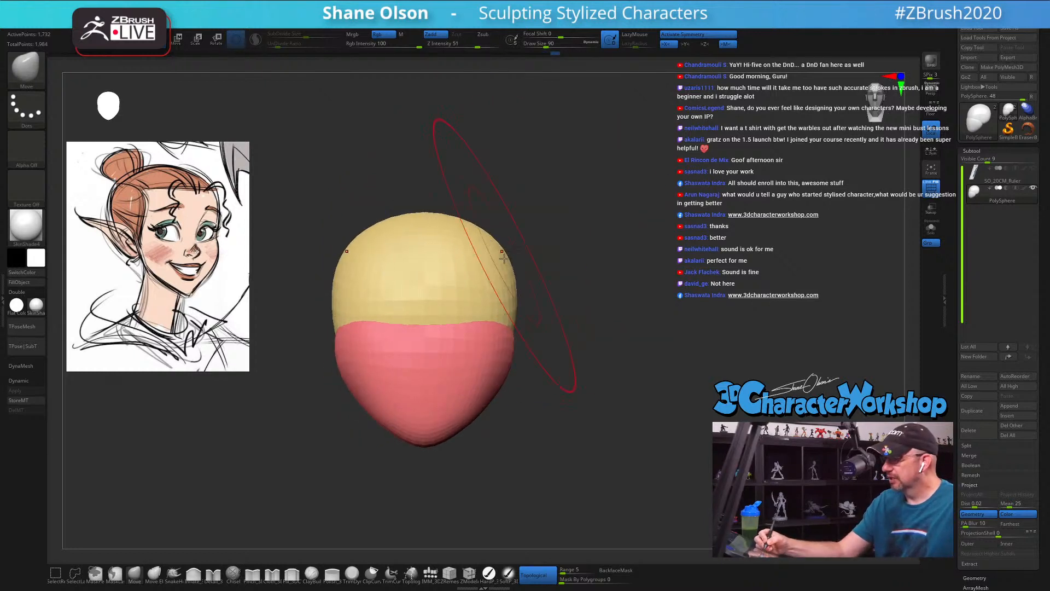
# Step: Set the draw size to 56 and make the cranium's side profile fuller and flatter across the top with the Move brush
pyautogui.press('s')
pyautogui.click(511, 296)
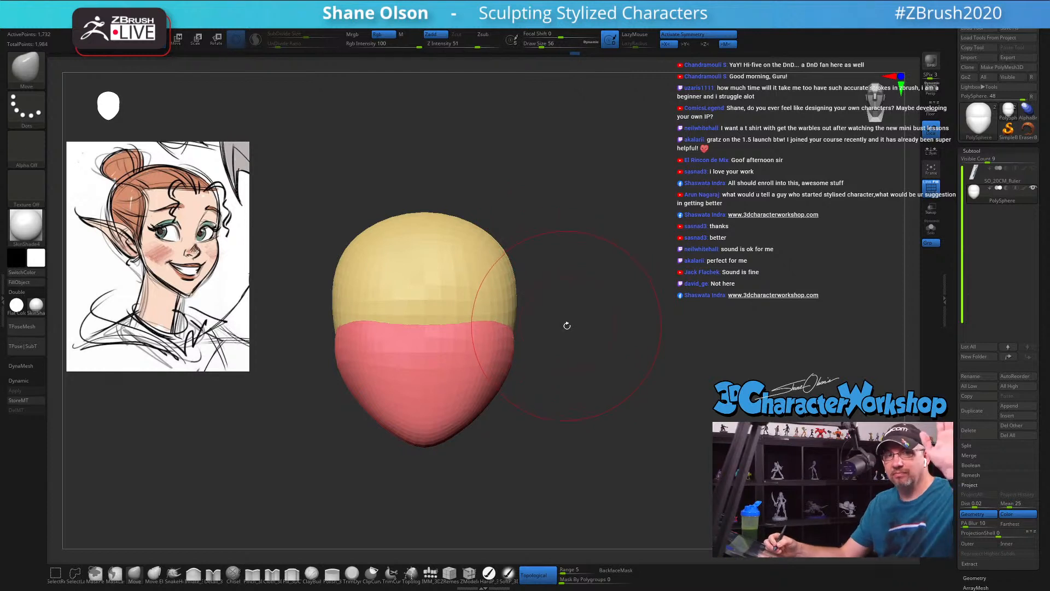
pyautogui.moveTo(513, 354)
pyautogui.mouseDown()
pyautogui.moveTo(528, 398)
pyautogui.moveTo(563, 421)
pyautogui.mouseUp()
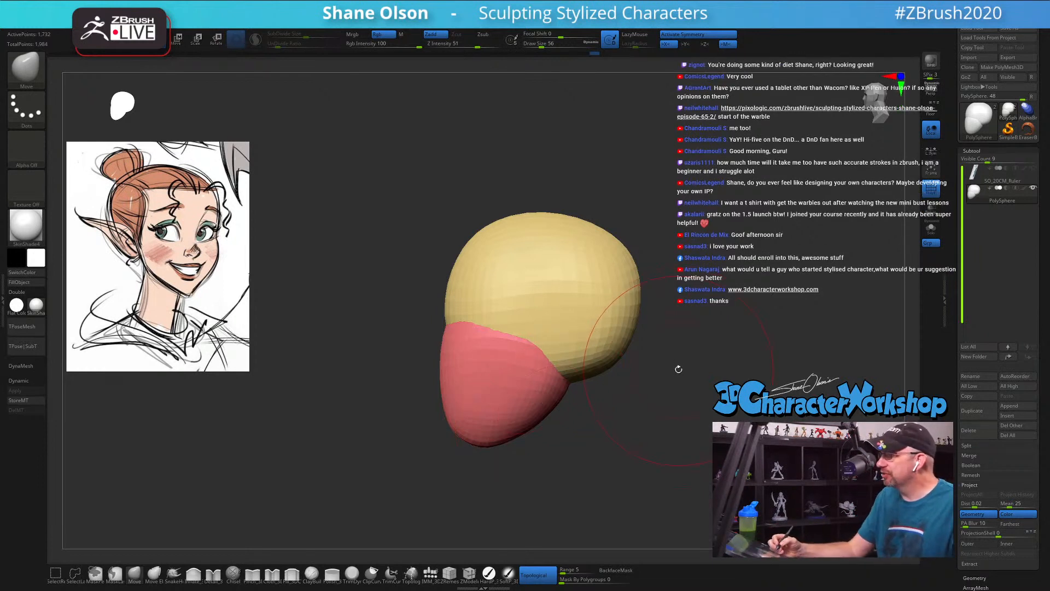
pyautogui.moveTo(680, 372)
pyautogui.mouseDown()
pyautogui.moveTo(676, 382)
pyautogui.moveTo(627, 361)
pyautogui.mouseUp()
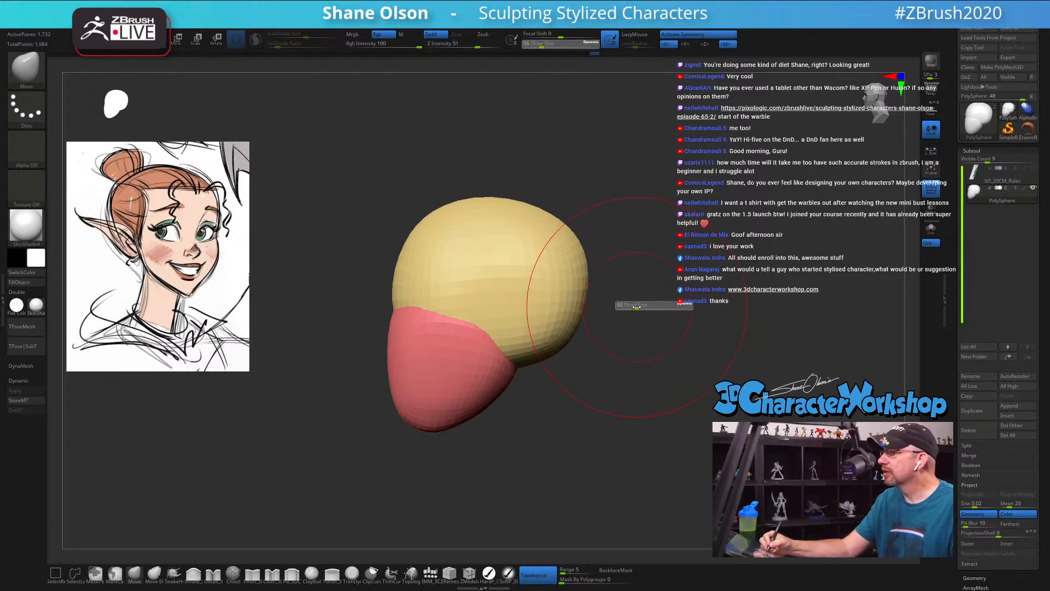
pyautogui.keyDown('alt'); pyautogui.moveTo(628, 300); pyautogui.dragTo(628, 350); pyautogui.keyUp('alt')
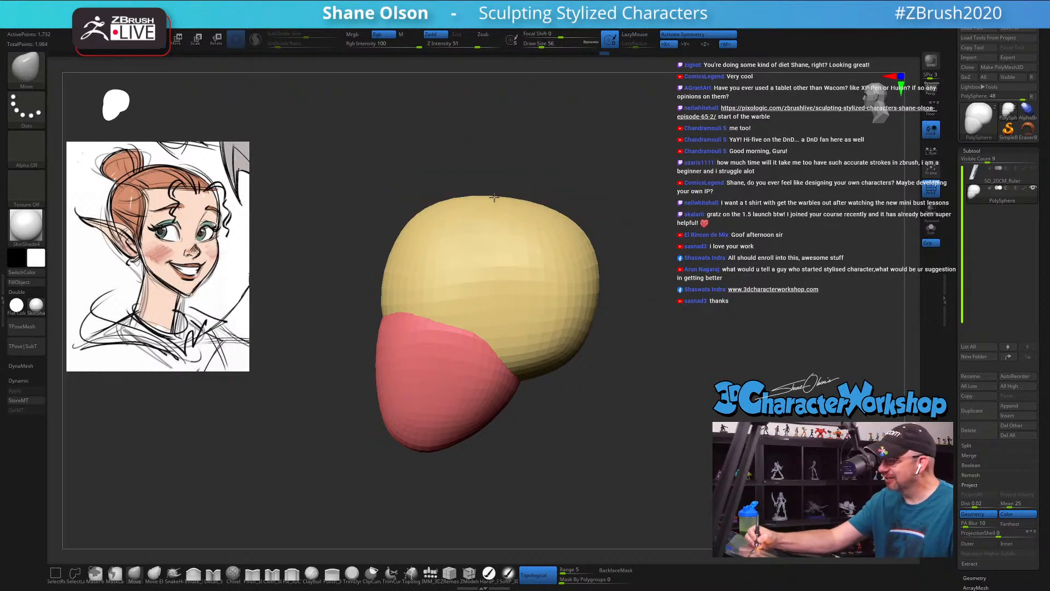
# Step: Square off the cranium's upper corners and even out its sides with the Move brush, raising the draw size to 68
pyautogui.keyDown('shift'); pyautogui.moveTo(551, 189); pyautogui.dragTo(766, 192); pyautogui.keyUp('shift')
pyautogui.moveTo(559, 225); pyautogui.dragTo(560, 248)
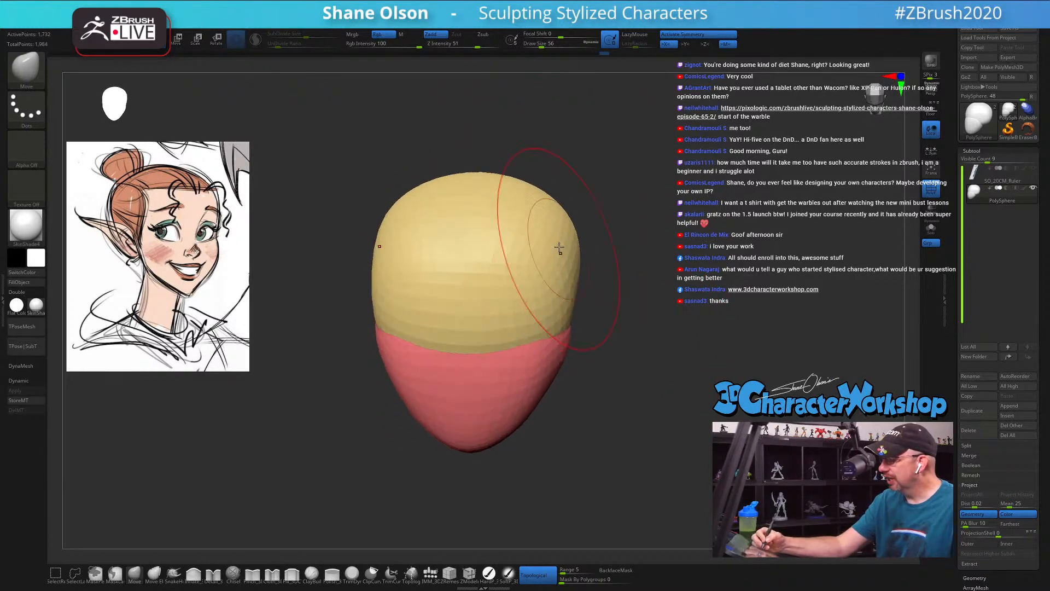
pyautogui.moveTo(539, 202)
pyautogui.mouseDown()
pyautogui.moveTo(549, 193)
pyautogui.moveTo(578, 203)
pyautogui.moveTo(580, 246)
pyautogui.mouseUp()
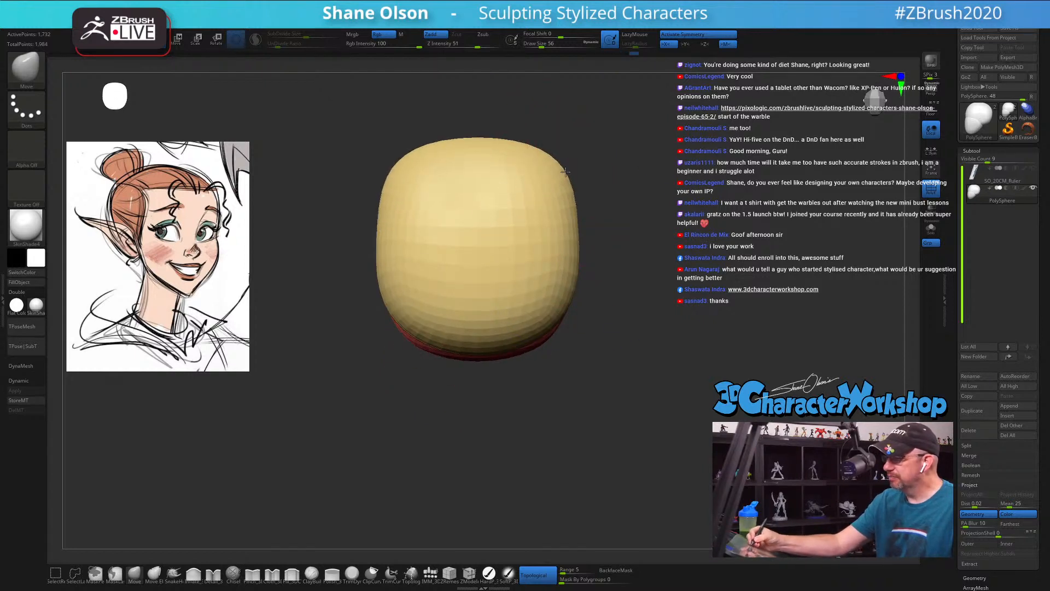
pyautogui.moveTo(565, 171); pyautogui.dragTo(584, 195)
pyautogui.moveTo(566, 237)
pyautogui.mouseDown()
pyautogui.moveTo(553, 215)
pyautogui.moveTo(500, 245)
pyautogui.moveTo(457, 244)
pyautogui.mouseUp()
pyautogui.press('s')
pyautogui.moveTo(459, 245); pyautogui.dragTo(535, 237, button='right')
pyautogui.moveTo(586, 286)
pyautogui.mouseDown(button='right')
pyautogui.moveTo(582, 219)
pyautogui.moveTo(570, 284)
pyautogui.mouseUp(button='right')
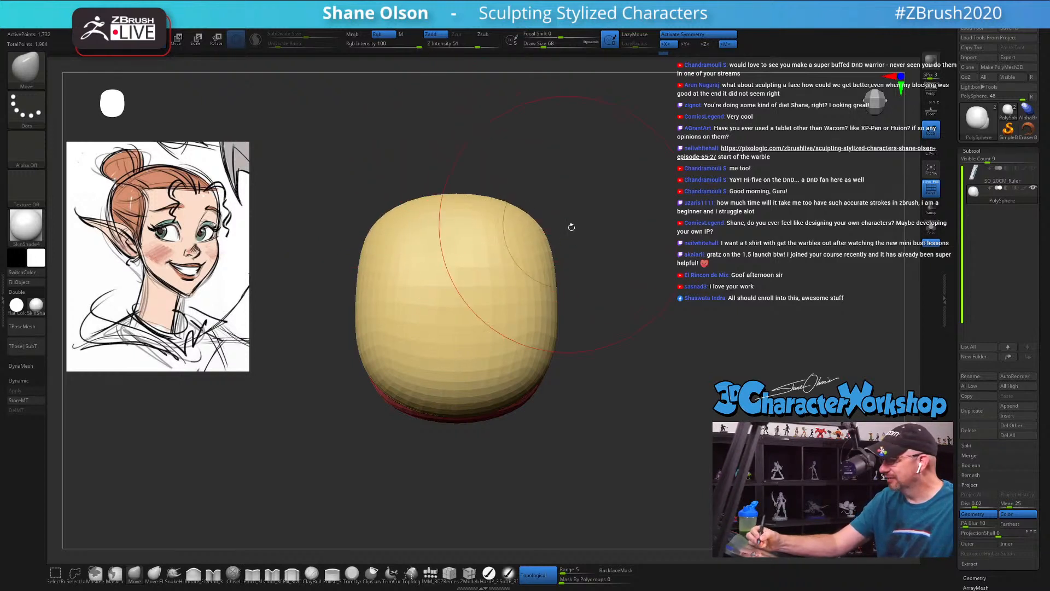
pyautogui.moveTo(572, 226)
pyautogui.mouseDown(button='right')
pyautogui.moveTo(605, 252)
pyautogui.moveTo(580, 297)
pyautogui.moveTo(622, 305)
pyautogui.moveTo(625, 328)
pyautogui.moveTo(612, 327)
pyautogui.moveTo(631, 345)
pyautogui.moveTo(582, 346)
pyautogui.moveTo(599, 350)
pyautogui.moveTo(607, 378)
pyautogui.moveTo(597, 424)
pyautogui.mouseUp(button='right')
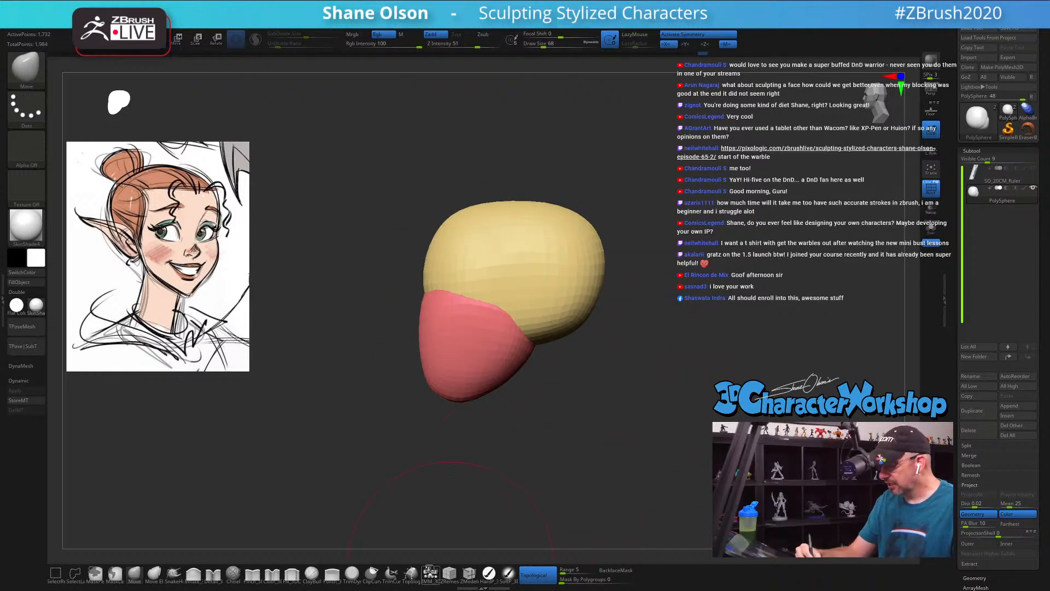
# Step: Insert an Appendage mesh as the neck beneath the back of the head, using the 3DCW insert brush at draw size 44
pyautogui.click(429, 571)
pyautogui.moveTo(563, 392)
pyautogui.mouseDown(button='right')
pyautogui.moveTo(534, 354)
pyautogui.moveTo(563, 405)
pyautogui.mouseUp(button='right')
pyautogui.press('s')
pyautogui.moveTo(567, 411); pyautogui.dragTo(563, 411)
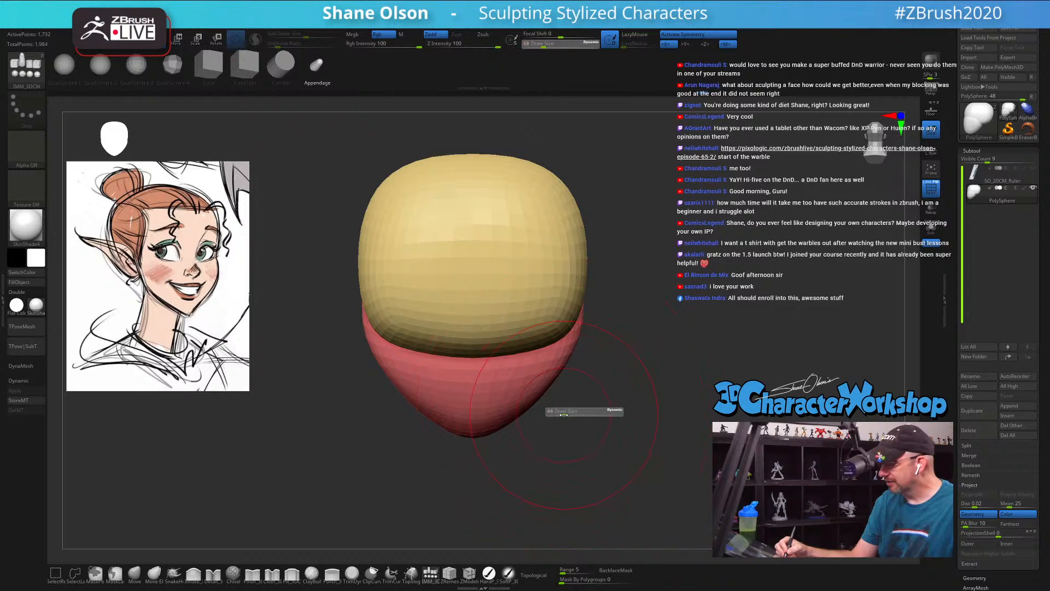
pyautogui.keyDown('alt'); pyautogui.moveTo(567, 425); pyautogui.dragTo(553, 387, button='right'); pyautogui.keyUp('alt')
pyautogui.moveTo(530, 342); pyautogui.dragTo(479, 358, button='right')
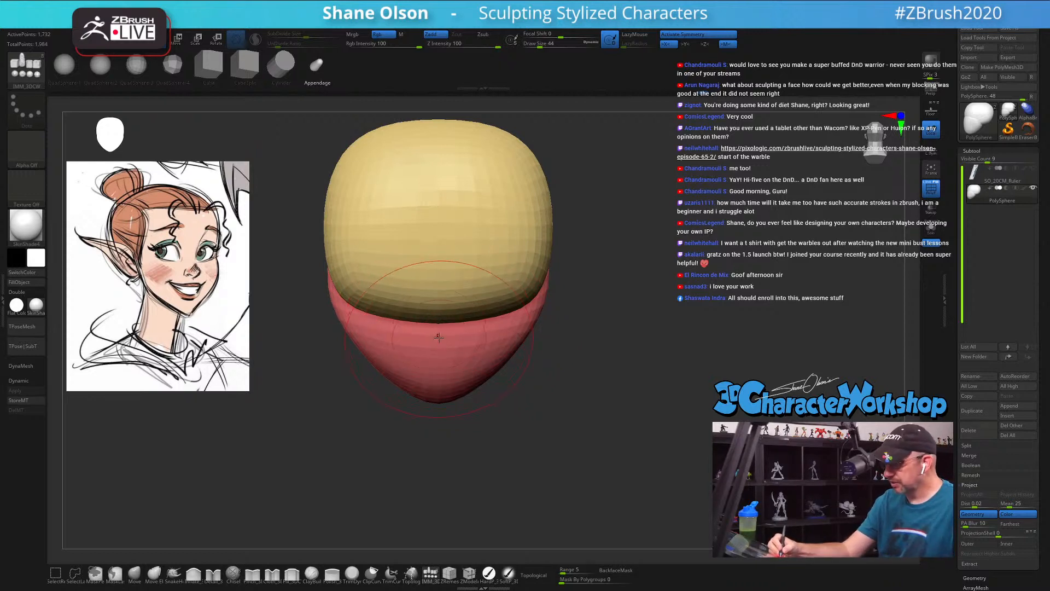
pyautogui.moveTo(437, 340); pyautogui.dragTo(440, 427)
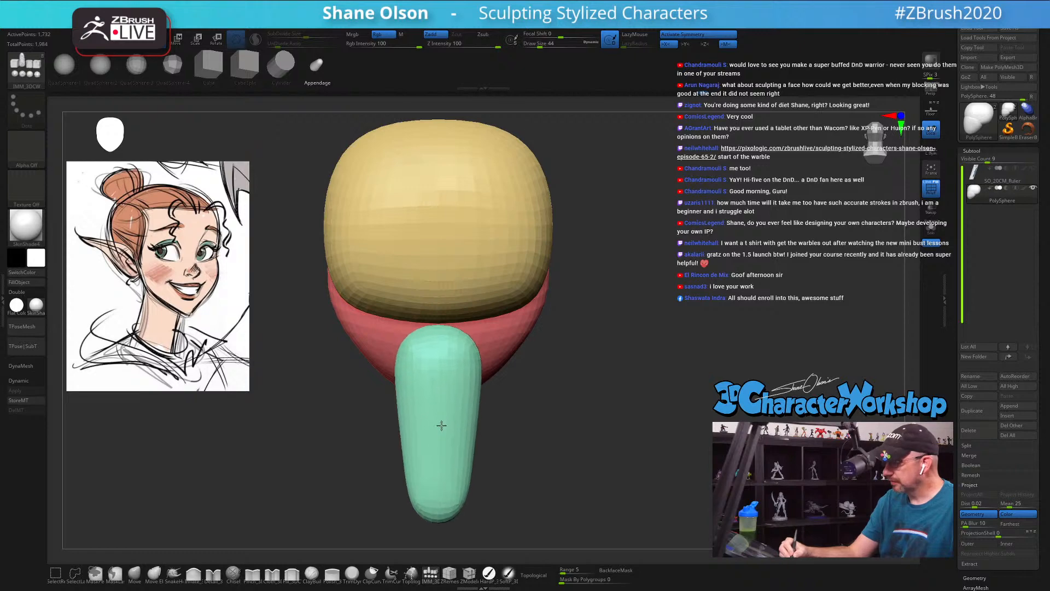
# Step: Tilt the neck piece backward below the head from the side with the gizmo and choose the Inflate brush
pyautogui.moveTo(670, 430)
pyautogui.mouseDown()
pyautogui.moveTo(606, 432)
pyautogui.moveTo(622, 430)
pyautogui.mouseUp()
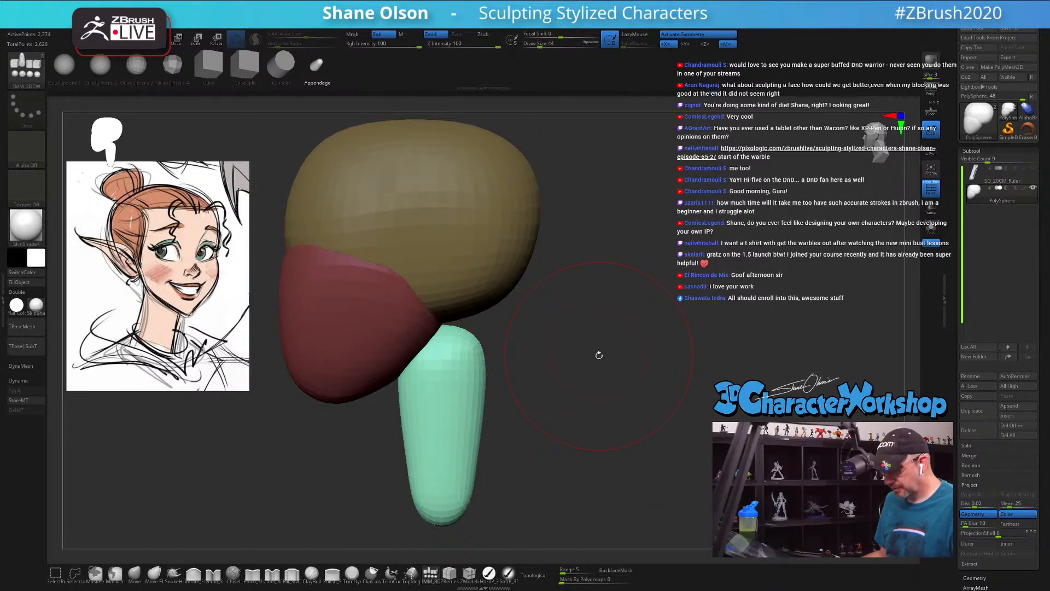
pyautogui.press('e')
pyautogui.keyDown('alt'); pyautogui.moveTo(597, 356); pyautogui.dragTo(594, 344); pyautogui.keyUp('alt')
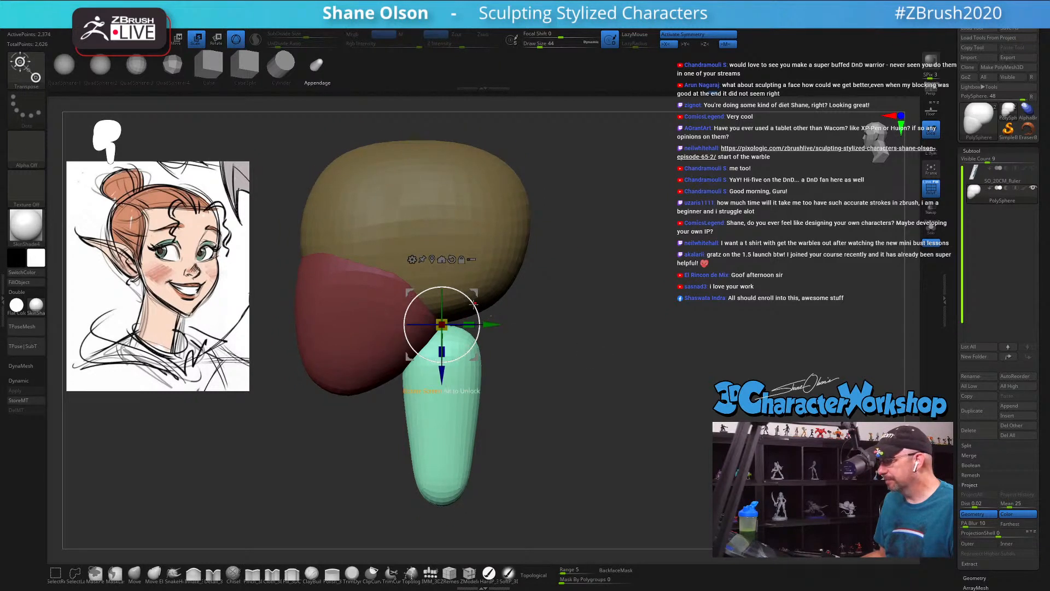
pyautogui.moveTo(474, 303); pyautogui.dragTo(553, 408)
pyautogui.click(193, 576)
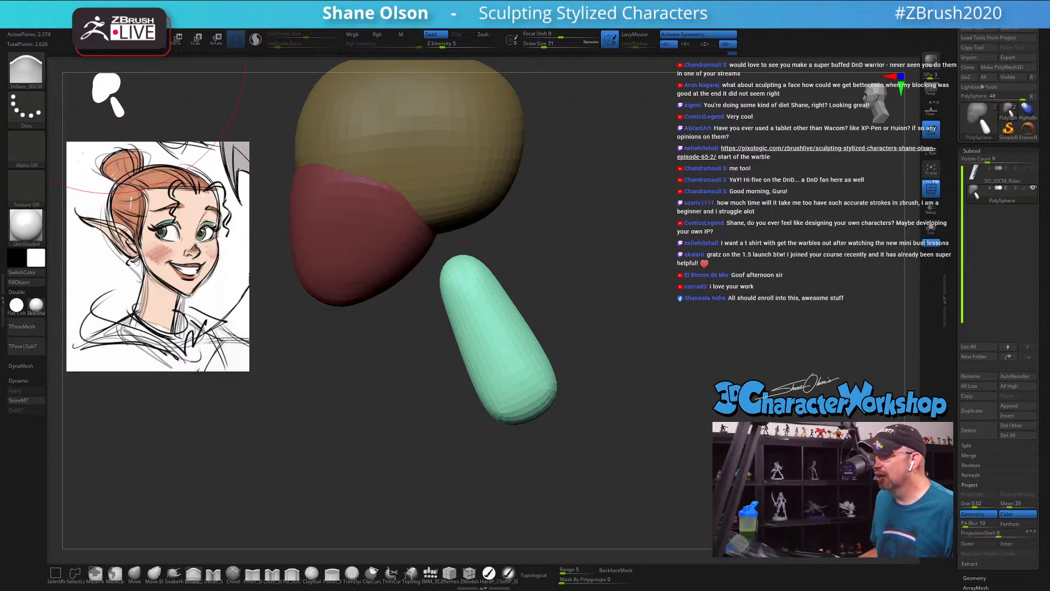
# Step: Restore the custom user interface and bring up the custom 3DCW command menu to review it
pyautogui.click(320, 15)
pyautogui.click(321, 47)
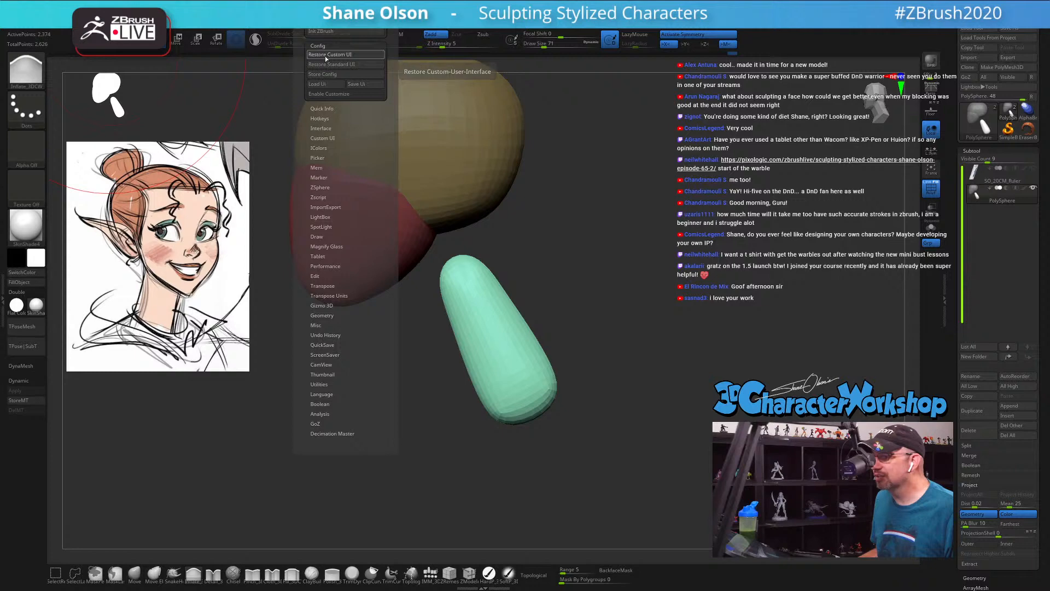
pyautogui.click(327, 54)
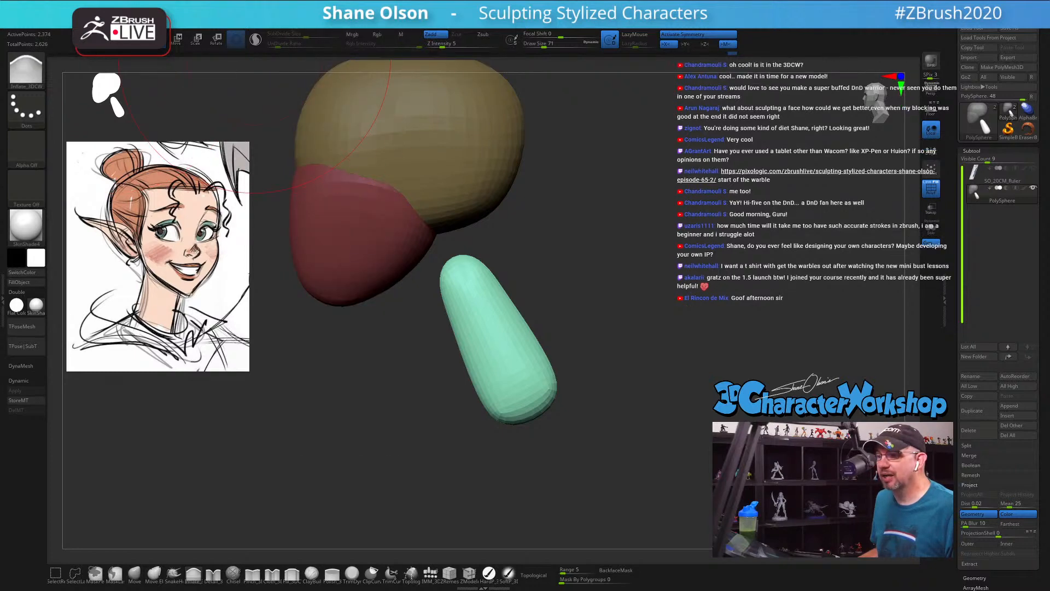
pyautogui.press('space')
pyautogui.press('space')
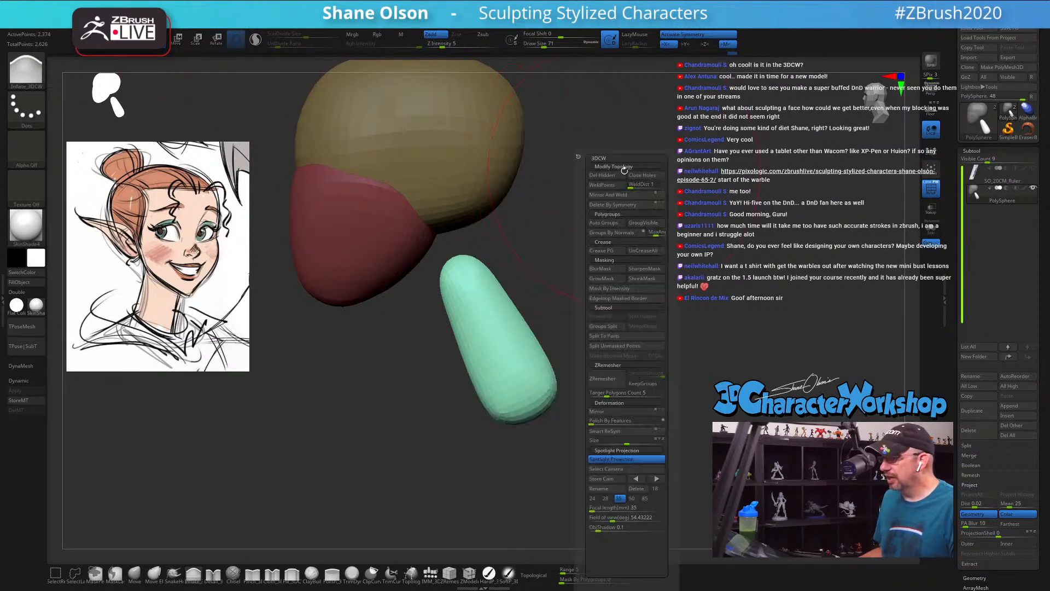
pyautogui.press('space')
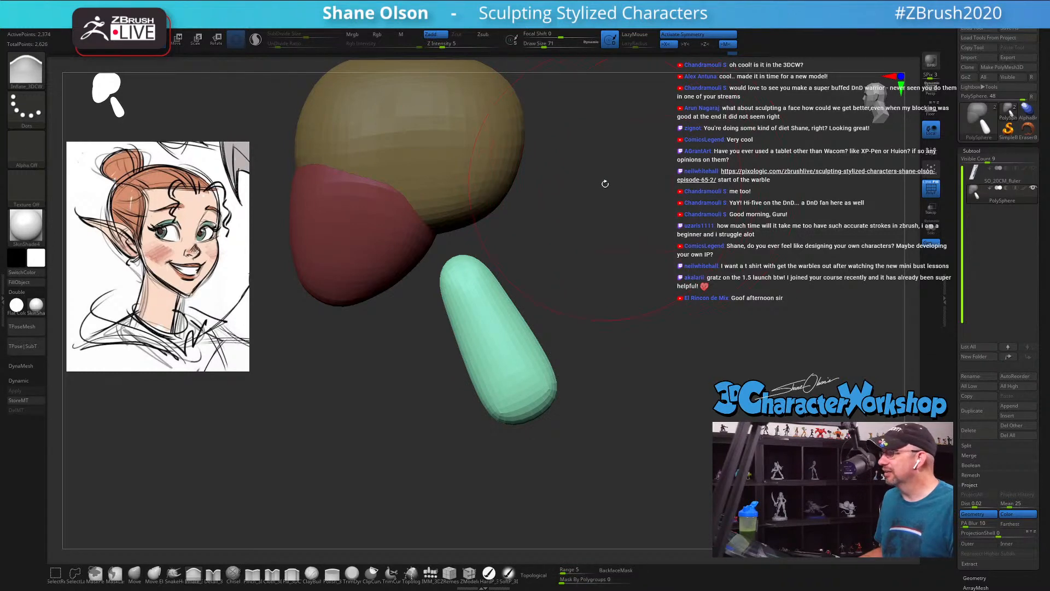
# Step: Thicken the upper end of the neck with the Inflate brush at draw size 46, and move the neck toward the head
pyautogui.press('s')
pyautogui.moveTo(605, 184); pyautogui.dragTo(602, 185)
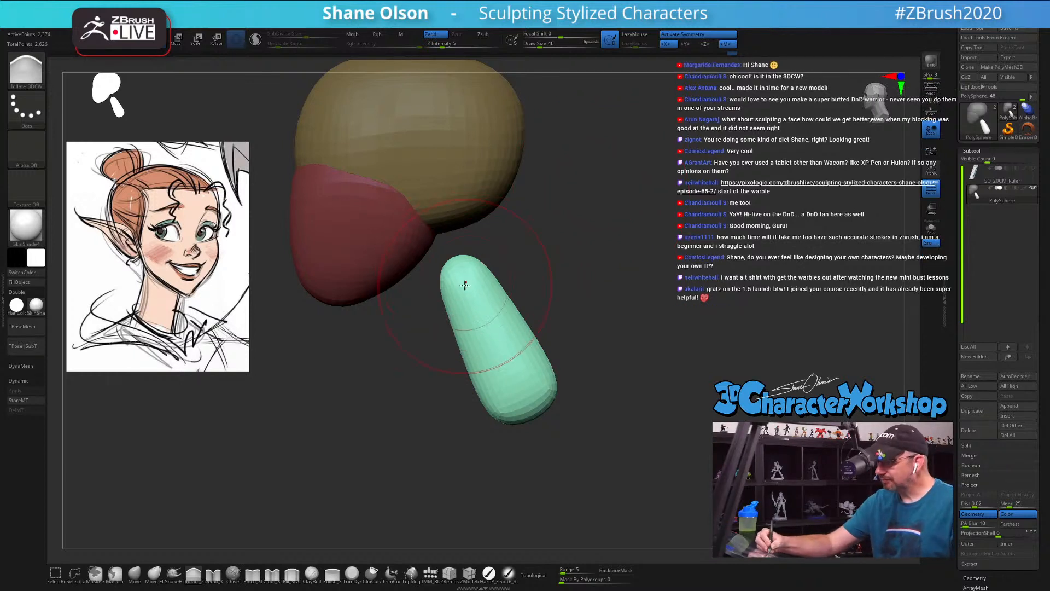
pyautogui.press('space')
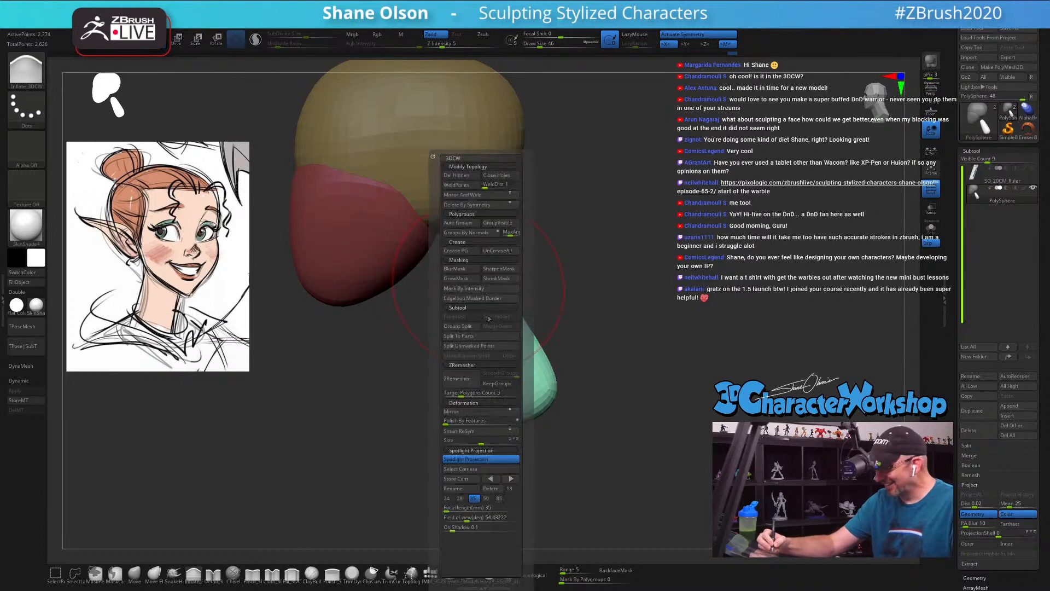
pyautogui.click(481, 460)
pyautogui.moveTo(457, 279); pyautogui.dragTo(481, 339)
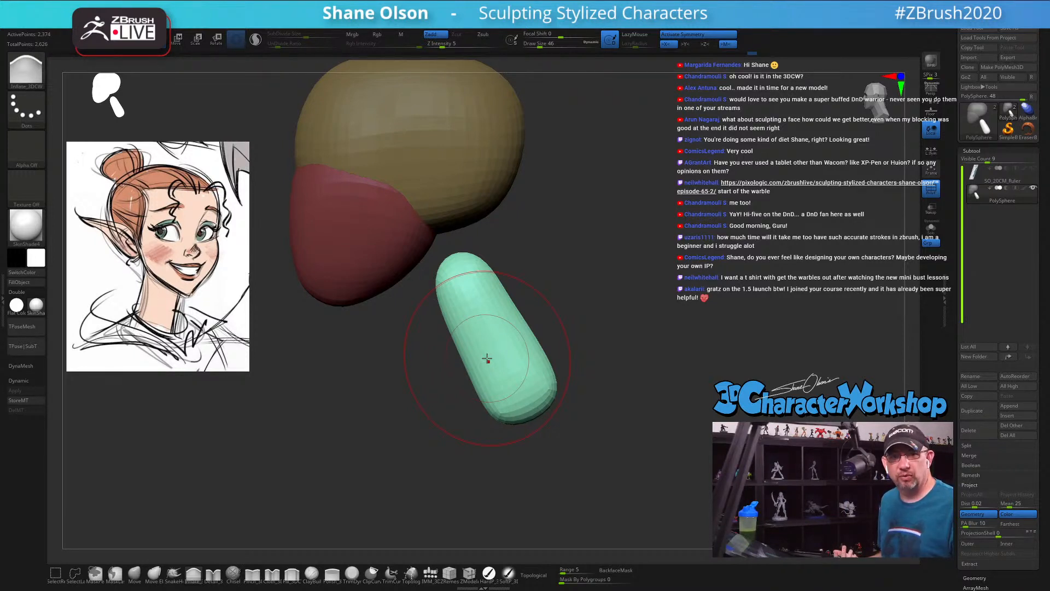
pyautogui.moveTo(477, 273); pyautogui.dragTo(516, 331)
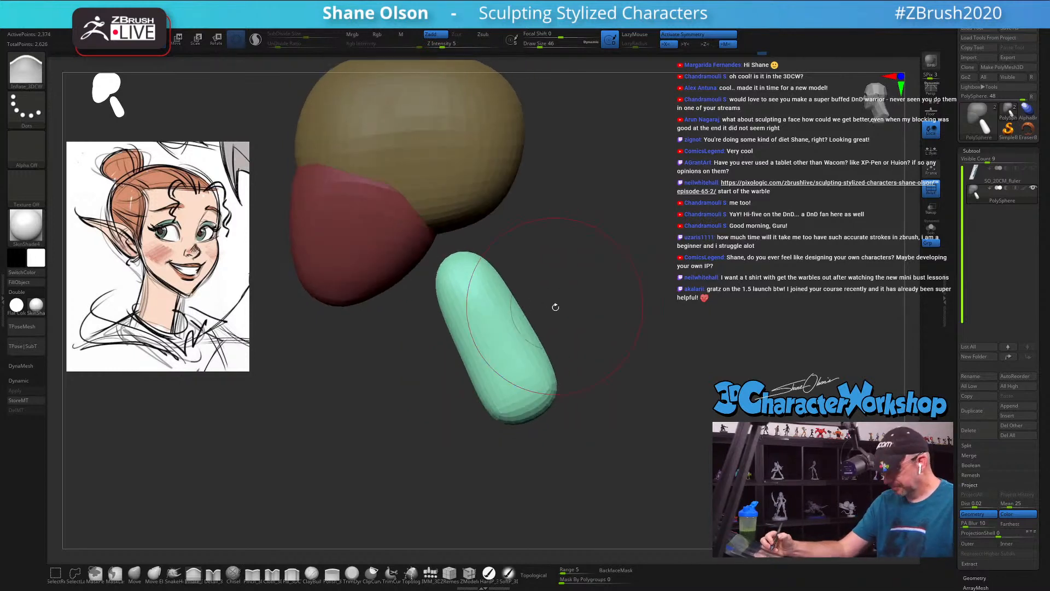
pyautogui.press('w')
pyautogui.moveTo(567, 387); pyautogui.dragTo(522, 357)
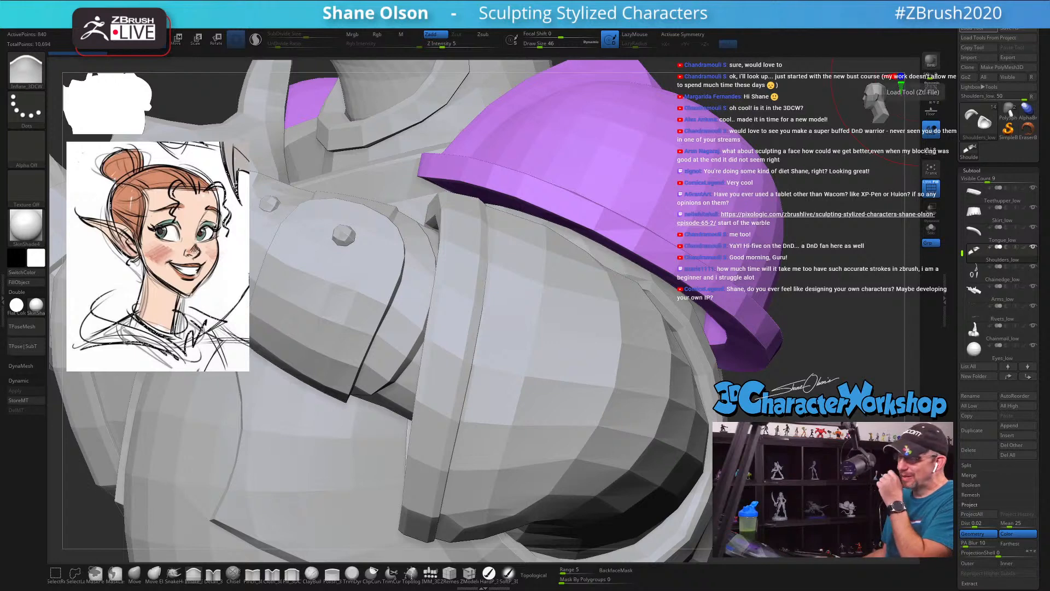
# Step: Examine the full low-poly armoured knight and the high-resolution version's torso armour
pyautogui.keyDown('alt'); pyautogui.moveTo(813, 315); pyautogui.dragTo(776, 277); pyautogui.keyUp('alt')
pyautogui.press('f')
pyautogui.moveTo(658, 278); pyautogui.dragTo(667, 202)
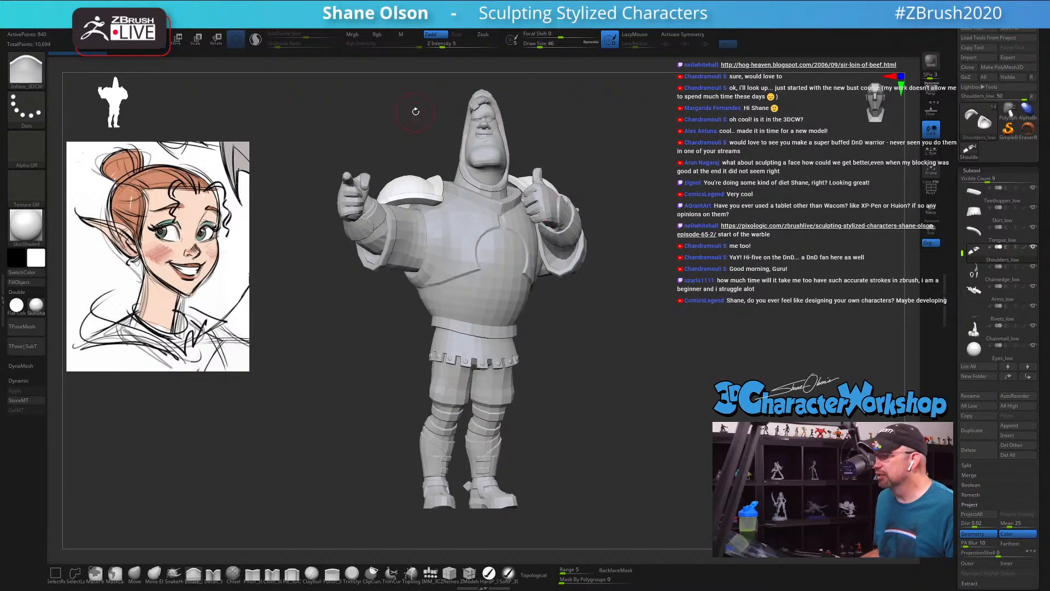
pyautogui.moveTo(415, 111); pyautogui.dragTo(542, 125)
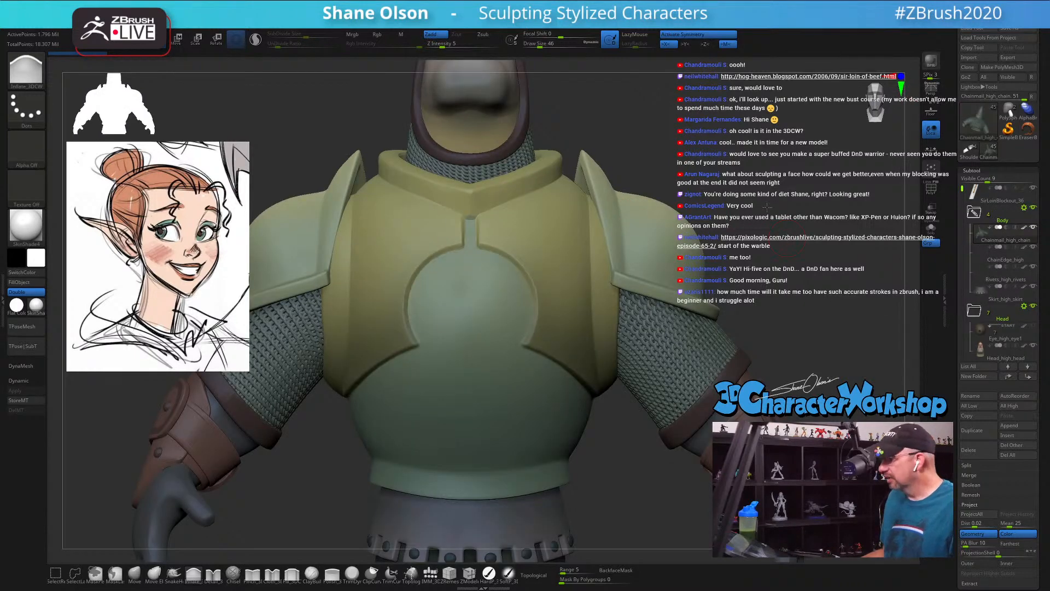
# Step: Examine the whole high-resolution knight and its subtool list, viewing the figure from the front and three-quarter angle
pyautogui.keyDown('alt'); pyautogui.moveTo(767, 207); pyautogui.dragTo(730, 128); pyautogui.keyUp('alt')
pyautogui.keyDown('alt'); pyautogui.moveTo(708, 333); pyautogui.dragTo(693, 229); pyautogui.keyUp('alt')
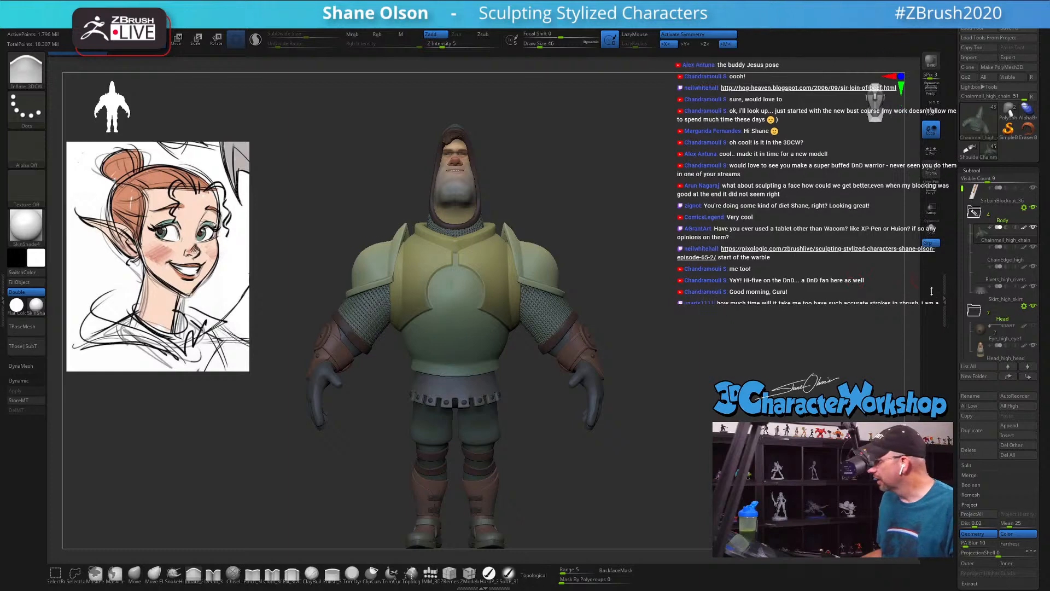
pyautogui.moveTo(962, 192); pyautogui.dragTo(962, 272)
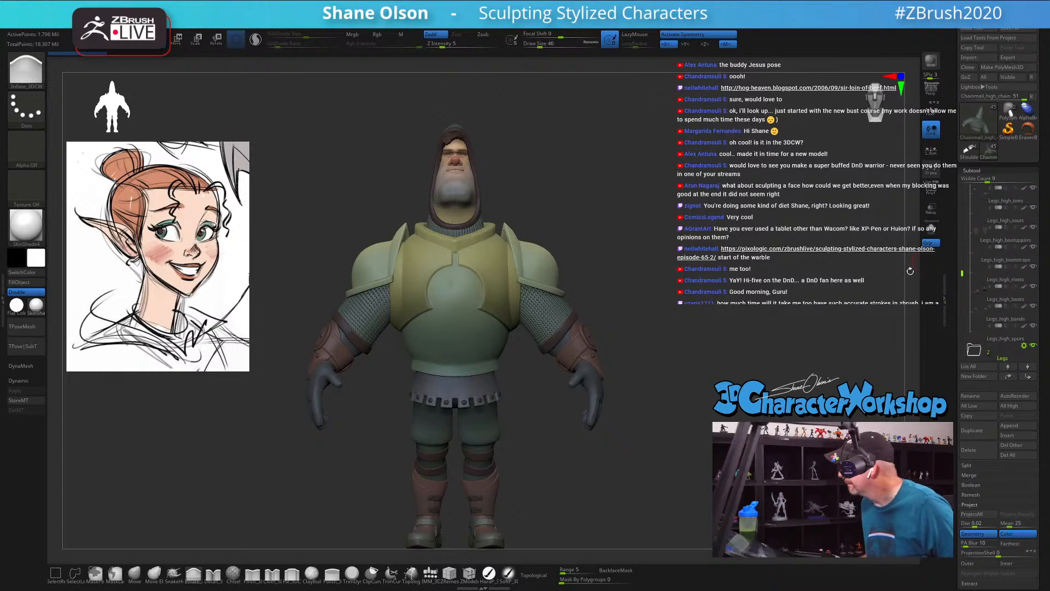
pyautogui.moveTo(645, 272); pyautogui.dragTo(787, 269)
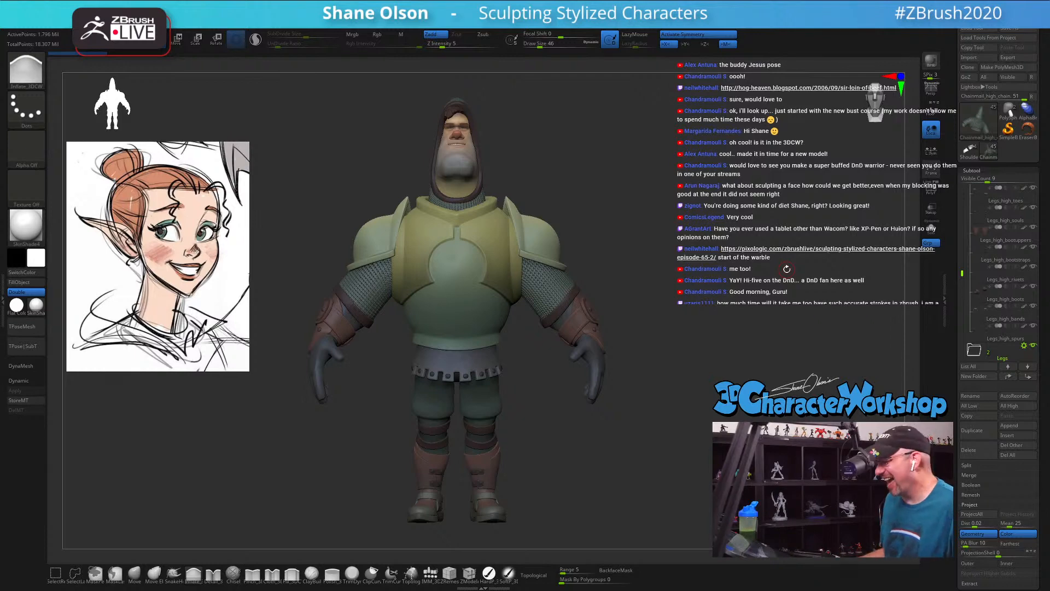
pyautogui.press('s')
pyautogui.moveTo(690, 233); pyautogui.dragTo(744, 244)
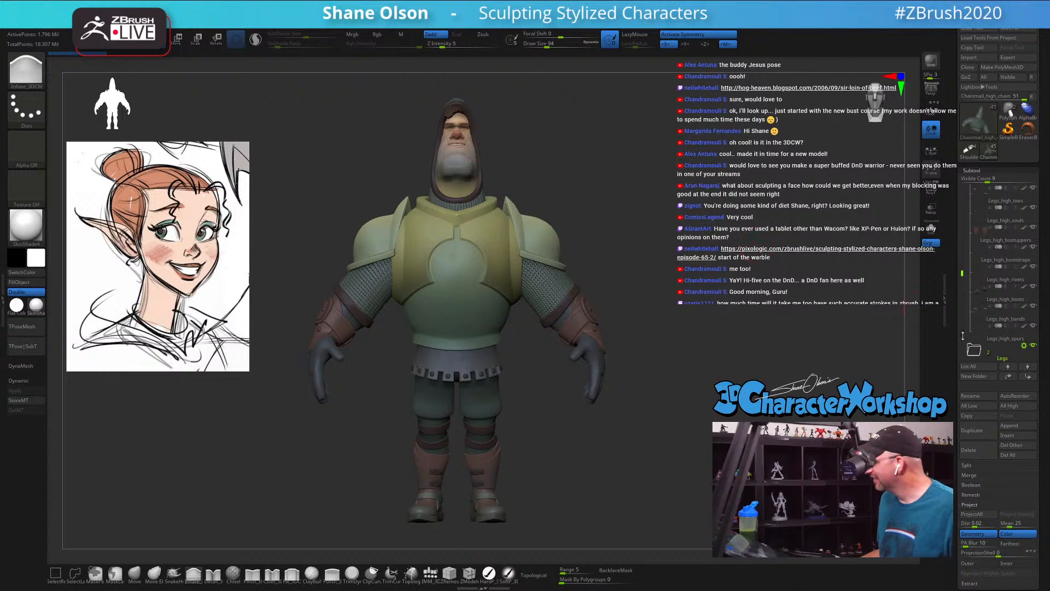
pyautogui.moveTo(678, 246); pyautogui.dragTo(592, 248)
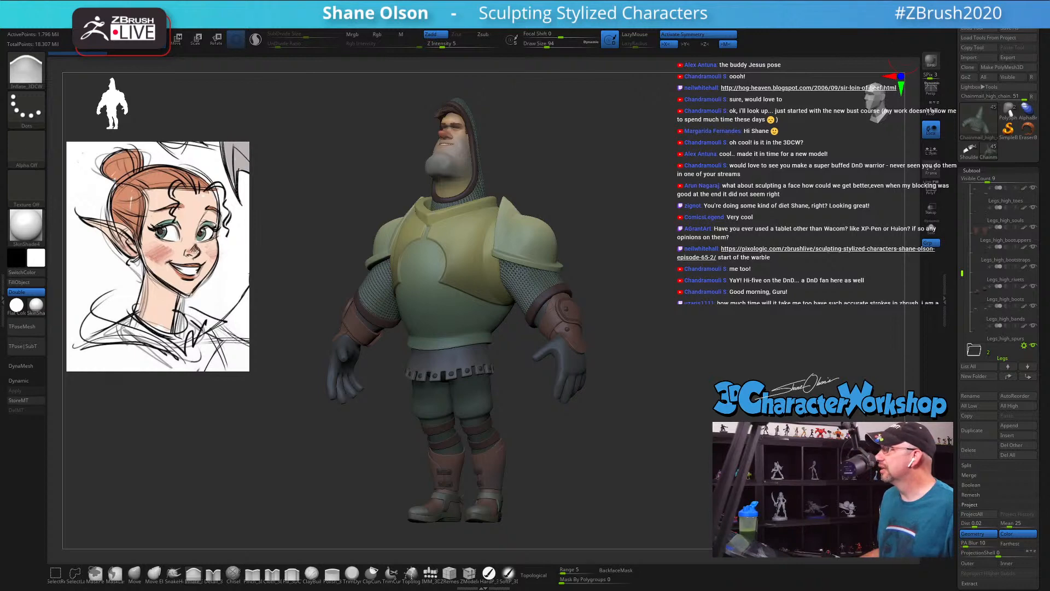
# Step: Switch to Chrome and search Google for the artist's name together with "sir loin" to find the knight's concept art
pyautogui.moveTo(601, 590); pyautogui.dragTo(677, 62)
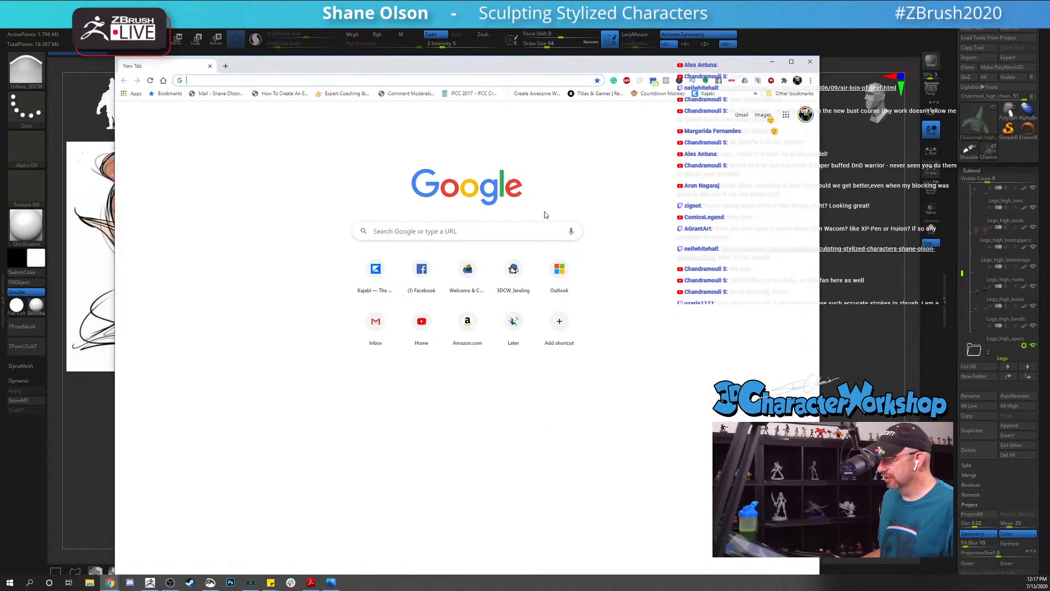
pyautogui.click(463, 229)
pyautogui.write('tod')
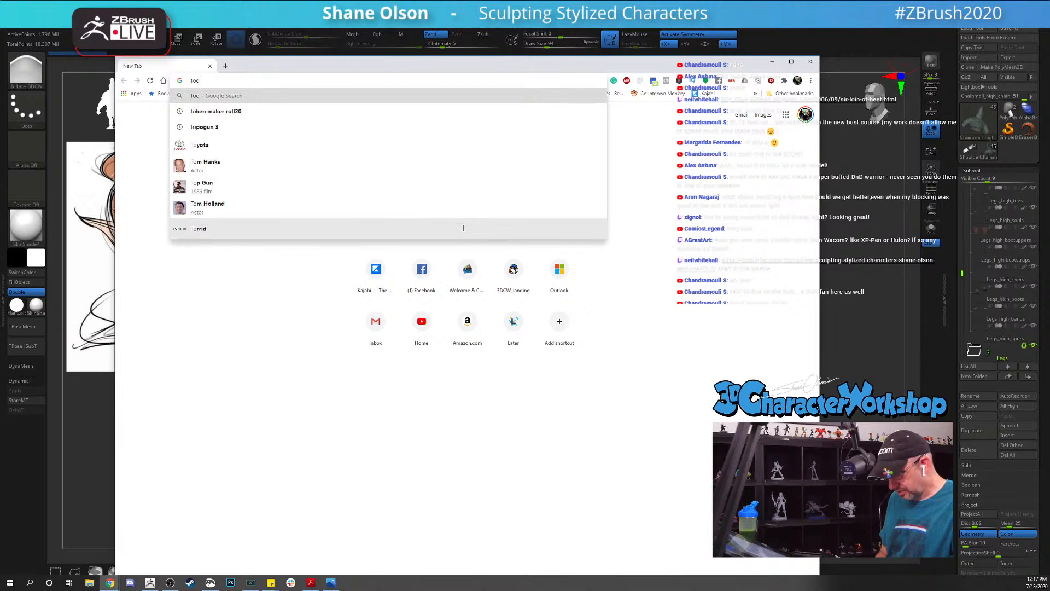
pyautogui.write('d harris')
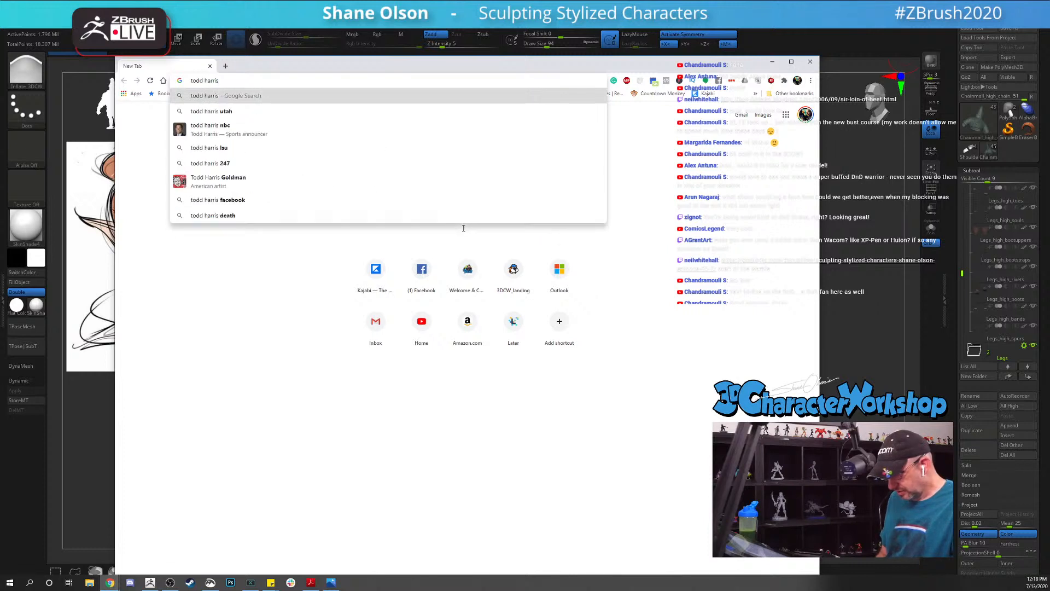
pyautogui.write(' sir loin')
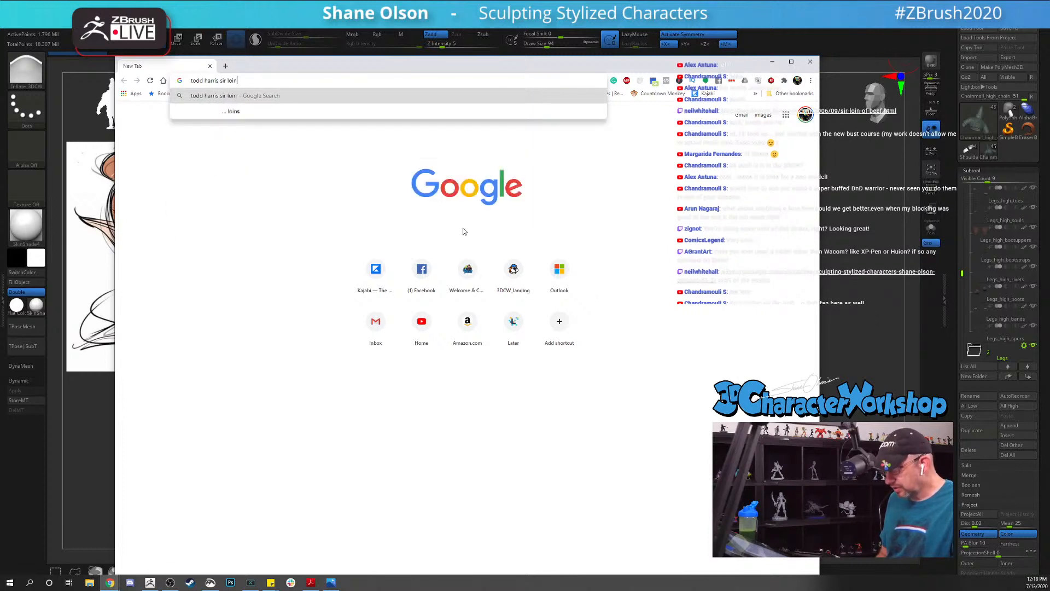
pyautogui.press('Return')
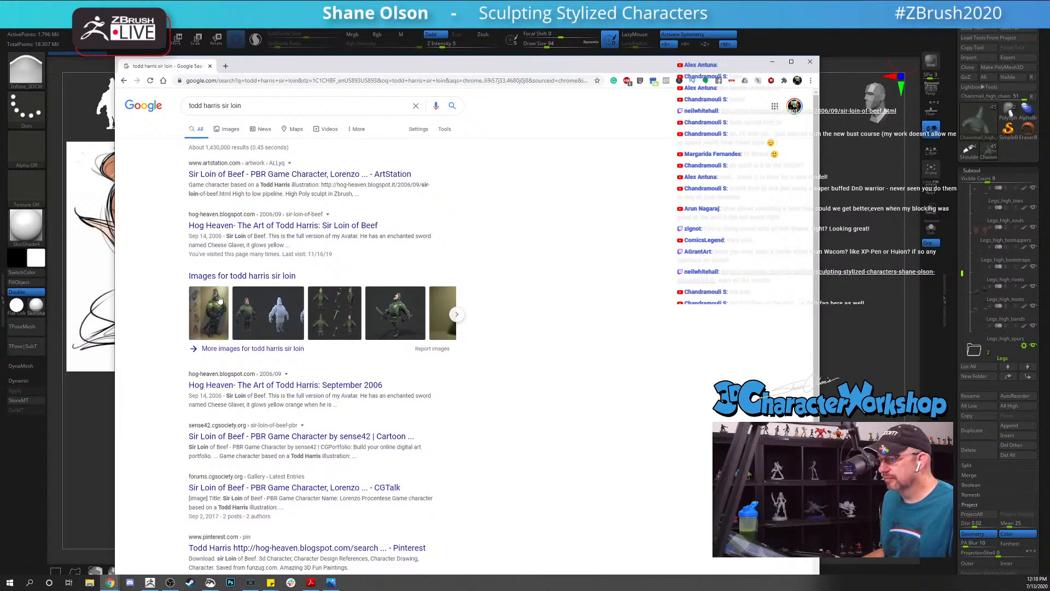
# Step: View the Sir Loin of Beef painting from the Hog Heaven blog at full size in a maximized window
pyautogui.click(215, 305)
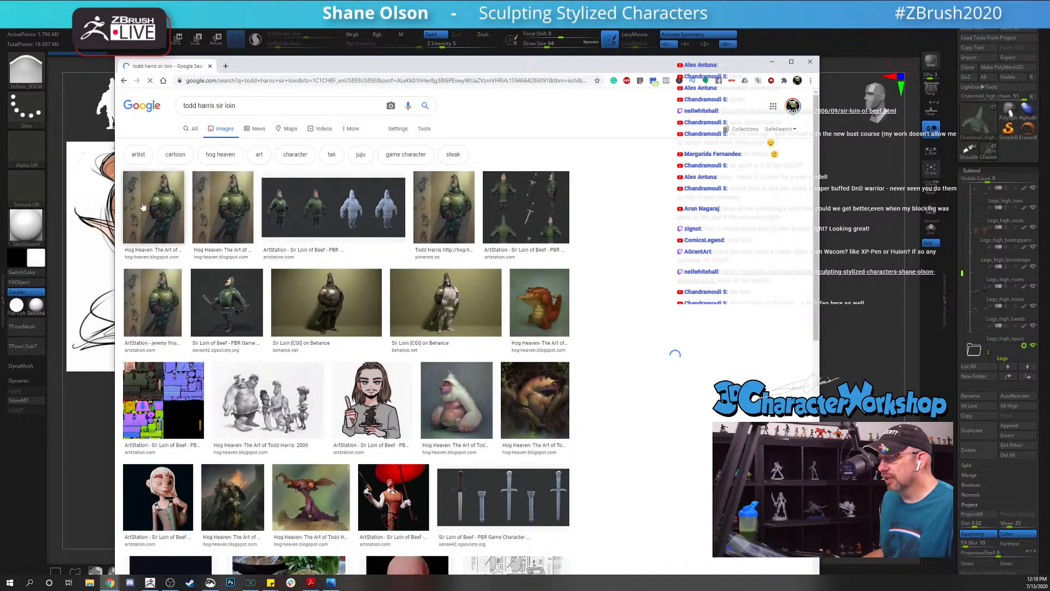
pyautogui.click(155, 208)
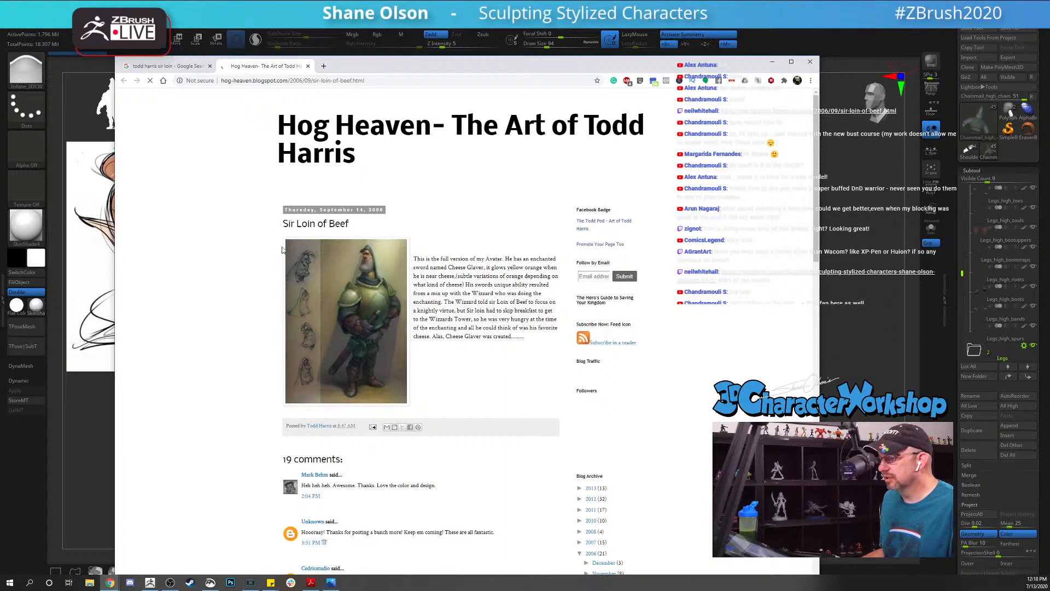
pyautogui.click(303, 277)
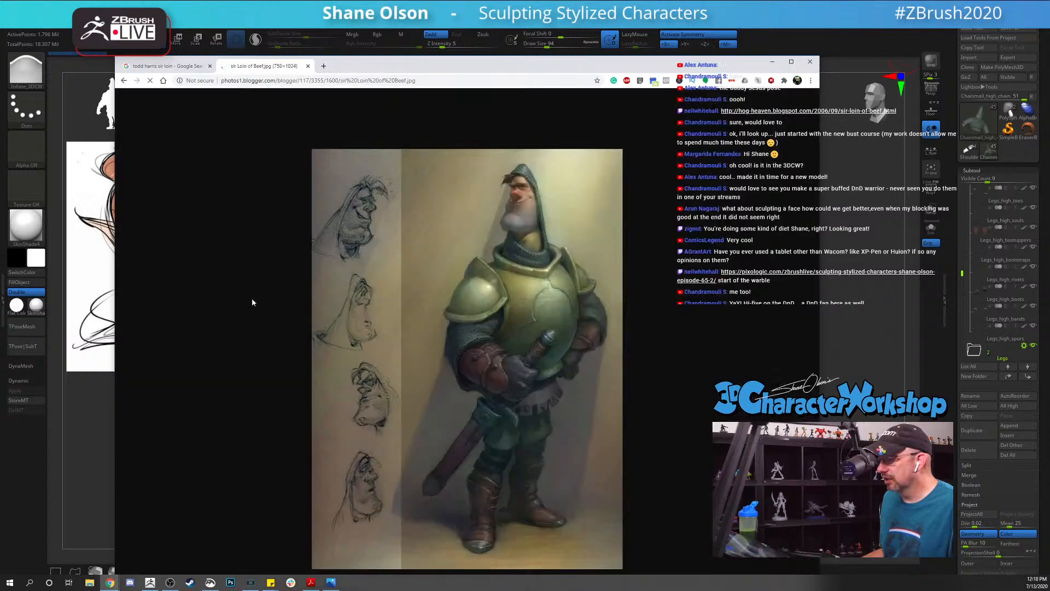
pyautogui.click(792, 62)
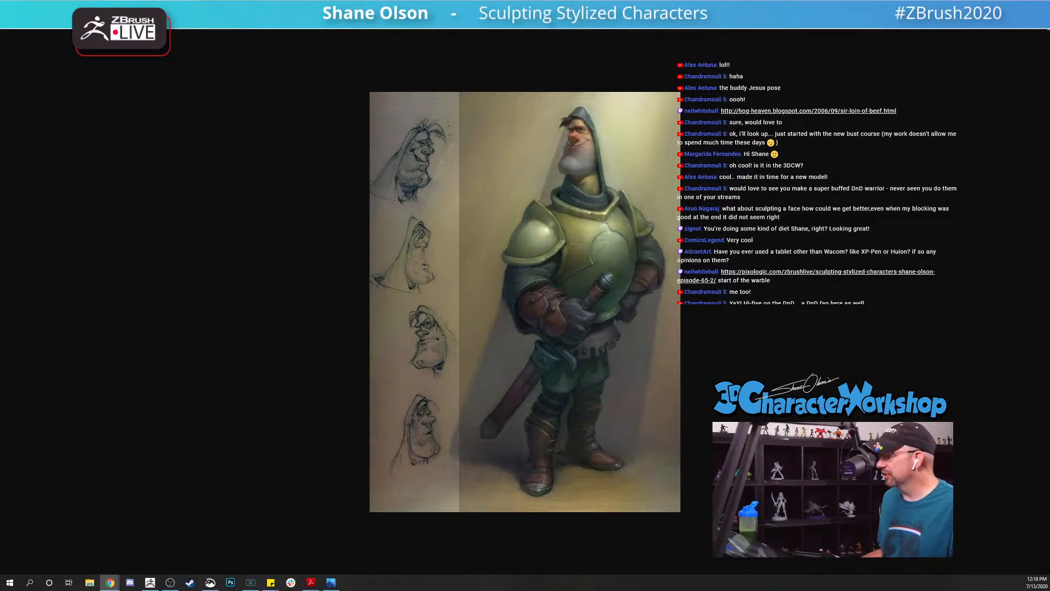
# Step: Return to ZBrush, make the elf head's PolySphere tool active again and reduce the brush draw size
pyautogui.hotkey('alt', 'Tab')
pyautogui.moveTo(651, 251); pyautogui.dragTo(685, 260)
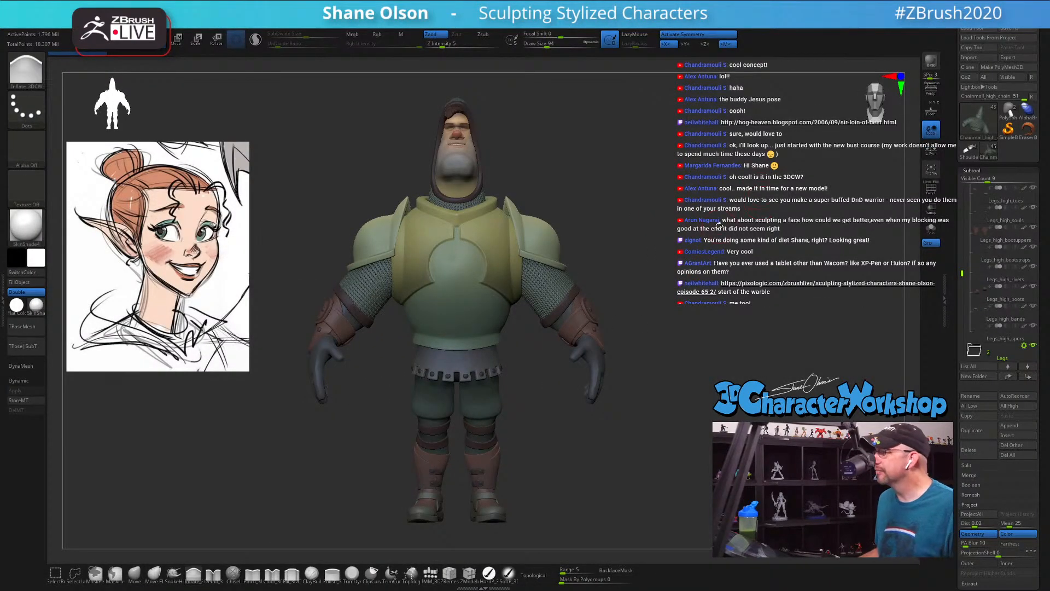
pyautogui.click(1010, 109)
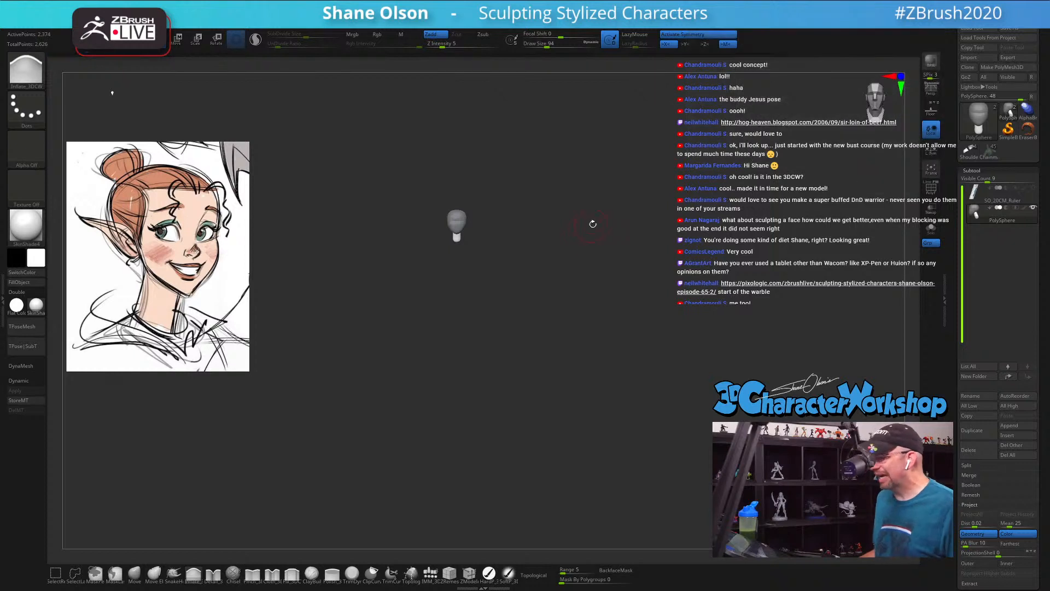
pyautogui.moveTo(619, 248)
pyautogui.keyDown('alt'); pyautogui.mouseDown()
pyautogui.moveTo(647, 228)
pyautogui.moveTo(674, 358)
pyautogui.moveTo(649, 359)
pyautogui.moveTo(625, 333)
pyautogui.moveTo(615, 306)
pyautogui.moveTo(638, 298)
pyautogui.moveTo(643, 315)
pyautogui.moveTo(607, 293)
pyautogui.moveTo(627, 293)
pyautogui.mouseUp(); pyautogui.keyUp('alt')
pyautogui.press('s')
pyautogui.click(621, 310)
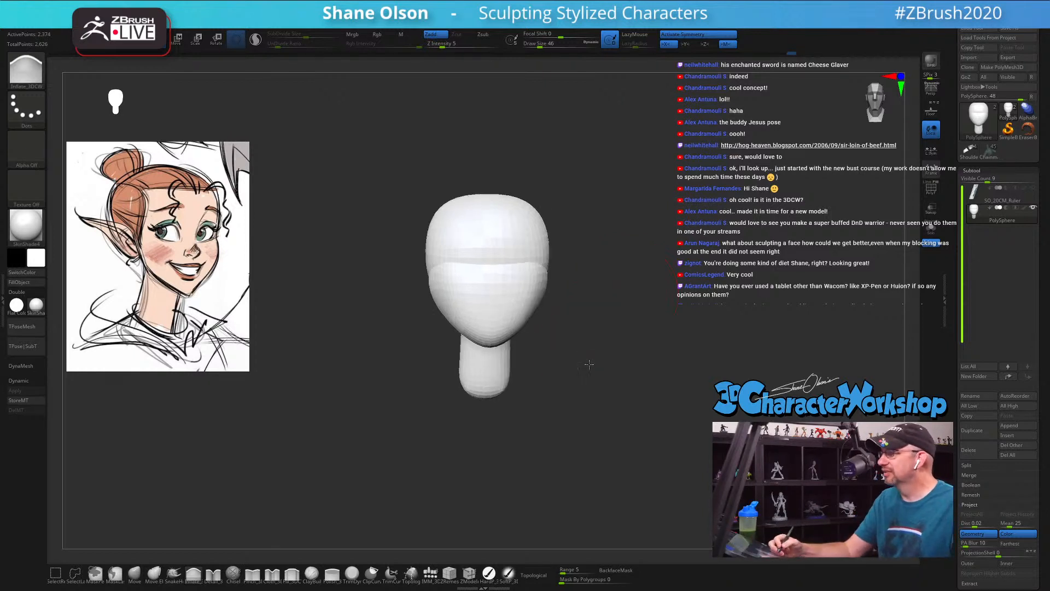
pyautogui.moveTo(577, 324); pyautogui.dragTo(588, 362)
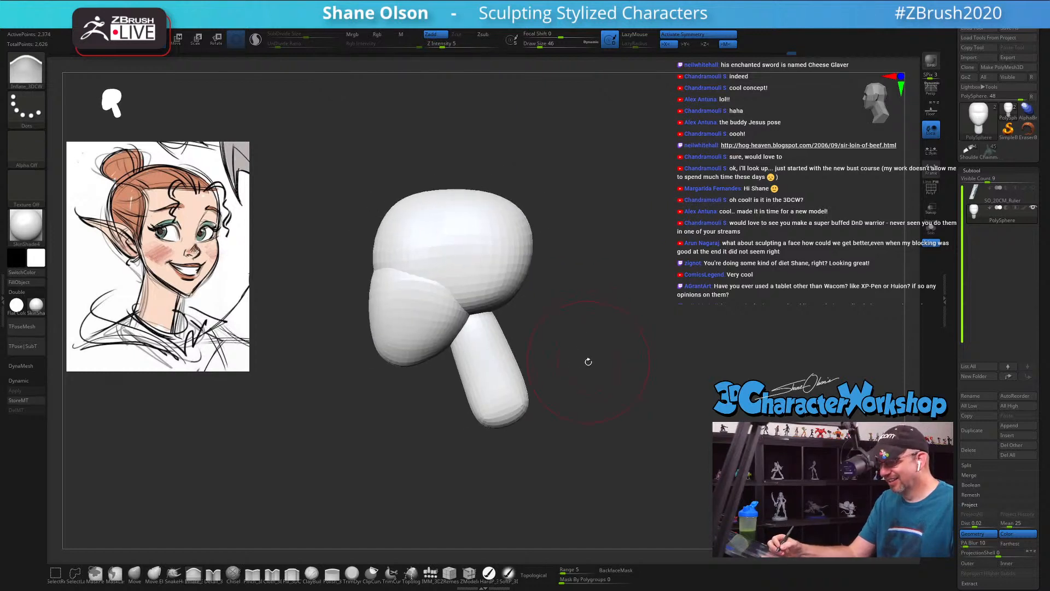
# Step: Choose the IMM_3DCW brush and try to insert mirrored Appendage shapes at the sides of the head
pyautogui.click(431, 573)
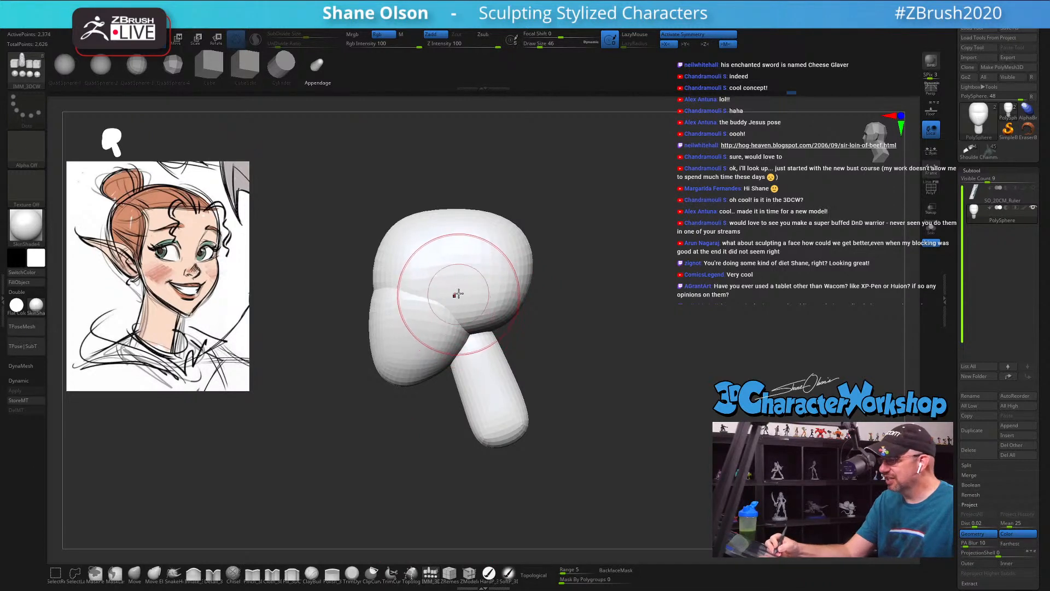
pyautogui.moveTo(459, 298); pyautogui.dragTo(460, 318)
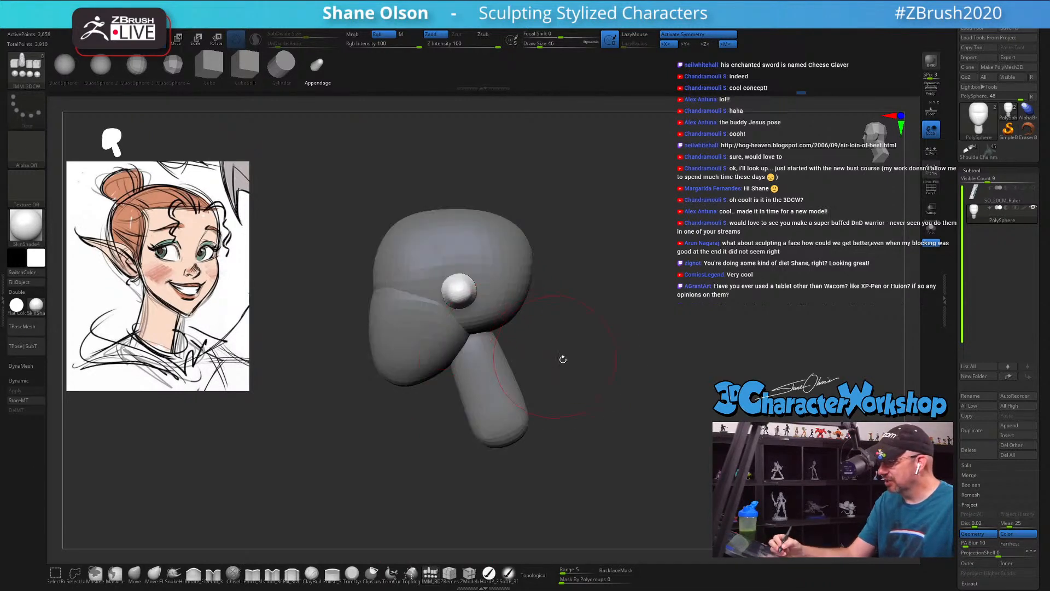
pyautogui.hotkey('ctrl', 'z')
# Step: Reset the gizmo's orientation and try the Appendage insertion on the side of the head again
pyautogui.press('w')
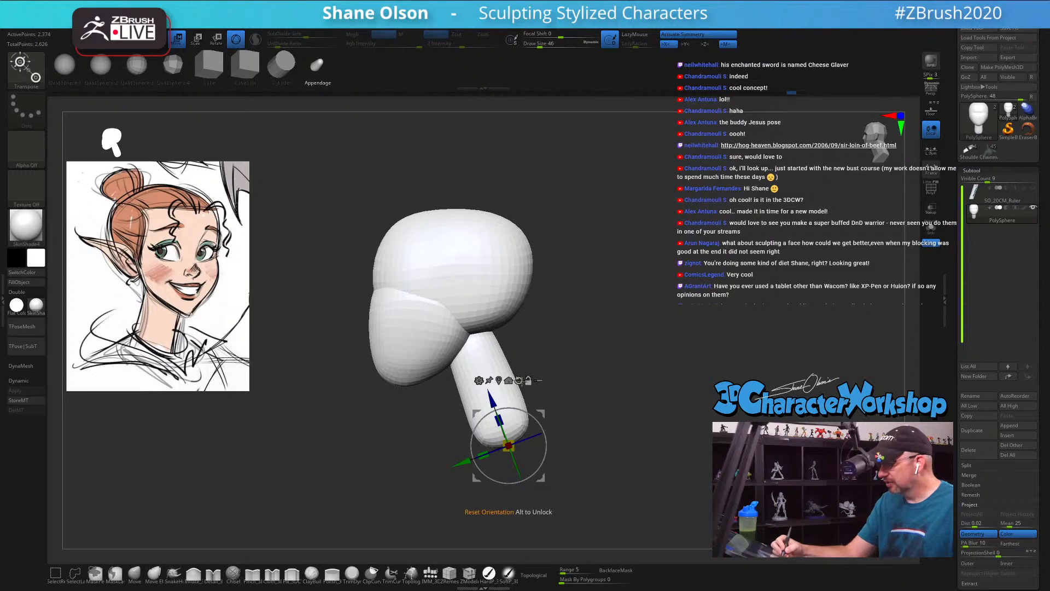
pyautogui.click(519, 380)
pyautogui.press('q')
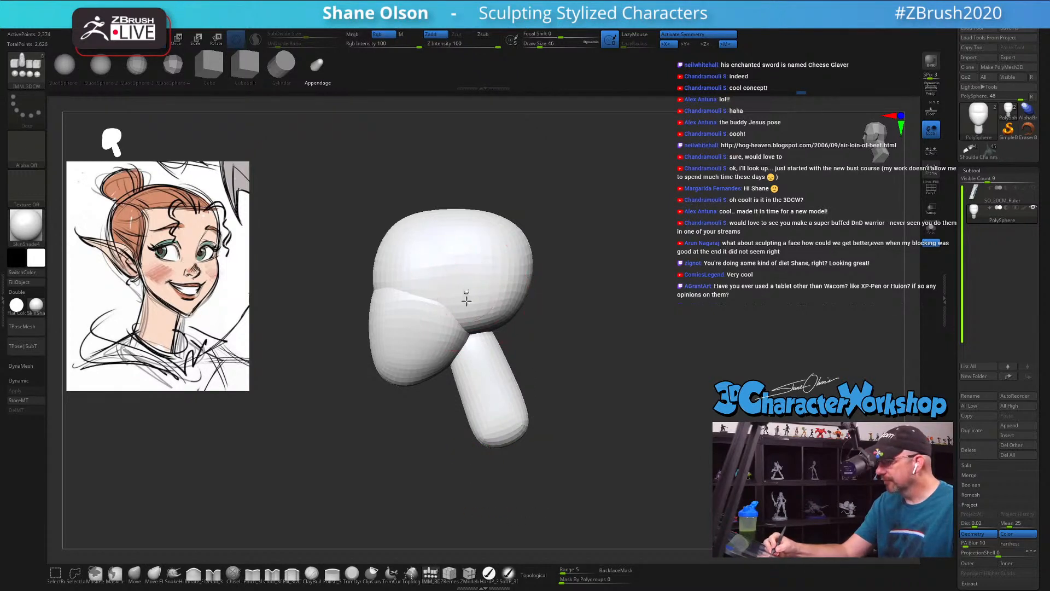
pyautogui.moveTo(467, 310); pyautogui.dragTo(469, 312)
pyautogui.hotkey('ctrl', 'z')
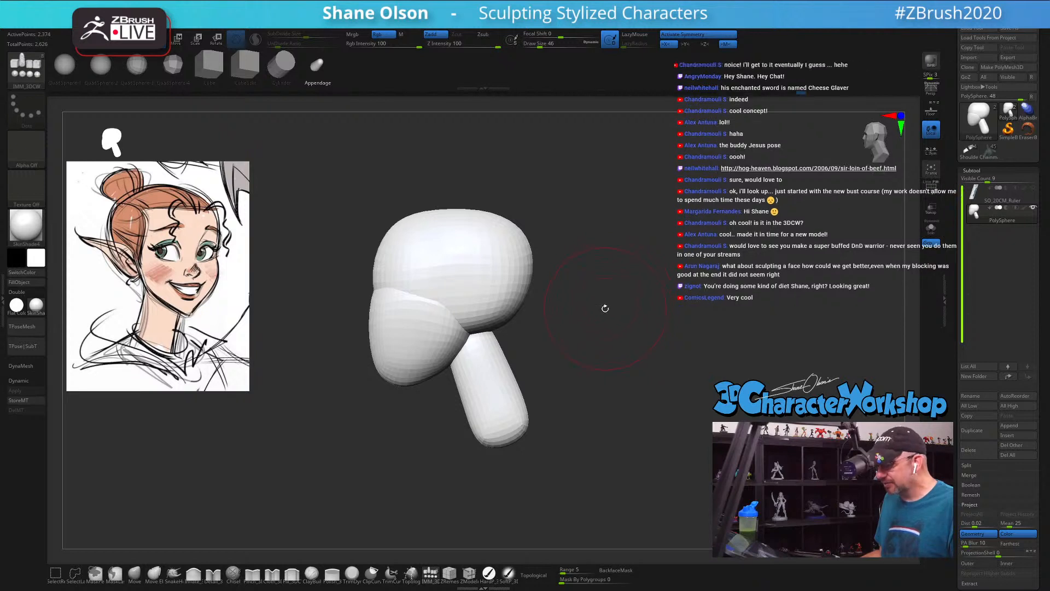
# Step: Try to insert larger Appendage shapes sticking out from both sides of the head, checking them from the front
pyautogui.moveTo(602, 304)
pyautogui.mouseDown()
pyautogui.moveTo(603, 316)
pyautogui.moveTo(647, 318)
pyautogui.moveTo(657, 298)
pyautogui.moveTo(613, 307)
pyautogui.mouseUp()
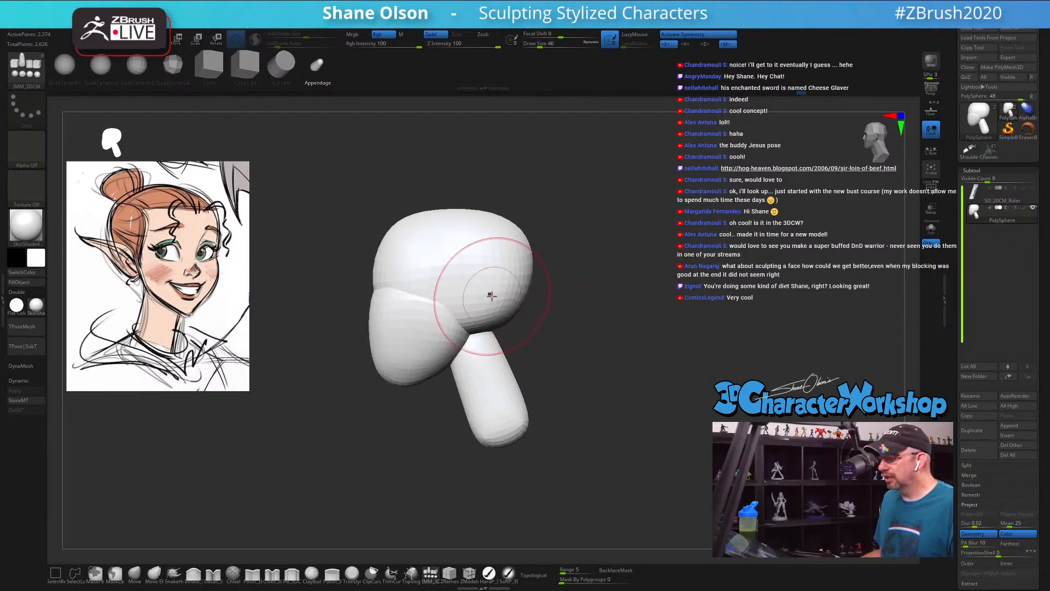
pyautogui.moveTo(480, 279); pyautogui.dragTo(485, 353)
pyautogui.moveTo(582, 347); pyautogui.dragTo(636, 347)
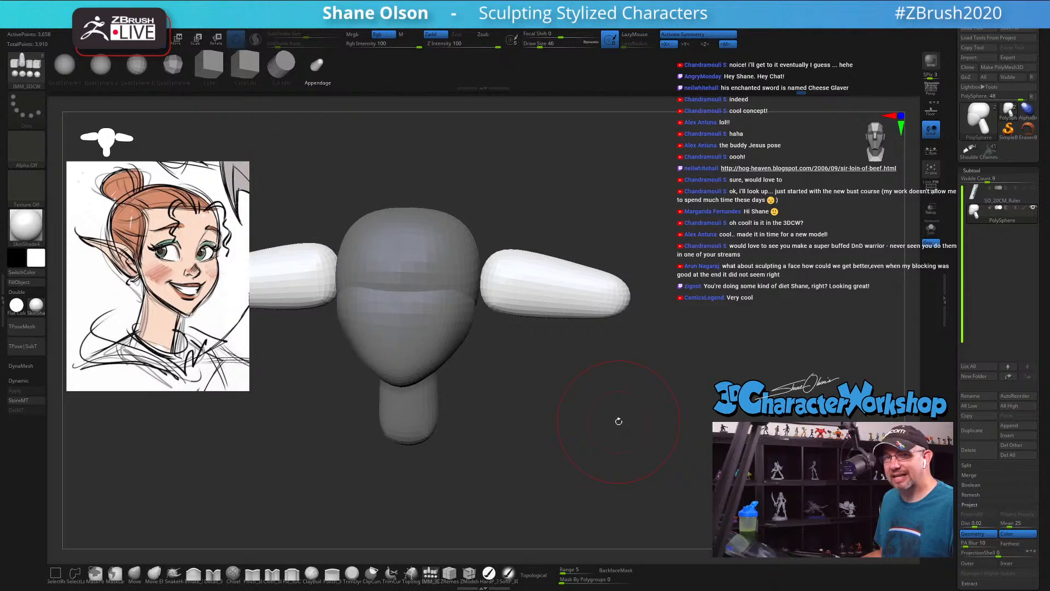
pyautogui.hotkey('ctrl', 'z')
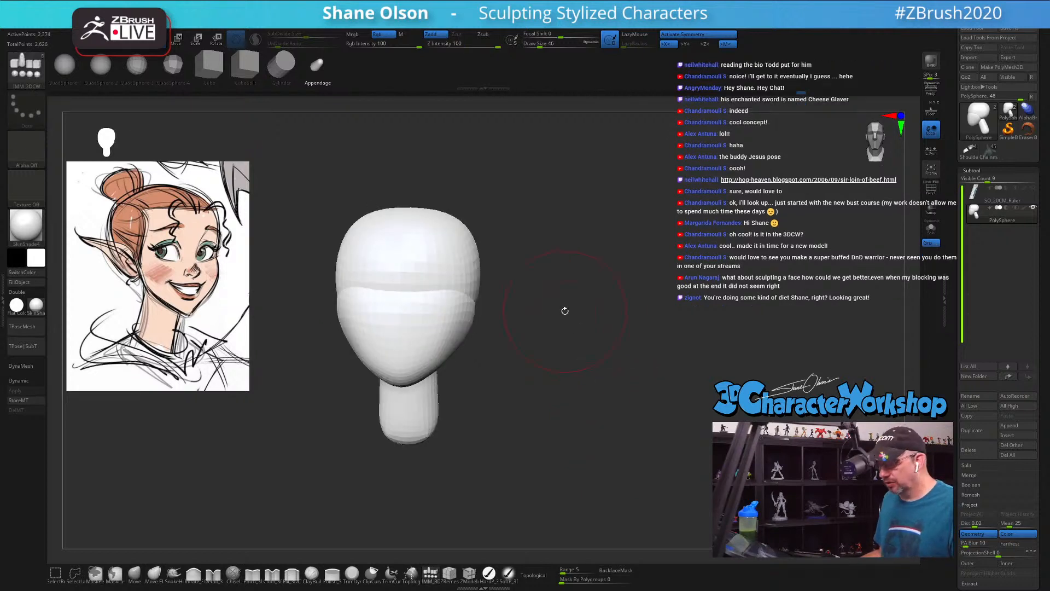
# Step: Reposition and tilt the gizmo beside the head, and try inserting Appendage shapes from a three-quarter view
pyautogui.press('w')
pyautogui.moveTo(531, 434)
pyautogui.mouseDown()
pyautogui.moveTo(544, 427)
pyautogui.moveTo(528, 434)
pyautogui.mouseUp()
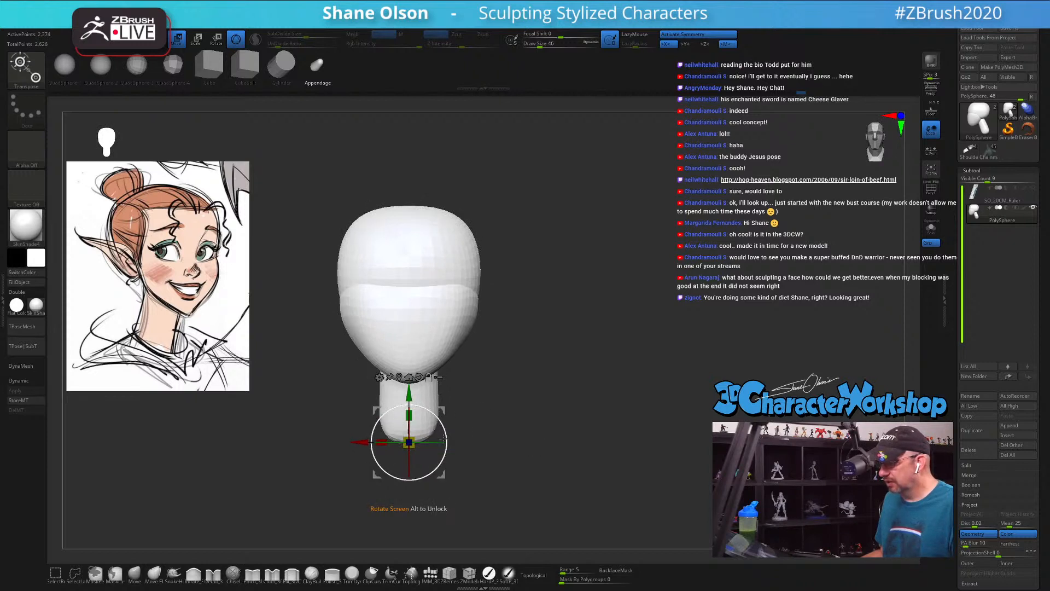
pyautogui.keyDown('alt'); pyautogui.moveTo(444, 415); pyautogui.dragTo(686, 401); pyautogui.keyUp('alt')
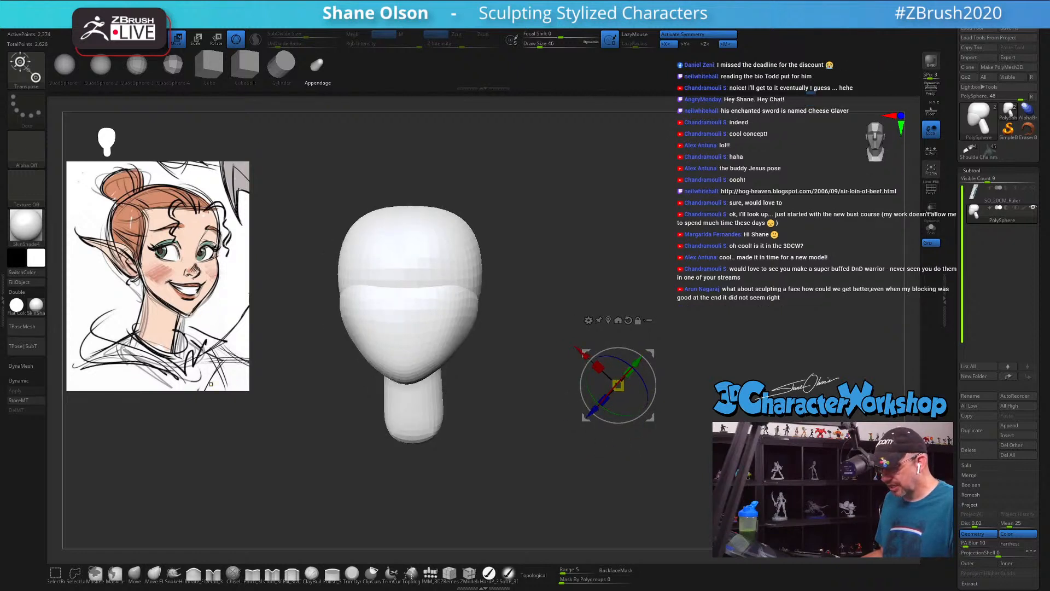
pyautogui.press('q')
pyautogui.moveTo(642, 313)
pyautogui.mouseDown()
pyautogui.moveTo(644, 323)
pyautogui.moveTo(667, 313)
pyautogui.mouseUp()
pyautogui.moveTo(471, 288); pyautogui.dragTo(483, 323)
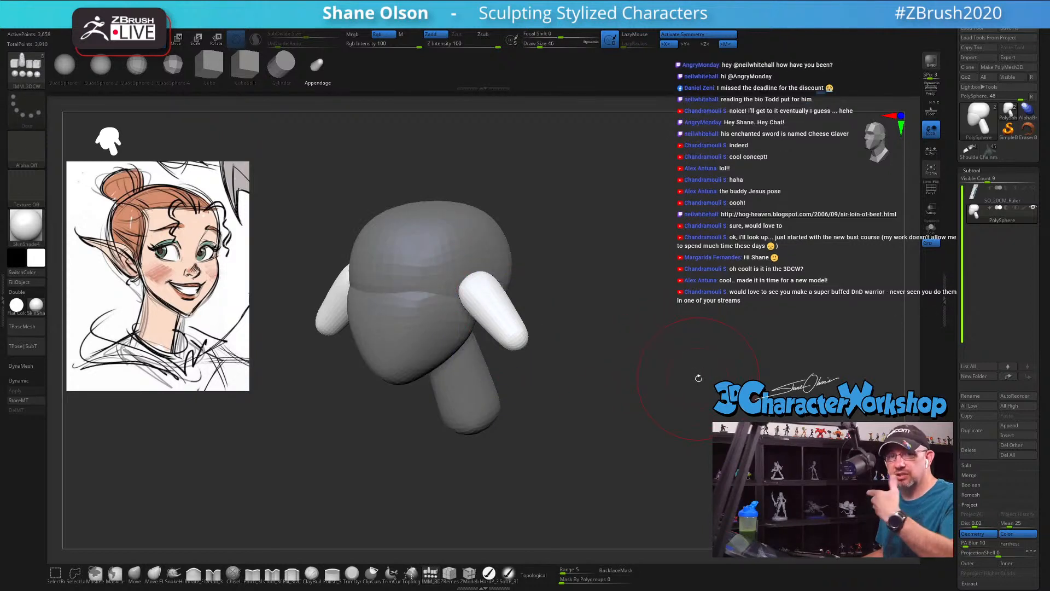
pyautogui.hotkey('ctrl', 'z')
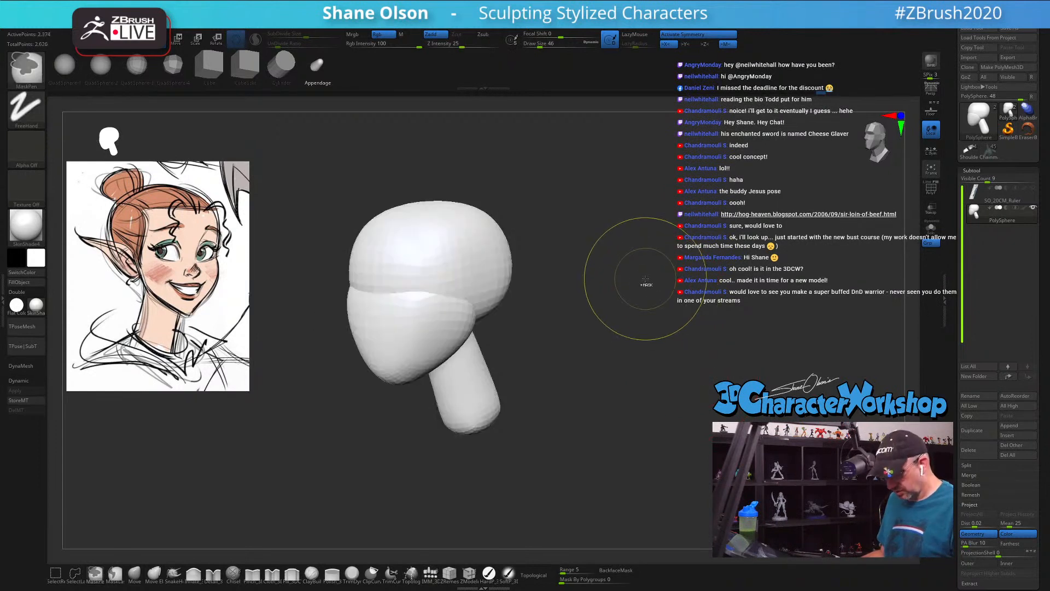
# Step: Reset the gizmo's orientation and place it in empty space beside the head, ready for insertion with the IMM brush
pyautogui.moveTo(596, 300)
pyautogui.mouseDown()
pyautogui.moveTo(612, 301)
pyautogui.moveTo(557, 308)
pyautogui.mouseUp()
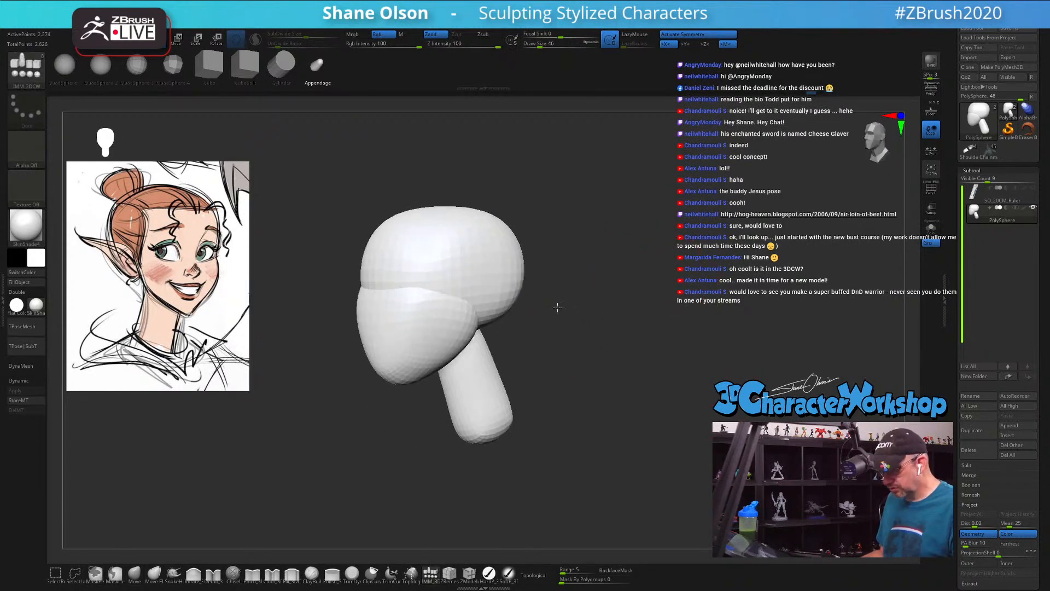
pyautogui.press('w')
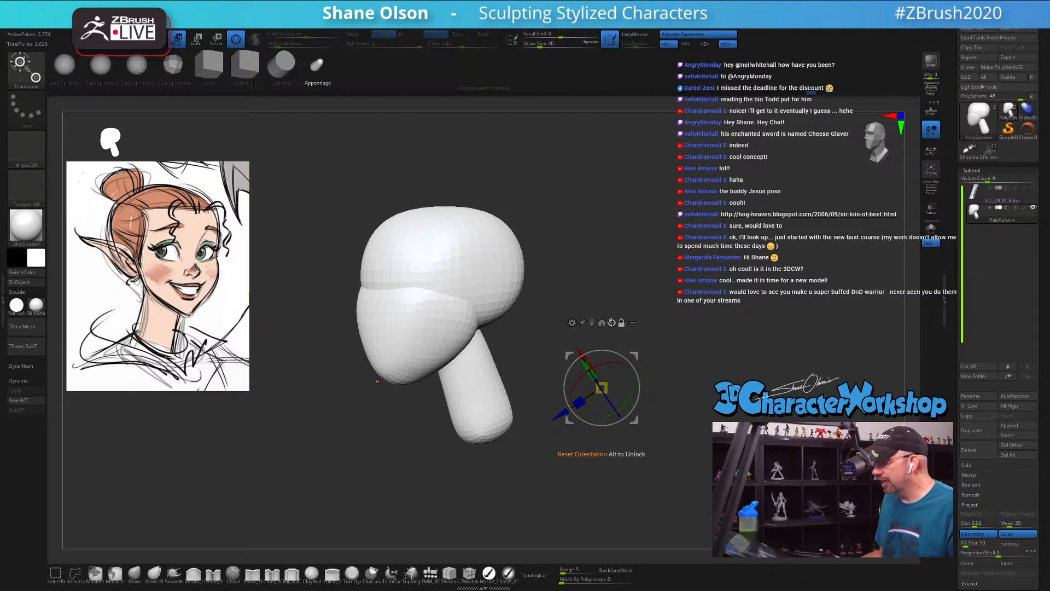
pyautogui.click(612, 322)
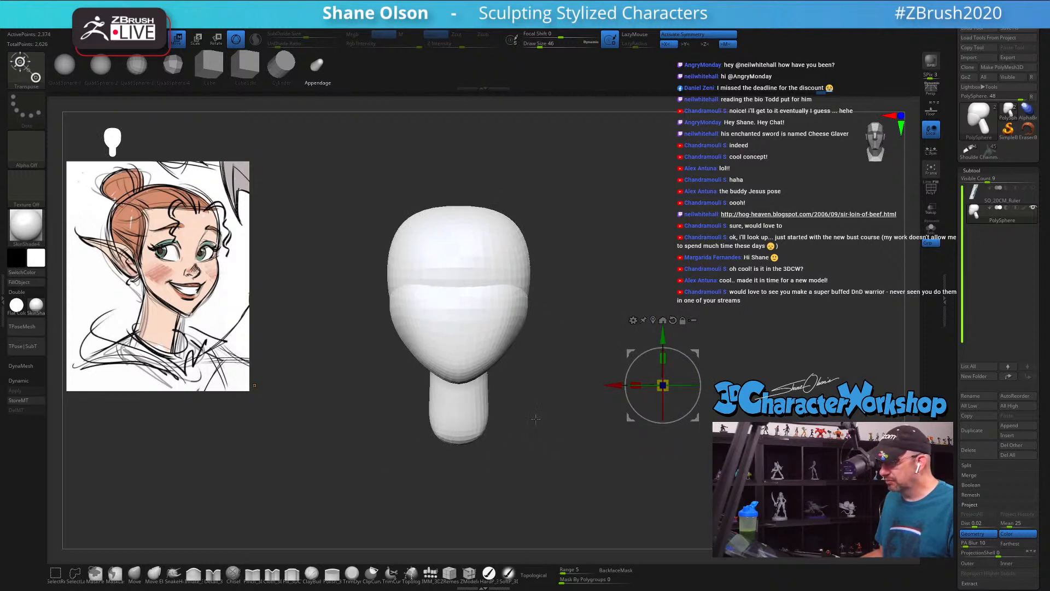
pyautogui.keyDown('alt'); pyautogui.moveTo(696, 354); pyautogui.dragTo(778, 312); pyautogui.keyUp('alt')
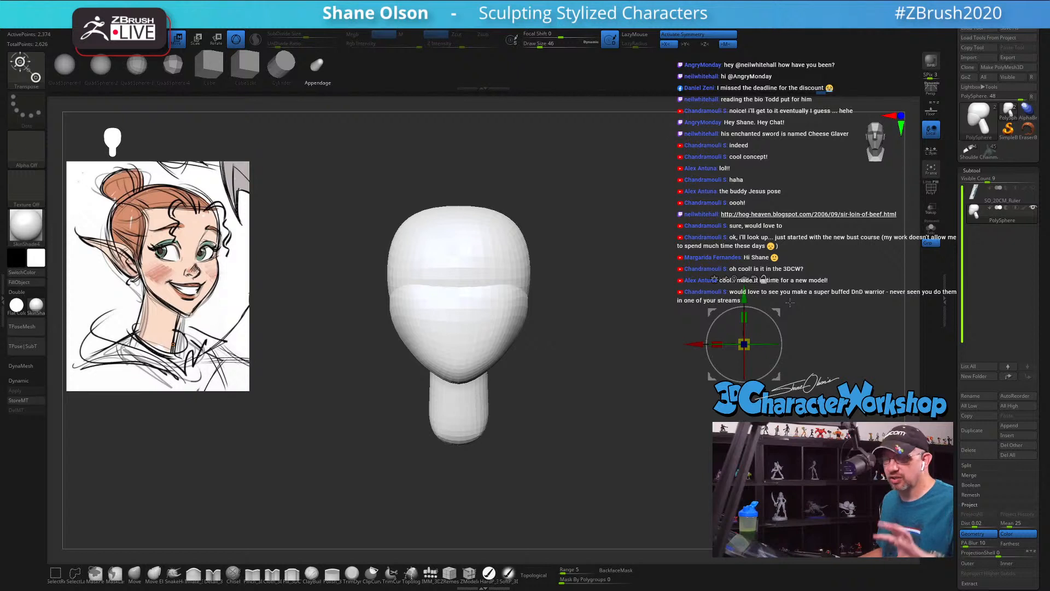
pyautogui.press('q')
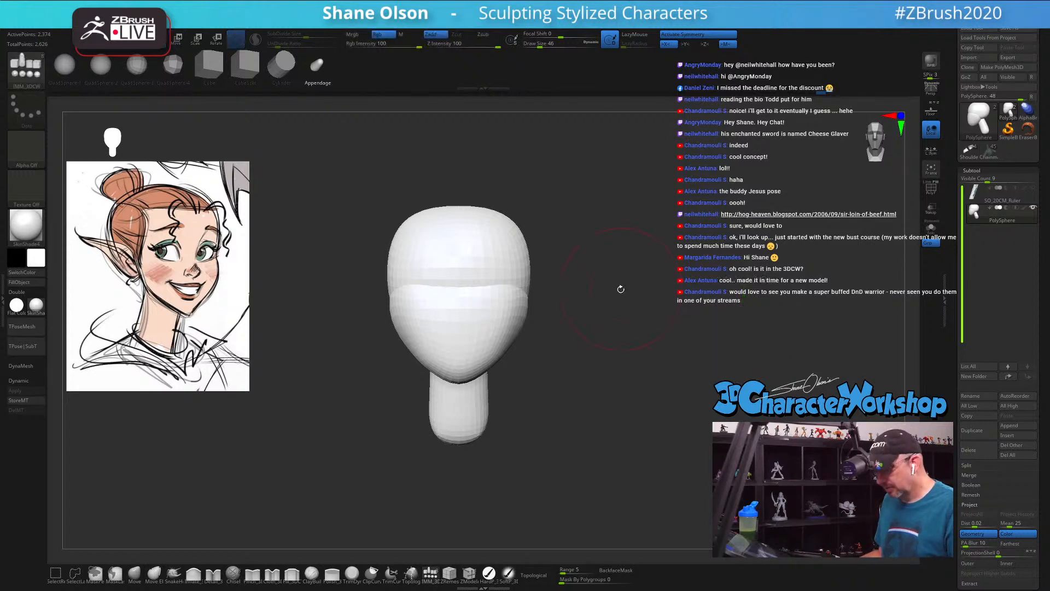
# Step: Insert a mirrored pair of Appendage shapes on the sides of the head and display the polygroups with wireframe lines
pyautogui.moveTo(619, 288); pyautogui.dragTo(605, 286)
pyautogui.moveTo(452, 294); pyautogui.dragTo(466, 343)
pyautogui.moveTo(615, 302); pyautogui.dragTo(635, 305)
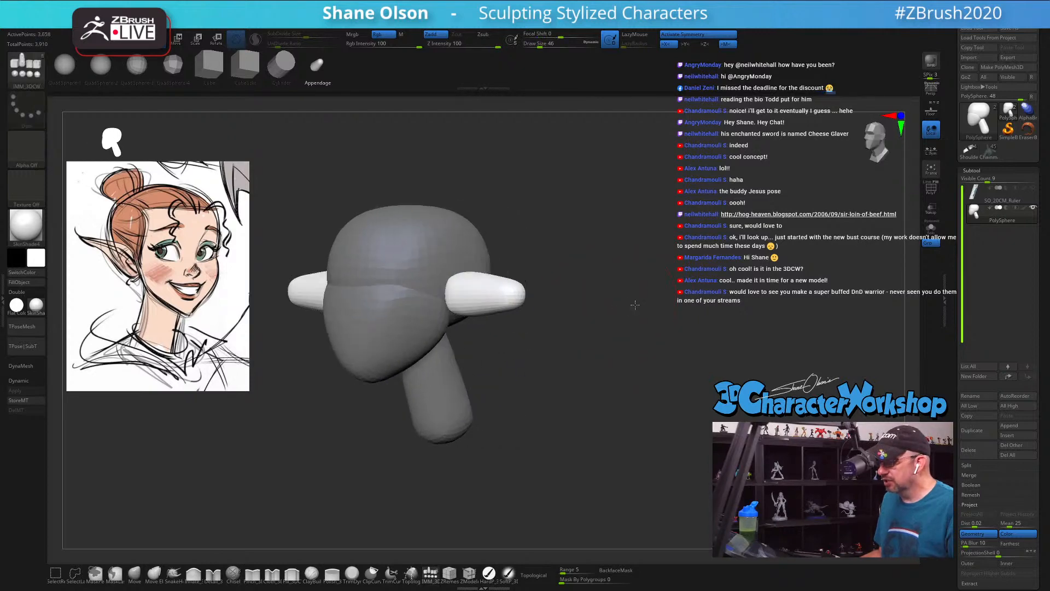
pyautogui.hotkey('shift', 'f')
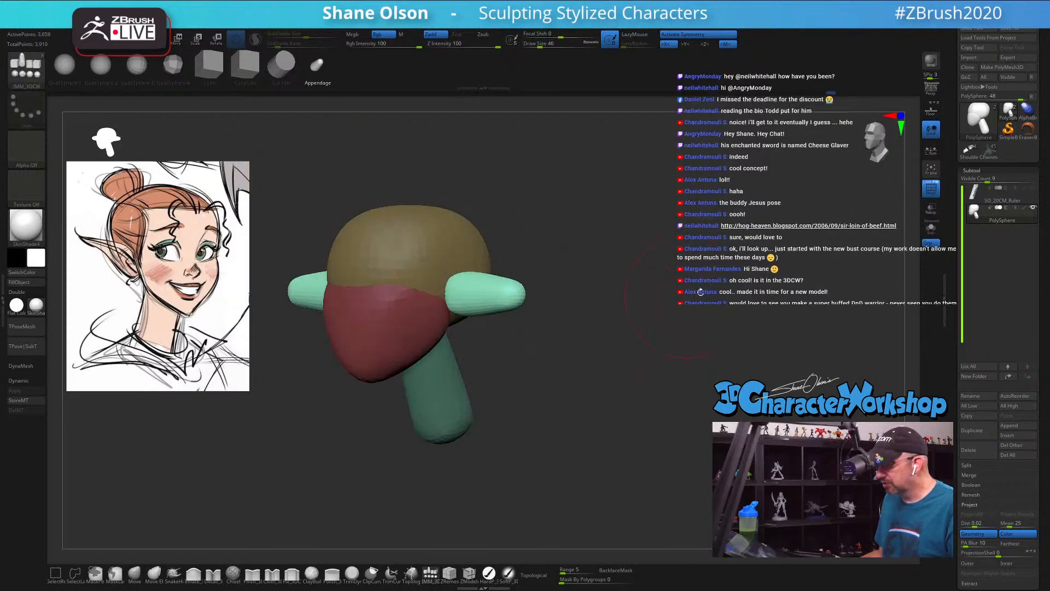
pyautogui.click(930, 187)
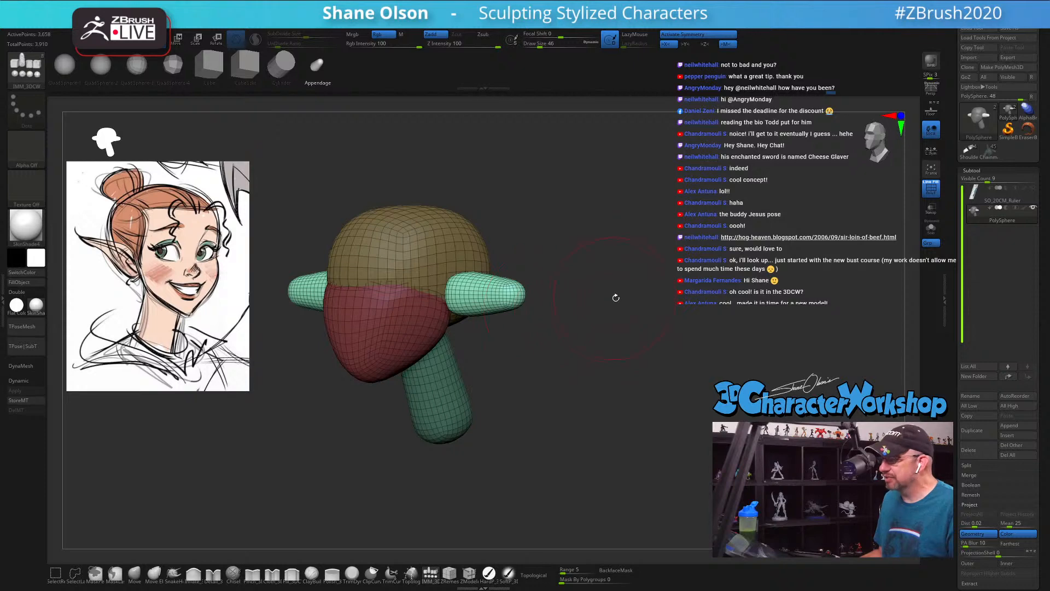
pyautogui.moveTo(616, 298); pyautogui.dragTo(673, 332)
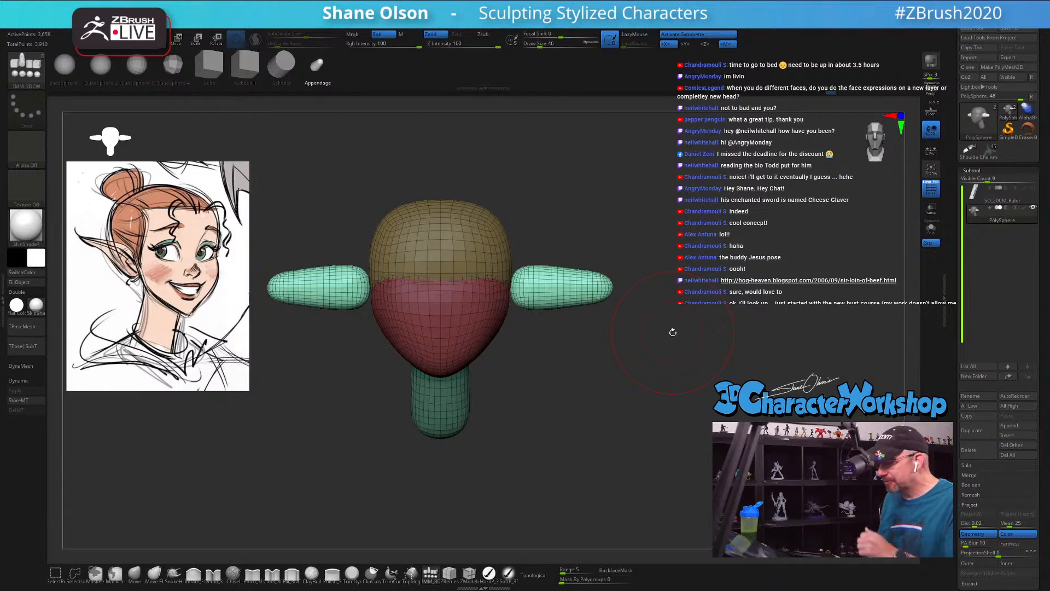
# Step: Rotate both ear shapes toward the back of the head in the top view and nudge their position, undoing the trial scaling
pyautogui.moveTo(673, 332); pyautogui.dragTo(607, 449)
pyautogui.press('w')
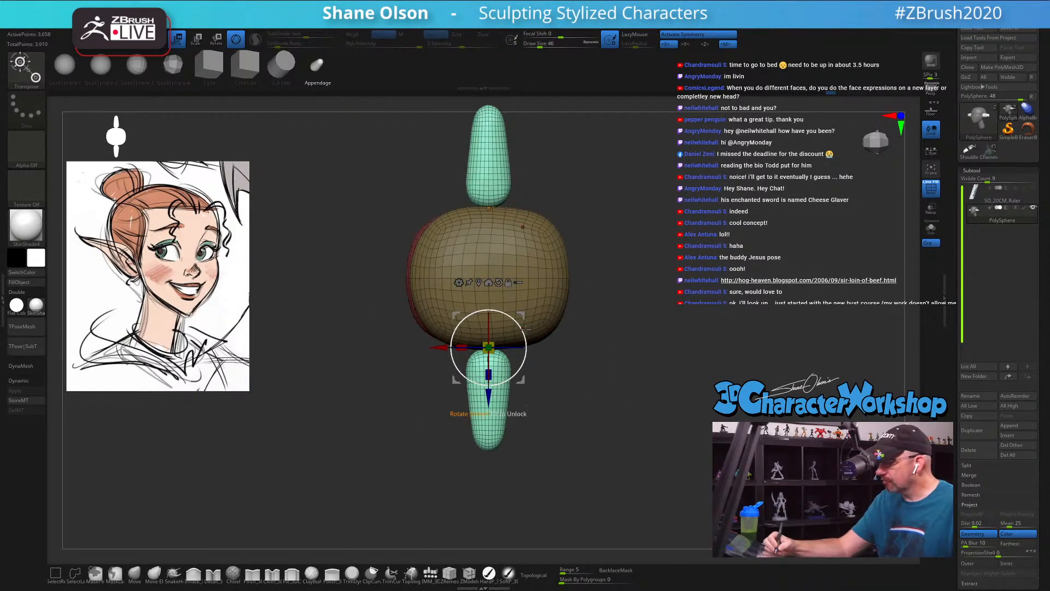
pyautogui.moveTo(524, 332); pyautogui.dragTo(478, 358)
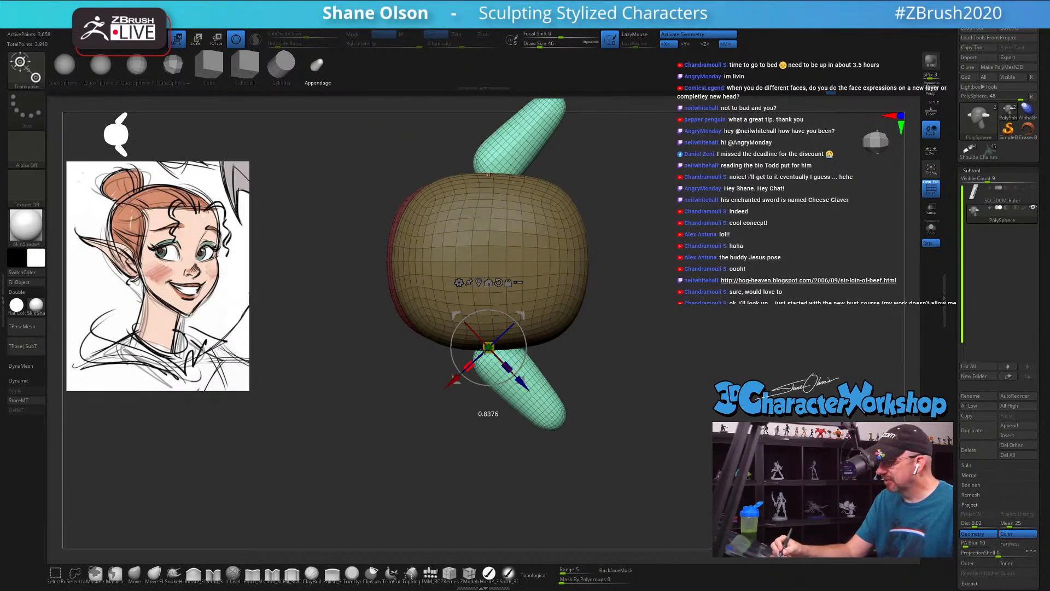
pyautogui.hotkey('ctrl', 'z')
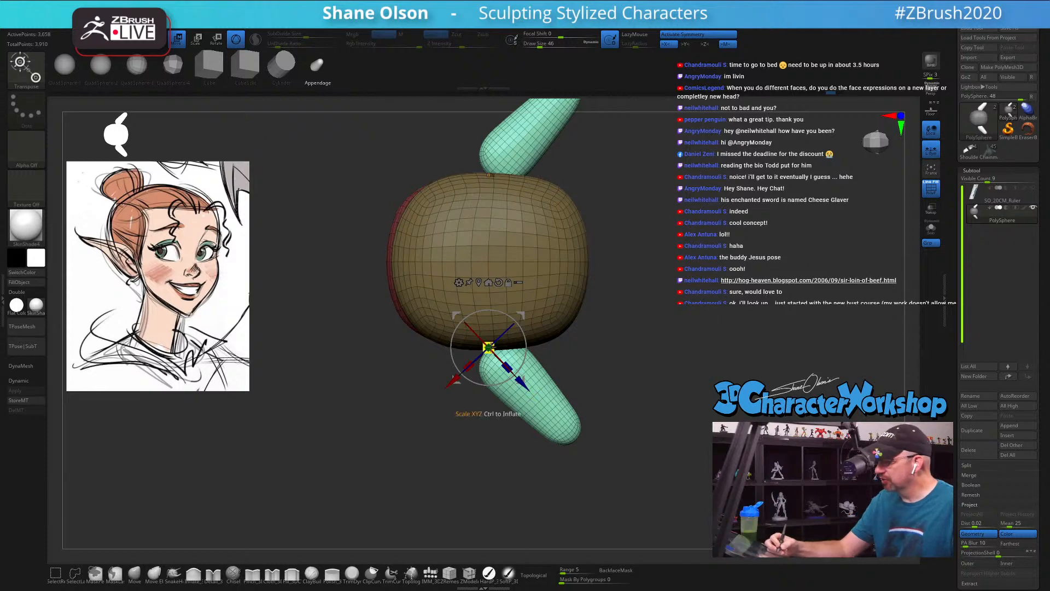
pyautogui.moveTo(469, 367); pyautogui.dragTo(480, 358)
pyautogui.moveTo(623, 396); pyautogui.dragTo(629, 306)
pyautogui.moveTo(632, 373); pyautogui.dragTo(654, 377)
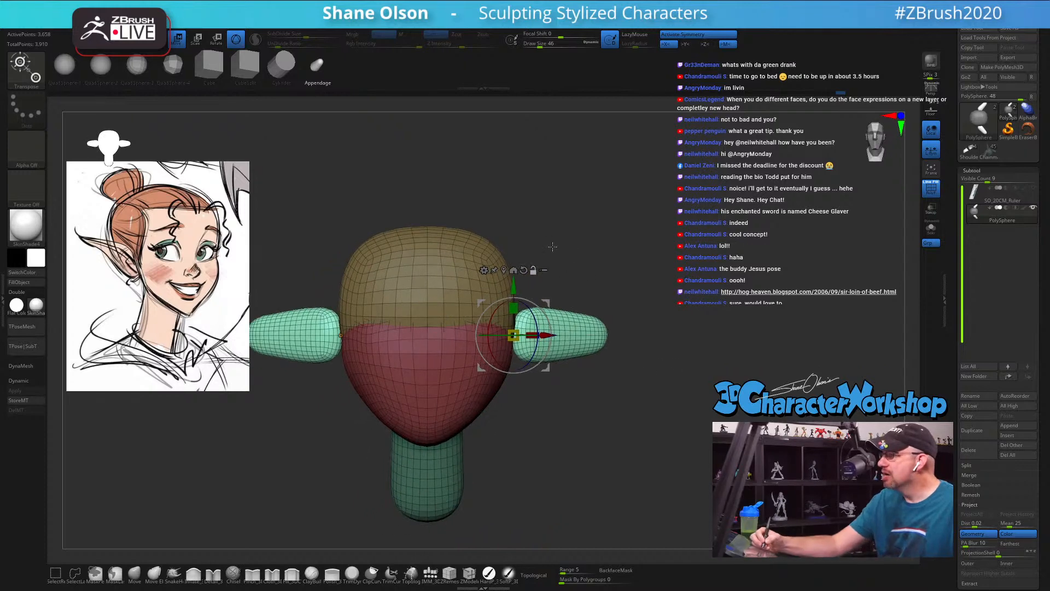
# Step: Tilt both ear shapes upward toward their tips and seat their bases against the sides of the head
pyautogui.keyDown('alt'); pyautogui.moveTo(553, 237); pyautogui.dragTo(550, 258); pyautogui.keyUp('alt')
pyautogui.moveTo(546, 300); pyautogui.dragTo(533, 307)
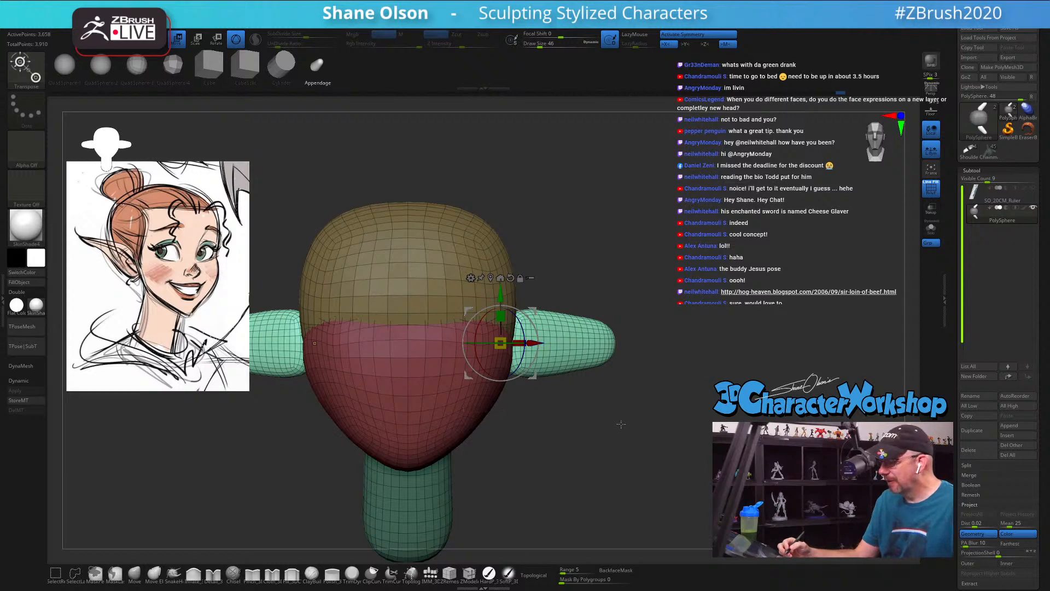
pyautogui.moveTo(524, 327); pyautogui.dragTo(522, 330)
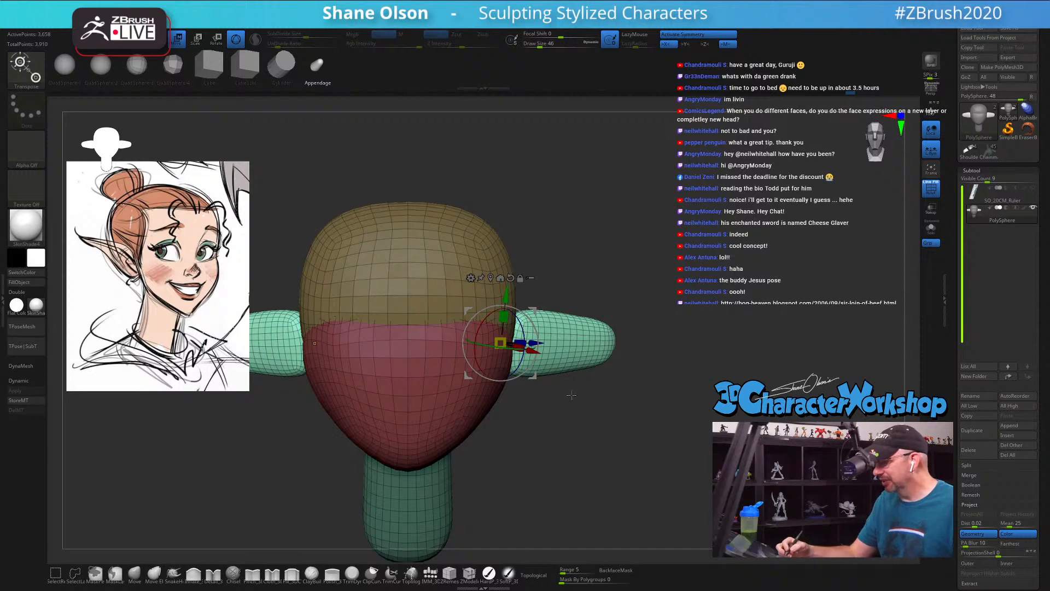
pyautogui.moveTo(572, 394); pyautogui.dragTo(593, 409)
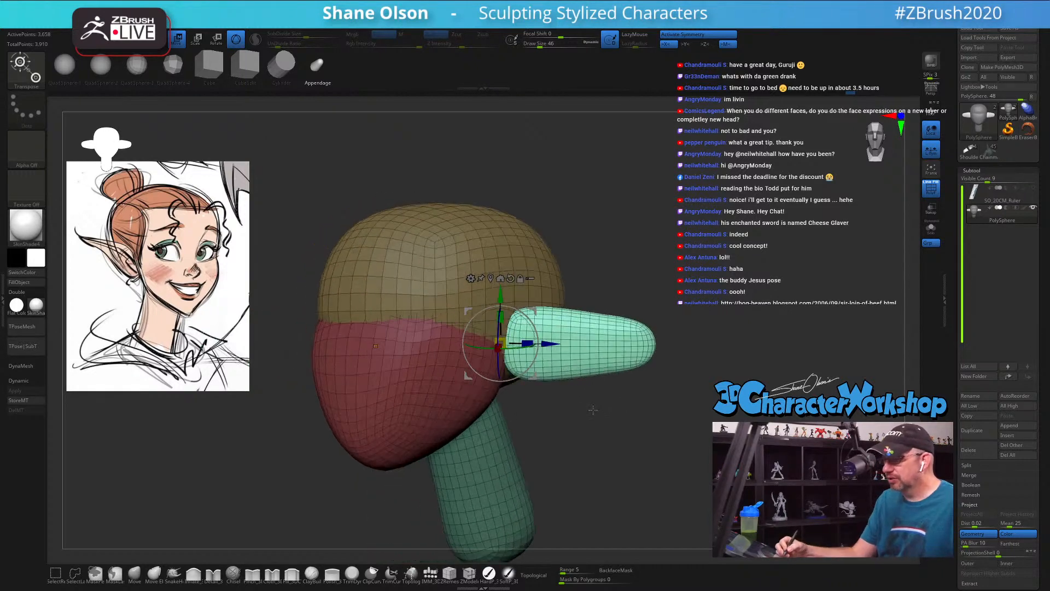
pyautogui.moveTo(537, 333); pyautogui.dragTo(522, 319)
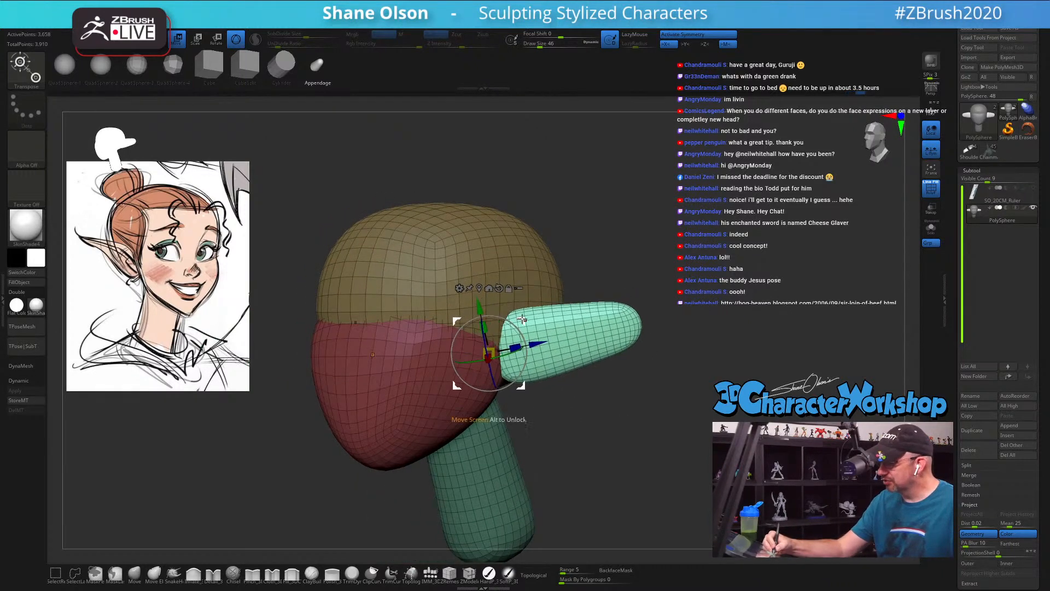
pyautogui.moveTo(644, 419)
pyautogui.mouseDown()
pyautogui.moveTo(621, 421)
pyautogui.moveTo(609, 382)
pyautogui.mouseUp()
# Step: Pull the ear tips outward and upward into a taper with the Move brush, reducing its draw size to 25
pyautogui.click(138, 576)
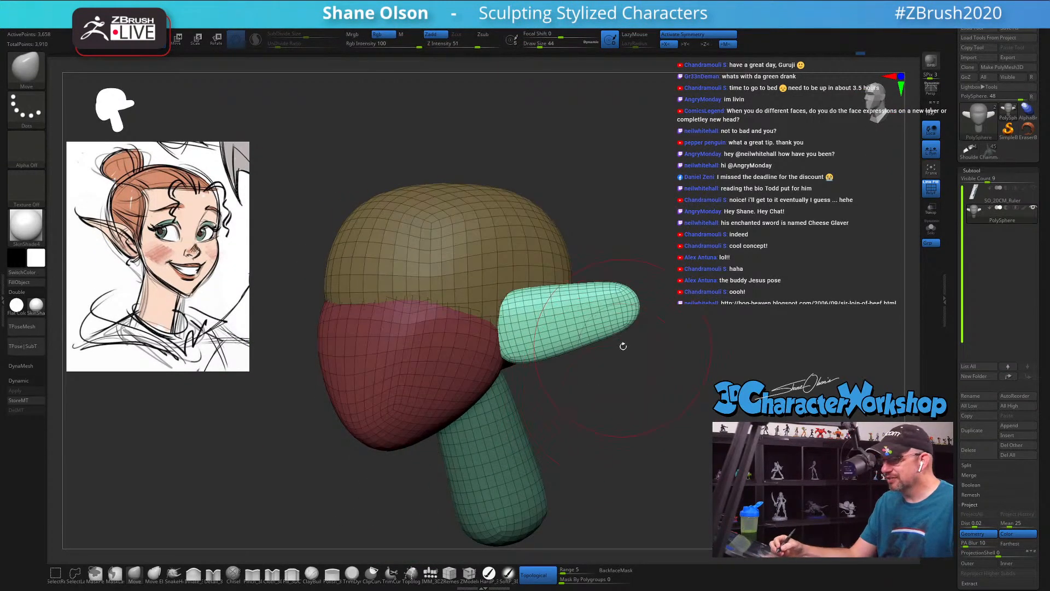
pyautogui.press('s')
pyautogui.moveTo(630, 337); pyautogui.dragTo(628, 337)
pyautogui.press('s')
pyautogui.moveTo(645, 295); pyautogui.dragTo(682, 278)
pyautogui.press('s')
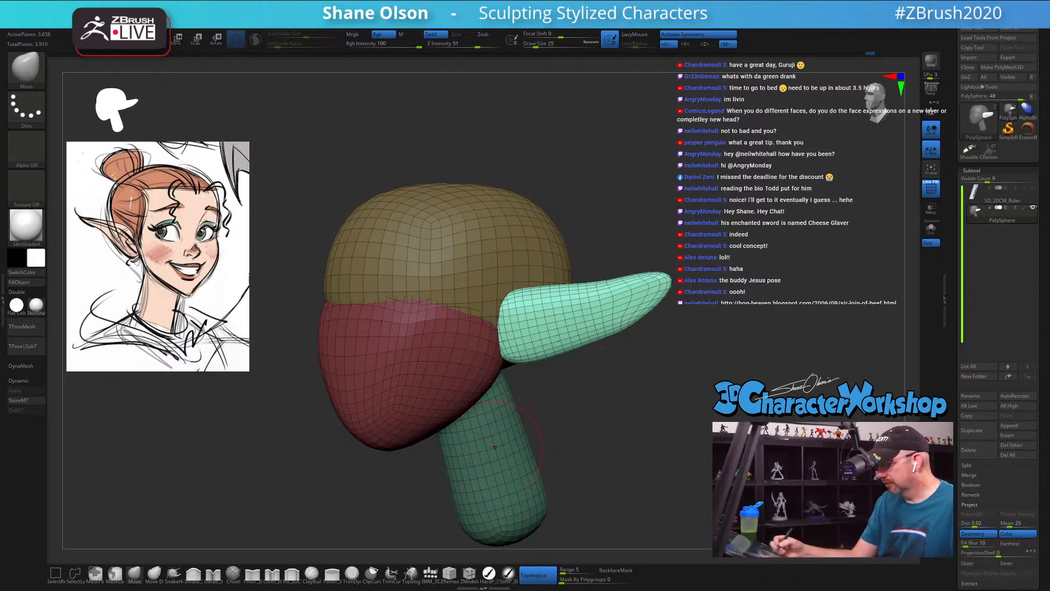
# Step: Reshape the outer part of the ears with the SnakeHook brush at draw size 39
pyautogui.click(174, 573)
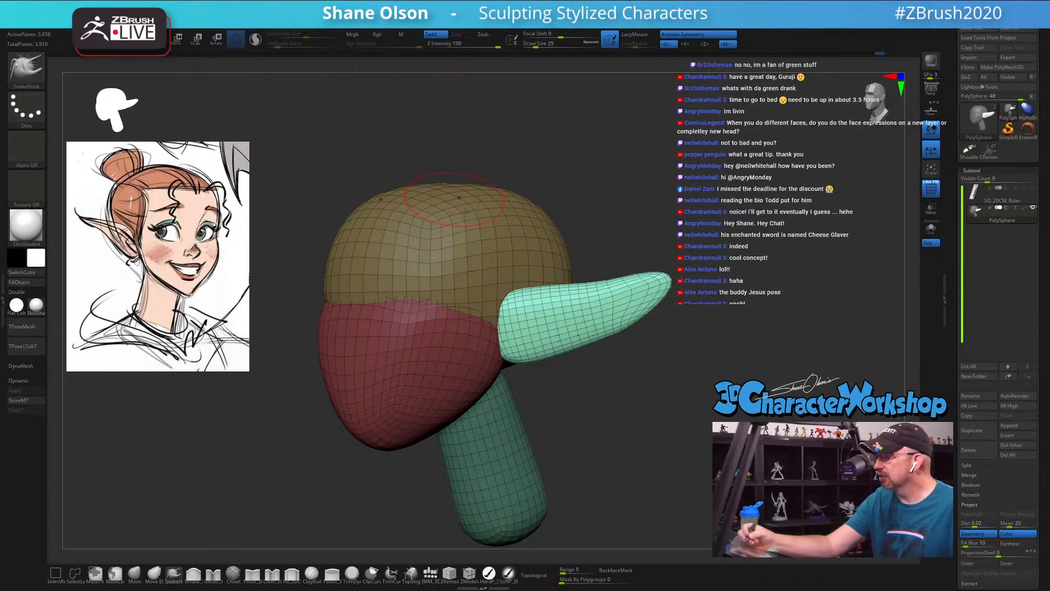
pyautogui.press('s')
pyautogui.moveTo(631, 219)
pyautogui.mouseDown()
pyautogui.moveTo(614, 241)
pyautogui.moveTo(639, 268)
pyautogui.moveTo(625, 296)
pyautogui.moveTo(646, 284)
pyautogui.mouseUp()
pyautogui.press('s')
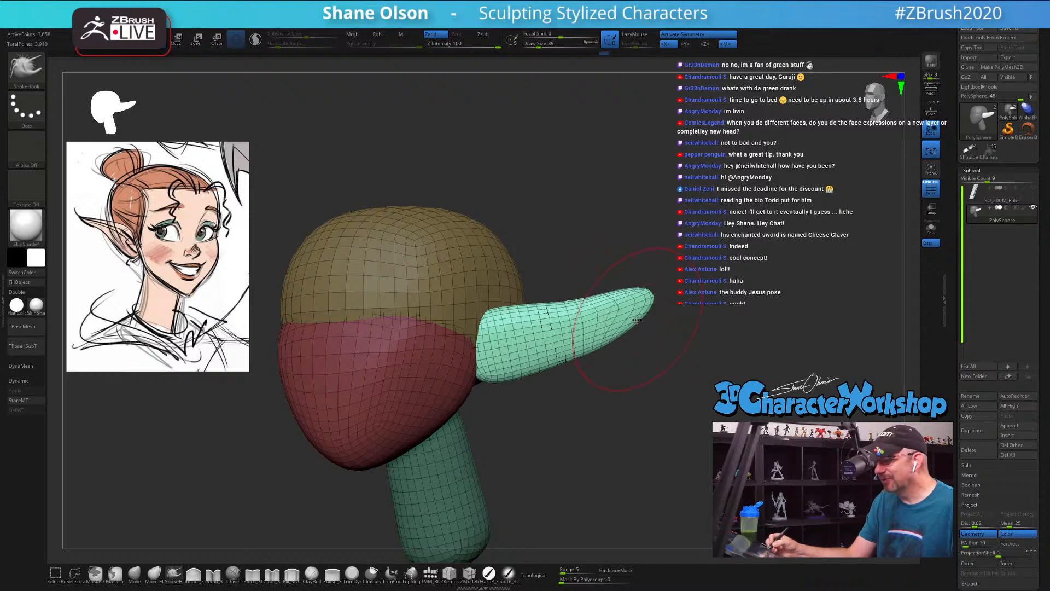
pyautogui.moveTo(659, 355); pyautogui.dragTo(618, 340)
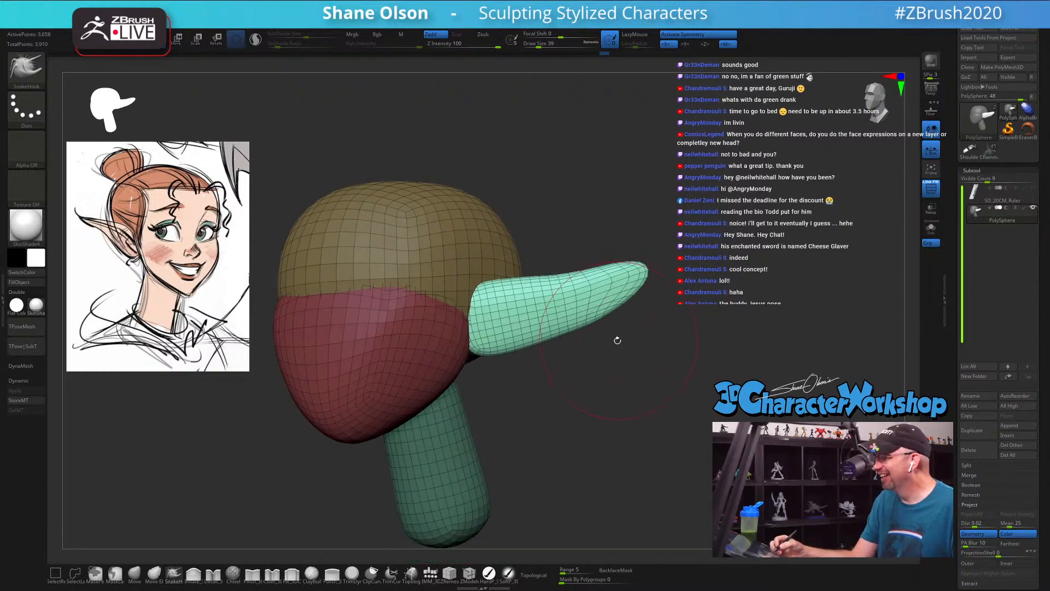
# Step: Stretch the ear tips into longer, thinner points with SnakeHook, reducing the draw size to 29 and 20
pyautogui.press('[')
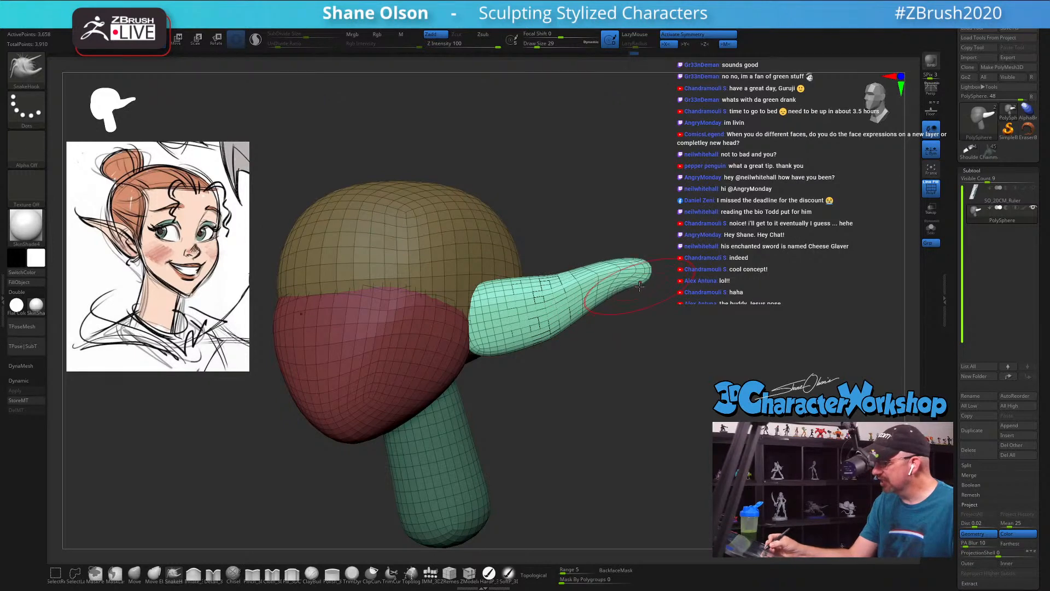
pyautogui.press('[')
pyautogui.moveTo(640, 285)
pyautogui.mouseDown()
pyautogui.moveTo(643, 278)
pyautogui.moveTo(651, 305)
pyautogui.mouseUp()
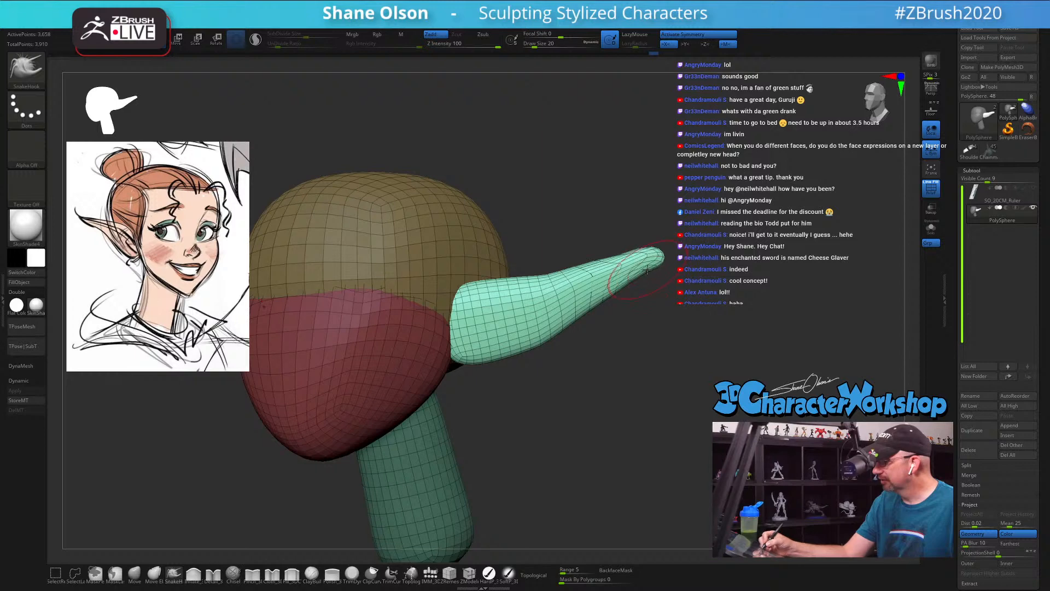
# Step: Refine the ears' lower curve and smooth their surface from the side and front, using SnakeHook draw sizes 29 and 39
pyautogui.press(']')
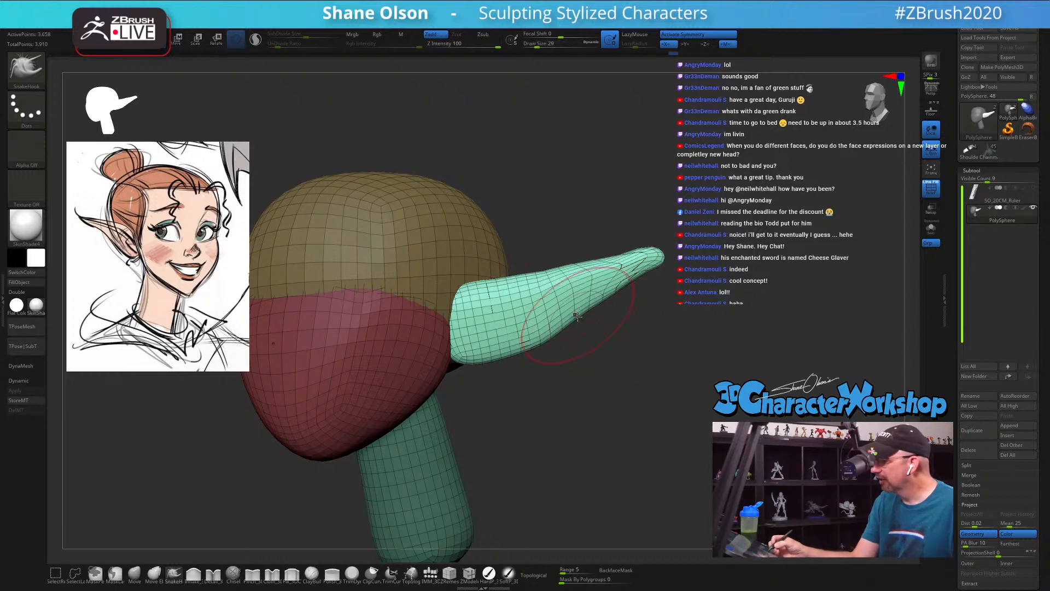
pyautogui.moveTo(586, 355); pyautogui.dragTo(645, 384)
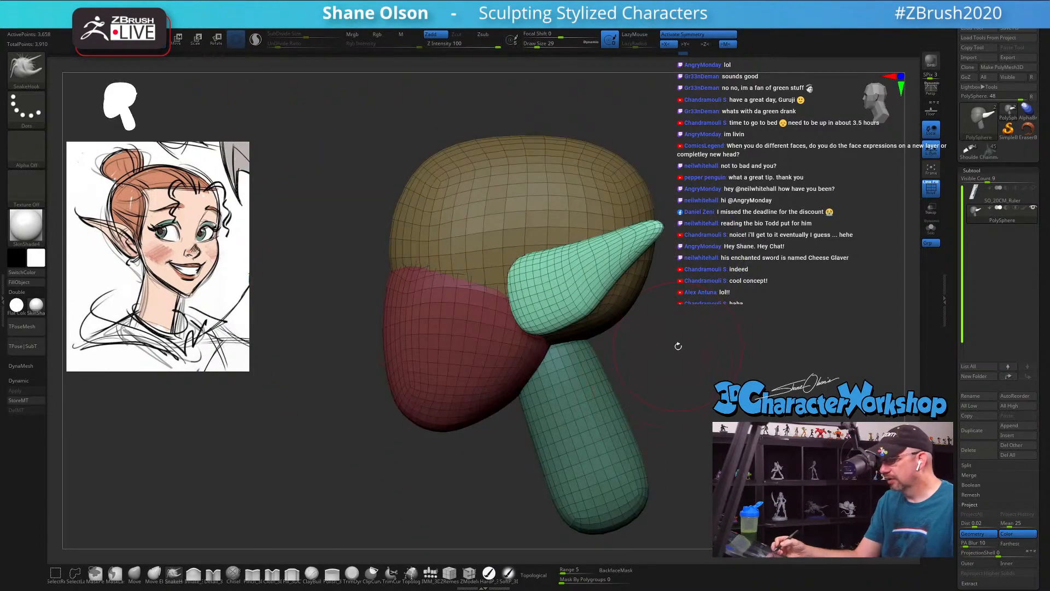
pyautogui.keyDown('alt'); pyautogui.moveTo(678, 346); pyautogui.dragTo(734, 361); pyautogui.keyUp('alt')
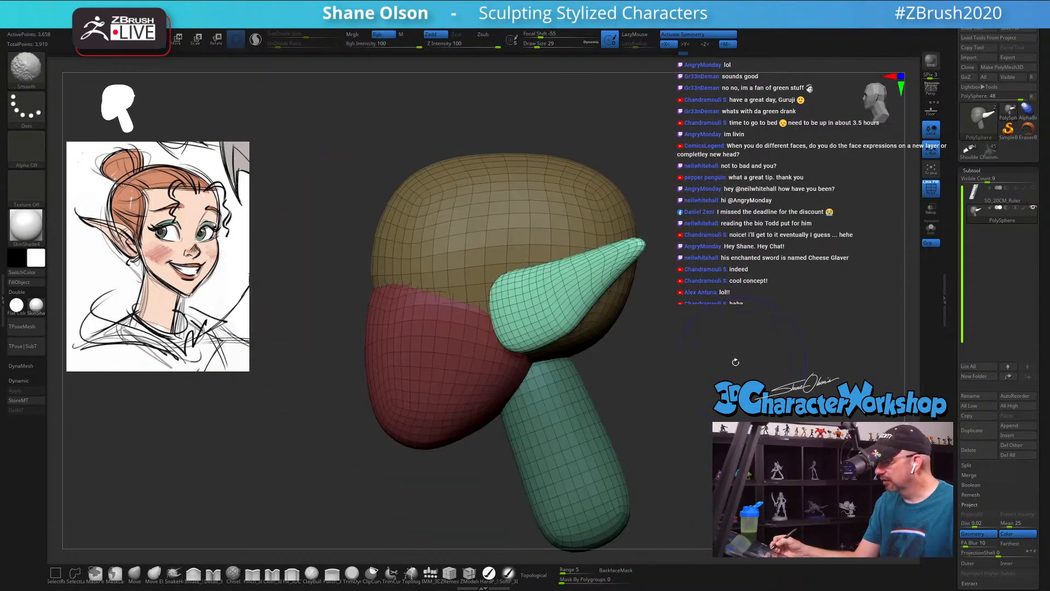
pyautogui.moveTo(593, 377)
pyautogui.mouseDown()
pyautogui.moveTo(649, 375)
pyautogui.moveTo(544, 347)
pyautogui.moveTo(621, 356)
pyautogui.moveTo(590, 335)
pyautogui.mouseUp()
pyautogui.press('s')
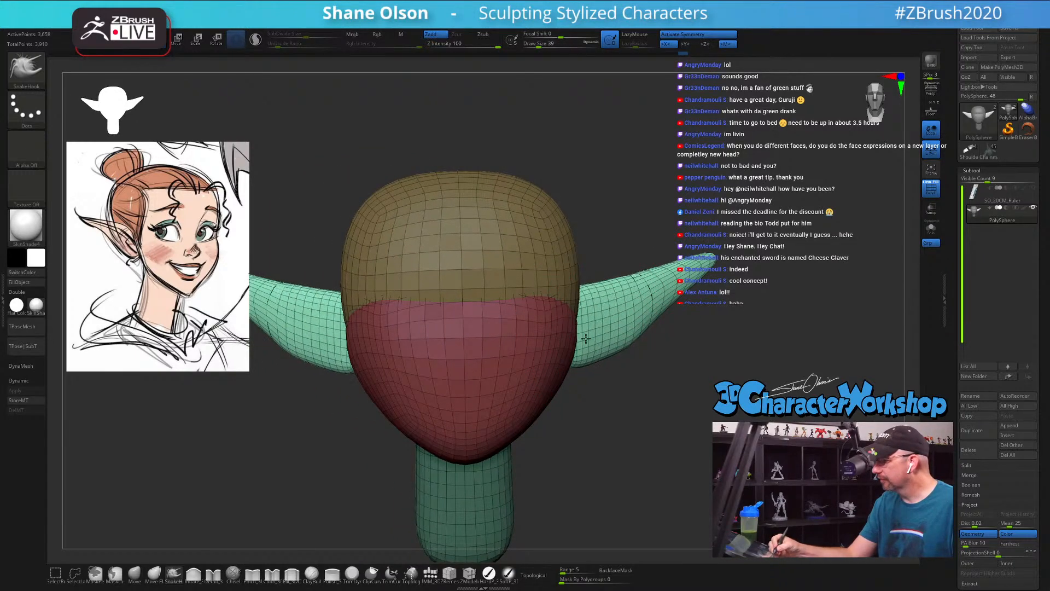
pyautogui.moveTo(620, 386); pyautogui.dragTo(621, 371)
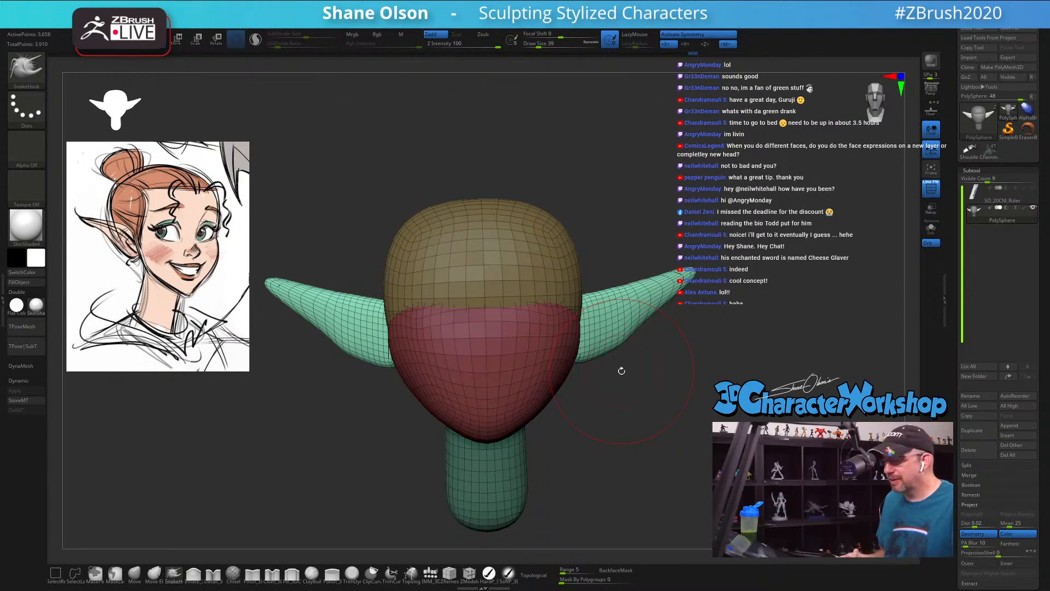
pyautogui.press('ctrl')
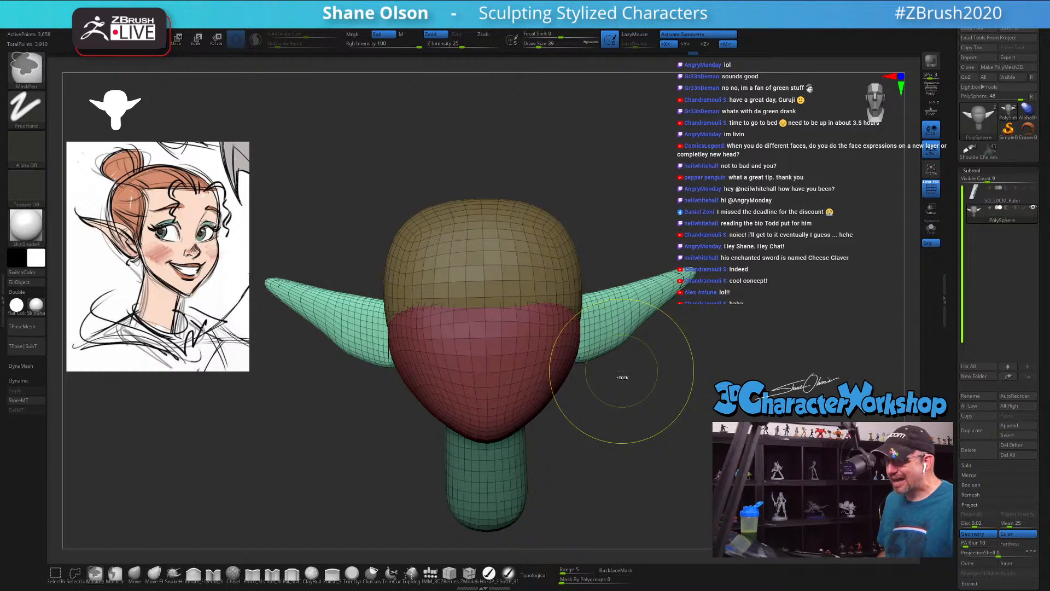
pyautogui.hotkey('ctrl', 'w')
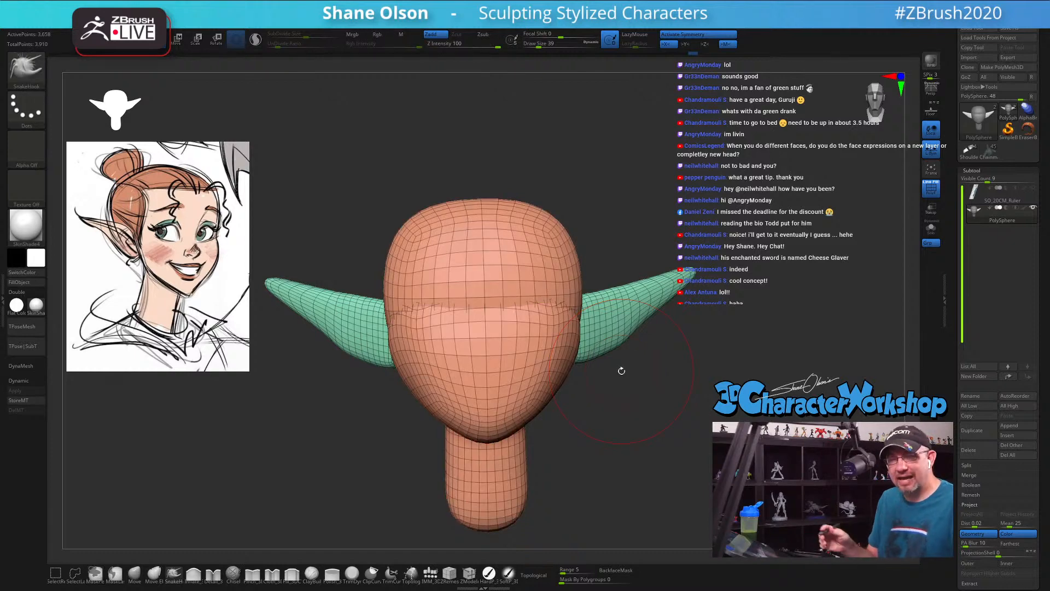
pyautogui.hotkey('ctrl', 'z')
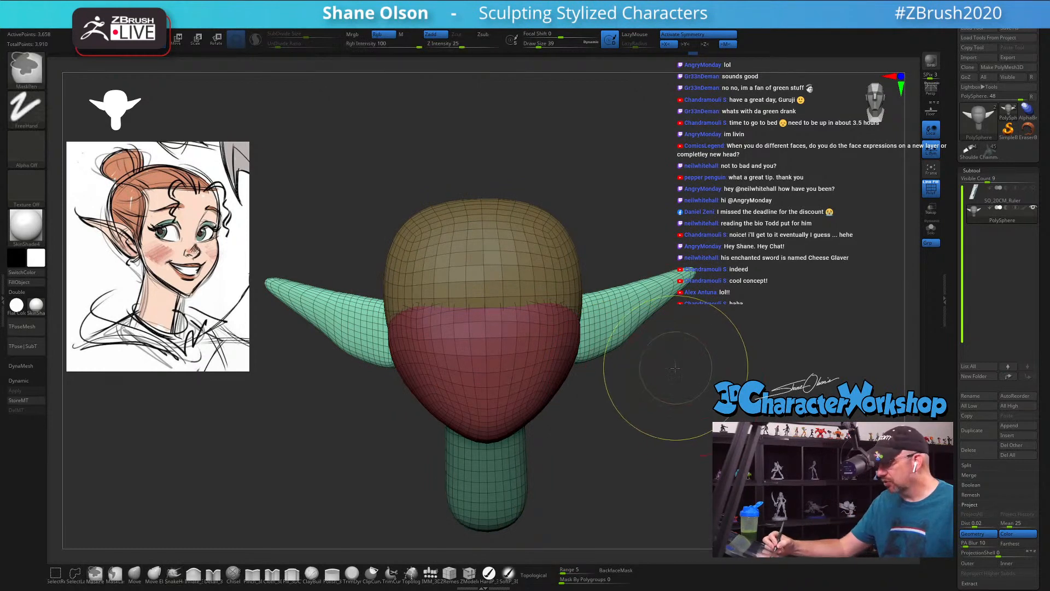
# Step: Invert the mask onto the ears, assign them their own polygroup and clear the mask
pyautogui.press('ctrl')
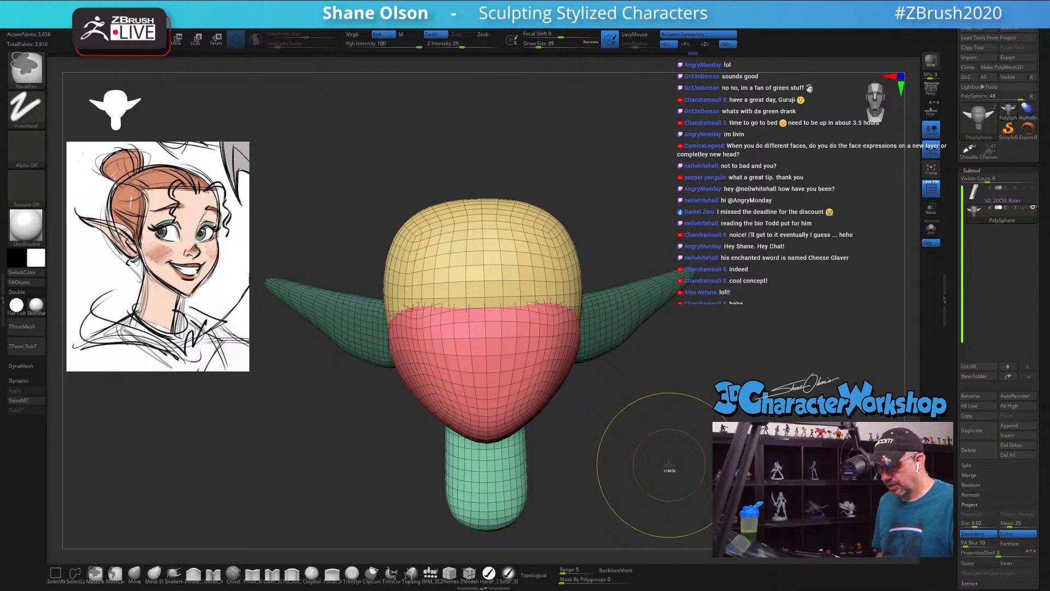
pyautogui.keyDown('ctrl'); pyautogui.moveTo(669, 470); pyautogui.dragTo(669, 462); pyautogui.keyUp('ctrl')
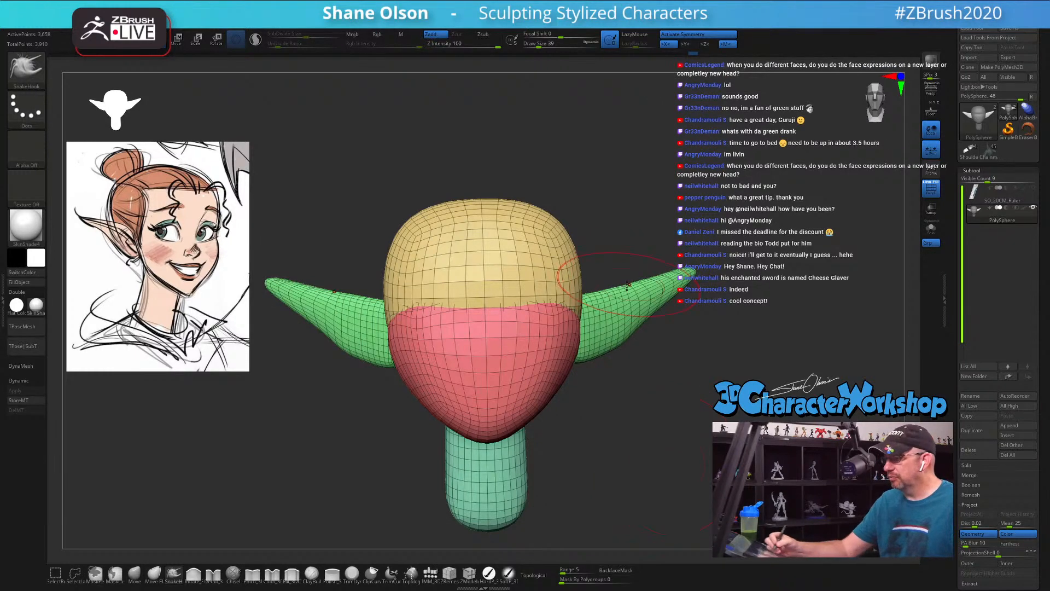
pyautogui.moveTo(658, 406)
pyautogui.mouseDown()
pyautogui.moveTo(635, 411)
pyautogui.moveTo(657, 422)
pyautogui.mouseUp()
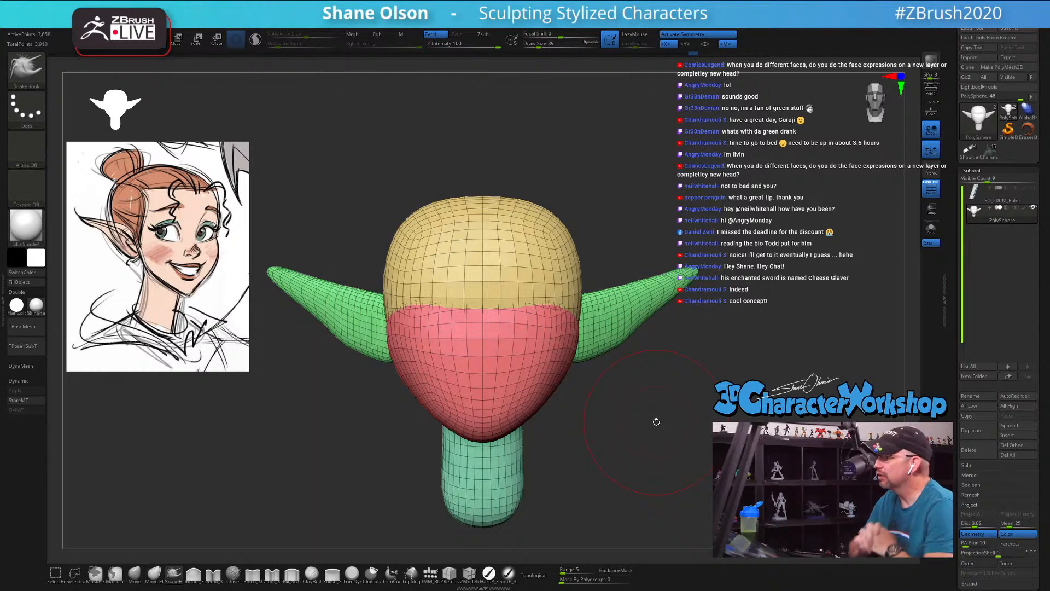
# Step: Set the SnakeHook draw size to 31 and compare the ears with the reference drawing
pyautogui.press('s')
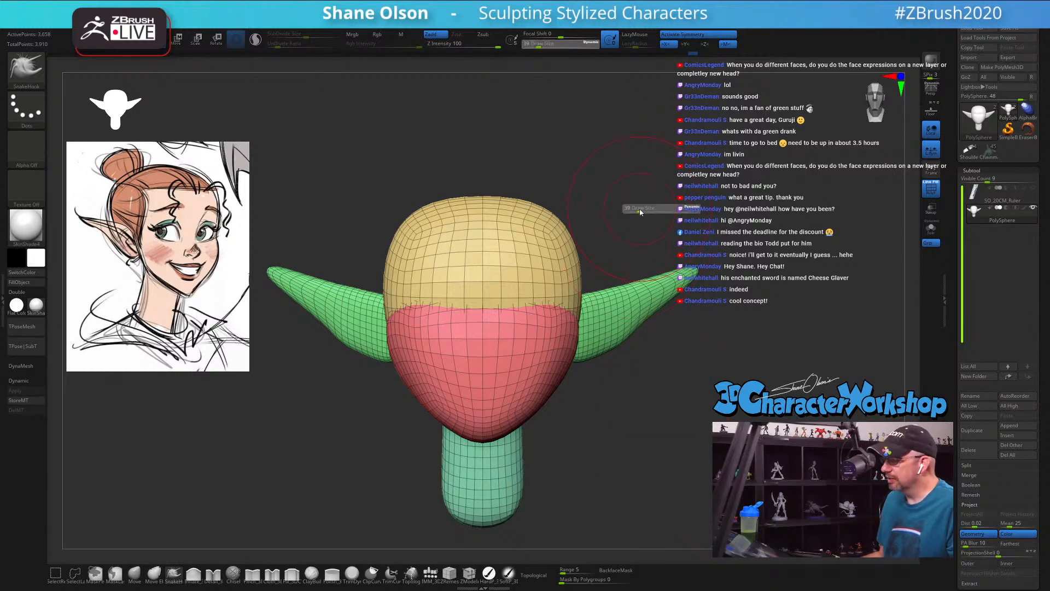
pyautogui.moveTo(635, 210); pyautogui.dragTo(639, 211)
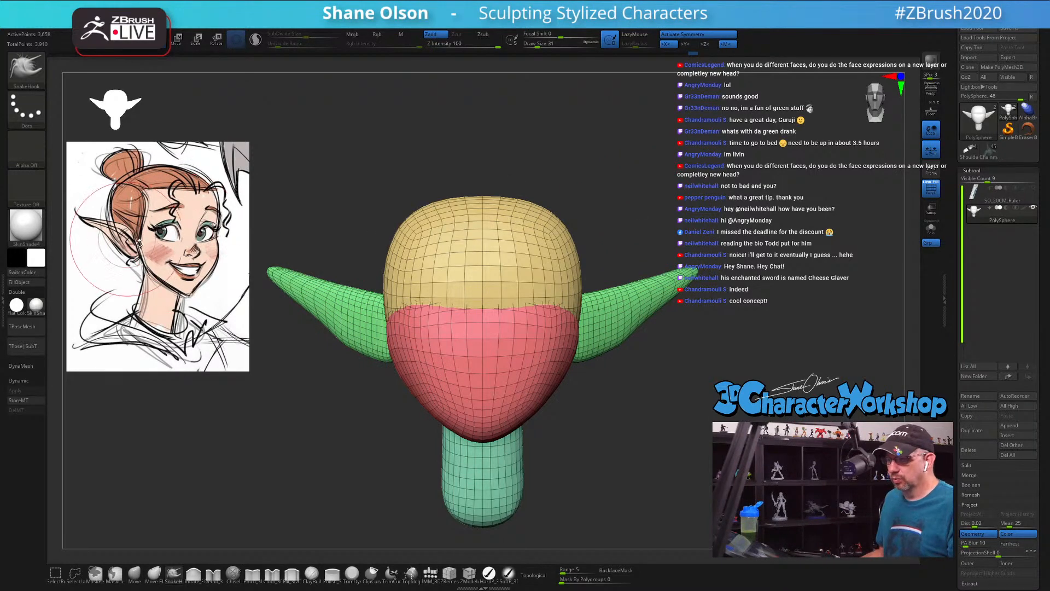
pyautogui.moveTo(757, 241); pyautogui.dragTo(756, 240)
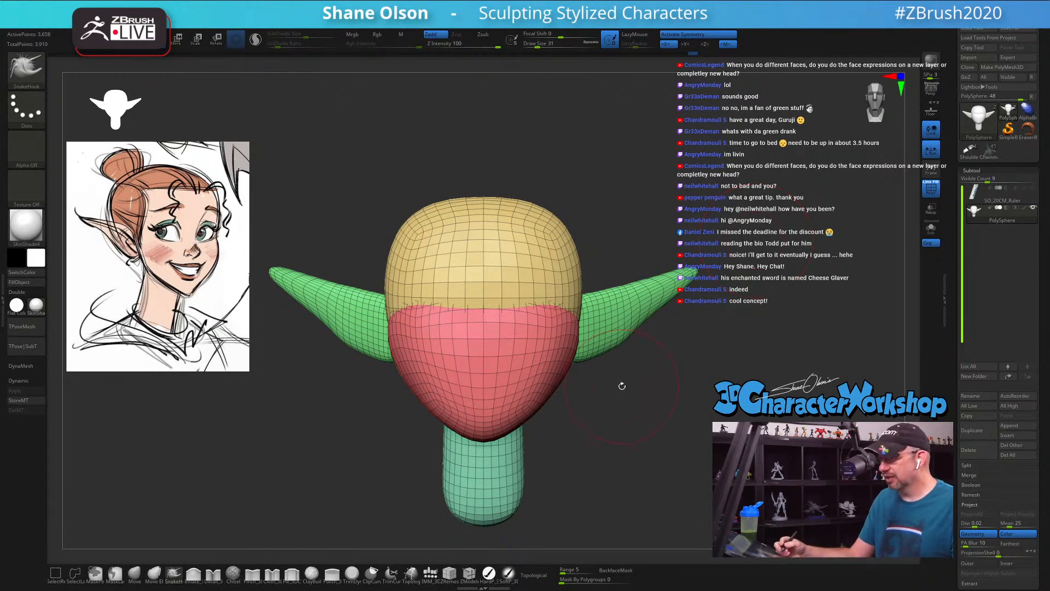
# Step: Mask everything except the ears, reset the transform gizmo's orientation and nudge the ears' position against the sides of the head
pyautogui.moveTo(661, 425); pyautogui.dragTo(649, 435)
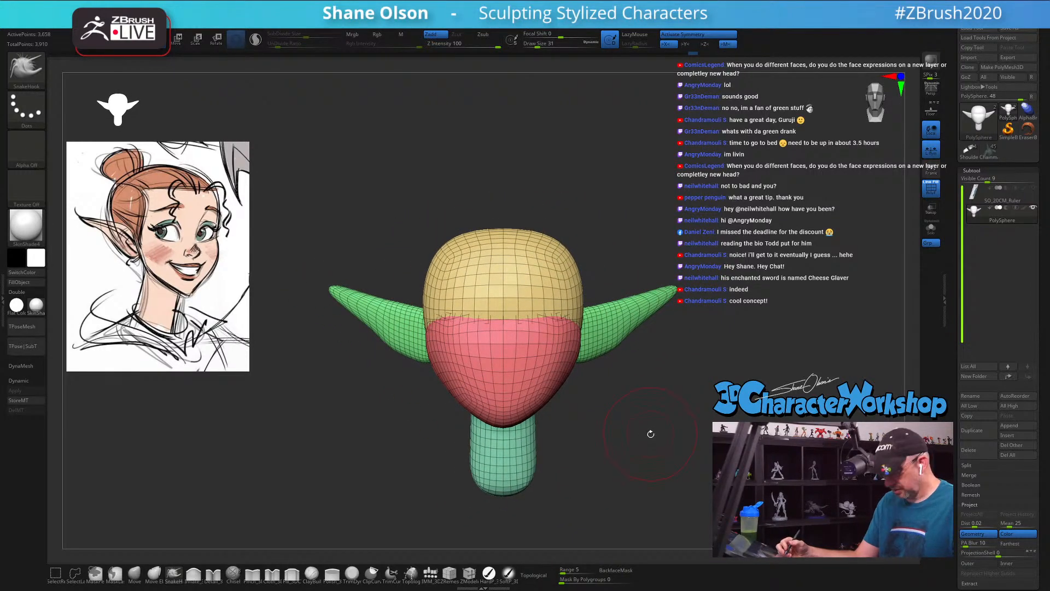
pyautogui.press('w')
pyautogui.keyDown('ctrl'); pyautogui.click(629, 313); pyautogui.keyUp('ctrl')
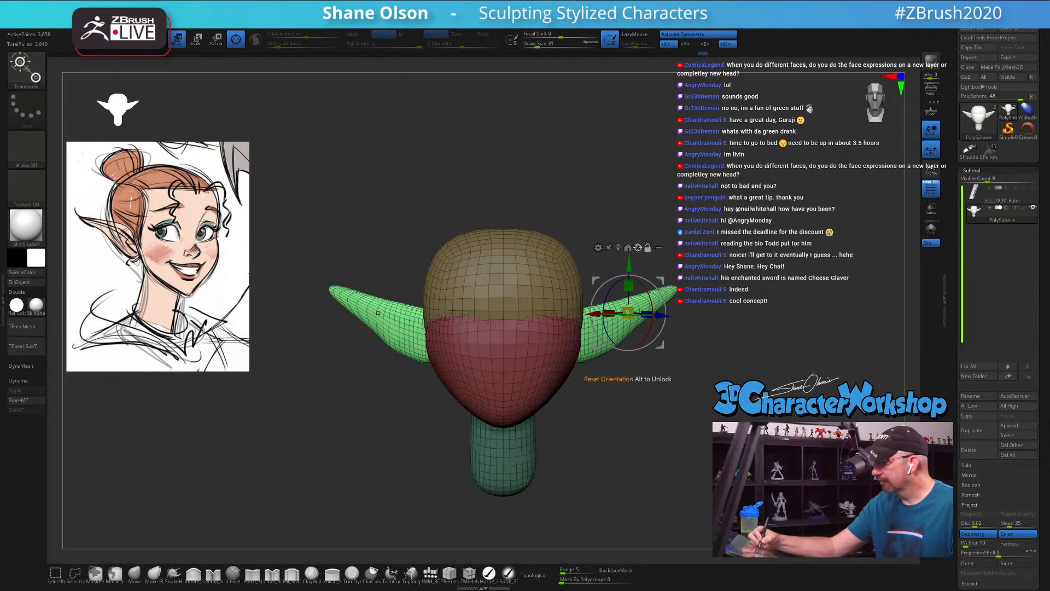
pyautogui.keyDown('alt'); pyautogui.click(638, 245); pyautogui.keyUp('alt')
pyautogui.moveTo(628, 255); pyautogui.dragTo(629, 262)
pyautogui.moveTo(709, 286); pyautogui.dragTo(558, 324)
pyautogui.moveTo(668, 426); pyautogui.dragTo(675, 370)
pyautogui.moveTo(598, 302); pyautogui.dragTo(595, 303)
pyautogui.moveTo(639, 411)
pyautogui.mouseDown()
pyautogui.moveTo(643, 460)
pyautogui.moveTo(638, 409)
pyautogui.moveTo(625, 415)
pyautogui.moveTo(661, 404)
pyautogui.moveTo(656, 432)
pyautogui.moveTo(595, 380)
pyautogui.mouseUp()
pyautogui.press('q')
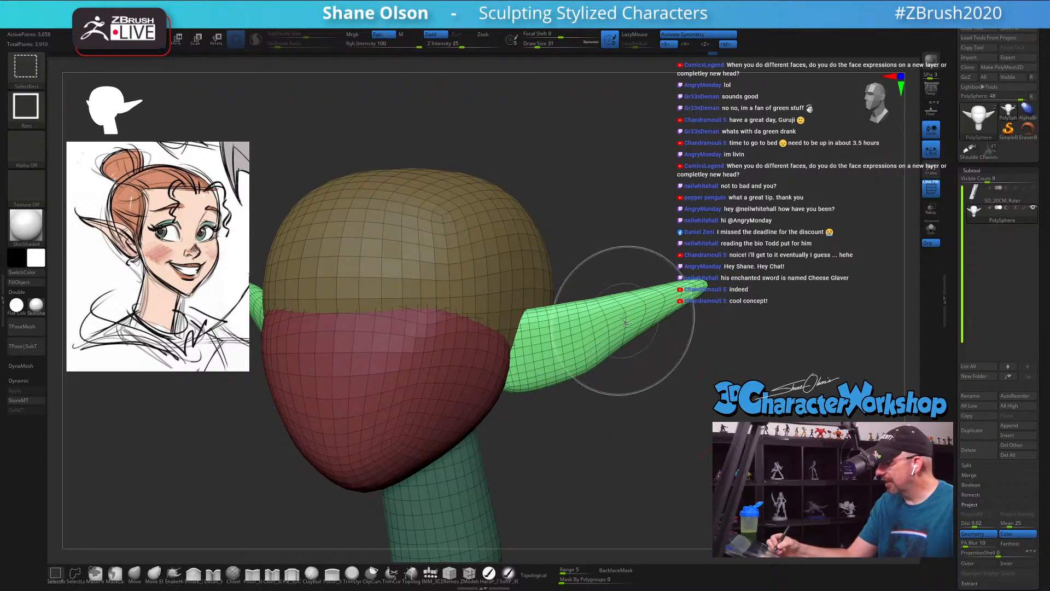
# Step: Isolate the ears' polygroup and reshape the rounded inner ends with SnakeHook at draw size 31
pyautogui.keyDown('ctrl'); pyautogui.keyDown('shift'); pyautogui.click(621, 312); pyautogui.keyUp('shift'); pyautogui.keyUp('ctrl')
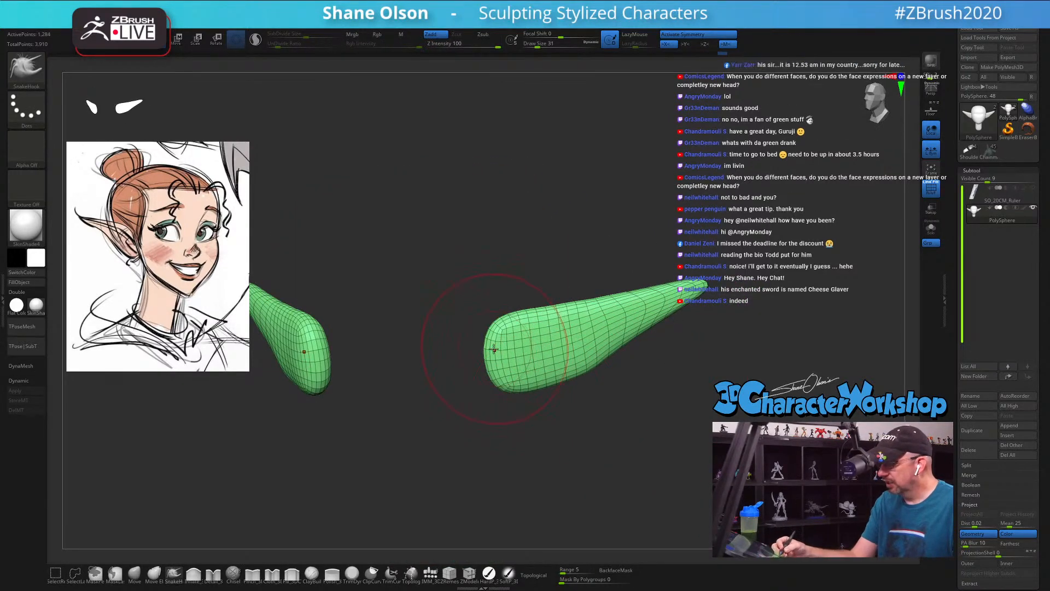
pyautogui.keyDown('ctrl'); pyautogui.keyDown('shift'); pyautogui.click(665, 432); pyautogui.keyUp('shift'); pyautogui.keyUp('ctrl')
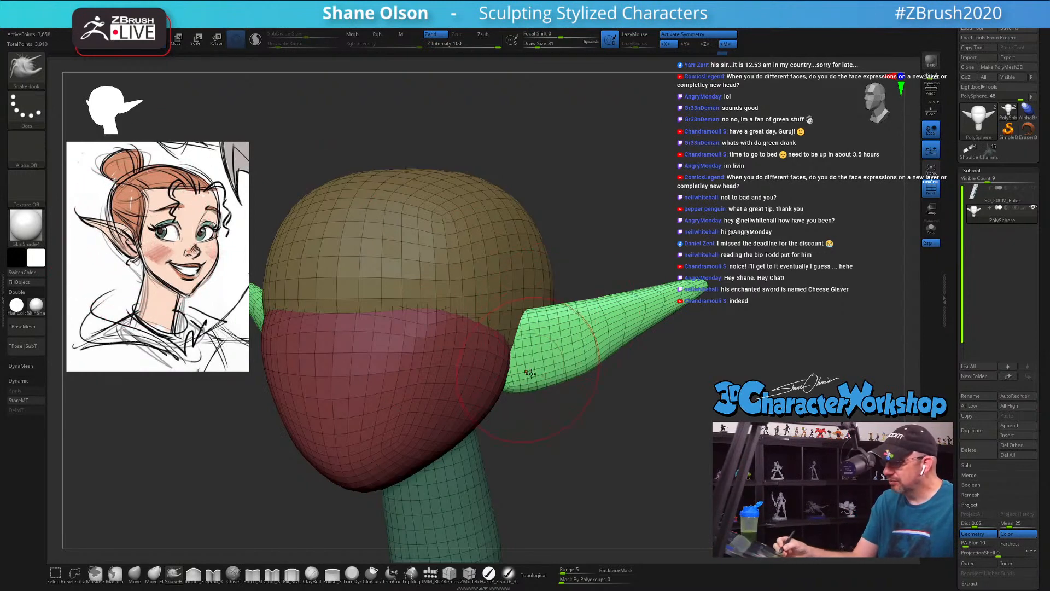
pyautogui.hotkey('ctrl', 'shift')
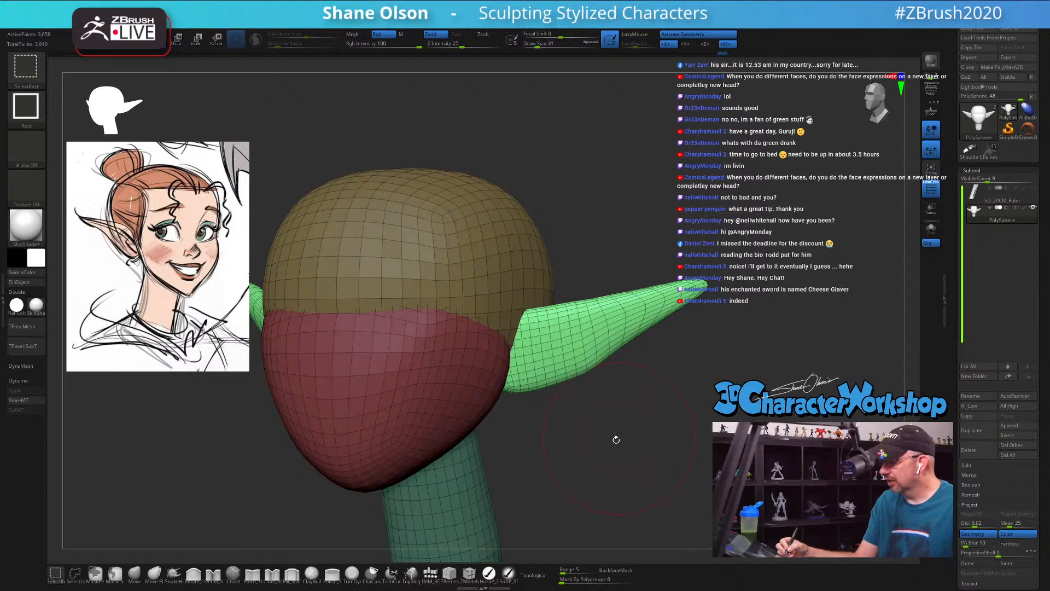
pyautogui.keyDown('ctrl'); pyautogui.keyDown('shift'); pyautogui.click(552, 350); pyautogui.keyUp('shift'); pyautogui.keyUp('ctrl')
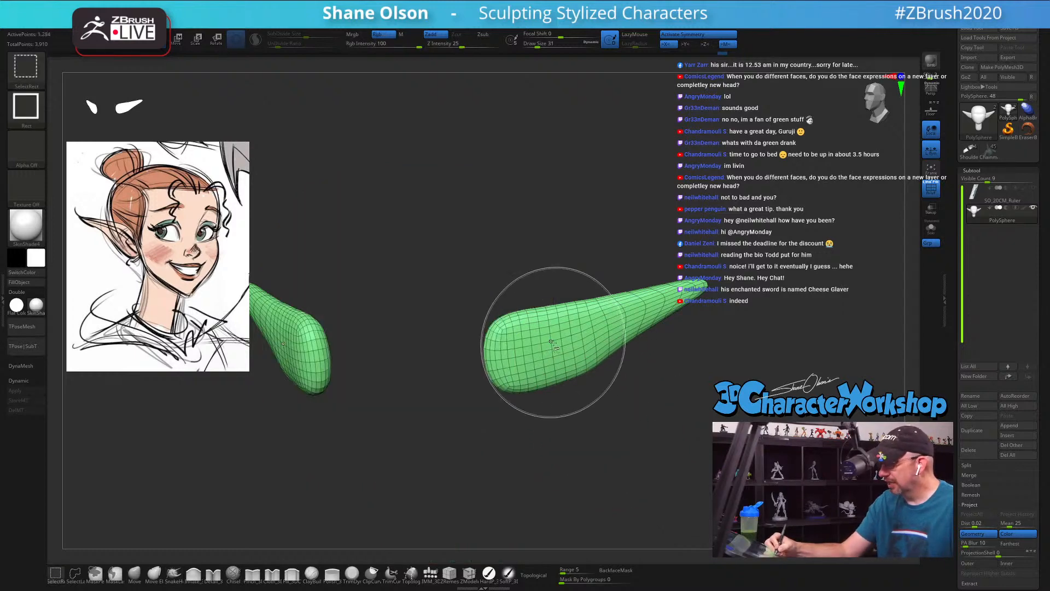
pyautogui.moveTo(494, 338); pyautogui.dragTo(510, 328)
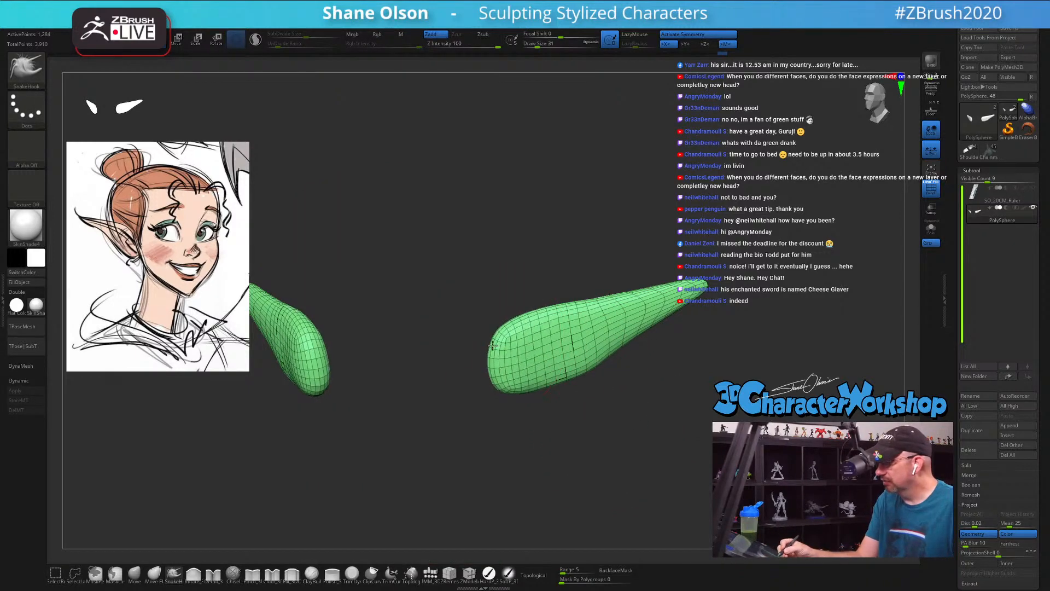
# Step: Slant and hollow the ears' inner ends with SnakeHook at draw size 22, and bring back the whole head
pyautogui.moveTo(416, 350); pyautogui.dragTo(429, 350)
pyautogui.press('s')
pyautogui.moveTo(535, 336)
pyautogui.mouseDown()
pyautogui.moveTo(528, 321)
pyautogui.moveTo(499, 361)
pyautogui.moveTo(541, 309)
pyautogui.mouseUp()
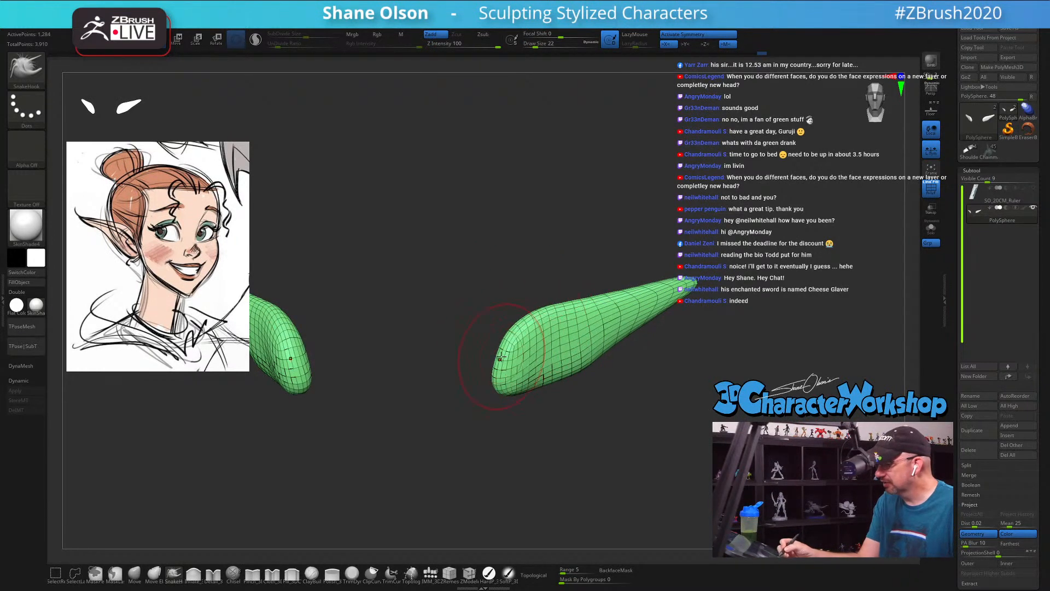
pyautogui.moveTo(517, 369)
pyautogui.keyDown('shift'); pyautogui.mouseDown()
pyautogui.moveTo(528, 335)
pyautogui.moveTo(547, 346)
pyautogui.mouseUp(); pyautogui.keyUp('shift')
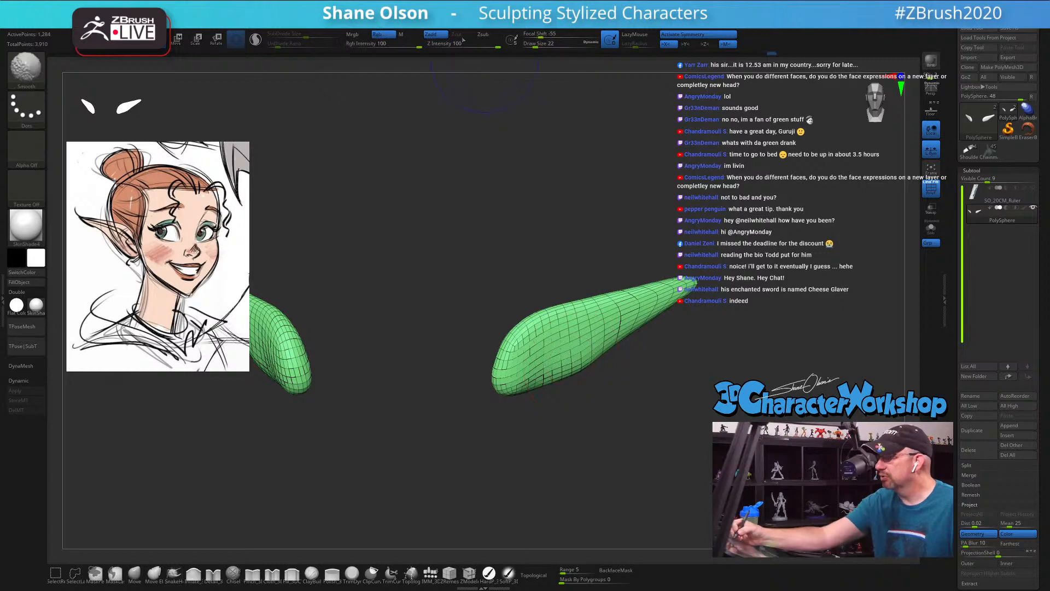
pyautogui.hotkey('ctrl', 'shift')
pyautogui.keyDown('ctrl'); pyautogui.keyDown('shift'); pyautogui.click(678, 423); pyautogui.keyUp('shift'); pyautogui.keyUp('ctrl')
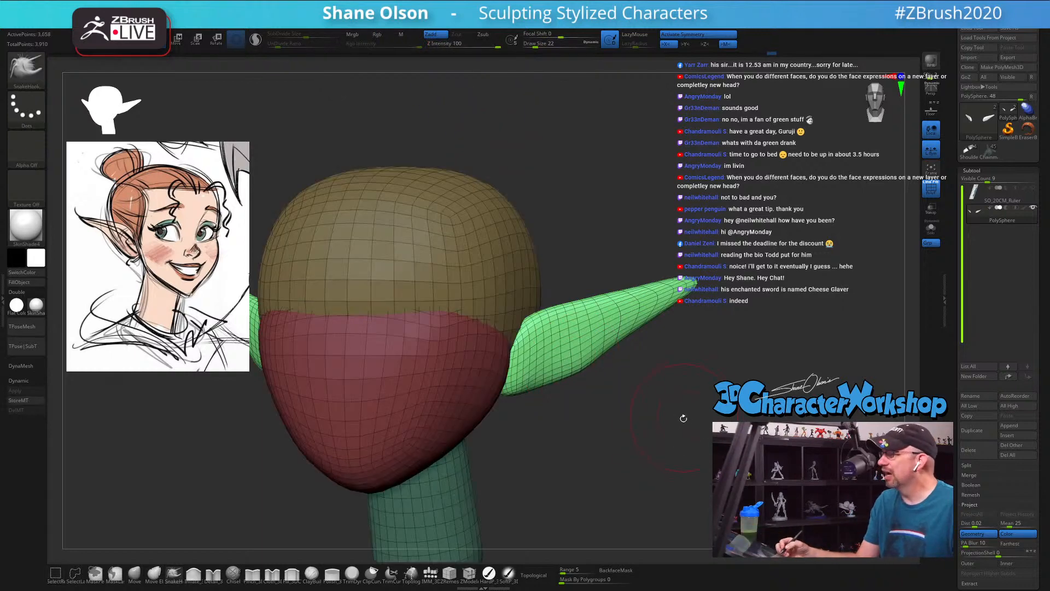
# Step: Reshape the ears with SnakeHook into a fuller lower lobe that narrows toward the tip
pyautogui.moveTo(682, 421)
pyautogui.mouseDown()
pyautogui.moveTo(651, 416)
pyautogui.moveTo(676, 389)
pyautogui.moveTo(647, 408)
pyautogui.moveTo(659, 366)
pyautogui.moveTo(627, 382)
pyautogui.mouseUp()
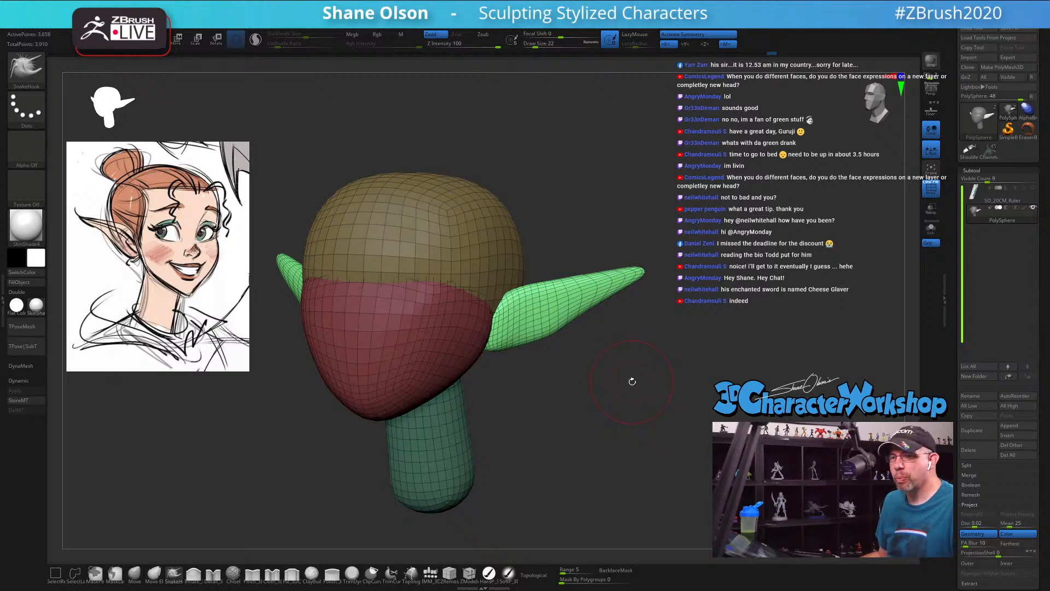
pyautogui.moveTo(631, 379)
pyautogui.mouseDown()
pyautogui.moveTo(600, 376)
pyautogui.moveTo(602, 359)
pyautogui.moveTo(582, 346)
pyautogui.moveTo(534, 342)
pyautogui.mouseUp()
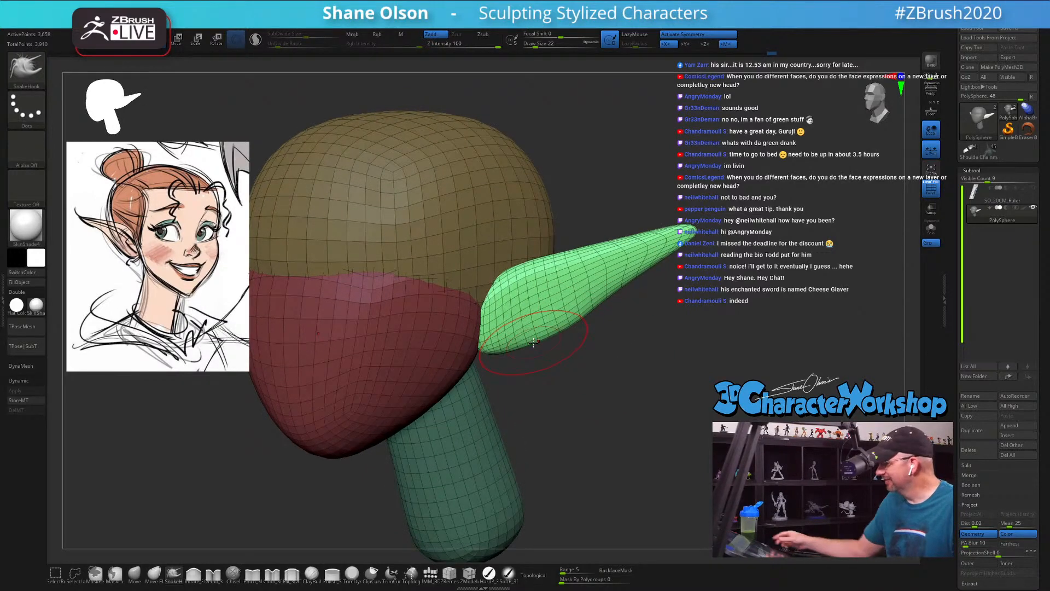
pyautogui.moveTo(581, 347)
pyautogui.mouseDown()
pyautogui.moveTo(575, 375)
pyautogui.moveTo(499, 369)
pyautogui.moveTo(563, 314)
pyautogui.moveTo(557, 307)
pyautogui.mouseUp()
pyautogui.moveTo(539, 375)
pyautogui.mouseDown()
pyautogui.moveTo(585, 331)
pyautogui.moveTo(617, 340)
pyautogui.mouseUp()
pyautogui.moveTo(553, 378)
pyautogui.mouseDown()
pyautogui.moveTo(584, 378)
pyautogui.moveTo(434, 377)
pyautogui.moveTo(466, 382)
pyautogui.mouseUp()
# Step: Pull the ear tips up and outward into finer points with SnakeHook, reducing the draw size to 16 and 7
pyautogui.press('[')
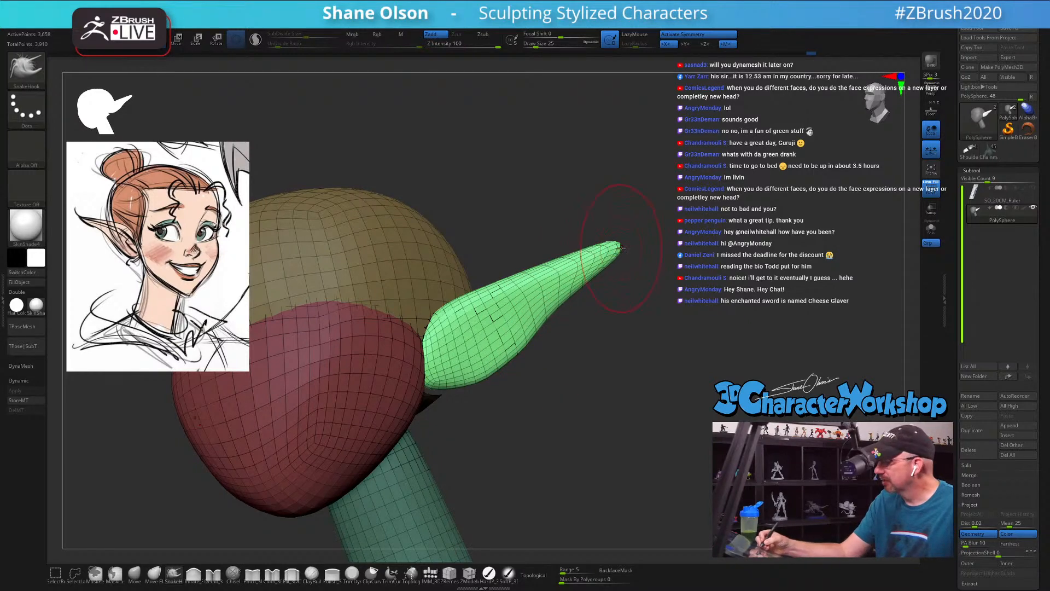
pyautogui.press('[')
pyautogui.press('[')
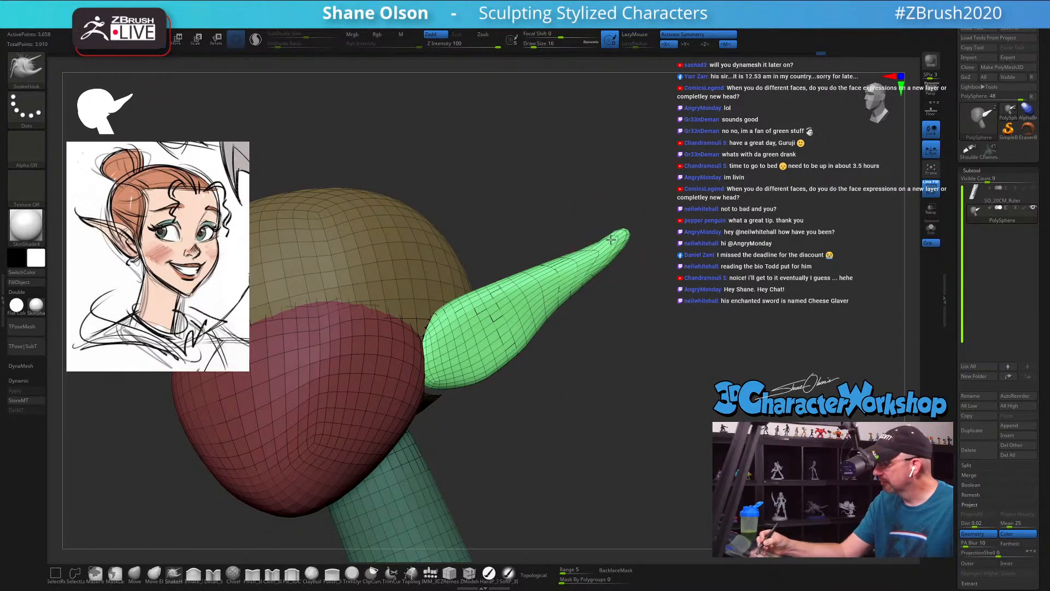
pyautogui.press('[')
pyautogui.press('[')
pyautogui.moveTo(633, 229); pyautogui.dragTo(635, 222)
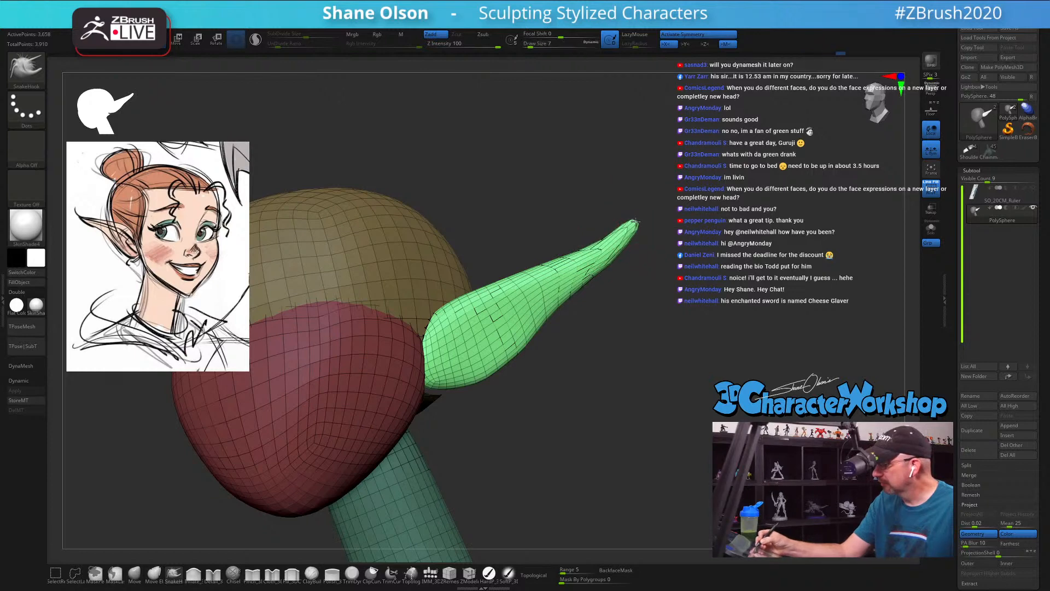
# Step: Smooth the pulled ear tips and their transition into the ear, raising the draw size to 17
pyautogui.press('shift')
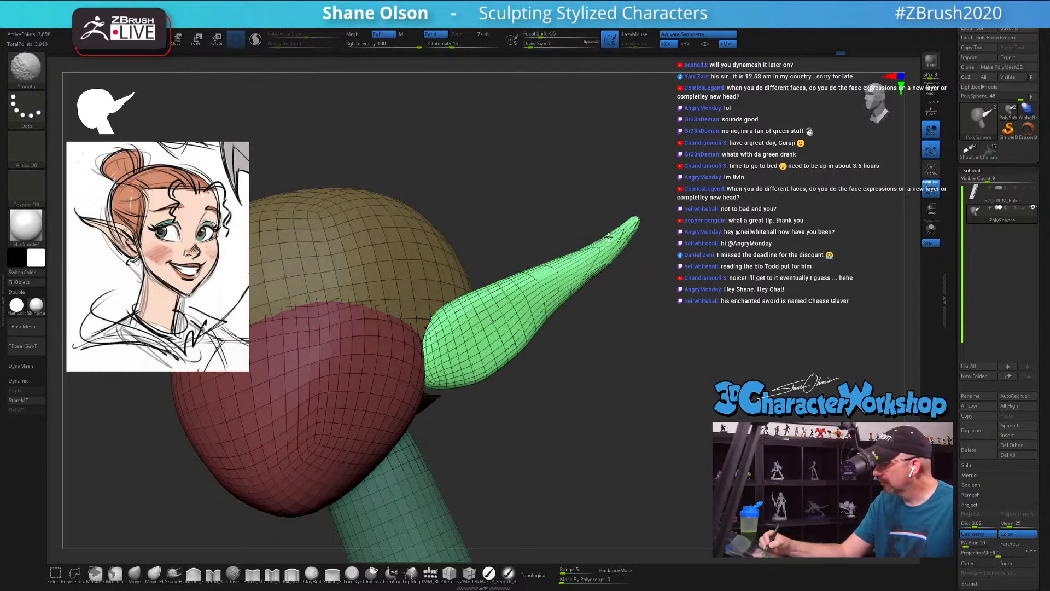
pyautogui.press(']')
pyautogui.press(']')
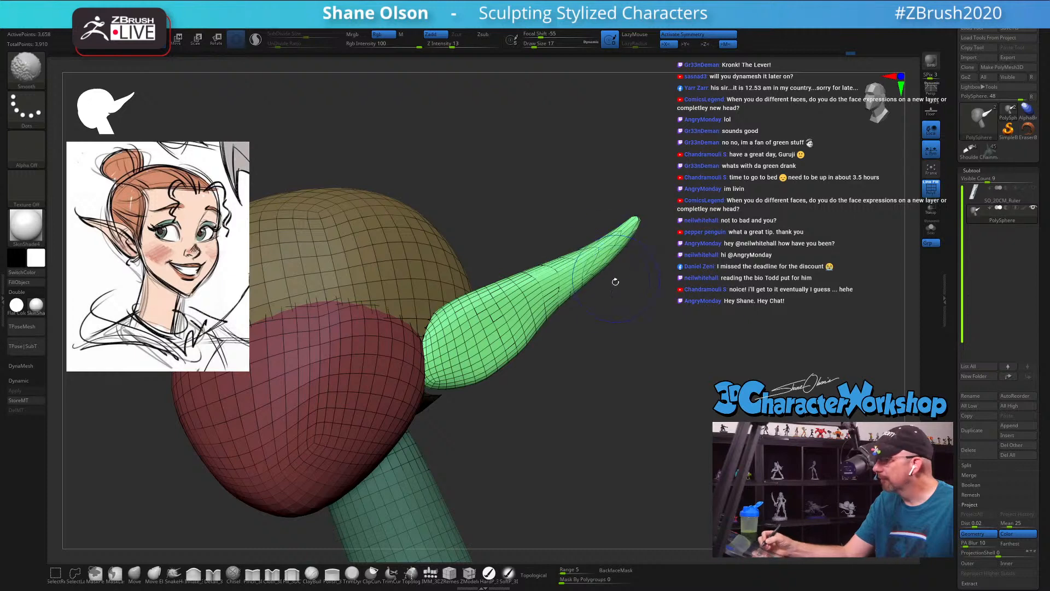
pyautogui.moveTo(615, 282)
pyautogui.mouseDown()
pyautogui.moveTo(602, 292)
pyautogui.moveTo(574, 279)
pyautogui.moveTo(602, 260)
pyautogui.mouseUp()
pyautogui.moveTo(593, 313)
pyautogui.mouseDown()
pyautogui.moveTo(634, 325)
pyautogui.moveTo(597, 318)
pyautogui.mouseUp()
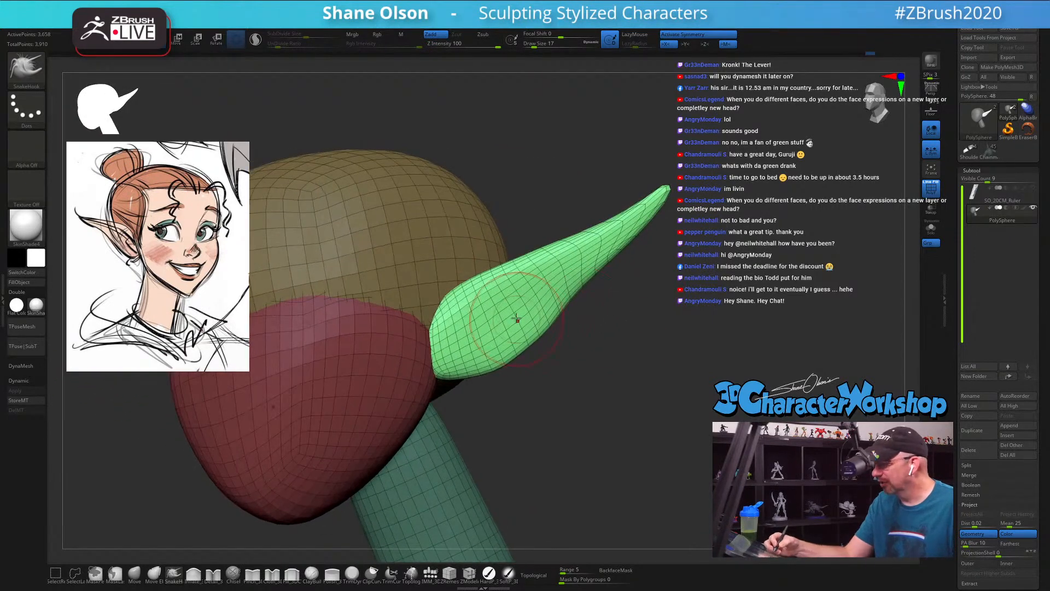
# Step: Push the front of each ear inward into a shallow hollow and slim the outer part with SnakeHook at draw size 17
pyautogui.moveTo(485, 345)
pyautogui.keyDown('shift'); pyautogui.mouseDown()
pyautogui.moveTo(568, 275)
pyautogui.moveTo(526, 325)
pyautogui.moveTo(479, 339)
pyautogui.moveTo(514, 323)
pyautogui.moveTo(563, 366)
pyautogui.moveTo(495, 328)
pyautogui.moveTo(510, 310)
pyautogui.mouseUp(); pyautogui.keyUp('shift')
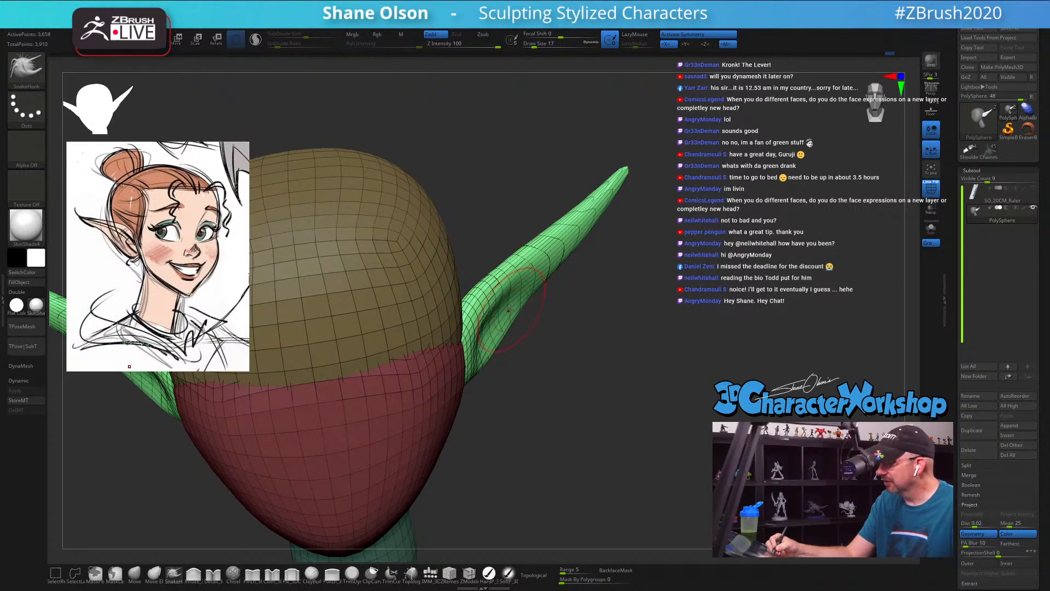
pyautogui.moveTo(583, 285); pyautogui.dragTo(585, 317)
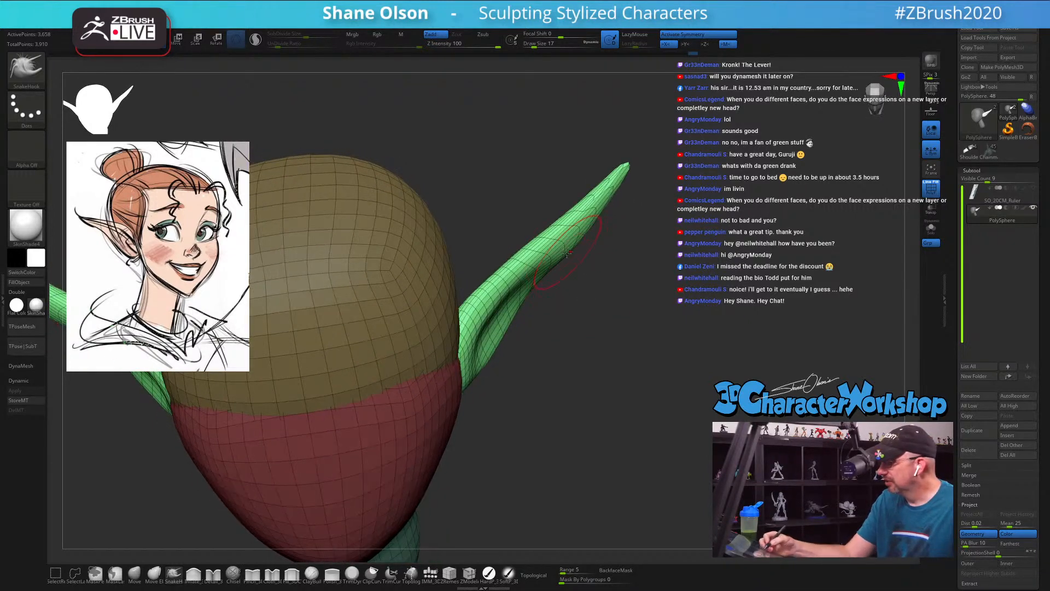
pyautogui.moveTo(570, 264)
pyautogui.mouseDown()
pyautogui.moveTo(564, 241)
pyautogui.moveTo(595, 224)
pyautogui.mouseUp()
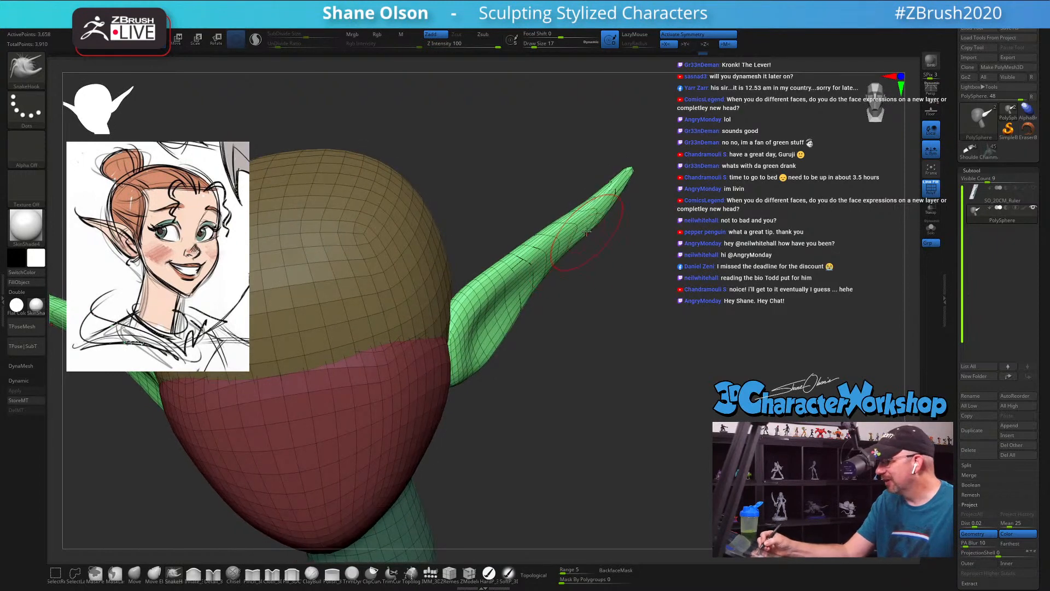
pyautogui.moveTo(597, 290); pyautogui.dragTo(553, 285)
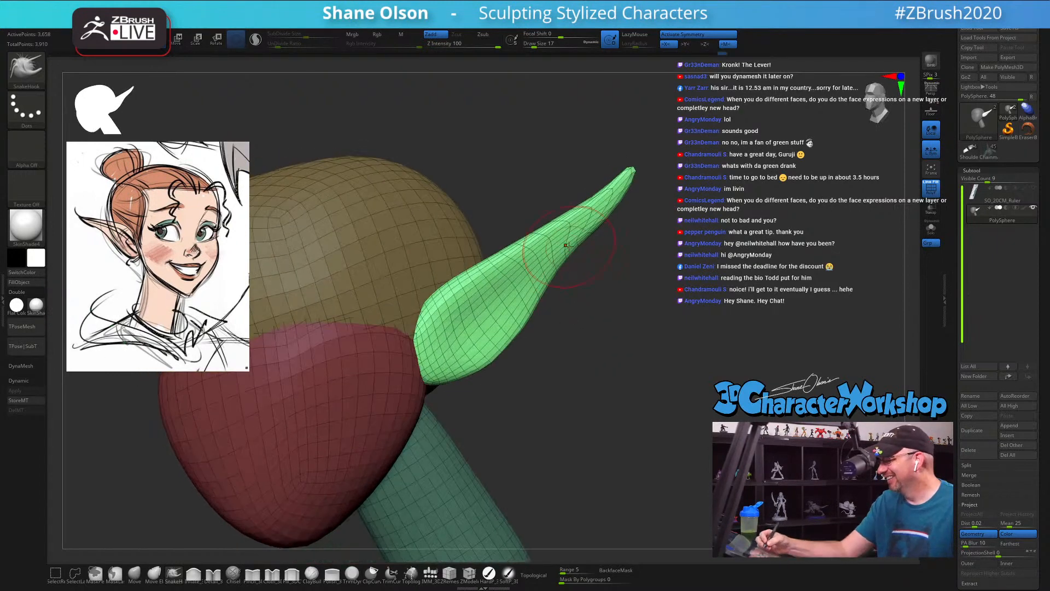
pyautogui.moveTo(615, 279)
pyautogui.mouseDown()
pyautogui.moveTo(560, 276)
pyautogui.moveTo(567, 262)
pyautogui.moveTo(544, 317)
pyautogui.mouseUp()
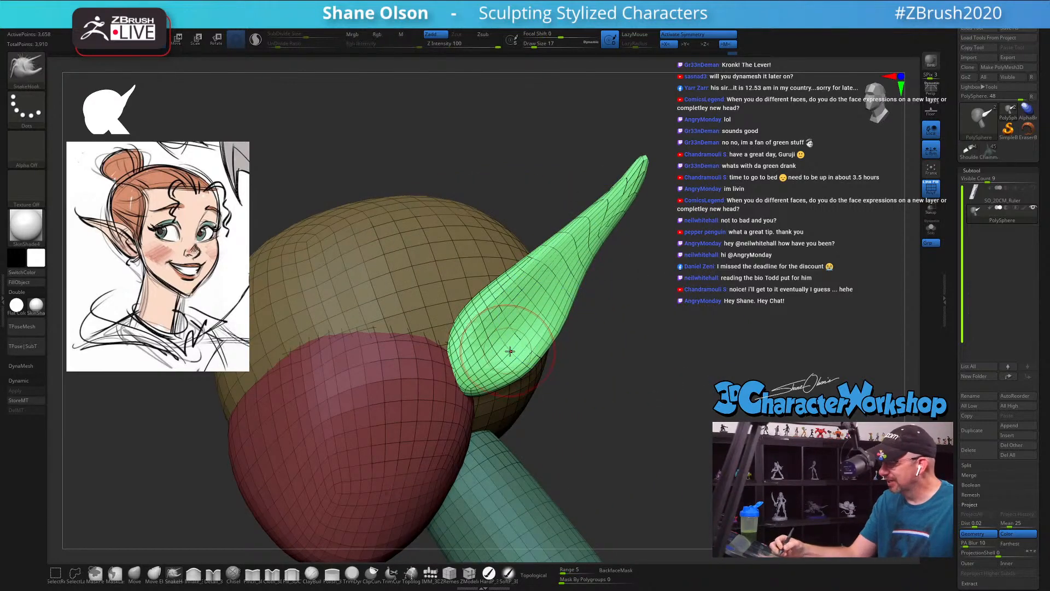
pyautogui.moveTo(510, 352)
pyautogui.mouseDown(button='right')
pyautogui.moveTo(520, 353)
pyautogui.moveTo(506, 359)
pyautogui.moveTo(512, 346)
pyautogui.moveTo(579, 404)
pyautogui.moveTo(570, 375)
pyautogui.mouseUp(button='right')
# Step: Deepen and smooth the hollow under the ears' upper rim with SnakeHook at draw size 13, and clear the mask
pyautogui.press('[')
pyautogui.moveTo(539, 313); pyautogui.dragTo(499, 320, button='right')
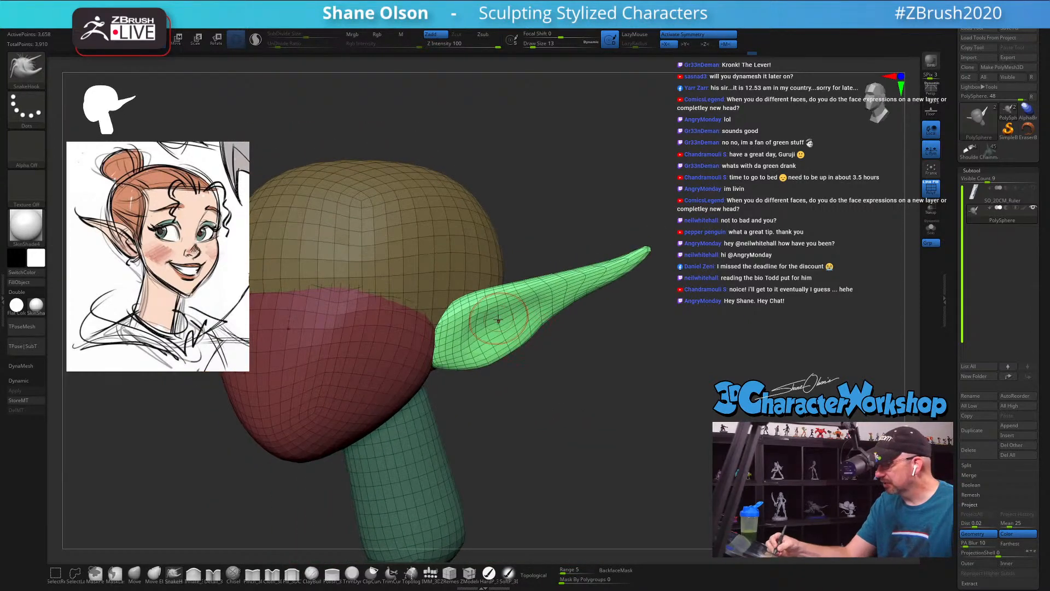
pyautogui.moveTo(527, 314); pyautogui.dragTo(519, 307)
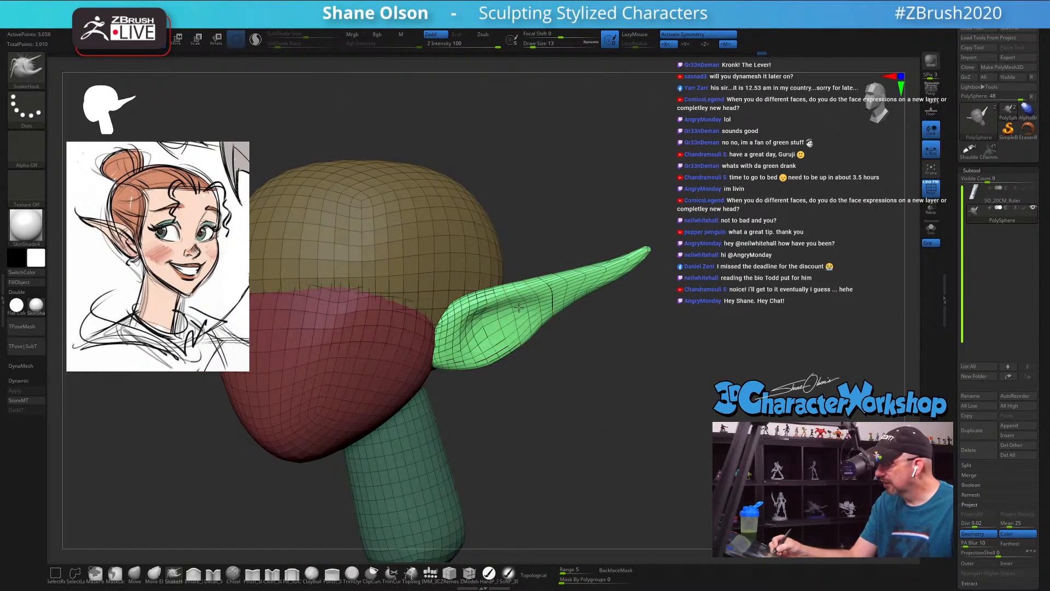
pyautogui.press('shift')
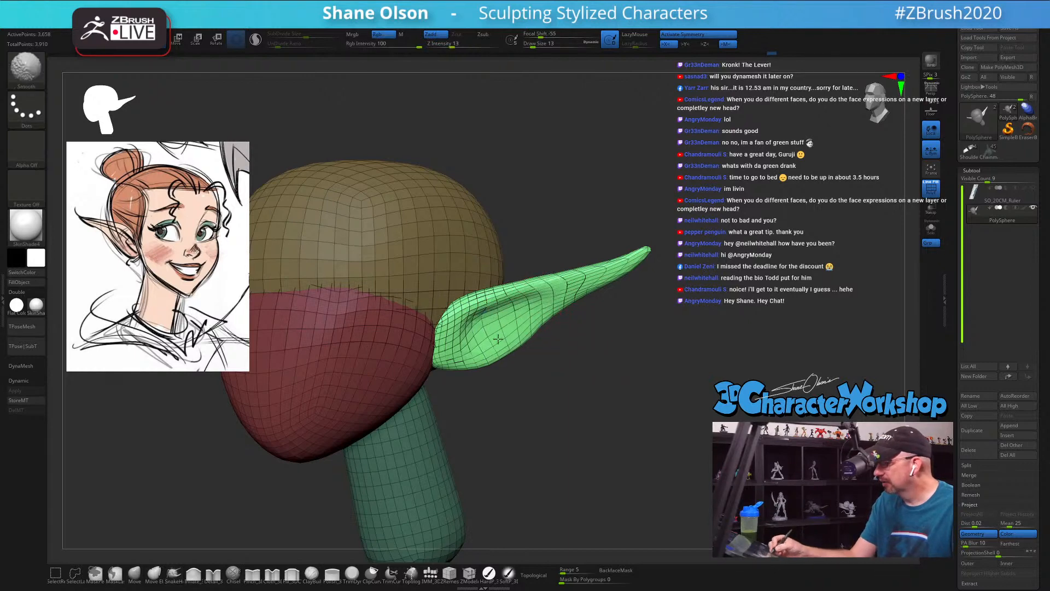
pyautogui.moveTo(565, 316)
pyautogui.mouseDown(button='right')
pyautogui.moveTo(478, 323)
pyautogui.moveTo(539, 327)
pyautogui.moveTo(606, 409)
pyautogui.mouseUp(button='right')
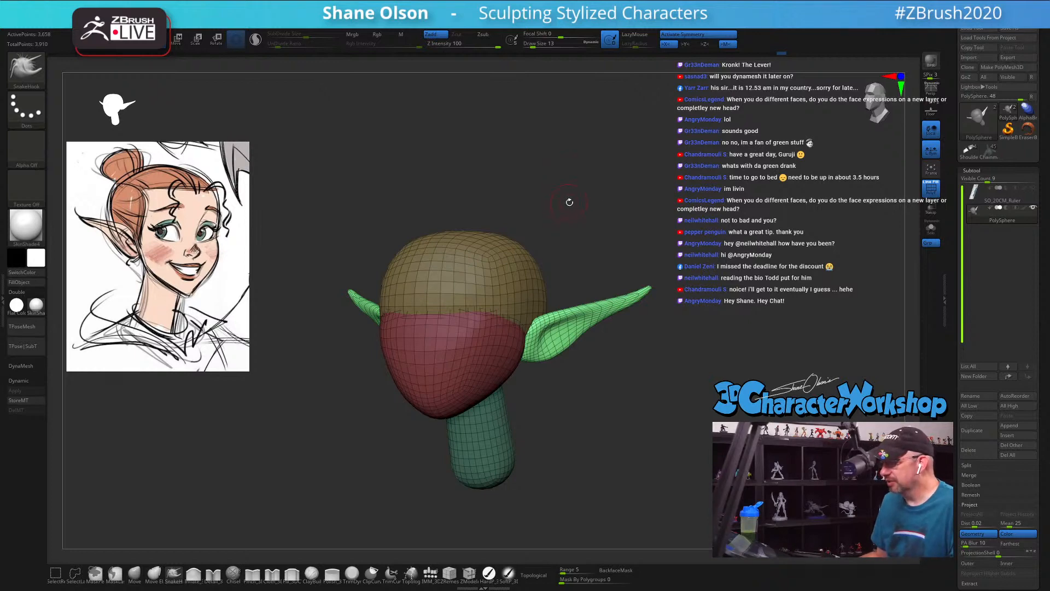
pyautogui.moveTo(605, 222)
pyautogui.mouseDown(button='right')
pyautogui.moveTo(307, 246)
pyautogui.moveTo(355, 253)
pyautogui.moveTo(300, 321)
pyautogui.mouseUp(button='right')
# Step: Pull the front of the face mass forward with the Move brush at draw size 51
pyautogui.click(135, 575)
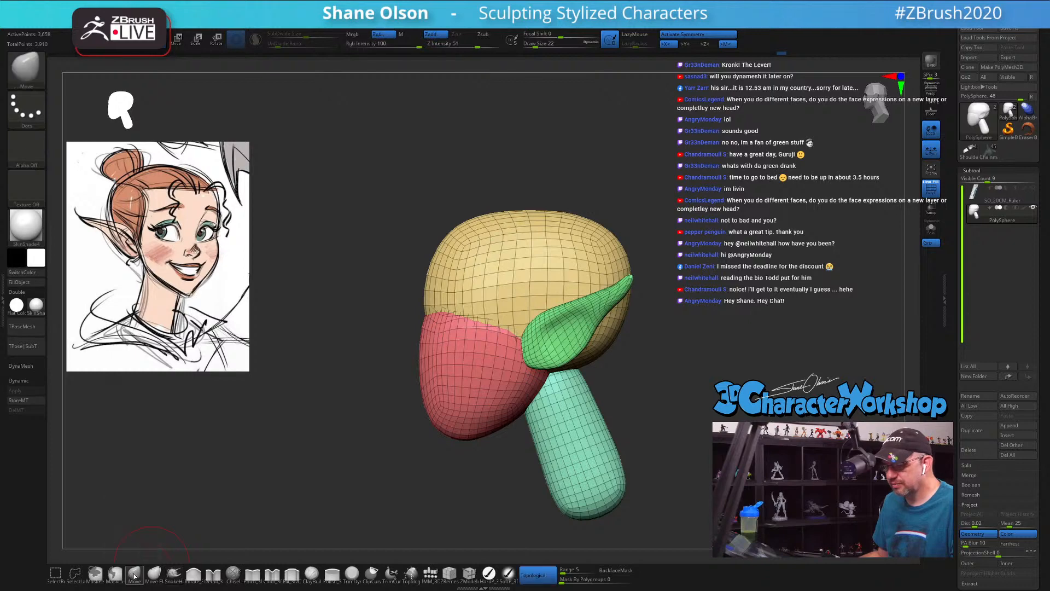
pyautogui.press('s')
pyautogui.moveTo(301, 435); pyautogui.dragTo(340, 418)
pyautogui.press('s')
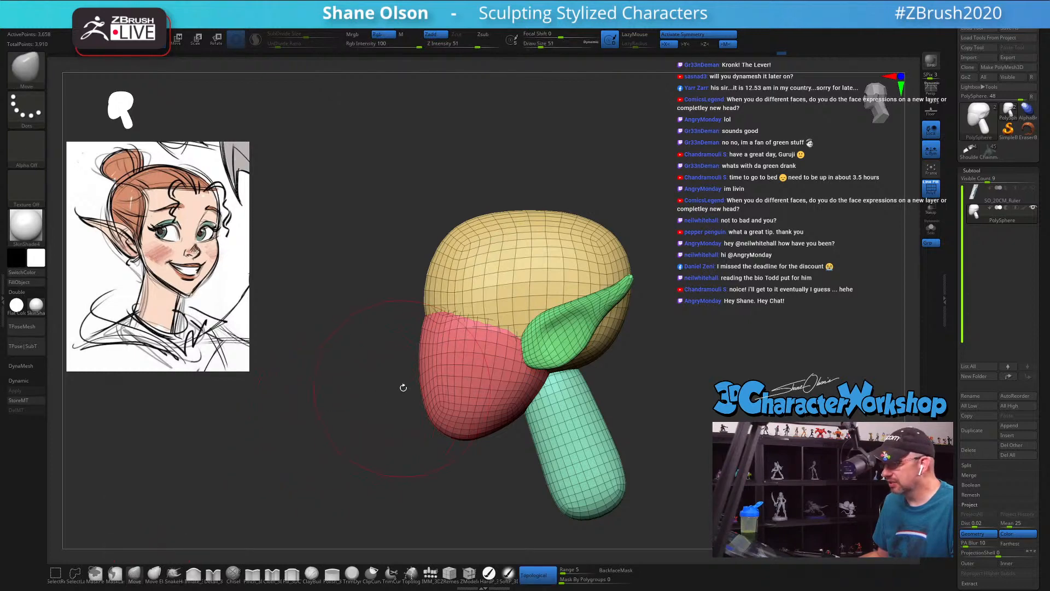
pyautogui.moveTo(422, 384); pyautogui.dragTo(382, 375)
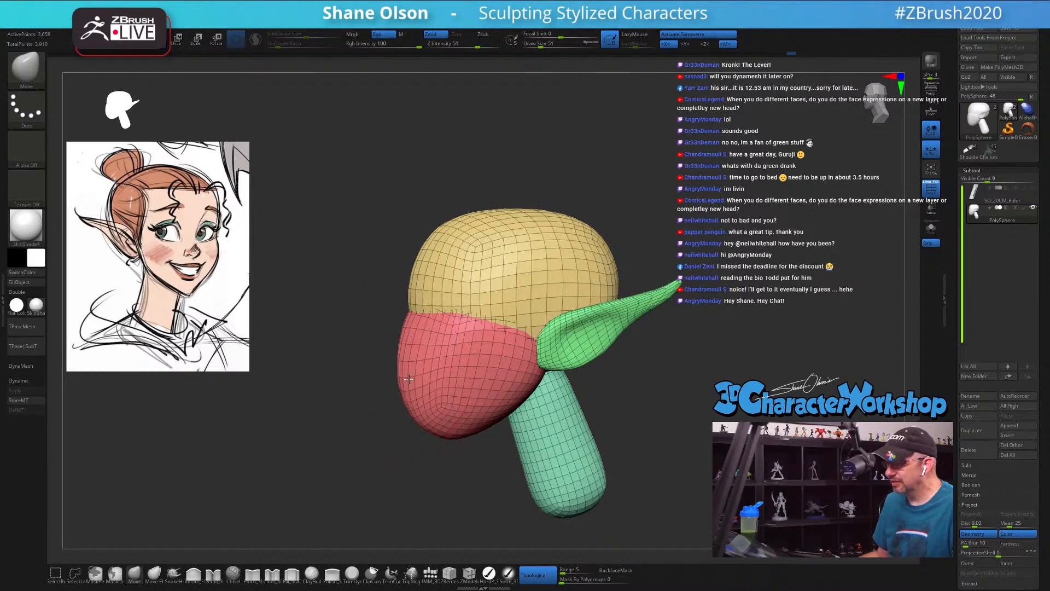
pyautogui.moveTo(369, 429)
pyautogui.mouseDown()
pyautogui.moveTo(418, 419)
pyautogui.moveTo(467, 431)
pyautogui.mouseUp()
# Step: Shape the chin and underside of the jaw from the side with the Move brush at draw sizes 49 and 37
pyautogui.press('s')
pyautogui.click(468, 438)
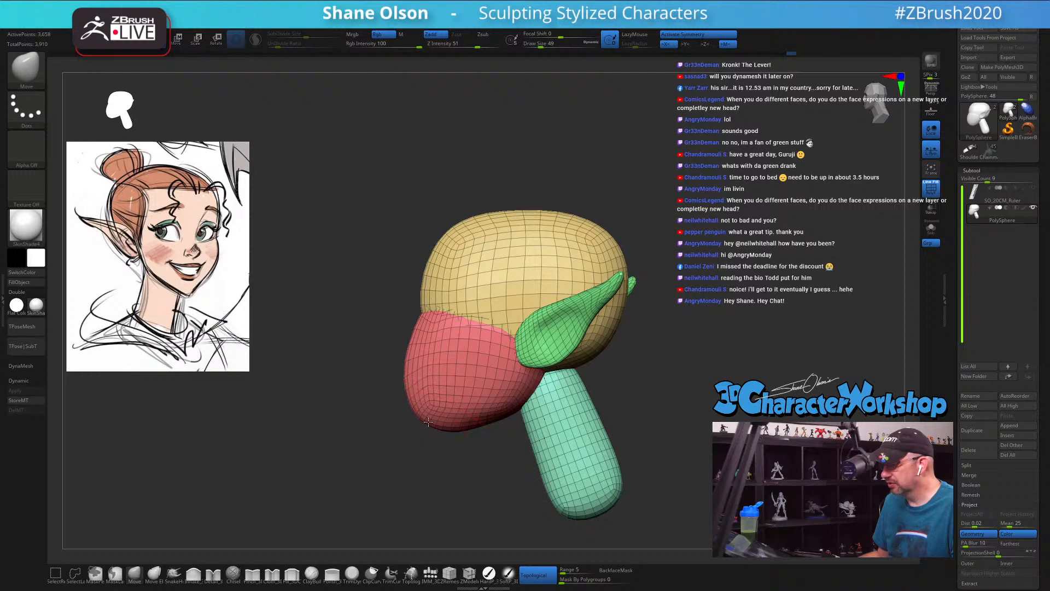
pyautogui.press('s')
pyautogui.click(427, 424)
pyautogui.moveTo(432, 425)
pyautogui.mouseDown()
pyautogui.moveTo(539, 457)
pyautogui.moveTo(440, 455)
pyautogui.moveTo(450, 433)
pyautogui.mouseUp()
pyautogui.press('s')
pyautogui.click(458, 443)
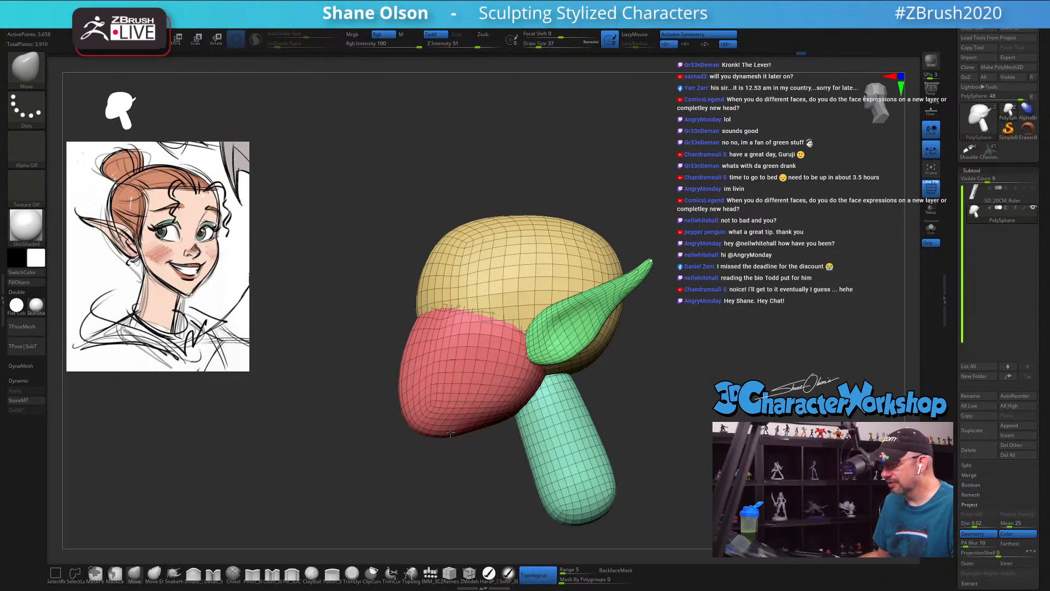
pyautogui.moveTo(569, 438); pyautogui.dragTo(431, 437)
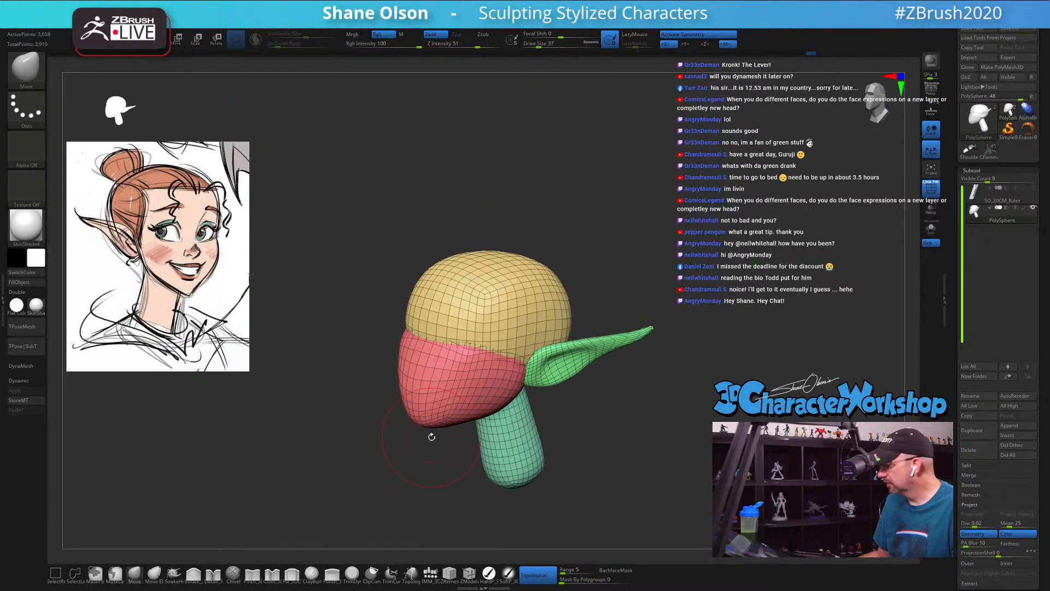
# Step: Turn off topological brushing and reshape the upper edge of the face mass with the Move brush at draw size 27
pyautogui.click(535, 573)
pyautogui.keyDown('alt'); pyautogui.moveTo(580, 460); pyautogui.dragTo(586, 501); pyautogui.keyUp('alt')
pyautogui.moveTo(585, 500); pyautogui.dragTo(561, 495)
pyautogui.press('s')
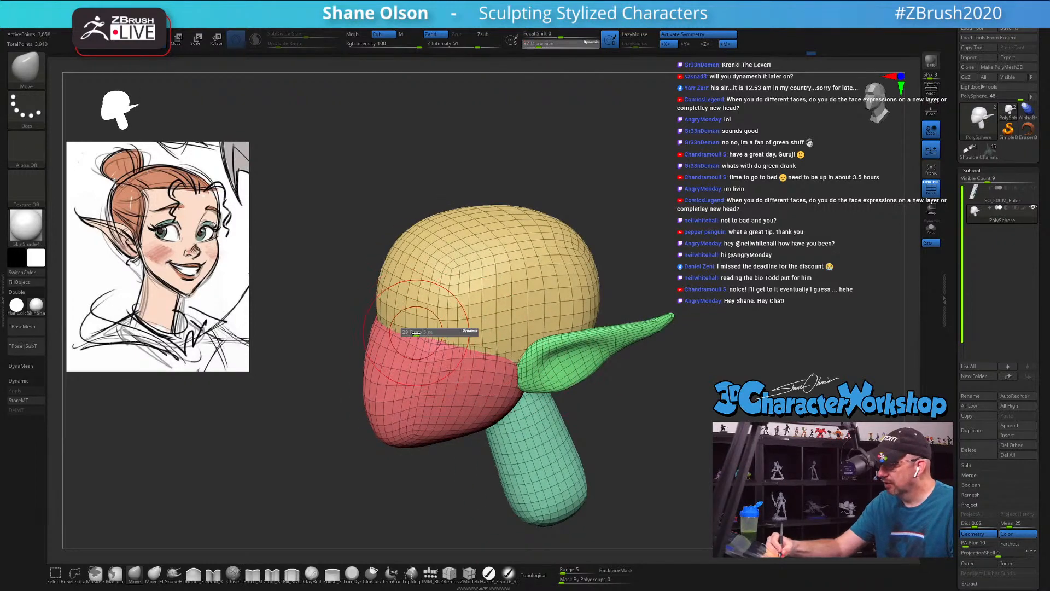
pyautogui.click(412, 332)
pyautogui.moveTo(356, 327); pyautogui.dragTo(328, 324)
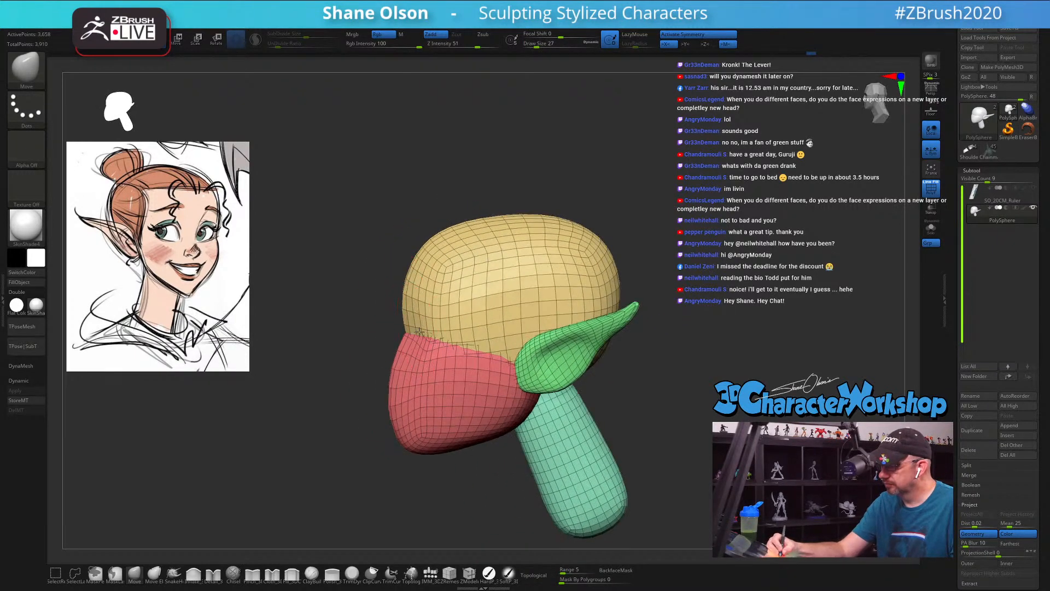
pyautogui.moveTo(404, 326); pyautogui.dragTo(462, 312)
pyautogui.moveTo(462, 313)
pyautogui.mouseDown(button='right')
pyautogui.moveTo(435, 374)
pyautogui.moveTo(476, 328)
pyautogui.moveTo(552, 284)
pyautogui.moveTo(454, 276)
pyautogui.moveTo(437, 312)
pyautogui.mouseUp(button='right')
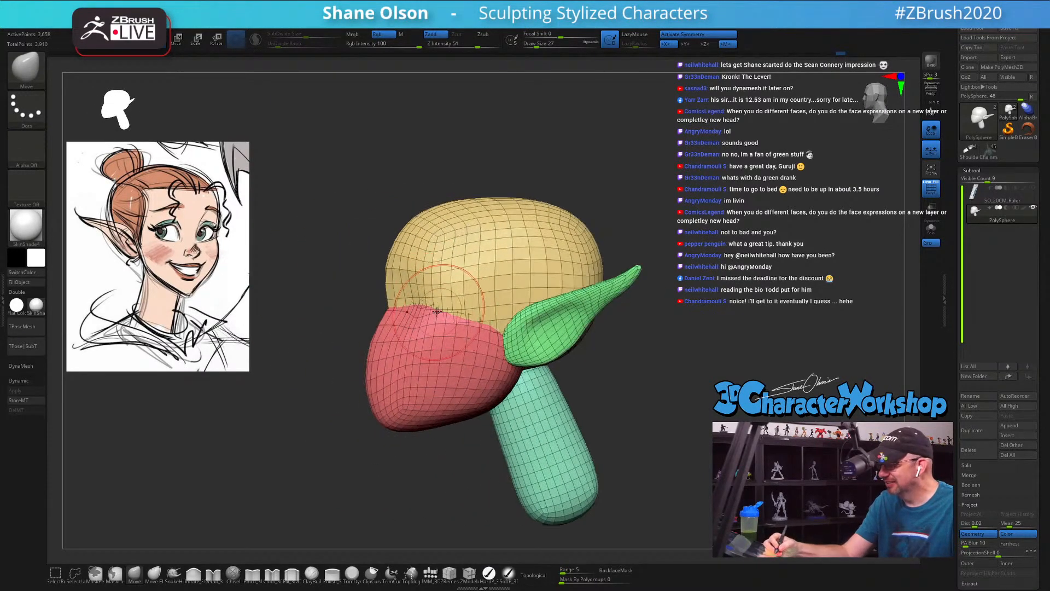
pyautogui.moveTo(379, 347); pyautogui.dragTo(530, 434, button='right')
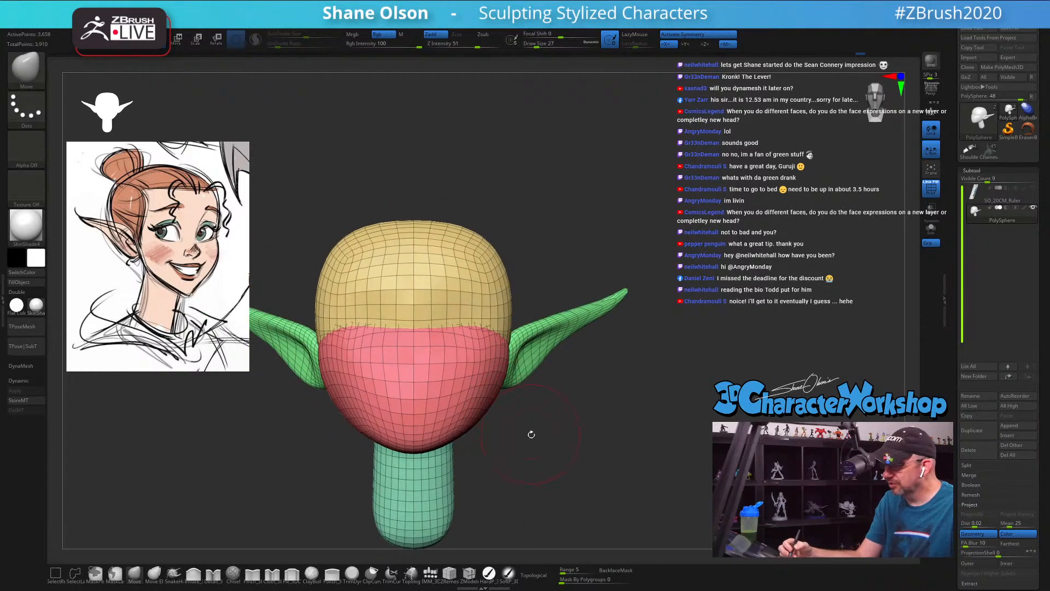
pyautogui.moveTo(427, 333); pyautogui.dragTo(558, 387, button='right')
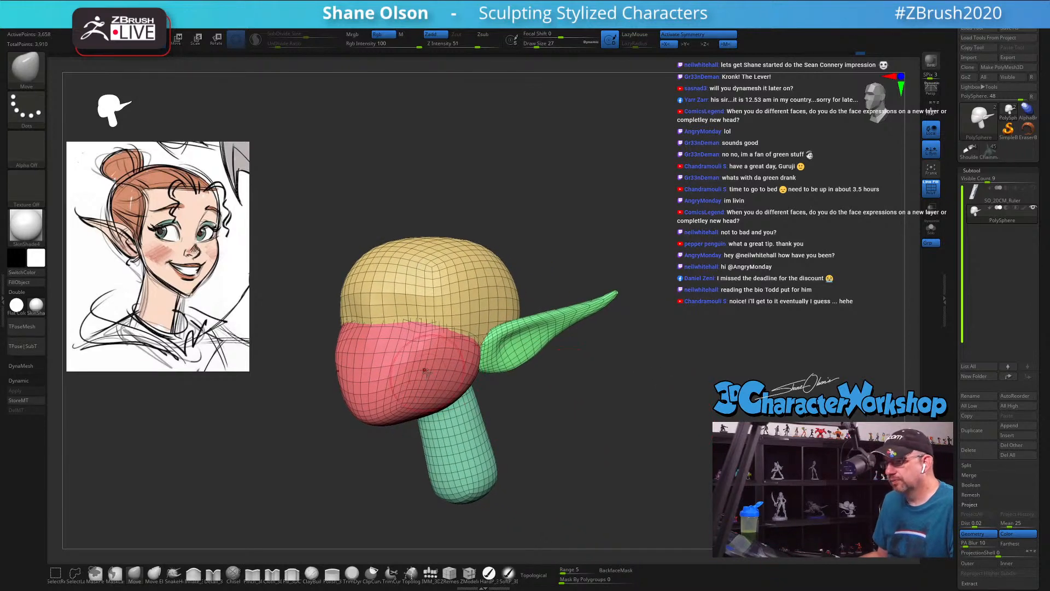
# Step: Insert a symmetrical pair of QuadSphere-2 eyeballs over the front of the face, centred near the line between skull and face masses
pyautogui.moveTo(622, 392)
pyautogui.mouseDown(button='right')
pyautogui.moveTo(635, 393)
pyautogui.moveTo(638, 380)
pyautogui.mouseUp(button='right')
pyautogui.click(431, 574)
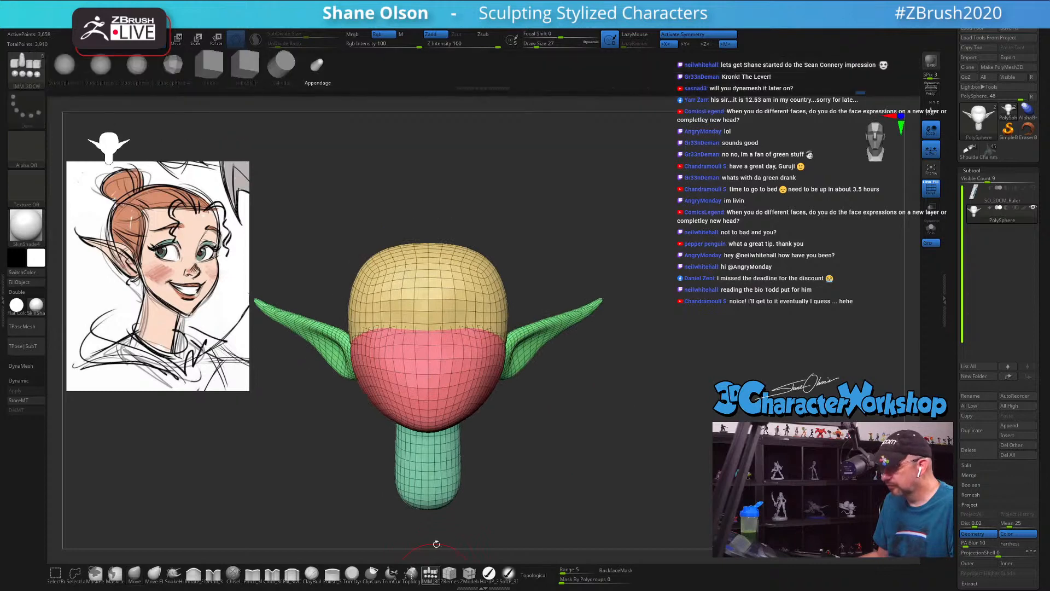
pyautogui.click(101, 64)
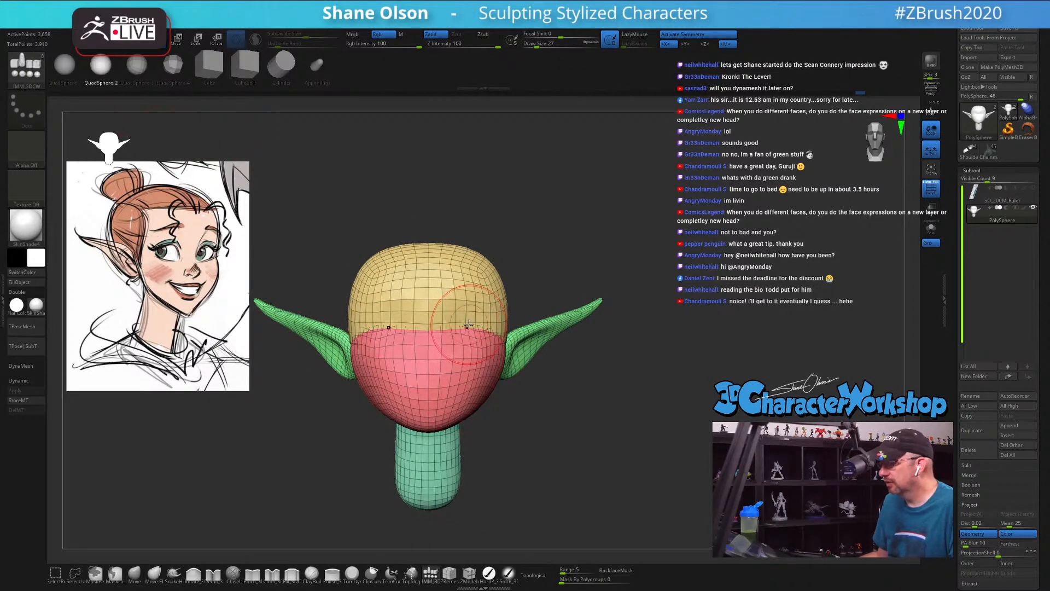
pyautogui.moveTo(468, 326); pyautogui.dragTo(473, 372)
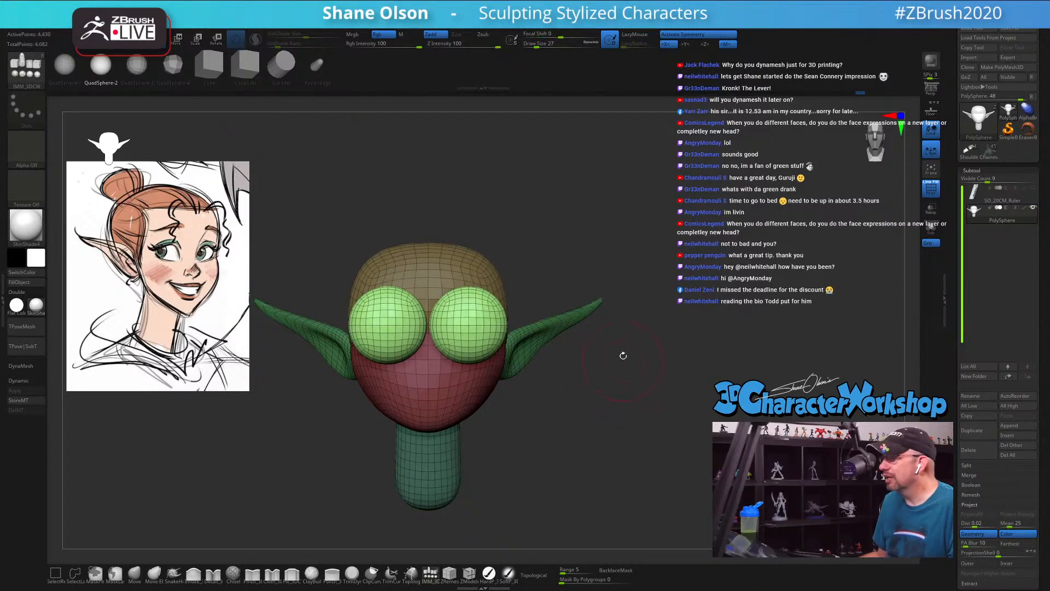
# Step: Split the unmasked eyeballs off into their own subtool and make that subtool active
pyautogui.keyDown('alt'); pyautogui.moveTo(628, 370); pyautogui.dragTo(626, 366); pyautogui.keyUp('alt')
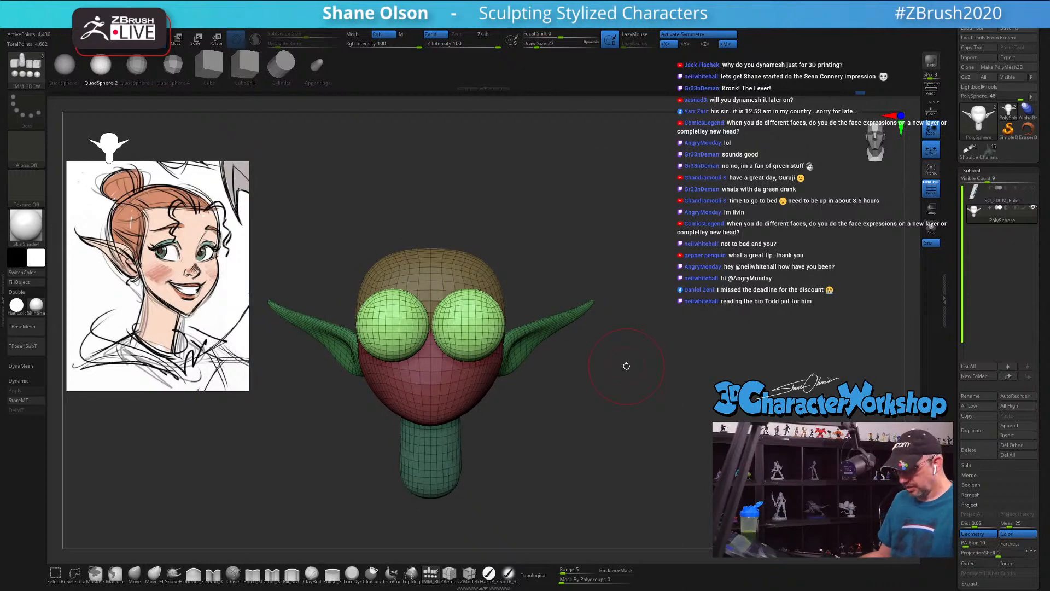
pyautogui.press('space')
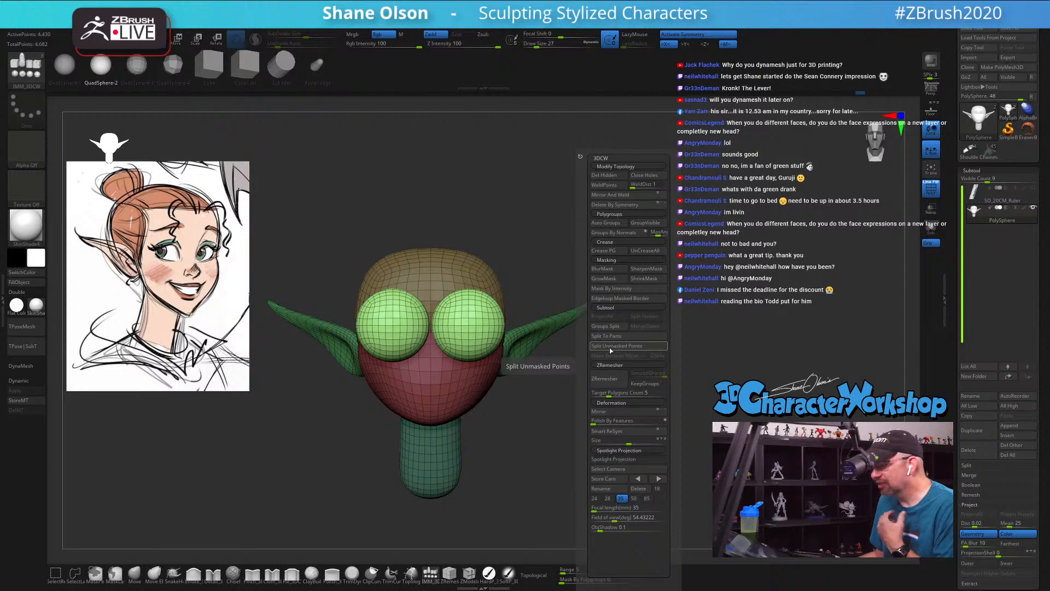
pyautogui.click(610, 349)
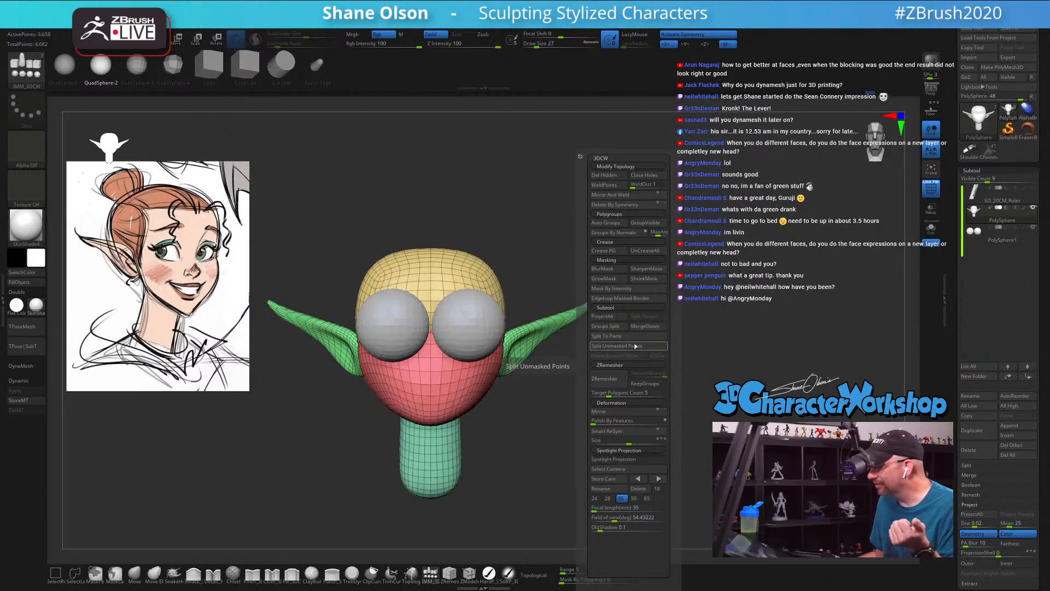
pyautogui.press('Down')
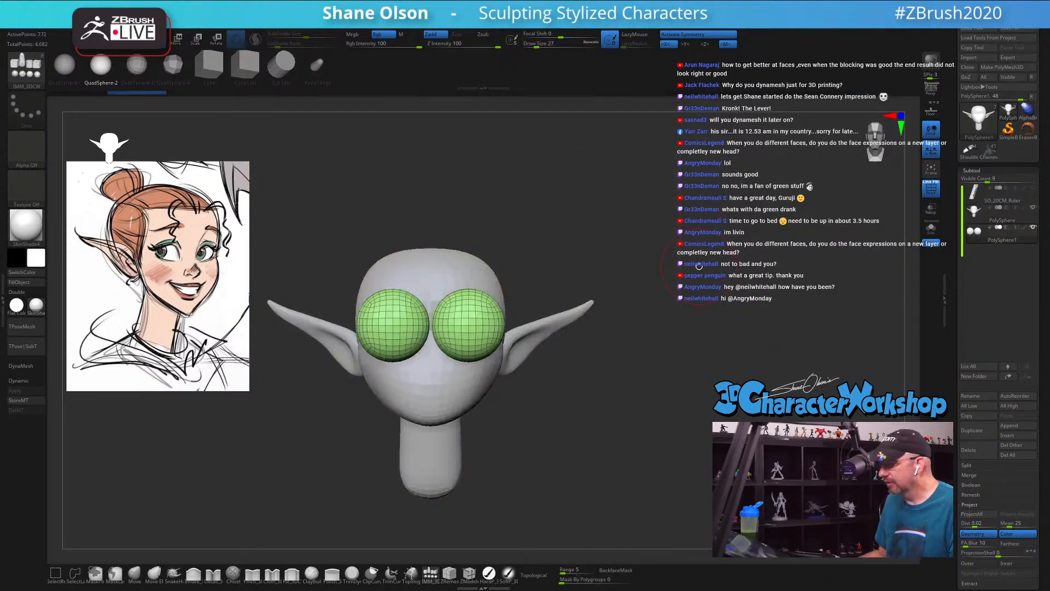
# Step: Move the eyeballs back into the head from the side, and lower them slightly from the front
pyautogui.moveTo(699, 266)
pyautogui.mouseDown()
pyautogui.moveTo(746, 342)
pyautogui.moveTo(687, 326)
pyautogui.mouseUp()
pyautogui.press('w')
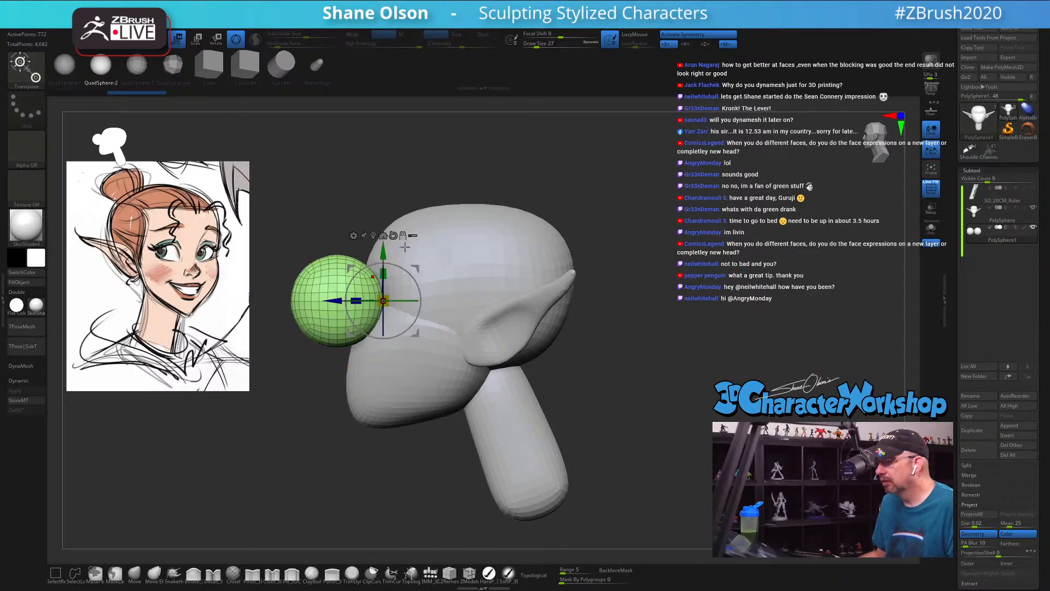
pyautogui.keyDown('alt'); pyautogui.moveTo(336, 301); pyautogui.dragTo(364, 303); pyautogui.keyUp('alt')
pyautogui.moveTo(635, 340); pyautogui.dragTo(653, 378)
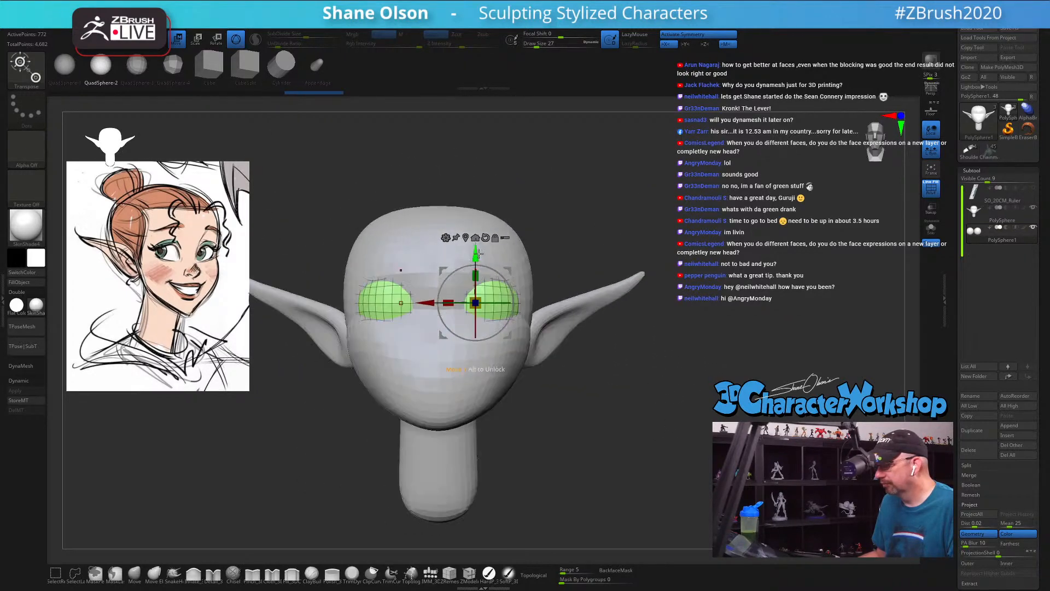
pyautogui.moveTo(476, 251); pyautogui.dragTo(476, 258)
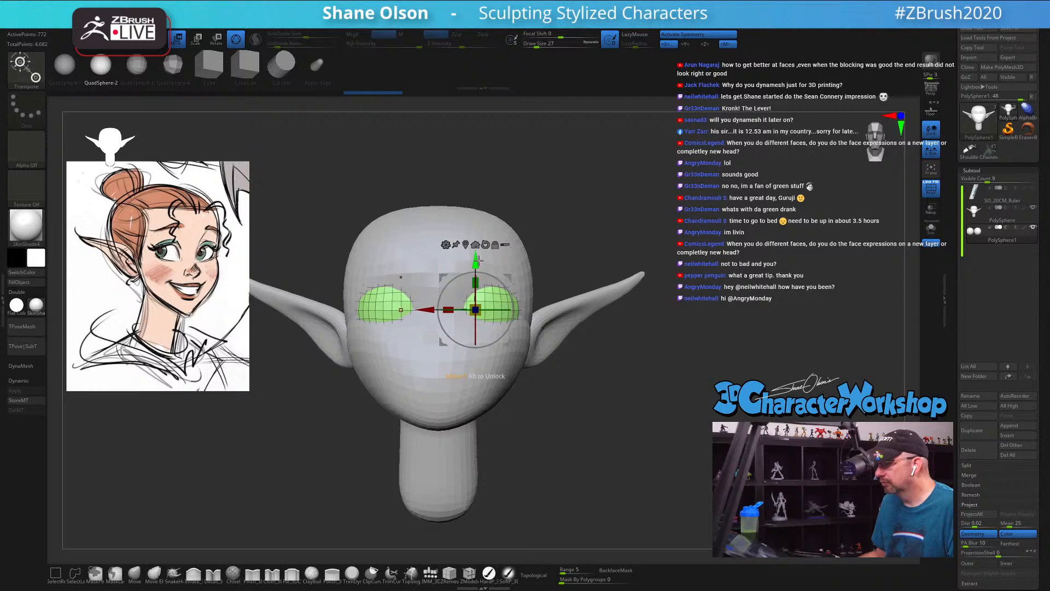
# Step: Fine-tune the eyeballs' height with the head shown transparent, and make the head the active subtool
pyautogui.click(932, 208)
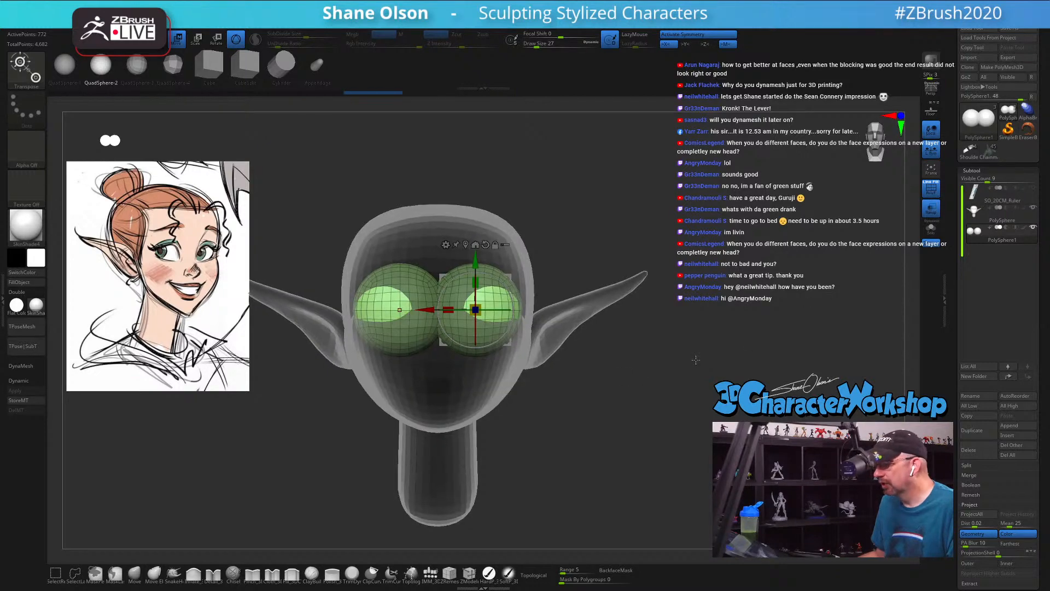
pyautogui.moveTo(478, 264); pyautogui.dragTo(482, 268)
pyautogui.moveTo(665, 378)
pyautogui.mouseDown()
pyautogui.moveTo(583, 356)
pyautogui.moveTo(669, 376)
pyautogui.mouseUp()
pyautogui.click(977, 217)
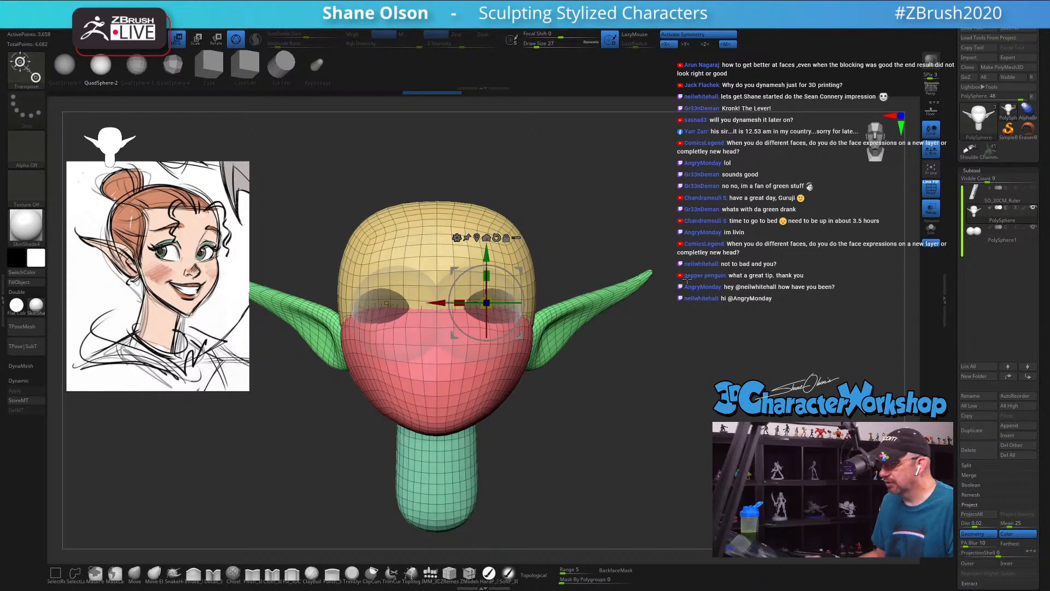
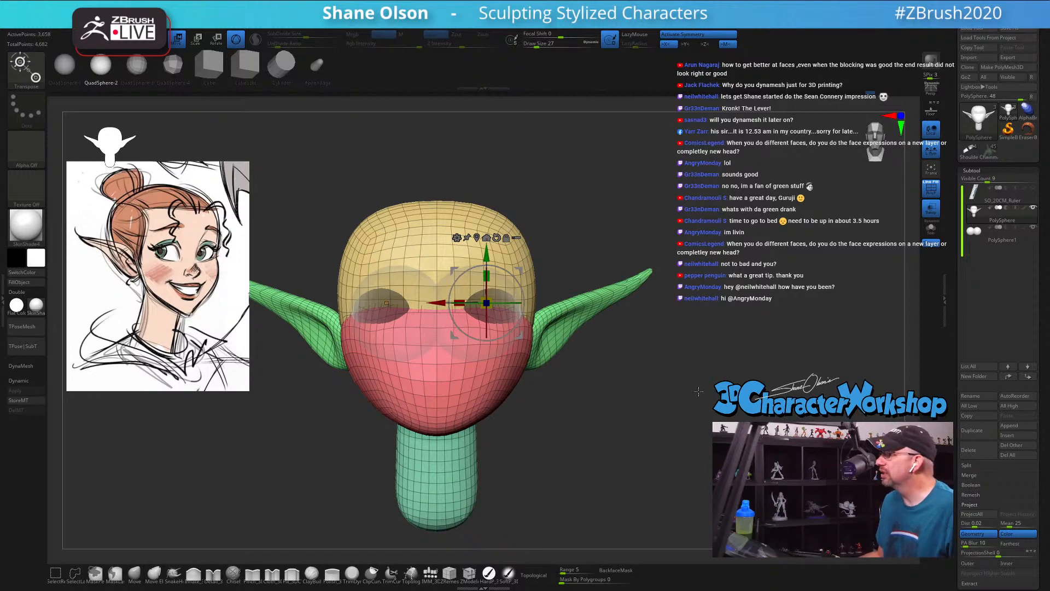
pyautogui.moveTo(699, 391)
pyautogui.mouseDown()
pyautogui.moveTo(649, 393)
pyautogui.moveTo(698, 392)
pyautogui.mouseUp()
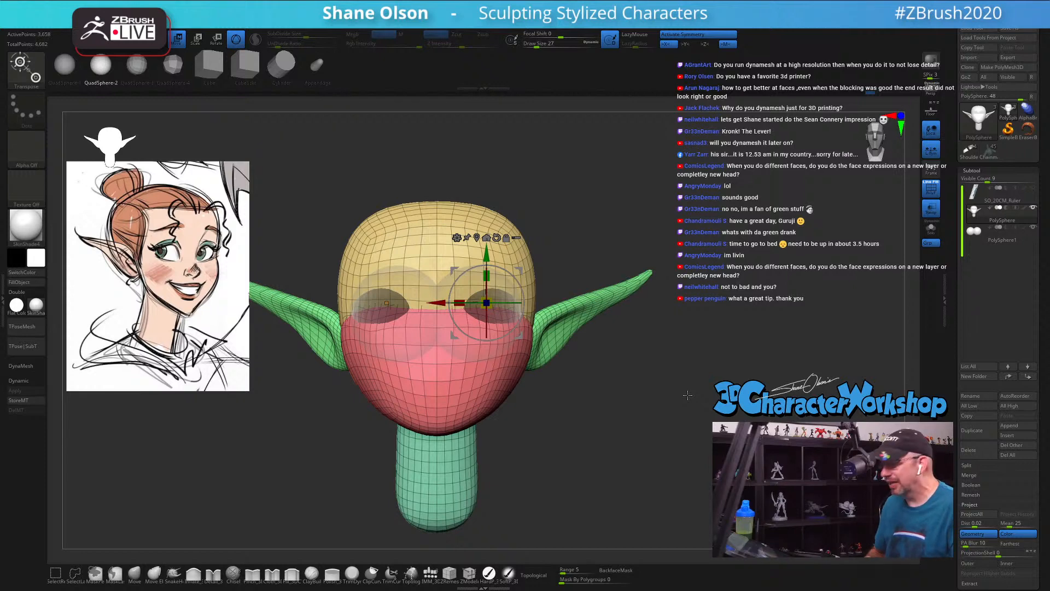
pyautogui.moveTo(684, 397); pyautogui.dragTo(558, 434)
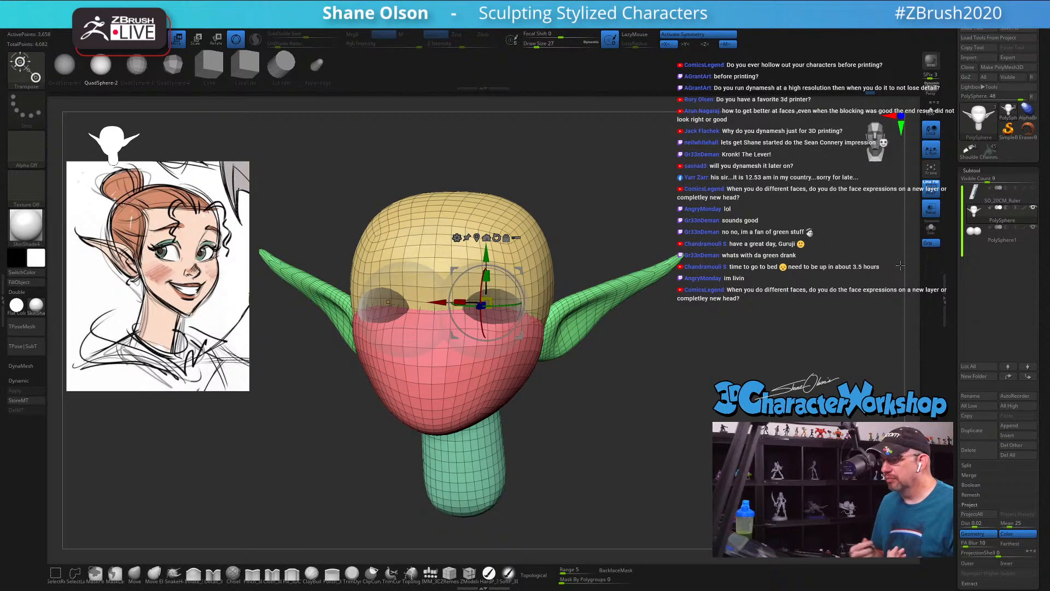
pyautogui.moveTo(588, 404); pyautogui.dragTo(636, 369)
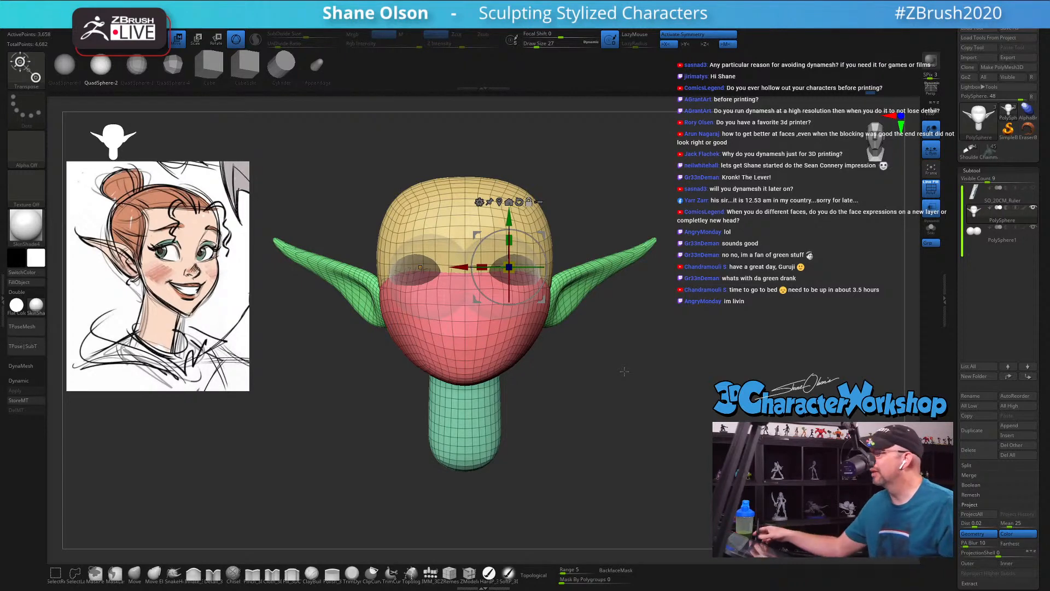
pyautogui.moveTo(624, 372); pyautogui.dragTo(640, 399)
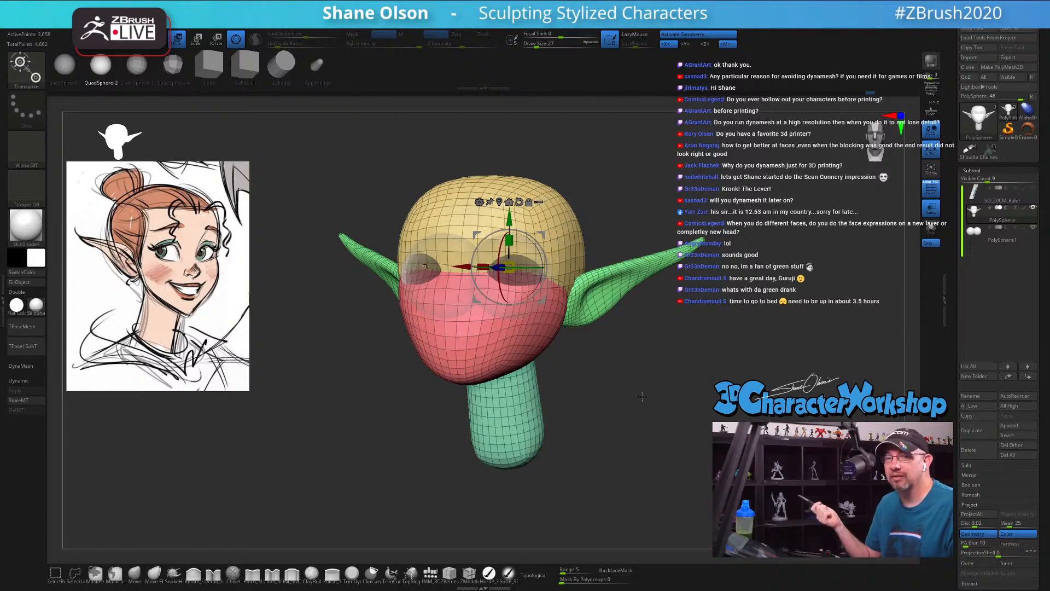
pyautogui.keyDown('shift'); pyautogui.moveTo(613, 391); pyautogui.dragTo(624, 391); pyautogui.keyUp('shift')
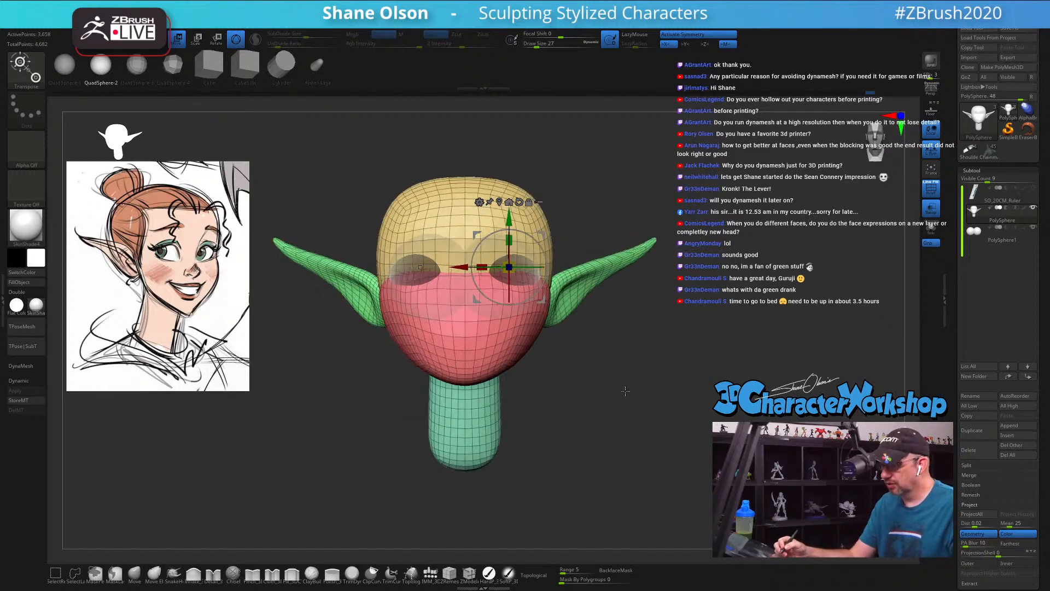
# Step: Turn off the head's transparency and push the face surface around the eyeballs with the Move brush at Draw Size 23
pyautogui.click(932, 208)
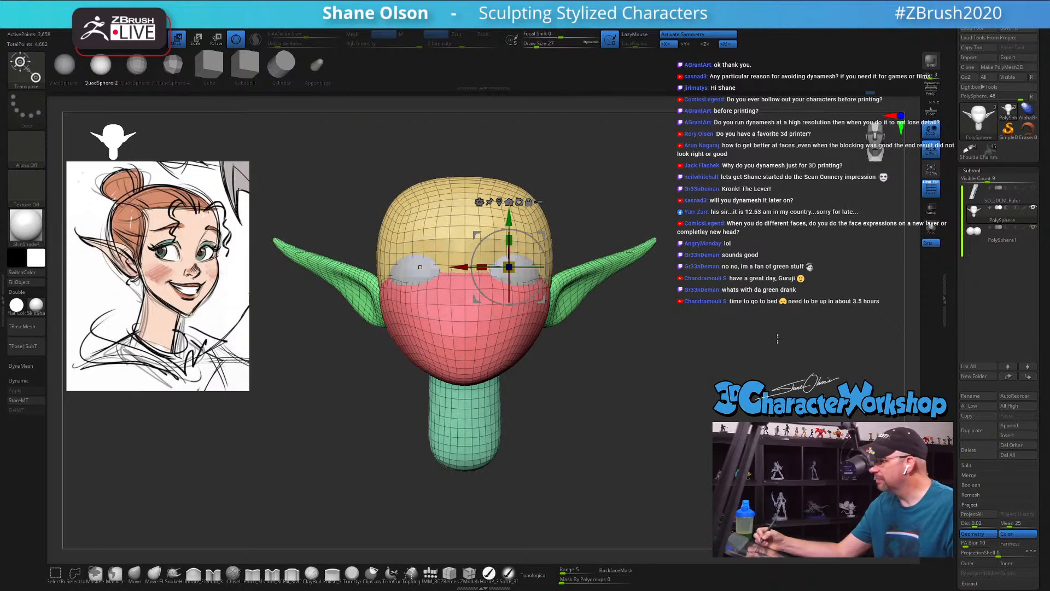
pyautogui.click(134, 573)
pyautogui.moveTo(593, 359); pyautogui.dragTo(586, 403)
pyautogui.press('s')
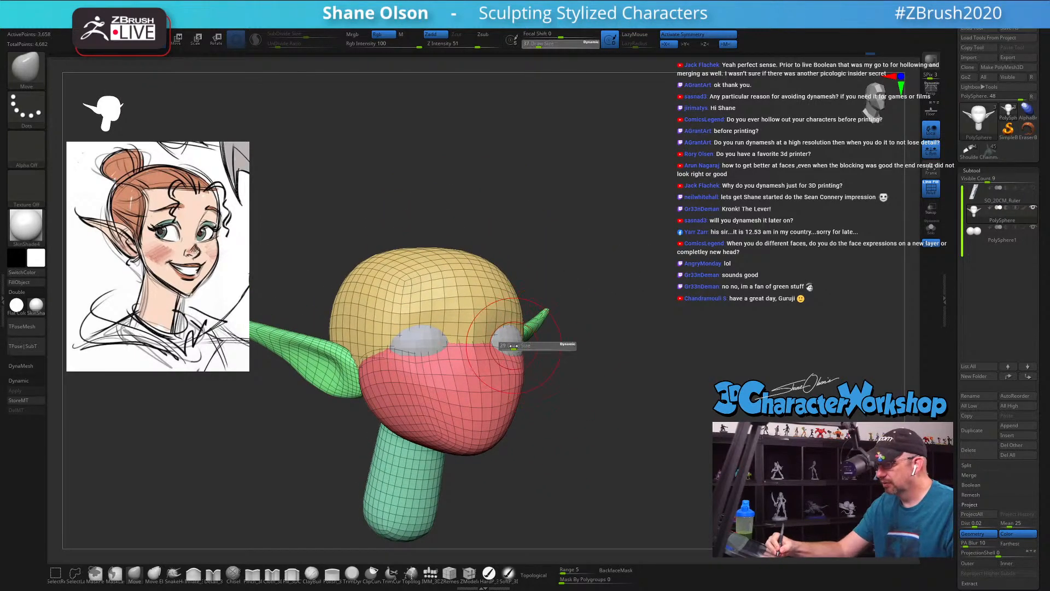
pyautogui.moveTo(516, 348); pyautogui.dragTo(514, 347)
pyautogui.moveTo(499, 346); pyautogui.dragTo(505, 344)
pyautogui.moveTo(601, 377)
pyautogui.mouseDown()
pyautogui.moveTo(579, 375)
pyautogui.moveTo(579, 411)
pyautogui.mouseUp()
pyautogui.press('s')
pyautogui.moveTo(501, 352); pyautogui.dragTo(492, 357)
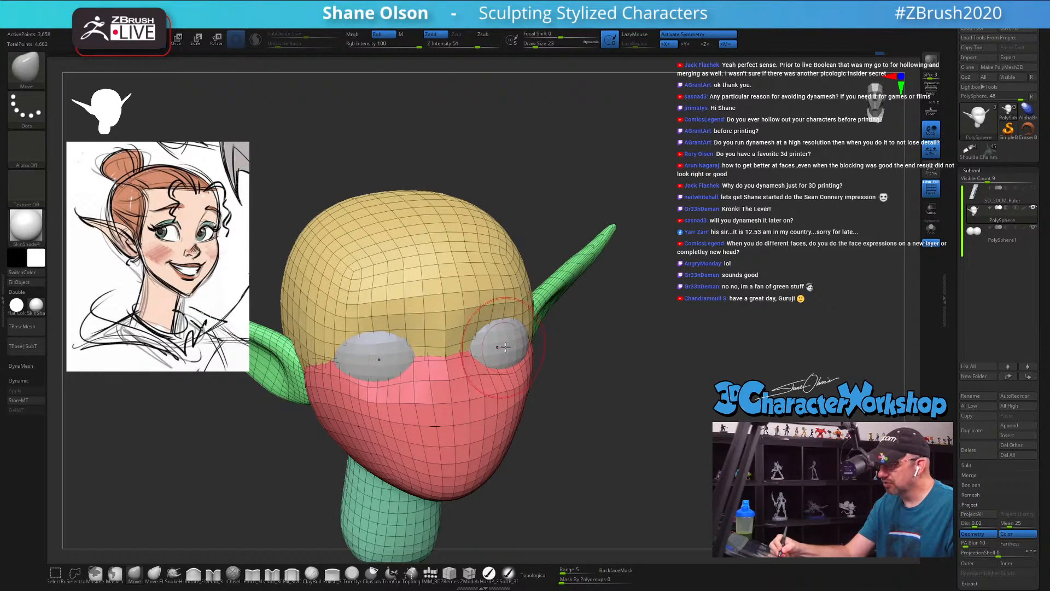
# Step: Adjust the surface around the eyeball from the head's other side with the Move brush, and turn on Dynamic Subdivision
pyautogui.moveTo(581, 355)
pyautogui.mouseDown()
pyautogui.moveTo(501, 327)
pyautogui.moveTo(435, 353)
pyautogui.mouseUp()
pyautogui.press('s')
pyautogui.press('s')
pyautogui.moveTo(575, 328); pyautogui.dragTo(486, 328)
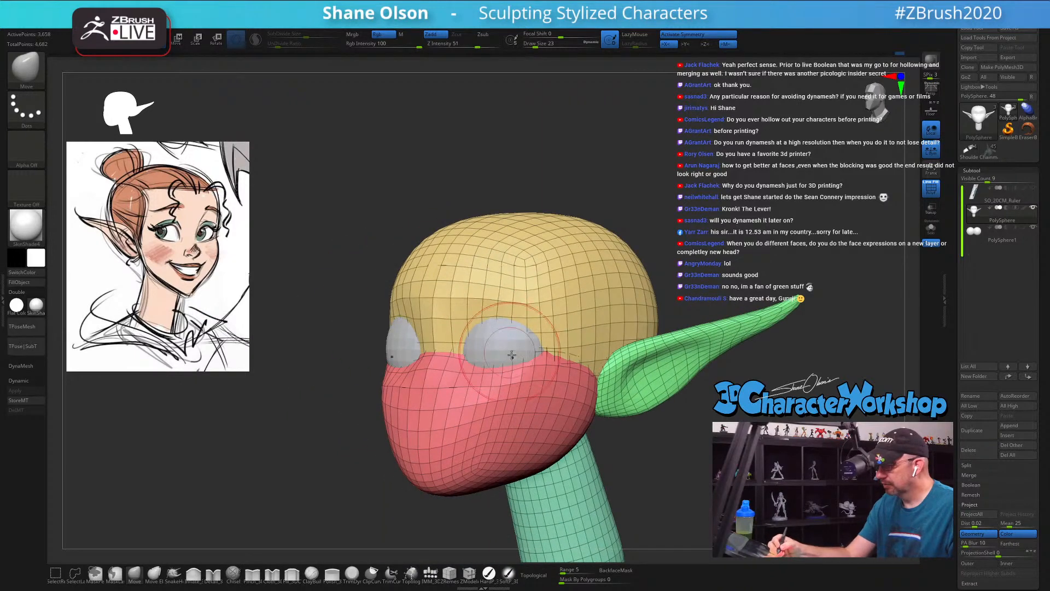
pyautogui.moveTo(512, 355)
pyautogui.mouseDown(button='right')
pyautogui.moveTo(521, 333)
pyautogui.moveTo(502, 323)
pyautogui.moveTo(528, 303)
pyautogui.moveTo(530, 287)
pyautogui.moveTo(530, 301)
pyautogui.mouseUp(button='right')
pyautogui.press('d')
pyautogui.click(547, 184)
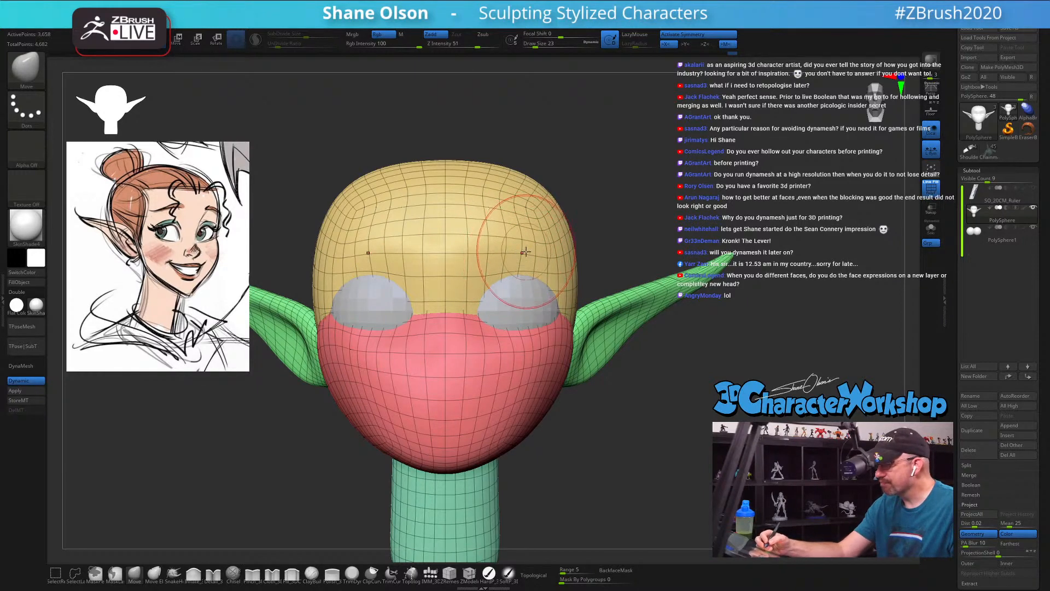
# Step: Refine the brow above and the cheek surface below the eyeballs with the Move brush, reducing Draw Size to 18
pyautogui.moveTo(526, 252)
pyautogui.mouseDown(button='right')
pyautogui.moveTo(566, 269)
pyautogui.moveTo(559, 262)
pyautogui.moveTo(520, 291)
pyautogui.mouseUp(button='right')
pyautogui.press('s')
pyautogui.moveTo(516, 290); pyautogui.dragTo(511, 300)
pyautogui.press('s')
pyautogui.moveTo(483, 307); pyautogui.dragTo(485, 318)
pyautogui.moveTo(564, 328); pyautogui.dragTo(527, 331, button='right')
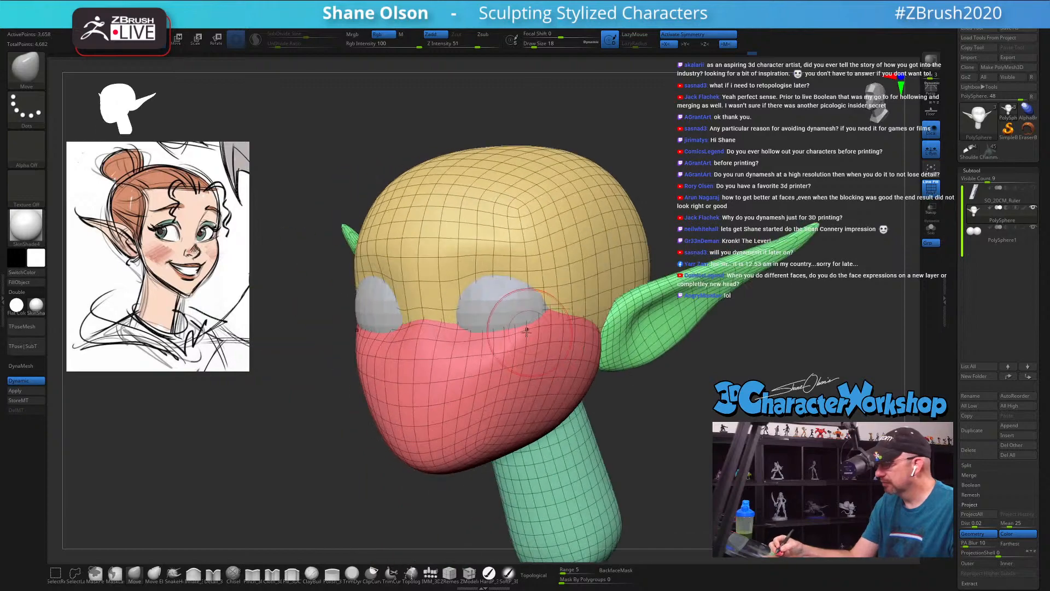
pyautogui.moveTo(522, 330); pyautogui.dragTo(524, 335)
pyautogui.moveTo(585, 340)
pyautogui.mouseDown(button='right')
pyautogui.moveTo(539, 346)
pyautogui.moveTo(556, 330)
pyautogui.moveTo(517, 288)
pyautogui.mouseUp(button='right')
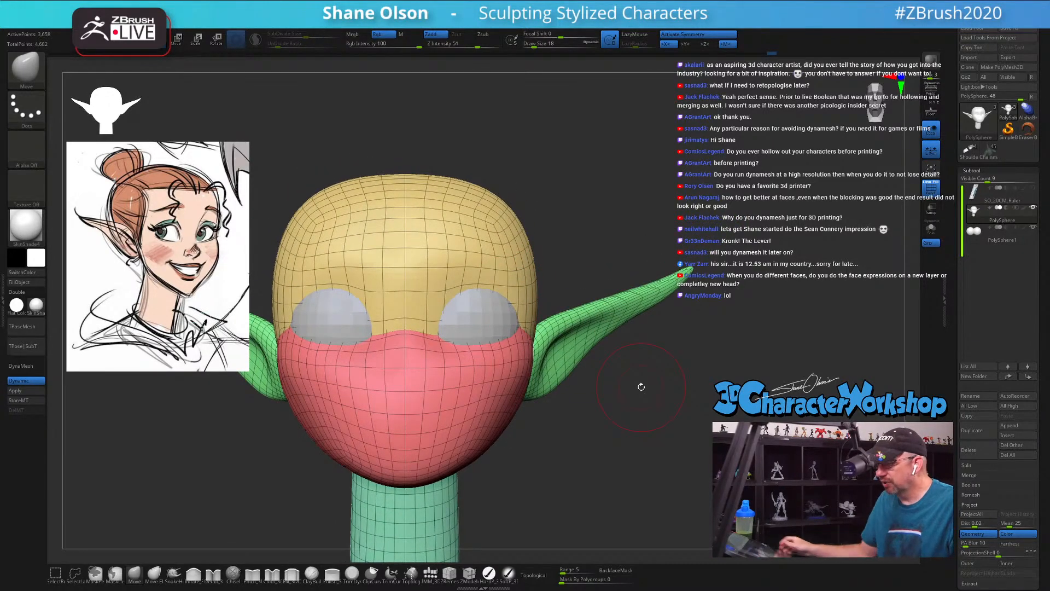
pyautogui.moveTo(639, 387); pyautogui.dragTo(711, 352, button='right')
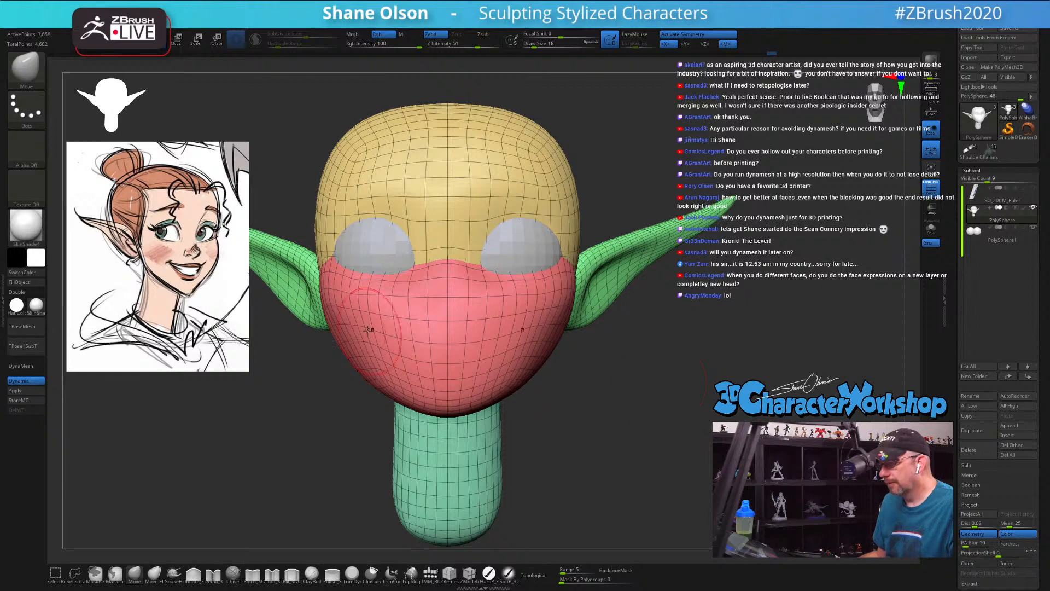
pyautogui.moveTo(636, 393); pyautogui.dragTo(645, 380, button='right')
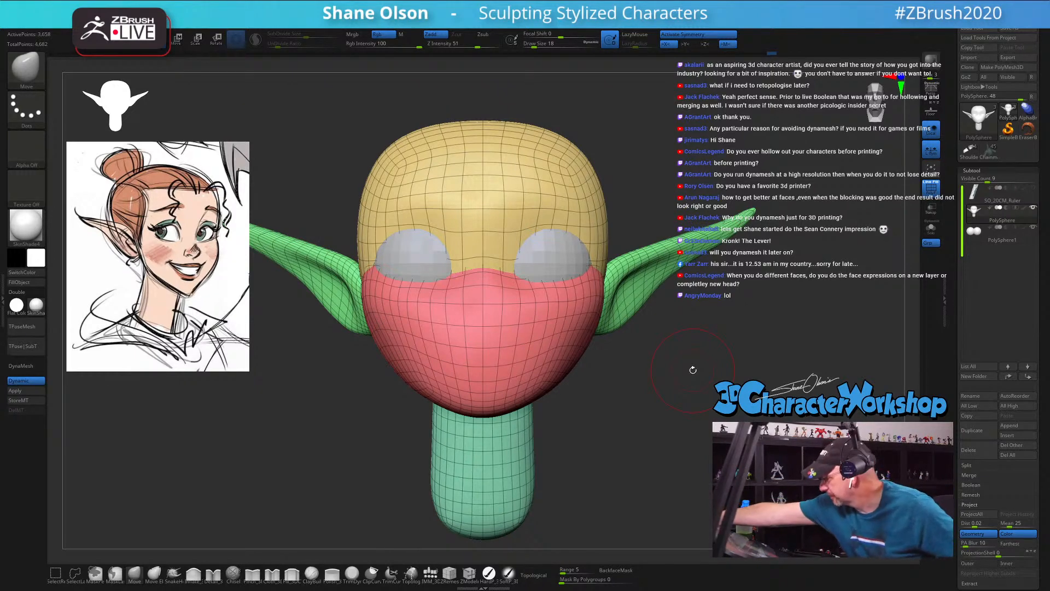
pyautogui.moveTo(693, 370); pyautogui.dragTo(668, 382)
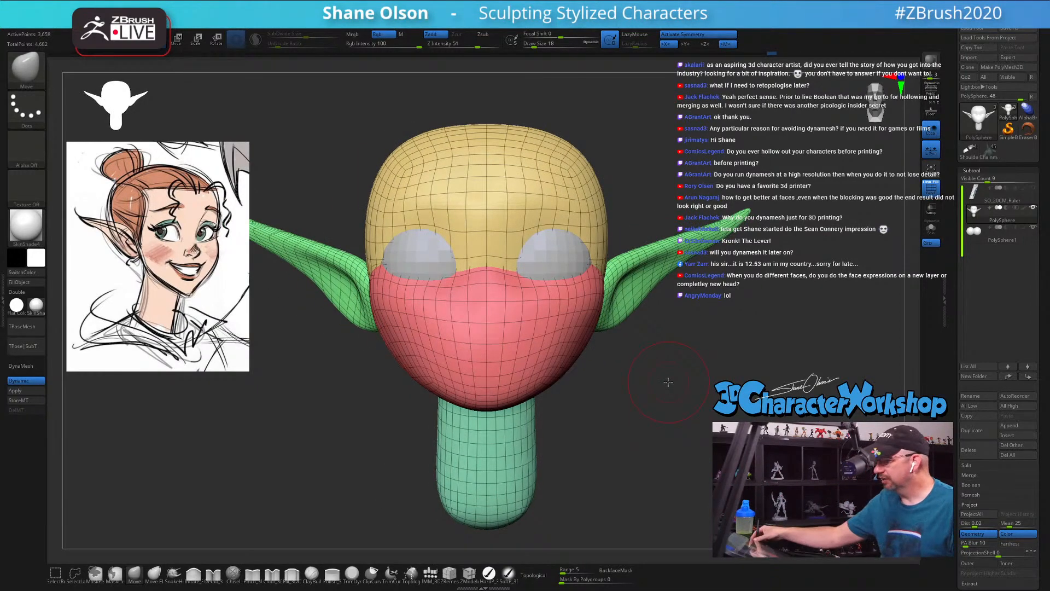
pyautogui.keyDown('alt'); pyautogui.moveTo(648, 430); pyautogui.dragTo(635, 454); pyautogui.keyUp('alt')
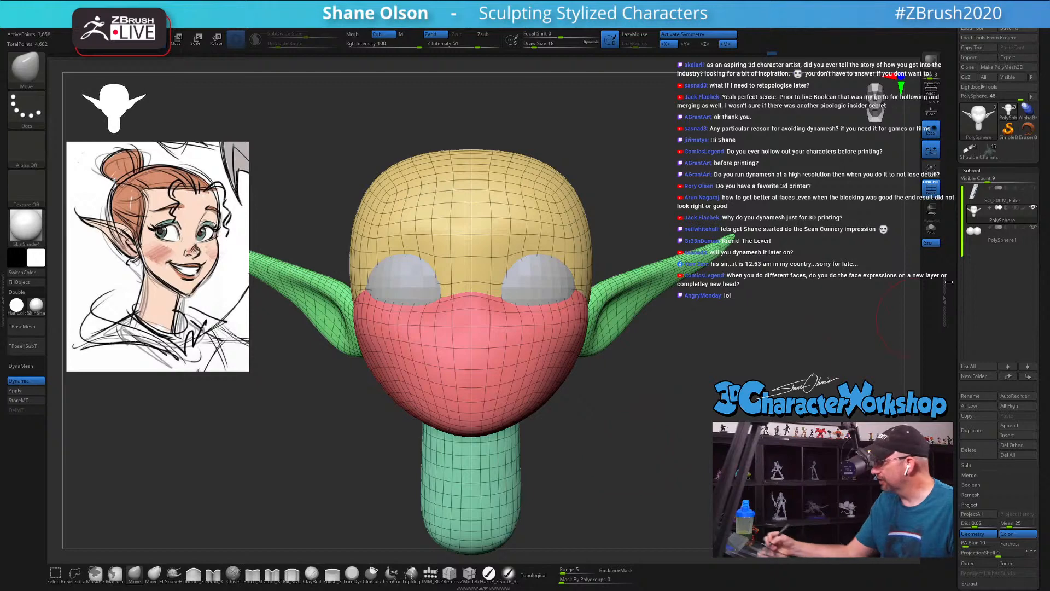
# Step: Lower the eyeballs slightly from the front, and make the head the active subtool in draw mode
pyautogui.click(1002, 233)
pyautogui.press('w')
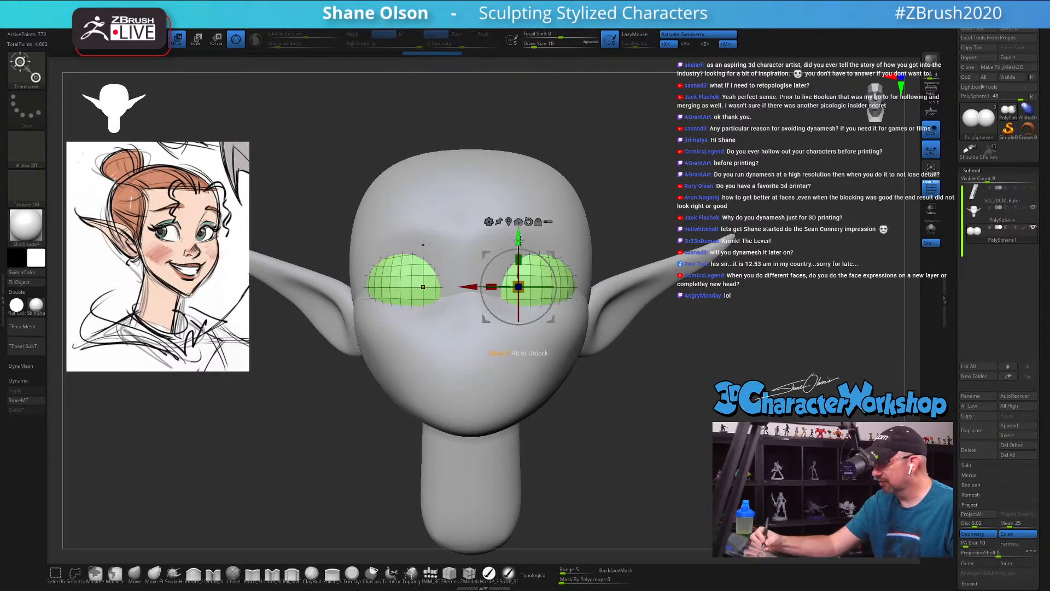
pyautogui.moveTo(519, 238); pyautogui.dragTo(519, 244)
pyautogui.moveTo(629, 410)
pyautogui.mouseDown()
pyautogui.moveTo(600, 428)
pyautogui.moveTo(676, 421)
pyautogui.moveTo(616, 407)
pyautogui.mouseUp()
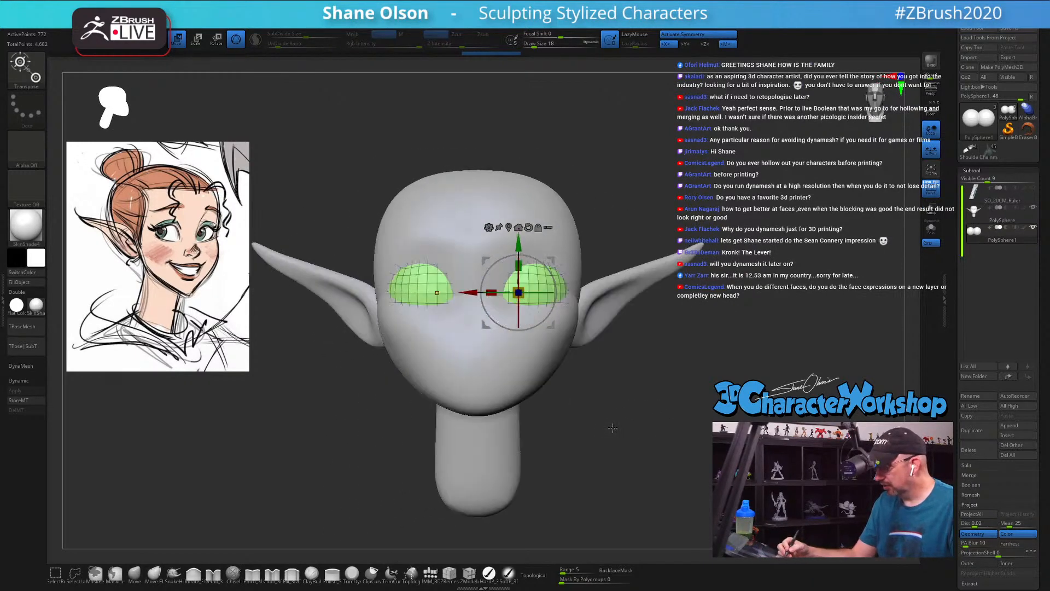
pyautogui.keyDown('alt'); pyautogui.click(609, 300); pyautogui.keyUp('alt')
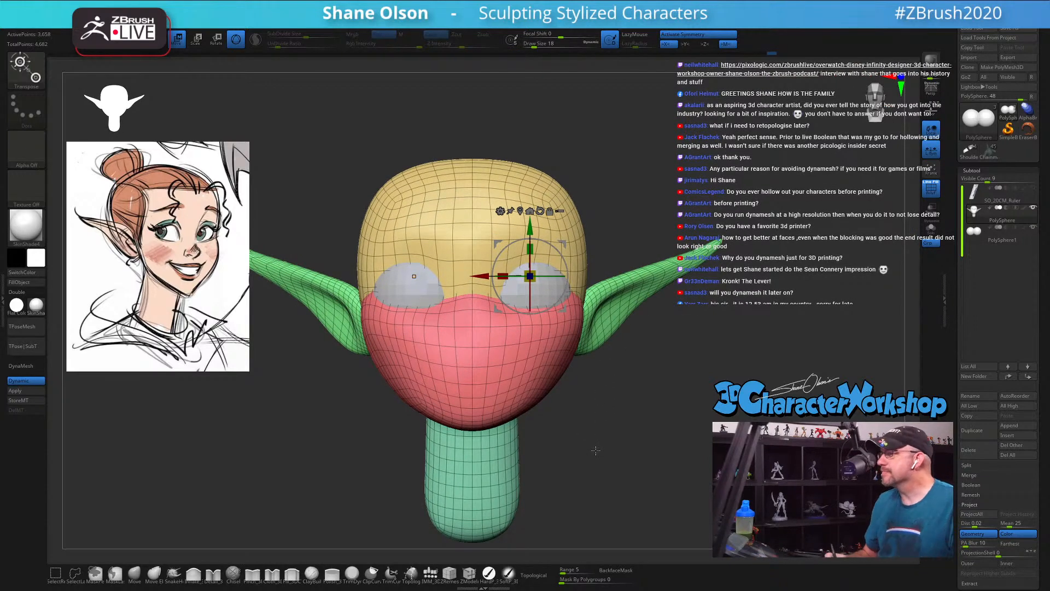
pyautogui.press('q')
pyautogui.keyDown('ctrl'); pyautogui.moveTo(600, 411); pyautogui.dragTo(593, 413, button='right'); pyautogui.keyUp('ctrl')
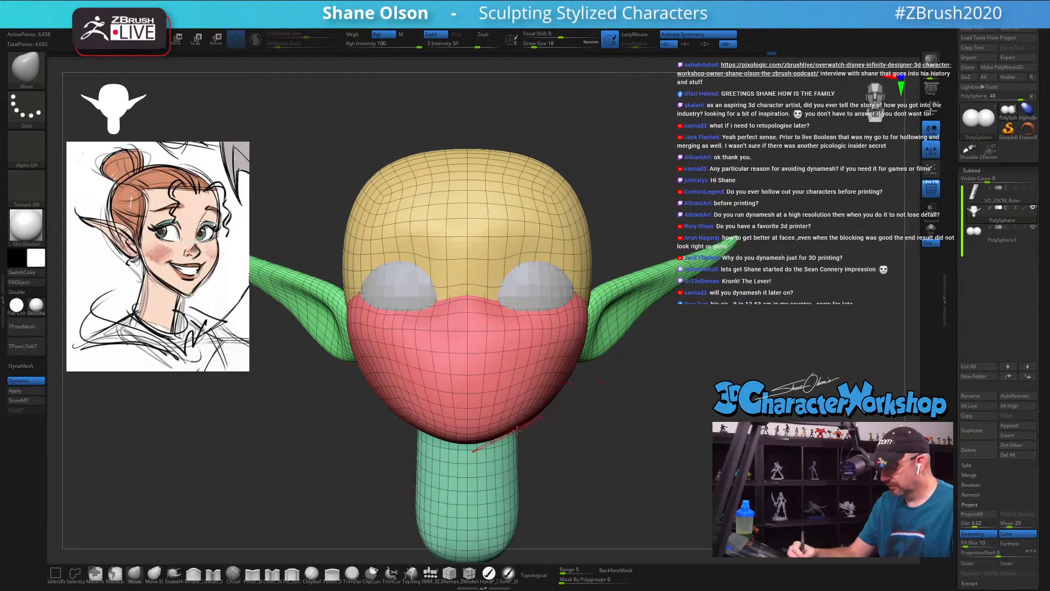
pyautogui.keyDown('alt'); pyautogui.moveTo(493, 497); pyautogui.dragTo(505, 473, button='right'); pyautogui.keyUp('alt')
pyautogui.click(431, 573)
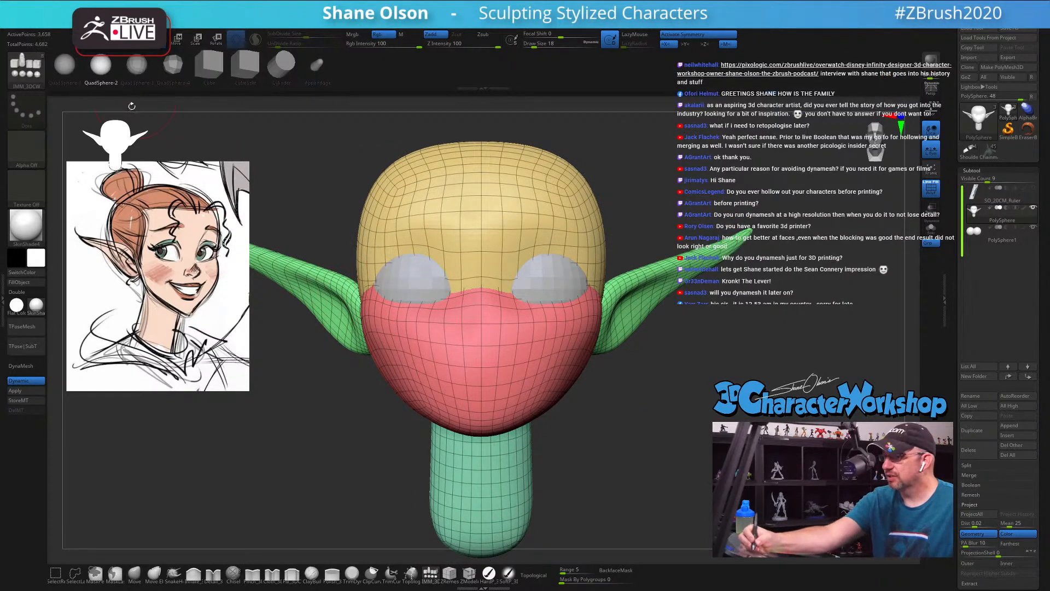
pyautogui.click(138, 66)
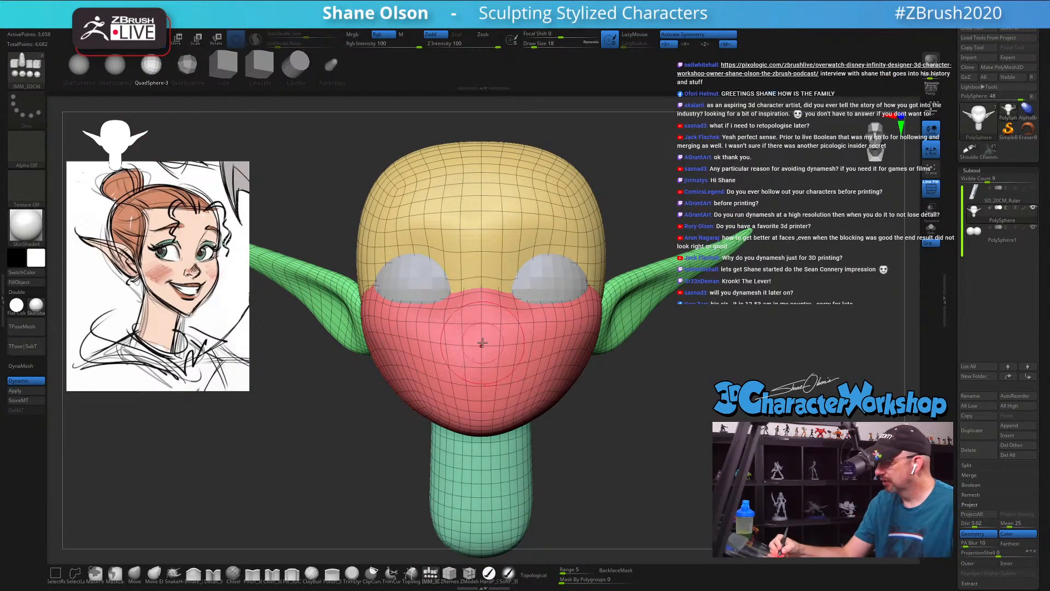
pyautogui.moveTo(482, 351); pyautogui.dragTo(482, 357)
pyautogui.hotkey('ctrl', 'z')
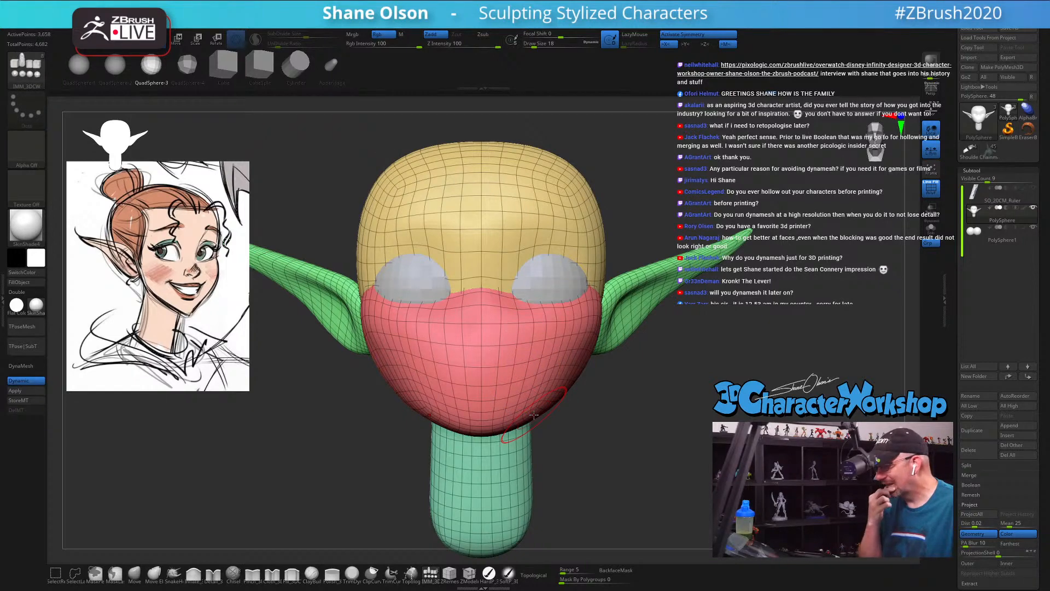
# Step: Assign a horizontal strip of single polygons across the mouth area to its own polygroup with the ZModeler PolyGroup action
pyautogui.keyDown('alt'); pyautogui.moveTo(602, 429); pyautogui.dragTo(596, 443); pyautogui.keyUp('alt')
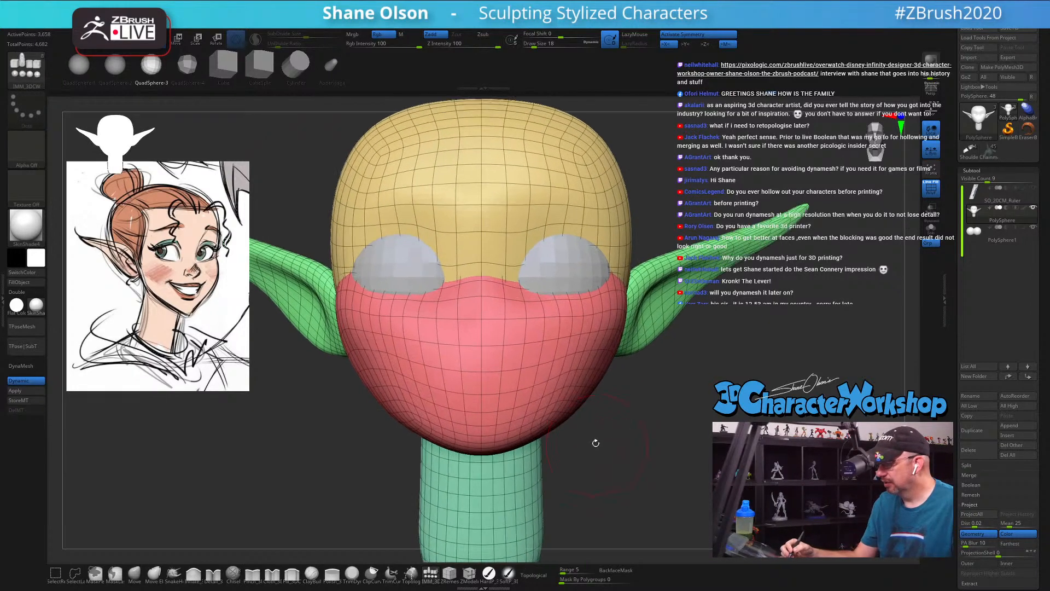
pyautogui.press('s')
pyautogui.moveTo(586, 490); pyautogui.dragTo(583, 490)
pyautogui.click(469, 573)
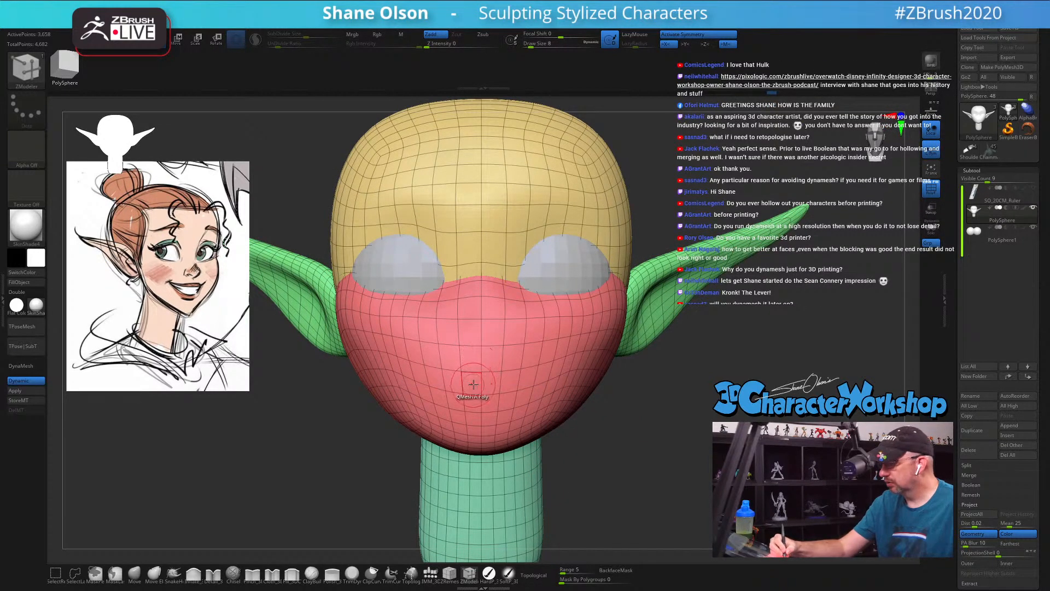
pyautogui.press('space')
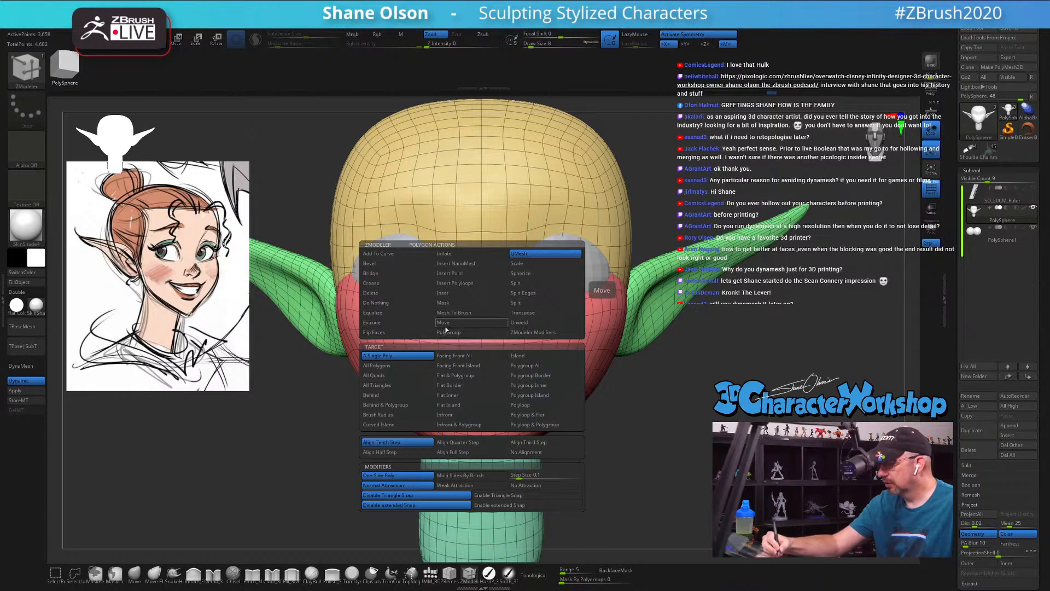
pyautogui.click(470, 332)
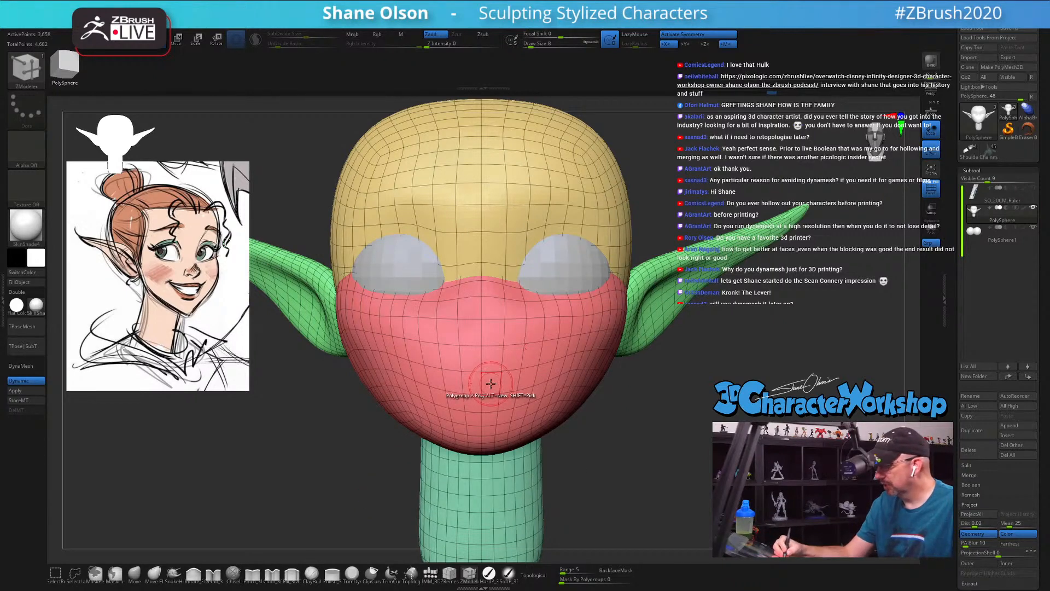
pyautogui.moveTo(449, 382); pyautogui.dragTo(530, 382)
pyautogui.click(529, 381)
pyautogui.moveTo(624, 435); pyautogui.dragTo(669, 388)
pyautogui.click(541, 377)
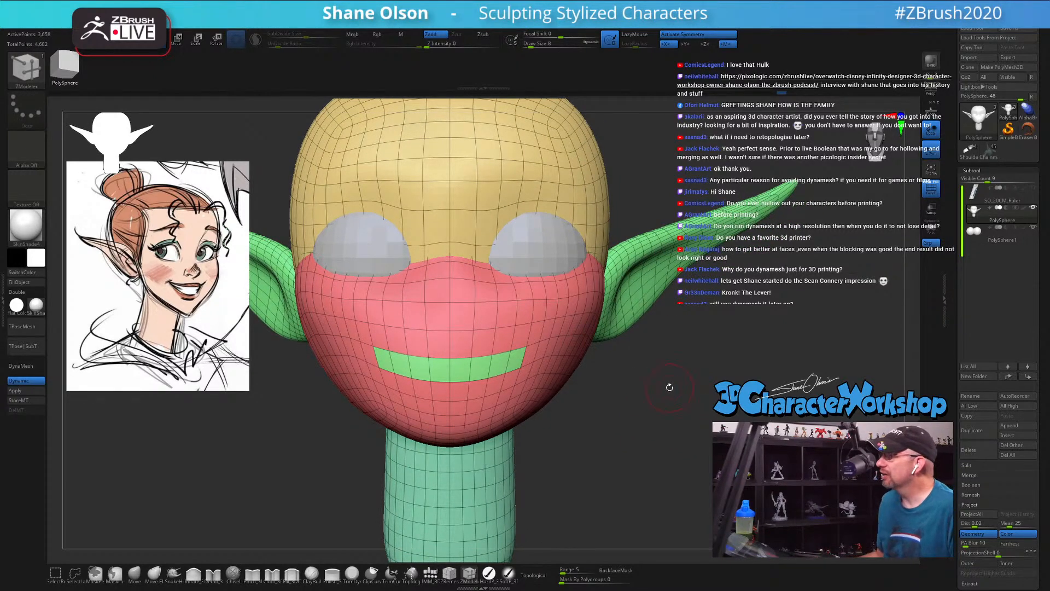
# Step: Extrude the mouth strip inward with ZModeler targeting Polygroup All, and turn off the Dynamic Subdivision preview
pyautogui.moveTo(670, 387); pyautogui.dragTo(720, 356)
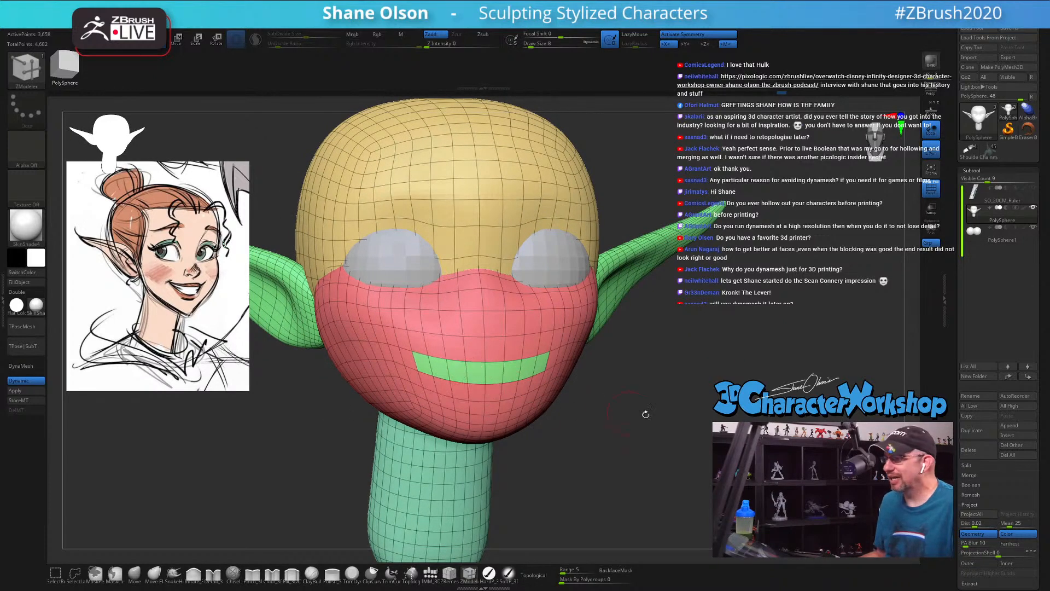
pyautogui.moveTo(742, 419); pyautogui.dragTo(695, 395)
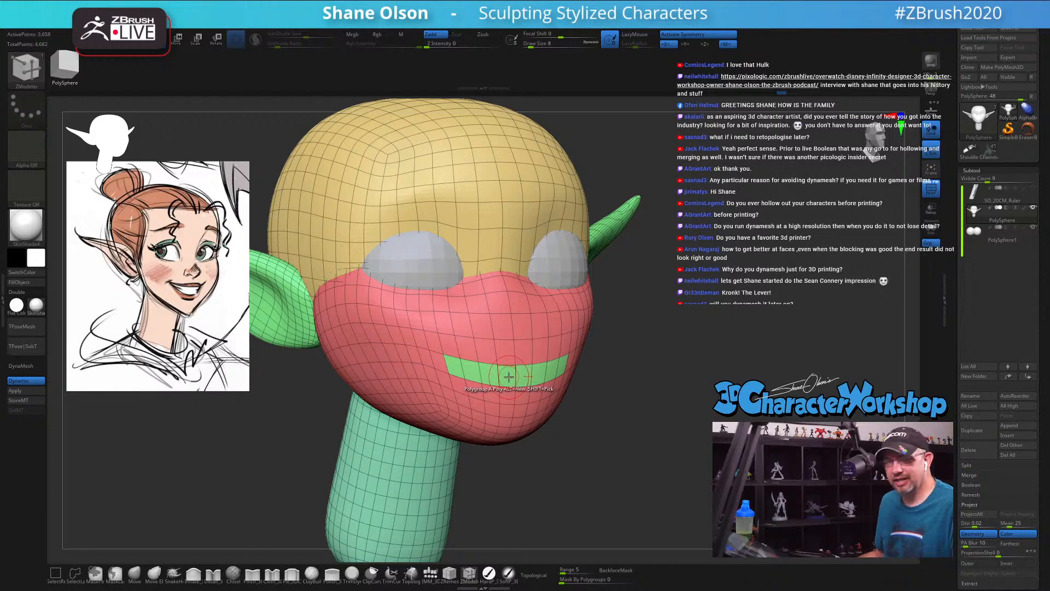
pyautogui.press('space')
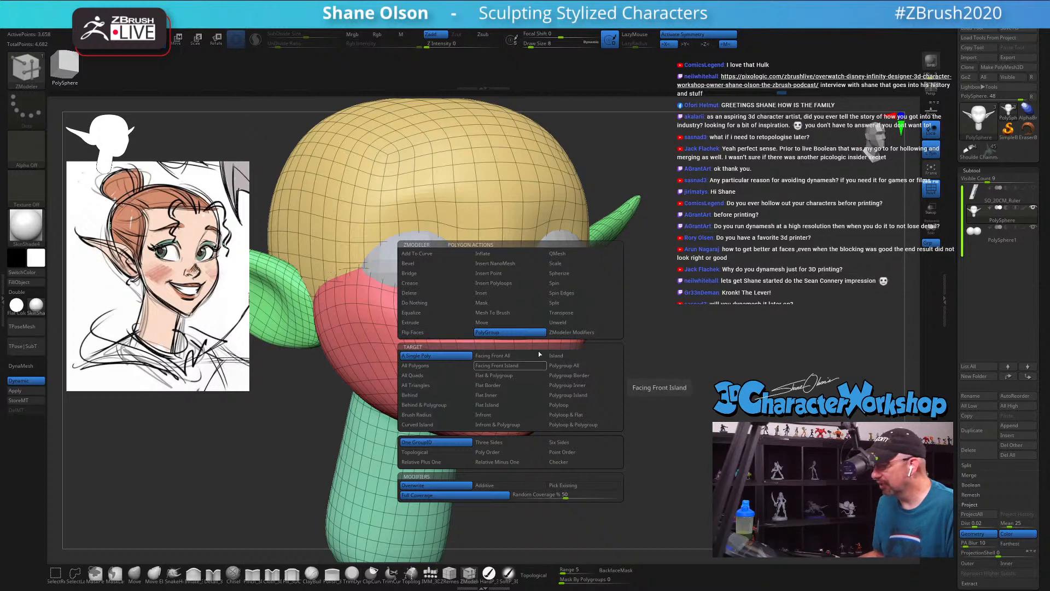
pyautogui.click(560, 365)
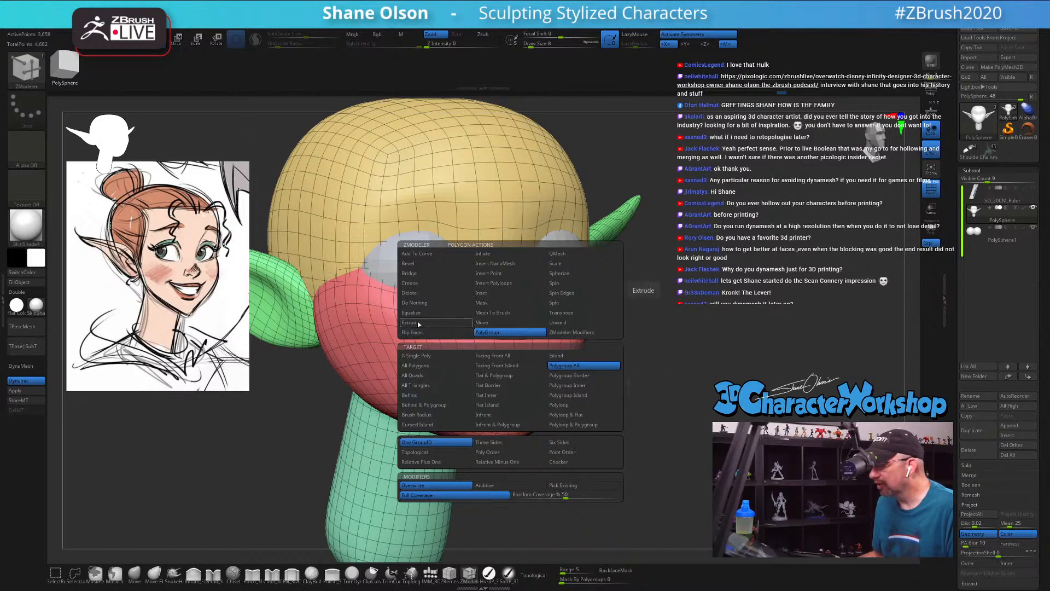
pyautogui.moveTo(789, 350)
pyautogui.mouseDown()
pyautogui.moveTo(668, 363)
pyautogui.moveTo(723, 304)
pyautogui.moveTo(657, 289)
pyautogui.mouseUp()
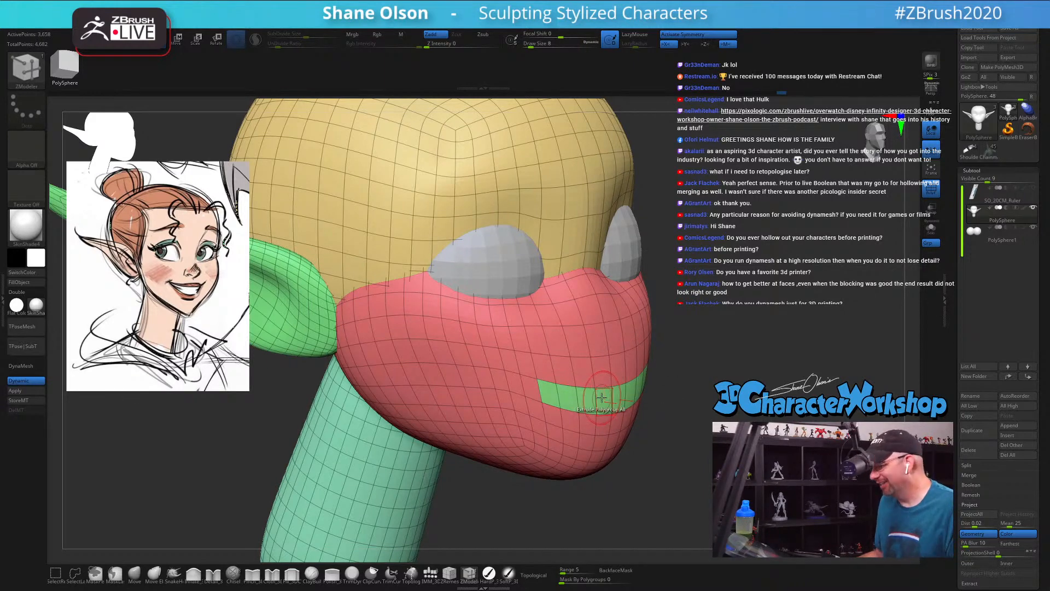
pyautogui.moveTo(601, 397); pyautogui.dragTo(584, 398)
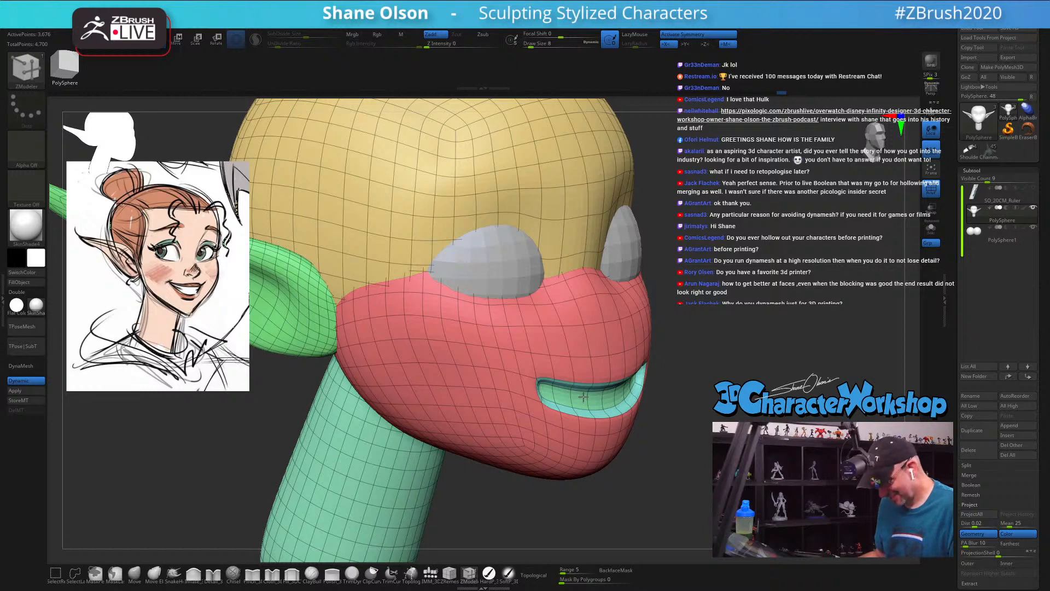
pyautogui.hotkey('shift', 'd')
pyautogui.moveTo(703, 402); pyautogui.dragTo(679, 406)
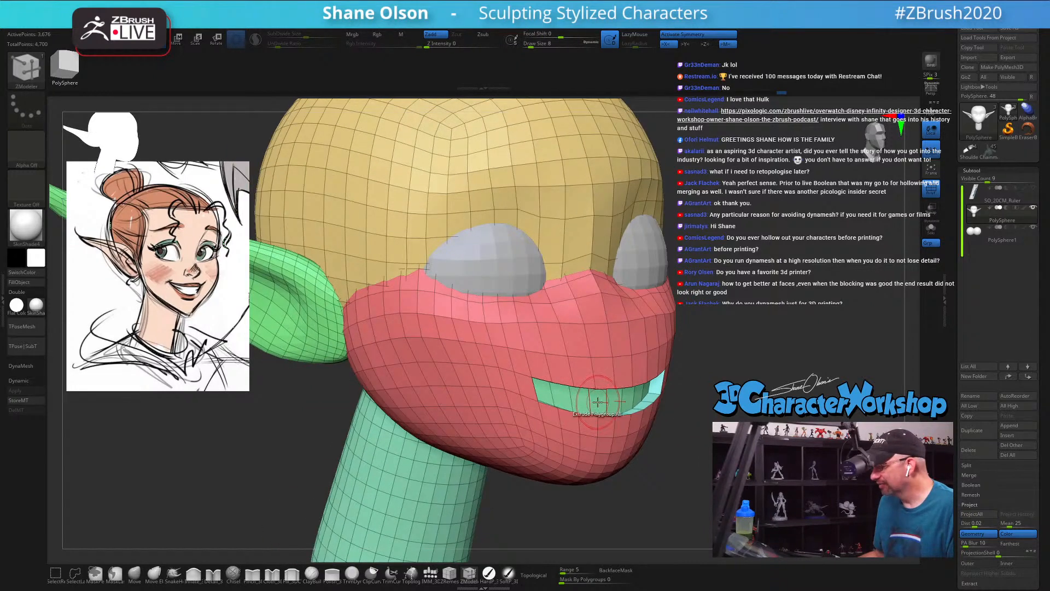
# Step: Extrude the mouth strip several more segments inward to deepen the mouth pocket
pyautogui.moveTo(598, 403); pyautogui.dragTo(582, 403)
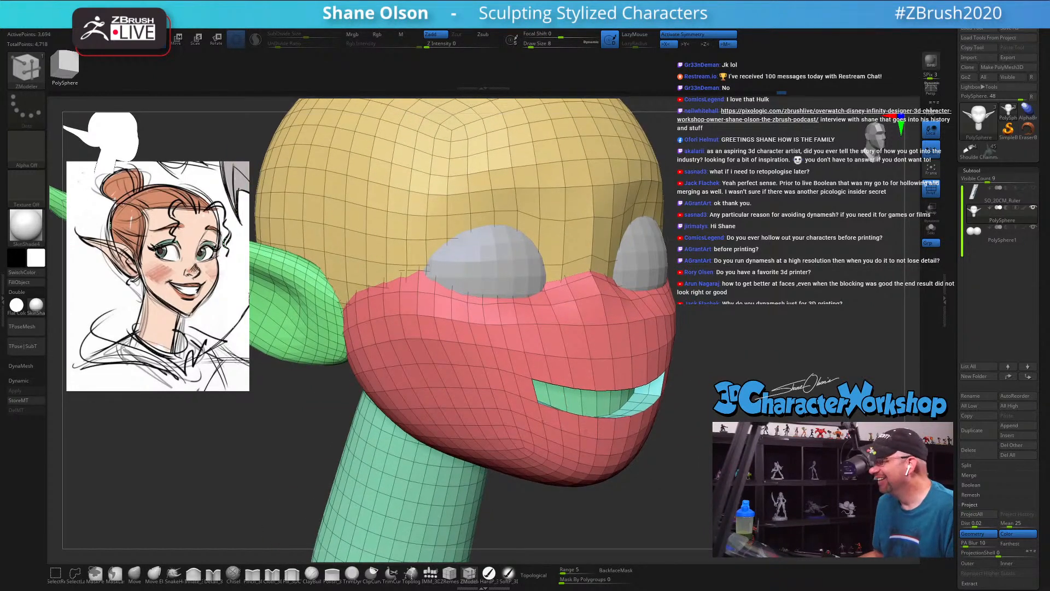
pyautogui.keyDown('alt'); pyautogui.moveTo(697, 394); pyautogui.dragTo(694, 407); pyautogui.keyUp('alt')
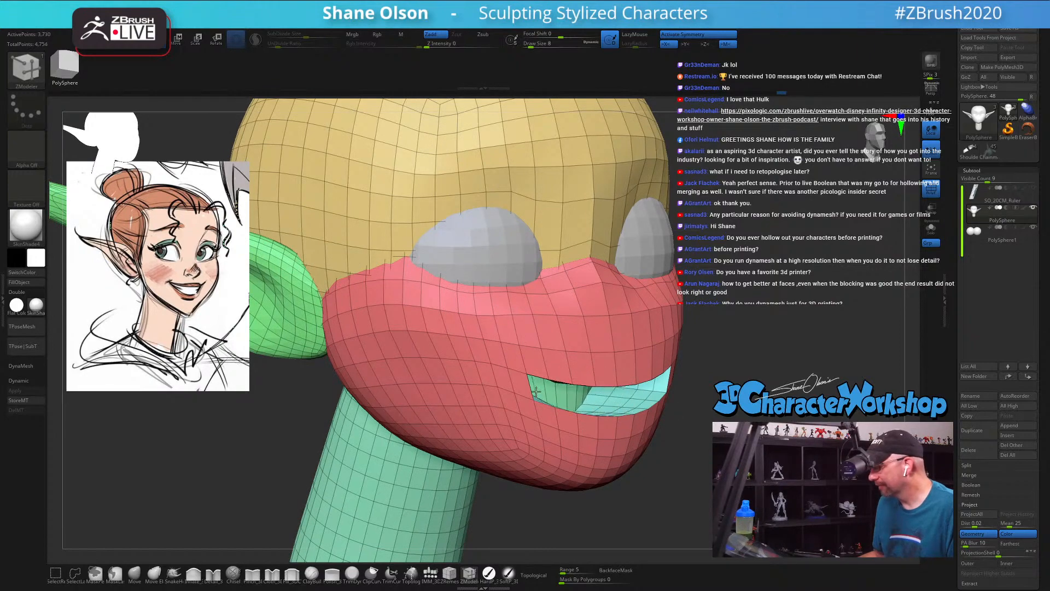
pyautogui.moveTo(740, 420)
pyautogui.mouseDown()
pyautogui.moveTo(701, 417)
pyautogui.moveTo(759, 415)
pyautogui.mouseUp()
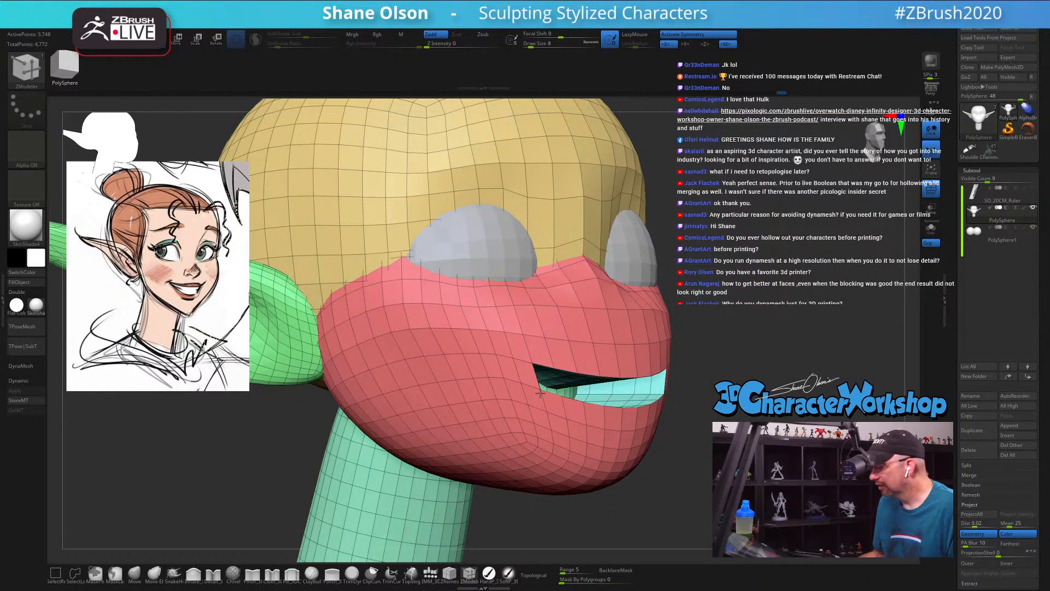
pyautogui.moveTo(487, 452); pyautogui.dragTo(440, 451)
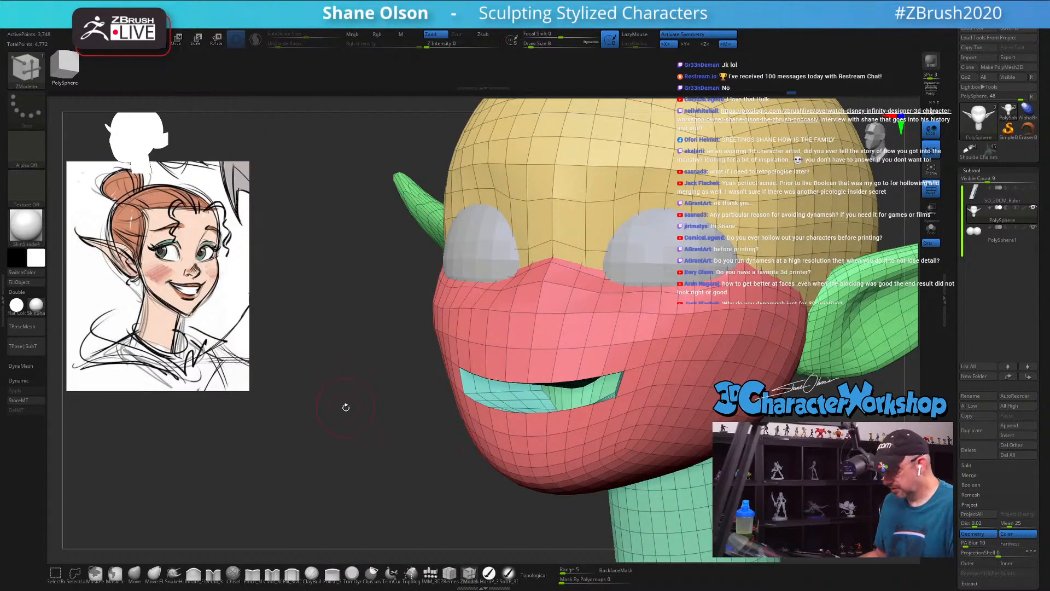
pyautogui.moveTo(367, 441); pyautogui.dragTo(631, 423)
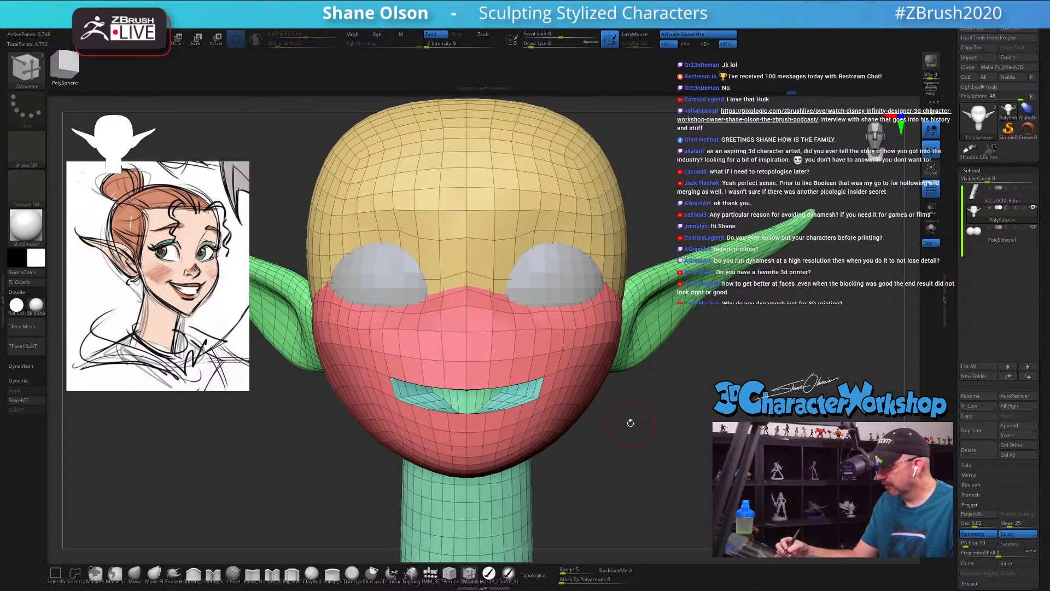
# Step: Isolate the mouth pocket by hiding the face mass, cranium and eyeballs, and turn on double-sided display
pyautogui.keyDown('ctrl'); pyautogui.keyDown('shift'); pyautogui.click(562, 350); pyautogui.keyUp('shift'); pyautogui.keyUp('ctrl')
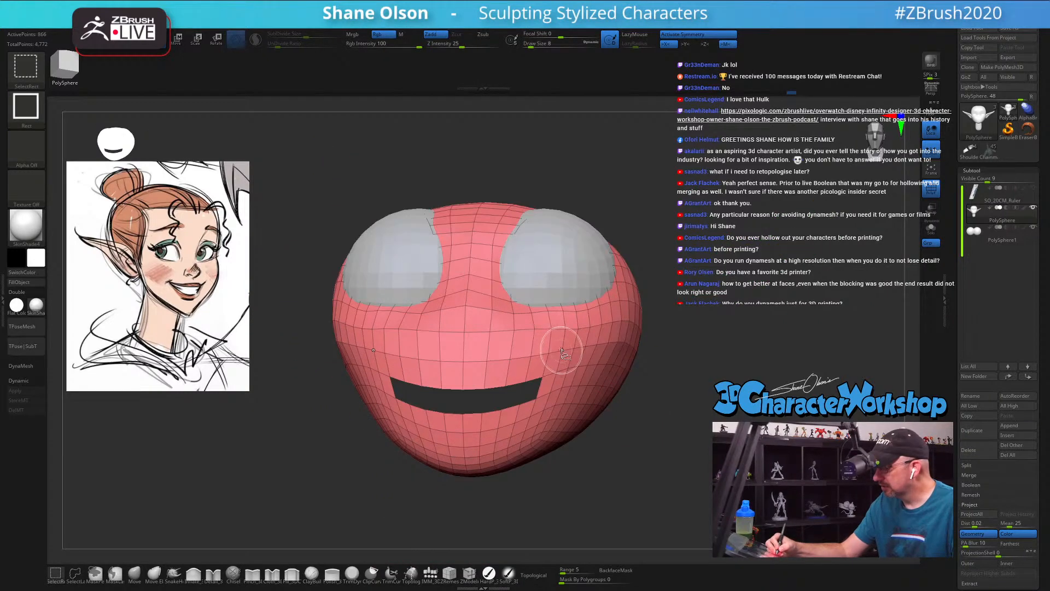
pyautogui.keyDown('ctrl'); pyautogui.keyDown('shift'); pyautogui.click(562, 350); pyautogui.keyUp('shift'); pyautogui.keyUp('ctrl')
pyautogui.moveTo(643, 430); pyautogui.dragTo(591, 410)
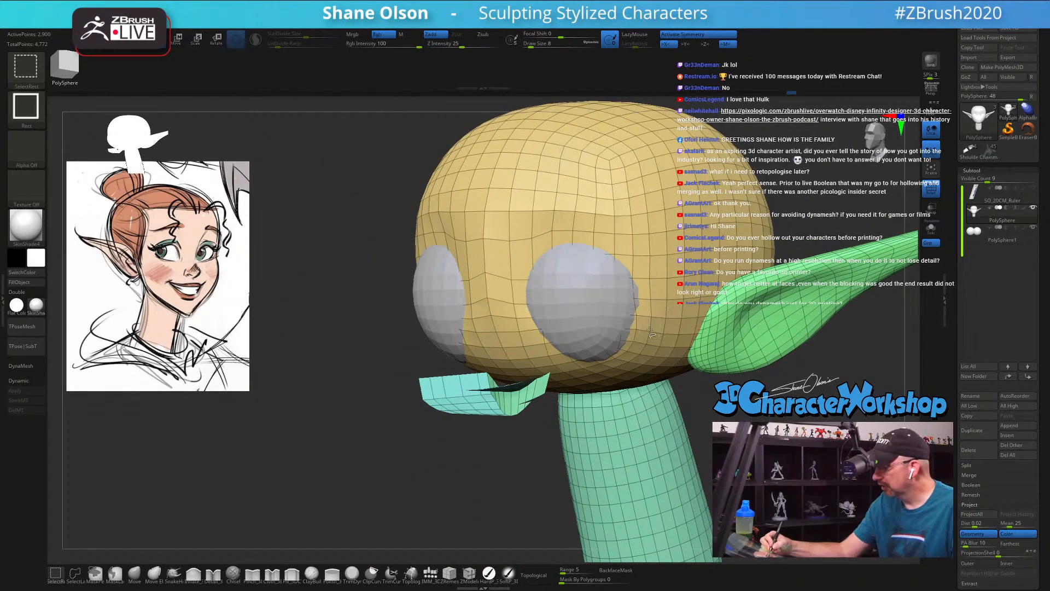
pyautogui.keyDown('ctrl'); pyautogui.keyDown('alt'); pyautogui.keyDown('shift'); pyautogui.click(651, 333); pyautogui.keyUp('shift'); pyautogui.keyUp('alt'); pyautogui.keyUp('ctrl')
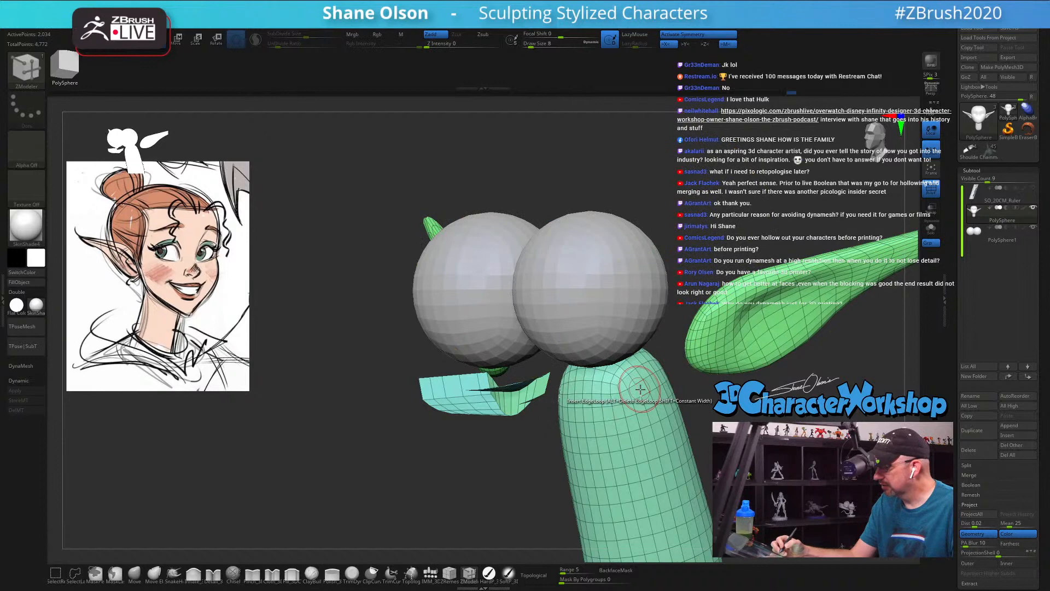
pyautogui.click(34, 293)
pyautogui.moveTo(471, 476); pyautogui.dragTo(917, 293)
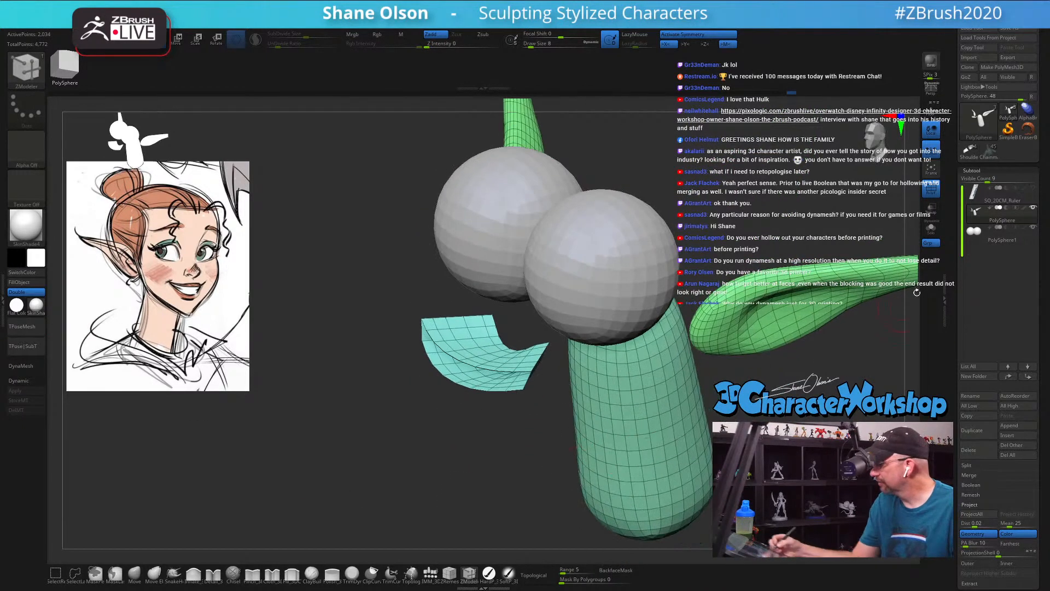
pyautogui.click(931, 228)
# Step: Smooth the back of the mouth pocket with the Smooth brush at Draw Size 11
pyautogui.moveTo(547, 361)
pyautogui.mouseDown()
pyautogui.moveTo(527, 378)
pyautogui.moveTo(498, 463)
pyautogui.moveTo(495, 350)
pyautogui.moveTo(425, 296)
pyautogui.mouseUp()
pyautogui.press('s')
pyautogui.press('shift')
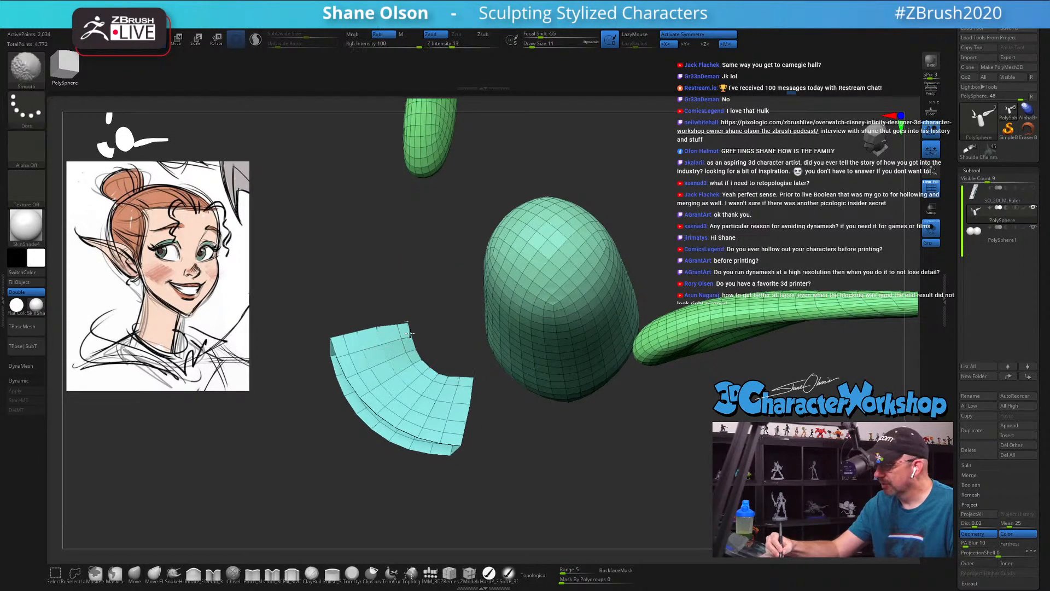
pyautogui.moveTo(410, 333)
pyautogui.keyDown('shift'); pyautogui.mouseDown()
pyautogui.moveTo(459, 378)
pyautogui.moveTo(420, 352)
pyautogui.moveTo(436, 414)
pyautogui.moveTo(435, 397)
pyautogui.mouseUp(); pyautogui.keyUp('shift')
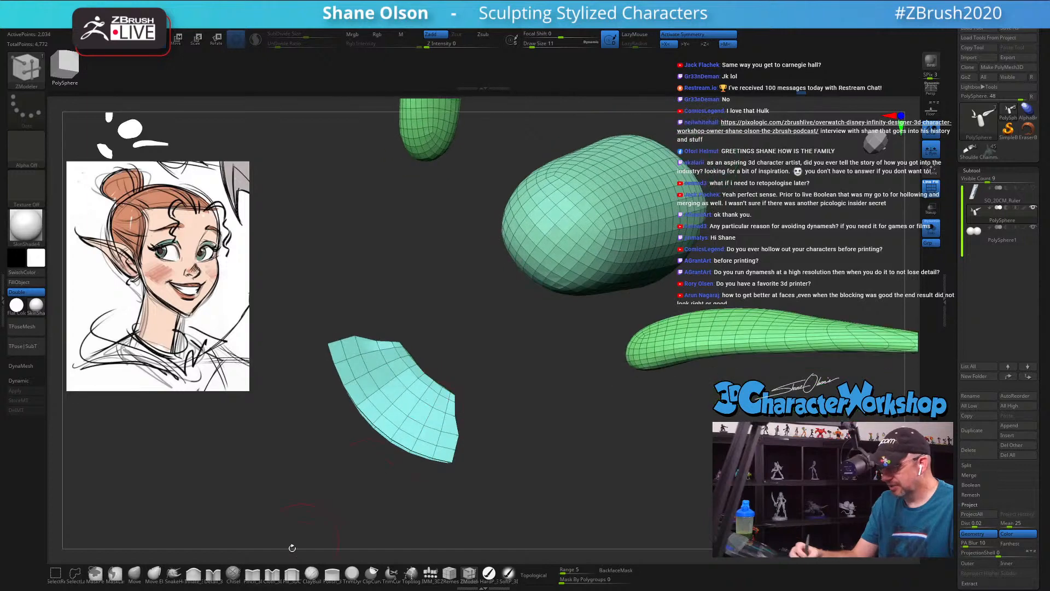
# Step: Inflate the back of the mouth pocket with the Inflate brush and smooth it lightly with Smooth intensity 7
pyautogui.click(195, 574)
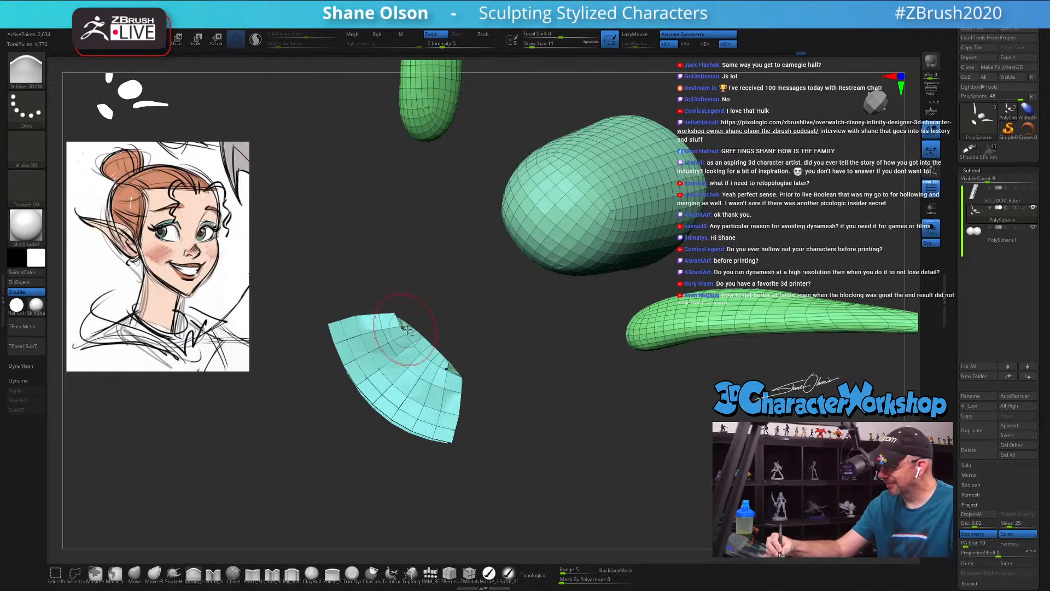
pyautogui.keyDown('shift'); pyautogui.moveTo(407, 330); pyautogui.dragTo(452, 368); pyautogui.keyUp('shift')
pyautogui.keyDown('shift'); pyautogui.click(446, 44); pyautogui.keyUp('shift')
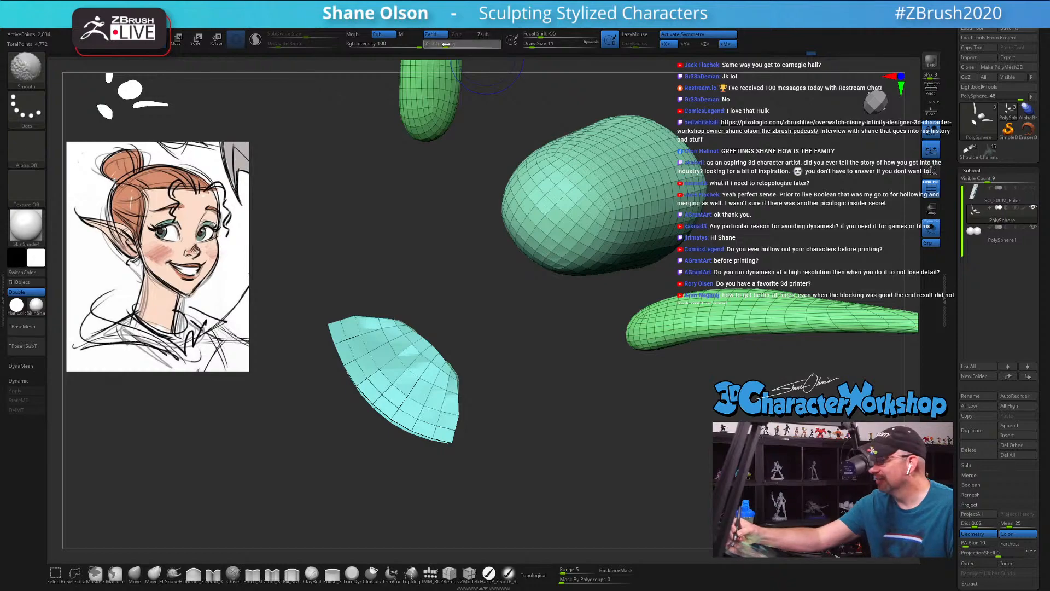
pyautogui.moveTo(419, 335)
pyautogui.keyDown('shift'); pyautogui.mouseDown()
pyautogui.moveTo(449, 371)
pyautogui.moveTo(430, 344)
pyautogui.mouseUp(); pyautogui.keyUp('shift')
pyautogui.moveTo(498, 421)
pyautogui.mouseDown()
pyautogui.moveTo(515, 368)
pyautogui.moveTo(589, 439)
pyautogui.moveTo(548, 462)
pyautogui.moveTo(514, 456)
pyautogui.mouseUp()
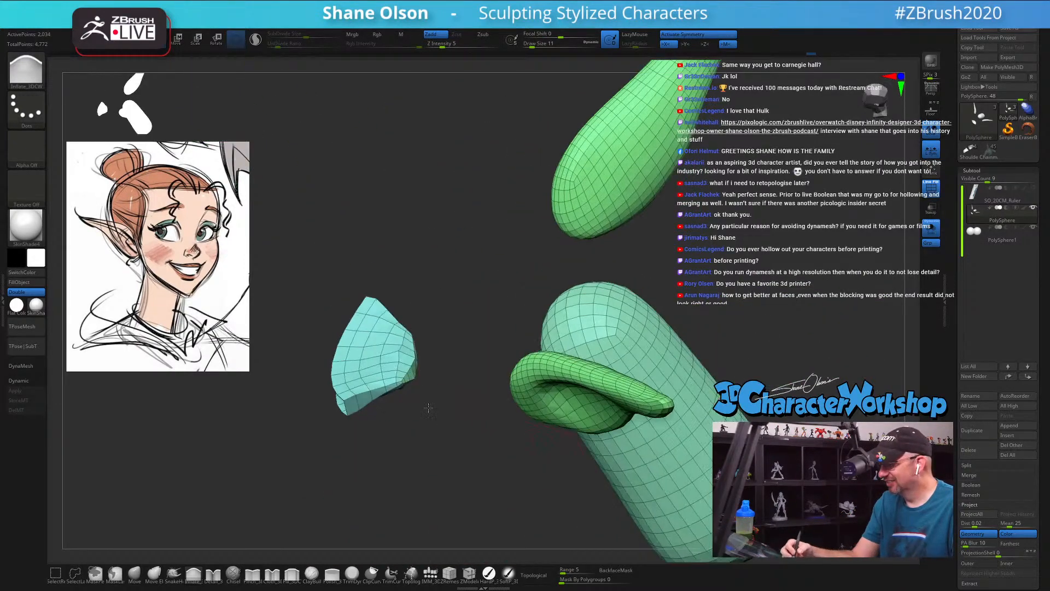
# Step: Pull the back of the mouth pocket deeper and wider with the Move brush at Draw Size 16
pyautogui.moveTo(428, 407); pyautogui.dragTo(408, 455)
pyautogui.write('bmvs')
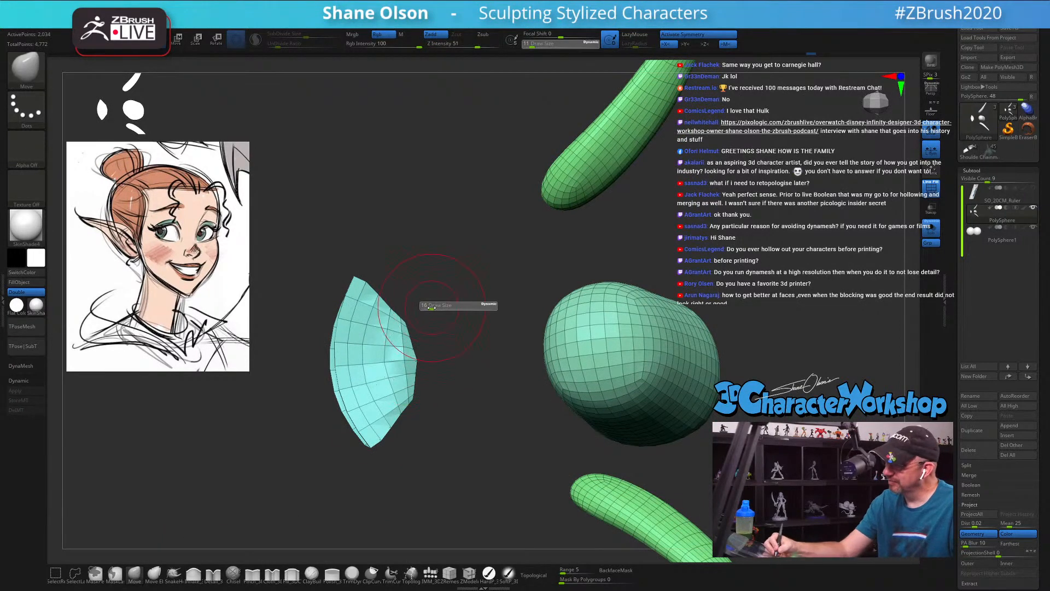
pyautogui.write('16')
pyautogui.press('Return')
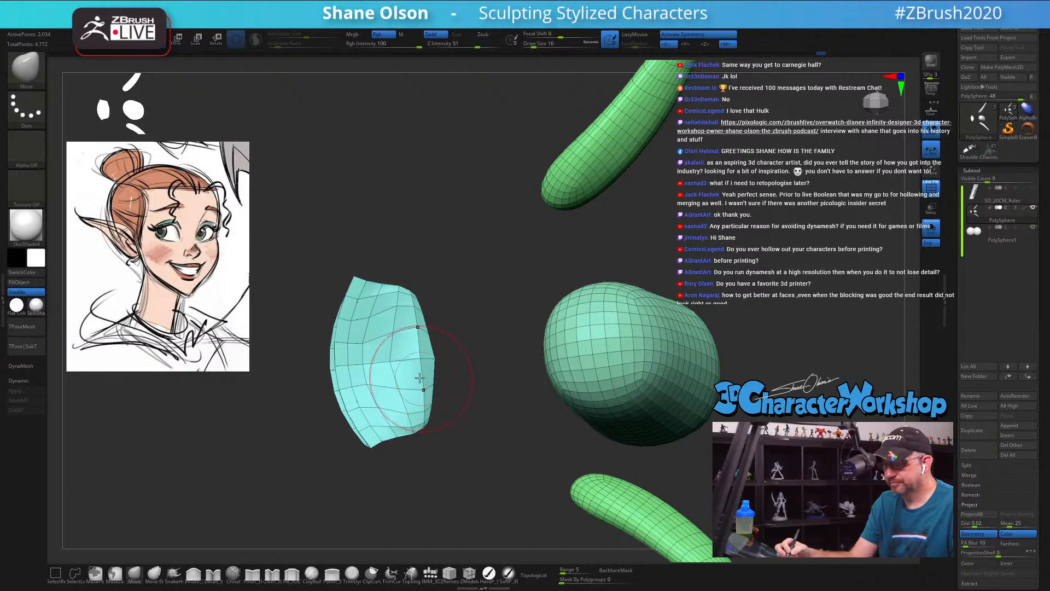
pyautogui.moveTo(438, 351)
pyautogui.mouseDown()
pyautogui.moveTo(446, 398)
pyautogui.moveTo(455, 386)
pyautogui.moveTo(437, 295)
pyautogui.moveTo(420, 296)
pyautogui.mouseUp()
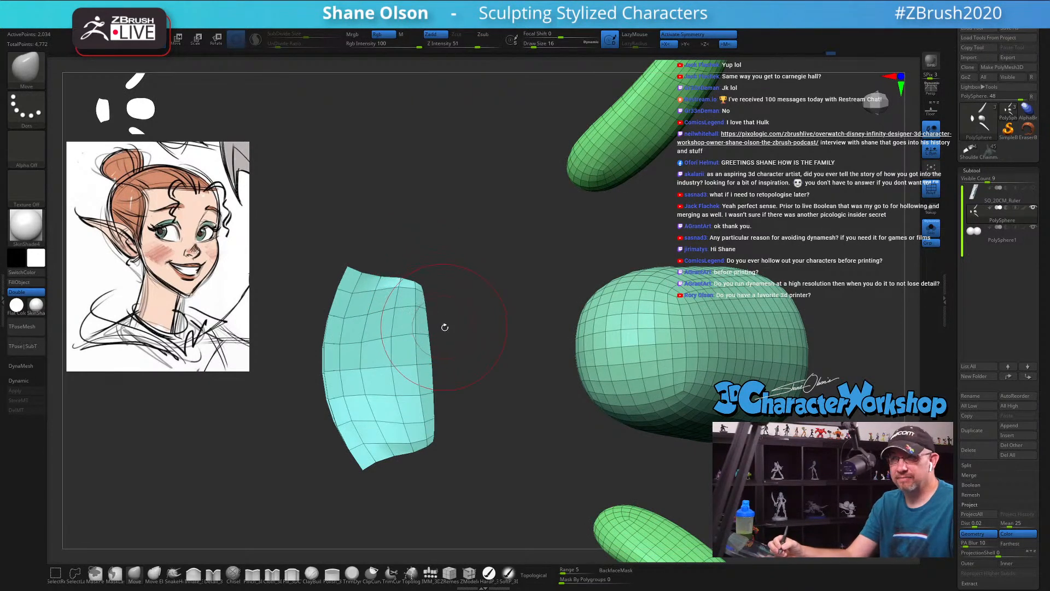
pyautogui.moveTo(446, 318); pyautogui.dragTo(474, 350)
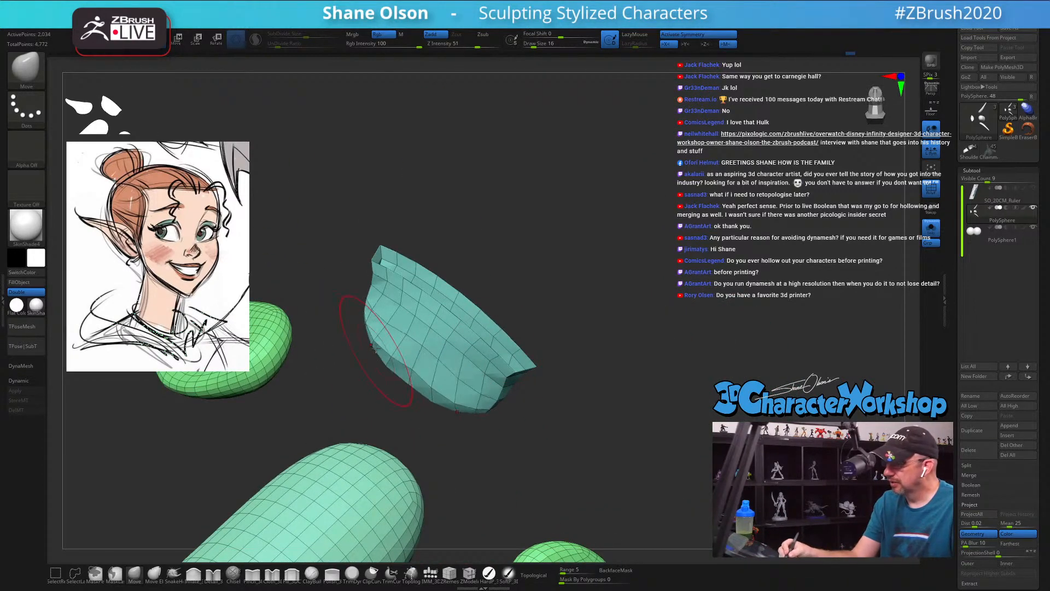
# Step: Round out the mouth pocket from the side and behind with the Move brush, raising Draw Size to 25
pyautogui.moveTo(409, 389); pyautogui.dragTo(446, 351)
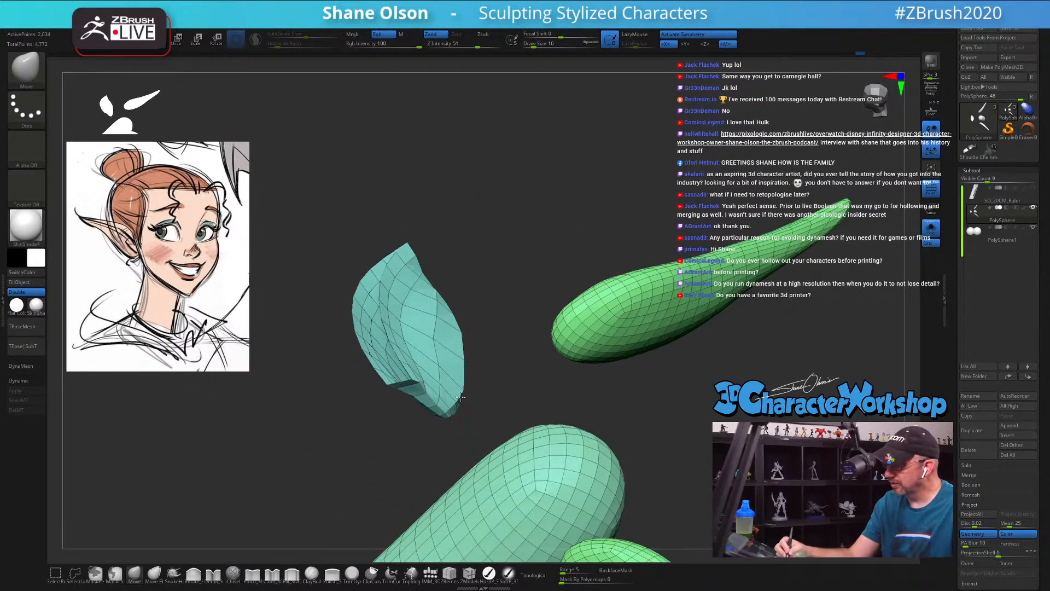
pyautogui.moveTo(455, 343)
pyautogui.mouseDown()
pyautogui.moveTo(499, 355)
pyautogui.moveTo(451, 371)
pyautogui.moveTo(492, 362)
pyautogui.moveTo(499, 368)
pyautogui.moveTo(480, 384)
pyautogui.mouseUp()
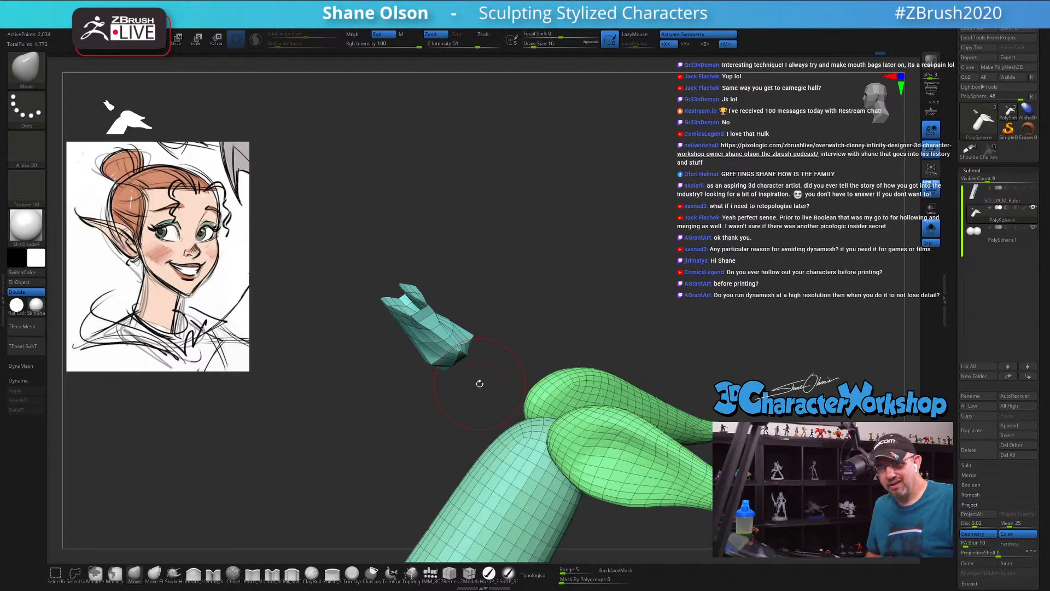
pyautogui.moveTo(480, 384)
pyautogui.mouseDown()
pyautogui.moveTo(490, 325)
pyautogui.moveTo(470, 355)
pyautogui.moveTo(439, 328)
pyautogui.mouseUp()
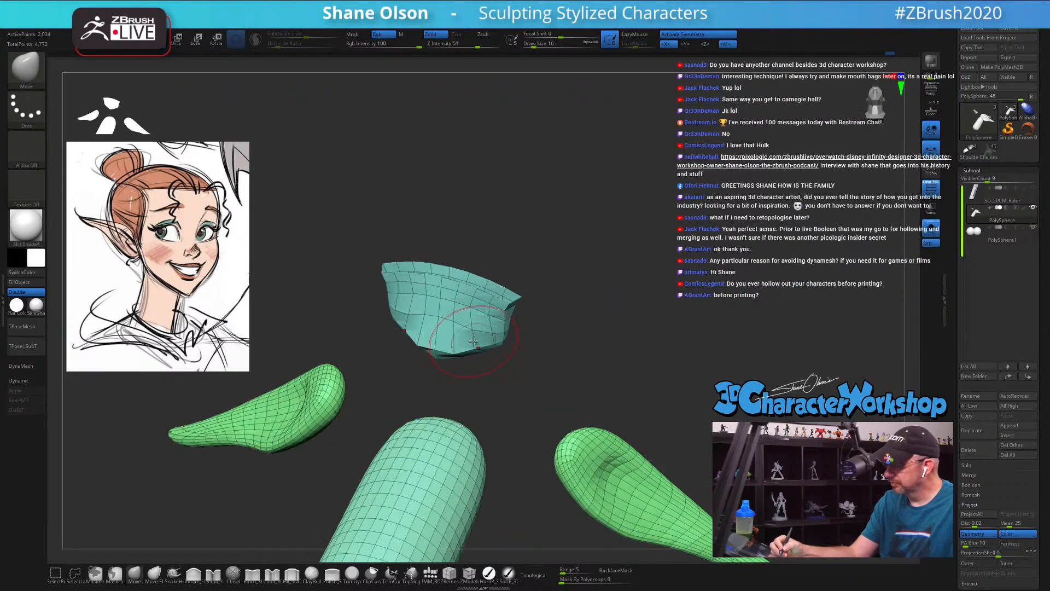
pyautogui.moveTo(439, 328)
pyautogui.mouseDown(button='right')
pyautogui.moveTo(458, 333)
pyautogui.moveTo(422, 343)
pyautogui.moveTo(478, 347)
pyautogui.moveTo(485, 380)
pyautogui.moveTo(526, 355)
pyautogui.moveTo(516, 352)
pyautogui.moveTo(530, 372)
pyautogui.mouseUp(button='right')
pyautogui.press('s')
pyautogui.moveTo(450, 374); pyautogui.dragTo(462, 381, button='right')
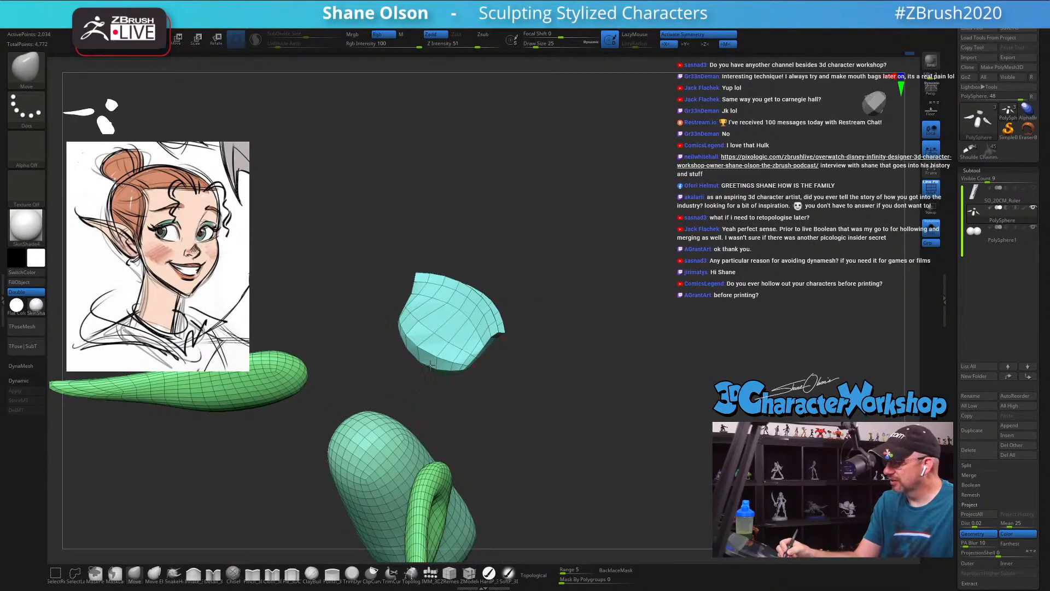
pyautogui.press('s')
pyautogui.moveTo(446, 347); pyautogui.dragTo(444, 337)
pyautogui.press('s')
pyautogui.moveTo(442, 333)
pyautogui.mouseDown(button='right')
pyautogui.moveTo(455, 336)
pyautogui.moveTo(445, 313)
pyautogui.mouseUp(button='right')
pyautogui.press('shift')
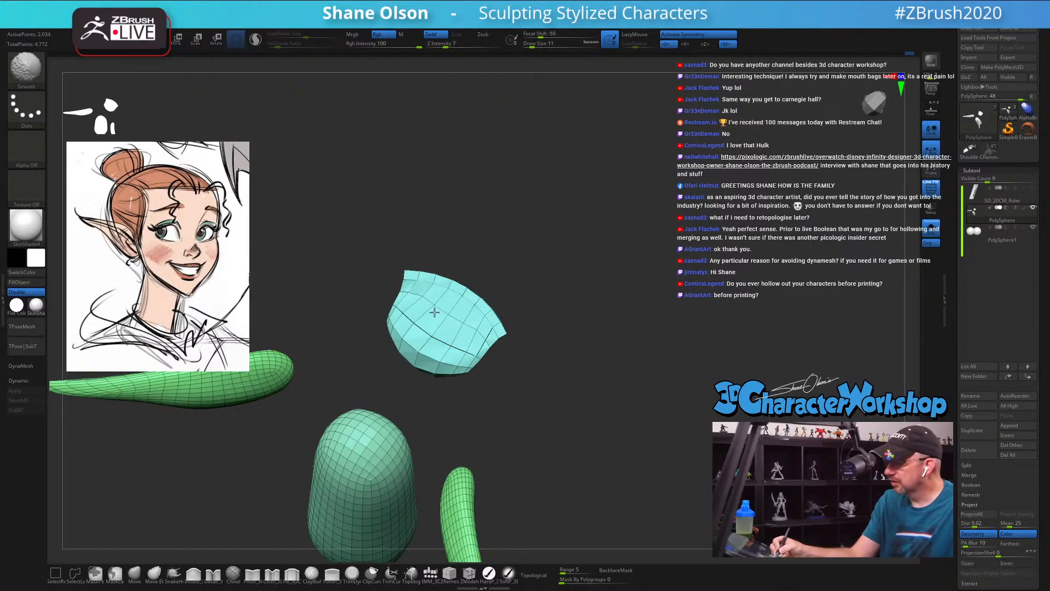
pyautogui.moveTo(437, 316)
pyautogui.keyDown('shift'); pyautogui.mouseDown()
pyautogui.moveTo(422, 329)
pyautogui.moveTo(483, 360)
pyautogui.mouseUp(); pyautogui.keyUp('shift')
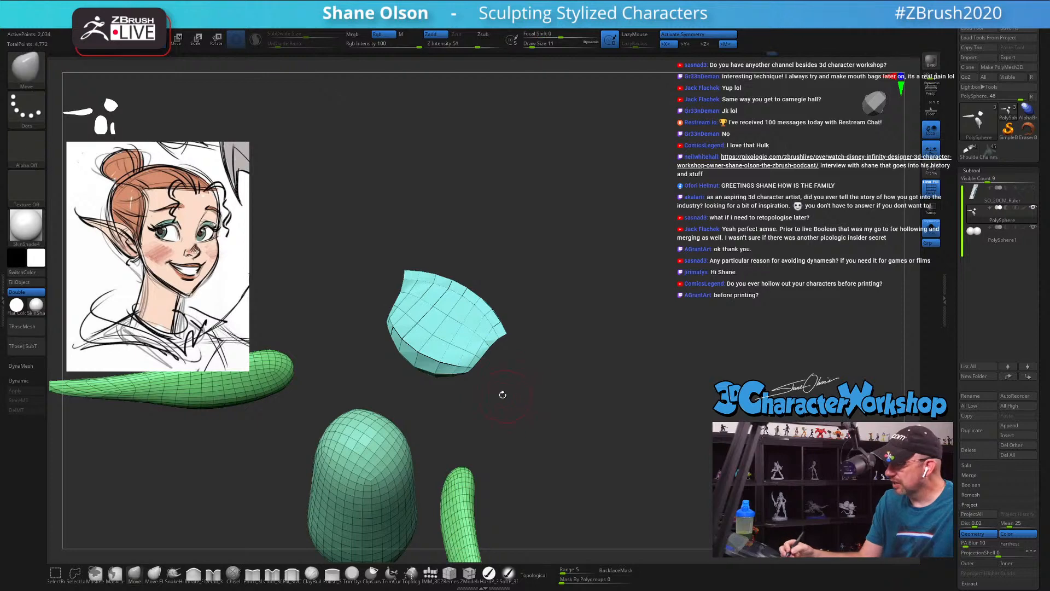
pyautogui.hotkey('ctrl', 'z')
pyautogui.hotkey('ctrl', 'z')
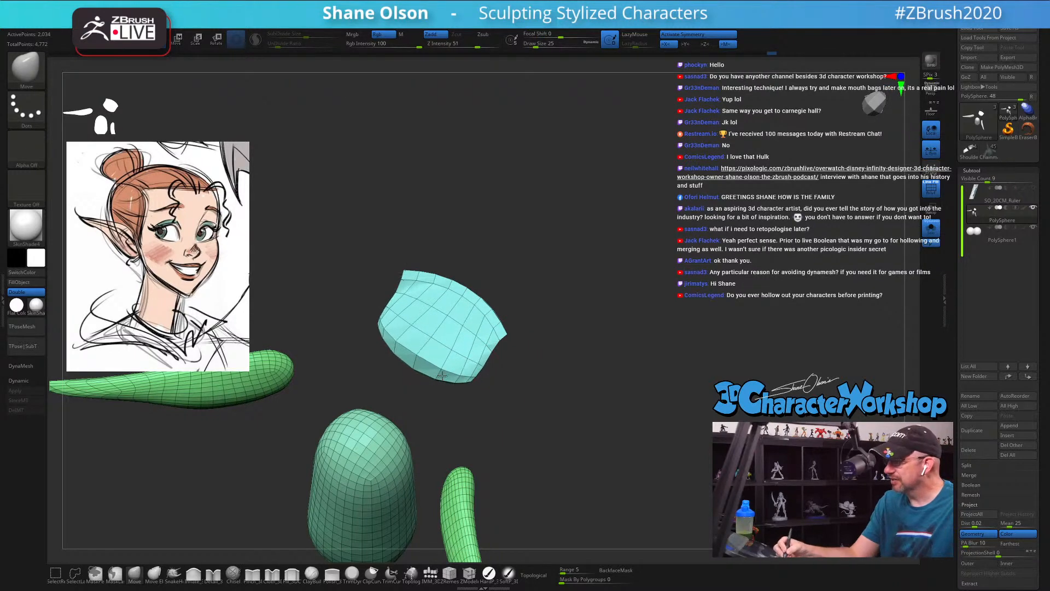
# Step: Finish enlarging the mouth pocket with the Move brush at Draw Size 25 and unhide the rest of the head
pyautogui.moveTo(426, 352); pyautogui.dragTo(540, 398, button='right')
pyautogui.keyDown('ctrl'); pyautogui.keyDown('shift'); pyautogui.click(650, 417); pyautogui.keyUp('shift'); pyautogui.keyUp('ctrl')
pyautogui.moveTo(658, 406); pyautogui.dragTo(628, 400, button='right')
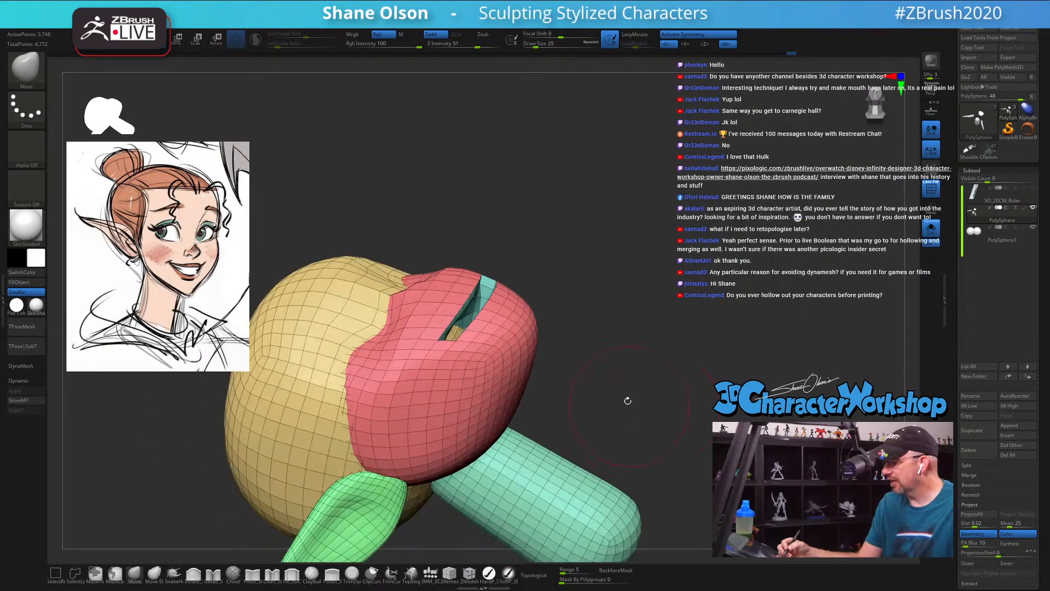
# Step: Open the mouth wider by reshaping the lower lip edge with the Move brush, using Draw Sizes 17 and 27
pyautogui.press('s')
pyautogui.moveTo(599, 349); pyautogui.dragTo(596, 348)
pyautogui.moveTo(551, 307); pyautogui.dragTo(550, 338, button='right')
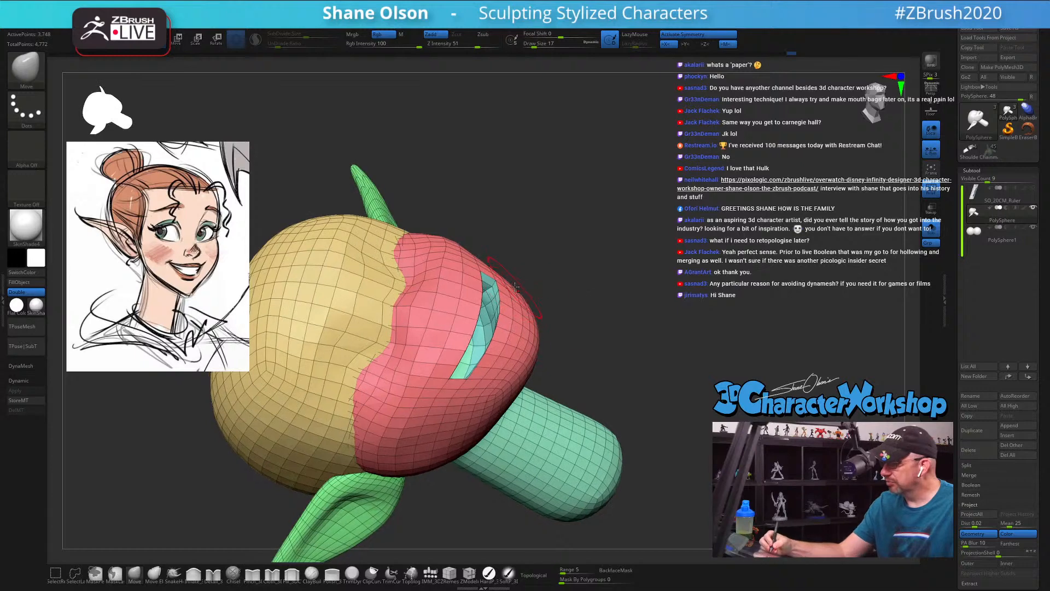
pyautogui.press('s')
pyautogui.moveTo(521, 278); pyautogui.dragTo(526, 277)
pyautogui.moveTo(502, 315)
pyautogui.keyDown('shift'); pyautogui.mouseDown()
pyautogui.moveTo(503, 298)
pyautogui.moveTo(469, 293)
pyautogui.moveTo(481, 337)
pyautogui.mouseUp(); pyautogui.keyUp('shift')
pyautogui.moveTo(561, 348)
pyautogui.mouseDown()
pyautogui.moveTo(559, 334)
pyautogui.moveTo(569, 349)
pyautogui.moveTo(566, 310)
pyautogui.mouseUp()
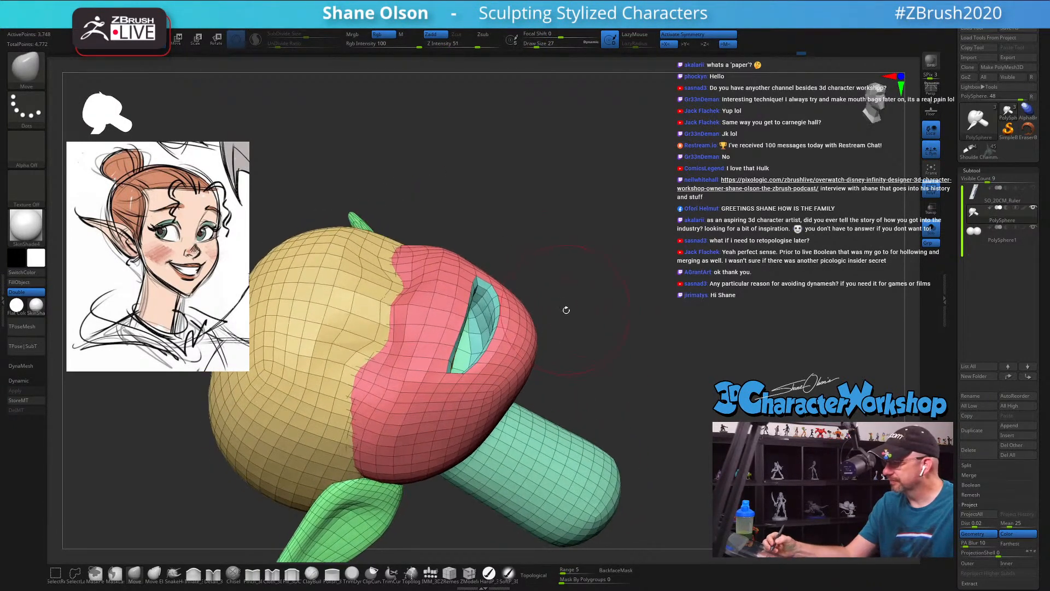
pyautogui.moveTo(633, 359)
pyautogui.mouseDown()
pyautogui.moveTo(654, 331)
pyautogui.moveTo(640, 351)
pyautogui.moveTo(552, 362)
pyautogui.moveTo(543, 383)
pyautogui.mouseUp()
# Step: Isolate the cranium mass, push its lower front inward with the Move brush at Draw Size 27, and unhide the head
pyautogui.keyDown('ctrl'); pyautogui.keyDown('shift'); pyautogui.click(356, 312); pyautogui.keyUp('shift'); pyautogui.keyUp('ctrl')
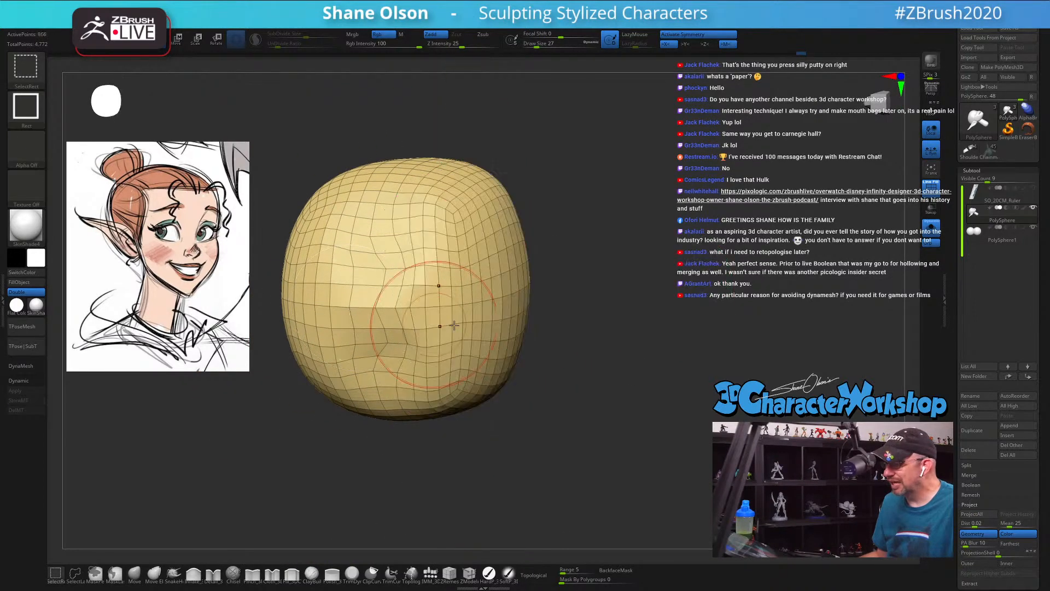
pyautogui.moveTo(334, 459); pyautogui.dragTo(346, 462)
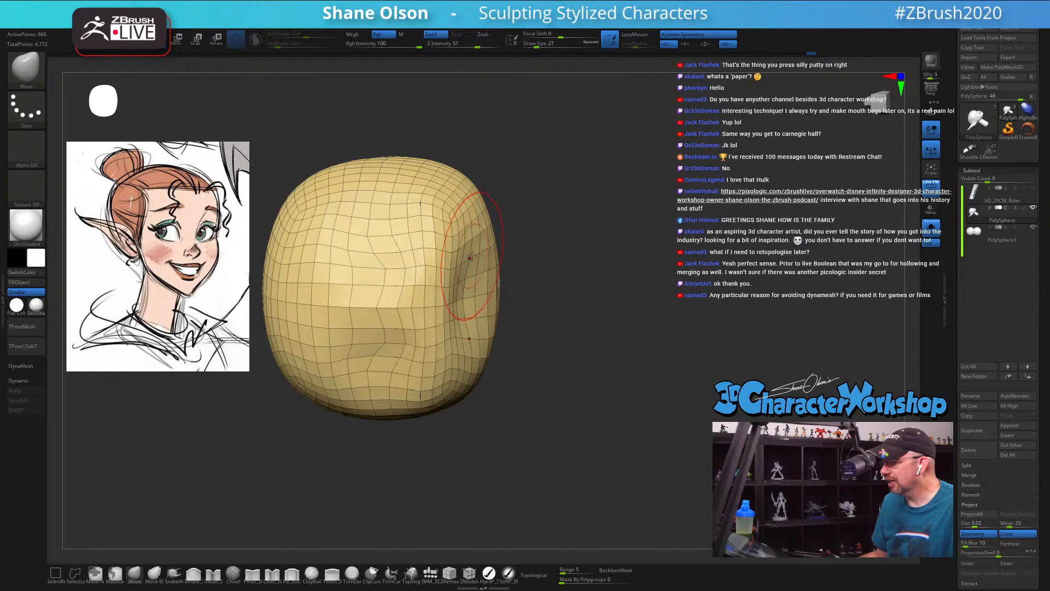
pyautogui.moveTo(550, 325)
pyautogui.mouseDown()
pyautogui.moveTo(566, 336)
pyautogui.moveTo(550, 306)
pyautogui.mouseUp()
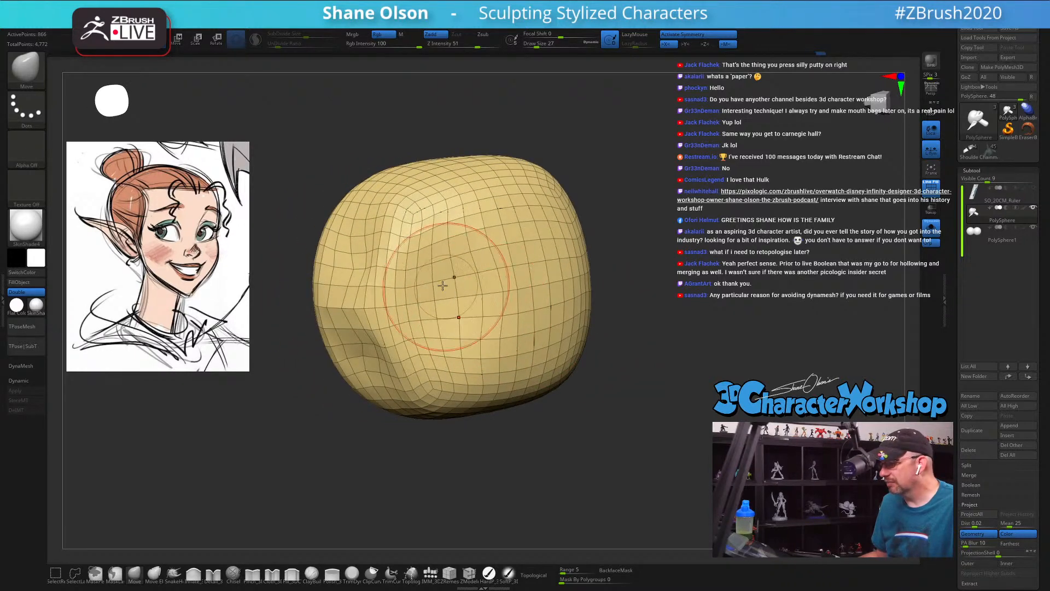
pyautogui.moveTo(619, 361); pyautogui.dragTo(486, 274)
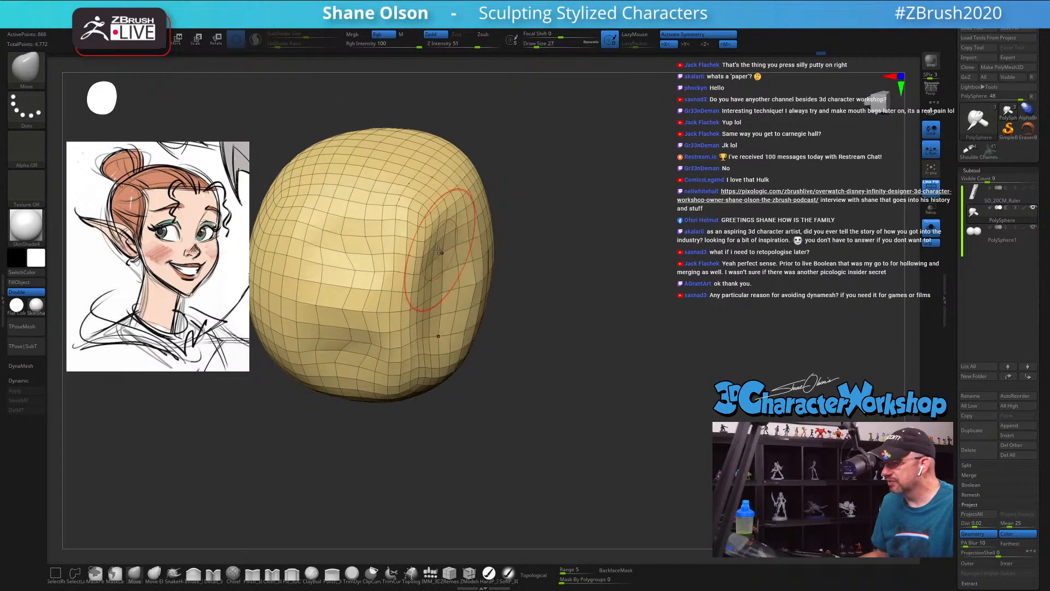
pyautogui.keyDown('ctrl'); pyautogui.keyDown('shift'); pyautogui.click(651, 384); pyautogui.keyUp('shift'); pyautogui.keyUp('ctrl')
# Step: Turn on topological masking for the Move brush and set Draw Size to 22 for working on the mouth
pyautogui.moveTo(629, 336); pyautogui.dragTo(570, 388)
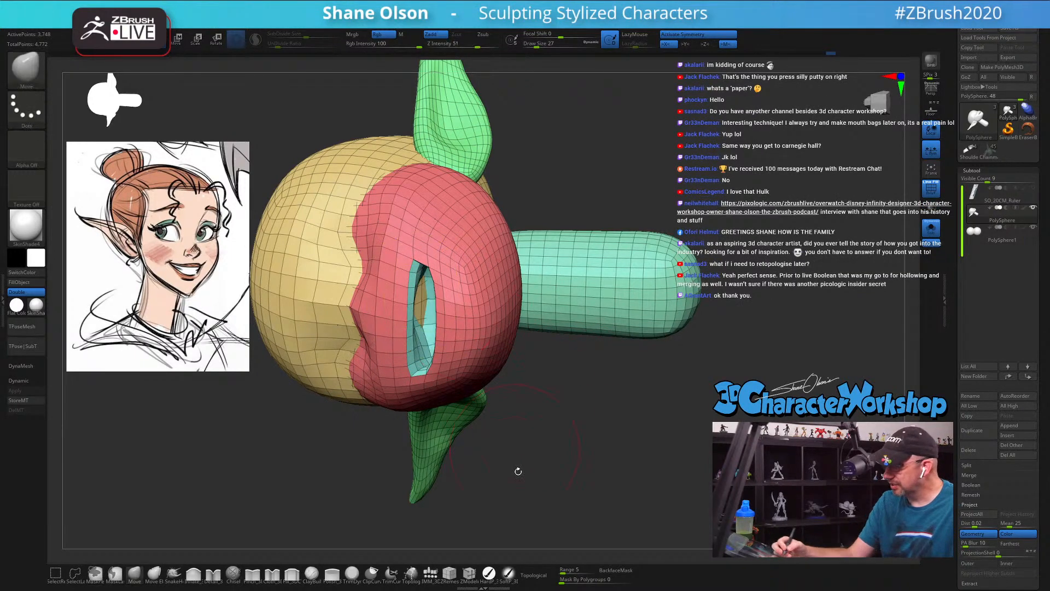
pyautogui.click(534, 575)
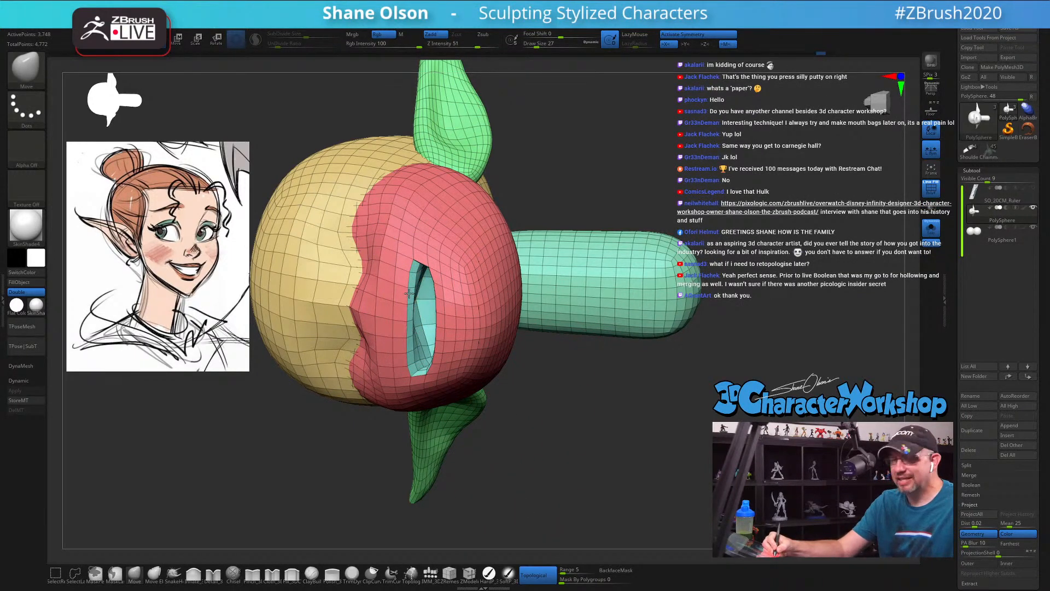
pyautogui.press('s')
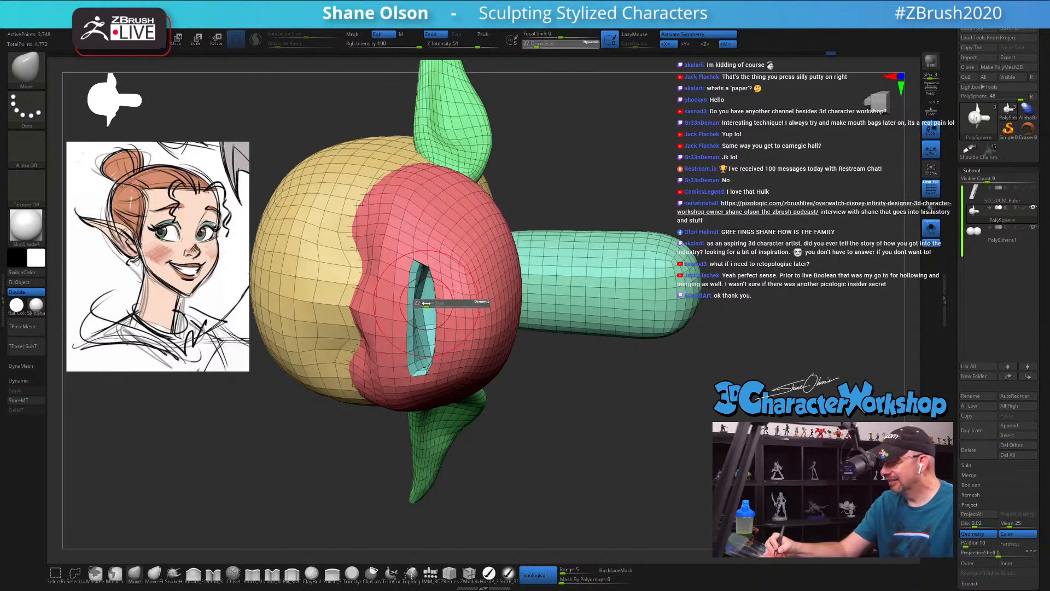
pyautogui.click(426, 303)
pyautogui.moveTo(427, 303); pyautogui.dragTo(436, 320)
pyautogui.moveTo(484, 410); pyautogui.dragTo(519, 394)
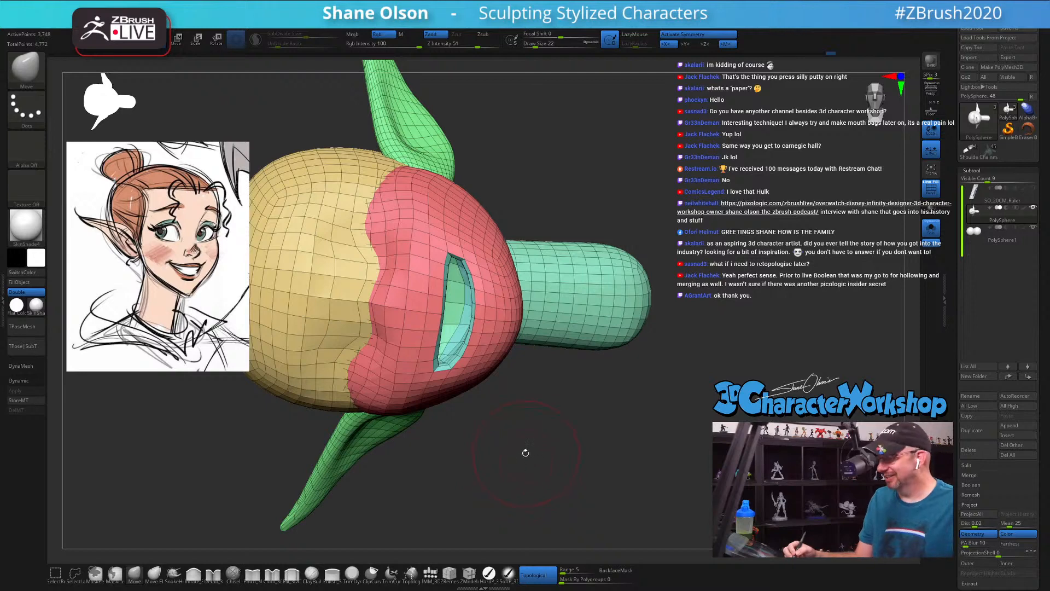
pyautogui.moveTo(522, 451); pyautogui.dragTo(514, 460)
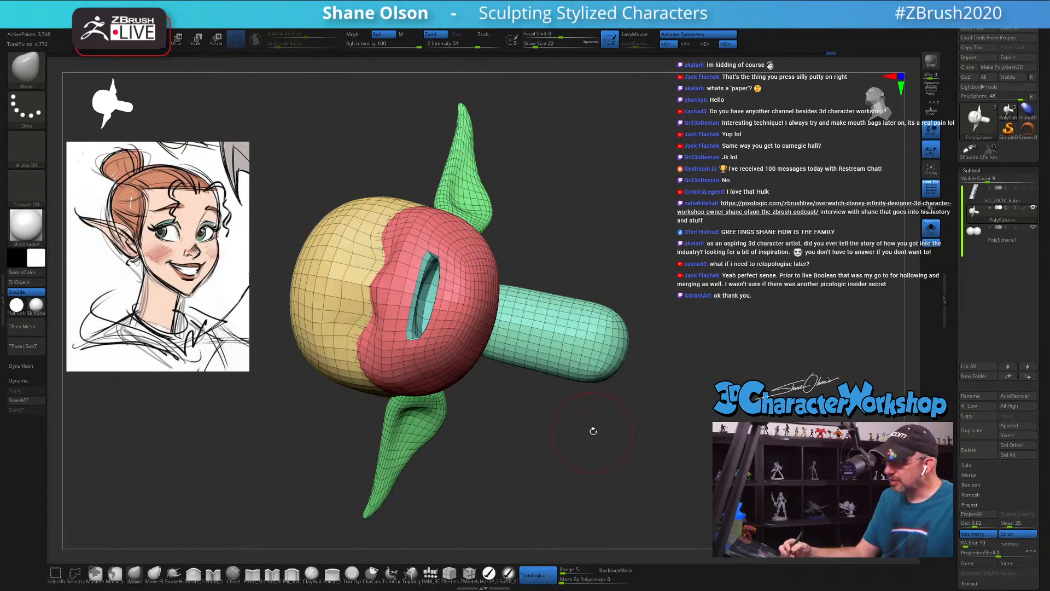
pyautogui.moveTo(590, 438); pyautogui.dragTo(604, 444)
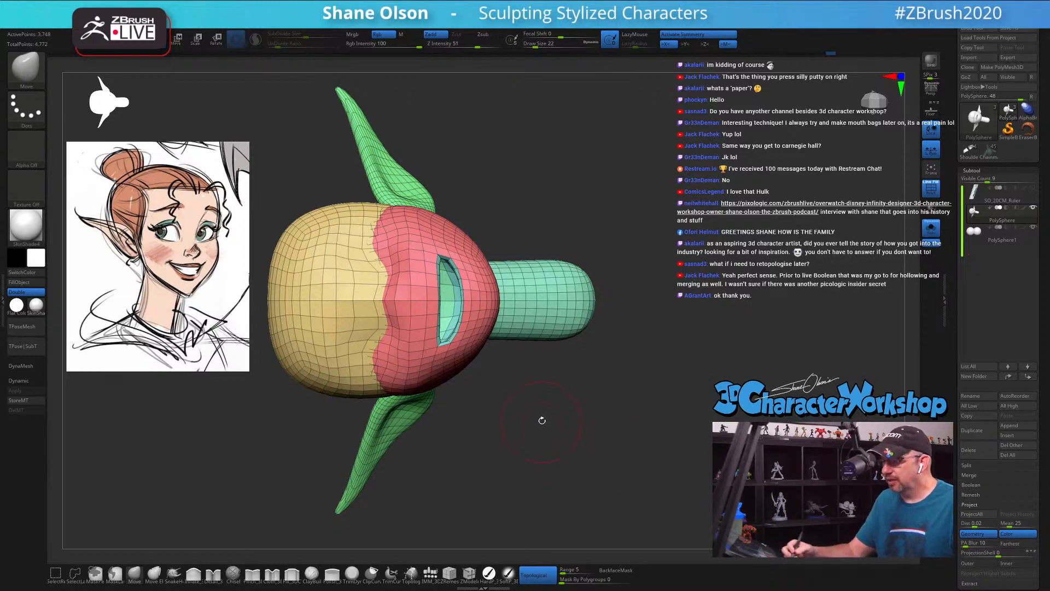
pyautogui.moveTo(542, 420); pyautogui.dragTo(506, 472)
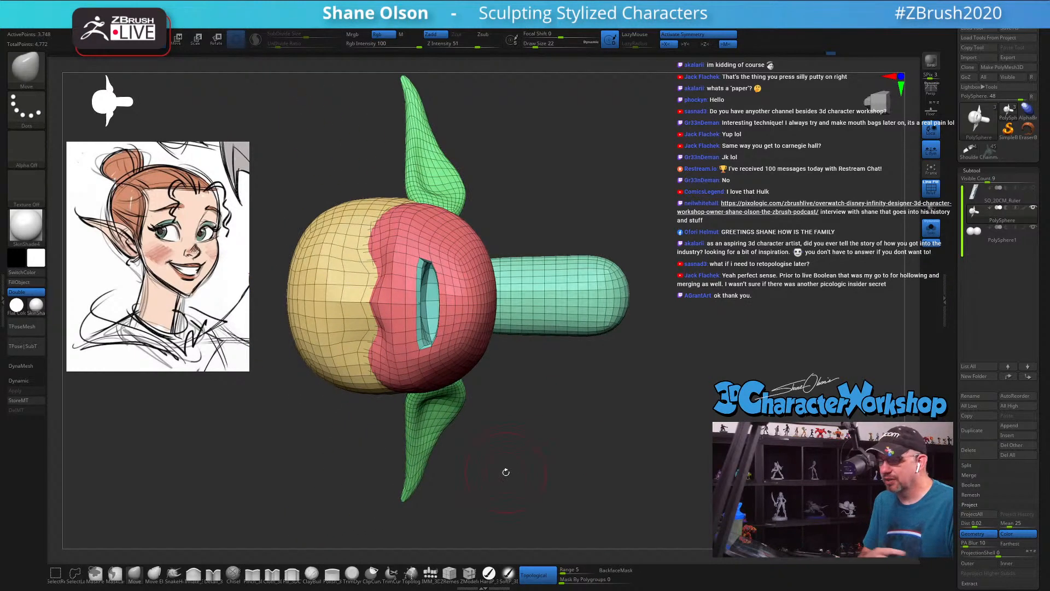
# Step: Reshape the lip edges around the mouth opening into a smile curve with the Move brush, reducing Draw Size to 13
pyautogui.moveTo(434, 298); pyautogui.dragTo(440, 300)
pyautogui.moveTo(514, 389); pyautogui.dragTo(543, 363)
pyautogui.moveTo(429, 284); pyautogui.dragTo(435, 281)
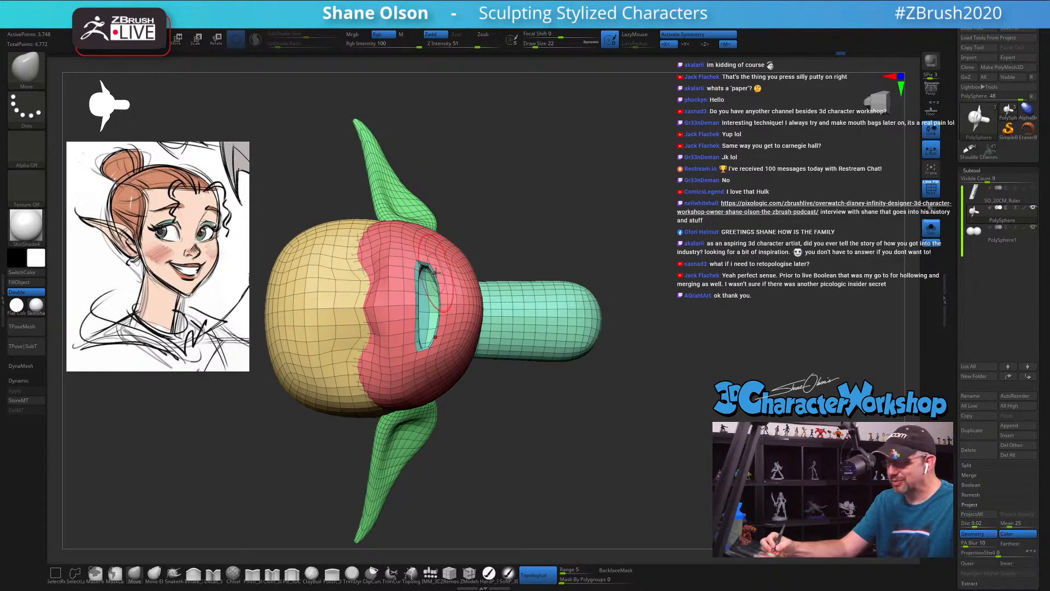
pyautogui.moveTo(514, 393); pyautogui.dragTo(542, 366)
pyautogui.keyDown('shift'); pyautogui.moveTo(426, 286); pyautogui.dragTo(433, 313); pyautogui.keyUp('shift')
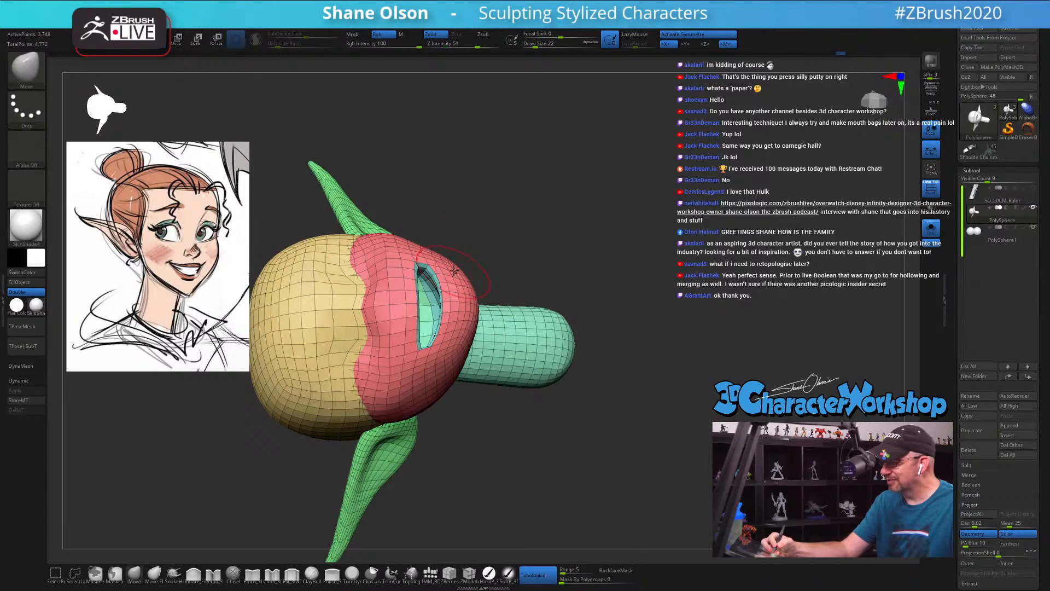
pyautogui.moveTo(480, 239)
pyautogui.keyDown('alt'); pyautogui.mouseDown()
pyautogui.moveTo(493, 236)
pyautogui.moveTo(497, 370)
pyautogui.moveTo(536, 352)
pyautogui.moveTo(522, 375)
pyautogui.moveTo(536, 440)
pyautogui.moveTo(522, 418)
pyautogui.moveTo(518, 353)
pyautogui.mouseUp(); pyautogui.keyUp('alt')
pyautogui.moveTo(498, 319)
pyautogui.mouseDown()
pyautogui.moveTo(503, 340)
pyautogui.moveTo(514, 329)
pyautogui.moveTo(512, 351)
pyautogui.mouseUp()
pyautogui.press('s')
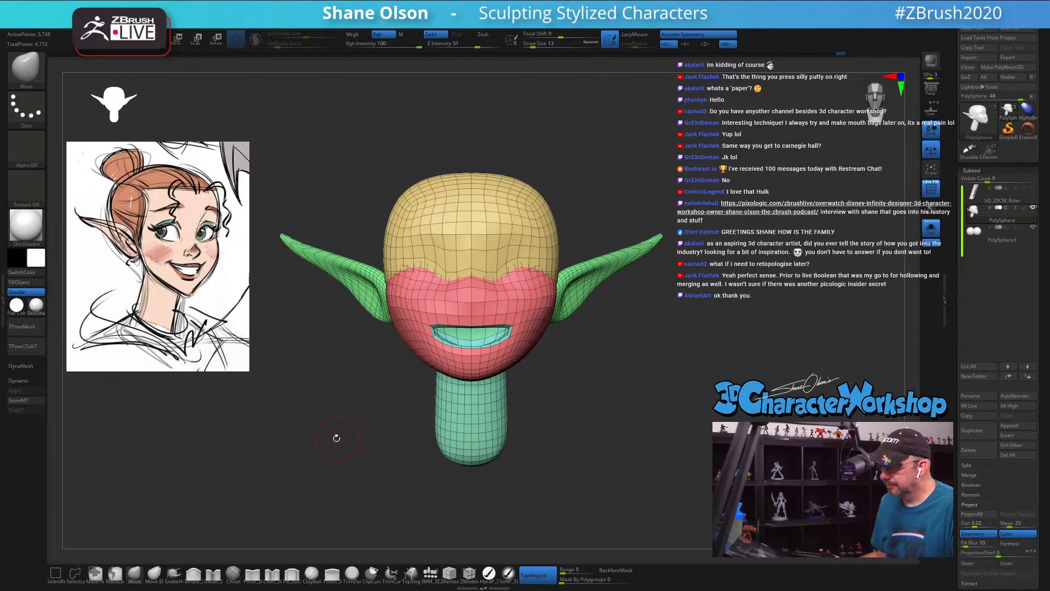
# Step: Turn off topological masking and push the ears' bases in toward the head with the Move brush at Draw Size 39
pyautogui.press('s')
pyautogui.moveTo(336, 438); pyautogui.dragTo(338, 445)
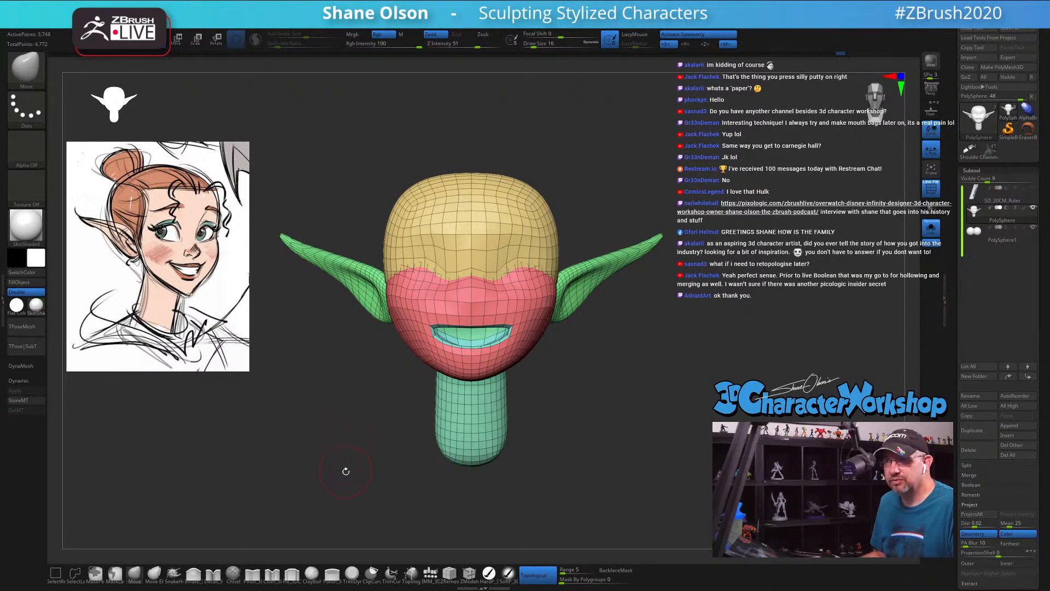
pyautogui.press('s')
pyautogui.moveTo(337, 452); pyautogui.dragTo(376, 447)
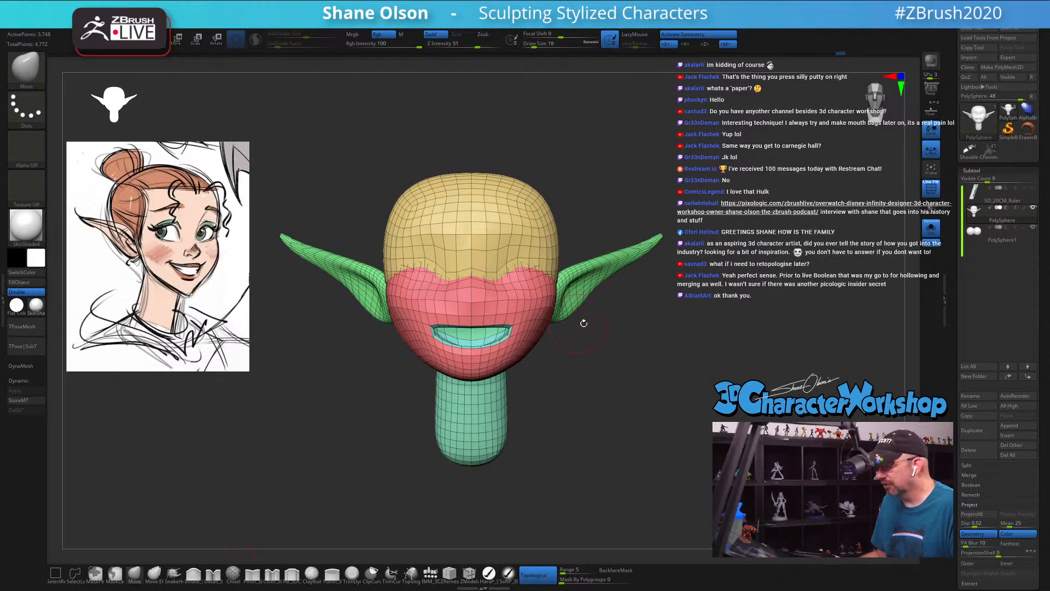
pyautogui.keyDown('alt'); pyautogui.moveTo(585, 324); pyautogui.dragTo(589, 326); pyautogui.keyUp('alt')
pyautogui.click(538, 575)
pyautogui.keyDown('alt'); pyautogui.moveTo(607, 455); pyautogui.dragTo(609, 486); pyautogui.keyUp('alt')
pyautogui.press('s')
pyautogui.moveTo(619, 432); pyautogui.dragTo(625, 432)
pyautogui.moveTo(663, 364); pyautogui.dragTo(652, 366)
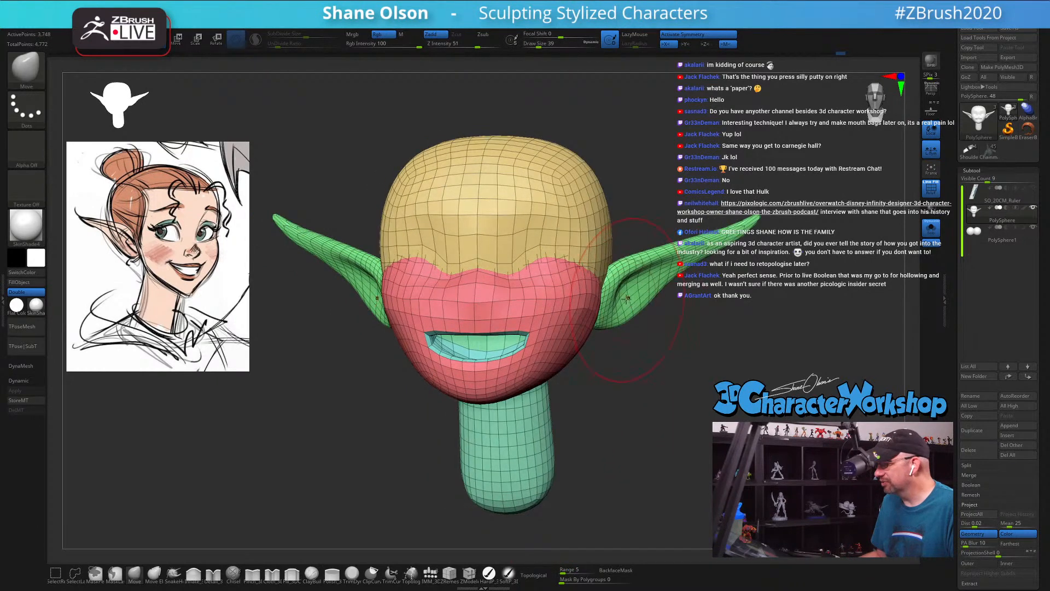
pyautogui.moveTo(624, 299)
pyautogui.mouseDown()
pyautogui.moveTo(595, 295)
pyautogui.moveTo(614, 295)
pyautogui.mouseUp()
pyautogui.press('s')
pyautogui.press('s')
pyautogui.press('s')
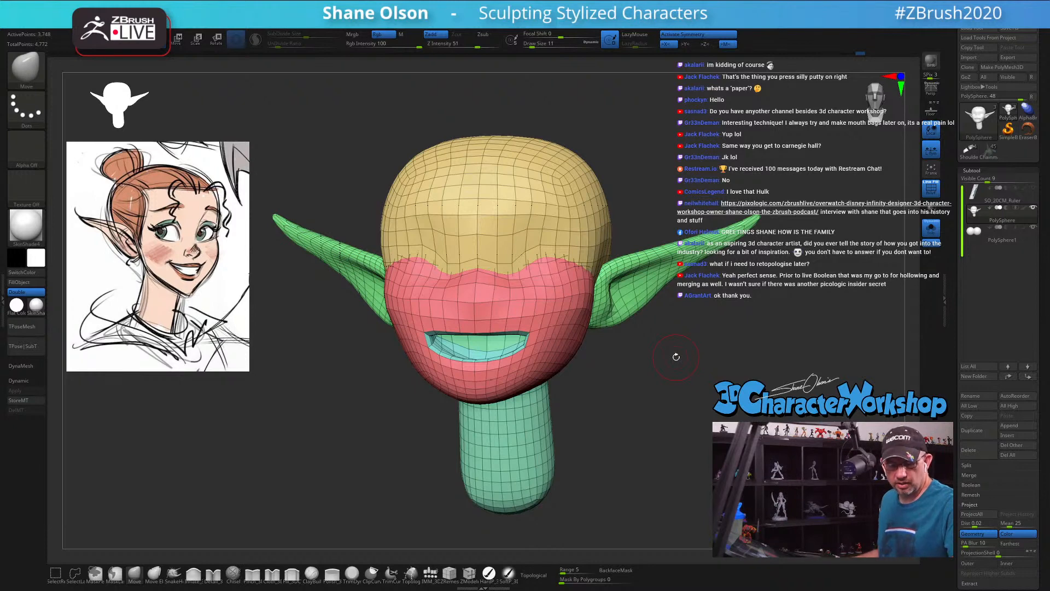
pyautogui.keyDown('shift'); pyautogui.moveTo(354, 438); pyautogui.dragTo(750, 345); pyautogui.keyUp('shift')
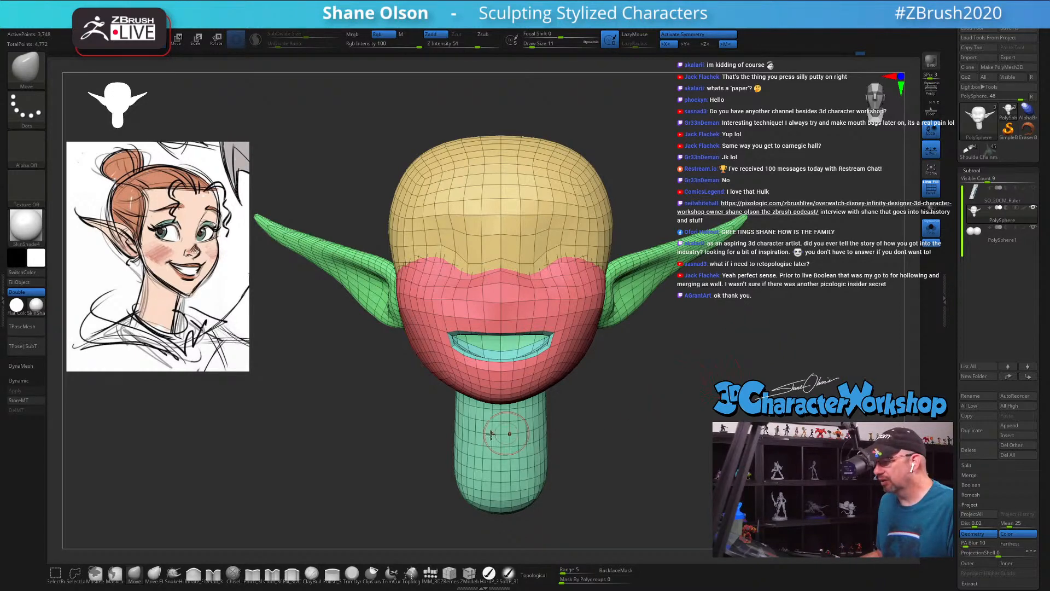
pyautogui.press('s')
pyautogui.moveTo(361, 450); pyautogui.dragTo(364, 451)
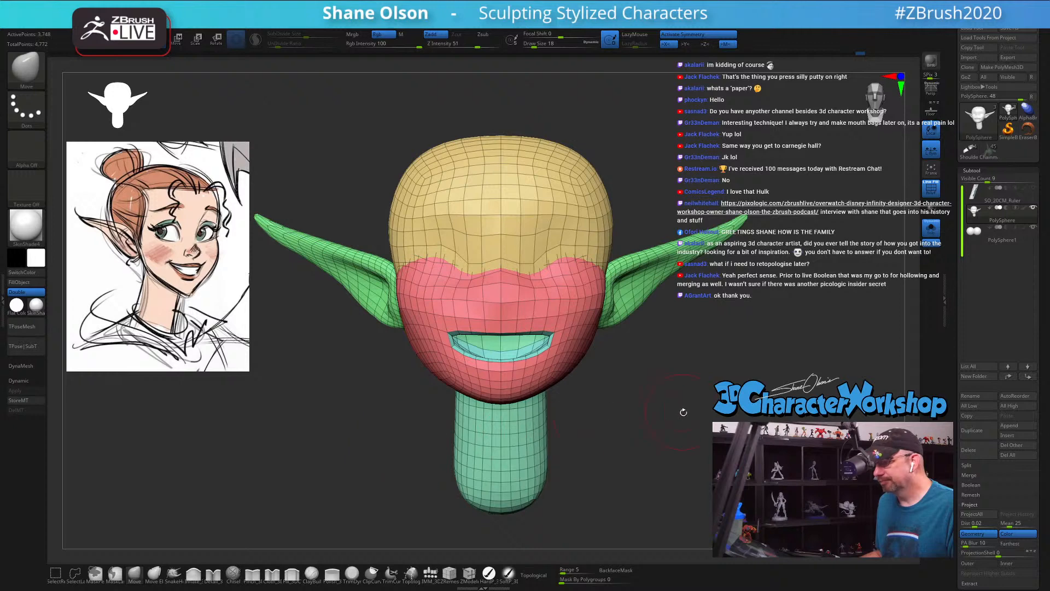
pyautogui.moveTo(696, 406); pyautogui.dragTo(675, 415)
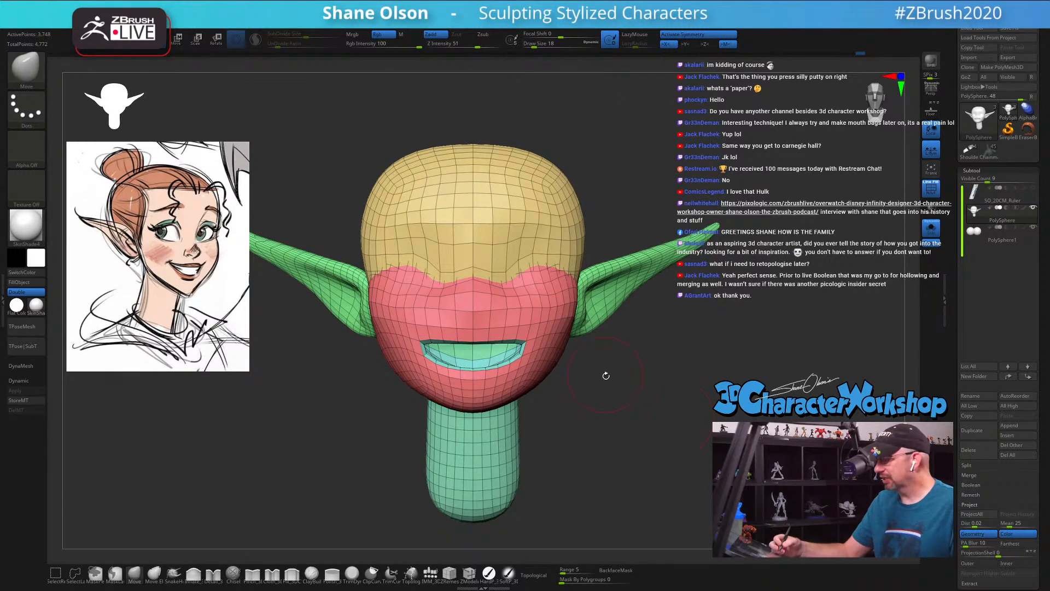
pyautogui.moveTo(606, 383); pyautogui.dragTo(605, 382)
# Step: Refine the base of the ears from the front and side with the Move brush, setting Draw Size to 25
pyautogui.press('s')
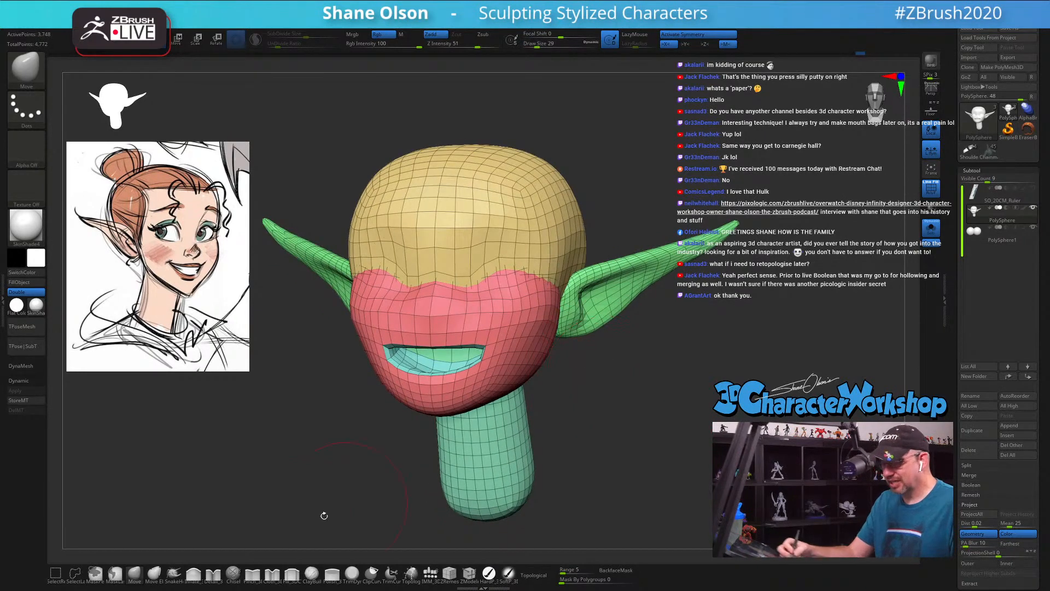
pyautogui.press('s')
pyautogui.moveTo(594, 307)
pyautogui.mouseDown()
pyautogui.moveTo(576, 316)
pyautogui.moveTo(626, 383)
pyautogui.moveTo(571, 325)
pyautogui.moveTo(561, 285)
pyautogui.mouseUp()
pyautogui.press('s')
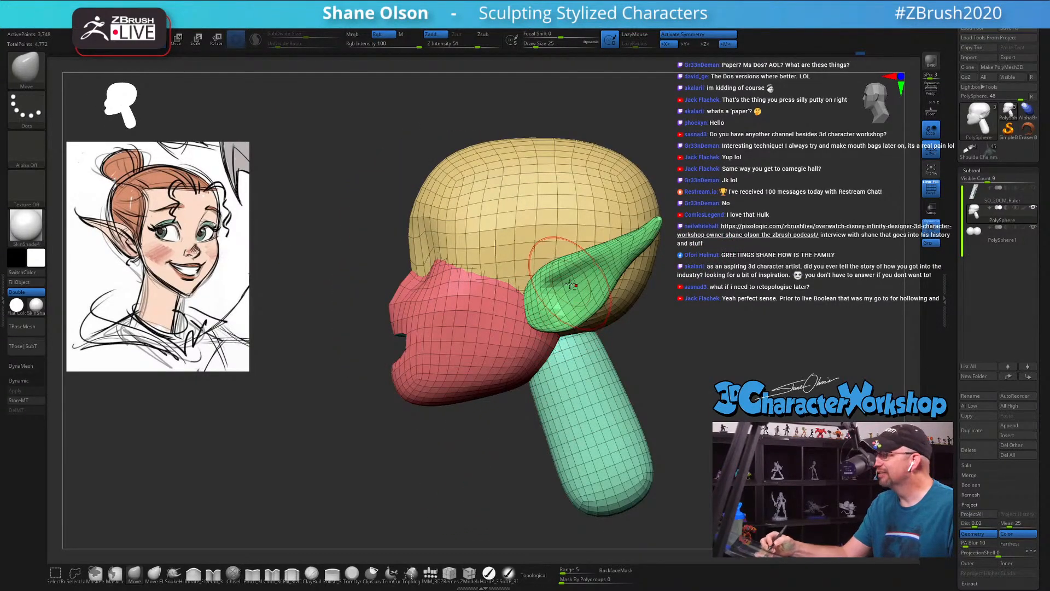
pyautogui.moveTo(561, 299)
pyautogui.keyDown('ctrl'); pyautogui.mouseDown(button='right')
pyautogui.moveTo(560, 274)
pyautogui.moveTo(602, 338)
pyautogui.moveTo(672, 345)
pyautogui.mouseUp(button='right'); pyautogui.keyUp('ctrl')
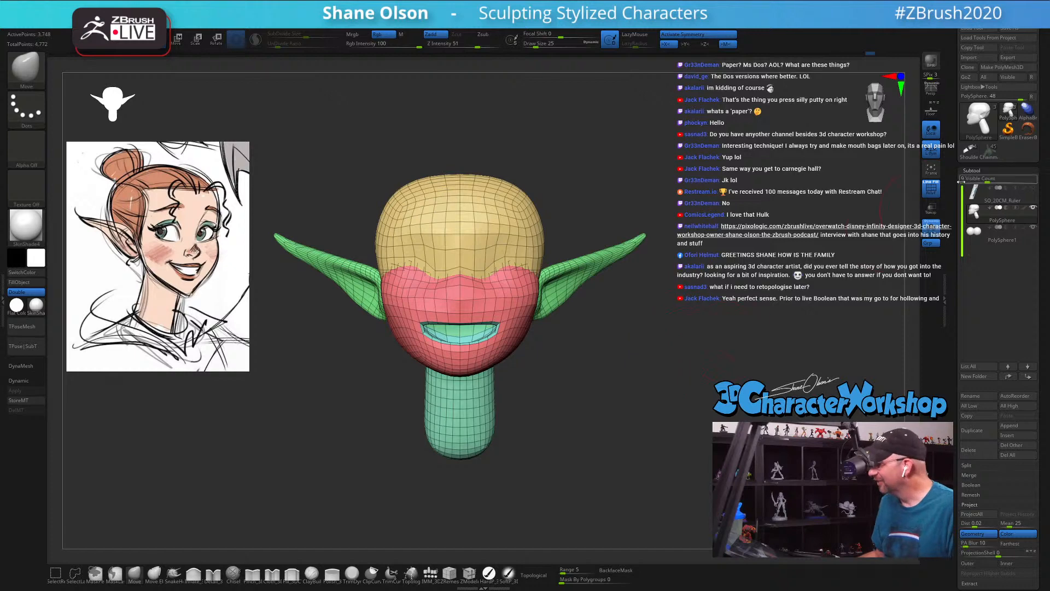
# Step: Duplicate the head subtool and send the transform gizmo to its home position
pyautogui.click(983, 431)
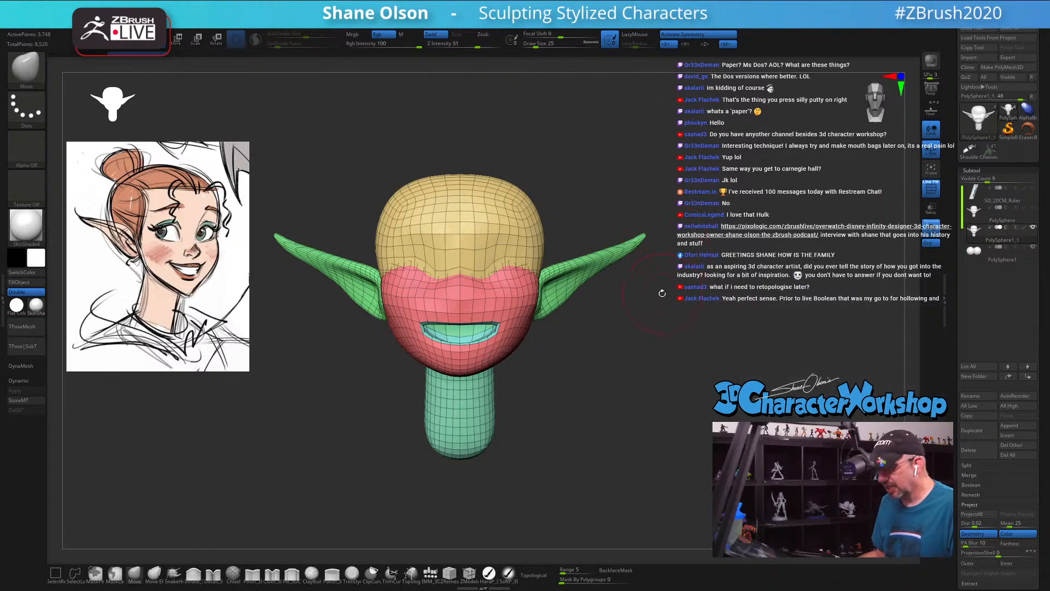
pyautogui.press('space')
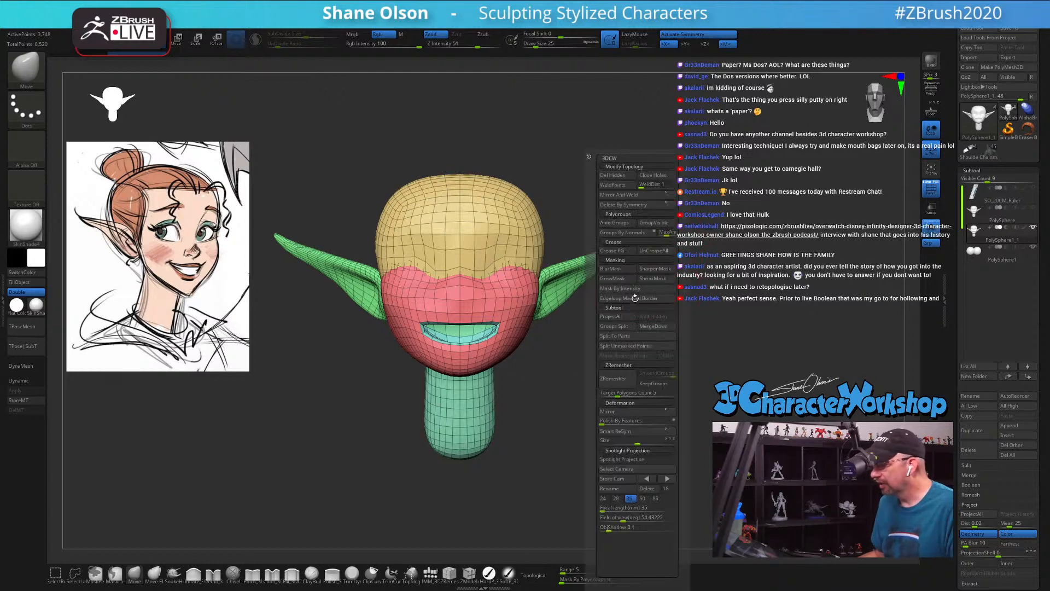
pyautogui.press('w')
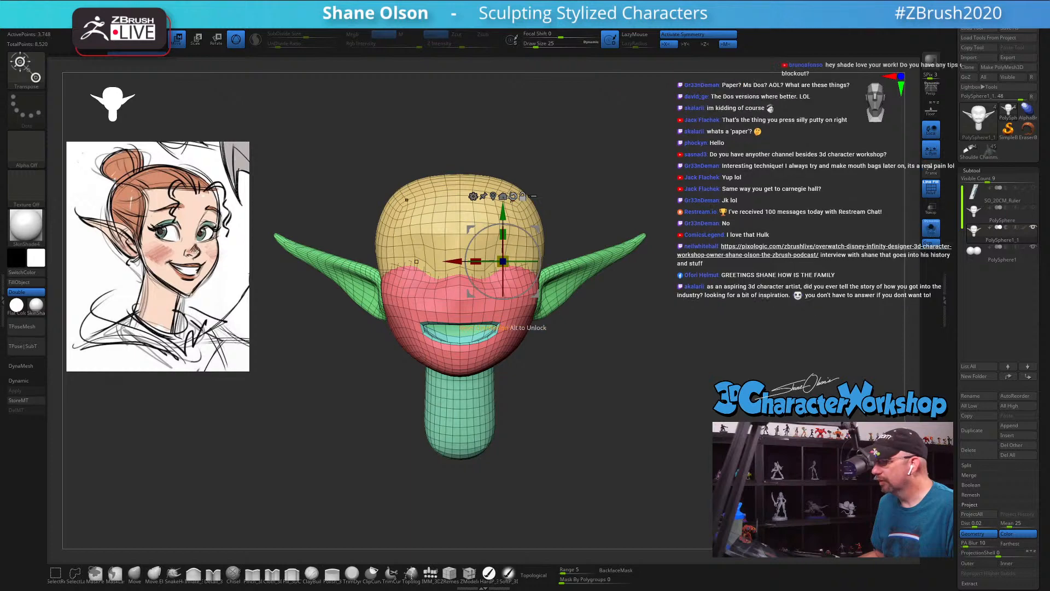
pyautogui.click(505, 197)
pyautogui.keyDown('alt'); pyautogui.moveTo(624, 359); pyautogui.dragTo(692, 352); pyautogui.keyUp('alt')
pyautogui.press('f')
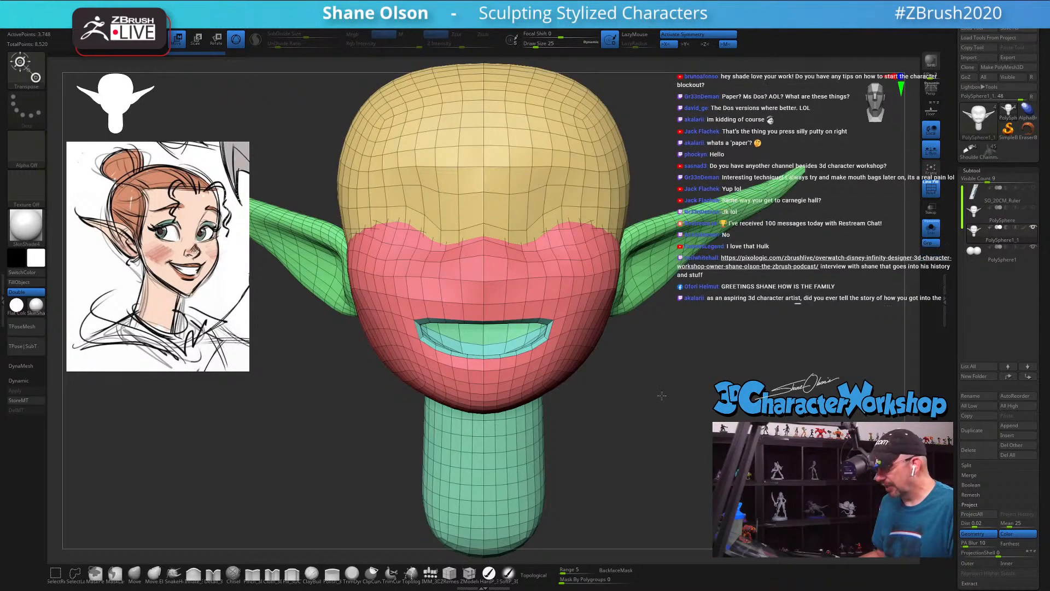
# Step: Fuse the duplicate's separate head masses into one mesh with Remesh By Union and accept the result
pyautogui.keyDown('alt'); pyautogui.moveTo(661, 394); pyautogui.dragTo(708, 178); pyautogui.keyUp('alt')
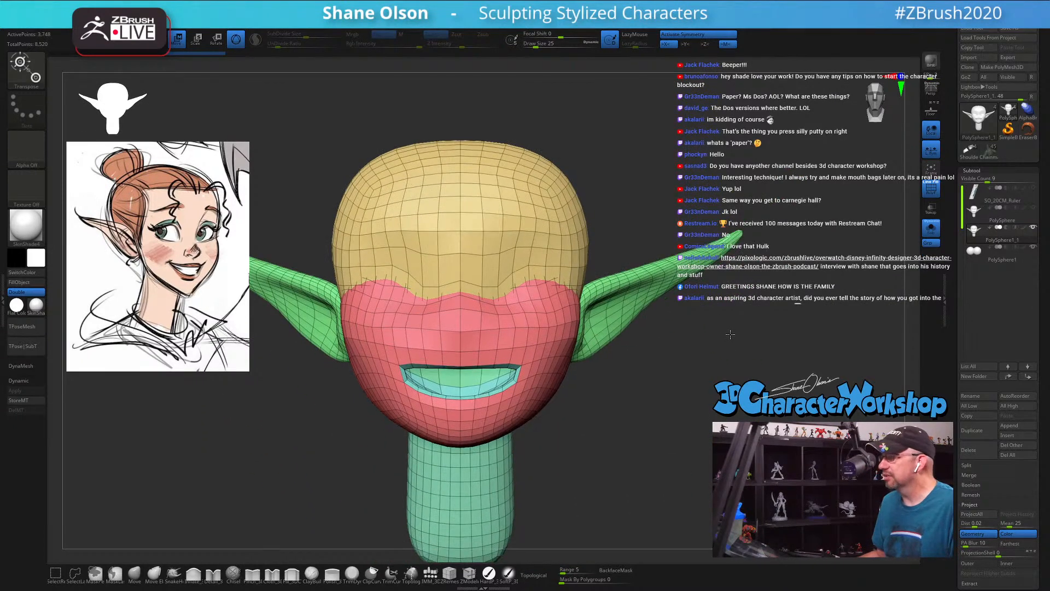
pyautogui.keyDown('alt'); pyautogui.moveTo(731, 335); pyautogui.dragTo(710, 249); pyautogui.keyUp('alt')
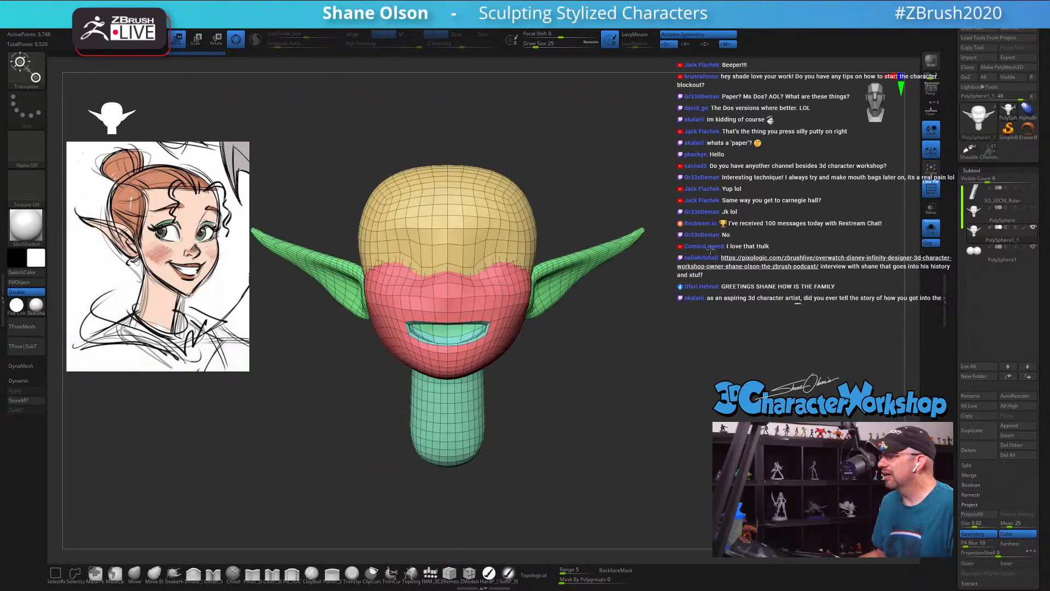
pyautogui.keyDown('alt'); pyautogui.moveTo(718, 449); pyautogui.dragTo(687, 352); pyautogui.keyUp('alt')
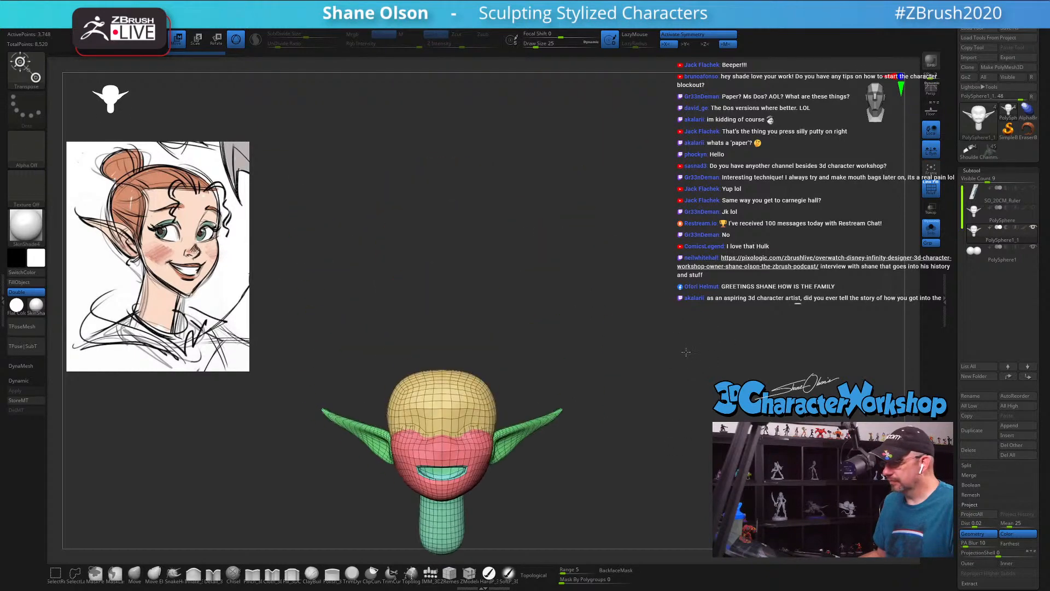
pyautogui.keyDown('alt'); pyautogui.moveTo(657, 438); pyautogui.dragTo(662, 252); pyautogui.keyUp('alt')
pyautogui.keyDown('alt'); pyautogui.moveTo(686, 399); pyautogui.dragTo(679, 358); pyautogui.keyUp('alt')
pyautogui.keyDown('alt'); pyautogui.moveTo(664, 416); pyautogui.dragTo(674, 300); pyautogui.keyUp('alt')
pyautogui.keyDown('alt'); pyautogui.moveTo(628, 400); pyautogui.dragTo(599, 346); pyautogui.keyUp('alt')
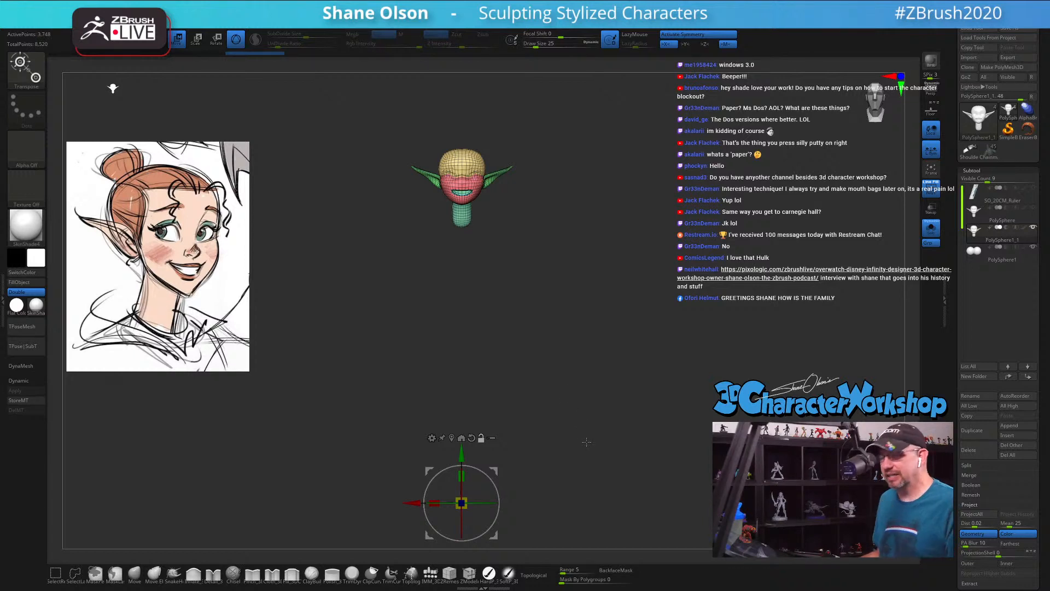
pyautogui.click(433, 438)
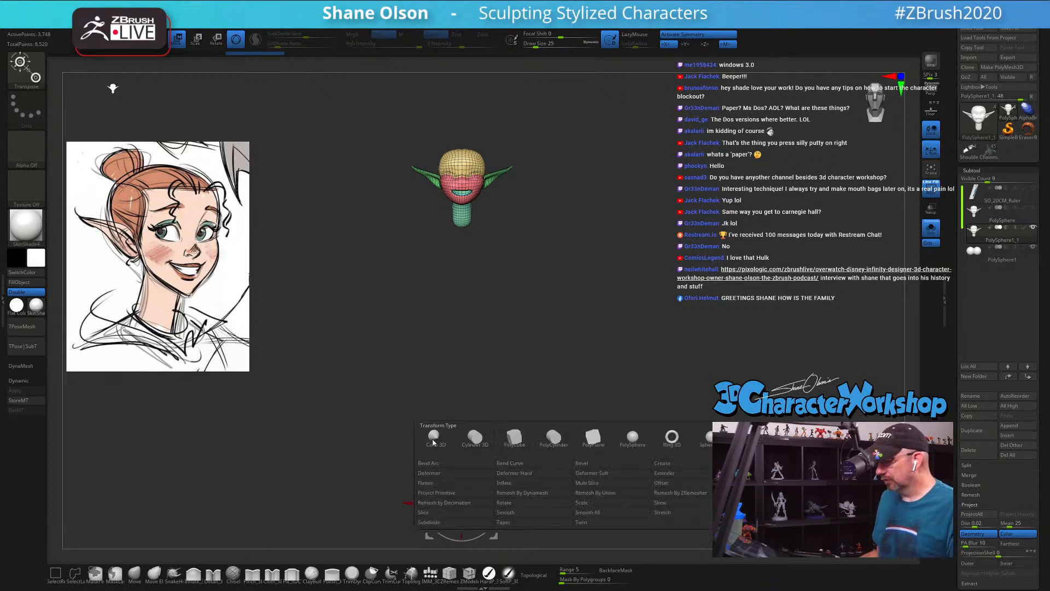
pyautogui.click(593, 493)
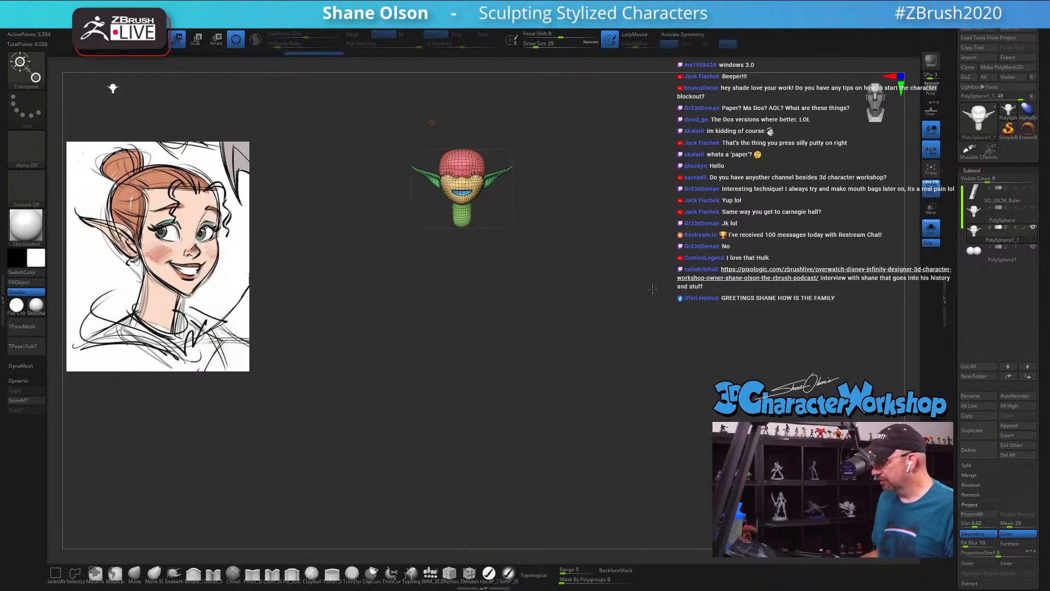
pyautogui.click(431, 123)
pyautogui.click(578, 123)
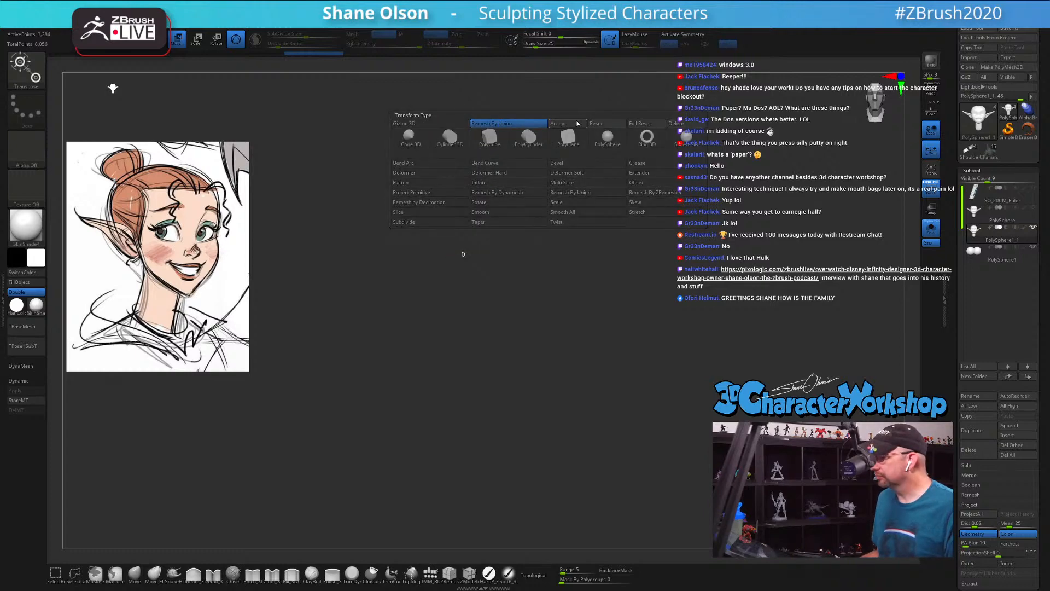
# Step: Turn X symmetry back on and subdivide the fused head once
pyautogui.press('x')
pyautogui.keyDown('alt'); pyautogui.moveTo(601, 209); pyautogui.dragTo(615, 333); pyautogui.keyUp('alt')
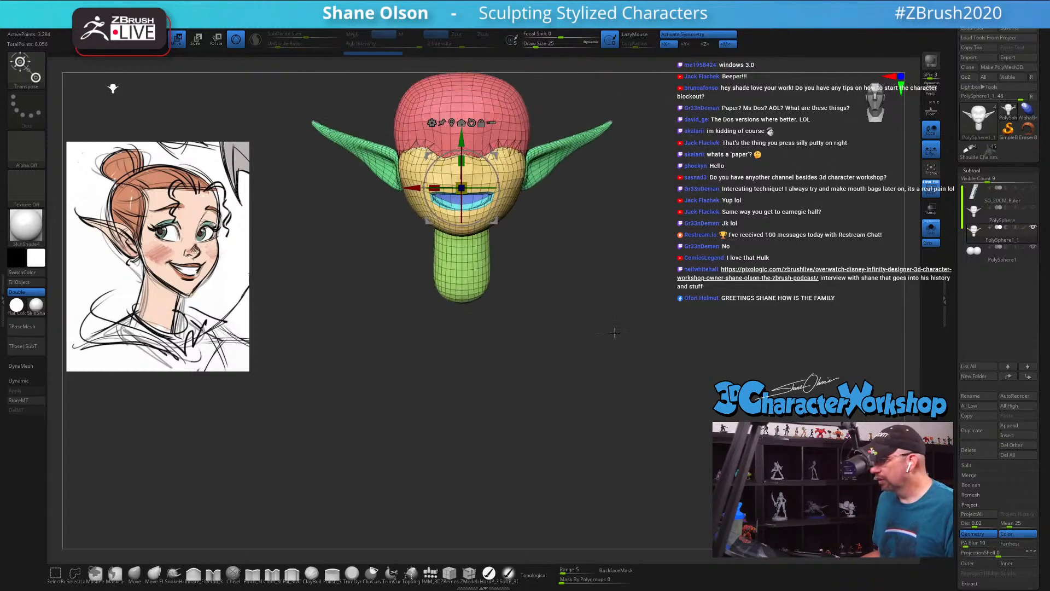
pyautogui.keyDown('alt'); pyautogui.moveTo(627, 239); pyautogui.dragTo(626, 340); pyautogui.keyUp('alt')
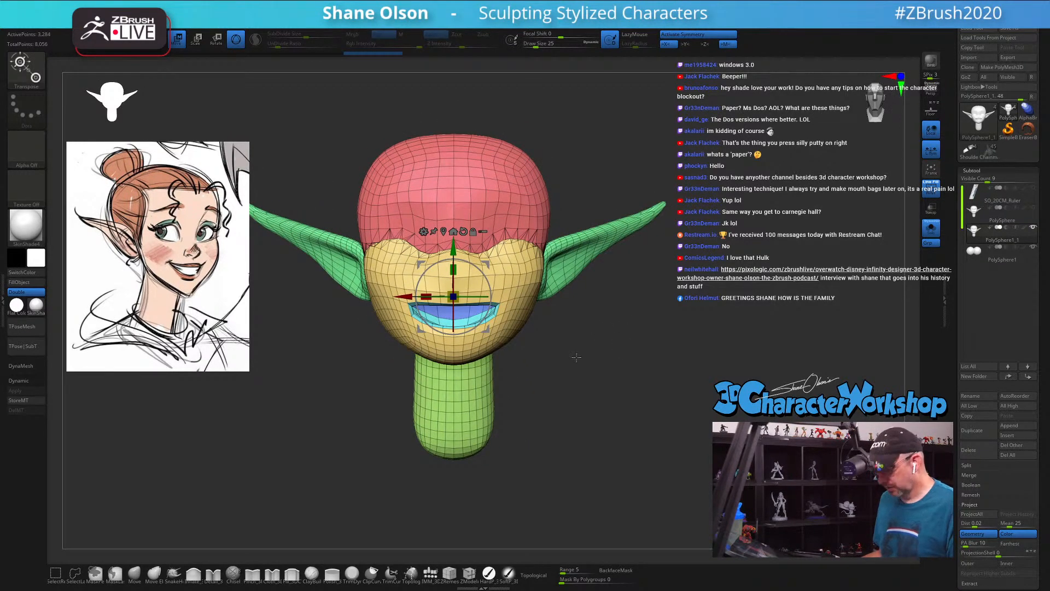
pyautogui.hotkey('ctrl', 'd')
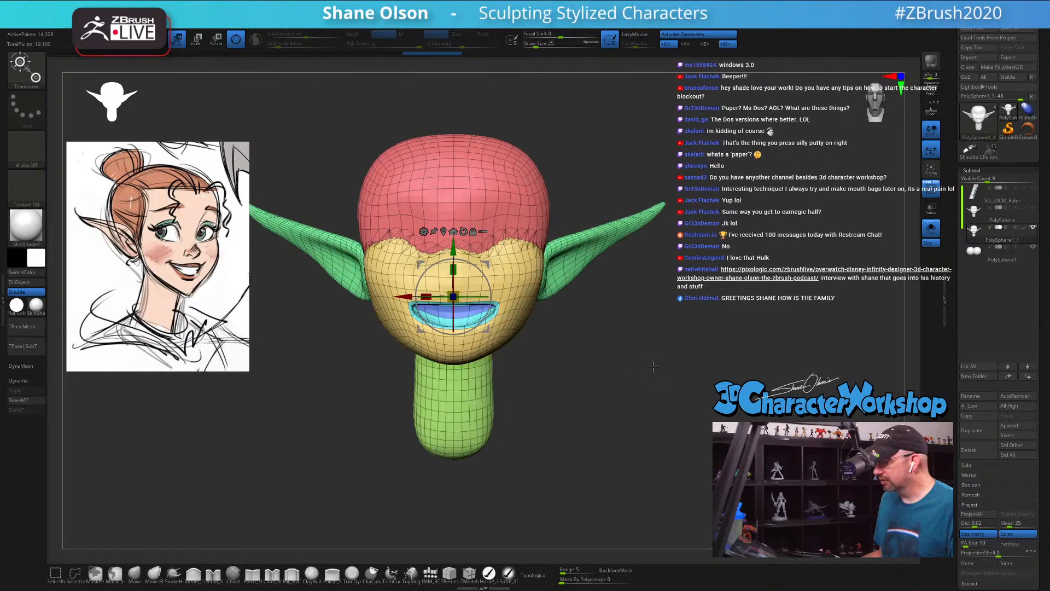
pyautogui.moveTo(996, 504); pyautogui.dragTo(996, 396)
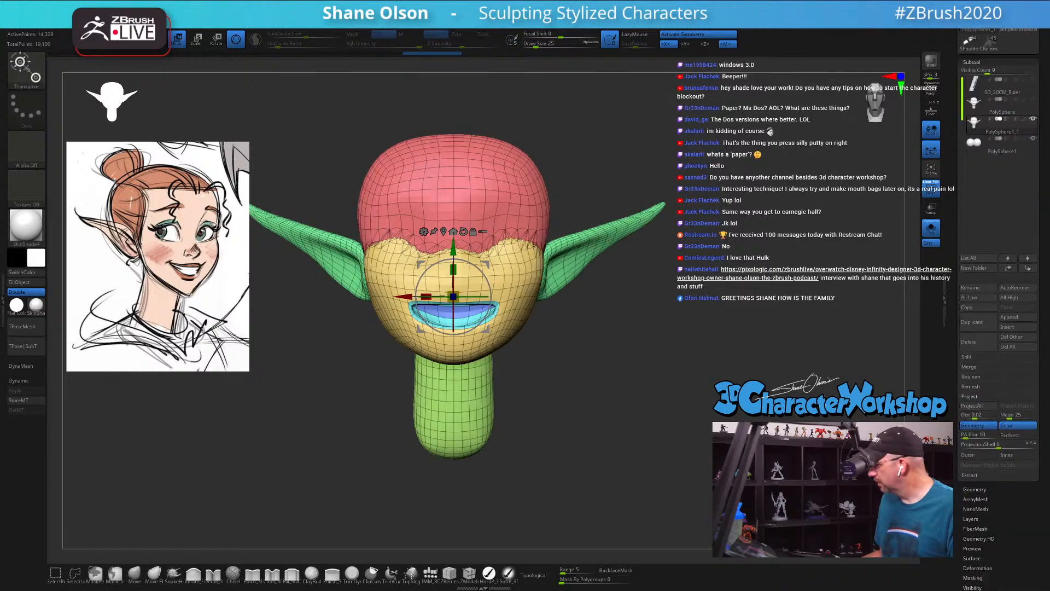
# Step: Delete the fused head's lower subdivision levels, keeping only the subdivided mesh
pyautogui.click(975, 490)
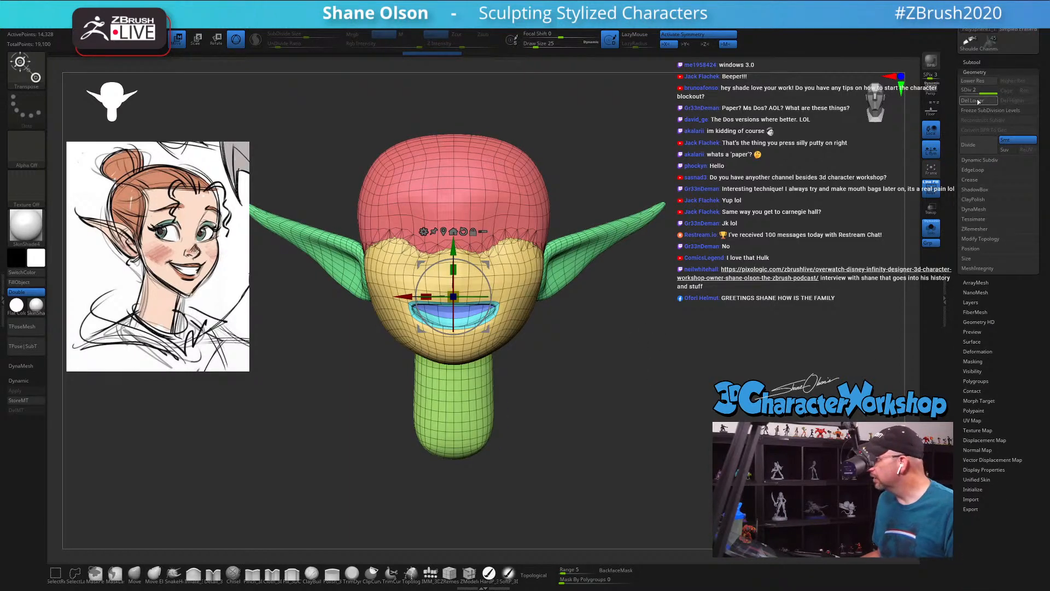
pyautogui.moveTo(701, 325); pyautogui.dragTo(690, 364)
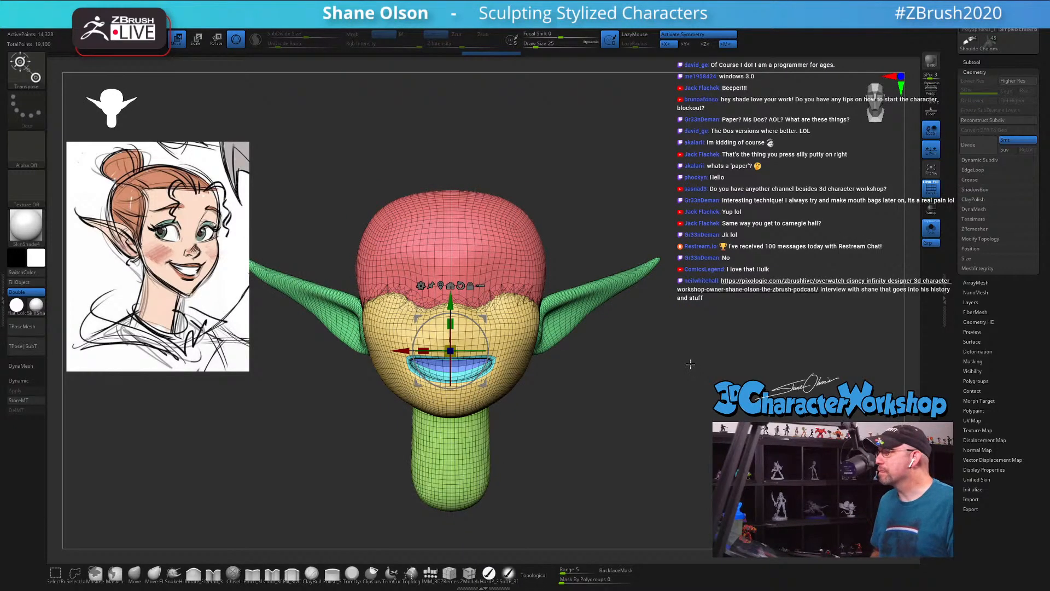
pyautogui.moveTo(595, 389); pyautogui.dragTo(597, 411)
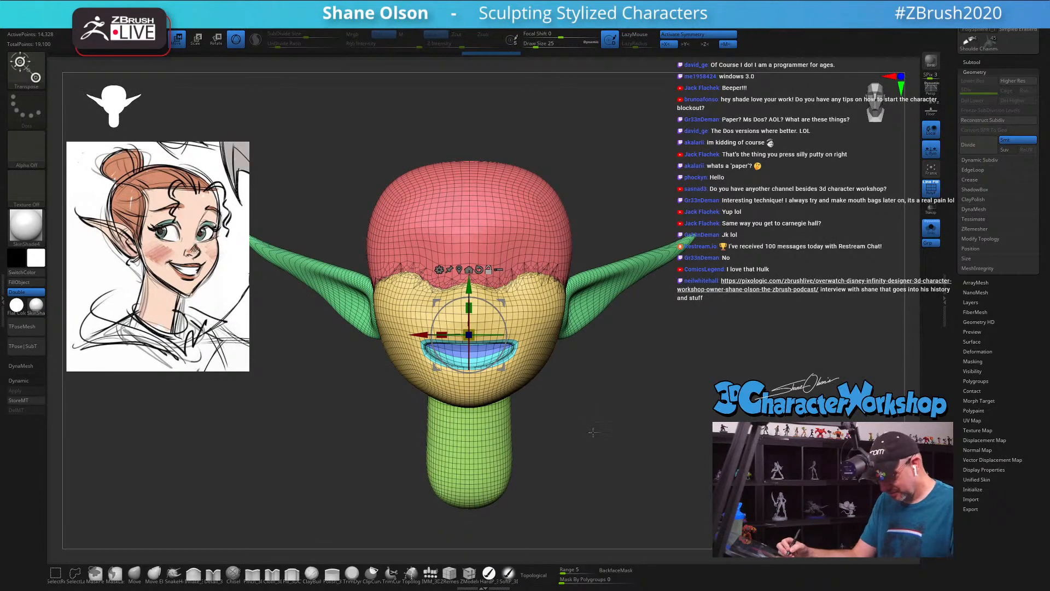
pyautogui.moveTo(594, 417); pyautogui.dragTo(594, 409)
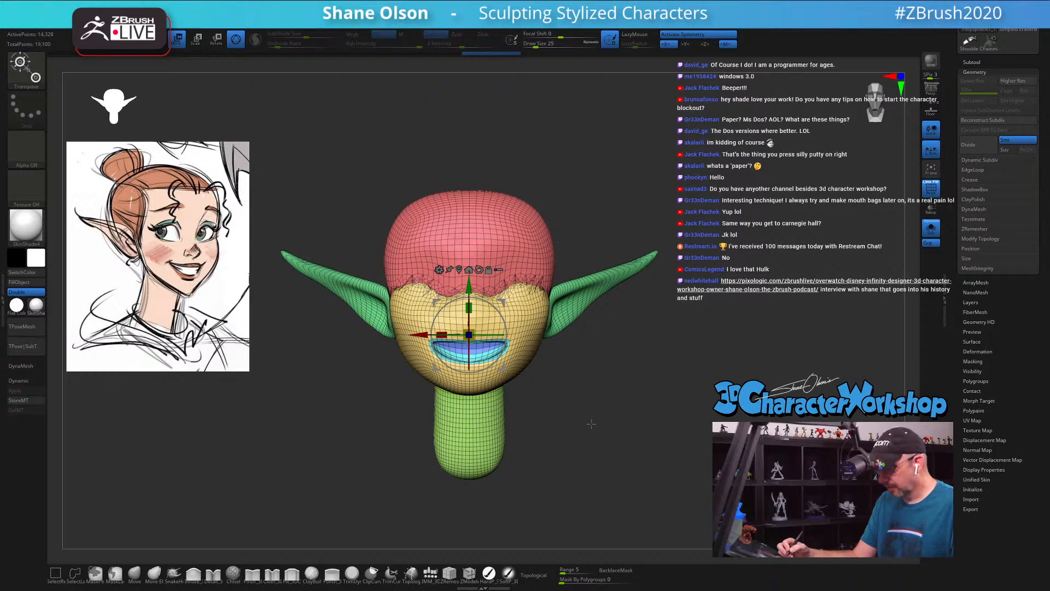
# Step: Choose the SnakeHook brush, turn on Sculptris Pro and set its SubDivide Size to 0.21796
pyautogui.click(174, 573)
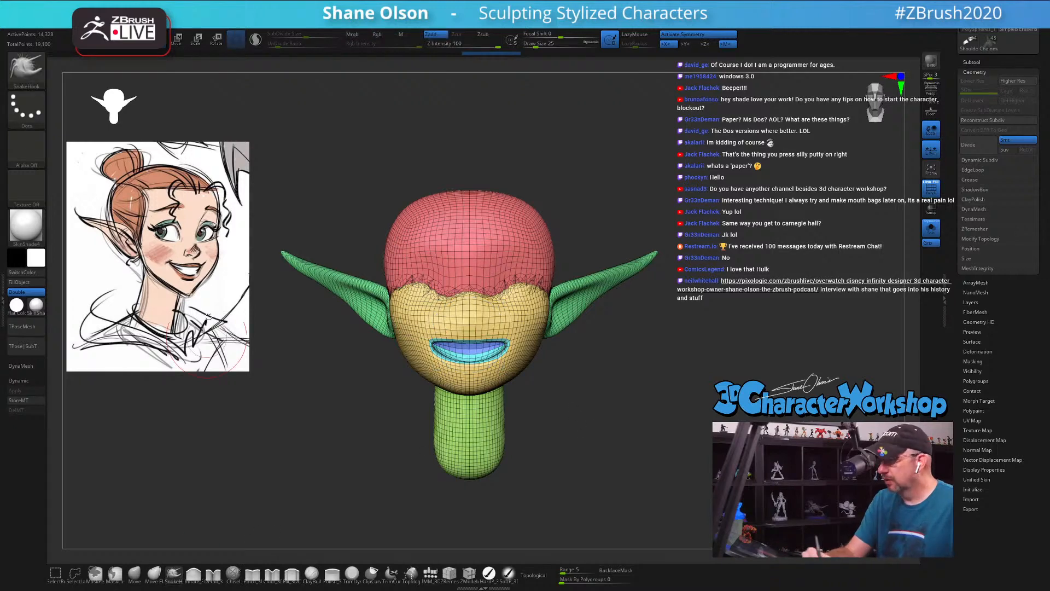
pyautogui.click(255, 40)
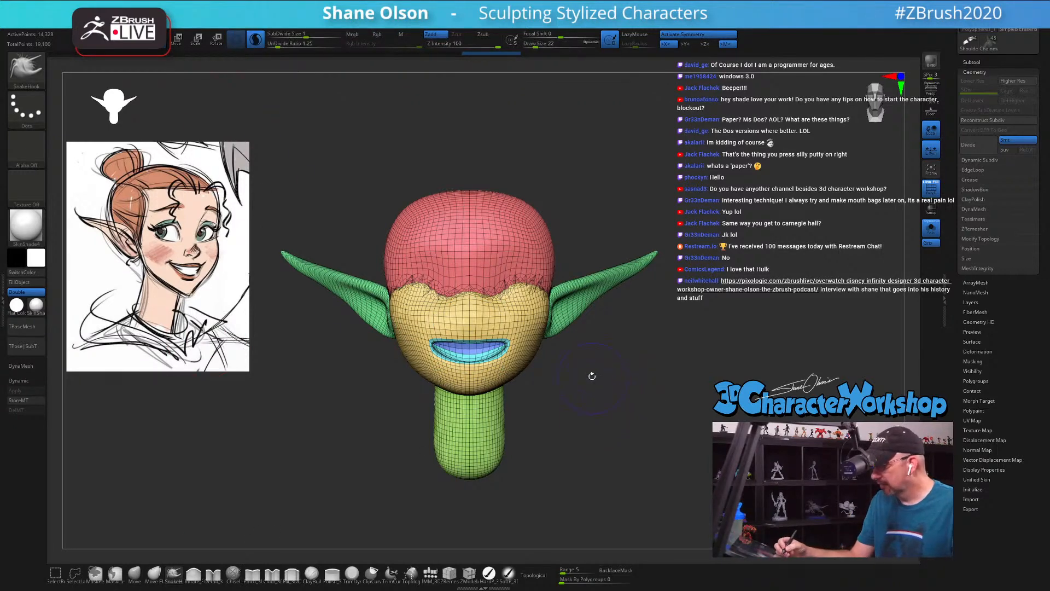
pyautogui.moveTo(588, 371); pyautogui.dragTo(595, 397)
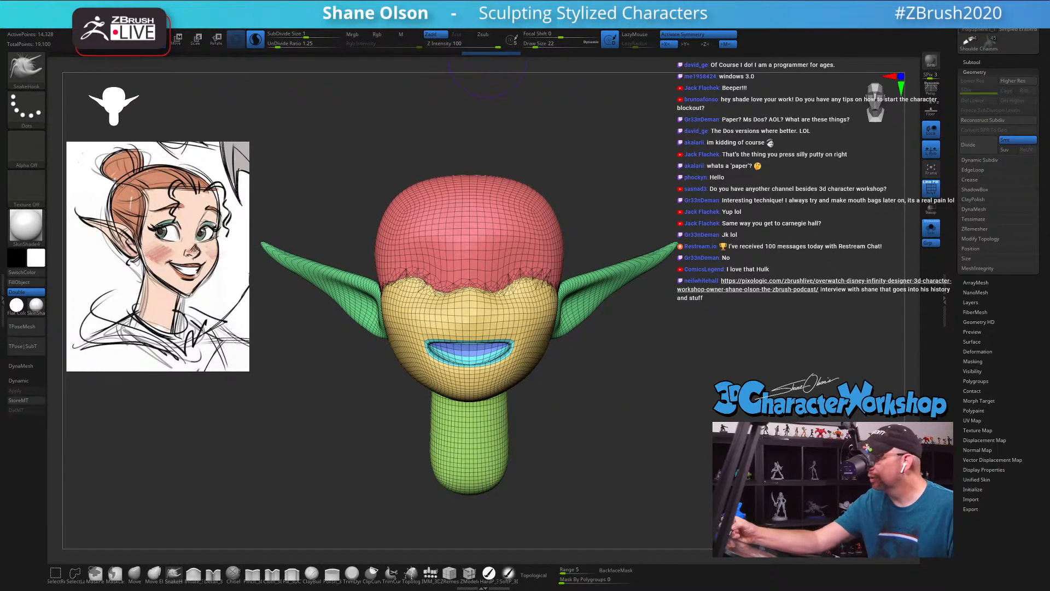
pyautogui.moveTo(425, 15)
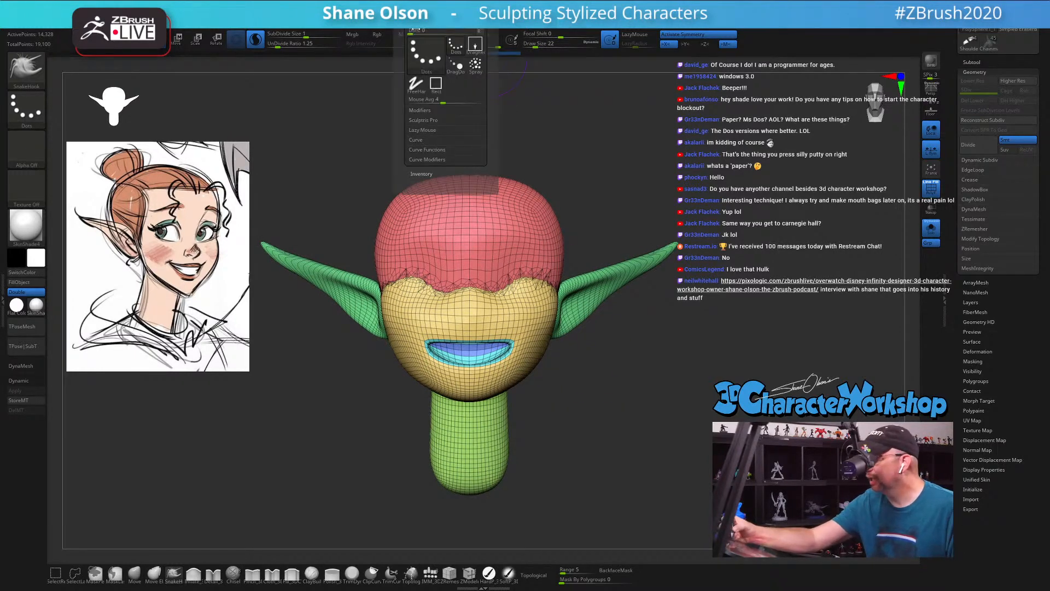
pyautogui.click(434, 121)
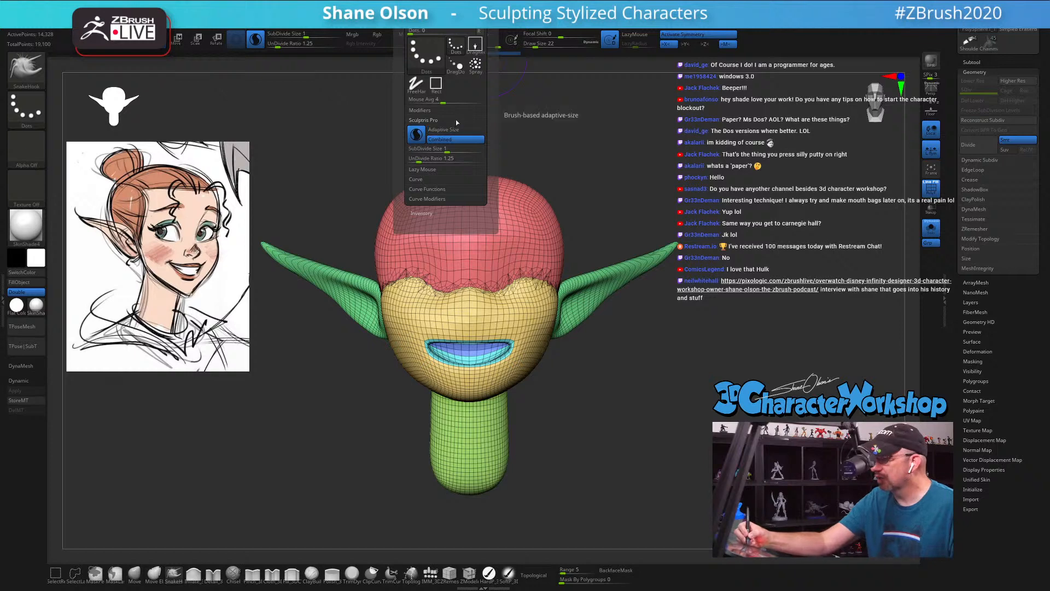
pyautogui.moveTo(445, 148); pyautogui.dragTo(436, 150)
# Step: Try smoothing the forehead with Sculptris Pro at the current density and undo the strokes
pyautogui.keyDown('shift'); pyautogui.moveTo(535, 228); pyautogui.dragTo(522, 269); pyautogui.keyUp('shift')
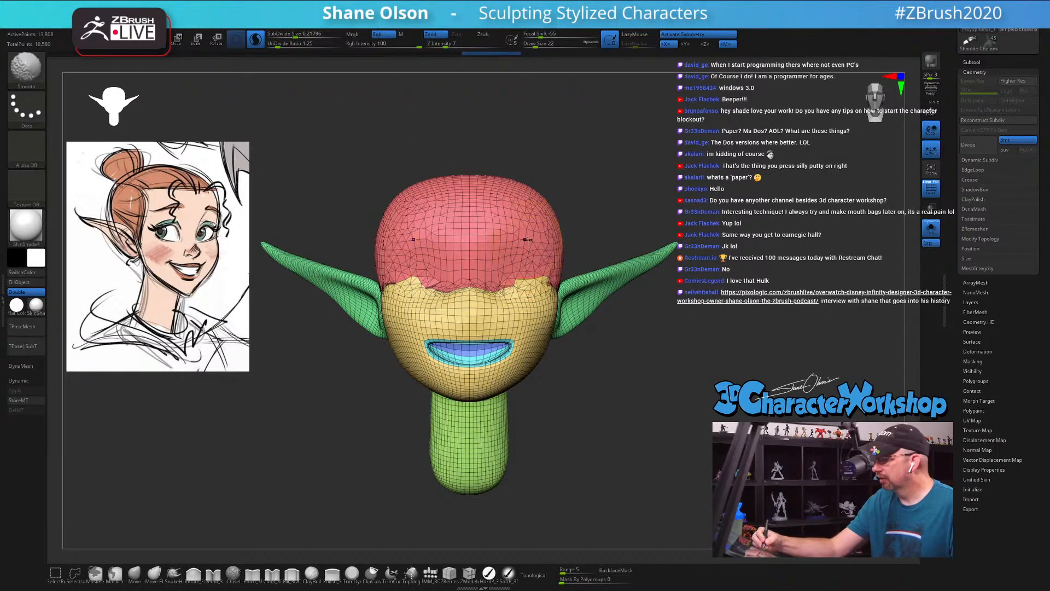
pyautogui.keyDown('shift'); pyautogui.moveTo(536, 230); pyautogui.dragTo(497, 204); pyautogui.keyUp('shift')
pyautogui.hotkey('ctrl', 'z')
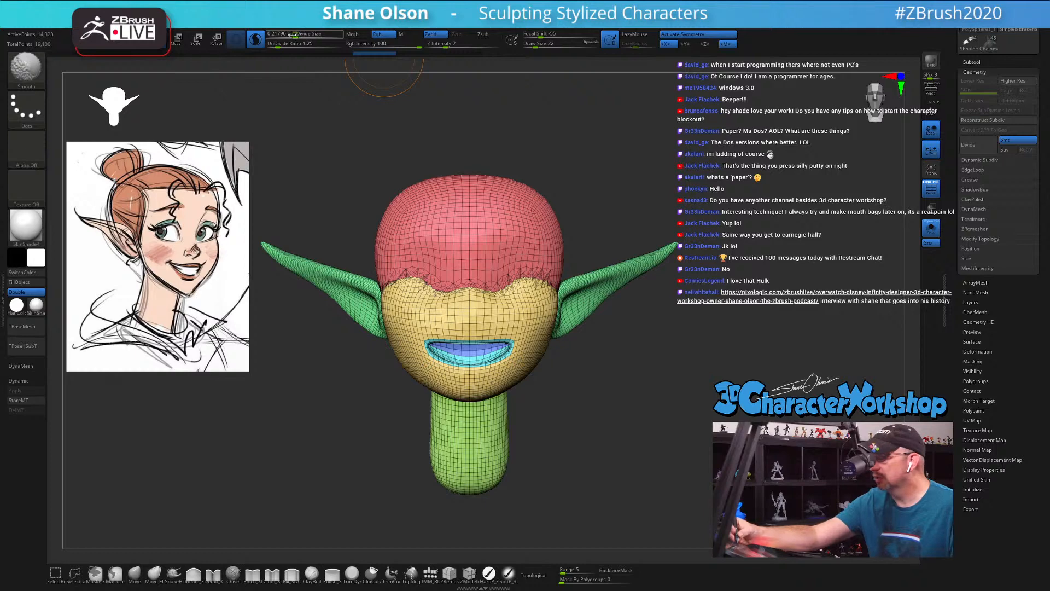
# Step: Lower the Sculptris Pro SubDivide Size to 0.10947, test it on the forehead, and reduce it to 0.07579
pyautogui.moveTo(293, 34); pyautogui.dragTo(291, 34)
pyautogui.keyDown('shift'); pyautogui.moveTo(494, 232); pyautogui.dragTo(516, 251); pyautogui.keyUp('shift')
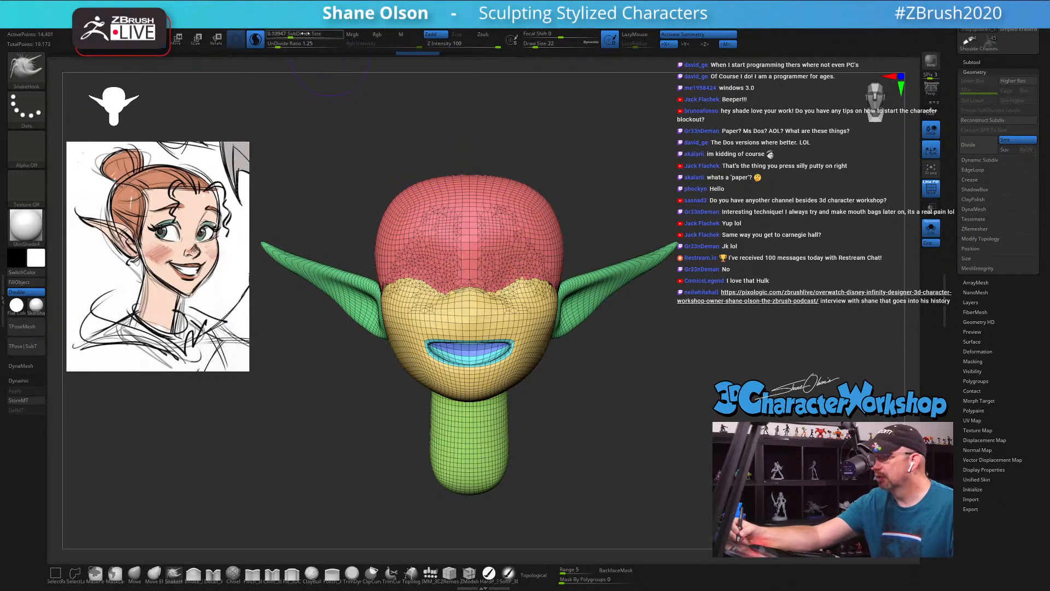
pyautogui.moveTo(304, 34); pyautogui.dragTo(295, 34)
# Step: Smooth the forehead, brow and face with Sculptris Pro active to blend the hairline seam
pyautogui.moveTo(501, 251)
pyautogui.keyDown('shift'); pyautogui.mouseDown()
pyautogui.moveTo(525, 318)
pyautogui.moveTo(468, 284)
pyautogui.mouseUp(); pyautogui.keyUp('shift')
pyautogui.keyDown('shift'); pyautogui.moveTo(467, 328); pyautogui.dragTo(526, 345); pyautogui.keyUp('shift')
pyautogui.moveTo(596, 386)
pyautogui.mouseDown()
pyautogui.moveTo(583, 400)
pyautogui.moveTo(523, 398)
pyautogui.mouseUp()
pyautogui.moveTo(555, 257)
pyautogui.keyDown('shift'); pyautogui.mouseDown()
pyautogui.moveTo(575, 306)
pyautogui.moveTo(613, 284)
pyautogui.mouseUp(); pyautogui.keyUp('shift')
pyautogui.moveTo(654, 358); pyautogui.dragTo(617, 360)
pyautogui.moveTo(573, 386)
pyautogui.keyDown('shift'); pyautogui.mouseDown()
pyautogui.moveTo(479, 377)
pyautogui.moveTo(474, 361)
pyautogui.mouseUp(); pyautogui.keyUp('shift')
# Step: Smooth the side of the head, the neck and the ear junction to blend the fused masses
pyautogui.keyDown('shift'); pyautogui.moveTo(552, 364); pyautogui.dragTo(582, 375); pyautogui.keyUp('shift')
pyautogui.moveTo(555, 418)
pyautogui.mouseDown()
pyautogui.moveTo(624, 390)
pyautogui.moveTo(575, 408)
pyautogui.moveTo(612, 406)
pyautogui.moveTo(610, 440)
pyautogui.moveTo(621, 414)
pyautogui.mouseUp()
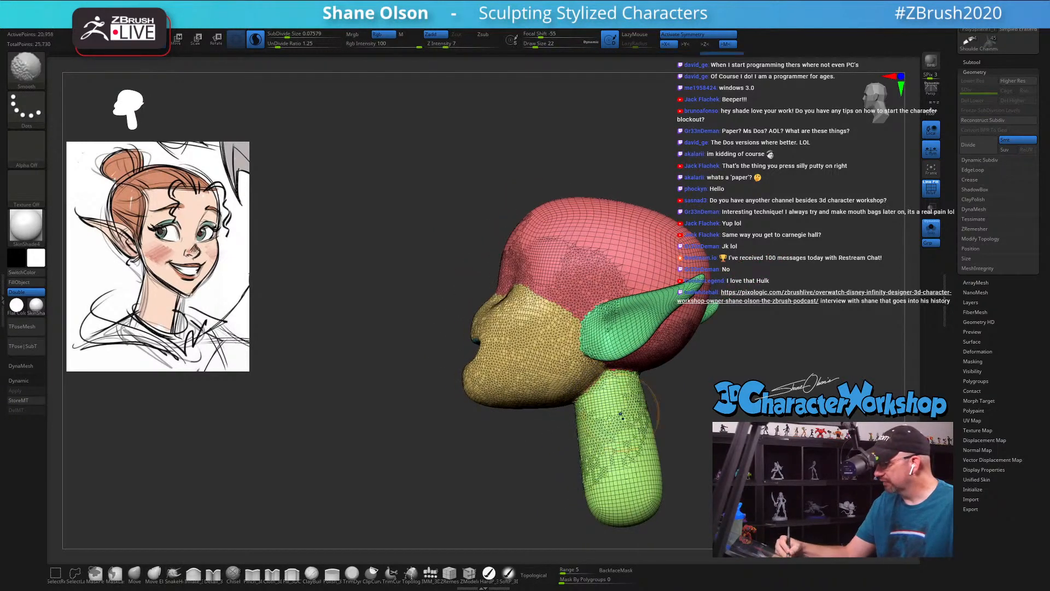
pyautogui.moveTo(620, 414); pyautogui.dragTo(566, 406, button='right')
pyautogui.moveTo(616, 279)
pyautogui.keyDown('shift'); pyautogui.mouseDown()
pyautogui.moveTo(599, 339)
pyautogui.moveTo(594, 260)
pyautogui.moveTo(637, 298)
pyautogui.mouseUp(); pyautogui.keyUp('shift')
pyautogui.moveTo(629, 317)
pyautogui.mouseDown(button='right')
pyautogui.moveTo(660, 321)
pyautogui.moveTo(668, 399)
pyautogui.moveTo(686, 417)
pyautogui.moveTo(629, 416)
pyautogui.mouseUp(button='right')
# Step: Hide the polygroup wireframe and smooth the brow and eye socket areas from the front
pyautogui.hotkey('shift', 'f')
pyautogui.keyDown('shift'); pyautogui.moveTo(583, 324); pyautogui.dragTo(551, 252); pyautogui.keyUp('shift')
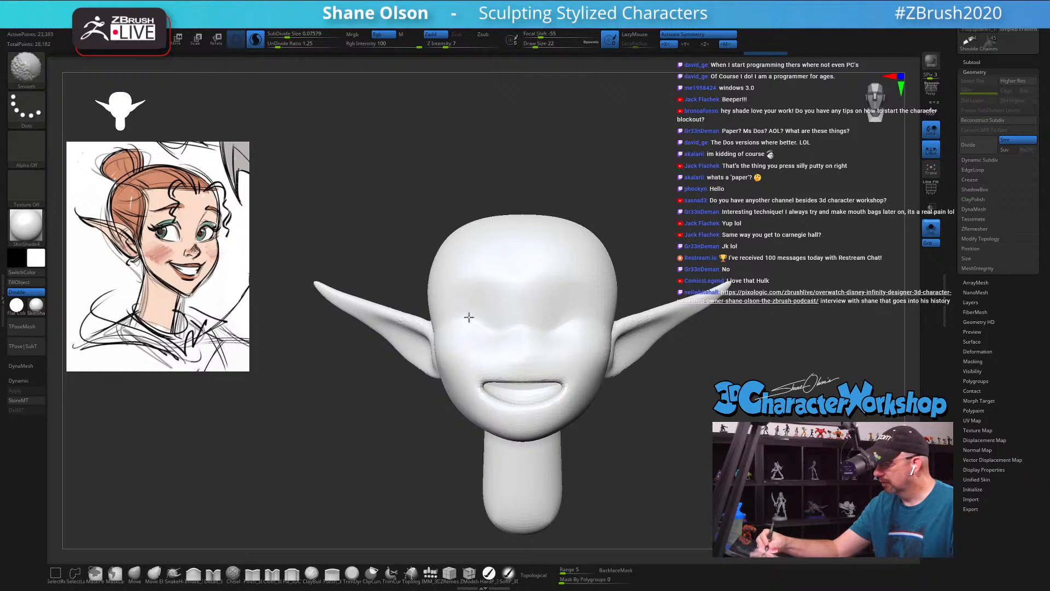
pyautogui.keyDown('shift'); pyautogui.moveTo(586, 344); pyautogui.dragTo(577, 334); pyautogui.keyUp('shift')
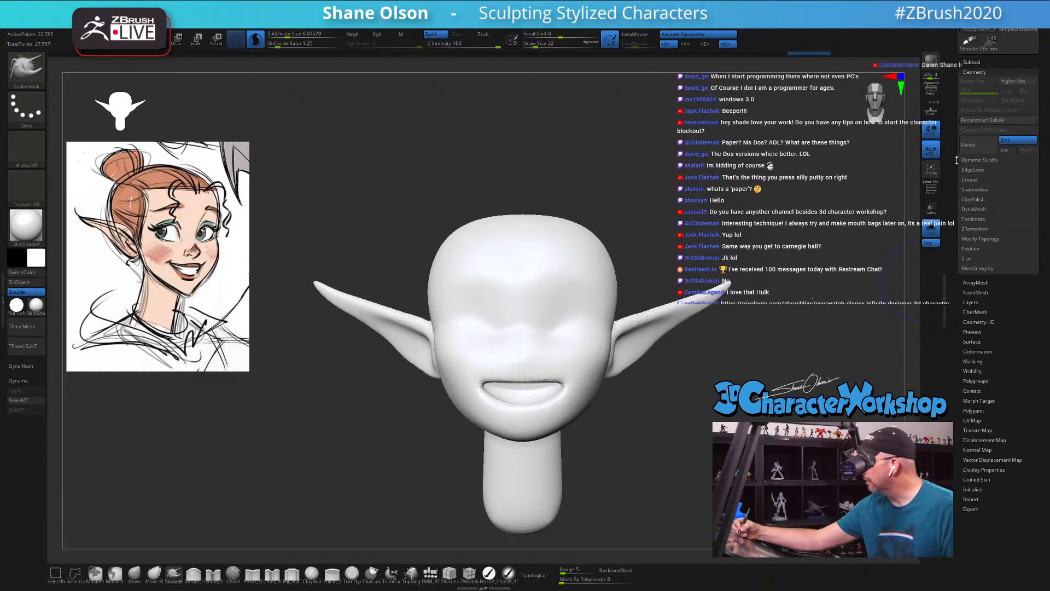
# Step: Select the eye spheres subtool and turn on Dynamic Subdivision to display the eyes smoothly
pyautogui.moveTo(981, 50); pyautogui.dragTo(981, 158)
pyautogui.click(982, 171)
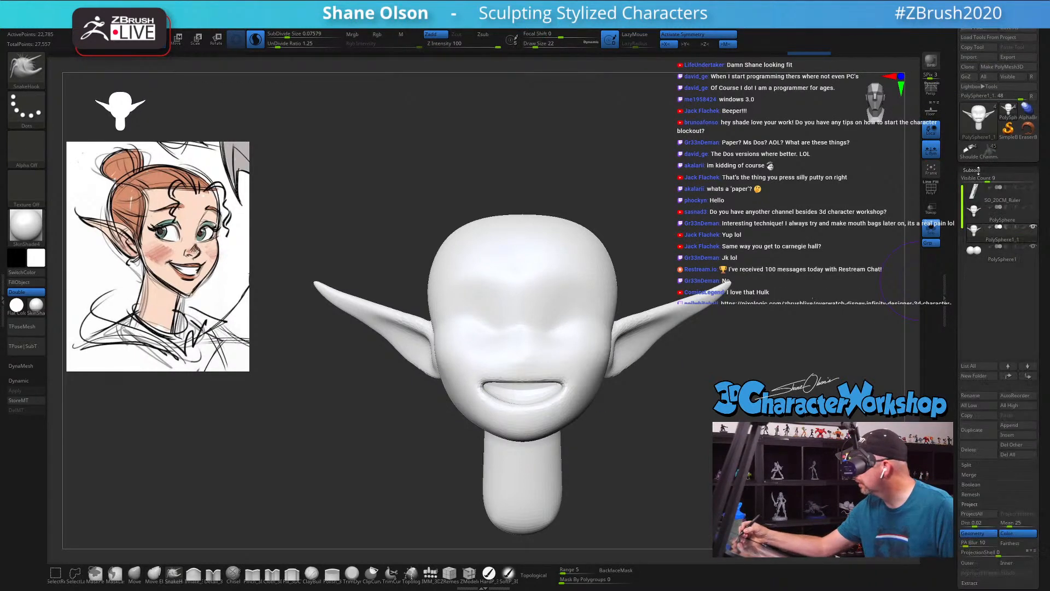
pyautogui.click(973, 256)
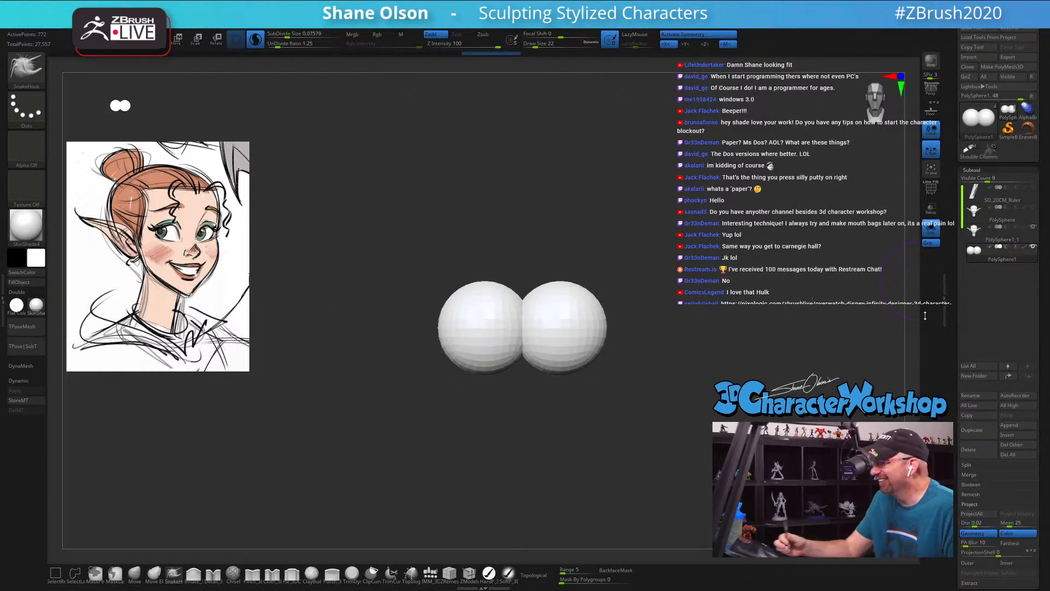
pyautogui.moveTo(612, 355)
pyautogui.mouseDown()
pyautogui.moveTo(575, 367)
pyautogui.moveTo(612, 362)
pyautogui.mouseUp()
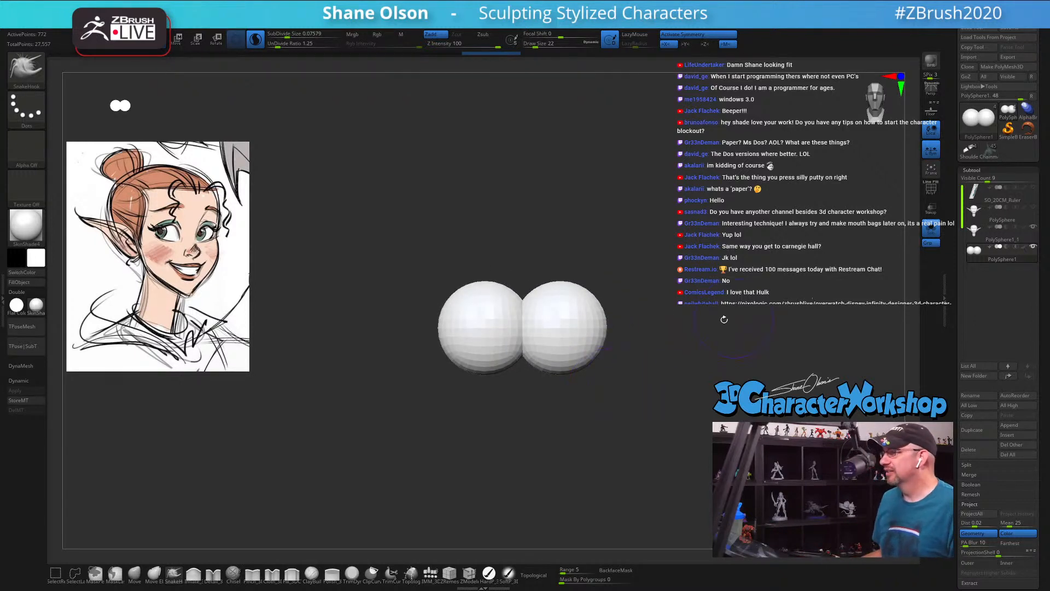
pyautogui.keyDown('alt'); pyautogui.moveTo(678, 279); pyautogui.dragTo(897, 250); pyautogui.keyUp('alt')
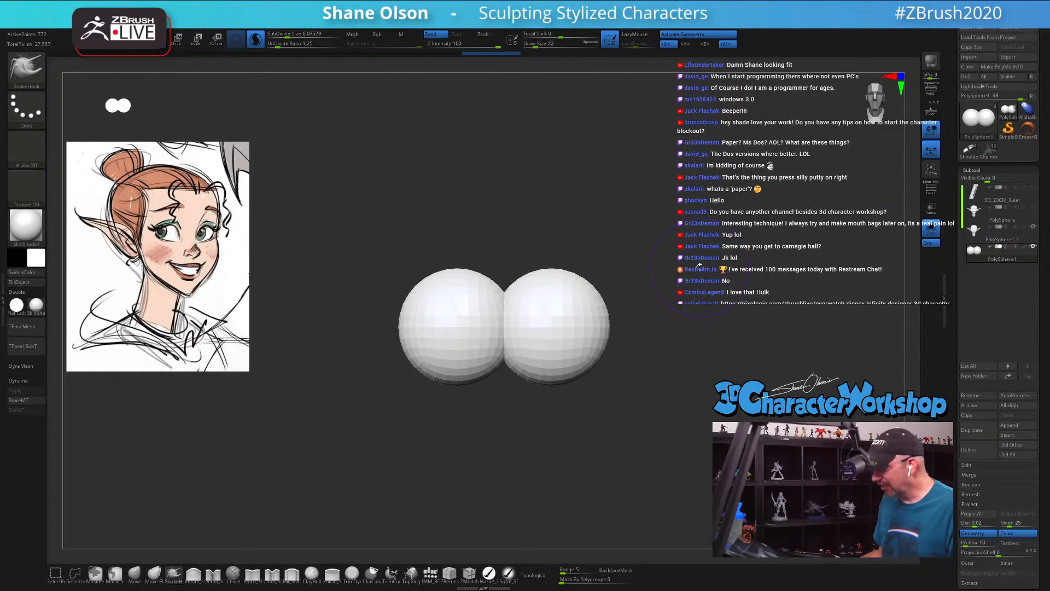
pyautogui.press('d')
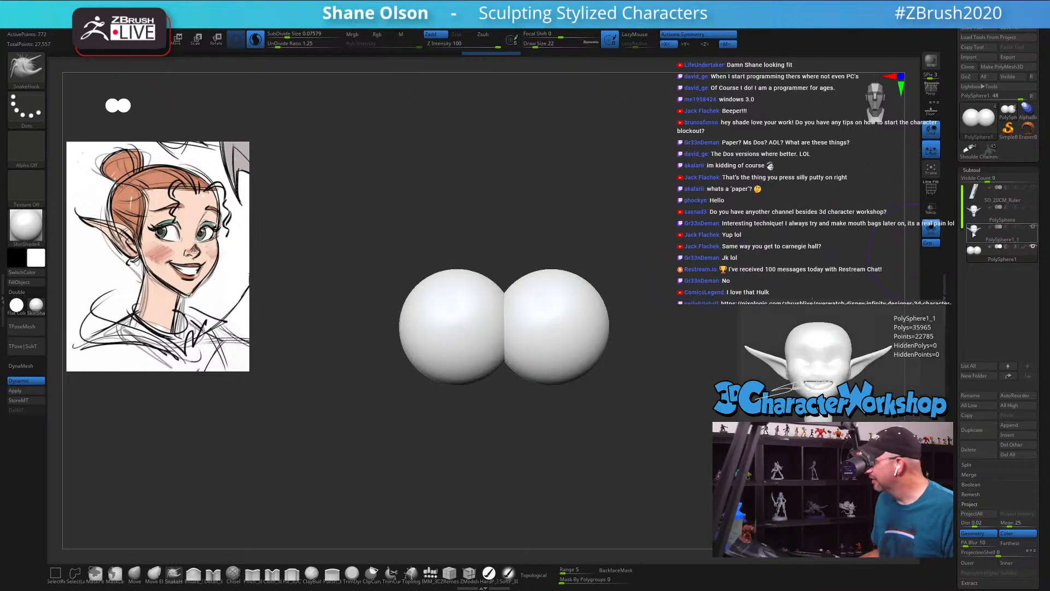
# Step: Select the fused head subtool and turn off Solo to show the eyes together with the head
pyautogui.click(988, 235)
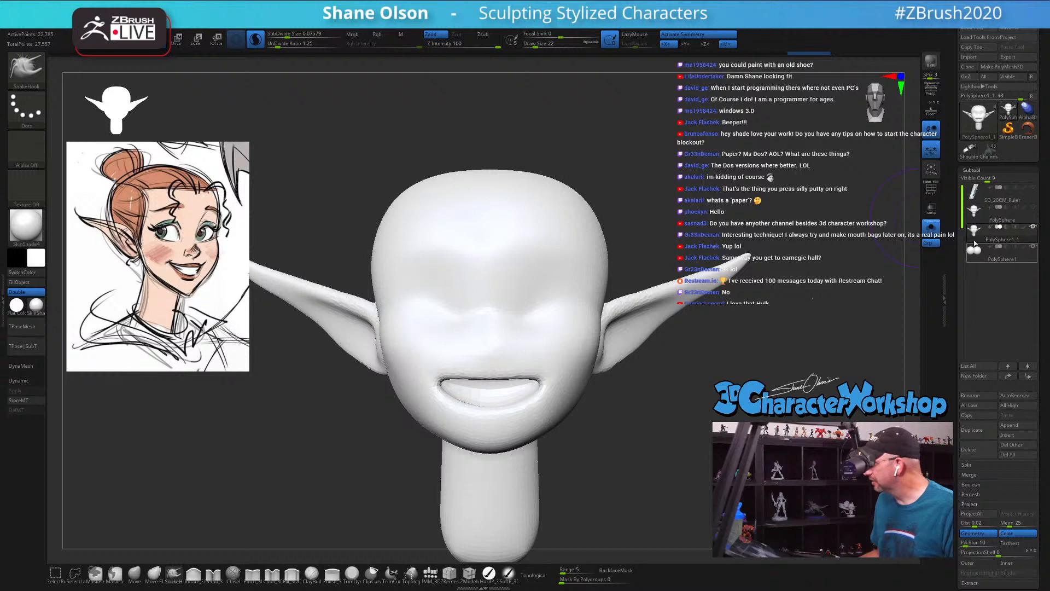
pyautogui.click(931, 228)
pyautogui.keyDown('alt'); pyautogui.moveTo(778, 342); pyautogui.dragTo(725, 343); pyautogui.keyUp('alt')
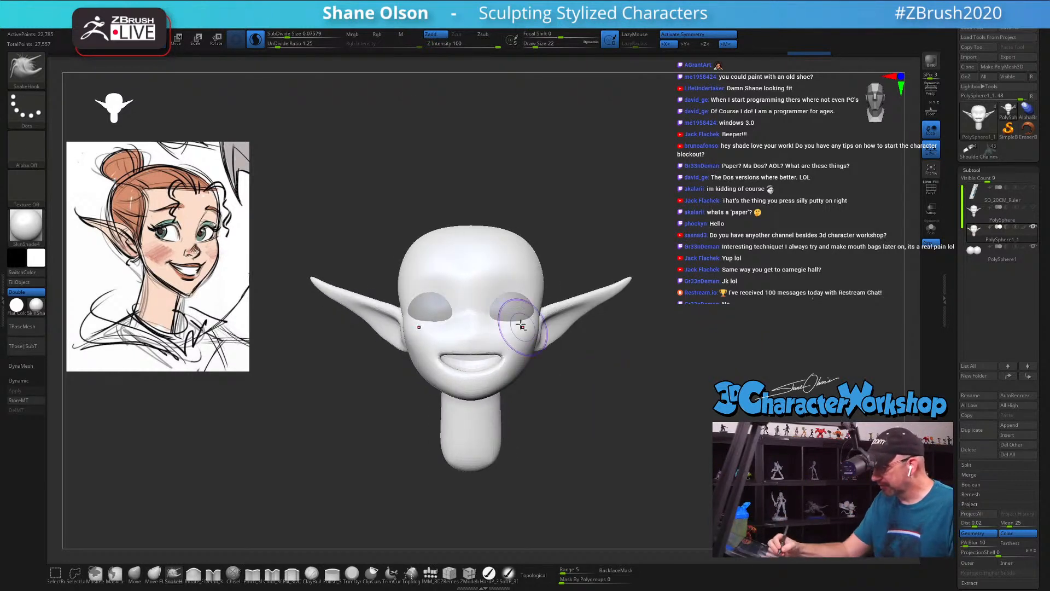
pyautogui.keyDown('alt'); pyautogui.click(512, 306); pyautogui.keyUp('alt')
pyautogui.keyDown('alt'); pyautogui.moveTo(595, 229); pyautogui.dragTo(620, 409); pyautogui.keyUp('alt')
pyautogui.press('w')
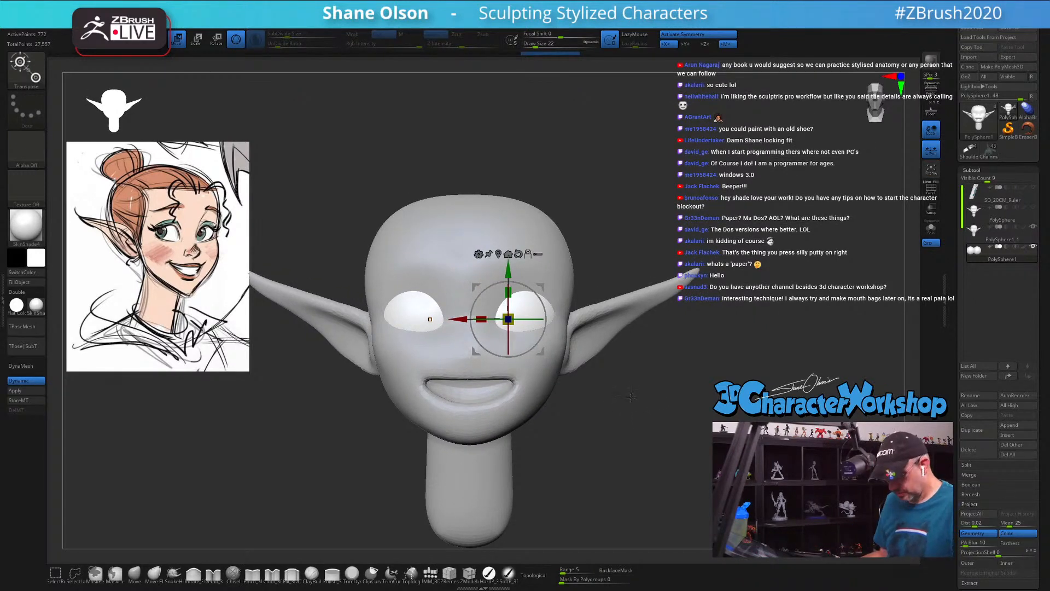
pyautogui.press('q')
pyautogui.keyDown('alt'); pyautogui.click(562, 388); pyautogui.keyUp('alt')
# Step: Push in the sides of the forehead with the Move brush, raising the Draw Size to 41
pyautogui.moveTo(662, 412); pyautogui.dragTo(680, 397)
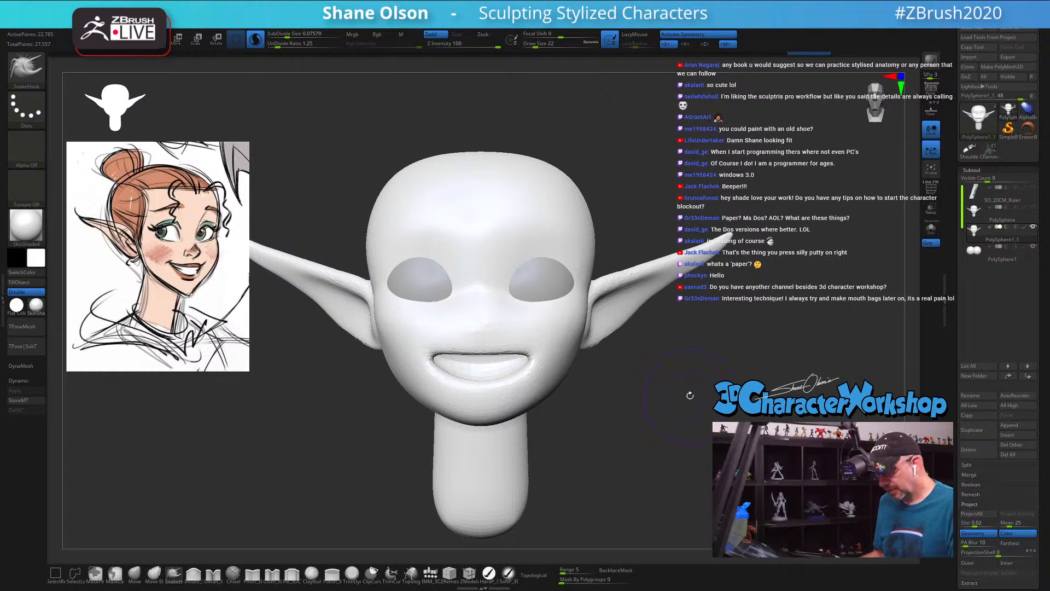
pyautogui.press('s')
pyautogui.moveTo(661, 402); pyautogui.dragTo(663, 403)
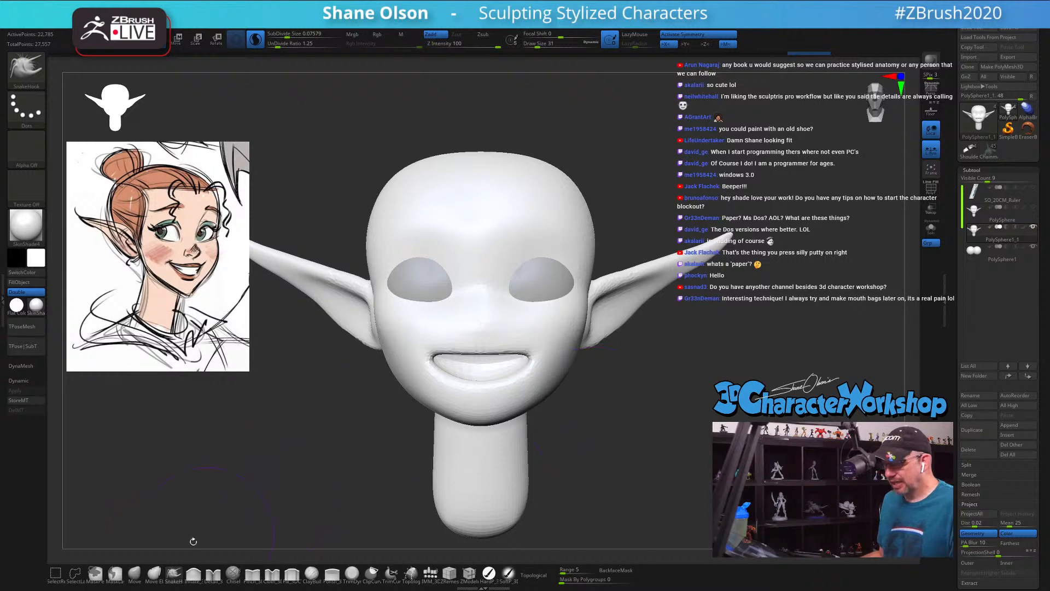
pyautogui.click(134, 574)
pyautogui.press('s')
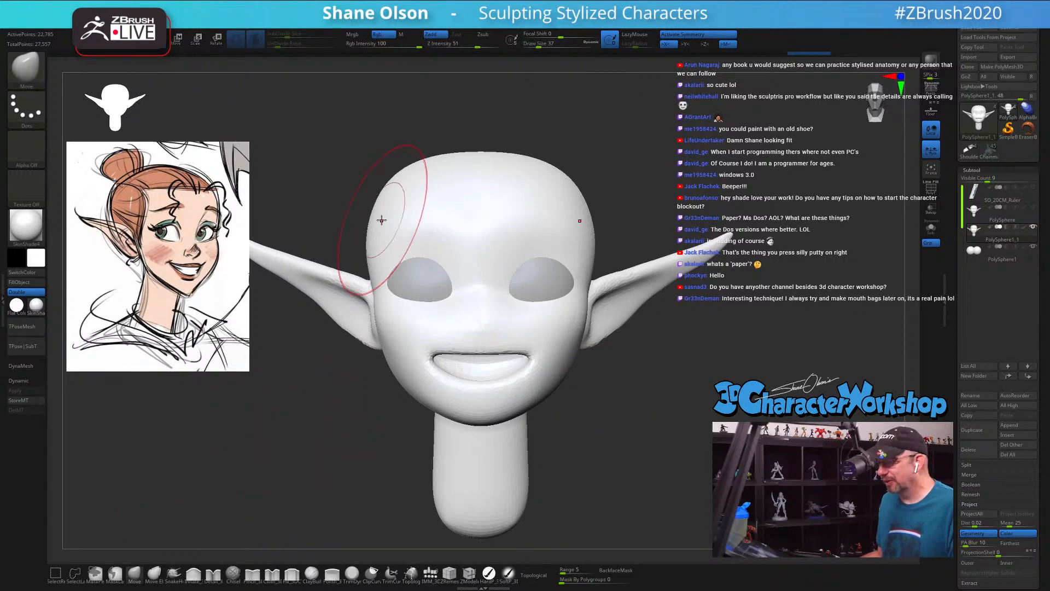
pyautogui.press('s')
pyautogui.moveTo(367, 235)
pyautogui.mouseDown()
pyautogui.moveTo(382, 227)
pyautogui.moveTo(371, 216)
pyautogui.moveTo(388, 235)
pyautogui.mouseUp()
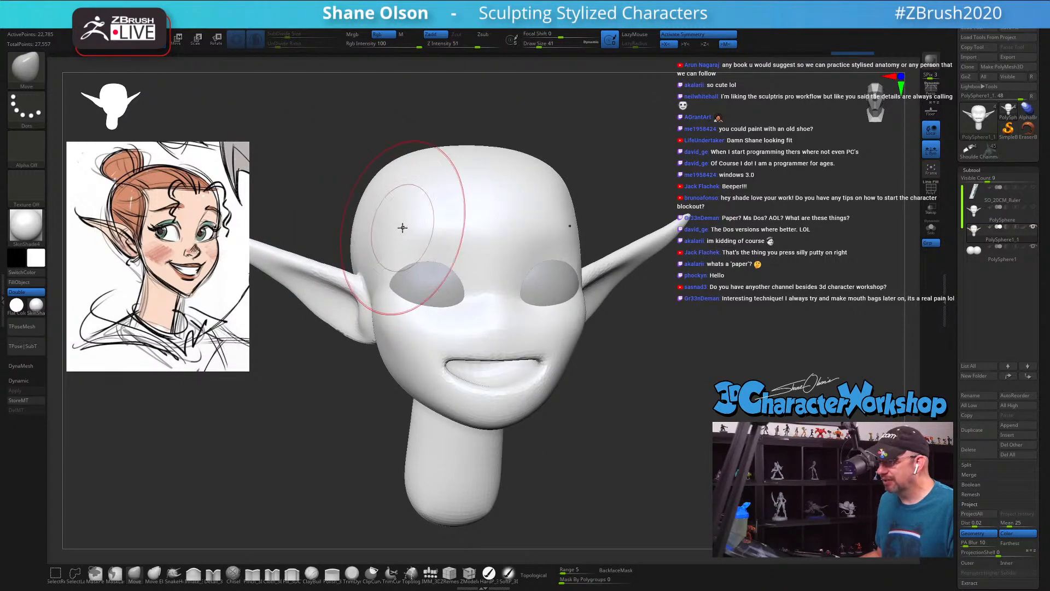
pyautogui.moveTo(297, 212); pyautogui.dragTo(372, 217)
# Step: Set the Draw Size to 22 and smooth the cheek in front of the ear and the middle of the face
pyautogui.moveTo(602, 312); pyautogui.dragTo(668, 307)
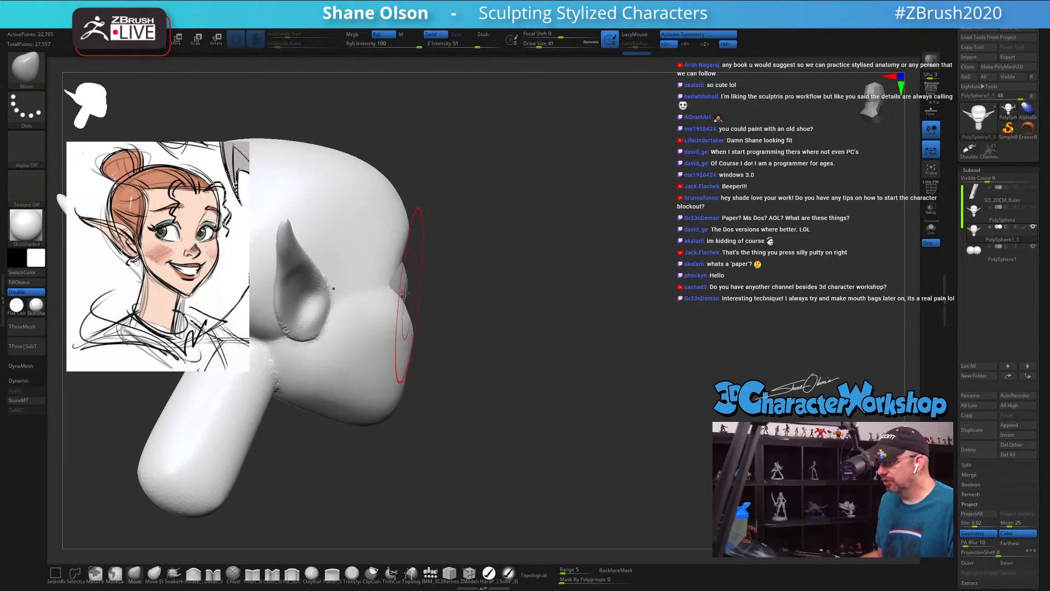
pyautogui.moveTo(497, 338); pyautogui.dragTo(488, 338)
pyautogui.press('s')
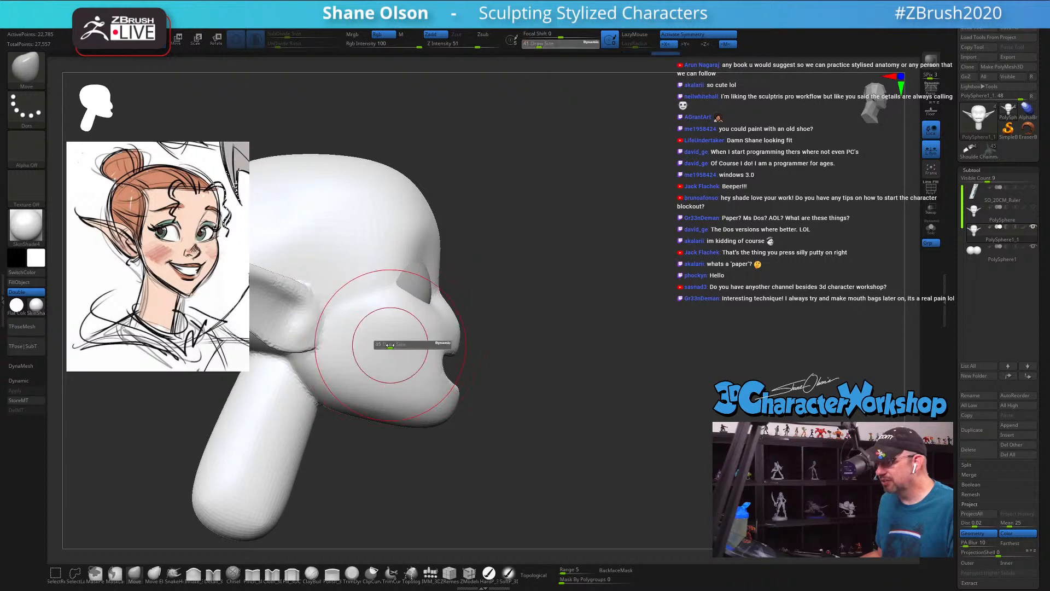
pyautogui.moveTo(390, 347); pyautogui.dragTo(386, 346)
pyautogui.keyDown('alt'); pyautogui.moveTo(528, 305); pyautogui.dragTo(642, 276); pyautogui.keyUp('alt')
pyautogui.moveTo(480, 284)
pyautogui.keyDown('shift'); pyautogui.mouseDown()
pyautogui.moveTo(477, 301)
pyautogui.moveTo(462, 300)
pyautogui.mouseUp(); pyautogui.keyUp('shift')
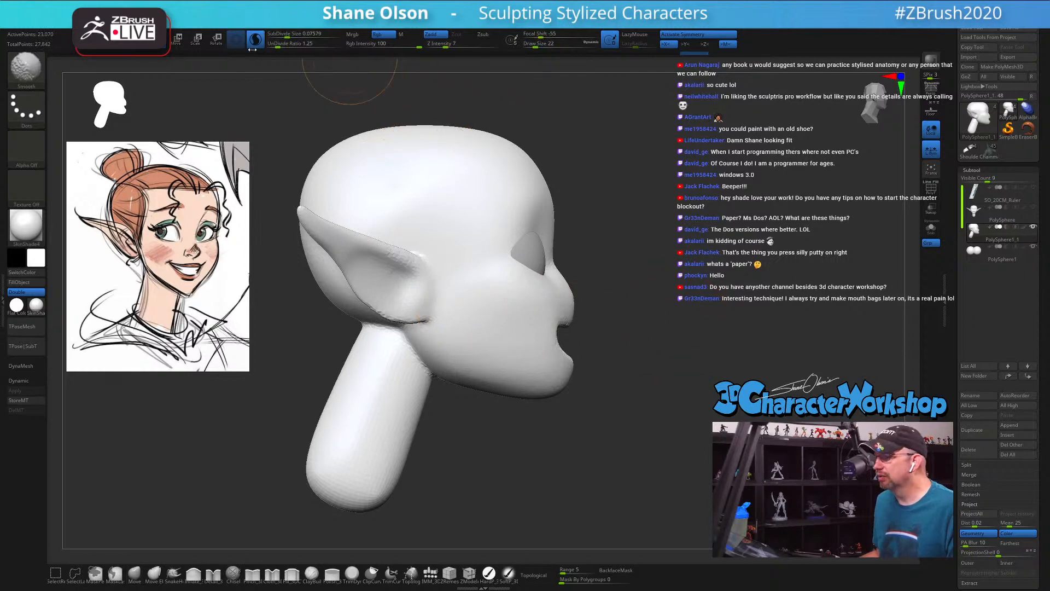
pyautogui.hotkey('shift', 'f')
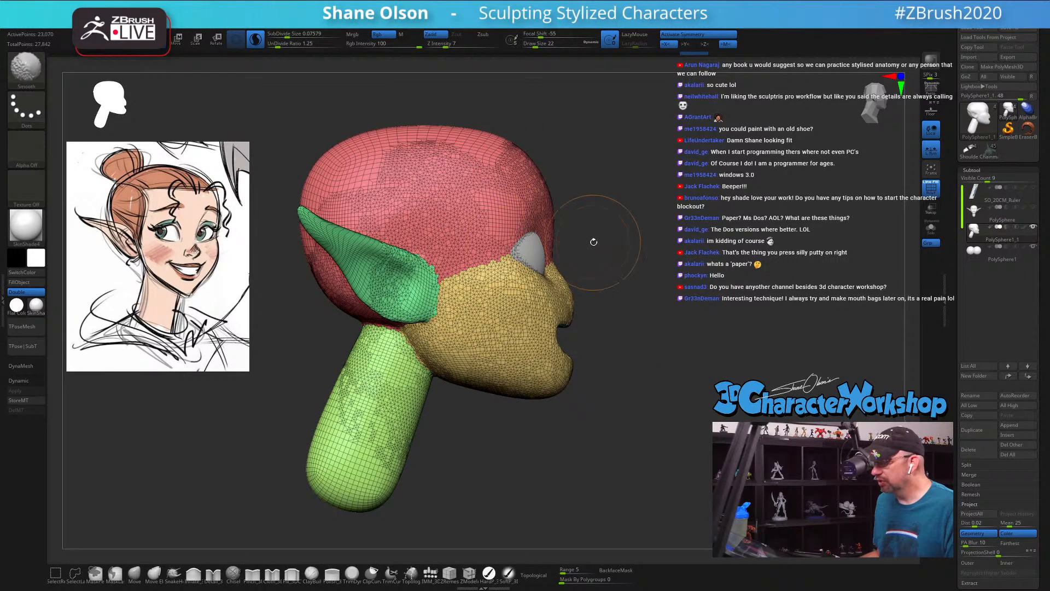
pyautogui.hotkey('shift', 'f')
pyautogui.moveTo(594, 242)
pyautogui.mouseDown()
pyautogui.moveTo(434, 368)
pyautogui.moveTo(506, 361)
pyautogui.mouseUp()
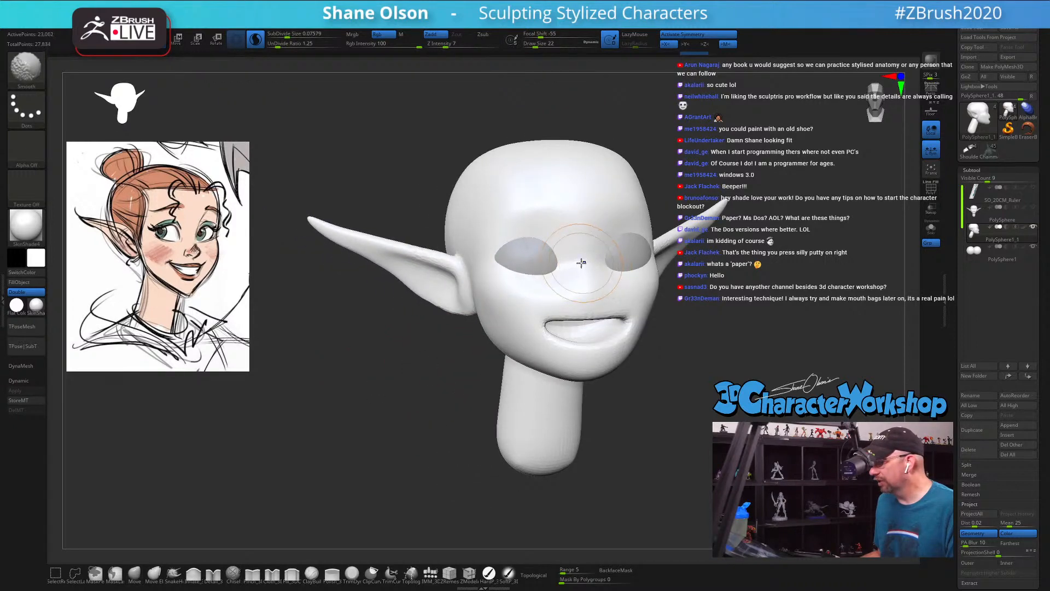
pyautogui.moveTo(661, 282)
pyautogui.mouseDown()
pyautogui.moveTo(718, 305)
pyautogui.moveTo(608, 369)
pyautogui.mouseUp()
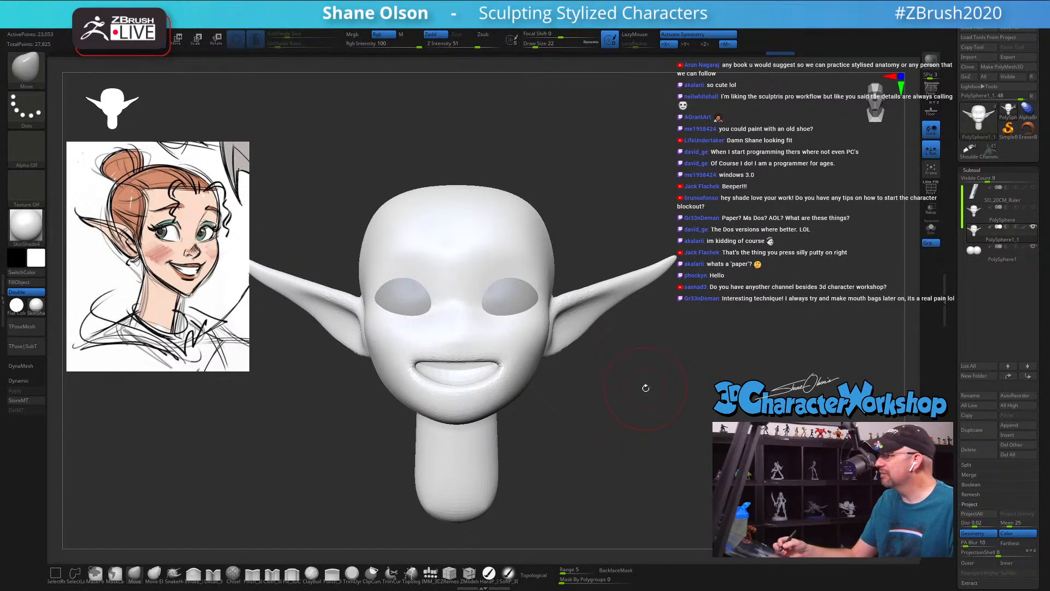
pyautogui.moveTo(624, 411)
pyautogui.mouseDown()
pyautogui.moveTo(589, 422)
pyautogui.moveTo(625, 427)
pyautogui.mouseUp()
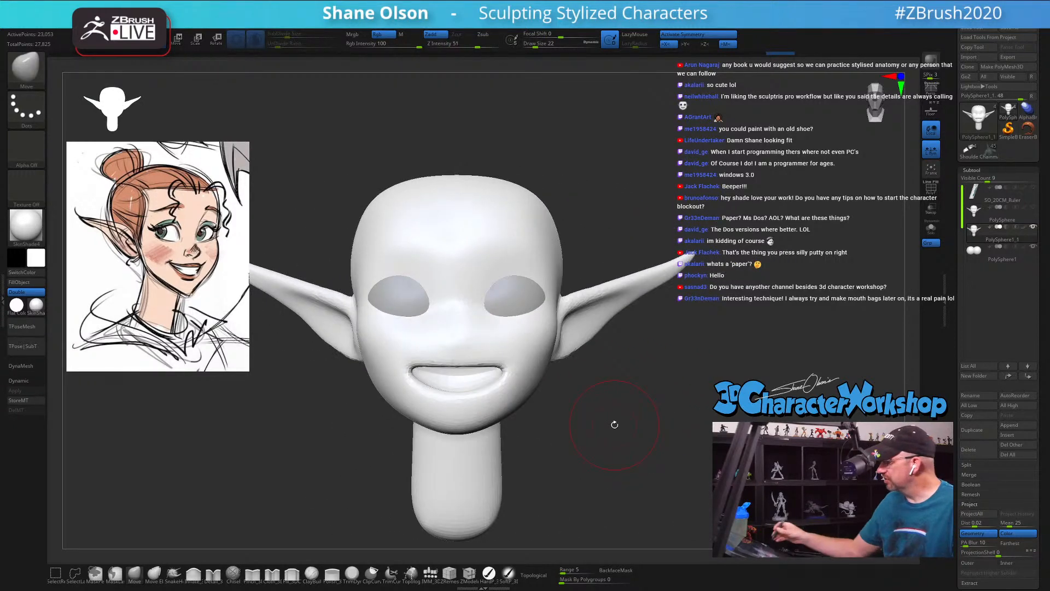
pyautogui.moveTo(607, 412); pyautogui.dragTo(608, 413)
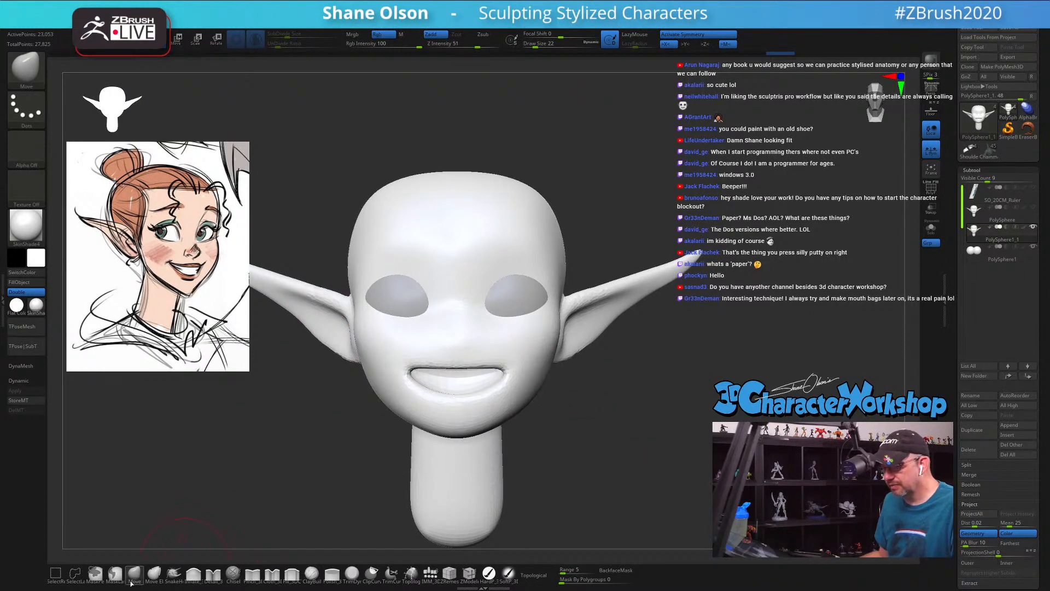
# Step: Turn on Dynamic Subdivision for the head and reshape the sides of the skull with the Move brush at Draw Size 39
pyautogui.moveTo(631, 156); pyautogui.dragTo(631, 161)
pyautogui.press('d')
pyautogui.press('s')
pyautogui.press('s')
pyautogui.moveTo(630, 213); pyautogui.dragTo(627, 214)
pyautogui.moveTo(635, 217); pyautogui.dragTo(630, 234)
pyautogui.moveTo(596, 284)
pyautogui.mouseDown()
pyautogui.moveTo(591, 272)
pyautogui.moveTo(621, 269)
pyautogui.mouseUp()
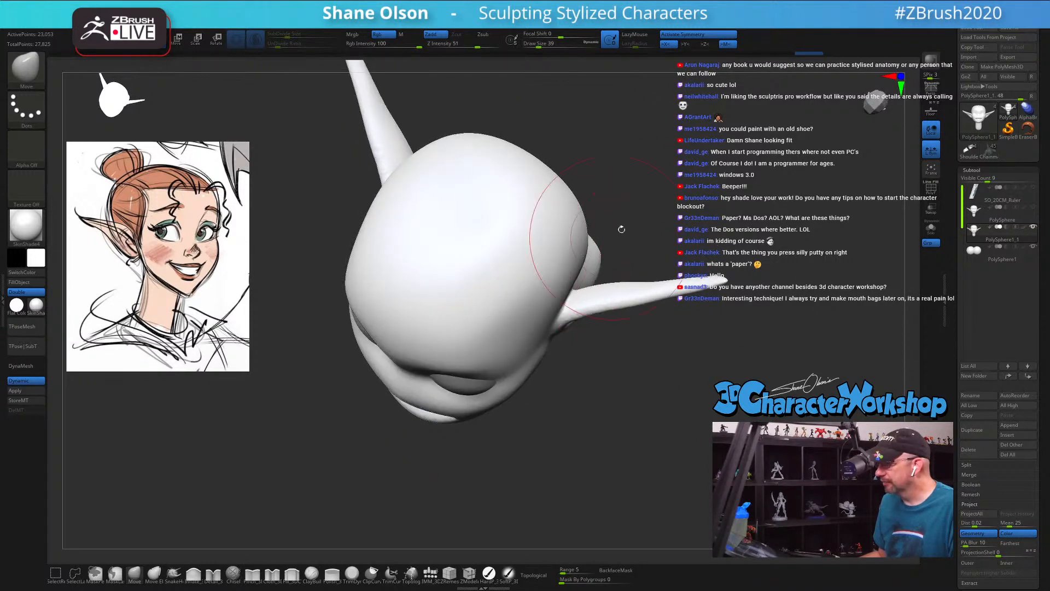
pyautogui.moveTo(621, 228); pyautogui.dragTo(622, 222)
pyautogui.moveTo(647, 285); pyautogui.dragTo(648, 279)
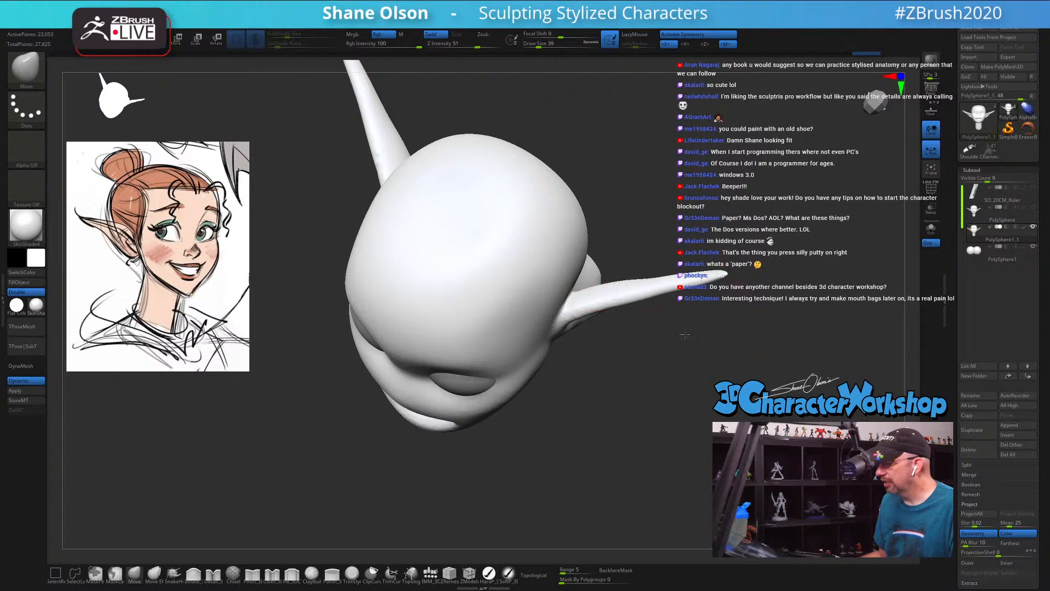
pyautogui.keyDown('shift'); pyautogui.moveTo(685, 333); pyautogui.dragTo(678, 356); pyautogui.keyUp('shift')
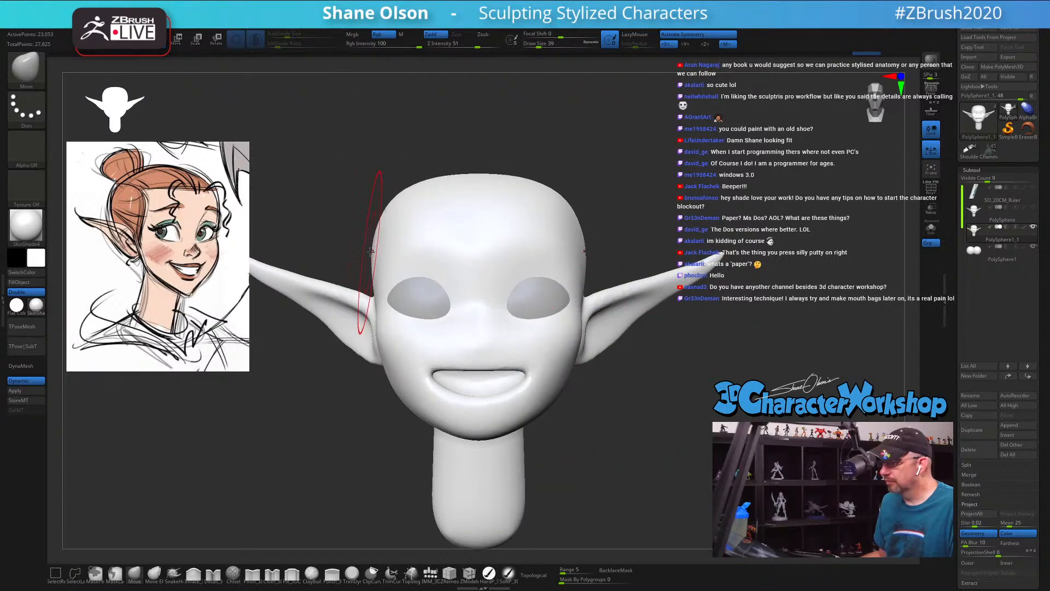
# Step: Set the Draw Size to 27 and smooth the side of the forehead above the eye
pyautogui.press('[')
pyautogui.moveTo(327, 247); pyautogui.dragTo(377, 262)
pyautogui.keyDown('shift'); pyautogui.moveTo(483, 258); pyautogui.dragTo(508, 246); pyautogui.keyUp('shift')
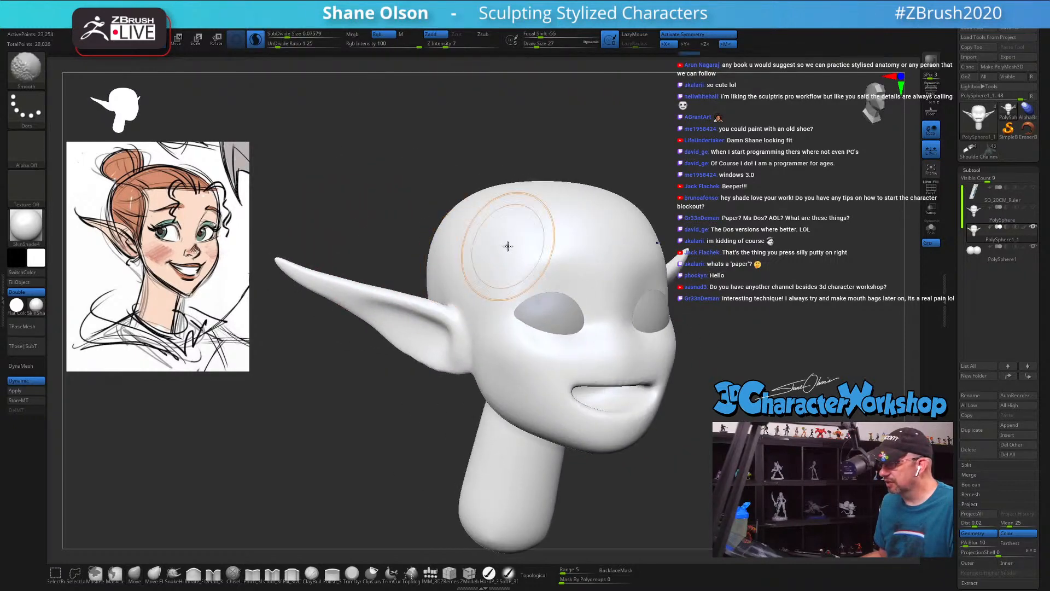
pyautogui.moveTo(746, 352); pyautogui.dragTo(703, 352)
pyautogui.moveTo(739, 227)
pyautogui.keyDown('alt'); pyautogui.mouseDown()
pyautogui.moveTo(680, 196)
pyautogui.moveTo(663, 171)
pyautogui.mouseUp(); pyautogui.keyUp('alt')
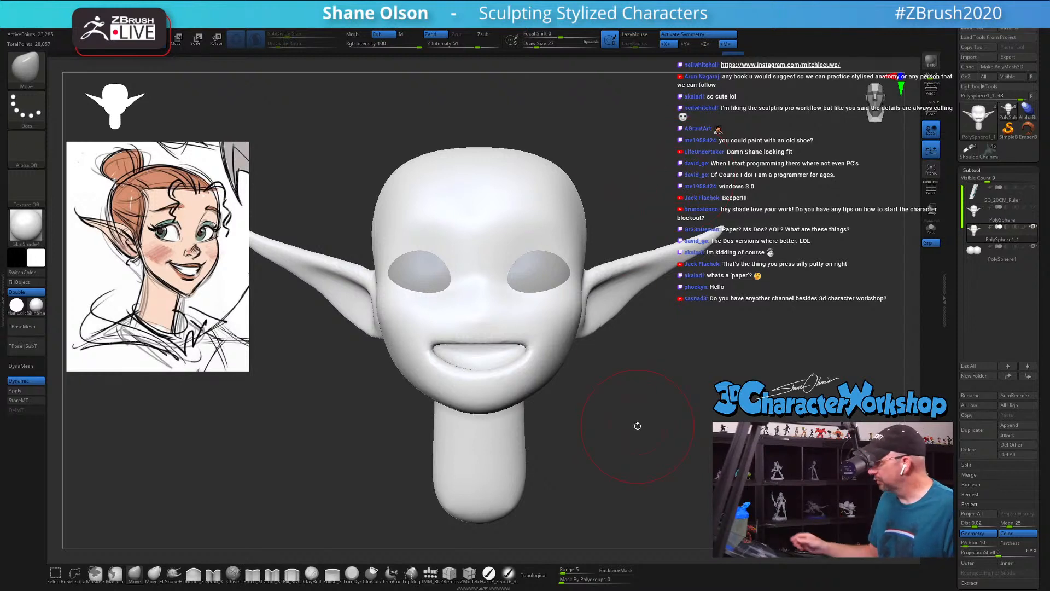
# Step: Set the Draw Size to 8, show the polyframe on the head and choose the Inflate brush for the nose
pyautogui.press('s')
pyautogui.moveTo(581, 442)
pyautogui.mouseDown()
pyautogui.moveTo(581, 459)
pyautogui.moveTo(659, 439)
pyautogui.moveTo(667, 419)
pyautogui.moveTo(650, 398)
pyautogui.mouseUp()
pyautogui.press('s')
pyautogui.moveTo(672, 442); pyautogui.dragTo(654, 406)
pyautogui.hotkey('shift', 'f')
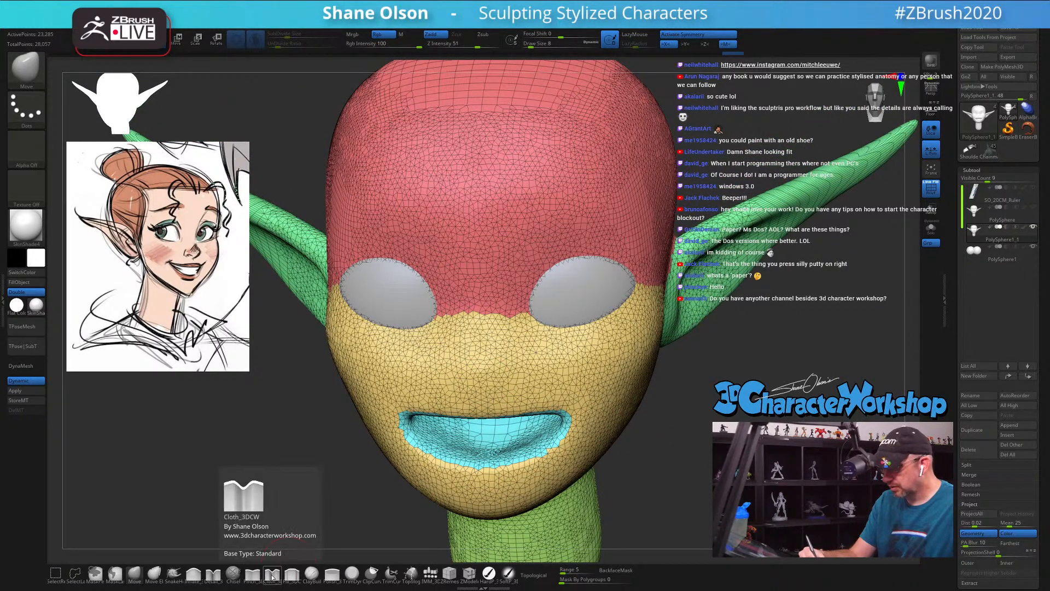
pyautogui.click(193, 573)
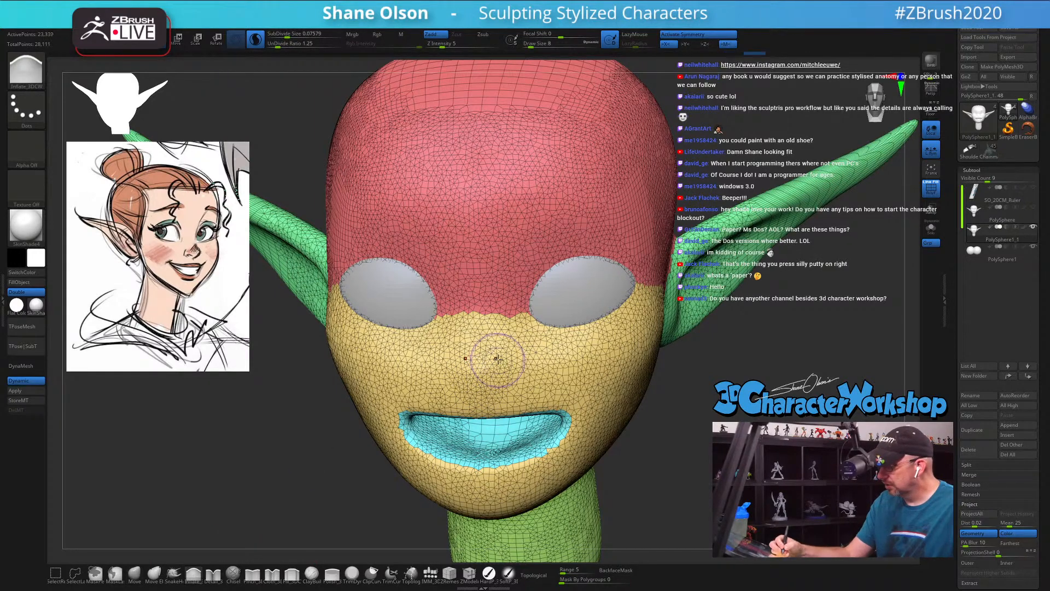
# Step: Set the Sculptris Pro SubDivide Size to 0.06084 for a finer mesh at the nose and hide the polyframe
pyautogui.hotkey('shift', 'f')
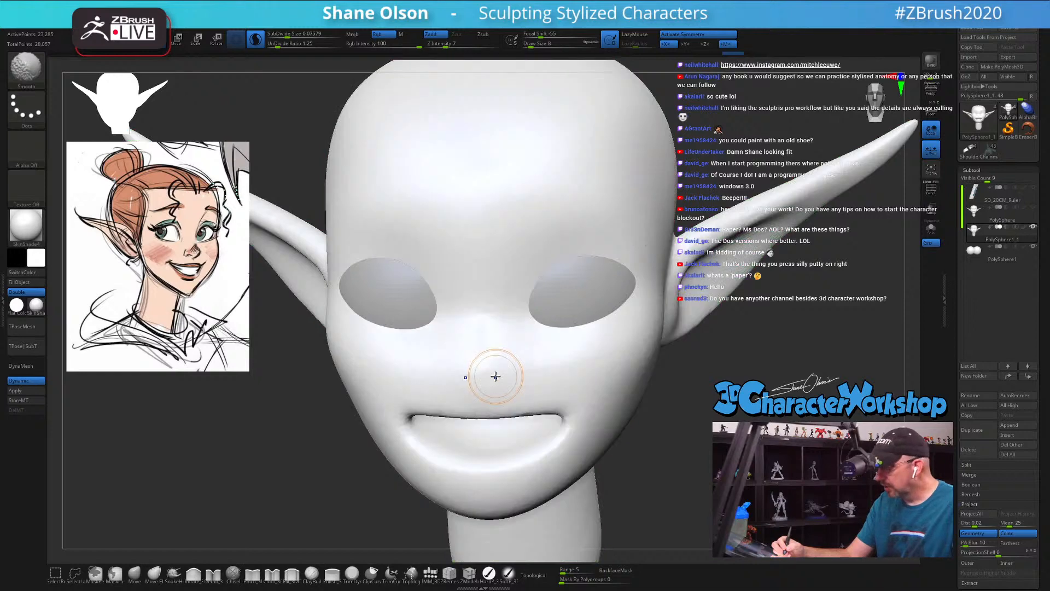
pyautogui.hotkey('shift', 'f')
pyautogui.moveTo(287, 34); pyautogui.dragTo(285, 34)
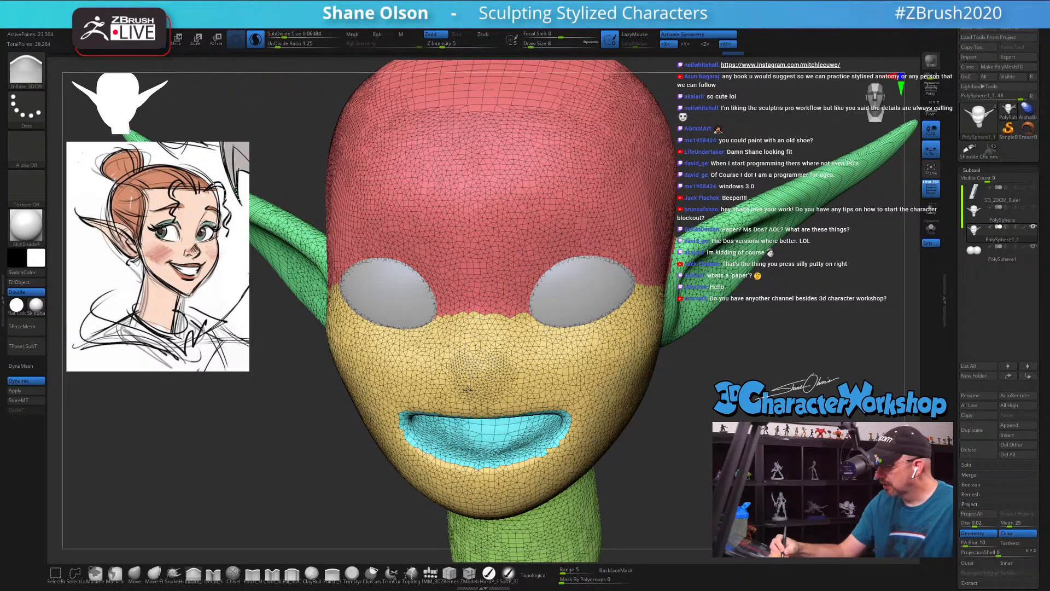
pyautogui.hotkey('shift', 'f')
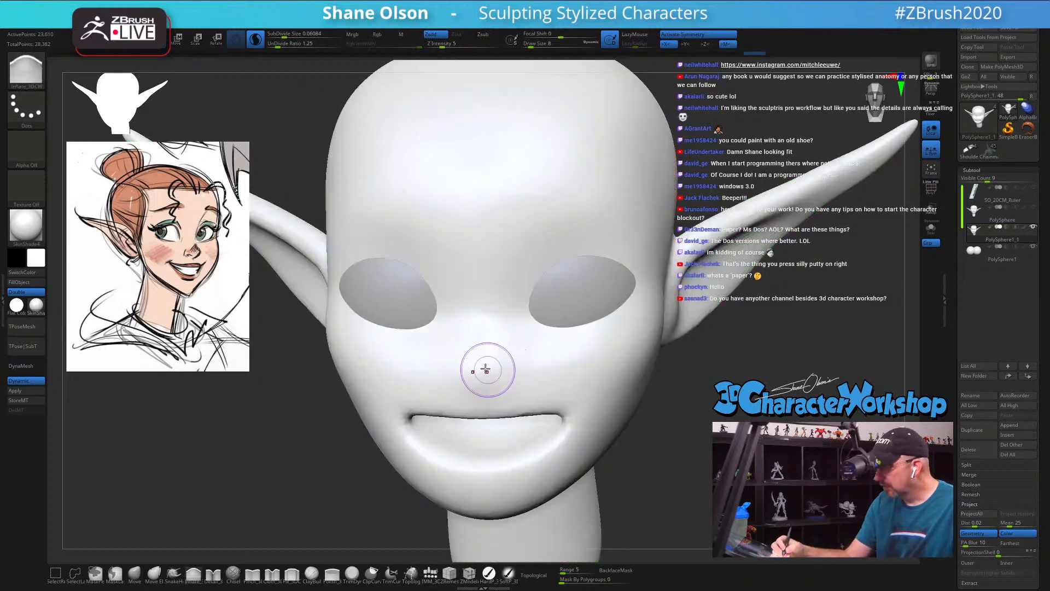
# Step: Build up a rounded ball for the nose tip above the mouth with the Inflate brush
pyautogui.moveTo(498, 355); pyautogui.dragTo(487, 358, button='right')
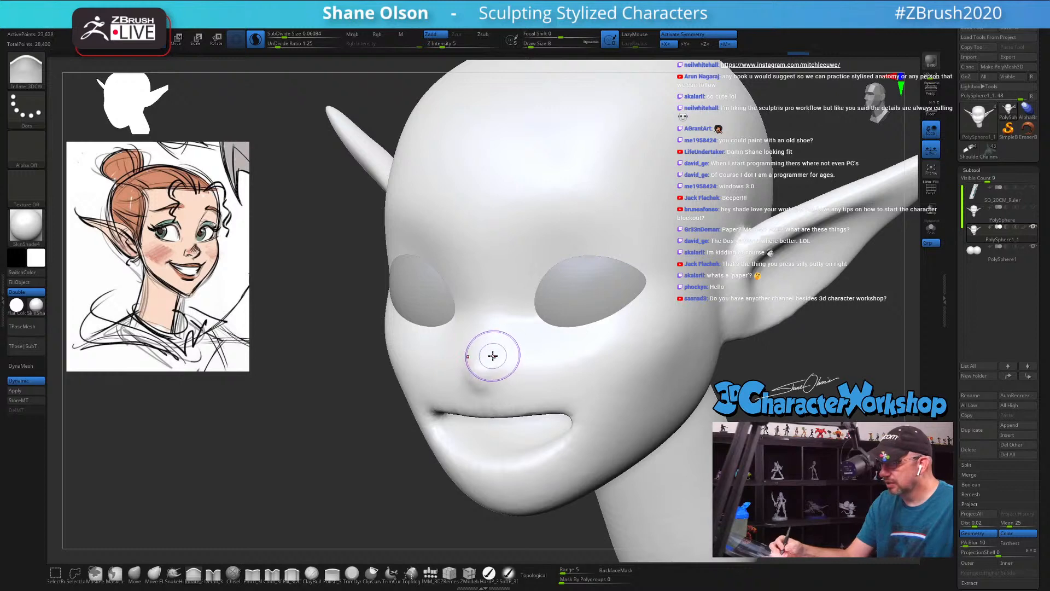
pyautogui.moveTo(494, 357); pyautogui.dragTo(485, 366, button='right')
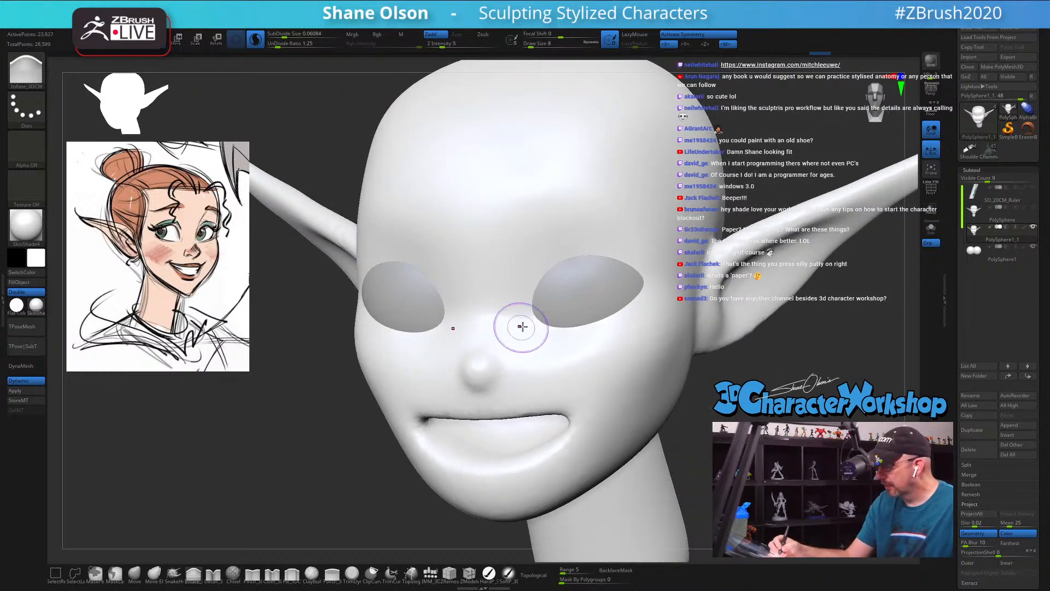
pyautogui.moveTo(523, 327); pyautogui.dragTo(471, 361, button='right')
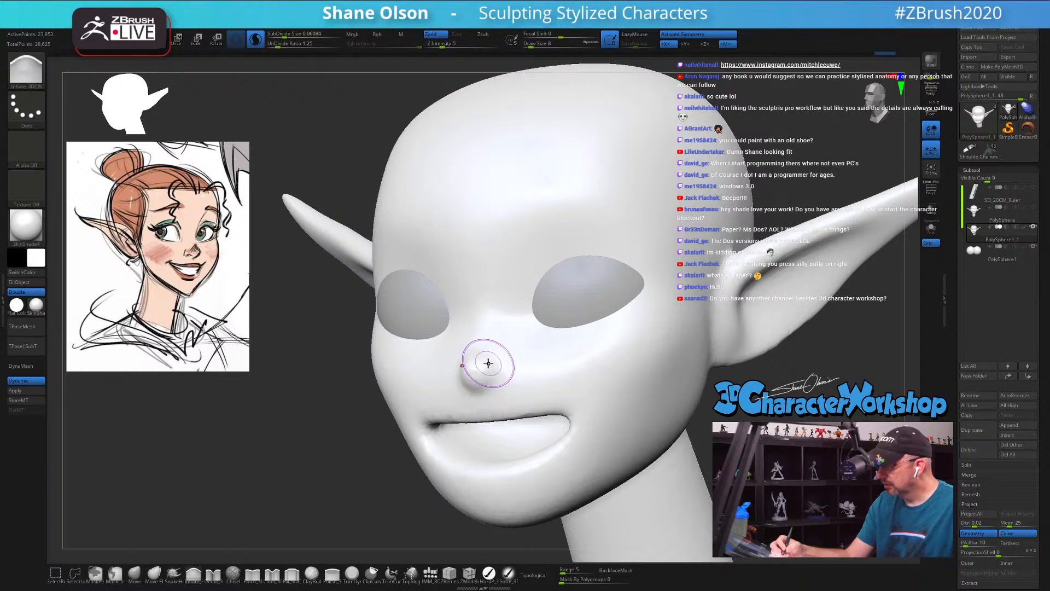
pyautogui.moveTo(488, 363)
pyautogui.mouseDown(button='right')
pyautogui.moveTo(494, 346)
pyautogui.moveTo(483, 379)
pyautogui.mouseUp(button='right')
pyautogui.moveTo(483, 378); pyautogui.dragTo(478, 363)
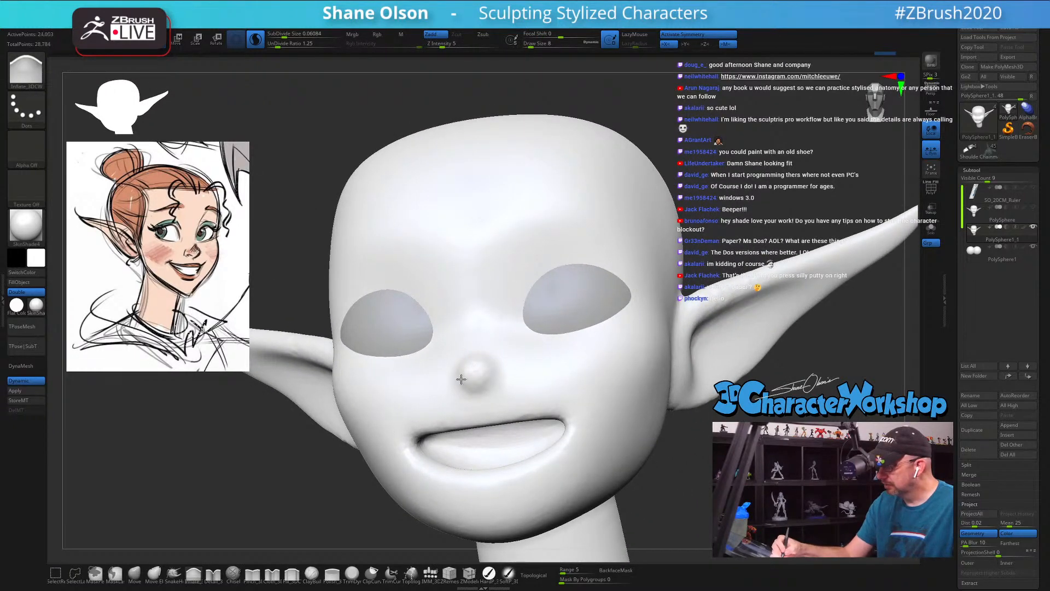
# Step: Show the polyframe, smooth around the nose ball and start the nostril wings with the Inflate brush at Draw Size 6
pyautogui.hotkey('shift', 'f')
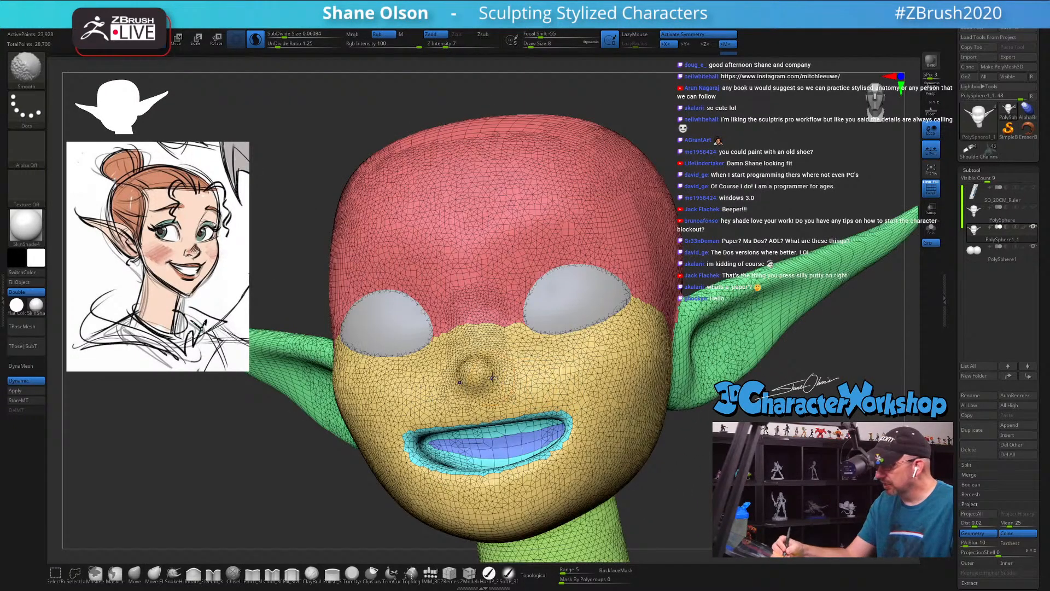
pyautogui.keyDown('ctrl'); pyautogui.moveTo(493, 377); pyautogui.dragTo(467, 373, button='right'); pyautogui.keyUp('ctrl')
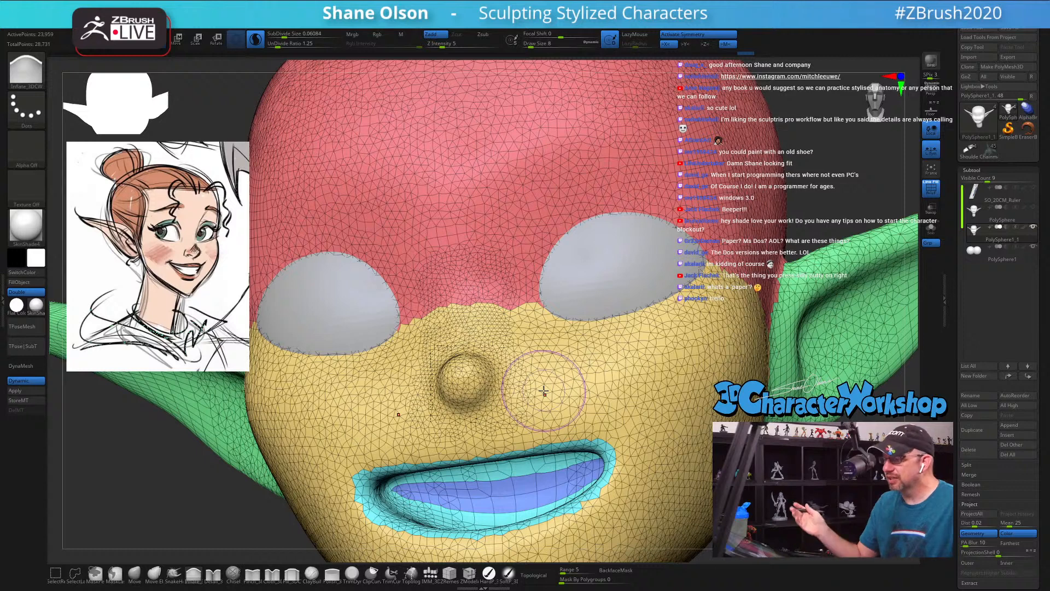
pyautogui.press('s')
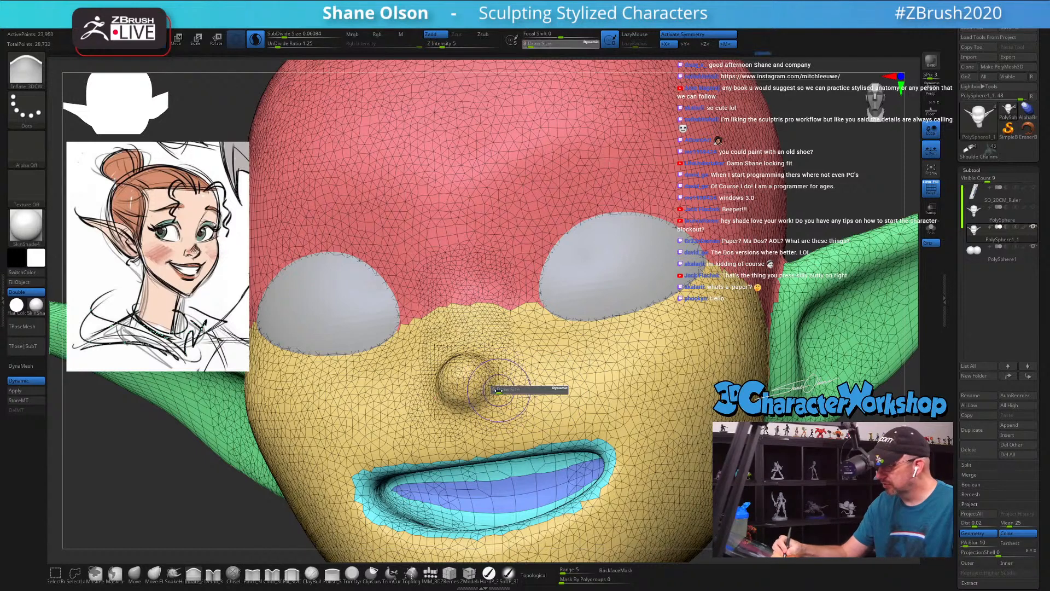
pyautogui.moveTo(497, 389); pyautogui.dragTo(495, 389)
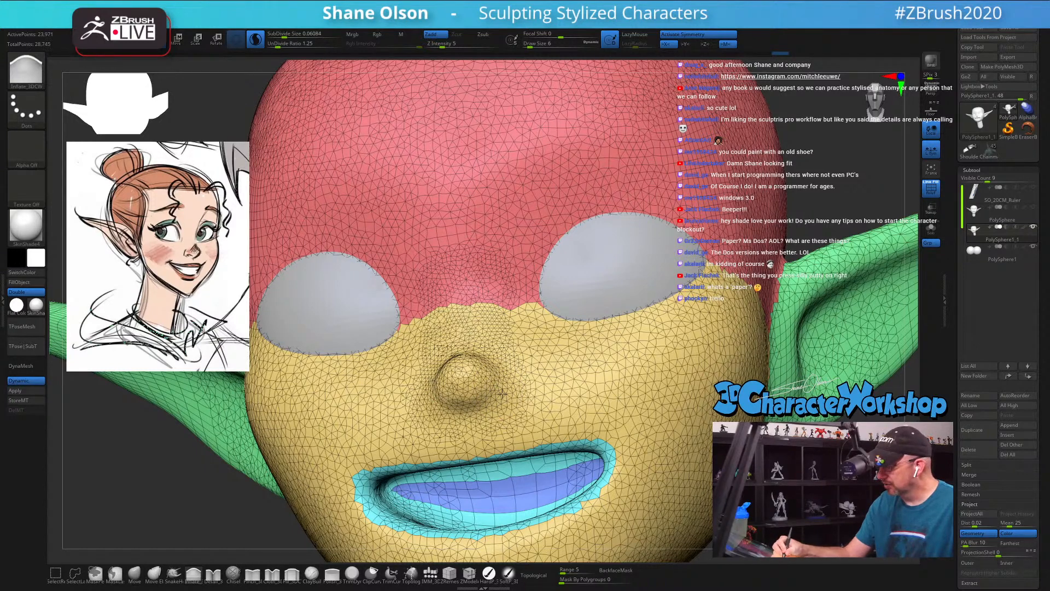
pyautogui.moveTo(503, 393); pyautogui.dragTo(500, 390)
# Step: Raise the Z Intensity to 10 and build out the nostril wings on both sides of the nose tip
pyautogui.moveTo(442, 43); pyautogui.dragTo(449, 44)
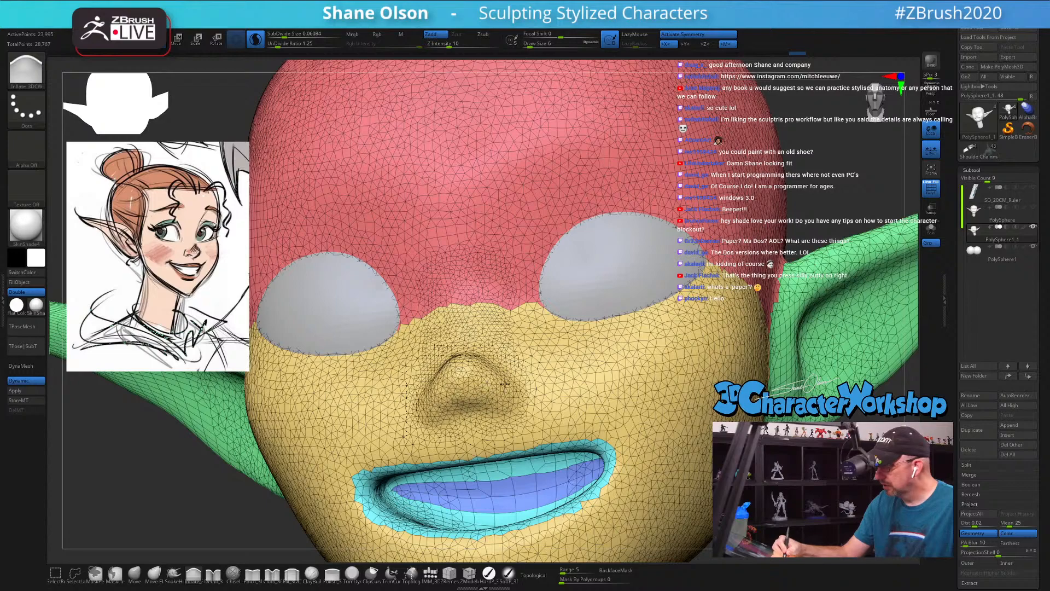
pyautogui.moveTo(504, 383); pyautogui.dragTo(509, 378)
pyautogui.moveTo(506, 383)
pyautogui.mouseDown(button='right')
pyautogui.moveTo(478, 432)
pyautogui.moveTo(467, 413)
pyautogui.mouseUp(button='right')
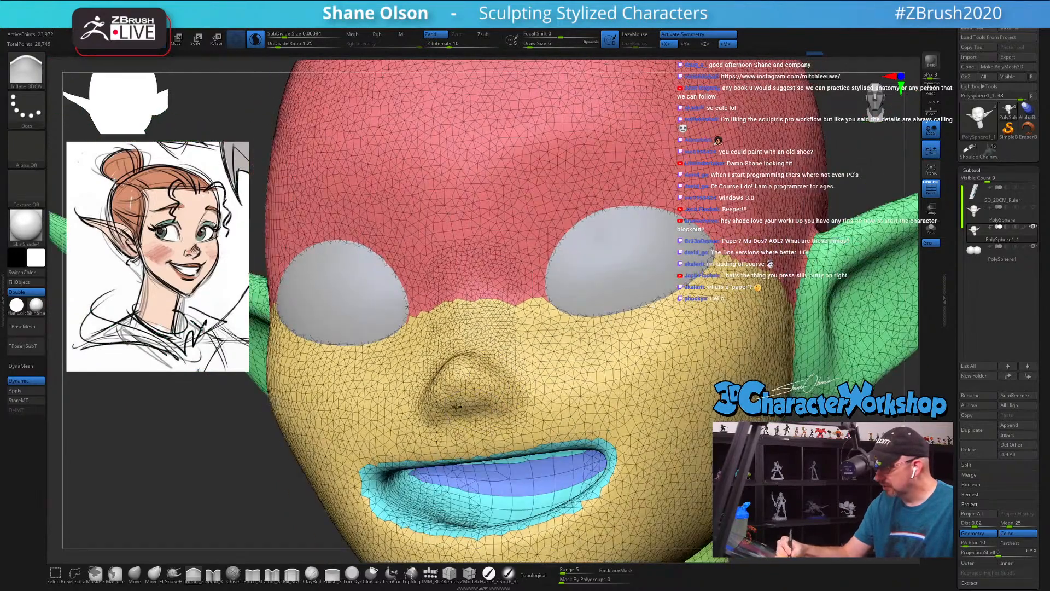
pyautogui.moveTo(508, 378)
pyautogui.mouseDown(button='right')
pyautogui.moveTo(485, 356)
pyautogui.moveTo(512, 372)
pyautogui.mouseUp(button='right')
# Step: Set the Draw Size to 3 and carve the nostril openings into the underside of the nose
pyautogui.press('s')
pyautogui.moveTo(503, 406); pyautogui.dragTo(500, 406)
pyautogui.moveTo(499, 395); pyautogui.dragTo(519, 379, button='right')
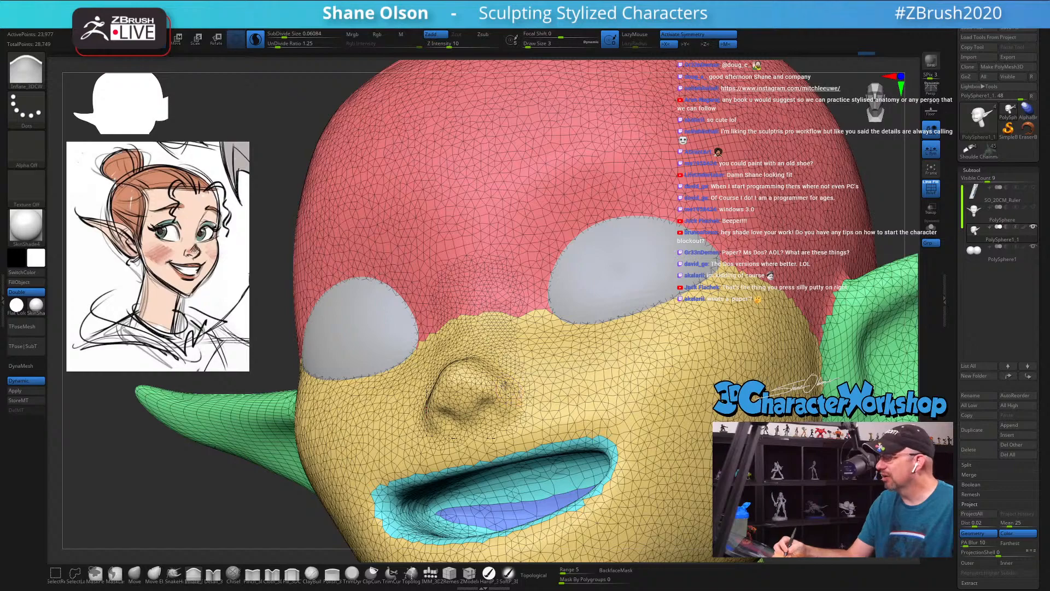
pyautogui.moveTo(504, 386); pyautogui.dragTo(490, 328, button='right')
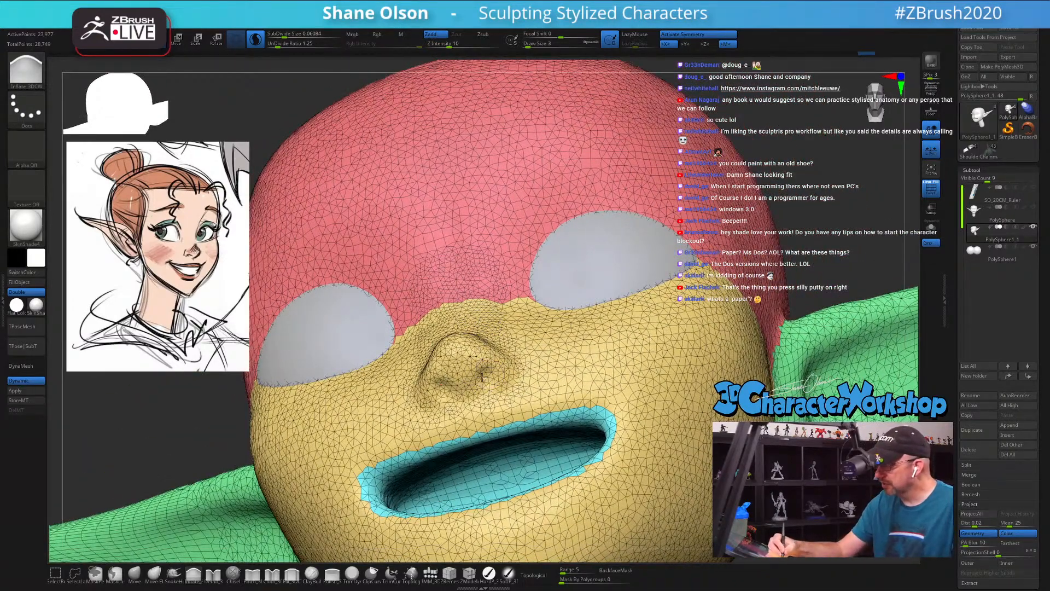
pyautogui.moveTo(527, 374); pyautogui.dragTo(489, 249, button='right')
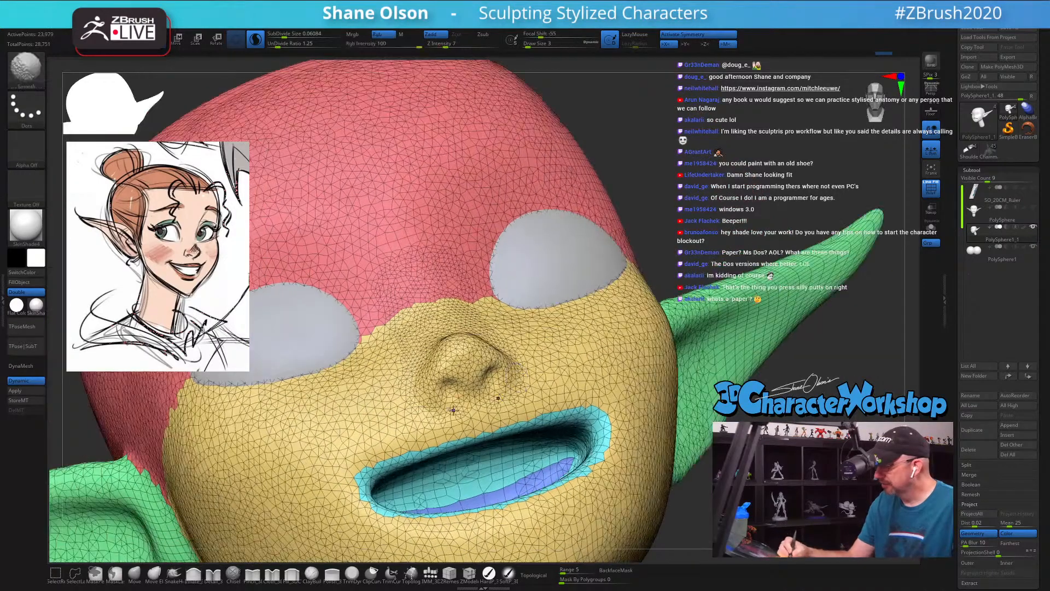
pyautogui.press('shift')
pyautogui.hotkey('ctrl', 'z')
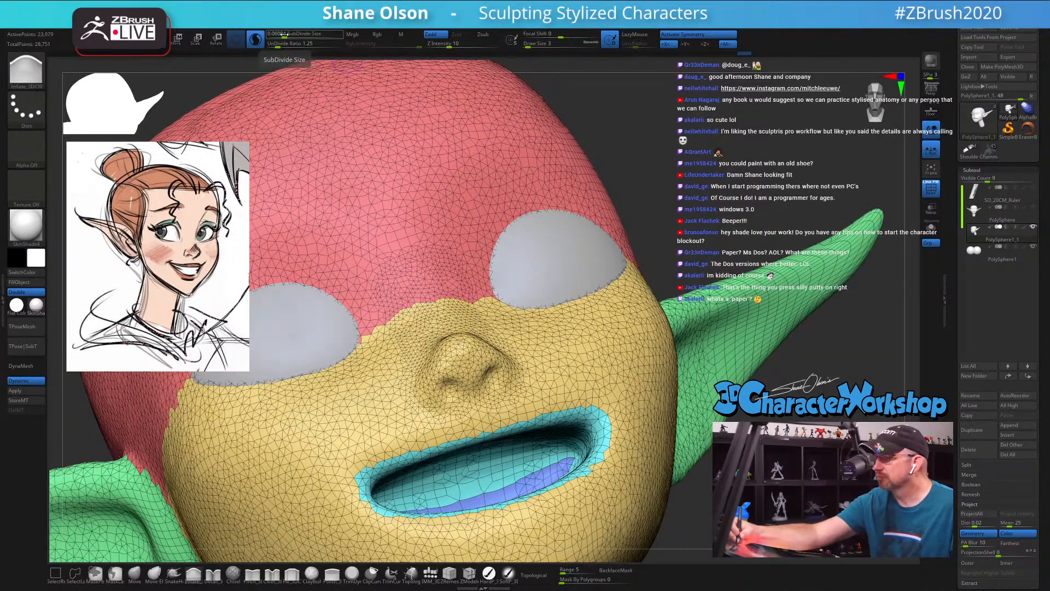
# Step: Set the SubDivide Size to 0.0508, then deepen the nostrils and define the nostril wings
pyautogui.moveTo(284, 34); pyautogui.dragTo(278, 34)
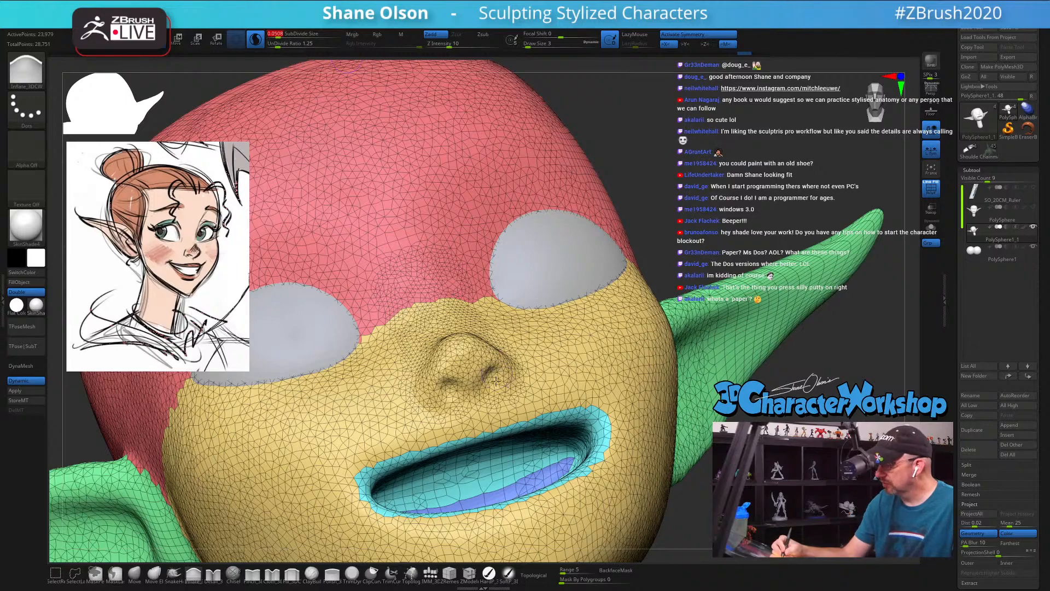
pyautogui.moveTo(494, 383); pyautogui.dragTo(486, 377)
pyautogui.moveTo(493, 371); pyautogui.dragTo(515, 364, button='right')
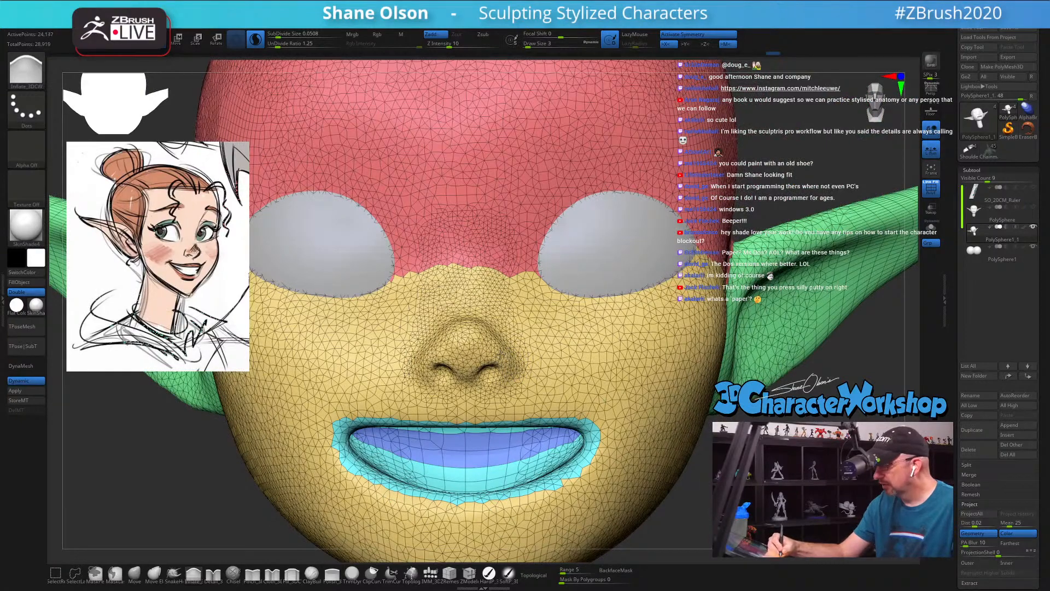
pyautogui.moveTo(501, 355); pyautogui.dragTo(507, 369)
pyautogui.moveTo(554, 346); pyautogui.dragTo(542, 347, button='right')
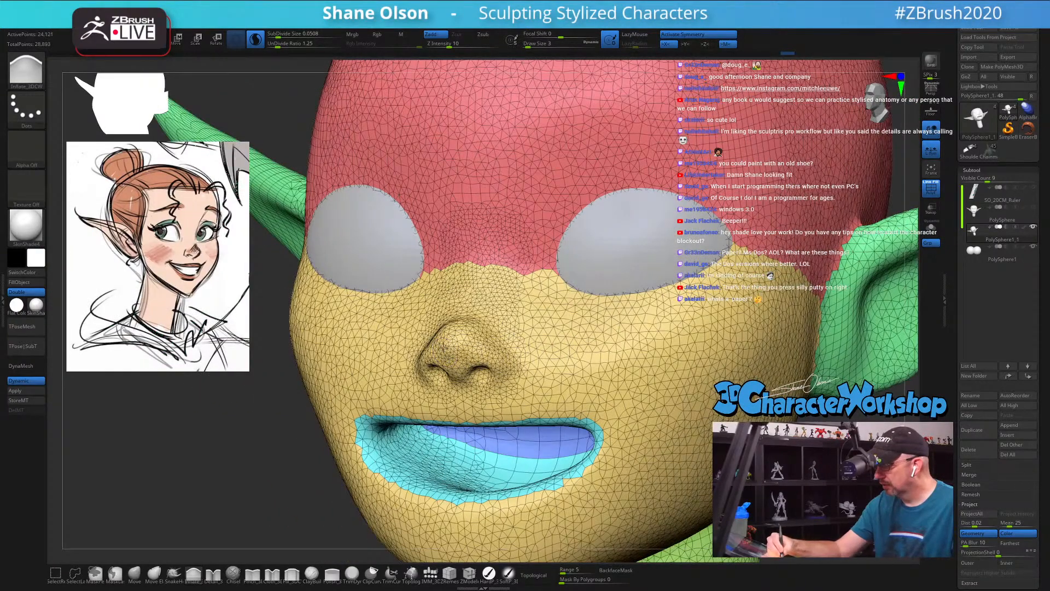
# Step: Smooth the side of the nose, hide the polyframe and refine the nose tip and nostrils at Draw Size 5
pyautogui.press('shift')
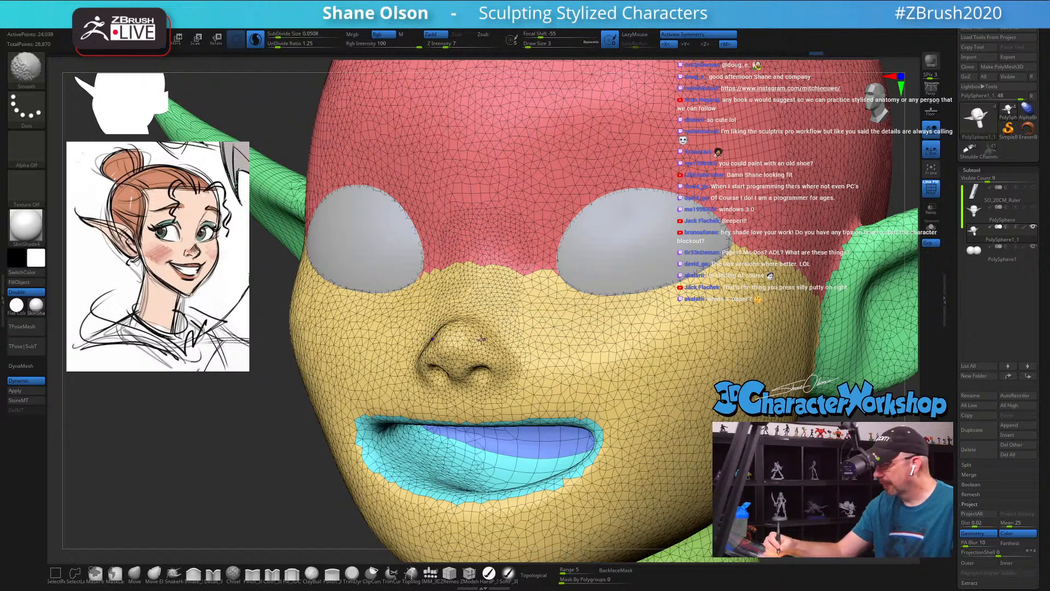
pyautogui.moveTo(481, 339)
pyautogui.keyDown('shift'); pyautogui.mouseDown()
pyautogui.moveTo(489, 333)
pyautogui.moveTo(500, 346)
pyautogui.moveTo(471, 340)
pyautogui.moveTo(523, 356)
pyautogui.mouseUp(); pyautogui.keyUp('shift')
pyautogui.press('s')
pyautogui.hotkey('shift', 'f')
pyautogui.moveTo(533, 361); pyautogui.dragTo(492, 351, button='right')
pyautogui.moveTo(487, 349)
pyautogui.keyDown('shift'); pyautogui.mouseDown()
pyautogui.moveTo(456, 344)
pyautogui.moveTo(481, 353)
pyautogui.mouseUp(); pyautogui.keyUp('shift')
pyautogui.moveTo(530, 356); pyautogui.dragTo(566, 339, button='right')
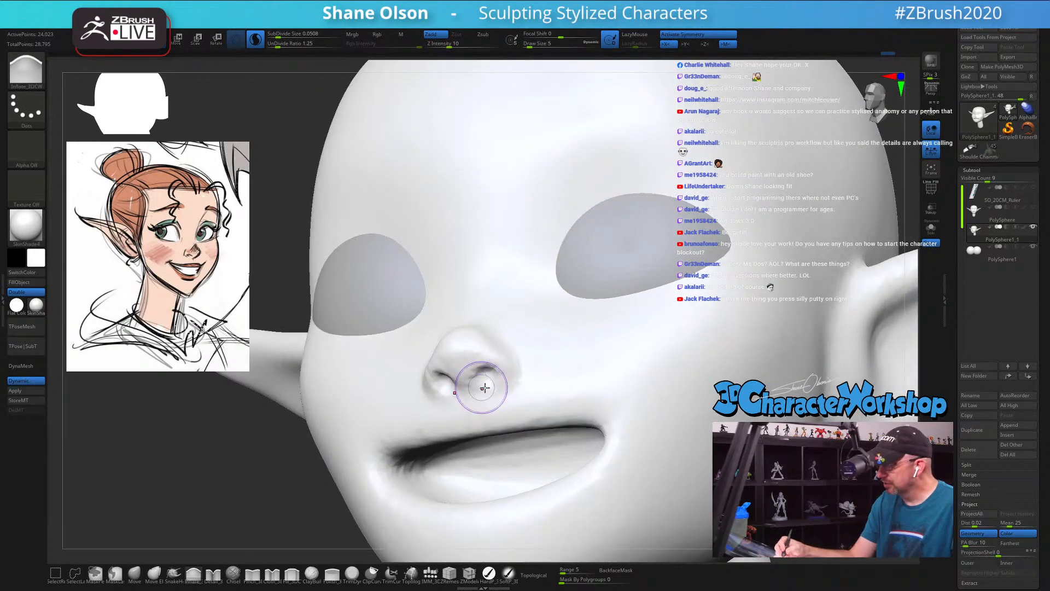
pyautogui.moveTo(520, 378); pyautogui.dragTo(560, 374, button='right')
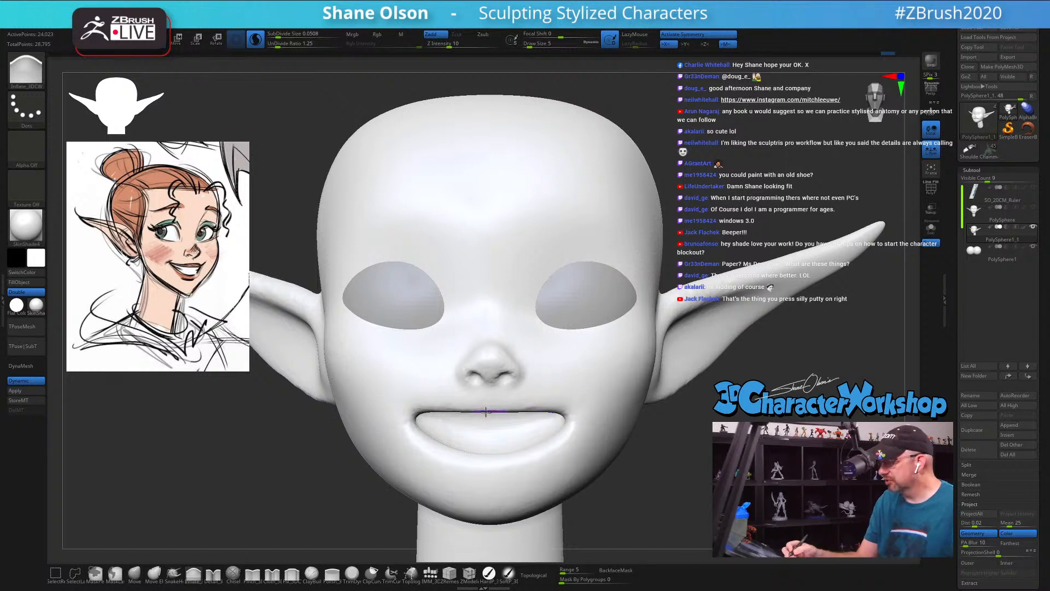
# Step: Sharpen the edge of the upper lip at Draw Size 5 and smooth the surface around the mouth corners
pyautogui.keyDown('shift'); pyautogui.moveTo(486, 412); pyautogui.dragTo(417, 408); pyautogui.keyUp('shift')
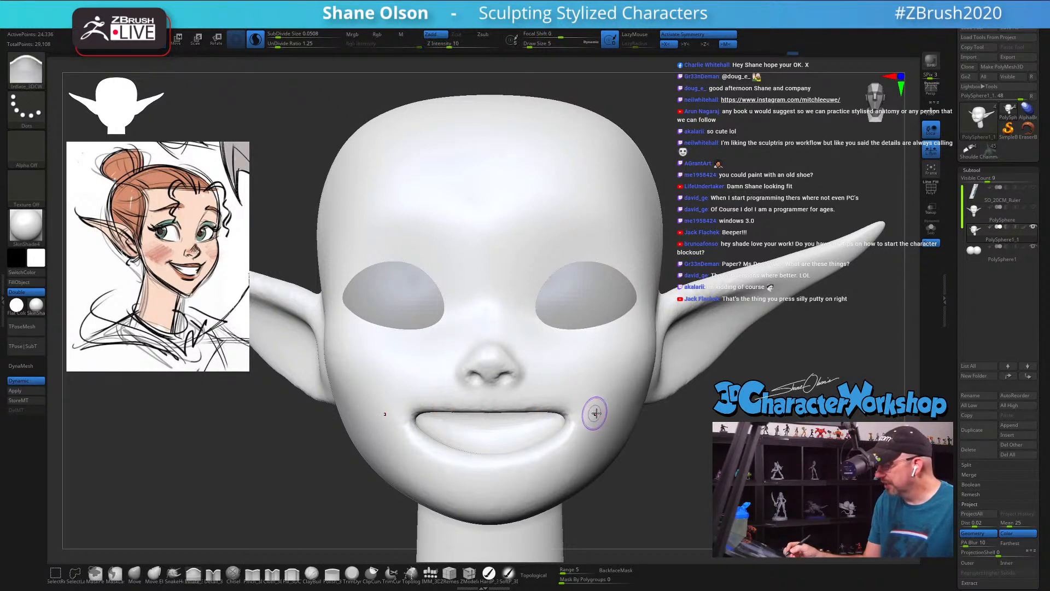
pyautogui.hotkey('shift', 'f')
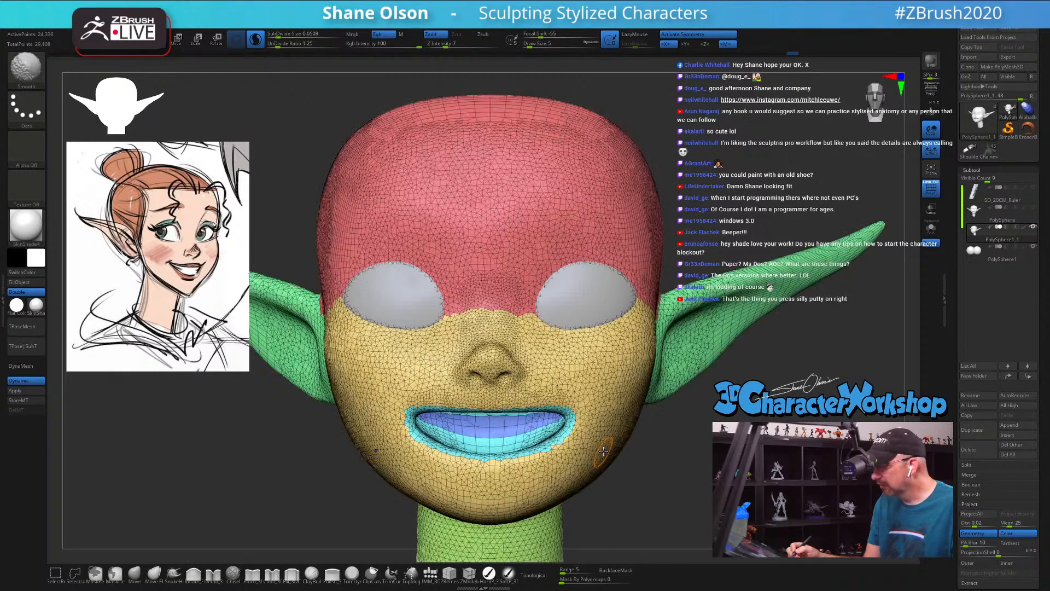
pyautogui.hotkey('shift', 'f')
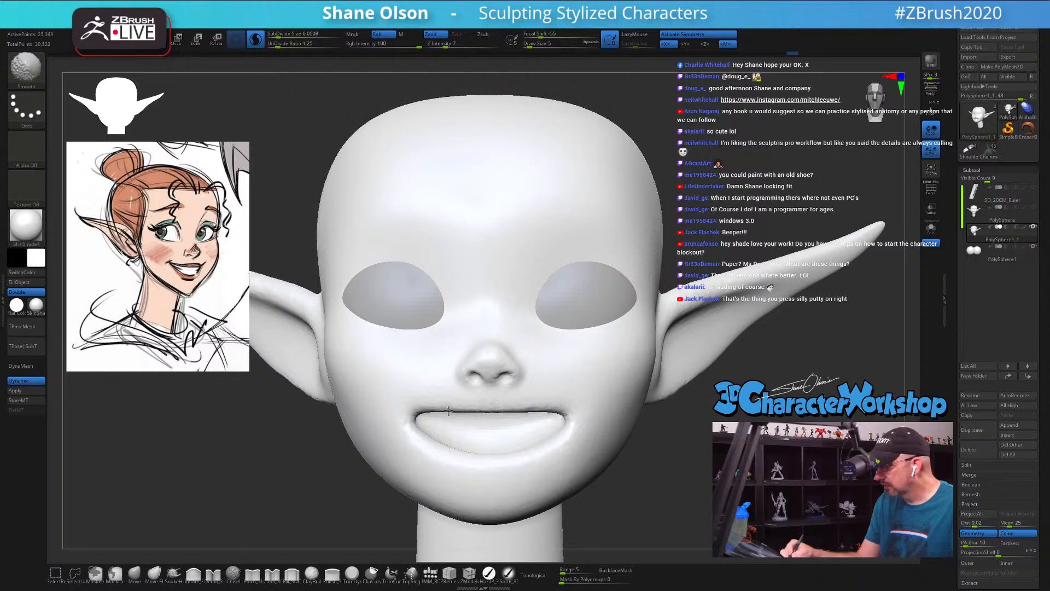
pyautogui.moveTo(582, 450); pyautogui.dragTo(642, 456)
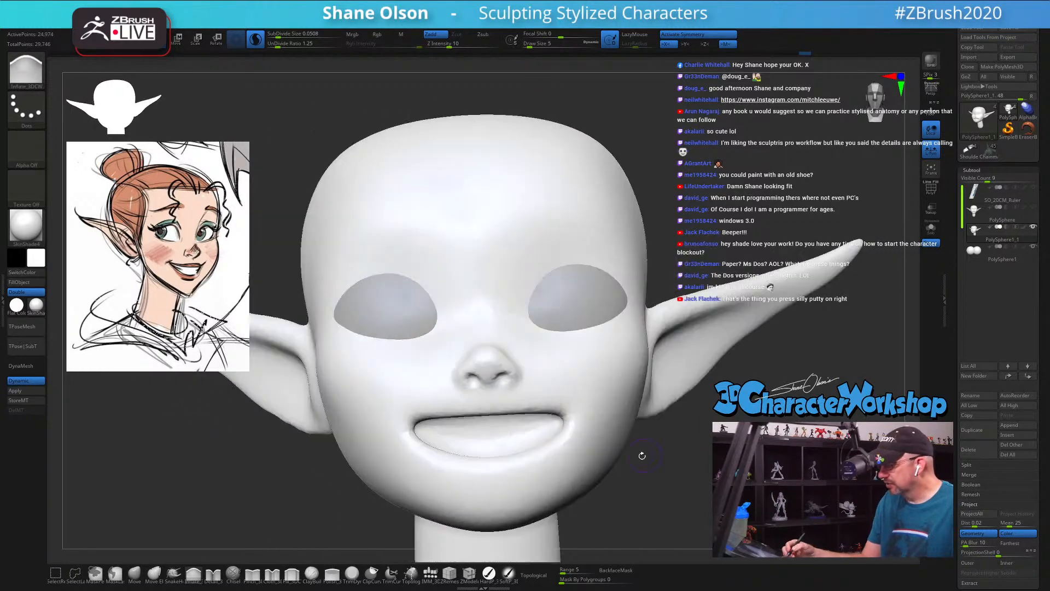
pyautogui.press('shift')
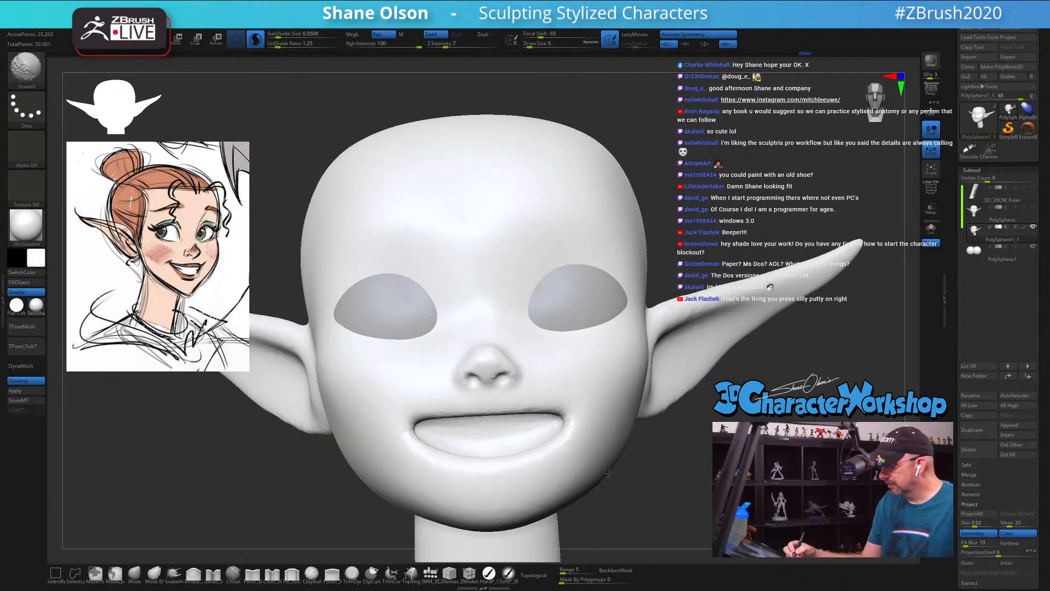
pyautogui.moveTo(636, 471)
pyautogui.mouseDown()
pyautogui.moveTo(643, 477)
pyautogui.moveTo(623, 484)
pyautogui.mouseUp()
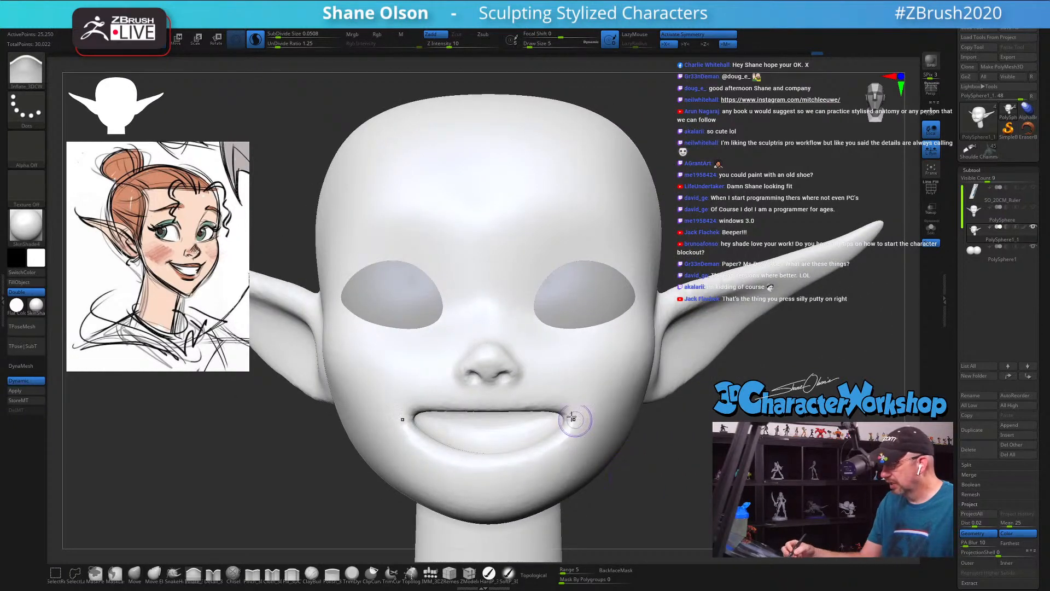
pyautogui.keyDown('shift'); pyautogui.moveTo(513, 374); pyautogui.dragTo(519, 366); pyautogui.keyUp('shift')
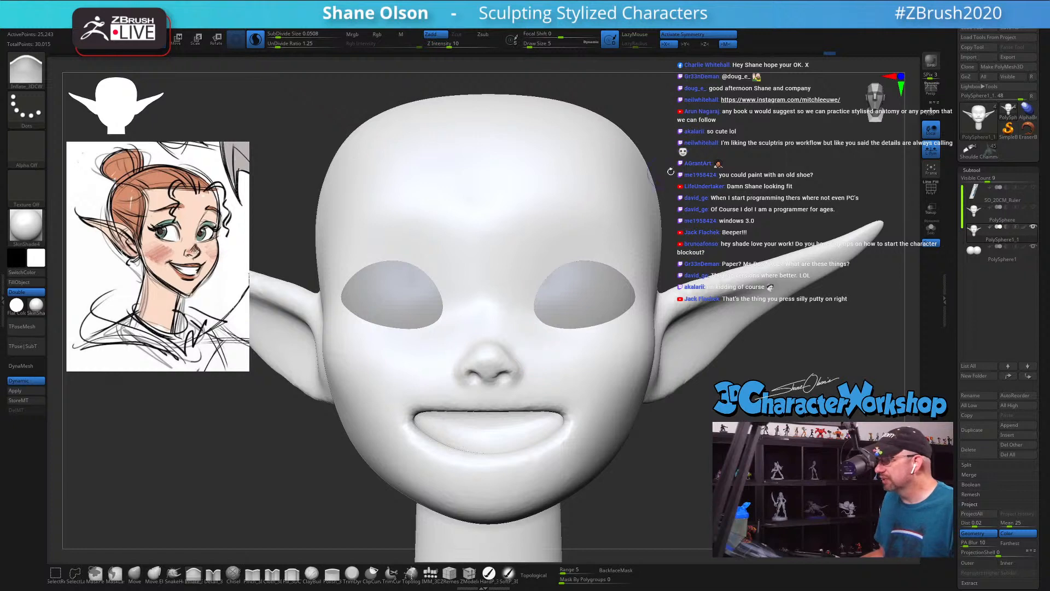
# Step: Reshape the nose tip and the mouth area in profile with the Move brush, raising the Draw Size to 18
pyautogui.moveTo(671, 171); pyautogui.dragTo(737, 253)
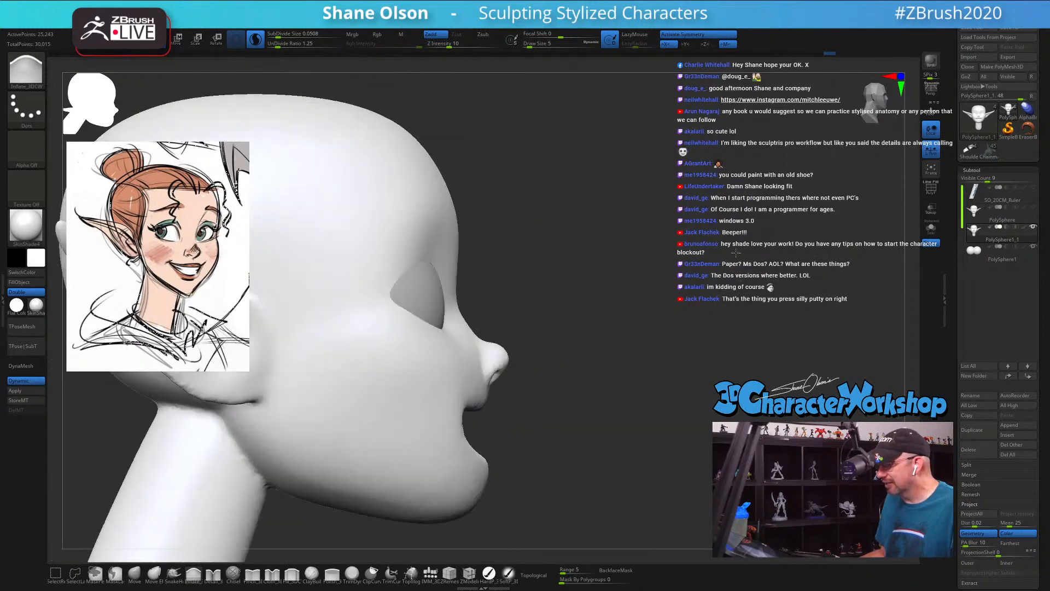
pyautogui.click(135, 573)
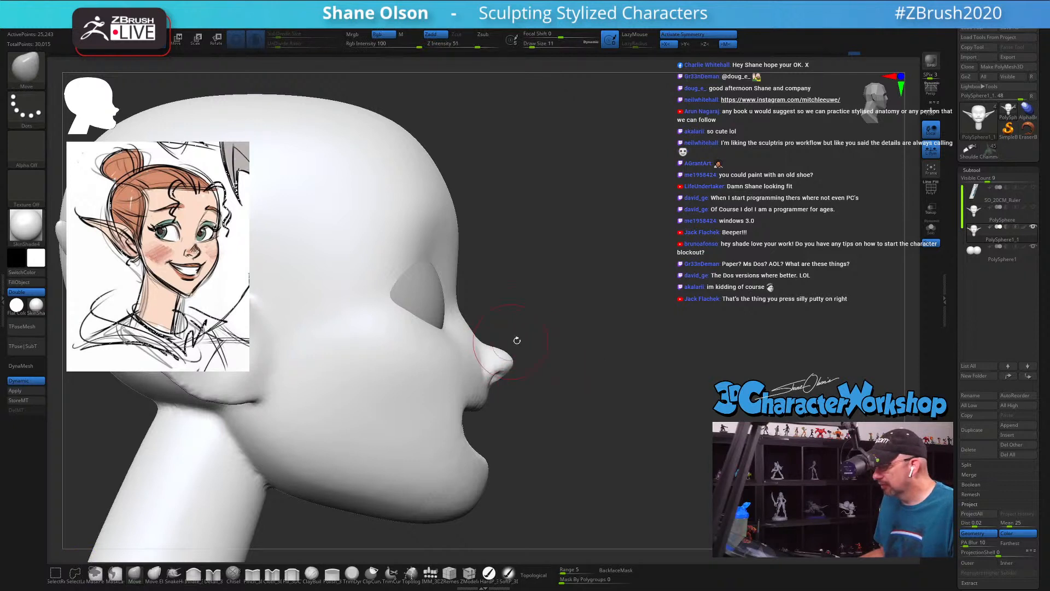
pyautogui.keyDown('shift'); pyautogui.moveTo(518, 340); pyautogui.dragTo(529, 326); pyautogui.keyUp('shift')
pyautogui.press('s')
pyautogui.moveTo(469, 369); pyautogui.dragTo(464, 371)
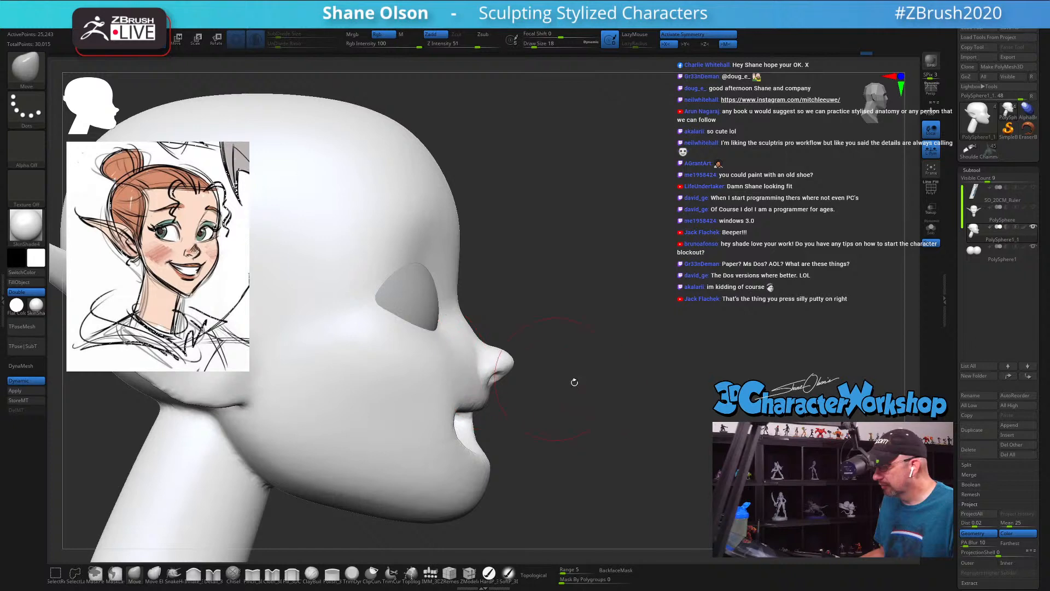
# Step: Set the Draw Size to 25 and curve the mouth around the face with the Move brush, working from below the chin
pyautogui.moveTo(574, 382); pyautogui.dragTo(715, 392)
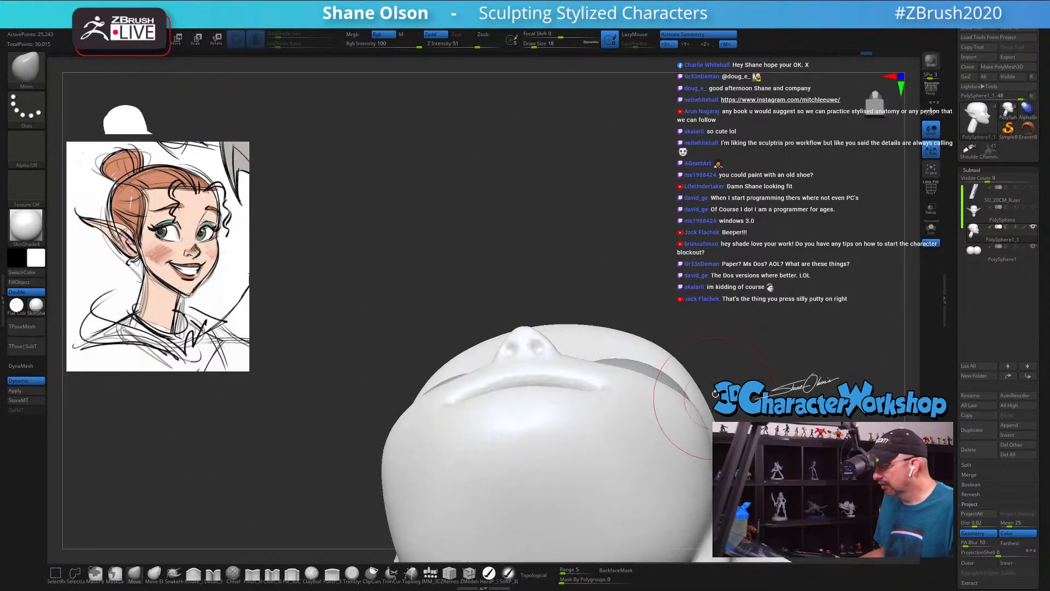
pyautogui.press('s')
pyautogui.moveTo(705, 336); pyautogui.dragTo(643, 315)
pyautogui.moveTo(536, 366); pyautogui.dragTo(519, 397)
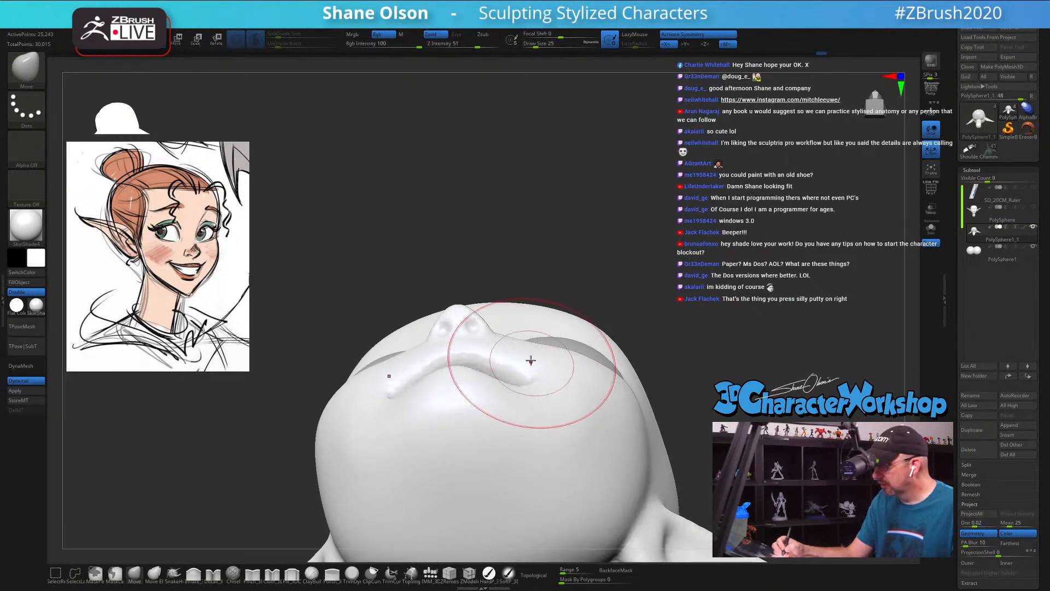
pyautogui.moveTo(531, 362); pyautogui.dragTo(528, 347, button='right')
pyautogui.press('s')
pyautogui.moveTo(513, 377)
pyautogui.mouseDown()
pyautogui.moveTo(504, 363)
pyautogui.moveTo(523, 365)
pyautogui.mouseUp()
pyautogui.moveTo(523, 383)
pyautogui.keyDown('ctrl'); pyautogui.mouseDown(button='right')
pyautogui.moveTo(504, 349)
pyautogui.moveTo(499, 362)
pyautogui.moveTo(508, 352)
pyautogui.moveTo(507, 375)
pyautogui.moveTo(534, 344)
pyautogui.mouseUp(button='right'); pyautogui.keyUp('ctrl')
# Step: Refine the mouth corners and adjoining cheeks with the Move brush at Draw Size 14 and 16
pyautogui.press('s')
pyautogui.moveTo(545, 275); pyautogui.dragTo(543, 275)
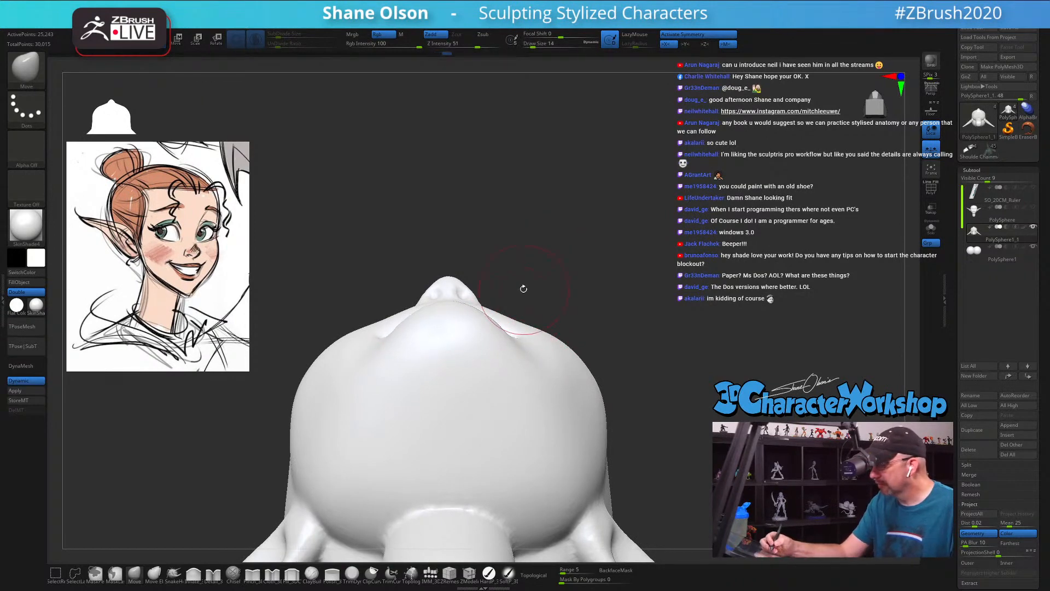
pyautogui.moveTo(524, 289); pyautogui.dragTo(529, 297, button='right')
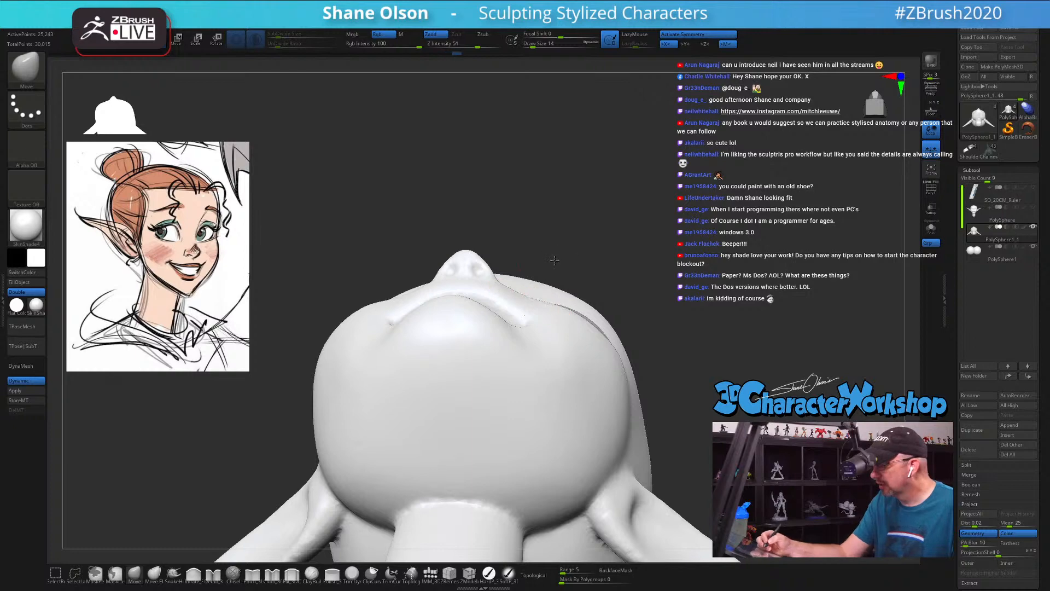
pyautogui.moveTo(555, 261)
pyautogui.mouseDown(button='right')
pyautogui.moveTo(549, 306)
pyautogui.moveTo(547, 284)
pyautogui.mouseUp(button='right')
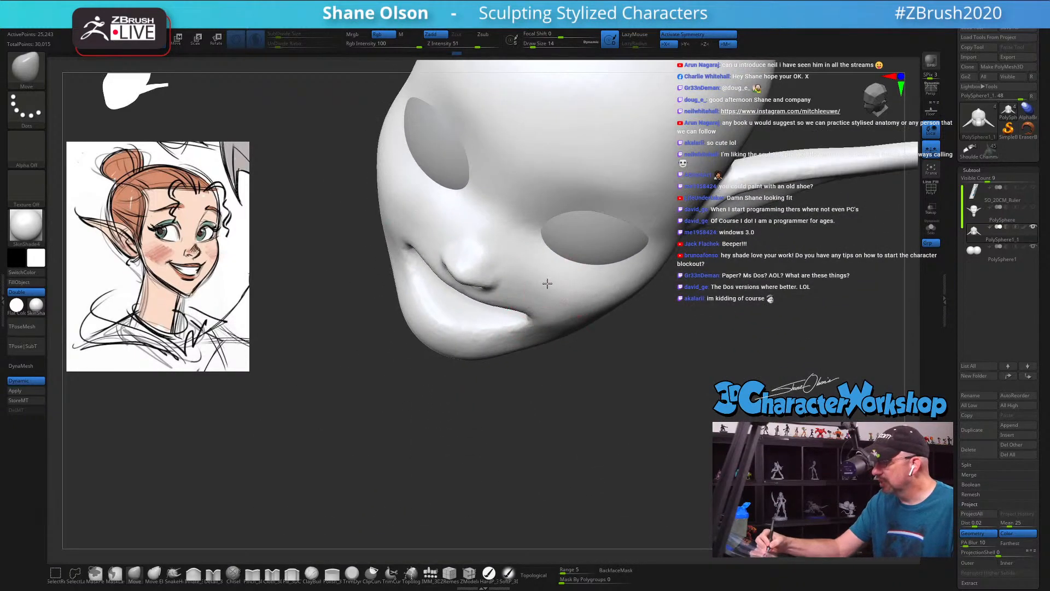
pyautogui.press('s')
pyautogui.moveTo(570, 300); pyautogui.dragTo(573, 301)
pyautogui.moveTo(573, 302); pyautogui.dragTo(570, 303)
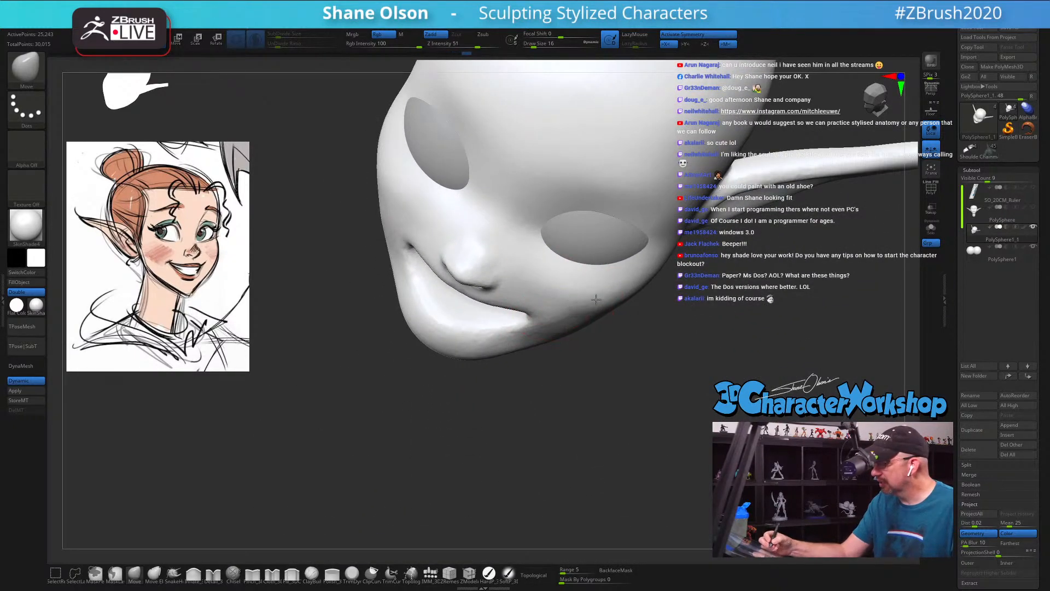
pyautogui.moveTo(596, 300)
pyautogui.mouseDown(button='right')
pyautogui.moveTo(591, 265)
pyautogui.moveTo(591, 293)
pyautogui.moveTo(558, 357)
pyautogui.moveTo(495, 410)
pyautogui.moveTo(511, 413)
pyautogui.moveTo(491, 428)
pyautogui.mouseUp(button='right')
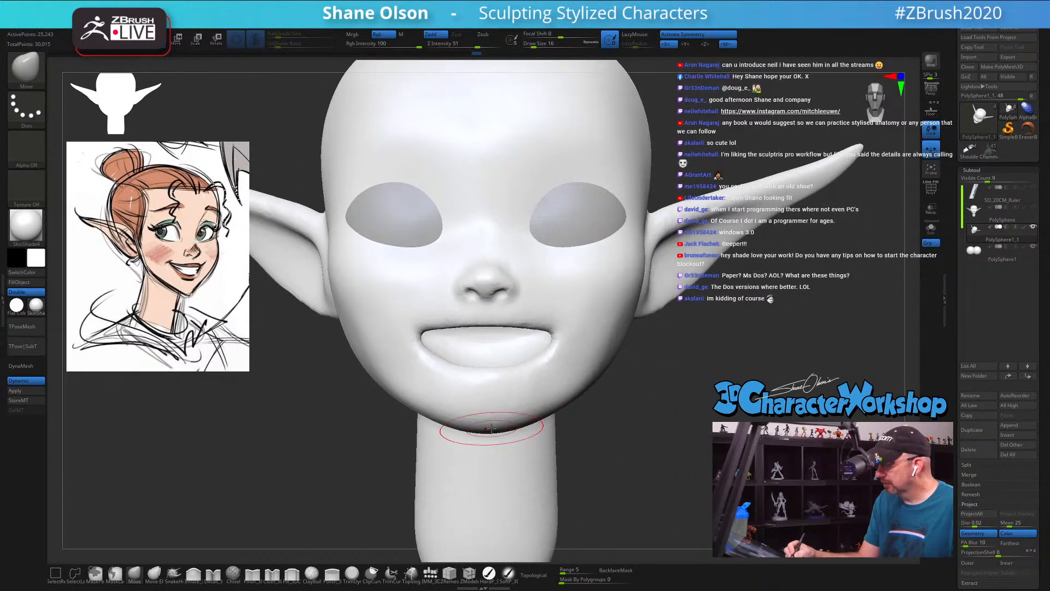
# Step: Pull the chin down to a narrower point and taper the jawline on both sides, using Draw Size 17
pyautogui.moveTo(491, 428); pyautogui.dragTo(521, 419)
pyautogui.press('s')
pyautogui.press('s')
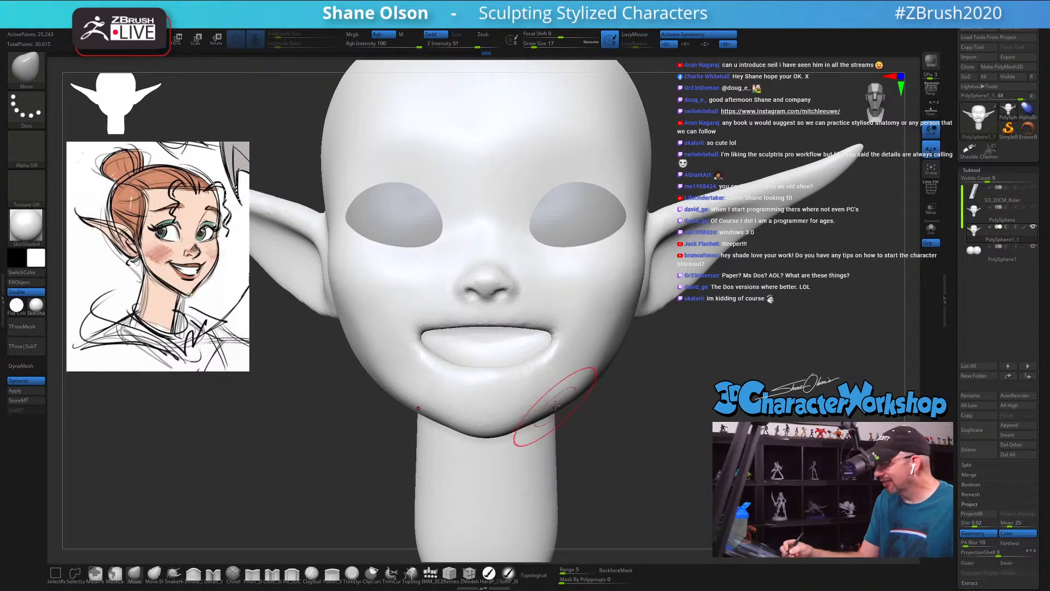
pyautogui.moveTo(527, 377)
pyautogui.mouseDown(button='right')
pyautogui.moveTo(532, 399)
pyautogui.moveTo(556, 399)
pyautogui.mouseUp(button='right')
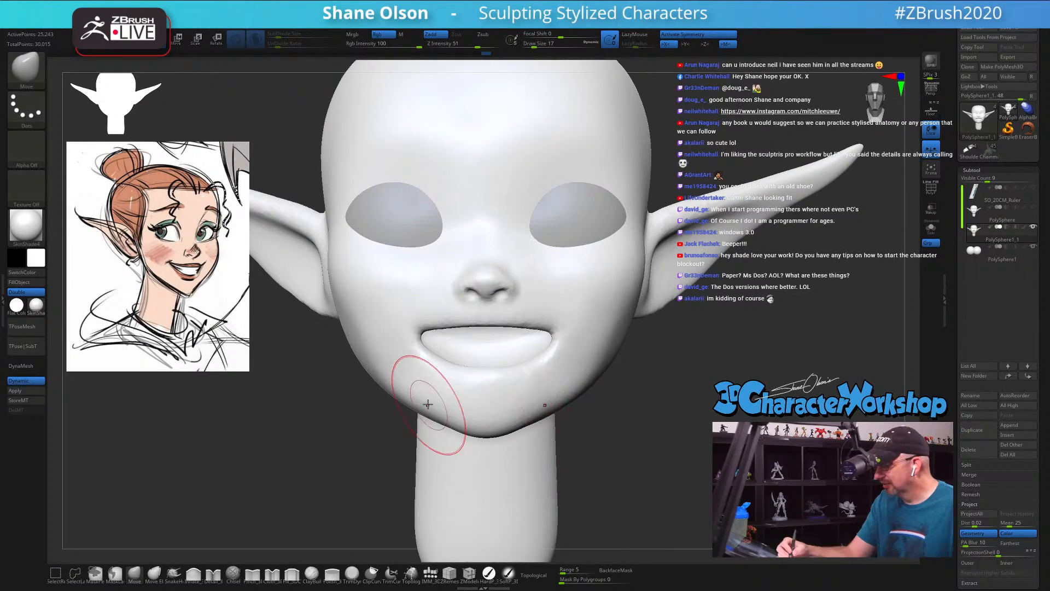
pyautogui.moveTo(429, 422); pyautogui.dragTo(418, 394, button='right')
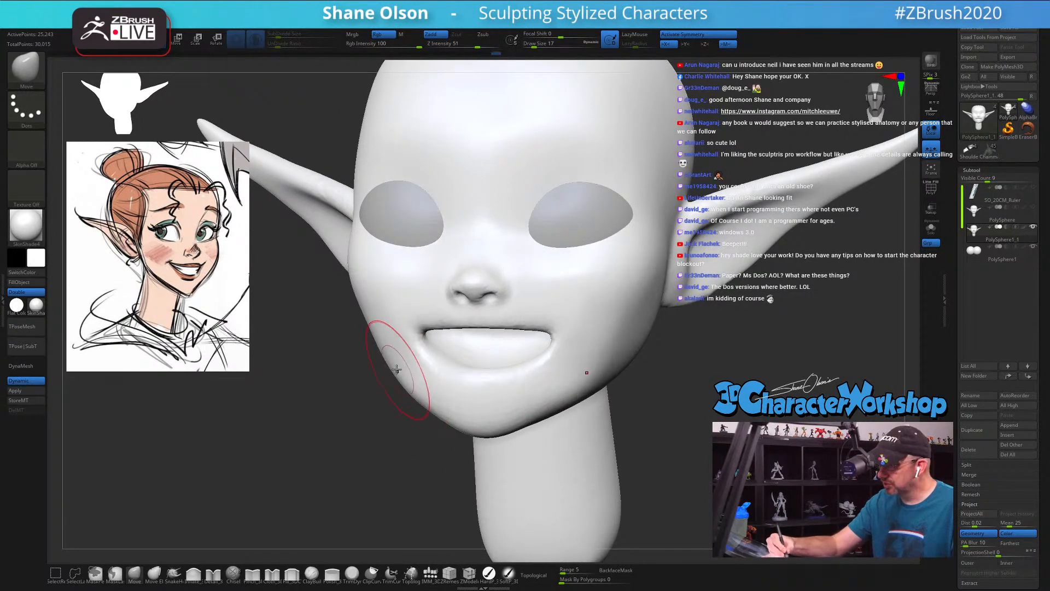
# Step: Undo the last move under the jaw and smooth the underside of the chin
pyautogui.moveTo(578, 379)
pyautogui.mouseDown(button='right')
pyautogui.moveTo(605, 371)
pyautogui.moveTo(564, 418)
pyautogui.mouseUp(button='right')
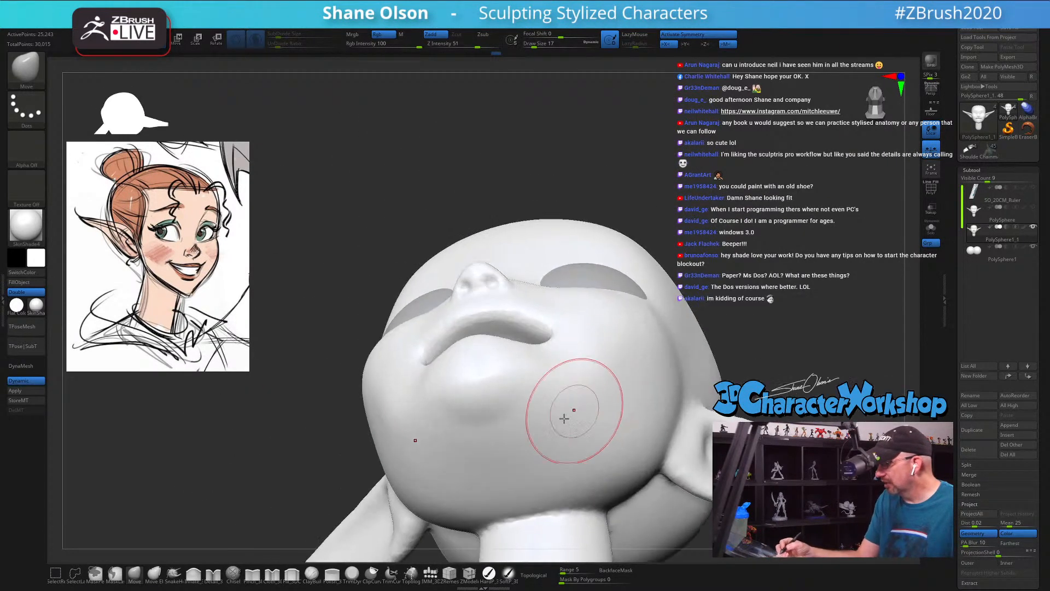
pyautogui.hotkey('ctrl', 'z')
pyautogui.moveTo(499, 423); pyautogui.dragTo(505, 427)
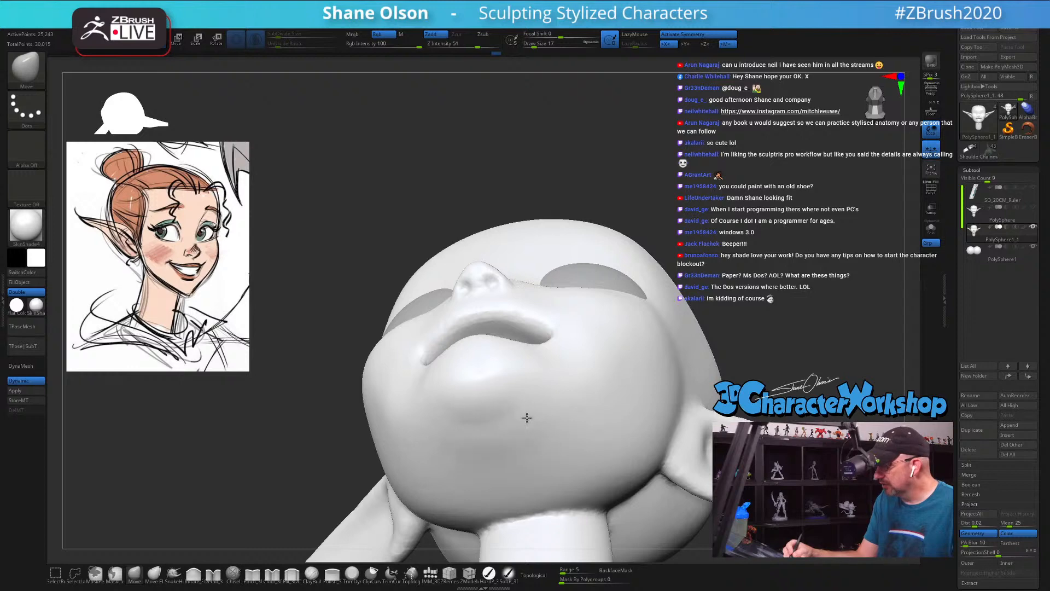
pyautogui.press('shift')
pyautogui.moveTo(476, 446)
pyautogui.mouseDown(button='right')
pyautogui.moveTo(573, 445)
pyautogui.moveTo(539, 440)
pyautogui.moveTo(626, 397)
pyautogui.moveTo(646, 404)
pyautogui.moveTo(538, 438)
pyautogui.moveTo(553, 438)
pyautogui.moveTo(515, 421)
pyautogui.moveTo(409, 426)
pyautogui.mouseUp(button='right')
# Step: Set the Draw Size to 31 and adjust the overall profile of the lower face with broad moves
pyautogui.press('s')
pyautogui.moveTo(408, 427); pyautogui.dragTo(436, 392)
pyautogui.moveTo(432, 310); pyautogui.dragTo(425, 311)
pyautogui.moveTo(399, 347); pyautogui.dragTo(387, 376, button='right')
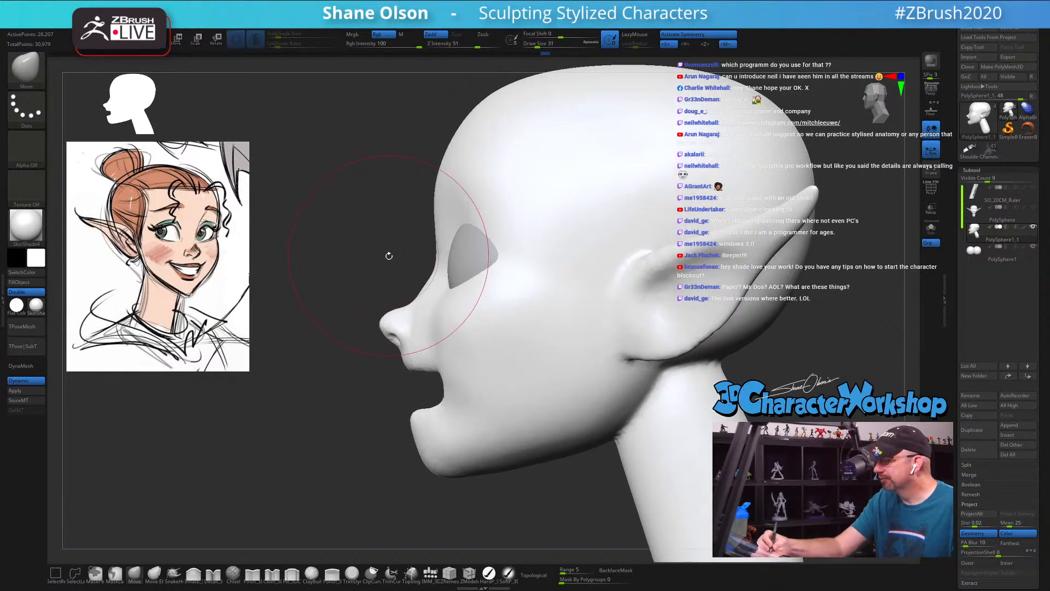
# Step: Reduce the Draw Size to 14 and refine the nose bridge and nose tip in profile
pyautogui.press('s')
pyautogui.moveTo(386, 255); pyautogui.dragTo(386, 257)
pyautogui.press('s')
pyautogui.moveTo(429, 291); pyautogui.dragTo(426, 291)
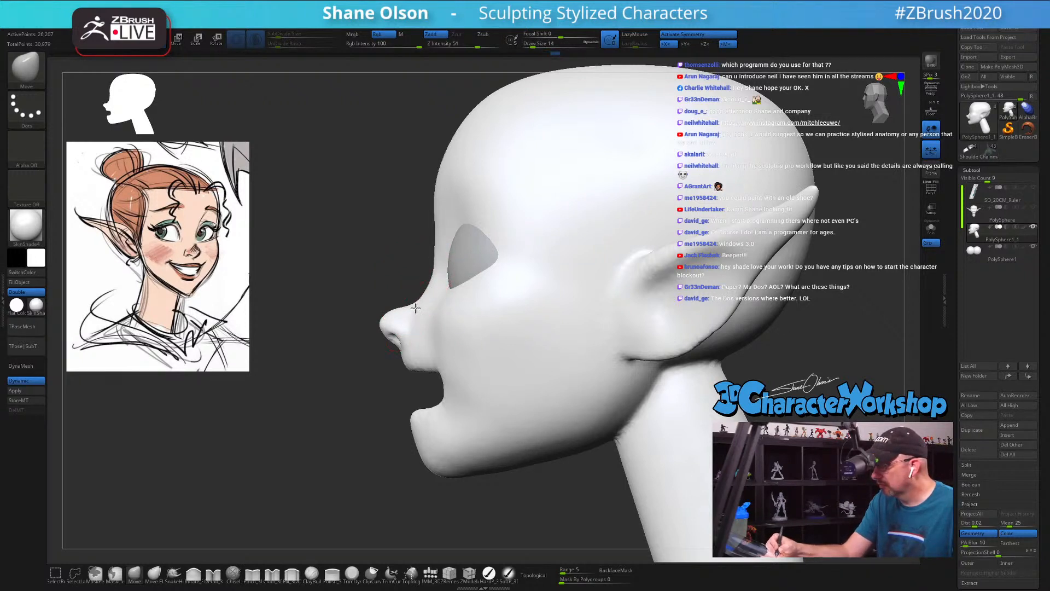
pyautogui.press('s')
pyautogui.moveTo(412, 328)
pyautogui.mouseDown()
pyautogui.moveTo(424, 331)
pyautogui.moveTo(402, 329)
pyautogui.mouseUp()
# Step: Pinch a crisp lip border along the lower edge of the mouth at Draw Size 7
pyautogui.moveTo(436, 440)
pyautogui.mouseDown()
pyautogui.moveTo(421, 438)
pyautogui.moveTo(460, 424)
pyautogui.moveTo(613, 424)
pyautogui.moveTo(579, 384)
pyautogui.moveTo(612, 317)
pyautogui.moveTo(607, 297)
pyautogui.moveTo(567, 277)
pyautogui.moveTo(621, 257)
pyautogui.moveTo(566, 262)
pyautogui.moveTo(584, 227)
pyautogui.moveTo(579, 239)
pyautogui.mouseUp()
pyautogui.click(252, 574)
pyautogui.press('s')
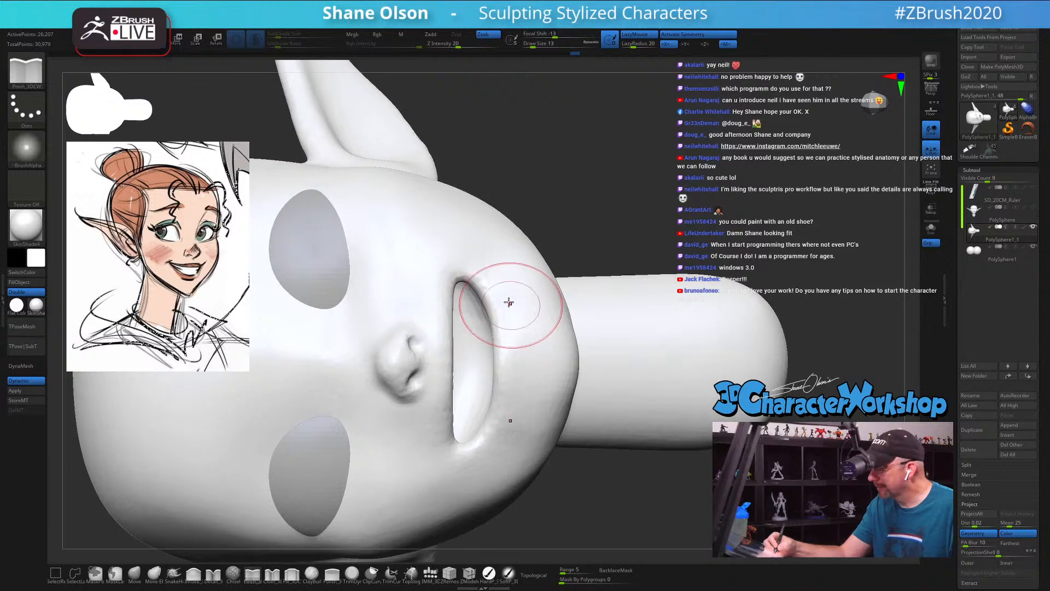
pyautogui.press('s')
pyautogui.moveTo(505, 299); pyautogui.dragTo(487, 292)
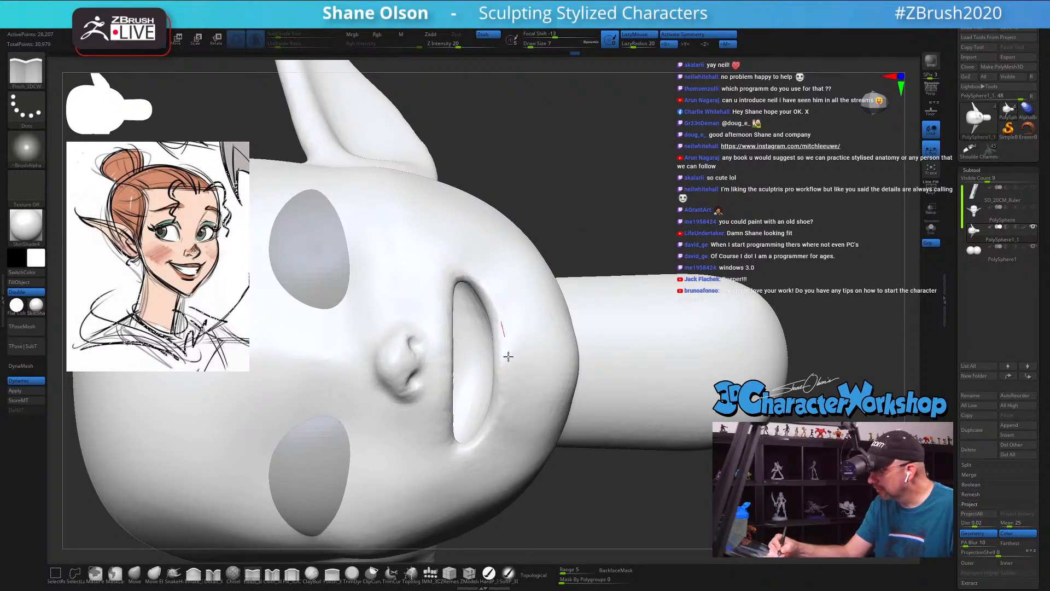
pyautogui.moveTo(472, 274); pyautogui.dragTo(493, 299)
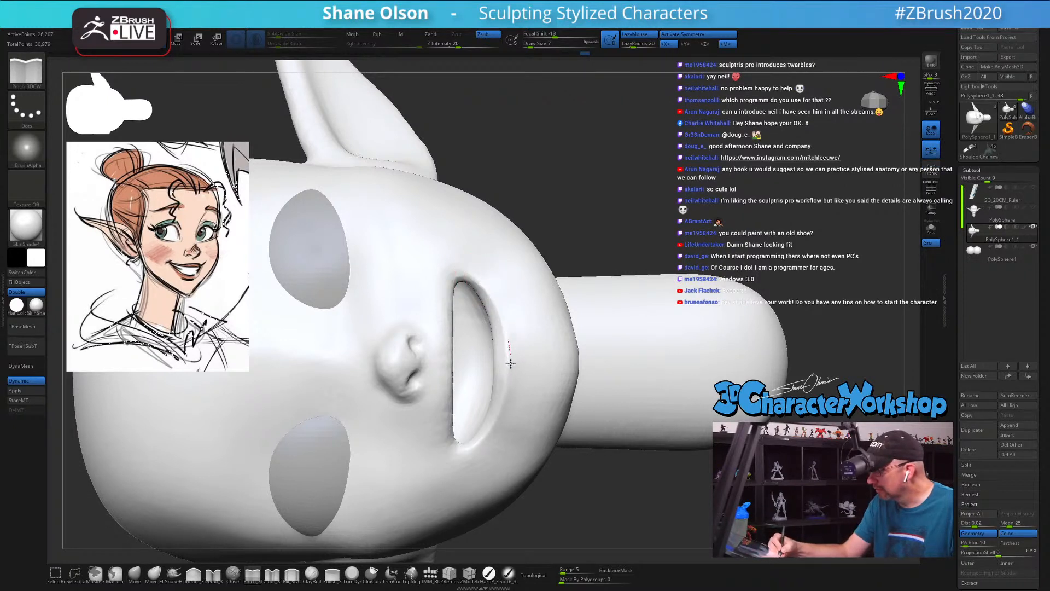
# Step: Smooth the chin surface below the lower lip
pyautogui.moveTo(642, 238)
pyautogui.mouseDown()
pyautogui.moveTo(622, 239)
pyautogui.moveTo(641, 251)
pyautogui.moveTo(630, 262)
pyautogui.mouseUp()
pyautogui.press('shift')
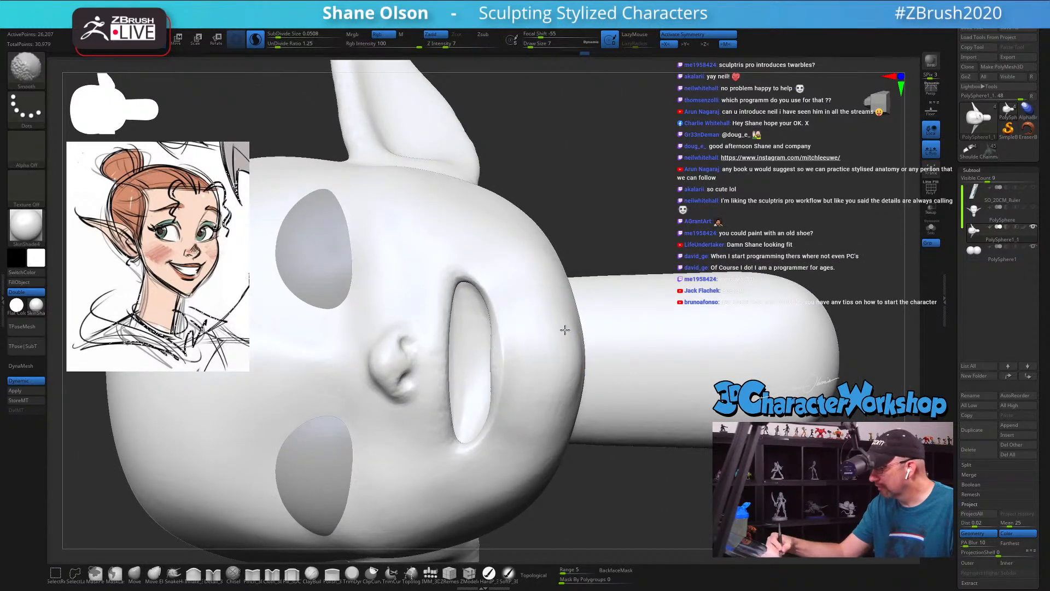
pyautogui.keyDown('shift'); pyautogui.moveTo(551, 349); pyautogui.dragTo(584, 369); pyautogui.keyUp('shift')
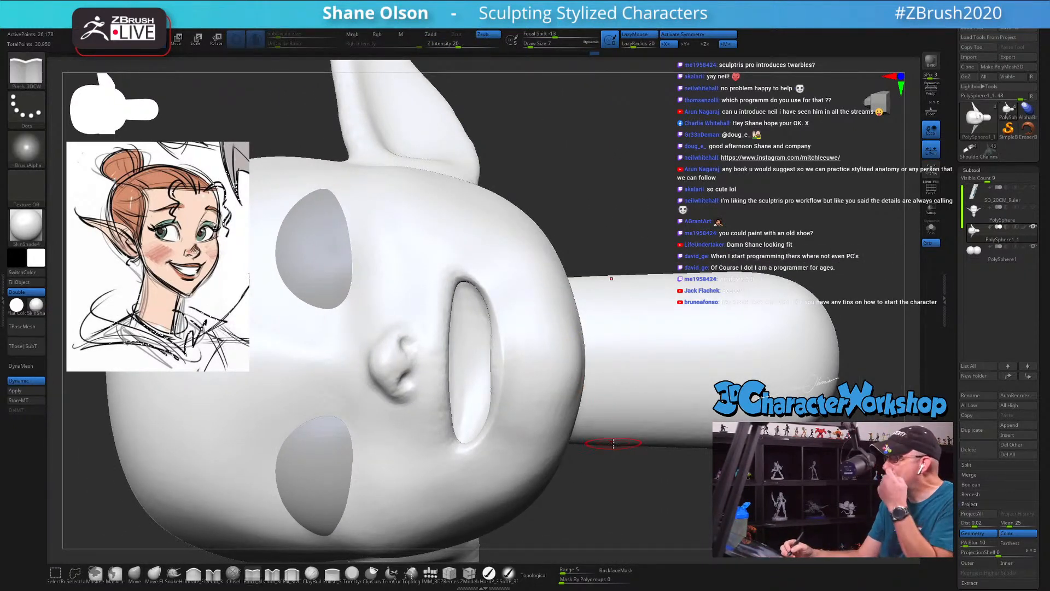
pyautogui.moveTo(609, 449)
pyautogui.mouseDown()
pyautogui.moveTo(620, 445)
pyautogui.moveTo(608, 445)
pyautogui.mouseUp()
# Step: Pinch the upper lip border beneath the nose at Draw Size 7 and undo the trial smoothing near the mouth corner
pyautogui.moveTo(463, 326); pyautogui.dragTo(455, 325, button='right')
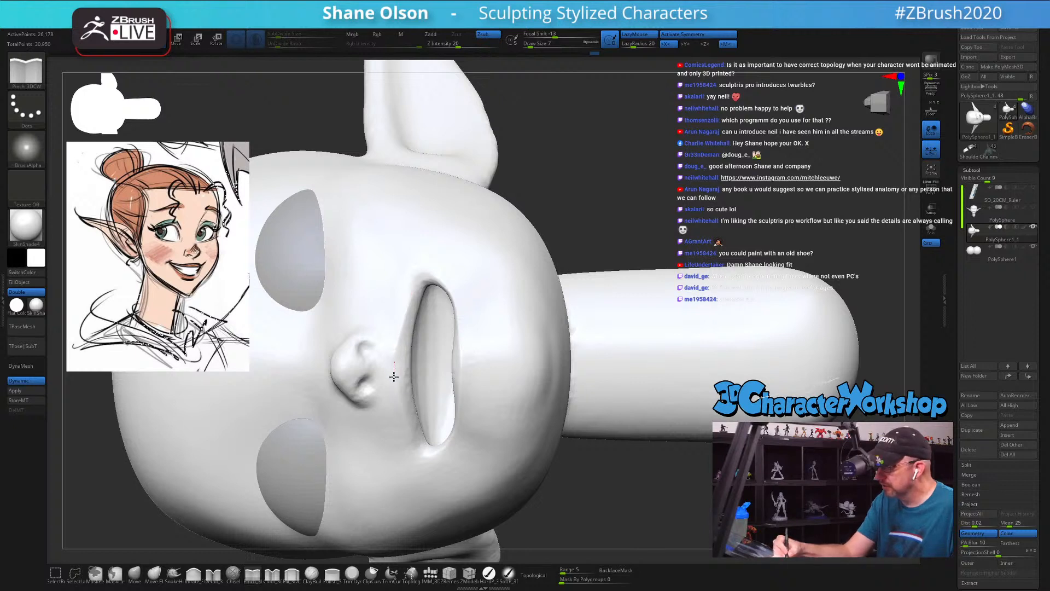
pyautogui.moveTo(417, 342); pyautogui.dragTo(422, 292)
pyautogui.moveTo(393, 366); pyautogui.dragTo(395, 341)
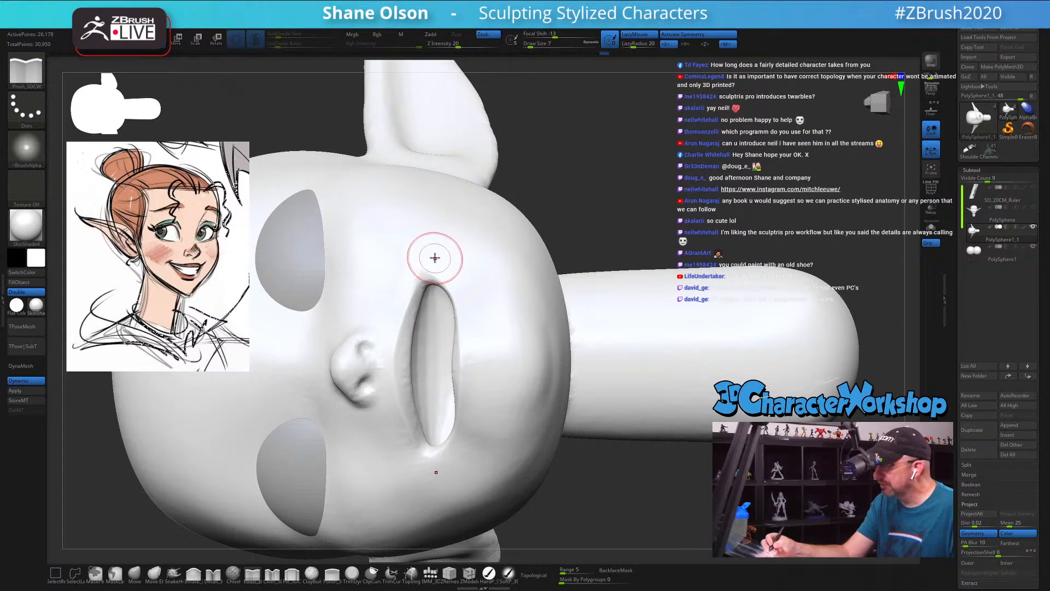
pyautogui.press('shift')
pyautogui.hotkey('ctrl', 'z')
pyautogui.hotkey('ctrl', 'z')
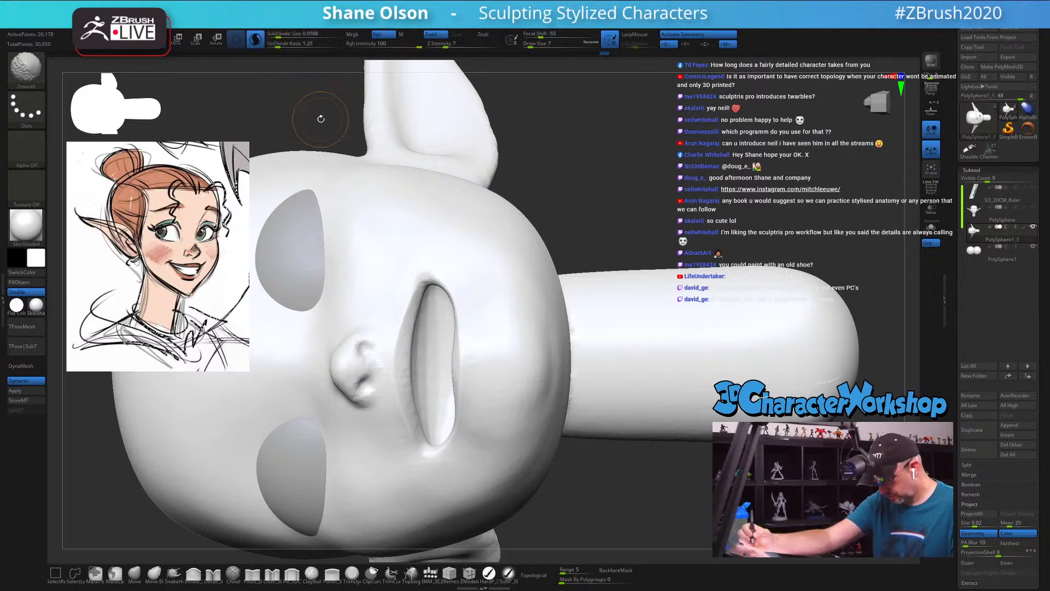
# Step: Show the polyframe, test smoothing the cheek mesh at UnDivide Ratios of 1.5977 and 2.25287, and undo the trial strokes
pyautogui.hotkey('shift', 'f')
pyautogui.click(276, 42)
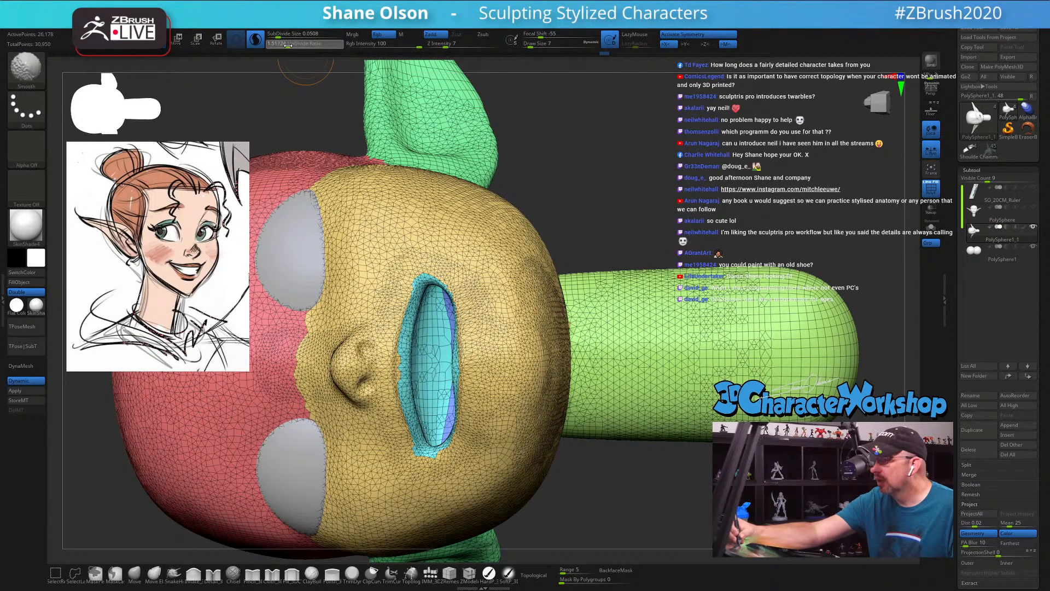
pyautogui.moveTo(287, 45); pyautogui.dragTo(291, 45)
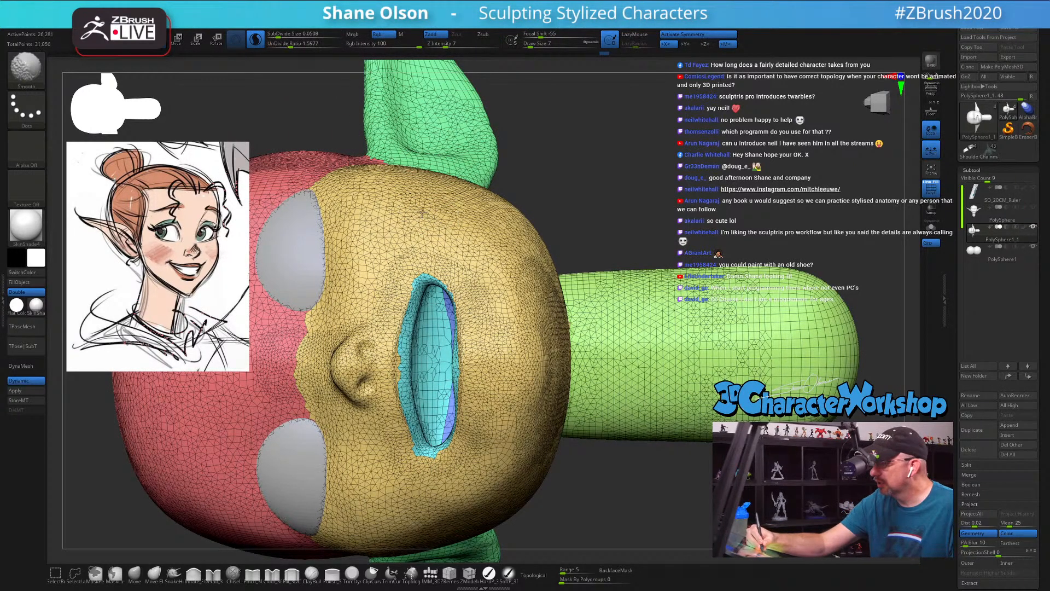
pyautogui.keyDown('shift'); pyautogui.moveTo(423, 212); pyautogui.dragTo(403, 227); pyautogui.keyUp('shift')
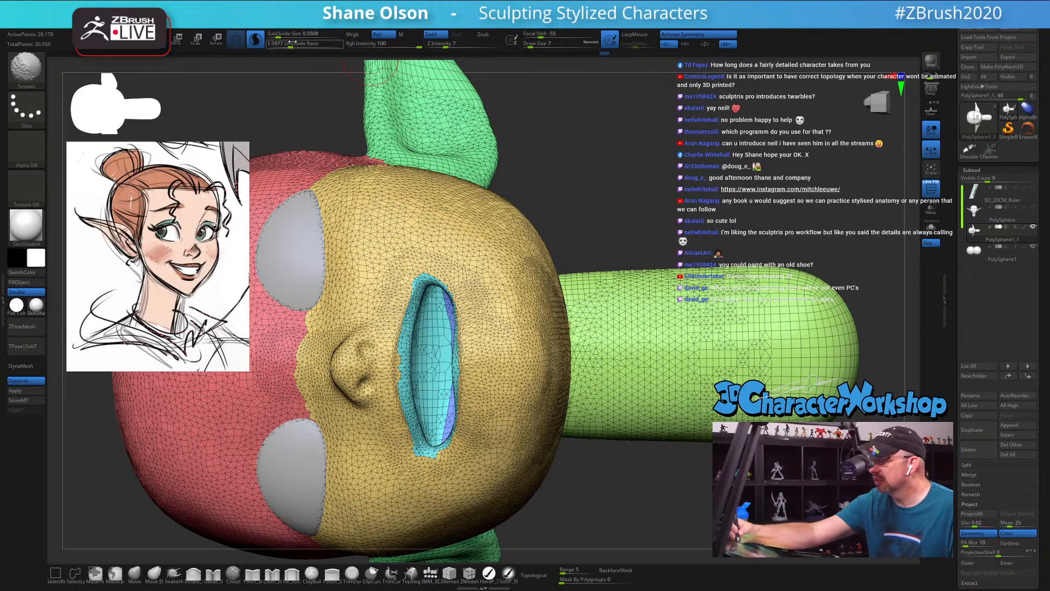
pyautogui.moveTo(291, 43); pyautogui.dragTo(321, 50)
pyautogui.keyDown('shift'); pyautogui.moveTo(418, 212); pyautogui.dragTo(418, 214); pyautogui.keyUp('shift')
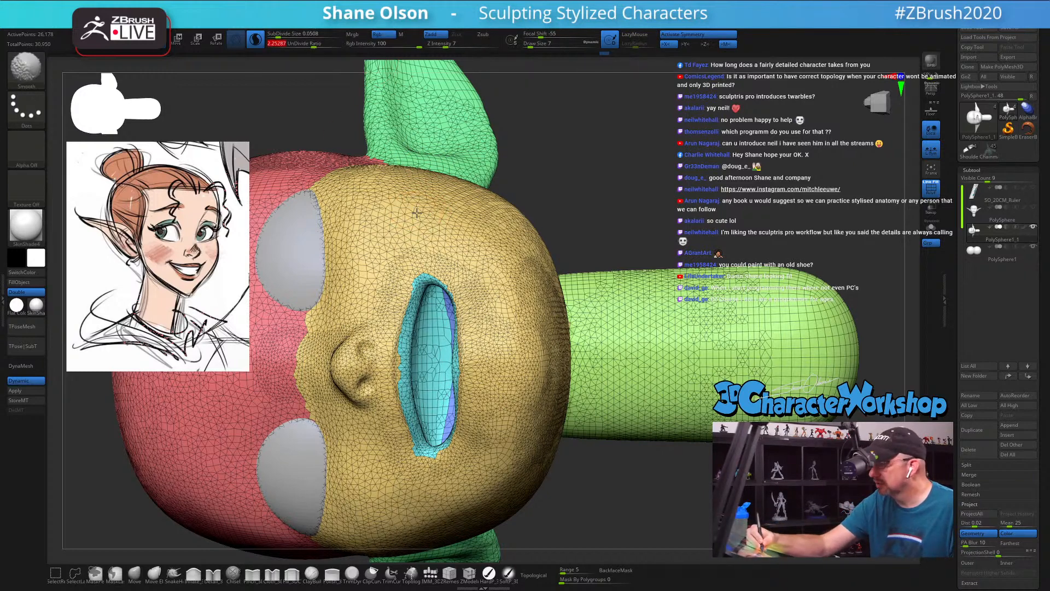
pyautogui.hotkey('ctrl', 'z')
# Step: Set the UnDivide Ratio to 1 and smooth the mesh over the cheeks, chin and upper lip area
pyautogui.keyDown('shift'); pyautogui.moveTo(310, 43); pyautogui.dragTo(267, 44); pyautogui.keyUp('shift')
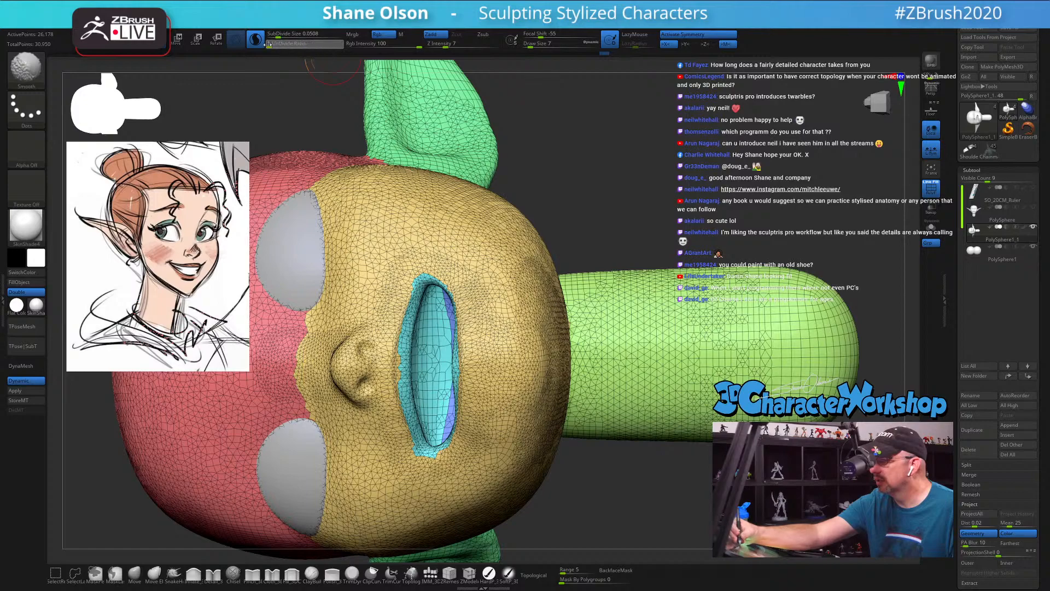
pyautogui.keyDown('shift'); pyautogui.moveTo(431, 214); pyautogui.dragTo(427, 215); pyautogui.keyUp('shift')
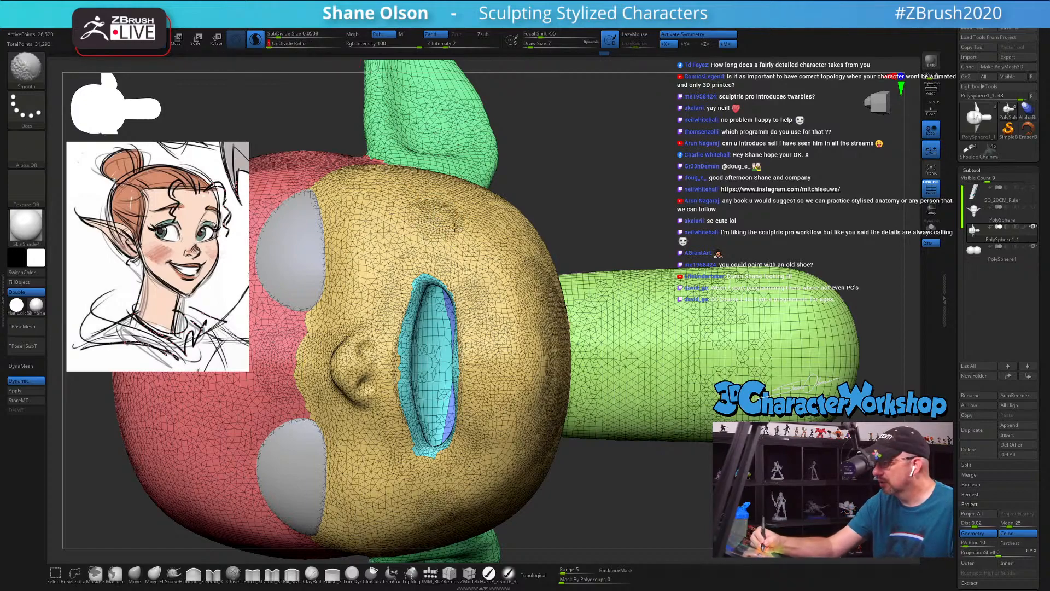
pyautogui.moveTo(513, 334)
pyautogui.mouseDown(button='right')
pyautogui.moveTo(504, 330)
pyautogui.moveTo(520, 331)
pyautogui.mouseUp(button='right')
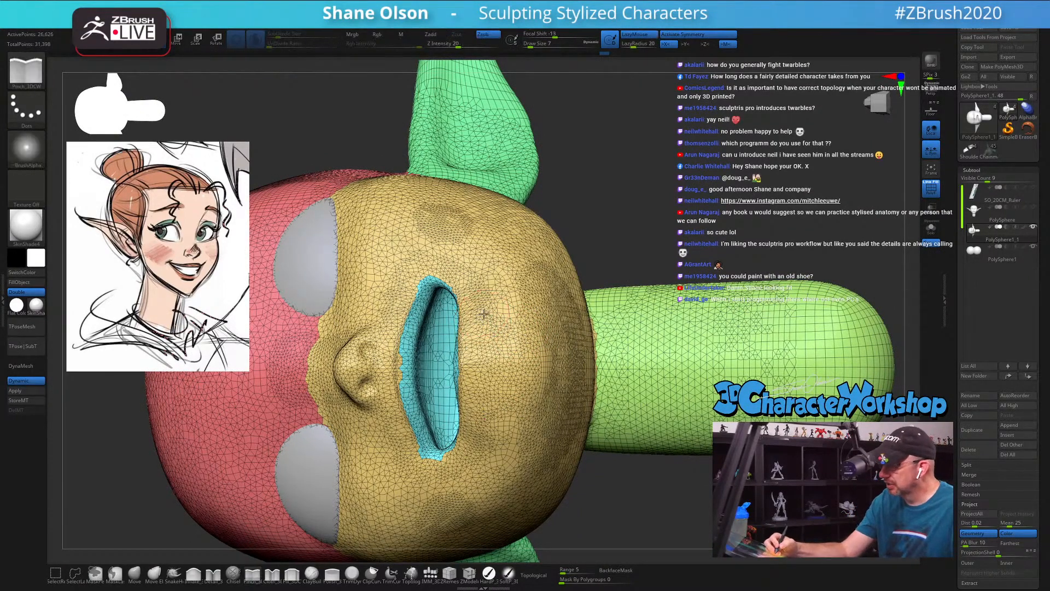
pyautogui.moveTo(482, 316); pyautogui.dragTo(517, 318, button='right')
pyautogui.keyDown('shift'); pyautogui.moveTo(406, 394); pyautogui.dragTo(406, 330); pyautogui.keyUp('shift')
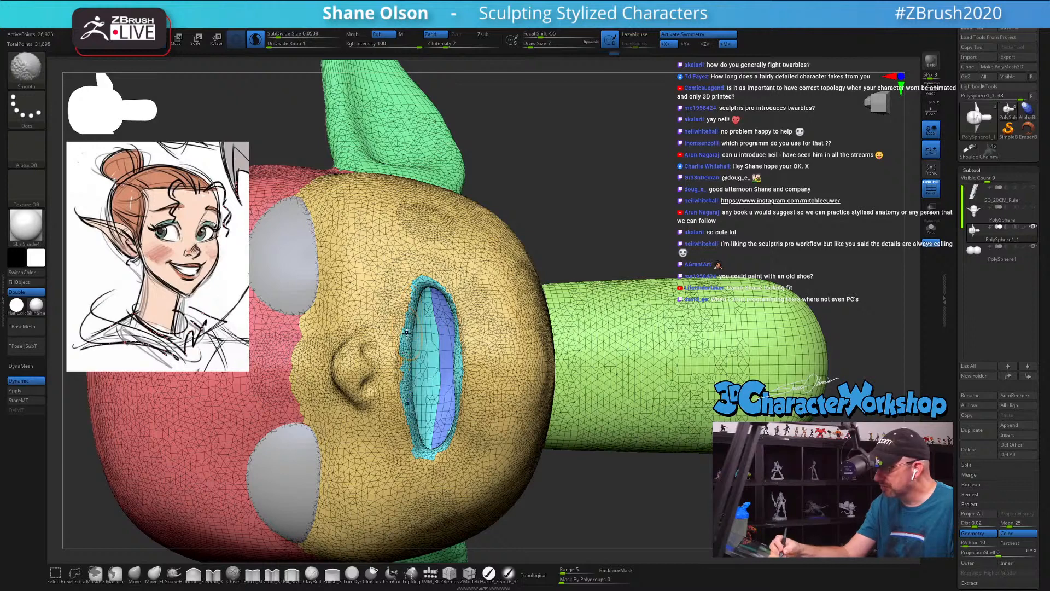
pyautogui.moveTo(471, 262)
pyautogui.keyDown('shift'); pyautogui.mouseDown()
pyautogui.moveTo(498, 339)
pyautogui.moveTo(493, 369)
pyautogui.mouseUp(); pyautogui.keyUp('shift')
pyautogui.moveTo(469, 255)
pyautogui.keyDown('shift'); pyautogui.mouseDown()
pyautogui.moveTo(430, 241)
pyautogui.moveTo(394, 246)
pyautogui.moveTo(364, 305)
pyautogui.mouseUp(); pyautogui.keyUp('shift')
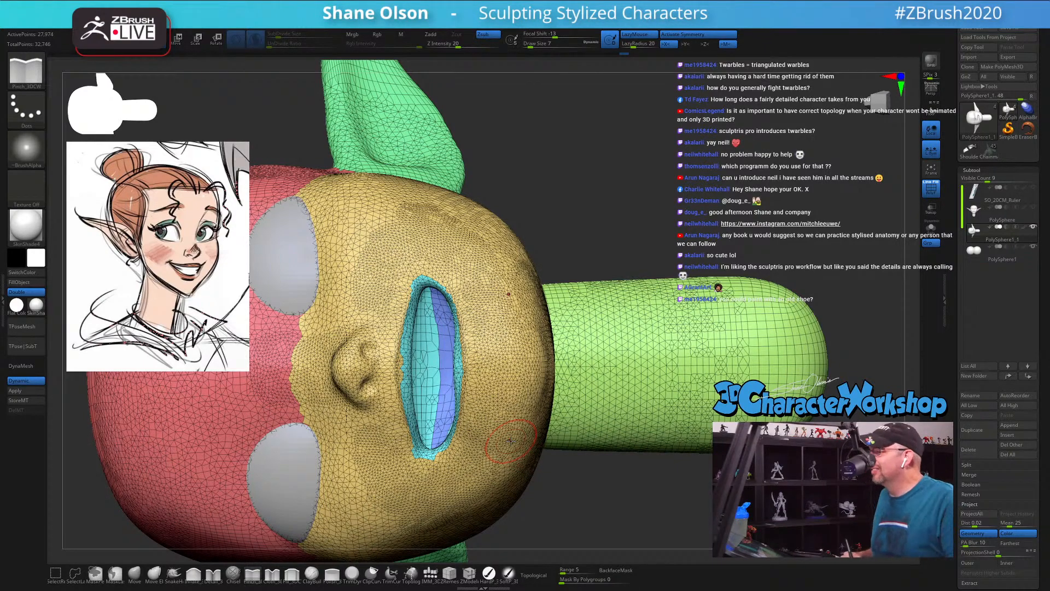
# Step: Hide the polyframe and adjust the lip edge near the mouth corner using the Move brush at Draw Size 11
pyautogui.moveTo(575, 227); pyautogui.dragTo(573, 201)
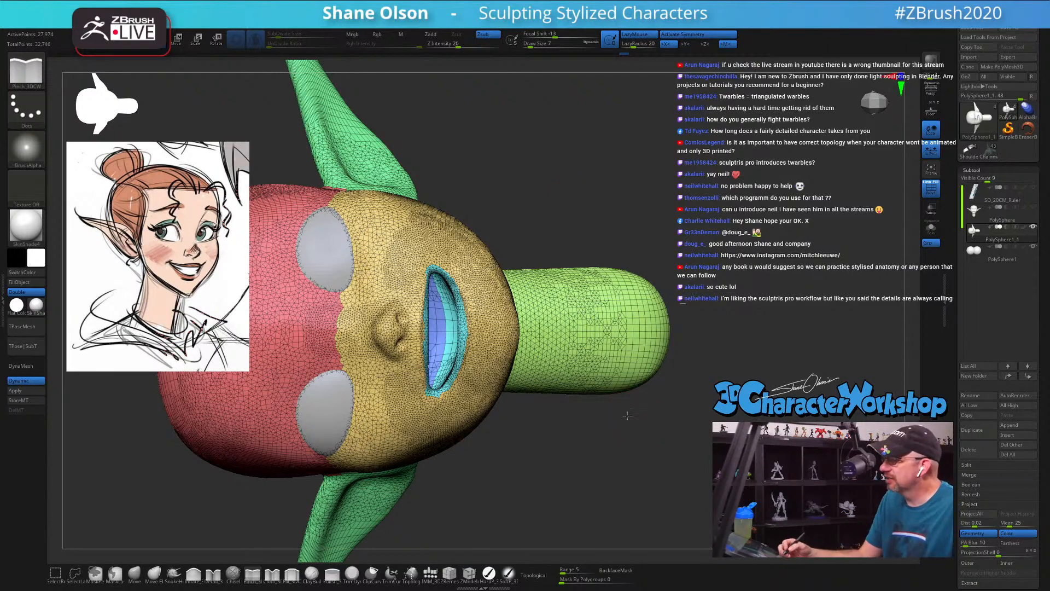
pyautogui.moveTo(627, 416)
pyautogui.mouseDown()
pyautogui.moveTo(596, 417)
pyautogui.moveTo(624, 420)
pyautogui.moveTo(599, 439)
pyautogui.moveTo(592, 468)
pyautogui.mouseUp()
pyautogui.hotkey('shift', 'f')
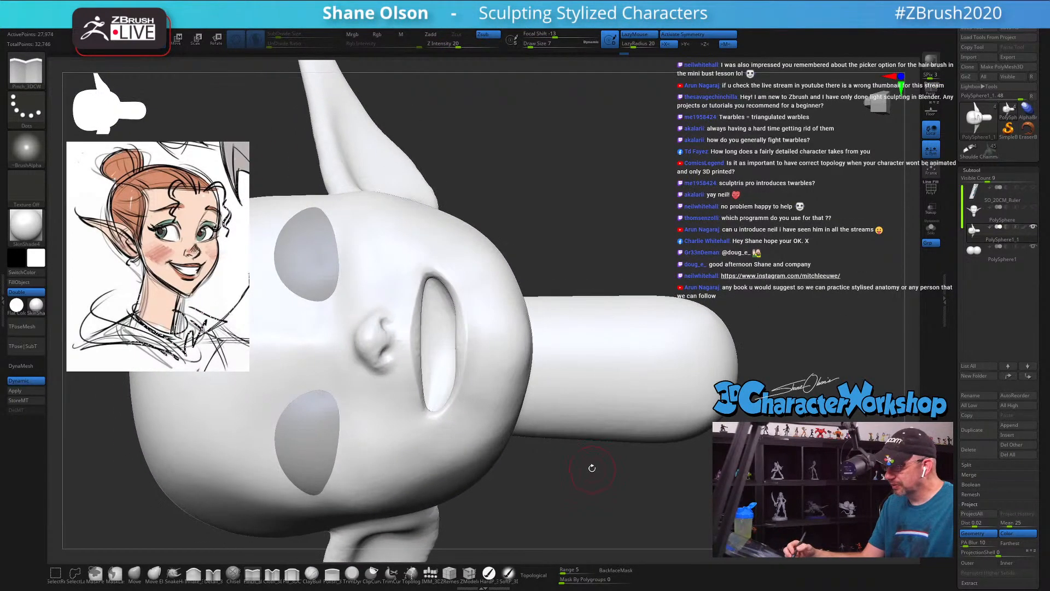
pyautogui.click(137, 576)
pyautogui.press('s')
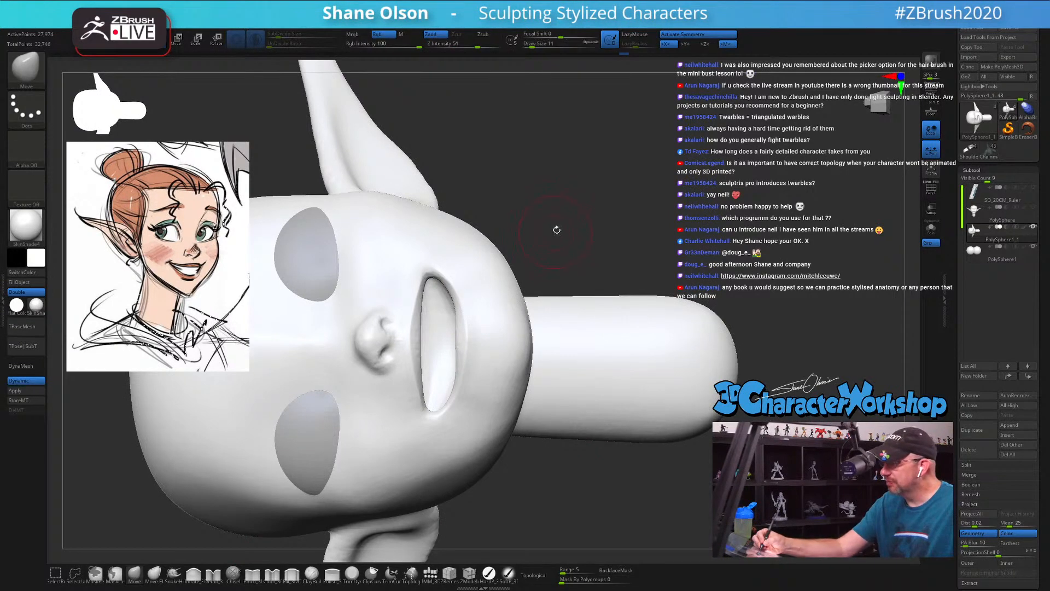
pyautogui.keyDown('alt'); pyautogui.moveTo(556, 228); pyautogui.dragTo(553, 245); pyautogui.keyUp('alt')
pyautogui.moveTo(447, 290); pyautogui.dragTo(454, 316)
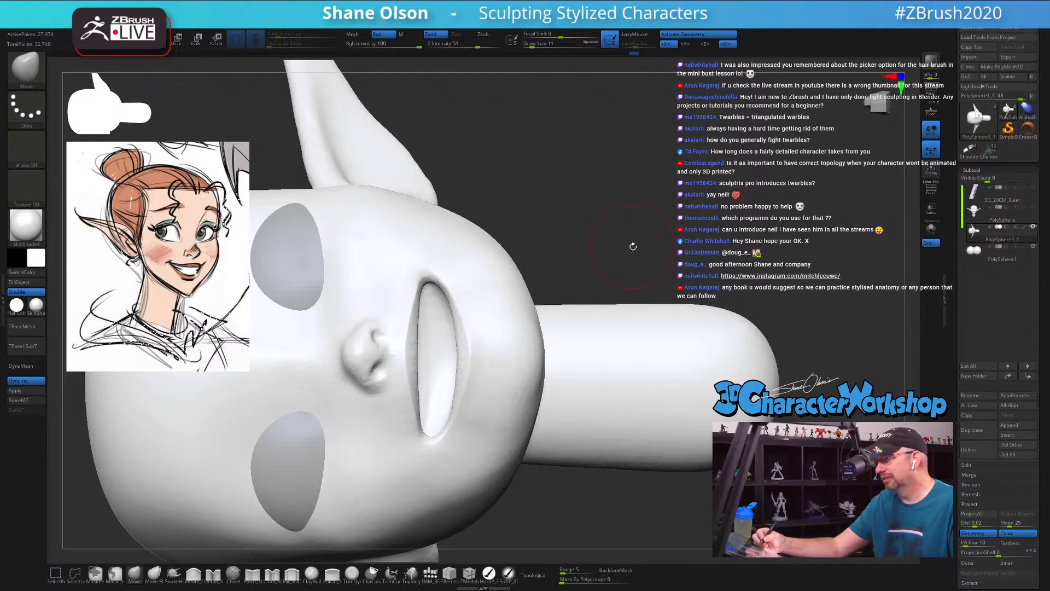
# Step: Reshape and smooth the upper lip beneath the nose, and check its mesh with the polyframe
pyautogui.moveTo(628, 227)
pyautogui.mouseDown()
pyautogui.moveTo(612, 225)
pyautogui.moveTo(629, 248)
pyautogui.moveTo(616, 218)
pyautogui.moveTo(627, 238)
pyautogui.mouseUp()
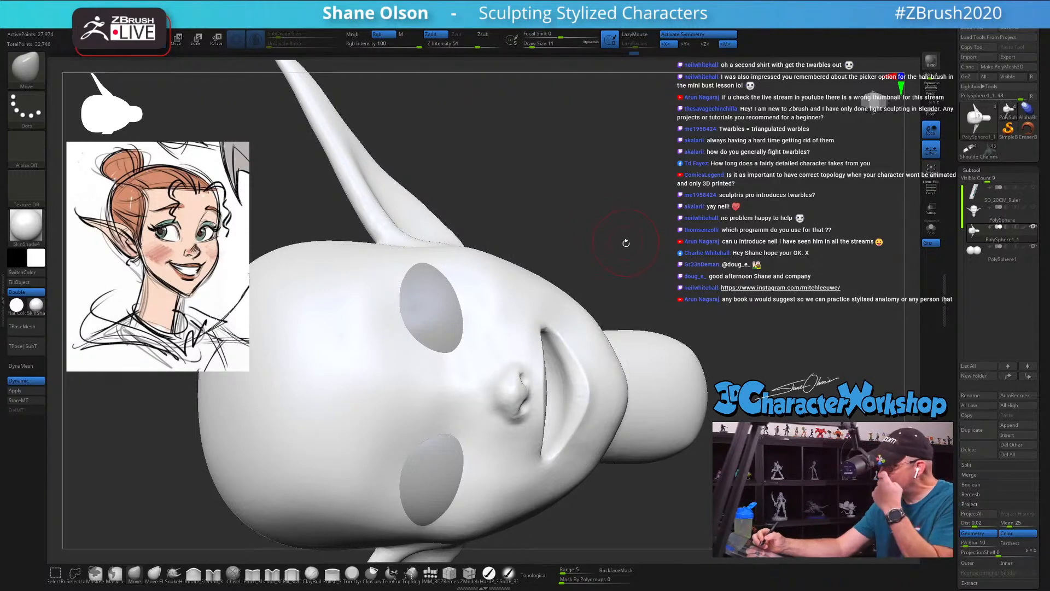
pyautogui.moveTo(622, 249); pyautogui.dragTo(569, 253)
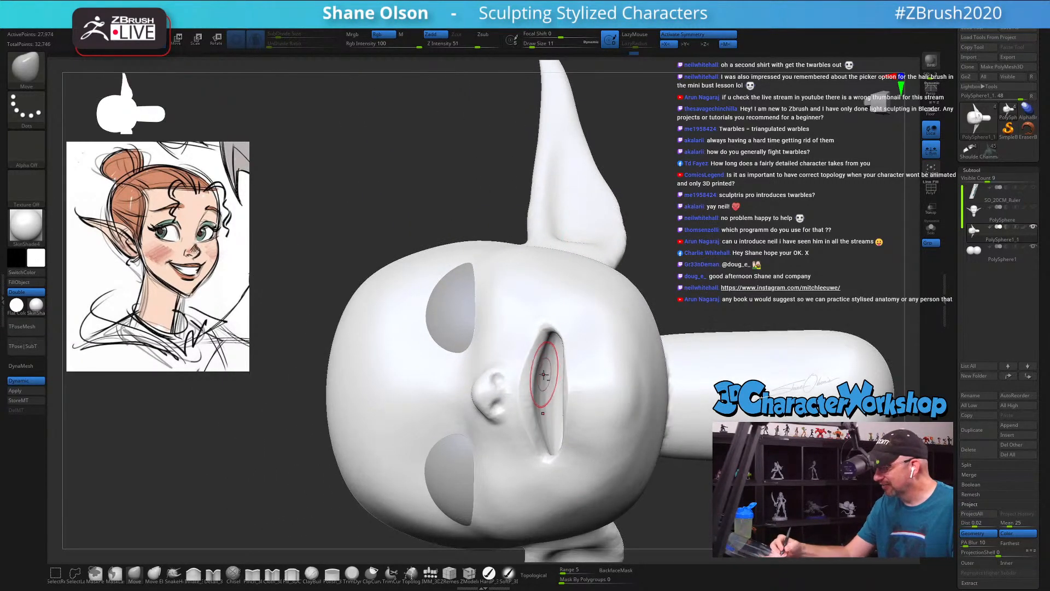
pyautogui.keyDown('ctrl'); pyautogui.moveTo(546, 382); pyautogui.dragTo(542, 427, button='right'); pyautogui.keyUp('ctrl')
pyautogui.moveTo(532, 379)
pyautogui.keyDown('shift'); pyautogui.mouseDown()
pyautogui.moveTo(524, 437)
pyautogui.moveTo(536, 376)
pyautogui.moveTo(532, 432)
pyautogui.moveTo(465, 379)
pyautogui.moveTo(494, 415)
pyautogui.mouseUp(); pyautogui.keyUp('shift')
pyautogui.hotkey('shift', 'f')
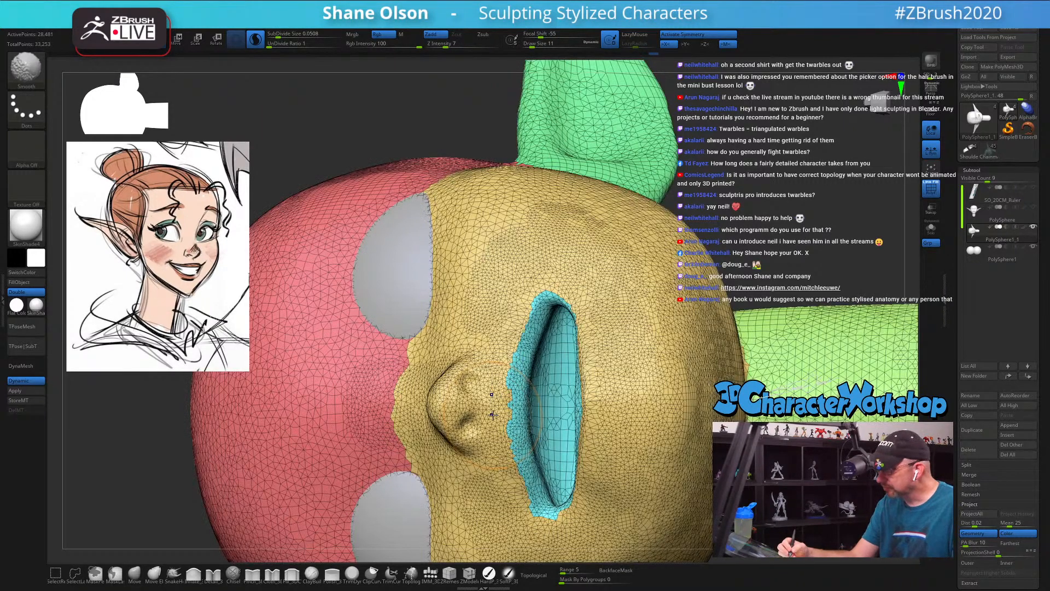
pyautogui.hotkey('shift', 'f')
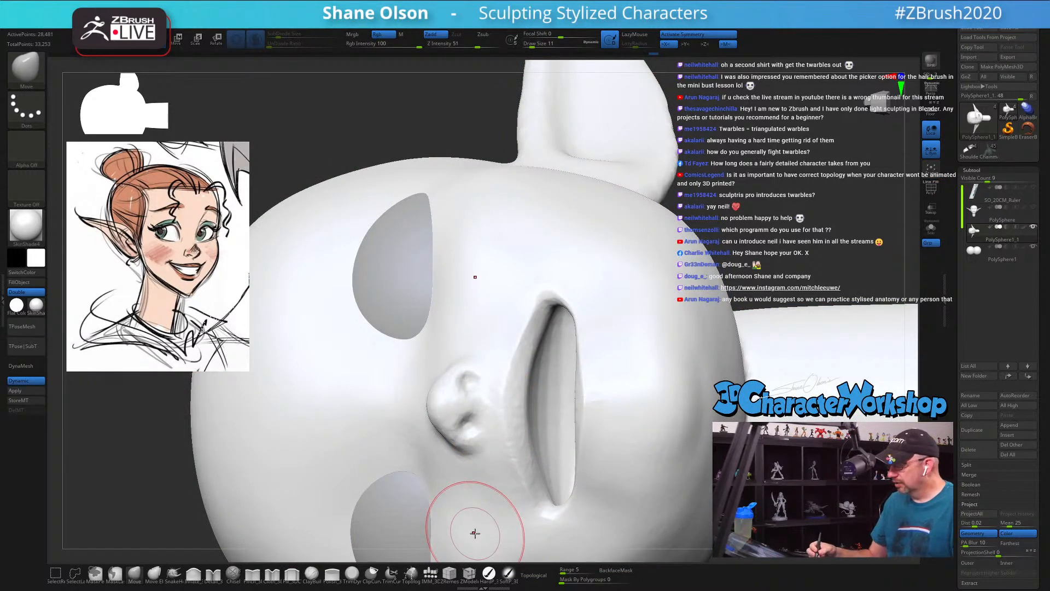
# Step: Sharpen the upper lip border around the mouth corner with the Pinch brush
pyautogui.click(252, 573)
pyautogui.moveTo(588, 312); pyautogui.dragTo(593, 311, button='right')
pyautogui.press('s')
pyautogui.moveTo(536, 321)
pyautogui.mouseDown()
pyautogui.moveTo(556, 270)
pyautogui.moveTo(555, 316)
pyautogui.moveTo(542, 300)
pyautogui.mouseUp()
pyautogui.moveTo(529, 336); pyautogui.dragTo(527, 322)
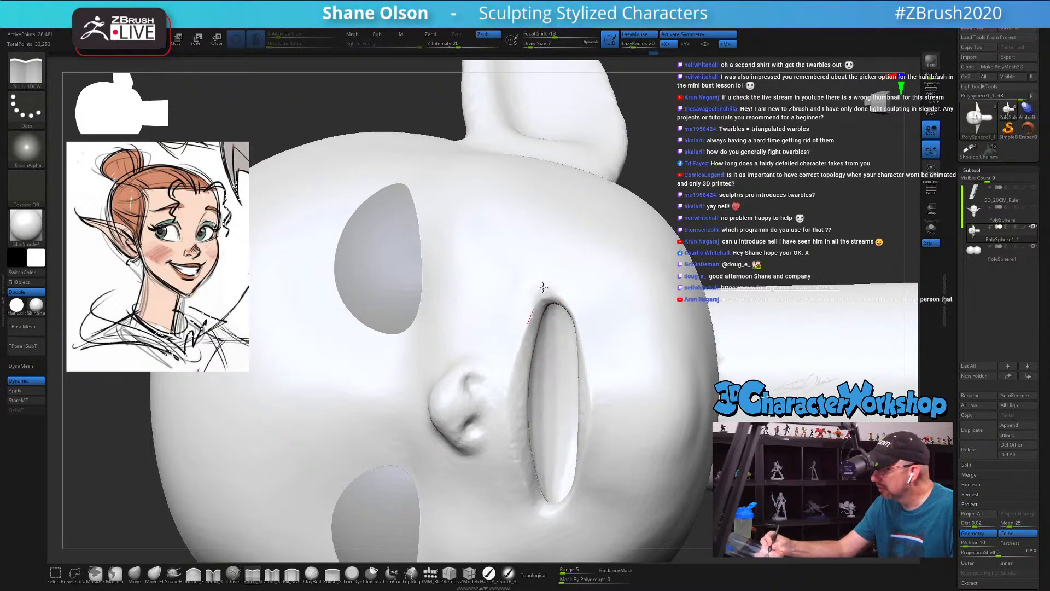
pyautogui.moveTo(546, 279); pyautogui.dragTo(549, 272)
pyautogui.moveTo(588, 311); pyautogui.dragTo(593, 305, button='right')
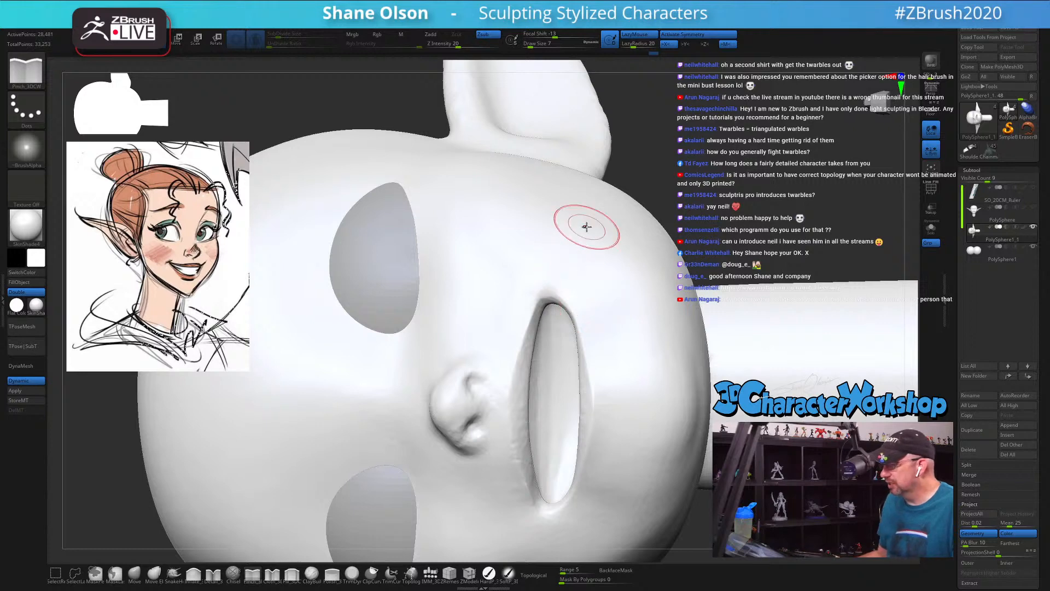
pyautogui.keyDown('ctrl'); pyautogui.moveTo(752, 176); pyautogui.dragTo(663, 398, button='right'); pyautogui.keyUp('ctrl')
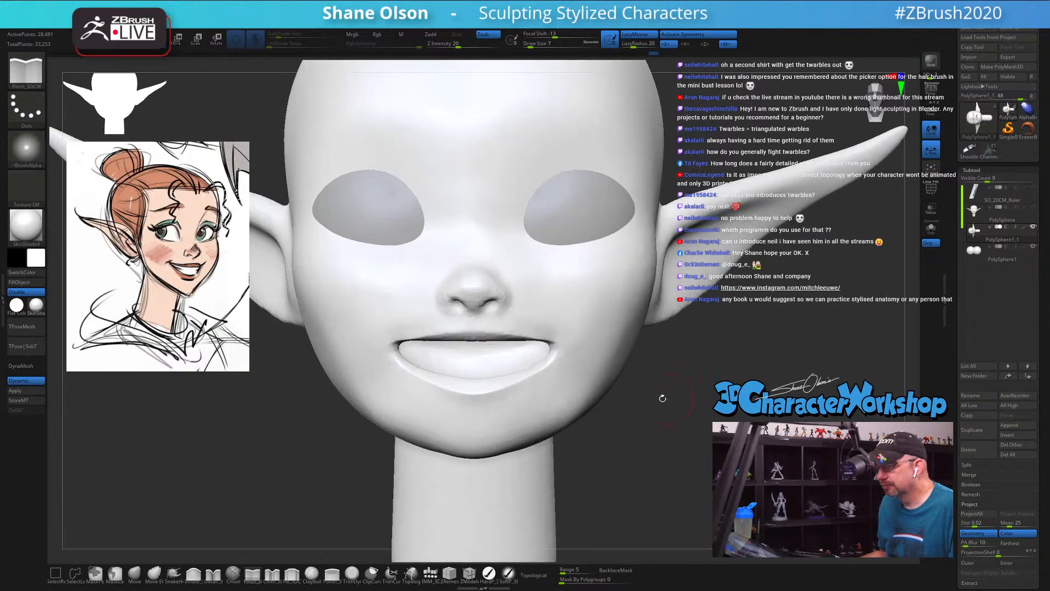
# Step: Reshape the mouth corners and adjoining cheeks using the Move brush at Draw Sizes 17 and 13
pyautogui.click(132, 577)
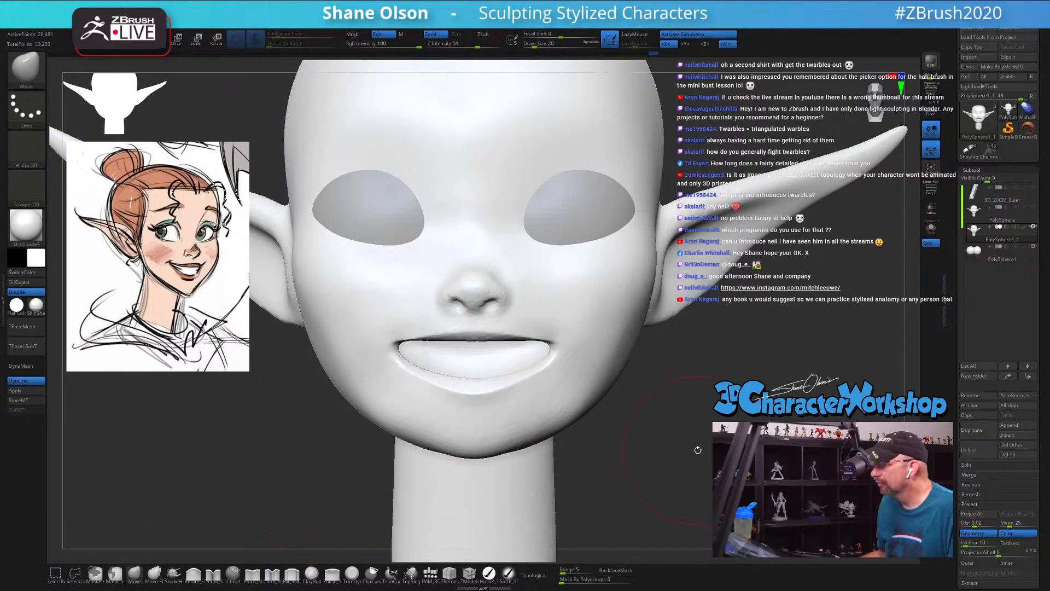
pyautogui.moveTo(643, 395)
pyautogui.mouseDown(button='right')
pyautogui.moveTo(638, 403)
pyautogui.moveTo(601, 395)
pyautogui.mouseUp(button='right')
pyautogui.press('[')
pyautogui.press('[')
pyautogui.moveTo(541, 375); pyautogui.dragTo(545, 361)
pyautogui.press('s')
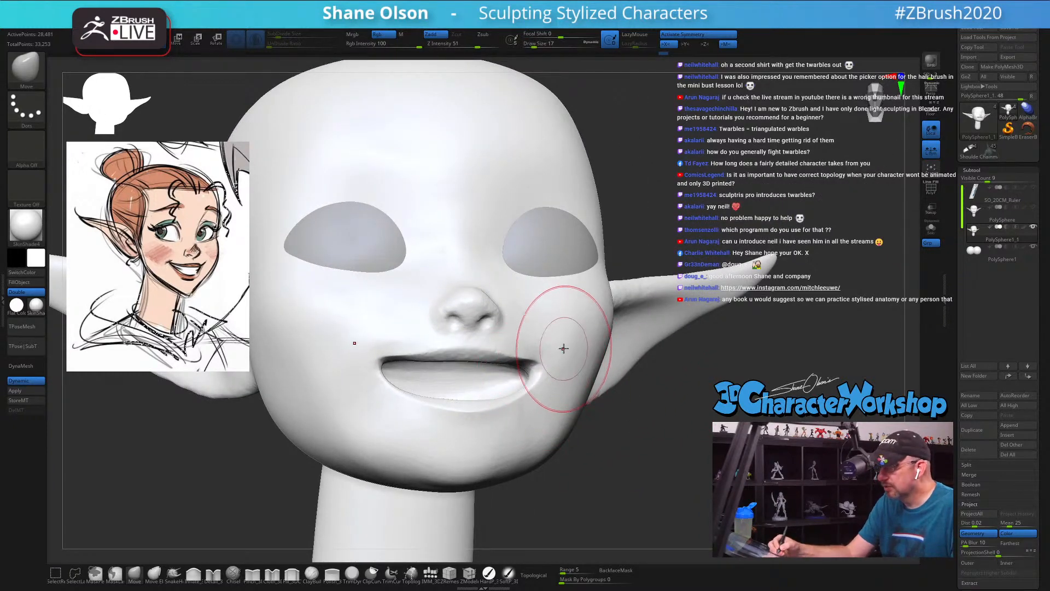
pyautogui.moveTo(563, 347); pyautogui.dragTo(556, 347, button='right')
pyautogui.press('[')
pyautogui.moveTo(544, 369); pyautogui.dragTo(546, 363)
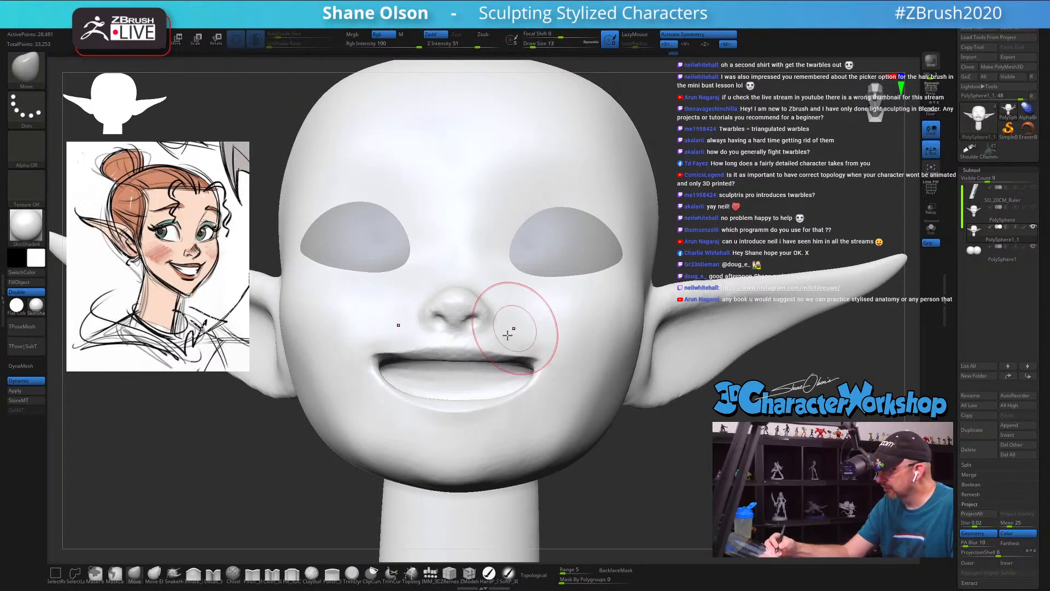
pyautogui.moveTo(514, 329)
pyautogui.mouseDown(button='right')
pyautogui.moveTo(501, 339)
pyautogui.moveTo(535, 312)
pyautogui.moveTo(530, 328)
pyautogui.mouseUp(button='right')
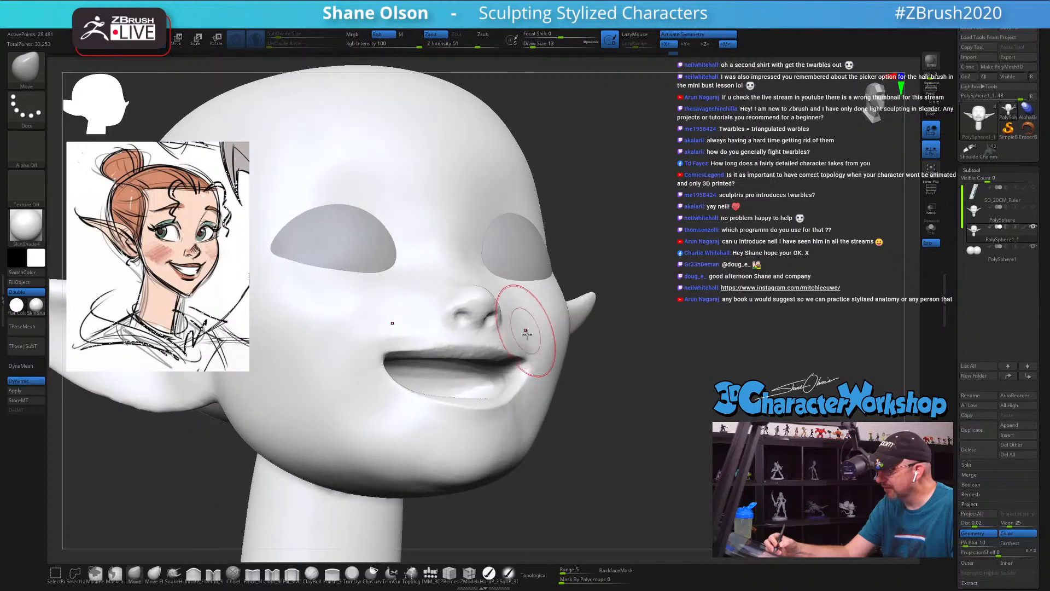
# Step: Refine the curve of the smile at the mouth corners with the Move brush, using Draw Sizes 23 and 9
pyautogui.moveTo(576, 433)
pyautogui.mouseDown(button='right')
pyautogui.moveTo(563, 422)
pyautogui.moveTo(544, 327)
pyautogui.moveTo(547, 342)
pyautogui.mouseUp(button='right')
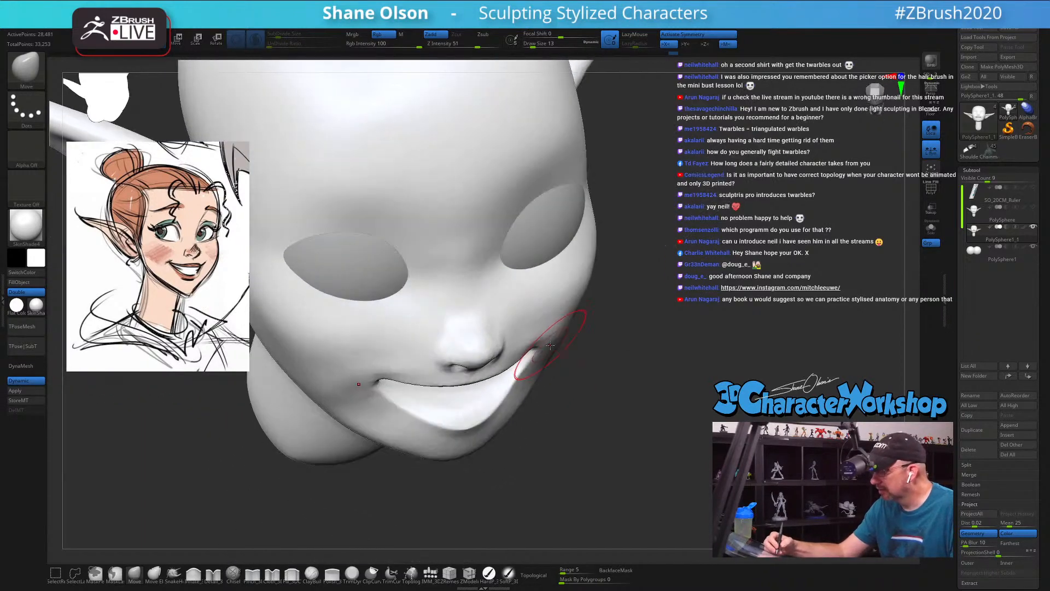
pyautogui.moveTo(549, 340); pyautogui.dragTo(544, 335)
pyautogui.press('s')
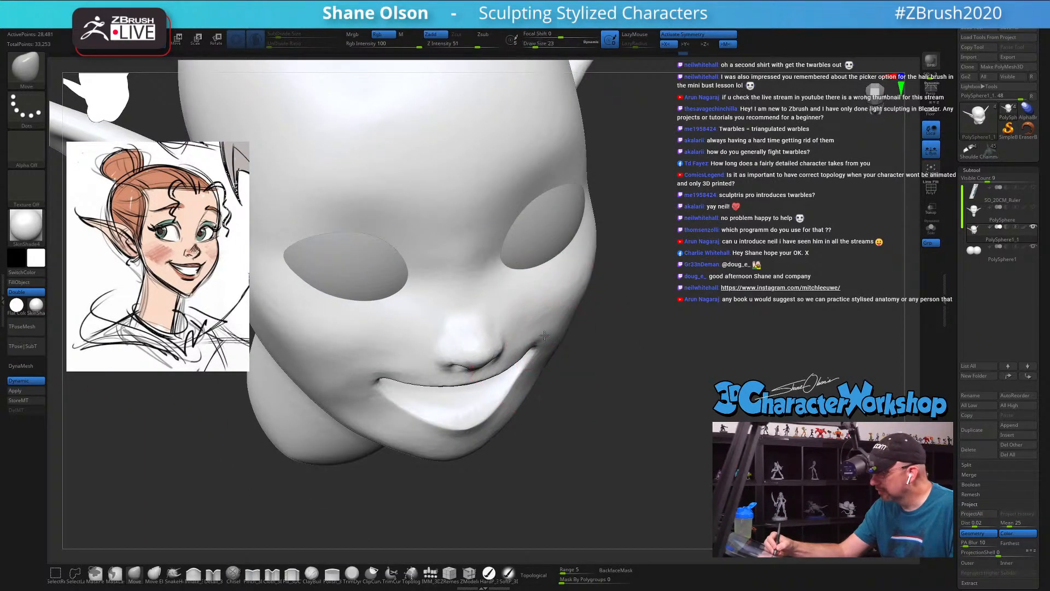
pyautogui.moveTo(545, 334); pyautogui.dragTo(559, 338, button='right')
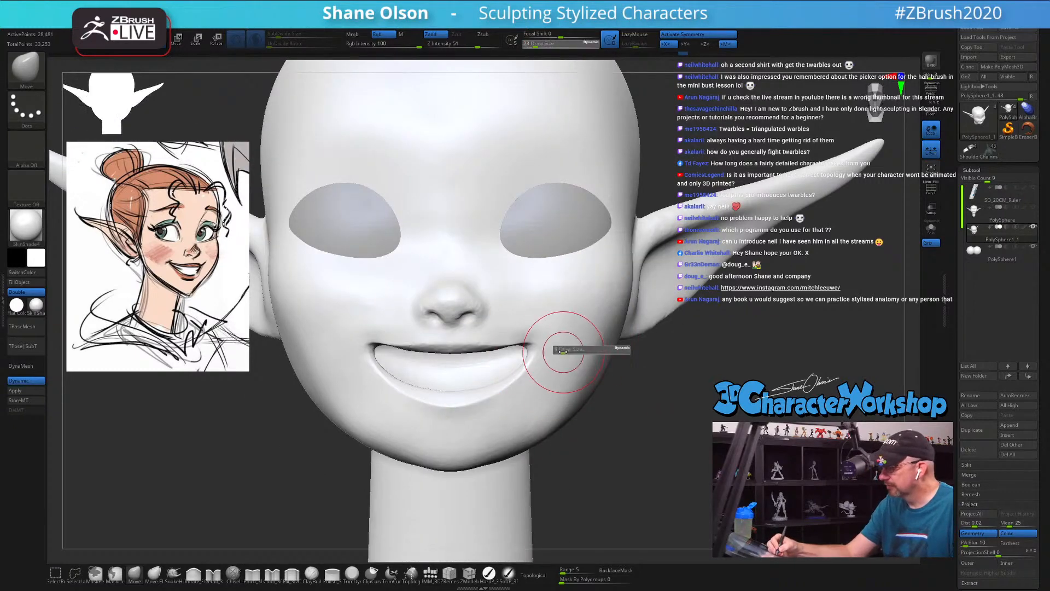
pyautogui.moveTo(550, 370)
pyautogui.keyDown('shift'); pyautogui.mouseDown()
pyautogui.moveTo(539, 314)
pyautogui.moveTo(561, 302)
pyautogui.moveTo(513, 329)
pyautogui.mouseUp(); pyautogui.keyUp('shift')
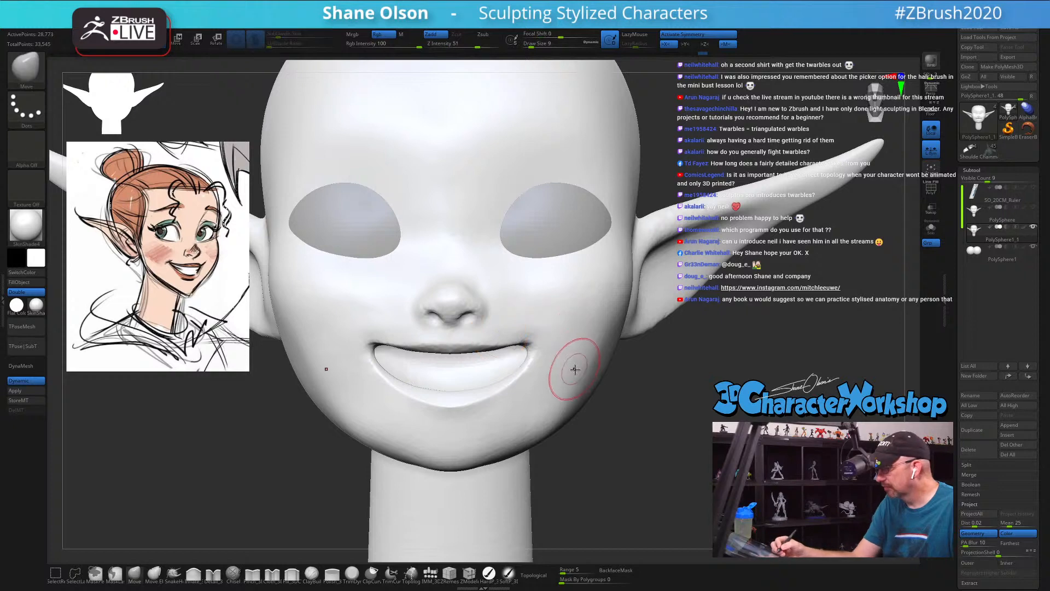
pyautogui.moveTo(563, 313)
pyautogui.mouseDown(button='right')
pyautogui.moveTo(550, 306)
pyautogui.moveTo(563, 357)
pyautogui.mouseUp(button='right')
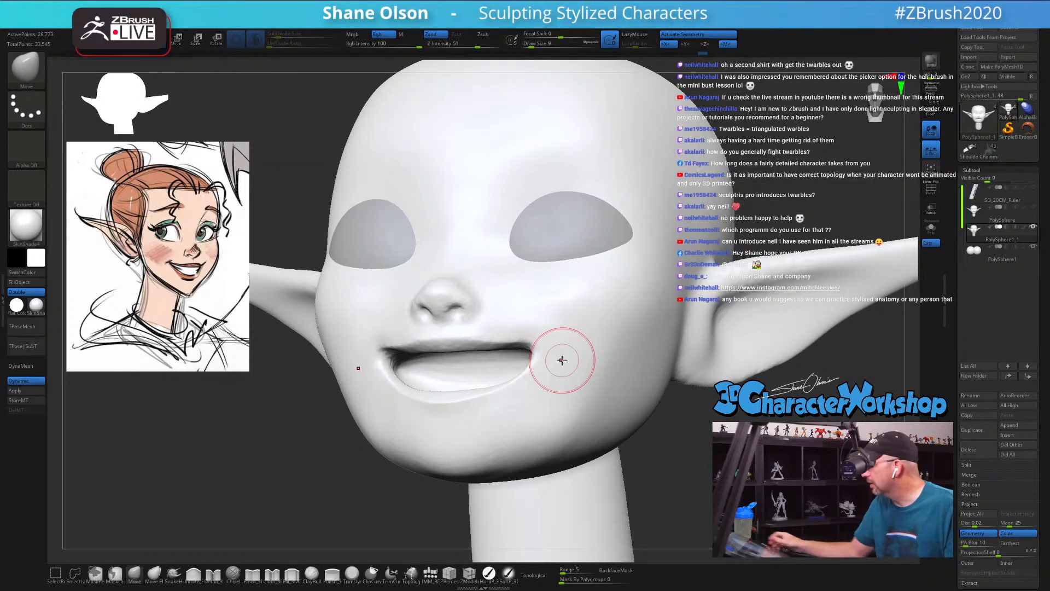
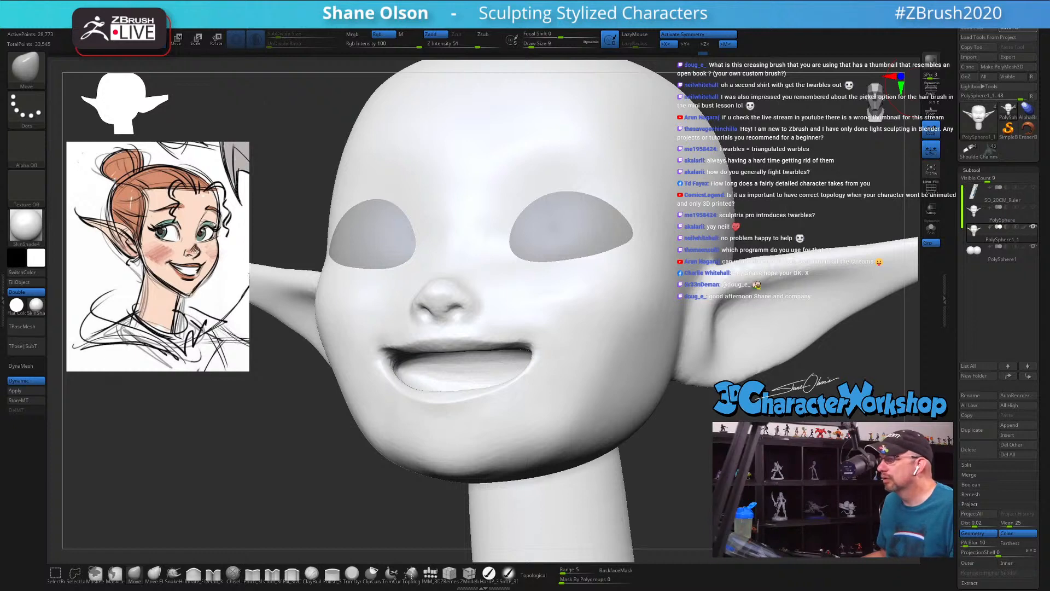
# Step: Try the Pinch brush at Draw Size 23 on the upper forehead
pyautogui.keyDown('alt'); pyautogui.moveTo(274, 115); pyautogui.dragTo(340, 109); pyautogui.keyUp('alt')
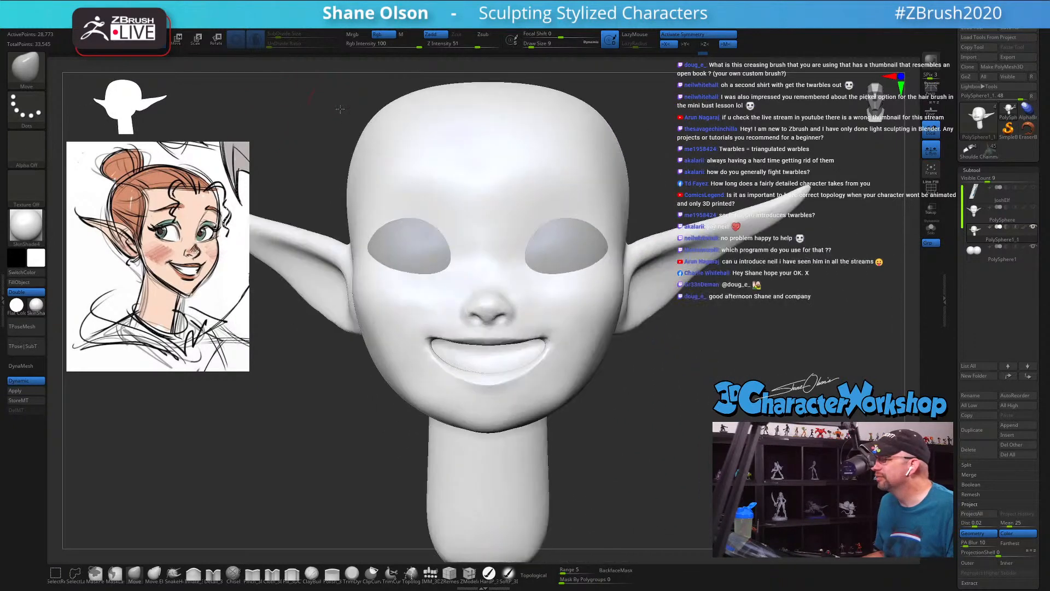
pyautogui.keyDown('alt'); pyautogui.moveTo(650, 124); pyautogui.dragTo(734, 169); pyautogui.keyUp('alt')
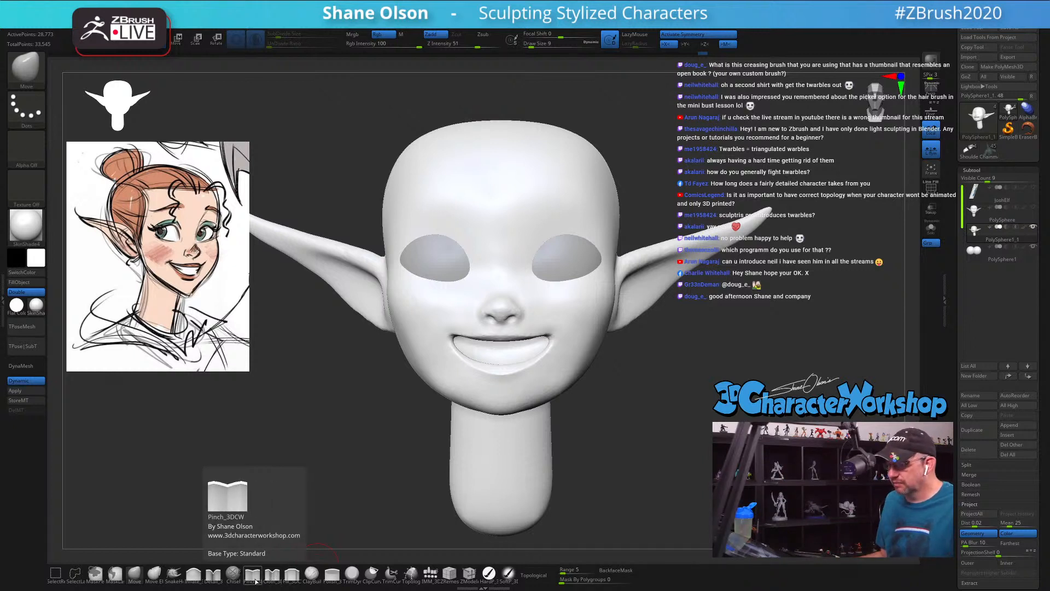
pyautogui.press('s')
pyautogui.moveTo(644, 137); pyautogui.dragTo(649, 136)
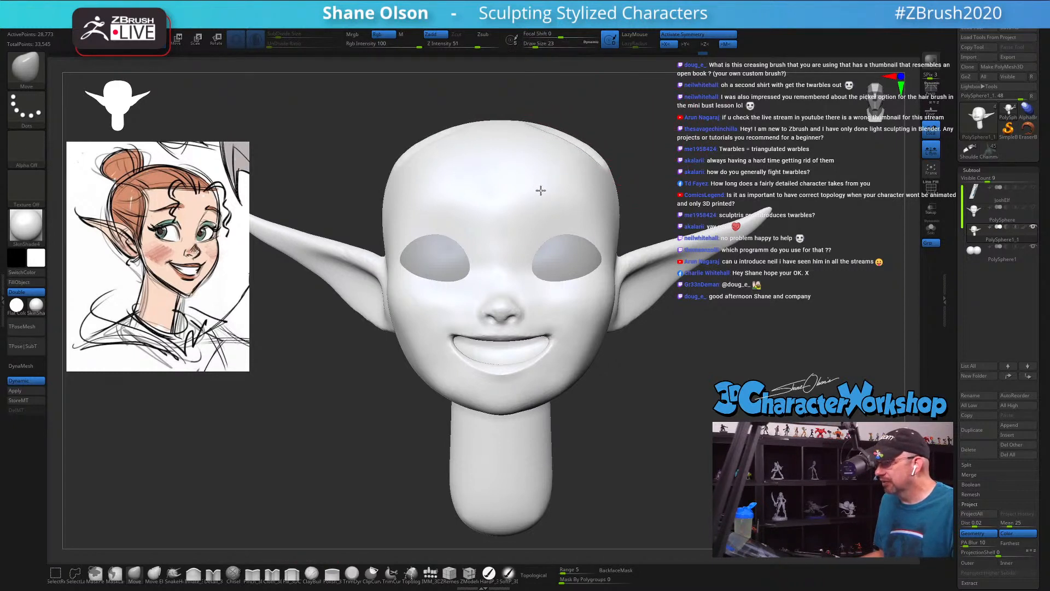
pyautogui.click(252, 574)
pyautogui.moveTo(602, 159)
pyautogui.mouseDown()
pyautogui.moveTo(586, 272)
pyautogui.moveTo(504, 305)
pyautogui.mouseUp()
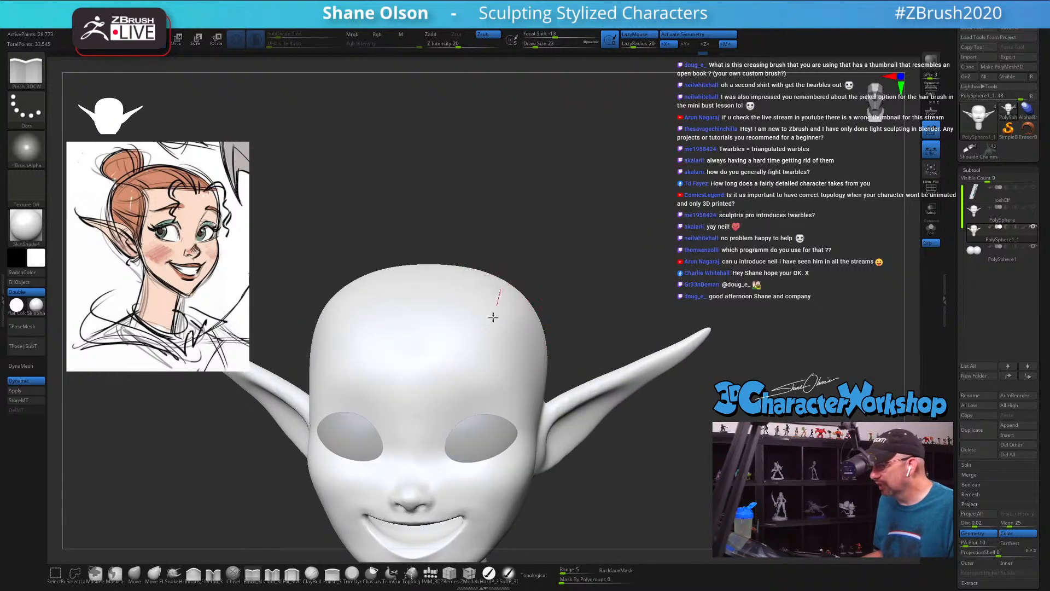
pyautogui.moveTo(586, 270); pyautogui.dragTo(600, 227)
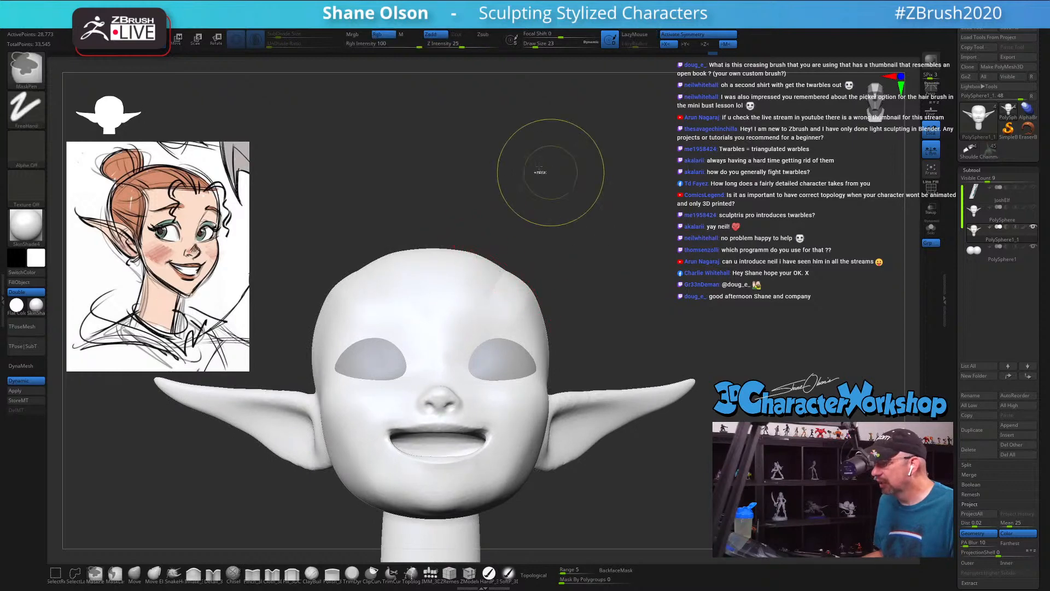
# Step: Try creasing the upper forehead with the Pinch brush at Z Intensity 37 and Draw Size 17, and undo the strokes
pyautogui.moveTo(459, 44); pyautogui.dragTo(470, 42)
pyautogui.press('s')
pyautogui.moveTo(536, 141); pyautogui.dragTo(541, 188)
pyautogui.keyDown('alt'); pyautogui.moveTo(541, 189); pyautogui.dragTo(534, 112); pyautogui.keyUp('alt')
pyautogui.moveTo(566, 145); pyautogui.dragTo(532, 191)
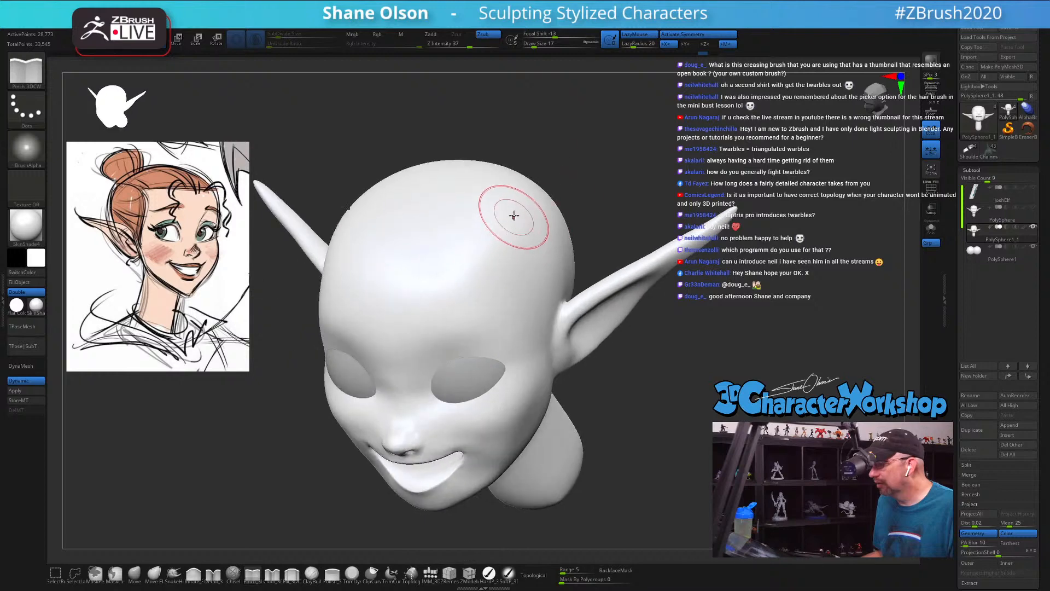
pyautogui.moveTo(502, 231); pyautogui.dragTo(425, 315)
pyautogui.moveTo(606, 162)
pyautogui.mouseDown()
pyautogui.moveTo(621, 149)
pyautogui.moveTo(625, 192)
pyautogui.mouseUp()
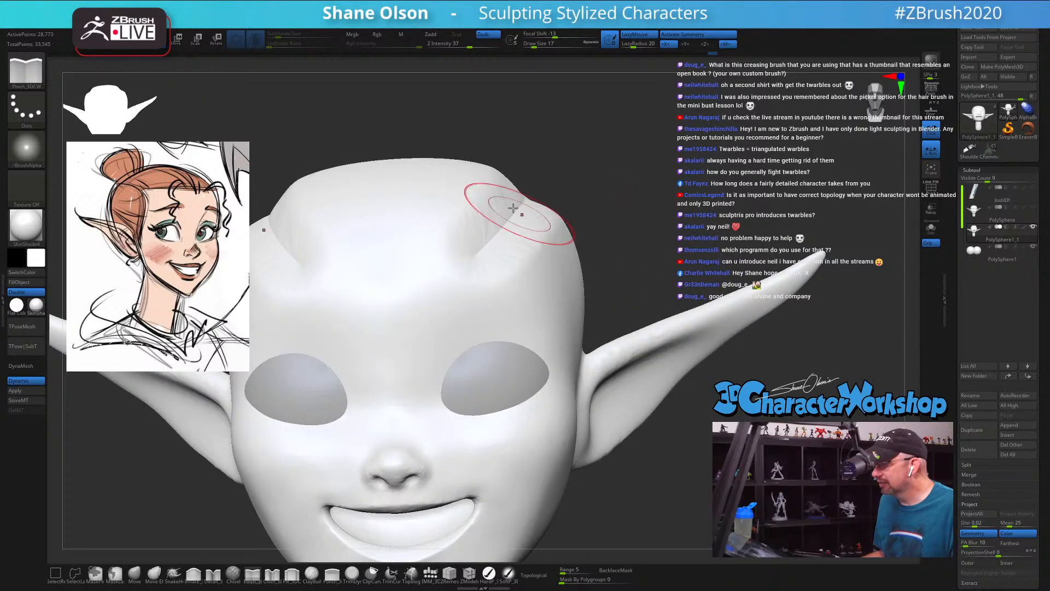
pyautogui.moveTo(518, 144); pyautogui.dragTo(520, 142)
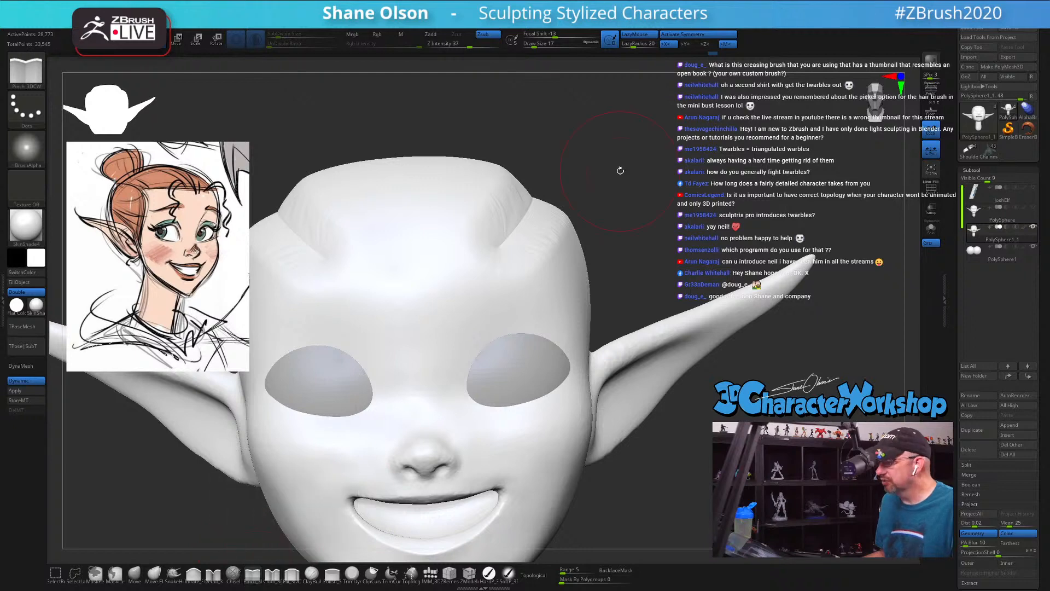
pyautogui.hotkey('ctrl', 'z')
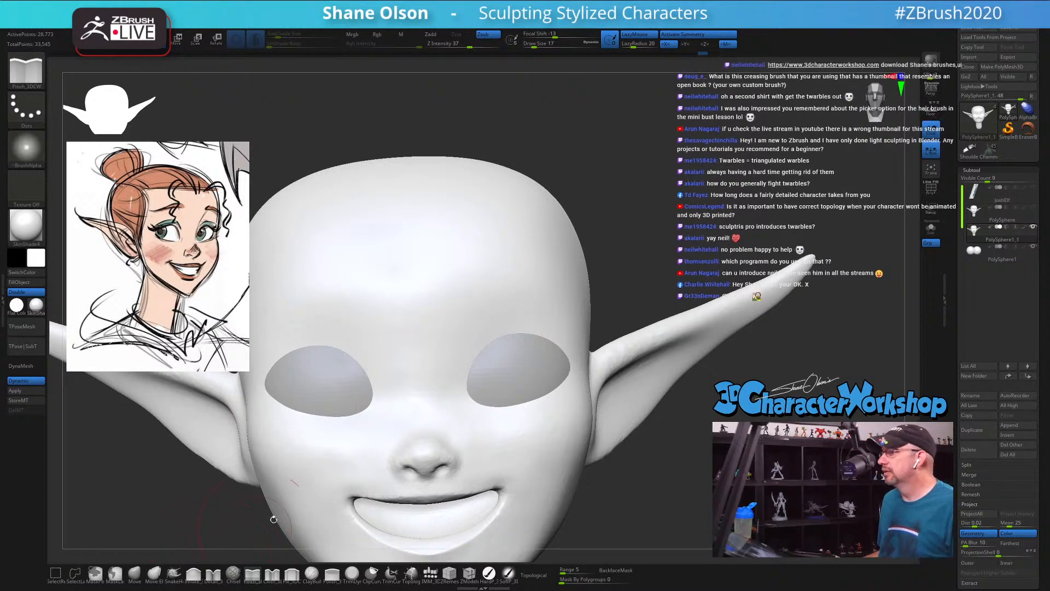
# Step: Narrow the jaw and chin with the Move brush at Draw Size 25
pyautogui.moveTo(687, 202); pyautogui.dragTo(683, 198)
pyautogui.press('s')
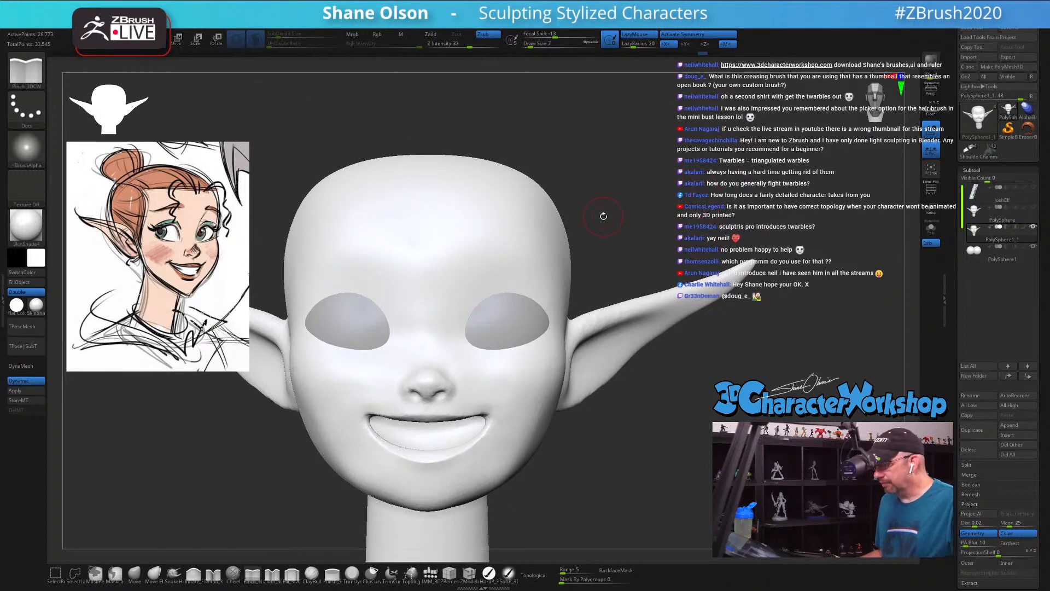
pyautogui.moveTo(643, 420)
pyautogui.mouseDown()
pyautogui.moveTo(643, 405)
pyautogui.moveTo(602, 410)
pyautogui.moveTo(628, 406)
pyautogui.moveTo(624, 395)
pyautogui.mouseUp()
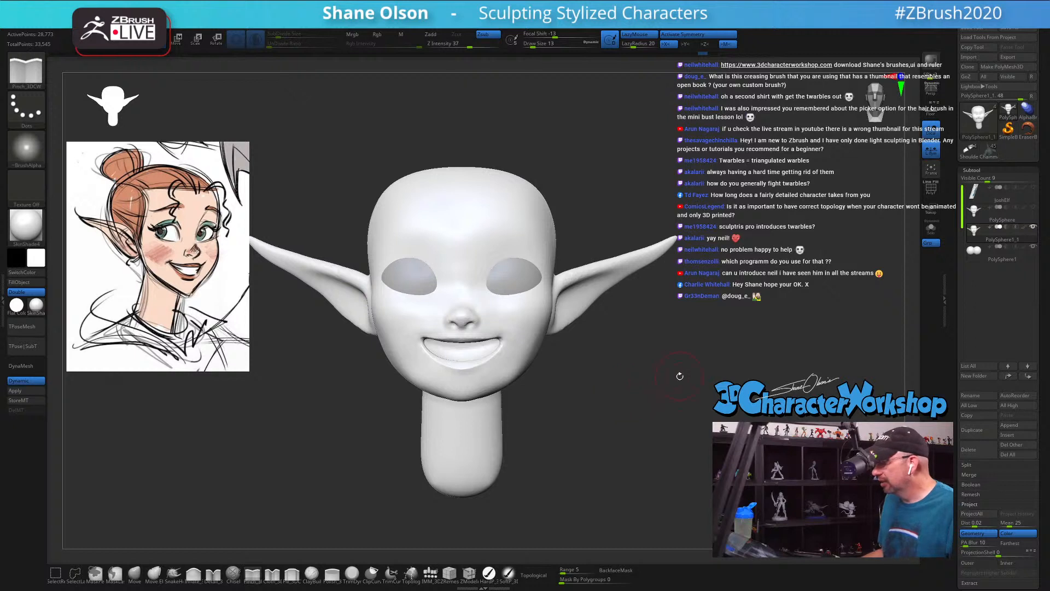
pyautogui.moveTo(597, 361); pyautogui.dragTo(585, 364)
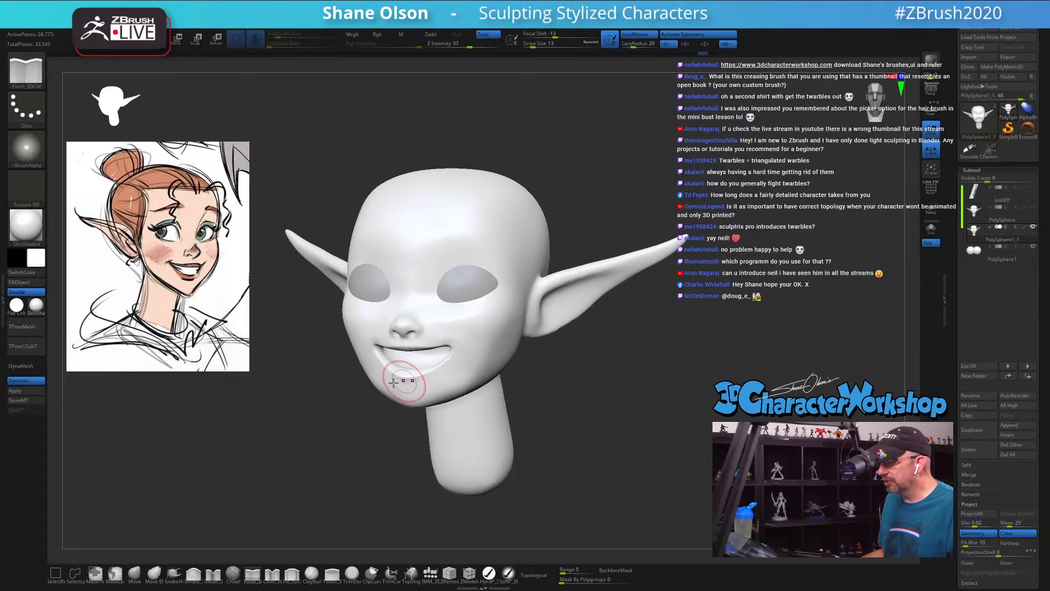
pyautogui.click(138, 576)
pyautogui.press('s')
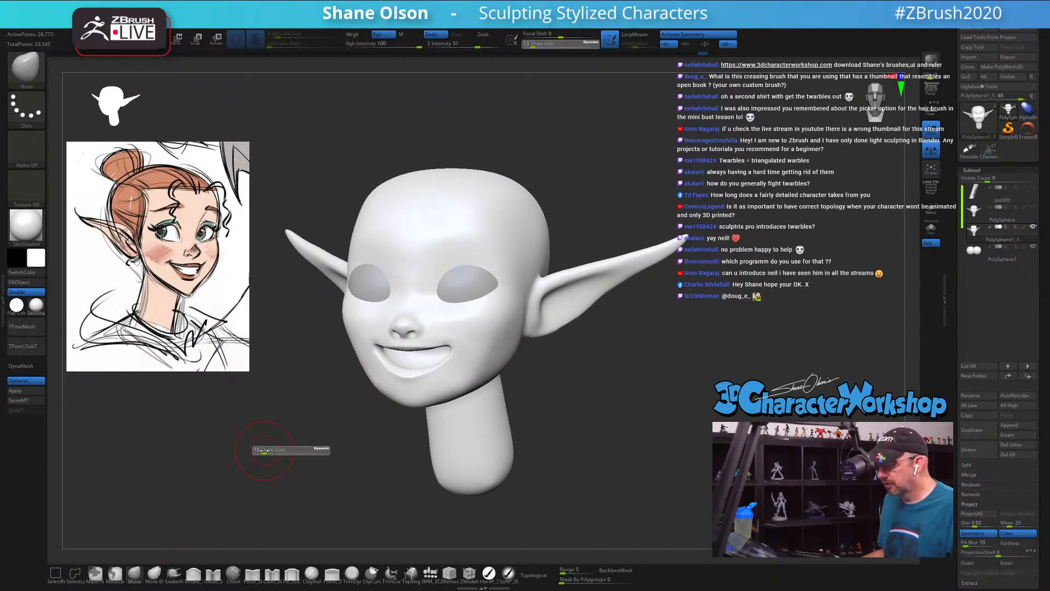
pyautogui.click(266, 450)
pyautogui.moveTo(268, 451)
pyautogui.keyDown('alt'); pyautogui.mouseDown()
pyautogui.moveTo(285, 454)
pyautogui.moveTo(283, 476)
pyautogui.mouseUp(); pyautogui.keyUp('alt')
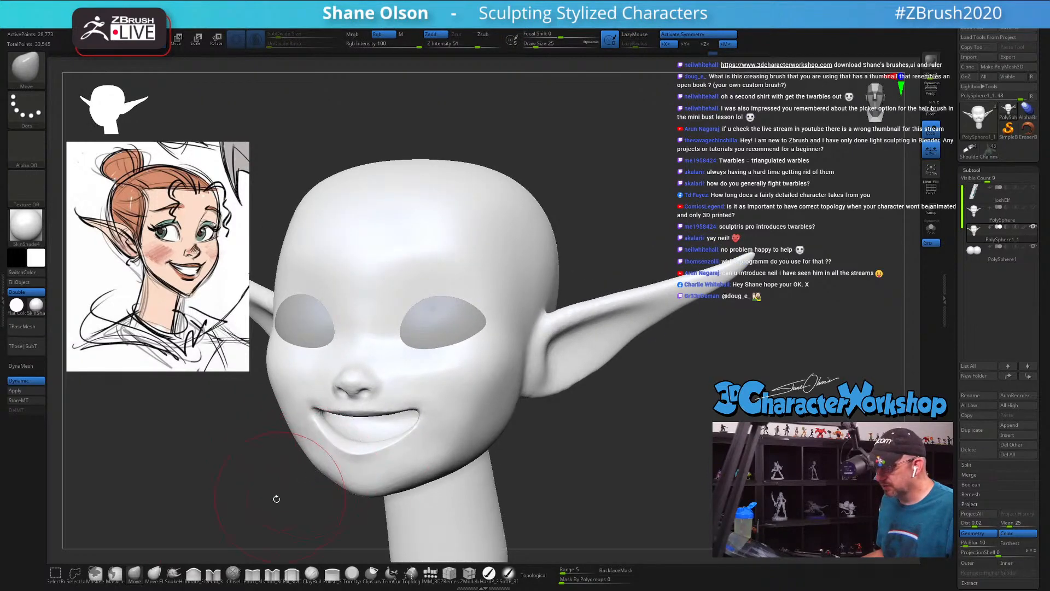
pyautogui.moveTo(277, 497); pyautogui.dragTo(314, 469)
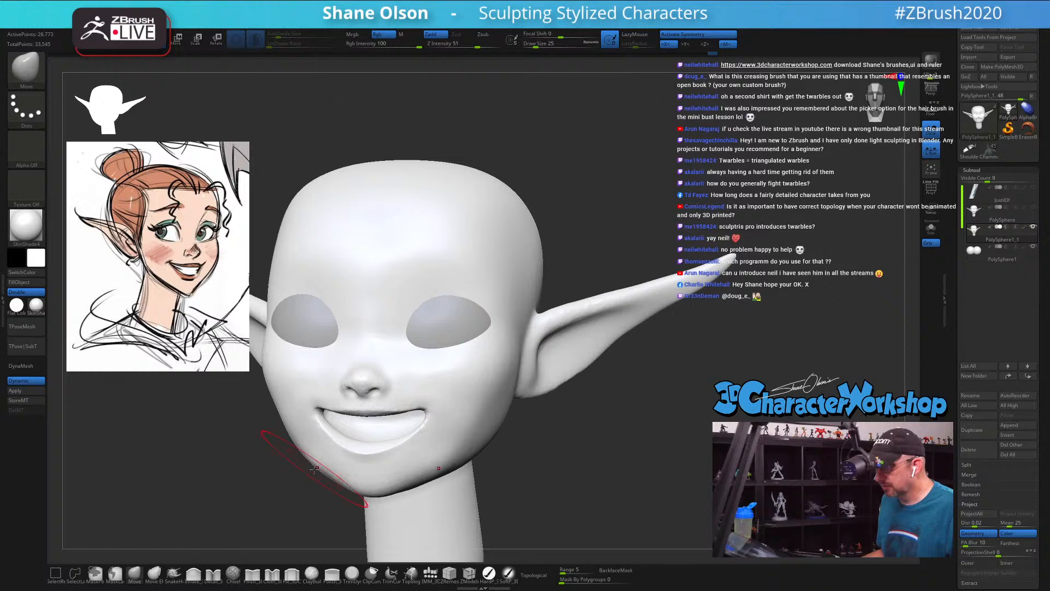
pyautogui.moveTo(614, 453)
pyautogui.mouseDown()
pyautogui.moveTo(591, 432)
pyautogui.moveTo(695, 433)
pyautogui.moveTo(629, 426)
pyautogui.moveTo(608, 441)
pyautogui.mouseUp()
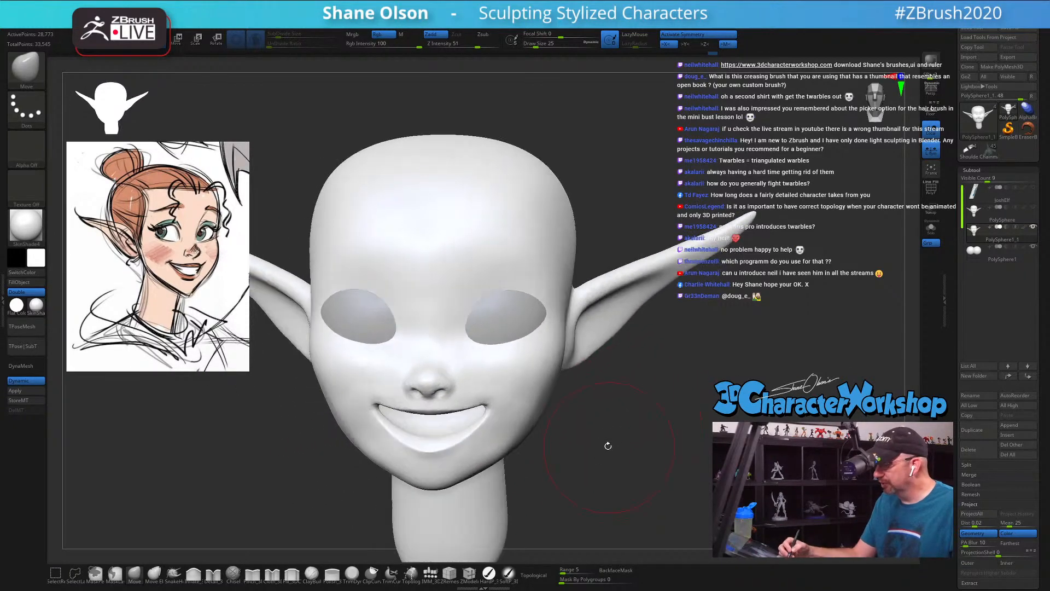
# Step: Refine and smooth the jawline and lower cheeks at Draw Size 22
pyautogui.press('s')
pyautogui.click(570, 452)
pyautogui.moveTo(517, 450); pyautogui.dragTo(507, 443)
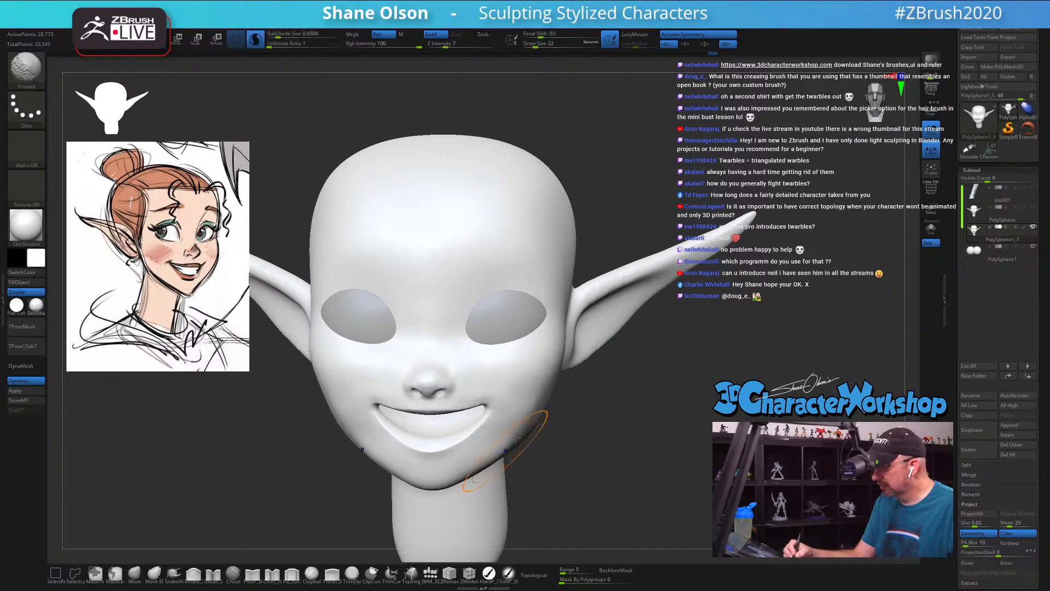
pyautogui.keyDown('shift'); pyautogui.moveTo(547, 371); pyautogui.dragTo(549, 367); pyautogui.keyUp('shift')
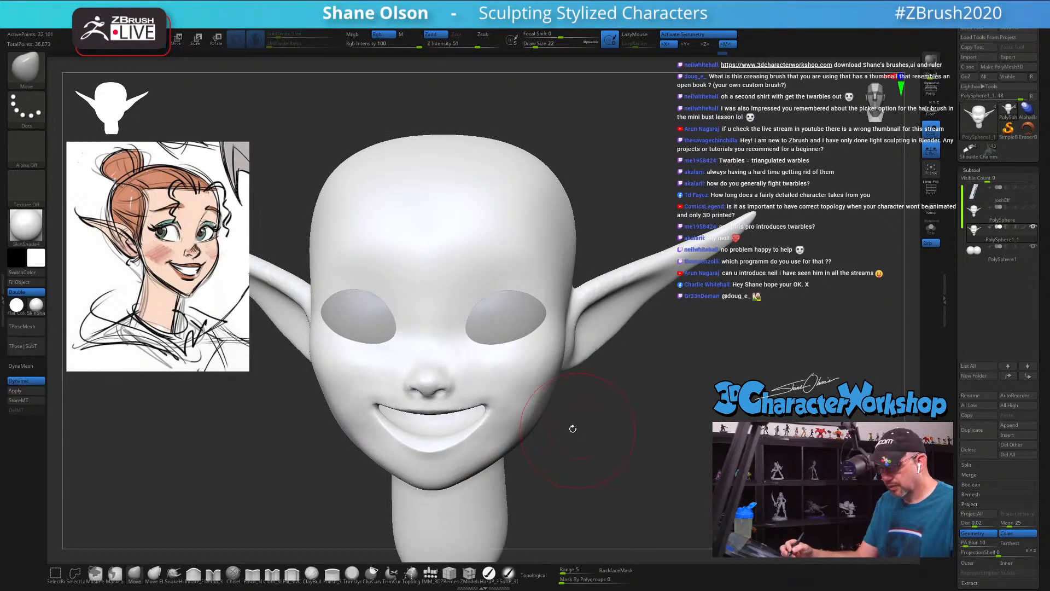
# Step: Turn off Dynamic subdivision for the head and inspect its mesh with the polyframe
pyautogui.click(26, 381)
pyautogui.press('shift')
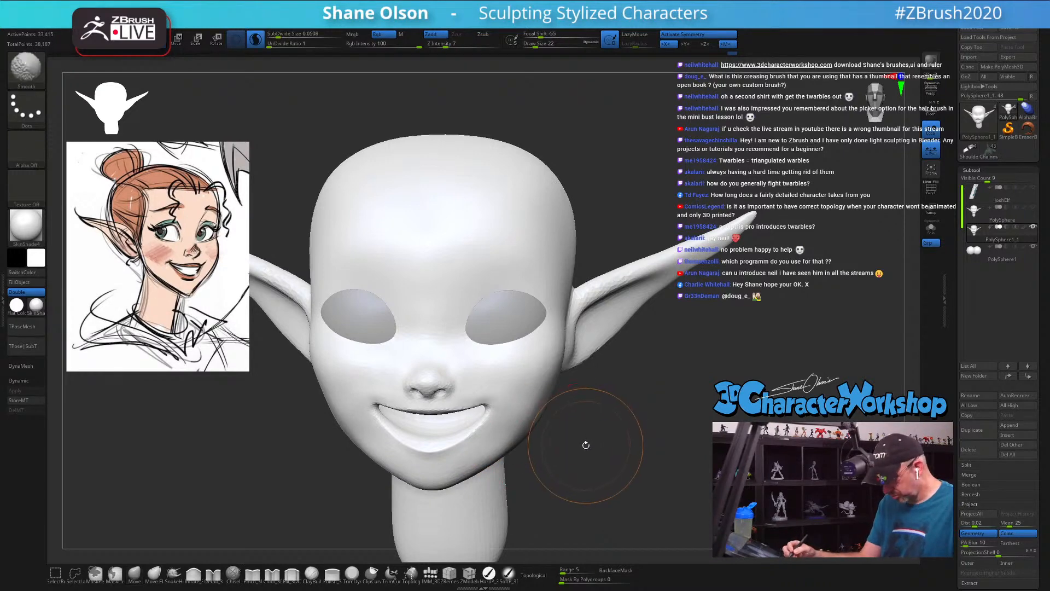
pyautogui.hotkey('shift', 'f')
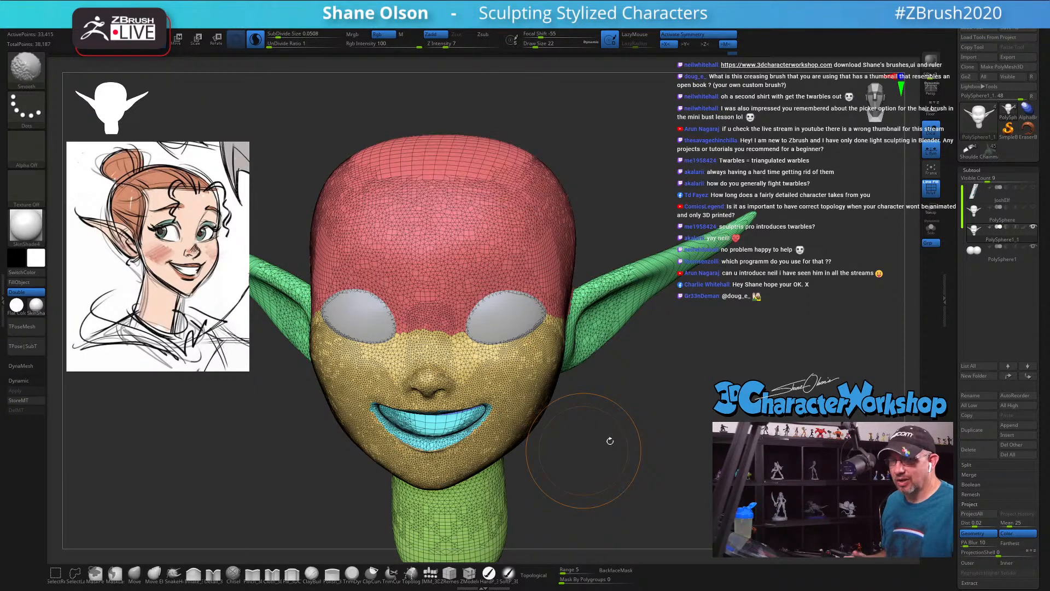
pyautogui.hotkey('shift', 'f')
# Step: Define the inner brow above the nose bridge with the Pinch brush at Draw Size 17 and Z Intensity 11
pyautogui.moveTo(603, 458)
pyautogui.mouseDown()
pyautogui.moveTo(623, 453)
pyautogui.moveTo(619, 432)
pyautogui.moveTo(616, 440)
pyautogui.moveTo(555, 425)
pyautogui.moveTo(538, 434)
pyautogui.mouseUp()
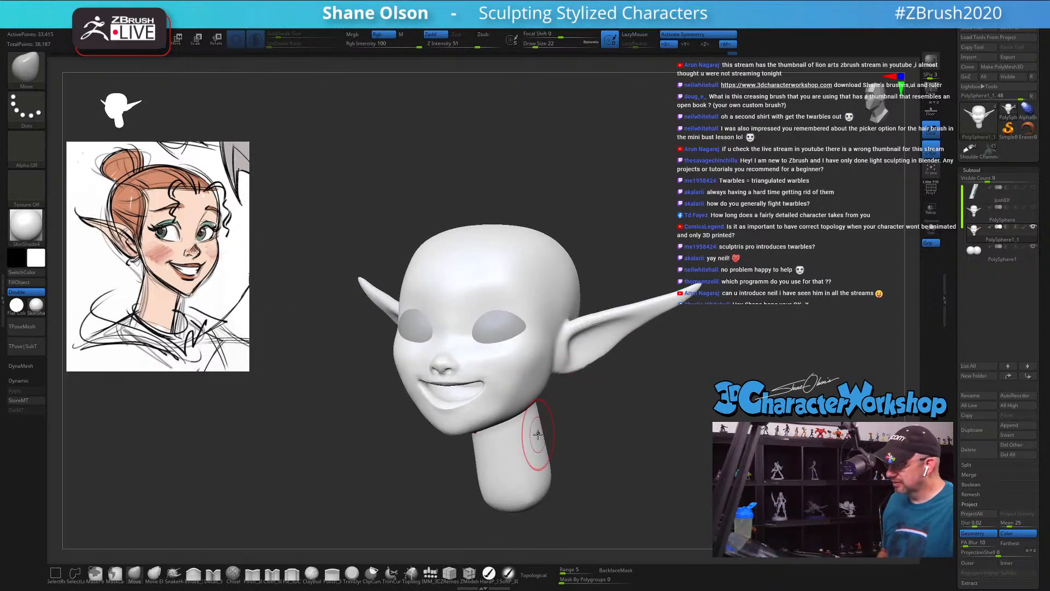
pyautogui.click(260, 574)
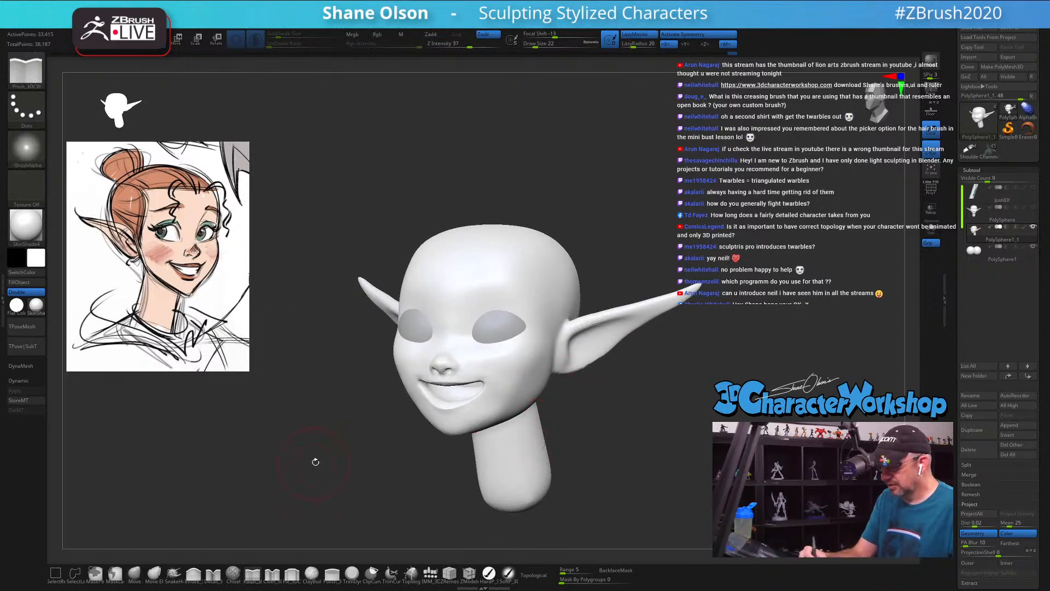
pyautogui.moveTo(539, 416)
pyautogui.mouseDown()
pyautogui.moveTo(597, 419)
pyautogui.moveTo(601, 447)
pyautogui.mouseUp()
pyautogui.press('s')
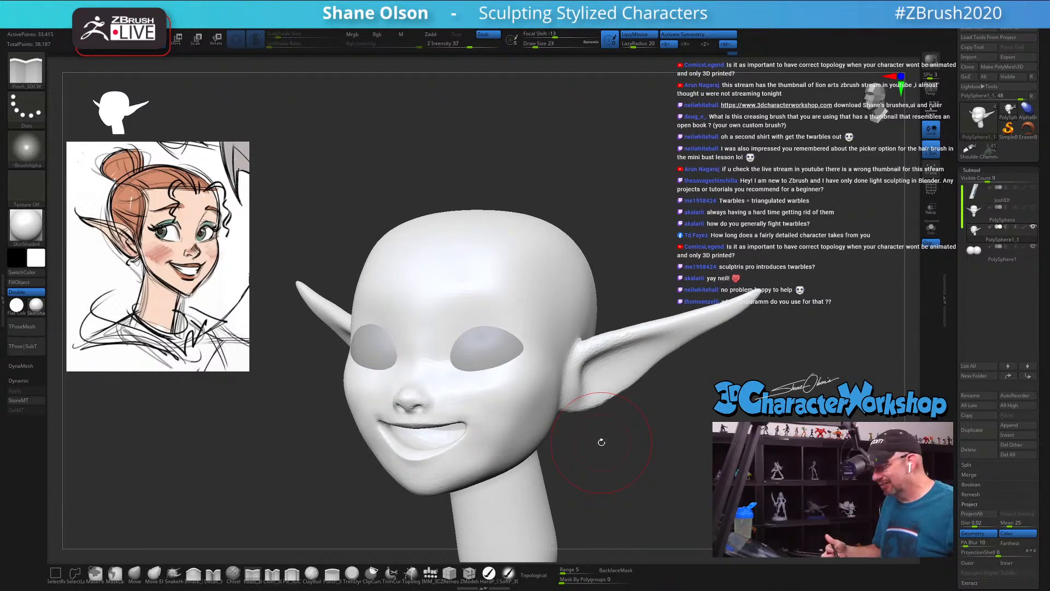
pyautogui.moveTo(601, 442)
pyautogui.mouseDown()
pyautogui.moveTo(602, 234)
pyautogui.moveTo(593, 268)
pyautogui.moveTo(566, 302)
pyautogui.mouseUp()
pyautogui.press('s')
pyautogui.click(597, 249)
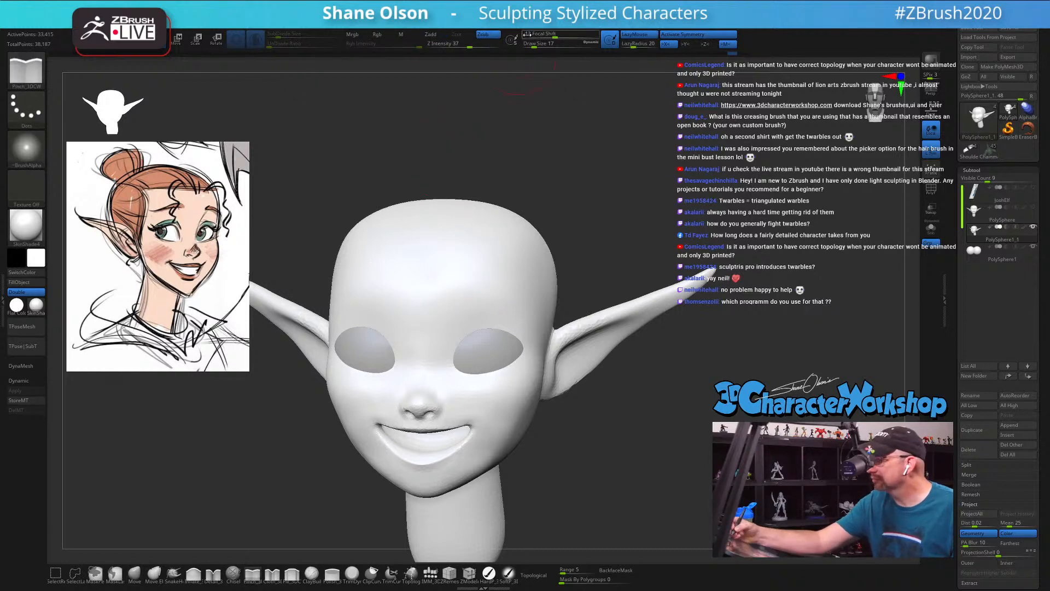
pyautogui.click(454, 45)
pyautogui.moveTo(453, 44); pyautogui.dragTo(449, 44)
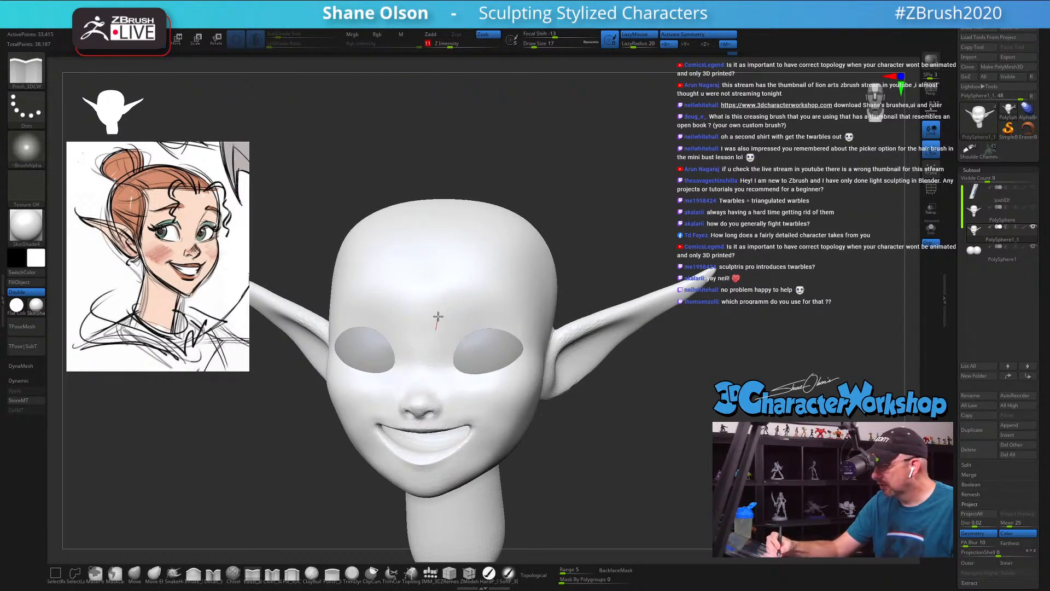
pyautogui.moveTo(432, 352); pyautogui.dragTo(432, 337)
pyautogui.moveTo(449, 286)
pyautogui.mouseDown()
pyautogui.moveTo(465, 274)
pyautogui.moveTo(492, 287)
pyautogui.mouseUp()
# Step: Extend the brow ridge outward above the eyes with the Pinch brush
pyautogui.moveTo(604, 363); pyautogui.dragTo(631, 452)
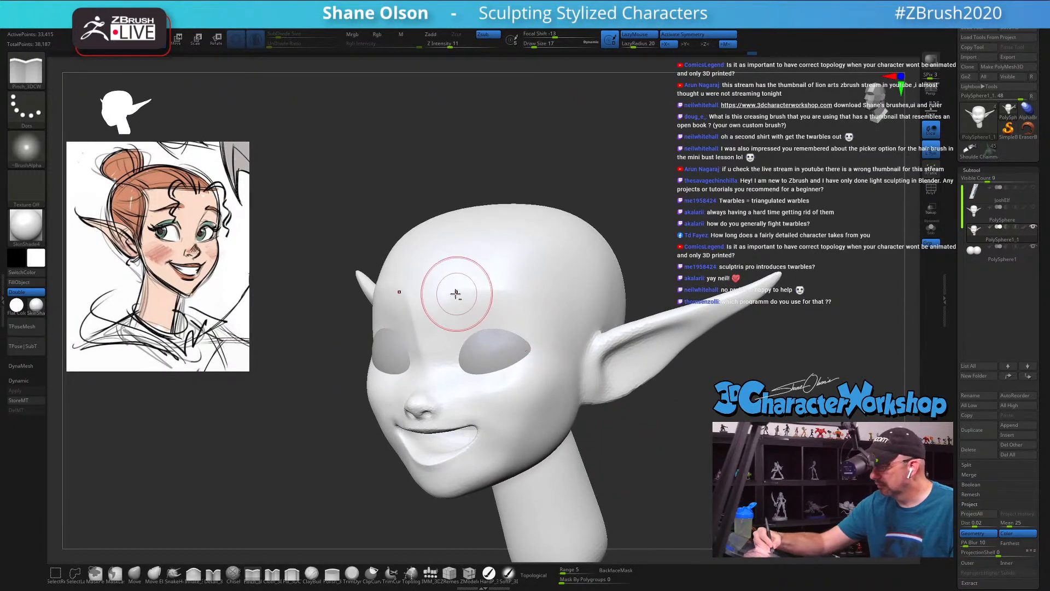
pyautogui.moveTo(449, 294); pyautogui.dragTo(522, 300)
pyautogui.moveTo(609, 452)
pyautogui.mouseDown()
pyautogui.moveTo(689, 460)
pyautogui.moveTo(660, 460)
pyautogui.moveTo(658, 448)
pyautogui.moveTo(648, 464)
pyautogui.mouseUp()
# Step: Shape the upper eye sockets beneath the brows with the Pinch brush, using Draw Sizes 14 and 9
pyautogui.moveTo(482, 366); pyautogui.dragTo(485, 361, button='right')
pyautogui.press('s')
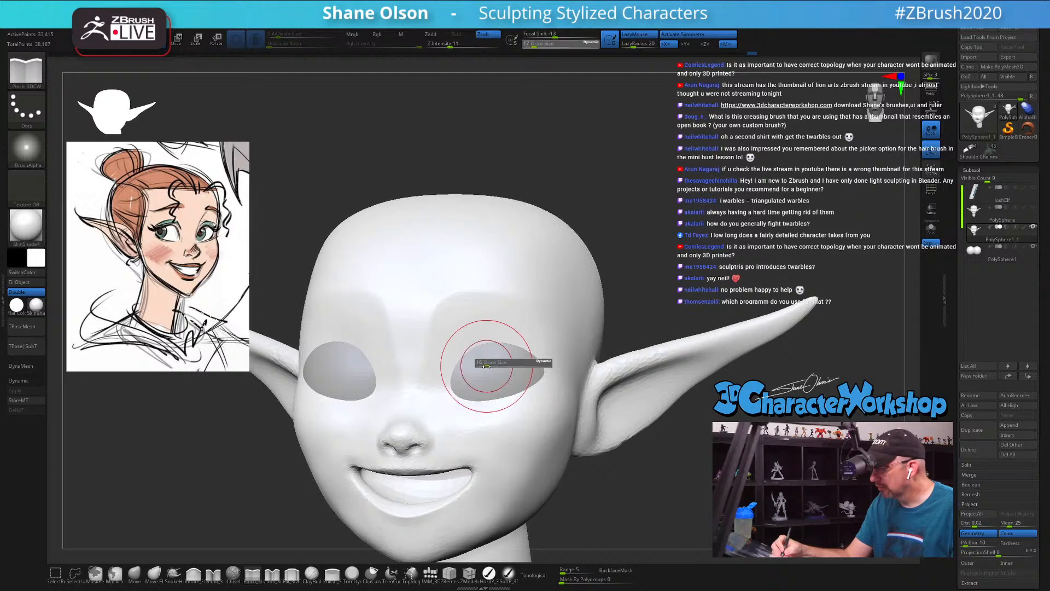
pyautogui.moveTo(486, 362); pyautogui.dragTo(485, 362)
pyautogui.moveTo(481, 365)
pyautogui.keyDown('alt'); pyautogui.mouseDown(button='right')
pyautogui.moveTo(491, 346)
pyautogui.moveTo(480, 315)
pyautogui.mouseUp(button='right'); pyautogui.keyUp('alt')
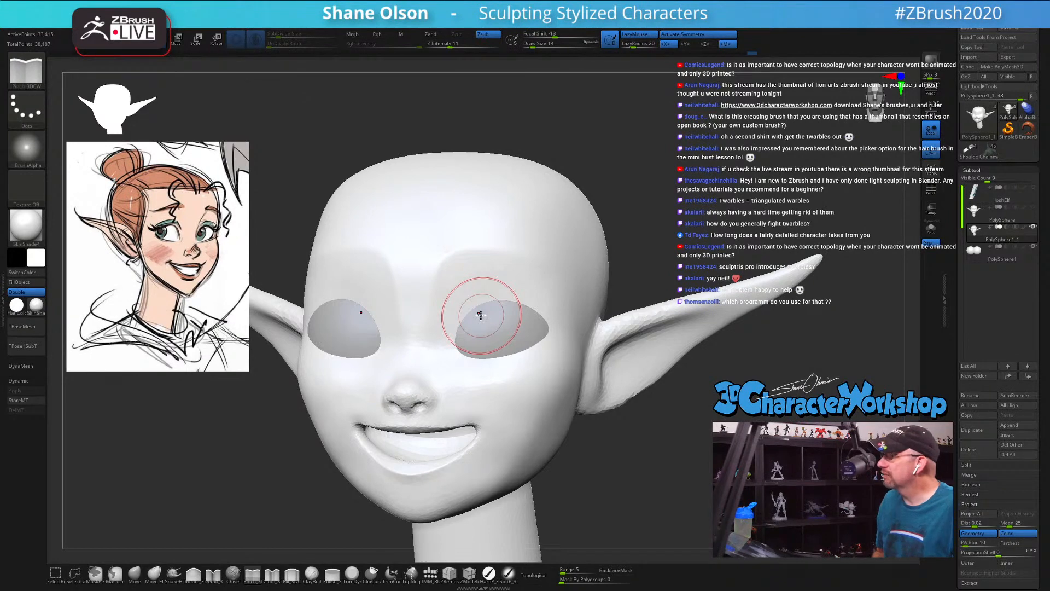
pyautogui.moveTo(495, 317); pyautogui.dragTo(493, 321, button='right')
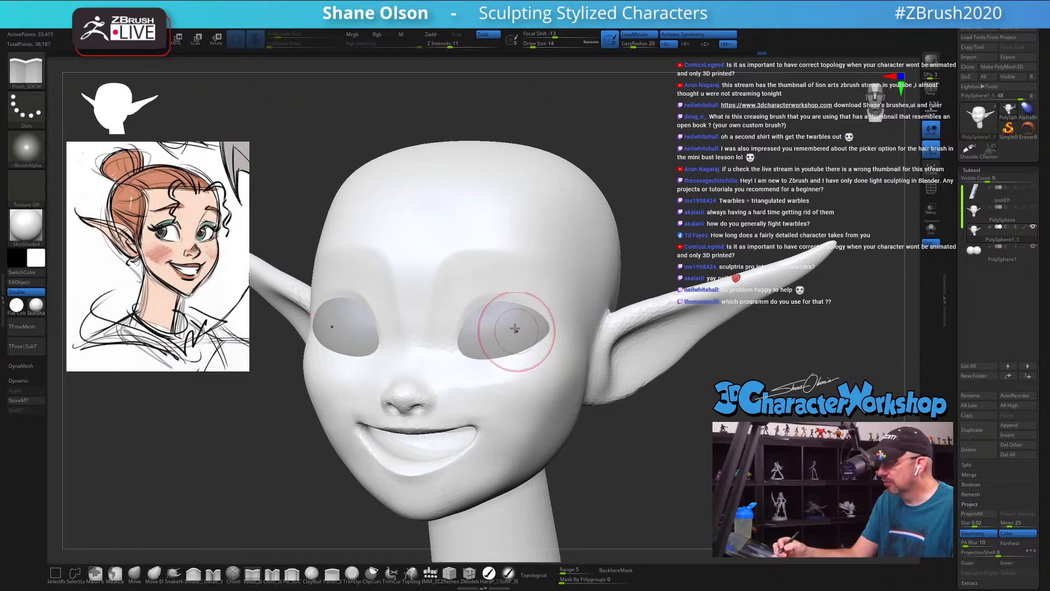
pyautogui.press('s')
pyautogui.moveTo(492, 333); pyautogui.dragTo(475, 312)
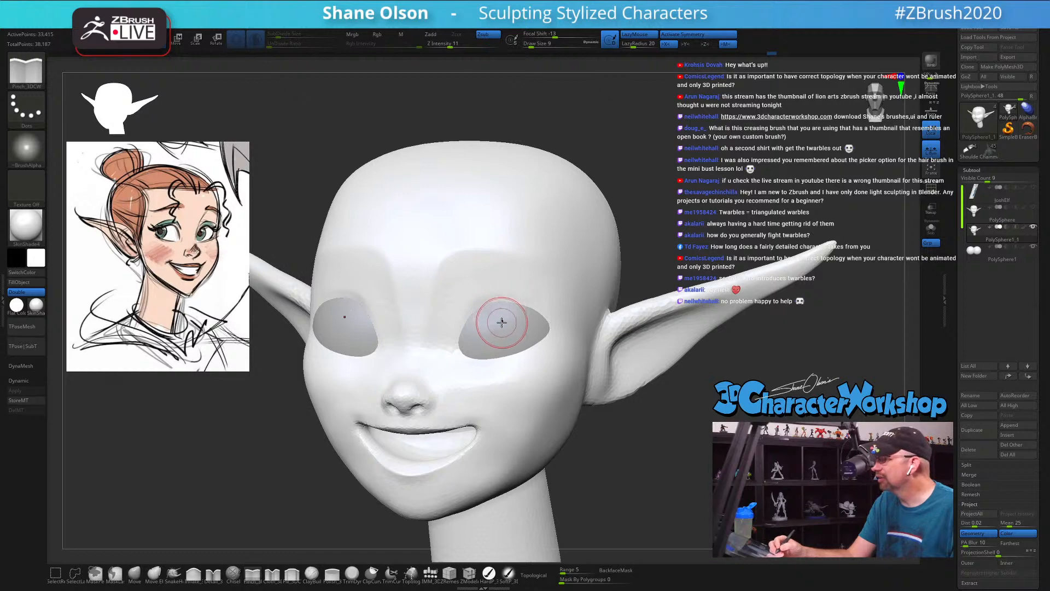
pyautogui.press('ctrl')
pyautogui.moveTo(500, 337); pyautogui.dragTo(536, 350, button='right')
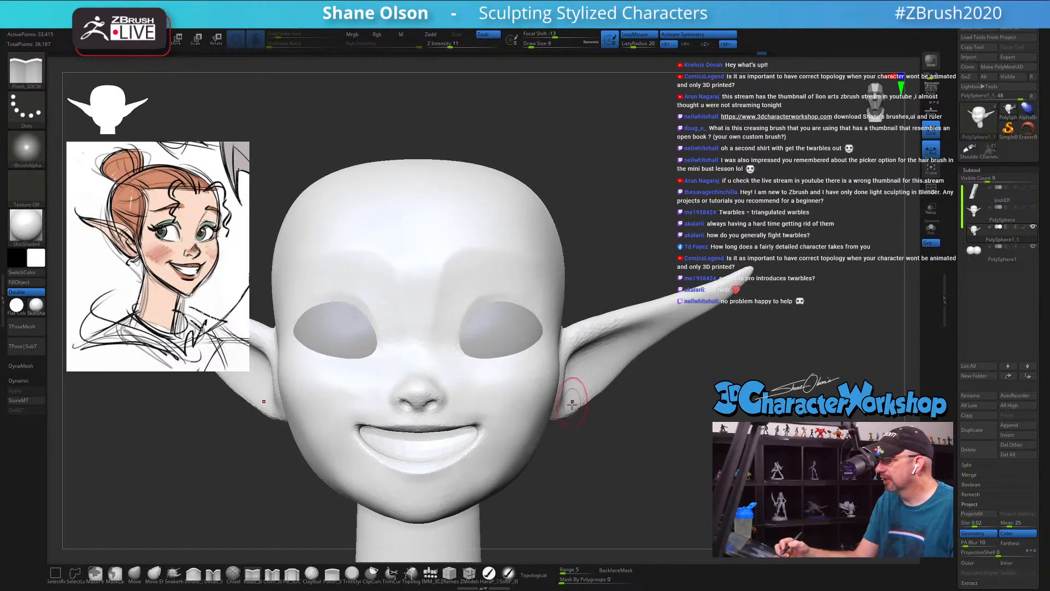
# Step: Refine the inner eye corners beside the nose bridge with the Pinch brush at Draw Size 9, and show the polyframe
pyautogui.keyDown('ctrl'); pyautogui.moveTo(572, 395); pyautogui.dragTo(563, 414, button='right'); pyautogui.keyUp('ctrl')
pyautogui.moveTo(509, 364); pyautogui.dragTo(516, 387, button='right')
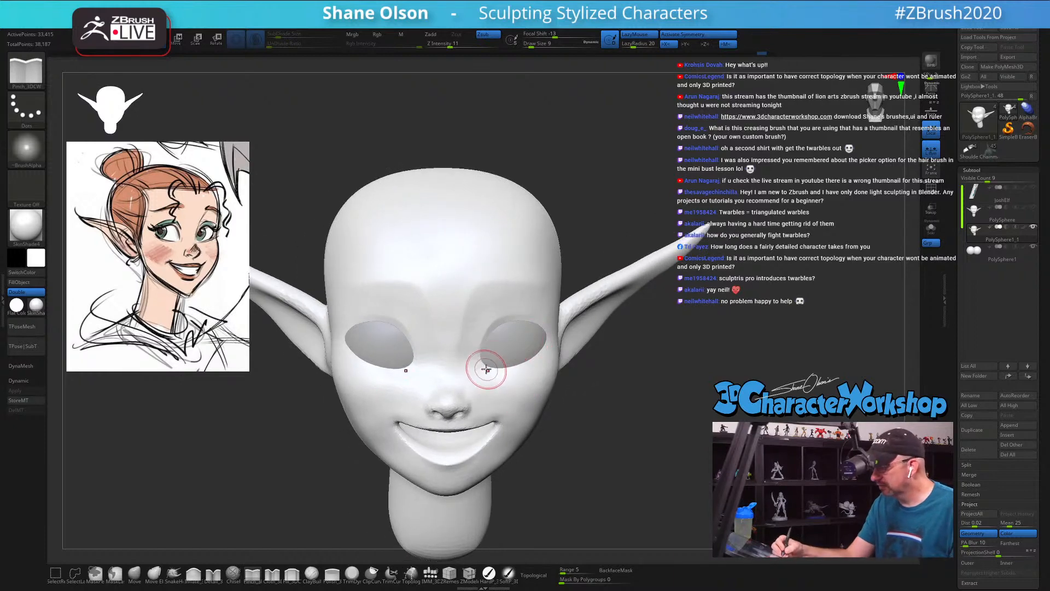
pyautogui.moveTo(476, 367); pyautogui.dragTo(483, 357)
pyautogui.moveTo(502, 342); pyautogui.dragTo(495, 363, button='right')
pyautogui.moveTo(470, 371); pyautogui.dragTo(490, 347)
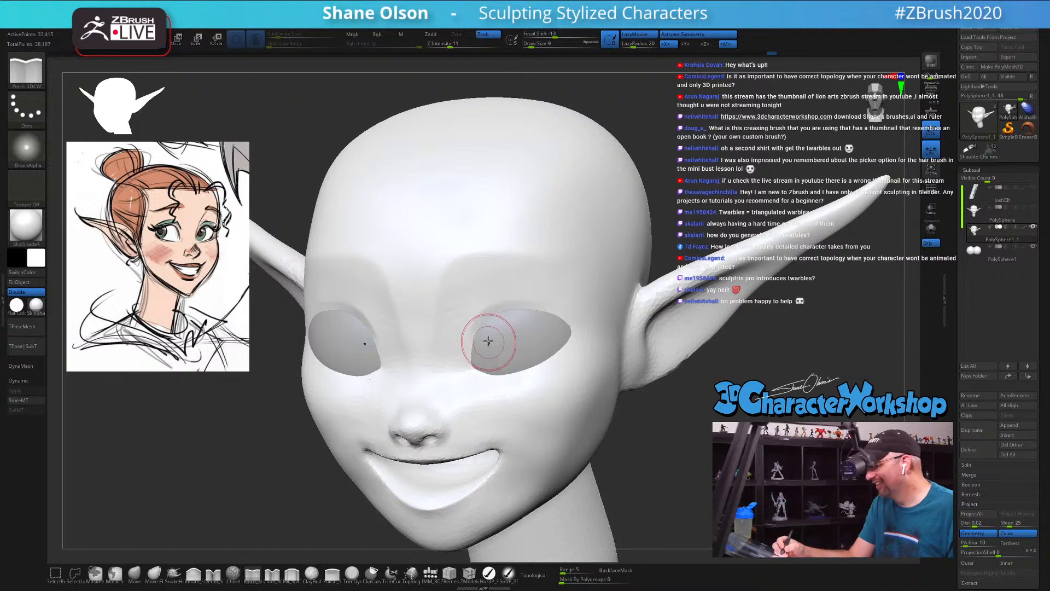
pyautogui.press('shift')
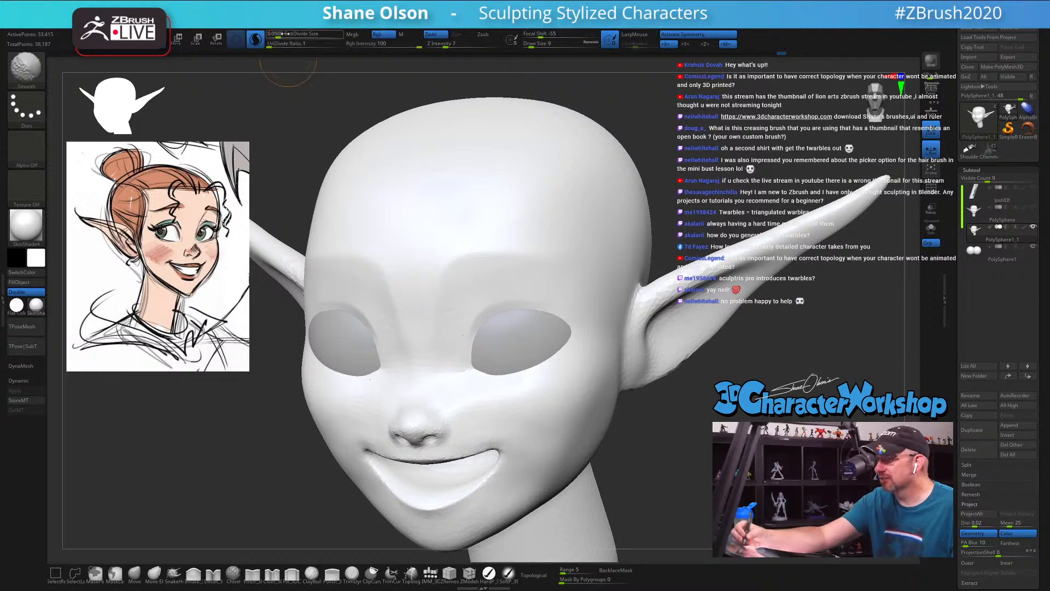
pyautogui.hotkey('shift', 'f')
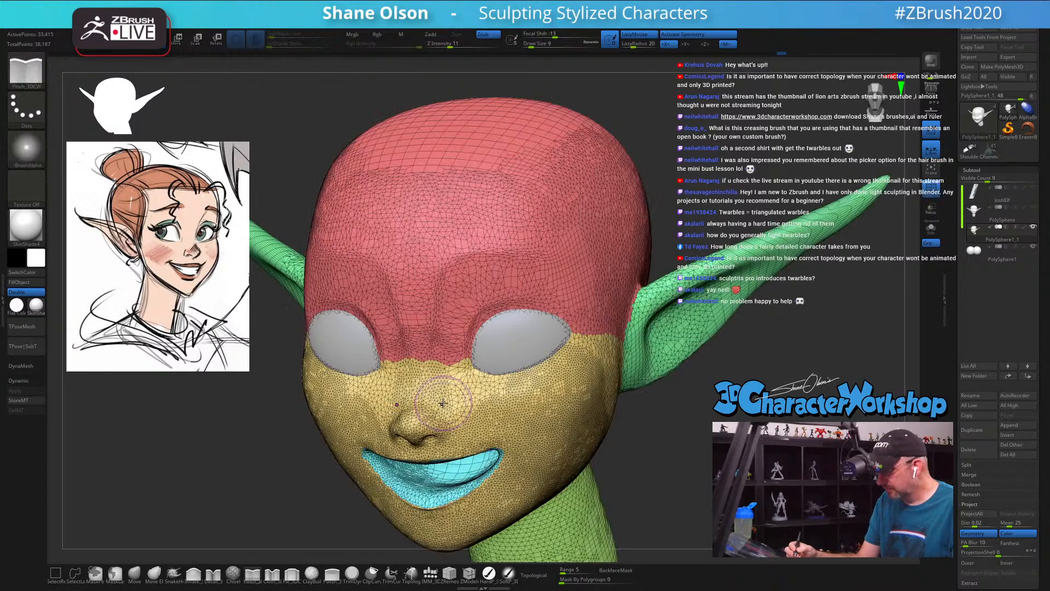
# Step: Smooth and densify the mesh across the forehead and brow with the Smooth brush at Draw Size 9
pyautogui.moveTo(467, 350)
pyautogui.keyDown('shift'); pyautogui.mouseDown()
pyautogui.moveTo(529, 292)
pyautogui.moveTo(585, 338)
pyautogui.mouseUp(); pyautogui.keyUp('shift')
pyautogui.moveTo(514, 376)
pyautogui.keyDown('shift'); pyautogui.mouseDown()
pyautogui.moveTo(490, 379)
pyautogui.moveTo(456, 413)
pyautogui.mouseUp(); pyautogui.keyUp('shift')
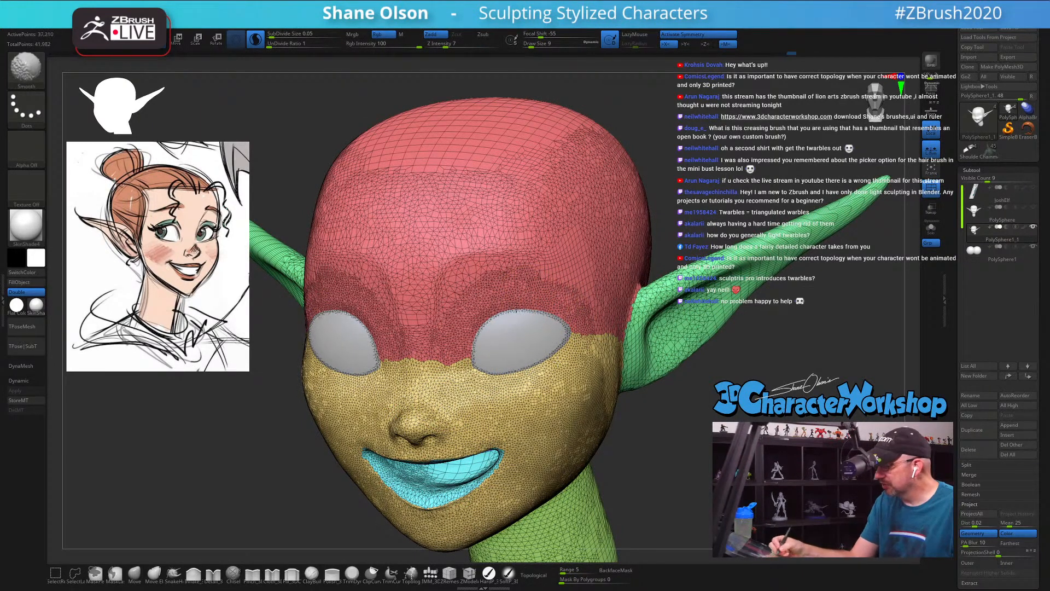
pyautogui.moveTo(441, 338)
pyautogui.keyDown('shift'); pyautogui.mouseDown()
pyautogui.moveTo(472, 283)
pyautogui.moveTo(595, 282)
pyautogui.moveTo(601, 324)
pyautogui.mouseUp(); pyautogui.keyUp('shift')
pyautogui.keyDown('shift'); pyautogui.moveTo(426, 256); pyautogui.dragTo(426, 307); pyautogui.keyUp('shift')
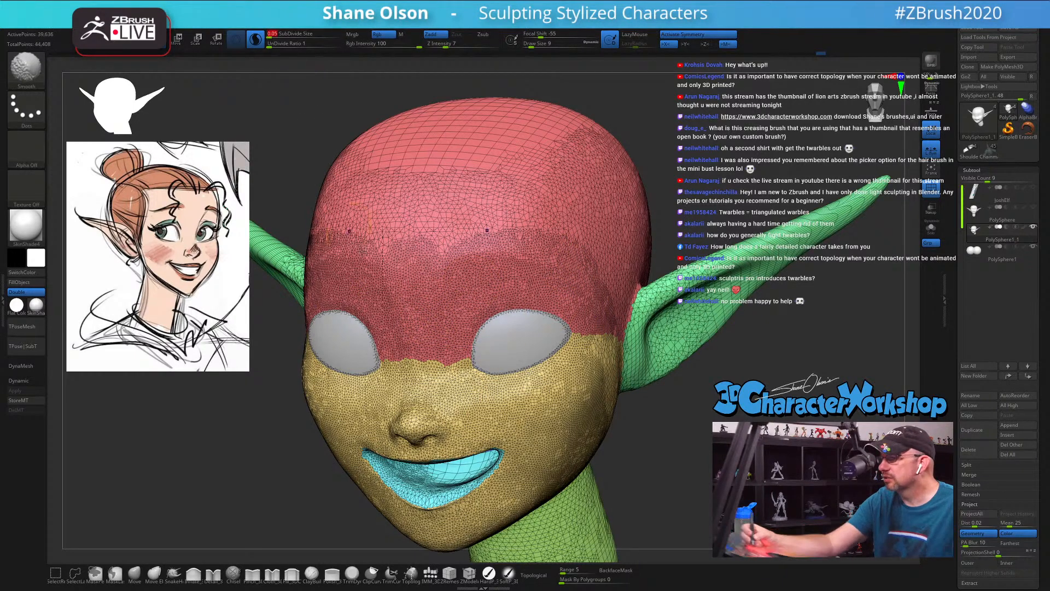
# Step: Smooth the lower lip, mouth corners and cheeks with the Smooth brush at Draw Size 9
pyautogui.moveTo(696, 434)
pyautogui.keyDown('alt'); pyautogui.mouseDown()
pyautogui.moveTo(678, 417)
pyautogui.moveTo(699, 436)
pyautogui.moveTo(682, 503)
pyautogui.moveTo(664, 486)
pyautogui.mouseUp(); pyautogui.keyUp('alt')
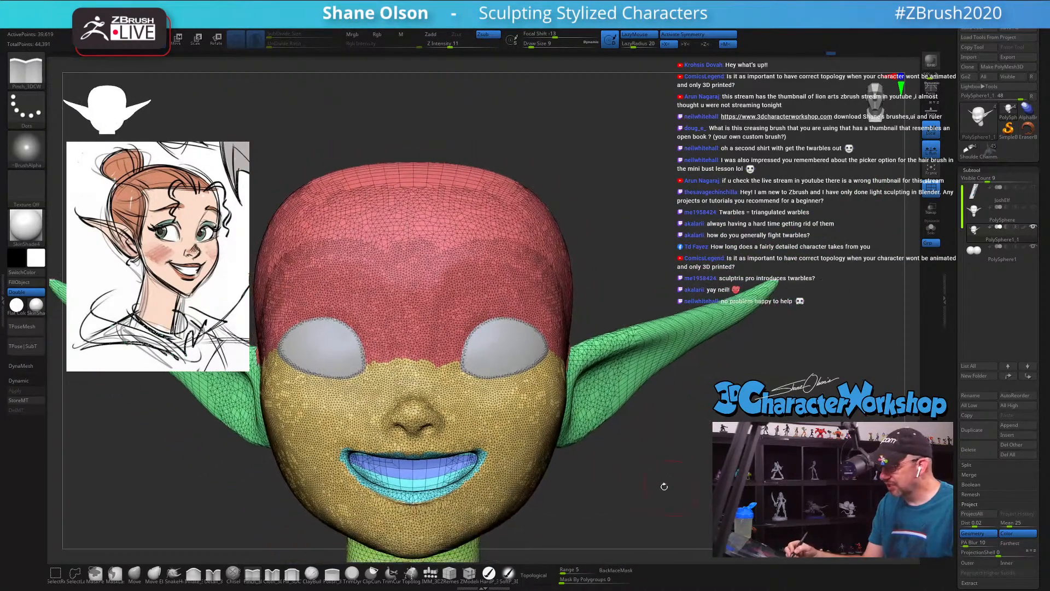
pyautogui.moveTo(405, 474)
pyautogui.keyDown('shift'); pyautogui.mouseDown()
pyautogui.moveTo(380, 470)
pyautogui.moveTo(385, 456)
pyautogui.moveTo(360, 464)
pyautogui.moveTo(415, 499)
pyautogui.moveTo(453, 495)
pyautogui.mouseUp(); pyautogui.keyUp('shift')
pyautogui.moveTo(578, 491); pyautogui.dragTo(509, 472)
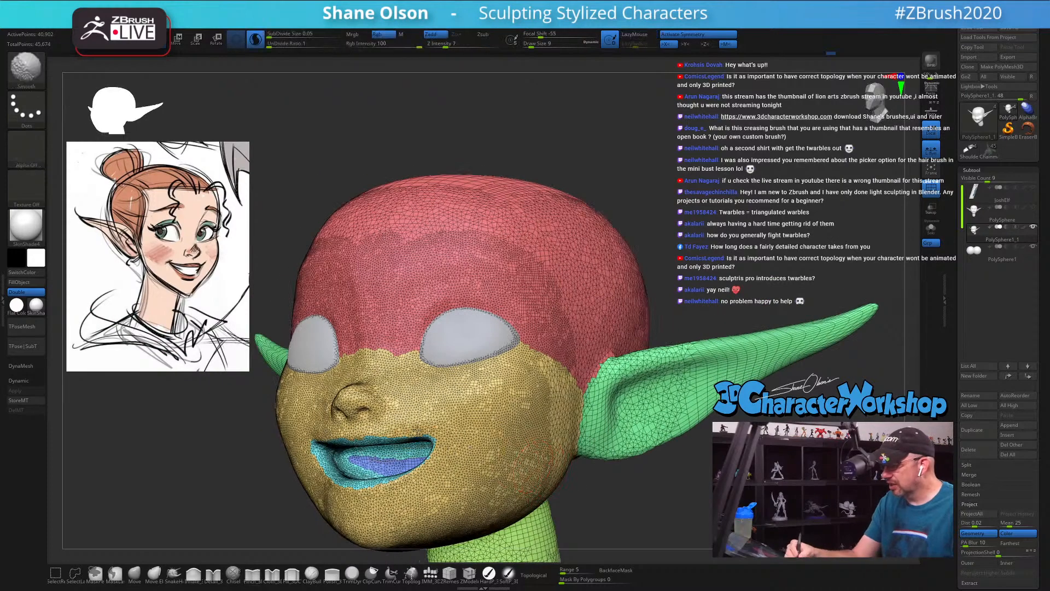
pyautogui.keyDown('shift'); pyautogui.moveTo(432, 432); pyautogui.dragTo(499, 460); pyautogui.keyUp('shift')
pyautogui.moveTo(584, 469)
pyautogui.keyDown('shift'); pyautogui.mouseDown()
pyautogui.moveTo(572, 446)
pyautogui.moveTo(582, 459)
pyautogui.mouseUp(); pyautogui.keyUp('shift')
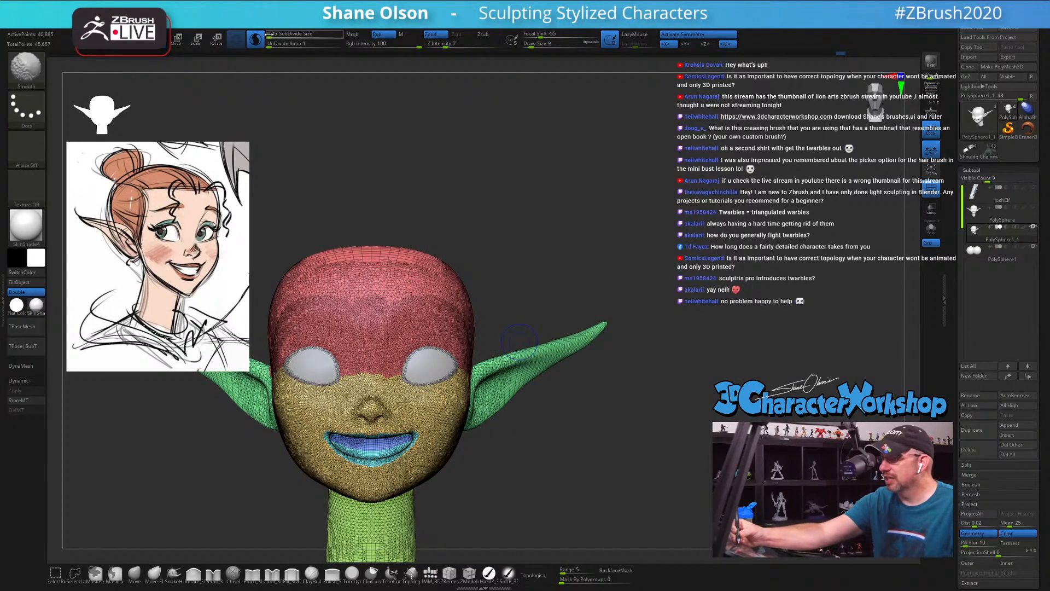
pyautogui.moveTo(608, 413); pyautogui.dragTo(643, 407)
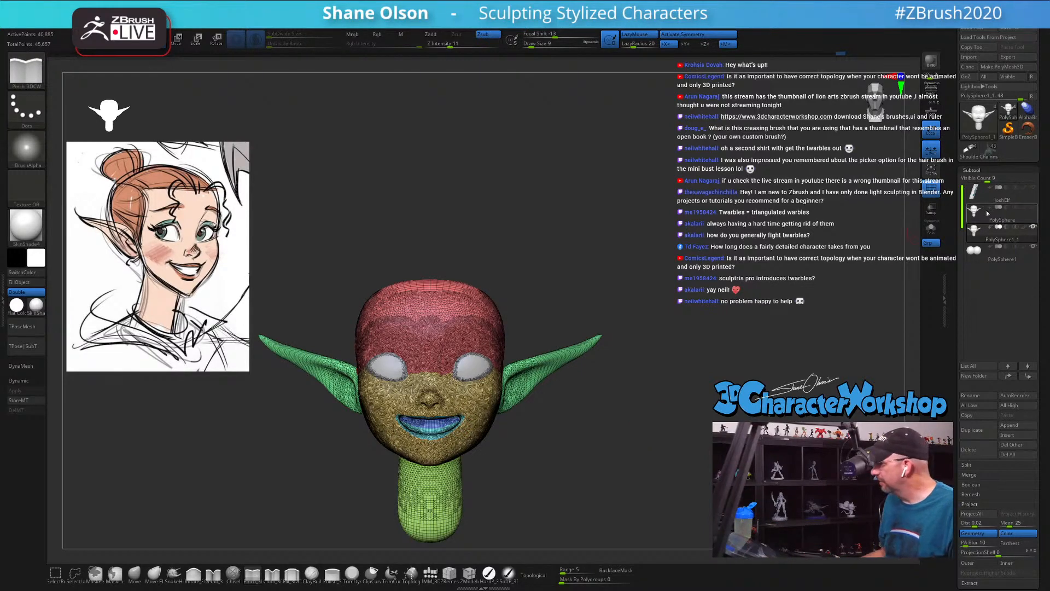
# Step: Delete the old low-resolution PolySphere head subtool and hide the polyframe
pyautogui.click(975, 212)
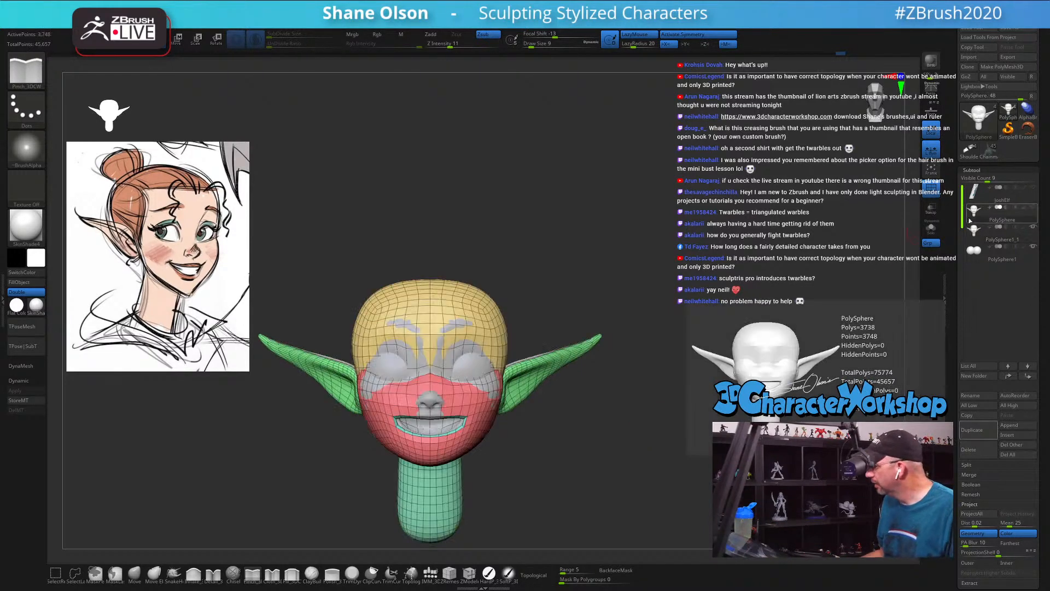
pyautogui.click(980, 451)
pyautogui.click(862, 470)
pyautogui.keyDown('alt'); pyautogui.moveTo(704, 204); pyautogui.dragTo(703, 215); pyautogui.keyUp('alt')
pyautogui.press('shift')
pyautogui.hotkey('shift', 'f')
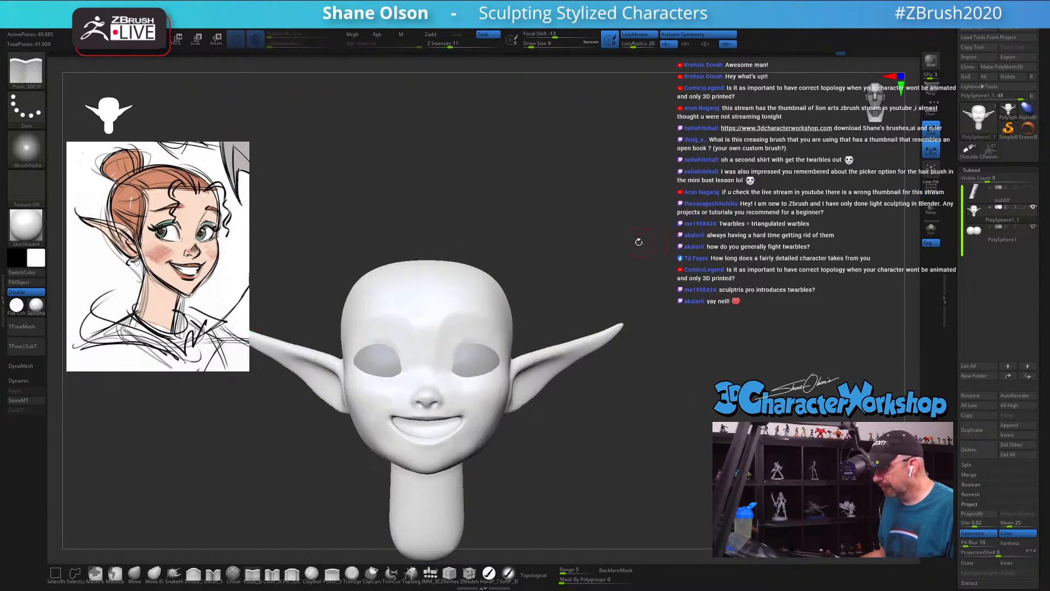
pyautogui.keyDown('alt'); pyautogui.moveTo(638, 242); pyautogui.dragTo(668, 223); pyautogui.keyUp('alt')
pyautogui.moveTo(711, 353); pyautogui.dragTo(704, 355)
pyautogui.press('e')
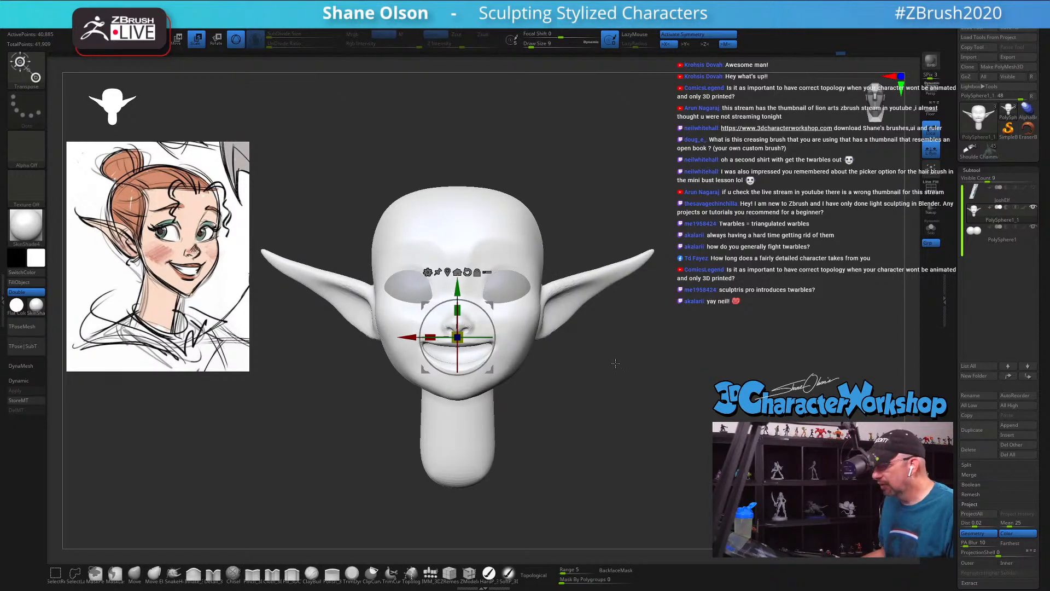
pyautogui.moveTo(615, 363)
pyautogui.mouseDown()
pyautogui.moveTo(586, 369)
pyautogui.moveTo(628, 365)
pyautogui.moveTo(627, 376)
pyautogui.mouseUp()
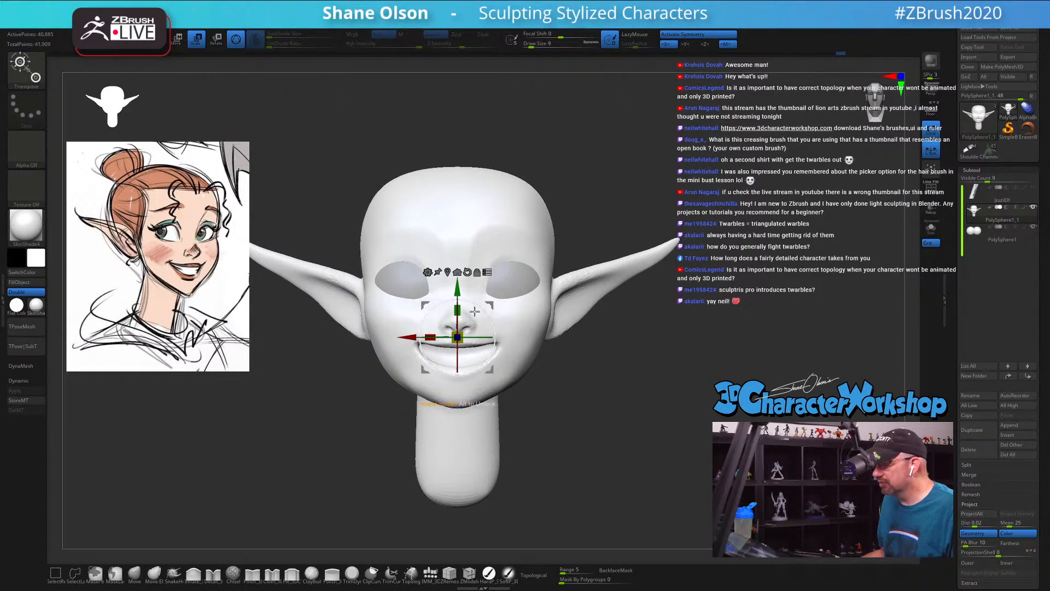
pyautogui.moveTo(463, 331); pyautogui.dragTo(514, 305)
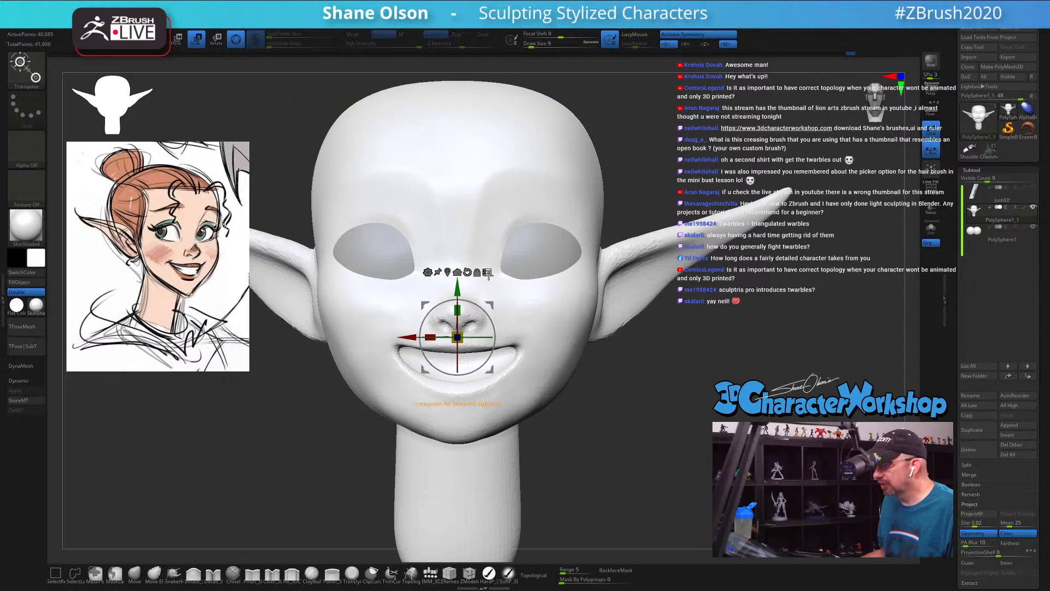
pyautogui.press('q')
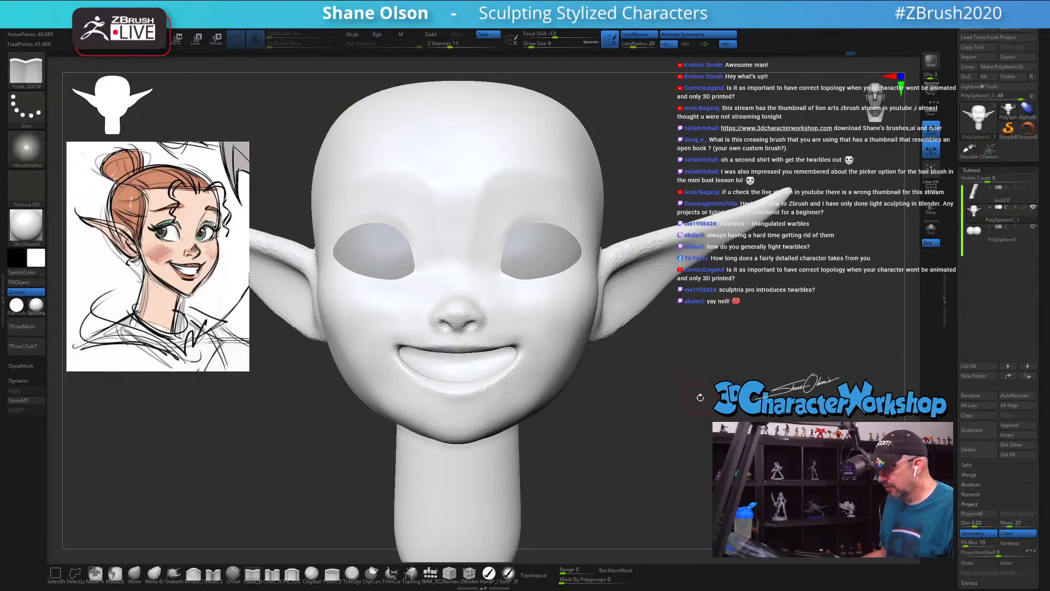
# Step: Show the polyframe again and refine the mesh around the nose and nose bridge at Draw Size 9
pyautogui.keyDown('alt'); pyautogui.moveTo(699, 397); pyautogui.dragTo(705, 406); pyautogui.keyUp('alt')
pyautogui.hotkey('shift', 'f')
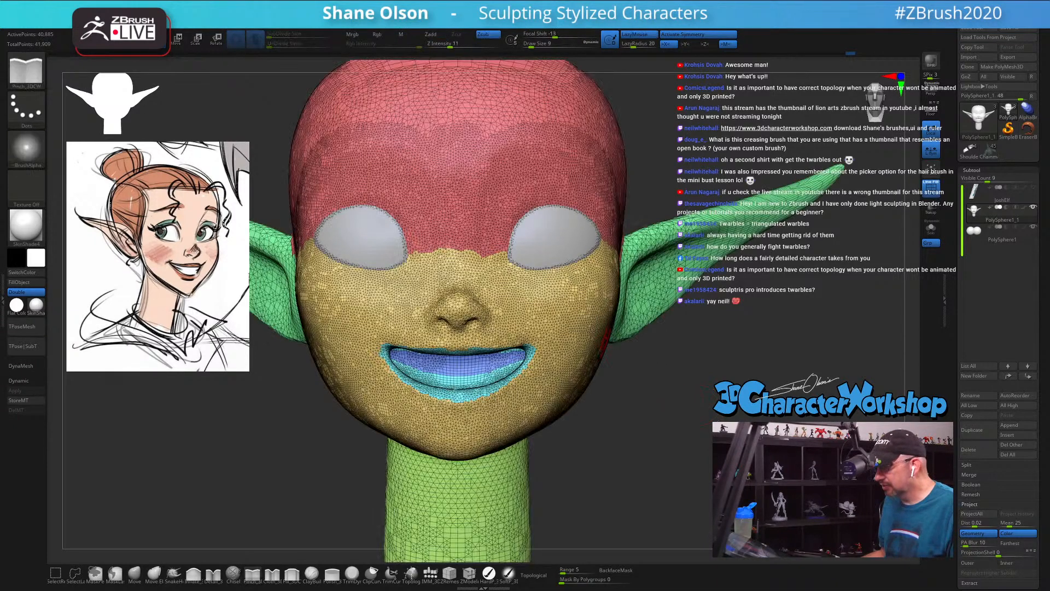
pyautogui.moveTo(556, 301)
pyautogui.keyDown('shift'); pyautogui.mouseDown()
pyautogui.moveTo(508, 284)
pyautogui.moveTo(498, 256)
pyautogui.moveTo(517, 285)
pyautogui.mouseUp(); pyautogui.keyUp('shift')
pyautogui.hotkey('ctrl', 'z')
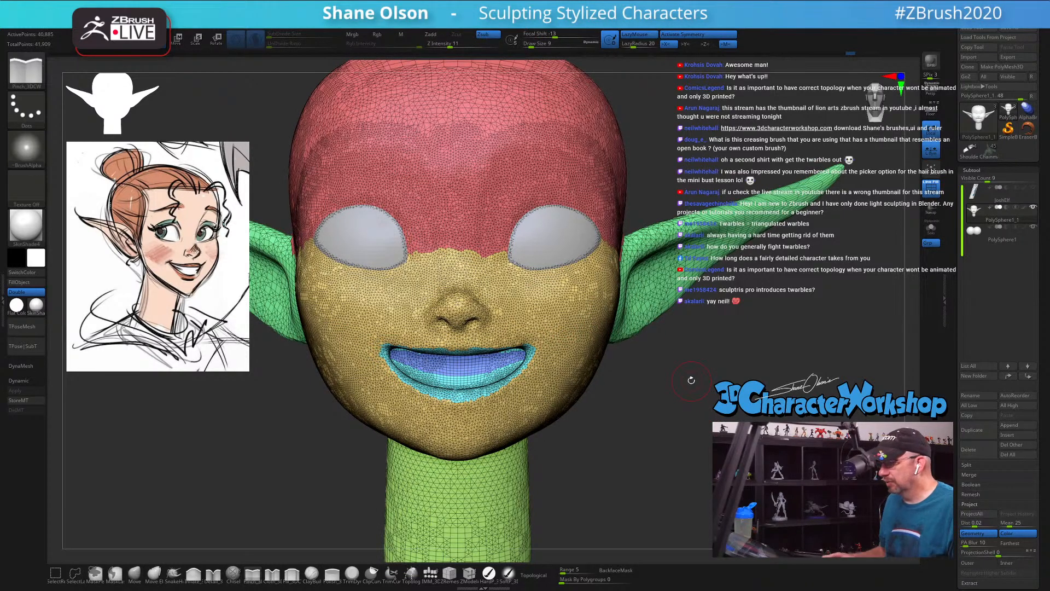
pyautogui.moveTo(692, 380)
pyautogui.mouseDown()
pyautogui.moveTo(638, 411)
pyautogui.moveTo(647, 444)
pyautogui.mouseUp()
pyautogui.moveTo(432, 301)
pyautogui.keyDown('shift'); pyautogui.mouseDown()
pyautogui.moveTo(458, 306)
pyautogui.moveTo(446, 324)
pyautogui.mouseUp(); pyautogui.keyUp('shift')
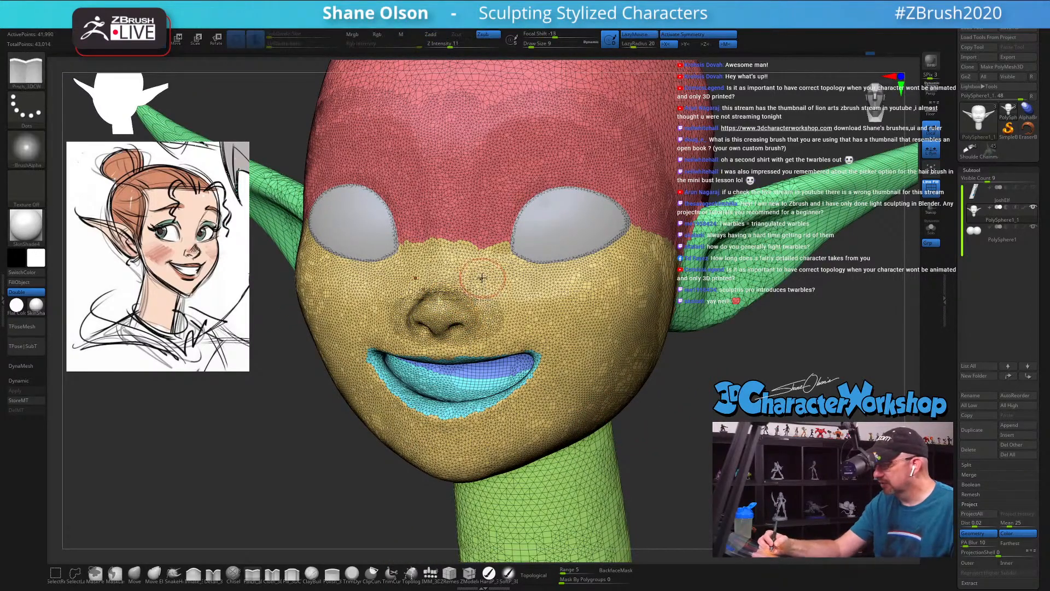
pyautogui.moveTo(483, 279); pyautogui.dragTo(468, 288, button='right')
pyautogui.keyDown('shift'); pyautogui.moveTo(469, 288); pyautogui.dragTo(488, 306); pyautogui.keyUp('shift')
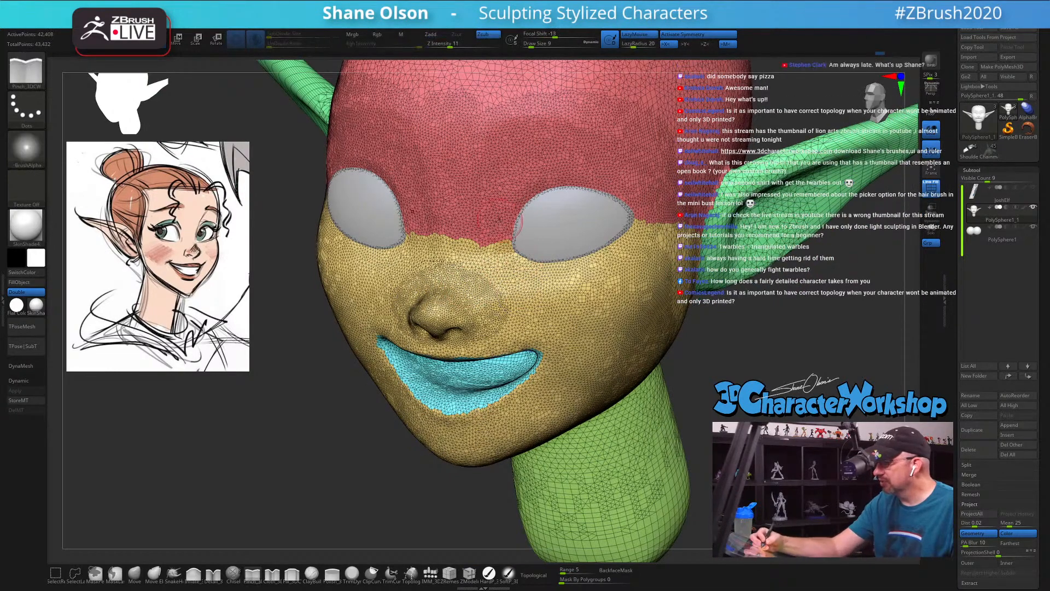
# Step: Smooth the mesh above the eyes, across the brow and down the outer eye corners to the cheeks
pyautogui.moveTo(542, 192)
pyautogui.keyDown('alt'); pyautogui.mouseDown(button='right')
pyautogui.moveTo(511, 274)
pyautogui.moveTo(484, 290)
pyautogui.mouseUp(button='right'); pyautogui.keyUp('alt')
pyautogui.moveTo(478, 300)
pyautogui.keyDown('shift'); pyautogui.mouseDown()
pyautogui.moveTo(489, 259)
pyautogui.moveTo(588, 282)
pyautogui.moveTo(569, 320)
pyautogui.moveTo(509, 331)
pyautogui.moveTo(597, 293)
pyautogui.mouseUp(); pyautogui.keyUp('shift')
pyautogui.keyDown('ctrl'); pyautogui.moveTo(543, 298); pyautogui.dragTo(539, 294, button='right'); pyautogui.keyUp('ctrl')
pyautogui.keyDown('shift'); pyautogui.moveTo(539, 294); pyautogui.dragTo(526, 240); pyautogui.keyUp('shift')
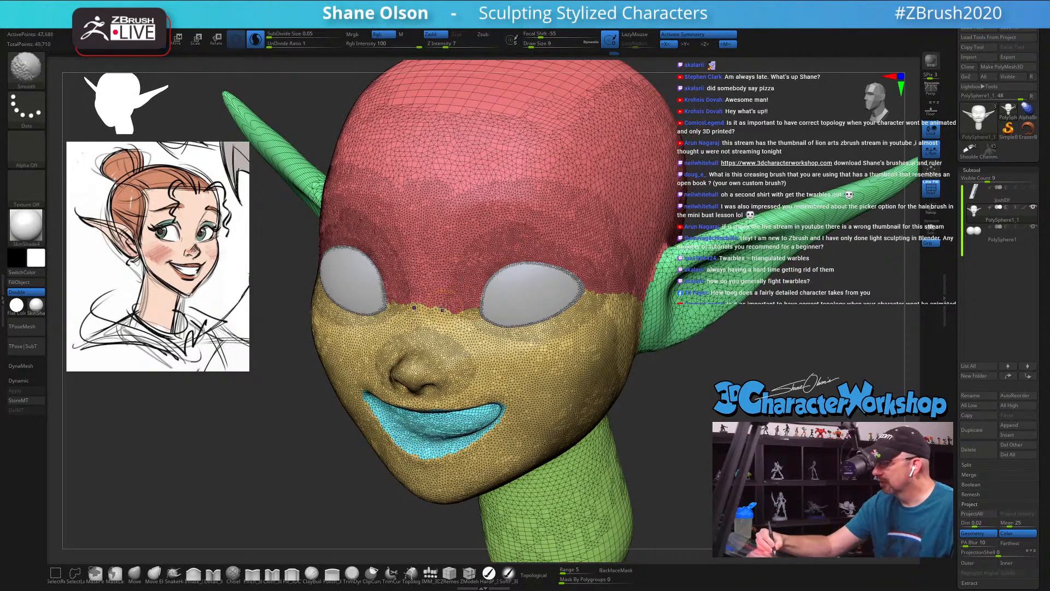
pyautogui.moveTo(442, 309)
pyautogui.keyDown('shift'); pyautogui.mouseDown()
pyautogui.moveTo(481, 197)
pyautogui.moveTo(611, 259)
pyautogui.mouseUp(); pyautogui.keyUp('shift')
pyautogui.keyDown('shift'); pyautogui.moveTo(494, 219); pyautogui.dragTo(595, 248); pyautogui.keyUp('shift')
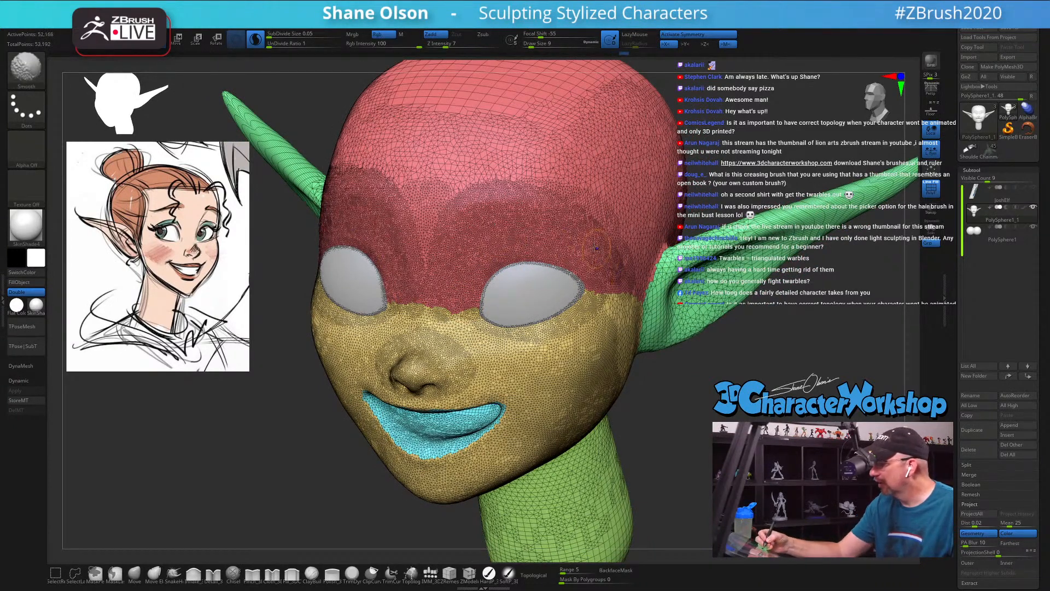
pyautogui.moveTo(622, 293)
pyautogui.keyDown('shift'); pyautogui.mouseDown()
pyautogui.moveTo(601, 329)
pyautogui.moveTo(616, 364)
pyautogui.mouseUp(); pyautogui.keyUp('shift')
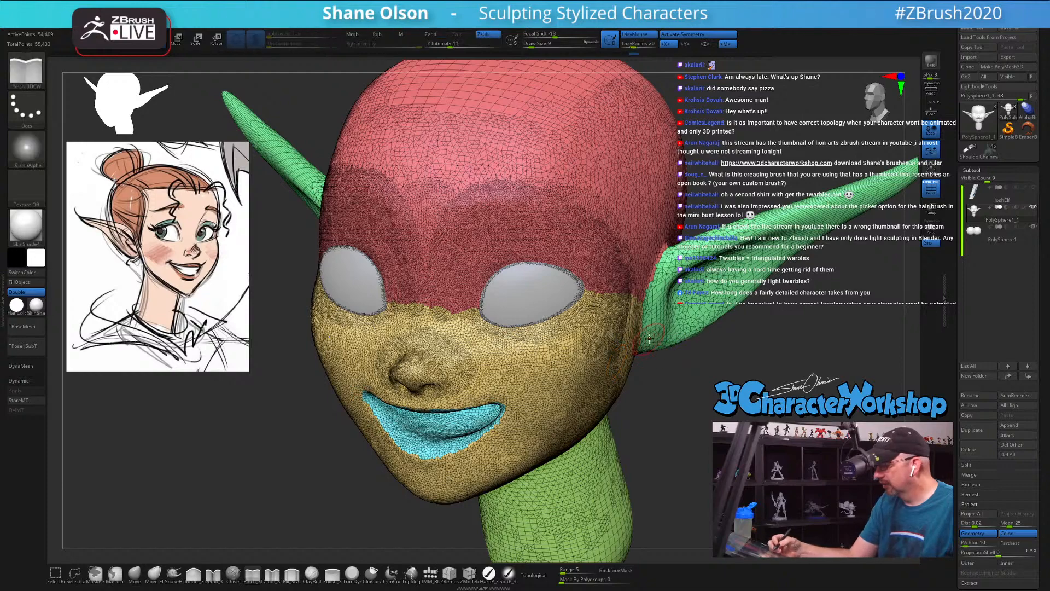
# Step: Smooth the mesh around the lips and mouth corners, and hide the polyframe
pyautogui.moveTo(684, 373)
pyautogui.mouseDown()
pyautogui.moveTo(694, 295)
pyautogui.moveTo(669, 285)
pyautogui.moveTo(698, 320)
pyautogui.moveTo(739, 269)
pyautogui.moveTo(725, 236)
pyautogui.moveTo(655, 279)
pyautogui.moveTo(649, 340)
pyautogui.moveTo(706, 338)
pyautogui.moveTo(819, 248)
pyautogui.moveTo(801, 258)
pyautogui.mouseUp()
pyautogui.keyDown('shift'); pyautogui.moveTo(451, 293); pyautogui.dragTo(492, 308); pyautogui.keyUp('shift')
pyautogui.moveTo(514, 284)
pyautogui.mouseDown(button='right')
pyautogui.moveTo(507, 279)
pyautogui.moveTo(496, 314)
pyautogui.mouseUp(button='right')
pyautogui.moveTo(424, 373)
pyautogui.keyDown('shift'); pyautogui.mouseDown()
pyautogui.moveTo(501, 385)
pyautogui.moveTo(462, 421)
pyautogui.moveTo(470, 429)
pyautogui.moveTo(488, 408)
pyautogui.moveTo(500, 412)
pyautogui.mouseUp(); pyautogui.keyUp('shift')
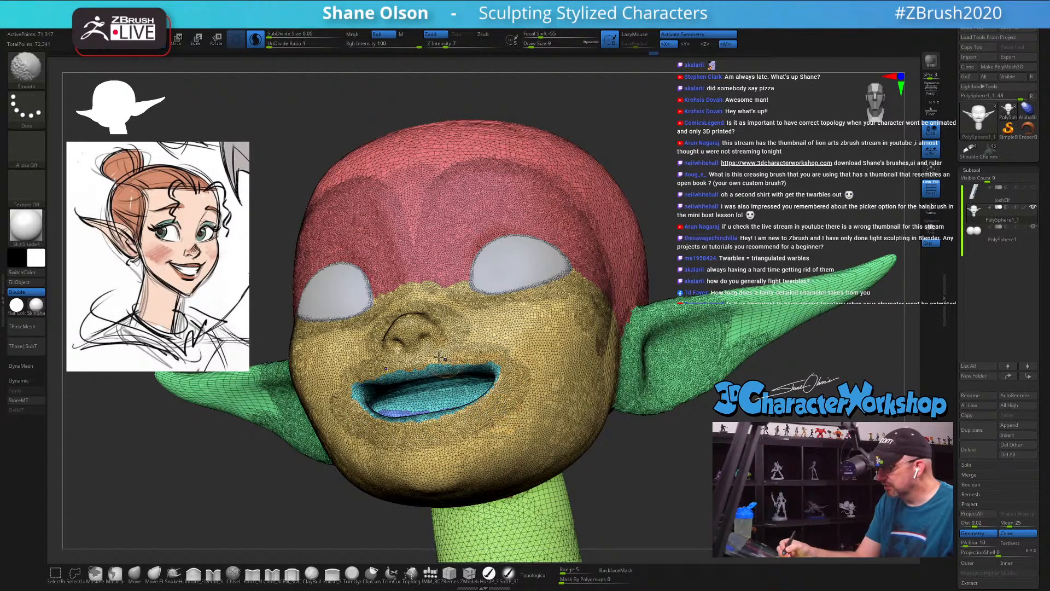
pyautogui.keyDown('shift'); pyautogui.moveTo(468, 347); pyautogui.dragTo(494, 337); pyautogui.keyUp('shift')
pyautogui.hotkey('shift', 'f')
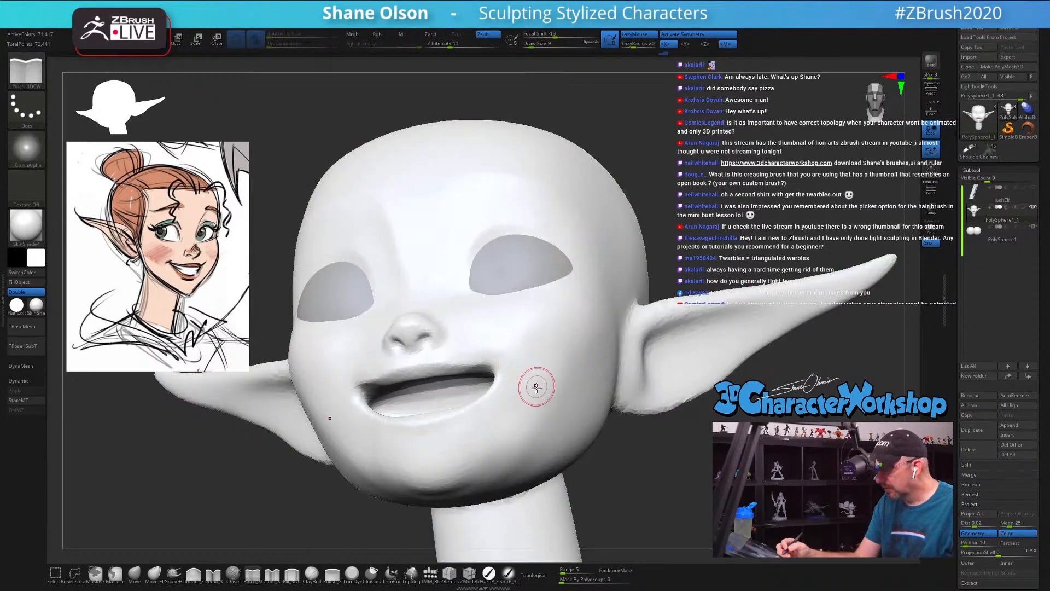
# Step: Refine the cheek folds beside the smile with the Pinch brush at Draw Size 9
pyautogui.moveTo(537, 387); pyautogui.dragTo(551, 394, button='right')
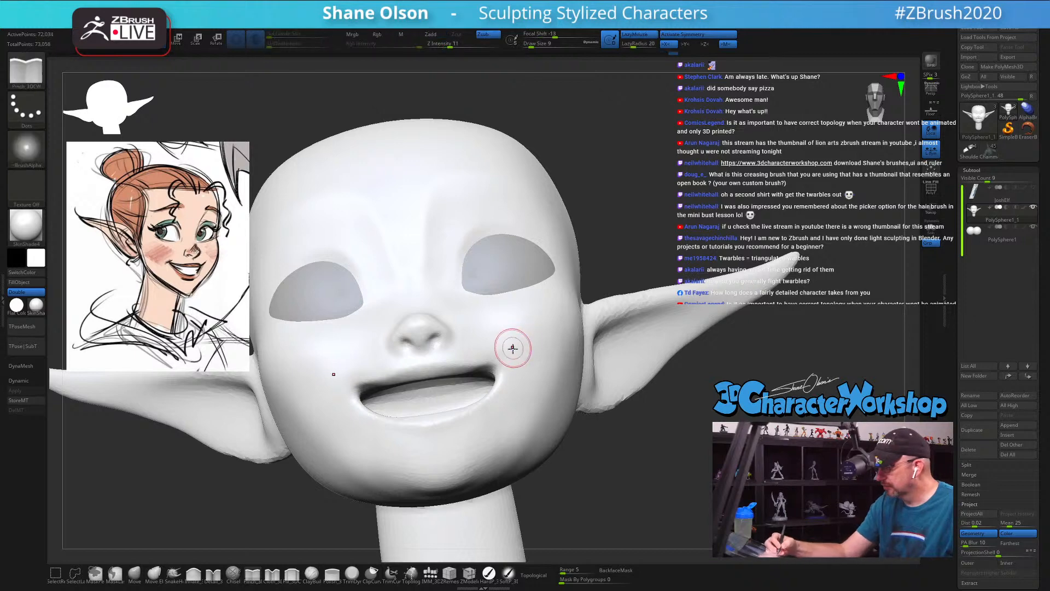
pyautogui.moveTo(511, 347); pyautogui.dragTo(474, 360, button='right')
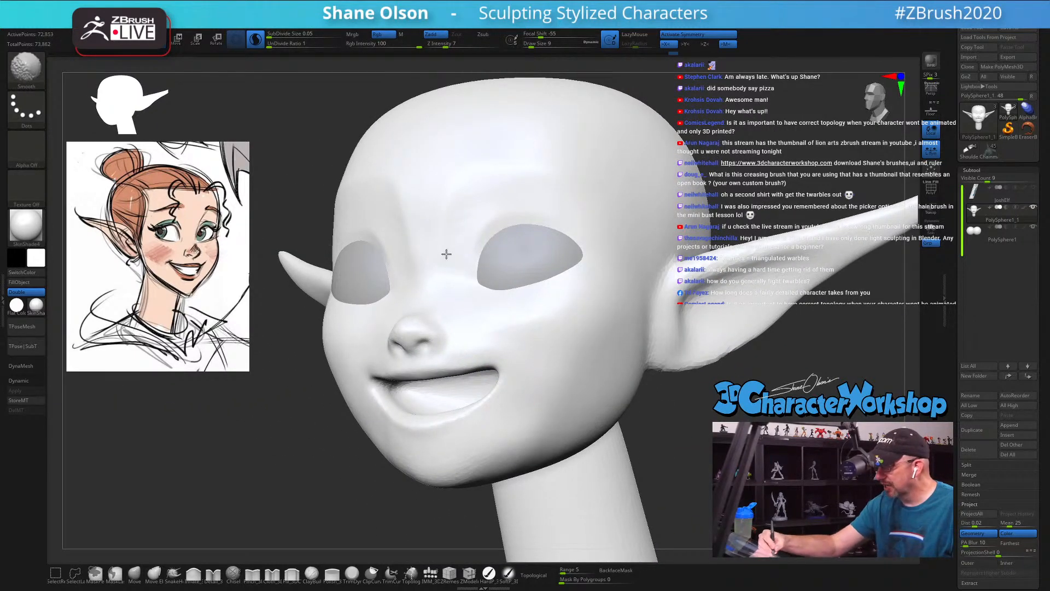
pyautogui.moveTo(516, 298)
pyautogui.mouseDown(button='right')
pyautogui.moveTo(500, 298)
pyautogui.moveTo(511, 268)
pyautogui.mouseUp(button='right')
# Step: Fill and smooth the inner eye area, cheeks and nose bridge with the Fill brush at Draw Size 11 and Z Intensity 10
pyautogui.click(292, 574)
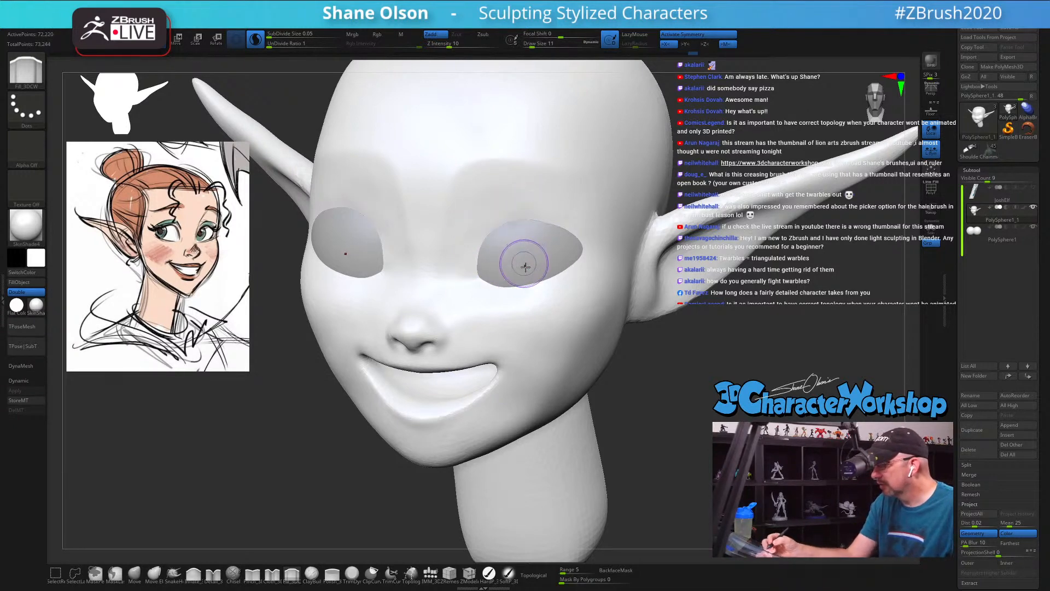
pyautogui.moveTo(521, 264); pyautogui.dragTo(500, 265, button='right')
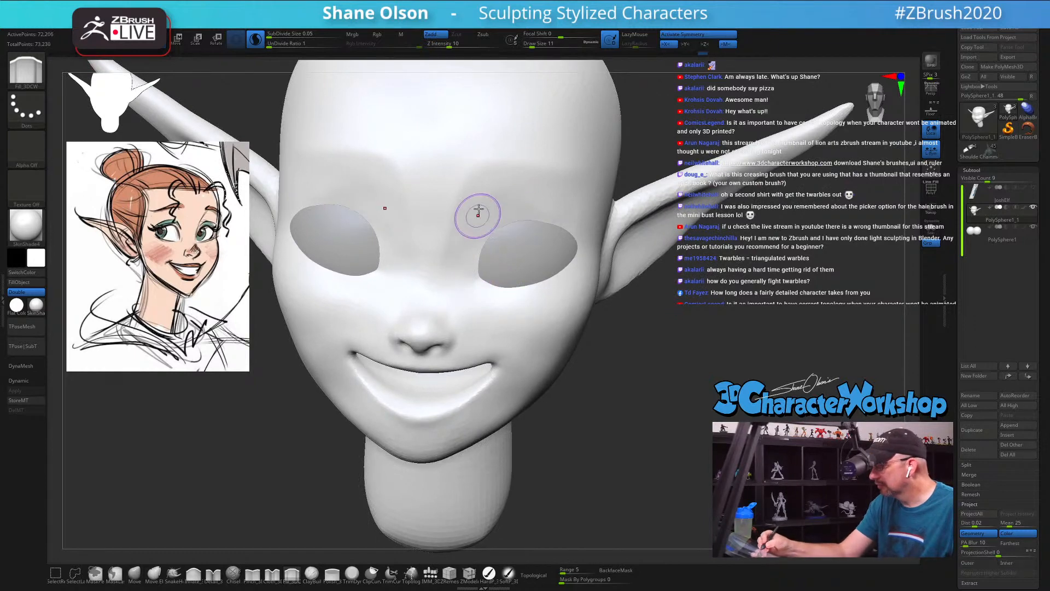
pyautogui.moveTo(504, 269)
pyautogui.mouseDown(button='right')
pyautogui.moveTo(511, 241)
pyautogui.moveTo(520, 274)
pyautogui.mouseUp(button='right')
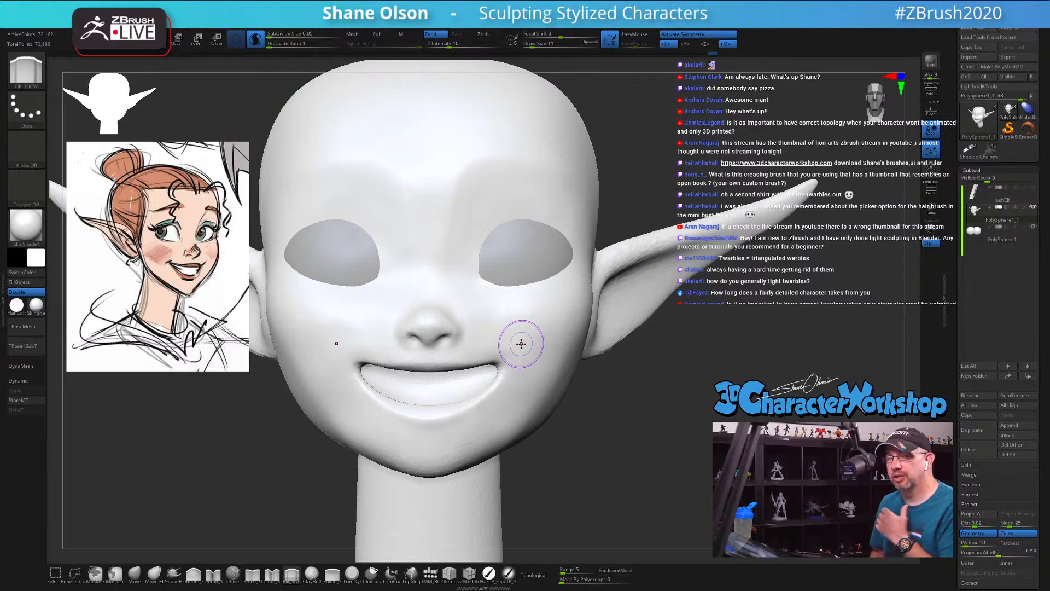
pyautogui.moveTo(521, 343)
pyautogui.mouseDown(button='right')
pyautogui.moveTo(511, 298)
pyautogui.moveTo(438, 265)
pyautogui.mouseUp(button='right')
pyautogui.press('shift')
pyautogui.keyDown('shift'); pyautogui.moveTo(439, 260); pyautogui.dragTo(451, 245); pyautogui.keyUp('shift')
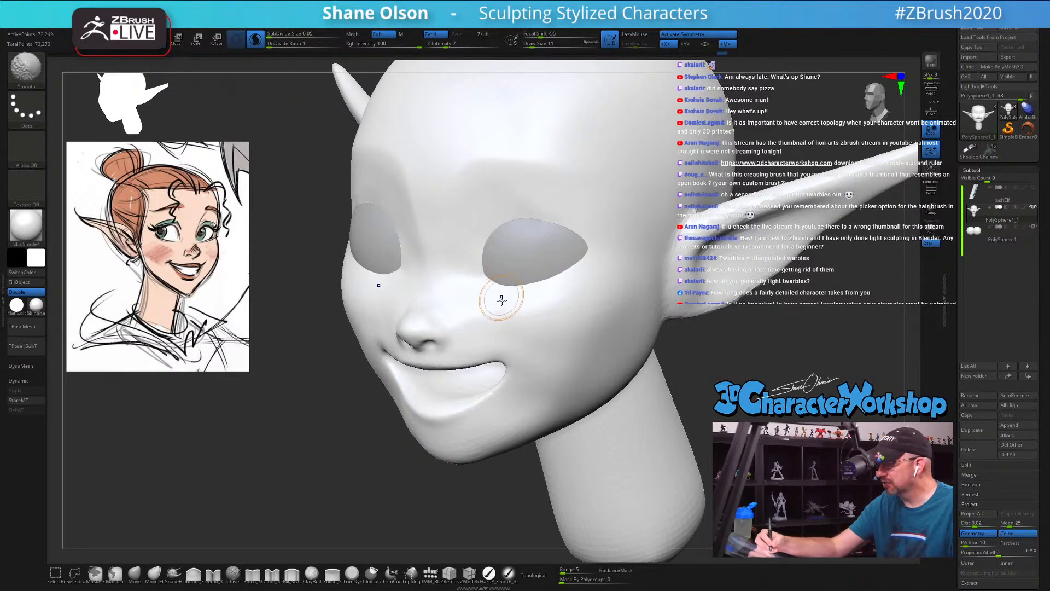
# Step: Shape the lower eye sockets and upper cheeks with the Fill and Smooth brushes at Draw Size 11
pyautogui.moveTo(478, 307)
pyautogui.mouseDown()
pyautogui.moveTo(462, 322)
pyautogui.moveTo(481, 307)
pyautogui.moveTo(572, 407)
pyautogui.mouseUp()
pyautogui.moveTo(558, 344)
pyautogui.mouseDown(button='right')
pyautogui.moveTo(581, 329)
pyautogui.moveTo(562, 338)
pyautogui.mouseUp(button='right')
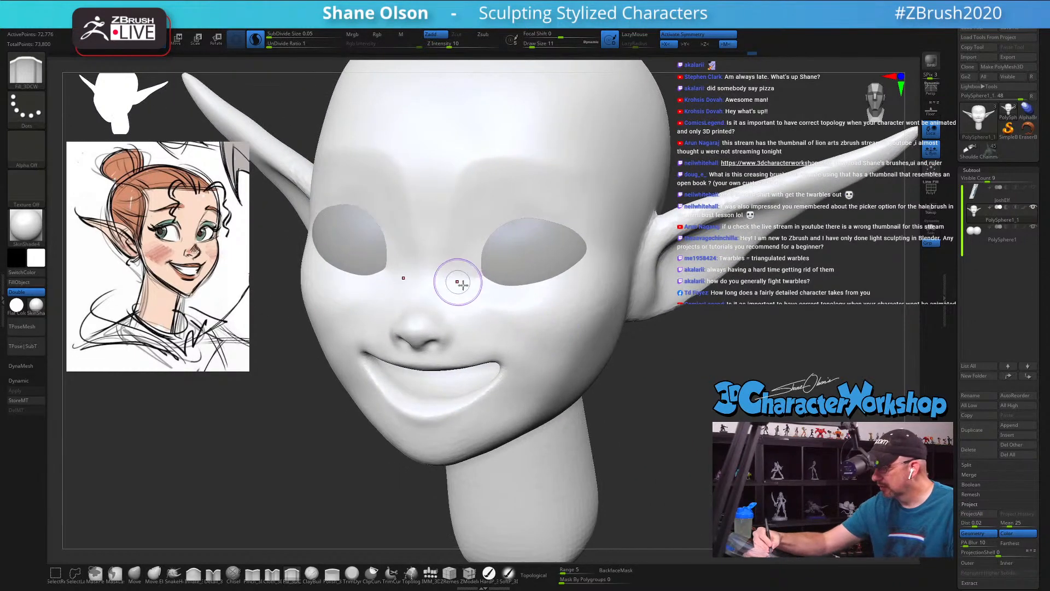
pyautogui.moveTo(460, 284); pyautogui.dragTo(531, 361)
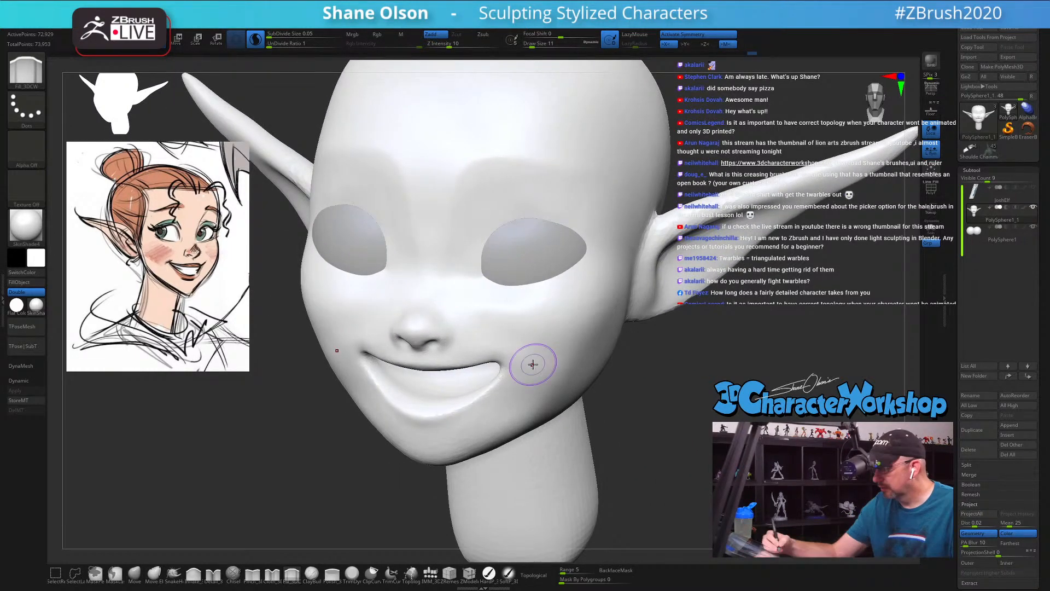
# Step: Switch the model to the grey zbro MatCap material and smooth the cheek below the eye
pyautogui.click(37, 304)
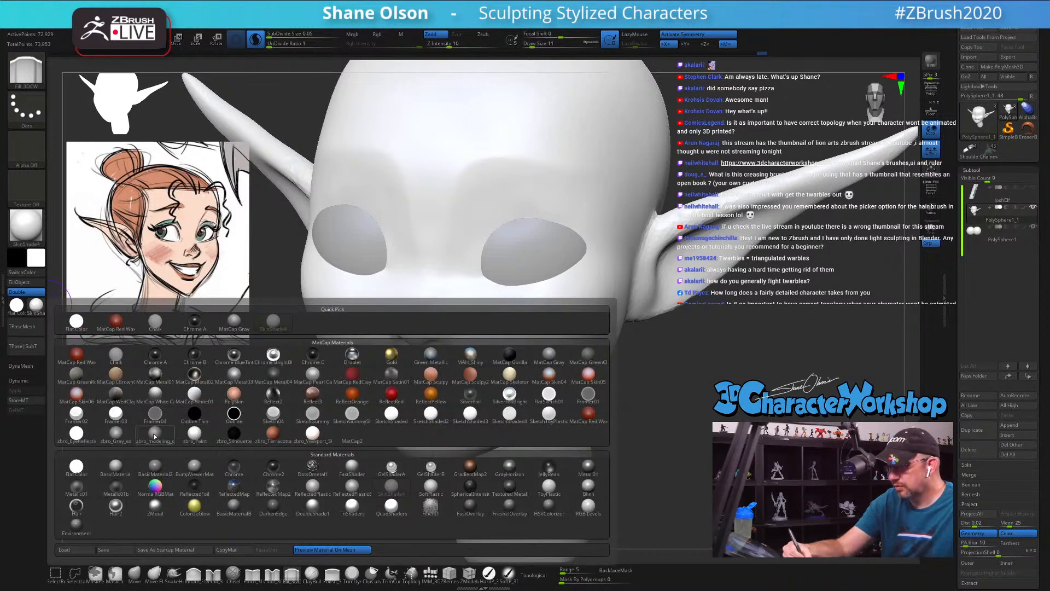
pyautogui.click(130, 434)
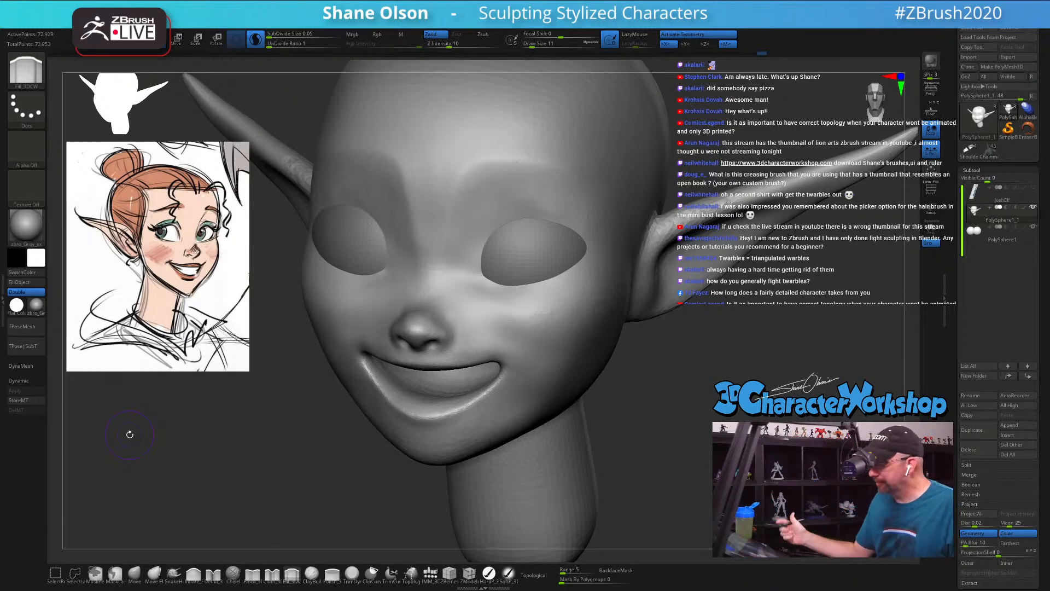
pyautogui.moveTo(700, 390); pyautogui.dragTo(599, 303)
pyautogui.press('shift')
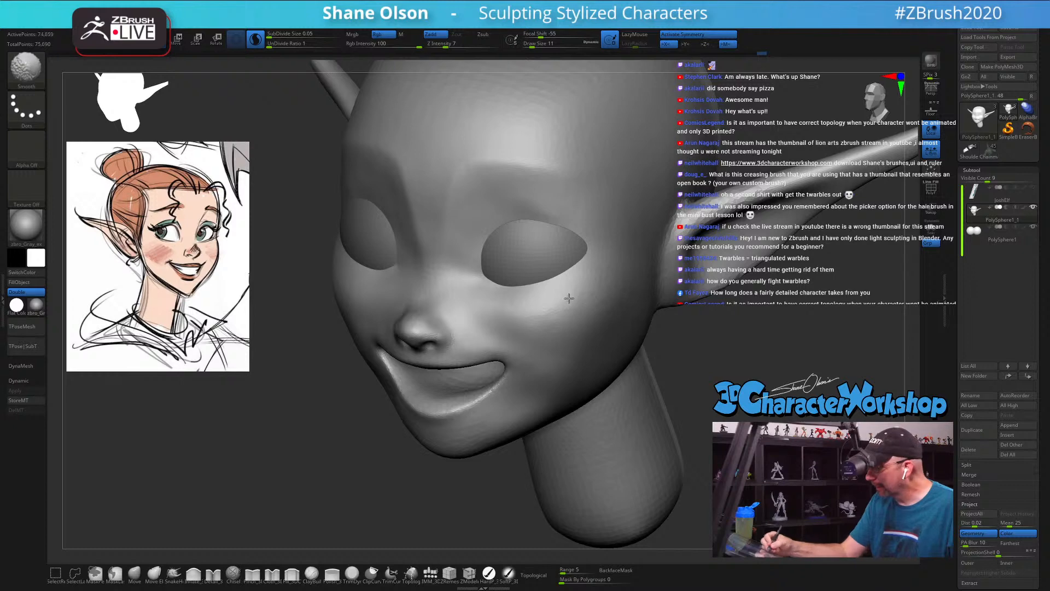
pyautogui.keyDown('shift'); pyautogui.moveTo(510, 314); pyautogui.dragTo(587, 317); pyautogui.keyUp('shift')
pyautogui.moveTo(679, 418); pyautogui.dragTo(662, 431, button='right')
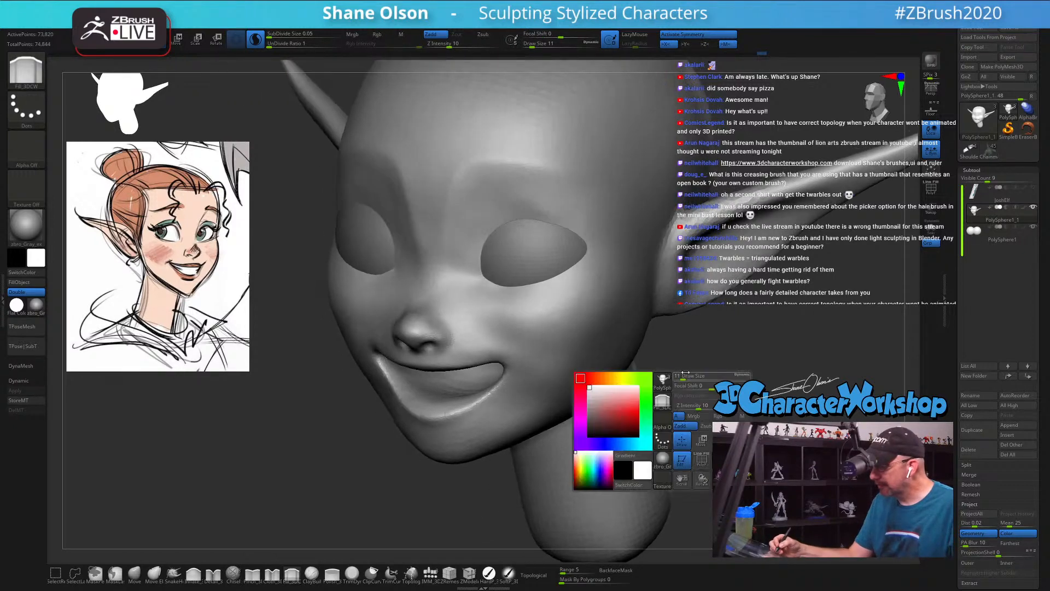
# Step: Fill and smooth the nose bridge and inner brow area with the Fill brush at Draw Size 8 and Z Intensity 10
pyautogui.moveTo(459, 281)
pyautogui.mouseDown()
pyautogui.moveTo(440, 271)
pyautogui.moveTo(470, 293)
pyautogui.moveTo(447, 237)
pyautogui.moveTo(453, 266)
pyautogui.mouseUp()
pyautogui.press('s')
pyautogui.moveTo(449, 195)
pyautogui.mouseDown()
pyautogui.moveTo(452, 251)
pyautogui.moveTo(463, 232)
pyautogui.mouseUp()
pyautogui.moveTo(465, 234); pyautogui.dragTo(520, 235, button='right')
pyautogui.moveTo(467, 235)
pyautogui.mouseDown()
pyautogui.moveTo(456, 251)
pyautogui.moveTo(441, 240)
pyautogui.moveTo(459, 218)
pyautogui.mouseUp()
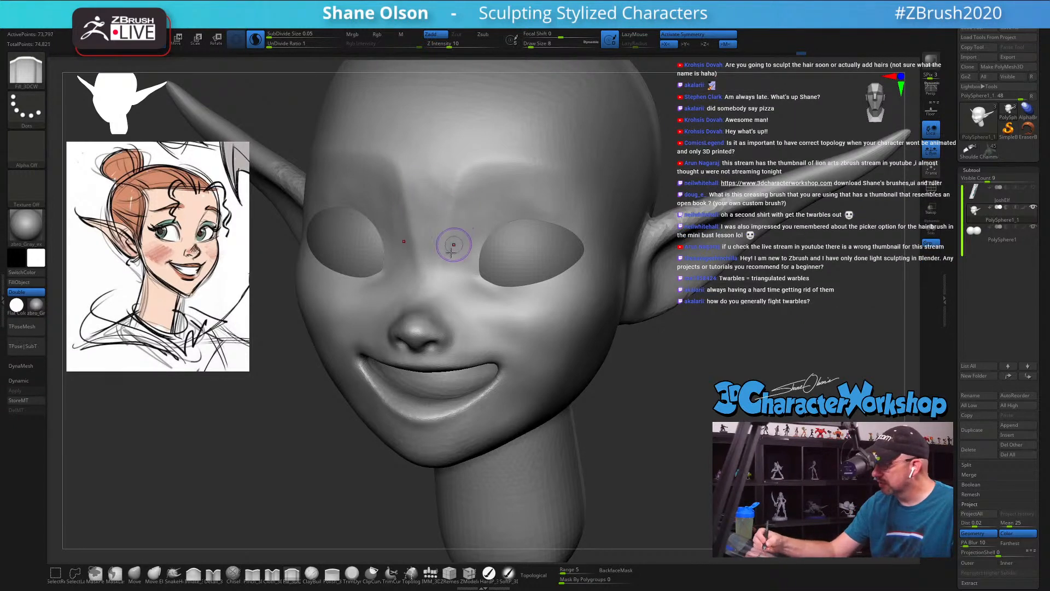
pyautogui.press('shift')
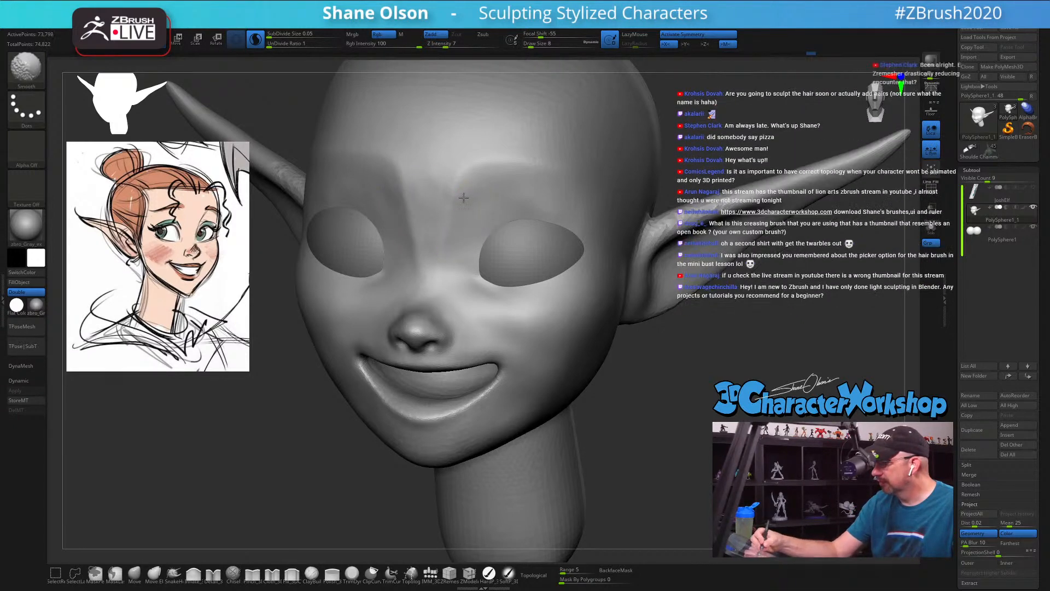
pyautogui.keyDown('shift'); pyautogui.moveTo(463, 198); pyautogui.dragTo(470, 252); pyautogui.keyUp('shift')
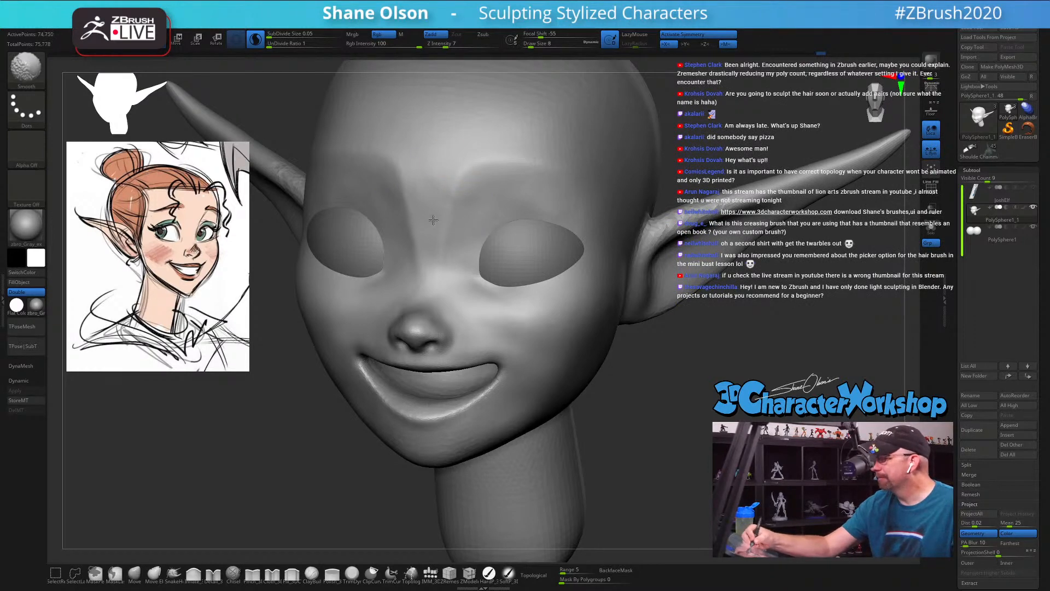
pyautogui.moveTo(529, 300); pyautogui.dragTo(536, 309)
pyautogui.keyDown('ctrl'); pyautogui.moveTo(536, 309); pyautogui.dragTo(529, 301, button='right'); pyautogui.keyUp('ctrl')
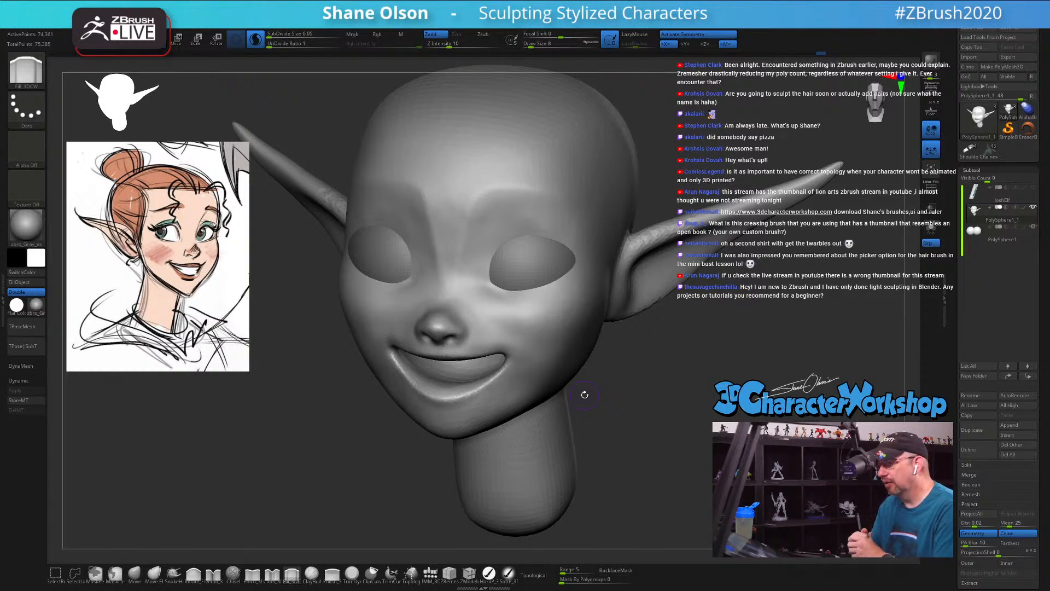
pyautogui.moveTo(676, 369); pyautogui.dragTo(639, 405)
pyautogui.moveTo(465, 272)
pyautogui.keyDown('shift'); pyautogui.mouseDown()
pyautogui.moveTo(458, 257)
pyautogui.moveTo(446, 265)
pyautogui.moveTo(441, 241)
pyautogui.moveTo(465, 259)
pyautogui.moveTo(459, 270)
pyautogui.moveTo(488, 249)
pyautogui.moveTo(518, 255)
pyautogui.mouseUp(); pyautogui.keyUp('shift')
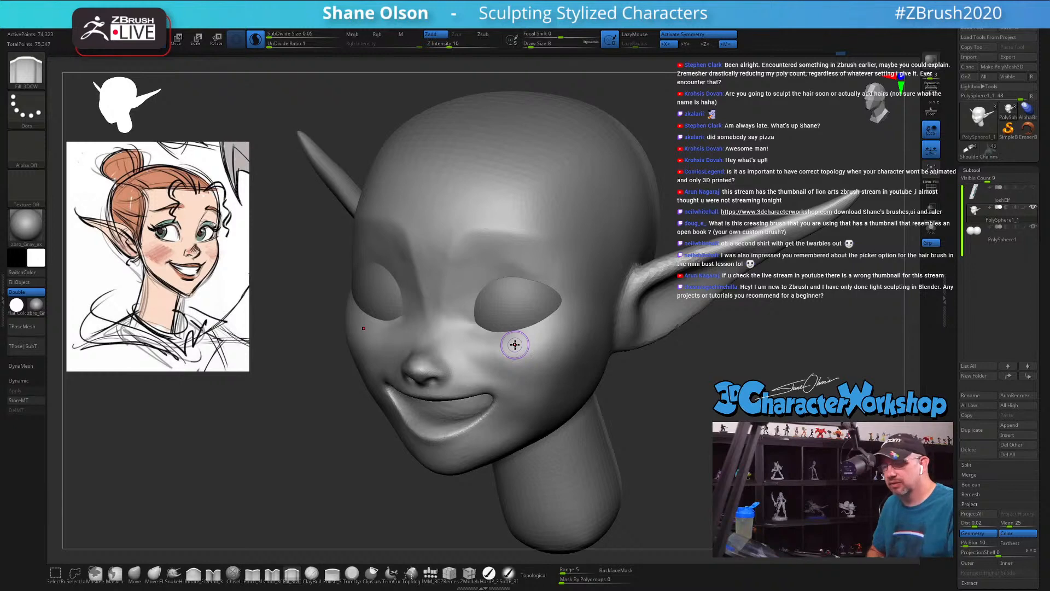
# Step: Build up the upper cheek beneath the eye with the Fill brush at Draw Size 12
pyautogui.moveTo(515, 344); pyautogui.dragTo(619, 409, button='right')
pyautogui.moveTo(588, 415); pyautogui.dragTo(550, 410)
pyautogui.press('s')
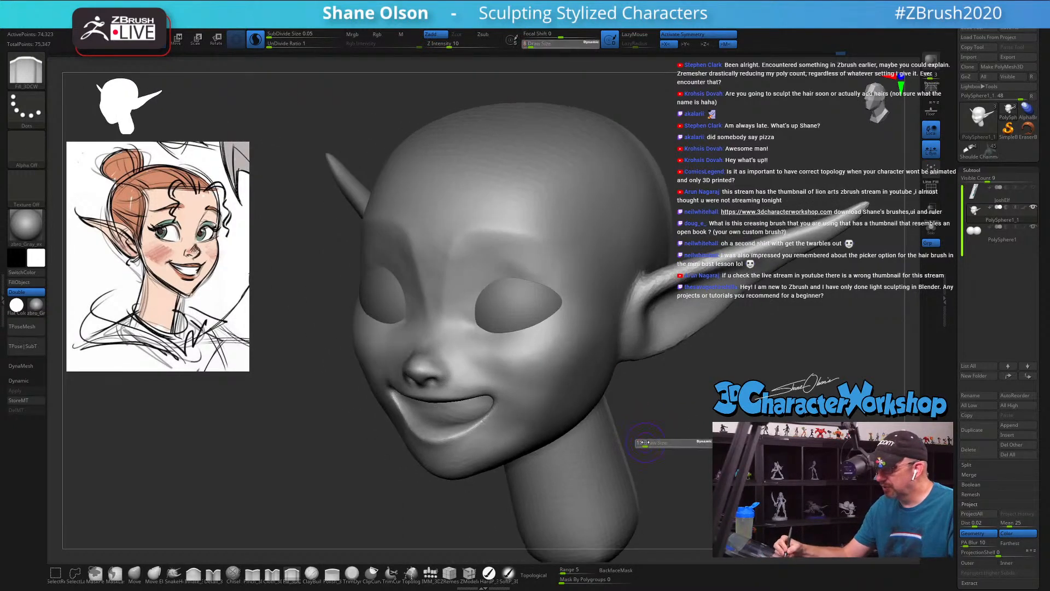
pyautogui.click(644, 445)
pyautogui.moveTo(492, 352)
pyautogui.mouseDown()
pyautogui.moveTo(525, 373)
pyautogui.moveTo(495, 349)
pyautogui.moveTo(520, 355)
pyautogui.mouseUp()
pyautogui.moveTo(485, 346)
pyautogui.mouseDown()
pyautogui.moveTo(536, 347)
pyautogui.moveTo(525, 380)
pyautogui.mouseUp()
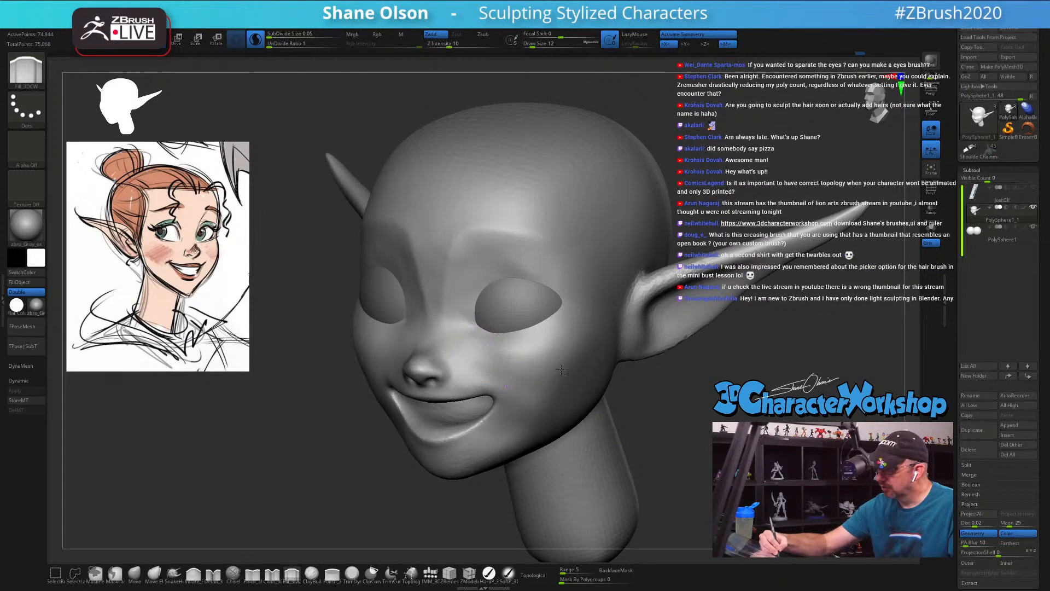
pyautogui.moveTo(467, 344); pyautogui.dragTo(539, 369)
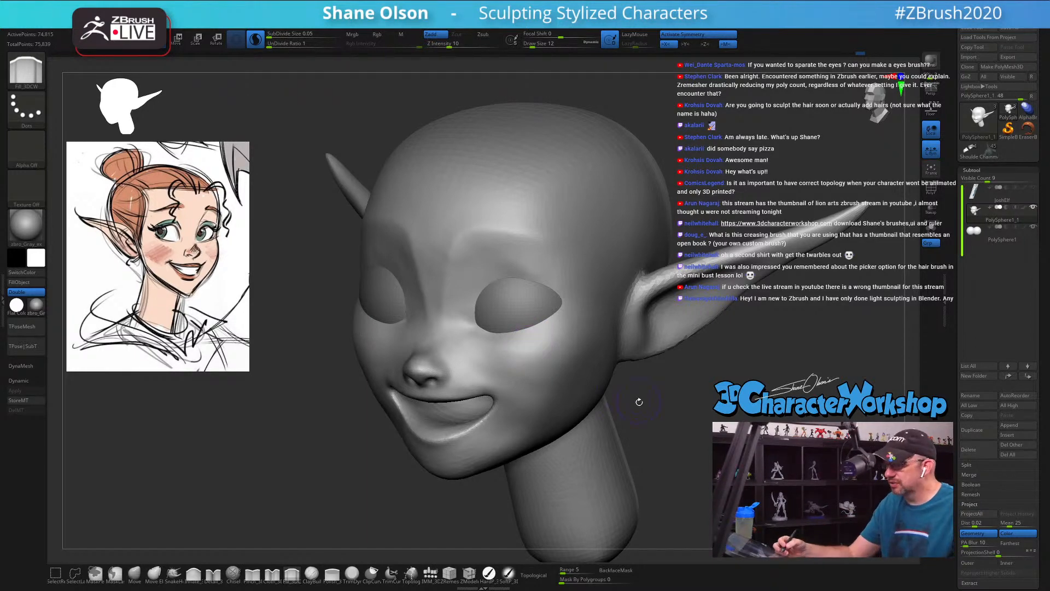
# Step: Smooth the upper cheeks, the area beside the mouth and the side of the nose with the Smooth brush at Draw Size 12
pyautogui.moveTo(638, 401); pyautogui.dragTo(547, 371)
pyautogui.press('shift')
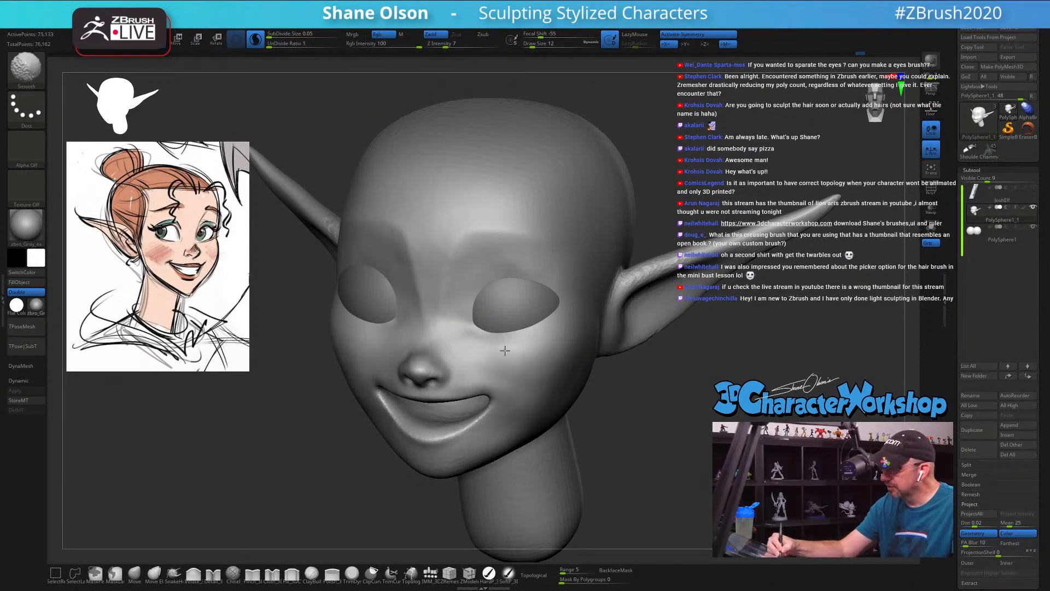
pyautogui.keyDown('shift'); pyautogui.moveTo(505, 351); pyautogui.dragTo(550, 372); pyautogui.keyUp('shift')
pyautogui.moveTo(589, 403); pyautogui.dragTo(676, 424)
pyautogui.press('shift')
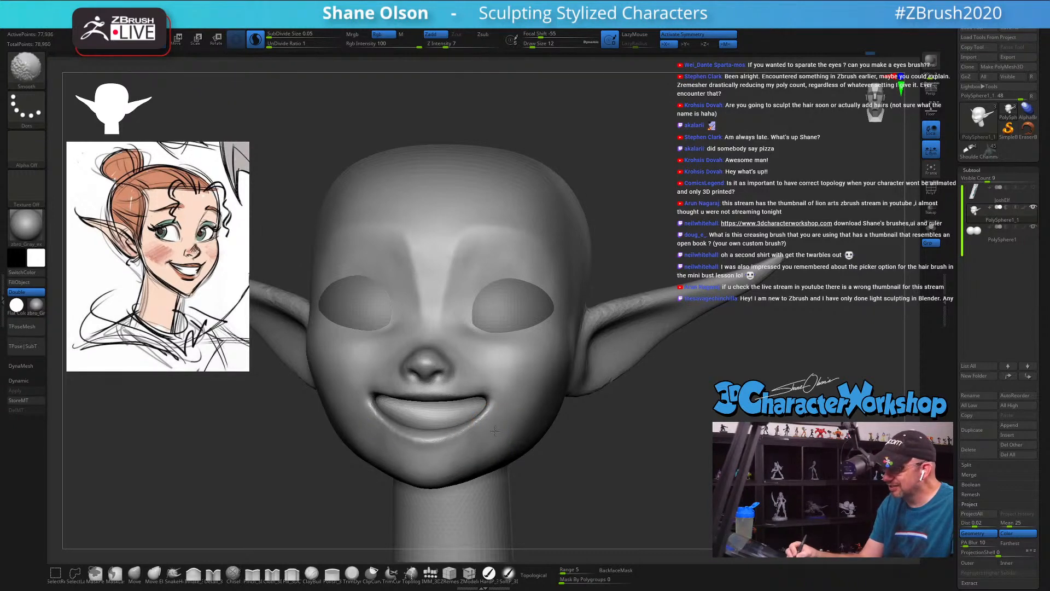
pyautogui.keyDown('shift'); pyautogui.moveTo(521, 400); pyautogui.dragTo(530, 404); pyautogui.keyUp('shift')
pyautogui.moveTo(632, 460); pyautogui.dragTo(621, 462)
pyautogui.press('shift')
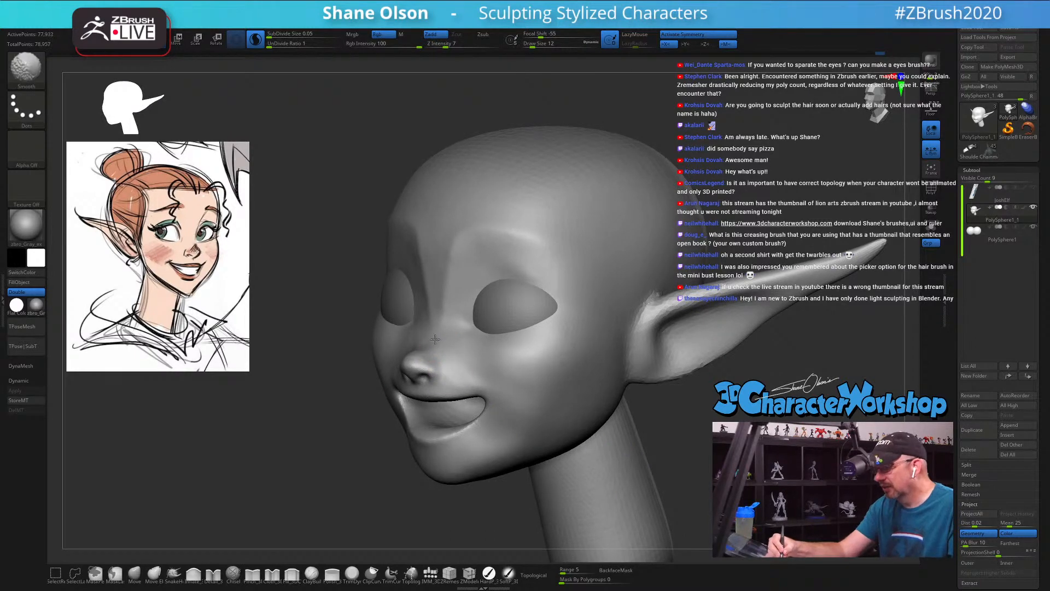
pyautogui.keyDown('shift'); pyautogui.moveTo(435, 339); pyautogui.dragTo(439, 344); pyautogui.keyUp('shift')
pyautogui.moveTo(651, 434); pyautogui.dragTo(674, 433)
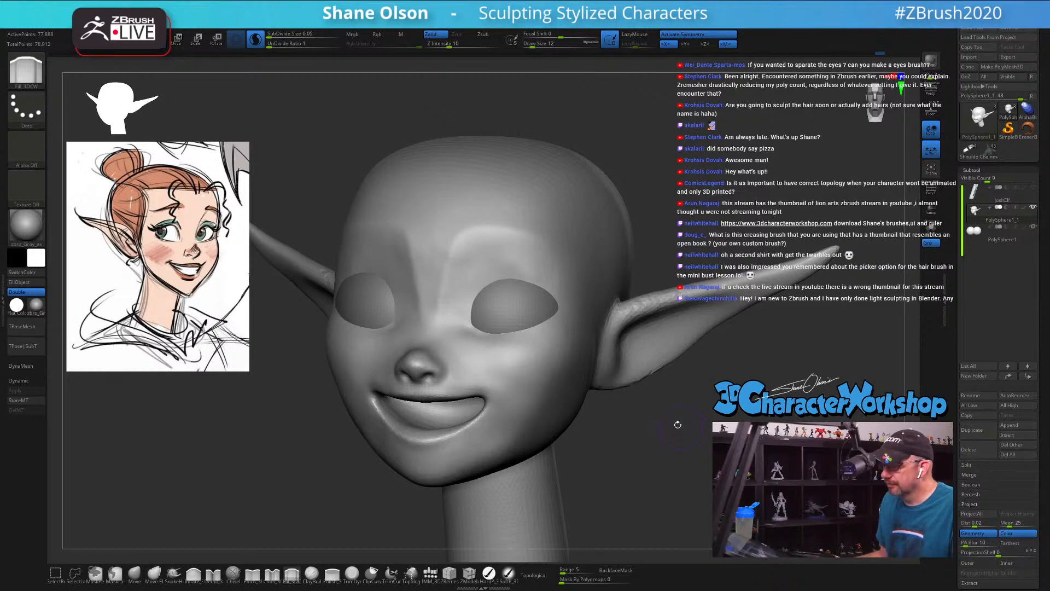
pyautogui.moveTo(667, 409)
pyautogui.mouseDown()
pyautogui.moveTo(677, 408)
pyautogui.moveTo(621, 416)
pyautogui.mouseUp()
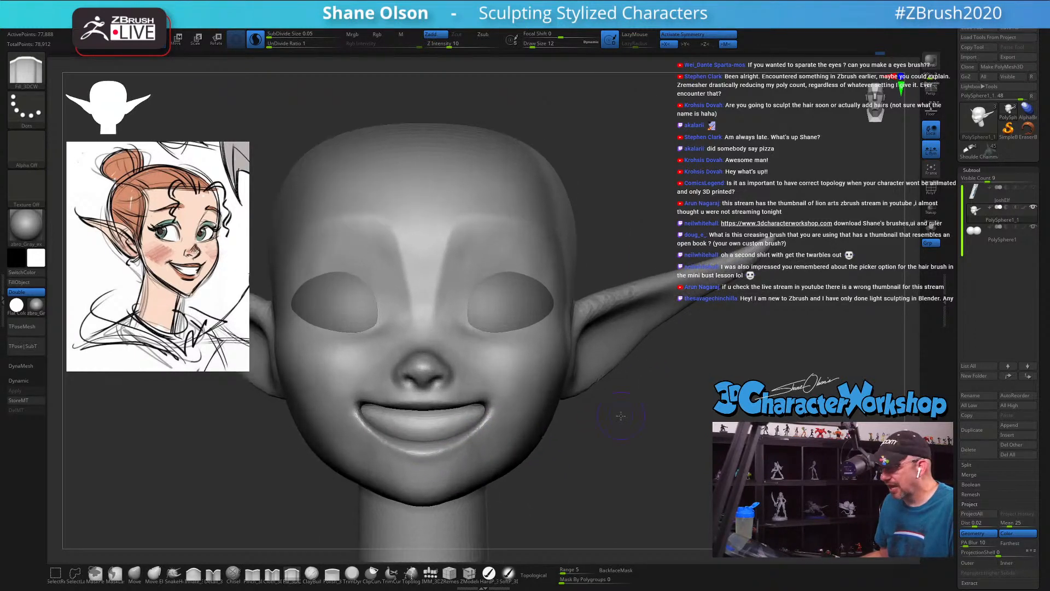
# Step: Sharpen the lower lip edge and mouth corners with the Pinch brush at Draw Size 12 and Z Intensity 11
pyautogui.click(253, 573)
pyautogui.moveTo(751, 383)
pyautogui.mouseDown()
pyautogui.moveTo(683, 334)
pyautogui.moveTo(666, 251)
pyautogui.mouseUp()
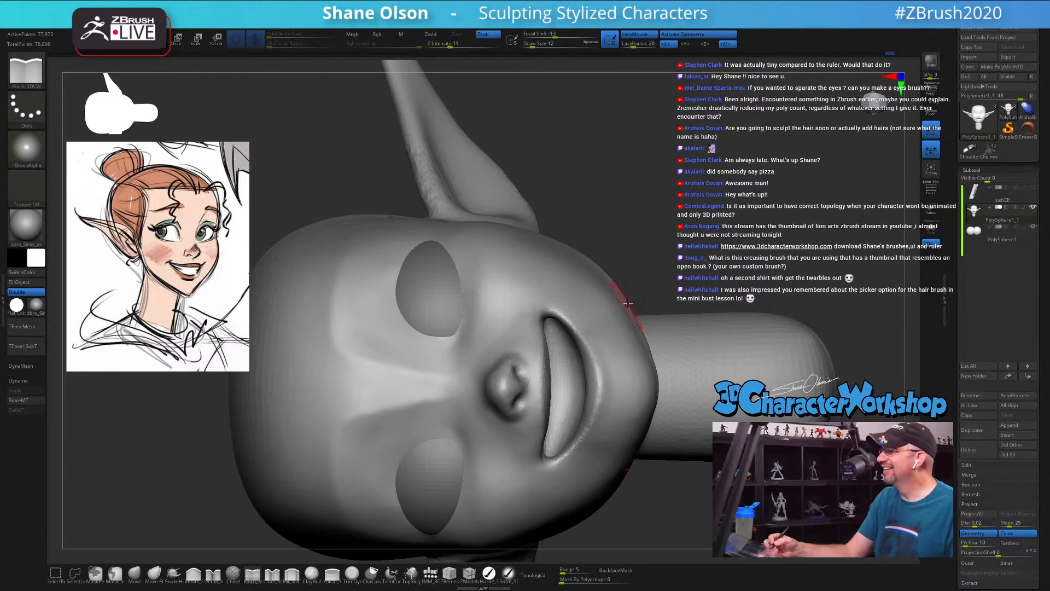
pyautogui.moveTo(641, 286); pyautogui.dragTo(584, 235)
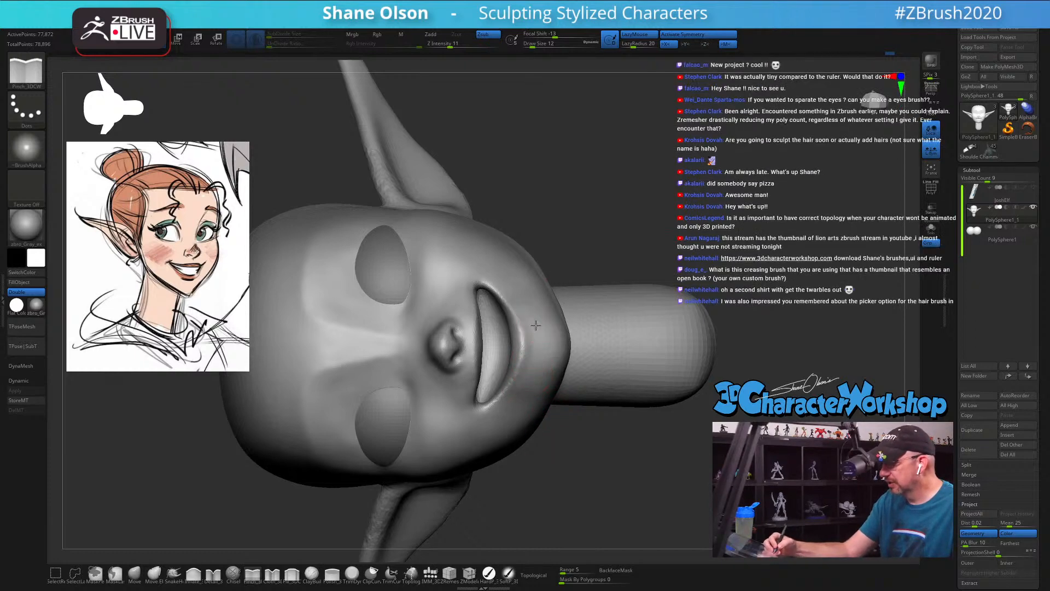
pyautogui.keyDown('ctrl'); pyautogui.moveTo(537, 322); pyautogui.dragTo(539, 333, button='right'); pyautogui.keyUp('ctrl')
pyautogui.press('s')
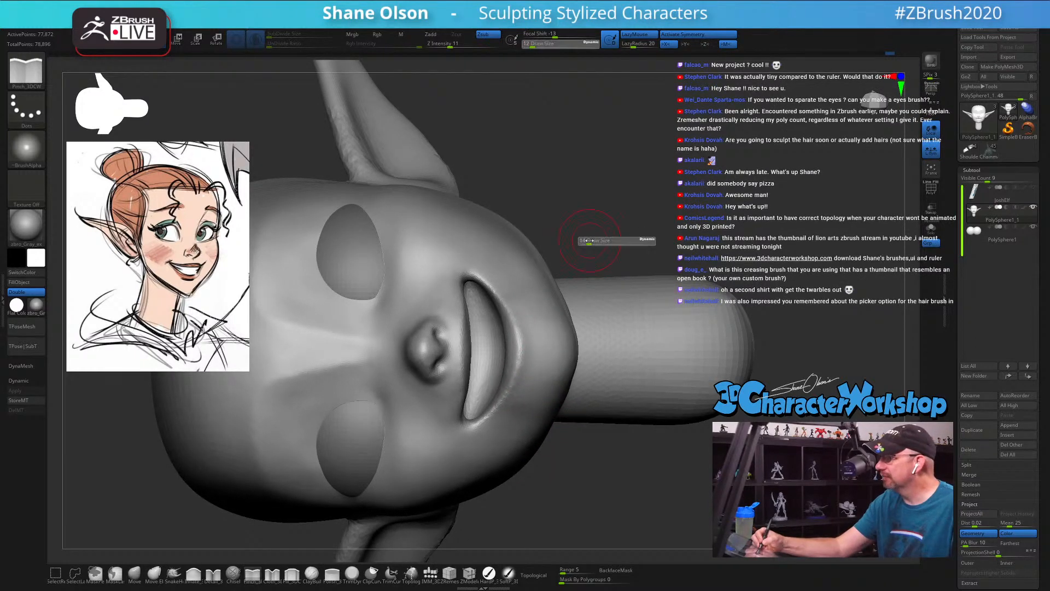
pyautogui.moveTo(589, 241); pyautogui.dragTo(589, 240)
pyautogui.moveTo(523, 364)
pyautogui.mouseDown()
pyautogui.moveTo(520, 347)
pyautogui.moveTo(522, 363)
pyautogui.mouseUp()
pyautogui.press('s')
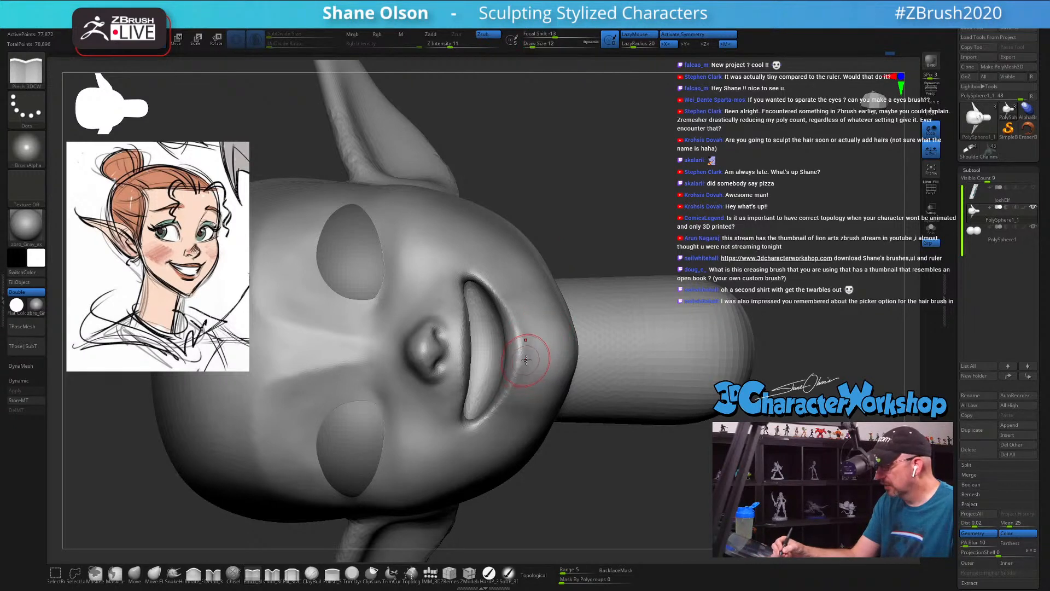
pyautogui.moveTo(515, 319)
pyautogui.mouseDown()
pyautogui.moveTo(518, 371)
pyautogui.moveTo(484, 422)
pyautogui.mouseUp()
pyautogui.moveTo(539, 340); pyautogui.dragTo(465, 332, button='right')
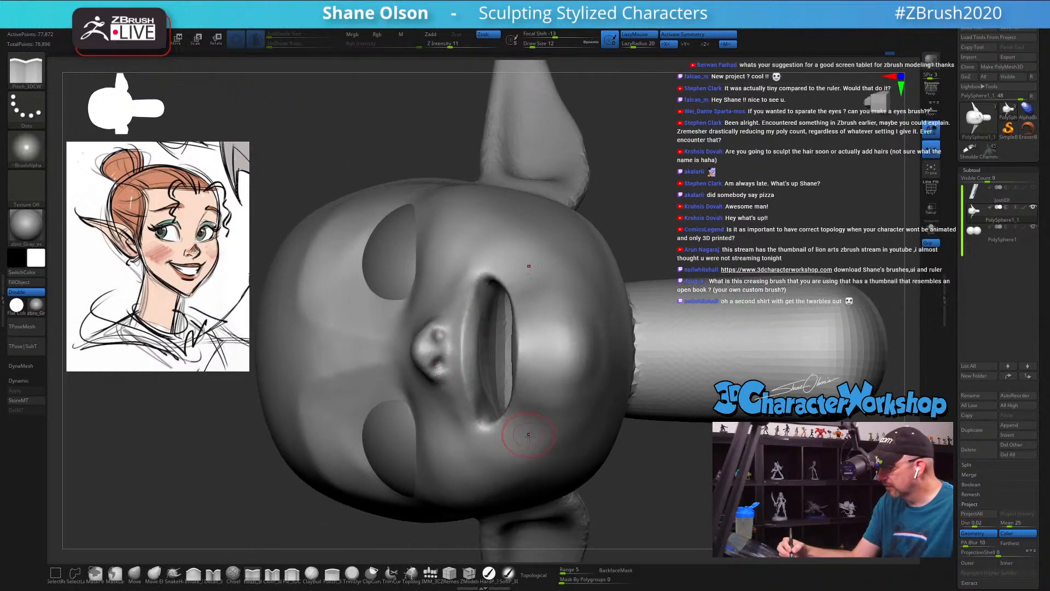
# Step: Set the Smooth brush to Z Intensity 21 and smooth the surface inside the open mouth
pyautogui.moveTo(488, 454)
pyautogui.mouseDown(button='right')
pyautogui.moveTo(542, 430)
pyautogui.moveTo(509, 383)
pyautogui.mouseUp(button='right')
pyautogui.press('shift')
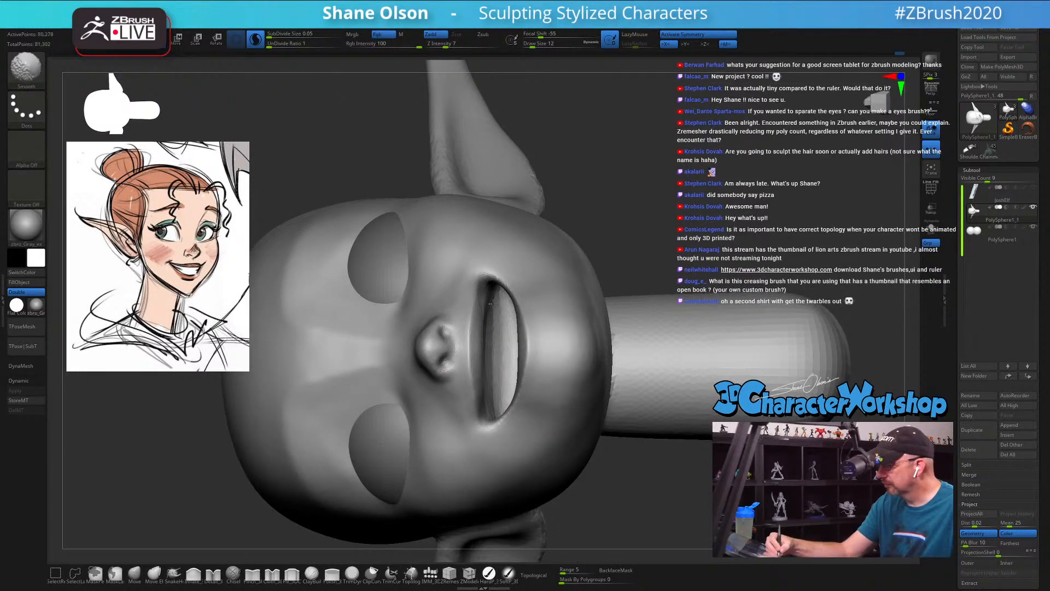
pyautogui.keyDown('shift'); pyautogui.moveTo(493, 303); pyautogui.dragTo(494, 292); pyautogui.keyUp('shift')
pyautogui.keyDown('shift'); pyautogui.click(459, 43); pyautogui.keyUp('shift')
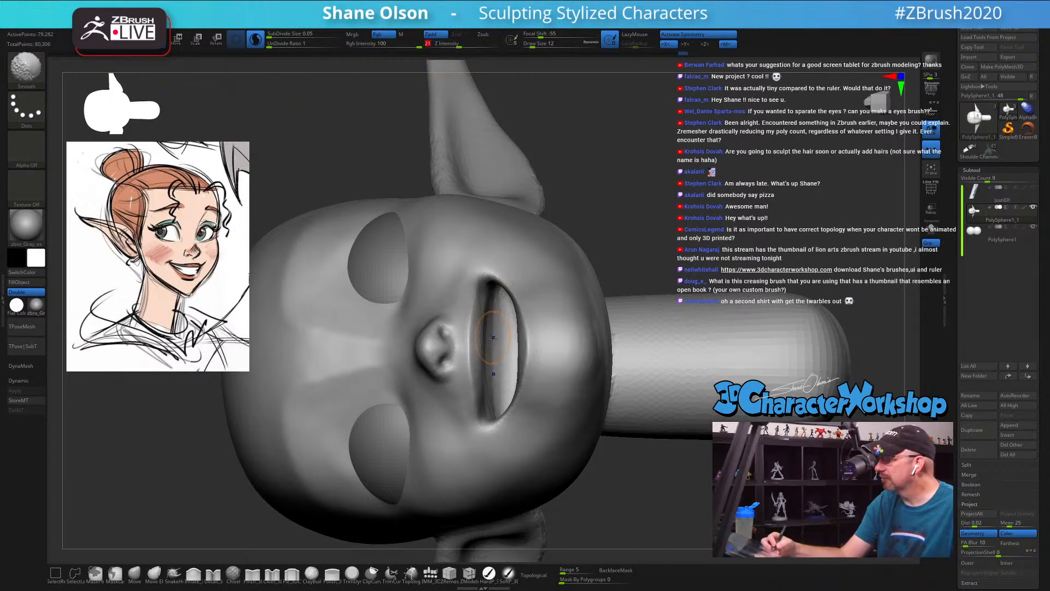
pyautogui.moveTo(493, 338)
pyautogui.keyDown('shift'); pyautogui.mouseDown()
pyautogui.moveTo(492, 301)
pyautogui.moveTo(496, 317)
pyautogui.mouseUp(); pyautogui.keyUp('shift')
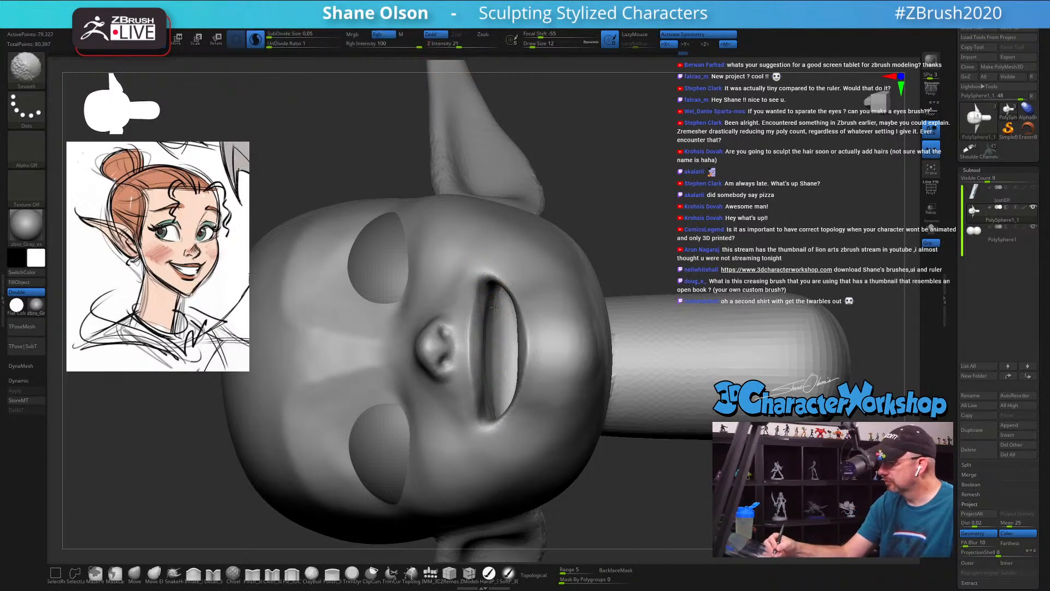
pyautogui.moveTo(498, 338); pyautogui.dragTo(472, 331, button='right')
# Step: Pinch the upper and lower lip edges and soften the rim below the mouth
pyautogui.keyDown('shift'); pyautogui.moveTo(474, 332); pyautogui.dragTo(469, 379); pyautogui.keyUp('shift')
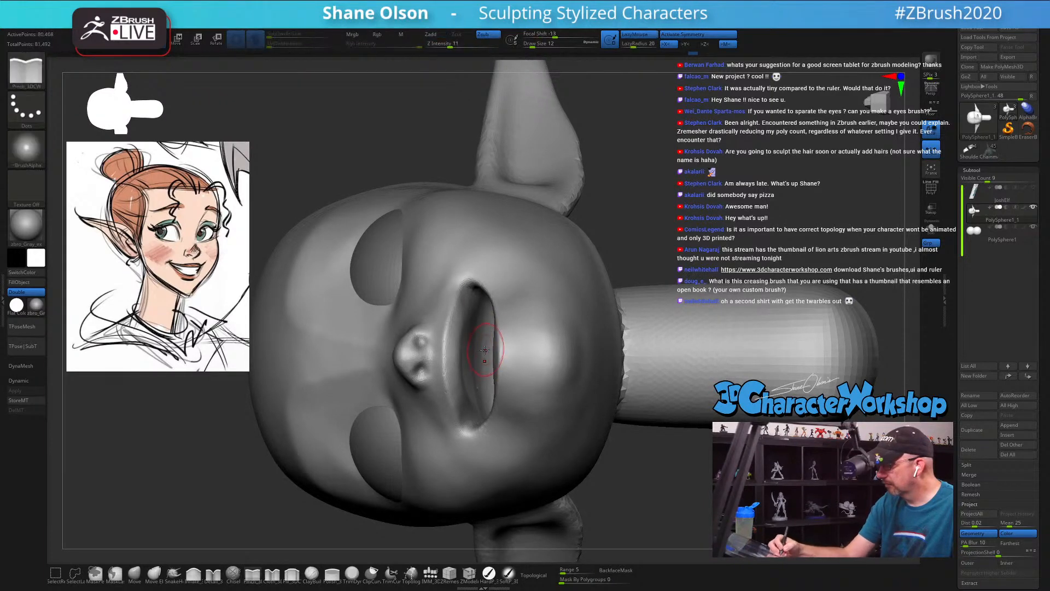
pyautogui.moveTo(486, 335); pyautogui.dragTo(495, 287, button='right')
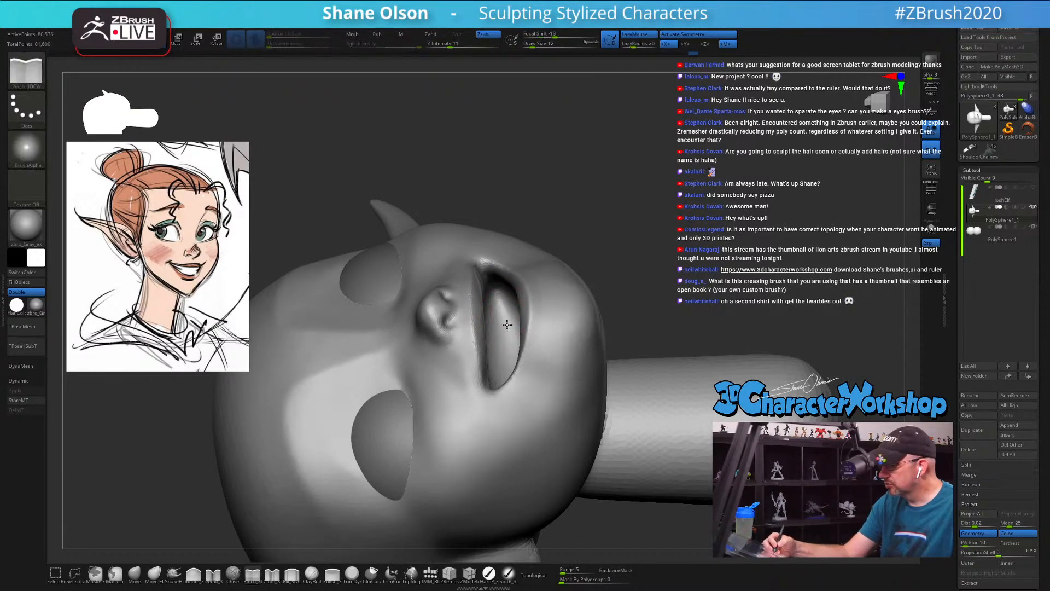
pyautogui.moveTo(495, 384)
pyautogui.mouseDown(button='right')
pyautogui.moveTo(518, 349)
pyautogui.moveTo(622, 377)
pyautogui.mouseUp(button='right')
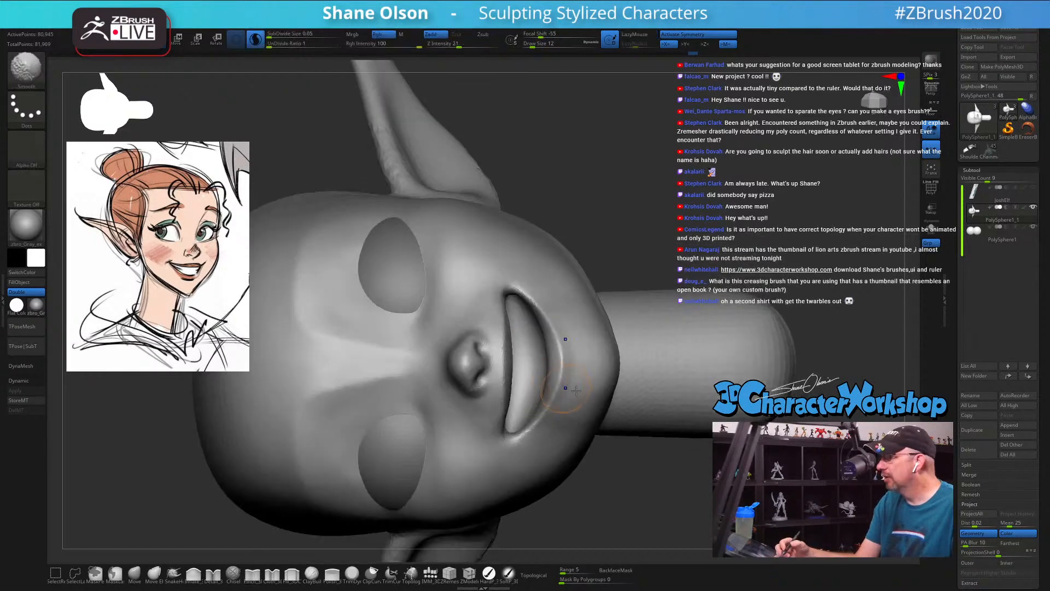
pyautogui.moveTo(632, 260)
pyautogui.mouseDown(button='right')
pyautogui.moveTo(638, 376)
pyautogui.moveTo(578, 437)
pyautogui.mouseUp(button='right')
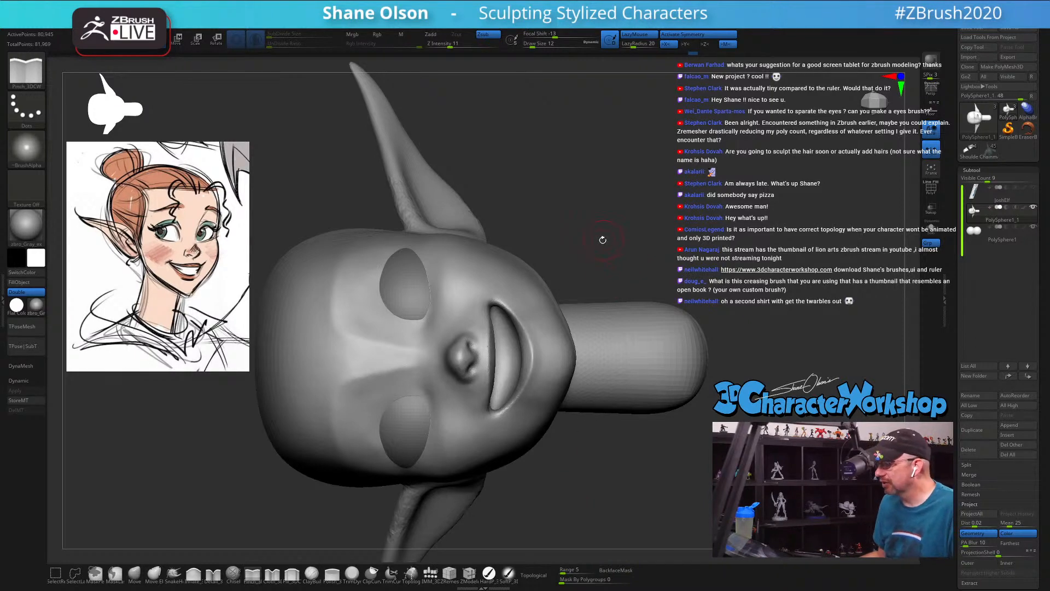
# Step: Smooth the rough upper rim and base of the elf ear at Draw Size 12
pyautogui.moveTo(603, 239); pyautogui.dragTo(563, 289, button='right')
pyautogui.moveTo(614, 498)
pyautogui.mouseDown(button='right')
pyautogui.moveTo(614, 382)
pyautogui.moveTo(490, 424)
pyautogui.mouseUp(button='right')
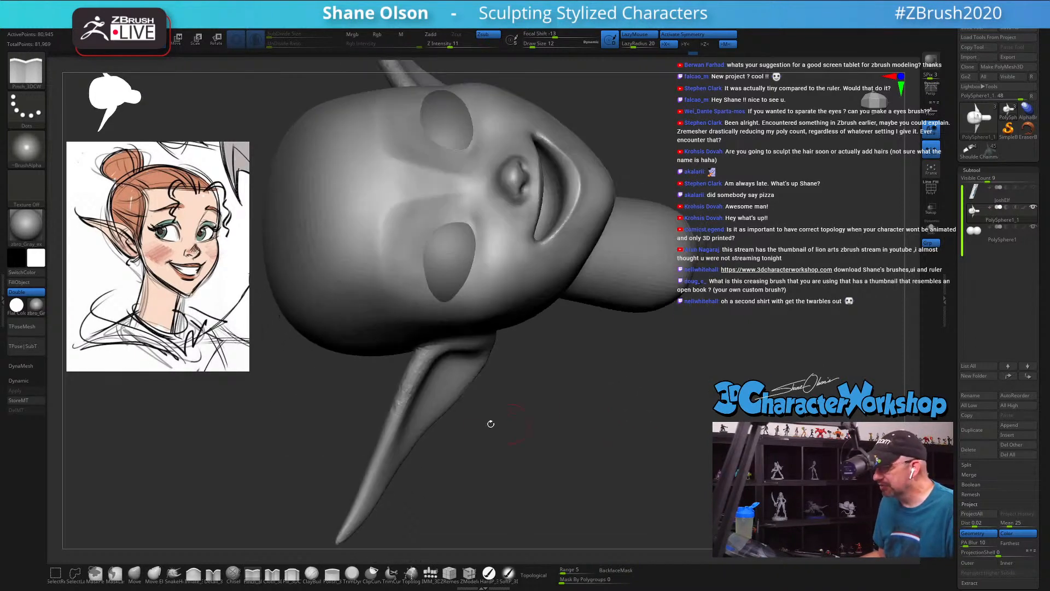
pyautogui.keyDown('shift'); pyautogui.moveTo(427, 345); pyautogui.dragTo(396, 428); pyautogui.keyUp('shift')
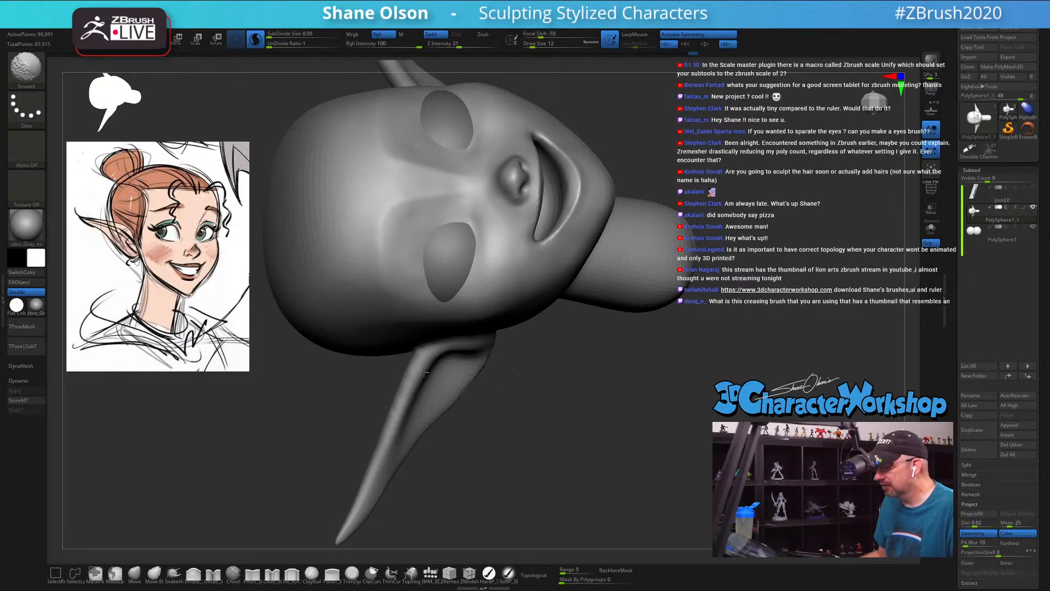
pyautogui.moveTo(558, 393)
pyautogui.mouseDown(button='right')
pyautogui.moveTo(642, 415)
pyautogui.moveTo(613, 394)
pyautogui.mouseUp(button='right')
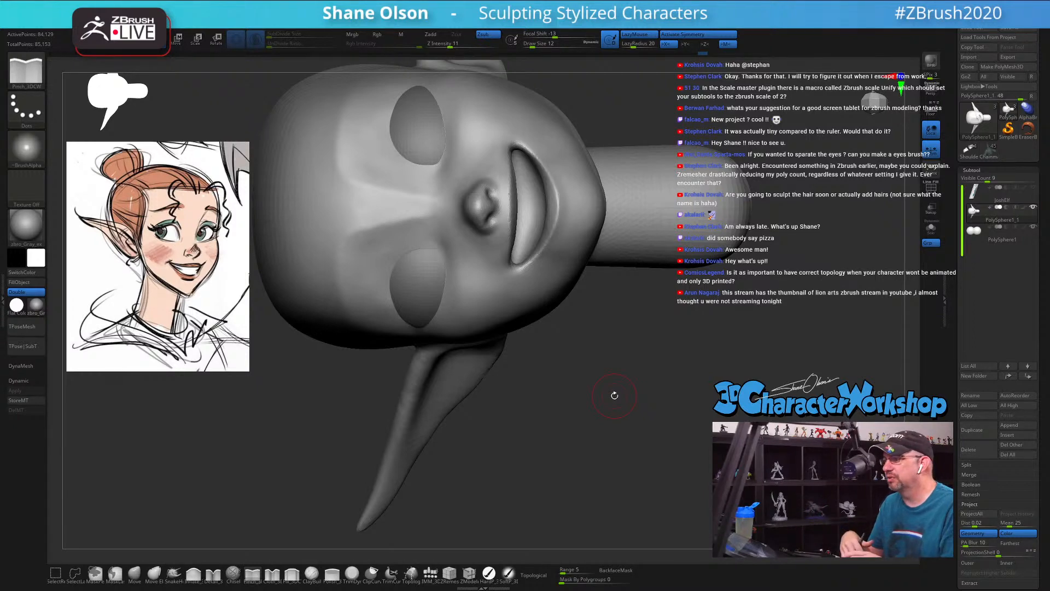
pyautogui.moveTo(563, 408)
pyautogui.mouseDown()
pyautogui.moveTo(563, 376)
pyautogui.moveTo(509, 364)
pyautogui.mouseUp()
pyautogui.keyDown('shift'); pyautogui.moveTo(489, 320); pyautogui.dragTo(496, 406); pyautogui.keyUp('shift')
# Step: Smooth the junction between the jaw underside and the neck at Draw Size 13
pyautogui.moveTo(583, 208)
pyautogui.keyDown('shift'); pyautogui.mouseDown()
pyautogui.moveTo(575, 198)
pyautogui.moveTo(583, 231)
pyautogui.mouseUp(); pyautogui.keyUp('shift')
pyautogui.press('s')
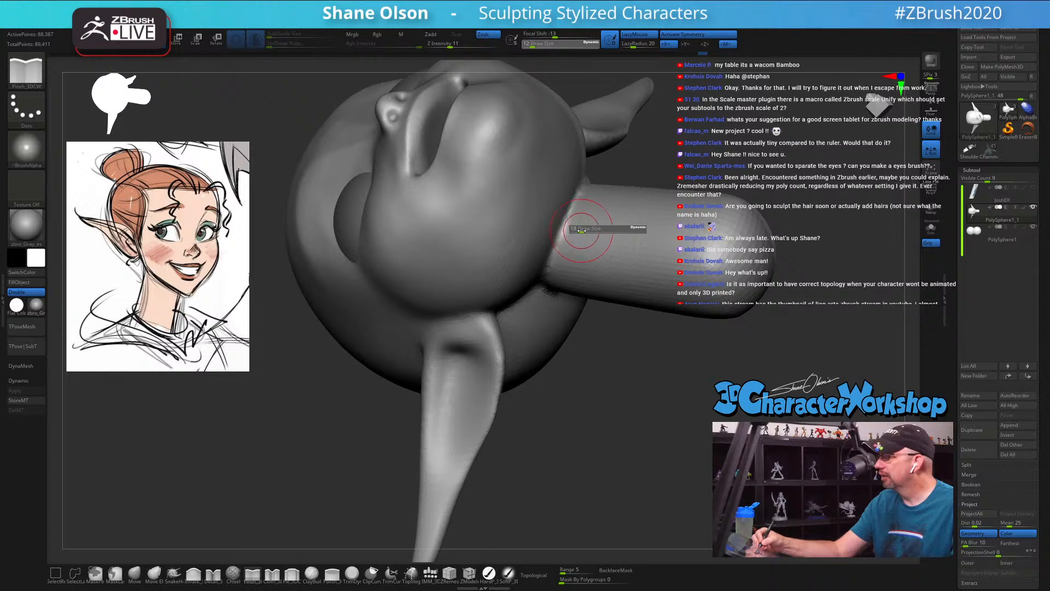
pyautogui.moveTo(589, 245); pyautogui.dragTo(584, 207, button='right')
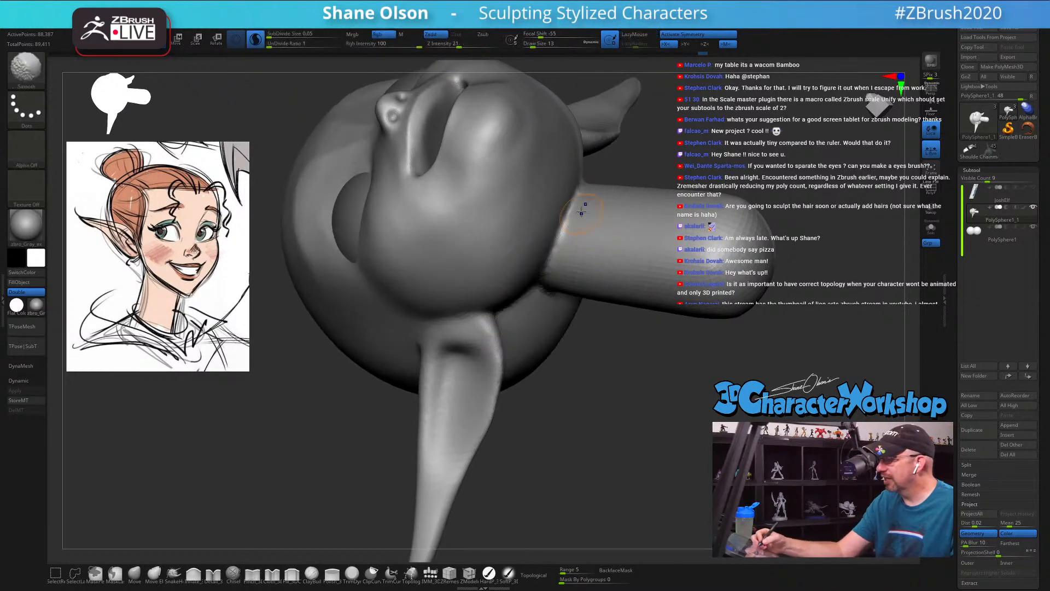
pyautogui.keyDown('shift'); pyautogui.moveTo(579, 196); pyautogui.dragTo(576, 200); pyautogui.keyUp('shift')
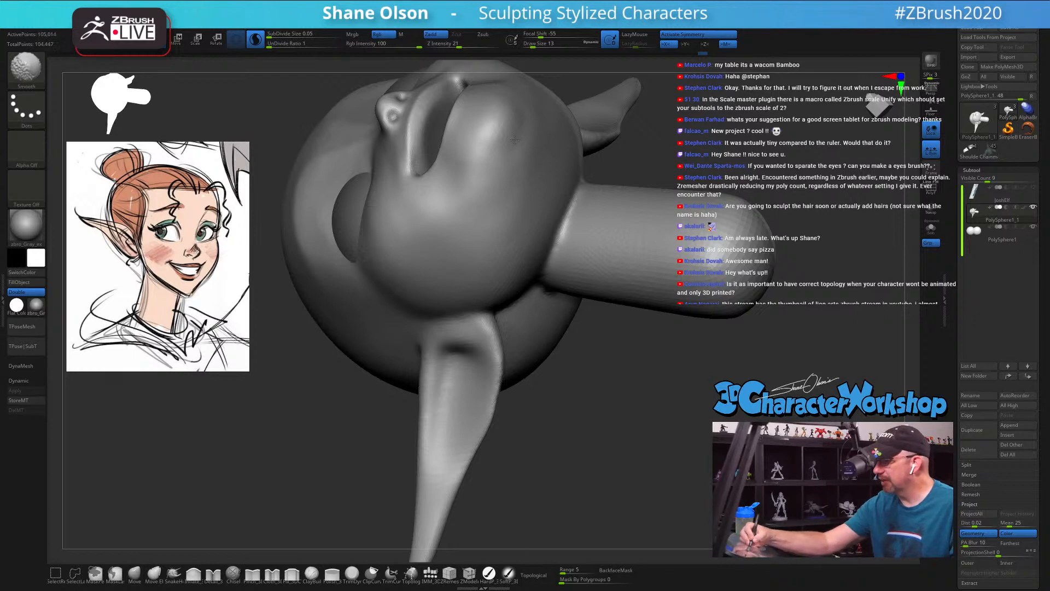
pyautogui.moveTo(574, 223)
pyautogui.keyDown('shift'); pyautogui.mouseDown()
pyautogui.moveTo(586, 228)
pyautogui.moveTo(564, 236)
pyautogui.mouseUp(); pyautogui.keyUp('shift')
# Step: Fill in the crease between the jaw underside and the neck with the Fill brush at Draw Size 17
pyautogui.click(292, 573)
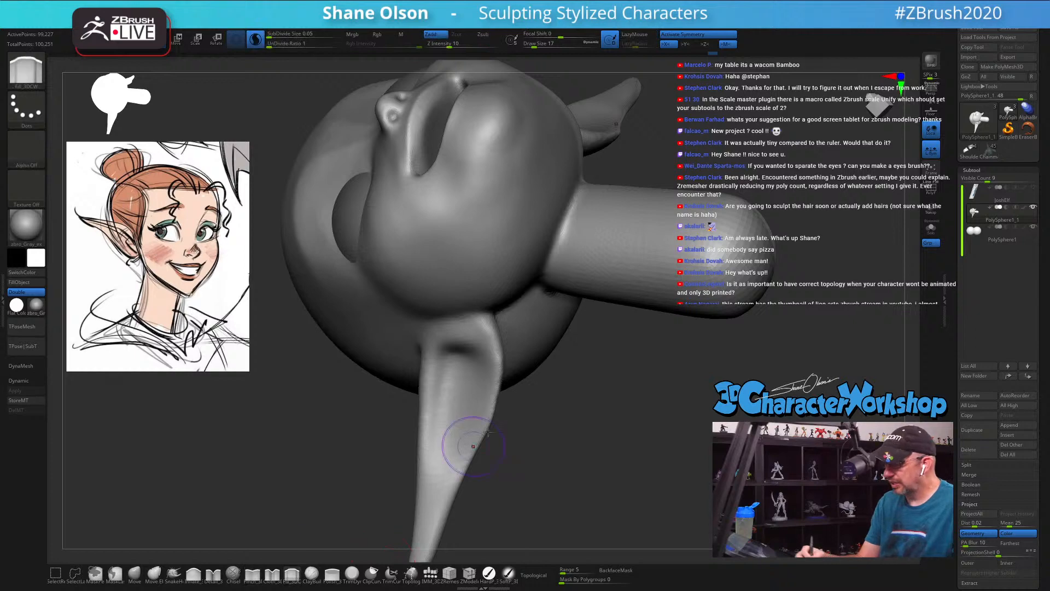
pyautogui.moveTo(571, 209)
pyautogui.mouseDown()
pyautogui.moveTo(555, 256)
pyautogui.moveTo(561, 243)
pyautogui.mouseUp()
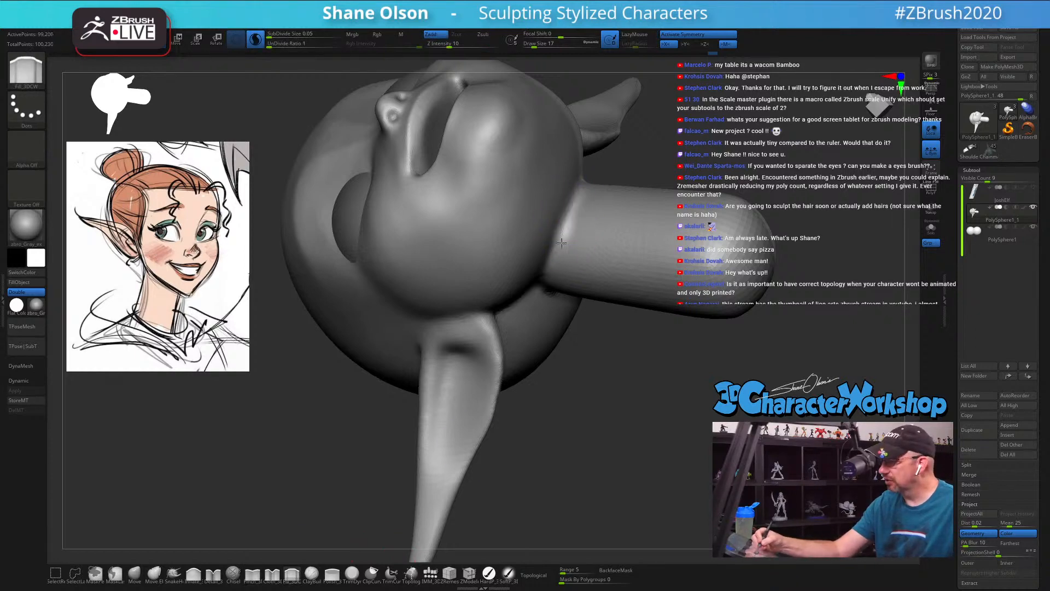
pyautogui.moveTo(575, 207); pyautogui.dragTo(553, 249)
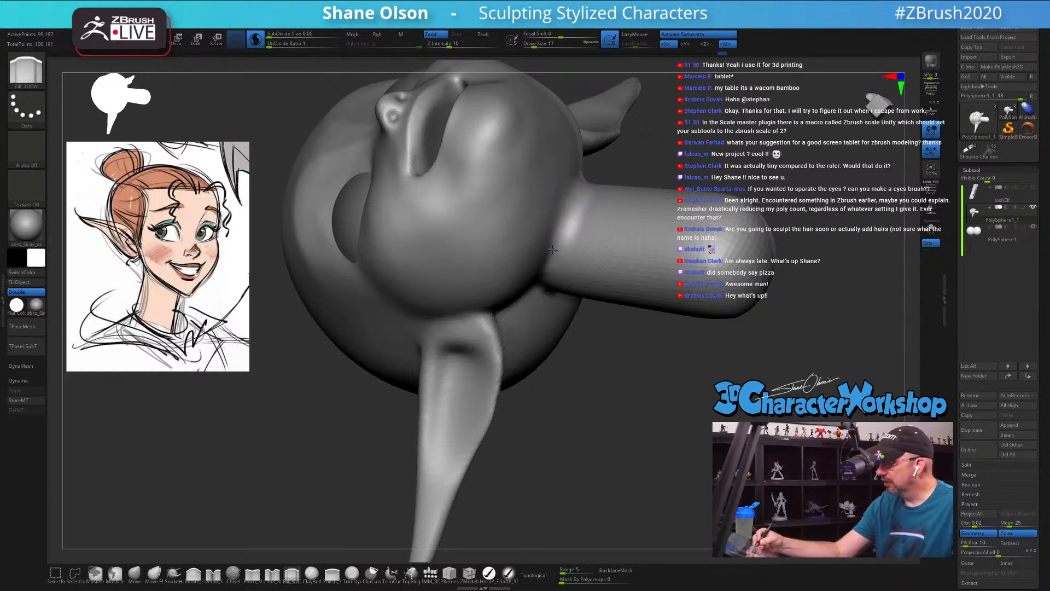
pyautogui.moveTo(586, 221); pyautogui.dragTo(569, 214, button='right')
pyautogui.moveTo(571, 208); pyautogui.dragTo(554, 261)
pyautogui.moveTo(574, 241); pyautogui.dragTo(569, 285, button='right')
pyautogui.moveTo(574, 240)
pyautogui.mouseDown()
pyautogui.moveTo(551, 287)
pyautogui.moveTo(608, 329)
pyautogui.mouseUp()
# Step: Smooth the rough junction where the back of the neck meets the skull at Draw Size 17
pyautogui.moveTo(764, 330)
pyautogui.mouseDown()
pyautogui.moveTo(675, 353)
pyautogui.moveTo(635, 378)
pyautogui.moveTo(697, 375)
pyautogui.moveTo(622, 363)
pyautogui.mouseUp()
pyautogui.press('shift')
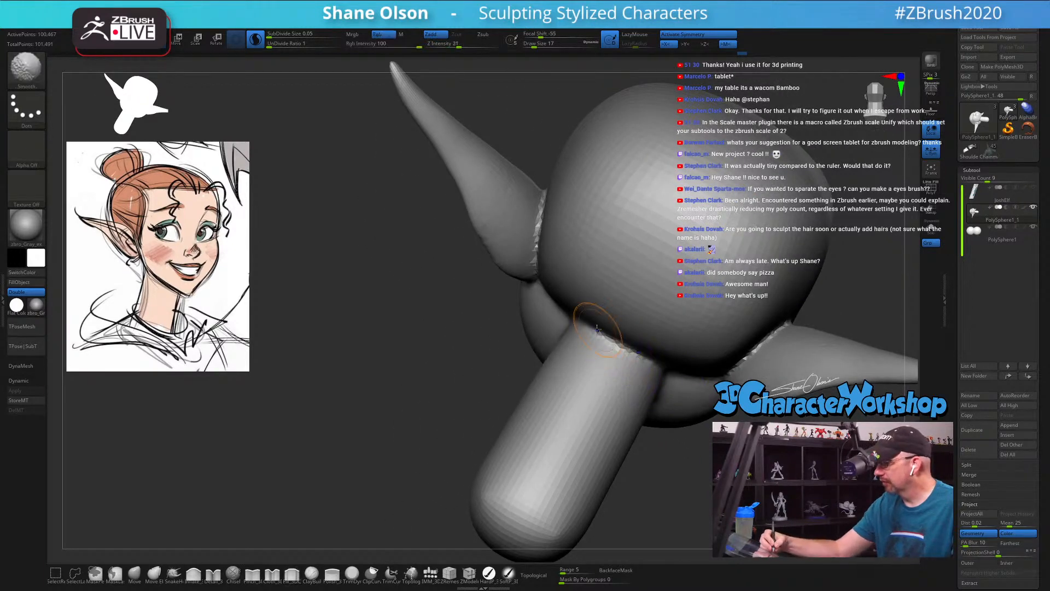
pyautogui.keyDown('shift'); pyautogui.moveTo(596, 329); pyautogui.dragTo(628, 352); pyautogui.keyUp('shift')
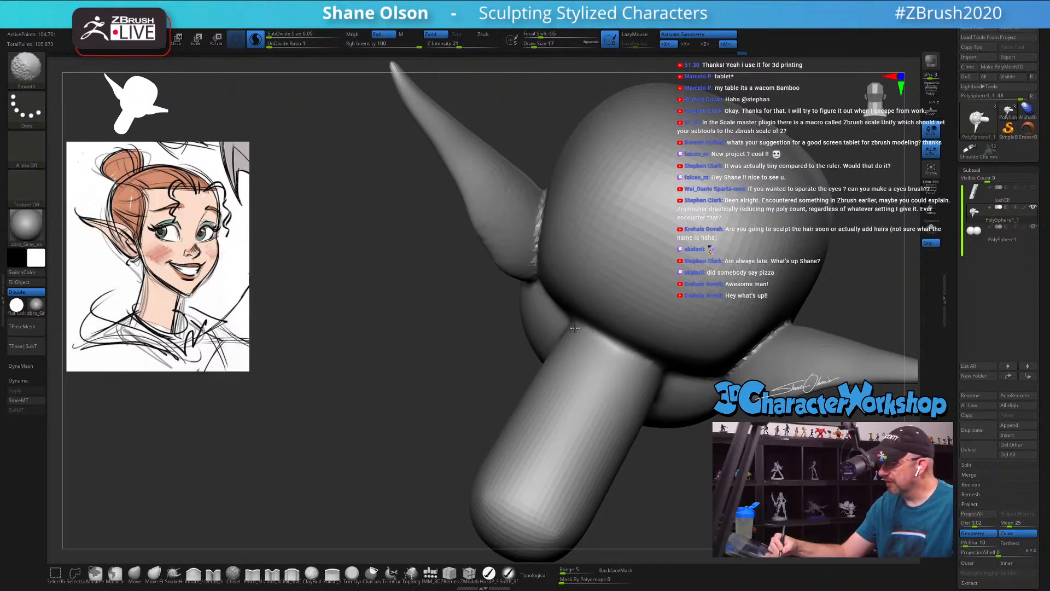
pyautogui.keyDown('shift'); pyautogui.moveTo(574, 328); pyautogui.dragTo(628, 357); pyautogui.keyUp('shift')
pyautogui.moveTo(629, 358); pyautogui.dragTo(600, 331, button='right')
pyautogui.moveTo(597, 333); pyautogui.dragTo(624, 352)
pyautogui.moveTo(576, 332)
pyautogui.mouseDown(button='right')
pyautogui.moveTo(555, 328)
pyautogui.moveTo(518, 253)
pyautogui.mouseUp(button='right')
# Step: Smooth the jagged seam where the back of the elf ear joins the head
pyautogui.press('shift')
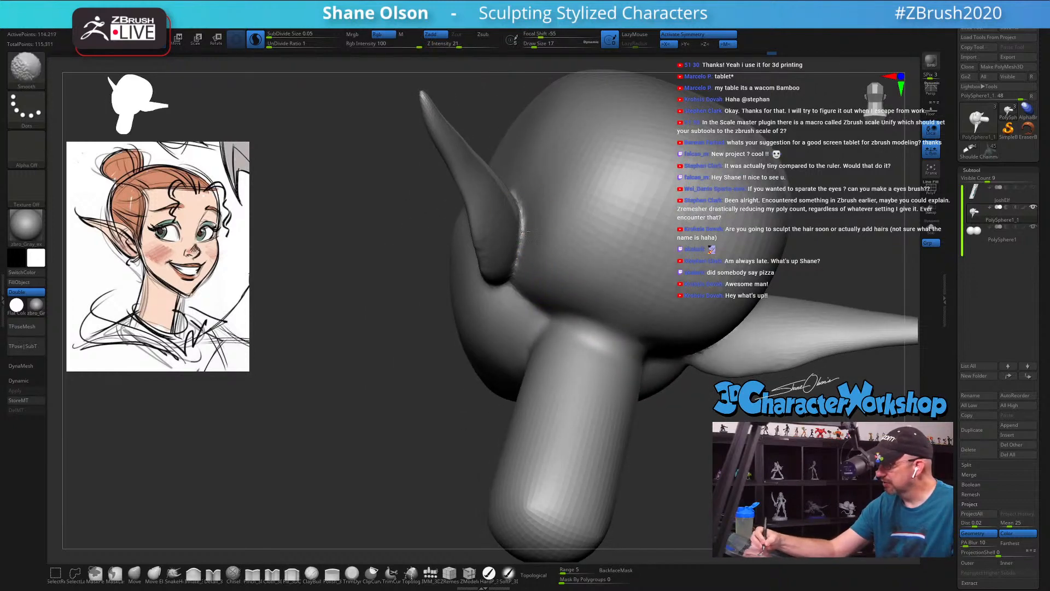
pyautogui.keyDown('shift'); pyautogui.moveTo(525, 232); pyautogui.dragTo(519, 214); pyautogui.keyUp('shift')
pyautogui.moveTo(518, 251)
pyautogui.mouseDown()
pyautogui.moveTo(520, 212)
pyautogui.moveTo(517, 247)
pyautogui.moveTo(522, 227)
pyautogui.mouseUp()
pyautogui.moveTo(500, 207); pyautogui.dragTo(528, 205, button='right')
pyautogui.moveTo(530, 256)
pyautogui.keyDown('shift'); pyautogui.mouseDown()
pyautogui.moveTo(524, 278)
pyautogui.moveTo(524, 248)
pyautogui.mouseUp(); pyautogui.keyUp('shift')
pyautogui.moveTo(526, 218); pyautogui.dragTo(527, 243, button='right')
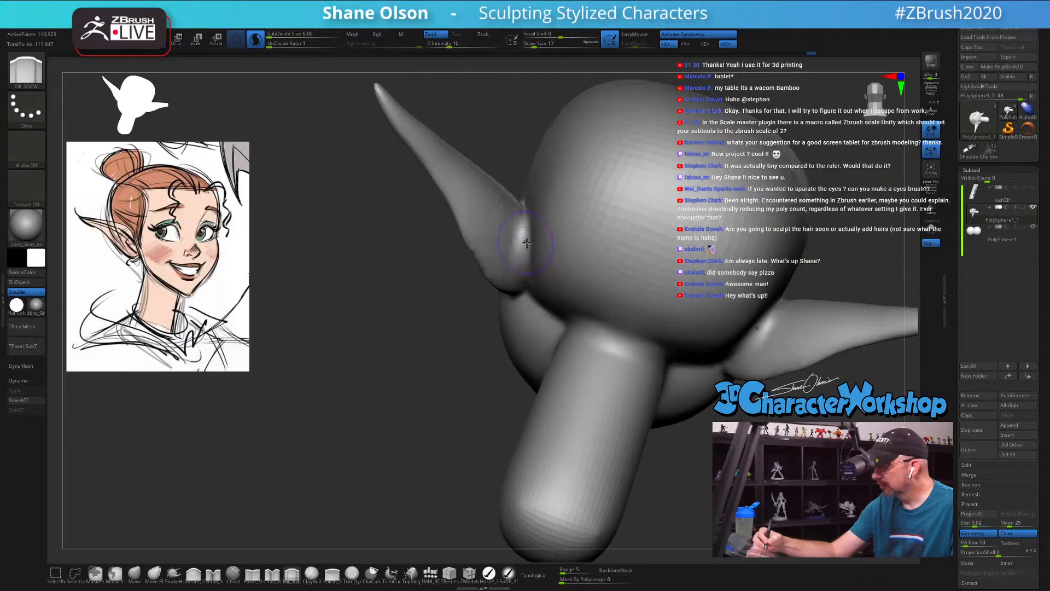
# Step: Build up the crease behind the ear with the Fill brush to blend the ear base into the head
pyautogui.moveTo(526, 243); pyautogui.dragTo(526, 234)
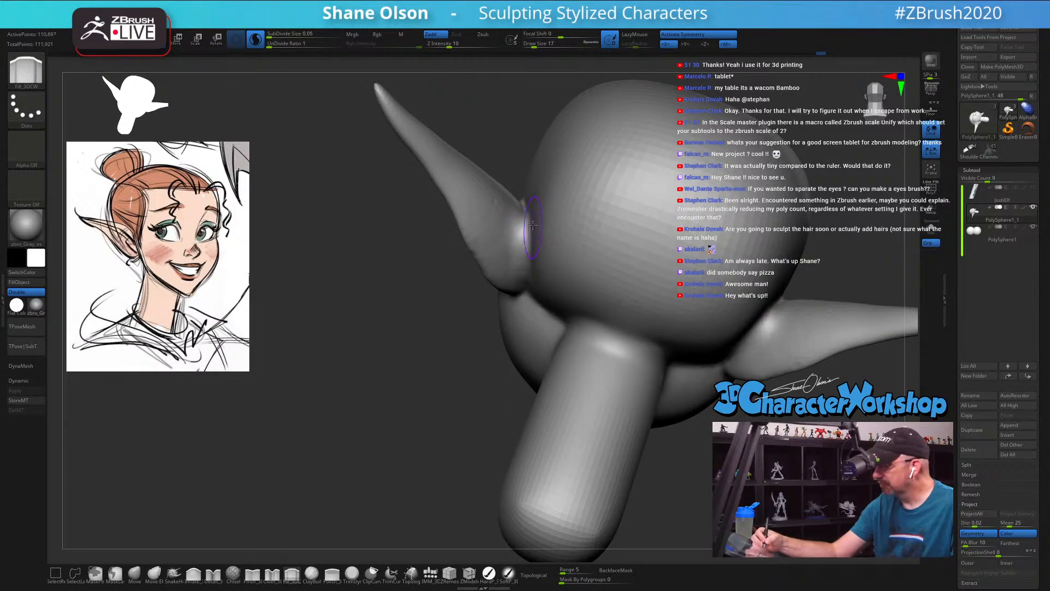
pyautogui.moveTo(529, 213); pyautogui.dragTo(532, 231, button='right')
pyautogui.moveTo(521, 226)
pyautogui.mouseDown()
pyautogui.moveTo(525, 189)
pyautogui.moveTo(522, 222)
pyautogui.moveTo(523, 201)
pyautogui.mouseUp()
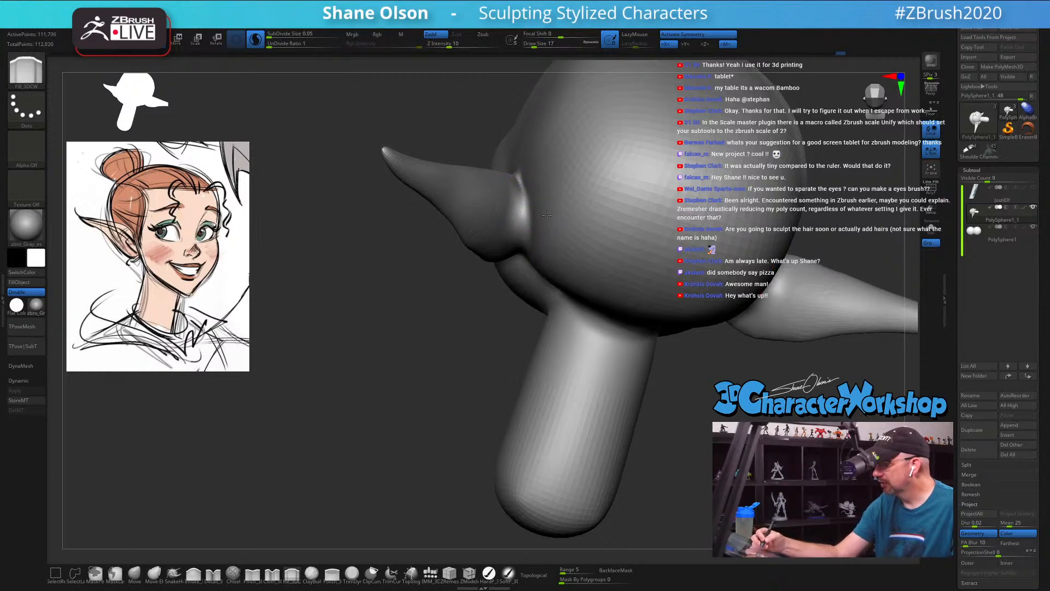
pyautogui.moveTo(526, 234); pyautogui.dragTo(524, 204, button='right')
pyautogui.moveTo(524, 245); pyautogui.dragTo(516, 268)
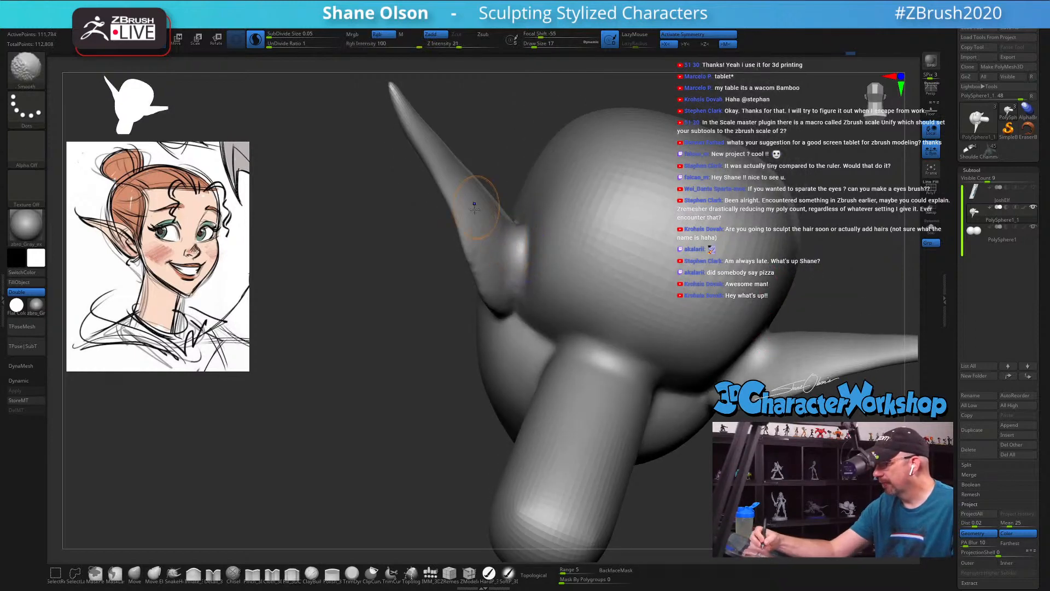
# Step: Smooth the back surface of the elf ear from its middle down to the lobe
pyautogui.keyDown('shift'); pyautogui.moveTo(477, 205); pyautogui.dragTo(473, 261); pyautogui.keyUp('shift')
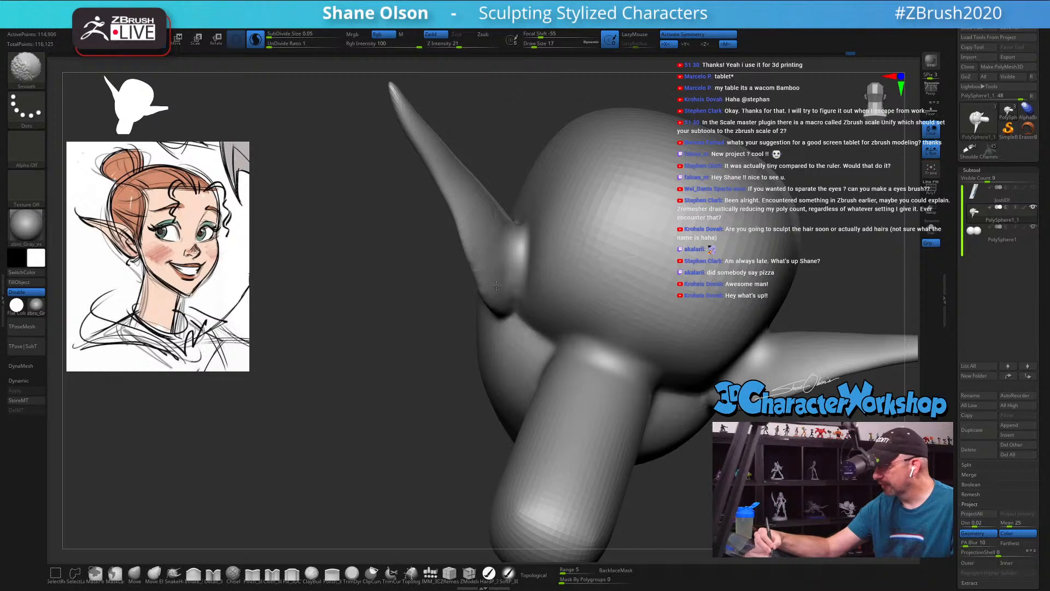
pyautogui.moveTo(496, 285)
pyautogui.mouseDown(button='right')
pyautogui.moveTo(562, 389)
pyautogui.moveTo(515, 400)
pyautogui.mouseUp(button='right')
pyautogui.moveTo(510, 439); pyautogui.dragTo(483, 460, button='right')
# Step: Switch to the Move brush and set its Draw Size to 44
pyautogui.click(134, 573)
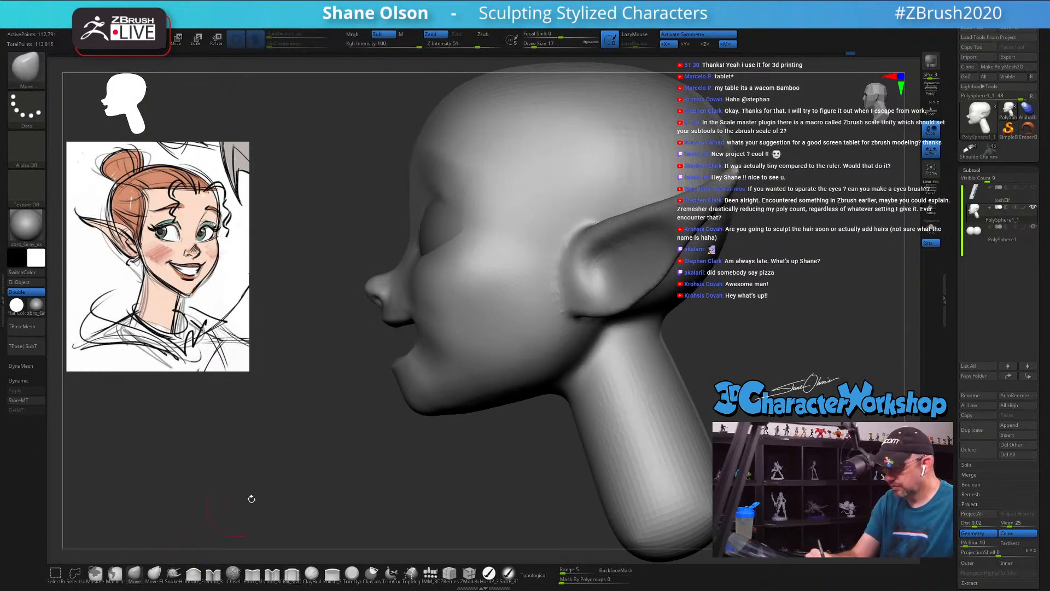
pyautogui.press('s')
pyautogui.moveTo(412, 377); pyautogui.dragTo(406, 371)
pyautogui.press('s')
pyautogui.moveTo(421, 408)
pyautogui.mouseDown()
pyautogui.moveTo(510, 446)
pyautogui.moveTo(591, 403)
pyautogui.moveTo(602, 421)
pyautogui.moveTo(708, 408)
pyautogui.mouseUp()
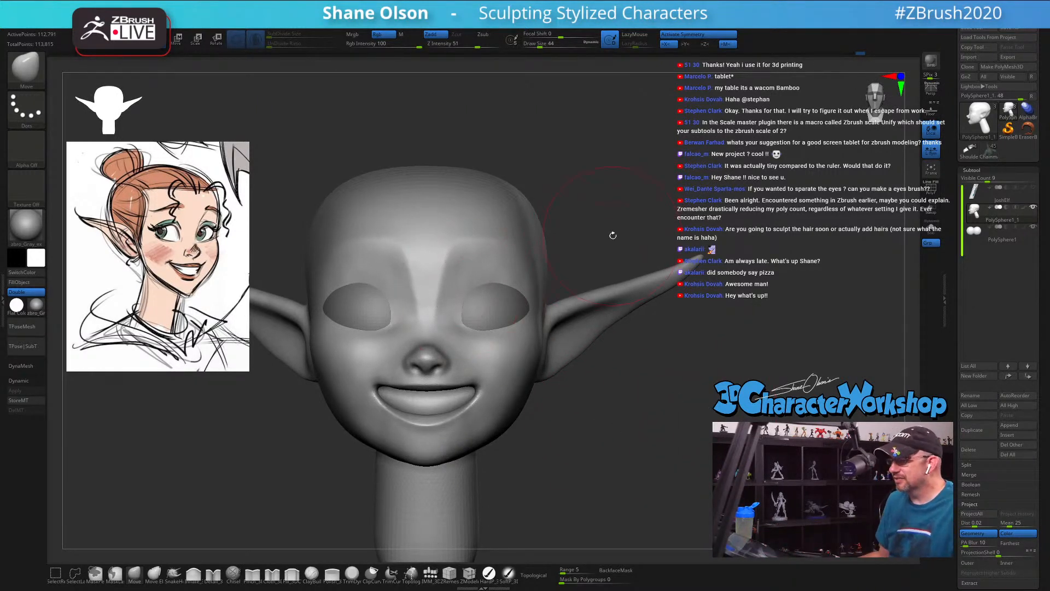
pyautogui.moveTo(611, 235); pyautogui.dragTo(621, 258)
# Step: Select the eyeball subtool to examine how the eyes sit in their sockets, and reselect the head subtool
pyautogui.keyDown('alt'); pyautogui.click(493, 311); pyautogui.keyUp('alt')
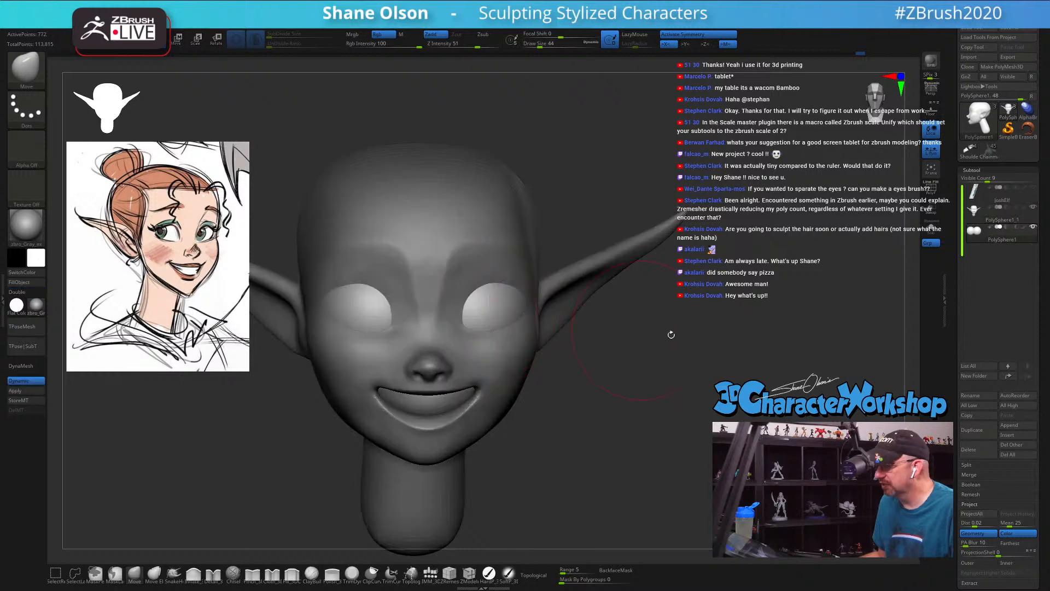
pyautogui.moveTo(975, 240)
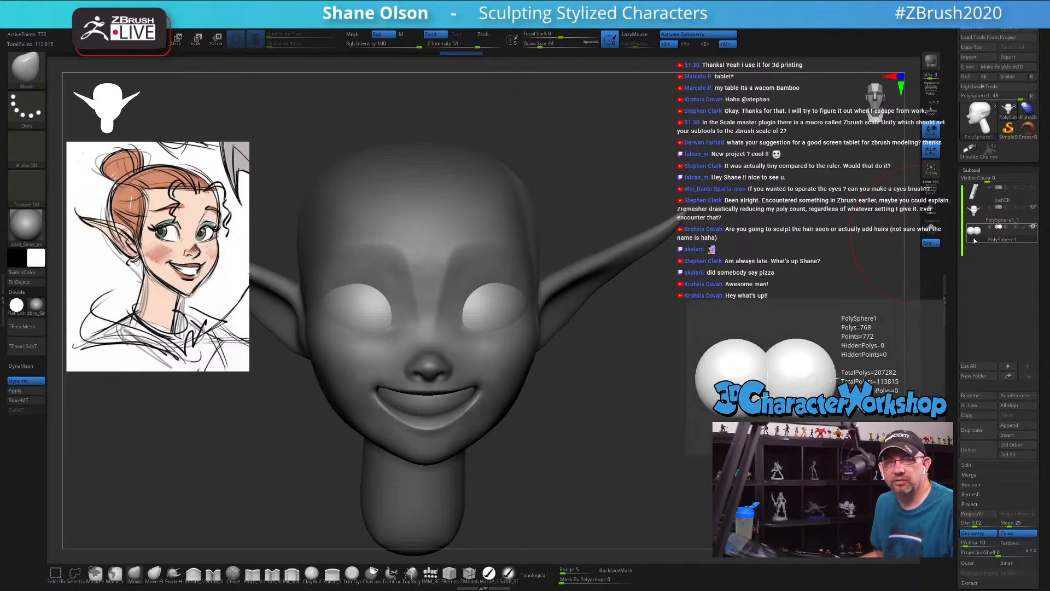
pyautogui.moveTo(598, 181); pyautogui.dragTo(616, 279)
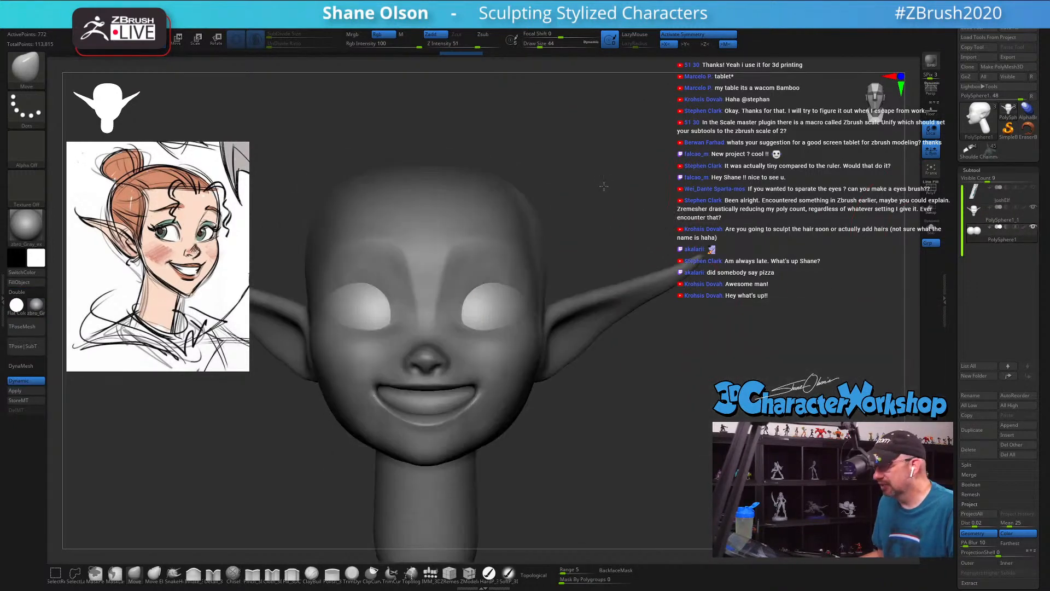
pyautogui.moveTo(675, 398); pyautogui.dragTo(712, 393)
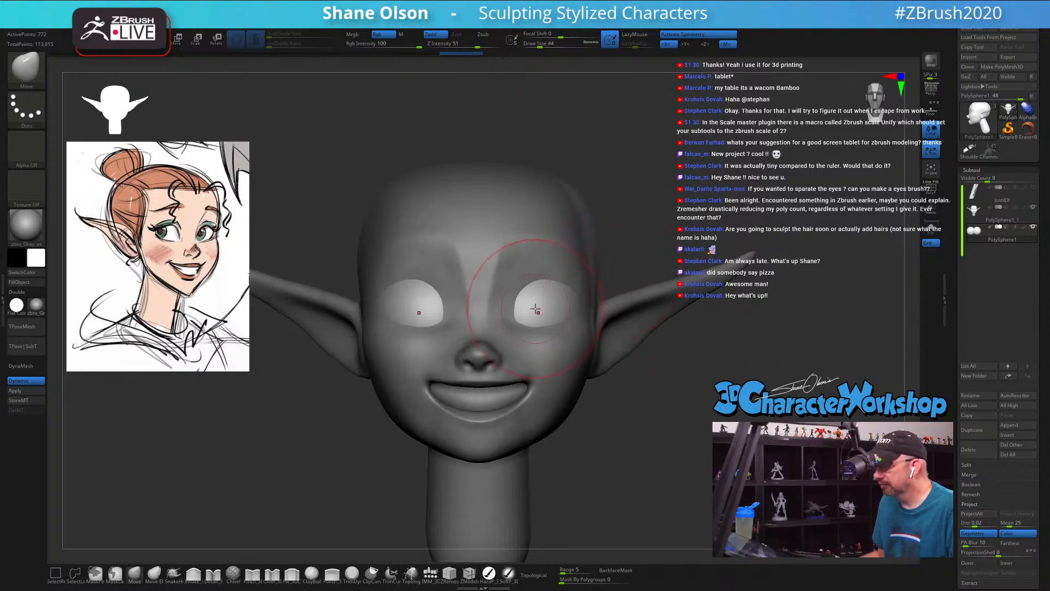
pyautogui.keyDown('alt'); pyautogui.click(564, 375); pyautogui.keyUp('alt')
# Step: Reduce the Move brush to Draw Size 27 and adjust the shape of the eye openings
pyautogui.press('s')
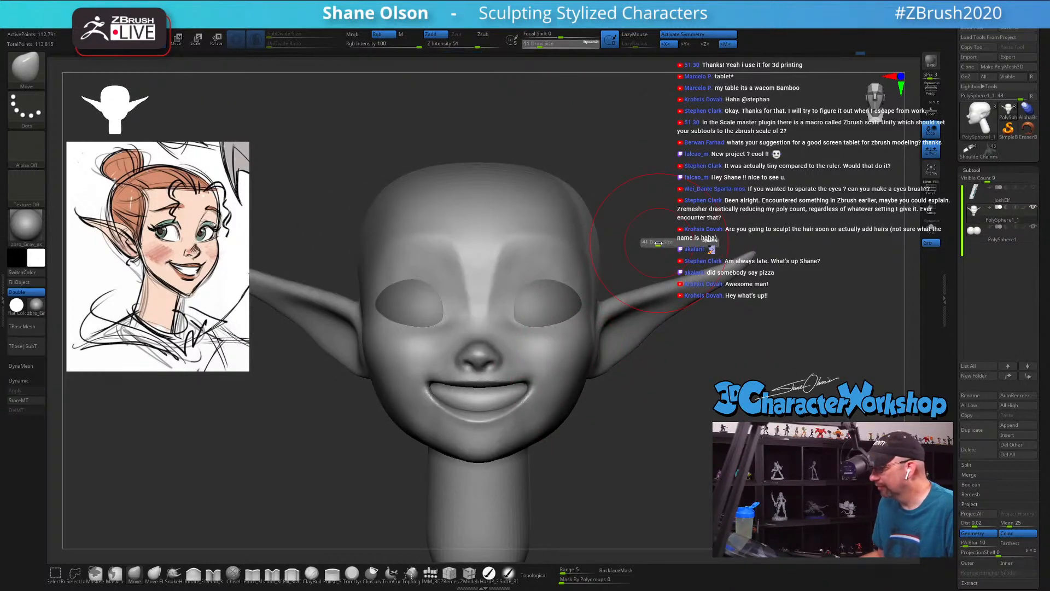
pyautogui.moveTo(658, 242); pyautogui.dragTo(657, 243)
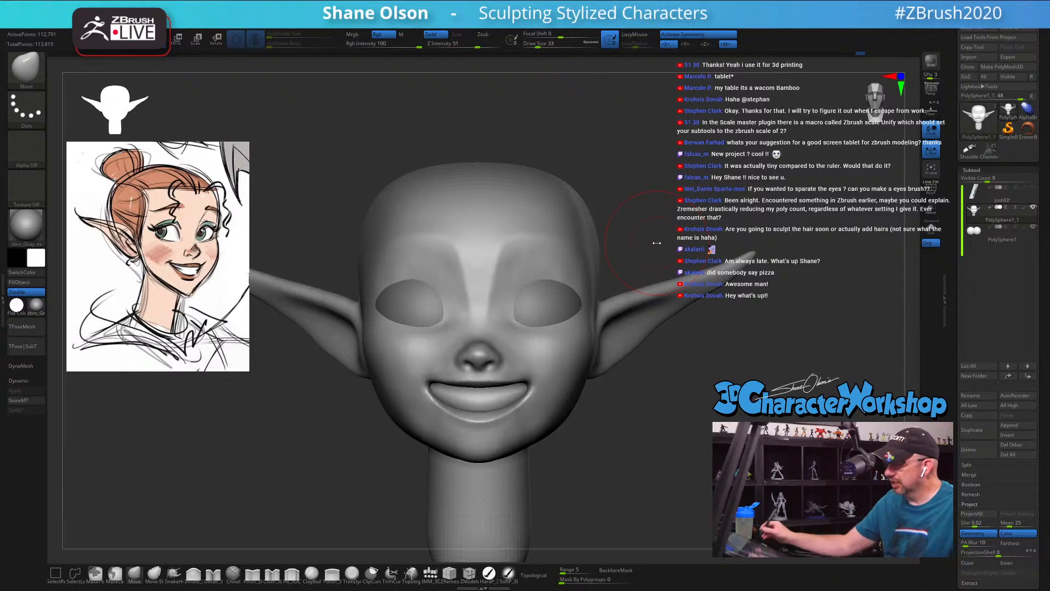
pyautogui.moveTo(636, 392)
pyautogui.mouseDown()
pyautogui.moveTo(642, 421)
pyautogui.moveTo(628, 378)
pyautogui.moveTo(629, 419)
pyautogui.mouseUp()
pyautogui.press('s')
pyautogui.moveTo(551, 345); pyautogui.dragTo(550, 343)
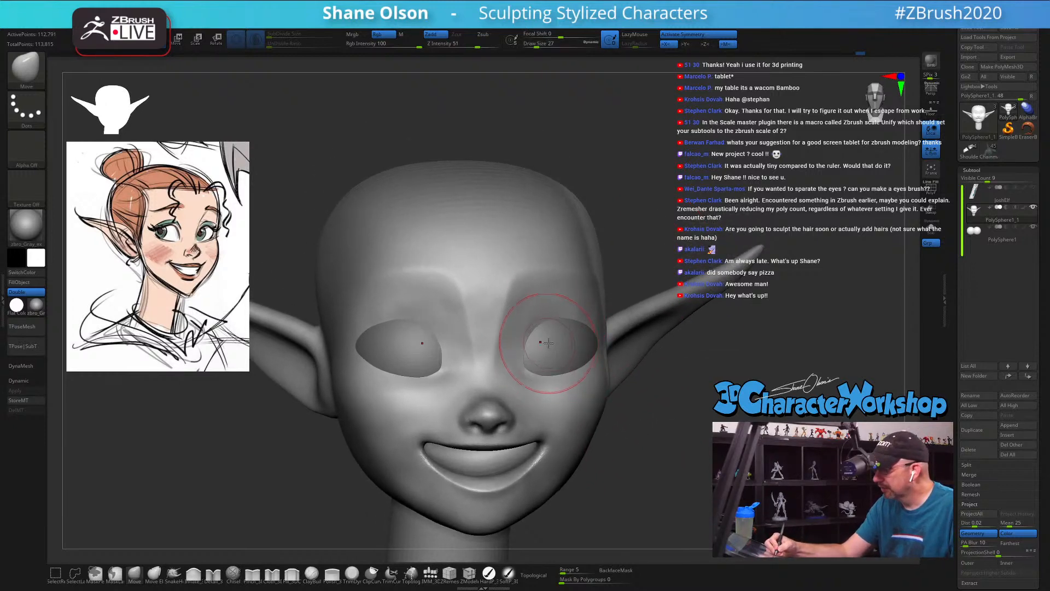
pyautogui.moveTo(556, 336); pyautogui.dragTo(549, 344, button='right')
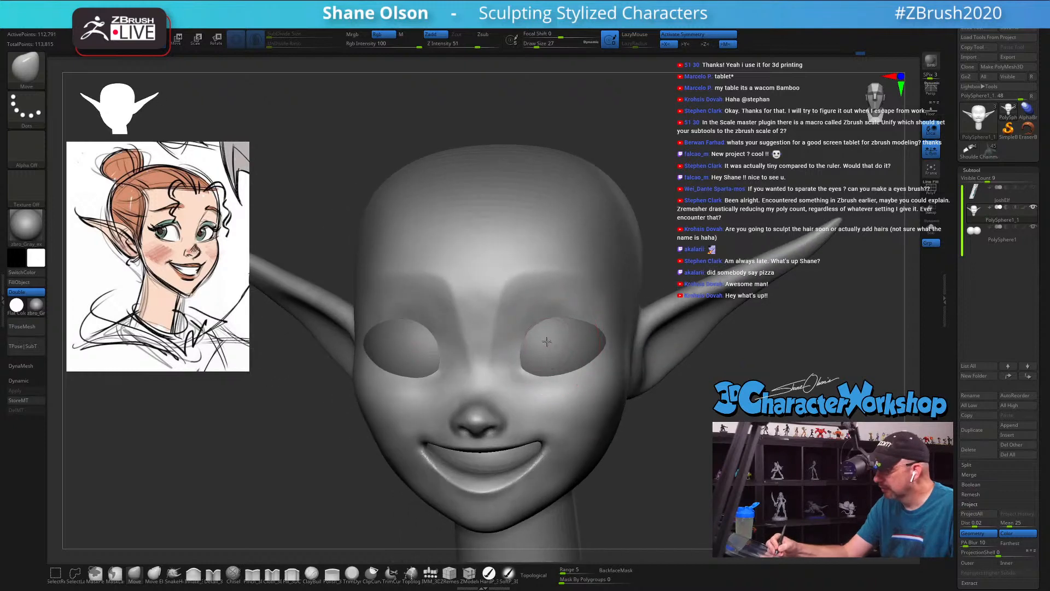
# Step: Refine the eyelid edges toward the outer eye corners with the Move brush at Draw Sizes 22 and 31
pyautogui.press('[')
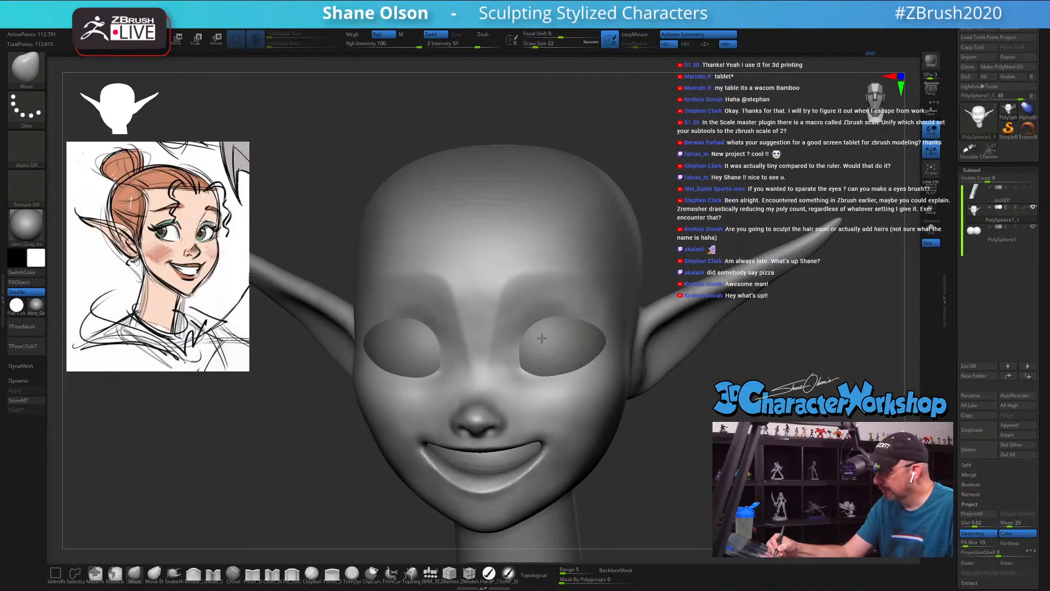
pyautogui.moveTo(579, 336)
pyautogui.mouseDown(button='right')
pyautogui.moveTo(605, 340)
pyautogui.moveTo(574, 322)
pyautogui.moveTo(591, 323)
pyautogui.moveTo(572, 345)
pyautogui.mouseUp(button='right')
pyautogui.press(']')
pyautogui.press('s')
pyautogui.moveTo(572, 344); pyautogui.dragTo(570, 344)
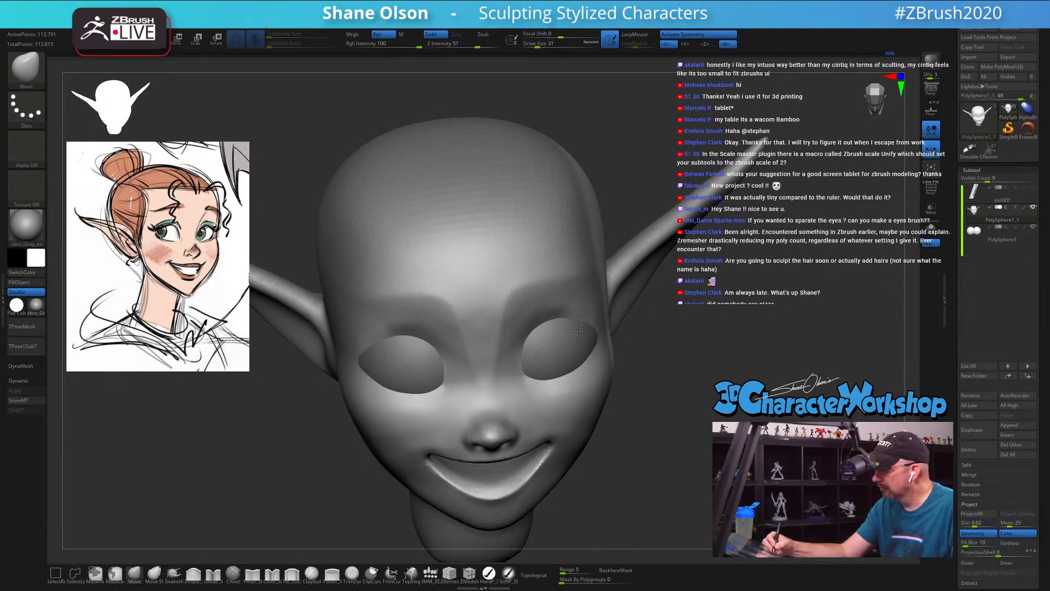
pyautogui.moveTo(585, 334)
pyautogui.mouseDown(button='right')
pyautogui.moveTo(600, 326)
pyautogui.moveTo(596, 337)
pyautogui.mouseUp(button='right')
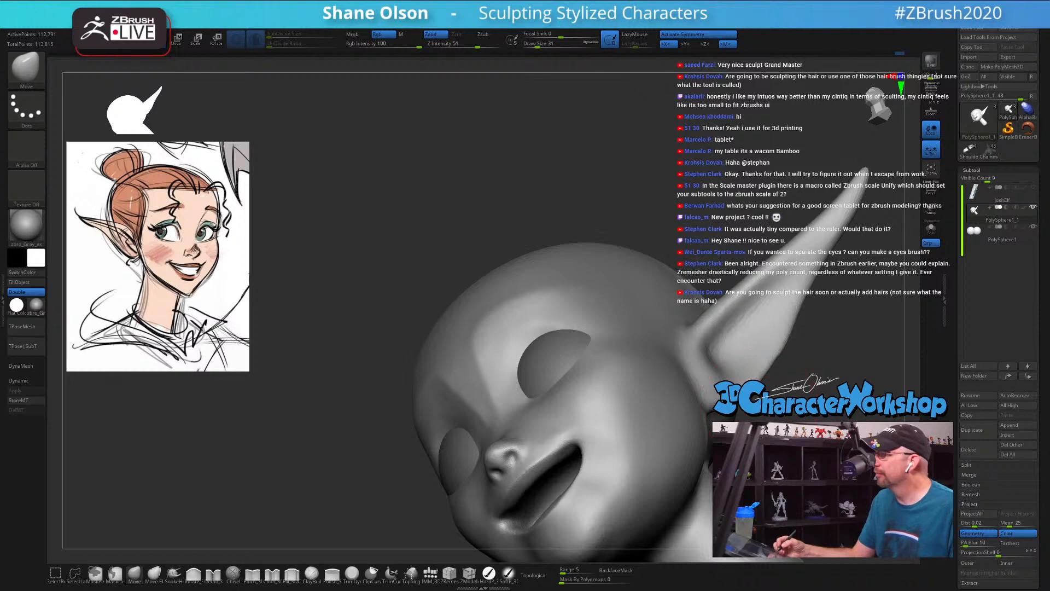
# Step: Pinch the crease around the nostril wing and beside the nose with the Pinch brush at Draw Size 8
pyautogui.moveTo(772, 390)
pyautogui.keyDown('alt'); pyautogui.mouseDown()
pyautogui.moveTo(733, 356)
pyautogui.moveTo(665, 334)
pyautogui.mouseUp(); pyautogui.keyUp('alt')
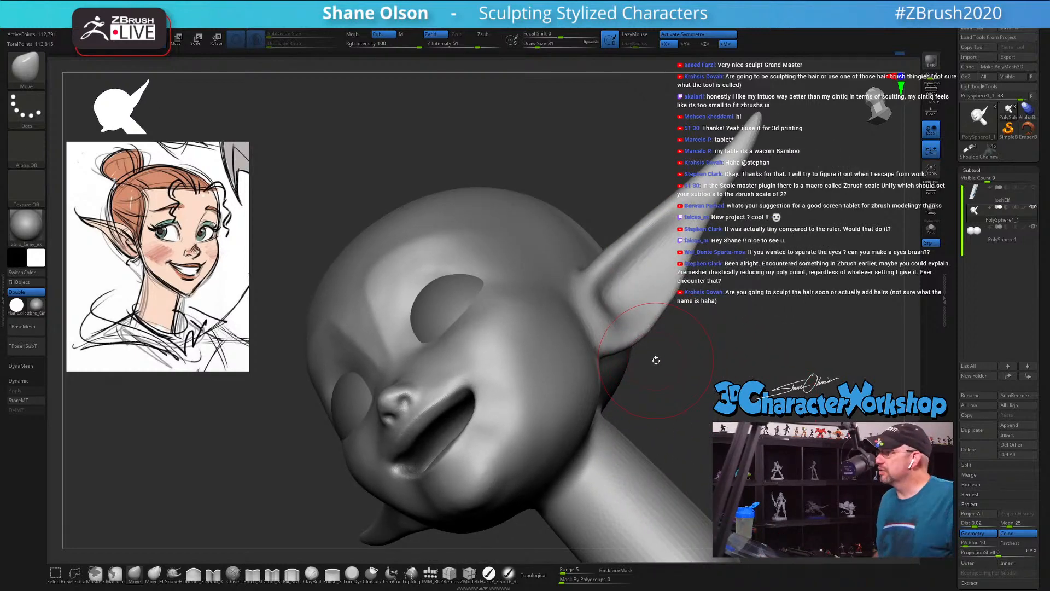
pyautogui.moveTo(662, 367); pyautogui.dragTo(664, 367)
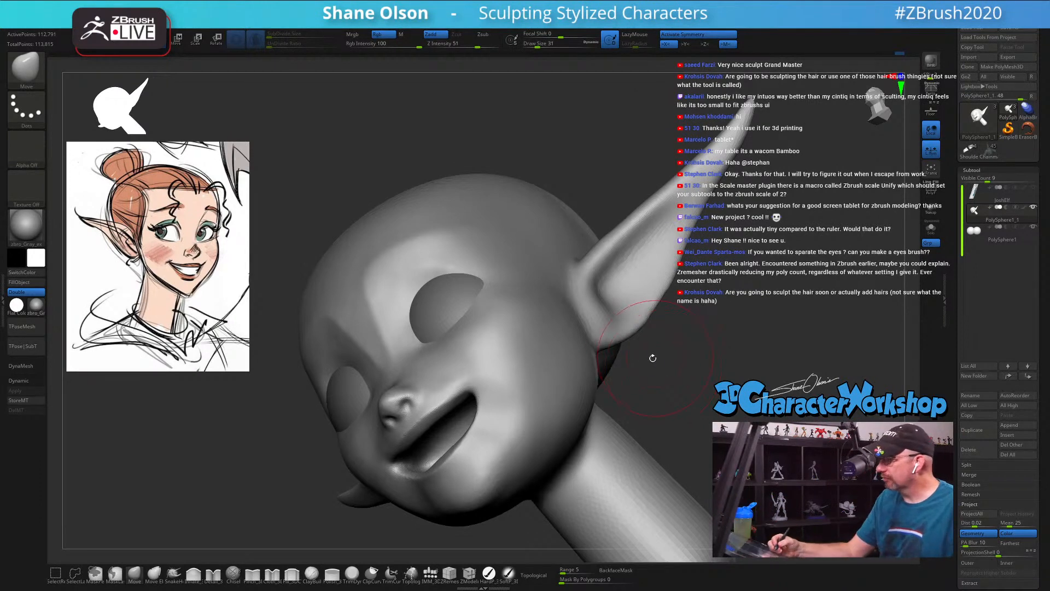
pyautogui.moveTo(654, 376)
pyautogui.mouseDown()
pyautogui.moveTo(629, 359)
pyautogui.moveTo(636, 394)
pyautogui.moveTo(697, 312)
pyautogui.mouseUp()
pyautogui.press('s')
pyautogui.press('s')
pyautogui.press('3')
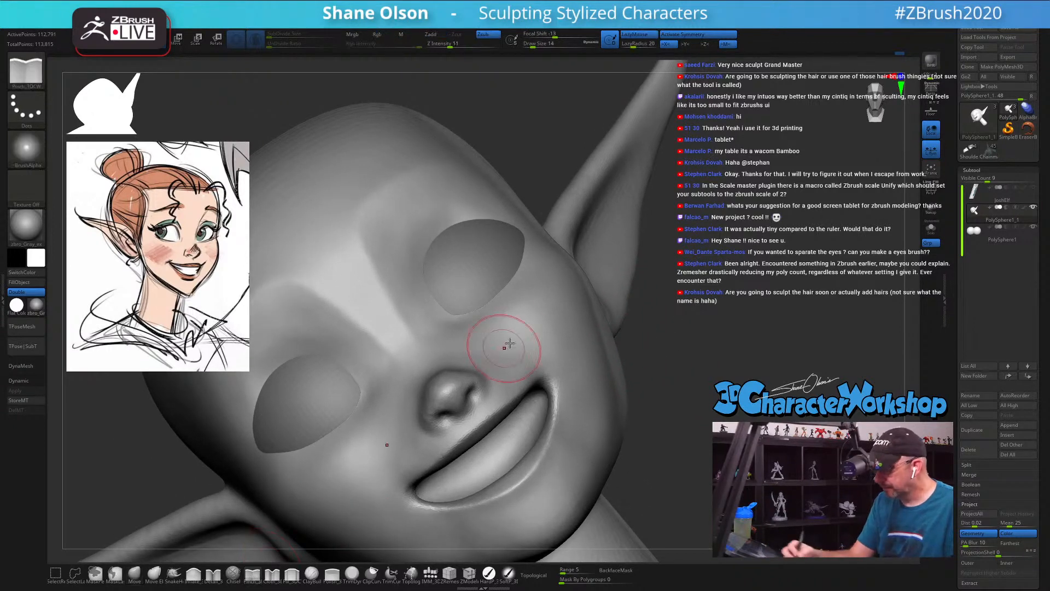
pyautogui.moveTo(507, 346); pyautogui.dragTo(499, 350, button='right')
pyautogui.press('s')
pyautogui.moveTo(485, 381)
pyautogui.mouseDown()
pyautogui.moveTo(478, 388)
pyautogui.moveTo(466, 365)
pyautogui.mouseUp()
pyautogui.moveTo(493, 356); pyautogui.dragTo(474, 389, button='right')
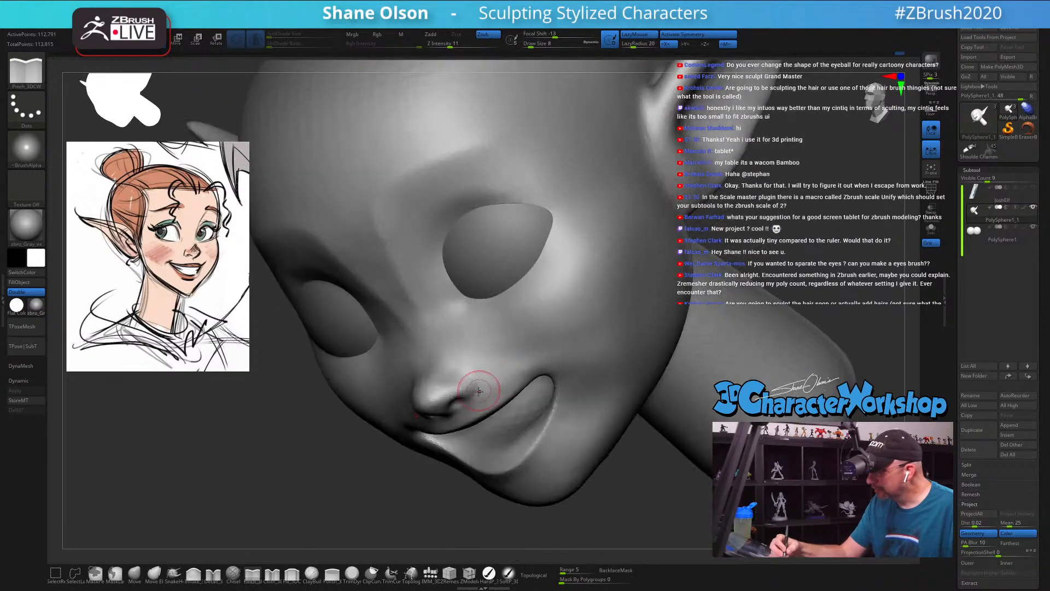
pyautogui.moveTo(472, 399)
pyautogui.mouseDown()
pyautogui.moveTo(477, 382)
pyautogui.moveTo(454, 365)
pyautogui.mouseUp()
pyautogui.moveTo(488, 350)
pyautogui.mouseDown(button='right')
pyautogui.moveTo(507, 324)
pyautogui.moveTo(474, 350)
pyautogui.mouseUp(button='right')
# Step: Sharpen the fine creases around the nostril and nose tip with the Pinch brush at Draw Size 4
pyautogui.press('s')
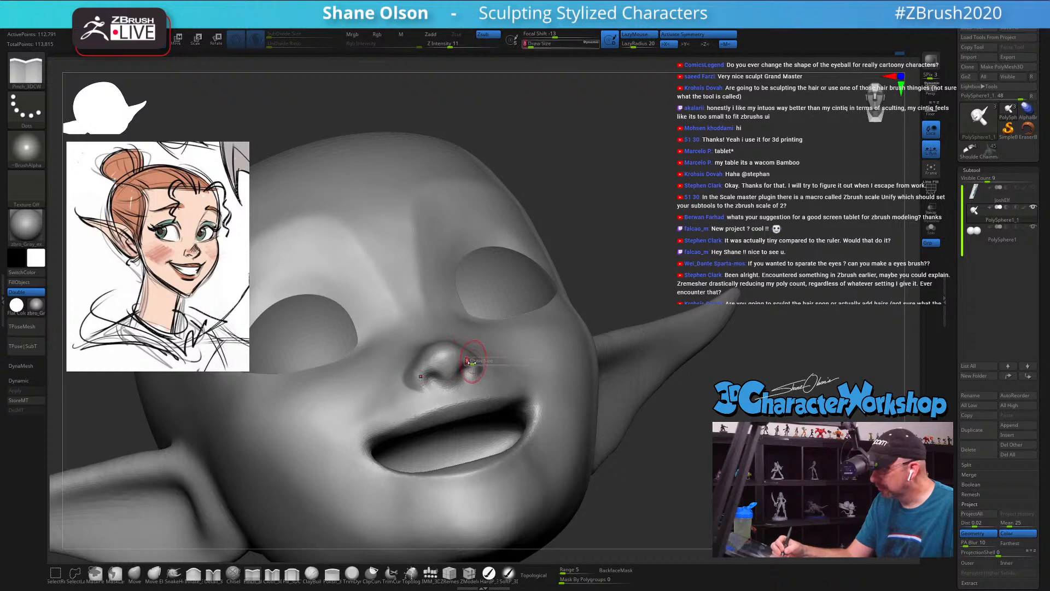
pyautogui.moveTo(472, 363); pyautogui.dragTo(469, 364)
pyautogui.moveTo(459, 364); pyautogui.dragTo(452, 365)
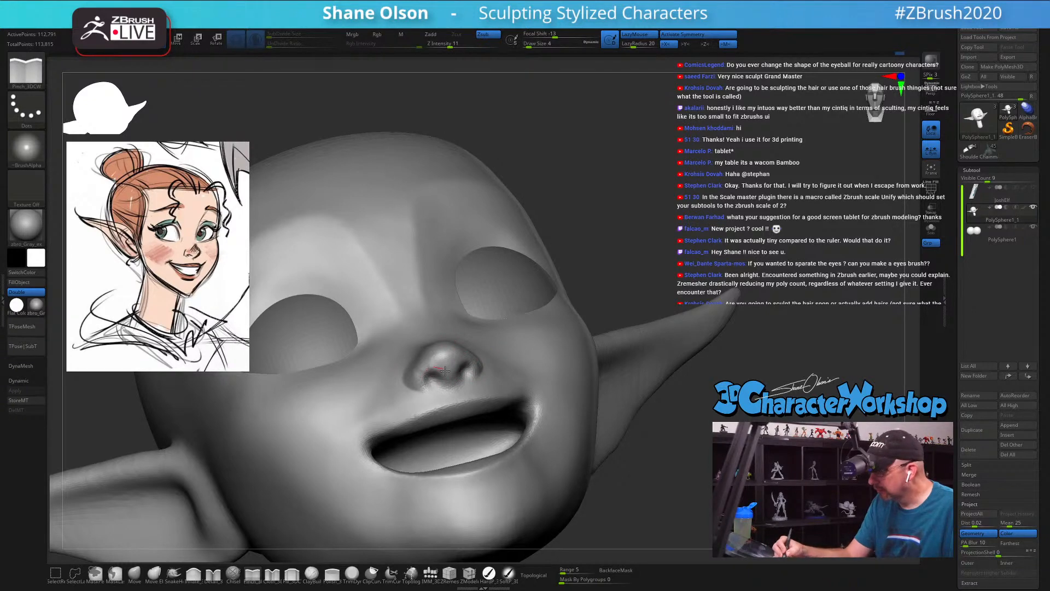
pyautogui.moveTo(447, 356); pyautogui.dragTo(447, 349, button='right')
pyautogui.press('shift')
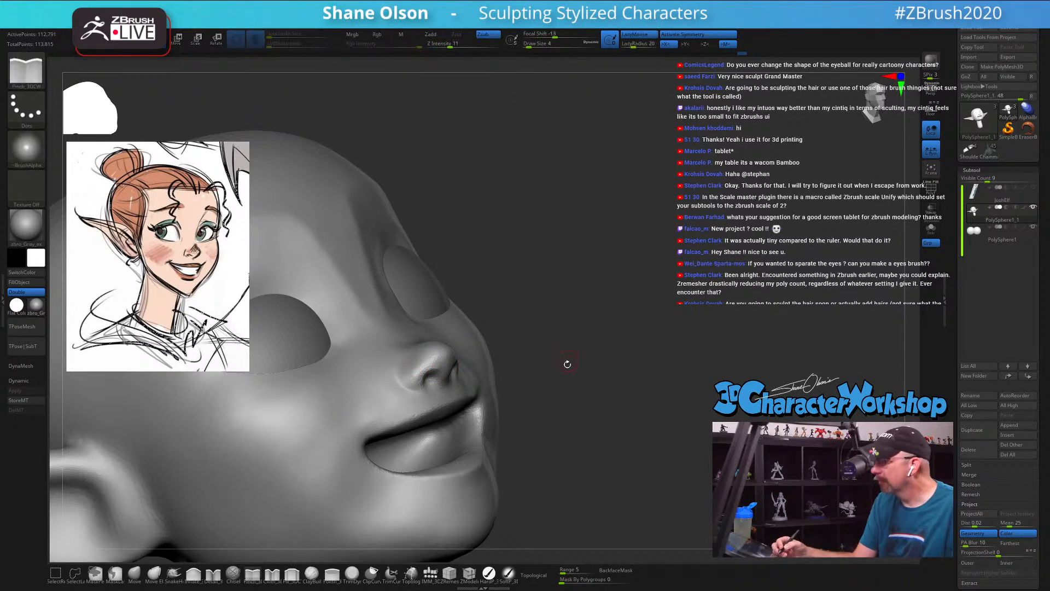
pyautogui.moveTo(567, 364)
pyautogui.mouseDown(button='right')
pyautogui.moveTo(627, 375)
pyautogui.moveTo(630, 419)
pyautogui.moveTo(647, 425)
pyautogui.moveTo(628, 430)
pyautogui.moveTo(599, 415)
pyautogui.mouseUp(button='right')
# Step: Set the Draw Size to 9 and smooth the brow above the eye and the side of the nose bridge
pyautogui.press('s')
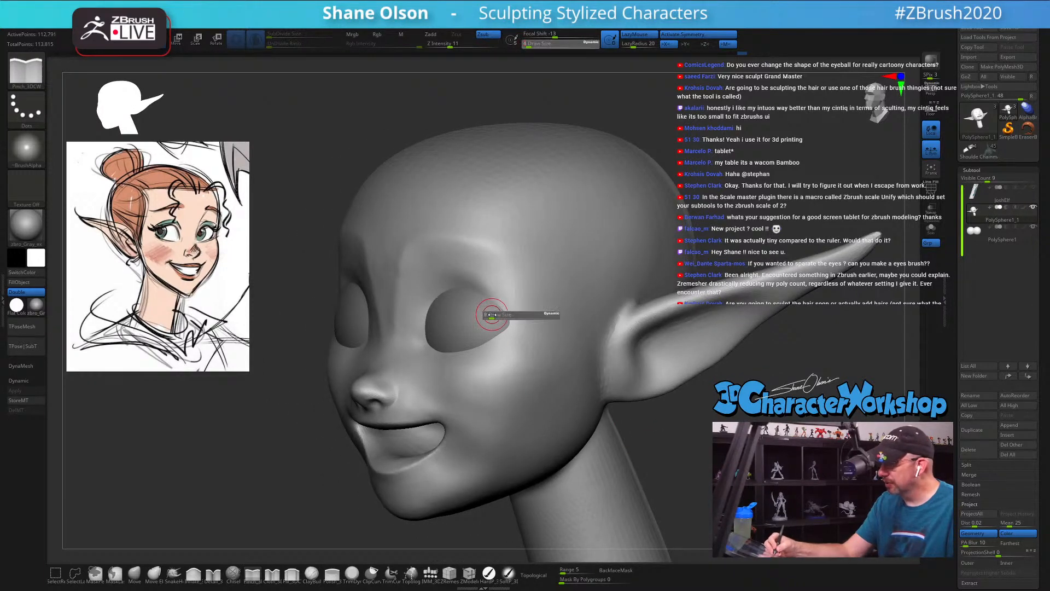
pyautogui.moveTo(493, 315); pyautogui.dragTo(493, 315)
pyautogui.moveTo(500, 305); pyautogui.dragTo(527, 308, button='right')
pyautogui.keyDown('shift'); pyautogui.moveTo(445, 276); pyautogui.dragTo(473, 285); pyautogui.keyUp('shift')
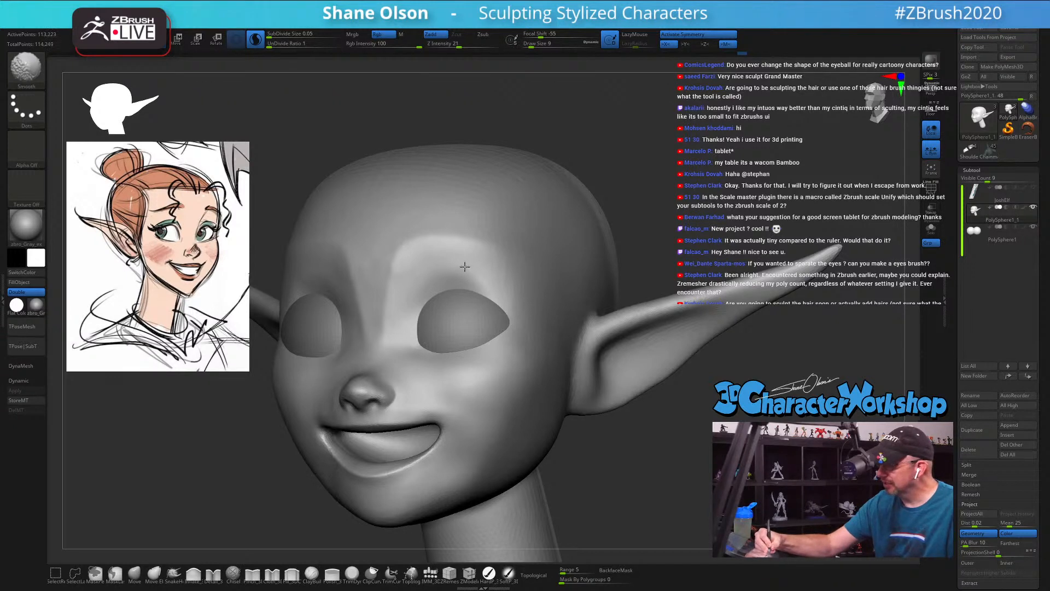
pyautogui.moveTo(474, 266)
pyautogui.keyDown('shift'); pyautogui.mouseDown()
pyautogui.moveTo(408, 273)
pyautogui.moveTo(399, 322)
pyautogui.mouseUp(); pyautogui.keyUp('shift')
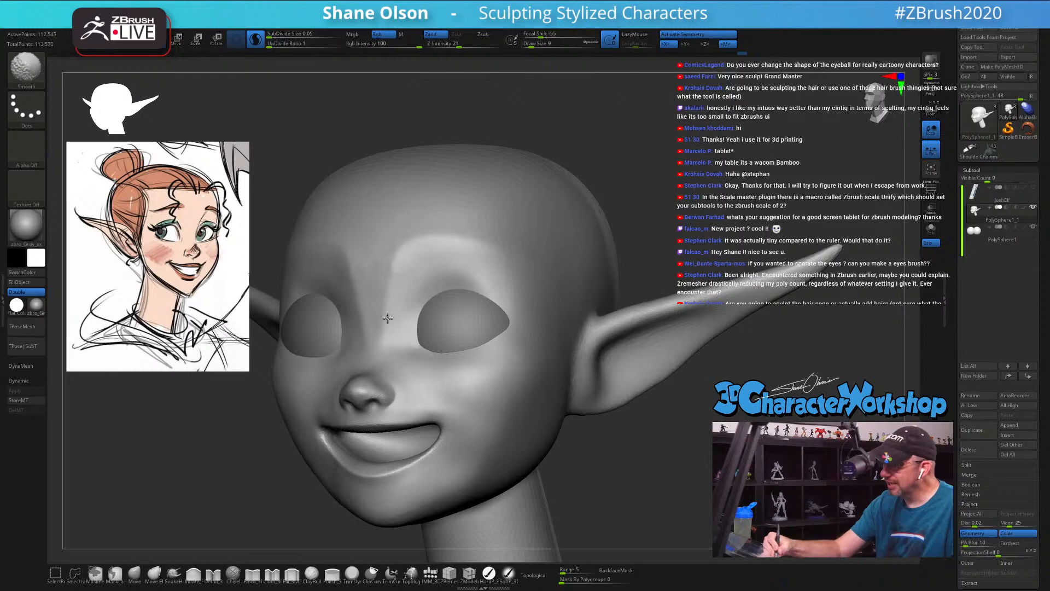
pyautogui.moveTo(393, 339); pyautogui.dragTo(385, 308, button='right')
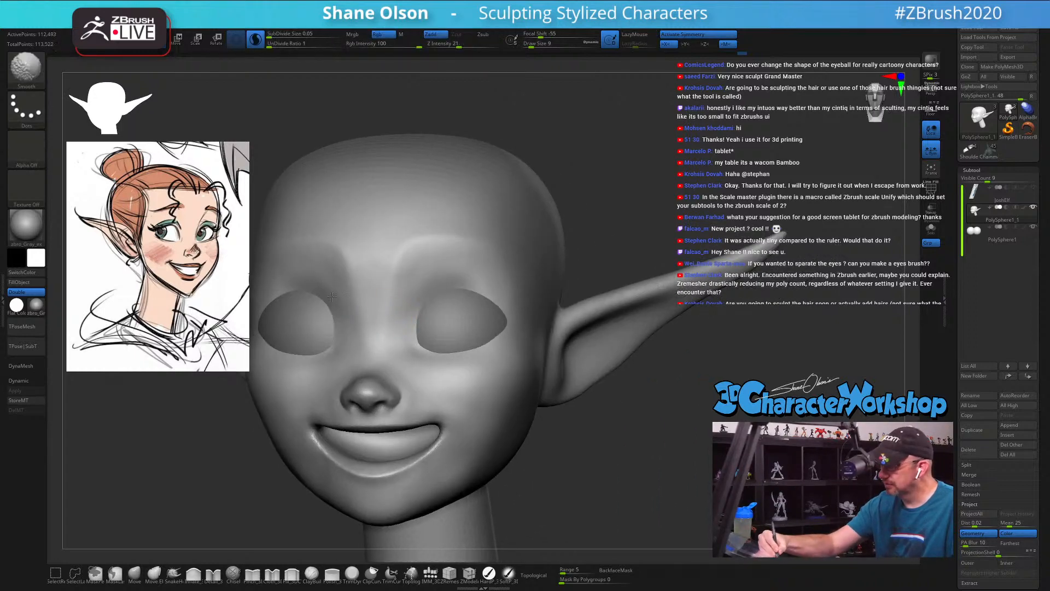
# Step: Smooth the nose bridge and the lower eyelid with Z Intensity 34 and Draw Size 13
pyautogui.keyDown('shift'); pyautogui.moveTo(361, 311); pyautogui.dragTo(364, 304); pyautogui.keyUp('shift')
pyautogui.moveTo(419, 329)
pyautogui.mouseDown(button='right')
pyautogui.moveTo(487, 311)
pyautogui.moveTo(471, 305)
pyautogui.mouseUp(button='right')
pyautogui.keyDown('shift'); pyautogui.moveTo(464, 47); pyautogui.dragTo(468, 48); pyautogui.keyUp('shift')
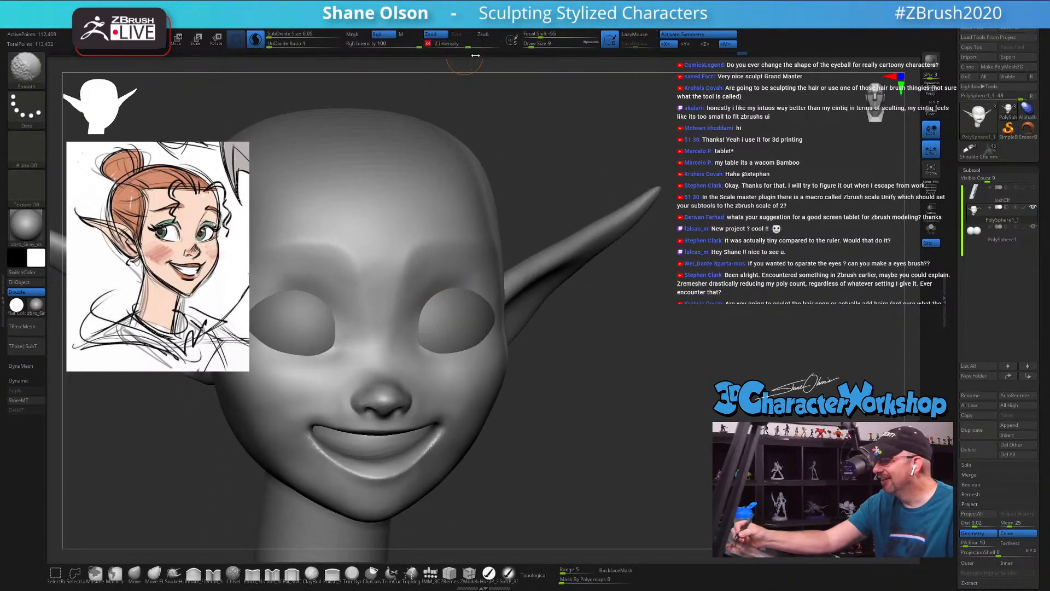
pyautogui.press('s')
pyautogui.moveTo(457, 303); pyautogui.dragTo(460, 303)
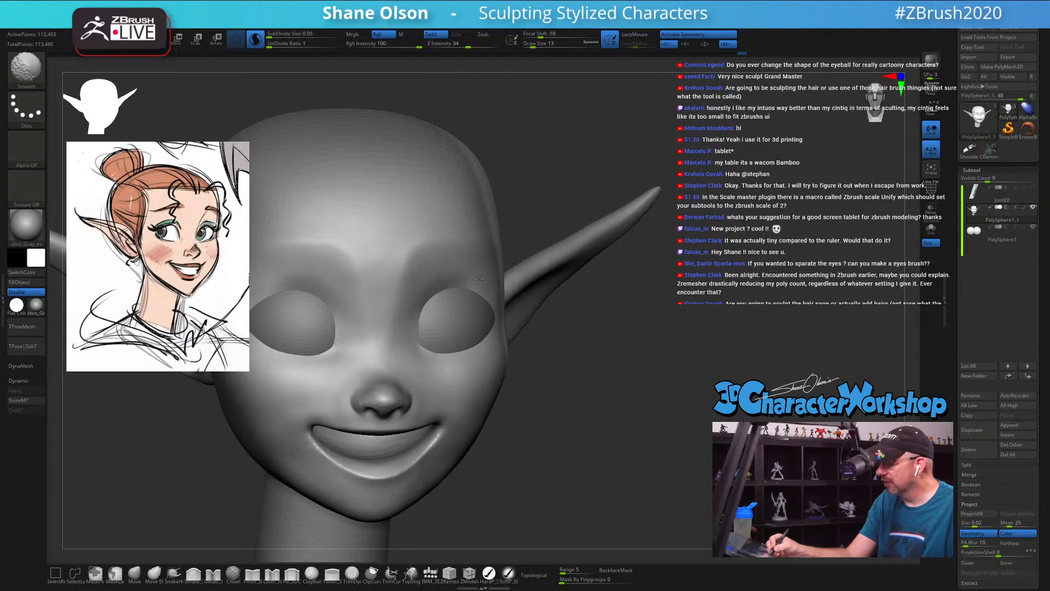
pyautogui.keyDown('shift'); pyautogui.moveTo(435, 327); pyautogui.dragTo(445, 349); pyautogui.keyUp('shift')
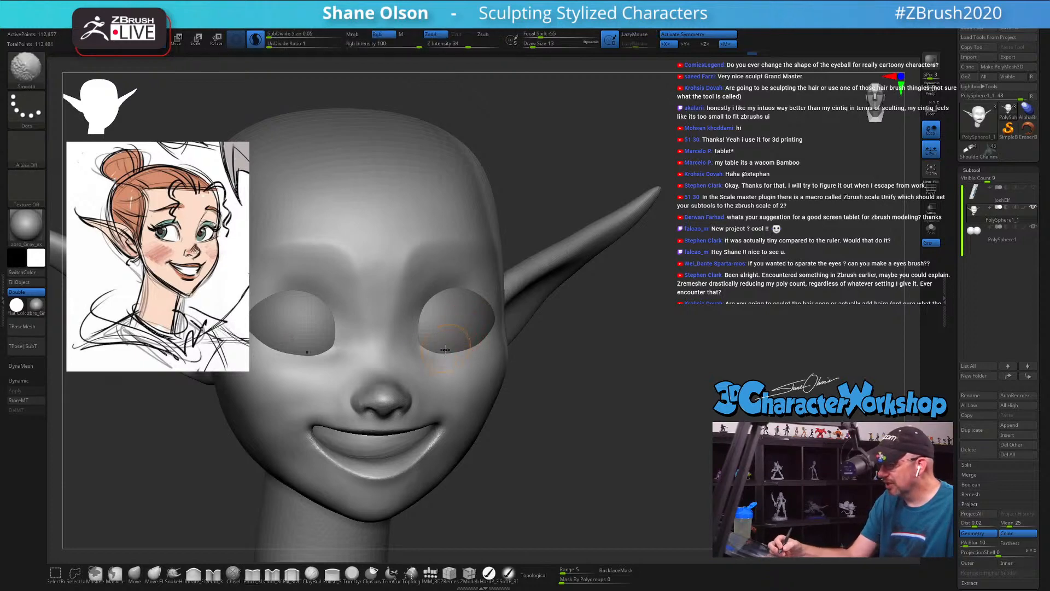
# Step: Start raising a rim along the upper eyelid edge with the Detail brush at Draw Size 7
pyautogui.moveTo(476, 373); pyautogui.dragTo(549, 407, button='right')
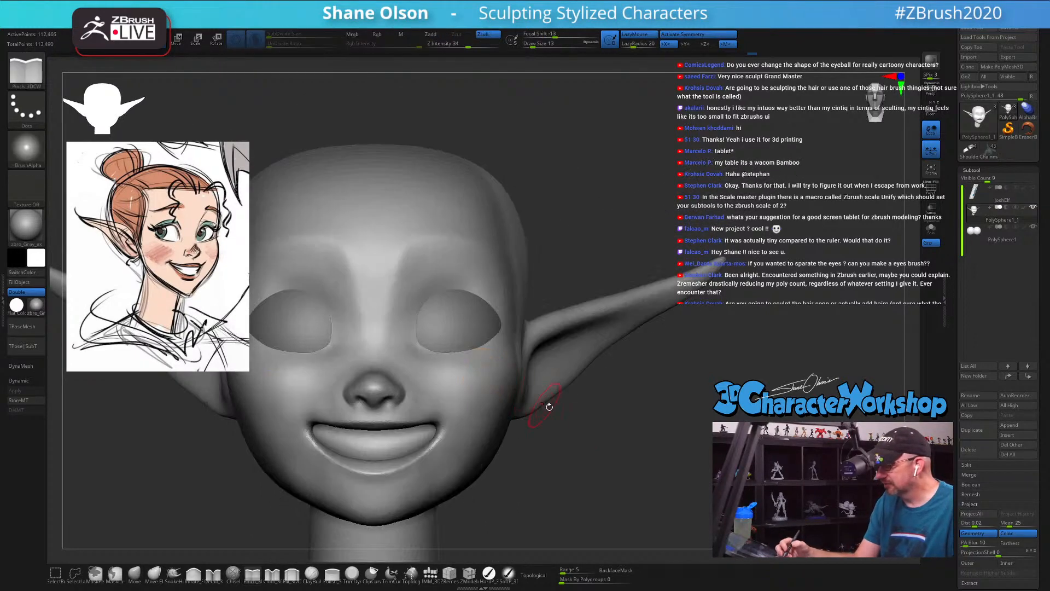
pyautogui.moveTo(585, 443); pyautogui.dragTo(478, 373, button='right')
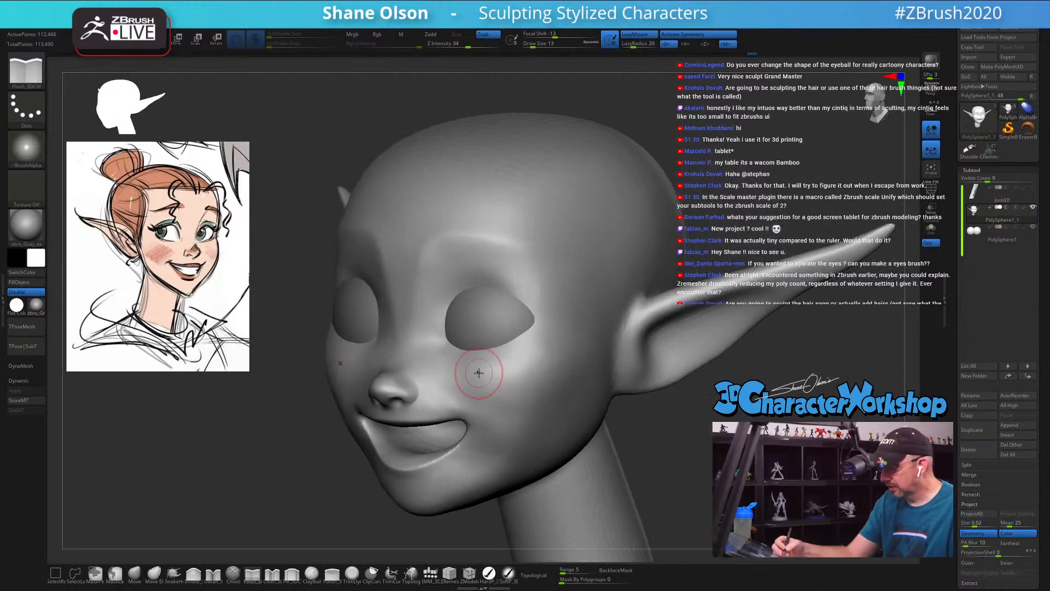
pyautogui.click(215, 575)
pyautogui.press('s')
pyautogui.moveTo(244, 487); pyautogui.dragTo(241, 487)
pyautogui.moveTo(293, 441)
pyautogui.mouseDown()
pyautogui.moveTo(612, 386)
pyautogui.moveTo(603, 402)
pyautogui.moveTo(634, 462)
pyautogui.moveTo(660, 418)
pyautogui.mouseUp()
pyautogui.hotkey('shift', 'f')
pyautogui.hotkey('shift', 'f')
pyautogui.moveTo(432, 401)
pyautogui.keyDown('ctrl'); pyautogui.mouseDown(button='right')
pyautogui.moveTo(433, 428)
pyautogui.moveTo(429, 410)
pyautogui.mouseUp(button='right'); pyautogui.keyUp('ctrl')
pyautogui.moveTo(413, 376); pyautogui.dragTo(422, 316, button='right')
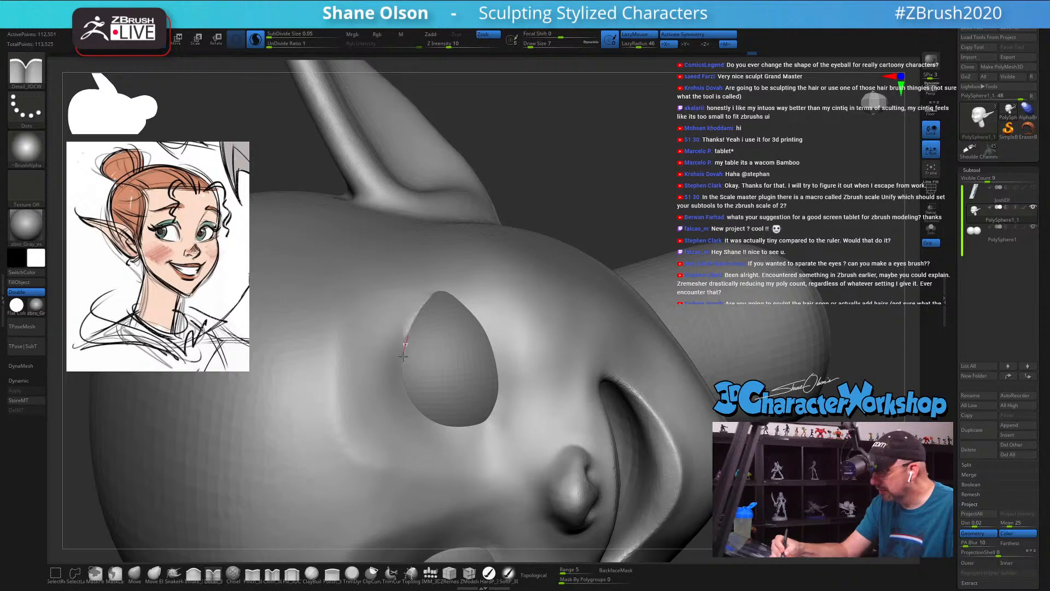
# Step: Build up the upper eyelid rim between the inner and outer eye corners, and isolate the head with Solo
pyautogui.moveTo(440, 428)
pyautogui.mouseDown()
pyautogui.moveTo(425, 305)
pyautogui.moveTo(414, 326)
pyautogui.mouseUp()
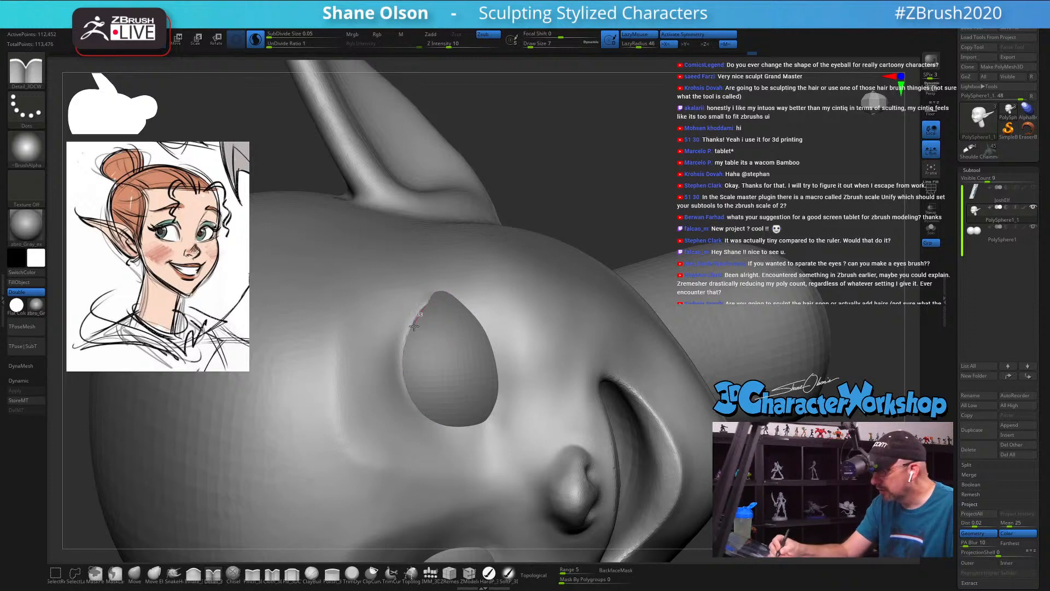
pyautogui.moveTo(421, 410); pyautogui.dragTo(423, 409)
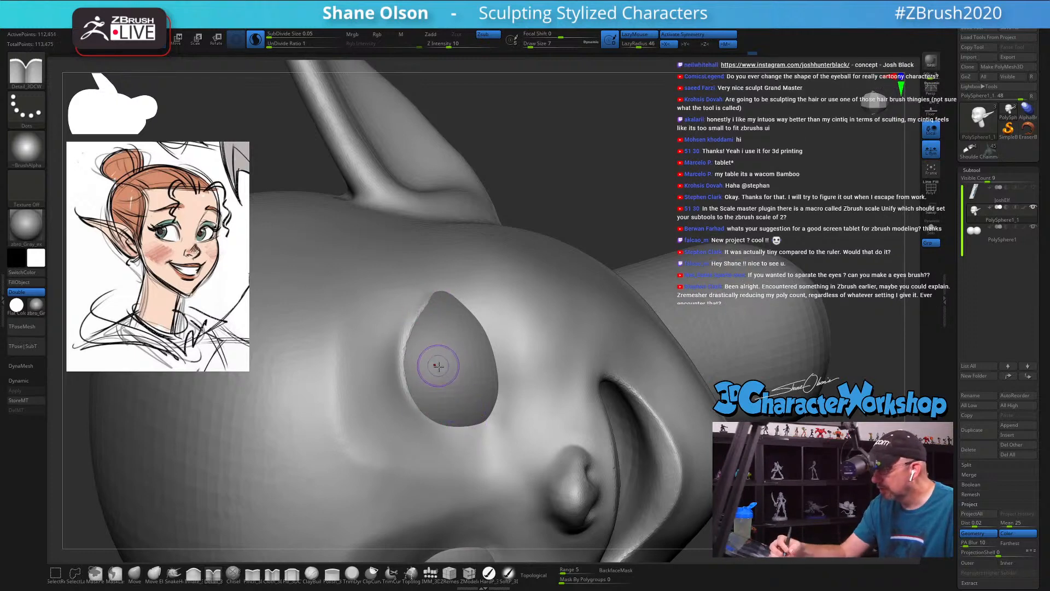
pyautogui.moveTo(429, 351); pyautogui.dragTo(421, 339, button='right')
pyautogui.moveTo(419, 286); pyautogui.dragTo(402, 331)
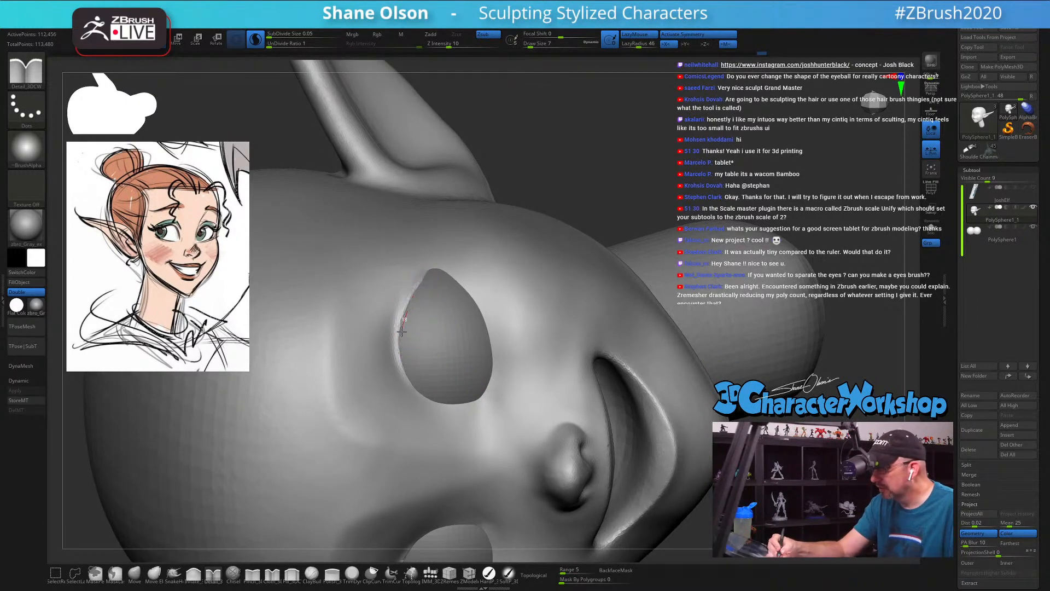
pyautogui.moveTo(414, 384); pyautogui.dragTo(419, 390)
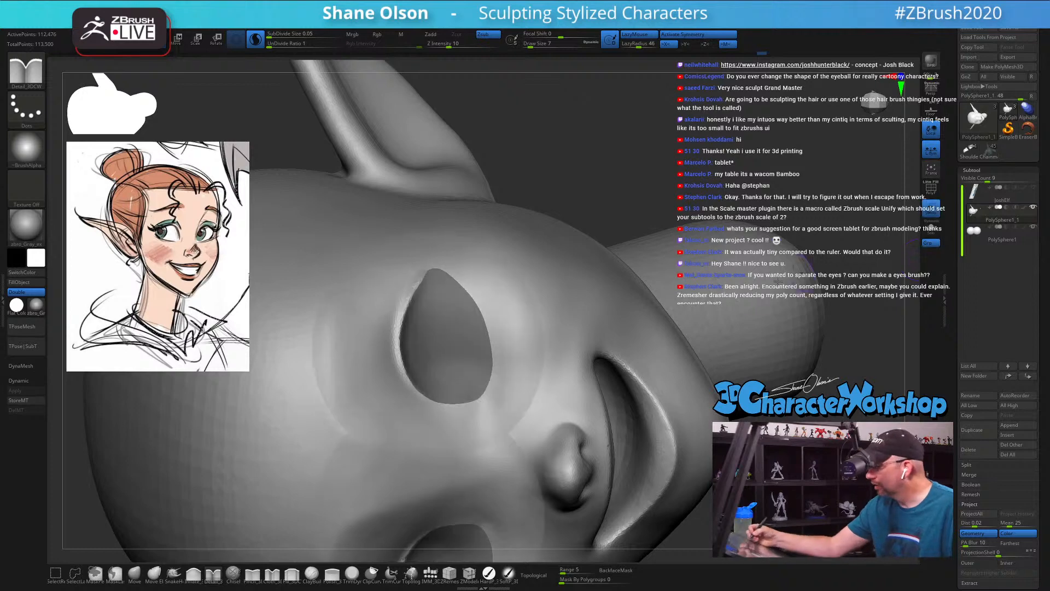
# Step: Strengthen the upper lid's edge around the empty eye opening with repeated Detail brush strokes
pyautogui.moveTo(421, 282); pyautogui.dragTo(403, 322)
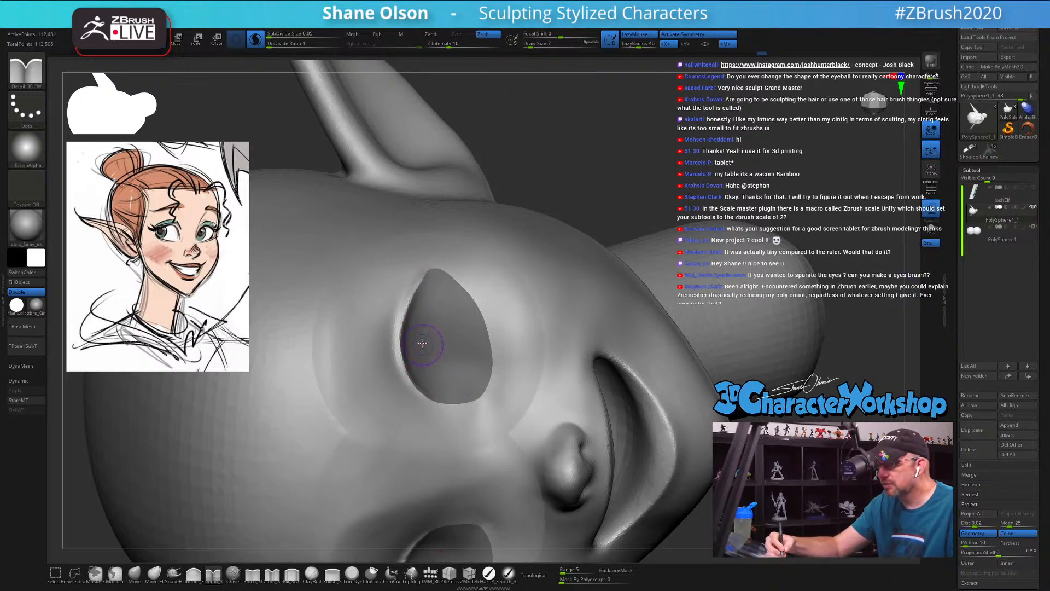
pyautogui.moveTo(403, 325); pyautogui.dragTo(402, 357)
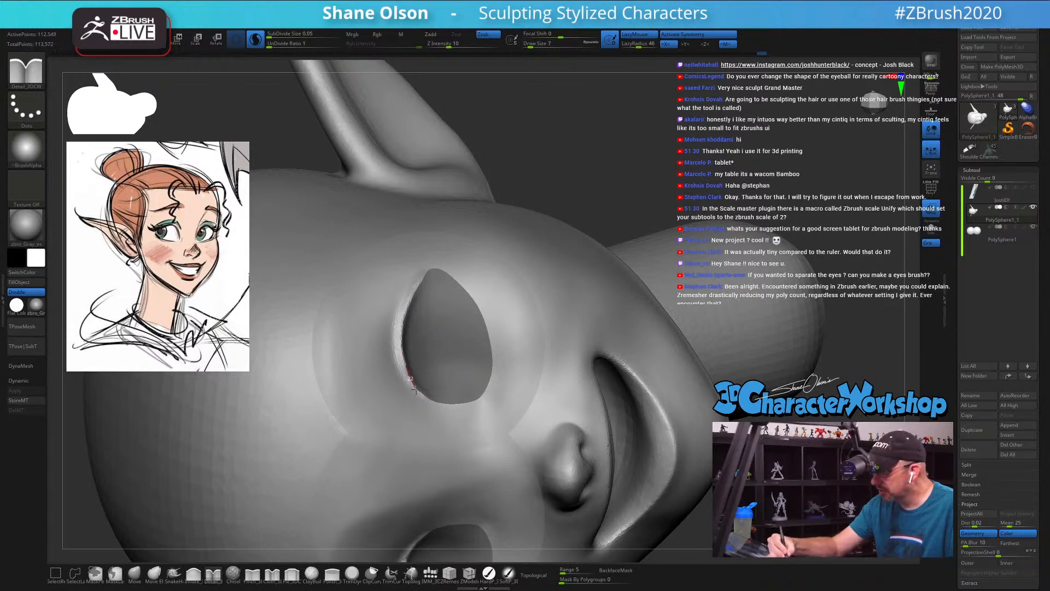
pyautogui.moveTo(455, 412); pyautogui.dragTo(407, 372)
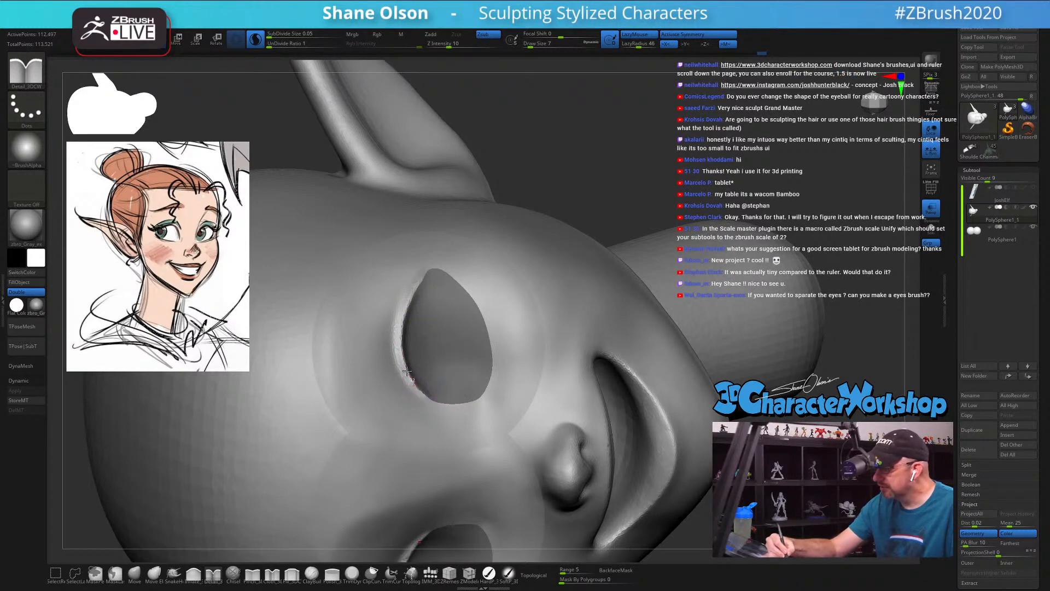
pyautogui.moveTo(415, 287); pyautogui.dragTo(417, 284)
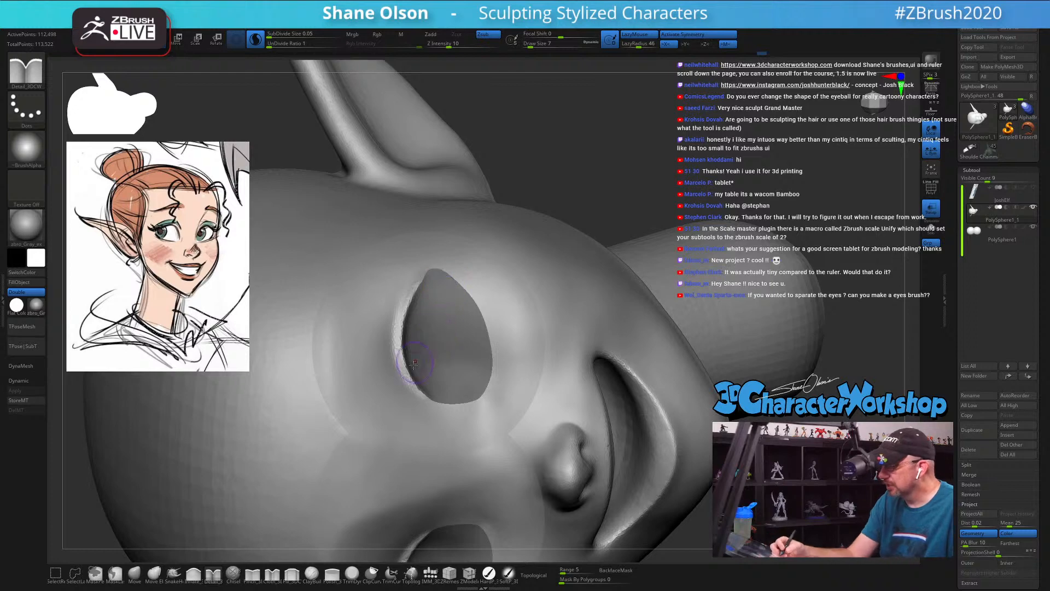
pyautogui.press('shift')
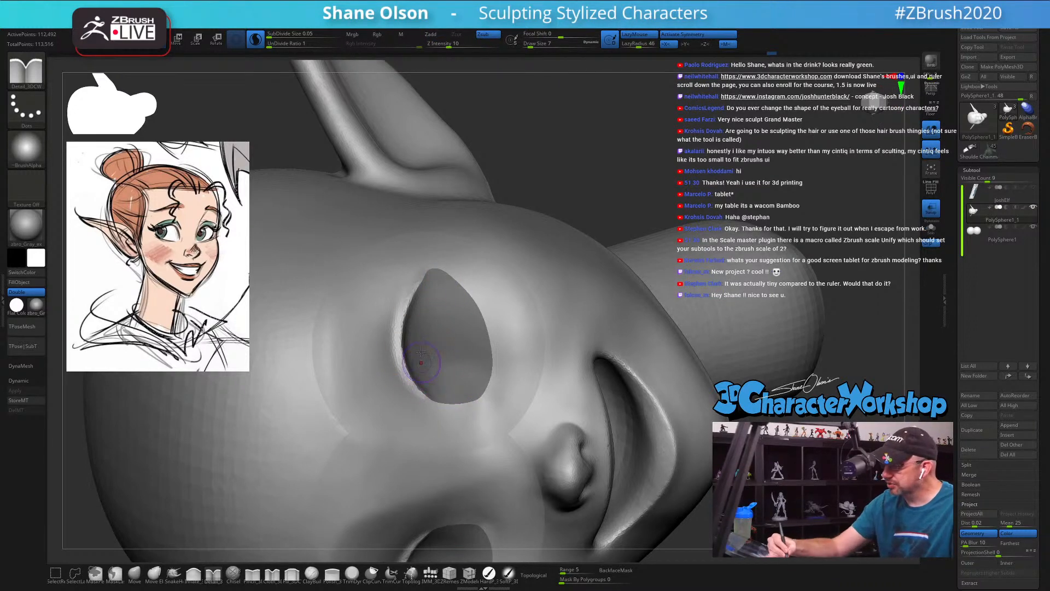
# Step: Extend the upper eyelid rim past the outer corner of the eye with the Detail brush
pyautogui.moveTo(409, 300); pyautogui.dragTo(450, 248)
pyautogui.moveTo(424, 280); pyautogui.dragTo(458, 248)
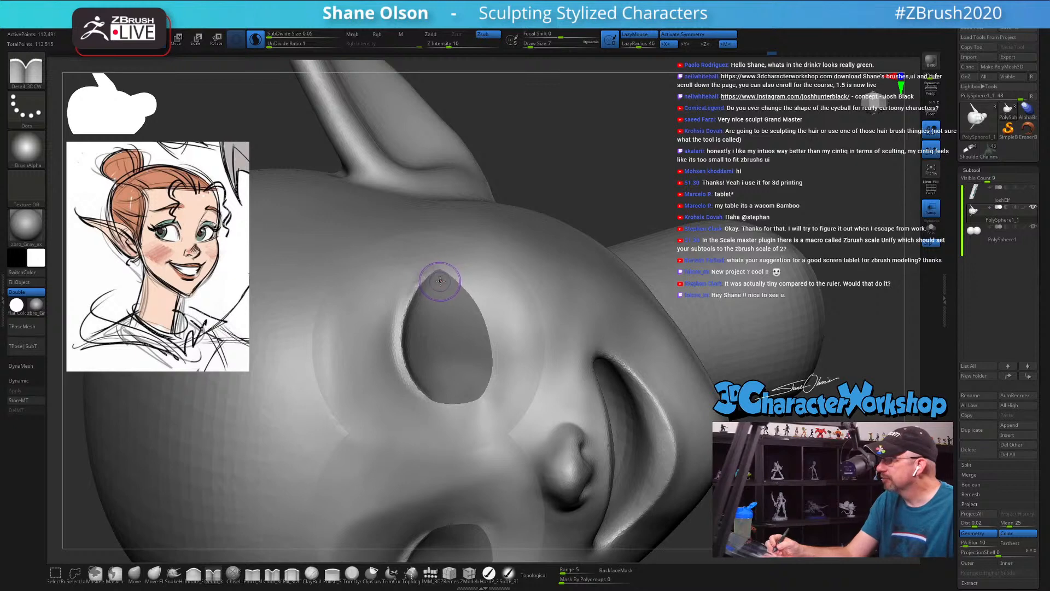
pyautogui.moveTo(438, 287); pyautogui.dragTo(407, 308)
pyautogui.moveTo(444, 259); pyautogui.dragTo(448, 255)
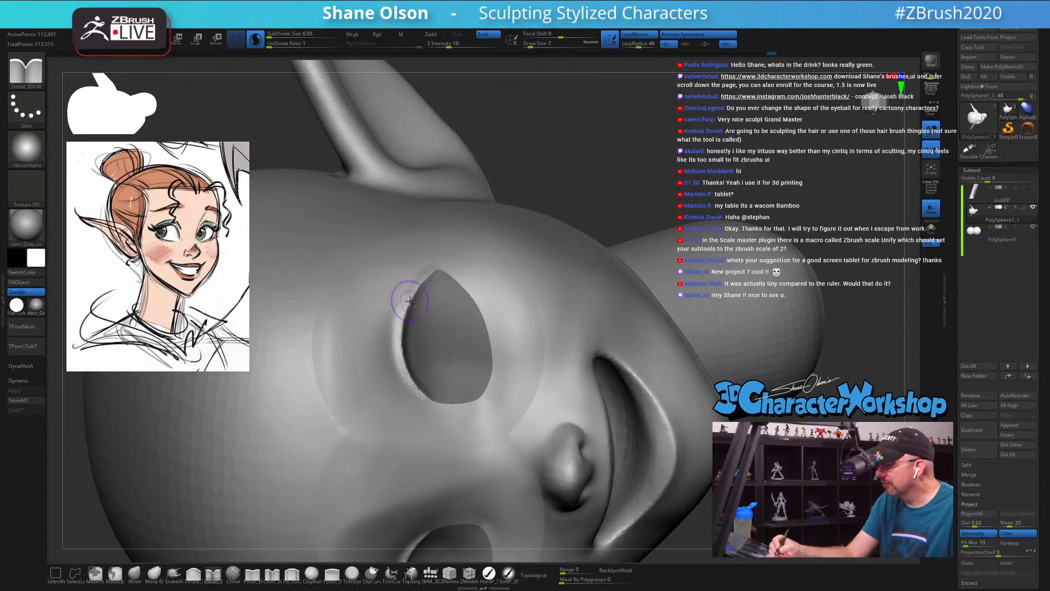
pyautogui.moveTo(408, 298)
pyautogui.mouseDown()
pyautogui.moveTo(446, 260)
pyautogui.moveTo(413, 311)
pyautogui.moveTo(438, 270)
pyautogui.mouseUp()
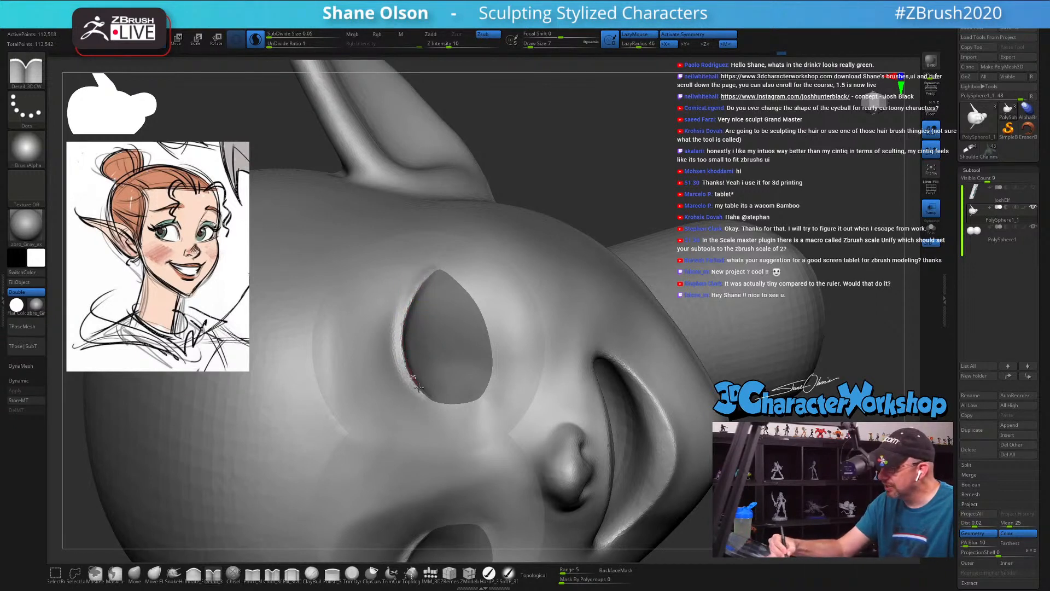
# Step: Thicken the upper eyelid rim from the inner eye corner across the lid
pyautogui.moveTo(444, 405)
pyautogui.mouseDown()
pyautogui.moveTo(414, 340)
pyautogui.moveTo(448, 378)
pyautogui.mouseUp()
pyautogui.moveTo(449, 386)
pyautogui.mouseDown(button='right')
pyautogui.moveTo(434, 383)
pyautogui.moveTo(468, 375)
pyautogui.mouseUp(button='right')
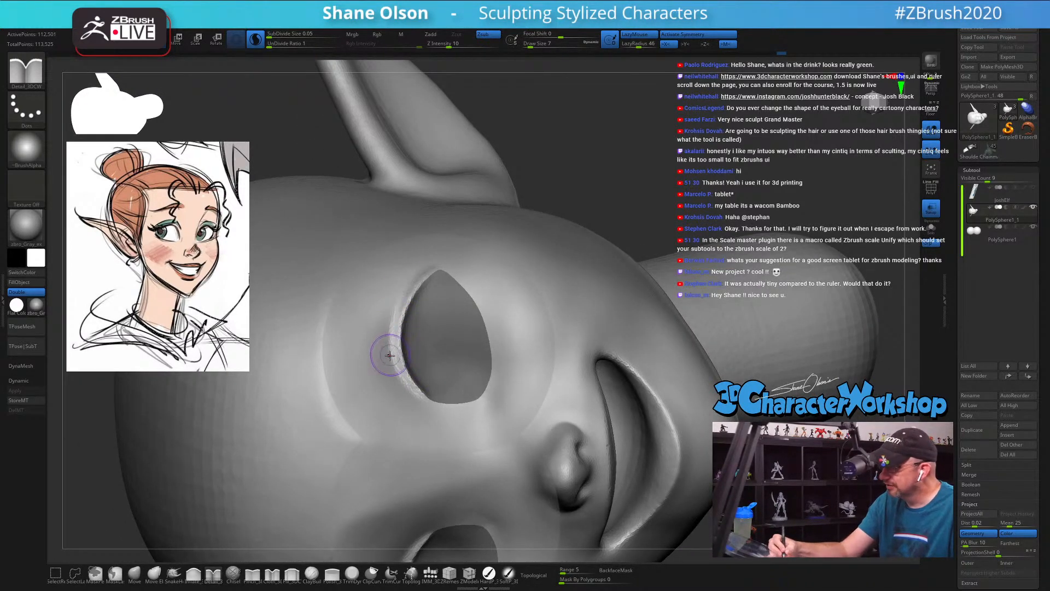
pyautogui.moveTo(391, 370)
pyautogui.mouseDown()
pyautogui.moveTo(388, 324)
pyautogui.moveTo(427, 278)
pyautogui.mouseUp()
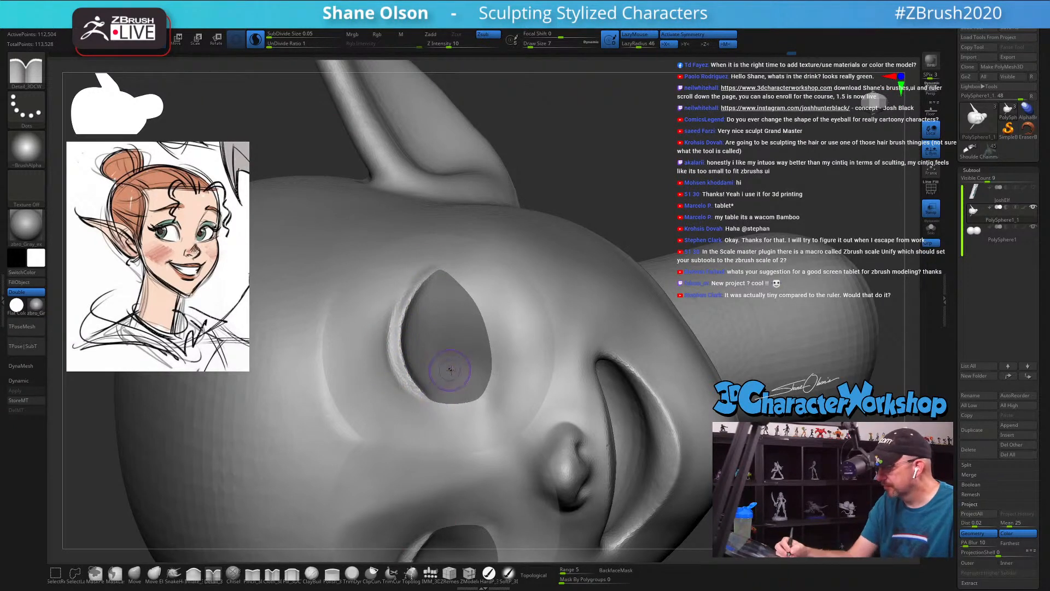
pyautogui.moveTo(467, 383)
pyautogui.mouseDown(button='right')
pyautogui.moveTo(445, 356)
pyautogui.moveTo(464, 370)
pyautogui.mouseUp(button='right')
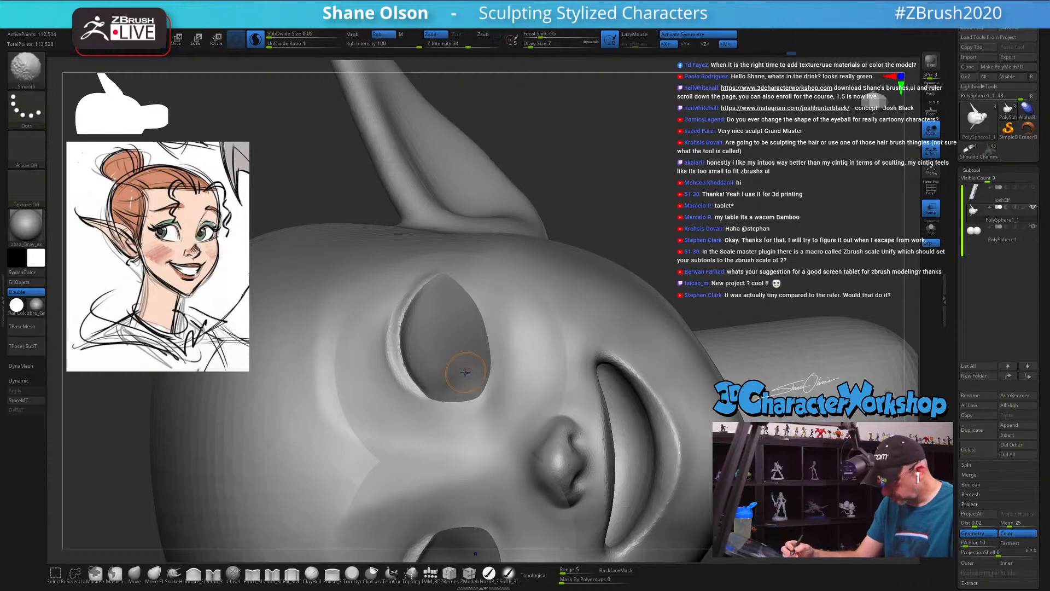
# Step: Turn off Solo to bring back the eyeballs, and continue the raised eyelid rim down around the inner eye corner
pyautogui.hotkey('shift', 'f')
pyautogui.hotkey('shift', 'f')
pyautogui.moveTo(499, 417)
pyautogui.keyDown('ctrl'); pyautogui.mouseDown(button='right')
pyautogui.moveTo(547, 323)
pyautogui.moveTo(540, 424)
pyautogui.moveTo(521, 480)
pyautogui.moveTo(577, 470)
pyautogui.moveTo(707, 407)
pyautogui.mouseUp(button='right'); pyautogui.keyUp('ctrl')
pyautogui.click(929, 216)
pyautogui.keyDown('ctrl'); pyautogui.moveTo(691, 317); pyautogui.dragTo(626, 284, button='right'); pyautogui.keyUp('ctrl')
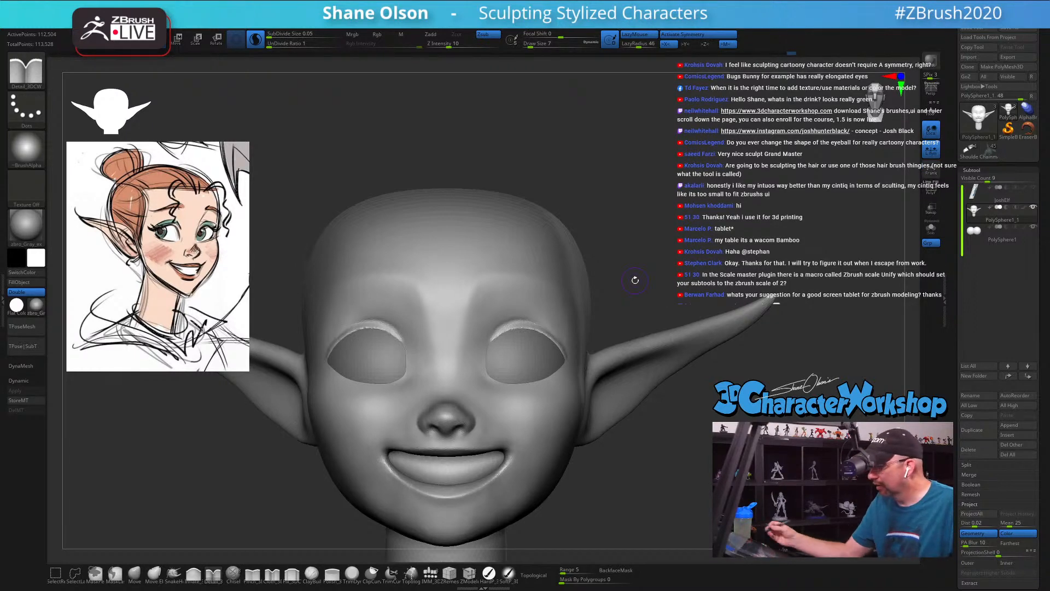
pyautogui.moveTo(607, 401)
pyautogui.mouseDown(button='right')
pyautogui.moveTo(560, 323)
pyautogui.moveTo(505, 321)
pyautogui.mouseUp(button='right')
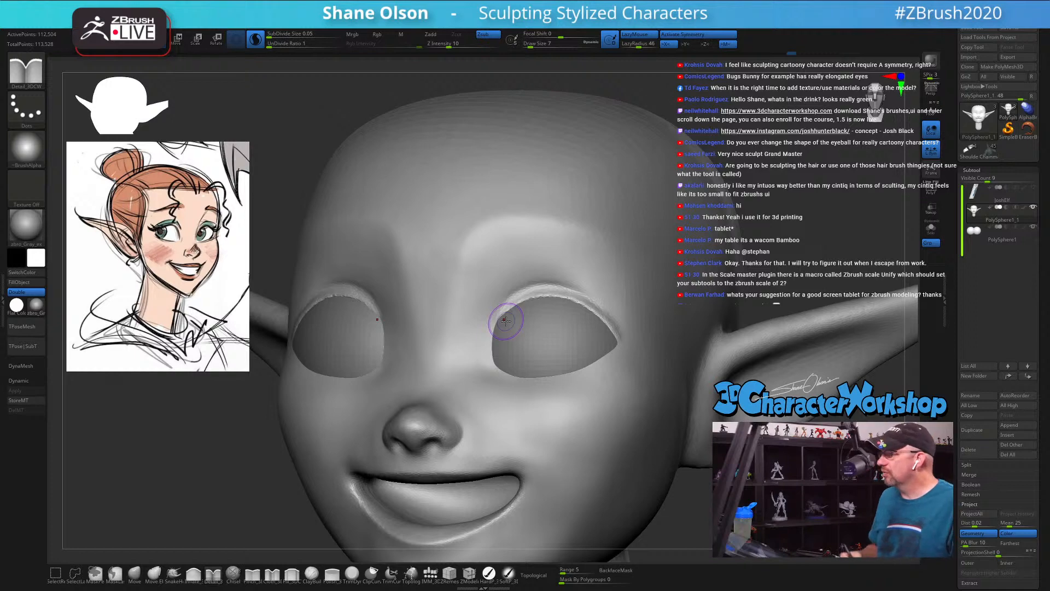
pyautogui.moveTo(504, 317); pyautogui.dragTo(481, 335, button='right')
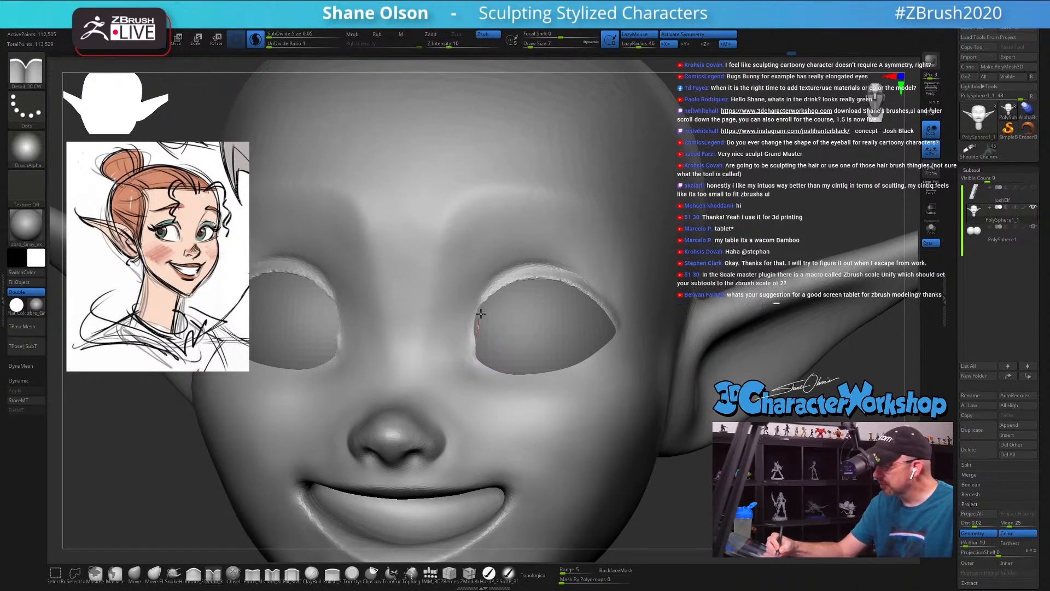
pyautogui.moveTo(481, 326); pyautogui.dragTo(492, 291)
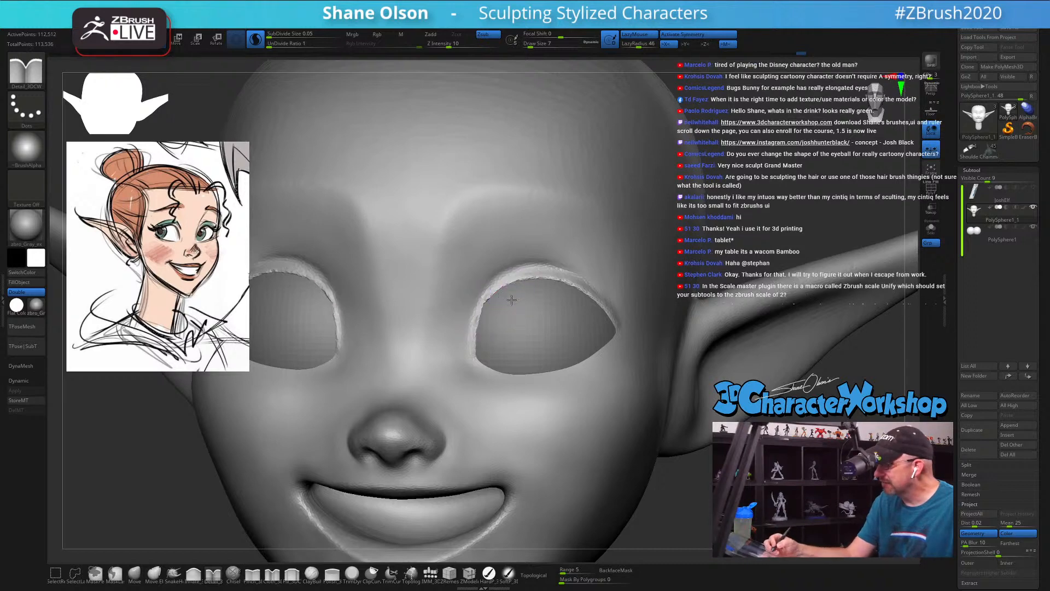
pyautogui.moveTo(511, 298)
pyautogui.mouseDown(button='right')
pyautogui.moveTo(509, 313)
pyautogui.moveTo(481, 322)
pyautogui.mouseUp(button='right')
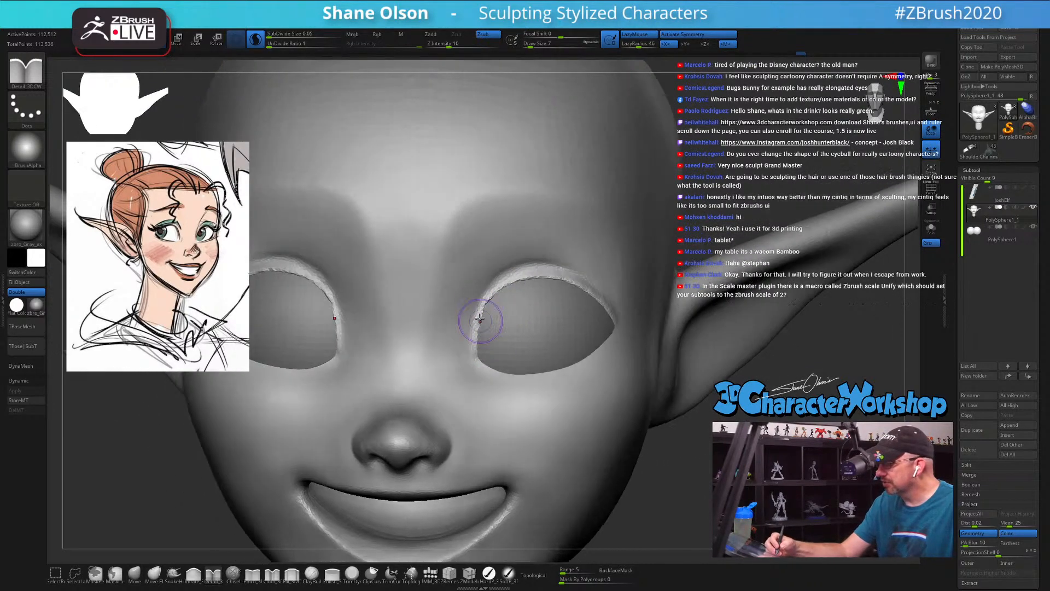
# Step: Build up the outer border of the upper eyelid rim with the Detail brush at Draw Size 6
pyautogui.press('s')
pyautogui.moveTo(500, 281); pyautogui.dragTo(498, 281)
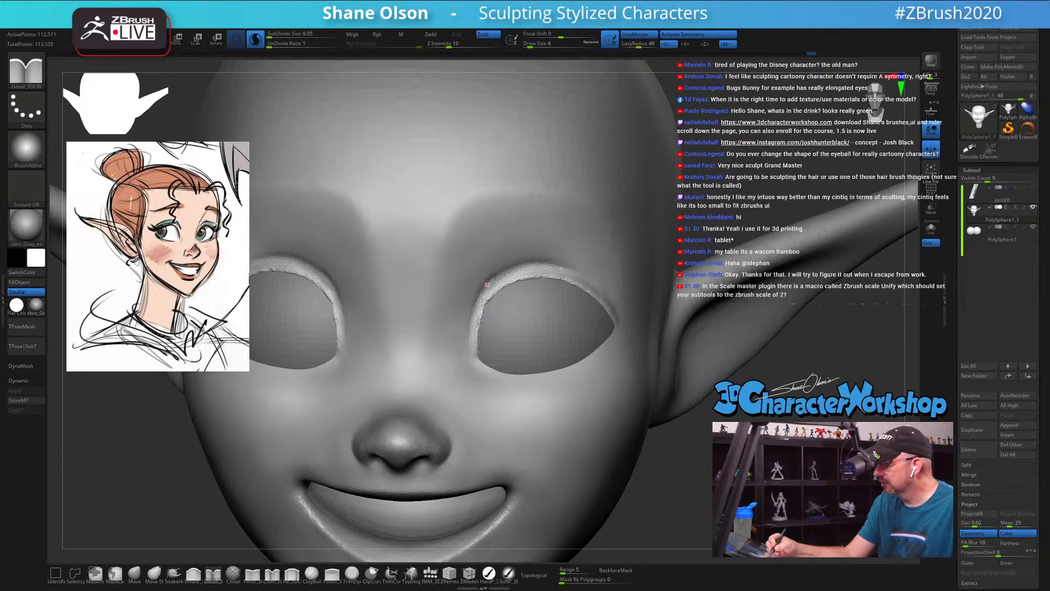
pyautogui.moveTo(494, 275); pyautogui.dragTo(556, 266)
pyautogui.moveTo(581, 297)
pyautogui.mouseDown(button='right')
pyautogui.moveTo(516, 321)
pyautogui.moveTo(545, 330)
pyautogui.mouseUp(button='right')
pyautogui.moveTo(469, 281); pyautogui.dragTo(488, 262)
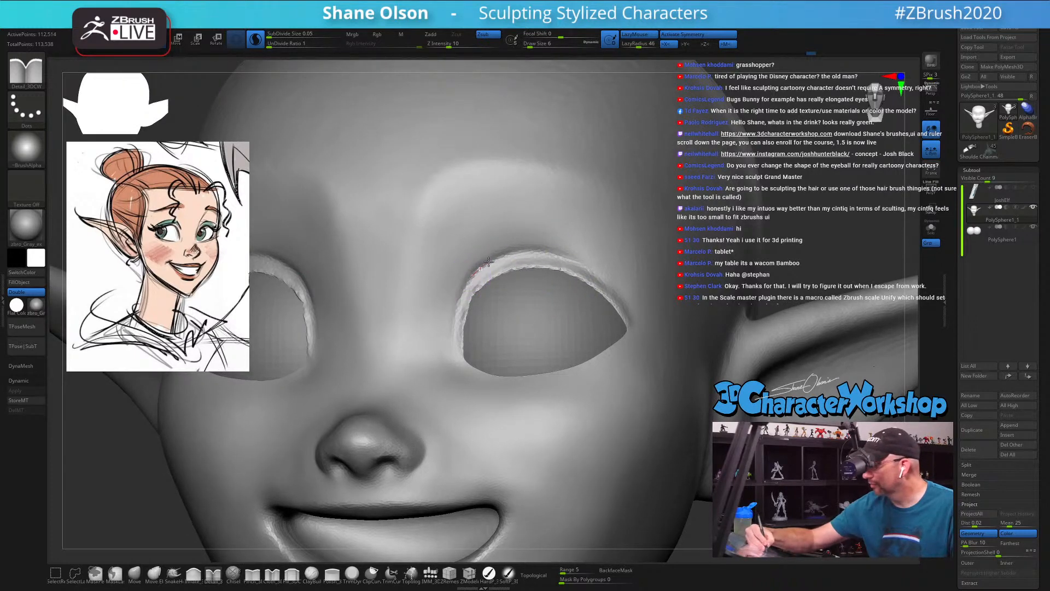
pyautogui.moveTo(580, 260); pyautogui.dragTo(588, 263)
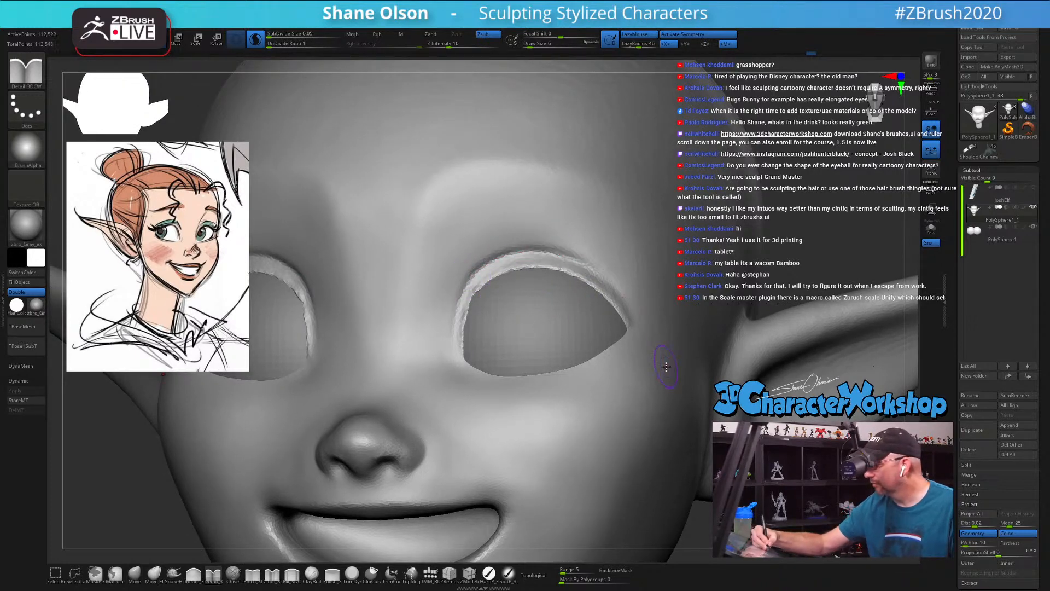
pyautogui.moveTo(600, 363); pyautogui.dragTo(616, 365, button='right')
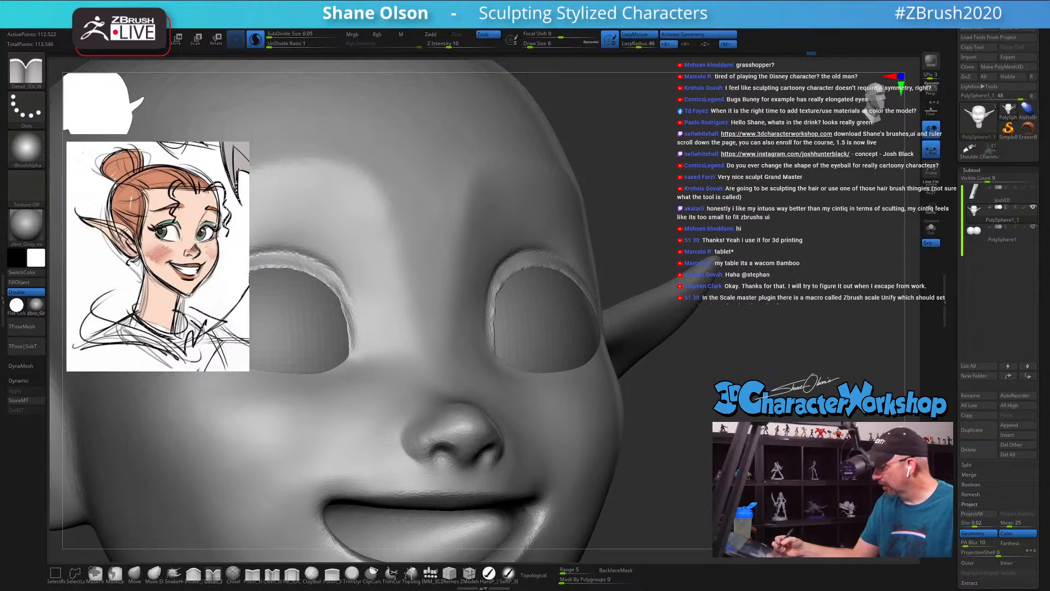
pyautogui.keyDown('ctrl'); pyautogui.moveTo(657, 402); pyautogui.dragTo(679, 372, button='right'); pyautogui.keyUp('ctrl')
pyautogui.keyDown('shift'); pyautogui.moveTo(682, 388); pyautogui.dragTo(621, 422, button='right'); pyautogui.keyUp('shift')
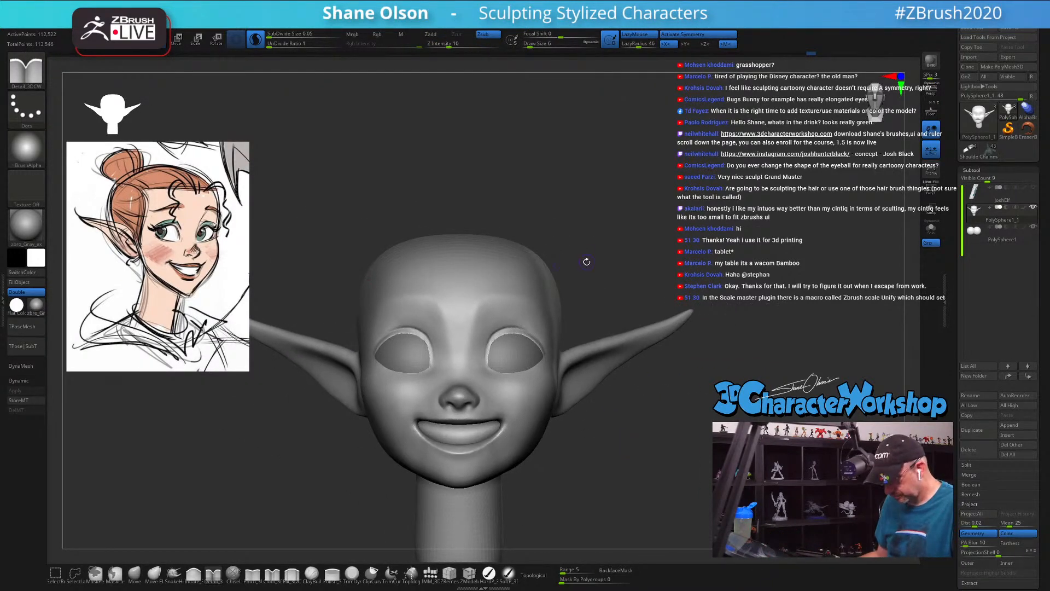
pyautogui.press('e')
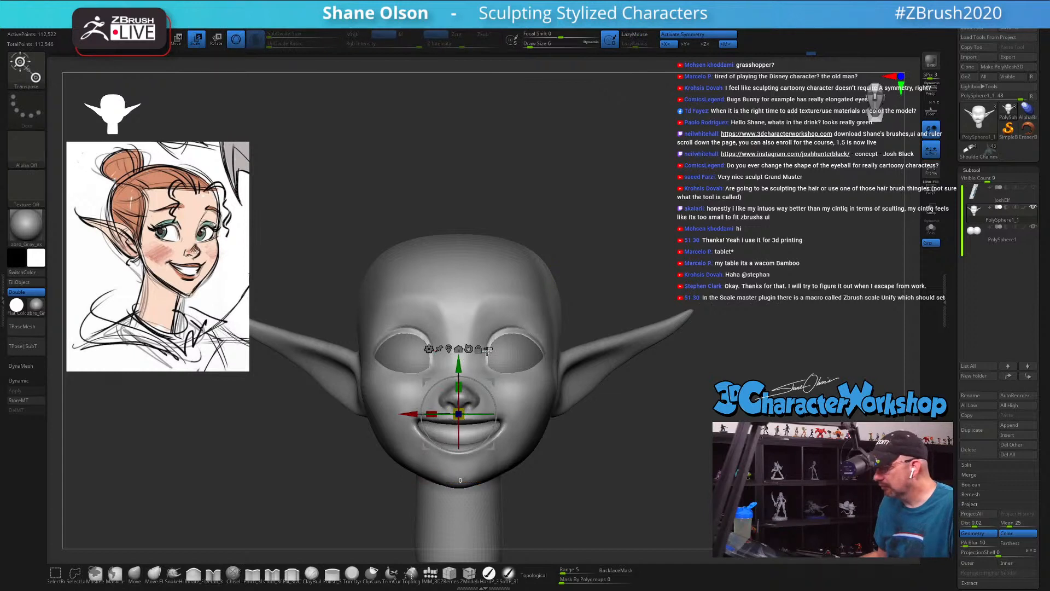
pyautogui.moveTo(462, 407); pyautogui.dragTo(488, 398)
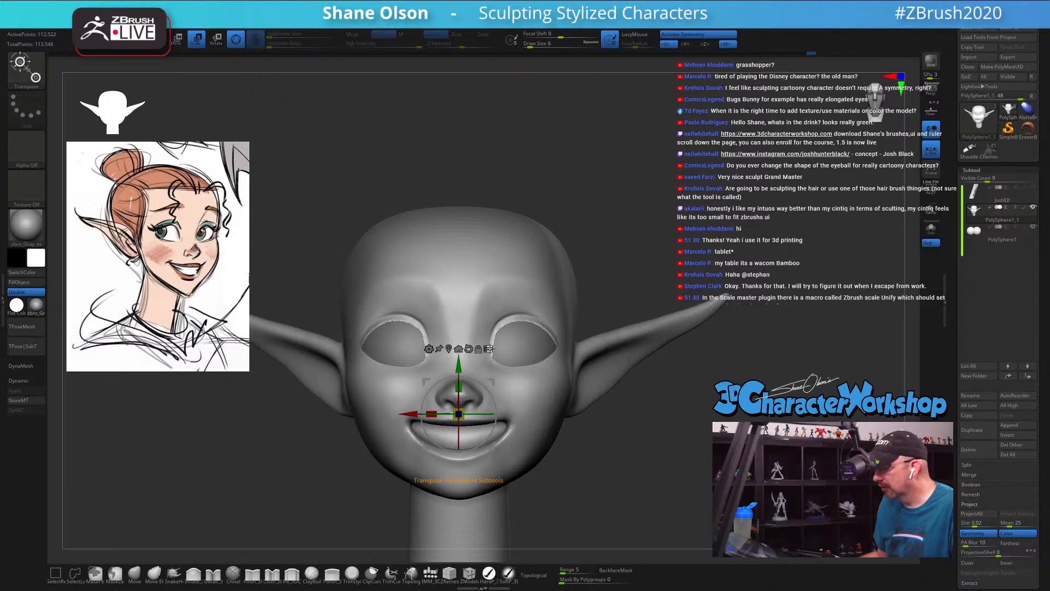
pyautogui.press('q')
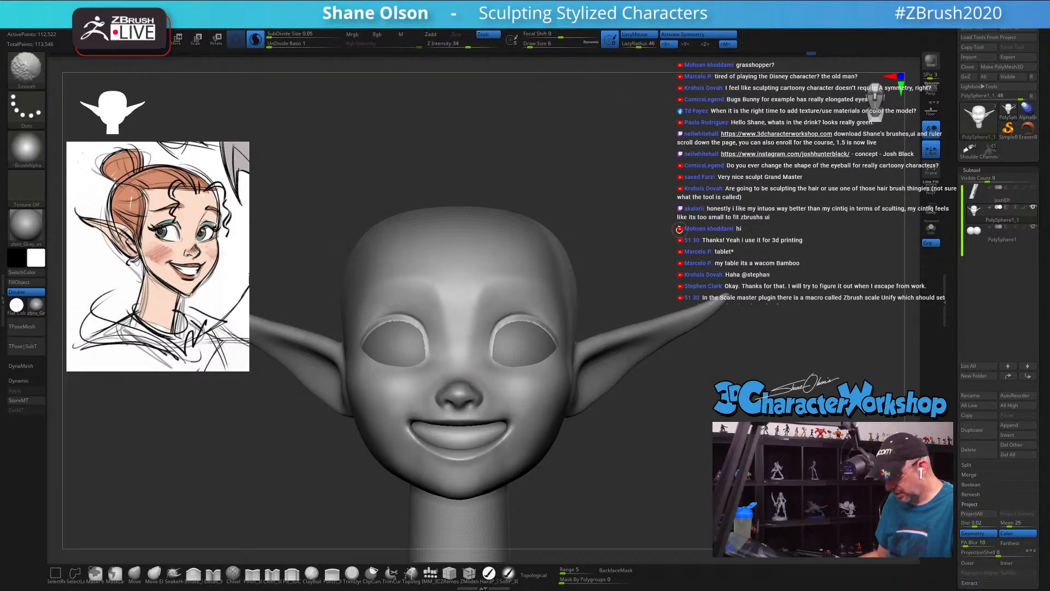
# Step: Examine the head's wireframe and polygroups around the eyes, nose and mouth from the front and side
pyautogui.hotkey('shift', 'f')
pyautogui.keyDown('alt'); pyautogui.moveTo(670, 266); pyautogui.dragTo(670, 329); pyautogui.keyUp('alt')
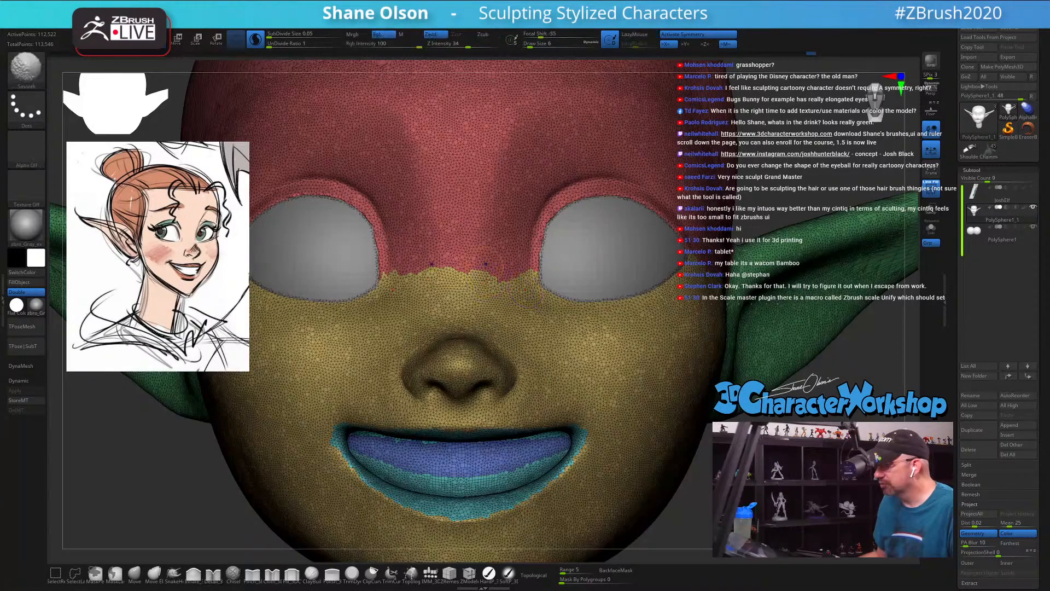
pyautogui.keyDown('shift'); pyautogui.moveTo(485, 287); pyautogui.dragTo(525, 299); pyautogui.keyUp('shift')
pyautogui.moveTo(565, 358)
pyautogui.keyDown('shift'); pyautogui.mouseDown()
pyautogui.moveTo(646, 352)
pyautogui.moveTo(599, 323)
pyautogui.mouseUp(); pyautogui.keyUp('shift')
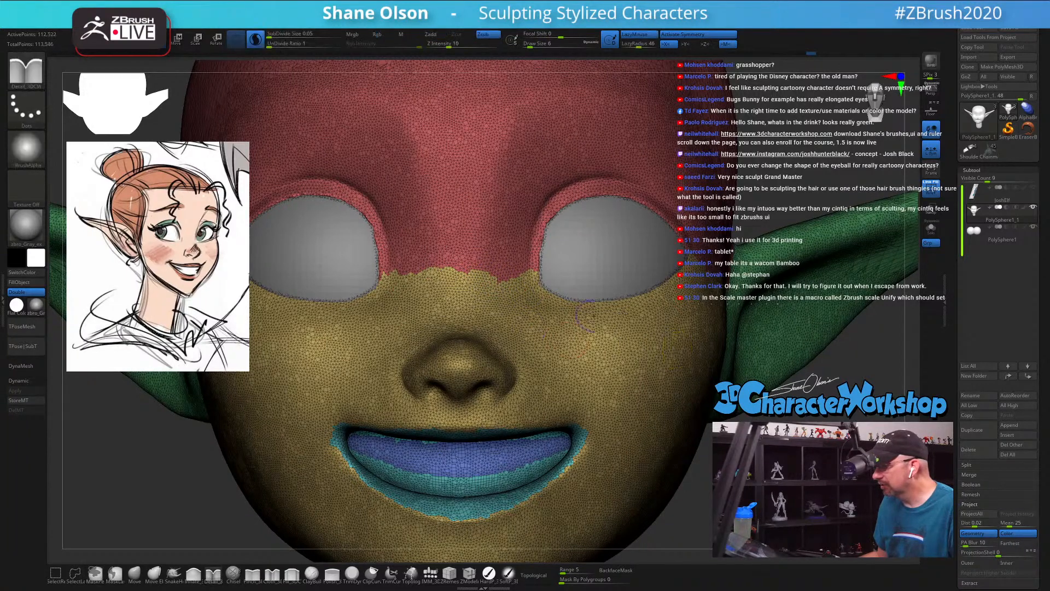
pyautogui.press('w')
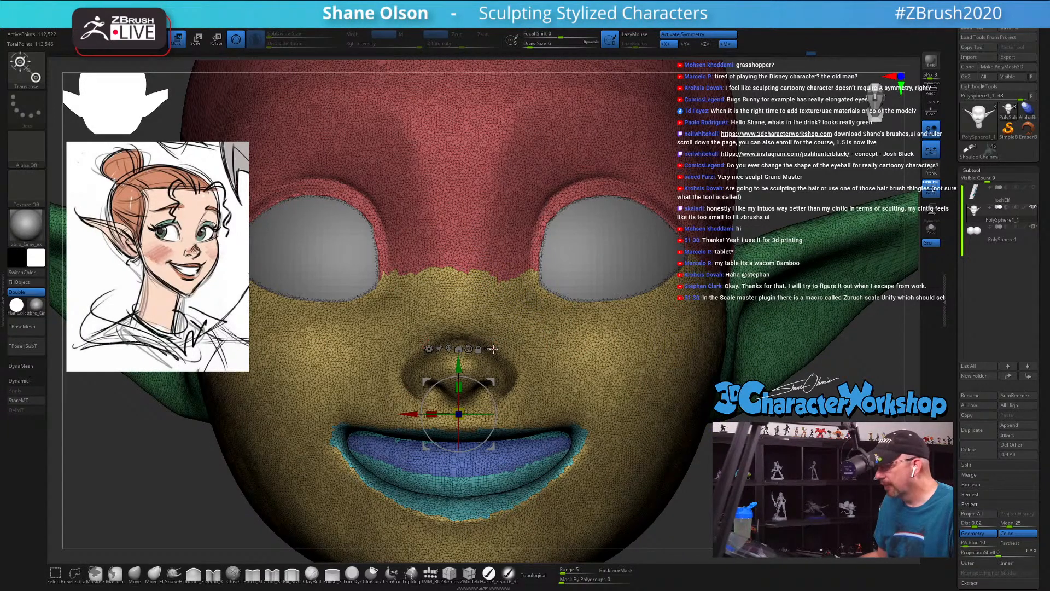
pyautogui.moveTo(464, 409); pyautogui.dragTo(517, 355)
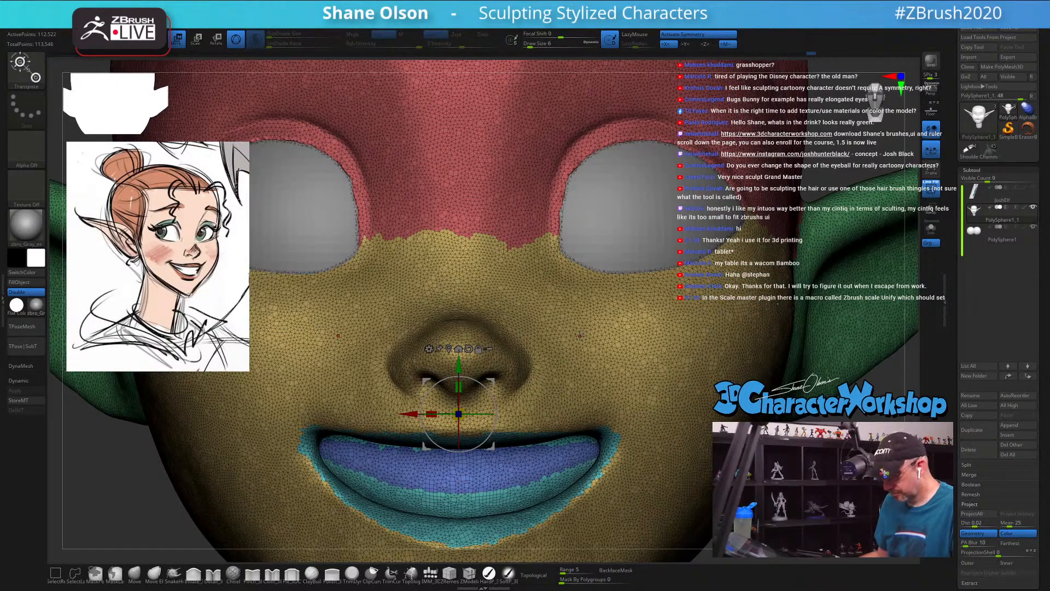
pyautogui.press('q')
pyautogui.press('shift')
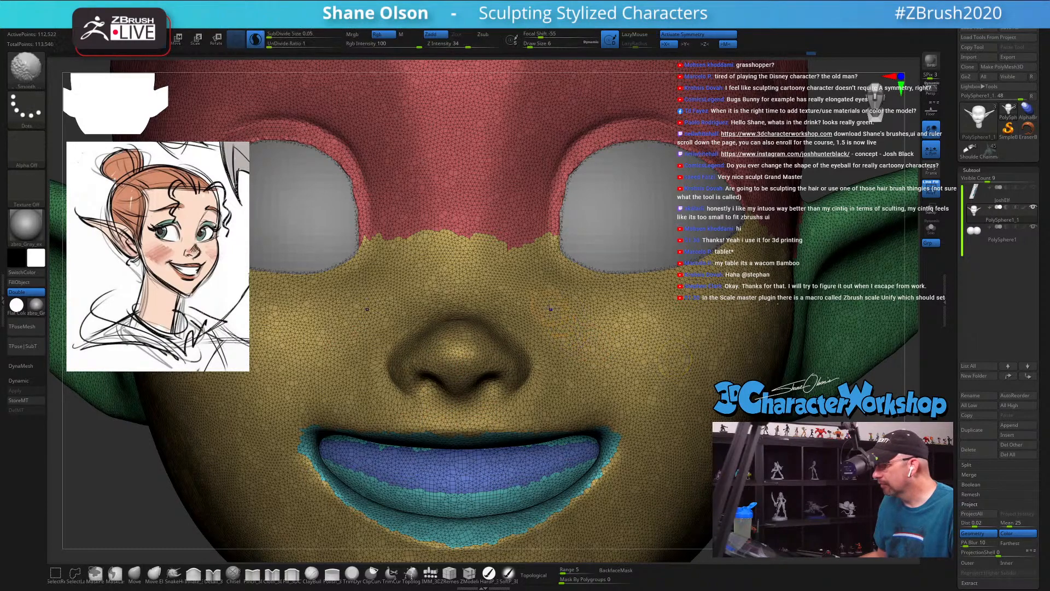
pyautogui.moveTo(550, 309)
pyautogui.keyDown('shift'); pyautogui.mouseDown()
pyautogui.moveTo(580, 329)
pyautogui.moveTo(593, 368)
pyautogui.mouseUp(); pyautogui.keyUp('shift')
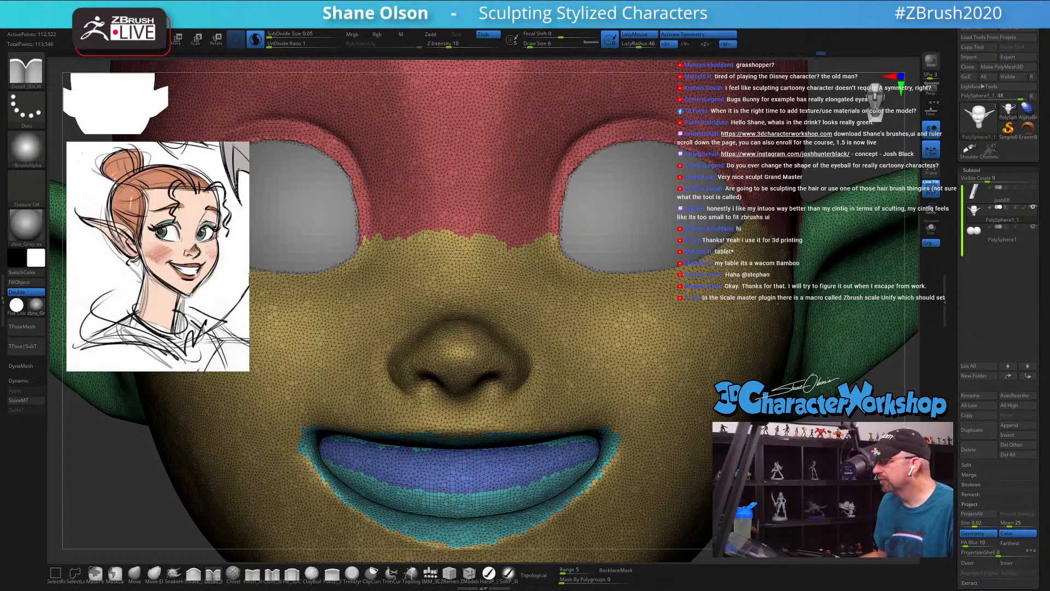
pyautogui.keyDown('alt'); pyautogui.moveTo(769, 470); pyautogui.dragTo(784, 384); pyautogui.keyUp('alt')
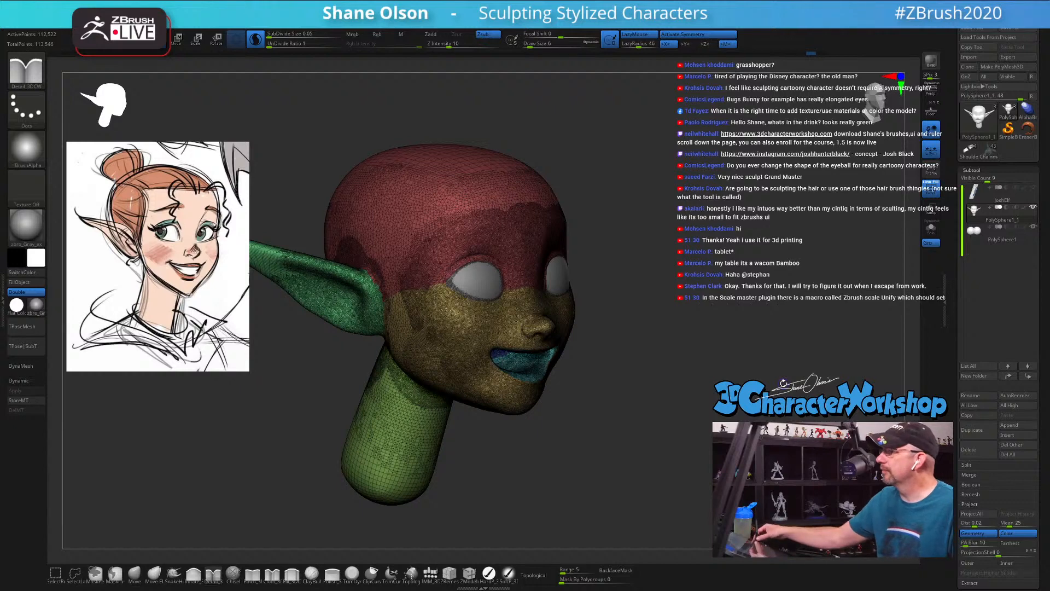
pyautogui.moveTo(639, 371); pyautogui.dragTo(636, 392)
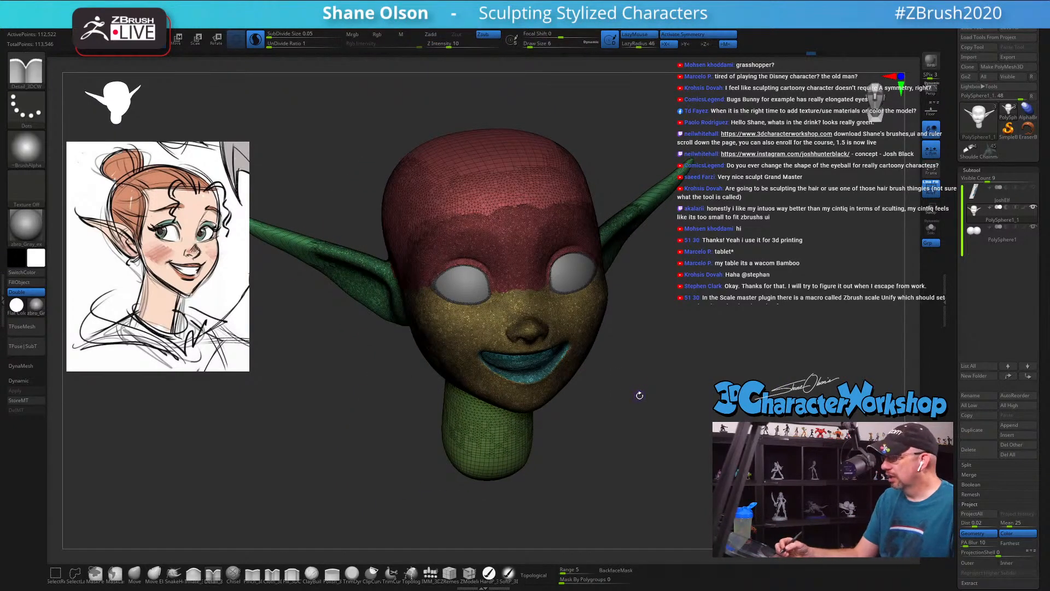
pyautogui.press('shift')
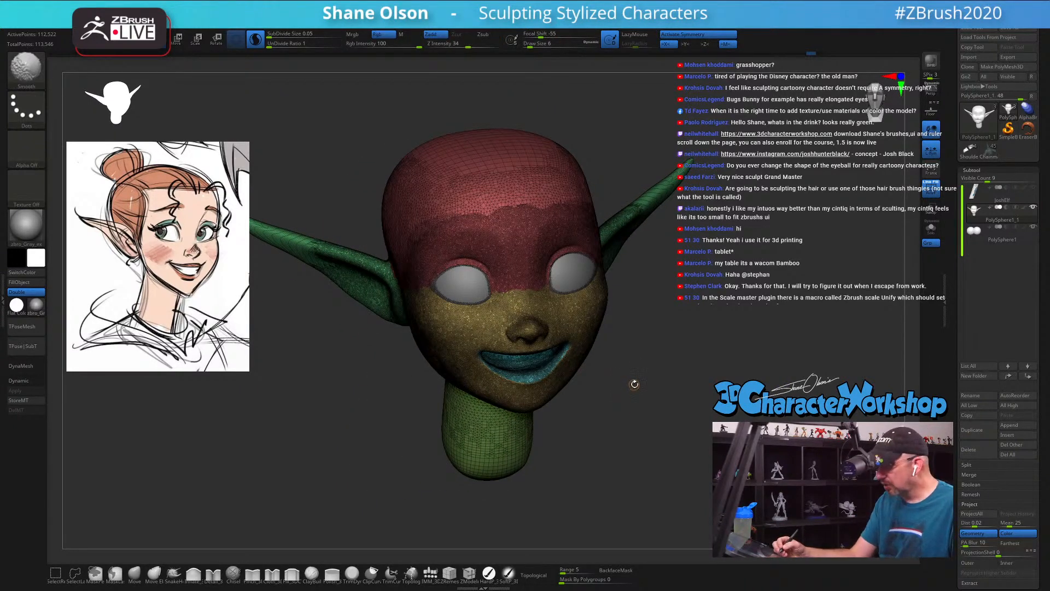
pyautogui.hotkey('shift', 'f')
# Step: Smooth the raised upper eyelid rim from the outer corner to the inner corner of the eye
pyautogui.moveTo(633, 387)
pyautogui.mouseDown()
pyautogui.moveTo(635, 375)
pyautogui.moveTo(634, 424)
pyautogui.moveTo(686, 375)
pyautogui.mouseUp()
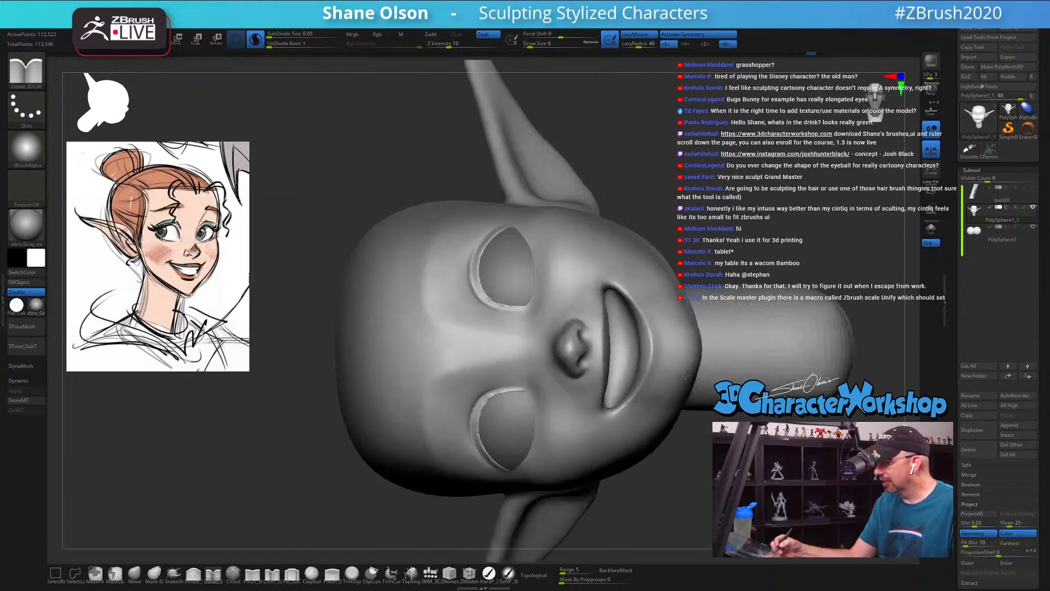
pyautogui.keyDown('ctrl'); pyautogui.moveTo(629, 241); pyautogui.dragTo(602, 289, button='right'); pyautogui.keyUp('ctrl')
pyautogui.keyDown('alt'); pyautogui.moveTo(491, 332); pyautogui.dragTo(492, 441, button='right'); pyautogui.keyUp('alt')
pyautogui.moveTo(478, 363); pyautogui.dragTo(504, 380, button='right')
pyautogui.keyDown('shift'); pyautogui.moveTo(453, 393); pyautogui.dragTo(490, 412); pyautogui.keyUp('shift')
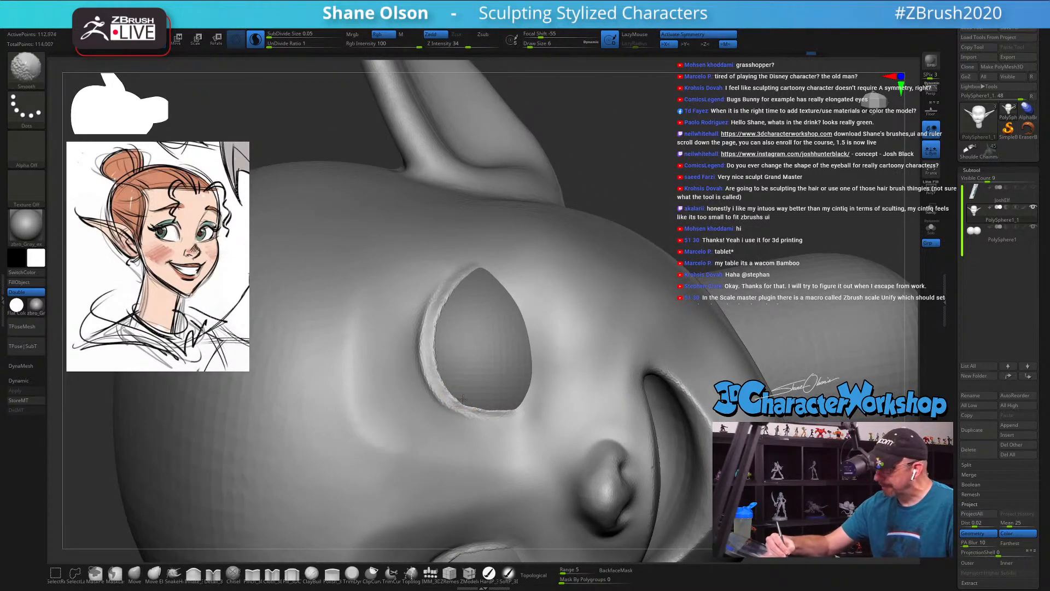
pyautogui.keyDown('shift'); pyautogui.moveTo(439, 358); pyautogui.dragTo(441, 338); pyautogui.keyUp('shift')
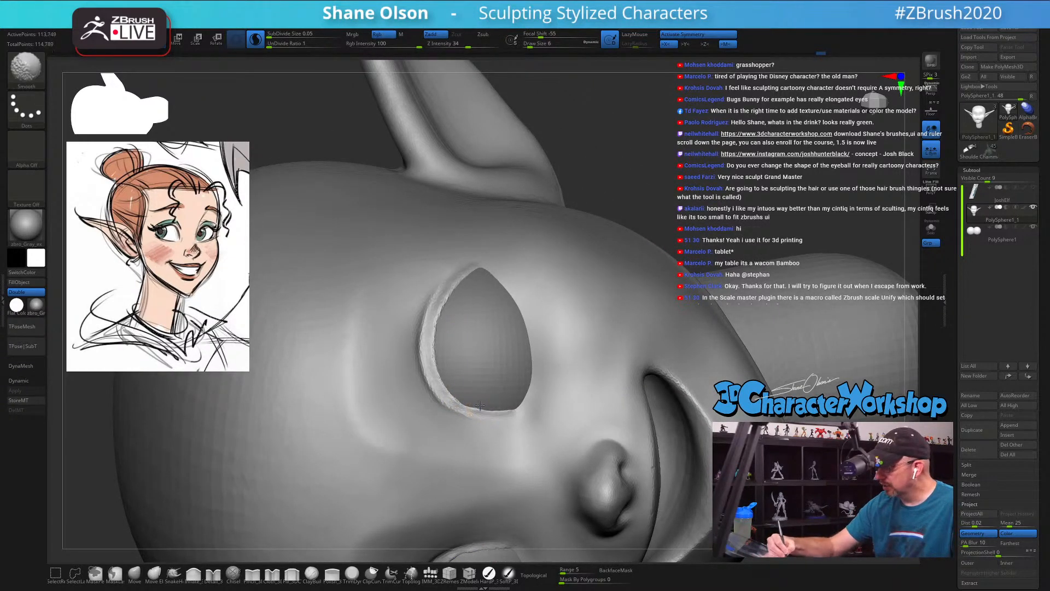
pyautogui.moveTo(456, 349); pyautogui.dragTo(457, 348, button='right')
# Step: Build up the upper eyelid rim with the Detail brush, and smooth it at Draw Size 9
pyautogui.press('s')
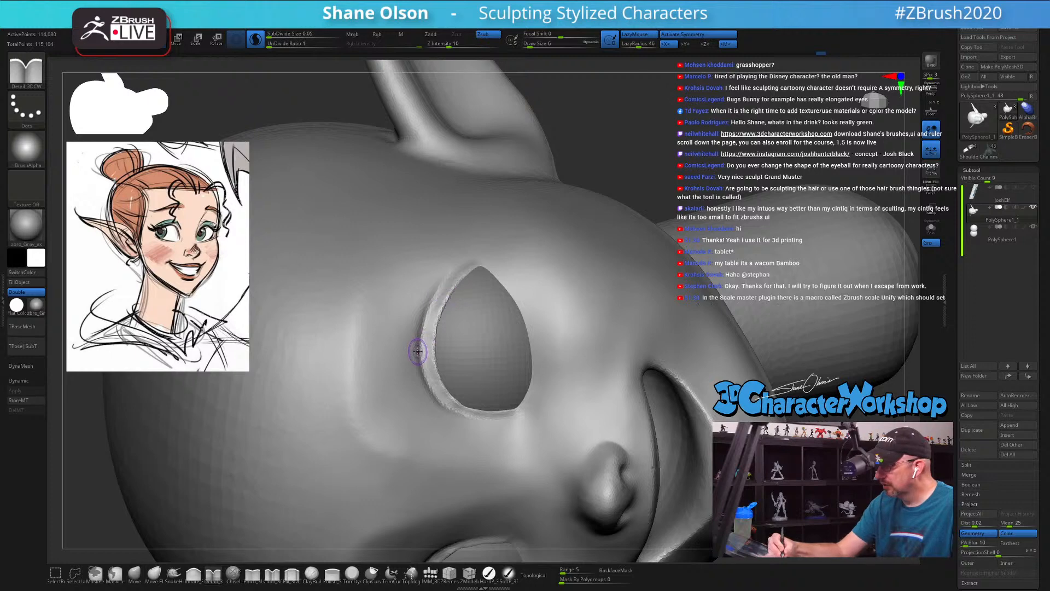
pyautogui.moveTo(432, 299); pyautogui.dragTo(454, 271)
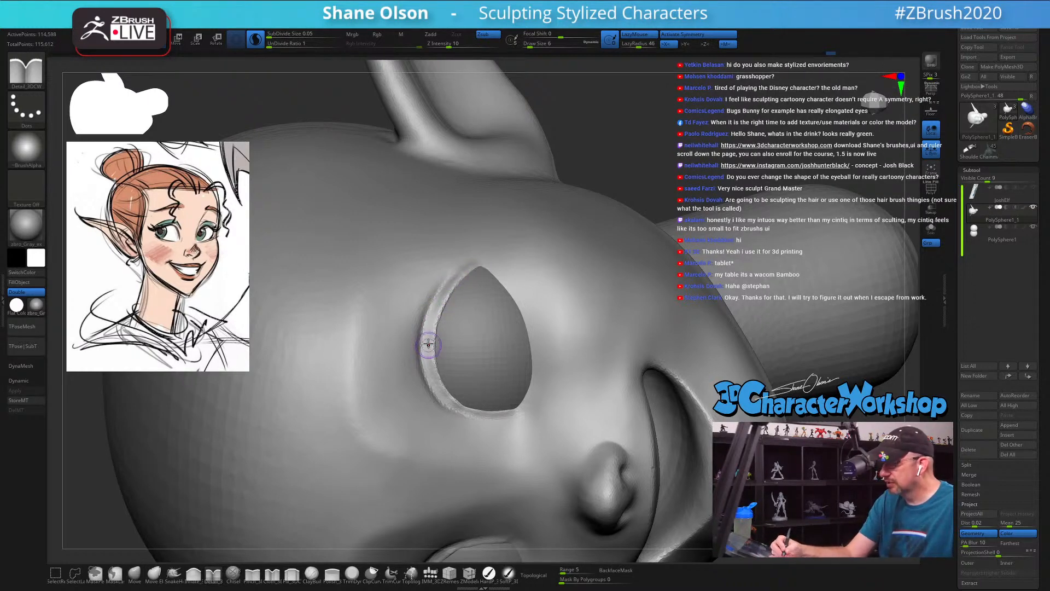
pyautogui.moveTo(456, 307); pyautogui.dragTo(448, 266, button='right')
pyautogui.press('s')
pyautogui.moveTo(600, 159); pyautogui.dragTo(598, 160)
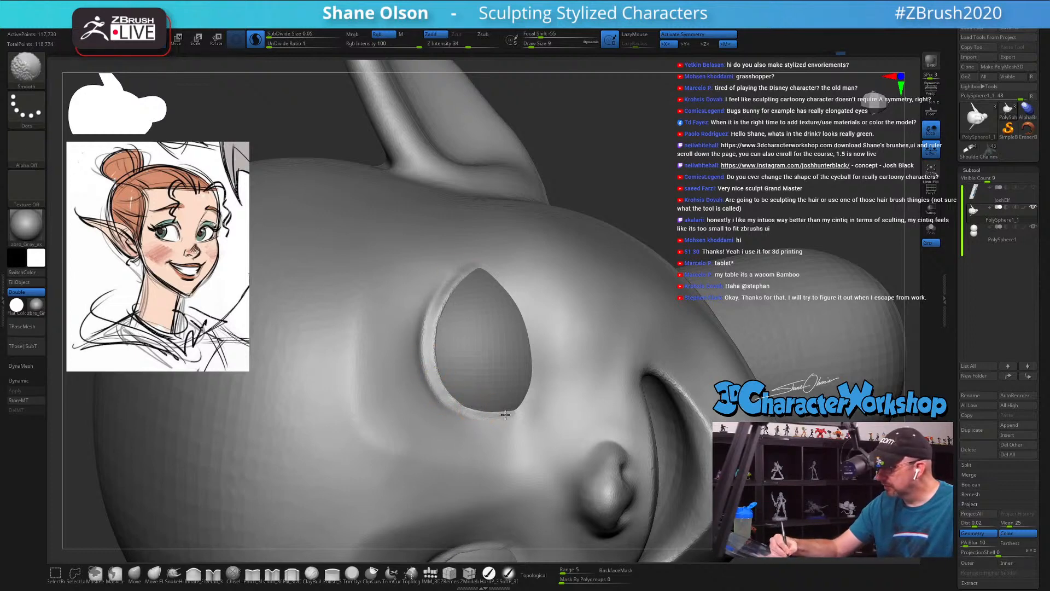
pyautogui.keyDown('shift'); pyautogui.moveTo(443, 410); pyautogui.dragTo(455, 415); pyautogui.keyUp('shift')
# Step: Extend the raised rim around the inner eye corner with the Detail brush, and soften it
pyautogui.moveTo(537, 399); pyautogui.dragTo(537, 399, button='right')
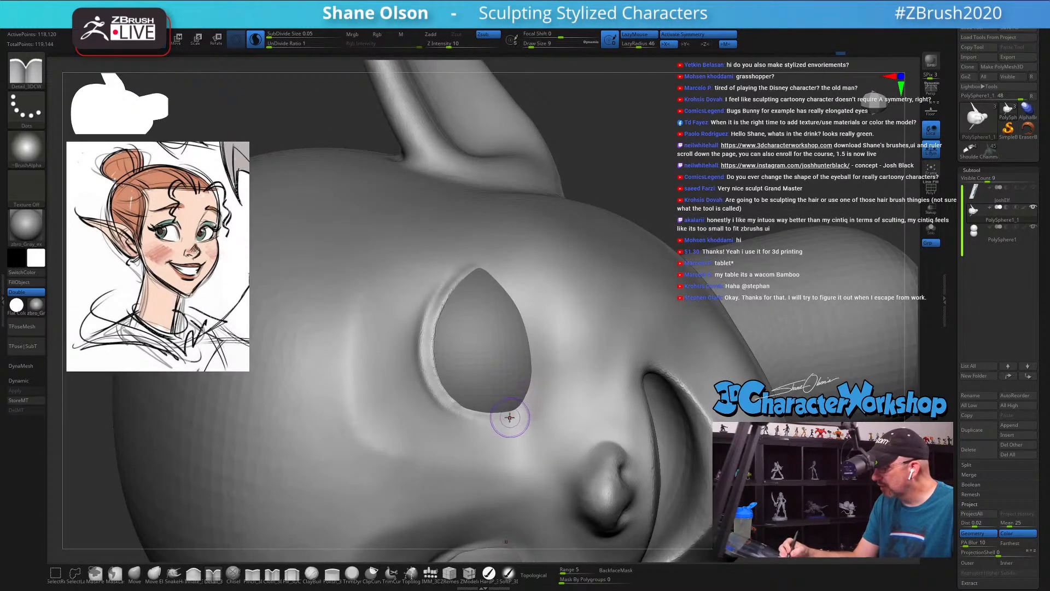
pyautogui.moveTo(507, 419); pyautogui.dragTo(523, 414)
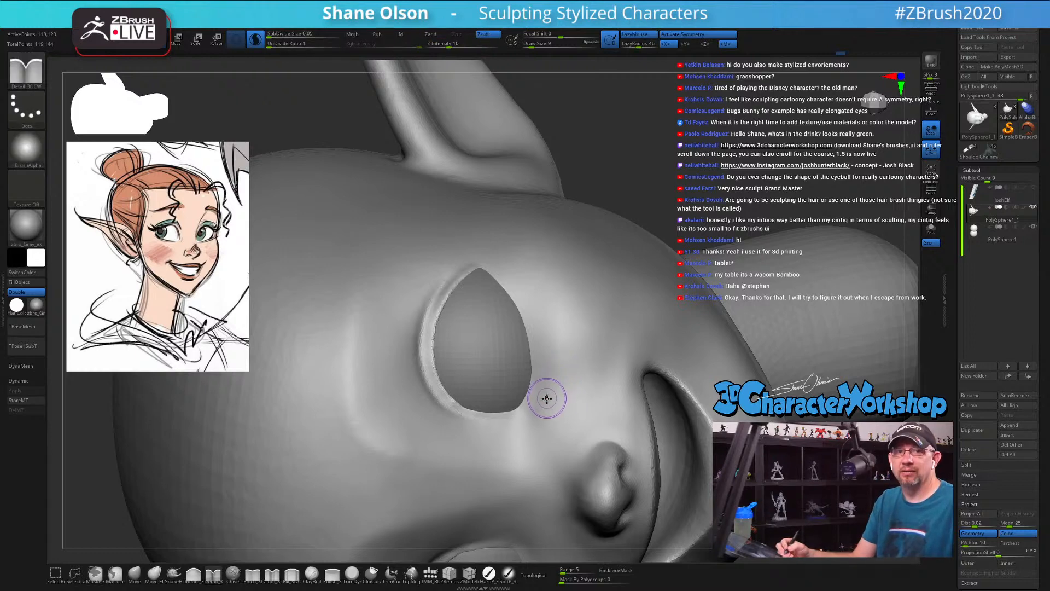
pyautogui.moveTo(540, 391); pyautogui.dragTo(506, 422, button='right')
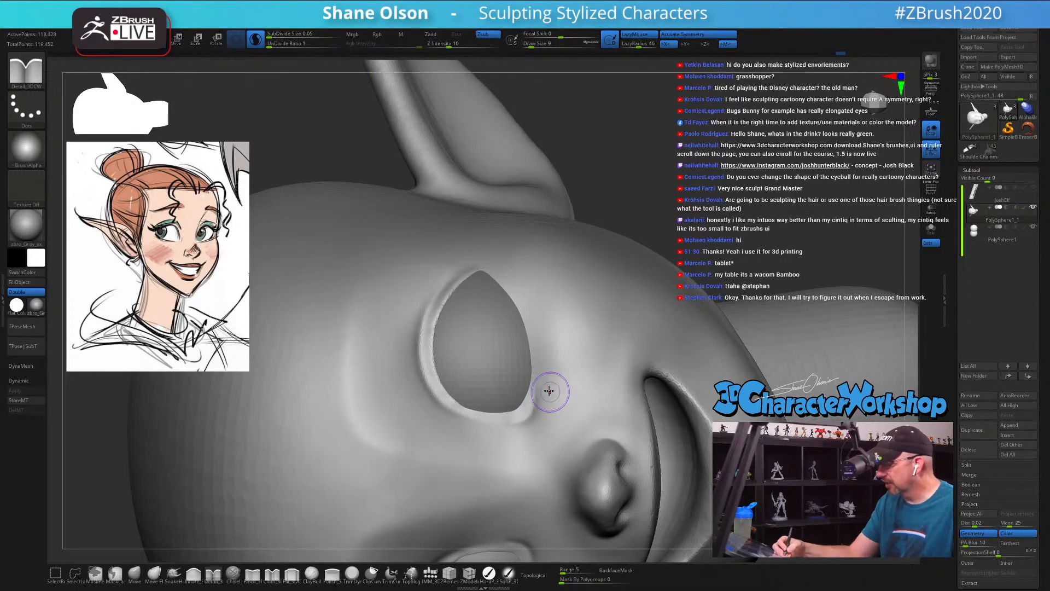
pyautogui.press('shift')
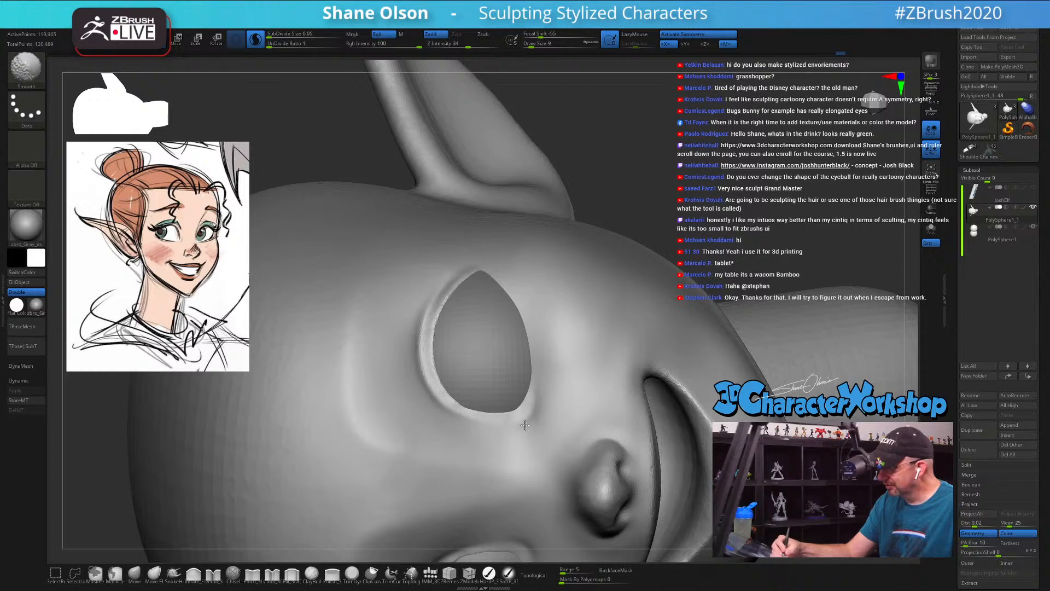
# Step: Sculpt a crease running from the inner eye corner down onto the cheek, and smooth it out softly
pyautogui.moveTo(547, 379)
pyautogui.mouseDown(button='right')
pyautogui.moveTo(554, 396)
pyautogui.moveTo(573, 385)
pyautogui.moveTo(532, 312)
pyautogui.moveTo(563, 467)
pyautogui.moveTo(619, 446)
pyautogui.moveTo(625, 394)
pyautogui.moveTo(659, 439)
pyautogui.moveTo(593, 411)
pyautogui.moveTo(607, 418)
pyautogui.moveTo(598, 441)
pyautogui.moveTo(619, 438)
pyautogui.moveTo(617, 458)
pyautogui.mouseUp(button='right')
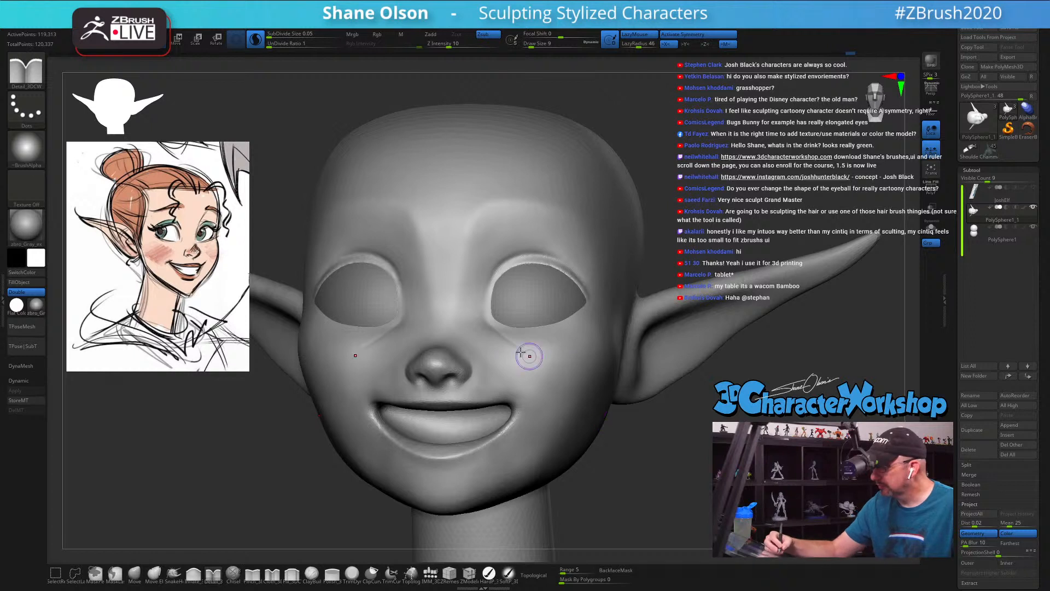
pyautogui.press('shift')
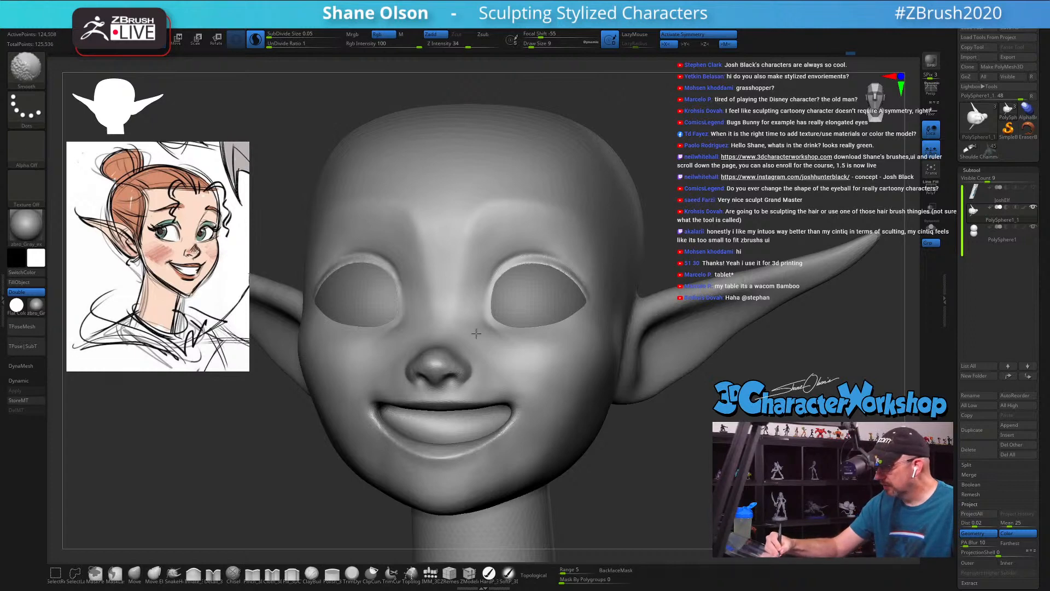
pyautogui.keyDown('shift'); pyautogui.moveTo(476, 333); pyautogui.dragTo(496, 336); pyautogui.keyUp('shift')
pyautogui.moveTo(571, 420)
pyautogui.keyDown('ctrl'); pyautogui.mouseDown(button='right')
pyautogui.moveTo(583, 402)
pyautogui.moveTo(624, 448)
pyautogui.mouseUp(button='right'); pyautogui.keyUp('ctrl')
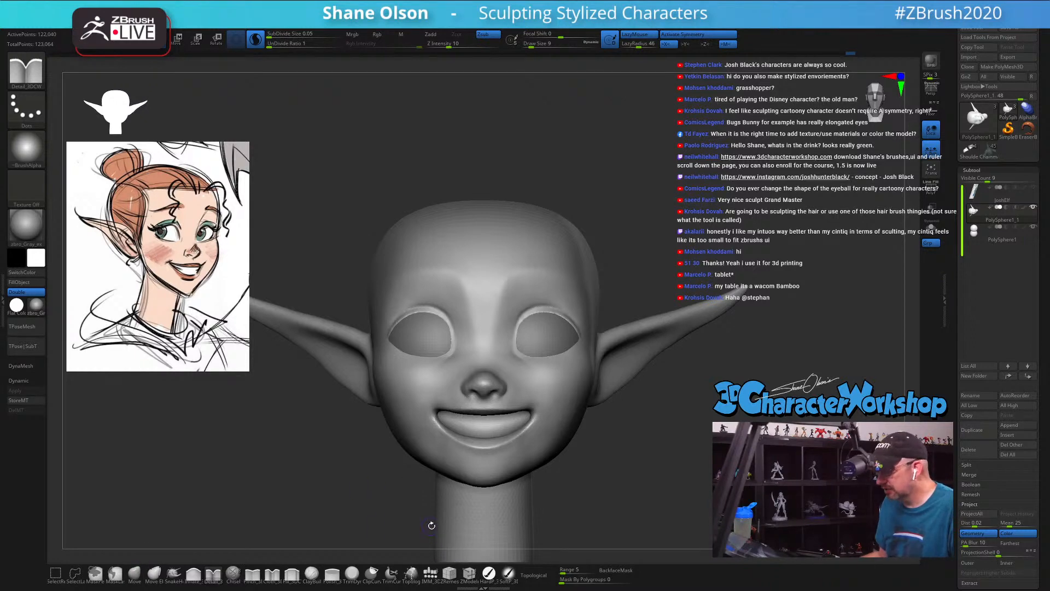
# Step: Insert a cylinder on the forehead with the IMM primitives brush, flatten it into a thin disc, and split it into its own subtool
pyautogui.click(430, 572)
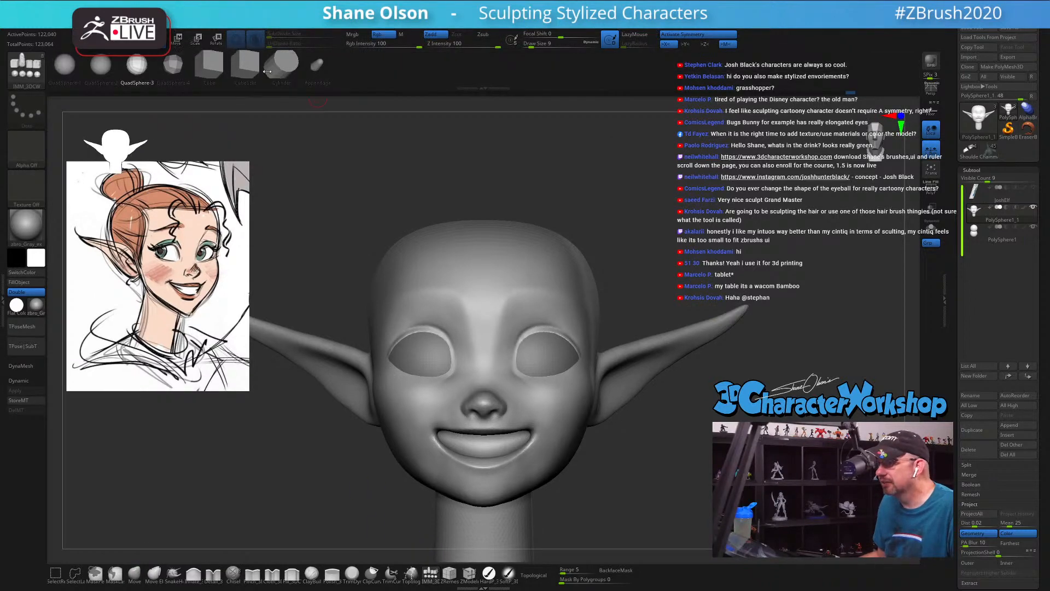
pyautogui.moveTo(485, 305); pyautogui.dragTo(533, 301)
pyautogui.keyDown('shift'); pyautogui.moveTo(679, 247); pyautogui.dragTo(672, 294); pyautogui.keyUp('shift')
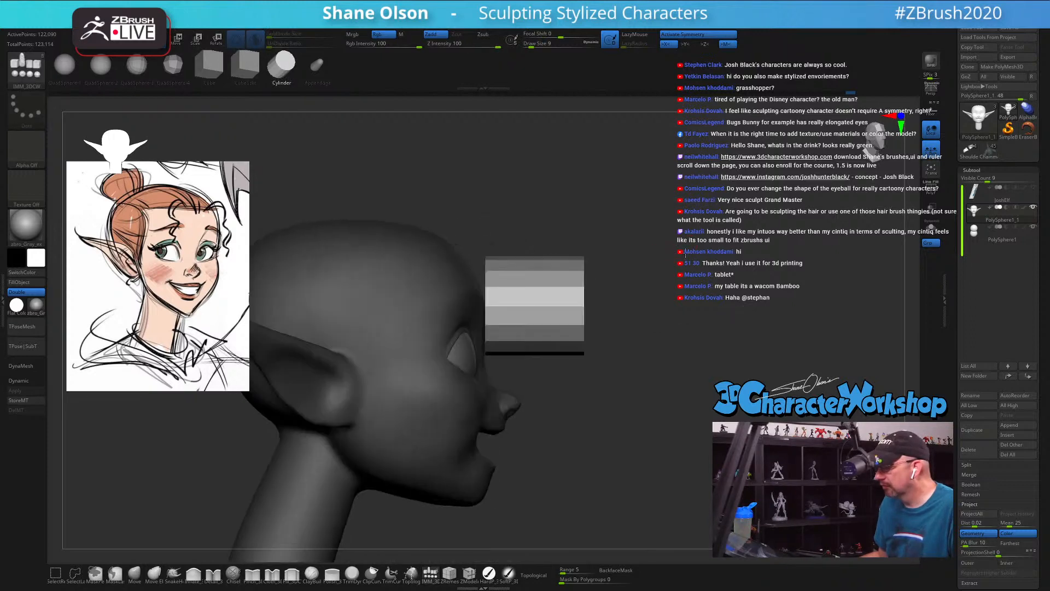
pyautogui.press('e')
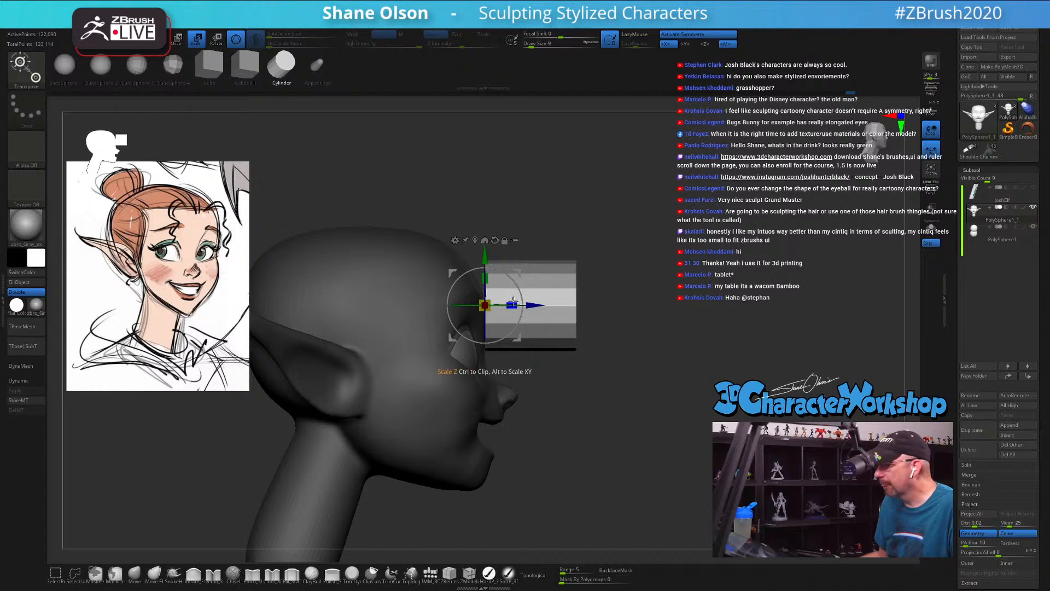
pyautogui.moveTo(513, 299); pyautogui.dragTo(469, 307)
pyautogui.press('space')
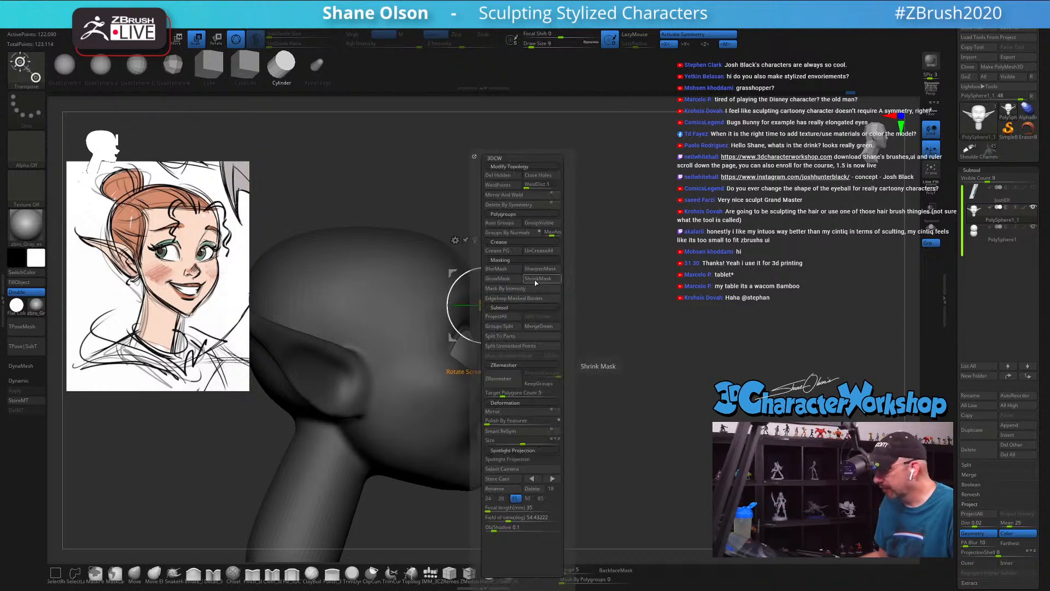
pyautogui.click(510, 346)
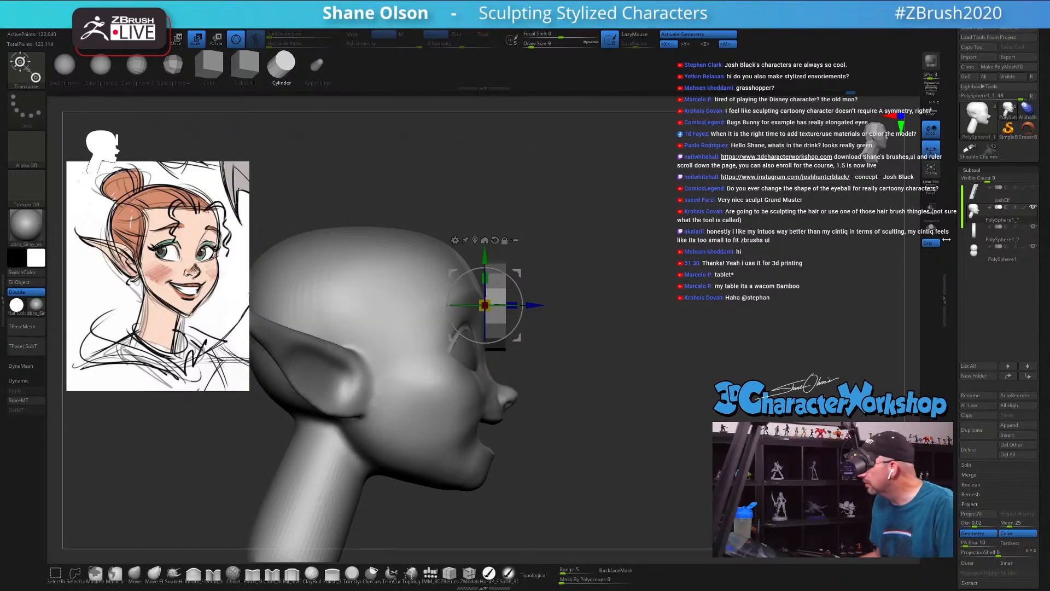
# Step: Select the new disc subtool, rotate it so its round faces point up and down, and isolate it with Solo and PolyFrame on
pyautogui.click(976, 233)
pyautogui.moveTo(521, 290); pyautogui.dragTo(462, 249)
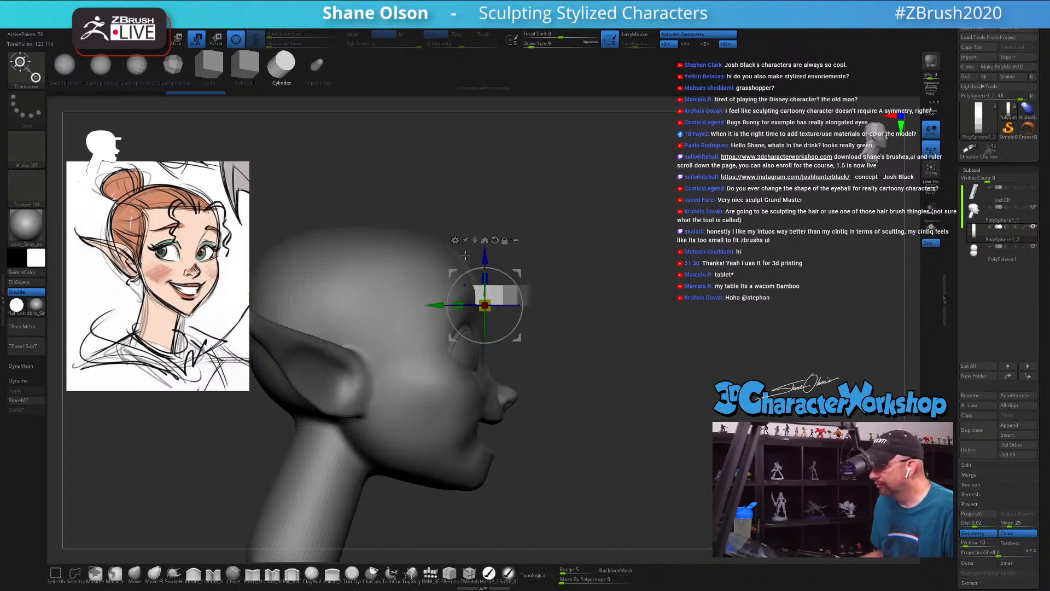
pyautogui.moveTo(604, 266); pyautogui.dragTo(791, 275)
pyautogui.click(931, 234)
pyautogui.moveTo(706, 238); pyautogui.dragTo(641, 222)
pyautogui.hotkey('shift', 'f')
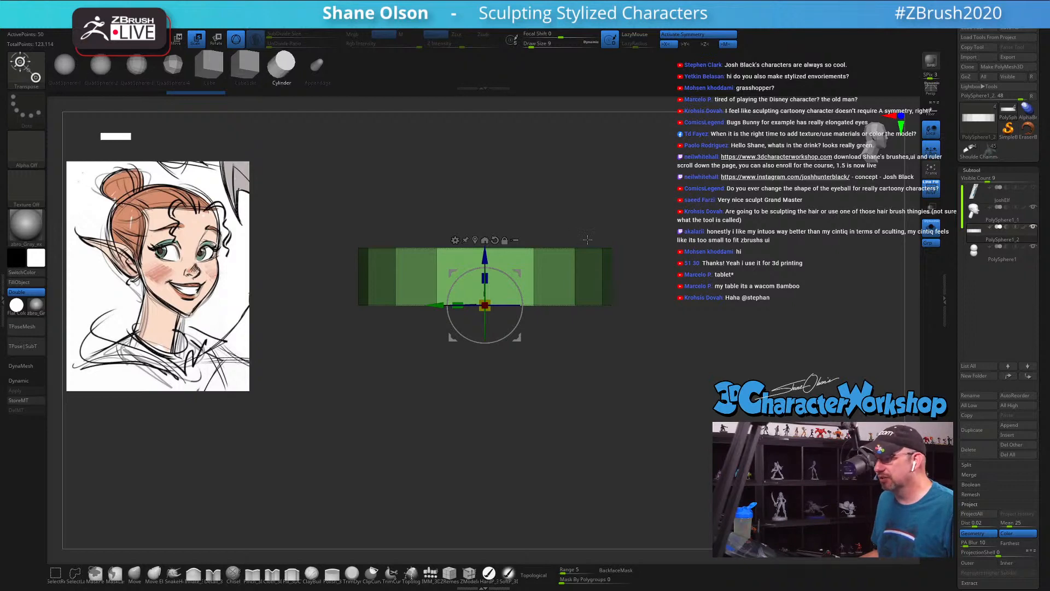
# Step: Hide the disc's round cap faces with the SelectLasso brush, leaving only the outer band of polygons
pyautogui.moveTo(489, 181); pyautogui.dragTo(488, 248)
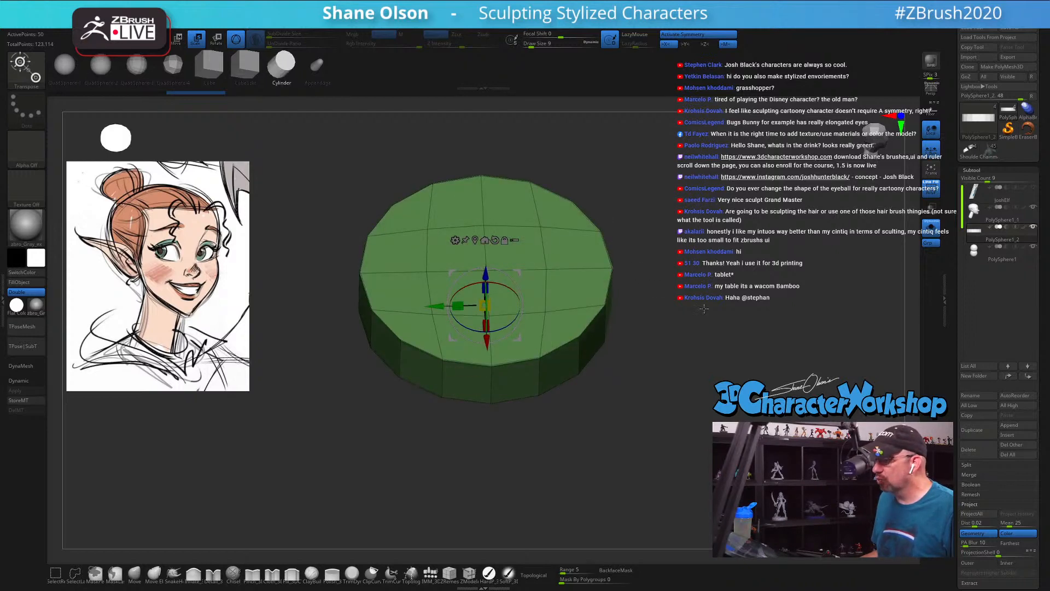
pyautogui.moveTo(704, 309)
pyautogui.mouseDown()
pyautogui.moveTo(700, 323)
pyautogui.moveTo(711, 296)
pyautogui.moveTo(709, 313)
pyautogui.moveTo(696, 269)
pyautogui.moveTo(706, 377)
pyautogui.moveTo(689, 371)
pyautogui.mouseUp()
pyautogui.press('q')
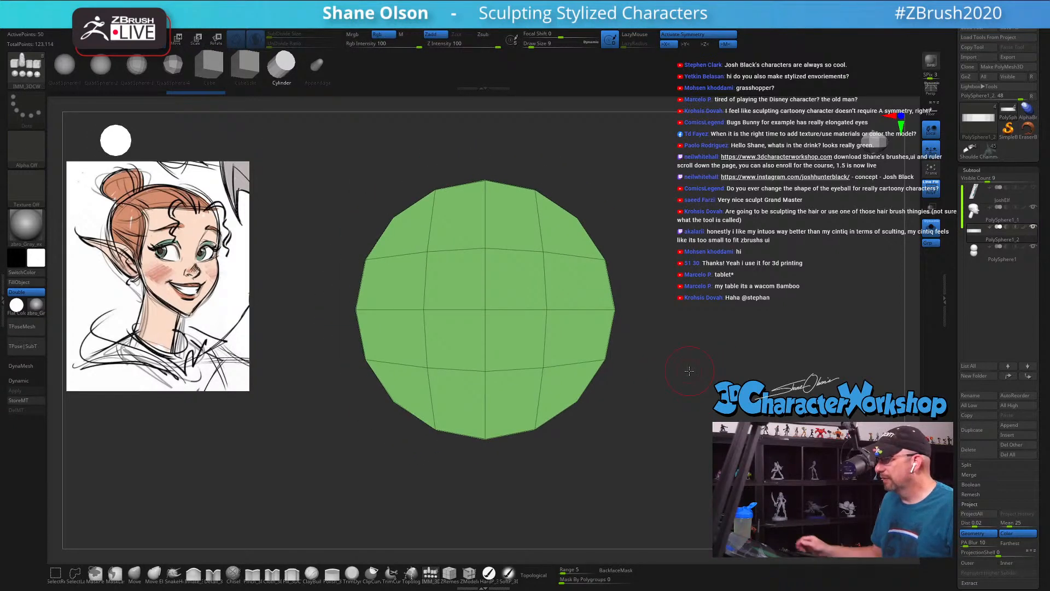
pyautogui.keyDown('alt'); pyautogui.moveTo(614, 392); pyautogui.dragTo(594, 379); pyautogui.keyUp('alt')
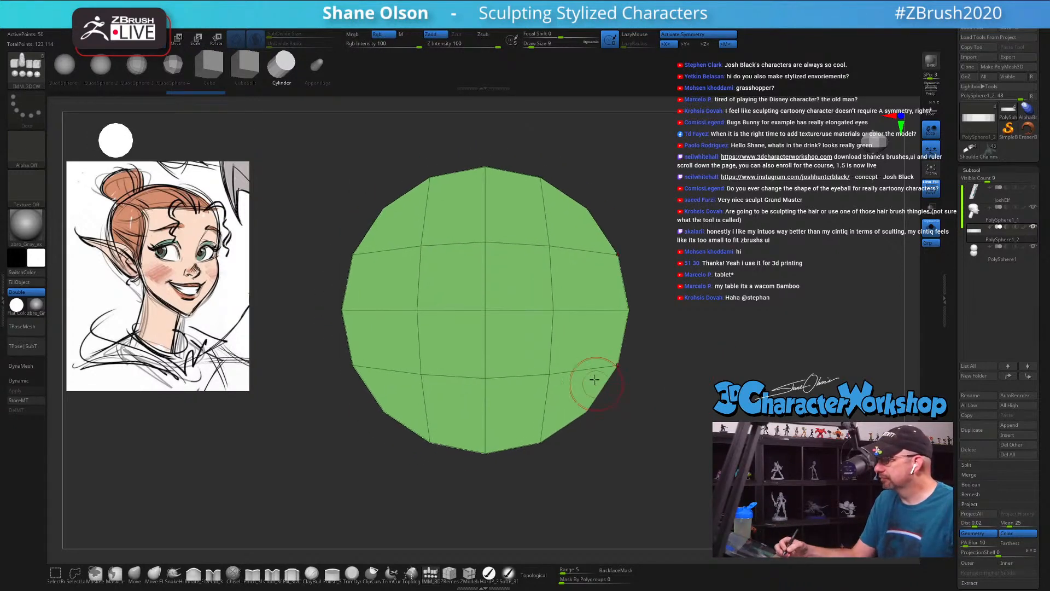
pyautogui.click(75, 574)
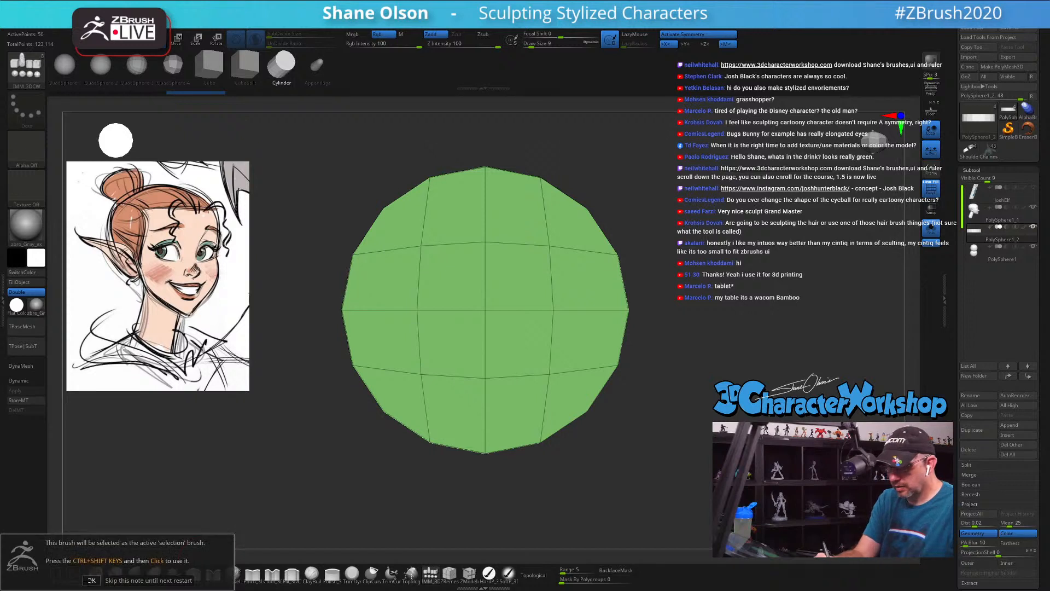
pyautogui.click(91, 580)
pyautogui.moveTo(558, 385)
pyautogui.keyDown('ctrl'); pyautogui.keyDown('shift'); pyautogui.mouseDown()
pyautogui.moveTo(578, 256)
pyautogui.moveTo(441, 208)
pyautogui.moveTo(408, 413)
pyautogui.moveTo(556, 389)
pyautogui.mouseUp(); pyautogui.keyUp('shift'); pyautogui.keyUp('ctrl')
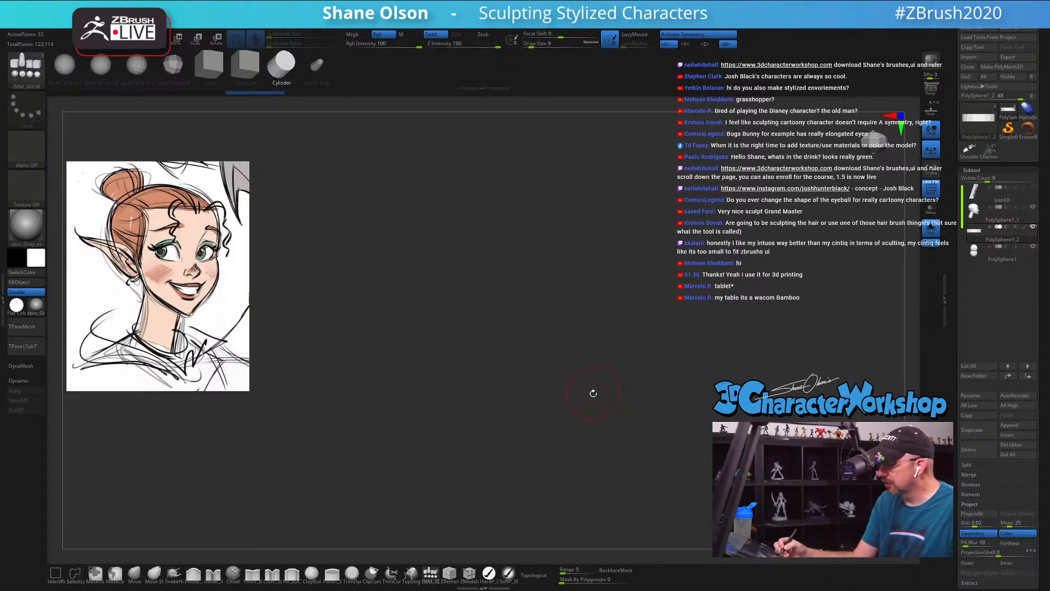
pyautogui.moveTo(635, 465); pyautogui.dragTo(635, 419)
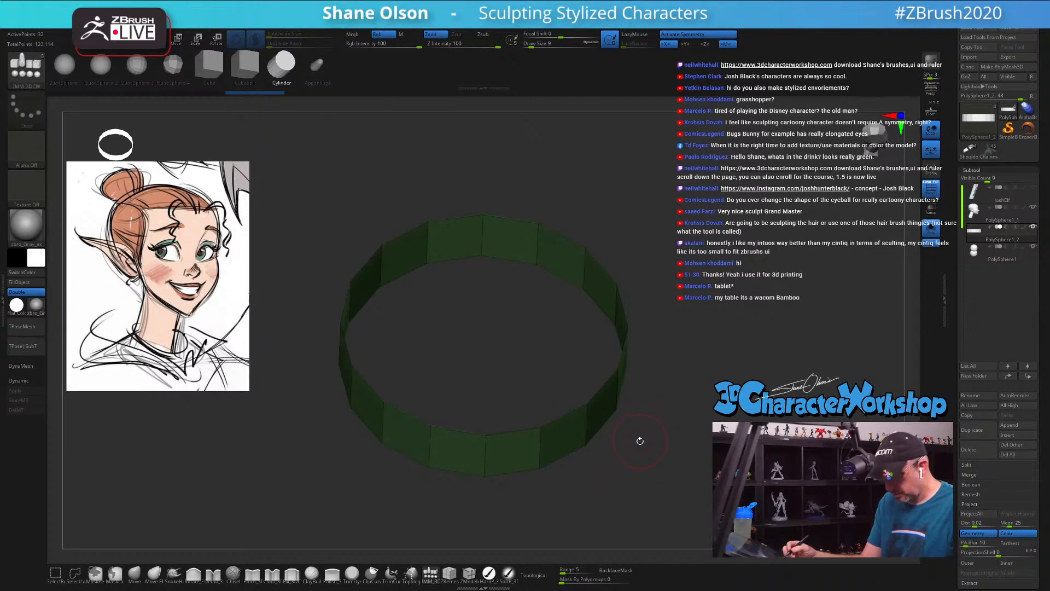
# Step: Delete the hidden cap faces, and remove the band's back polygons to leave an open C-shaped arc
pyautogui.press('3')
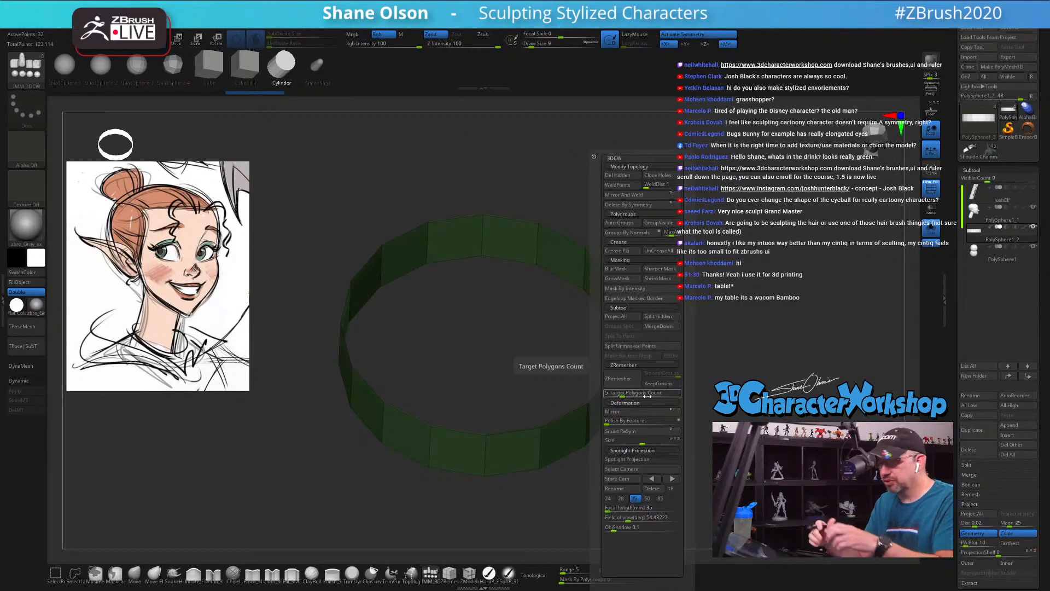
pyautogui.click(620, 175)
pyautogui.moveTo(653, 350)
pyautogui.mouseDown()
pyautogui.moveTo(644, 415)
pyautogui.moveTo(644, 400)
pyautogui.moveTo(698, 429)
pyautogui.moveTo(658, 422)
pyautogui.moveTo(682, 438)
pyautogui.mouseUp()
pyautogui.moveTo(284, 213)
pyautogui.keyDown('ctrl'); pyautogui.keyDown('shift'); pyautogui.mouseDown()
pyautogui.moveTo(362, 378)
pyautogui.moveTo(377, 372)
pyautogui.mouseUp(); pyautogui.keyUp('shift'); pyautogui.keyUp('ctrl')
pyautogui.moveTo(471, 346); pyautogui.dragTo(487, 367)
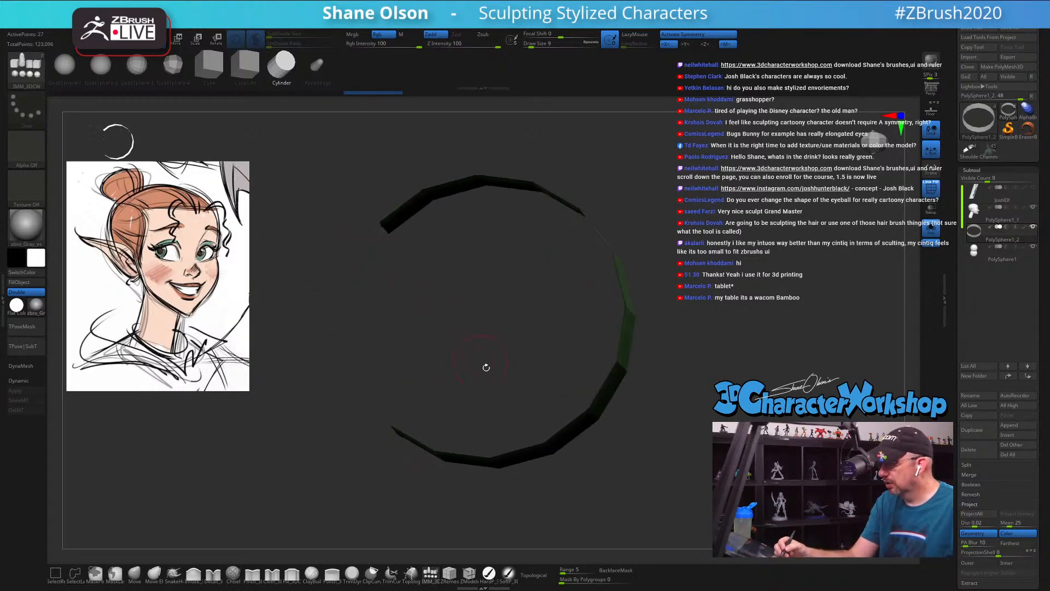
pyautogui.moveTo(628, 471); pyautogui.dragTo(633, 462)
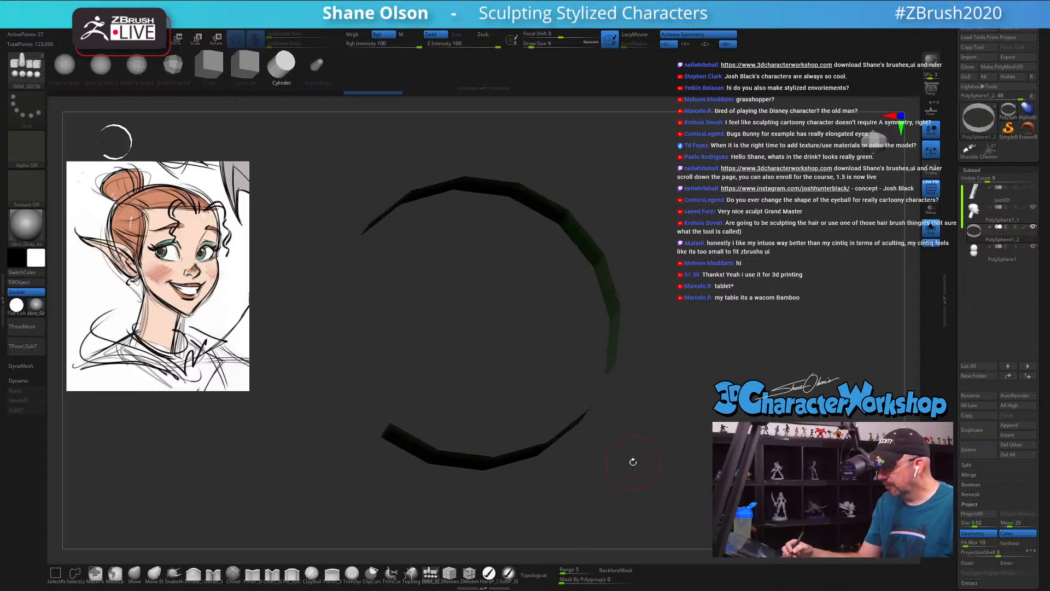
pyautogui.moveTo(385, 361)
pyautogui.keyDown('ctrl'); pyautogui.keyDown('alt'); pyautogui.keyDown('shift'); pyautogui.mouseDown()
pyautogui.moveTo(398, 434)
pyautogui.moveTo(409, 432)
pyautogui.mouseUp(); pyautogui.keyUp('shift'); pyautogui.keyUp('alt'); pyautogui.keyUp('ctrl')
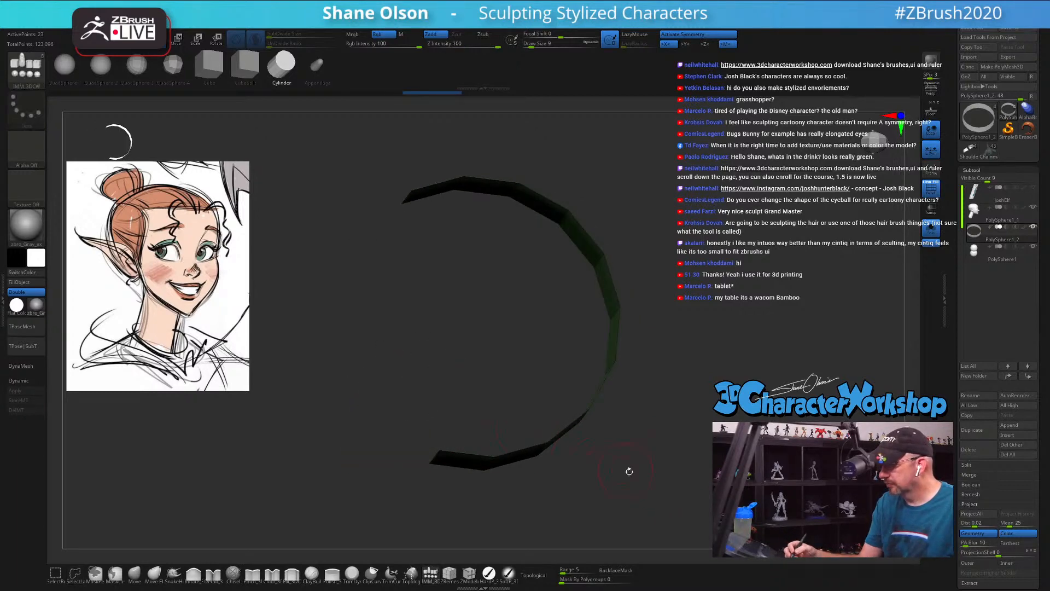
pyautogui.press('F1')
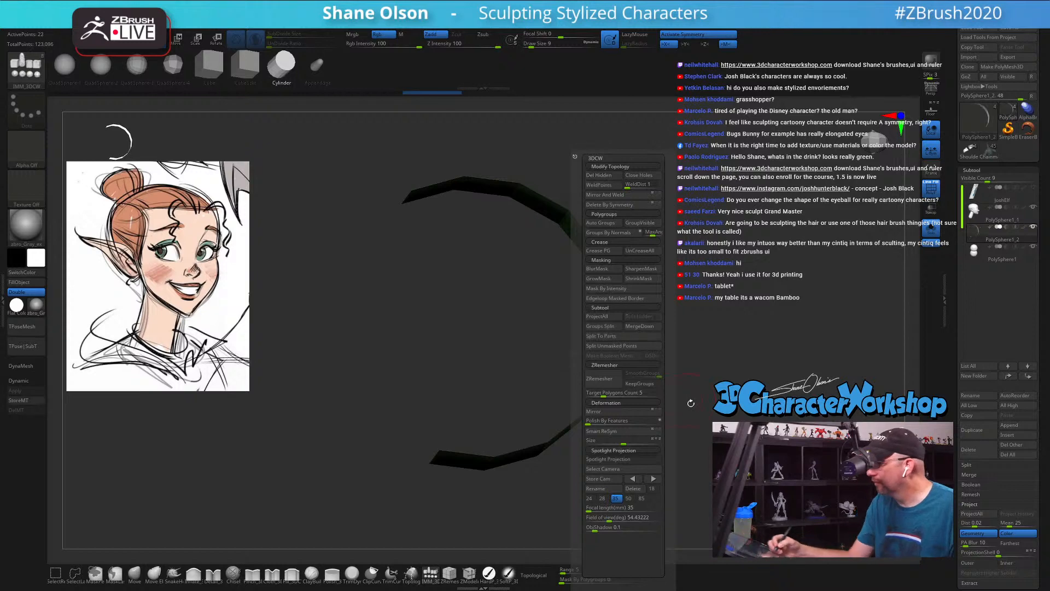
pyautogui.click(609, 175)
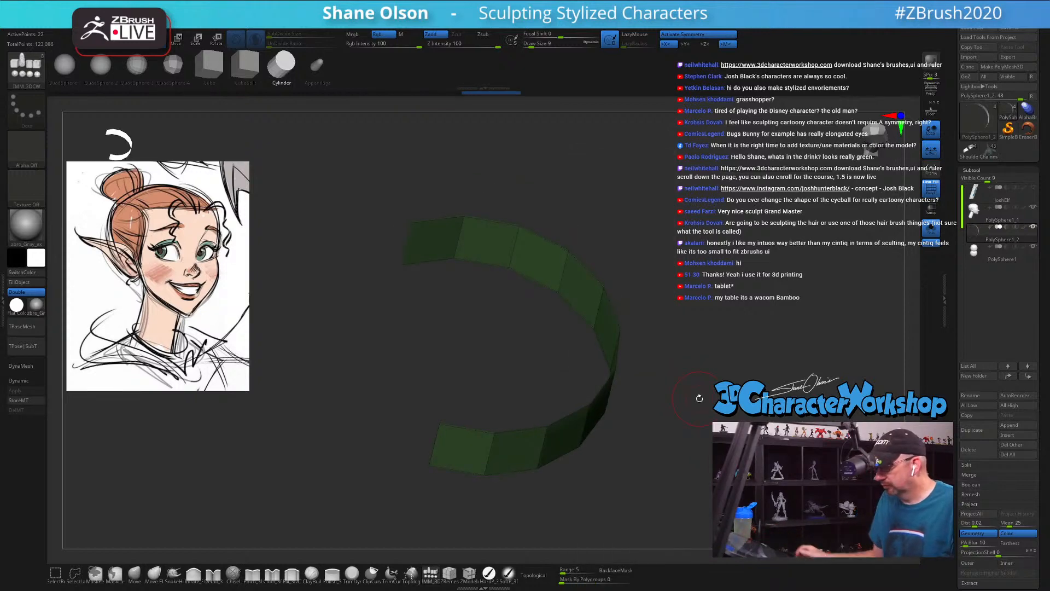
# Step: Mask the band's upper edge and reshape the unmasked lower edge so the band slopes and tapers downward
pyautogui.moveTo(716, 328); pyautogui.dragTo(553, 259)
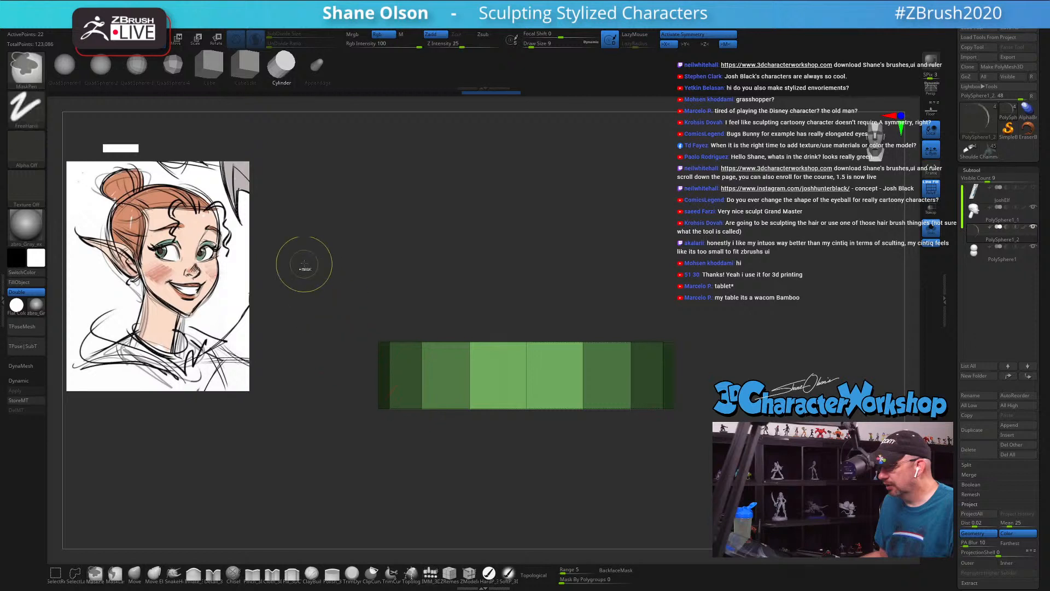
pyautogui.keyDown('ctrl'); pyautogui.moveTo(305, 264); pyautogui.dragTo(752, 377); pyautogui.keyUp('ctrl')
pyautogui.press('w')
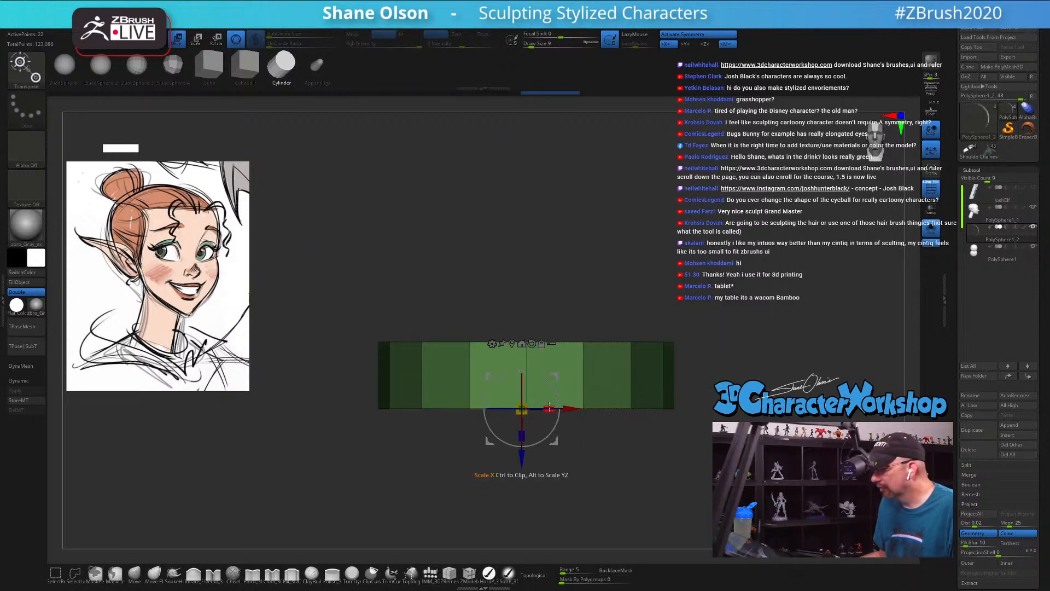
pyautogui.moveTo(517, 408); pyautogui.dragTo(529, 382)
pyautogui.moveTo(618, 441); pyautogui.dragTo(683, 459)
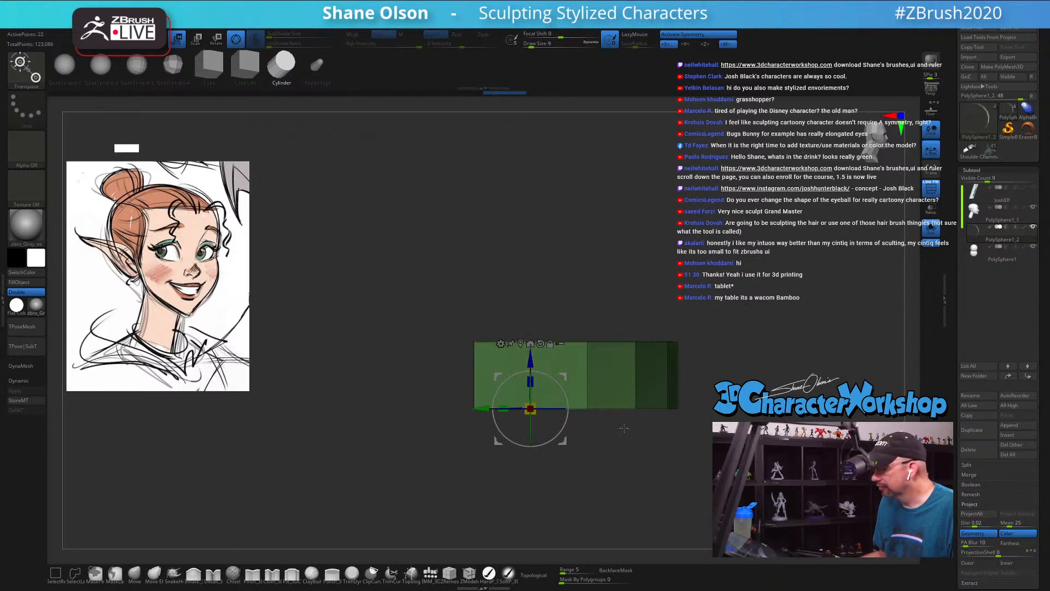
pyautogui.moveTo(530, 361); pyautogui.dragTo(529, 354)
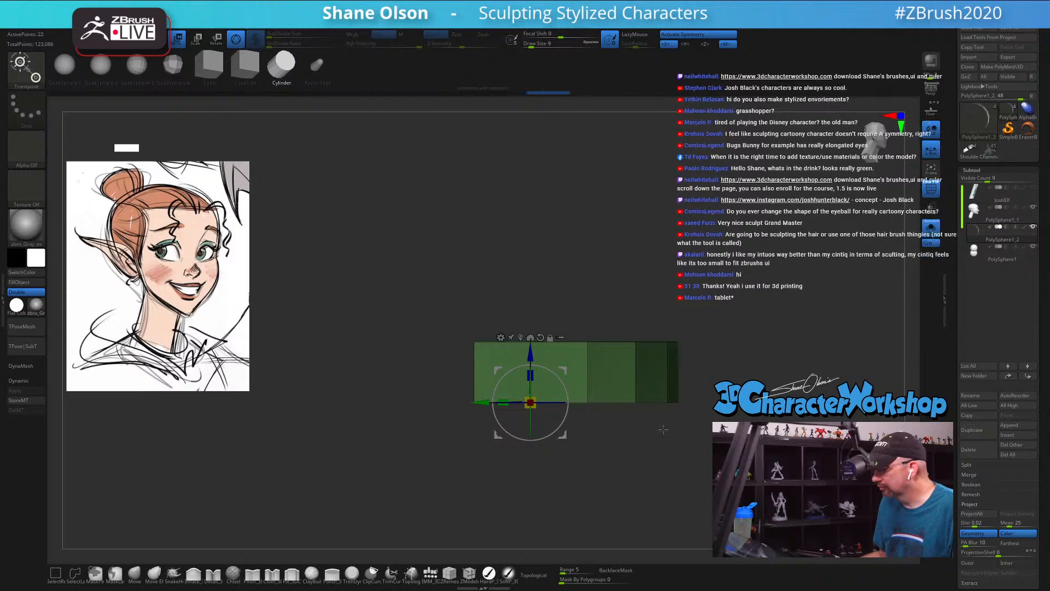
pyautogui.moveTo(474, 402)
pyautogui.mouseDown()
pyautogui.moveTo(463, 403)
pyautogui.moveTo(491, 402)
pyautogui.mouseUp()
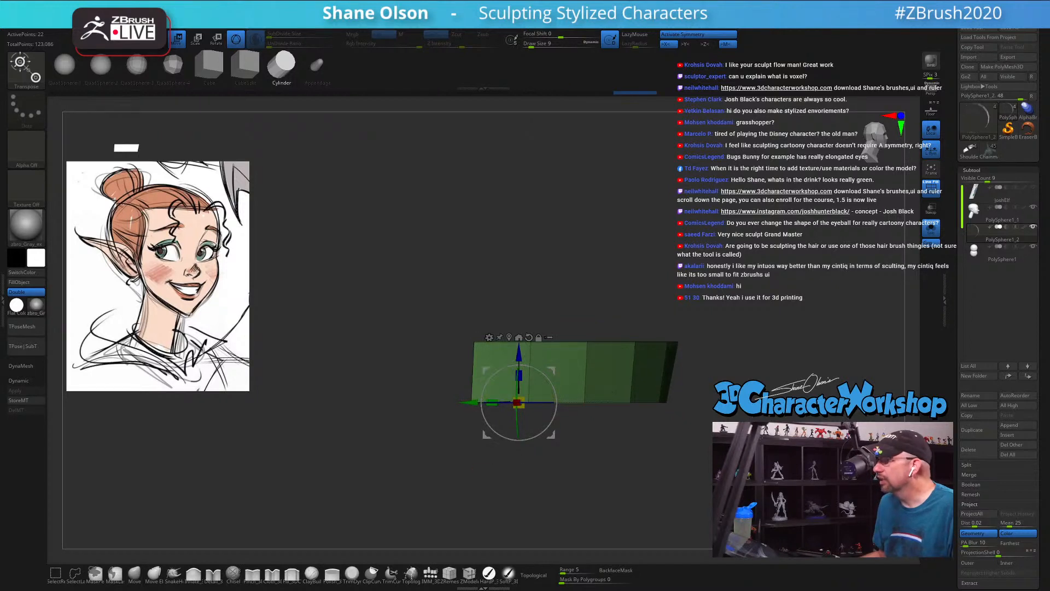
pyautogui.keyDown('alt'); pyautogui.moveTo(750, 398); pyautogui.dragTo(668, 377); pyautogui.keyUp('alt')
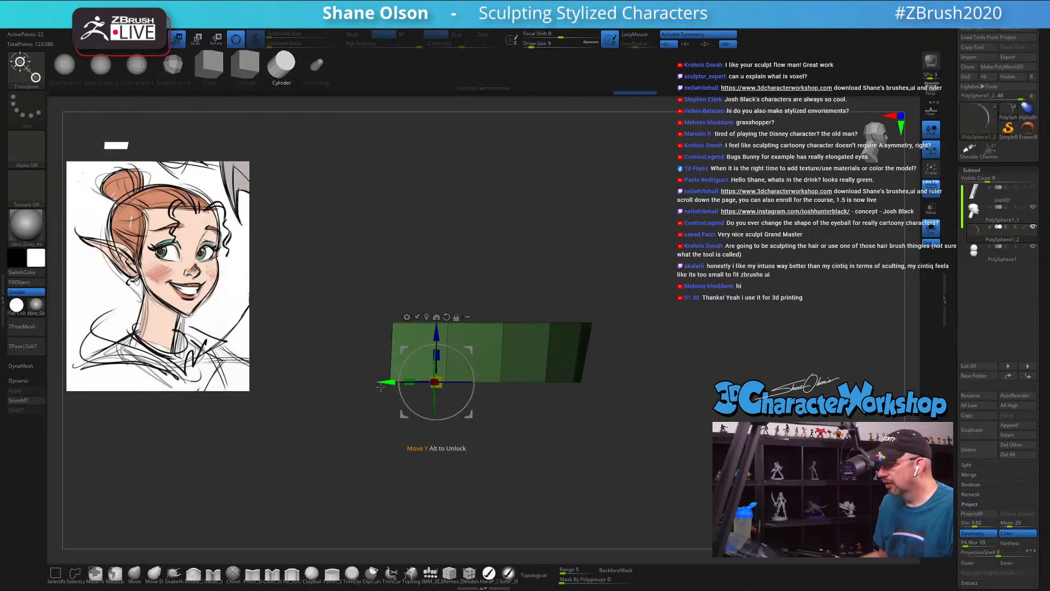
pyautogui.keyDown('alt'); pyautogui.moveTo(387, 386); pyautogui.dragTo(348, 379); pyautogui.keyUp('alt')
pyautogui.moveTo(506, 427); pyautogui.dragTo(684, 420)
pyautogui.keyDown('alt'); pyautogui.click(404, 318); pyautogui.keyUp('alt')
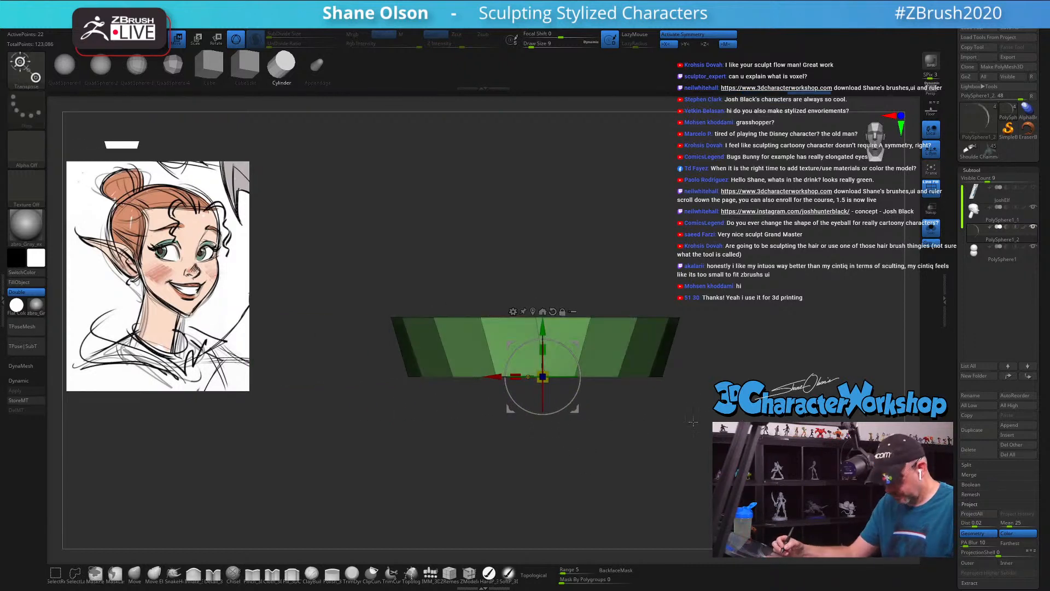
pyautogui.press('q')
pyautogui.press('s')
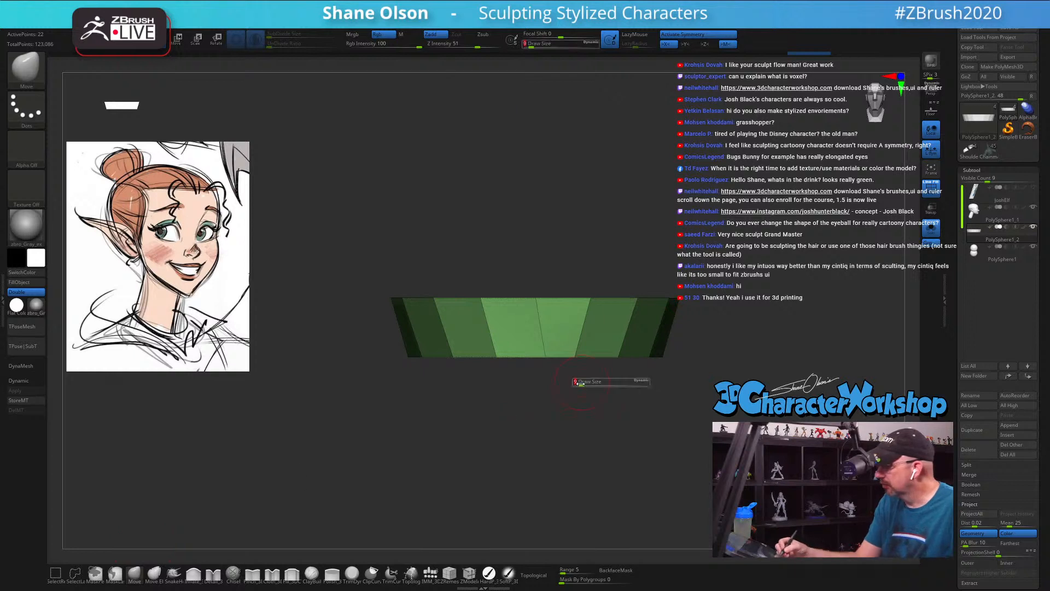
pyautogui.click(582, 382)
pyautogui.moveTo(595, 387)
pyautogui.mouseDown()
pyautogui.moveTo(593, 432)
pyautogui.moveTo(596, 413)
pyautogui.mouseUp()
pyautogui.hotkey('ctrl', 'z')
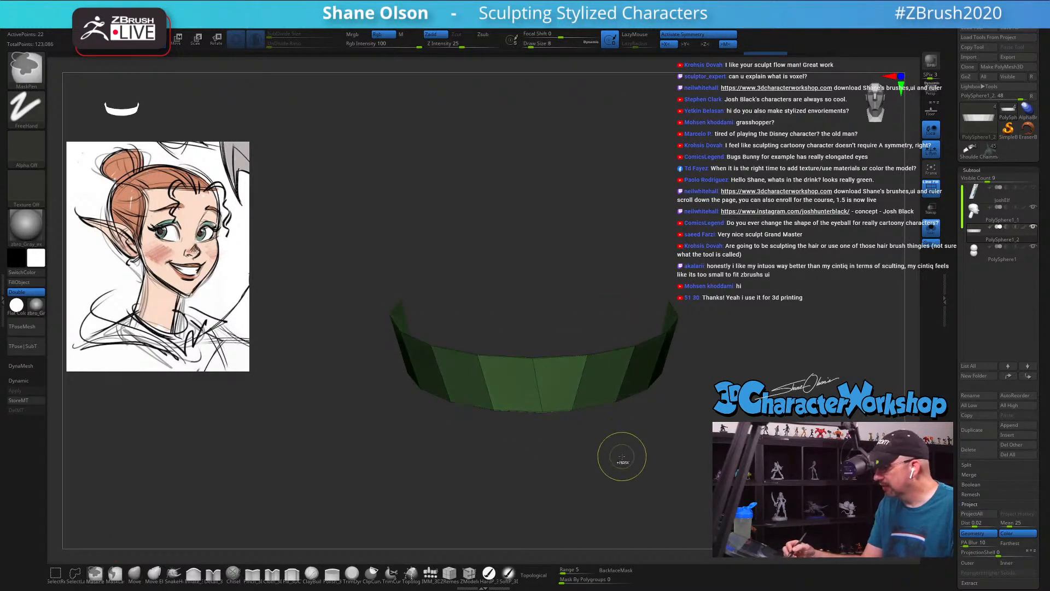
pyautogui.hotkey('ctrl', 'z')
pyautogui.hotkey('ctrl', 'z')
pyautogui.hotkey('ctrl', 'z')
pyautogui.hotkey('ctrl', 'z')
pyautogui.hotkey('ctrl', 'z')
pyautogui.hotkey('ctrl', 'z')
pyautogui.hotkey('ctrl', 'z')
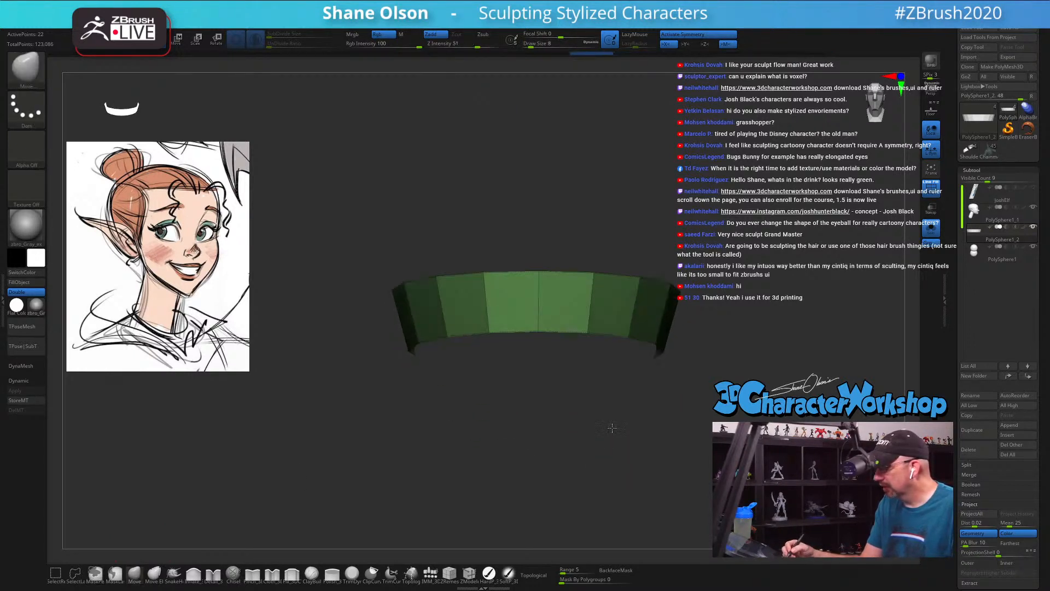
pyautogui.hotkey('ctrl', 'z')
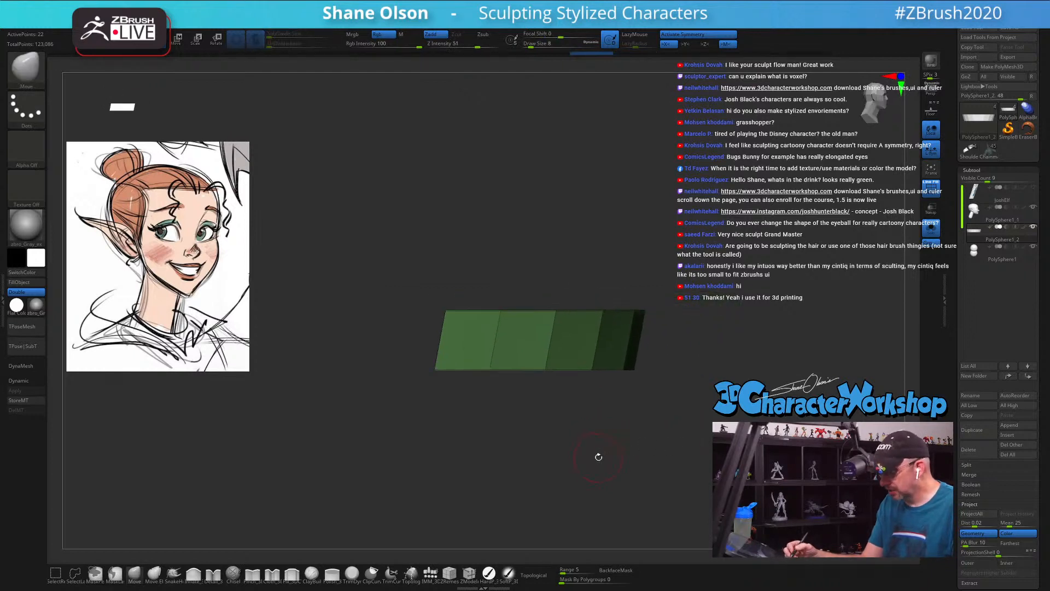
# Step: Mask the band's upper edge again and scale its unmasked lower edge from front to back to about 0.94
pyautogui.press('w')
pyautogui.keyDown('ctrl'); pyautogui.click(609, 245); pyautogui.keyUp('ctrl')
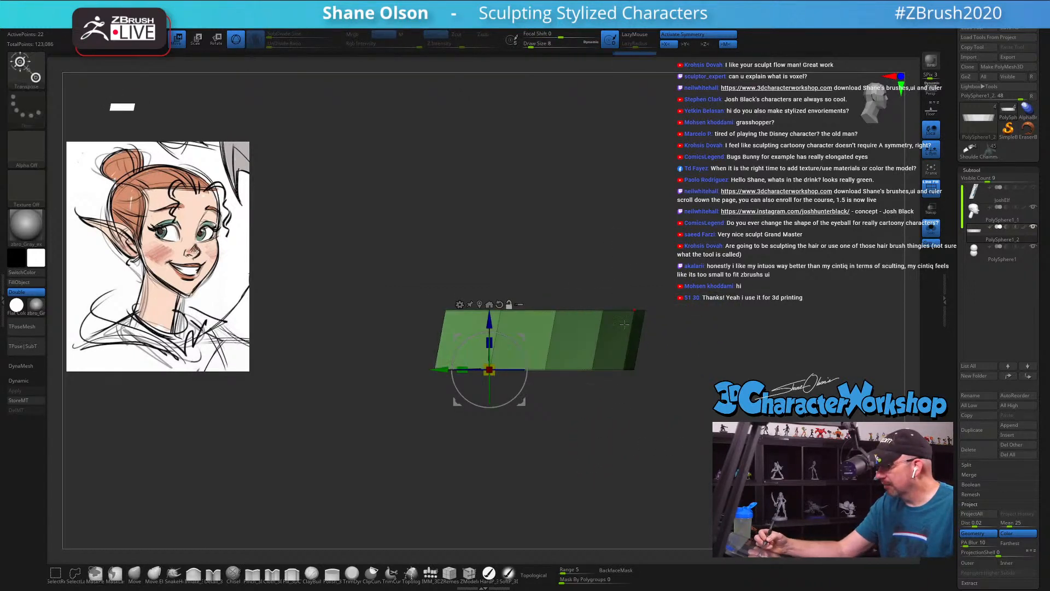
pyautogui.keyDown('alt'); pyautogui.moveTo(608, 356); pyautogui.dragTo(565, 416, button='right'); pyautogui.keyUp('alt')
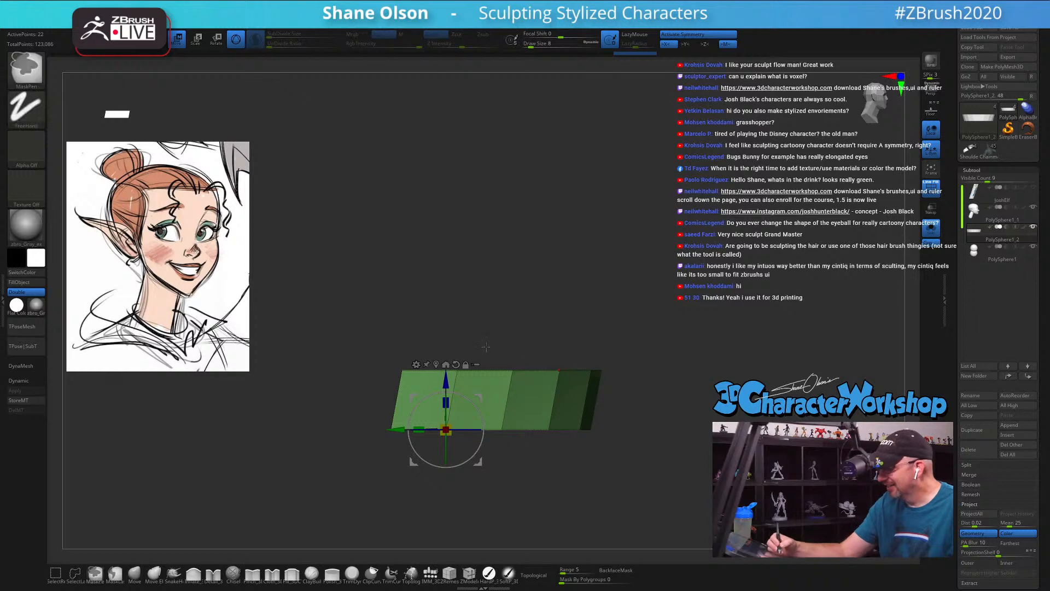
pyautogui.keyDown('ctrl'); pyautogui.moveTo(359, 301); pyautogui.dragTo(700, 395); pyautogui.keyUp('ctrl')
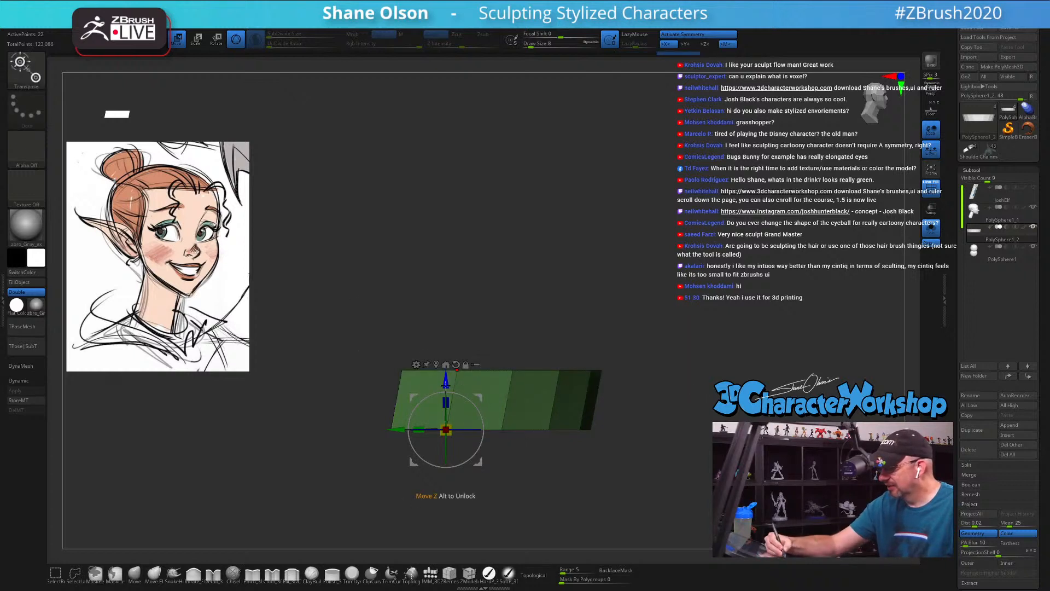
pyautogui.moveTo(401, 430); pyautogui.dragTo(376, 429)
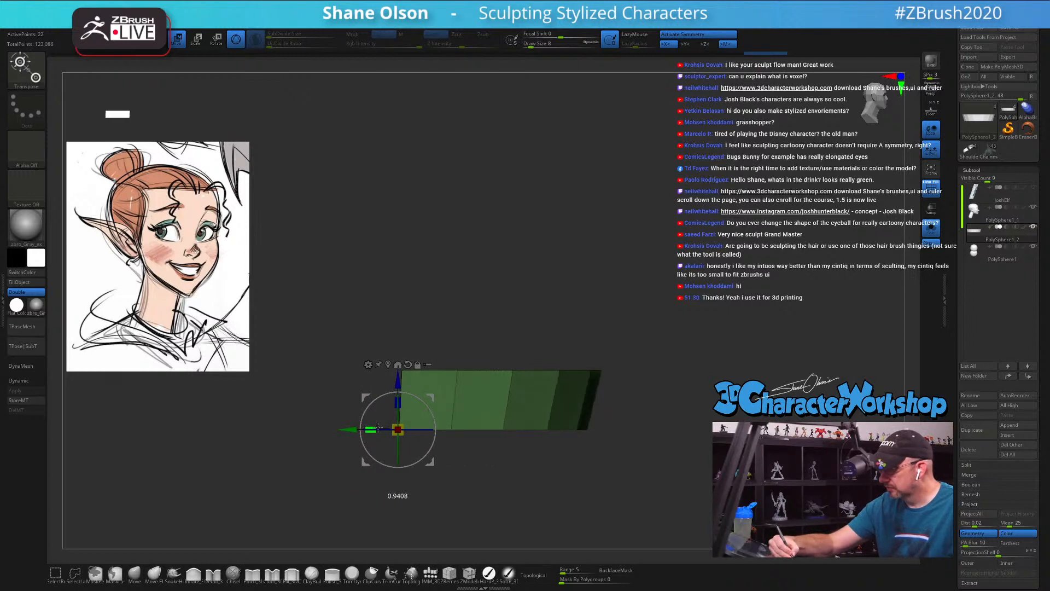
pyautogui.moveTo(686, 436)
pyautogui.mouseDown()
pyautogui.moveTo(649, 439)
pyautogui.moveTo(670, 424)
pyautogui.moveTo(679, 437)
pyautogui.moveTo(691, 403)
pyautogui.mouseUp()
pyautogui.press('q')
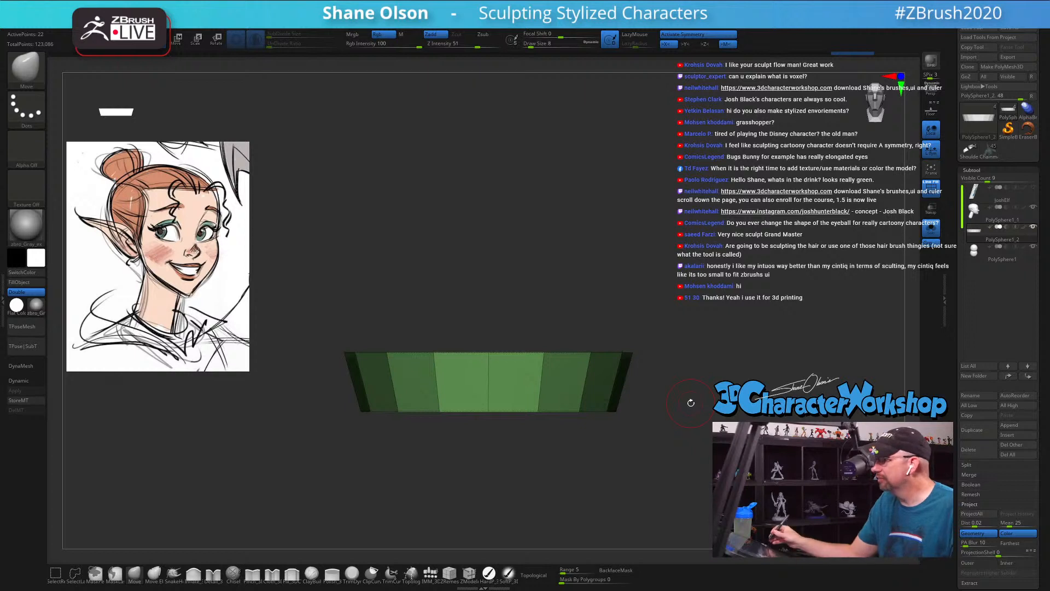
pyautogui.keyDown('alt'); pyautogui.moveTo(695, 309); pyautogui.dragTo(671, 294); pyautogui.keyUp('alt')
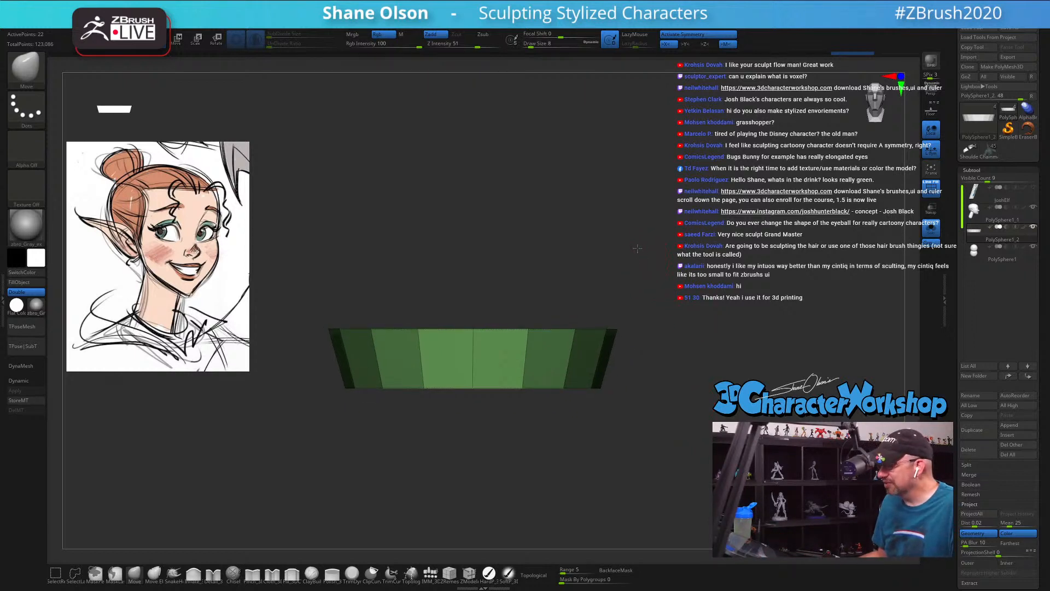
pyautogui.keyDown('alt'); pyautogui.moveTo(637, 248); pyautogui.dragTo(624, 235); pyautogui.keyUp('alt')
pyautogui.press('s')
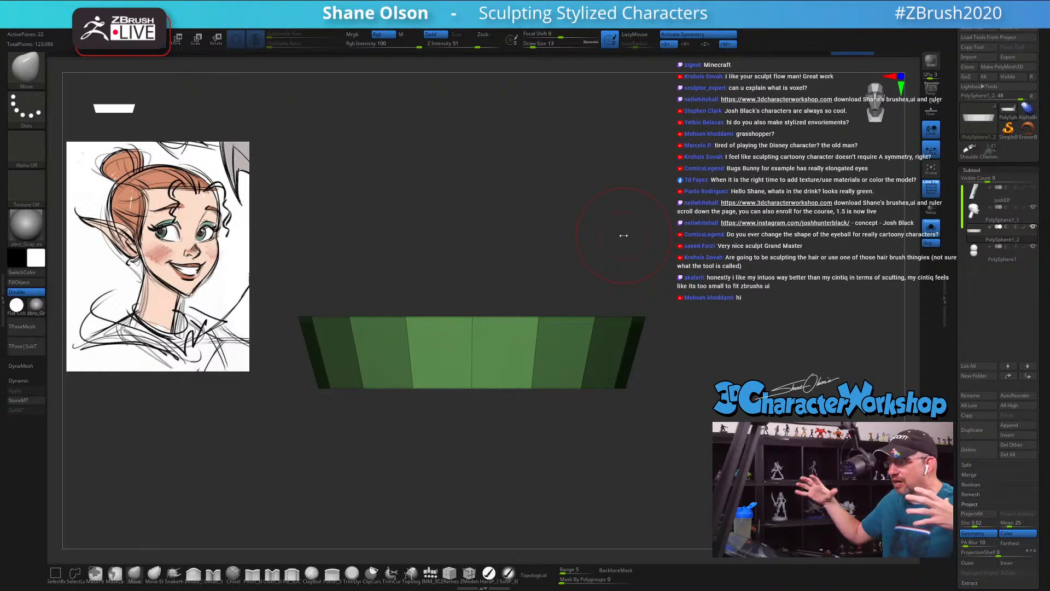
pyautogui.moveTo(649, 232); pyautogui.dragTo(711, 239)
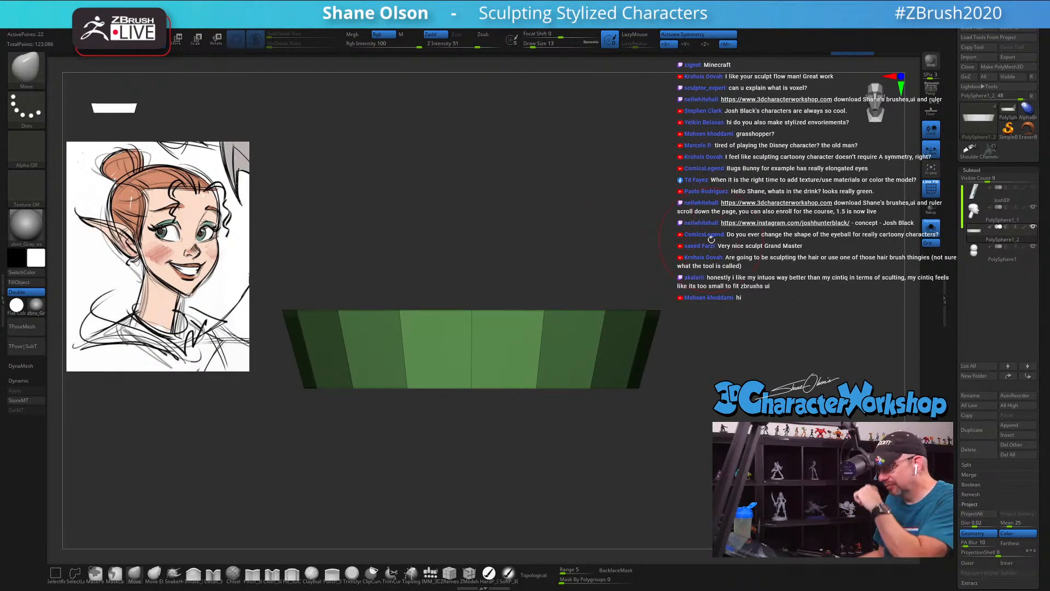
pyautogui.keyDown('alt'); pyautogui.moveTo(661, 232); pyautogui.dragTo(647, 218); pyautogui.keyUp('alt')
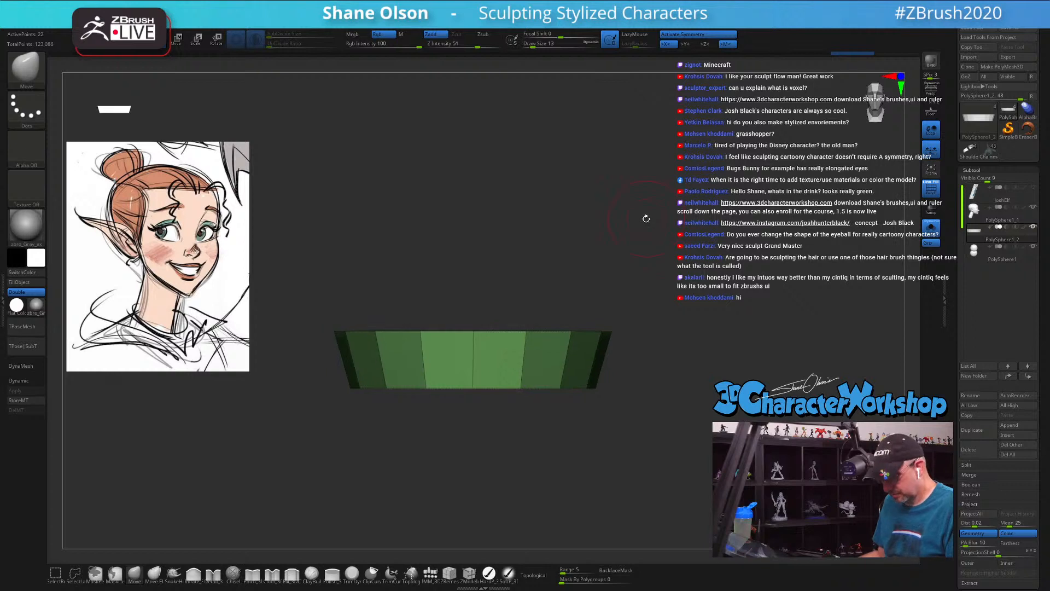
# Step: With symmetry off, place the gizmo with reset orientation on the band's lower edge and create a mirrored copy of the band below it
pyautogui.press('e')
pyautogui.keyDown('alt'); pyautogui.moveTo(648, 278); pyautogui.dragTo(666, 208); pyautogui.keyUp('alt')
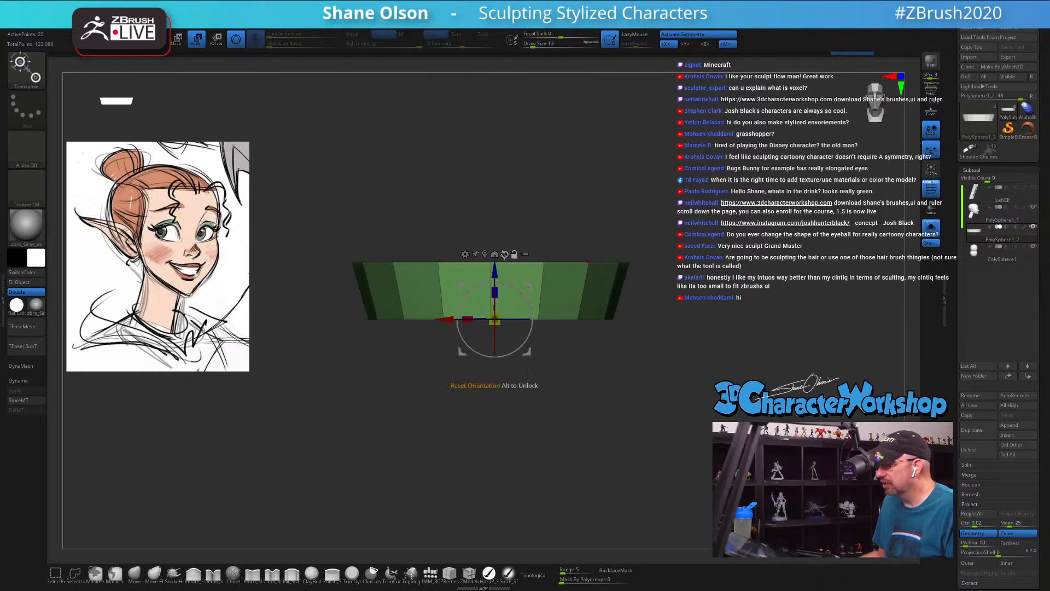
pyautogui.press('x')
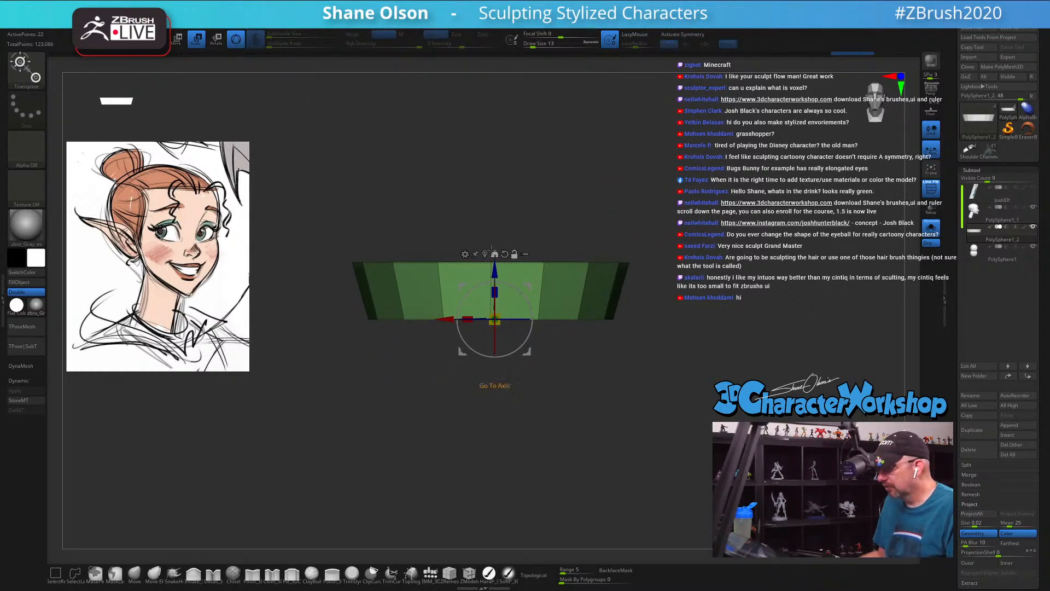
pyautogui.click(486, 254)
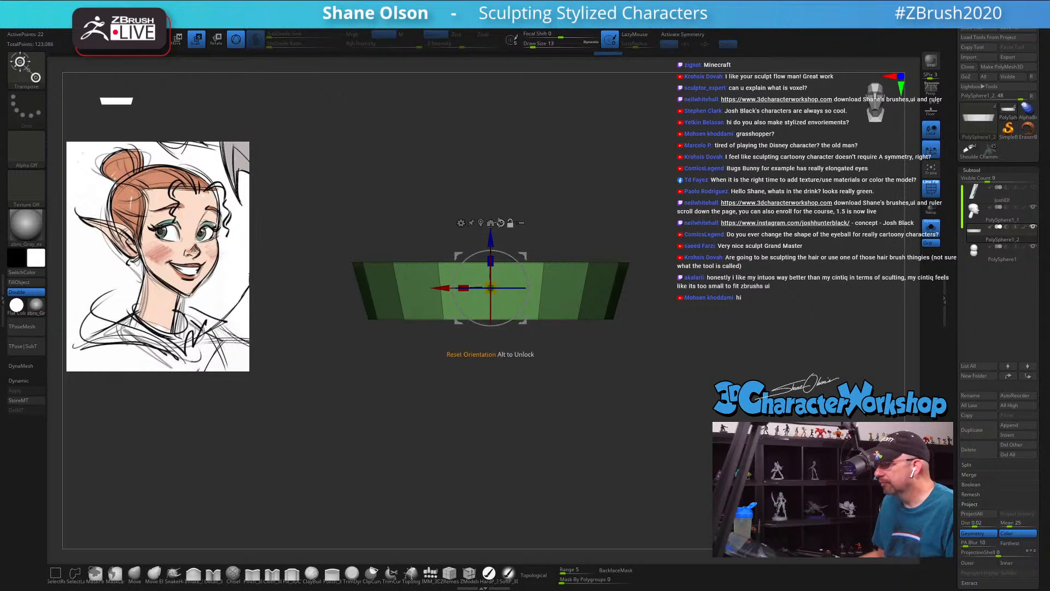
pyautogui.click(501, 223)
pyautogui.keyDown('alt'); pyautogui.moveTo(490, 236); pyautogui.dragTo(490, 268); pyautogui.keyUp('alt')
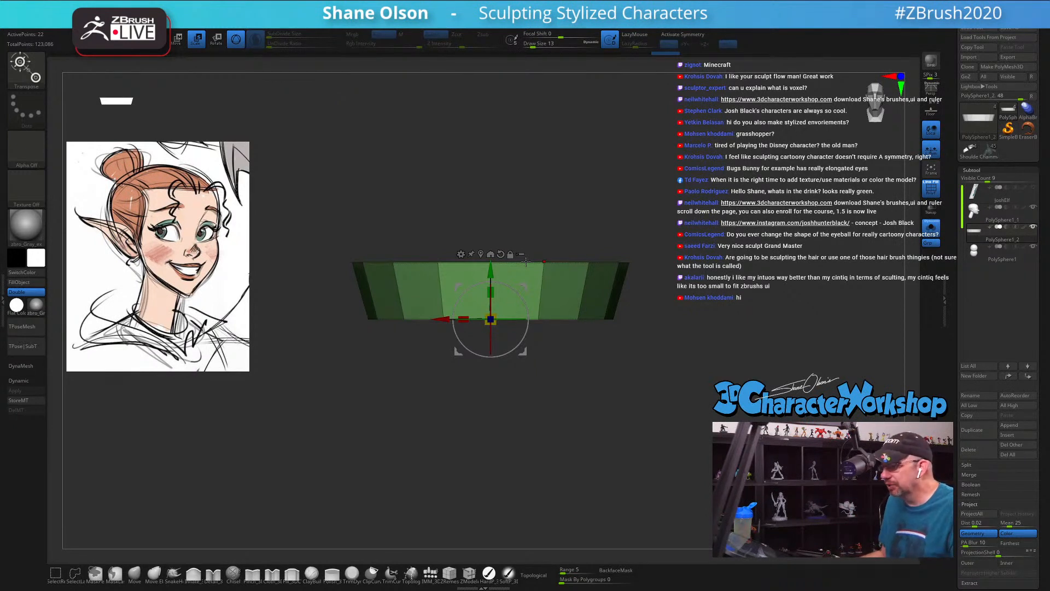
pyautogui.moveTo(513, 309); pyautogui.dragTo(490, 370)
pyautogui.moveTo(679, 319); pyautogui.dragTo(383, 366)
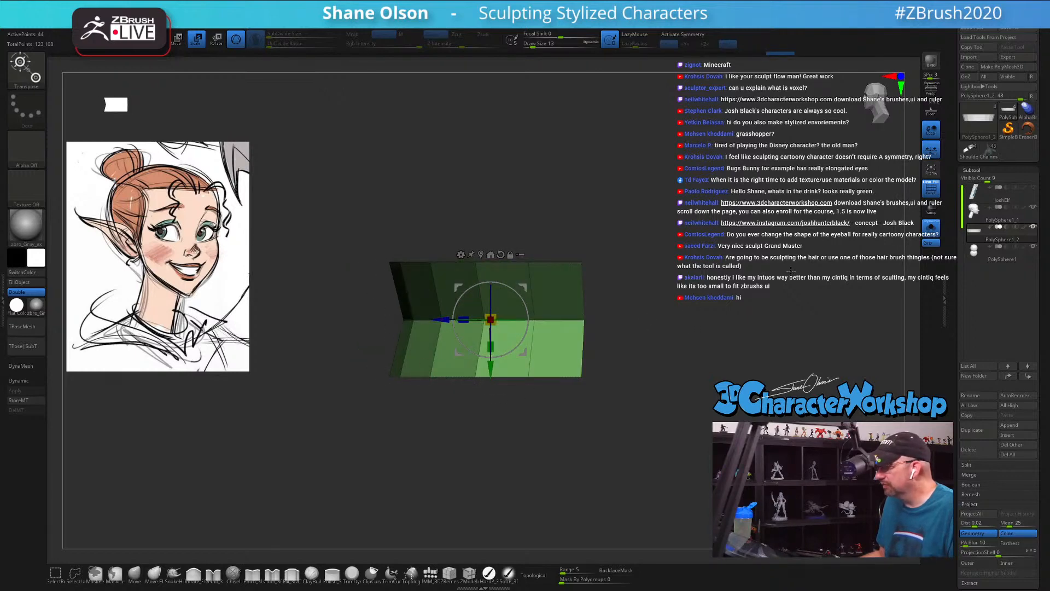
# Step: Turn off Solo to show the head, and move the paired bands down into the open mouth
pyautogui.click(932, 228)
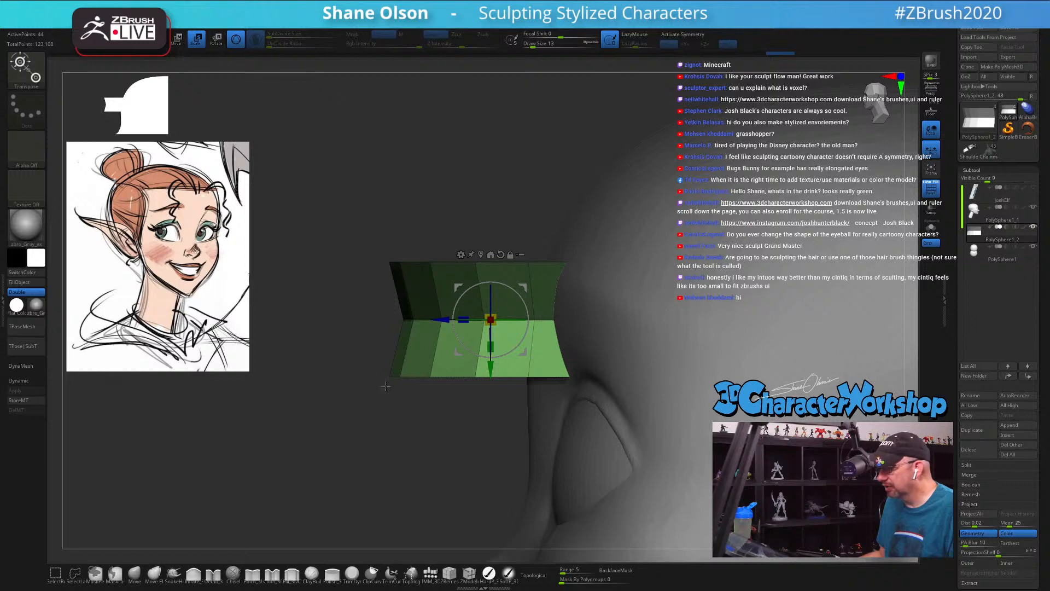
pyautogui.moveTo(346, 370)
pyautogui.keyDown('ctrl'); pyautogui.mouseDown()
pyautogui.moveTo(369, 378)
pyautogui.moveTo(364, 393)
pyautogui.moveTo(349, 352)
pyautogui.mouseUp(); pyautogui.keyUp('ctrl')
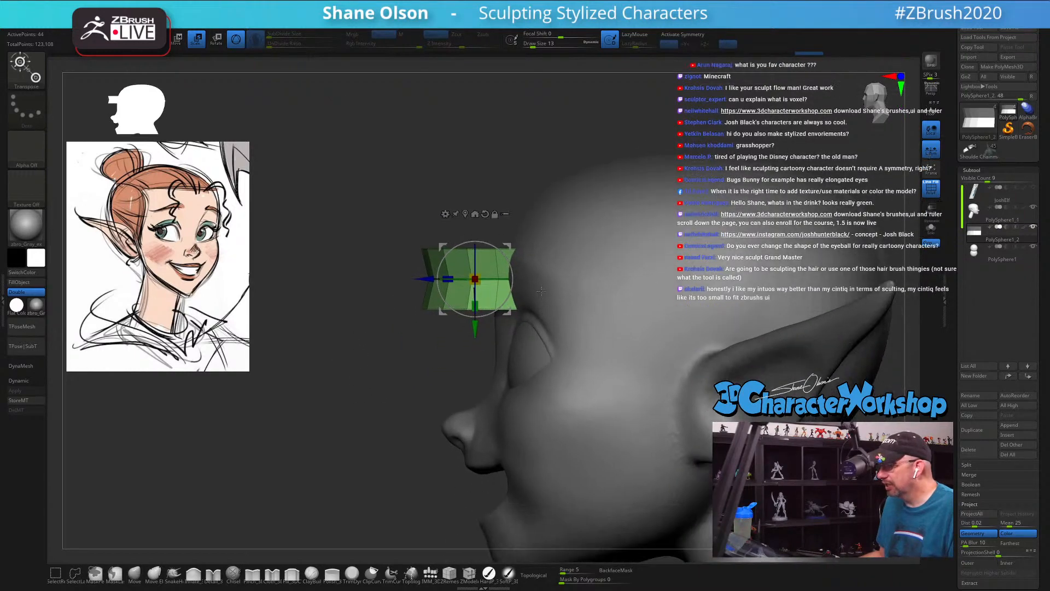
pyautogui.moveTo(508, 248); pyautogui.dragTo(520, 462)
pyautogui.moveTo(262, 482); pyautogui.dragTo(358, 478)
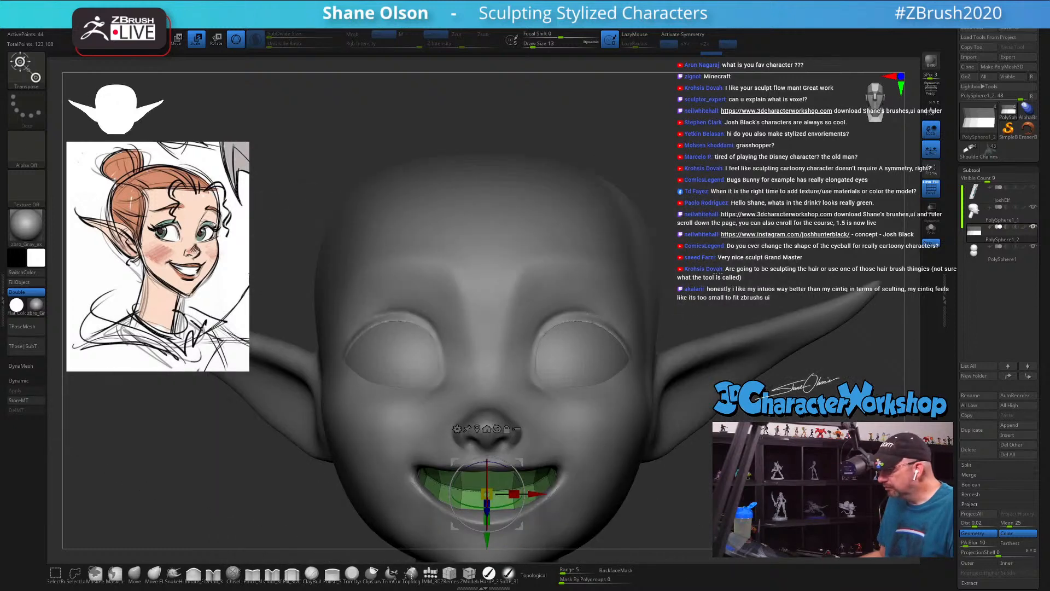
# Step: Assign separate polygroups to the upper and lower bands inside the mouth
pyautogui.press('space')
pyautogui.click(760, 234)
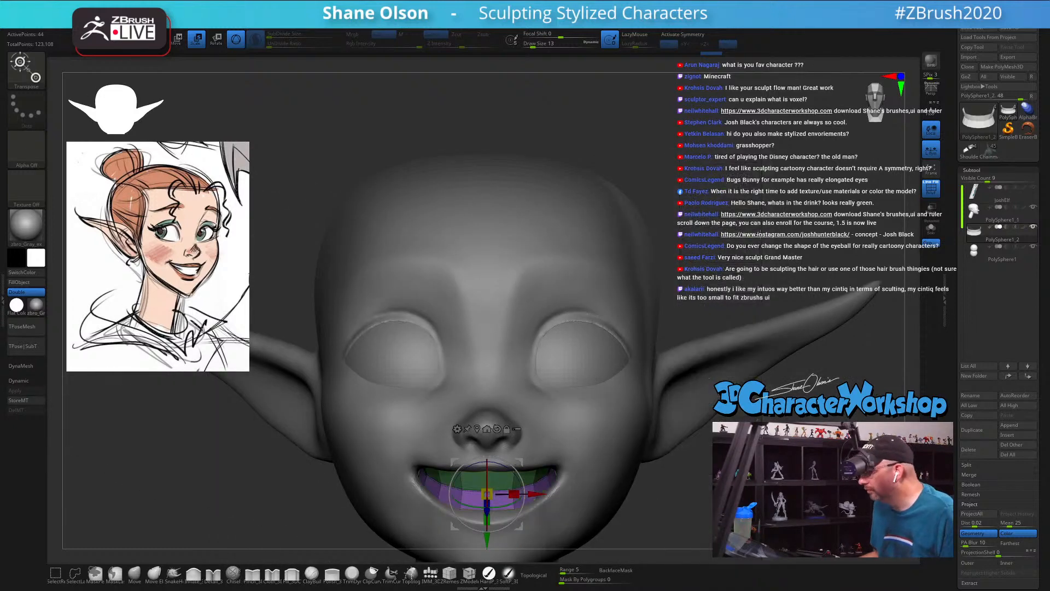
# Step: Check the teeth bands' fit in the mouth from the front and side, and isolate them with Solo
pyautogui.moveTo(335, 470); pyautogui.dragTo(344, 446)
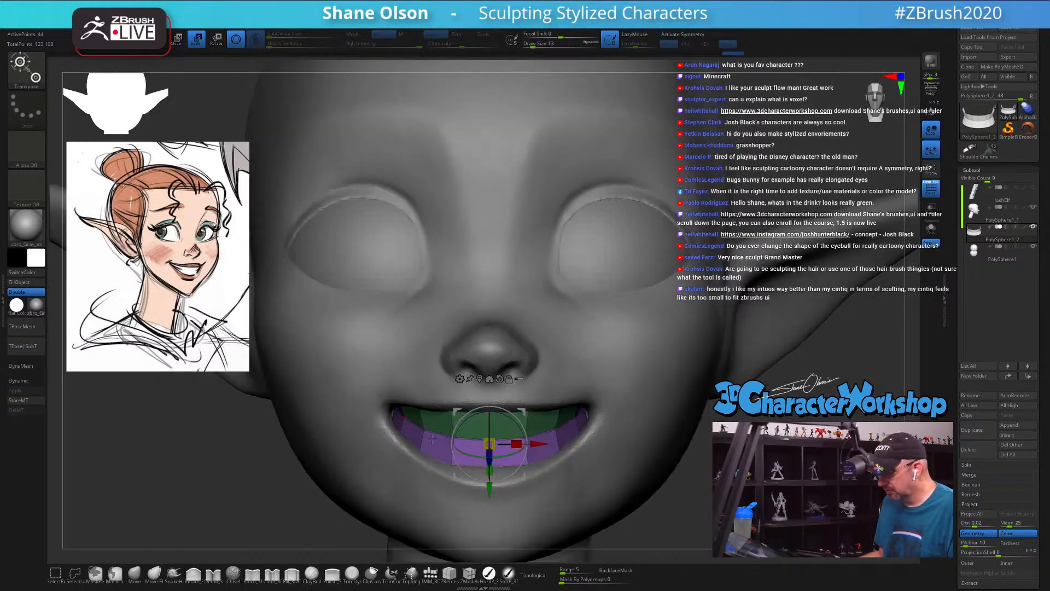
pyautogui.moveTo(792, 469); pyautogui.dragTo(643, 490)
pyautogui.press('q')
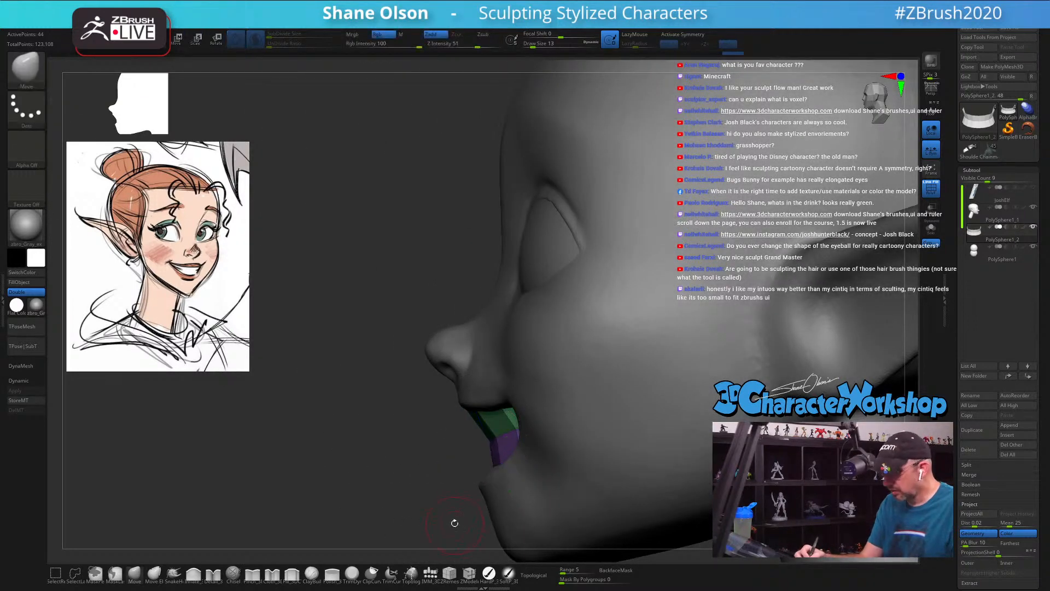
pyautogui.moveTo(455, 530); pyautogui.dragTo(307, 500)
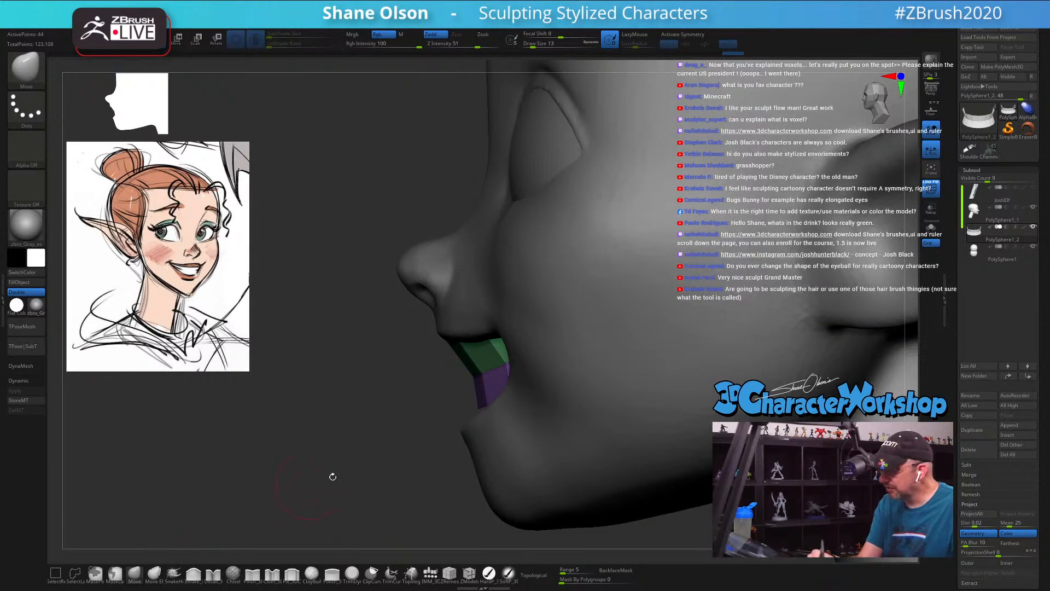
pyautogui.click(932, 227)
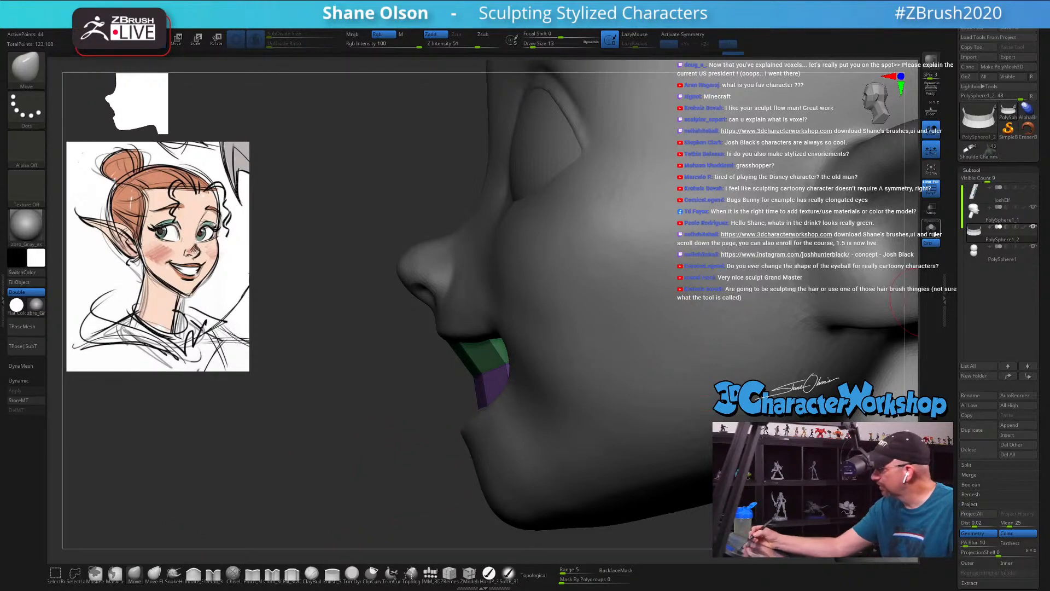
pyautogui.moveTo(572, 465)
pyautogui.mouseDown()
pyautogui.moveTo(561, 473)
pyautogui.moveTo(572, 470)
pyautogui.mouseUp()
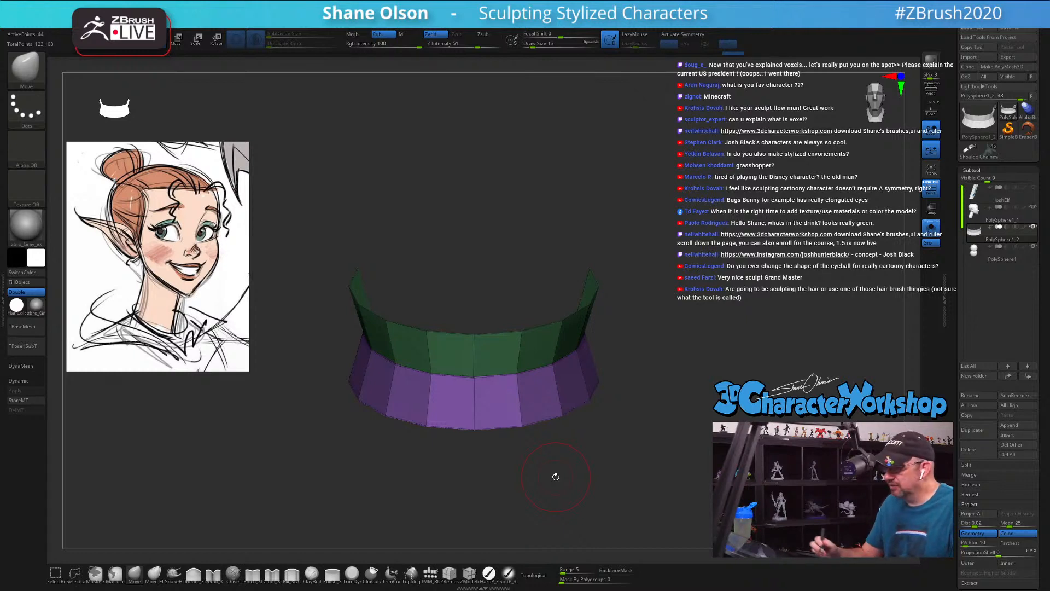
# Step: Mask the upper teeth band and move the unmasked lower band slightly backward and up beneath it
pyautogui.press('w')
pyautogui.moveTo(560, 416); pyautogui.dragTo(562, 437)
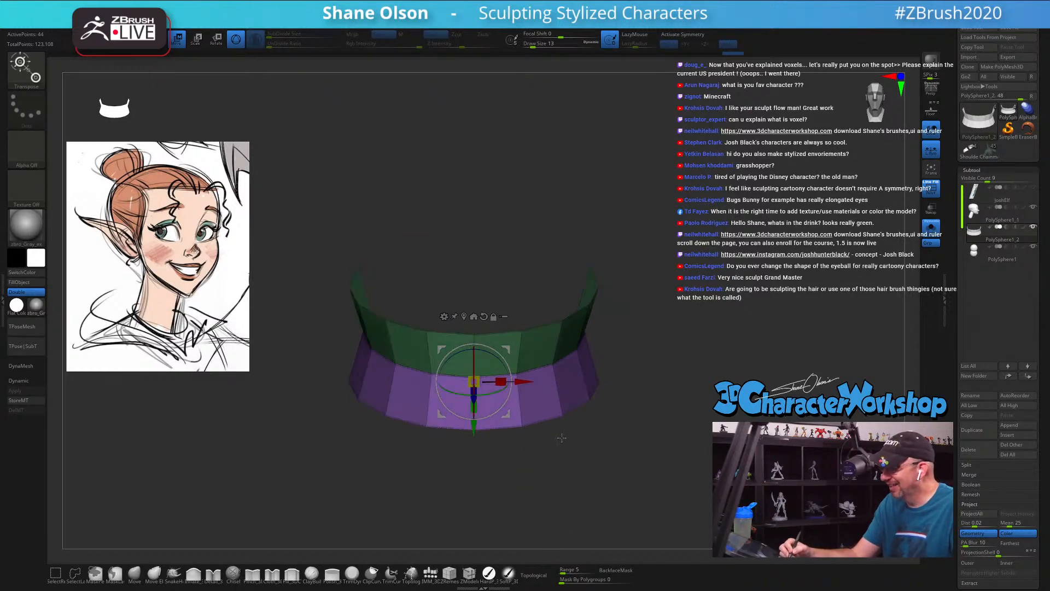
pyautogui.keyDown('ctrl'); pyautogui.click(521, 426); pyautogui.keyUp('ctrl')
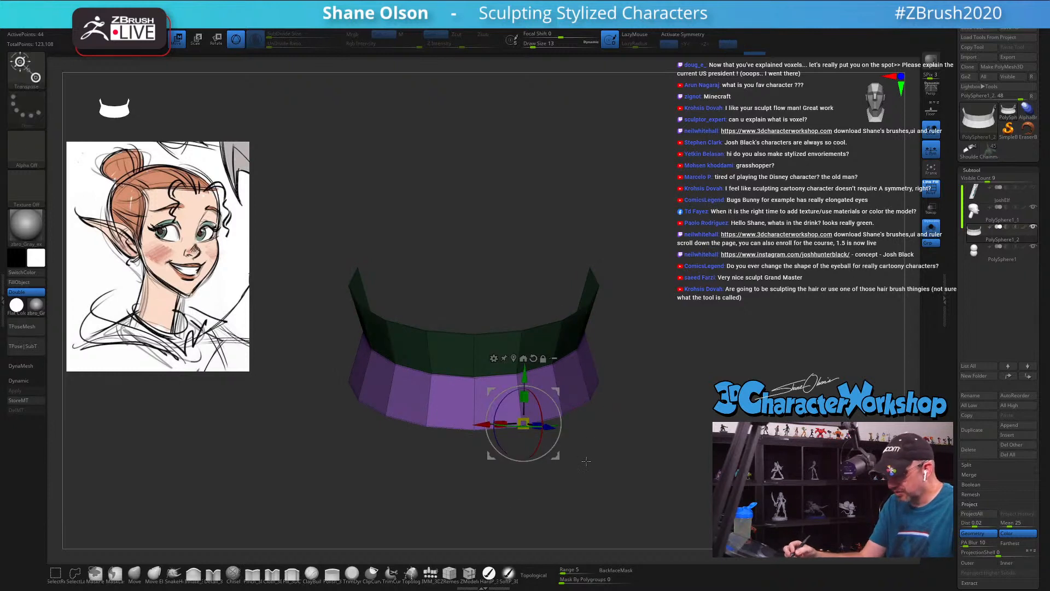
pyautogui.moveTo(585, 454); pyautogui.dragTo(542, 459)
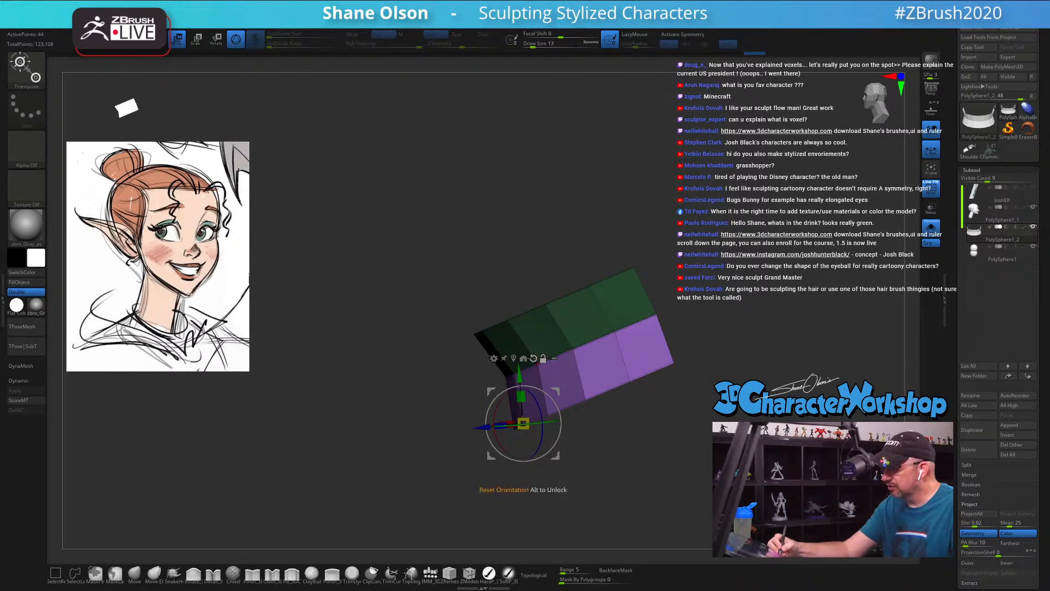
pyautogui.moveTo(477, 424); pyautogui.dragTo(482, 424)
pyautogui.moveTo(529, 374); pyautogui.dragTo(529, 369)
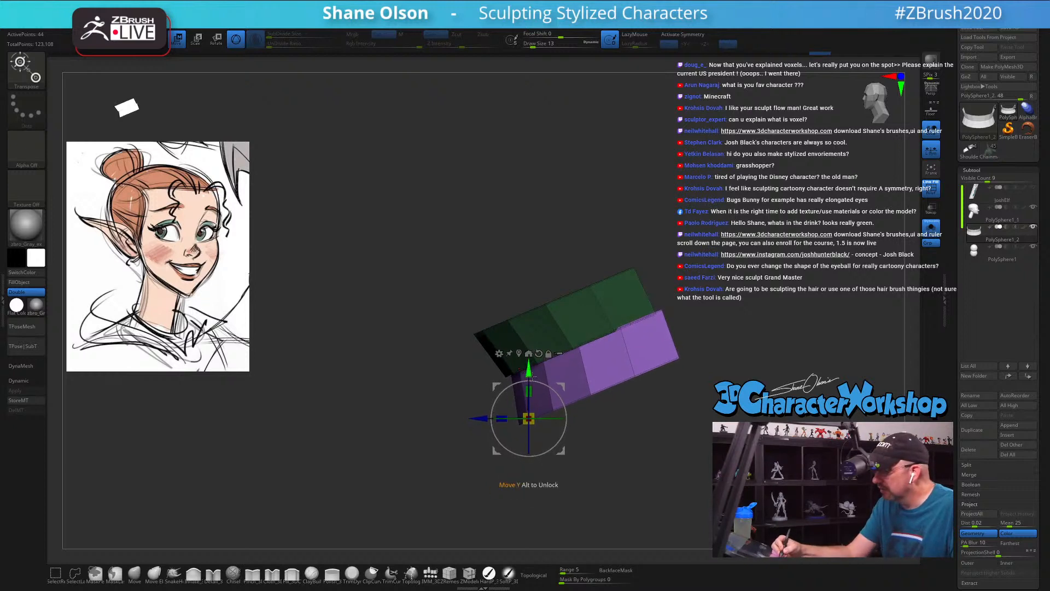
# Step: Center the gizmo on the unmasked lower band, narrow the band slightly in width, and adjust its placement from the side
pyautogui.moveTo(574, 428); pyautogui.dragTo(613, 420)
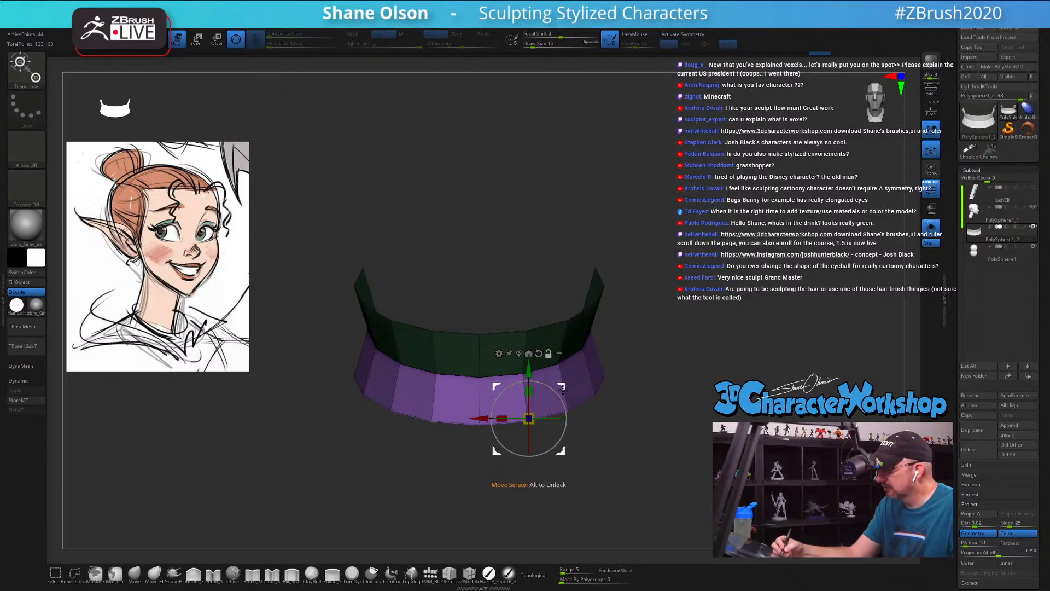
pyautogui.keyDown('alt'); pyautogui.click(529, 353); pyautogui.keyUp('alt')
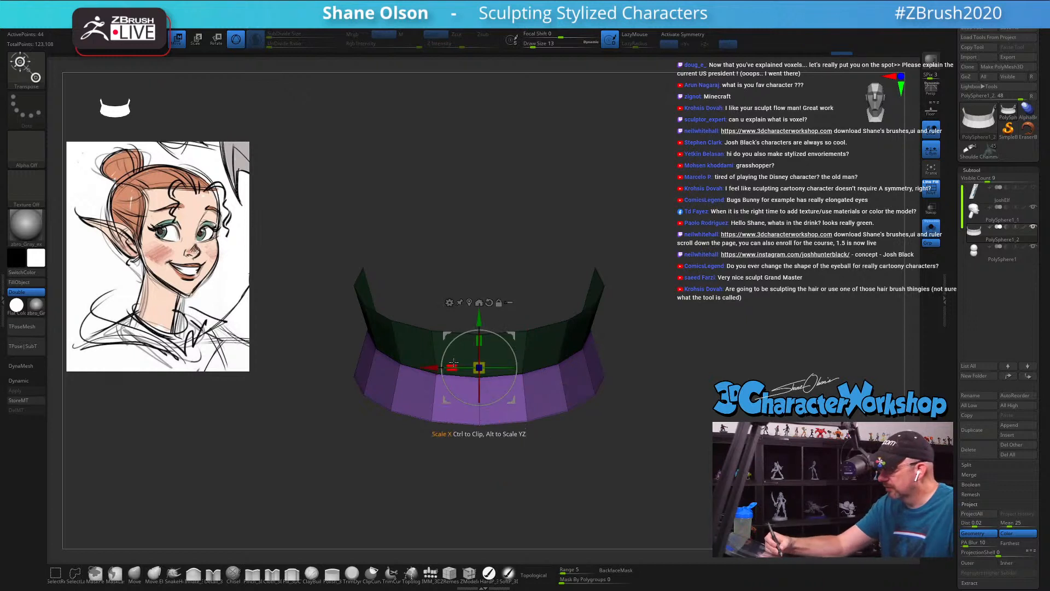
pyautogui.moveTo(454, 365); pyautogui.dragTo(458, 363)
pyautogui.moveTo(609, 437)
pyautogui.mouseDown()
pyautogui.moveTo(582, 444)
pyautogui.moveTo(602, 448)
pyautogui.mouseUp()
pyautogui.keyDown('alt'); pyautogui.moveTo(531, 401); pyautogui.dragTo(455, 411); pyautogui.keyUp('alt')
pyautogui.keyDown('alt'); pyautogui.moveTo(455, 360); pyautogui.dragTo(446, 349); pyautogui.keyUp('alt')
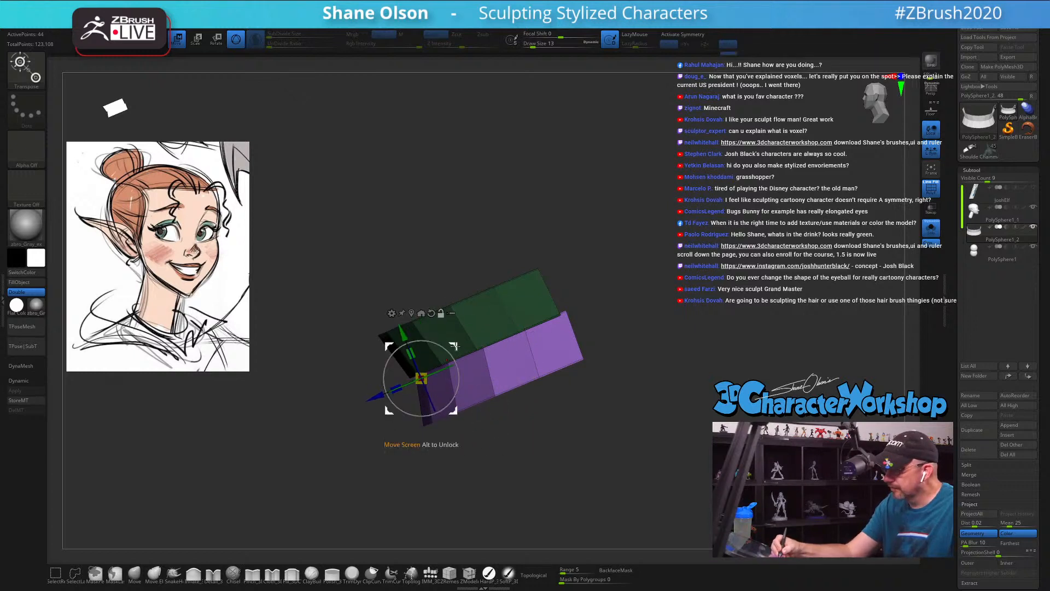
pyautogui.moveTo(398, 389); pyautogui.dragTo(412, 404)
pyautogui.keyDown('shift'); pyautogui.moveTo(555, 442); pyautogui.dragTo(611, 428); pyautogui.keyUp('shift')
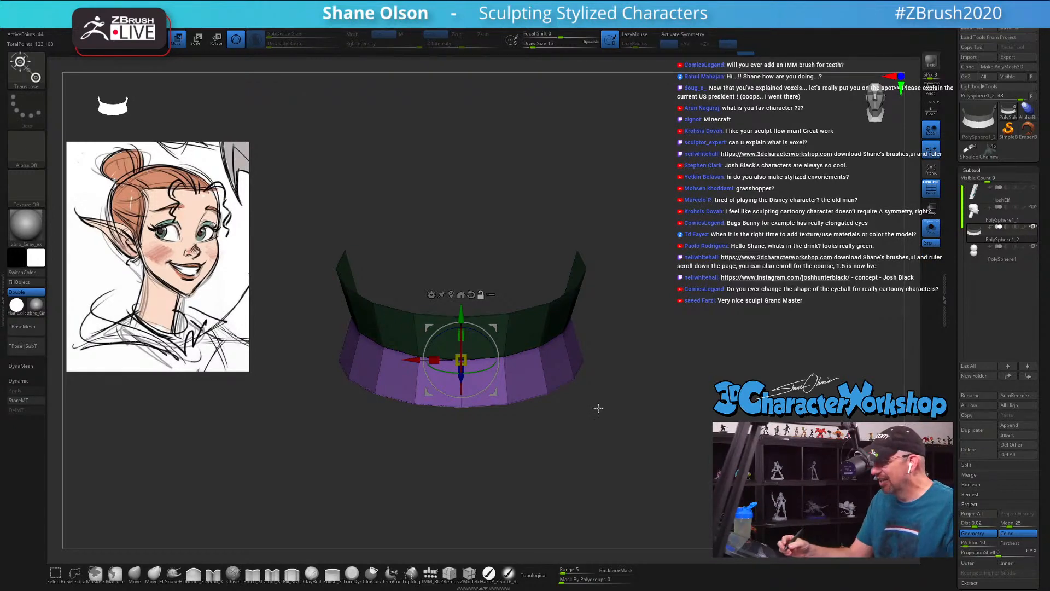
# Step: Clear the mask from the upper band and set the Move brush's focal shift to -75
pyautogui.moveTo(598, 419)
pyautogui.mouseDown()
pyautogui.moveTo(616, 429)
pyautogui.moveTo(581, 429)
pyautogui.moveTo(584, 447)
pyautogui.moveTo(604, 436)
pyautogui.moveTo(599, 451)
pyautogui.moveTo(568, 441)
pyautogui.moveTo(589, 429)
pyautogui.moveTo(573, 439)
pyautogui.mouseUp()
pyautogui.press('q')
pyautogui.press('space')
pyautogui.moveTo(608, 441); pyautogui.dragTo(593, 441)
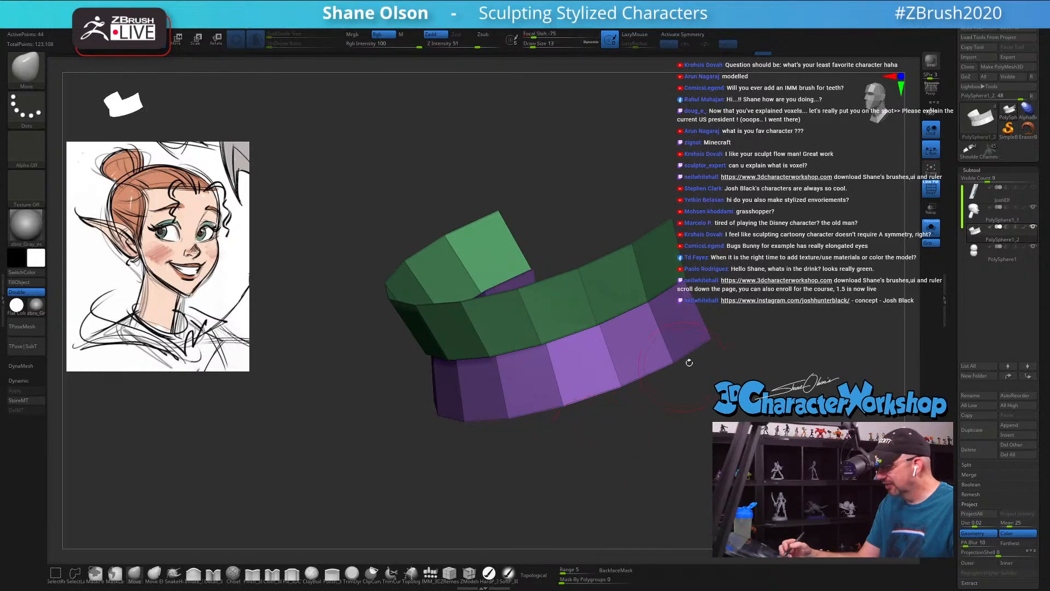
pyautogui.moveTo(689, 362); pyautogui.dragTo(610, 461)
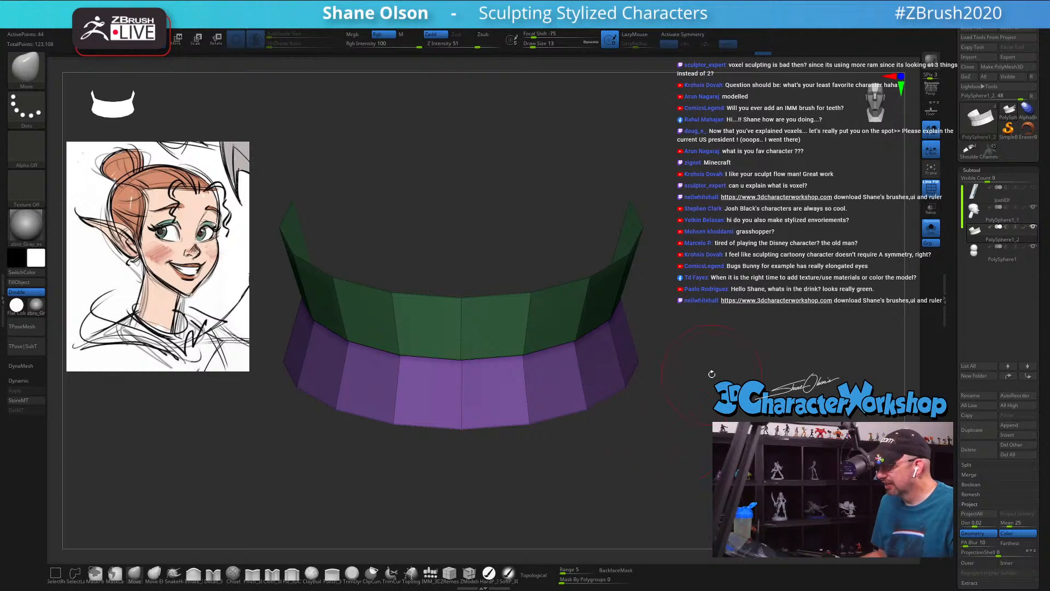
pyautogui.moveTo(596, 457); pyautogui.dragTo(620, 450)
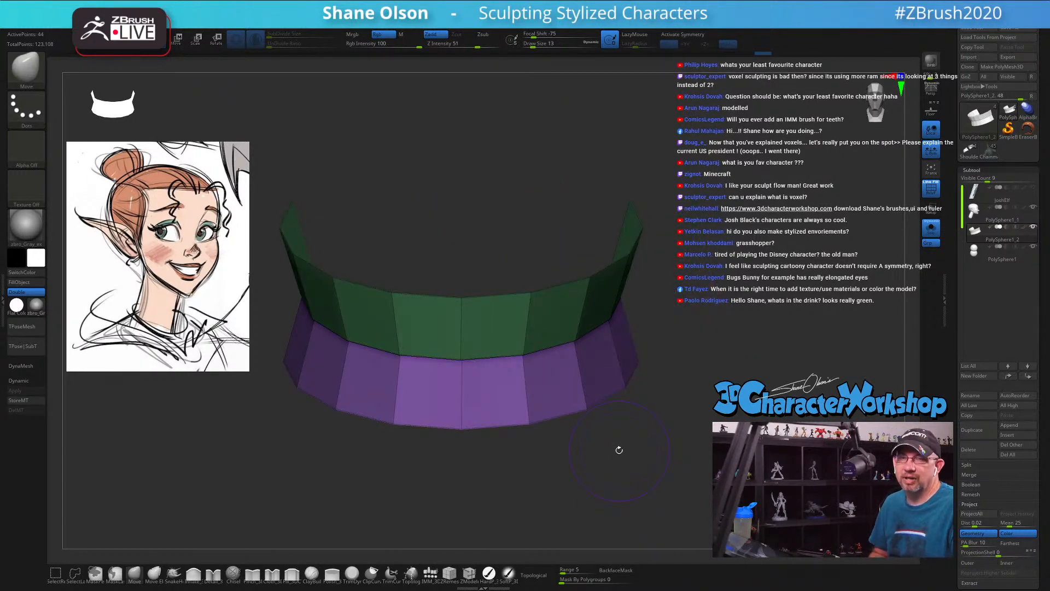
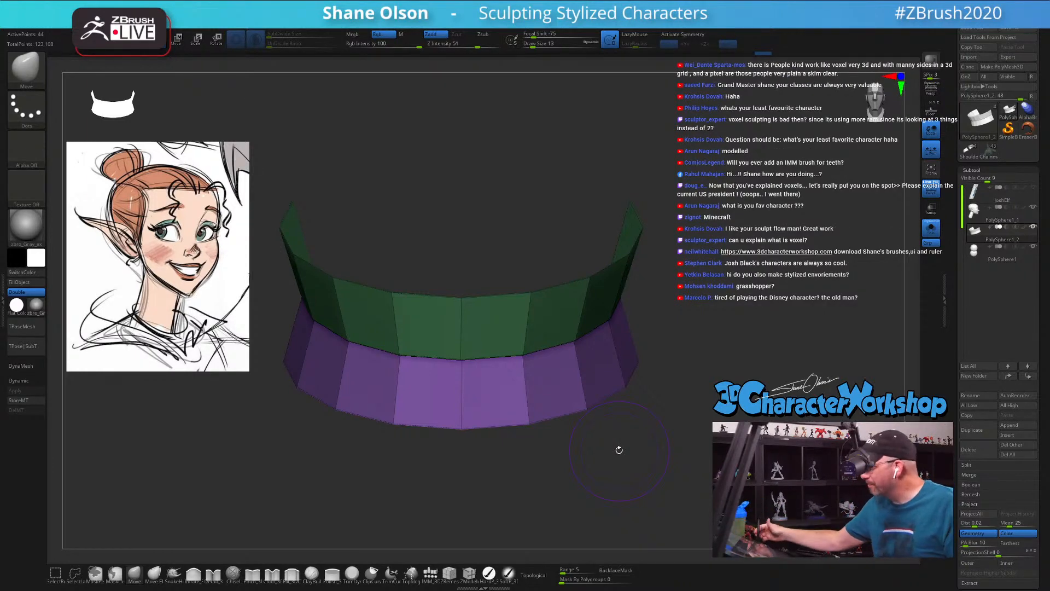
# Step: Mask all but the edge where the upper and lower teeth bands meet and move that edge slightly forward
pyautogui.moveTo(645, 434); pyautogui.dragTo(671, 433)
pyautogui.keyDown('ctrl'); pyautogui.moveTo(434, 317); pyautogui.dragTo(739, 266); pyautogui.keyUp('ctrl')
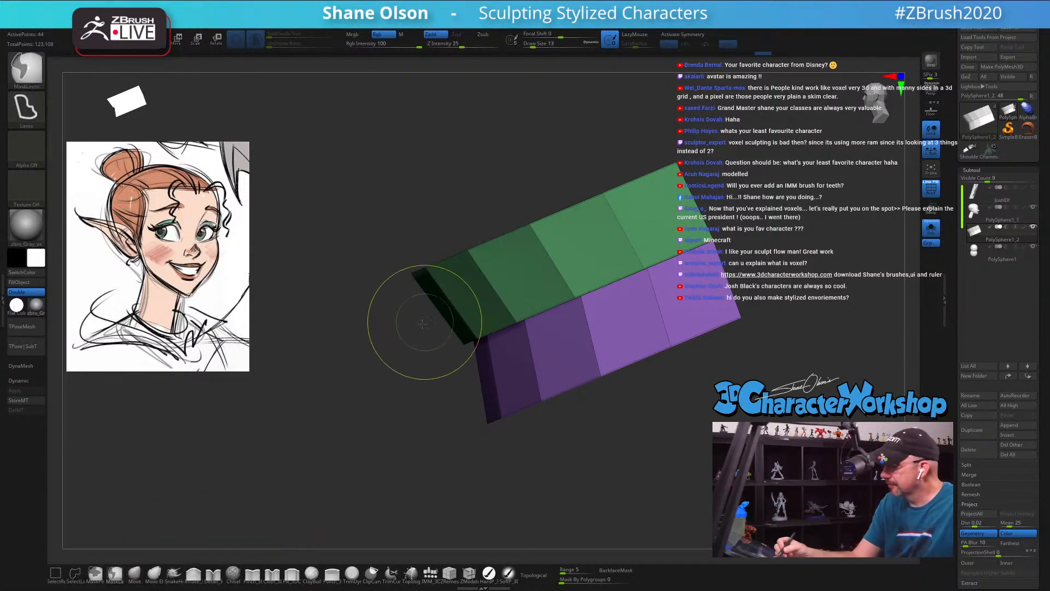
pyautogui.moveTo(423, 324)
pyautogui.keyDown('ctrl'); pyautogui.mouseDown()
pyautogui.moveTo(613, 314)
pyautogui.moveTo(749, 210)
pyautogui.moveTo(736, 213)
pyautogui.mouseUp(); pyautogui.keyUp('ctrl')
pyautogui.moveTo(795, 276)
pyautogui.keyDown('ctrl'); pyautogui.keyDown('alt'); pyautogui.mouseDown()
pyautogui.moveTo(821, 251)
pyautogui.moveTo(653, 211)
pyautogui.moveTo(780, 269)
pyautogui.mouseUp(); pyautogui.keyUp('alt'); pyautogui.keyUp('ctrl')
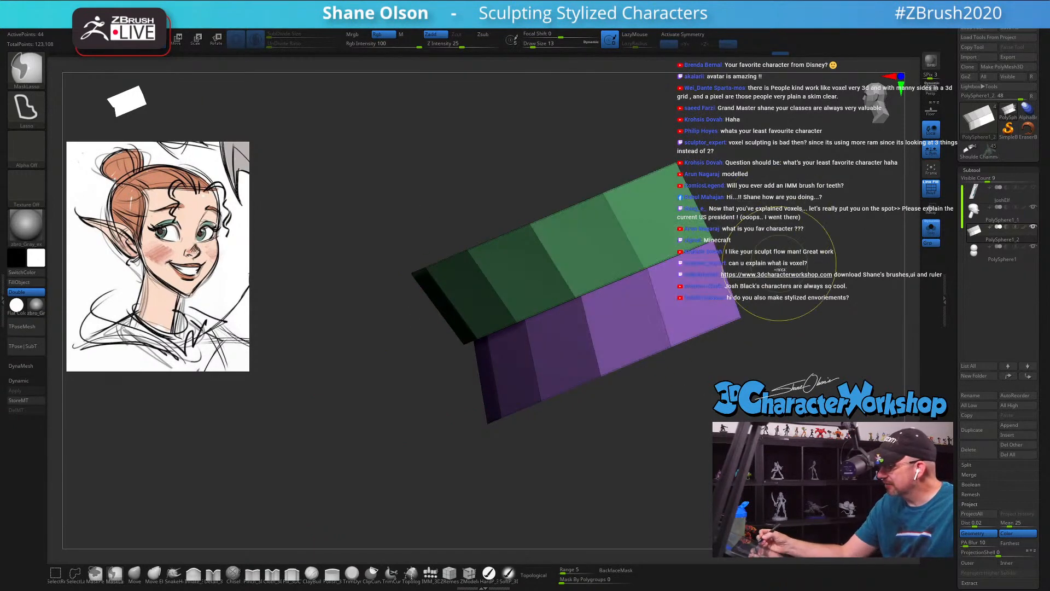
pyautogui.keyDown('ctrl'); pyautogui.click(615, 425); pyautogui.keyUp('ctrl')
pyautogui.press('w')
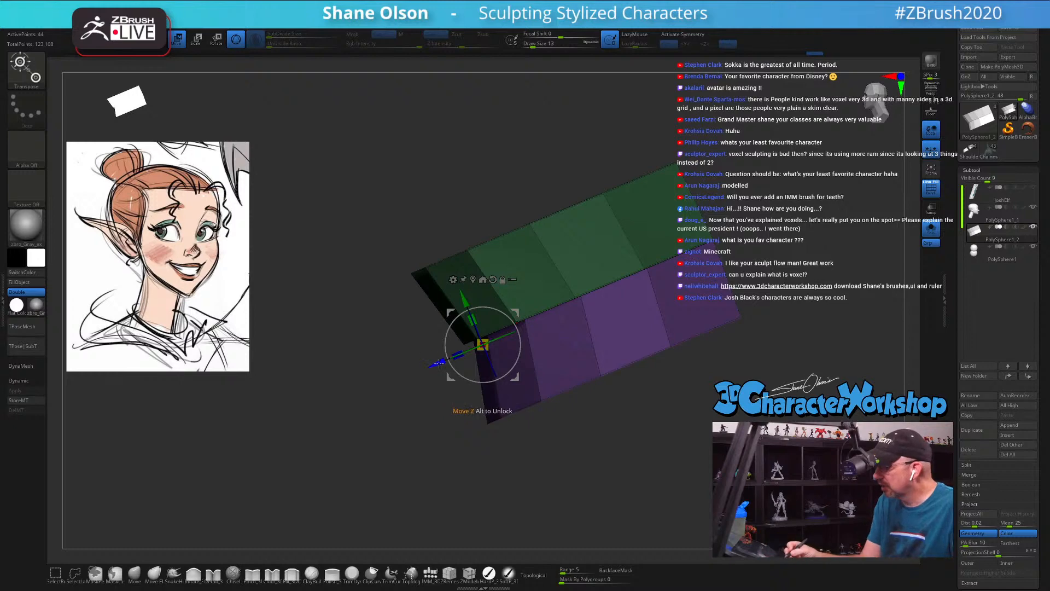
pyautogui.moveTo(439, 364); pyautogui.dragTo(431, 367)
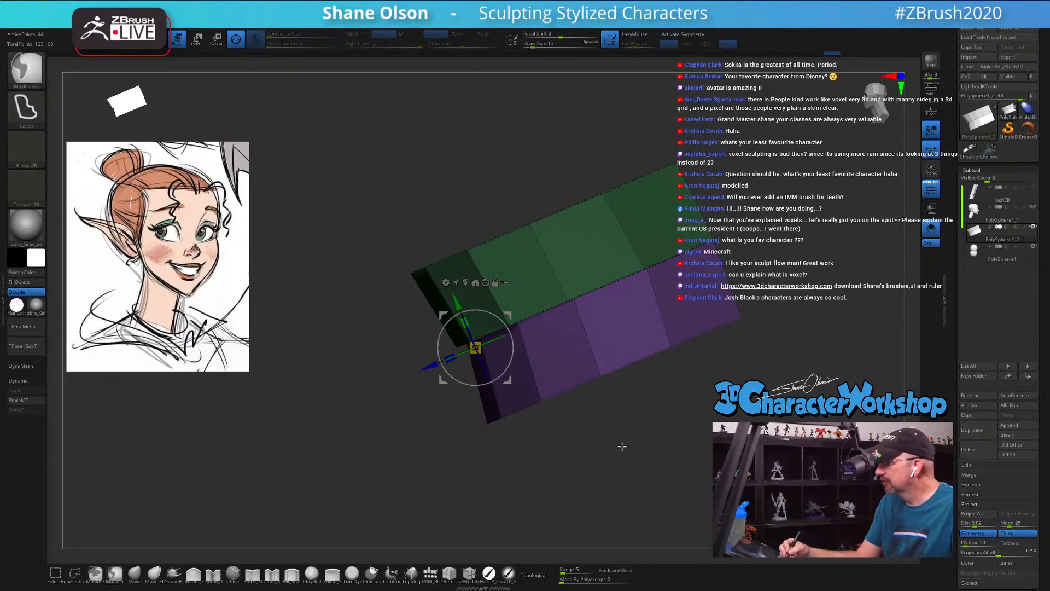
pyautogui.moveTo(565, 469); pyautogui.dragTo(682, 417)
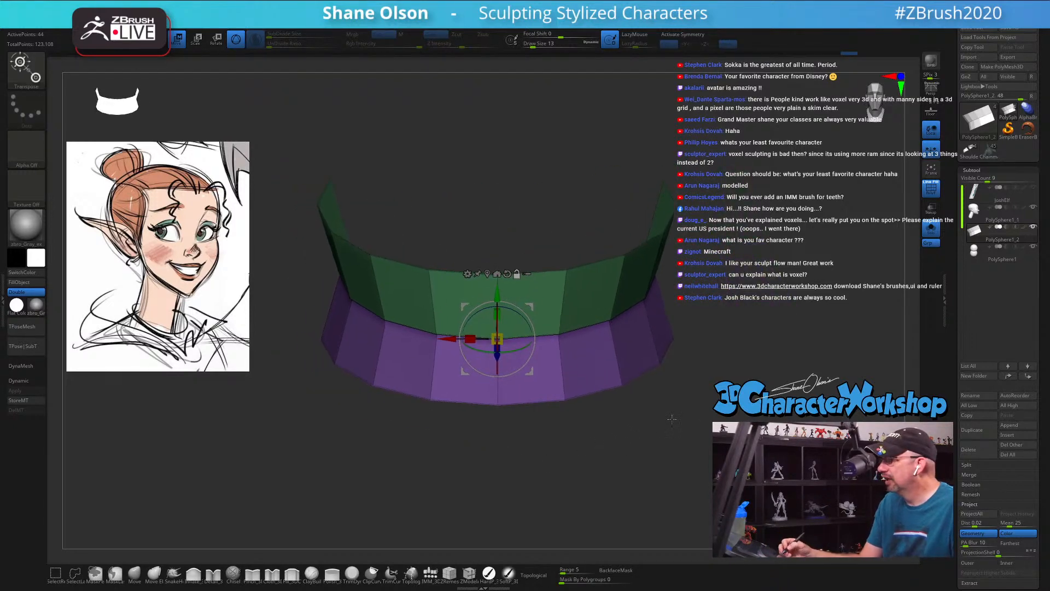
pyautogui.press('q')
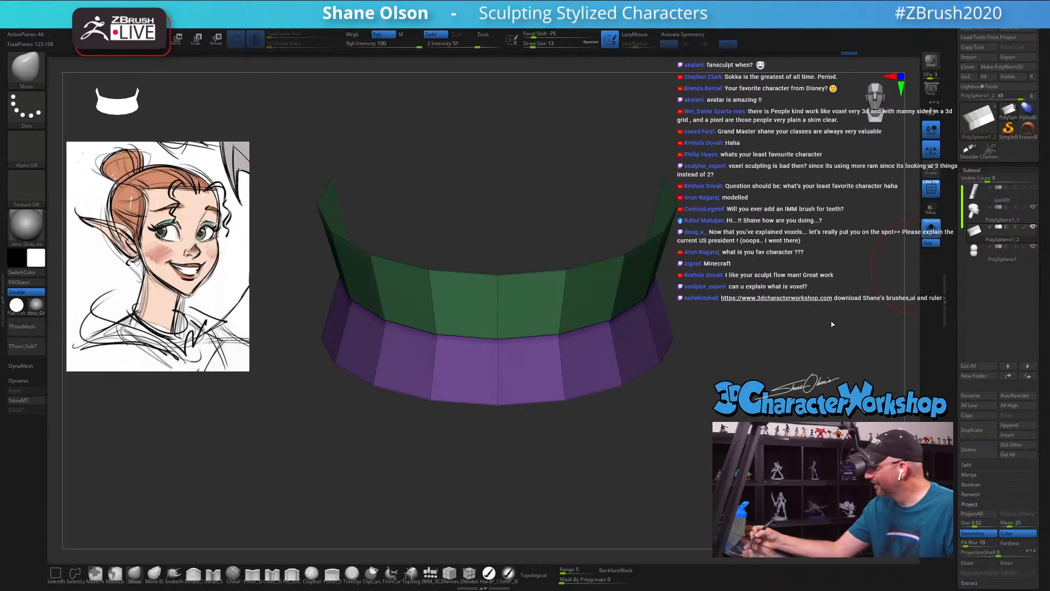
# Step: Show the whole head again, turn on Dynamic Subdivision for the teeth bands, and check their fit from the side and front
pyautogui.click(931, 228)
pyautogui.moveTo(865, 359); pyautogui.dragTo(692, 366)
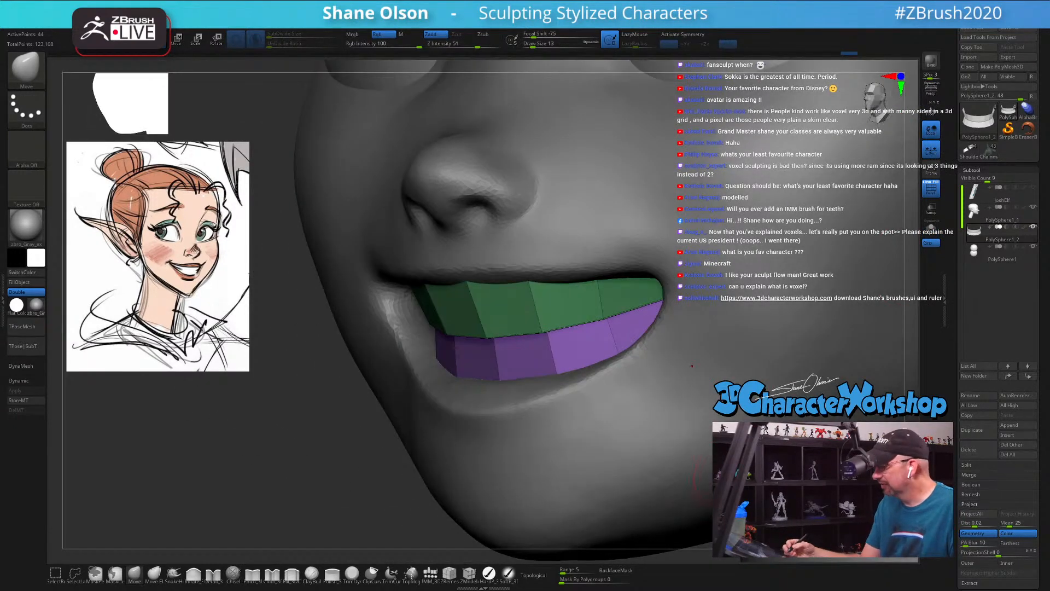
pyautogui.press('d')
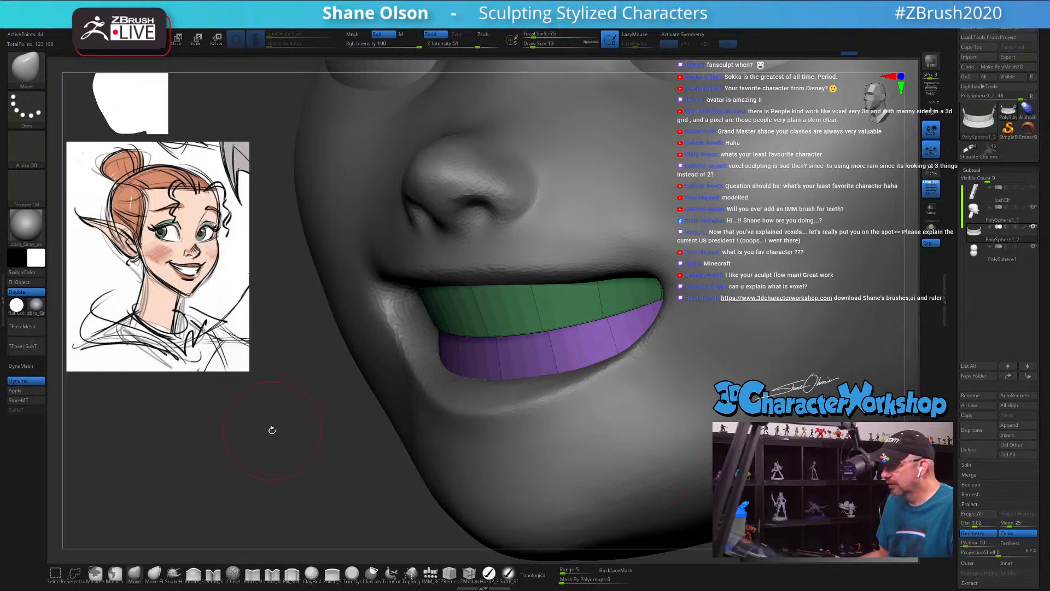
pyautogui.keyDown('shift'); pyautogui.moveTo(271, 430); pyautogui.dragTo(192, 424); pyautogui.keyUp('shift')
pyautogui.moveTo(208, 471); pyautogui.dragTo(299, 437)
pyautogui.moveTo(705, 427); pyautogui.dragTo(670, 382)
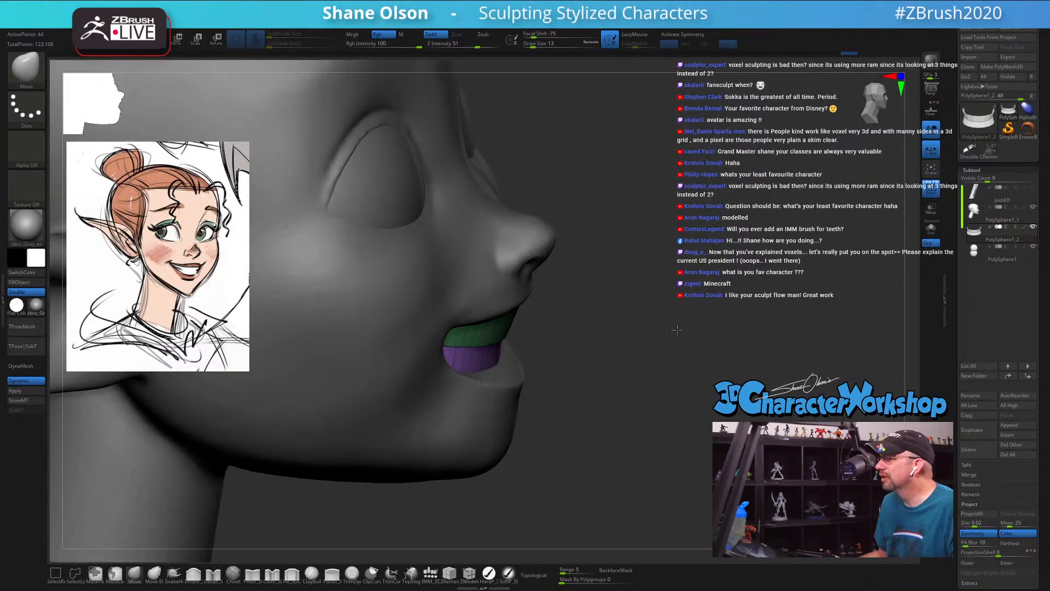
pyautogui.keyDown('shift'); pyautogui.moveTo(677, 330); pyautogui.dragTo(635, 327); pyautogui.keyUp('shift')
pyautogui.keyDown('alt'); pyautogui.moveTo(742, 356); pyautogui.dragTo(742, 355); pyautogui.keyUp('alt')
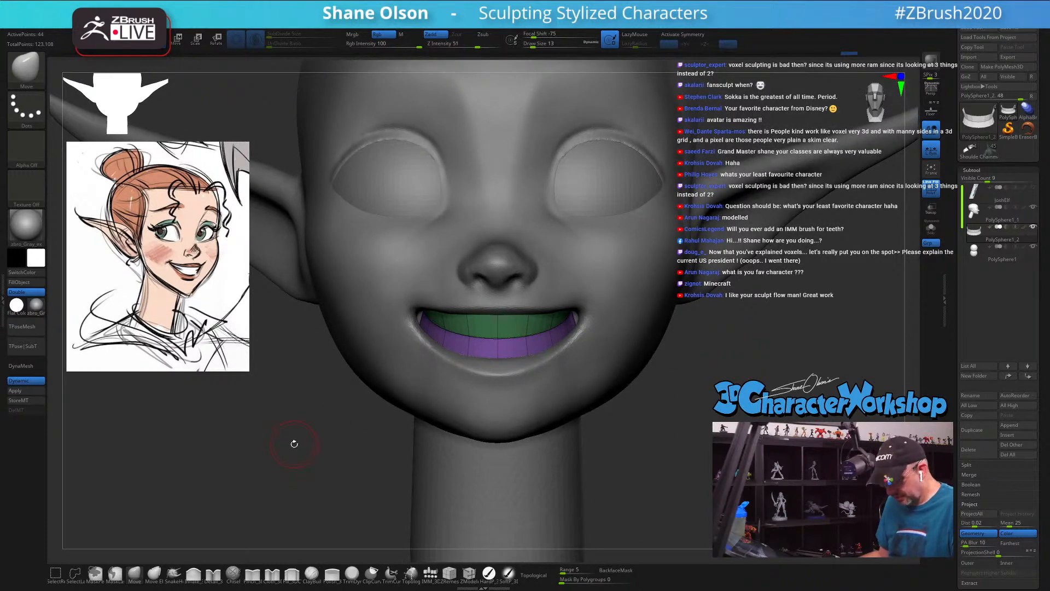
# Step: Tilt the teeth bands slightly from the side view and nudge them forward in the mouth
pyautogui.press('w')
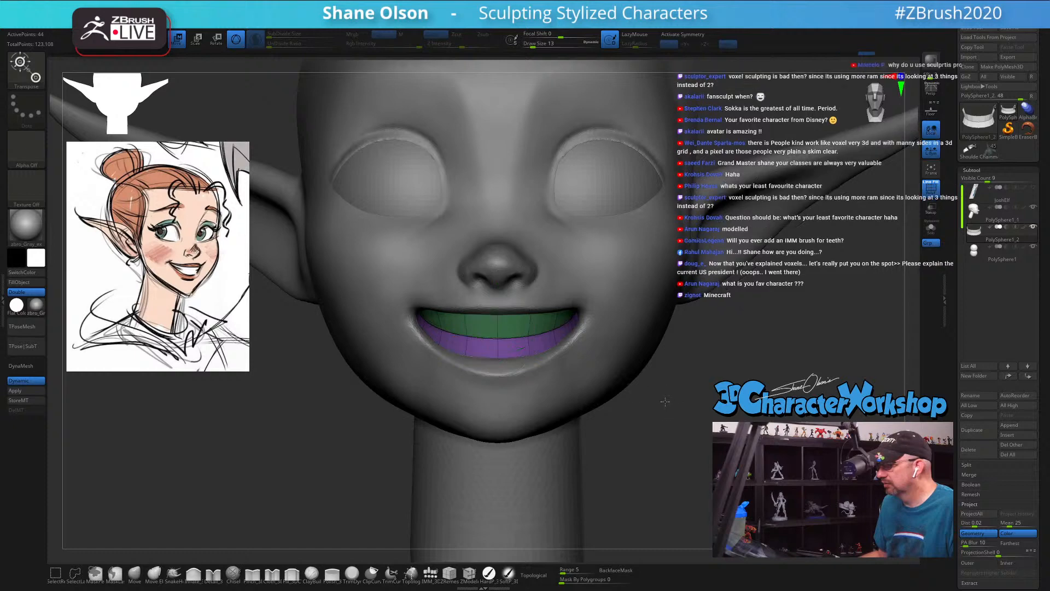
pyautogui.moveTo(665, 401)
pyautogui.mouseDown()
pyautogui.moveTo(462, 368)
pyautogui.moveTo(656, 386)
pyautogui.mouseUp()
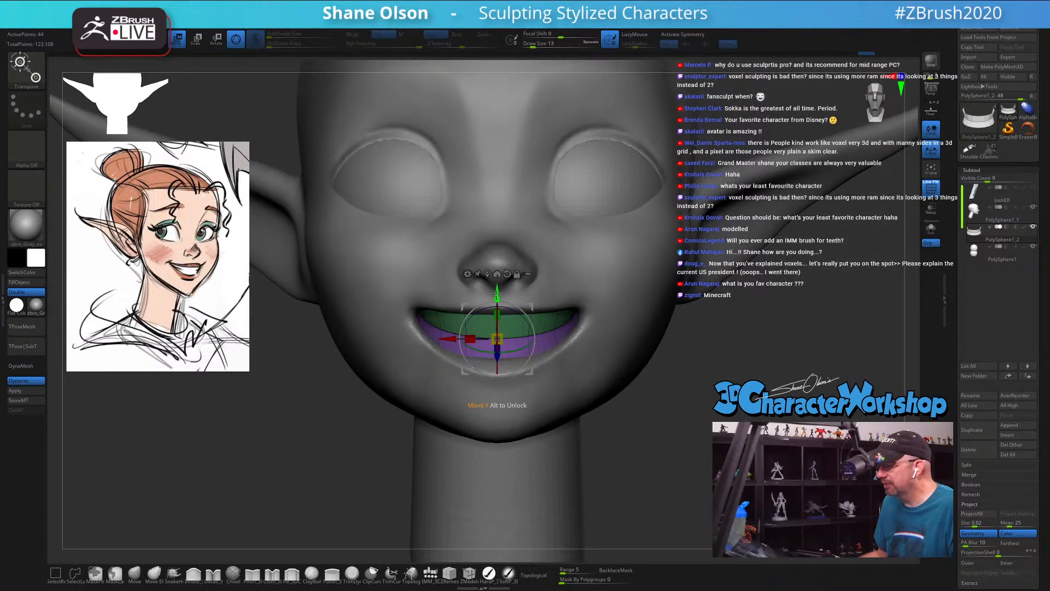
pyautogui.moveTo(791, 421); pyautogui.dragTo(392, 371)
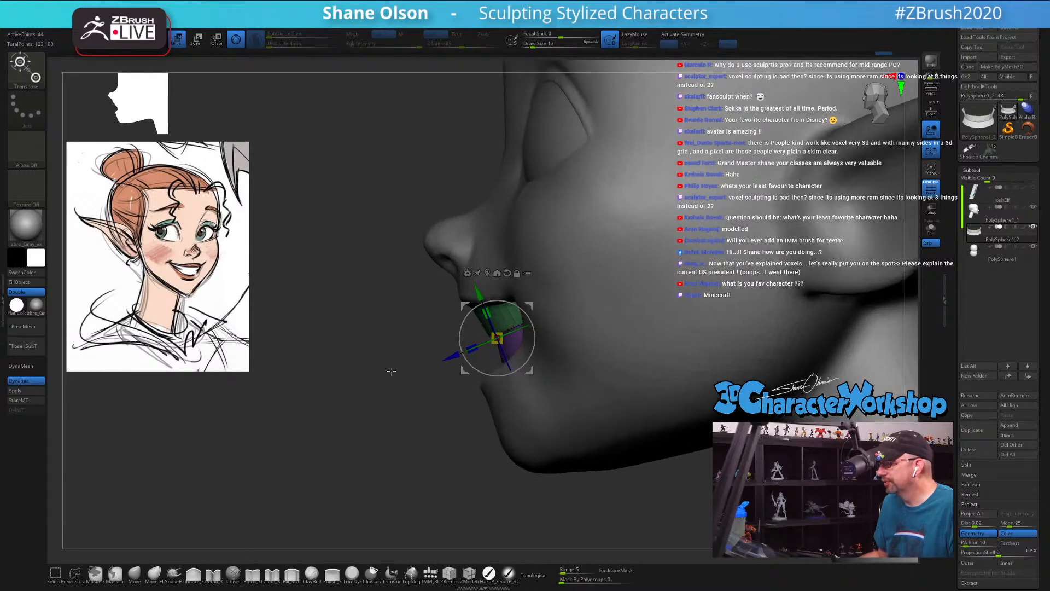
pyautogui.moveTo(527, 313); pyautogui.dragTo(529, 319)
pyautogui.moveTo(453, 350); pyautogui.dragTo(450, 352)
pyautogui.moveTo(369, 373); pyautogui.dragTo(459, 372)
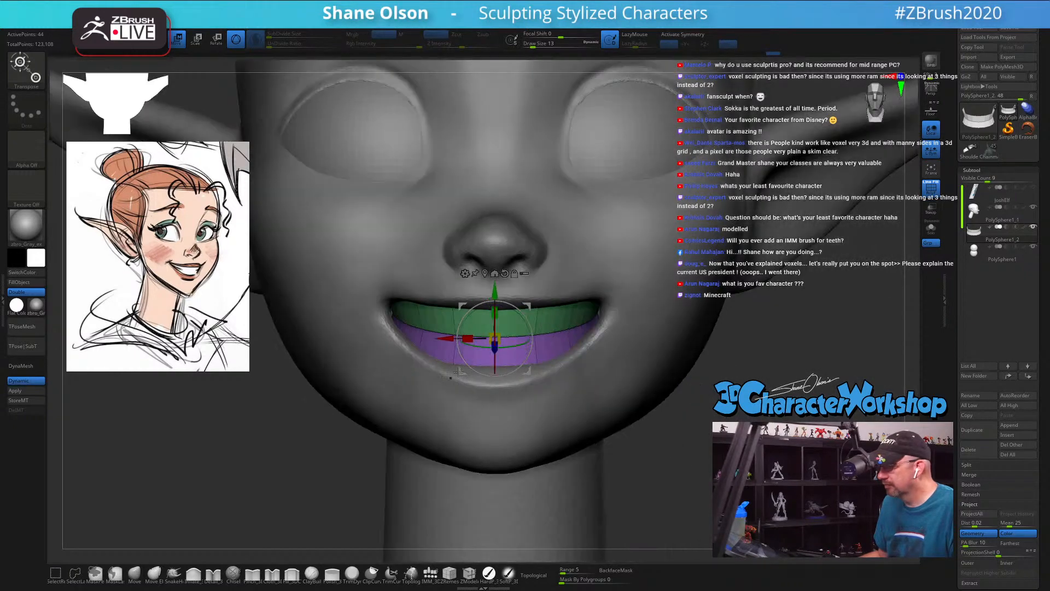
pyautogui.press('q')
# Step: Make the head the active subtool, hide its polyframe, and set the Move brush's draw size to 20
pyautogui.press('f')
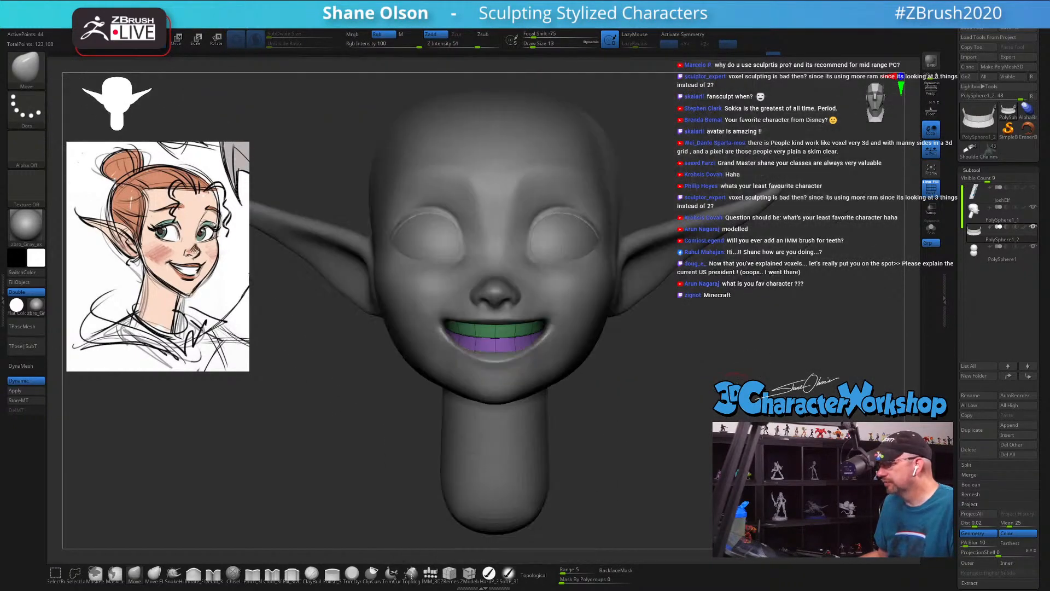
pyautogui.moveTo(613, 407); pyautogui.dragTo(657, 413)
pyautogui.moveTo(530, 319); pyautogui.dragTo(428, 316)
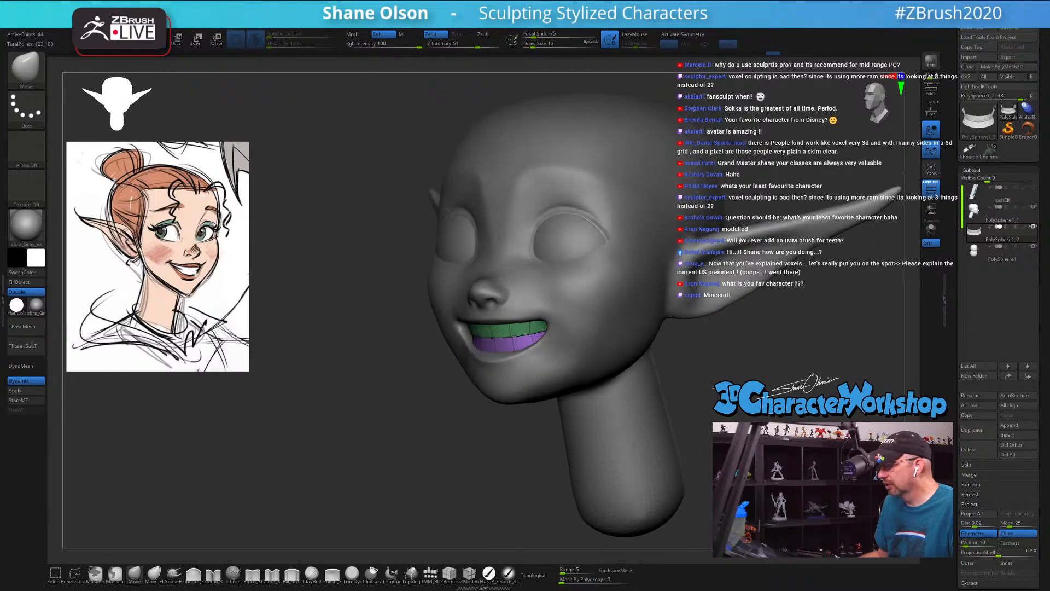
pyautogui.moveTo(387, 351); pyautogui.dragTo(434, 348)
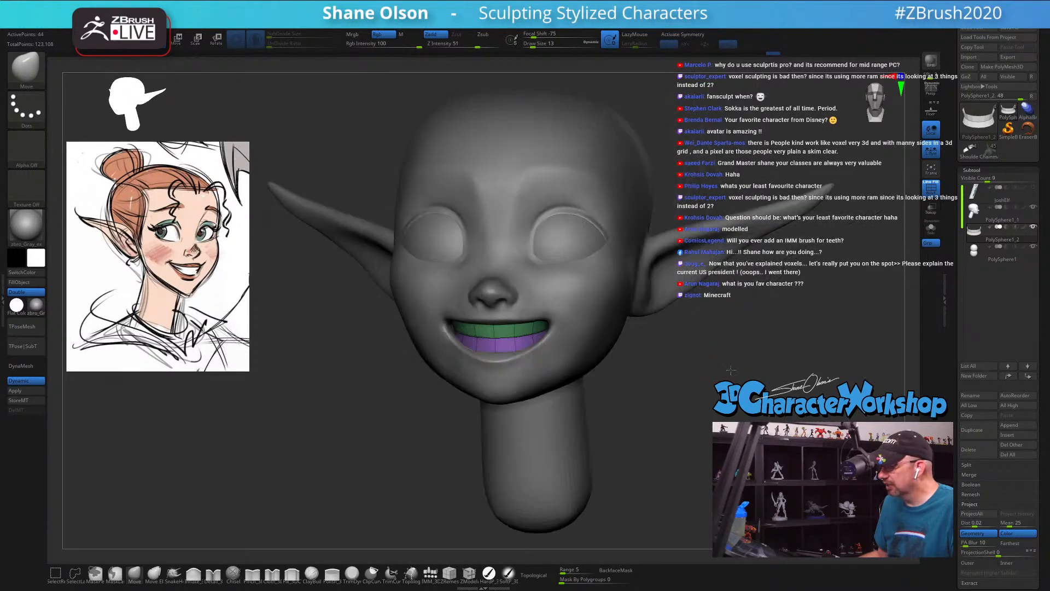
pyautogui.keyDown('shift'); pyautogui.moveTo(367, 397); pyautogui.dragTo(356, 404); pyautogui.keyUp('shift')
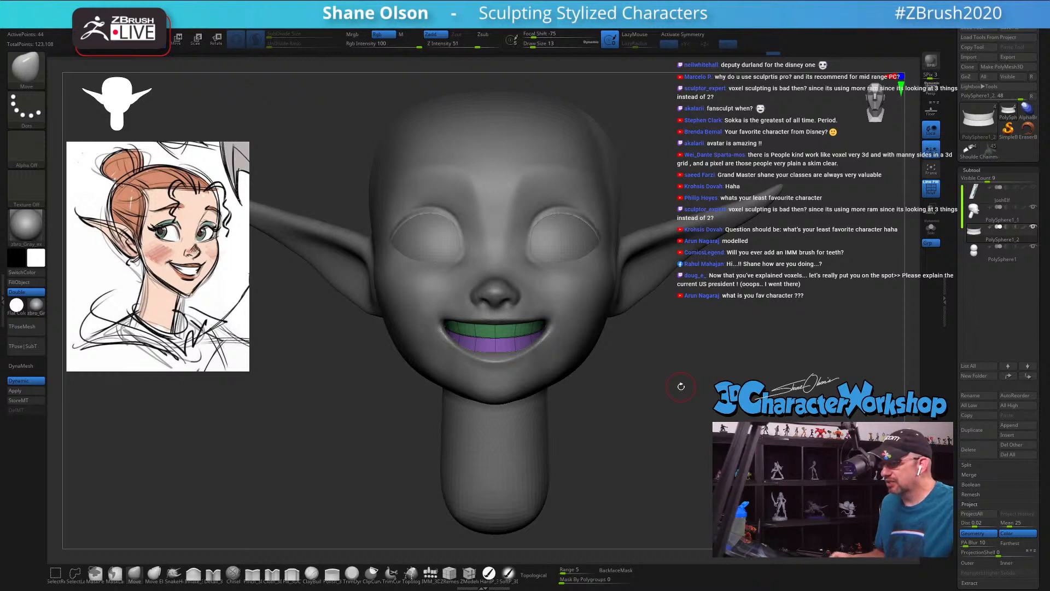
pyautogui.keyDown('alt'); pyautogui.click(579, 303); pyautogui.keyUp('alt')
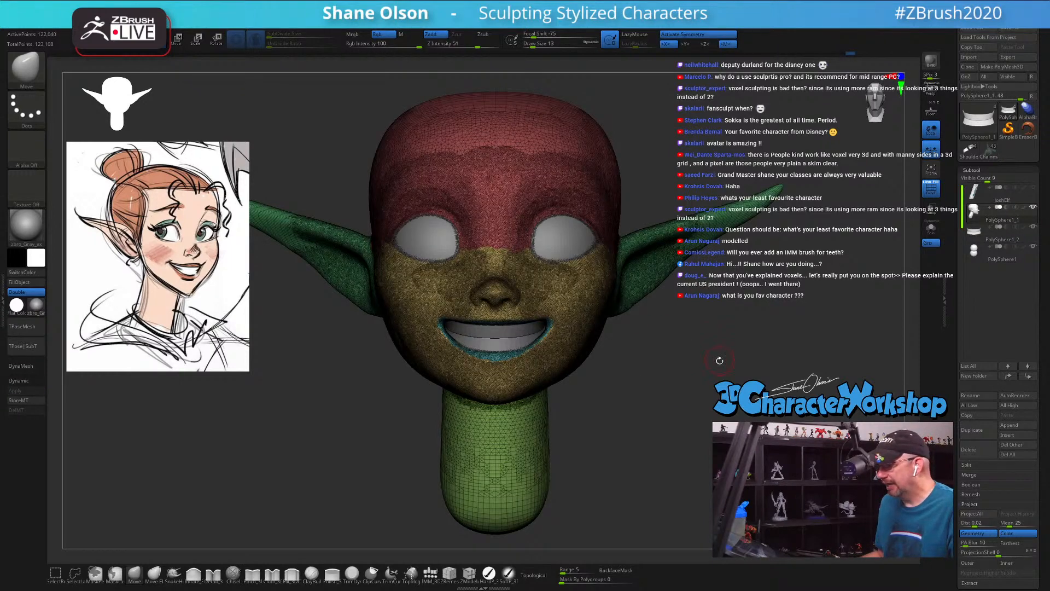
pyautogui.hotkey('shift', 'f')
pyautogui.moveTo(719, 361)
pyautogui.mouseDown()
pyautogui.moveTo(727, 368)
pyautogui.moveTo(687, 358)
pyautogui.mouseUp()
pyautogui.press('s')
pyautogui.moveTo(307, 429); pyautogui.dragTo(310, 429)
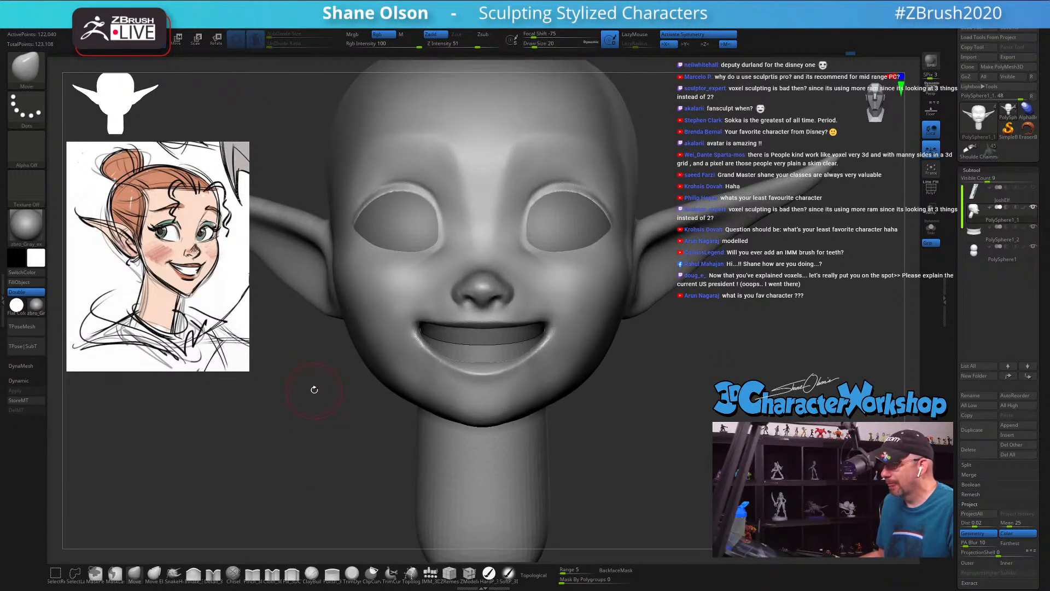
pyautogui.moveTo(314, 390); pyautogui.dragTo(562, 398)
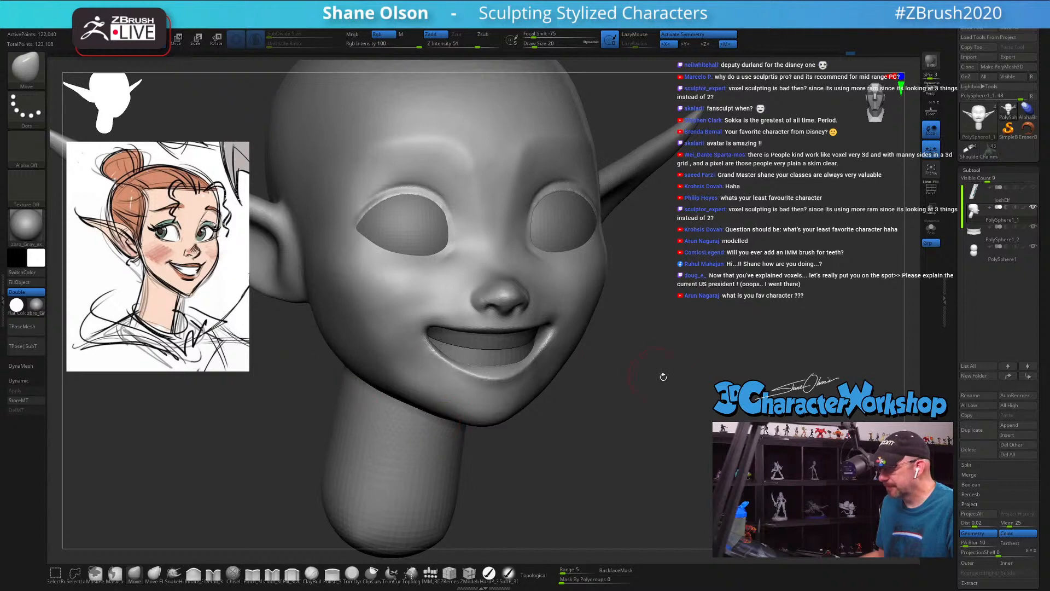
pyautogui.moveTo(648, 377)
pyautogui.mouseDown()
pyautogui.moveTo(682, 350)
pyautogui.moveTo(686, 359)
pyautogui.moveTo(670, 334)
pyautogui.mouseUp()
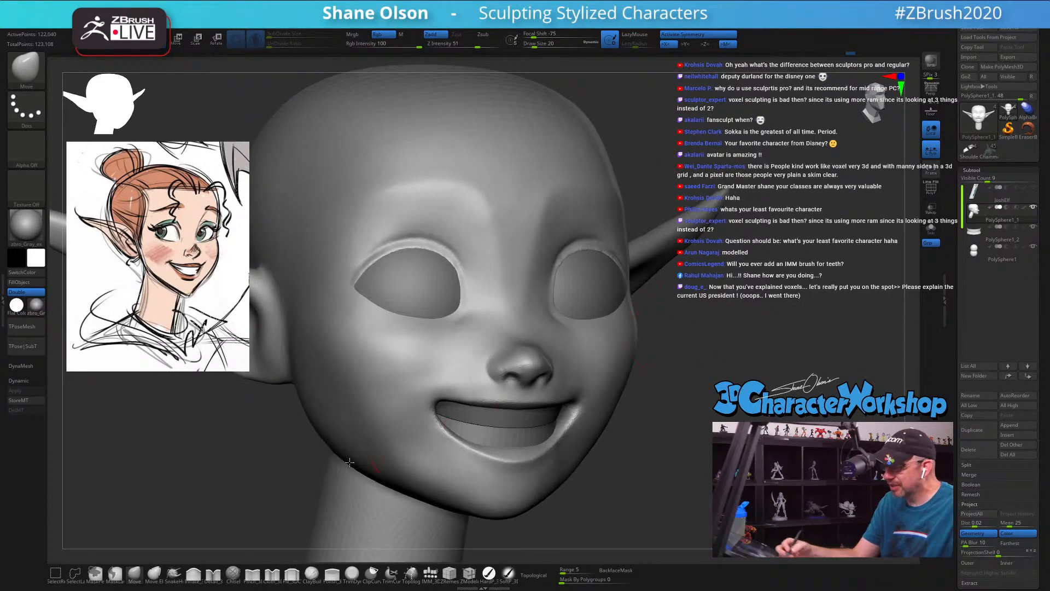
# Step: Show the head's polyframe with the whole head in view and switch to the SnakeHook brush
pyautogui.hotkey('shift', 'f')
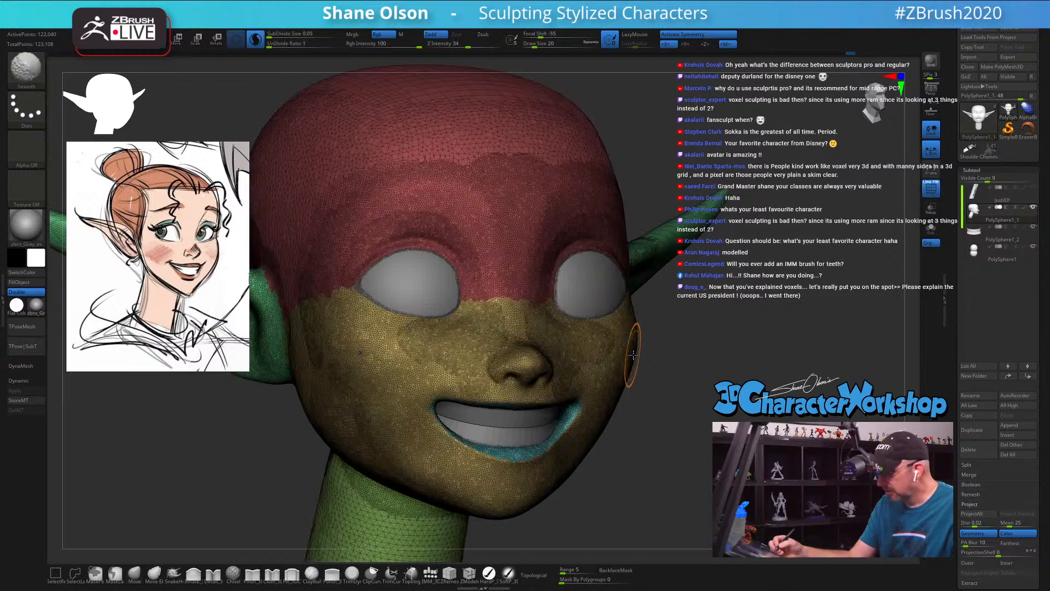
pyautogui.moveTo(652, 353)
pyautogui.keyDown('alt'); pyautogui.mouseDown()
pyautogui.moveTo(646, 393)
pyautogui.moveTo(690, 382)
pyautogui.mouseUp(); pyautogui.keyUp('alt')
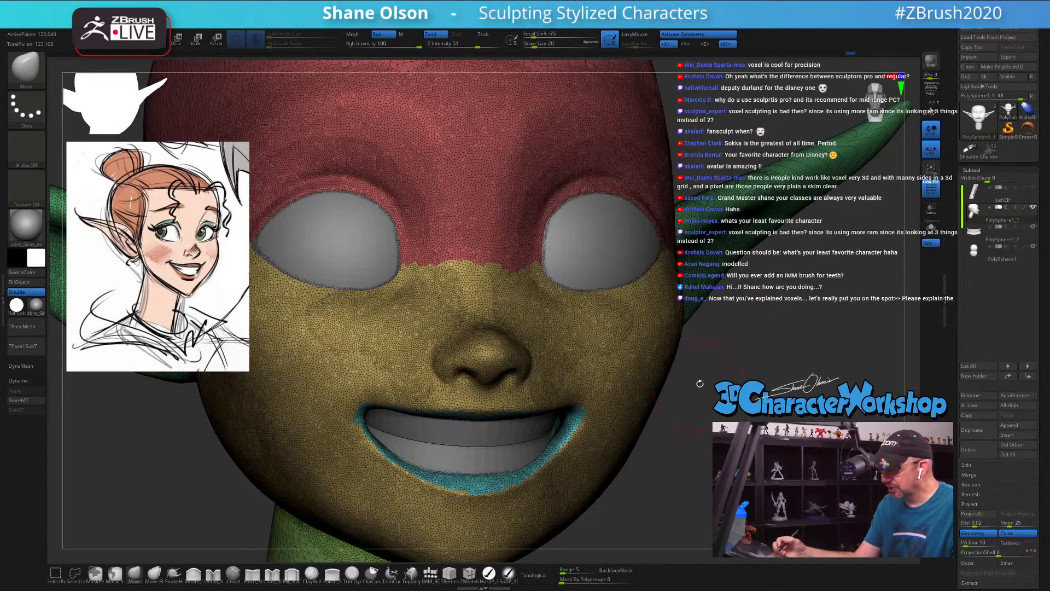
pyautogui.press('f')
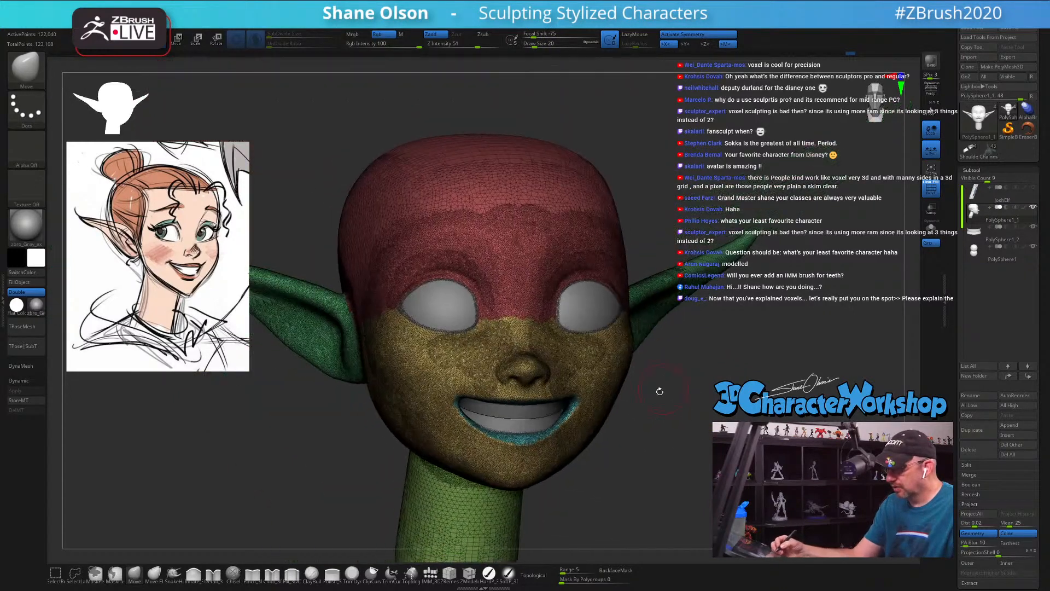
pyautogui.click(174, 573)
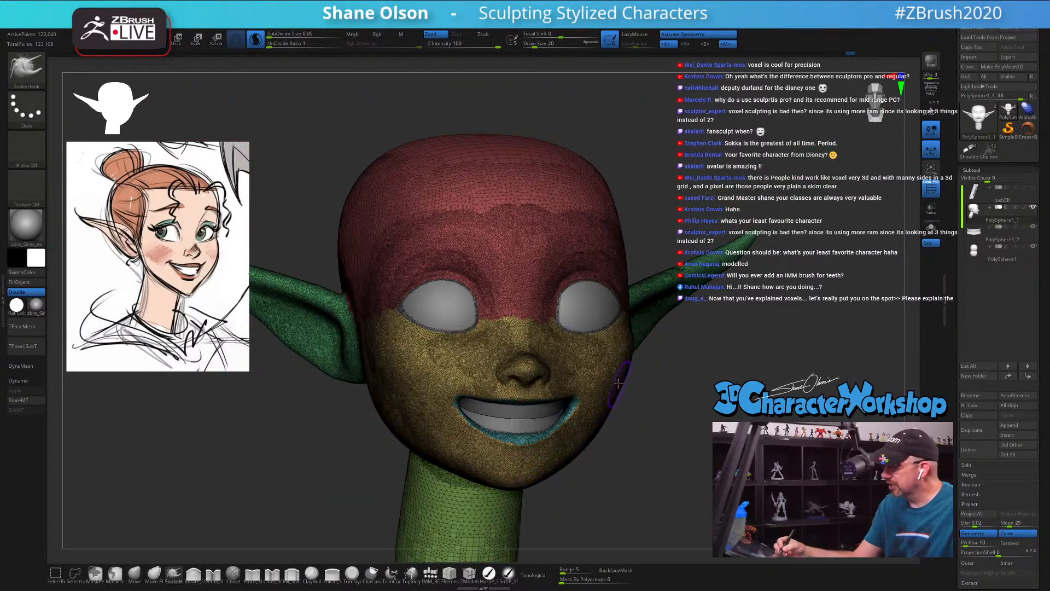
# Step: Try pulling long whiskers out of both cheeks with Sculptris Pro, undo the pull, and turn Sculptris Pro off
pyautogui.moveTo(618, 385)
pyautogui.mouseDown()
pyautogui.moveTo(634, 399)
pyautogui.moveTo(711, 410)
pyautogui.moveTo(815, 304)
pyautogui.mouseUp()
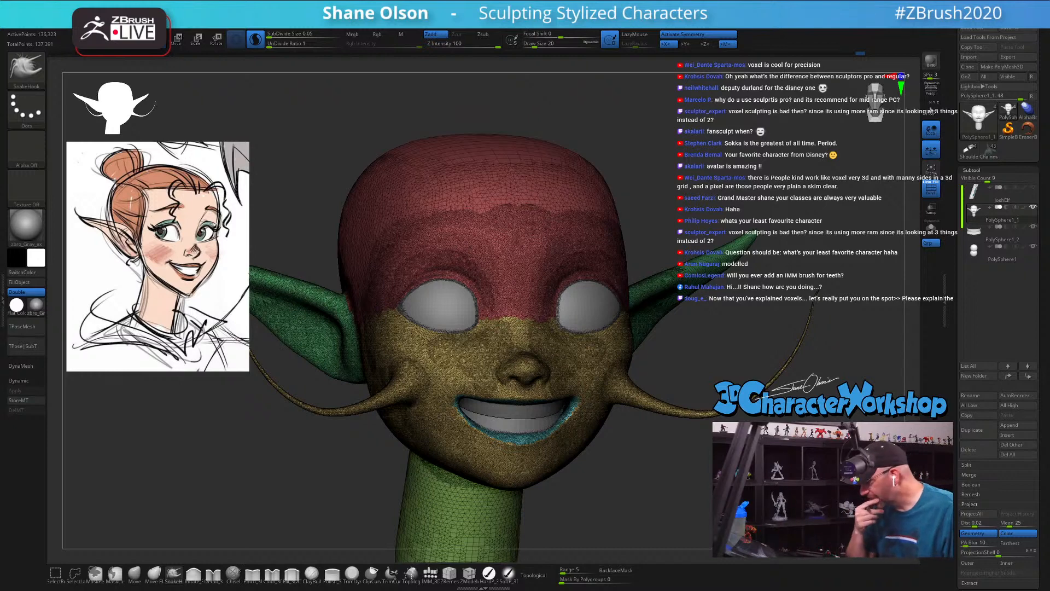
pyautogui.hotkey('ctrl', 'z')
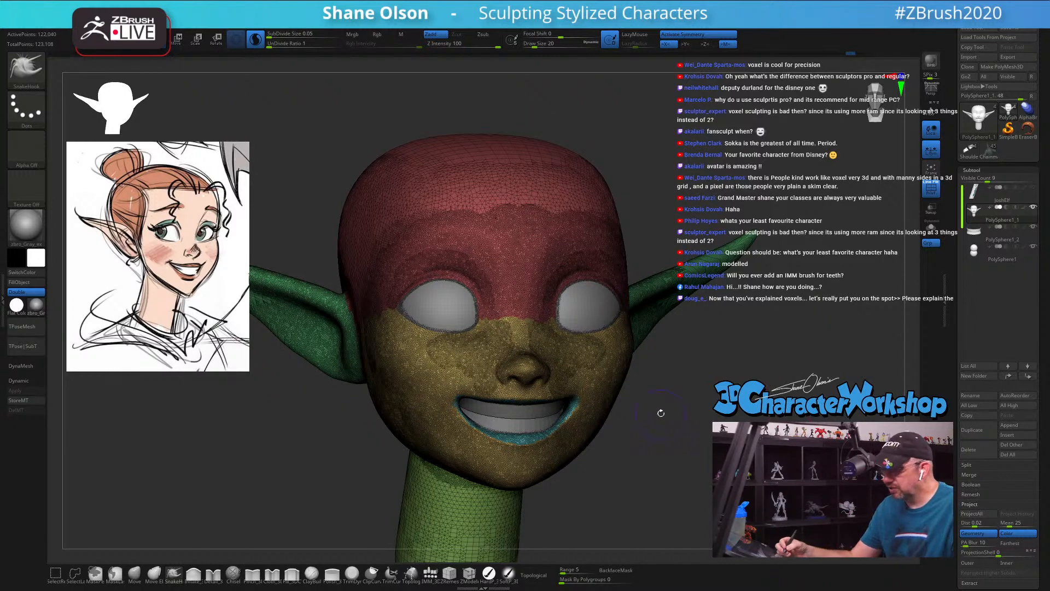
pyautogui.click(255, 40)
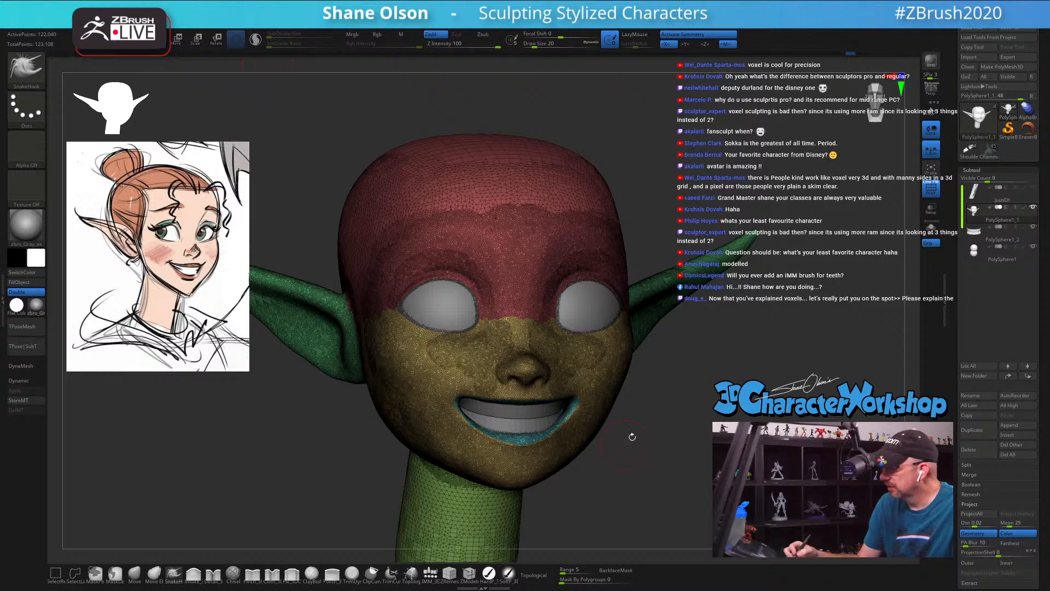
# Step: Try the same whisker pull on the cheeks with Sculptris Pro off and undo it
pyautogui.moveTo(610, 387)
pyautogui.mouseDown()
pyautogui.moveTo(680, 422)
pyautogui.moveTo(727, 376)
pyautogui.moveTo(771, 302)
pyautogui.mouseUp()
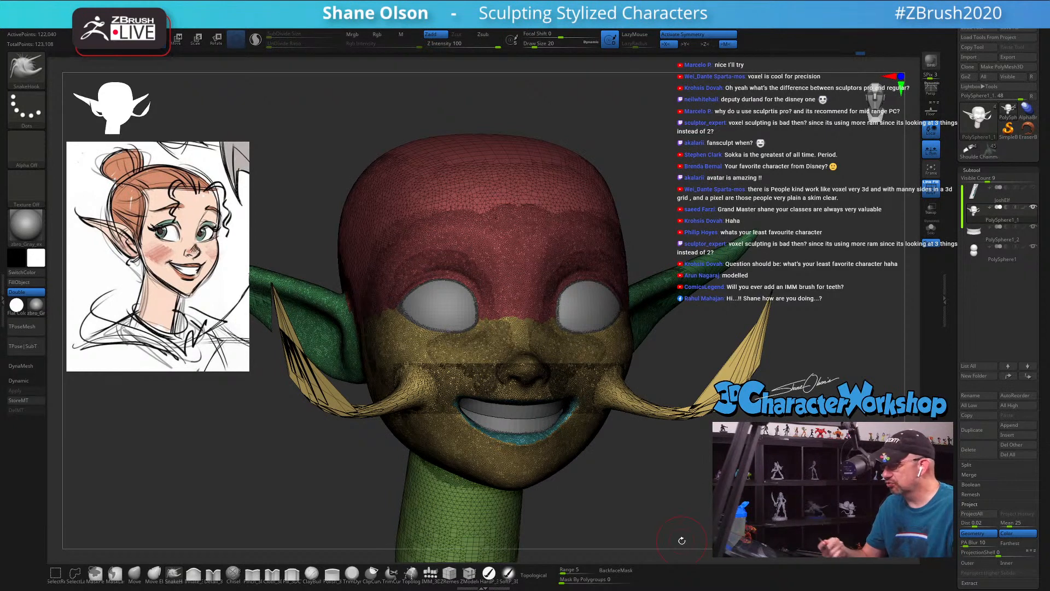
pyautogui.hotkey('ctrl', 'z')
pyautogui.press('shift')
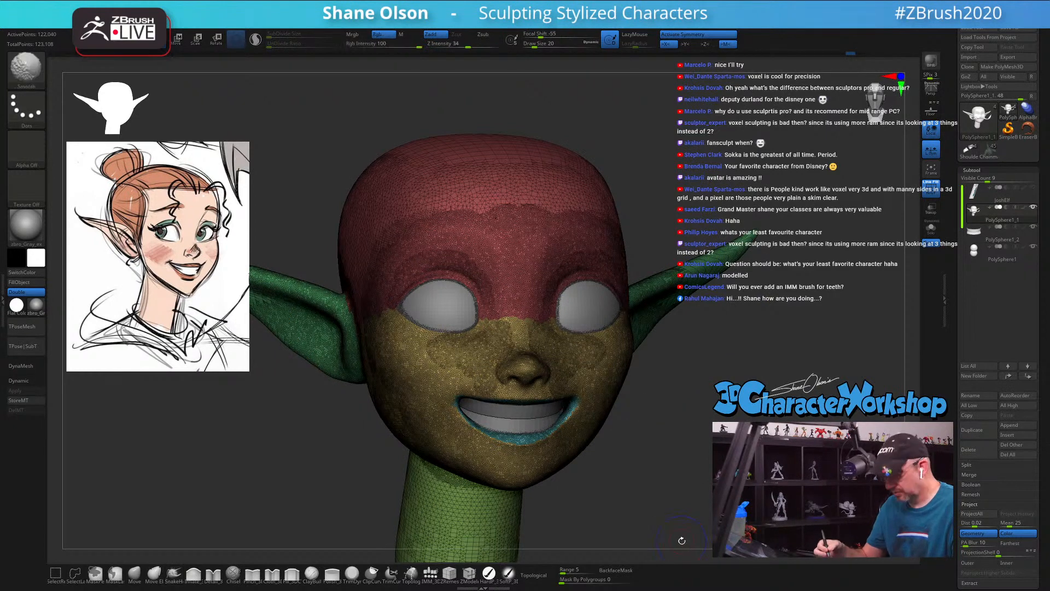
# Step: Hide the polyframe and set the SnakeHook draw size to 33 for working on the mouth from below
pyautogui.hotkey('shift', 'f')
pyautogui.moveTo(656, 413)
pyautogui.mouseDown()
pyautogui.moveTo(695, 384)
pyautogui.moveTo(693, 400)
pyautogui.moveTo(703, 345)
pyautogui.moveTo(703, 356)
pyautogui.moveTo(684, 324)
pyautogui.mouseUp()
pyautogui.press('s')
pyautogui.moveTo(683, 372); pyautogui.dragTo(679, 340)
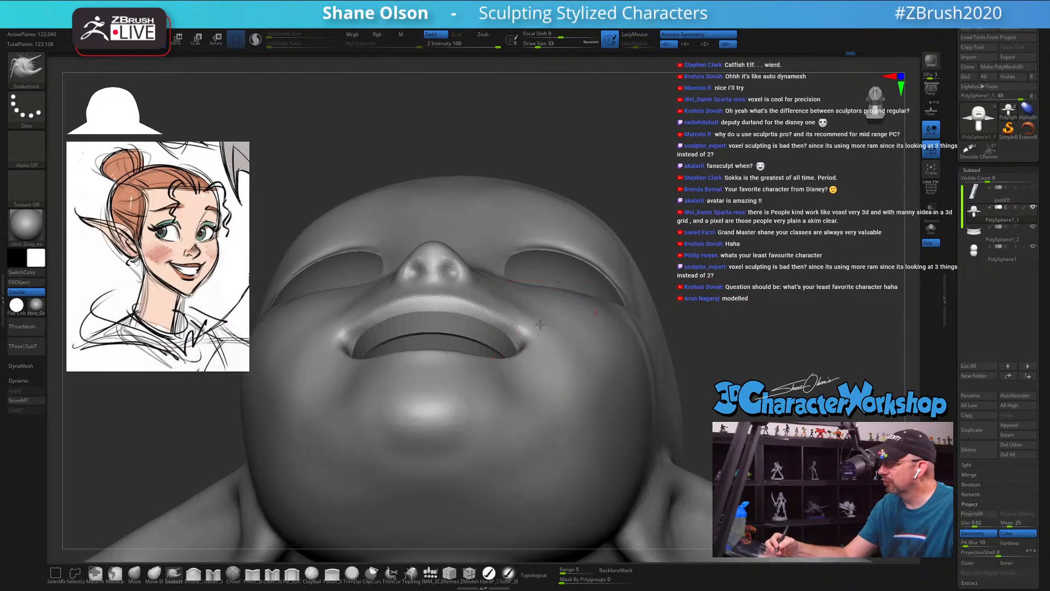
# Step: Reshape the mouth corners and adjoining cheeks from below with SnakeHook, varying the draw size between strokes
pyautogui.moveTo(540, 324); pyautogui.dragTo(544, 312, button='right')
pyautogui.press('s')
pyautogui.moveTo(537, 337); pyautogui.dragTo(537, 353)
pyautogui.press('s')
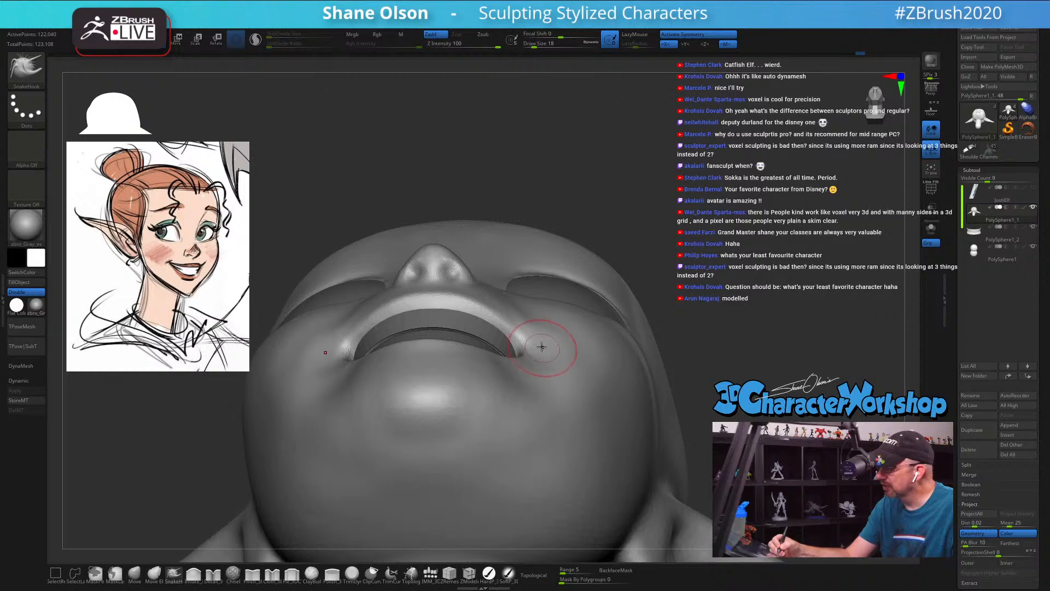
pyautogui.moveTo(541, 354); pyautogui.dragTo(543, 375, button='right')
pyautogui.press('s')
pyautogui.moveTo(544, 375); pyautogui.dragTo(563, 352)
pyautogui.press('s')
pyautogui.moveTo(563, 352)
pyautogui.mouseDown(button='right')
pyautogui.moveTo(561, 337)
pyautogui.moveTo(561, 378)
pyautogui.moveTo(578, 368)
pyautogui.moveTo(523, 348)
pyautogui.mouseUp(button='right')
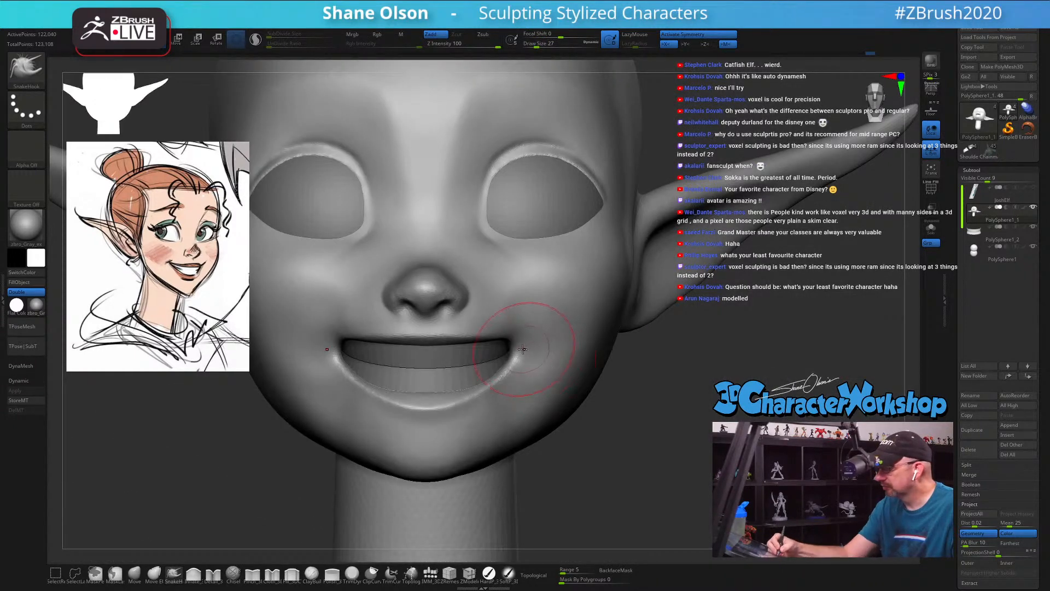
# Step: Reshape the mouth corners and nearby cheeks with SnakeHook, reducing the draw size to 23
pyautogui.moveTo(523, 349); pyautogui.dragTo(529, 351)
pyautogui.moveTo(579, 353); pyautogui.dragTo(539, 346, button='right')
pyautogui.press('s')
pyautogui.moveTo(539, 346); pyautogui.dragTo(500, 345)
pyautogui.press('s')
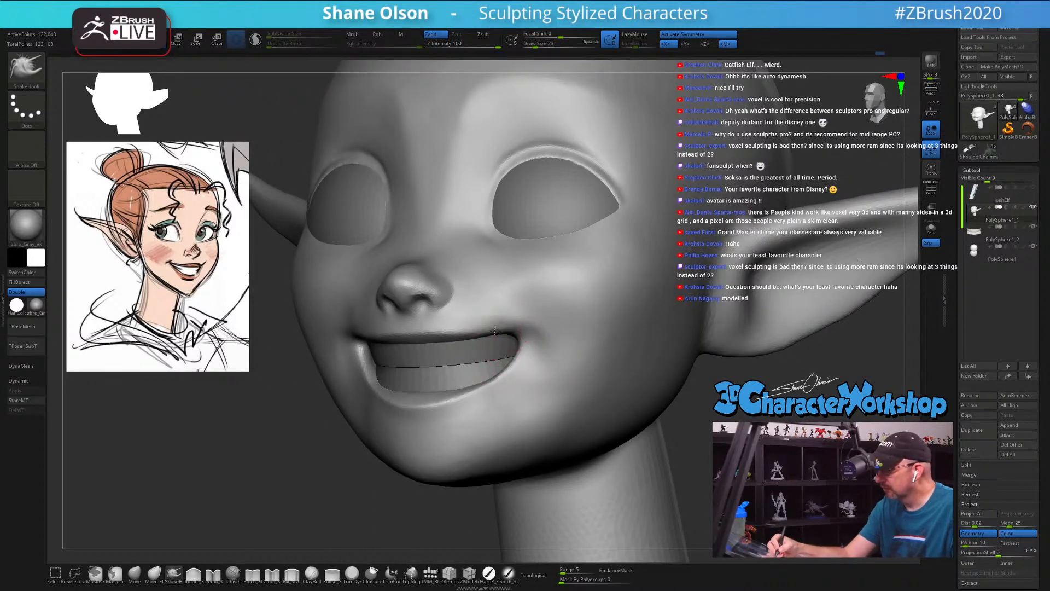
# Step: Tighten the mouth corners and the ends of the lip edges with SnakeHook at draw size 14
pyautogui.moveTo(496, 330)
pyautogui.mouseDown(button='right')
pyautogui.moveTo(546, 312)
pyautogui.moveTo(539, 344)
pyautogui.mouseUp(button='right')
pyautogui.press('s')
pyautogui.moveTo(539, 343); pyautogui.dragTo(520, 336)
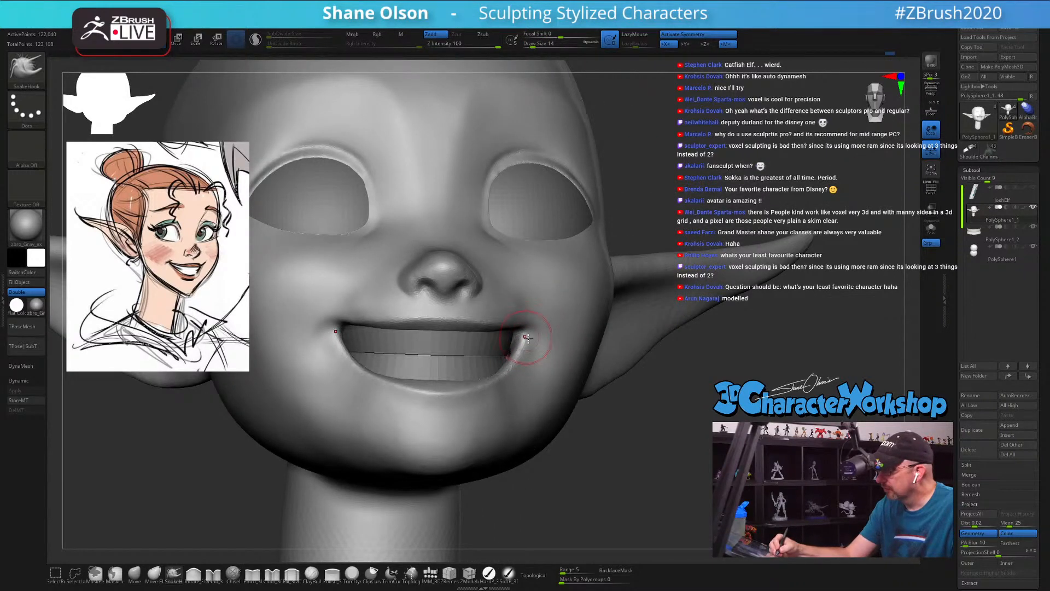
pyautogui.moveTo(540, 344)
pyautogui.mouseDown(button='right')
pyautogui.moveTo(500, 397)
pyautogui.moveTo(422, 375)
pyautogui.mouseUp(button='right')
pyautogui.press(']')
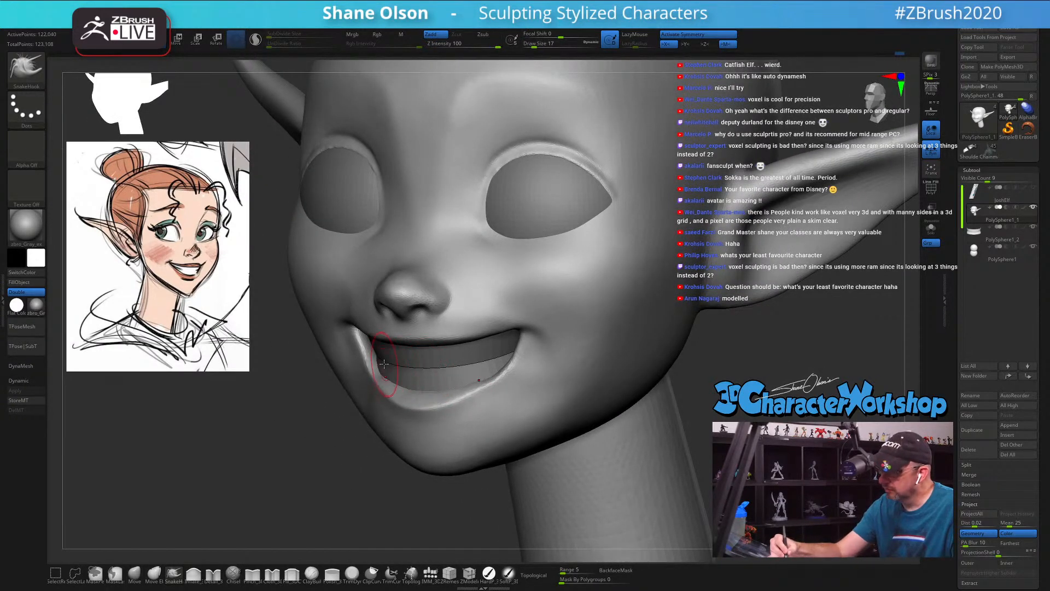
# Step: Adjust the lower lip's edge with SnakeHook and smooth the area below the mouth corners at draw size 31
pyautogui.moveTo(415, 377)
pyautogui.mouseDown(button='right')
pyautogui.moveTo(404, 394)
pyautogui.moveTo(481, 375)
pyautogui.mouseUp(button='right')
pyautogui.press(']')
pyautogui.press(']')
pyautogui.press(']')
pyautogui.press(']')
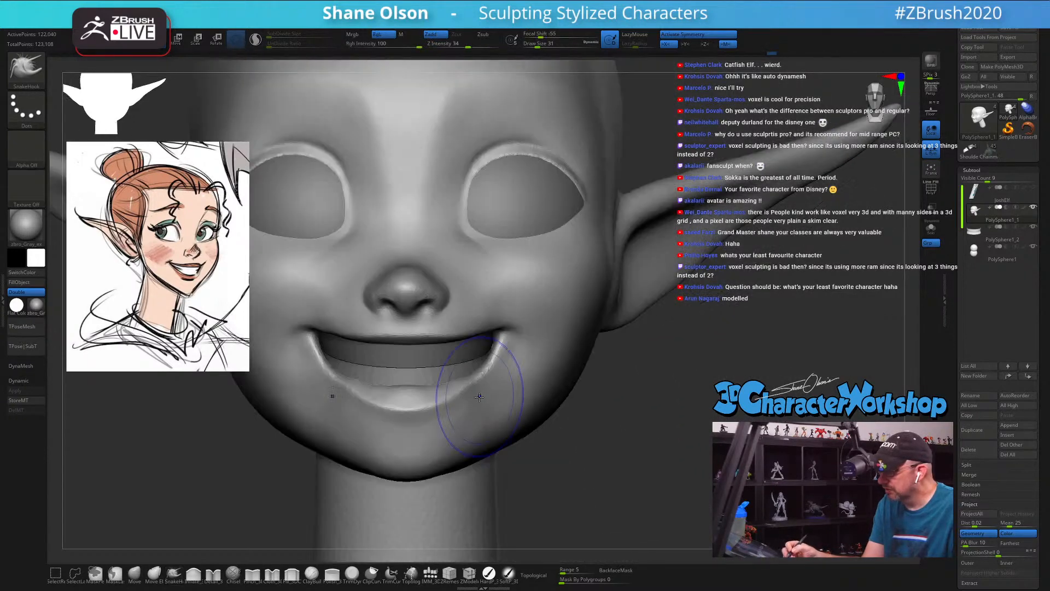
pyautogui.press('s')
pyautogui.moveTo(455, 403); pyautogui.dragTo(452, 403)
pyautogui.moveTo(441, 380)
pyautogui.mouseDown(button='right')
pyautogui.moveTo(480, 387)
pyautogui.moveTo(524, 372)
pyautogui.moveTo(503, 366)
pyautogui.mouseUp(button='right')
# Step: Refine the outer ends of the lips at the smile's corners with SnakeHook at draw size 18
pyautogui.press(']')
pyautogui.press('s')
pyautogui.moveTo(513, 345); pyautogui.dragTo(507, 340)
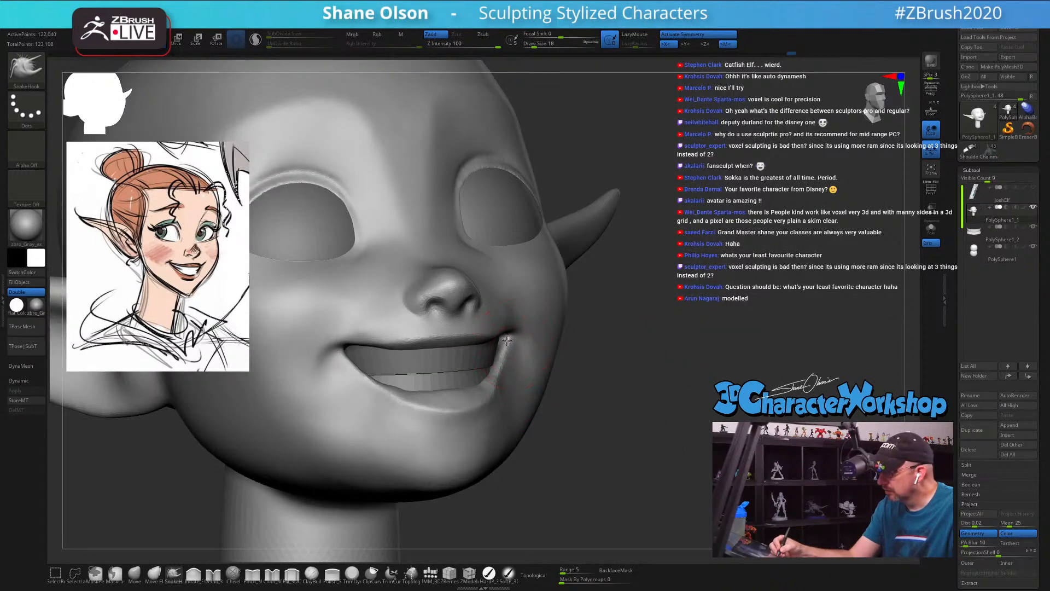
pyautogui.moveTo(519, 365); pyautogui.dragTo(491, 387, button='right')
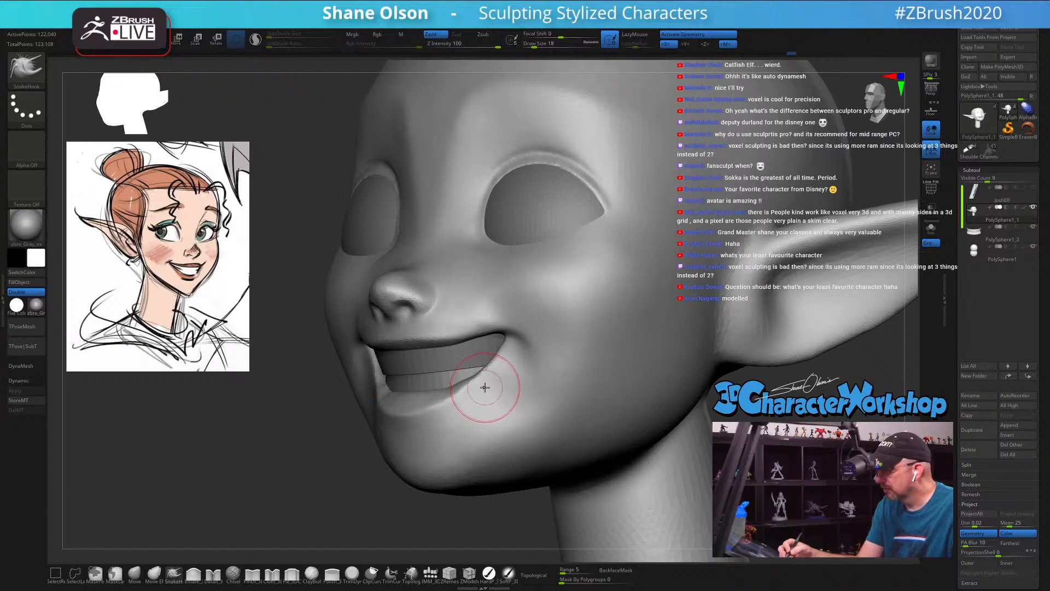
# Step: Reshape the curve of the lower lip with SnakeHook at draw size 25
pyautogui.press('s')
pyautogui.moveTo(477, 392); pyautogui.dragTo(482, 393)
pyautogui.keyDown('shift'); pyautogui.moveTo(482, 382); pyautogui.dragTo(471, 388, button='right'); pyautogui.keyUp('shift')
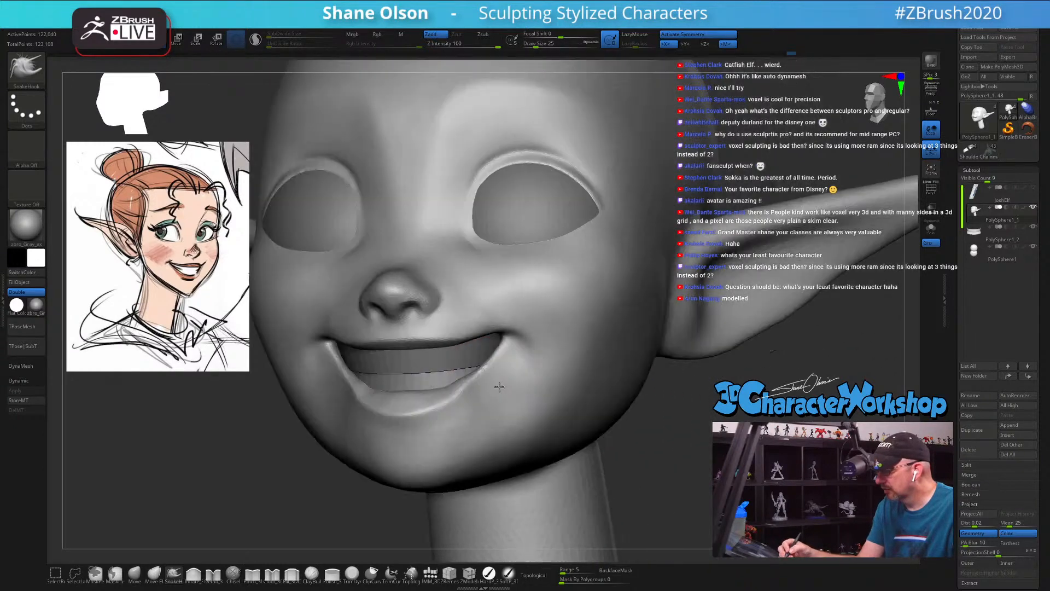
pyautogui.keyDown('shift'); pyautogui.moveTo(437, 403); pyautogui.dragTo(405, 414); pyautogui.keyUp('shift')
pyautogui.moveTo(487, 394); pyautogui.dragTo(477, 354, button='right')
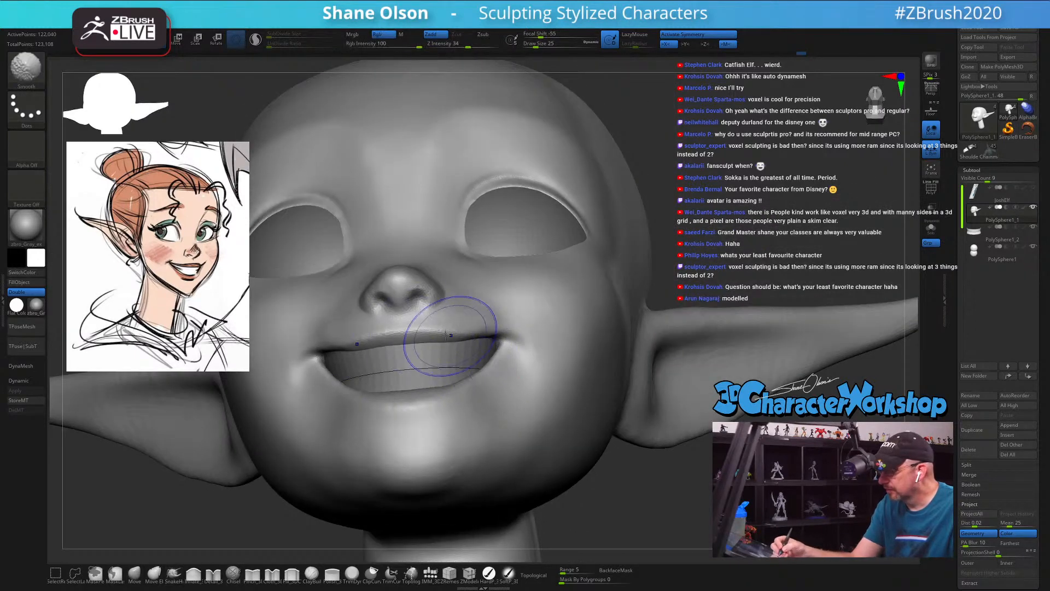
# Step: Smooth the upper lip and the creases beside the mouth corners at draw size 25
pyautogui.moveTo(499, 298); pyautogui.dragTo(485, 322, button='right')
pyautogui.moveTo(484, 322)
pyautogui.keyDown('shift'); pyautogui.mouseDown()
pyautogui.moveTo(463, 333)
pyautogui.moveTo(486, 331)
pyautogui.mouseUp(); pyautogui.keyUp('shift')
pyautogui.moveTo(493, 336); pyautogui.dragTo(518, 329, button='right')
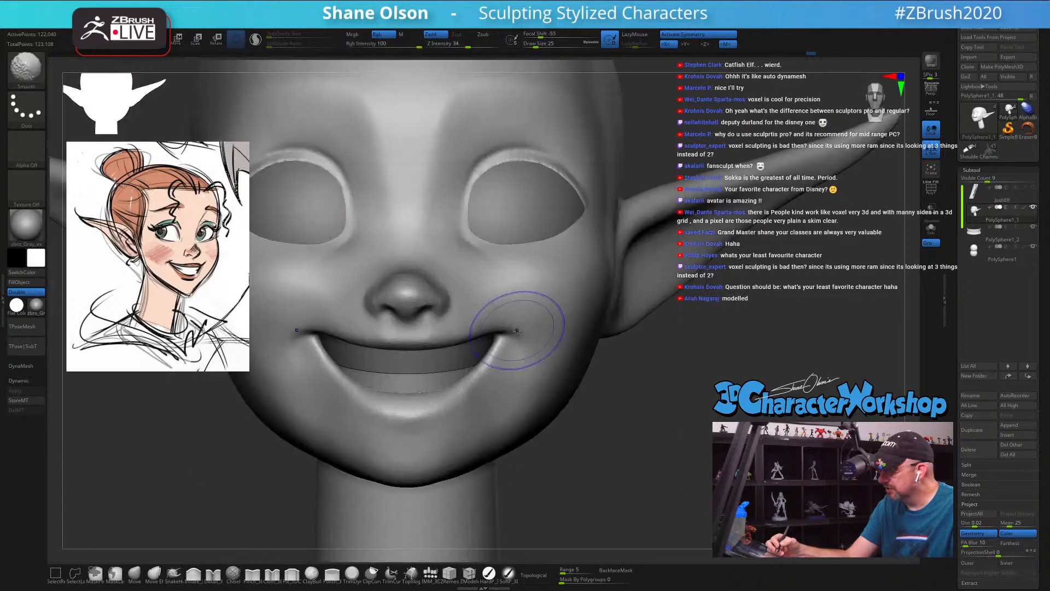
# Step: Reduce the draw size to 18 and smooth the lower lip's rim from the corners to the middle
pyautogui.press('s')
pyautogui.moveTo(490, 327)
pyautogui.mouseDown()
pyautogui.moveTo(426, 341)
pyautogui.moveTo(491, 331)
pyautogui.mouseUp()
pyautogui.moveTo(539, 359); pyautogui.dragTo(506, 364, button='right')
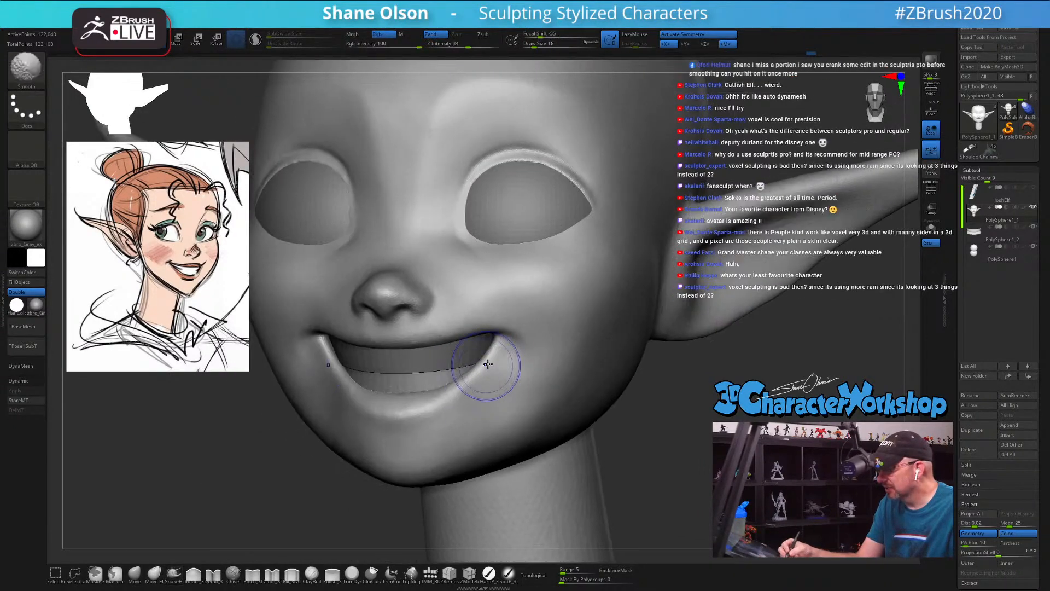
pyautogui.keyDown('shift'); pyautogui.moveTo(483, 371); pyautogui.dragTo(404, 415); pyautogui.keyUp('shift')
pyautogui.moveTo(476, 405); pyautogui.dragTo(542, 347, button='right')
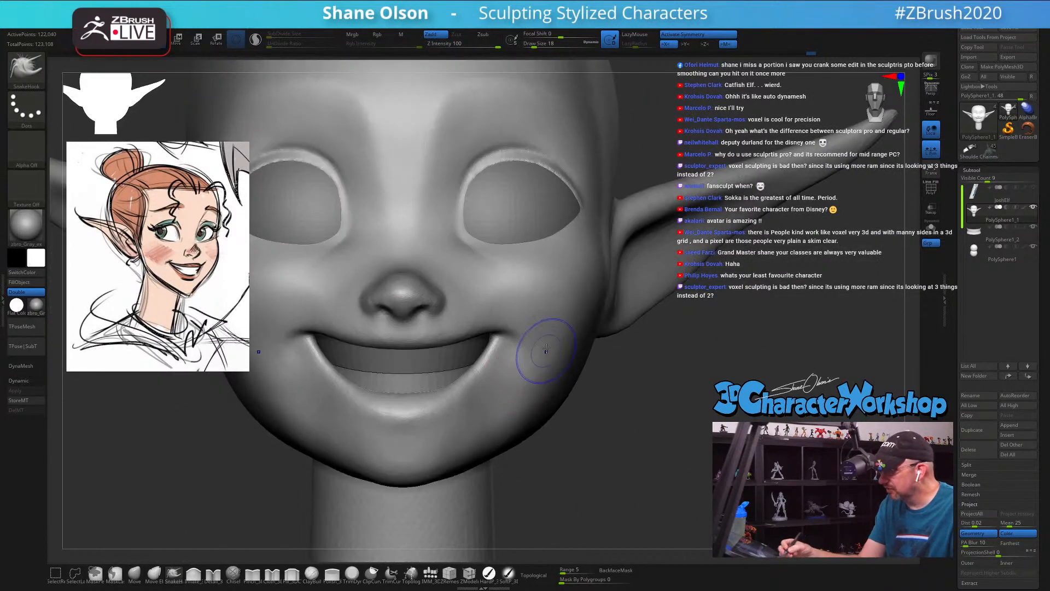
# Step: Build up the cheeks beside the mouth corners softly with the 3DCW fill brush at draw size 13
pyautogui.click(292, 574)
pyautogui.press('s')
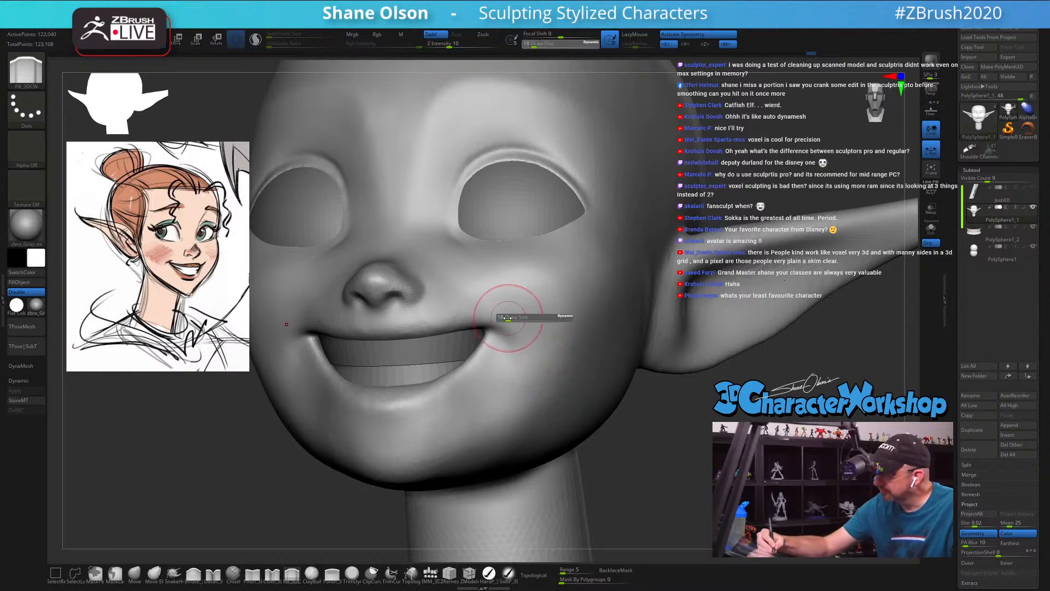
pyautogui.click(519, 307)
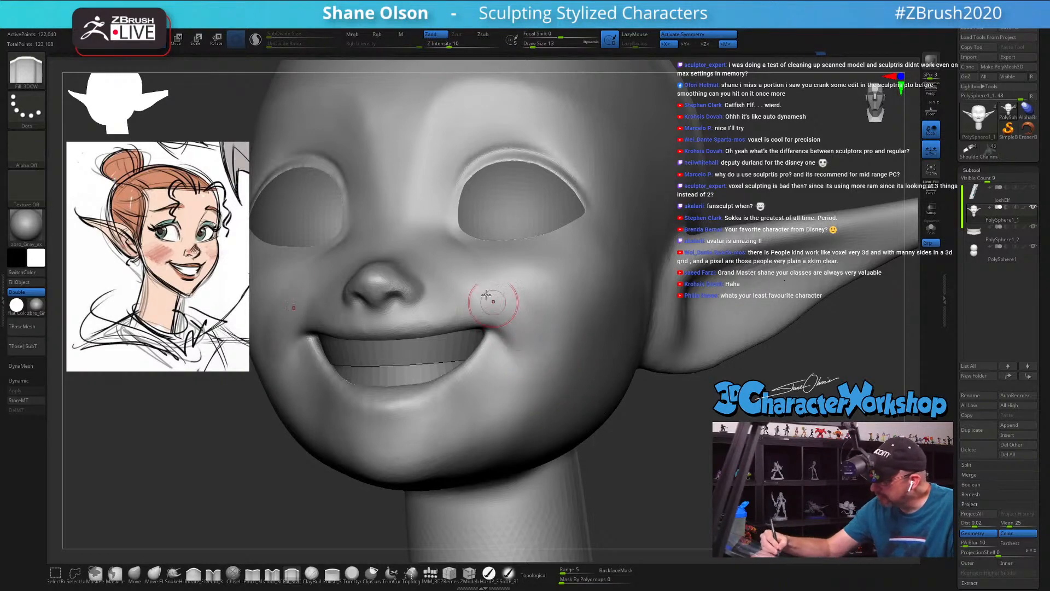
pyautogui.moveTo(548, 343)
pyautogui.mouseDown(button='right')
pyautogui.moveTo(569, 341)
pyautogui.moveTo(541, 341)
pyautogui.mouseUp(button='right')
pyautogui.moveTo(537, 315)
pyautogui.keyDown('shift'); pyautogui.mouseDown()
pyautogui.moveTo(501, 280)
pyautogui.moveTo(538, 351)
pyautogui.mouseUp(); pyautogui.keyUp('shift')
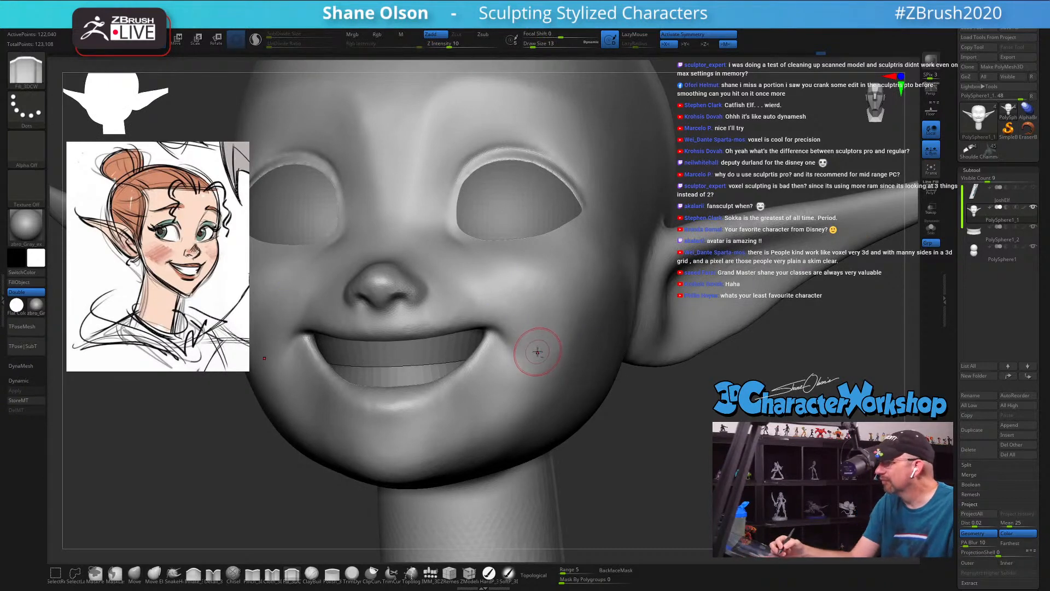
pyautogui.moveTo(534, 347); pyautogui.dragTo(610, 409, button='right')
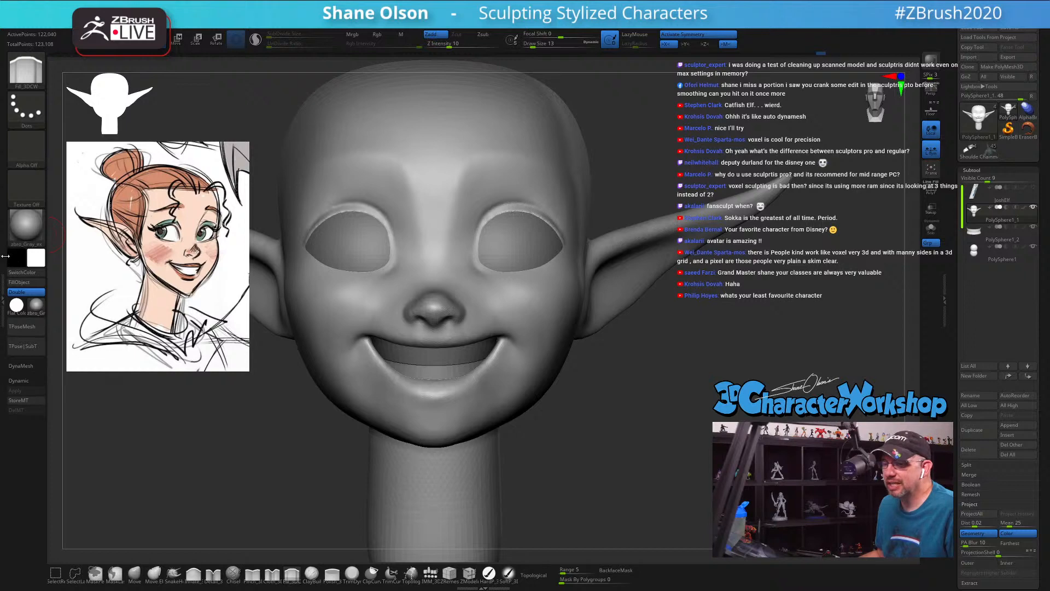
# Step: Examine the Decimation Master plugin's options and put them away again
pyautogui.click(5, 256)
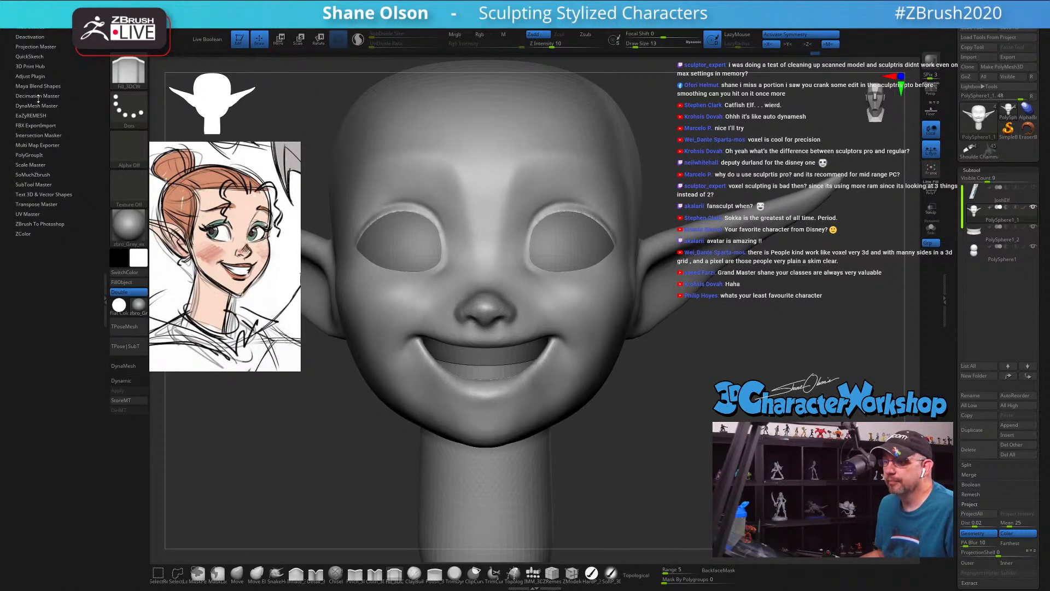
pyautogui.click(37, 96)
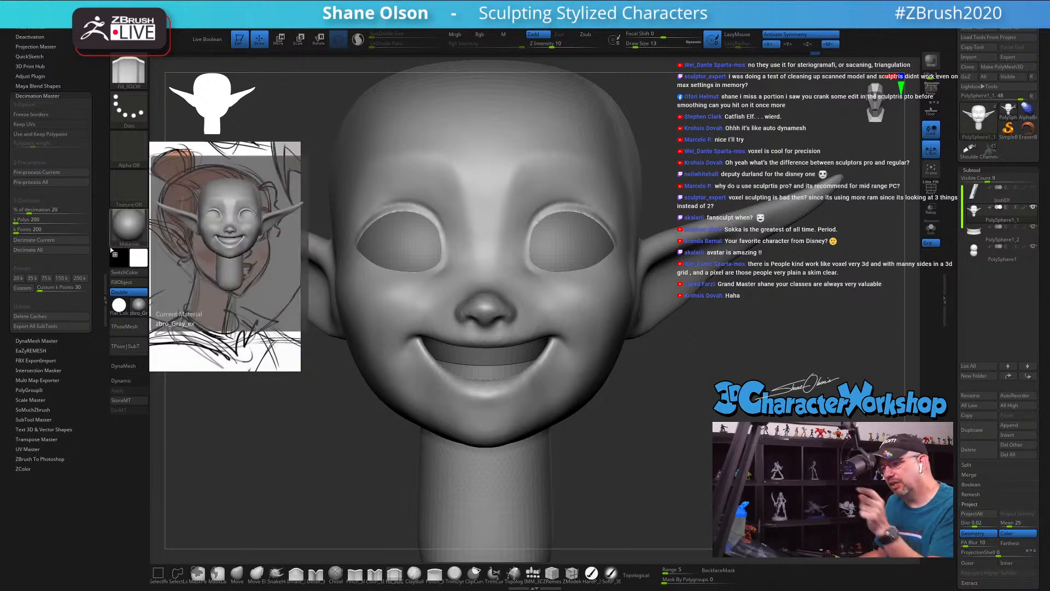
pyautogui.click(105, 301)
# Step: Turn on Sculptris Pro and show its adaptive size and combined subdivide settings
pyautogui.moveTo(668, 334); pyautogui.dragTo(675, 341)
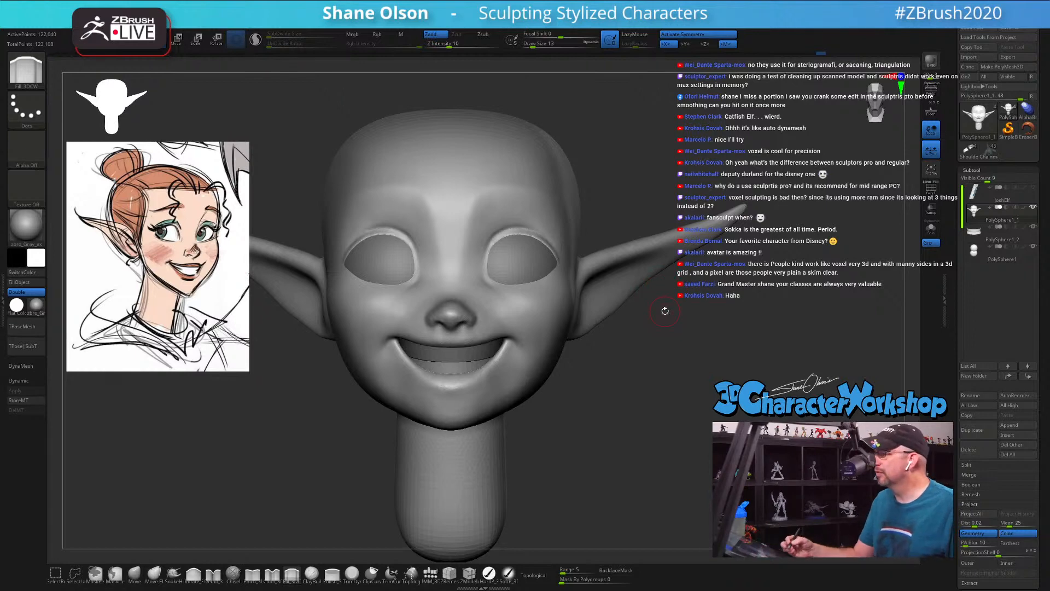
pyautogui.moveTo(626, 413)
pyautogui.mouseDown()
pyautogui.moveTo(553, 412)
pyautogui.moveTo(633, 410)
pyautogui.mouseUp()
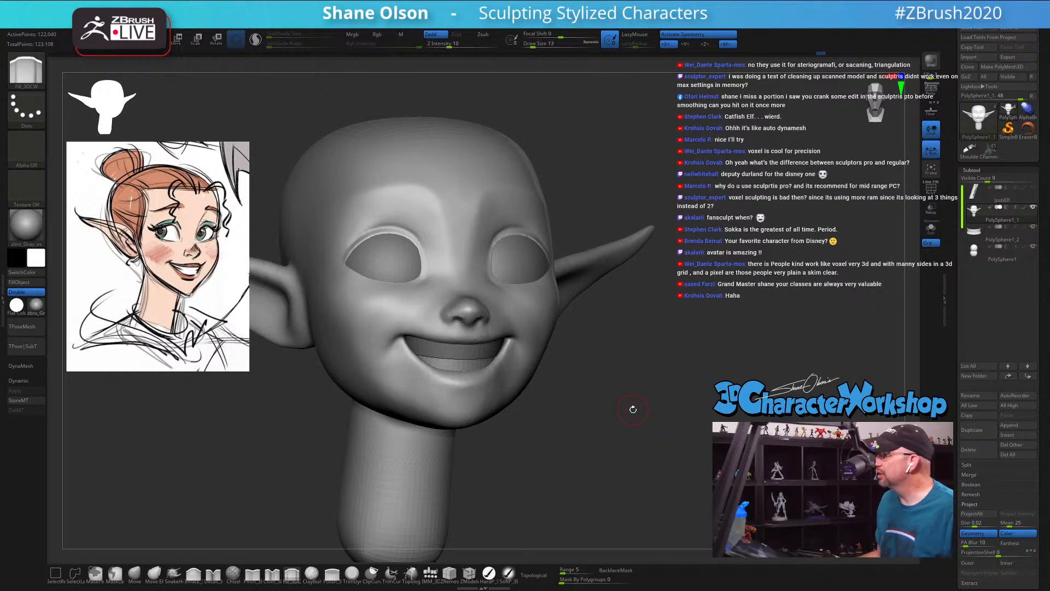
pyautogui.moveTo(628, 164)
pyautogui.mouseDown()
pyautogui.moveTo(678, 167)
pyautogui.moveTo(657, 170)
pyautogui.mouseUp()
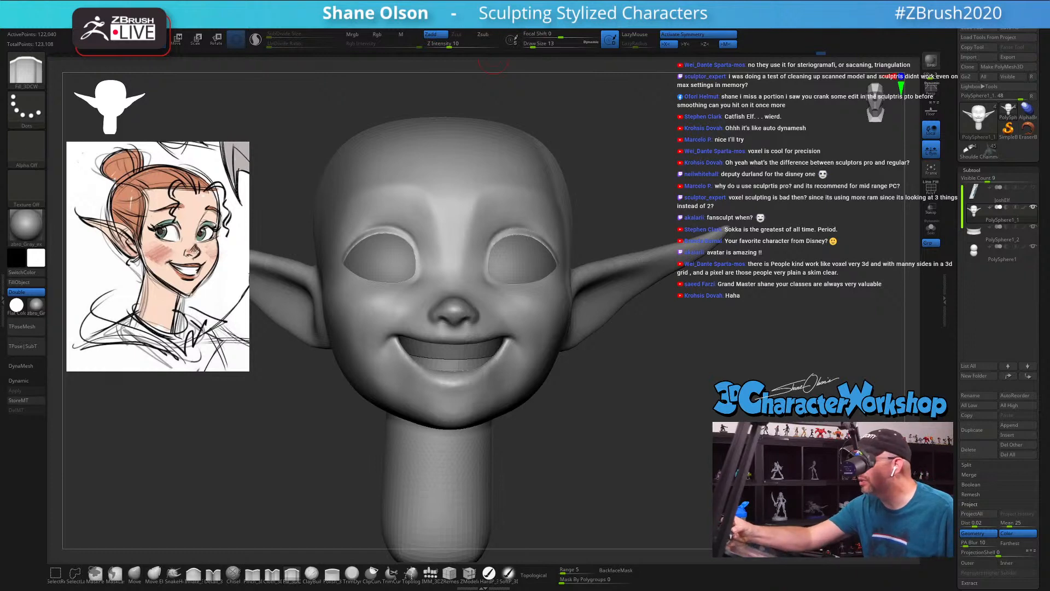
pyautogui.moveTo(415, 24)
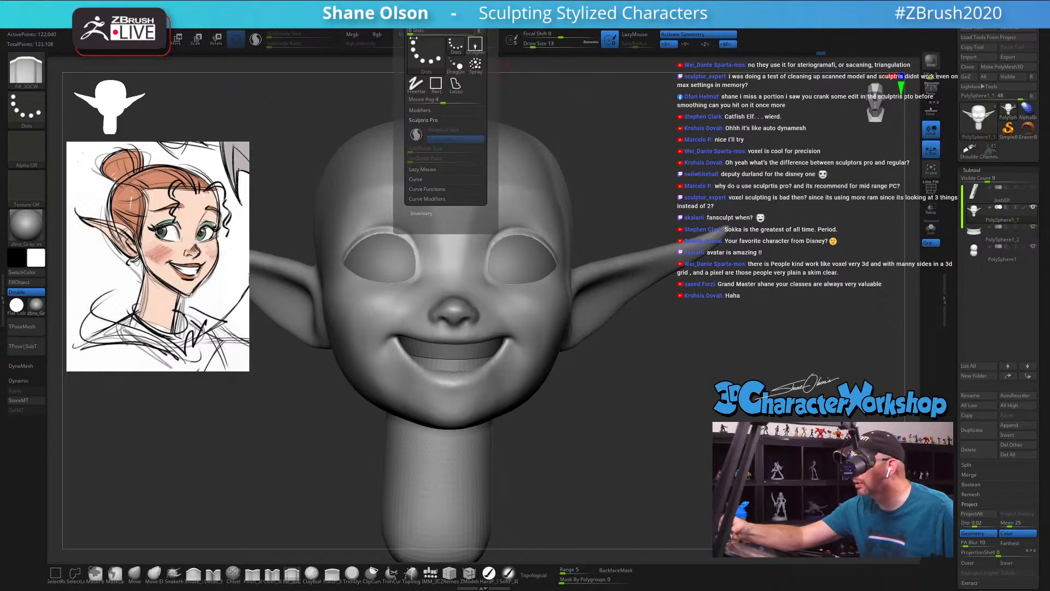
pyautogui.click(418, 134)
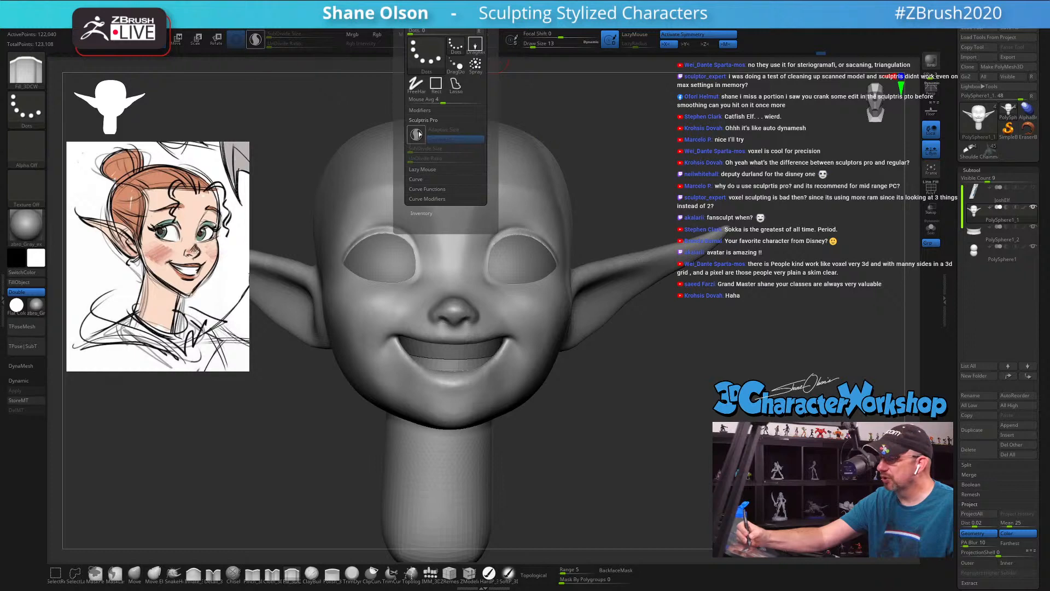
pyautogui.click(417, 134)
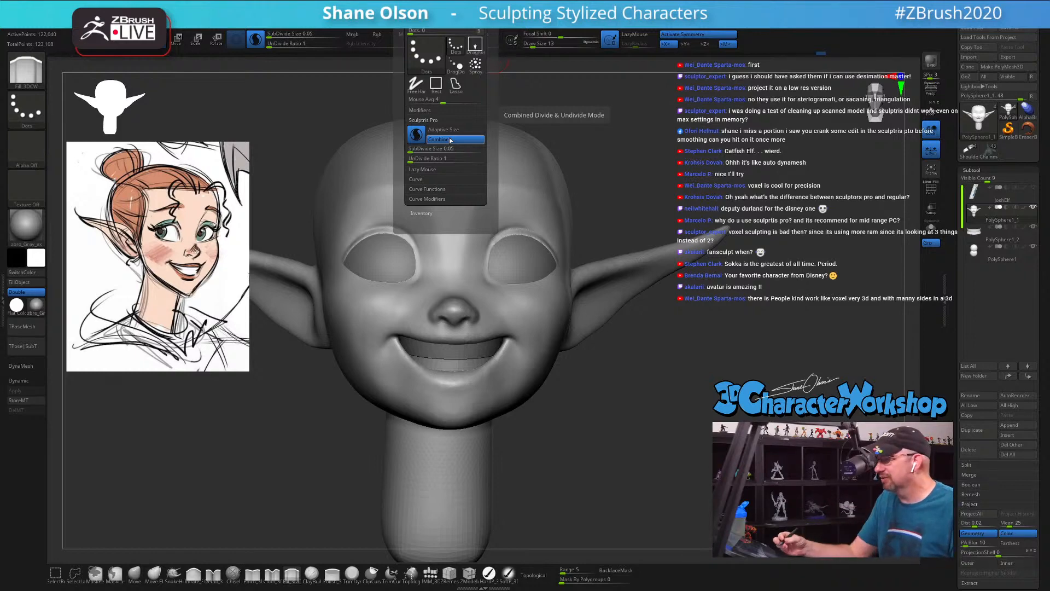
# Step: Reshape the chin and lower jaw in profile with the Move brush, raising the draw size to 54
pyautogui.moveTo(622, 404)
pyautogui.mouseDown()
pyautogui.moveTo(633, 412)
pyautogui.moveTo(621, 414)
pyautogui.moveTo(638, 382)
pyautogui.moveTo(638, 392)
pyautogui.moveTo(664, 368)
pyautogui.moveTo(654, 361)
pyautogui.moveTo(667, 371)
pyautogui.mouseUp()
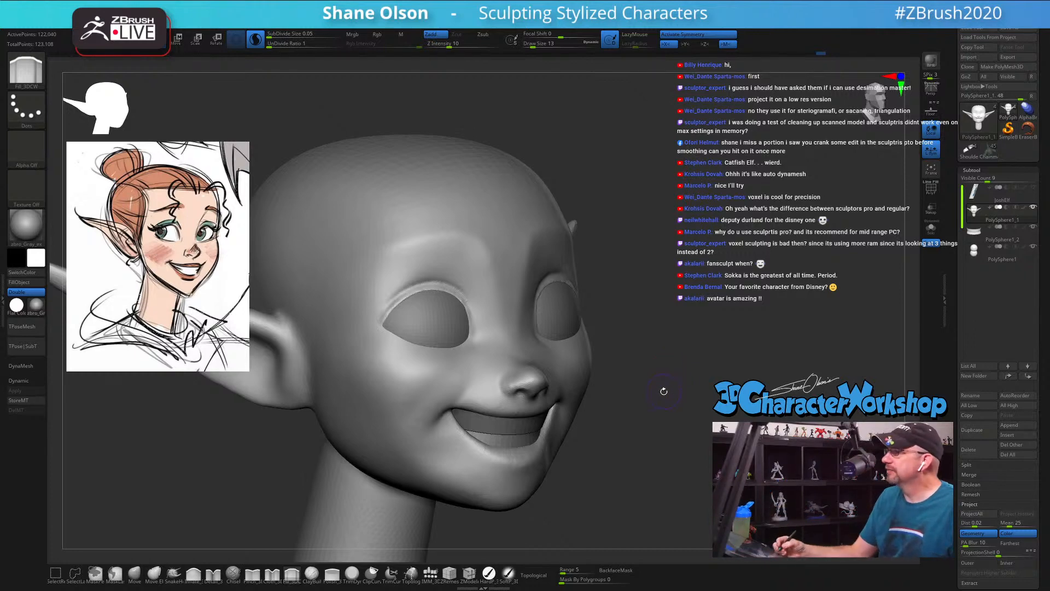
pyautogui.moveTo(662, 406); pyautogui.dragTo(681, 403)
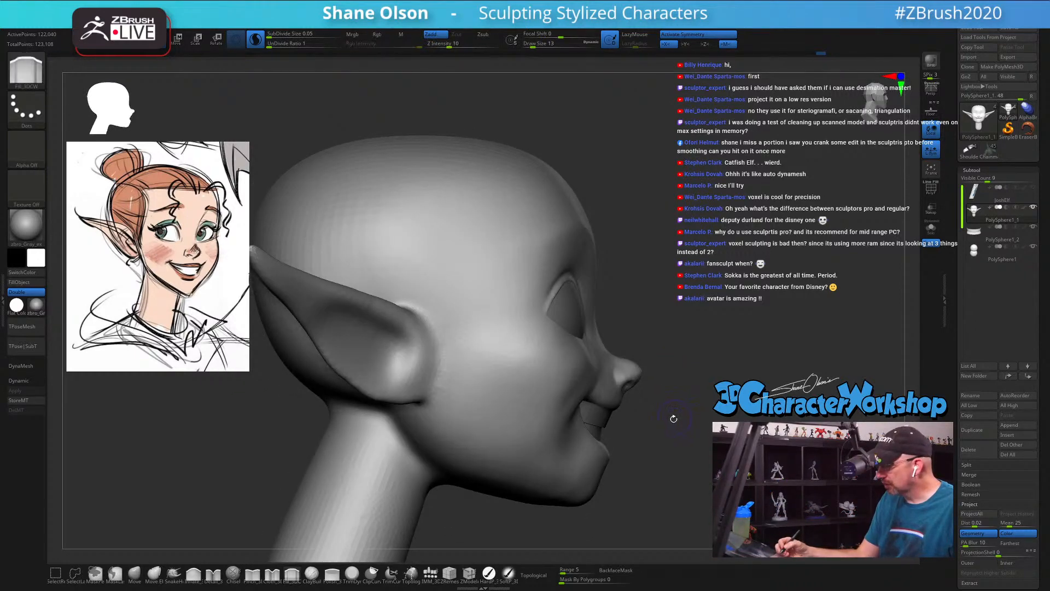
pyautogui.moveTo(655, 444)
pyautogui.mouseDown()
pyautogui.moveTo(647, 427)
pyautogui.moveTo(572, 436)
pyautogui.moveTo(573, 470)
pyautogui.mouseUp()
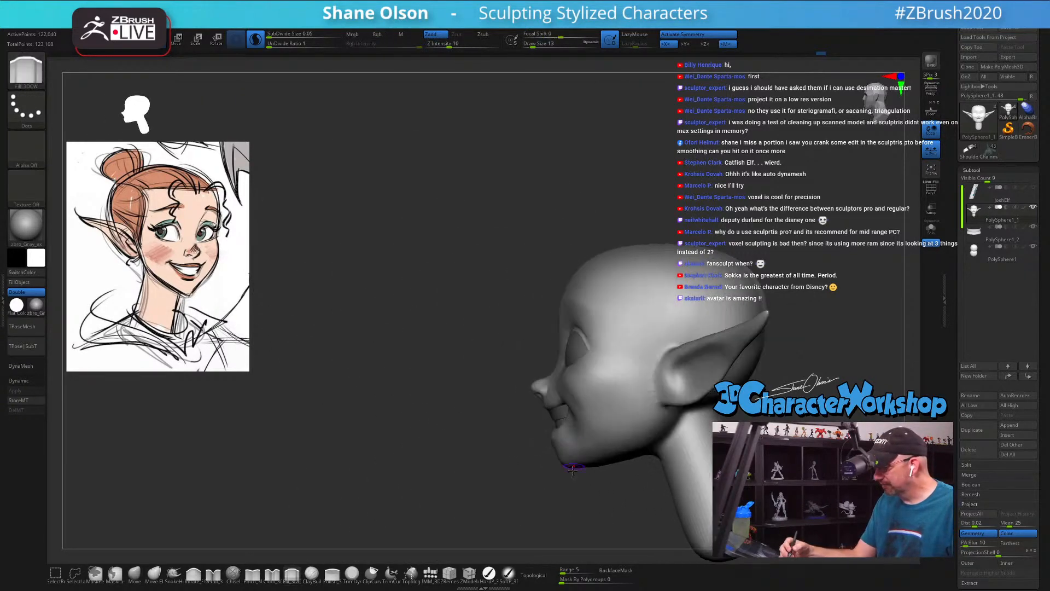
pyautogui.click(134, 573)
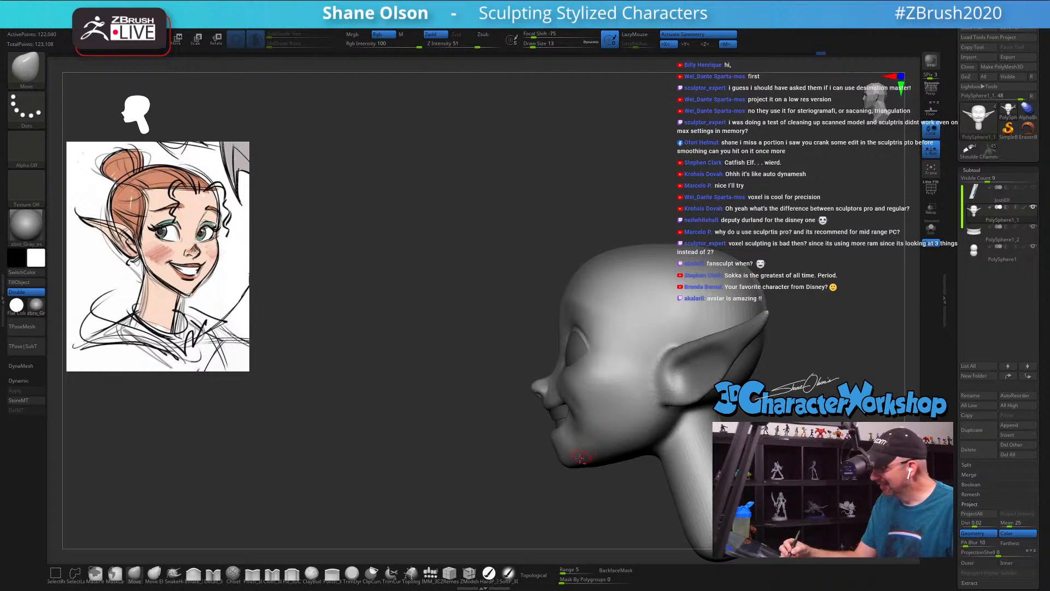
pyautogui.press('s')
pyautogui.moveTo(573, 485); pyautogui.dragTo(574, 485)
pyautogui.moveTo(569, 481)
pyautogui.keyDown('alt'); pyautogui.mouseDown()
pyautogui.moveTo(533, 469)
pyautogui.moveTo(558, 484)
pyautogui.mouseUp(); pyautogui.keyUp('alt')
pyautogui.press('s')
pyautogui.press('s')
pyautogui.moveTo(539, 440); pyautogui.dragTo(537, 445)
pyautogui.moveTo(480, 398); pyautogui.dragTo(666, 480)
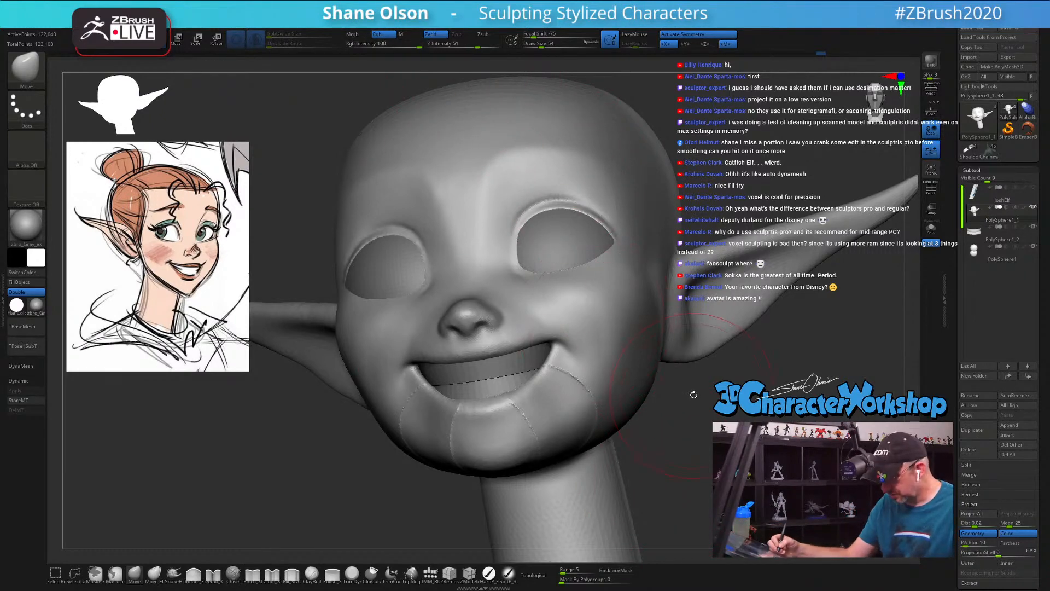
# Step: Check the Move brush's focal shift, clear the hard stroke edges around the lower jaw, and rework the chin
pyautogui.press('space')
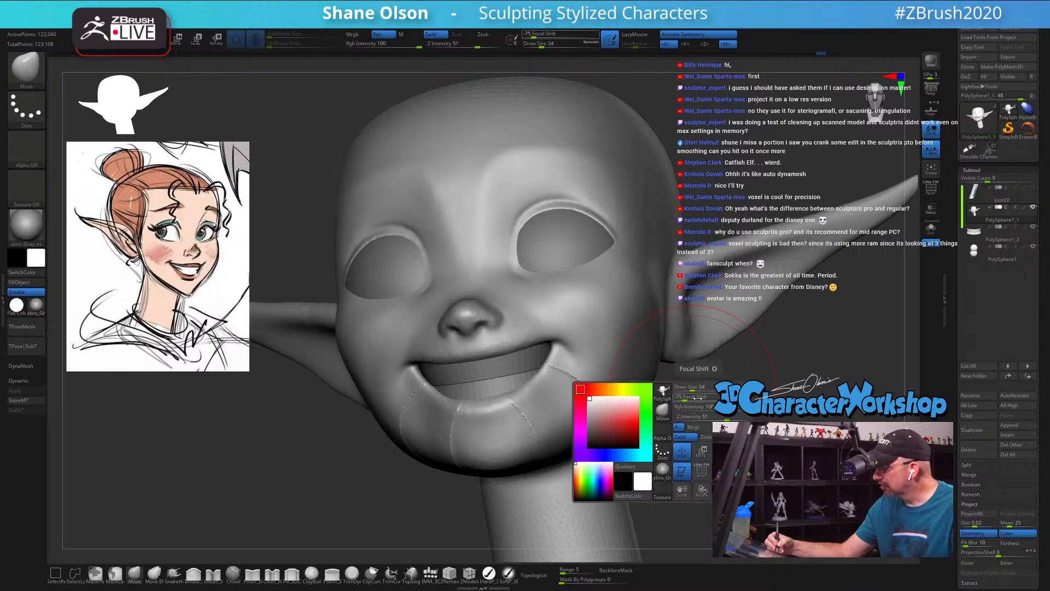
pyautogui.moveTo(716, 403); pyautogui.dragTo(610, 405)
pyautogui.moveTo(735, 423)
pyautogui.mouseDown()
pyautogui.moveTo(720, 411)
pyautogui.moveTo(712, 428)
pyautogui.mouseUp()
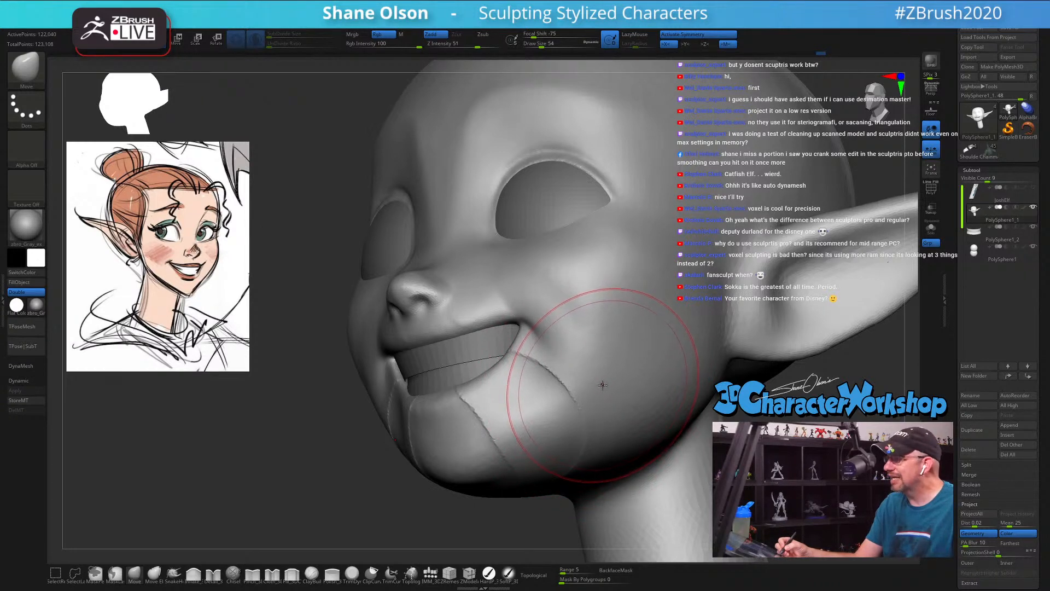
pyautogui.moveTo(601, 391)
pyautogui.mouseDown()
pyautogui.moveTo(603, 415)
pyautogui.moveTo(666, 405)
pyautogui.moveTo(666, 427)
pyautogui.moveTo(621, 428)
pyautogui.mouseUp()
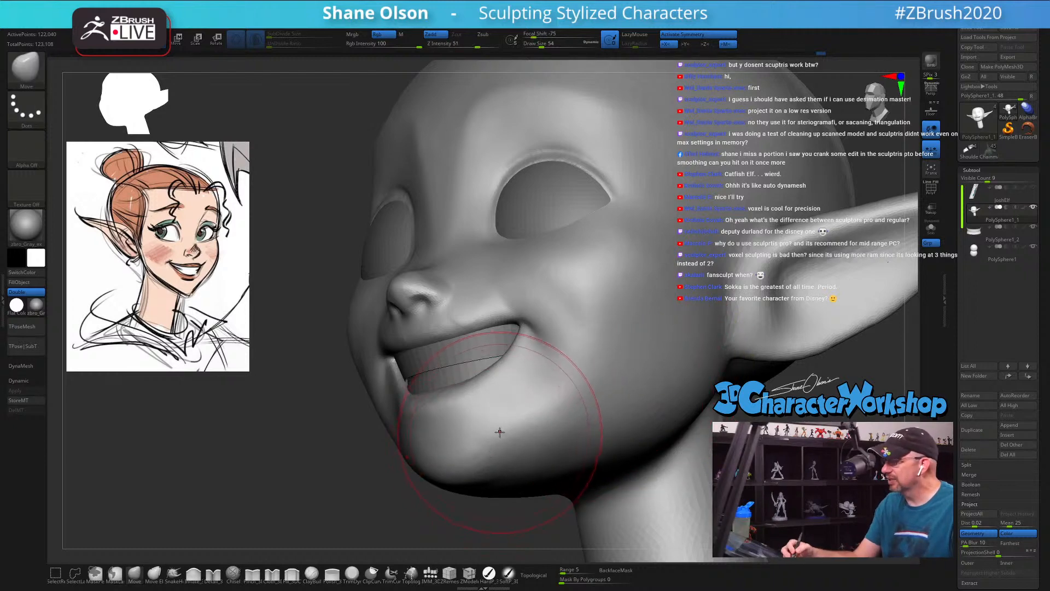
pyautogui.moveTo(495, 437); pyautogui.dragTo(399, 446, button='right')
pyautogui.moveTo(490, 458)
pyautogui.mouseDown(button='right')
pyautogui.moveTo(483, 362)
pyautogui.moveTo(383, 377)
pyautogui.mouseUp(button='right')
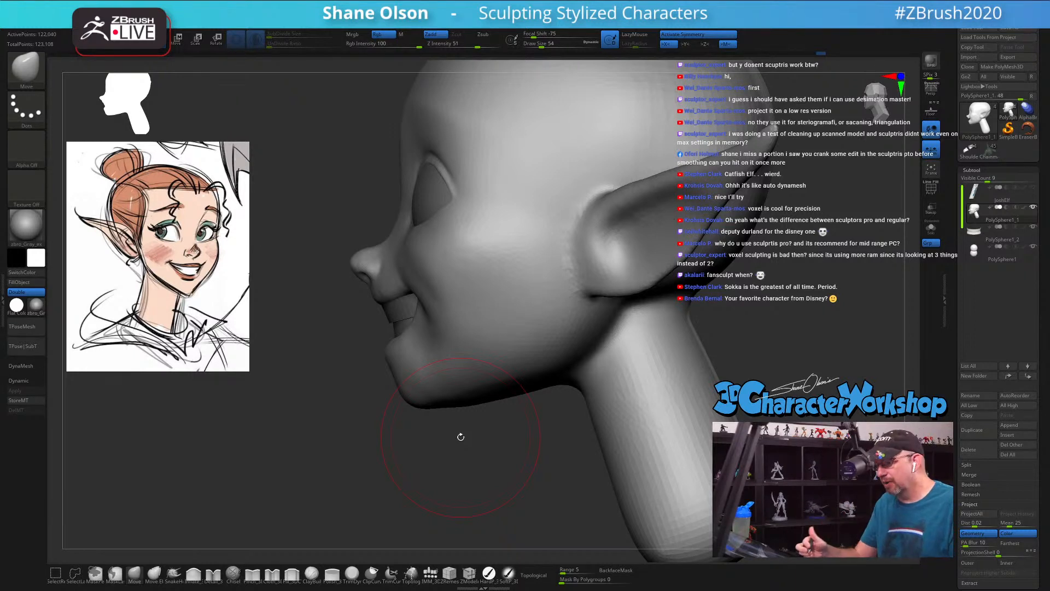
# Step: Set the Move brush's focal shift to 14 and nudge the chin's profile up and back
pyautogui.press('s')
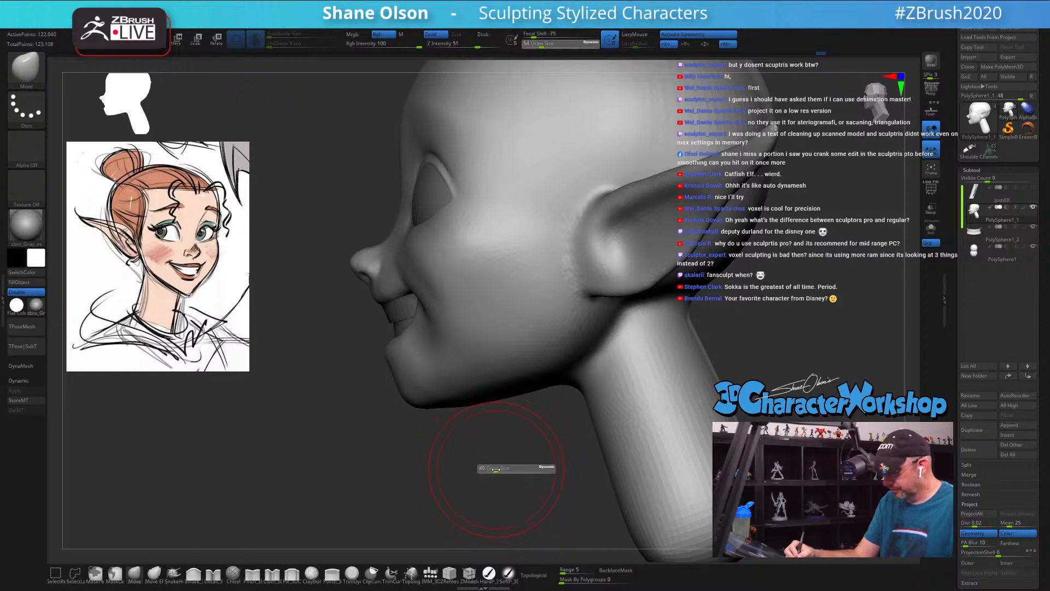
pyautogui.moveTo(495, 469)
pyautogui.mouseDown()
pyautogui.moveTo(506, 458)
pyautogui.moveTo(534, 461)
pyautogui.moveTo(508, 446)
pyautogui.mouseUp()
pyautogui.press('space')
pyautogui.press('s')
pyautogui.moveTo(410, 380); pyautogui.dragTo(420, 365)
# Step: Nudge the nose tip slightly up and back in profile with the Move brush at draw size 37
pyautogui.press('s')
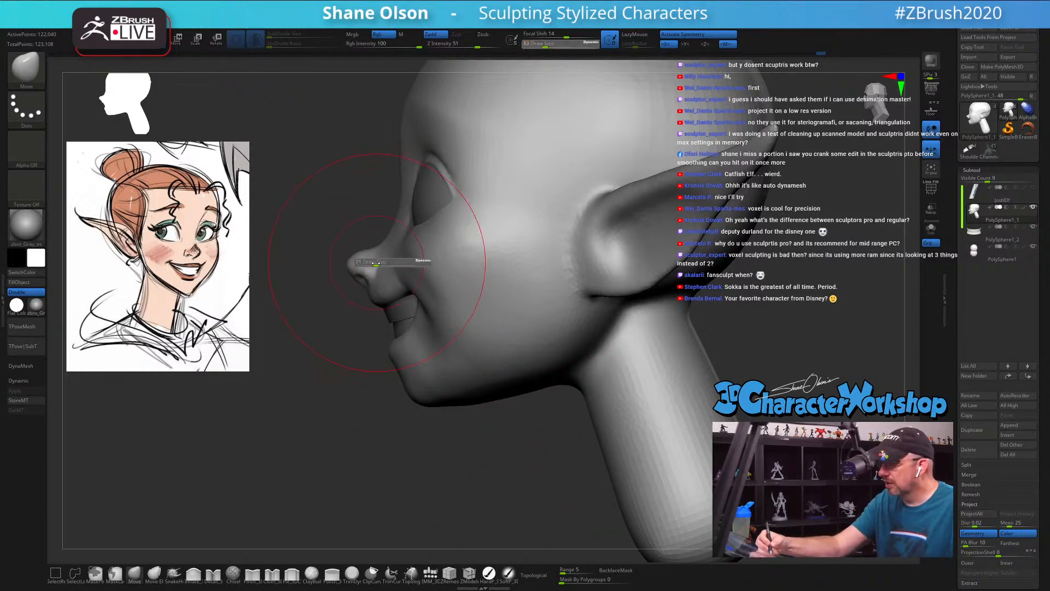
pyautogui.moveTo(377, 264); pyautogui.dragTo(358, 264)
pyautogui.press('s')
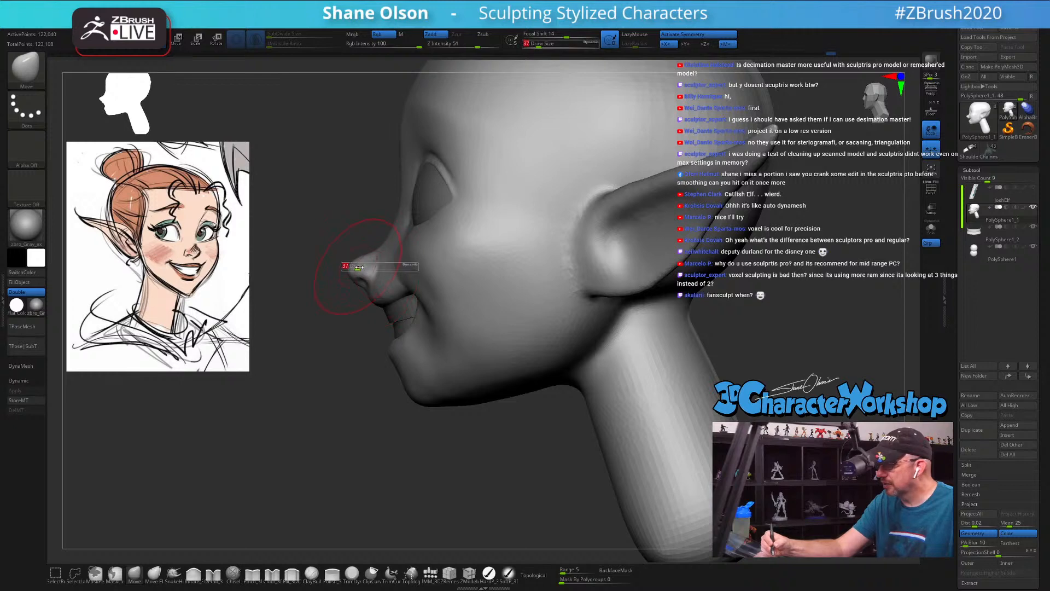
pyautogui.moveTo(355, 266); pyautogui.dragTo(364, 260)
pyautogui.moveTo(430, 316)
pyautogui.mouseDown(button='right')
pyautogui.moveTo(473, 301)
pyautogui.moveTo(599, 339)
pyautogui.moveTo(522, 352)
pyautogui.moveTo(514, 331)
pyautogui.mouseUp(button='right')
pyautogui.moveTo(651, 340)
pyautogui.mouseDown(button='right')
pyautogui.moveTo(760, 302)
pyautogui.moveTo(725, 298)
pyautogui.mouseUp(button='right')
# Step: Reshape the cheeks above the mouth corners with the Move brush, working at draw sizes 44 and 40
pyautogui.press('s')
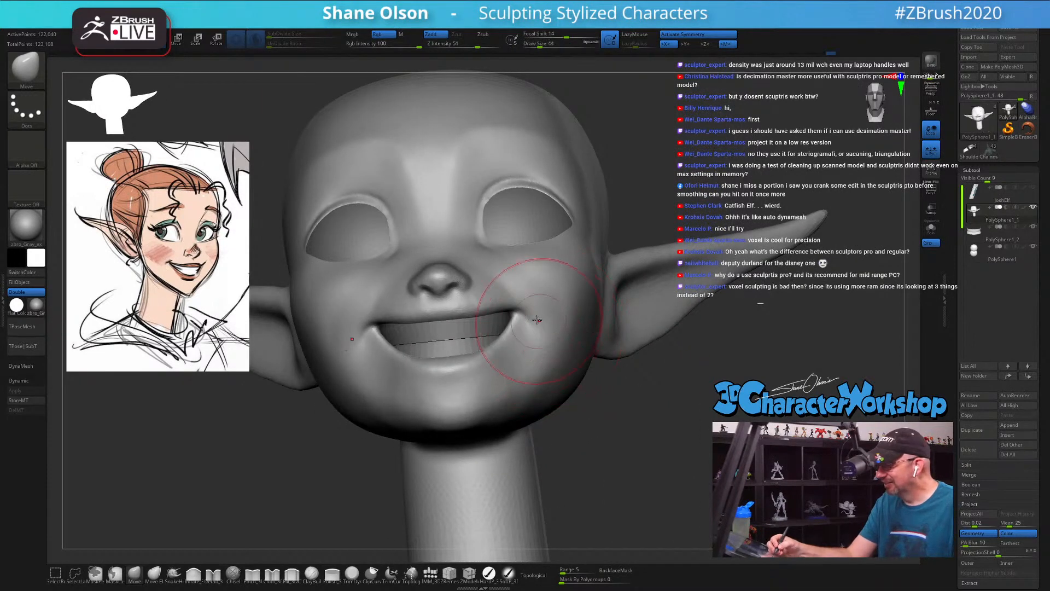
pyautogui.moveTo(545, 301); pyautogui.dragTo(528, 277, button='right')
pyautogui.press('s')
pyautogui.moveTo(502, 284); pyautogui.dragTo(496, 283)
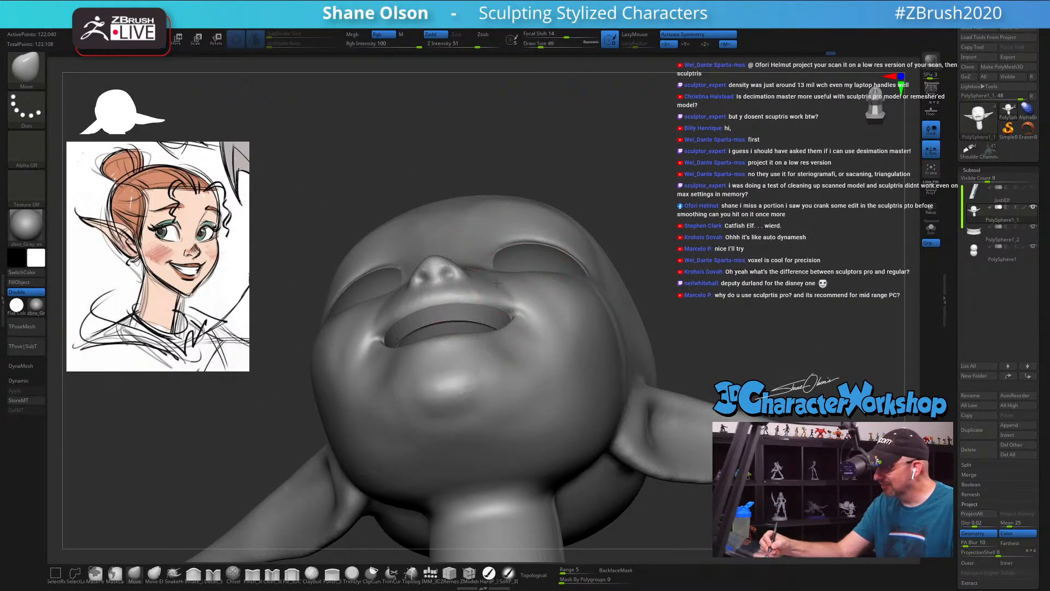
pyautogui.moveTo(509, 285); pyautogui.dragTo(523, 292, button='right')
# Step: Pull the cheeks outward beside the mouth corners from a low angle with the Move brush at draw size 39
pyautogui.press('s')
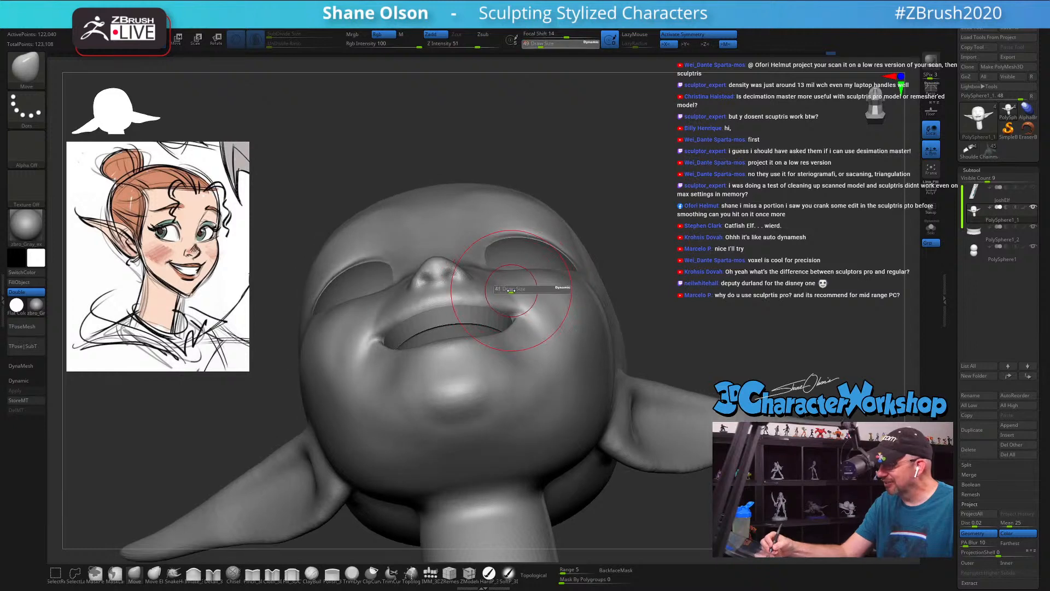
pyautogui.moveTo(520, 291); pyautogui.dragTo(514, 290)
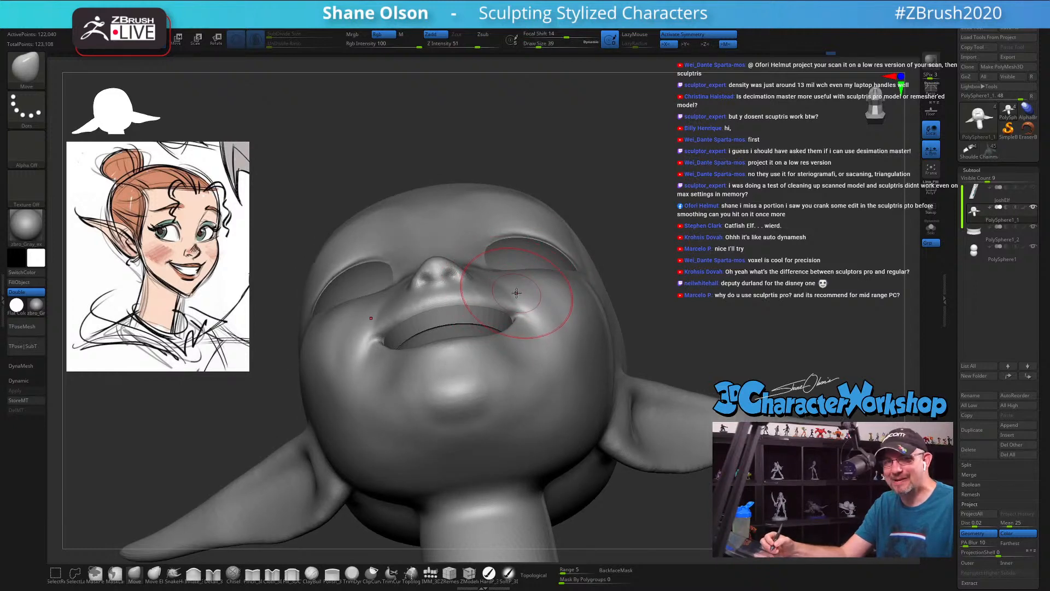
pyautogui.moveTo(517, 293); pyautogui.dragTo(530, 289, button='right')
pyautogui.moveTo(538, 324); pyautogui.dragTo(553, 327, button='right')
# Step: Smooth the mouth corners at draw size 16 and the area beside the lower lip at draw size 23
pyautogui.press('s')
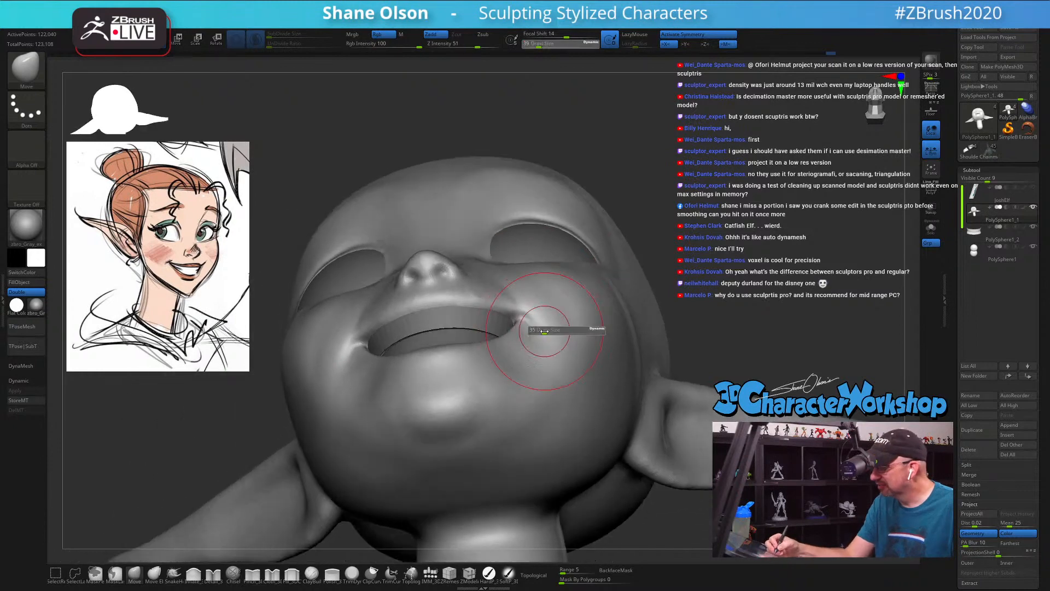
pyautogui.moveTo(554, 327); pyautogui.dragTo(536, 323)
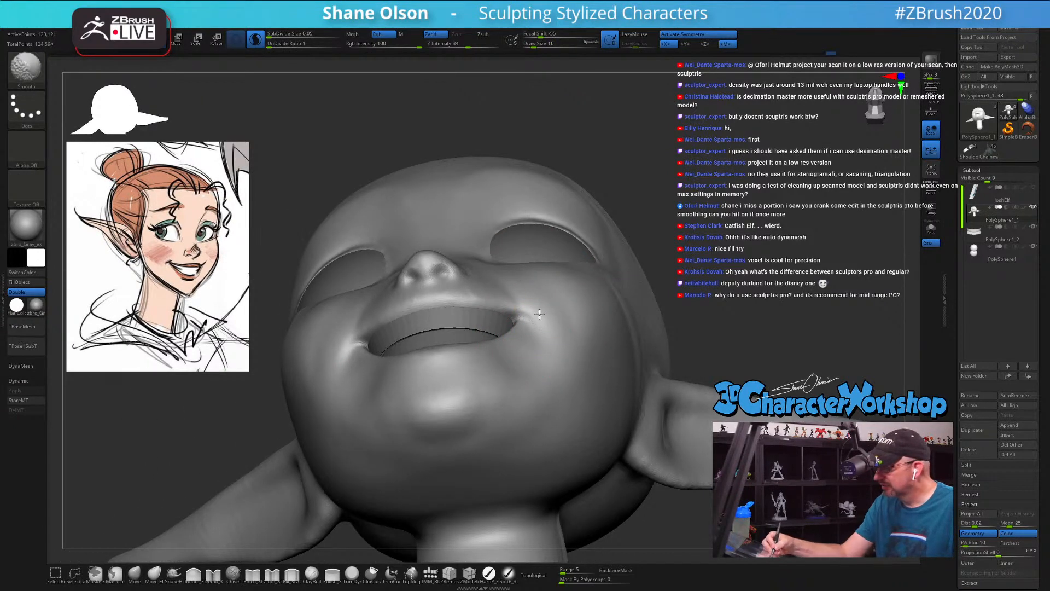
pyautogui.moveTo(539, 314); pyautogui.dragTo(545, 312, button='right')
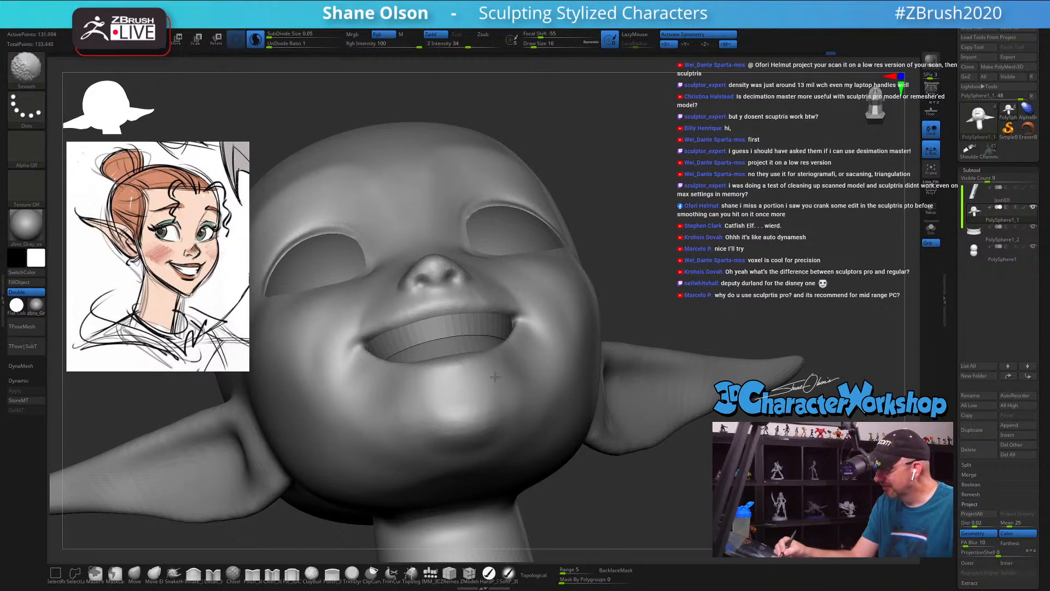
pyautogui.press('s')
pyautogui.moveTo(533, 376); pyautogui.dragTo(536, 376)
pyautogui.keyDown('shift'); pyautogui.moveTo(519, 370); pyautogui.dragTo(499, 378); pyautogui.keyUp('shift')
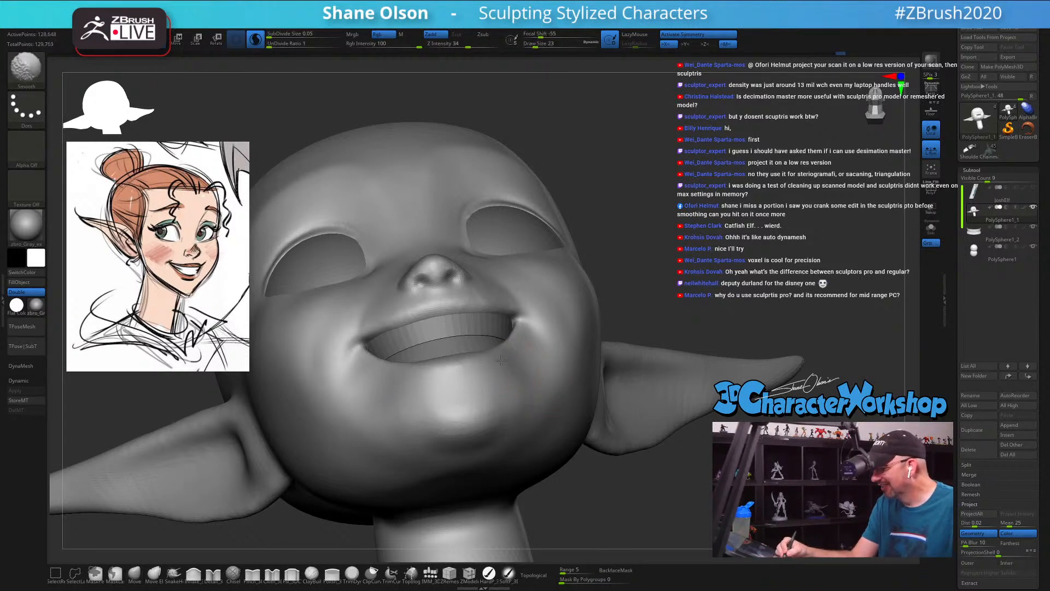
# Step: Smooth the cheek above and beside the smile's corner at draw size 27
pyautogui.moveTo(552, 356); pyautogui.dragTo(411, 333, button='right')
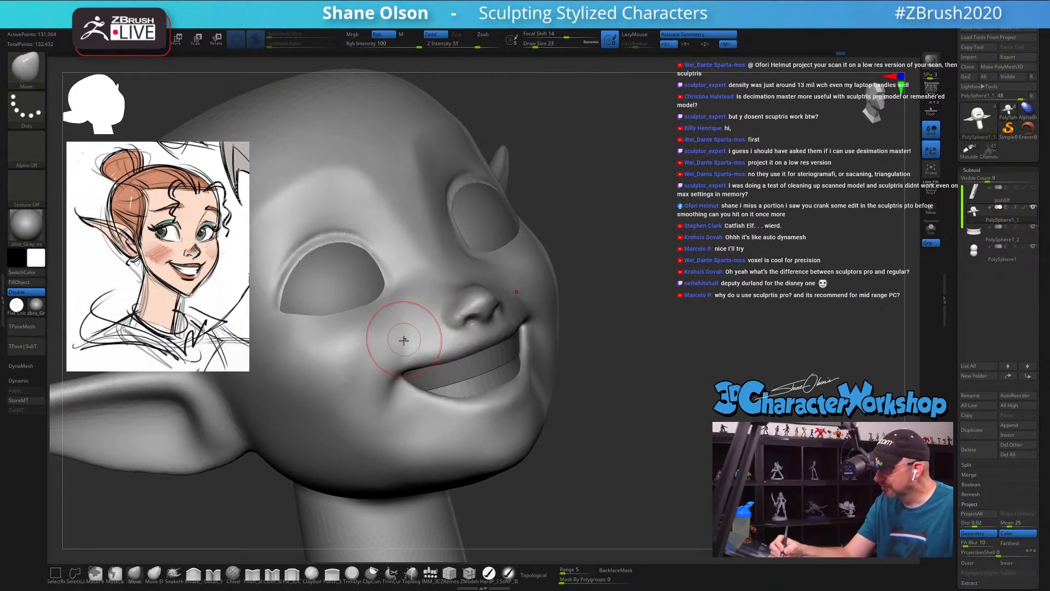
pyautogui.press('s')
pyautogui.moveTo(402, 342); pyautogui.dragTo(395, 342)
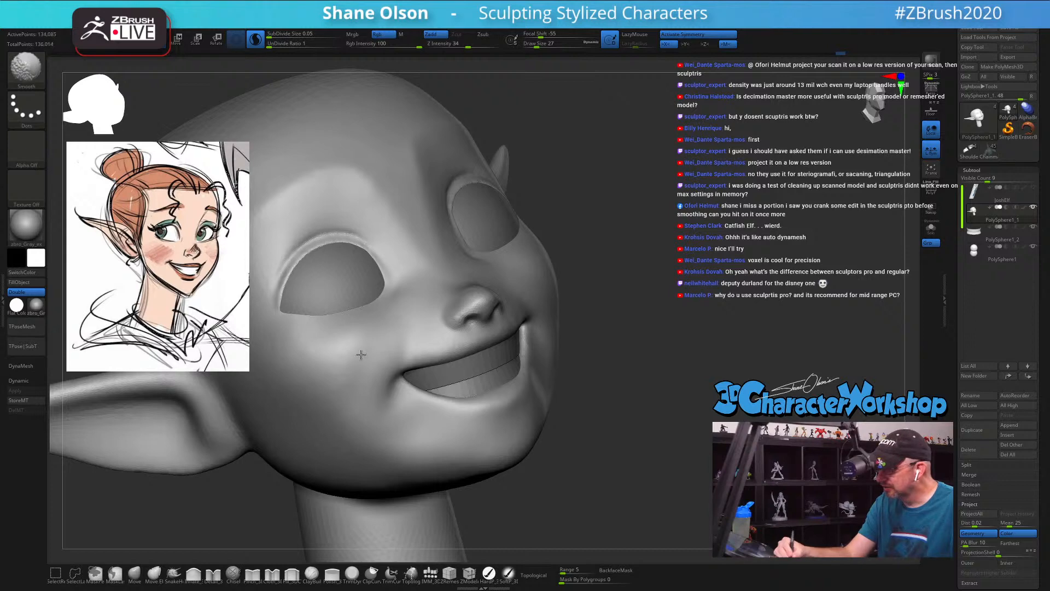
pyautogui.moveTo(446, 394)
pyautogui.mouseDown(button='right')
pyautogui.moveTo(542, 409)
pyautogui.moveTo(613, 436)
pyautogui.mouseUp(button='right')
# Step: Reshape the nose bridge and inner eye edge in profile with the Move brush at draw size 35
pyautogui.keyDown('shift'); pyautogui.moveTo(446, 285); pyautogui.dragTo(492, 296, button='right'); pyautogui.keyUp('shift')
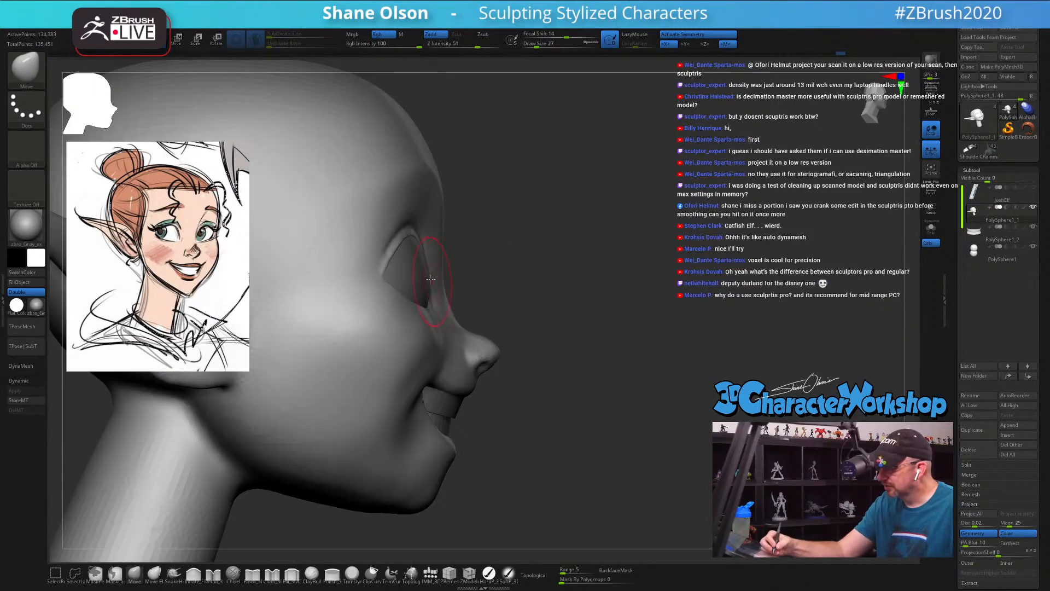
pyautogui.press('s')
pyautogui.moveTo(433, 271); pyautogui.dragTo(437, 271)
pyautogui.moveTo(438, 271)
pyautogui.mouseDown(button='right')
pyautogui.moveTo(435, 284)
pyautogui.moveTo(455, 276)
pyautogui.moveTo(434, 269)
pyautogui.moveTo(431, 292)
pyautogui.moveTo(447, 252)
pyautogui.moveTo(422, 234)
pyautogui.moveTo(428, 228)
pyautogui.mouseUp(button='right')
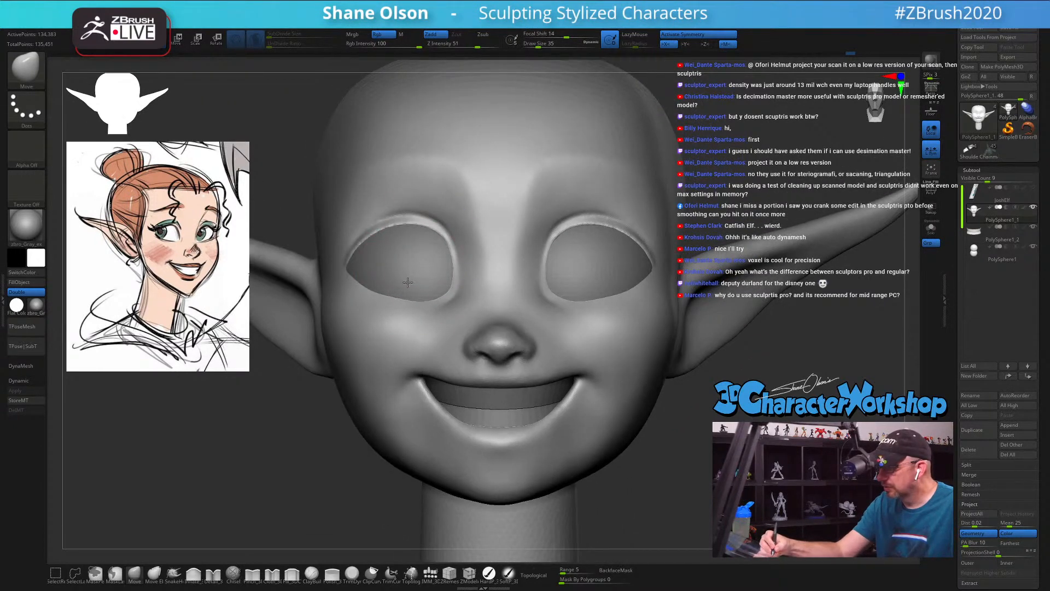
# Step: Adjust the eye openings from the front, refining their outer corners with the Move brush at draw size 17
pyautogui.moveTo(400, 273); pyautogui.dragTo(409, 272, button='right')
pyautogui.press('s')
pyautogui.moveTo(386, 275); pyautogui.dragTo(378, 275)
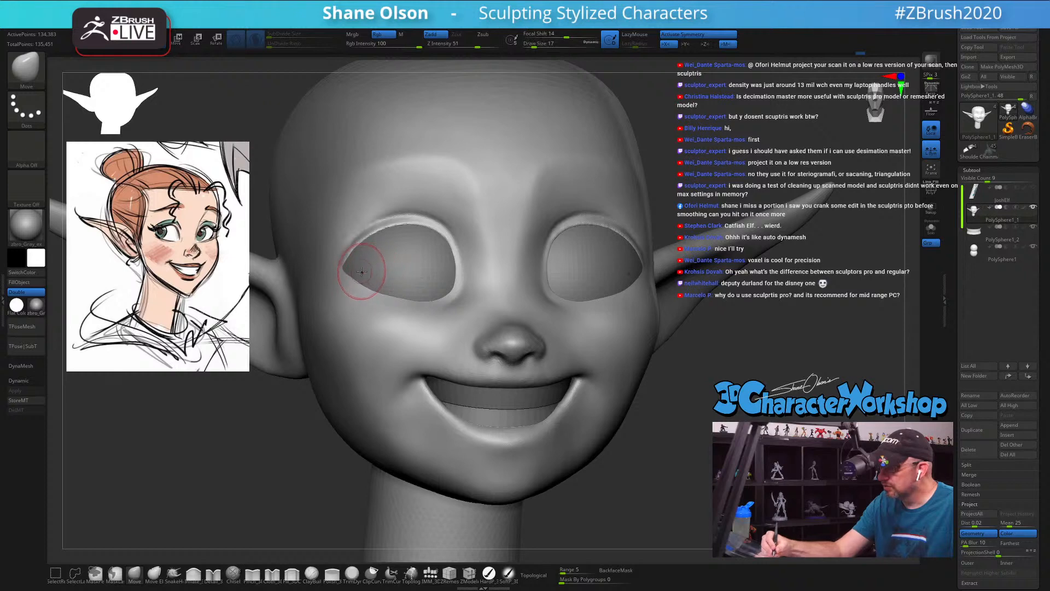
pyautogui.moveTo(366, 267); pyautogui.dragTo(382, 263, button='right')
# Step: Reshape the brow above the inner eye in three-quarter view with the Move brush, raising the draw size to 46
pyautogui.press('s')
pyautogui.moveTo(382, 262)
pyautogui.mouseDown()
pyautogui.moveTo(391, 262)
pyautogui.moveTo(341, 261)
pyautogui.mouseUp()
pyautogui.moveTo(341, 261); pyautogui.dragTo(435, 210, button='right')
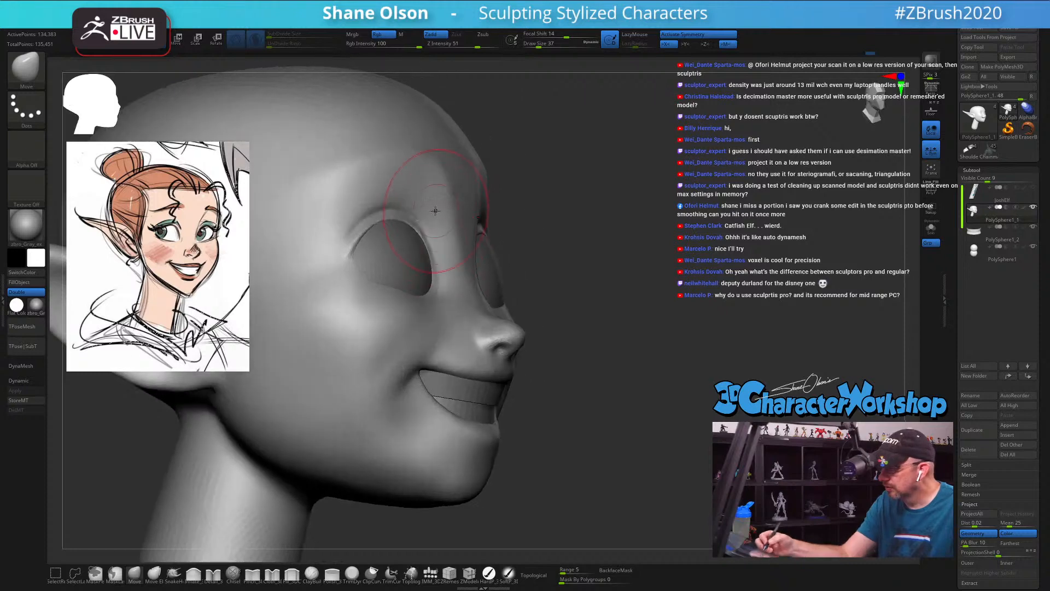
pyautogui.press('s')
# Step: Refine the upper edge of the eye opening in side view with the Move brush at draw size 18
pyautogui.press('s')
pyautogui.moveTo(429, 210); pyautogui.dragTo(433, 212)
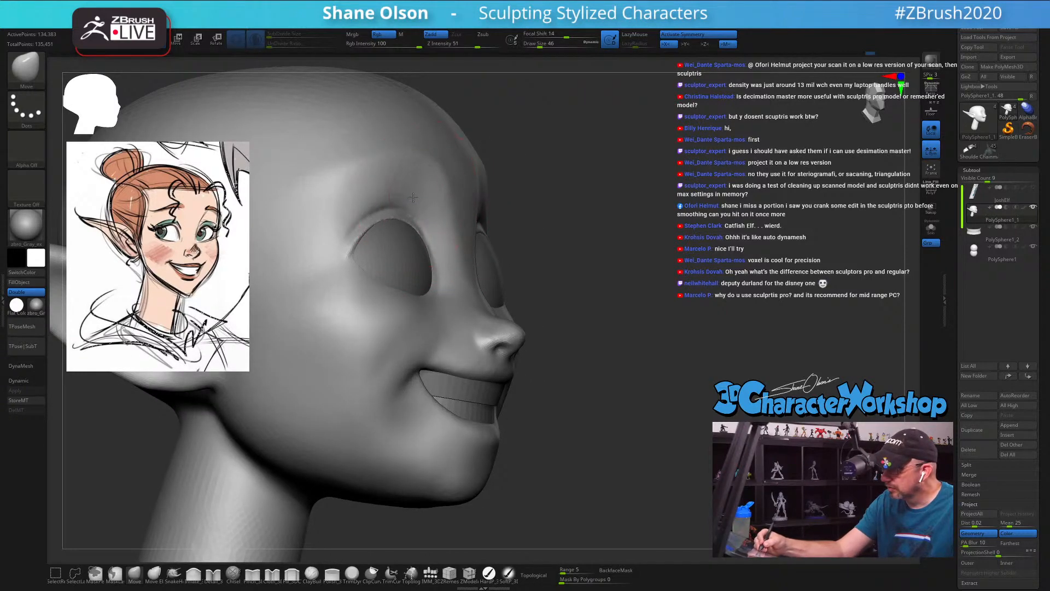
pyautogui.moveTo(412, 205)
pyautogui.mouseDown(button='right')
pyautogui.moveTo(434, 207)
pyautogui.moveTo(408, 240)
pyautogui.mouseUp(button='right')
pyautogui.press('s')
pyautogui.moveTo(416, 244); pyautogui.dragTo(396, 247)
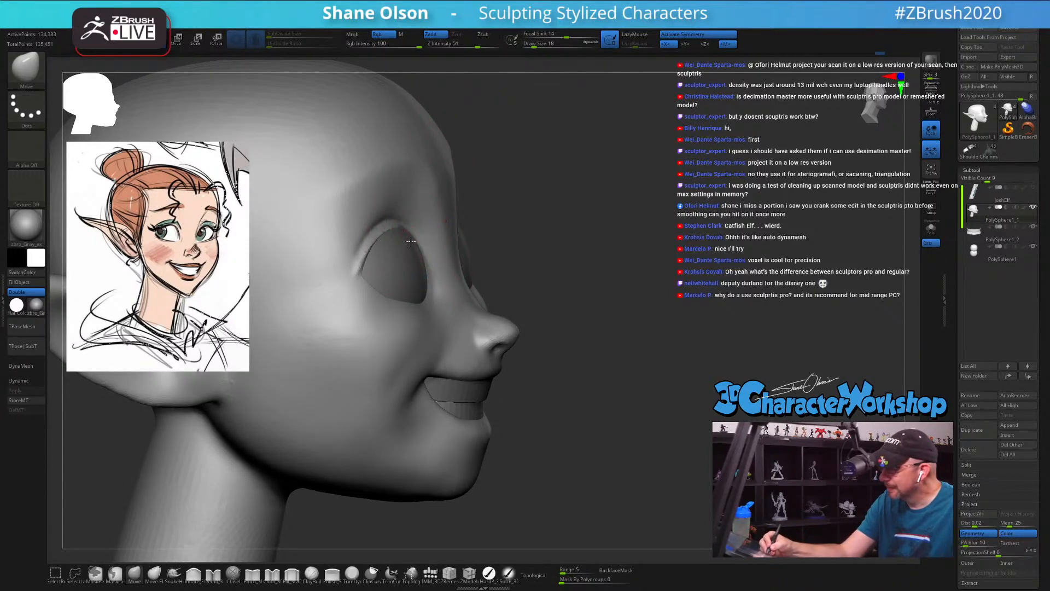
pyautogui.moveTo(411, 241)
pyautogui.mouseDown(button='right')
pyautogui.moveTo(432, 247)
pyautogui.moveTo(441, 267)
pyautogui.moveTo(409, 245)
pyautogui.moveTo(469, 261)
pyautogui.moveTo(442, 261)
pyautogui.moveTo(564, 398)
pyautogui.moveTo(575, 387)
pyautogui.moveTo(565, 321)
pyautogui.moveTo(501, 278)
pyautogui.mouseUp(button='right')
# Step: Adjust the inner edges of the eye openings from the front with the Move brush at draw size 32
pyautogui.press('s')
pyautogui.moveTo(500, 278); pyautogui.dragTo(525, 260)
pyautogui.press('s')
pyautogui.moveTo(526, 267); pyautogui.dragTo(483, 275, button='right')
pyautogui.press('s')
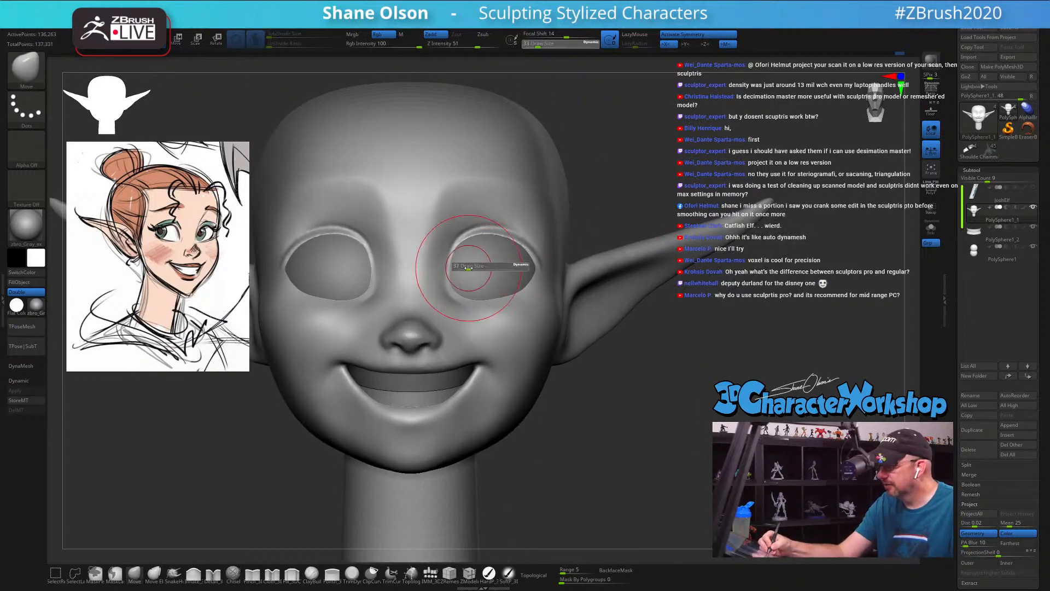
pyautogui.moveTo(468, 268)
pyautogui.mouseDown()
pyautogui.moveTo(474, 276)
pyautogui.moveTo(450, 252)
pyautogui.mouseUp()
# Step: Nudge the brow ridge down and the cheek inward with the Move brush at draw size 44
pyautogui.press('s')
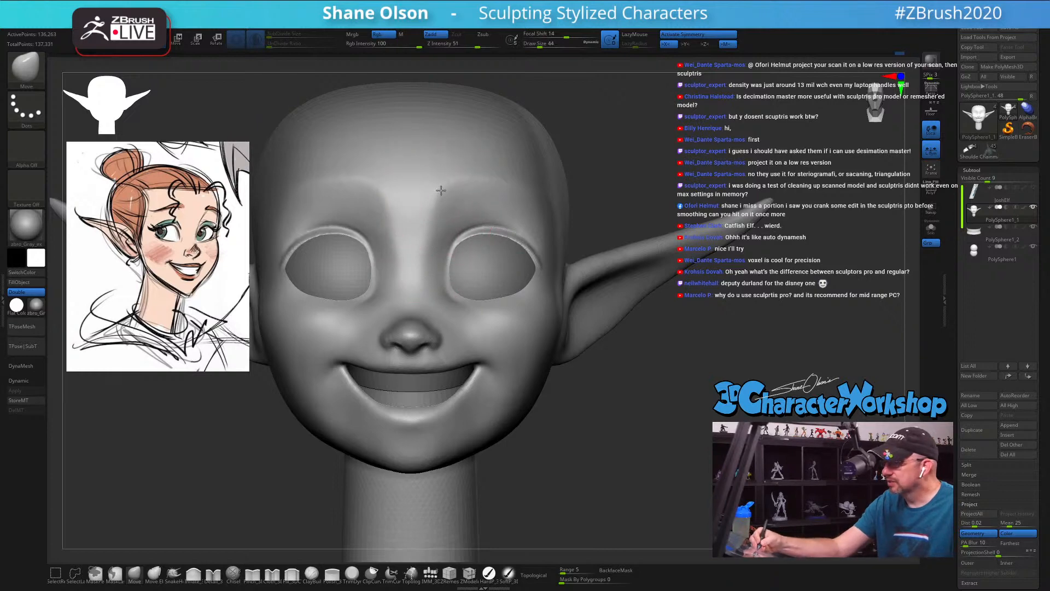
pyautogui.moveTo(472, 185)
pyautogui.mouseDown(button='right')
pyautogui.moveTo(460, 192)
pyautogui.moveTo(477, 195)
pyautogui.mouseUp(button='right')
pyautogui.moveTo(506, 324); pyautogui.dragTo(495, 324, button='right')
pyautogui.moveTo(305, 278); pyautogui.dragTo(300, 279)
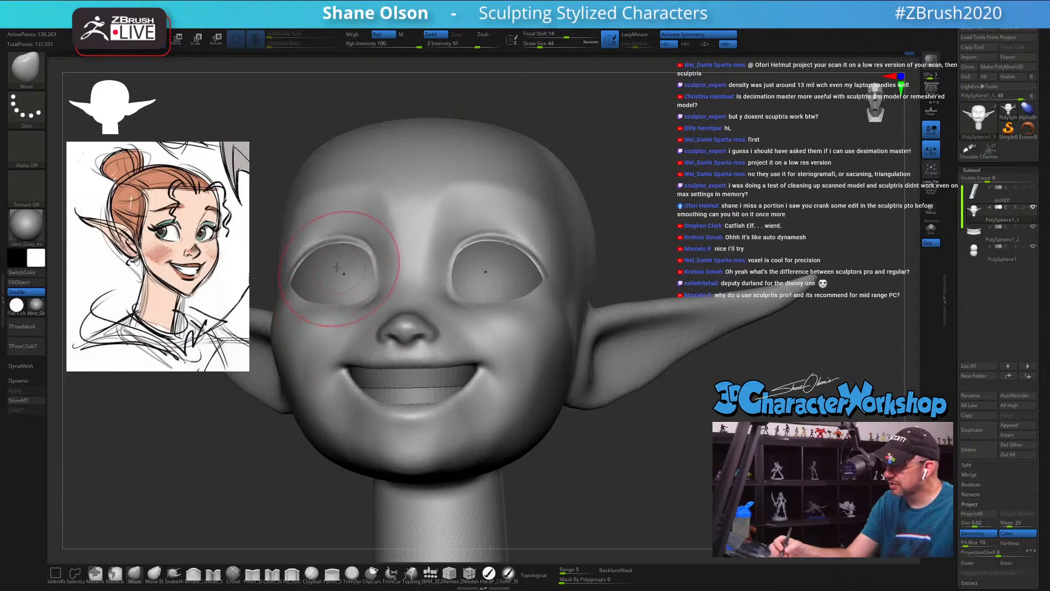
pyautogui.moveTo(350, 262)
pyautogui.mouseDown(button='right')
pyautogui.moveTo(478, 310)
pyautogui.moveTo(469, 296)
pyautogui.mouseUp(button='right')
# Step: Reduce the draw size to 29 and smooth the area under the eye and across the upper cheek
pyautogui.press('[')
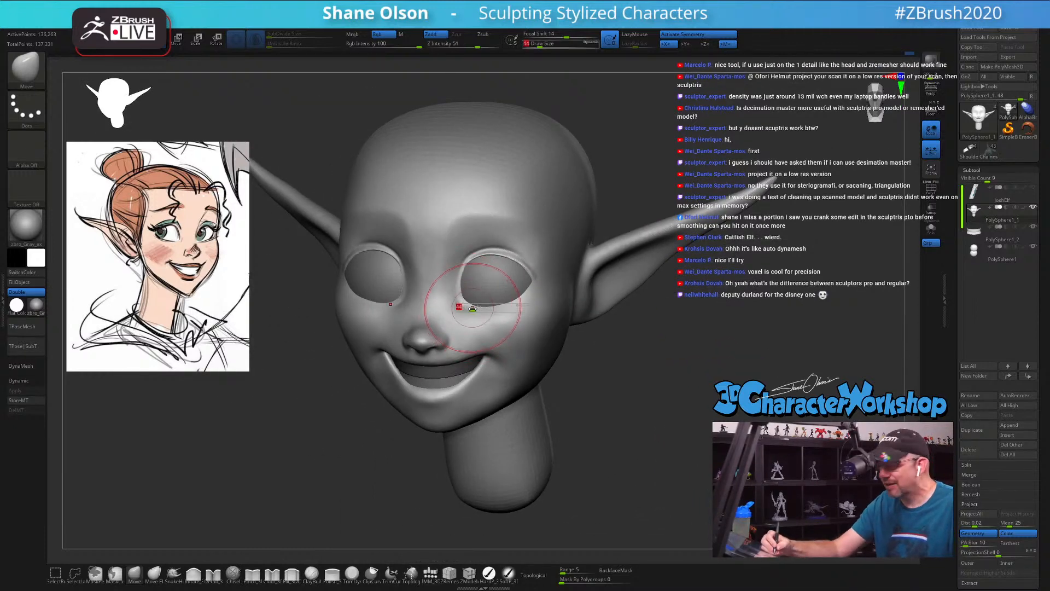
pyautogui.press('[')
pyautogui.press('shift')
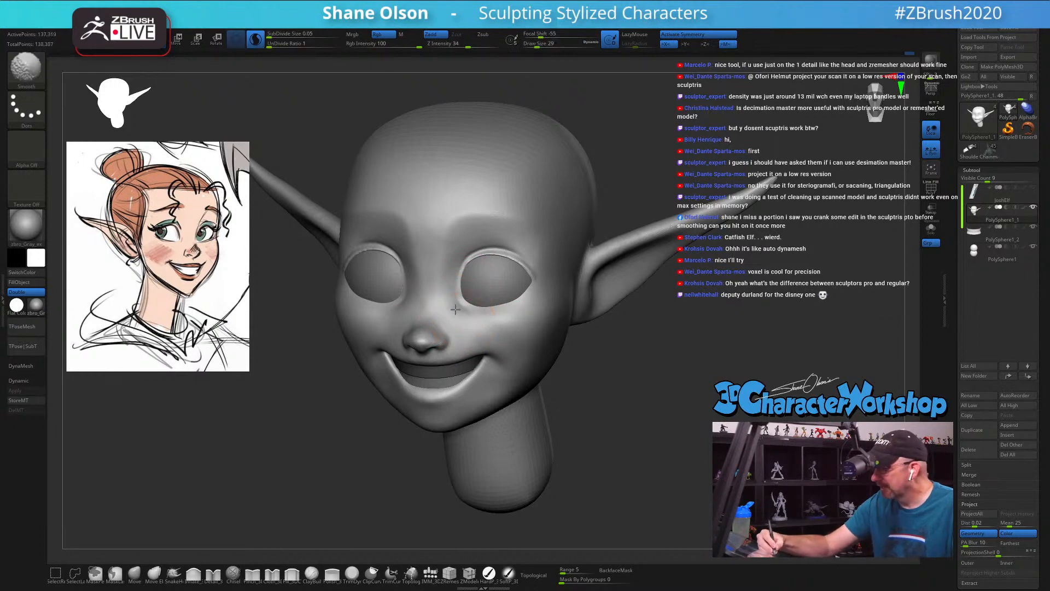
pyautogui.keyDown('shift'); pyautogui.moveTo(484, 326); pyautogui.dragTo(509, 332); pyautogui.keyUp('shift')
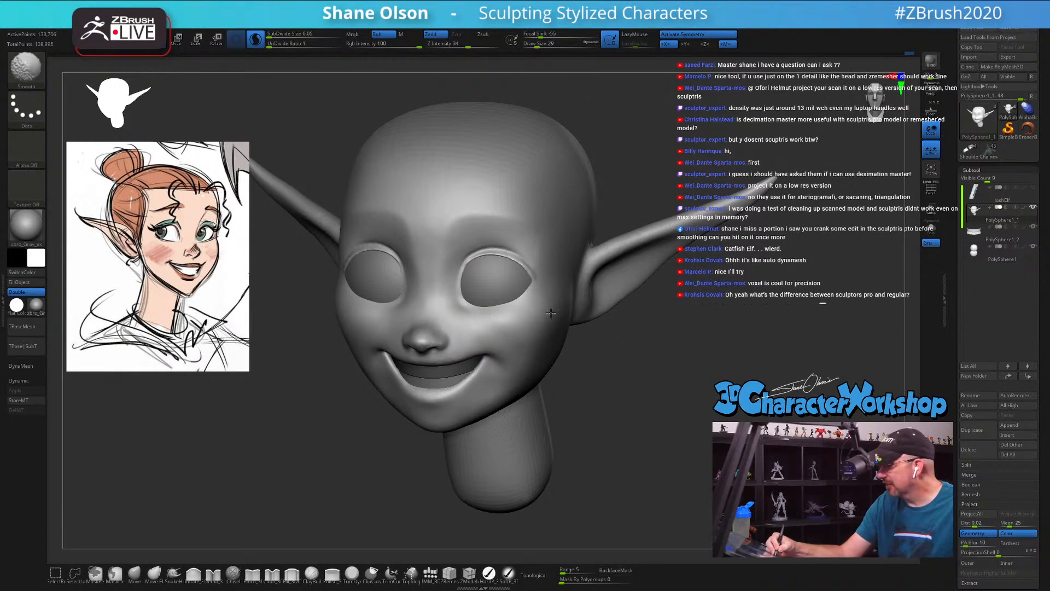
pyautogui.moveTo(551, 313); pyautogui.dragTo(591, 353, button='right')
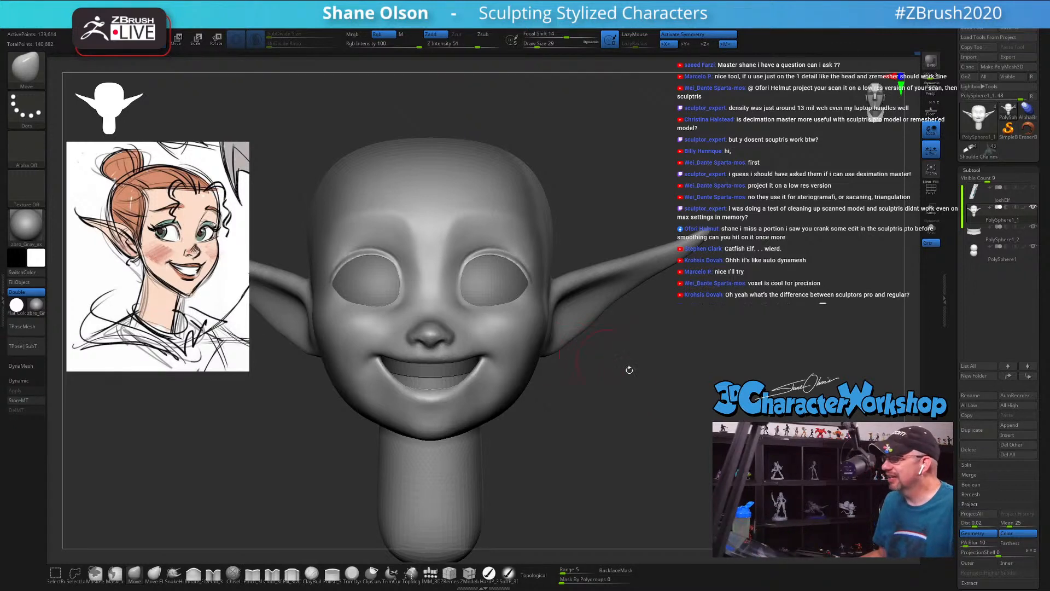
# Step: Reshape the pointed ear tips with a large Move brush, using draw sizes 83 and 108
pyautogui.moveTo(643, 381)
pyautogui.keyDown('ctrl'); pyautogui.mouseDown(button='right')
pyautogui.moveTo(635, 386)
pyautogui.moveTo(682, 354)
pyautogui.mouseUp(button='right'); pyautogui.keyUp('ctrl')
pyautogui.press('s')
pyautogui.moveTo(681, 353); pyautogui.dragTo(690, 353)
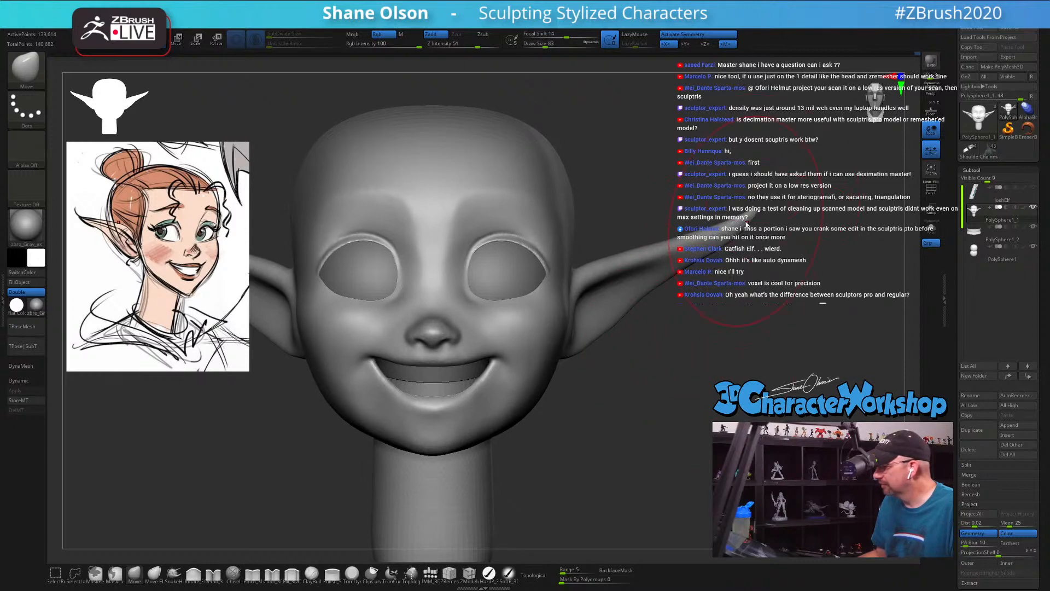
pyautogui.moveTo(747, 224); pyautogui.dragTo(751, 219)
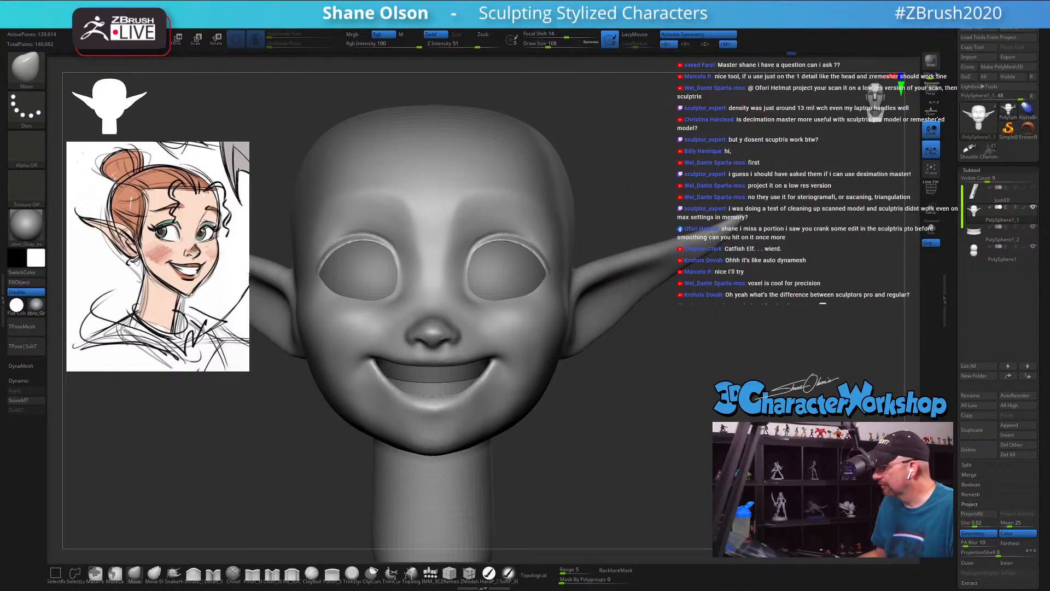
pyautogui.moveTo(744, 325); pyautogui.dragTo(717, 323, button='right')
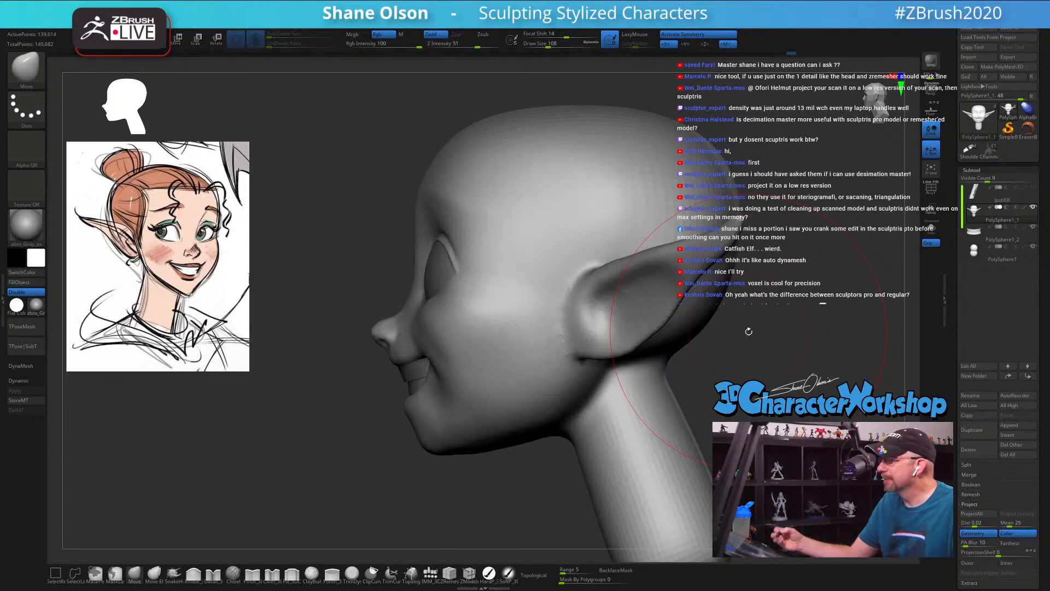
# Step: Push the ear's lower edge upward with the Move brush at draw size 38
pyautogui.moveTo(749, 331)
pyautogui.keyDown('alt'); pyautogui.mouseDown(button='right')
pyautogui.moveTo(669, 347)
pyautogui.moveTo(677, 378)
pyautogui.mouseUp(button='right'); pyautogui.keyUp('alt')
pyautogui.press('s')
pyautogui.press('s')
pyautogui.moveTo(677, 379); pyautogui.dragTo(666, 380)
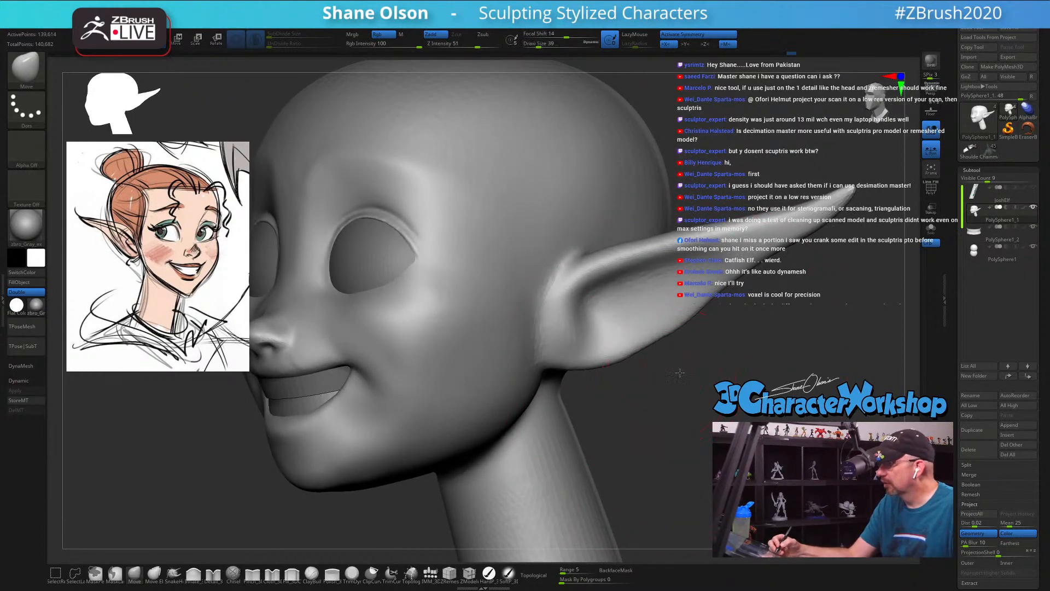
pyautogui.moveTo(666, 380); pyautogui.dragTo(659, 363, button='right')
# Step: Shape a rounded tragus at the ear opening with the Move brush, working at draw sizes 20, 31 and 18
pyautogui.moveTo(604, 311)
pyautogui.mouseDown(button='right')
pyautogui.moveTo(598, 321)
pyautogui.moveTo(610, 311)
pyautogui.mouseUp(button='right')
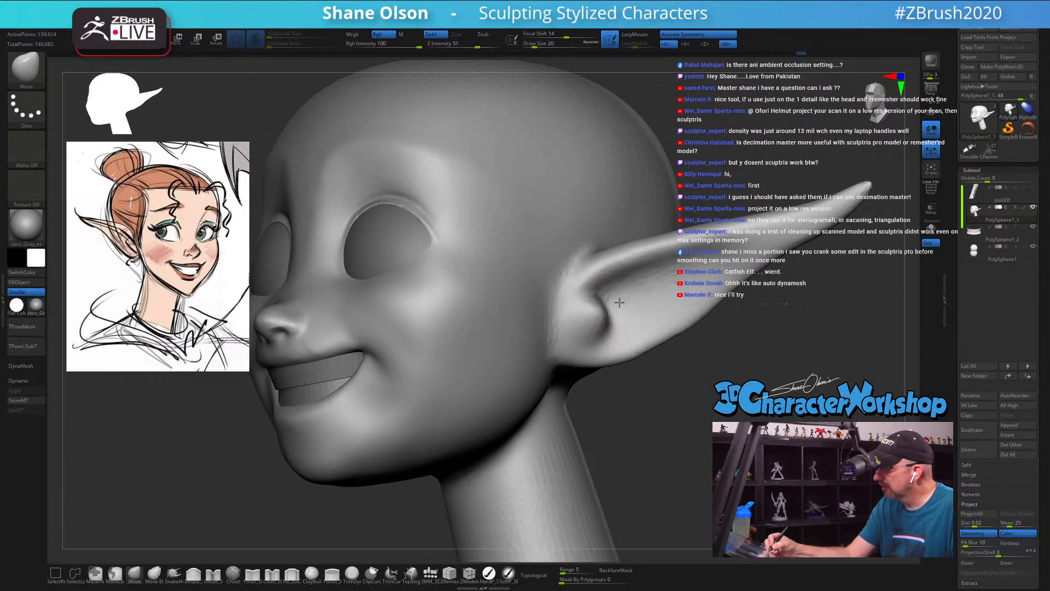
pyautogui.moveTo(624, 290)
pyautogui.mouseDown(button='right')
pyautogui.moveTo(636, 288)
pyautogui.moveTo(611, 301)
pyautogui.mouseUp(button='right')
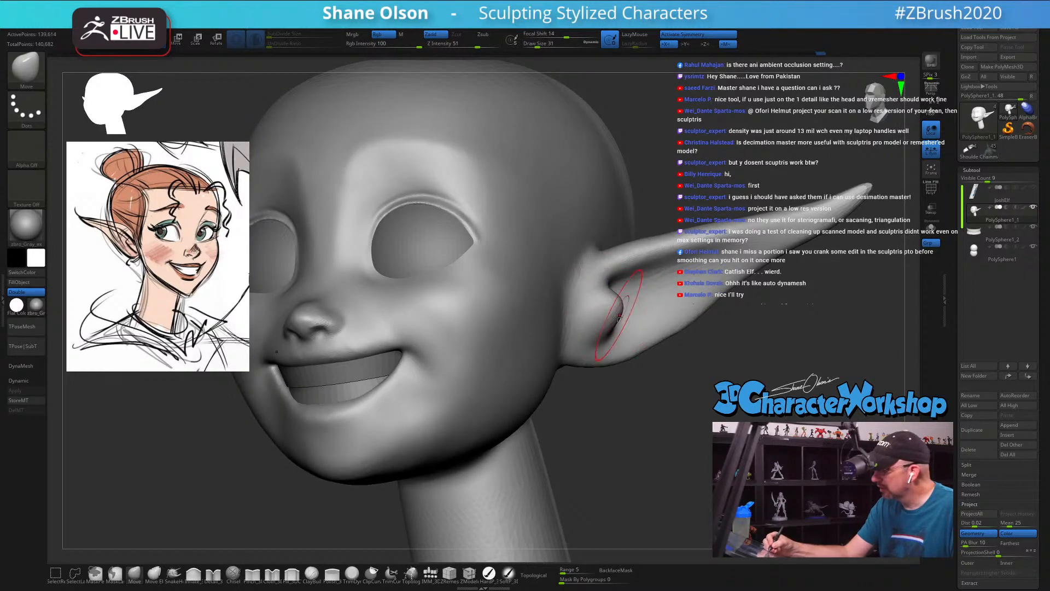
pyautogui.moveTo(621, 306); pyautogui.dragTo(616, 288, button='right')
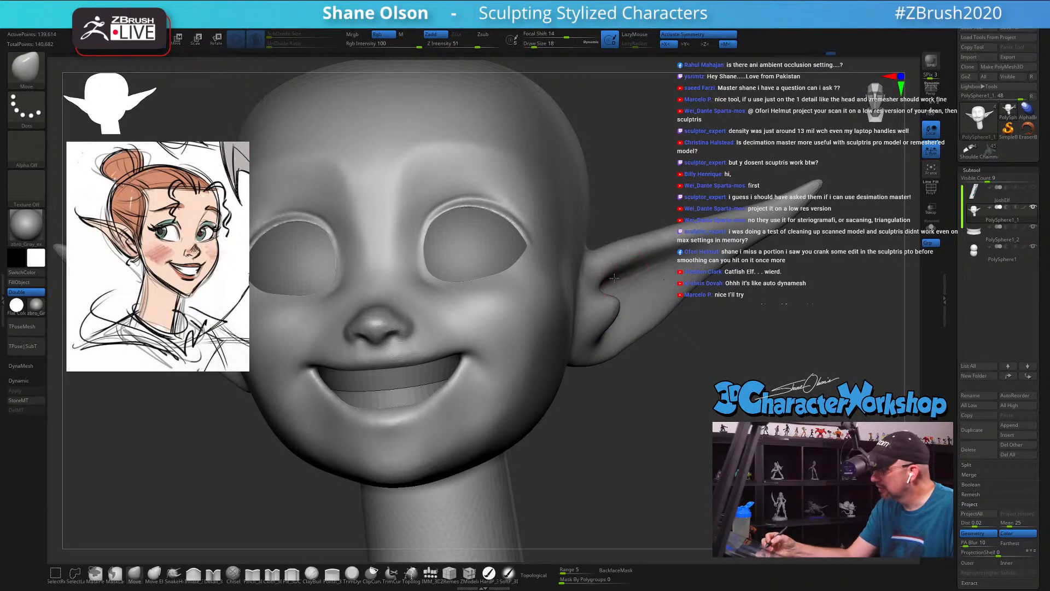
pyautogui.moveTo(614, 278); pyautogui.dragTo(592, 289, button='right')
# Step: Smooth the transition in front of the ear and build it up with the Fill_3DCW brush at draw size 25
pyautogui.keyDown('shift'); pyautogui.moveTo(555, 333); pyautogui.dragTo(542, 323); pyautogui.keyUp('shift')
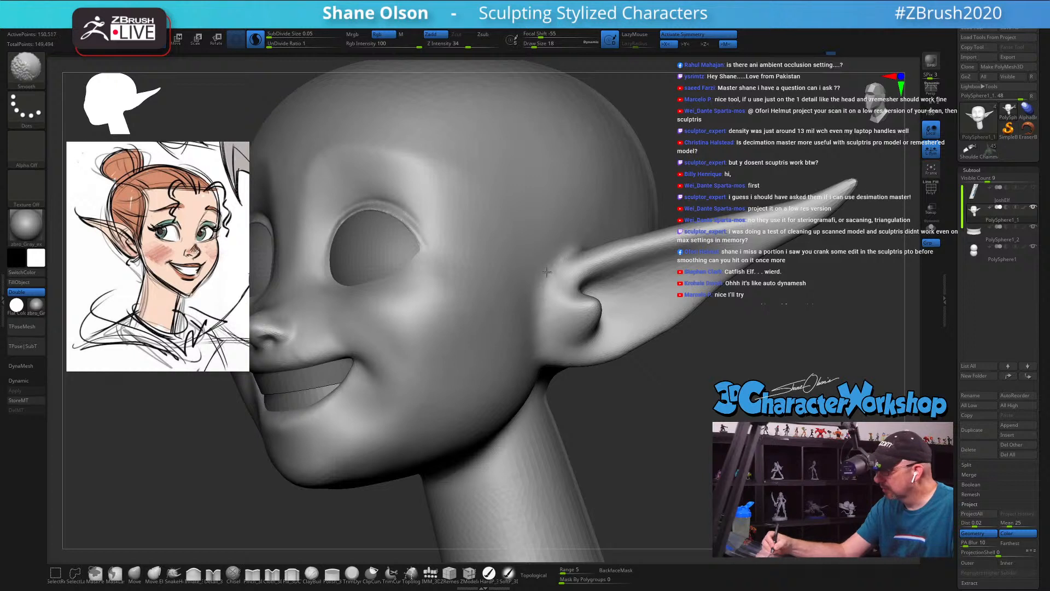
pyautogui.click(292, 574)
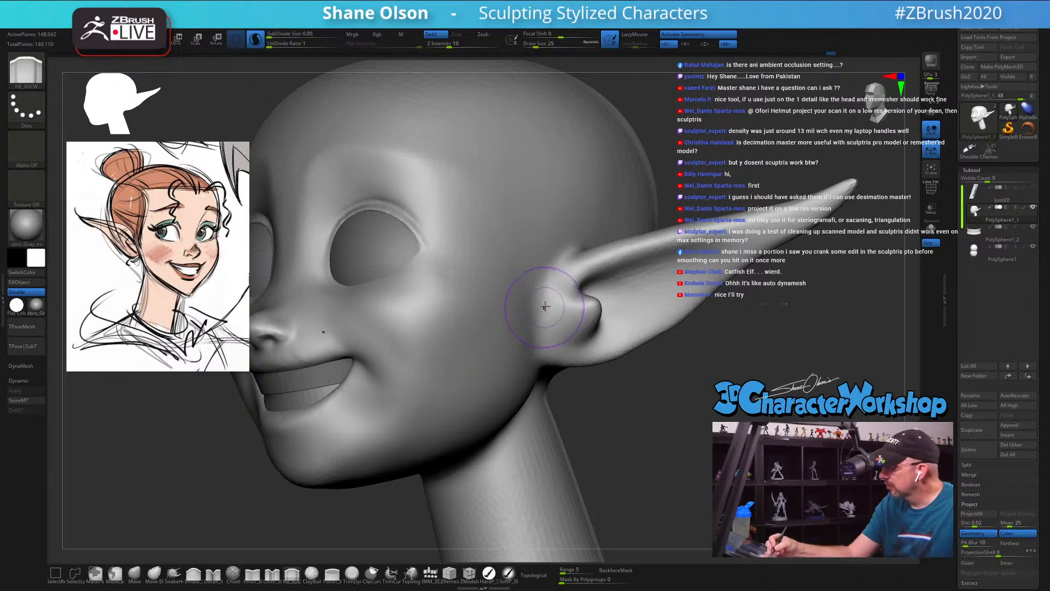
pyautogui.moveTo(541, 301)
pyautogui.mouseDown()
pyautogui.moveTo(546, 287)
pyautogui.moveTo(548, 310)
pyautogui.mouseUp()
pyautogui.moveTo(521, 357)
pyautogui.mouseDown()
pyautogui.moveTo(514, 323)
pyautogui.moveTo(536, 281)
pyautogui.mouseUp()
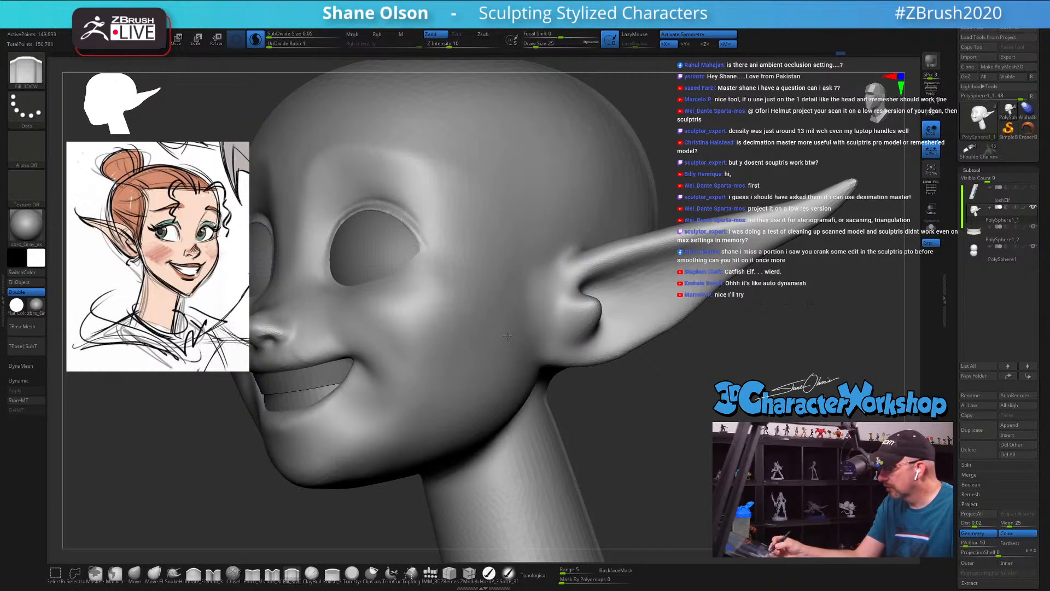
# Step: Build up and smooth the cheek and jaw surface in front of the ear with the Fill_3DCW brush at draw size 20
pyautogui.moveTo(523, 326); pyautogui.dragTo(572, 298)
pyautogui.moveTo(660, 414)
pyautogui.mouseDown()
pyautogui.moveTo(618, 405)
pyautogui.moveTo(646, 412)
pyautogui.mouseUp()
pyautogui.press('[')
pyautogui.moveTo(549, 277)
pyautogui.mouseDown()
pyautogui.moveTo(504, 344)
pyautogui.moveTo(539, 345)
pyautogui.mouseUp()
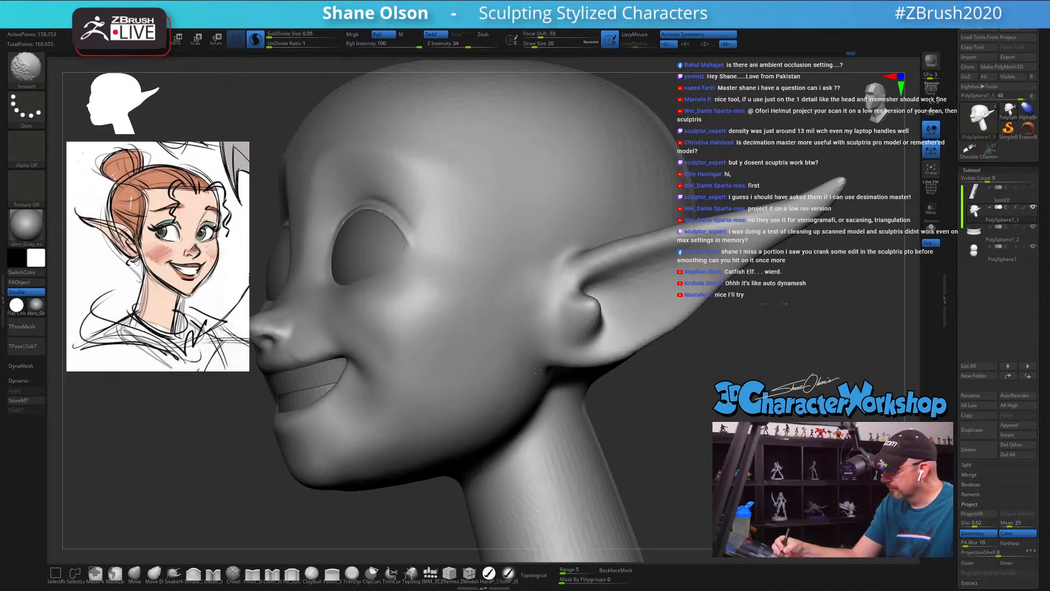
pyautogui.keyDown('shift'); pyautogui.moveTo(443, 396); pyautogui.dragTo(506, 366); pyautogui.keyUp('shift')
pyautogui.keyDown('alt'); pyautogui.moveTo(682, 369); pyautogui.dragTo(623, 361); pyautogui.keyUp('alt')
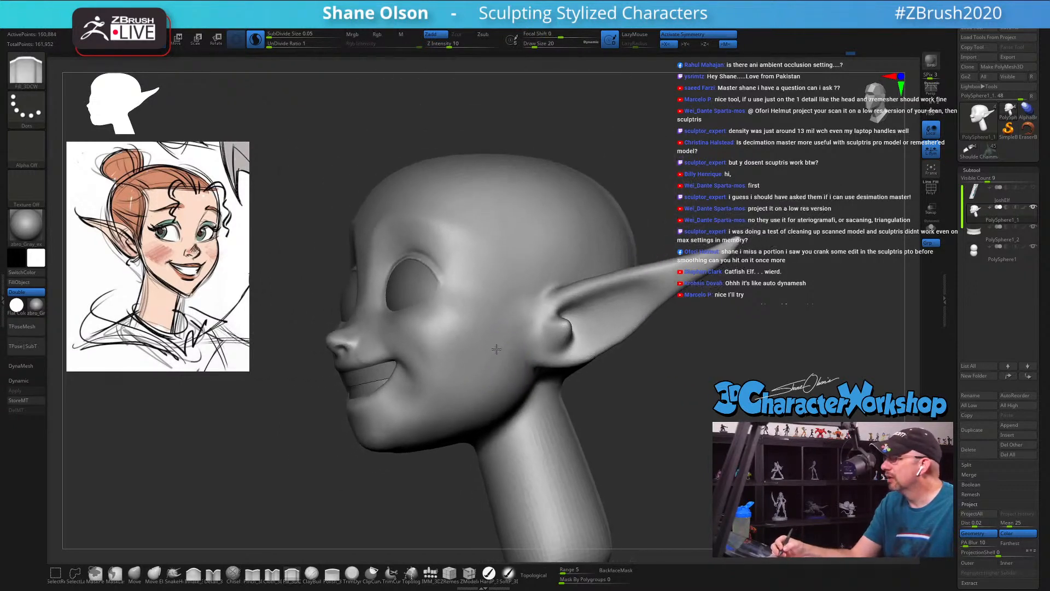
pyautogui.moveTo(547, 383)
pyautogui.mouseDown()
pyautogui.moveTo(618, 397)
pyautogui.moveTo(611, 403)
pyautogui.moveTo(563, 387)
pyautogui.moveTo(641, 399)
pyautogui.moveTo(631, 403)
pyautogui.moveTo(632, 387)
pyautogui.moveTo(645, 416)
pyautogui.moveTo(601, 418)
pyautogui.mouseUp()
# Step: Reshape the rear jawline below the ear with the Move brush at draw size 62
pyautogui.click(138, 575)
pyautogui.press('s')
pyautogui.press('s')
pyautogui.press('s')
pyautogui.moveTo(492, 417); pyautogui.dragTo(559, 444)
pyautogui.moveTo(651, 437)
pyautogui.mouseDown()
pyautogui.moveTo(580, 433)
pyautogui.moveTo(541, 399)
pyautogui.mouseUp()
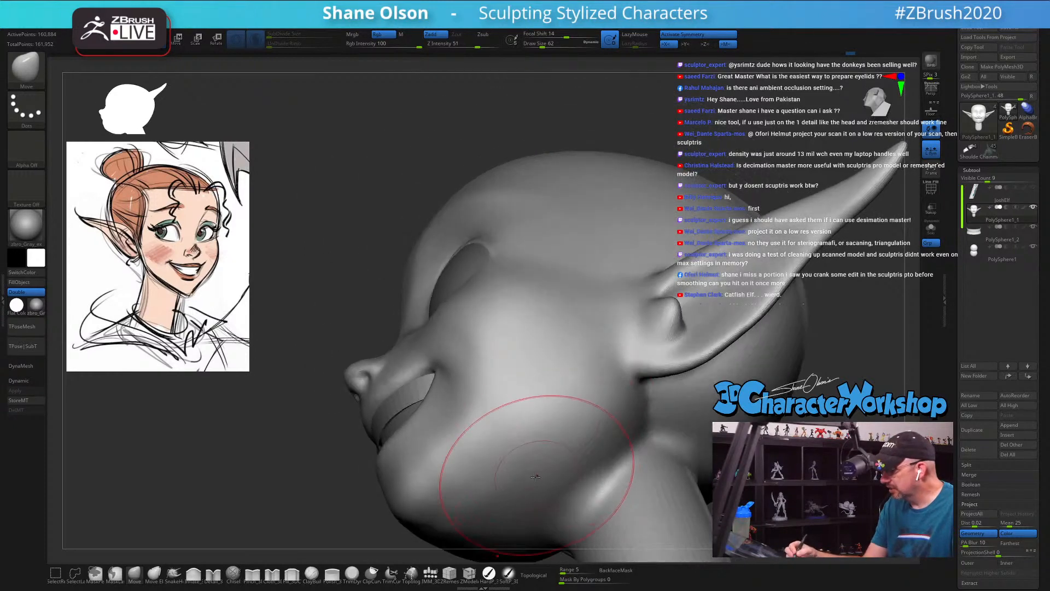
pyautogui.keyDown('shift'); pyautogui.moveTo(539, 460); pyautogui.dragTo(543, 450); pyautogui.keyUp('shift')
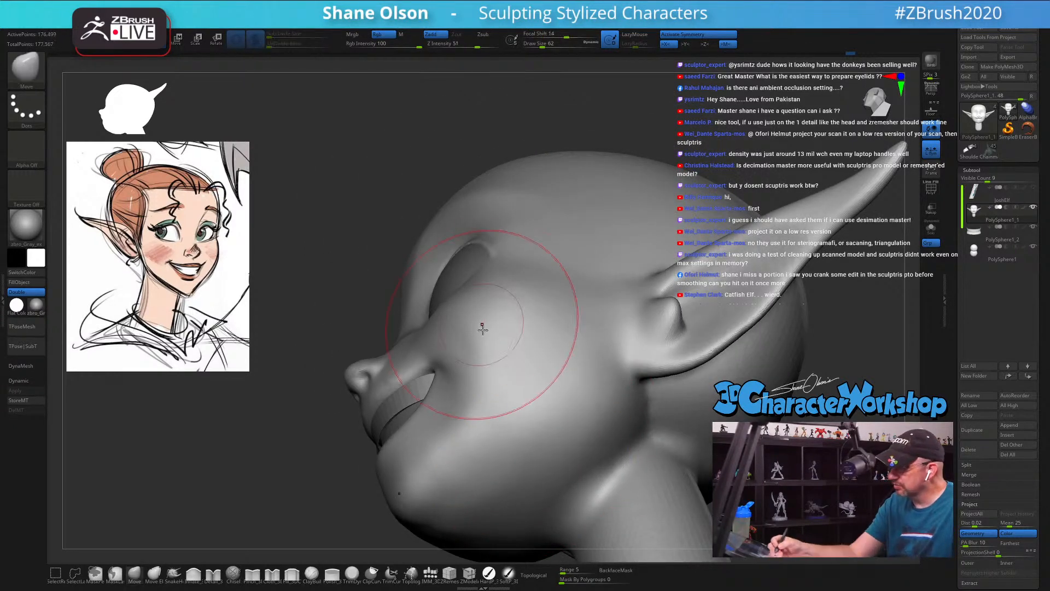
pyautogui.moveTo(481, 317)
pyautogui.mouseDown(button='right')
pyautogui.moveTo(537, 425)
pyautogui.moveTo(518, 425)
pyautogui.moveTo(522, 460)
pyautogui.mouseUp(button='right')
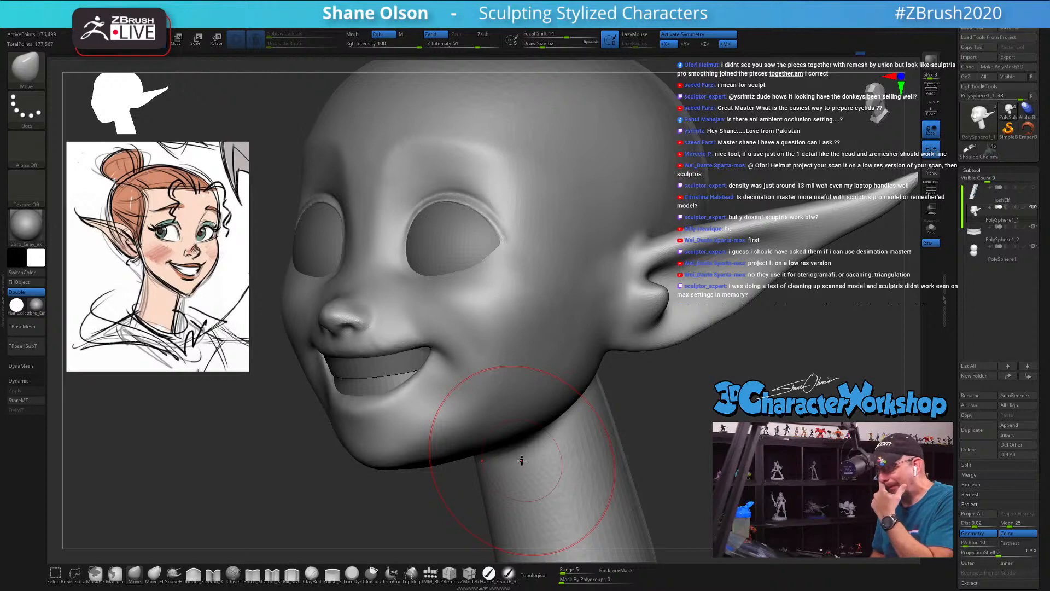
pyautogui.moveTo(614, 395)
pyautogui.mouseDown()
pyautogui.moveTo(650, 389)
pyautogui.moveTo(589, 400)
pyautogui.mouseUp()
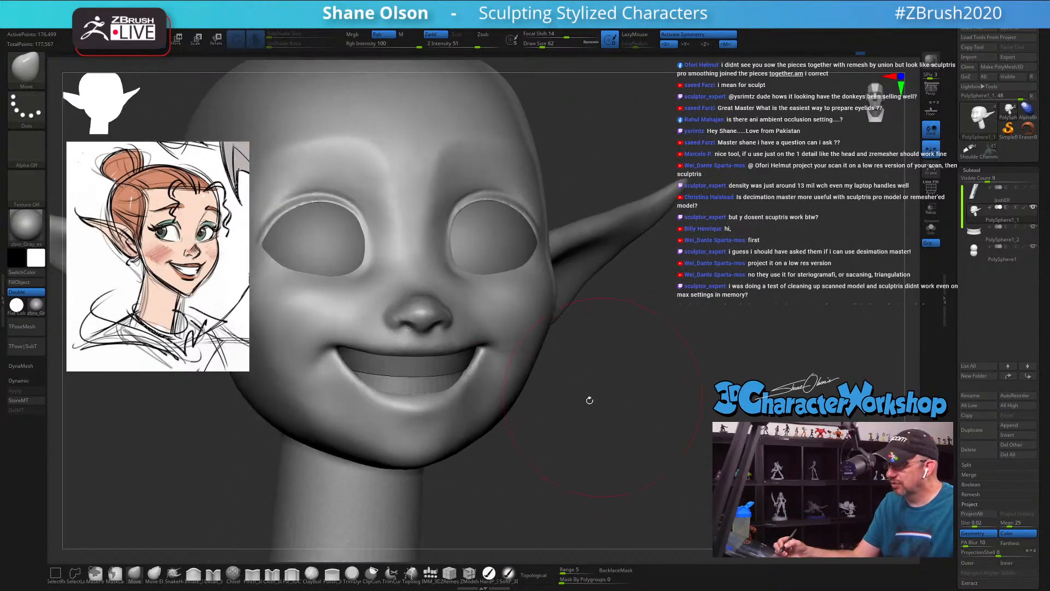
# Step: Adjust the upper eyelid rim's profile from the side with the Move brush at draw size 33
pyautogui.moveTo(604, 363)
pyautogui.mouseDown()
pyautogui.moveTo(563, 361)
pyautogui.moveTo(546, 342)
pyautogui.moveTo(551, 350)
pyautogui.mouseUp()
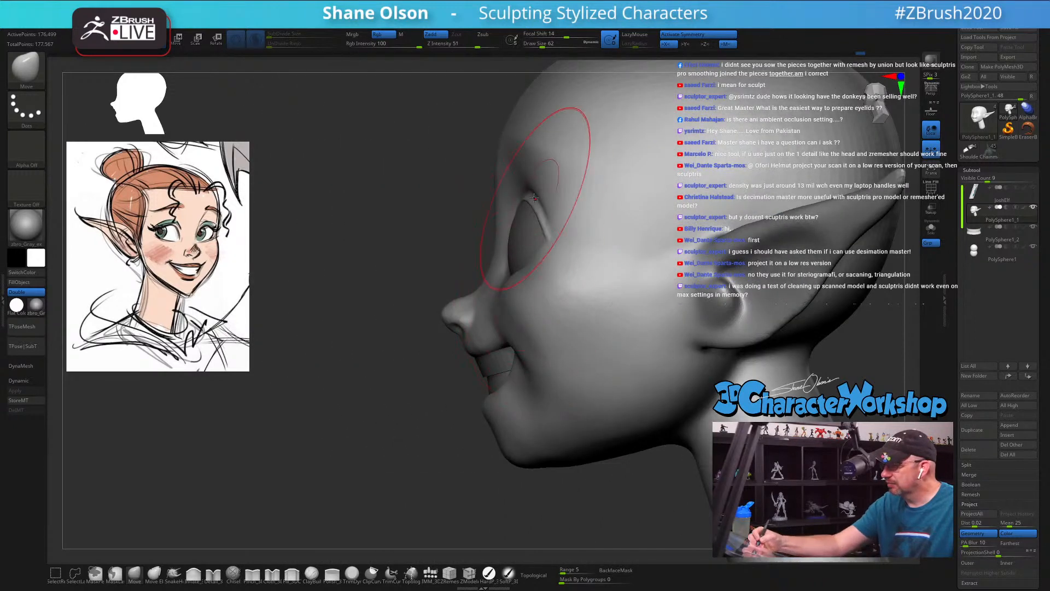
pyautogui.press('s')
pyautogui.moveTo(544, 232); pyautogui.dragTo(541, 231)
pyautogui.moveTo(537, 204); pyautogui.dragTo(528, 190, button='right')
pyautogui.press('s')
pyautogui.moveTo(528, 190); pyautogui.dragTo(519, 190)
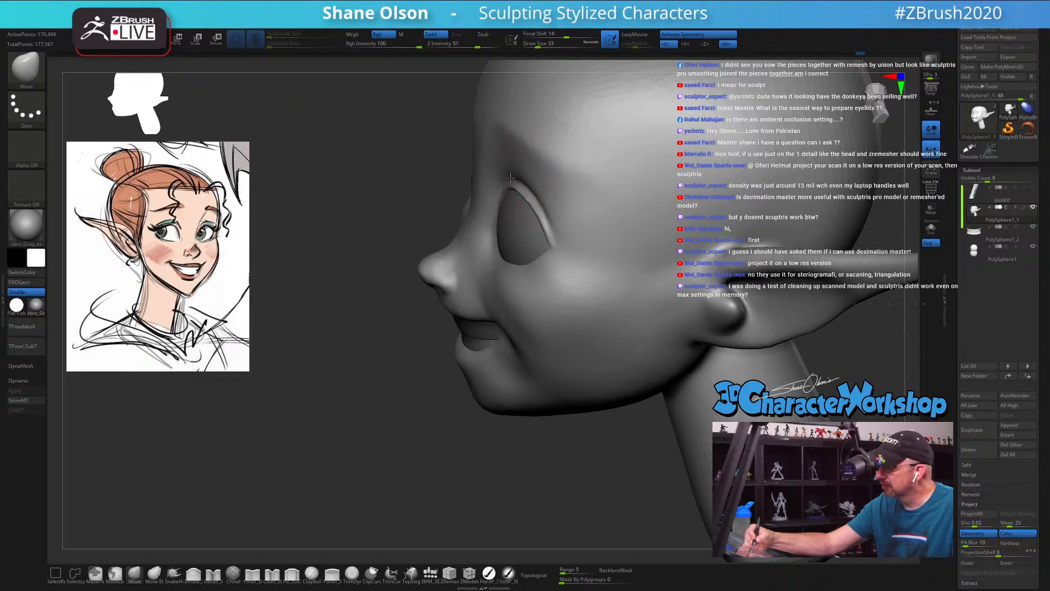
pyautogui.moveTo(511, 177); pyautogui.dragTo(539, 235, button='right')
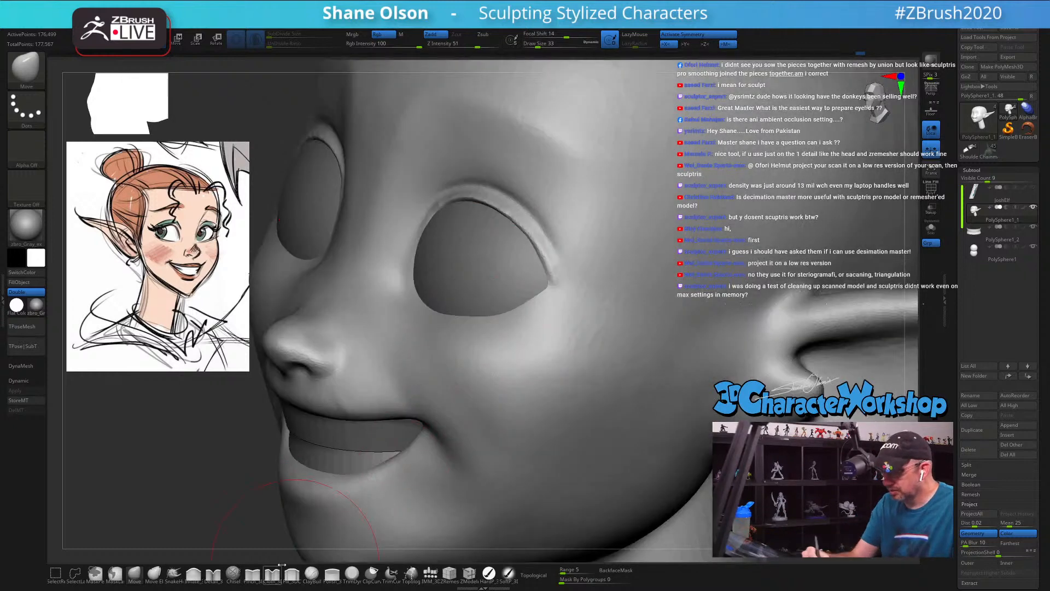
# Step: Fill the surface just above the upper eyelid rim with the Fill_3DCW brush, reducing the draw size to 9
pyautogui.click(293, 572)
pyautogui.press('s')
pyautogui.moveTo(545, 251); pyautogui.dragTo(540, 252)
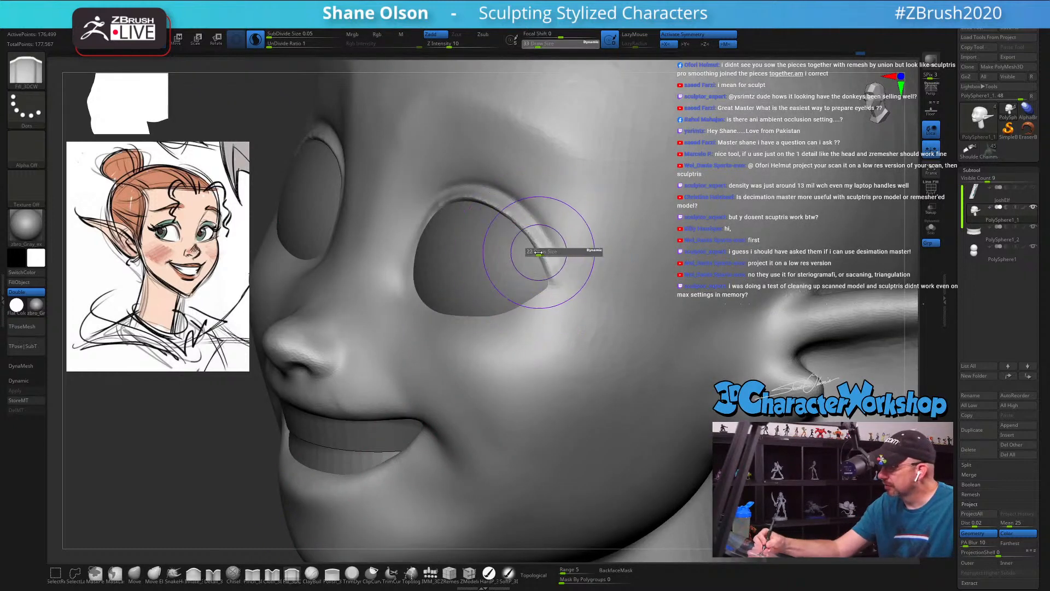
pyautogui.moveTo(540, 251)
pyautogui.mouseDown(button='right')
pyautogui.moveTo(577, 260)
pyautogui.moveTo(566, 285)
pyautogui.moveTo(528, 249)
pyautogui.moveTo(525, 218)
pyautogui.mouseUp(button='right')
pyautogui.press('s')
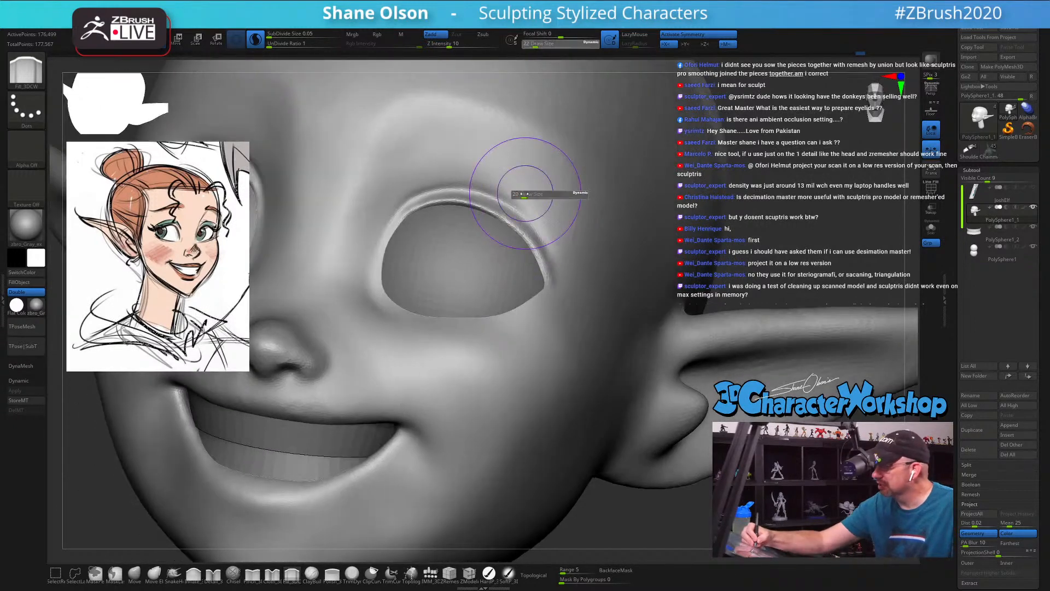
pyautogui.moveTo(529, 192); pyautogui.dragTo(505, 176)
pyautogui.press('s')
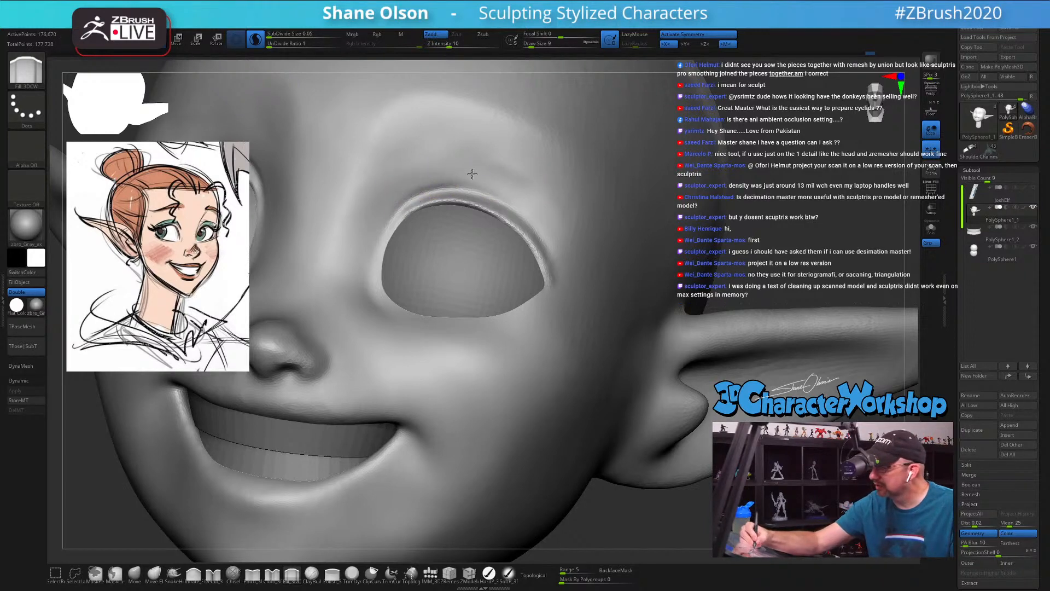
pyautogui.keyDown('alt'); pyautogui.moveTo(472, 174); pyautogui.dragTo(486, 178); pyautogui.keyUp('alt')
pyautogui.keyDown('alt'); pyautogui.moveTo(426, 179); pyautogui.dragTo(482, 176); pyautogui.keyUp('alt')
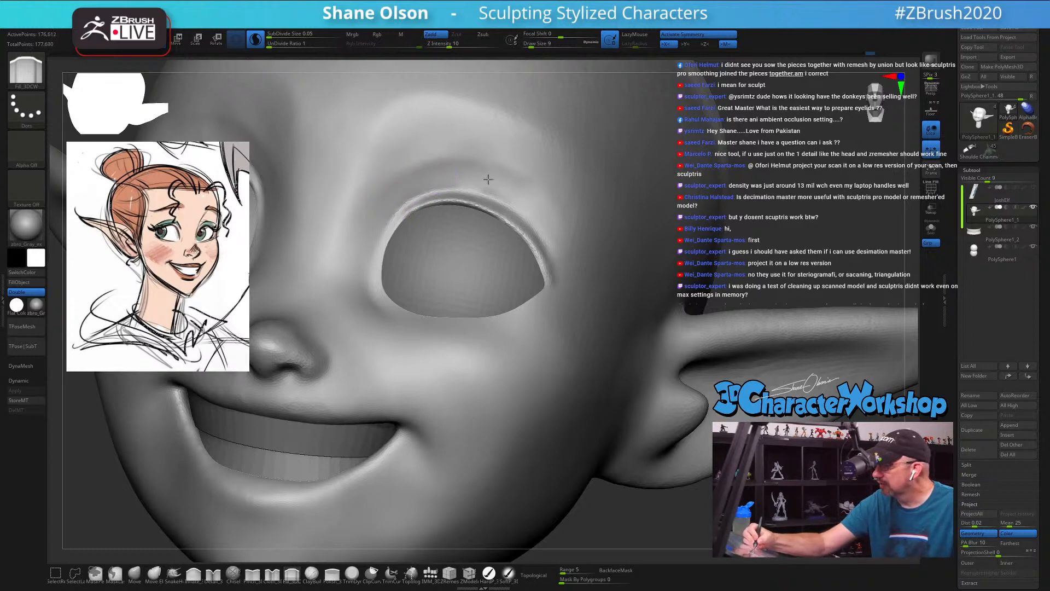
pyautogui.keyDown('alt'); pyautogui.moveTo(482, 176); pyautogui.dragTo(516, 188); pyautogui.keyUp('alt')
# Step: Build up the area below the brow, extending the fill strokes toward the eye's outer side
pyautogui.moveTo(440, 158); pyautogui.dragTo(472, 156)
pyautogui.moveTo(471, 156); pyautogui.dragTo(403, 172)
pyautogui.moveTo(403, 172); pyautogui.dragTo(497, 155)
pyautogui.moveTo(579, 205); pyautogui.dragTo(561, 183, button='right')
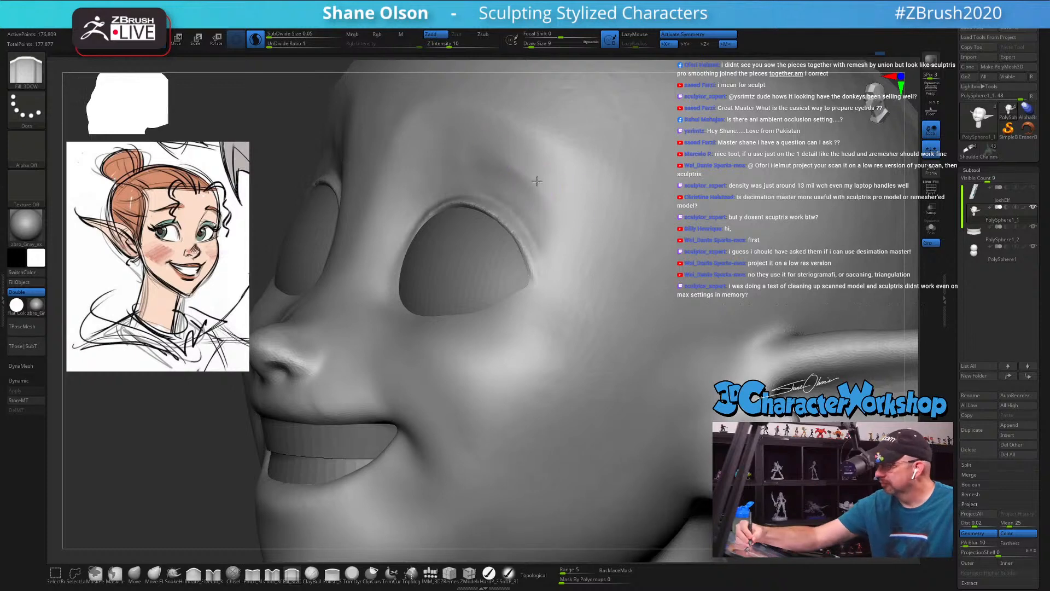
pyautogui.moveTo(540, 197); pyautogui.dragTo(526, 181)
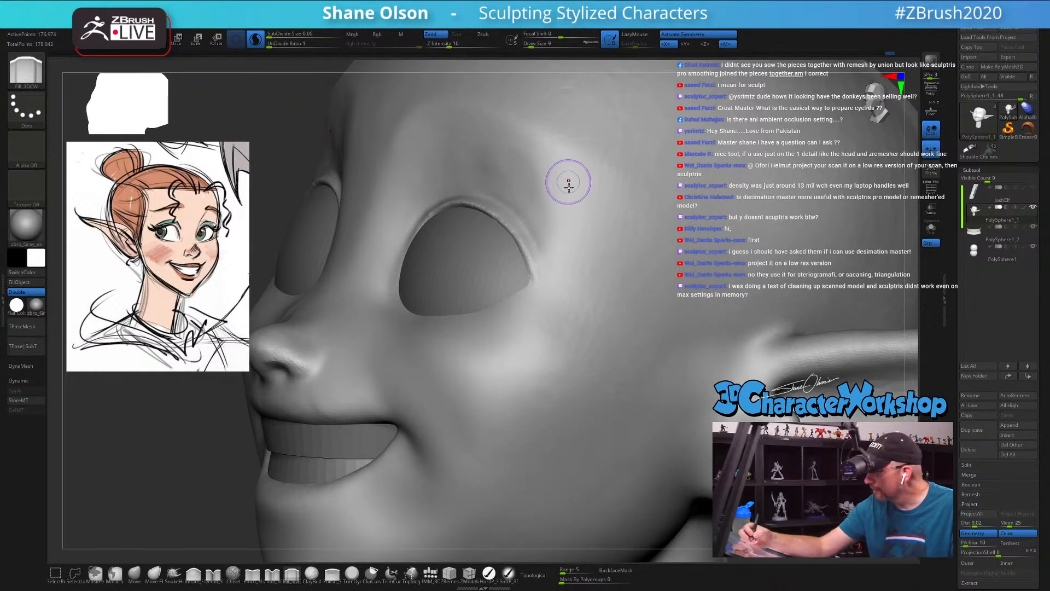
pyautogui.moveTo(569, 180)
pyautogui.mouseDown(button='right')
pyautogui.moveTo(613, 279)
pyautogui.moveTo(734, 309)
pyautogui.moveTo(694, 331)
pyautogui.moveTo(558, 317)
pyautogui.mouseUp(button='right')
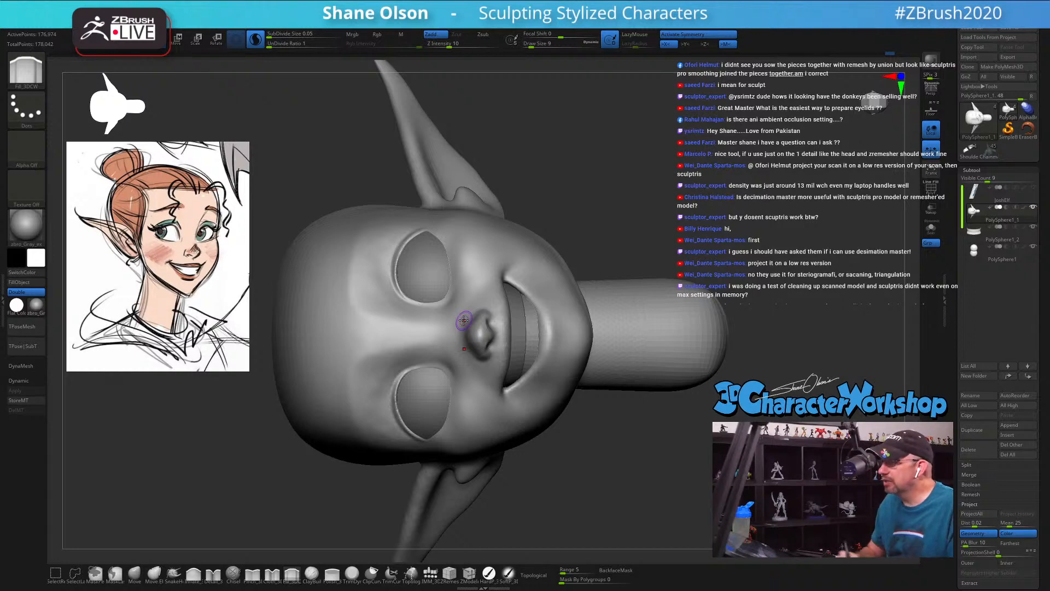
# Step: Add fill strokes between the brow and upper eyelid at draw size 9 and smooth them into the rim
pyautogui.keyDown('ctrl'); pyautogui.moveTo(438, 281); pyautogui.dragTo(379, 284, button='right'); pyautogui.keyUp('ctrl')
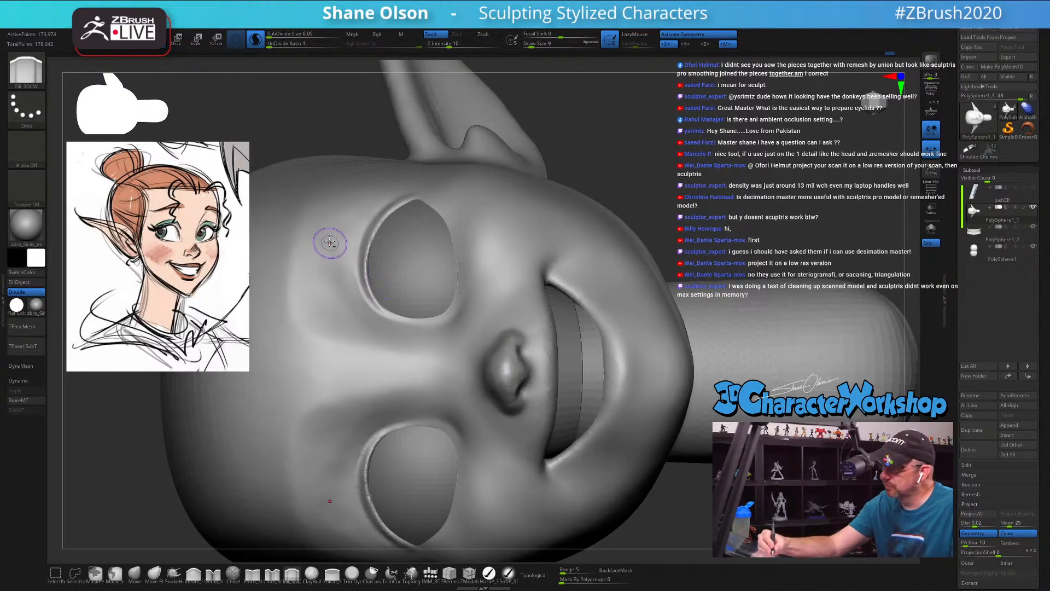
pyautogui.moveTo(328, 243)
pyautogui.mouseDown()
pyautogui.moveTo(324, 281)
pyautogui.moveTo(368, 326)
pyautogui.mouseUp()
pyautogui.moveTo(339, 221); pyautogui.dragTo(342, 294)
pyautogui.press('shift')
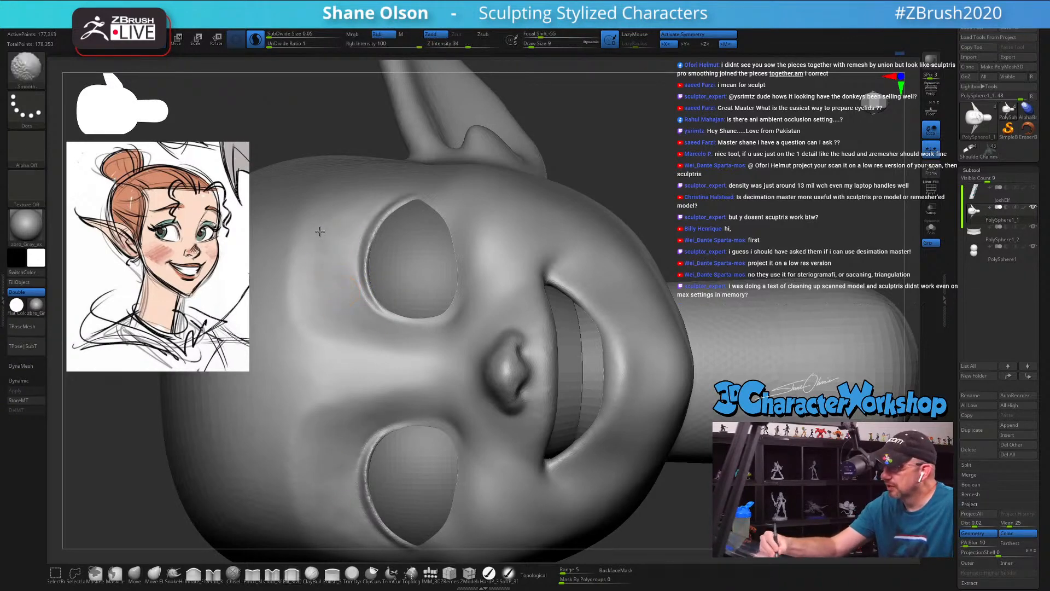
pyautogui.moveTo(324, 236)
pyautogui.keyDown('shift'); pyautogui.mouseDown()
pyautogui.moveTo(348, 222)
pyautogui.moveTo(368, 303)
pyautogui.mouseUp(); pyautogui.keyUp('shift')
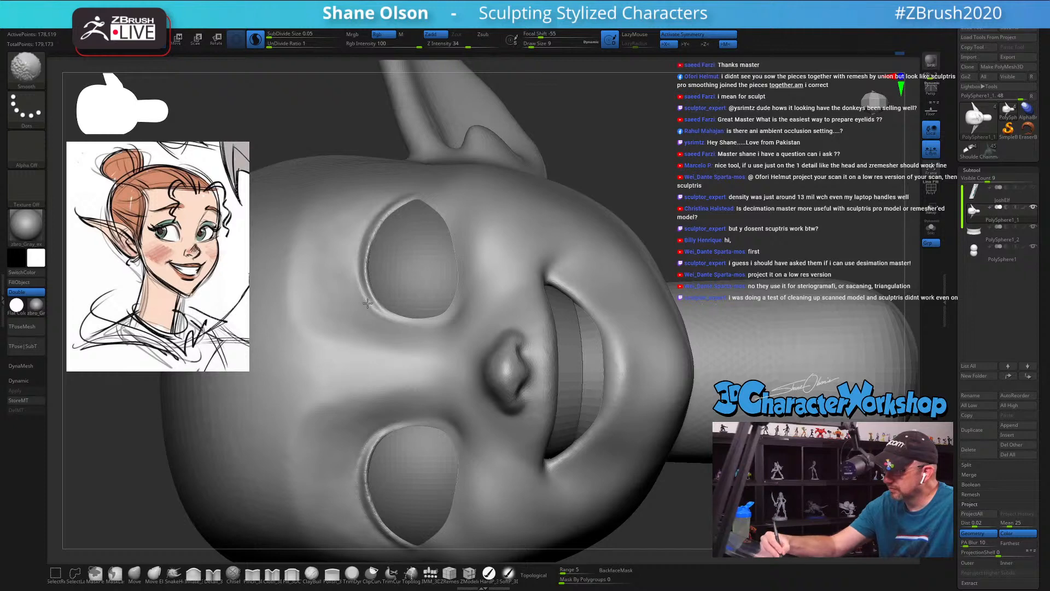
# Step: Refine the brow side of the upper eyelid rim and its outer corner with the Fill_3DCW brush
pyautogui.moveTo(491, 248); pyautogui.dragTo(467, 268, button='right')
pyautogui.keyDown('alt'); pyautogui.moveTo(405, 195); pyautogui.dragTo(422, 285, button='right'); pyautogui.keyUp('alt')
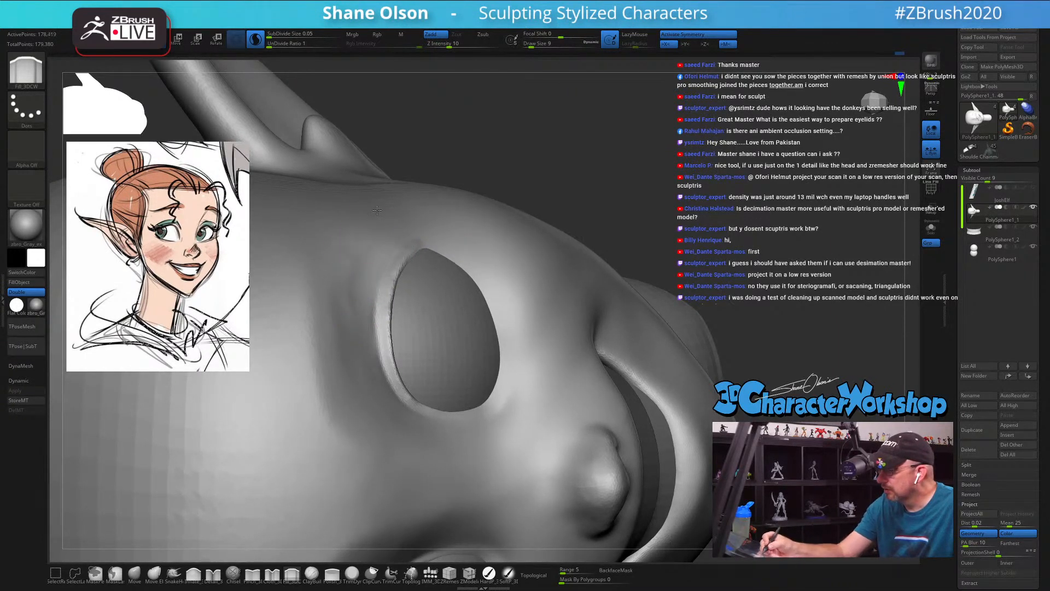
pyautogui.moveTo(355, 326); pyautogui.dragTo(355, 316)
pyautogui.moveTo(410, 216); pyautogui.dragTo(395, 257, button='right')
pyautogui.moveTo(361, 291); pyautogui.dragTo(369, 234)
pyautogui.keyDown('shift'); pyautogui.moveTo(358, 349); pyautogui.dragTo(337, 264); pyautogui.keyUp('shift')
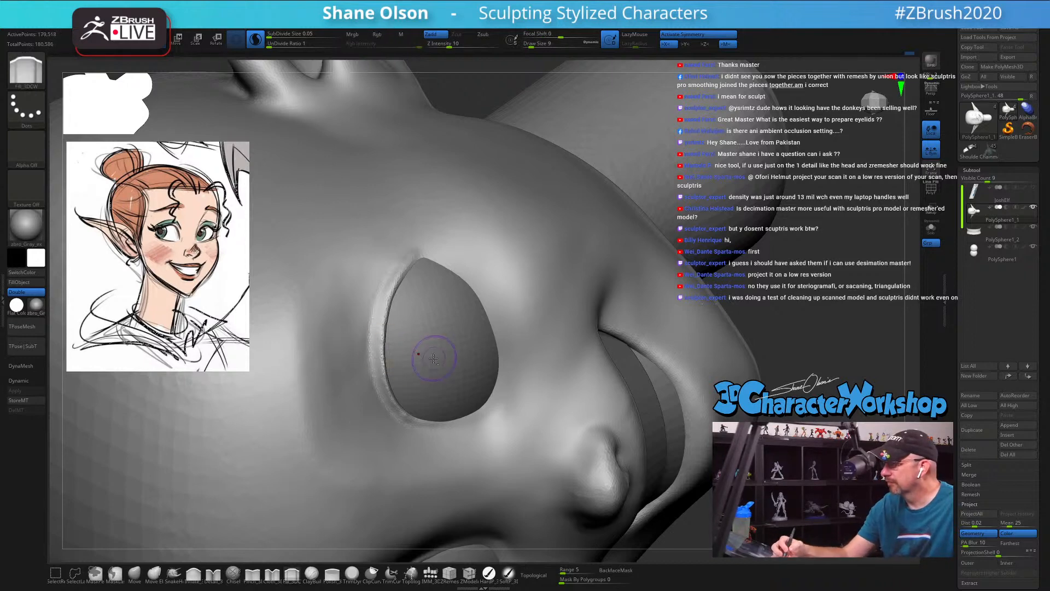
# Step: Smooth and fill the surface around the nostrils and above the upper lip at draw size 9
pyautogui.moveTo(434, 358)
pyautogui.keyDown('ctrl'); pyautogui.mouseDown(button='right')
pyautogui.moveTo(437, 383)
pyautogui.moveTo(506, 330)
pyautogui.mouseUp(button='right'); pyautogui.keyUp('ctrl')
pyautogui.moveTo(607, 381); pyautogui.dragTo(370, 392, button='right')
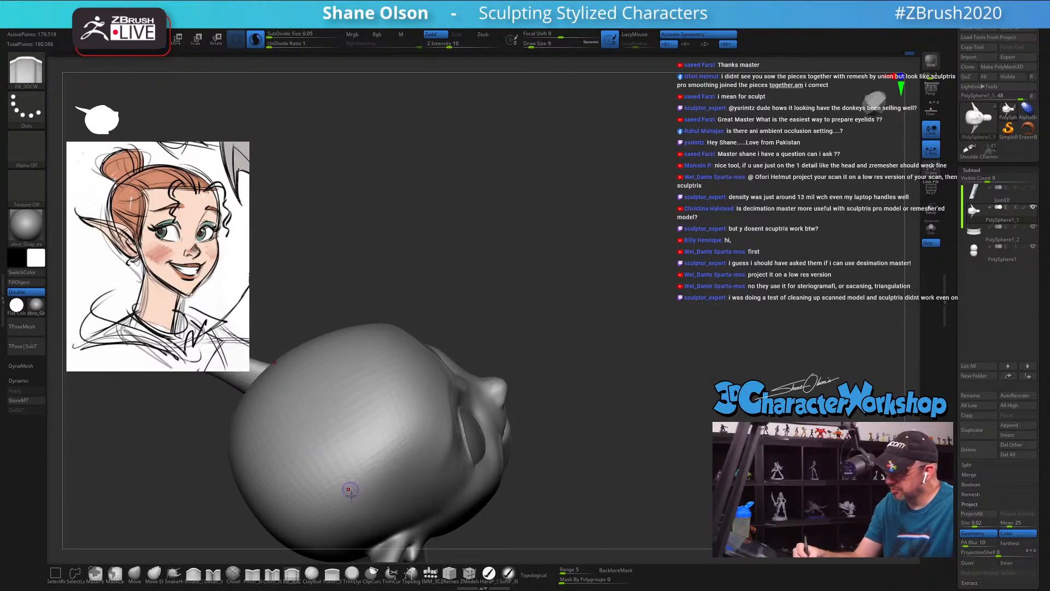
pyautogui.moveTo(351, 490)
pyautogui.mouseDown(button='right')
pyautogui.moveTo(437, 496)
pyautogui.moveTo(638, 432)
pyautogui.moveTo(619, 432)
pyautogui.moveTo(617, 368)
pyautogui.moveTo(607, 380)
pyautogui.mouseUp(button='right')
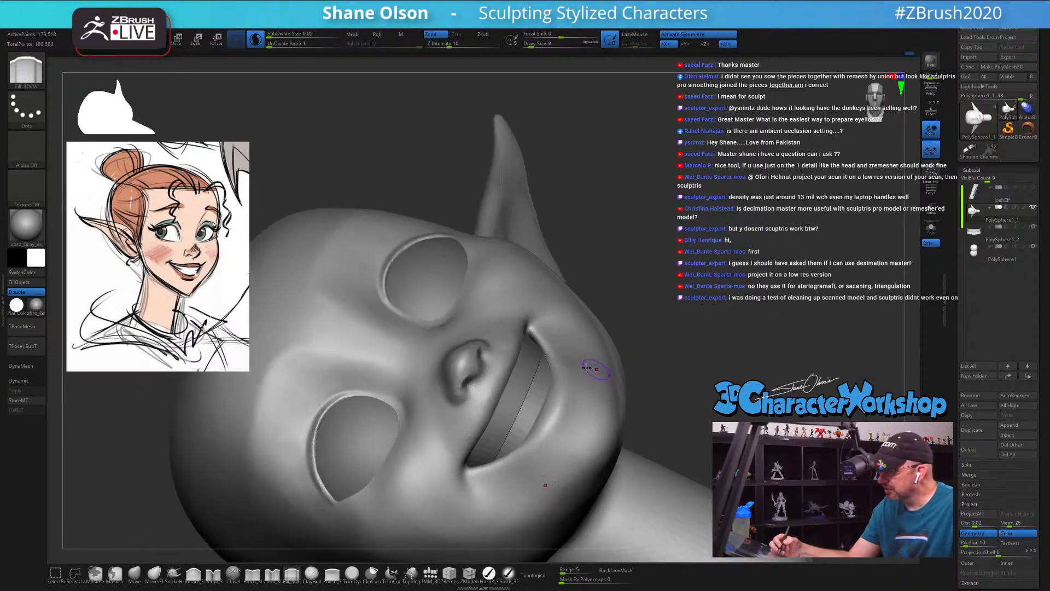
pyautogui.keyDown('ctrl'); pyautogui.moveTo(495, 408); pyautogui.dragTo(466, 436, button='right'); pyautogui.keyUp('ctrl')
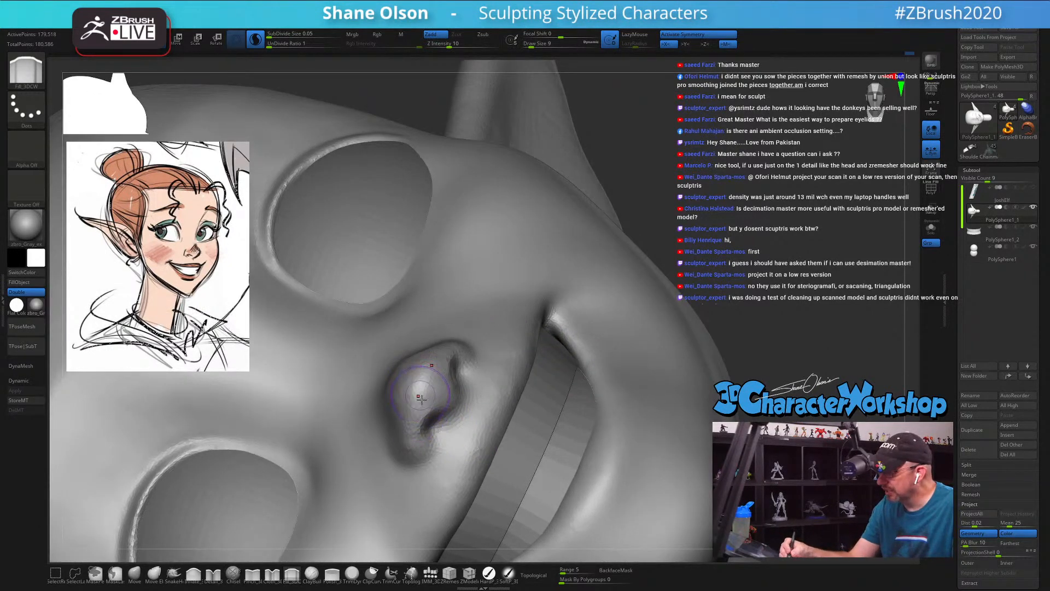
pyautogui.press('shift')
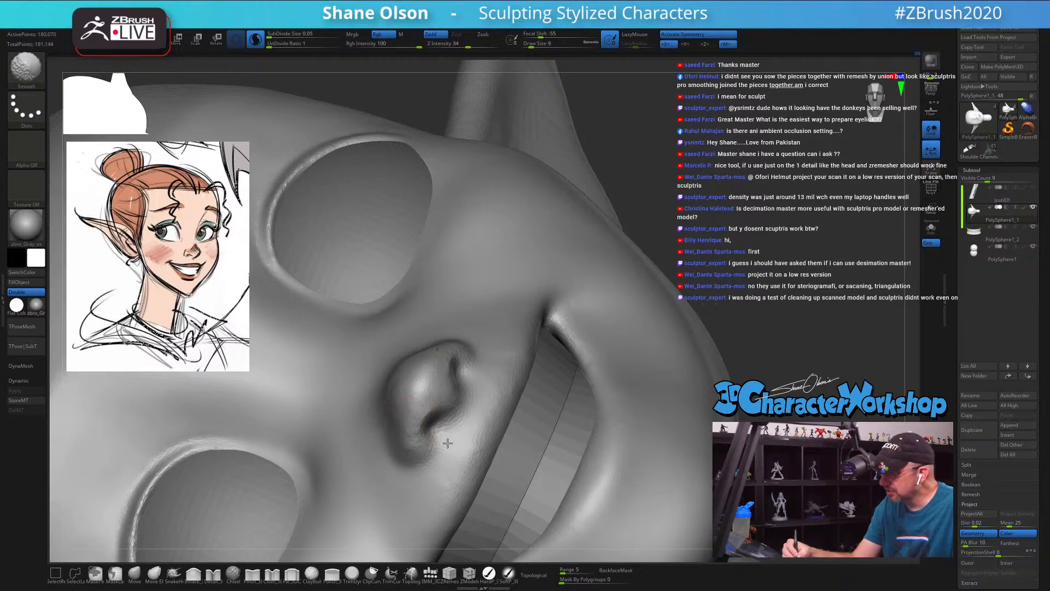
pyautogui.keyDown('shift'); pyautogui.moveTo(448, 443); pyautogui.dragTo(455, 436); pyautogui.keyUp('shift')
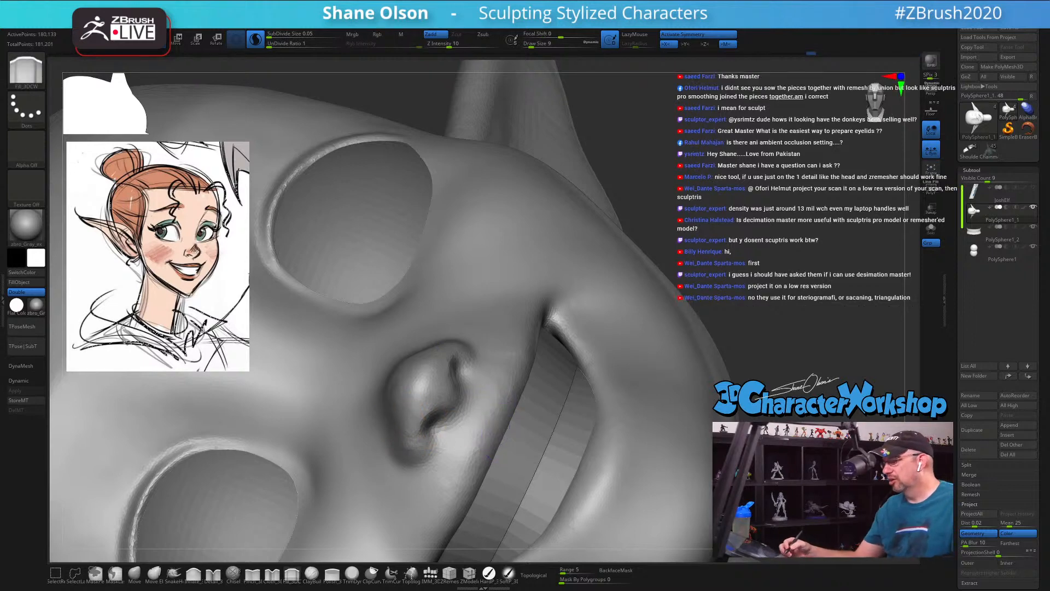
pyautogui.moveTo(500, 430)
pyautogui.keyDown('ctrl'); pyautogui.mouseDown(button='right')
pyautogui.moveTo(495, 391)
pyautogui.moveTo(652, 455)
pyautogui.moveTo(648, 475)
pyautogui.moveTo(645, 462)
pyautogui.moveTo(637, 469)
pyautogui.mouseUp(button='right'); pyautogui.keyUp('ctrl')
pyautogui.keyDown('ctrl'); pyautogui.moveTo(470, 354); pyautogui.dragTo(477, 369, button='right'); pyautogui.keyUp('ctrl')
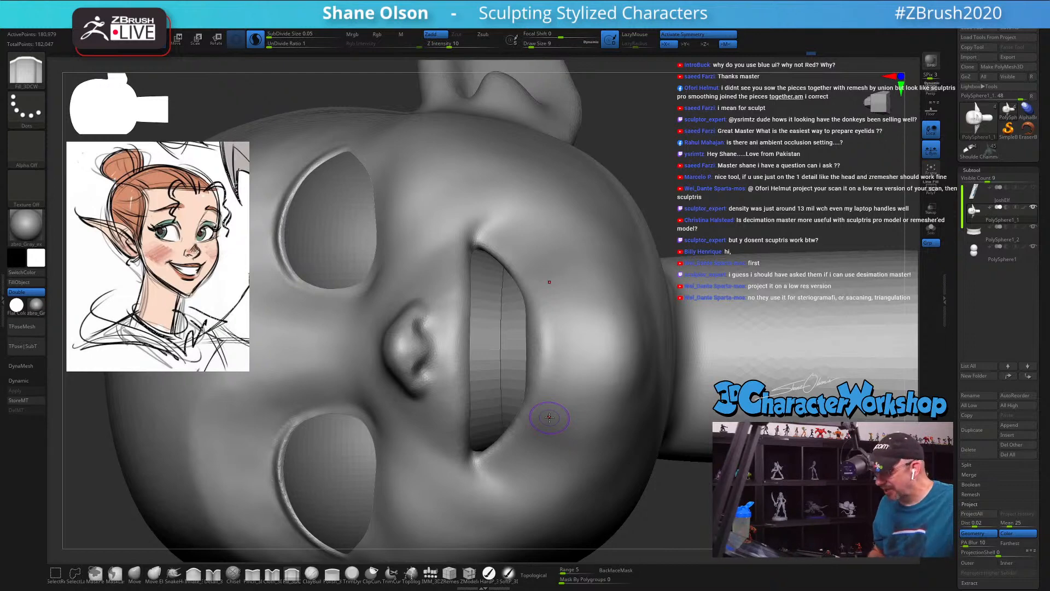
# Step: Sharpen the upper lip edge with the Pinch_3DCW brush at Z intensity 9 and draw size 12, undoing the stronger first stroke
pyautogui.press('s')
pyautogui.moveTo(493, 338); pyautogui.dragTo(495, 338)
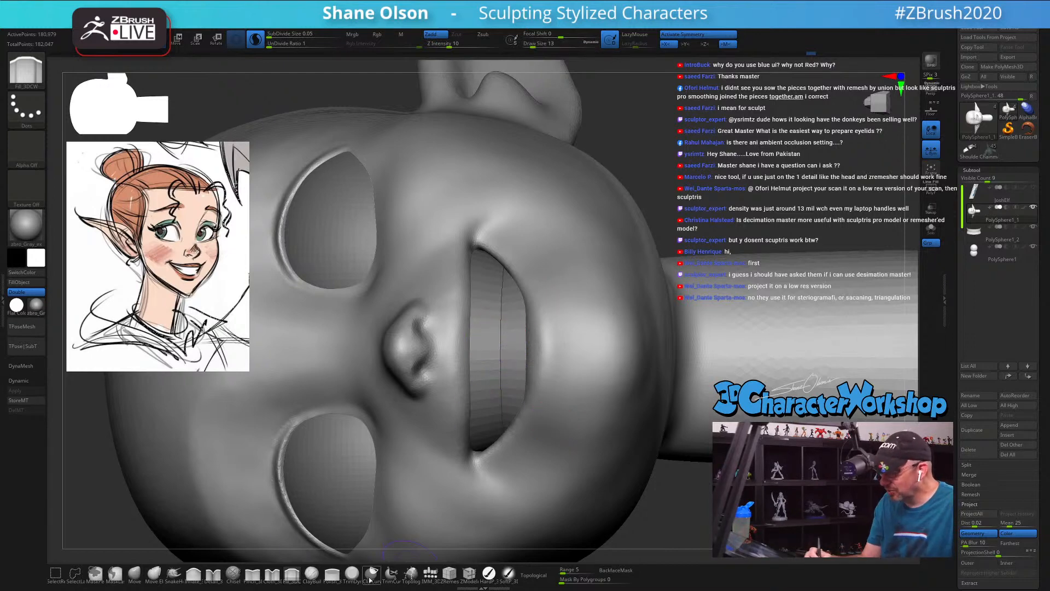
pyautogui.click(252, 574)
pyautogui.moveTo(499, 349); pyautogui.dragTo(478, 315, button='right')
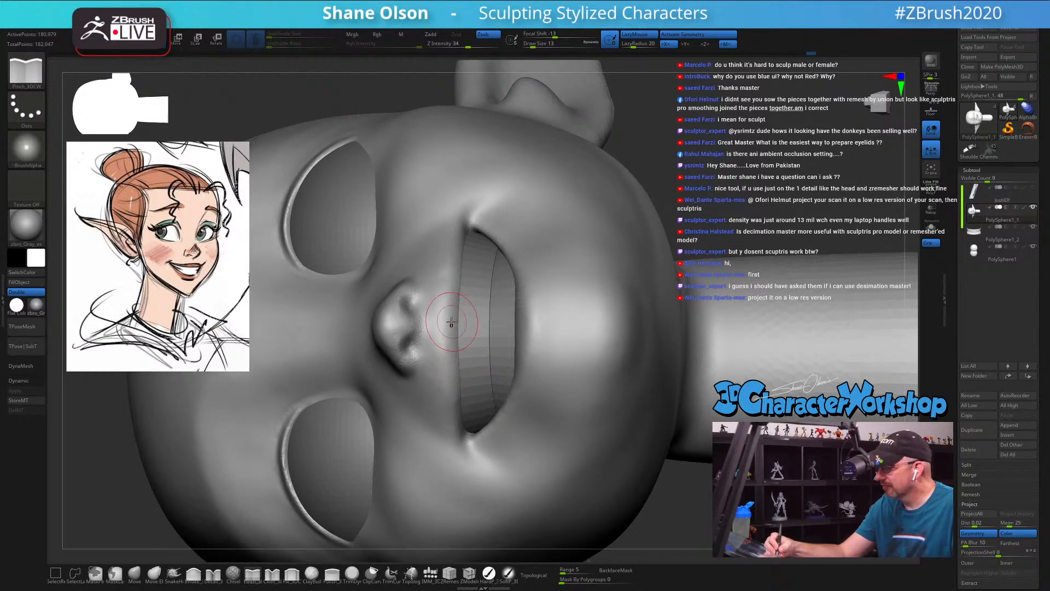
pyautogui.moveTo(451, 323)
pyautogui.mouseDown()
pyautogui.moveTo(443, 305)
pyautogui.moveTo(454, 365)
pyautogui.moveTo(441, 297)
pyautogui.moveTo(446, 336)
pyautogui.mouseUp()
pyautogui.hotkey('ctrl', 'z')
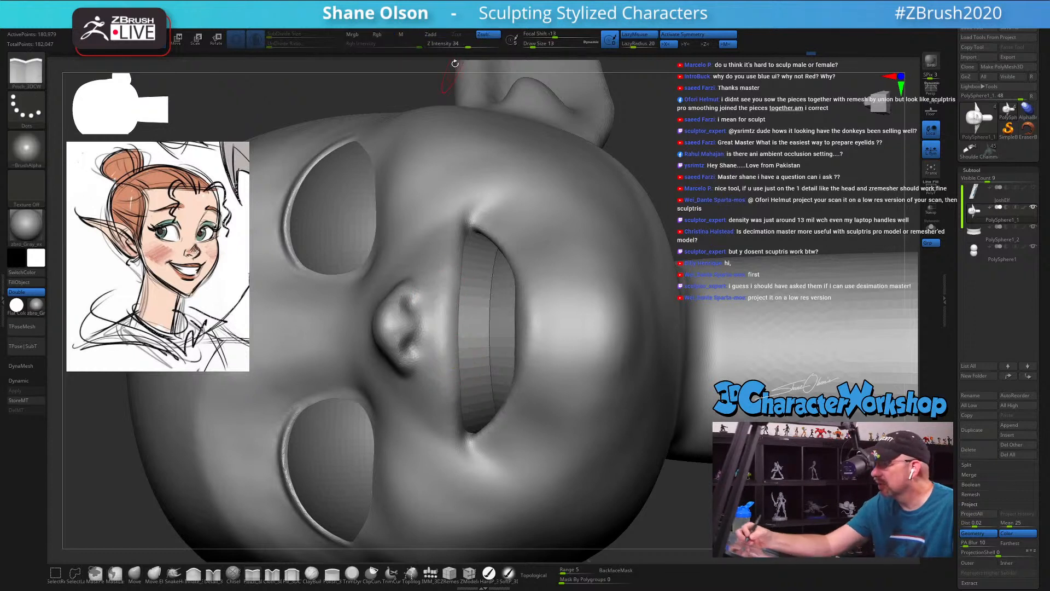
pyautogui.click(455, 46)
pyautogui.click(449, 46)
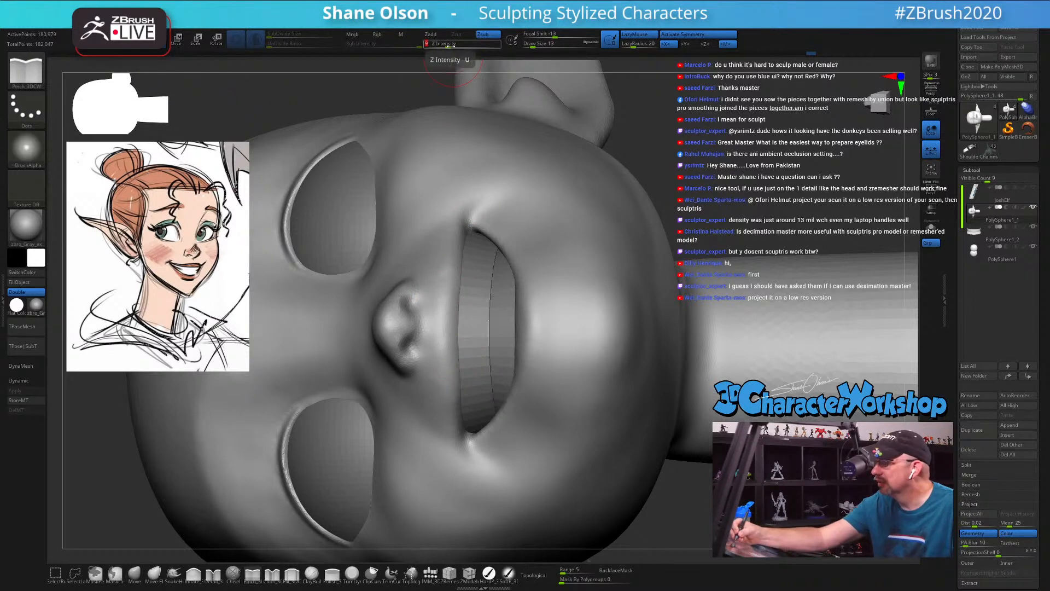
pyautogui.press('s')
pyautogui.click(446, 287)
pyautogui.moveTo(452, 287); pyautogui.dragTo(445, 386)
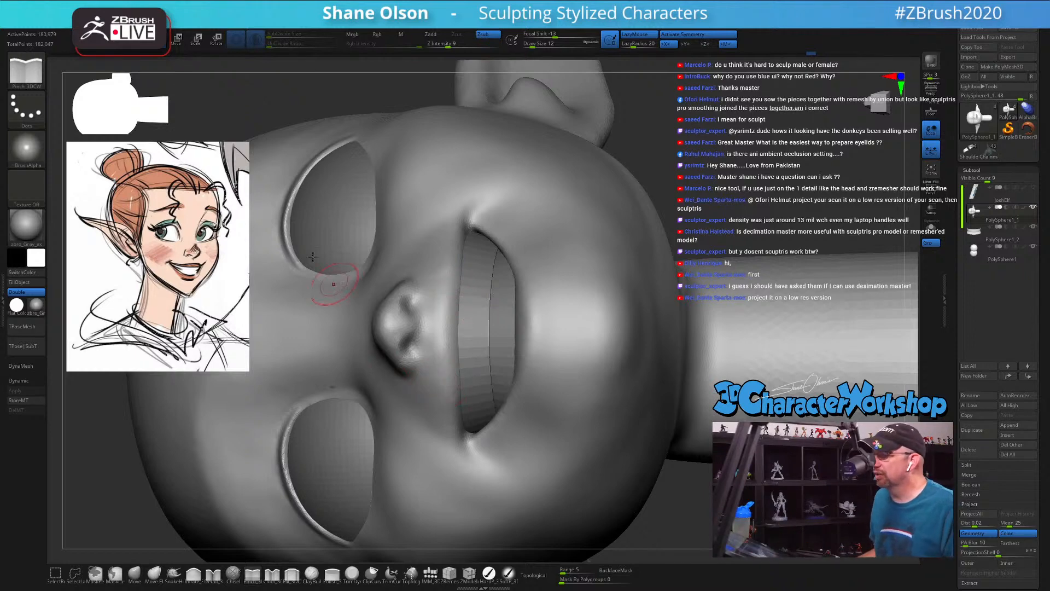
# Step: Open the interface colour settings (IColors) in the preferences
pyautogui.click(327, 21)
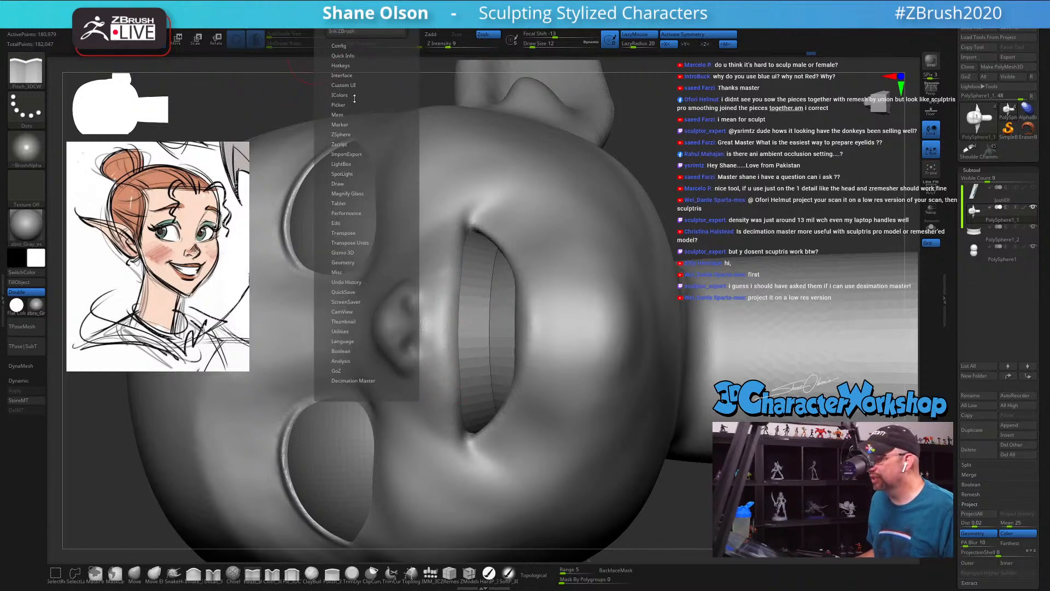
pyautogui.click(345, 46)
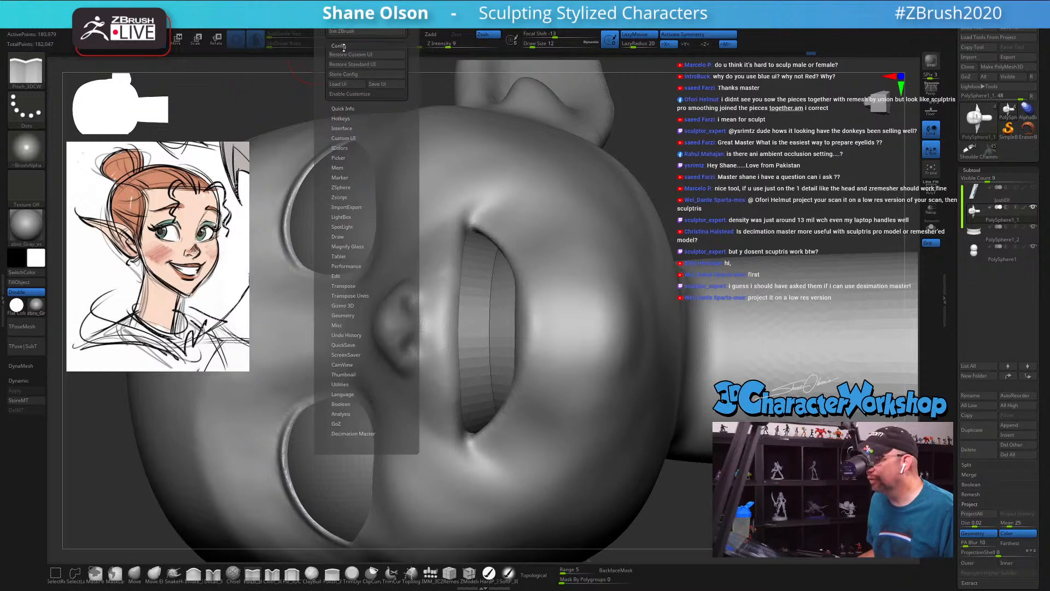
pyautogui.click(343, 46)
pyautogui.click(339, 95)
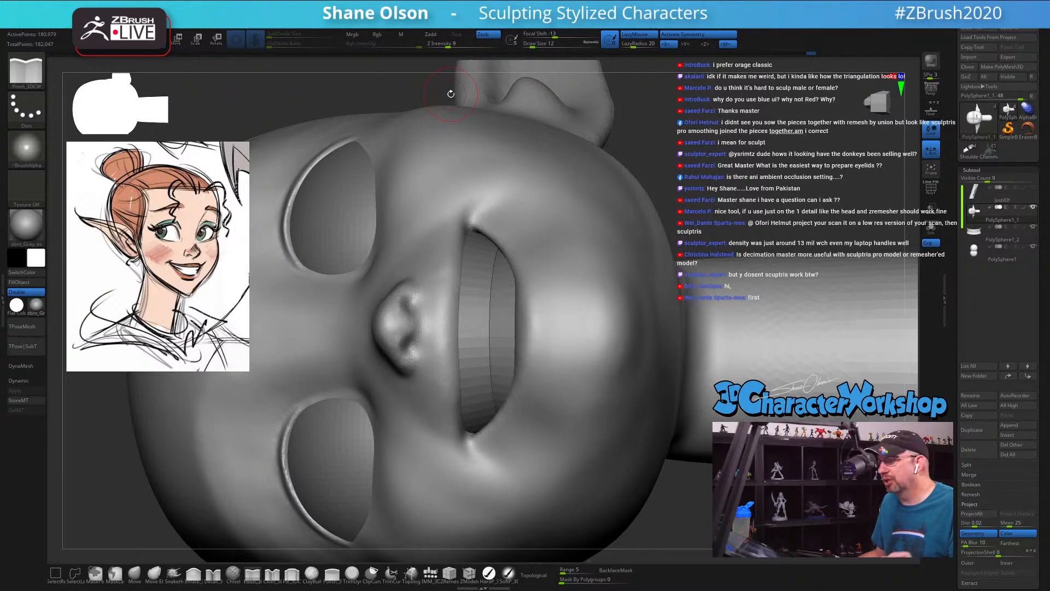
# Step: Smooth the cheek surface below the outer half of the eye at draw size 23
pyautogui.moveTo(795, 89); pyautogui.dragTo(628, 158)
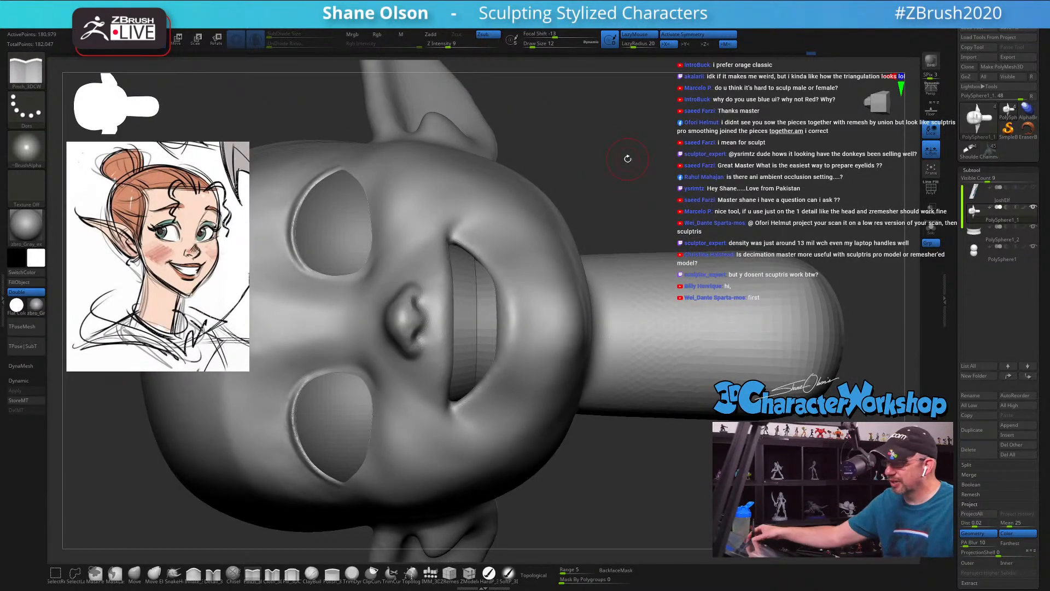
pyautogui.press('d')
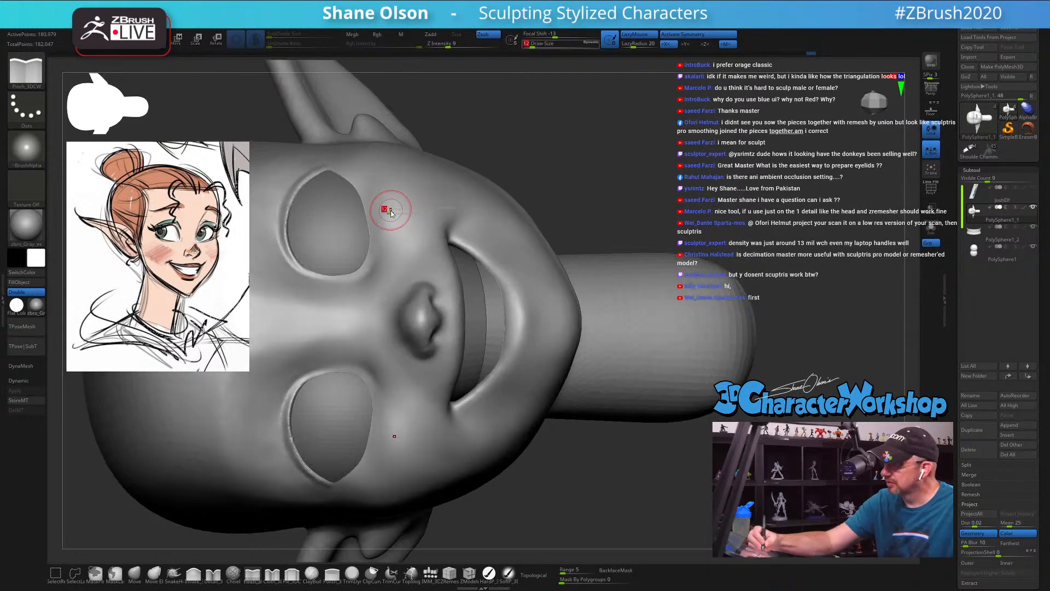
pyautogui.press('shift')
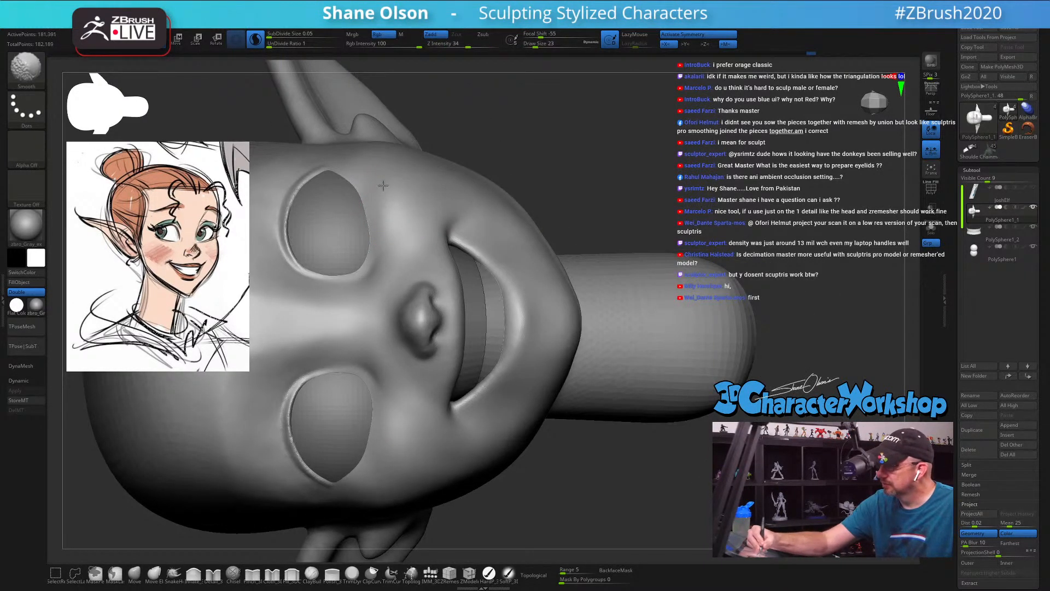
pyautogui.keyDown('shift'); pyautogui.moveTo(383, 188); pyautogui.dragTo(386, 192); pyautogui.keyUp('shift')
pyautogui.moveTo(432, 191); pyautogui.dragTo(383, 186, button='right')
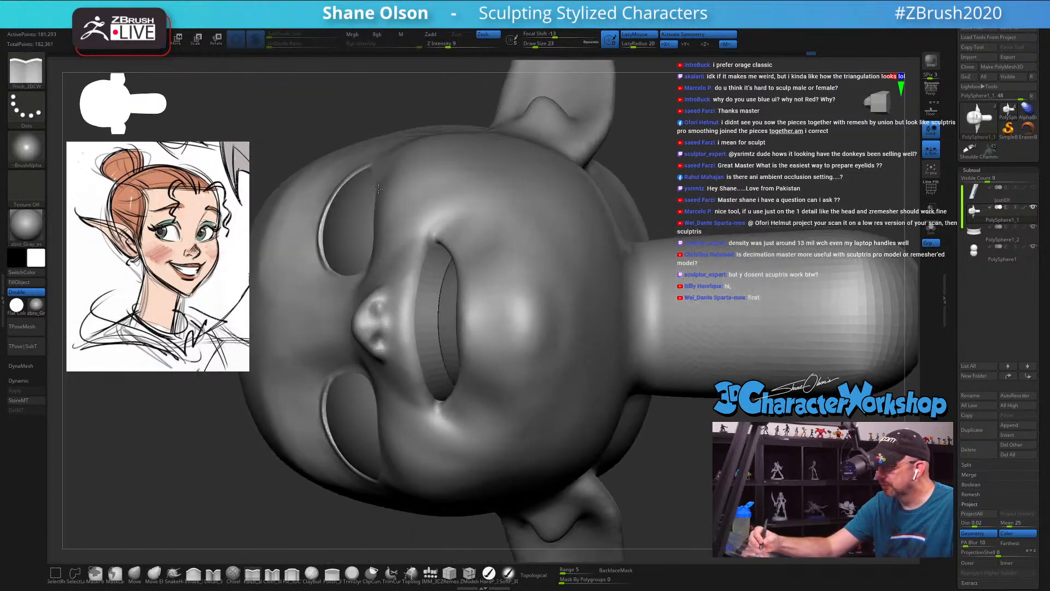
# Step: Adjust the shape of the lower eyelid with the Move brush, starting at draw size 27
pyautogui.click(139, 573)
pyautogui.press('s')
pyautogui.moveTo(351, 213); pyautogui.dragTo(353, 213)
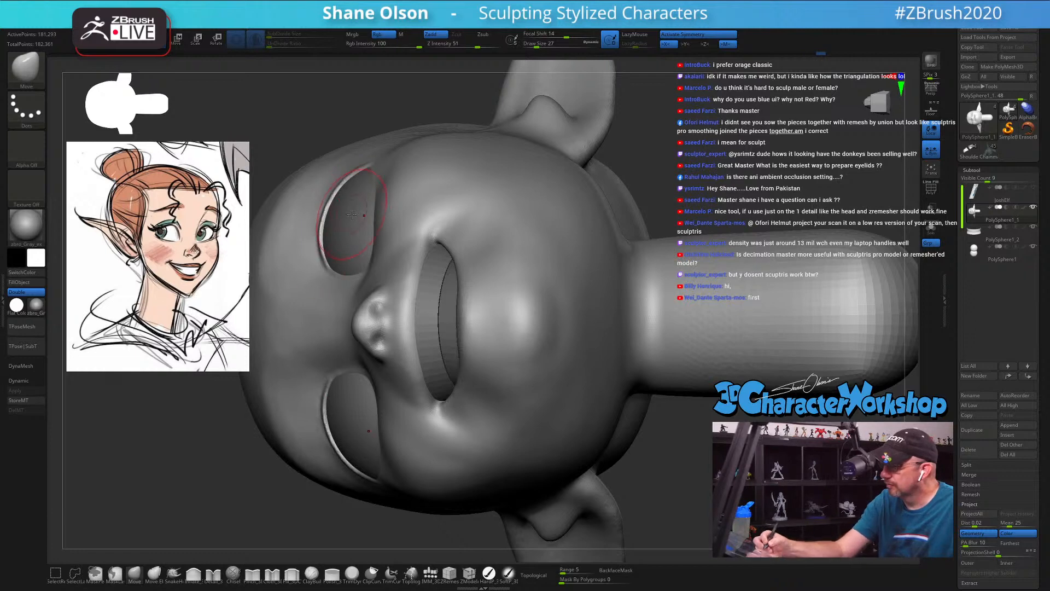
pyautogui.moveTo(352, 214)
pyautogui.mouseDown(button='right')
pyautogui.moveTo(382, 209)
pyautogui.moveTo(464, 240)
pyautogui.mouseUp(button='right')
pyautogui.press('s')
pyautogui.moveTo(469, 236); pyautogui.dragTo(464, 238)
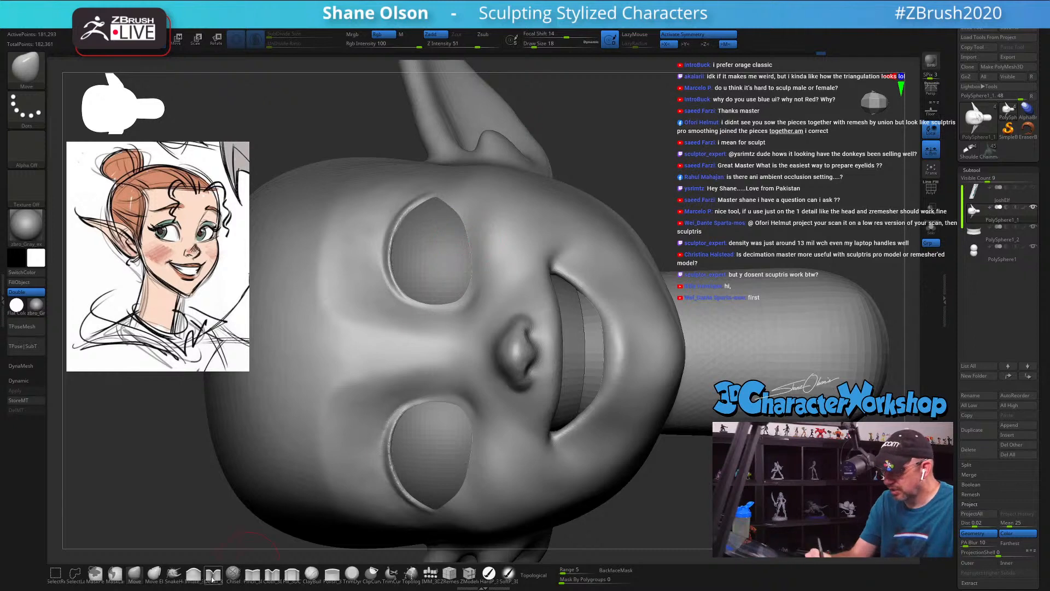
# Step: Build up the lower eyelid rim along the cheek side with the Detail_3DCW brush at draw size 8
pyautogui.click(212, 579)
pyautogui.keyDown('ctrl'); pyautogui.moveTo(466, 276); pyautogui.dragTo(468, 242, button='right'); pyautogui.keyUp('ctrl')
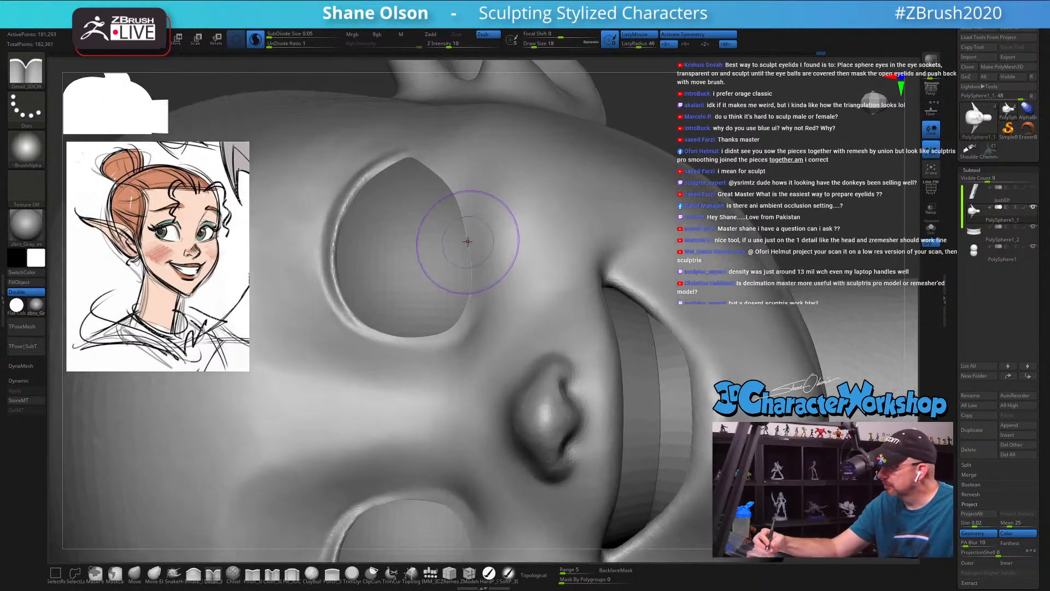
pyautogui.press('s')
pyautogui.moveTo(468, 241); pyautogui.dragTo(464, 243)
pyautogui.moveTo(469, 235); pyautogui.dragTo(472, 248, button='right')
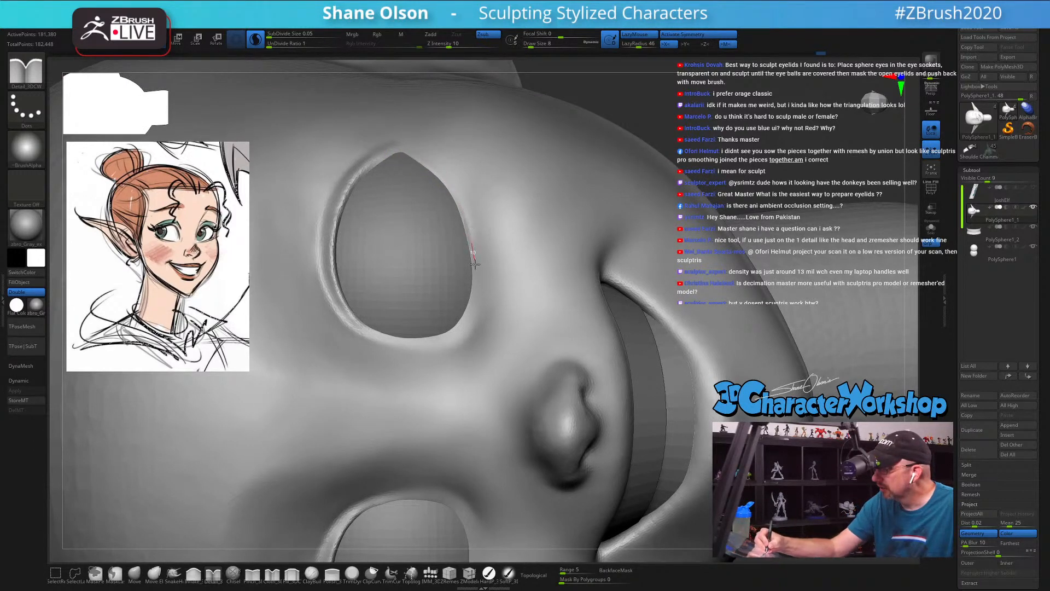
pyautogui.moveTo(475, 264); pyautogui.dragTo(472, 308)
pyautogui.moveTo(502, 321)
pyautogui.mouseDown(button='right')
pyautogui.moveTo(486, 333)
pyautogui.moveTo(455, 329)
pyautogui.moveTo(486, 298)
pyautogui.mouseUp(button='right')
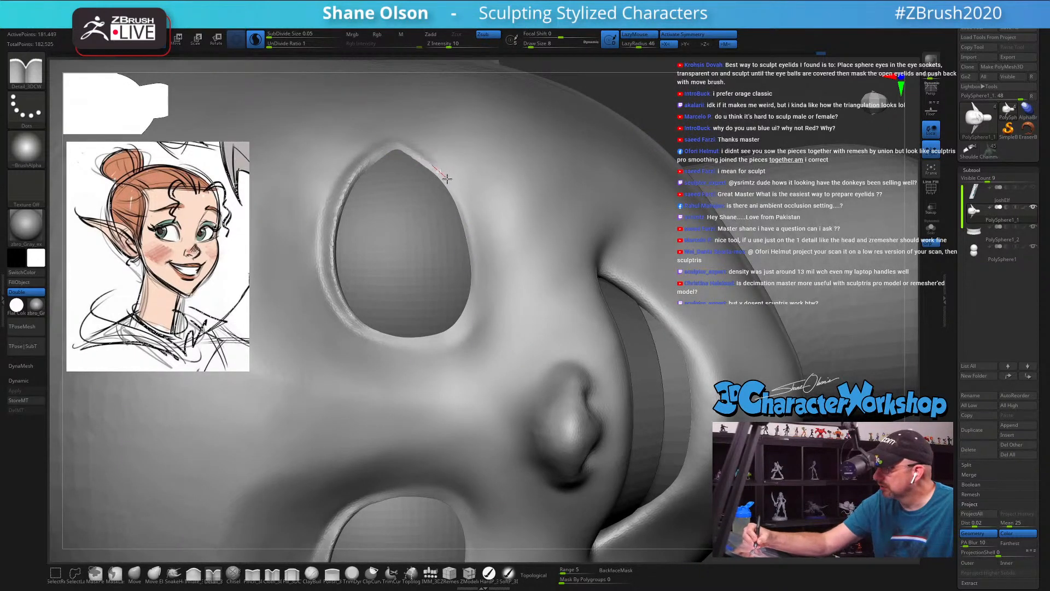
pyautogui.moveTo(476, 264); pyautogui.dragTo(473, 290)
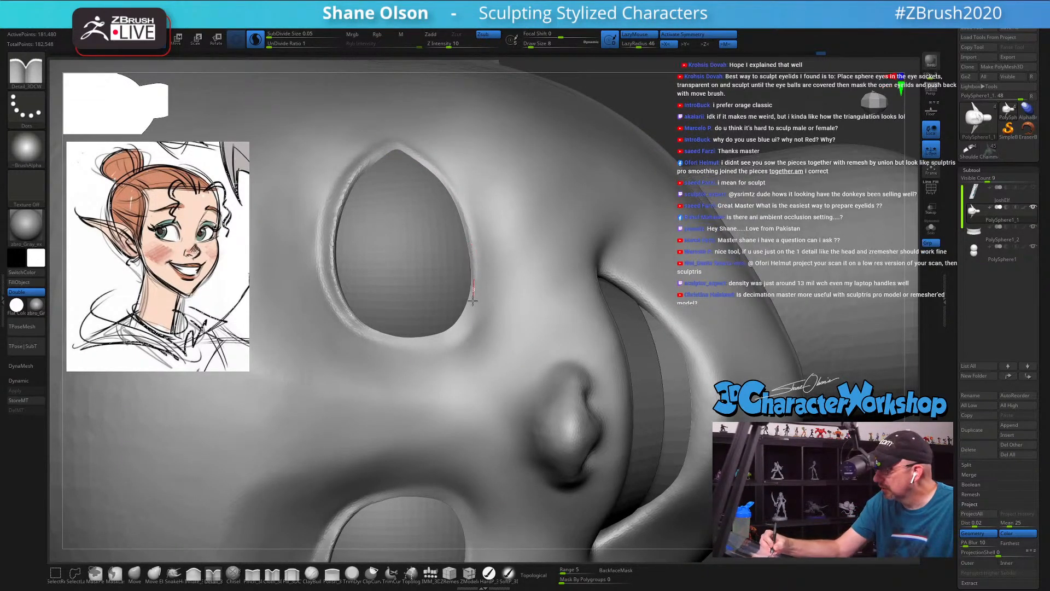
# Step: Smooth the outer corner of the eye where the upper and lower eyelid rims meet
pyautogui.moveTo(497, 254); pyautogui.dragTo(501, 244, button='right')
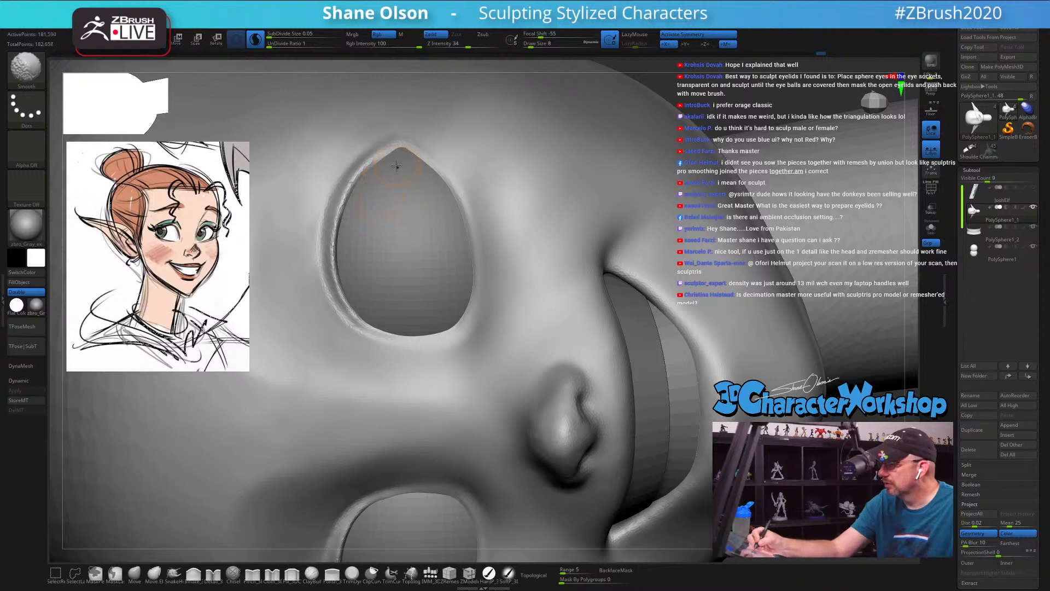
pyautogui.moveTo(407, 141); pyautogui.dragTo(409, 140)
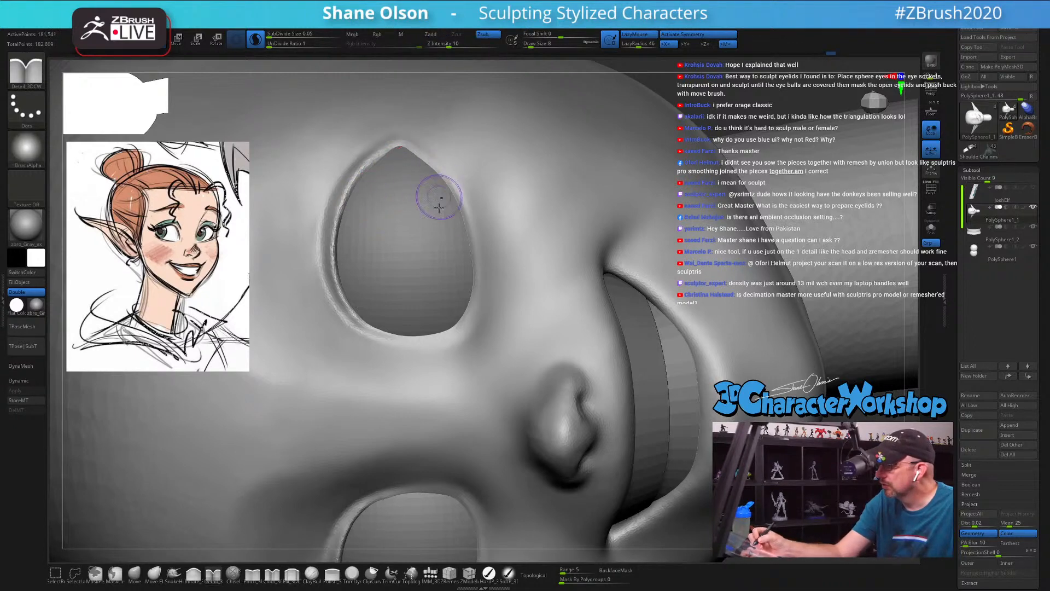
pyautogui.keyDown('ctrl'); pyautogui.moveTo(453, 251); pyautogui.dragTo(433, 225, button='right'); pyautogui.keyUp('ctrl')
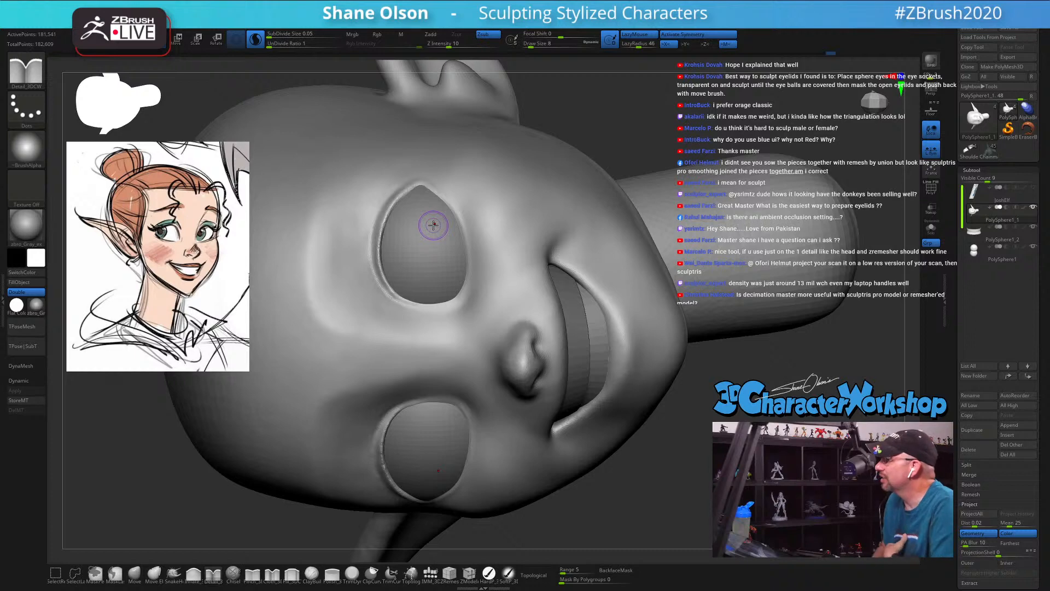
pyautogui.moveTo(712, 436)
pyautogui.mouseDown()
pyautogui.moveTo(710, 410)
pyautogui.moveTo(702, 418)
pyautogui.mouseUp()
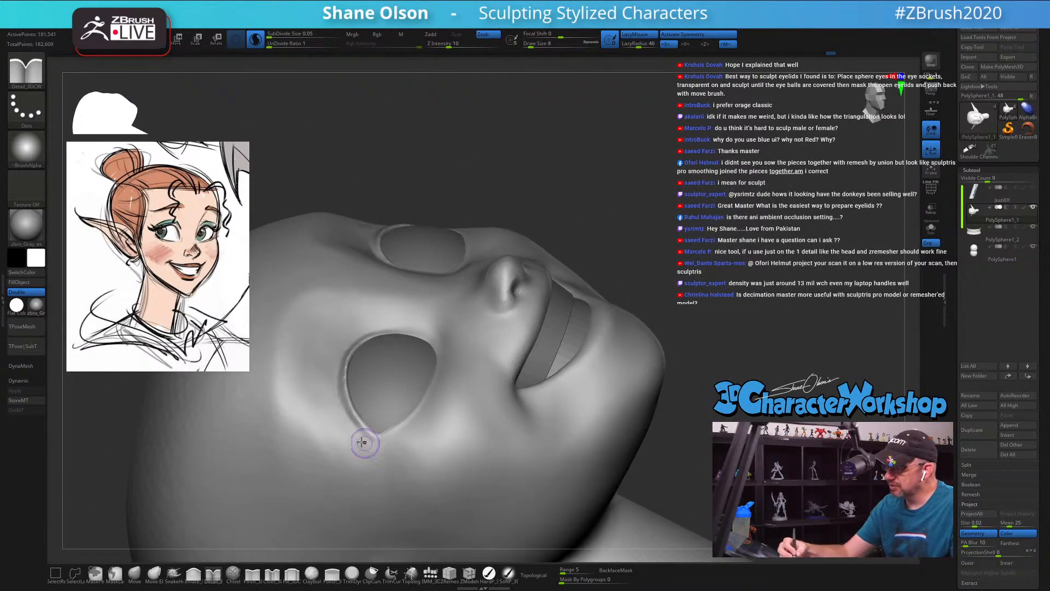
# Step: Smooth the temple and the surface around the outer corner of the eye at draw size 29
pyautogui.press('shift')
pyautogui.press('s')
pyautogui.moveTo(313, 430); pyautogui.dragTo(319, 429)
pyautogui.press('shift')
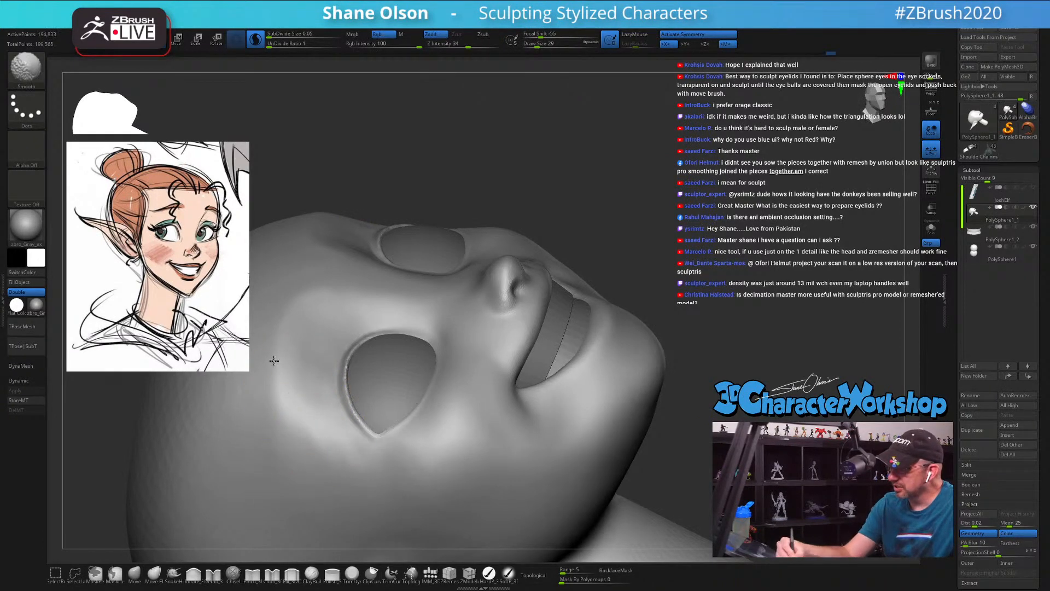
pyautogui.keyDown('shift'); pyautogui.moveTo(369, 446); pyautogui.dragTo(423, 450); pyautogui.keyUp('shift')
pyautogui.moveTo(415, 438)
pyautogui.keyDown('ctrl'); pyautogui.mouseDown(button='right')
pyautogui.moveTo(496, 427)
pyautogui.moveTo(676, 366)
pyautogui.moveTo(648, 427)
pyautogui.moveTo(659, 451)
pyautogui.moveTo(602, 457)
pyautogui.moveTo(656, 426)
pyautogui.moveTo(645, 419)
pyautogui.mouseUp(button='right'); pyautogui.keyUp('ctrl')
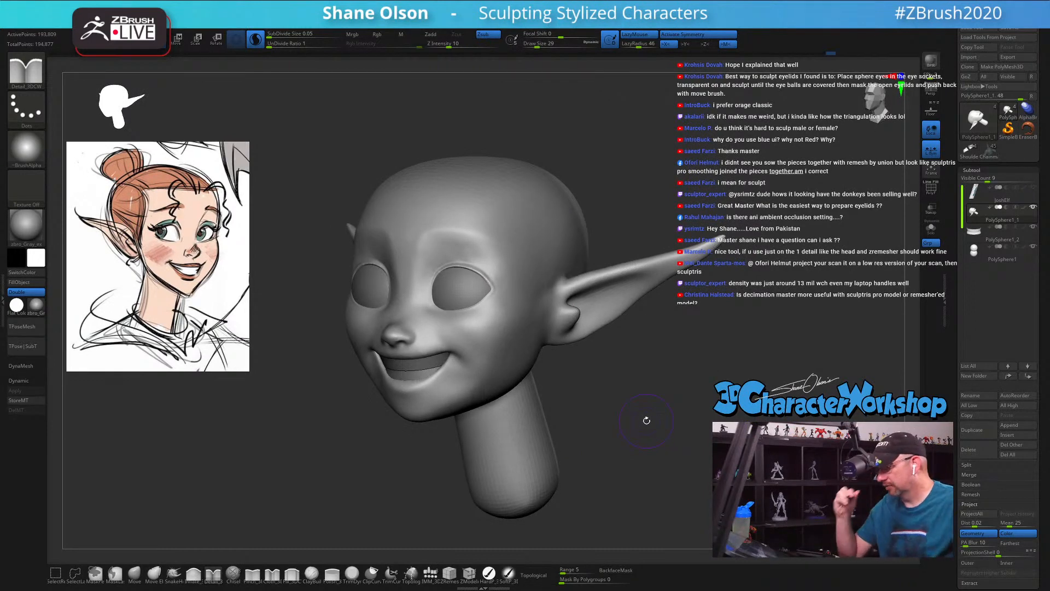
# Step: Smooth the cheek between the outer eye corner and the ear
pyautogui.press('shift')
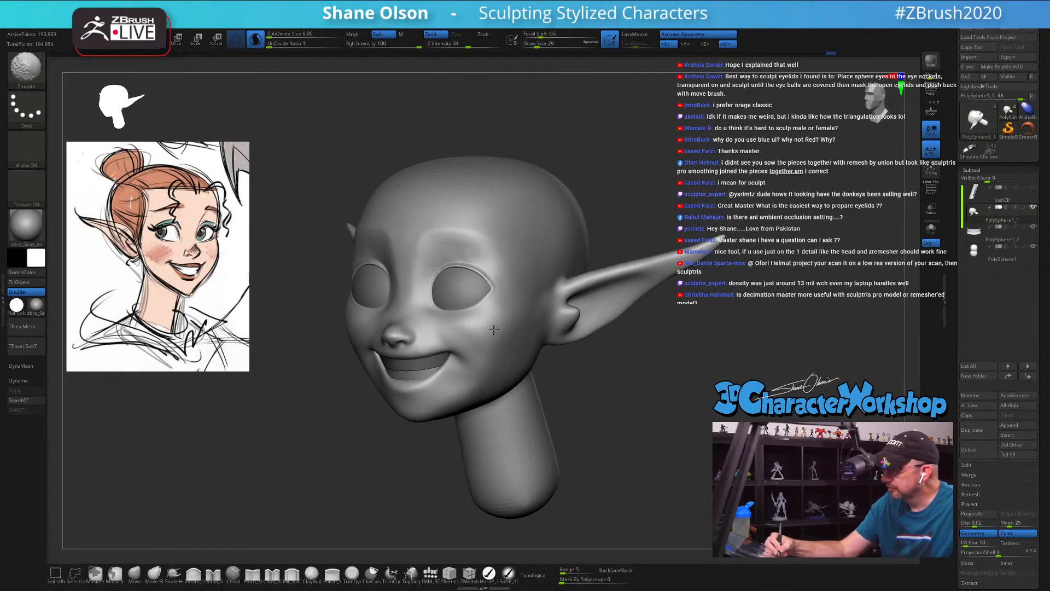
pyautogui.moveTo(499, 325)
pyautogui.keyDown('shift'); pyautogui.mouseDown(button='right')
pyautogui.moveTo(507, 323)
pyautogui.moveTo(495, 333)
pyautogui.moveTo(525, 338)
pyautogui.moveTo(570, 328)
pyautogui.moveTo(541, 331)
pyautogui.mouseUp(button='right'); pyautogui.keyUp('shift')
pyautogui.moveTo(538, 287); pyautogui.dragTo(457, 284, button='right')
# Step: Adjust the cheekbone and side of the face with the Move brush at draw sizes 39 and 33
pyautogui.click(135, 574)
pyautogui.moveTo(555, 313); pyautogui.dragTo(509, 304, button='right')
pyautogui.press(']')
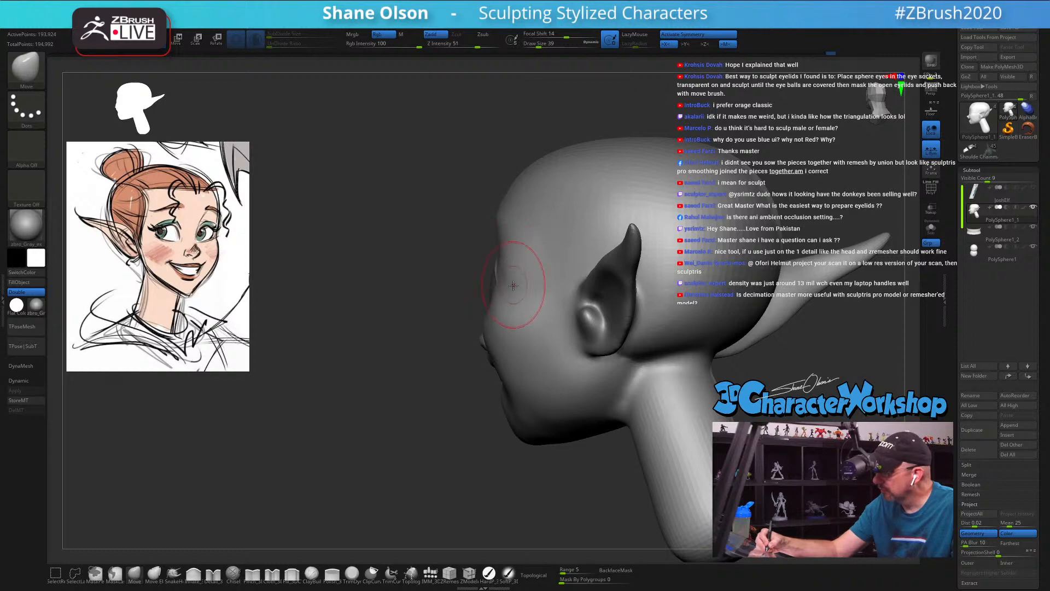
pyautogui.moveTo(504, 309)
pyautogui.mouseDown(button='right')
pyautogui.moveTo(527, 294)
pyautogui.moveTo(547, 318)
pyautogui.moveTo(538, 366)
pyautogui.moveTo(558, 353)
pyautogui.moveTo(547, 324)
pyautogui.mouseUp(button='right')
pyautogui.press('s')
pyautogui.click(533, 356)
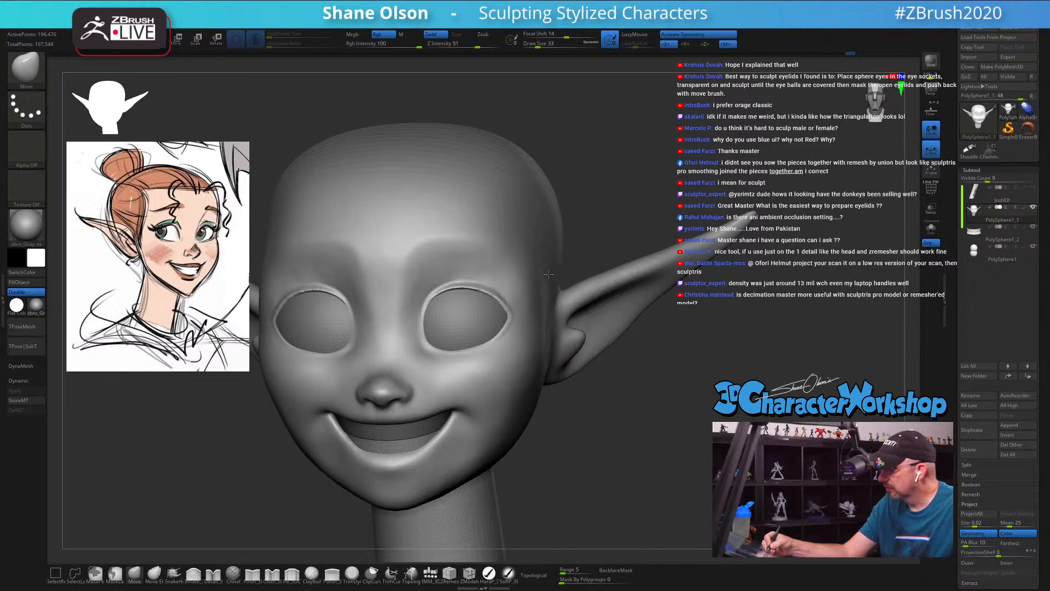
# Step: Adjust the upper contour of the skull with the Move brush at draw size 101
pyautogui.moveTo(618, 411)
pyautogui.keyDown('ctrl'); pyautogui.mouseDown(button='right')
pyautogui.moveTo(606, 389)
pyautogui.moveTo(617, 401)
pyautogui.mouseUp(button='right'); pyautogui.keyUp('ctrl')
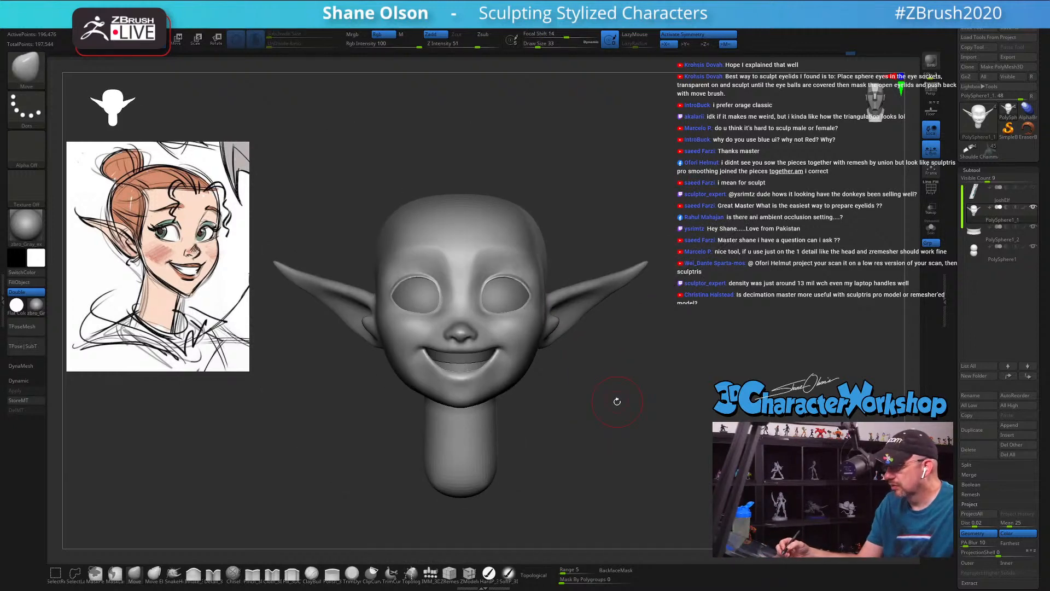
pyautogui.press('s')
pyautogui.moveTo(566, 205); pyautogui.dragTo(572, 205)
pyautogui.moveTo(618, 199)
pyautogui.mouseDown(button='right')
pyautogui.moveTo(580, 203)
pyautogui.moveTo(600, 191)
pyautogui.mouseUp(button='right')
pyautogui.press('s')
pyautogui.moveTo(602, 190); pyautogui.dragTo(606, 189)
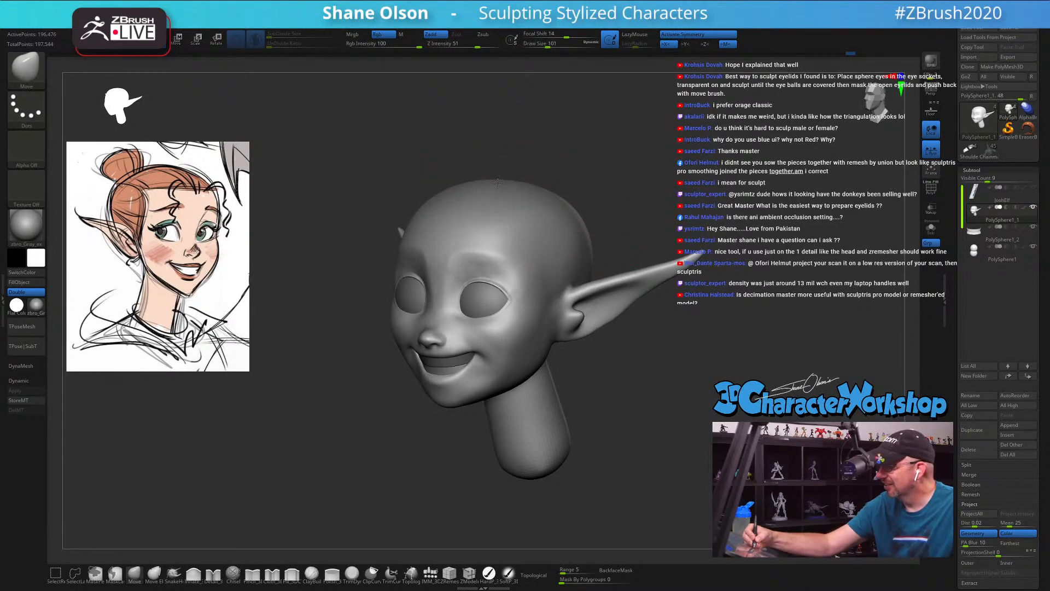
# Step: Reshape the top and back of the head in side view, enlarging the Move brush to draw size 120
pyautogui.moveTo(651, 193); pyautogui.dragTo(601, 189, button='right')
pyautogui.press('s')
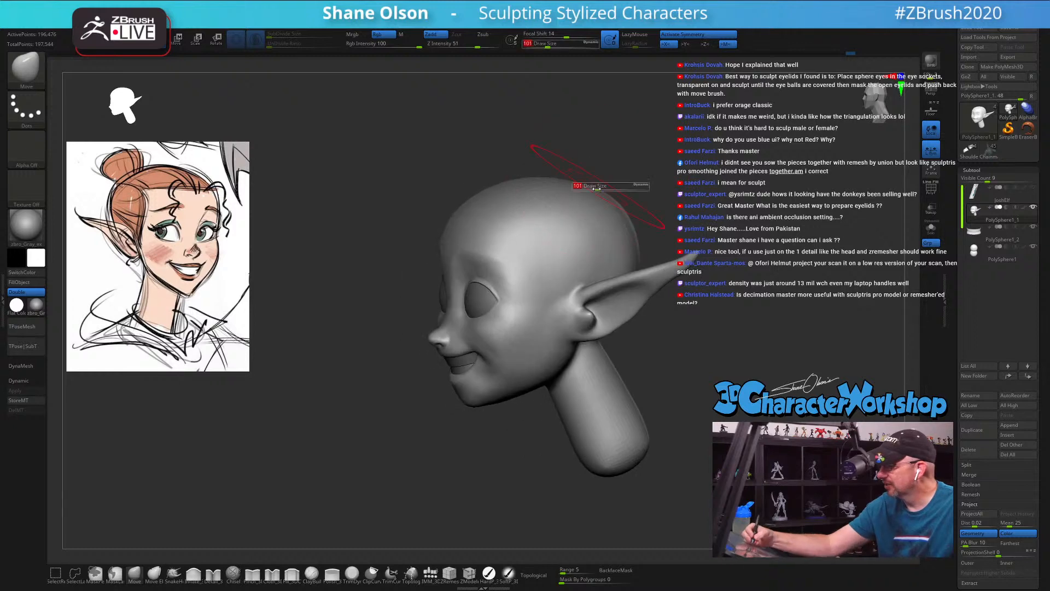
pyautogui.click(602, 189)
pyautogui.moveTo(665, 191); pyautogui.dragTo(631, 198, button='right')
pyautogui.press('s')
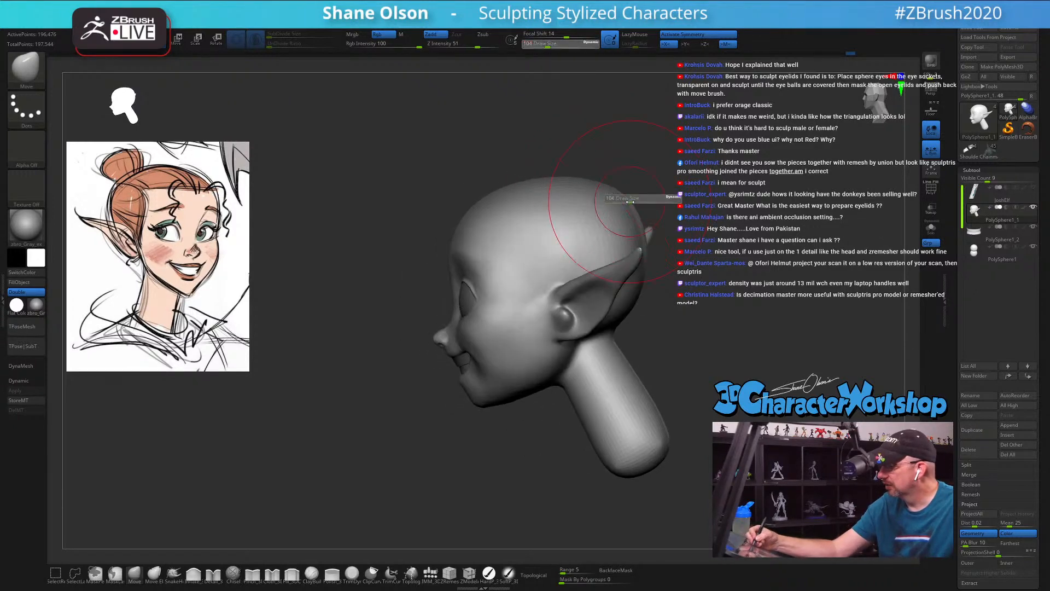
pyautogui.moveTo(631, 199); pyautogui.dragTo(633, 199)
pyautogui.moveTo(626, 205); pyautogui.dragTo(636, 199)
# Step: Refine the chin and jawline from the front and from below with a smaller Move brush
pyautogui.moveTo(539, 403); pyautogui.dragTo(626, 404, button='right')
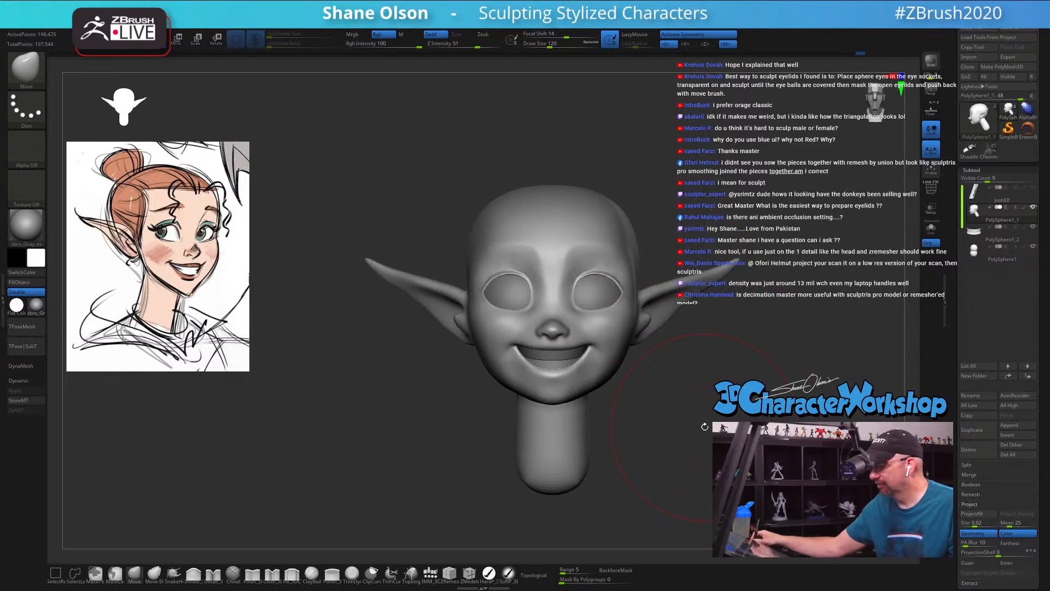
pyautogui.keyDown('ctrl'); pyautogui.moveTo(669, 424); pyautogui.dragTo(690, 475, button='right'); pyautogui.keyUp('ctrl')
pyautogui.keyDown('alt'); pyautogui.moveTo(690, 475); pyautogui.dragTo(592, 367, button='right'); pyautogui.keyUp('alt')
pyautogui.press('s')
pyautogui.moveTo(587, 367)
pyautogui.mouseDown()
pyautogui.moveTo(448, 351)
pyautogui.moveTo(474, 345)
pyautogui.mouseUp()
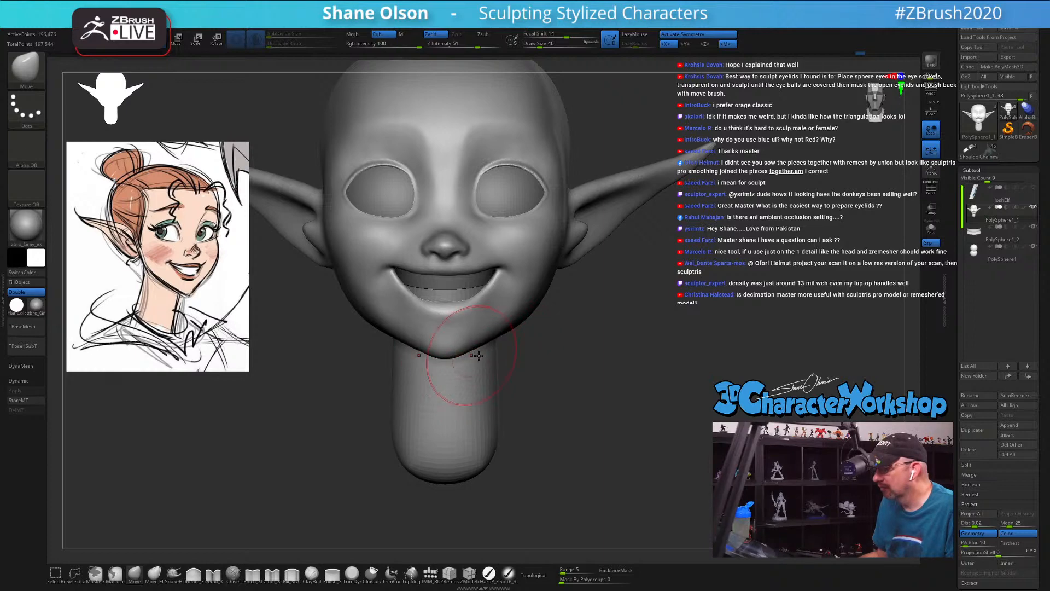
pyautogui.moveTo(610, 378)
pyautogui.mouseDown()
pyautogui.moveTo(622, 362)
pyautogui.moveTo(650, 382)
pyautogui.moveTo(580, 383)
pyautogui.mouseUp()
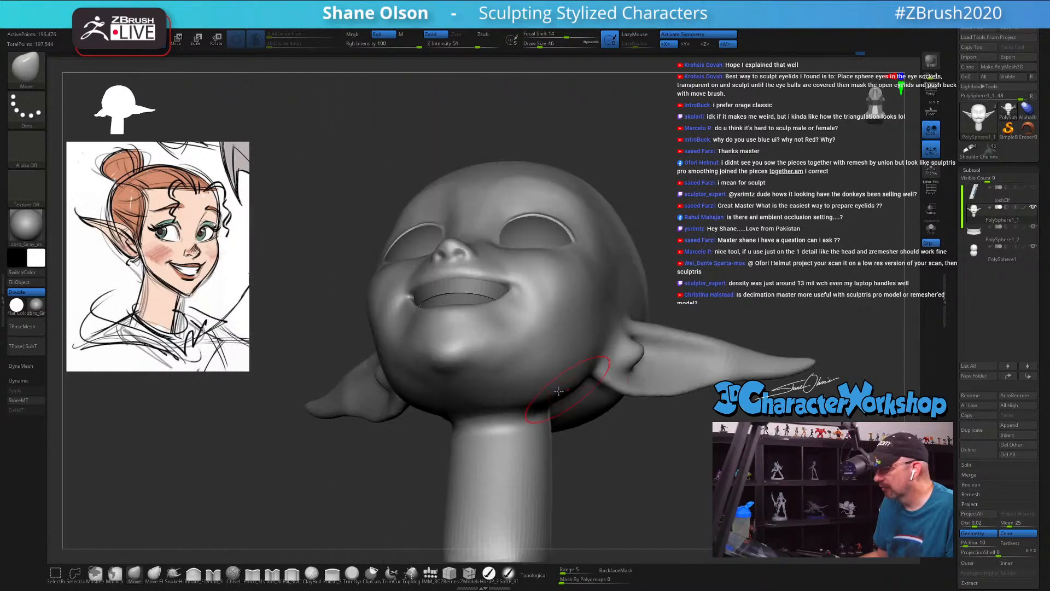
pyautogui.moveTo(507, 396)
pyautogui.mouseDown()
pyautogui.moveTo(535, 460)
pyautogui.moveTo(521, 423)
pyautogui.mouseUp()
# Step: Shape the front of the neck under the jaw with the Move brush and smooth the neck surface at draw size 59
pyautogui.press('s')
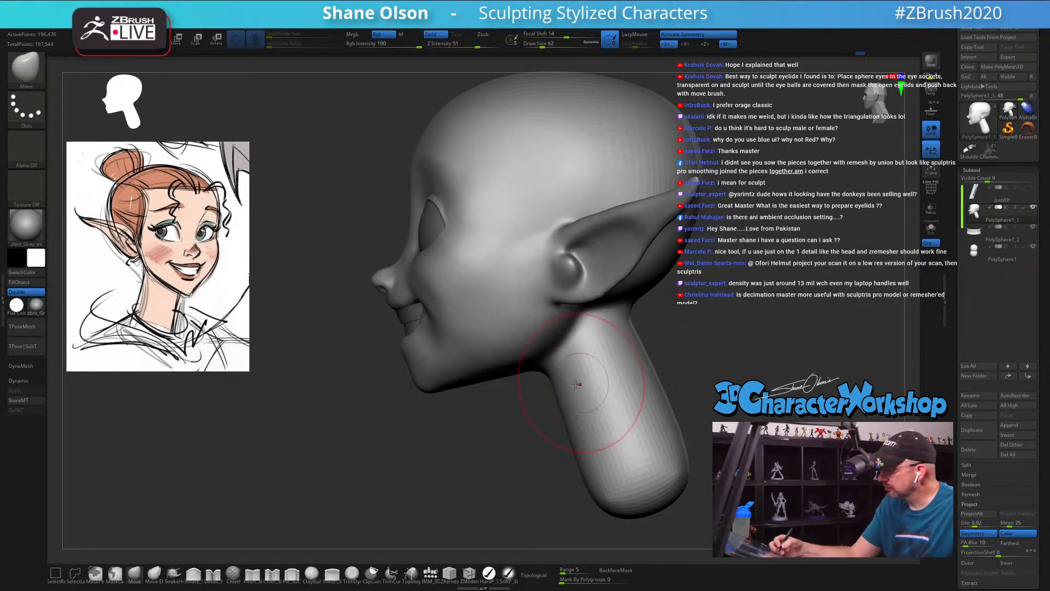
pyautogui.press('s')
pyautogui.moveTo(558, 382)
pyautogui.mouseDown()
pyautogui.moveTo(512, 385)
pyautogui.moveTo(535, 408)
pyautogui.moveTo(495, 397)
pyautogui.moveTo(475, 438)
pyautogui.moveTo(454, 429)
pyautogui.moveTo(465, 427)
pyautogui.mouseUp()
pyautogui.press('s')
pyautogui.press('s')
pyautogui.rightClick(471, 450)
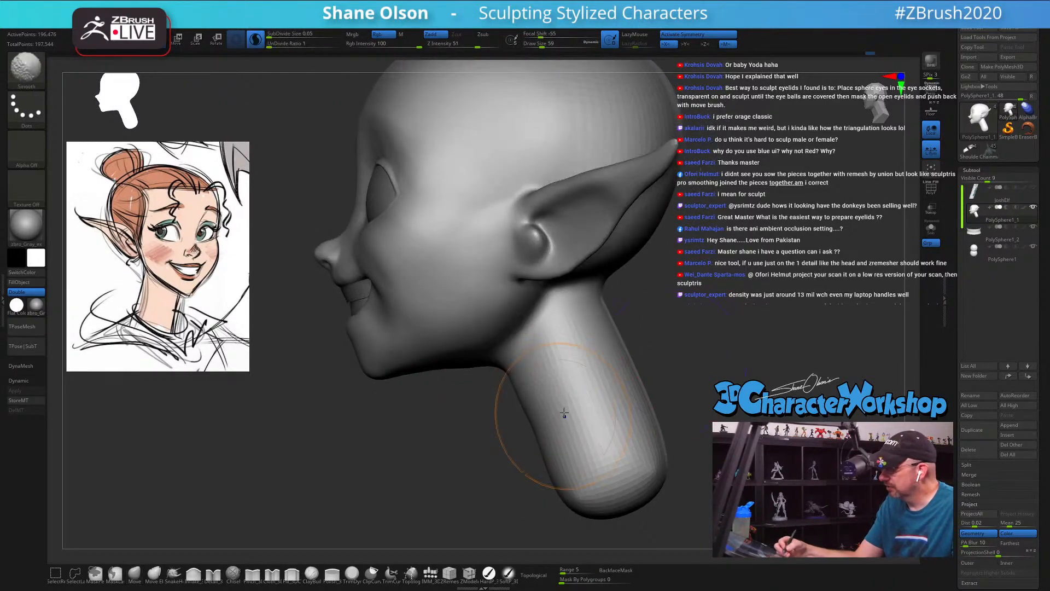
pyautogui.moveTo(564, 413)
pyautogui.keyDown('shift'); pyautogui.mouseDown()
pyautogui.moveTo(557, 376)
pyautogui.moveTo(586, 425)
pyautogui.mouseUp(); pyautogui.keyUp('shift')
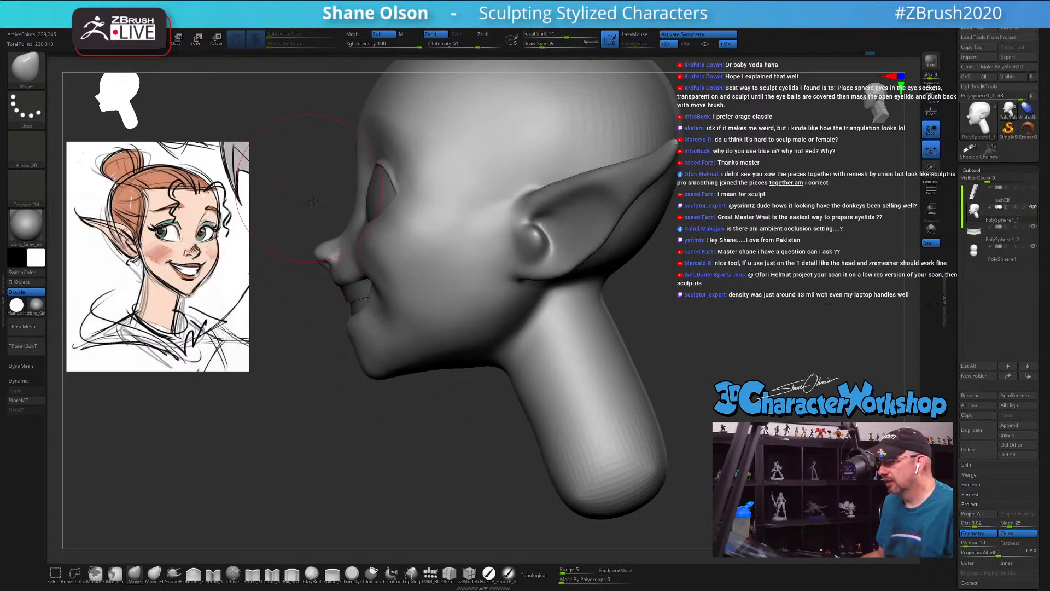
# Step: Reshape the forehead and brow profile with the Move brush at draw sizes 112, 71 and 101
pyautogui.keyDown('alt'); pyautogui.moveTo(314, 201); pyautogui.dragTo(394, 302); pyautogui.keyUp('alt')
pyautogui.press('s')
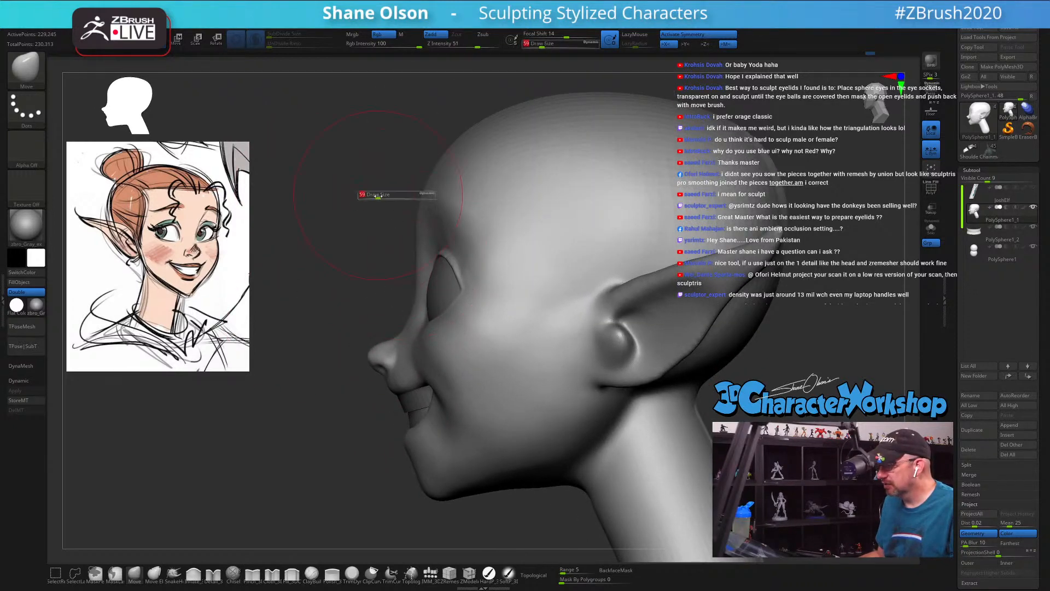
pyautogui.moveTo(376, 196); pyautogui.dragTo(385, 196)
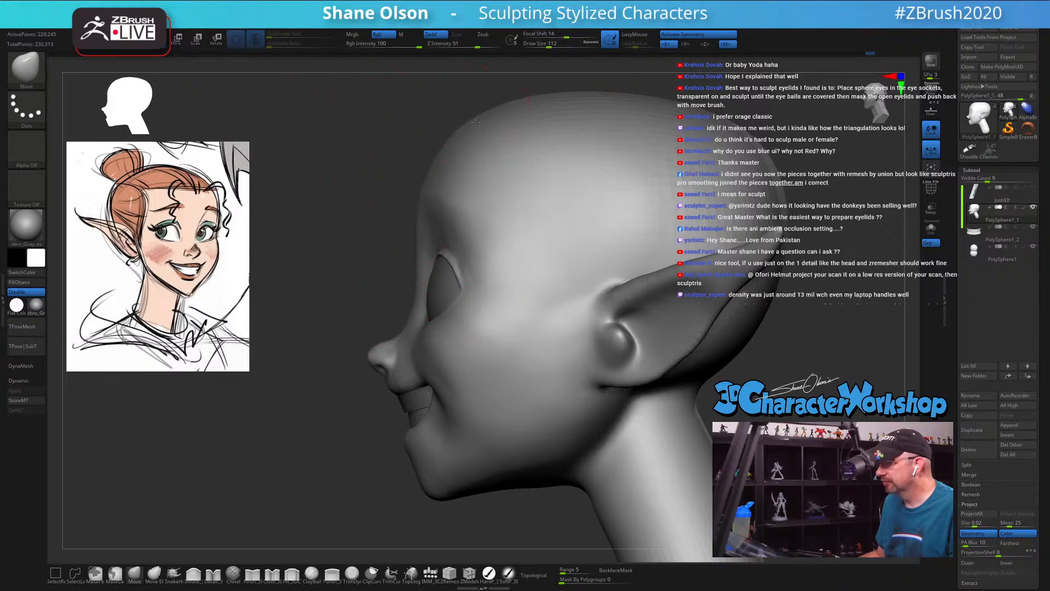
pyautogui.press('s')
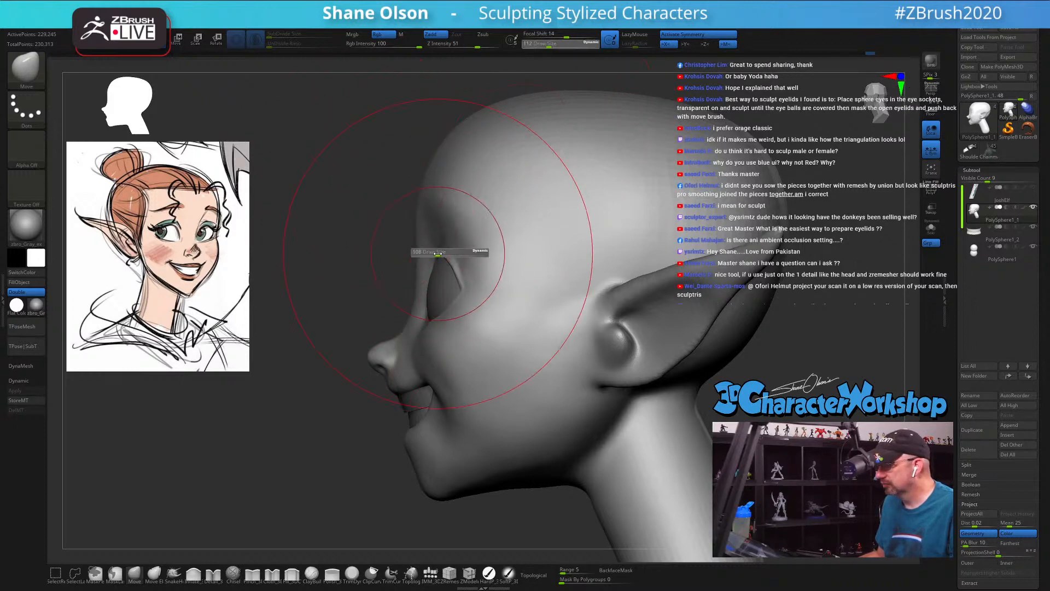
pyautogui.moveTo(439, 252); pyautogui.dragTo(431, 252)
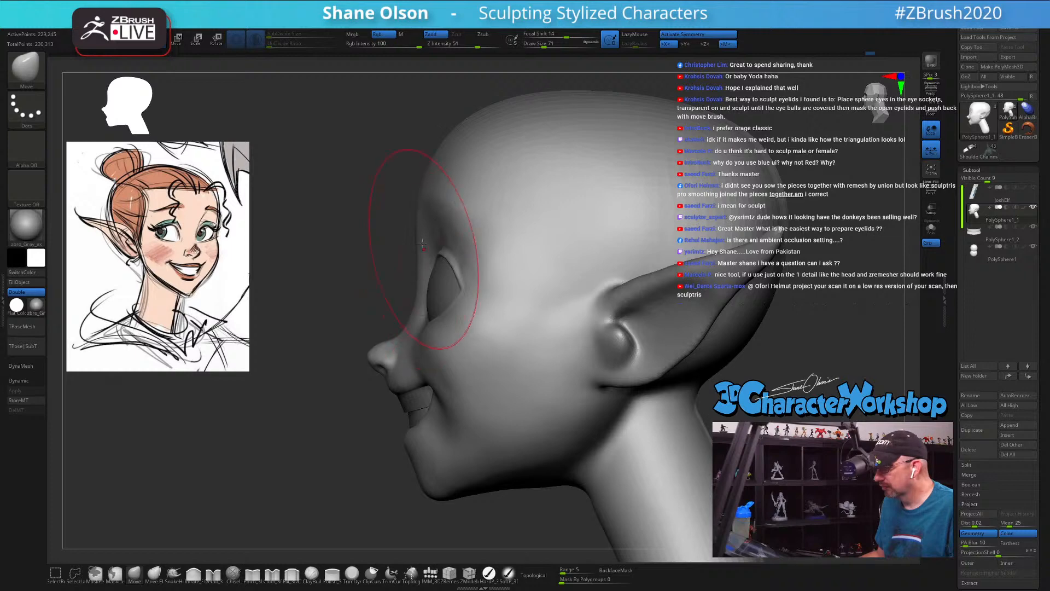
pyautogui.press('s')
pyautogui.moveTo(415, 205); pyautogui.dragTo(417, 199)
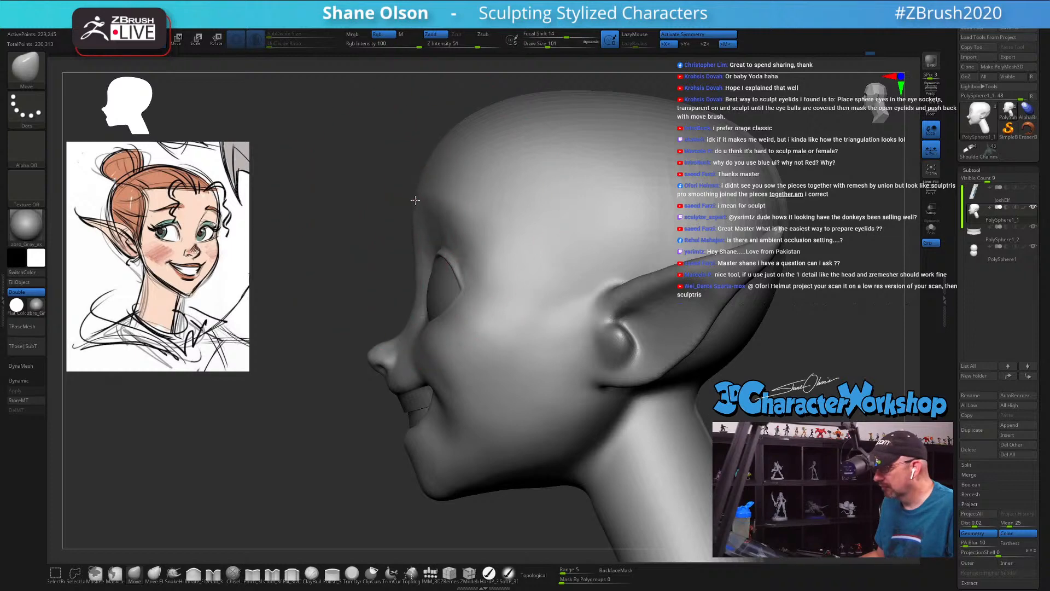
pyautogui.moveTo(413, 202)
pyautogui.mouseDown()
pyautogui.moveTo(375, 178)
pyautogui.moveTo(377, 197)
pyautogui.mouseUp()
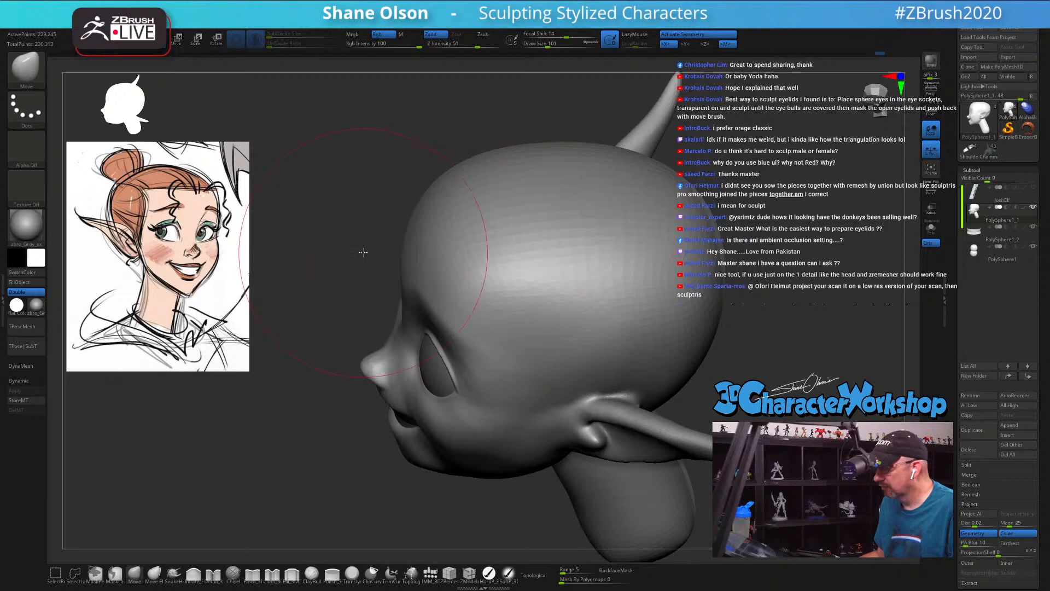
# Step: Refine the forehead and nose-bridge profile in side view with the Move brush, reducing the draw size to 25
pyautogui.moveTo(365, 252); pyautogui.dragTo(356, 228)
pyautogui.keyDown('alt'); pyautogui.moveTo(356, 291); pyautogui.dragTo(358, 263); pyautogui.keyUp('alt')
pyautogui.press('s')
pyautogui.moveTo(358, 327)
pyautogui.mouseDown()
pyautogui.moveTo(356, 346)
pyautogui.moveTo(361, 268)
pyautogui.mouseUp()
pyautogui.press('s')
pyautogui.moveTo(345, 386); pyautogui.dragTo(343, 386)
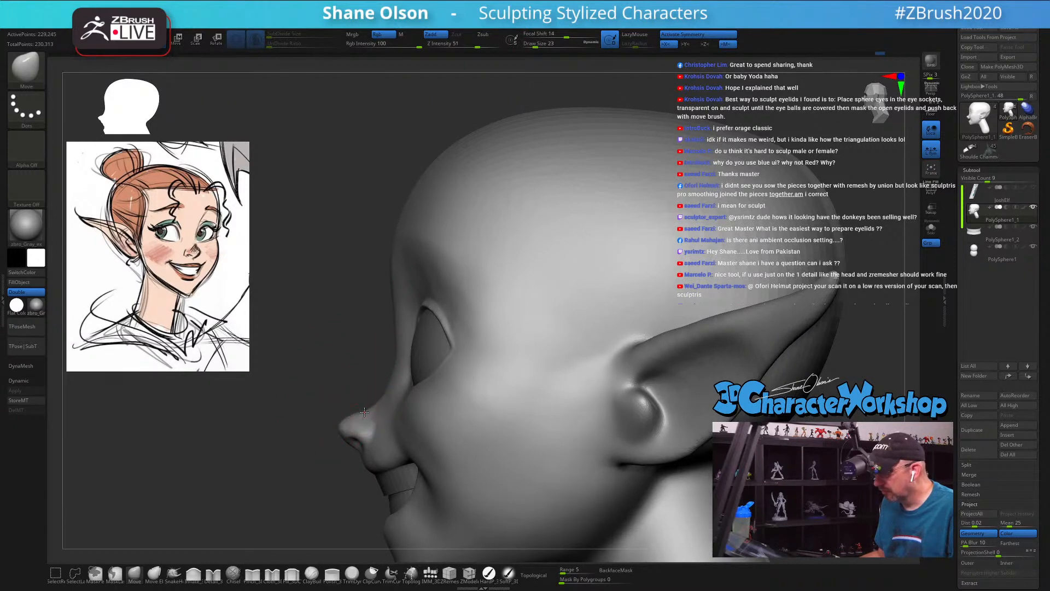
pyautogui.press('s')
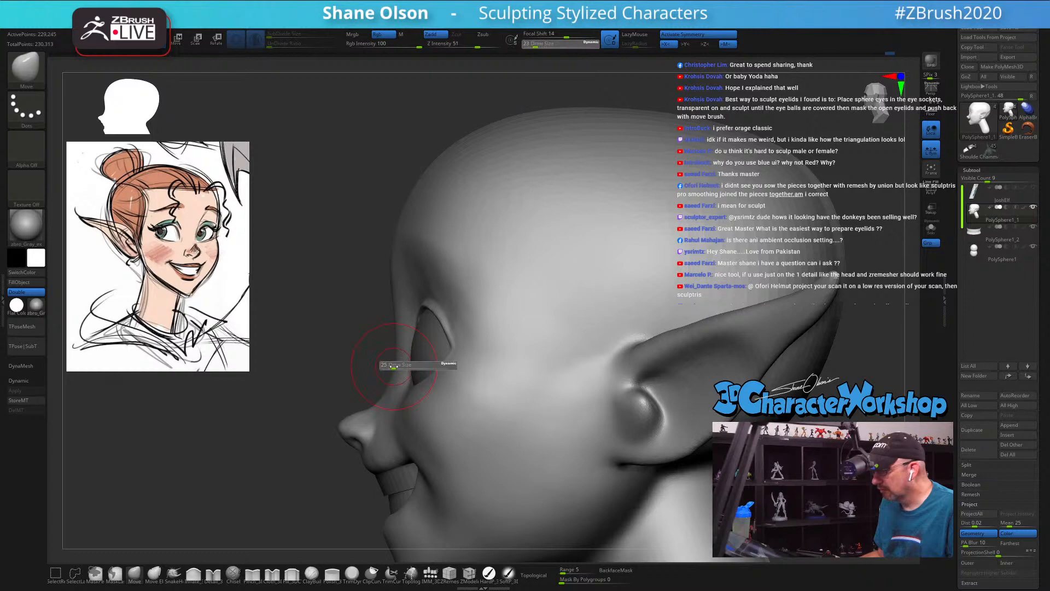
pyautogui.moveTo(388, 365); pyautogui.dragTo(389, 364)
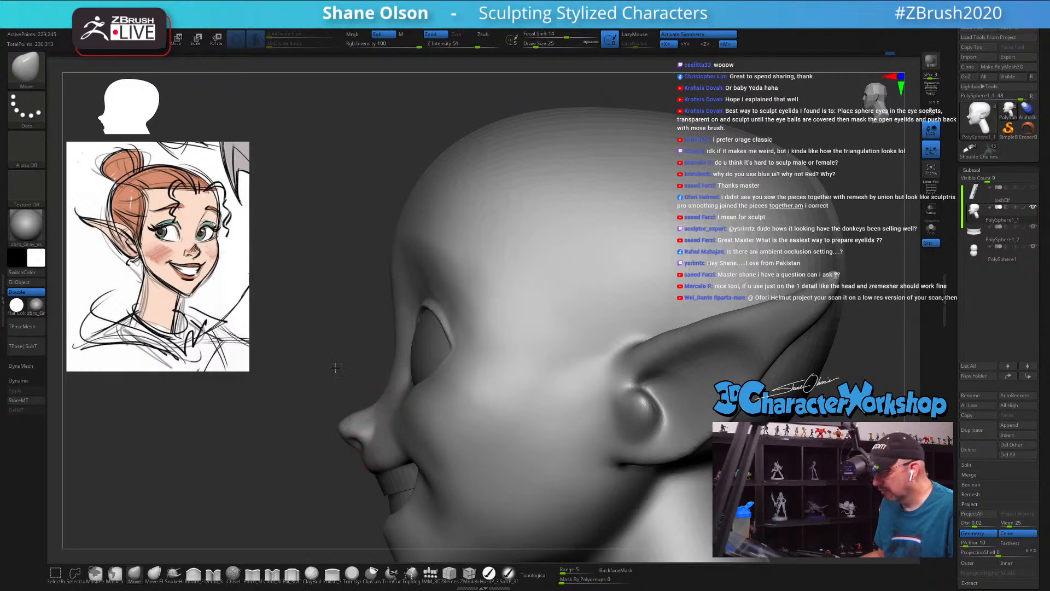
pyautogui.moveTo(335, 367); pyautogui.dragTo(416, 364)
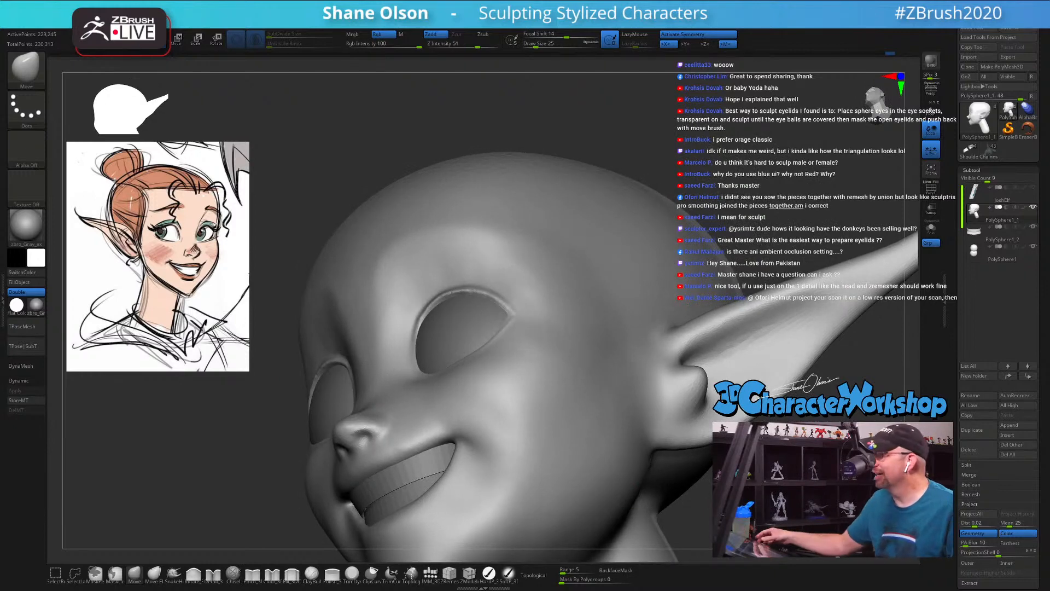
# Step: Sharpen the rim of the lower lip and the mouth corners with the Pinch brush at draw sizes 13 and 11
pyautogui.moveTo(307, 405); pyautogui.dragTo(265, 372)
pyautogui.moveTo(722, 444)
pyautogui.keyDown('alt'); pyautogui.mouseDown()
pyautogui.moveTo(713, 412)
pyautogui.moveTo(697, 428)
pyautogui.moveTo(652, 400)
pyautogui.moveTo(680, 387)
pyautogui.moveTo(731, 300)
pyautogui.moveTo(727, 287)
pyautogui.moveTo(412, 515)
pyautogui.mouseUp(); pyautogui.keyUp('alt')
pyautogui.click(253, 577)
pyautogui.moveTo(573, 138)
pyautogui.mouseDown()
pyautogui.moveTo(564, 146)
pyautogui.moveTo(676, 178)
pyautogui.mouseUp()
pyautogui.press('s')
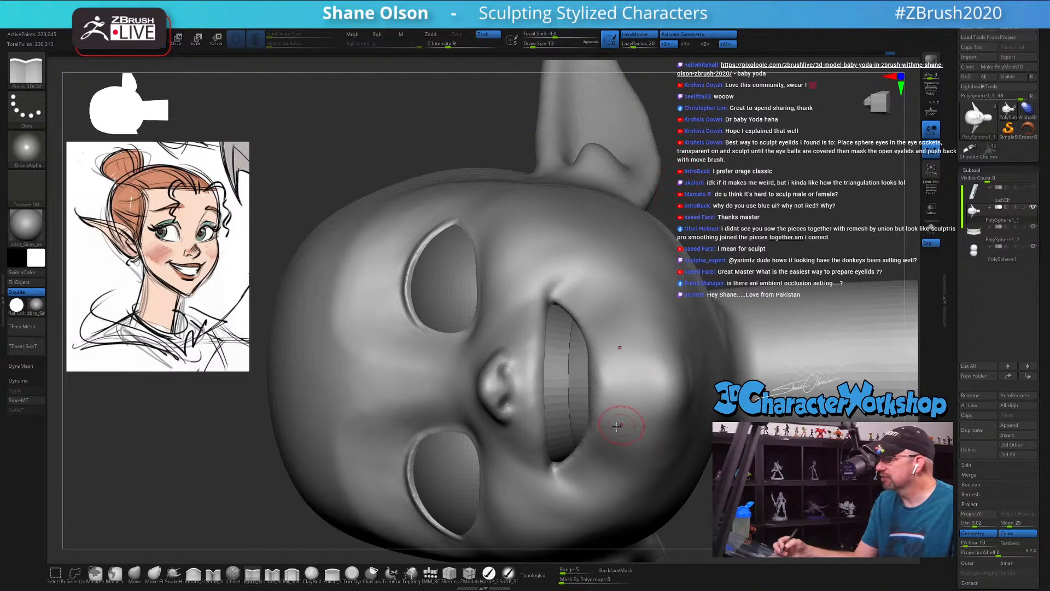
pyautogui.keyDown('alt'); pyautogui.moveTo(618, 426); pyautogui.dragTo(528, 387, button='right'); pyautogui.keyUp('alt')
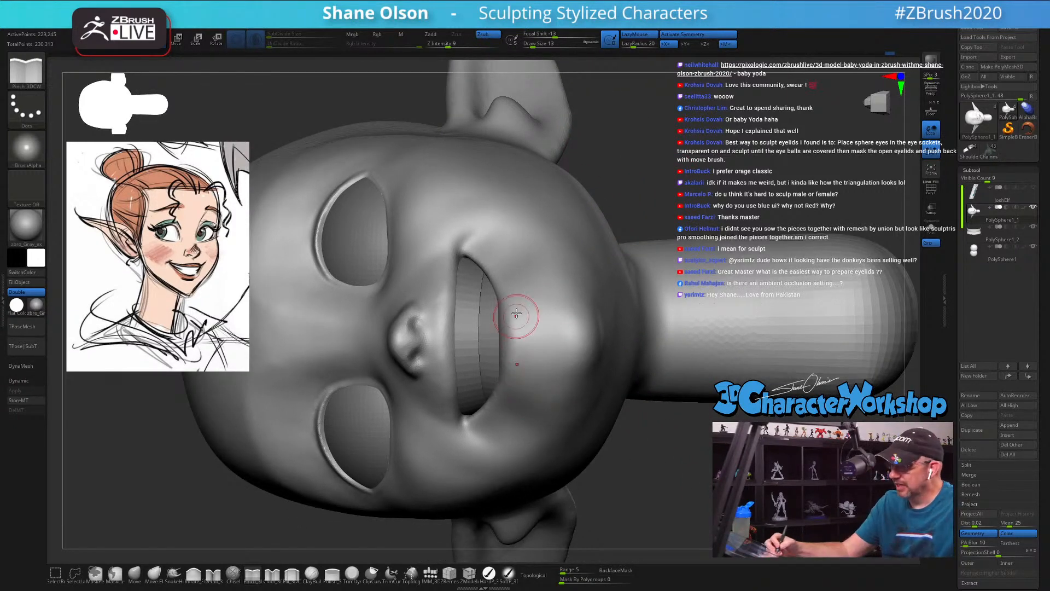
pyautogui.moveTo(517, 306)
pyautogui.keyDown('ctrl'); pyautogui.mouseDown(button='right')
pyautogui.moveTo(526, 330)
pyautogui.moveTo(517, 286)
pyautogui.mouseUp(button='right'); pyautogui.keyUp('ctrl')
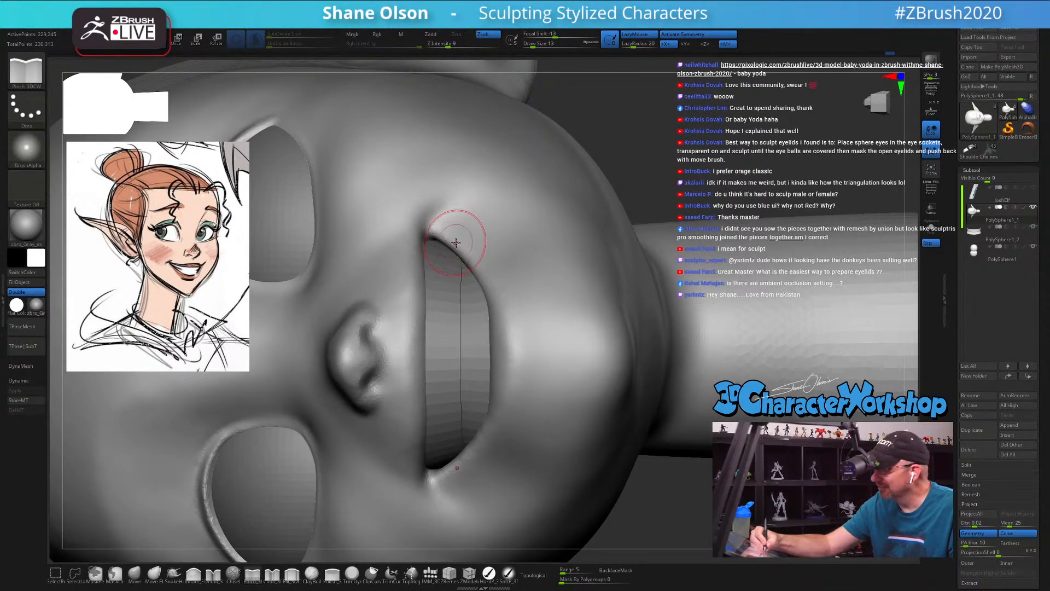
pyautogui.press('[')
pyautogui.press('[')
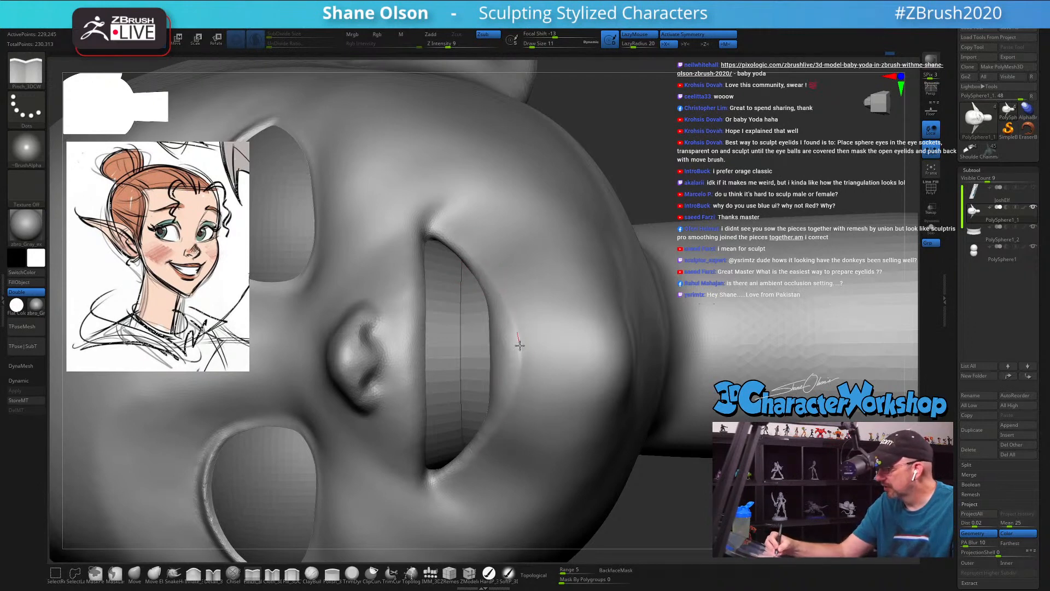
# Step: Define the upper lip edge beneath the nose with the Pinch brush at draw size 11
pyautogui.moveTo(561, 389); pyautogui.dragTo(496, 367, button='right')
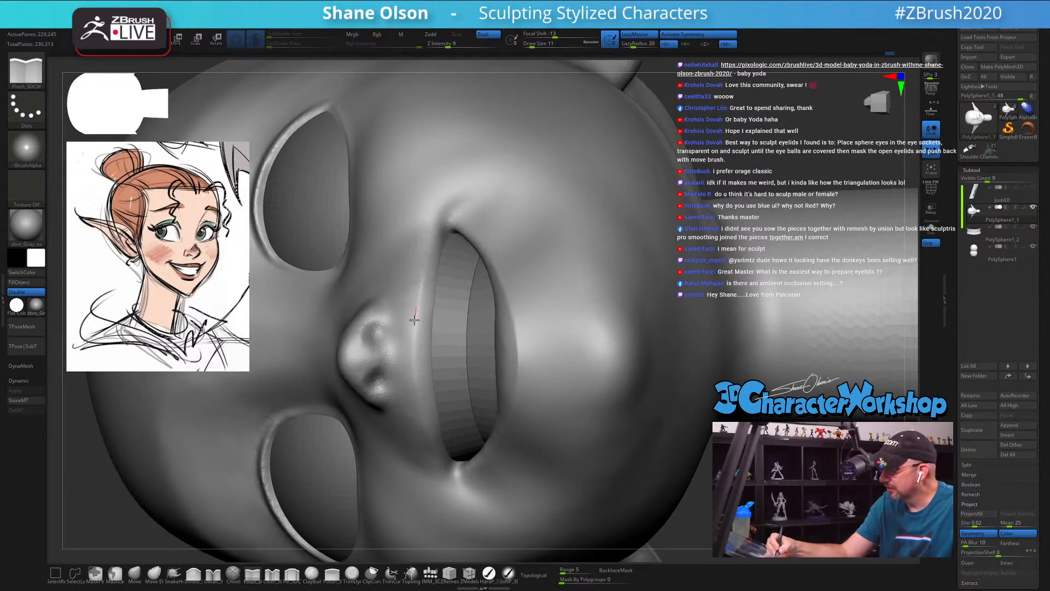
pyautogui.moveTo(411, 344); pyautogui.dragTo(413, 362)
pyautogui.moveTo(440, 303)
pyautogui.mouseDown(button='right')
pyautogui.moveTo(438, 331)
pyautogui.moveTo(432, 315)
pyautogui.mouseUp(button='right')
pyautogui.moveTo(432, 252)
pyautogui.mouseDown(button='right')
pyautogui.moveTo(430, 237)
pyautogui.moveTo(428, 251)
pyautogui.mouseUp(button='right')
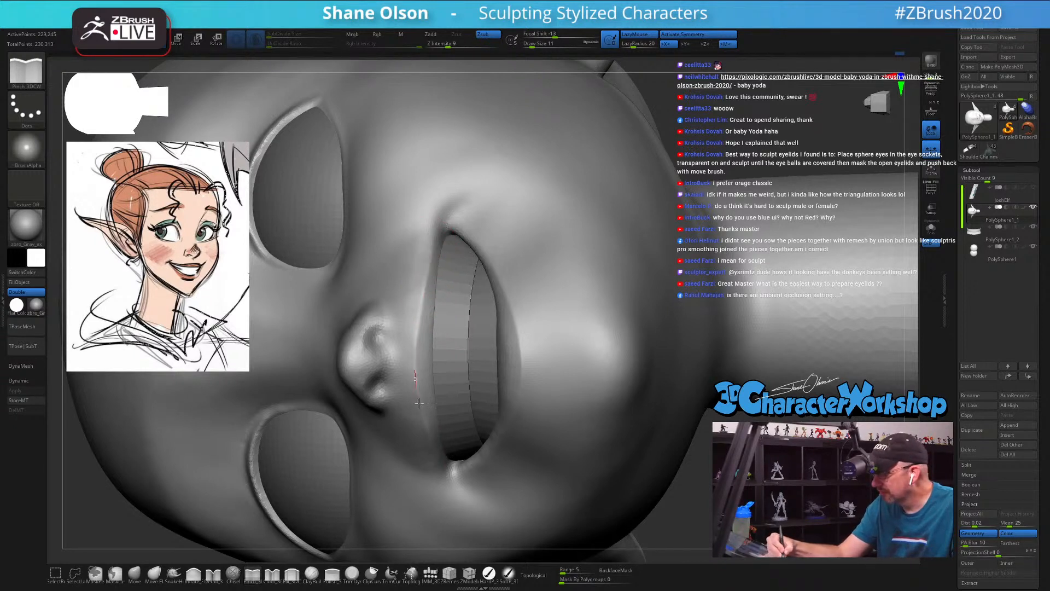
pyautogui.moveTo(406, 324); pyautogui.dragTo(406, 326, button='right')
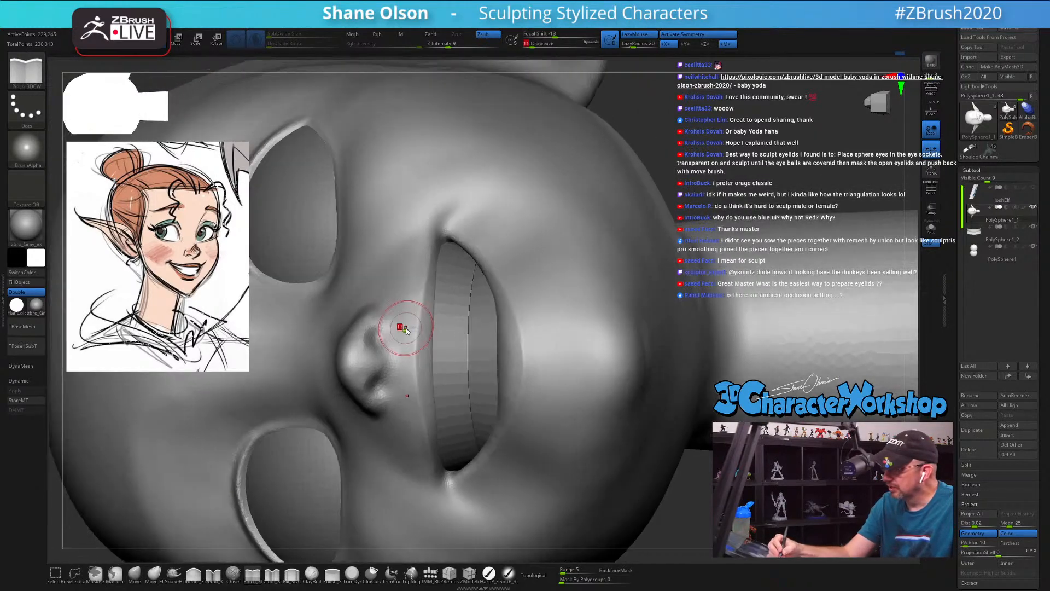
# Step: Tighten the nostril edges with the Pinch brush at draw size 7
pyautogui.press('s')
pyautogui.moveTo(407, 328); pyautogui.dragTo(404, 329)
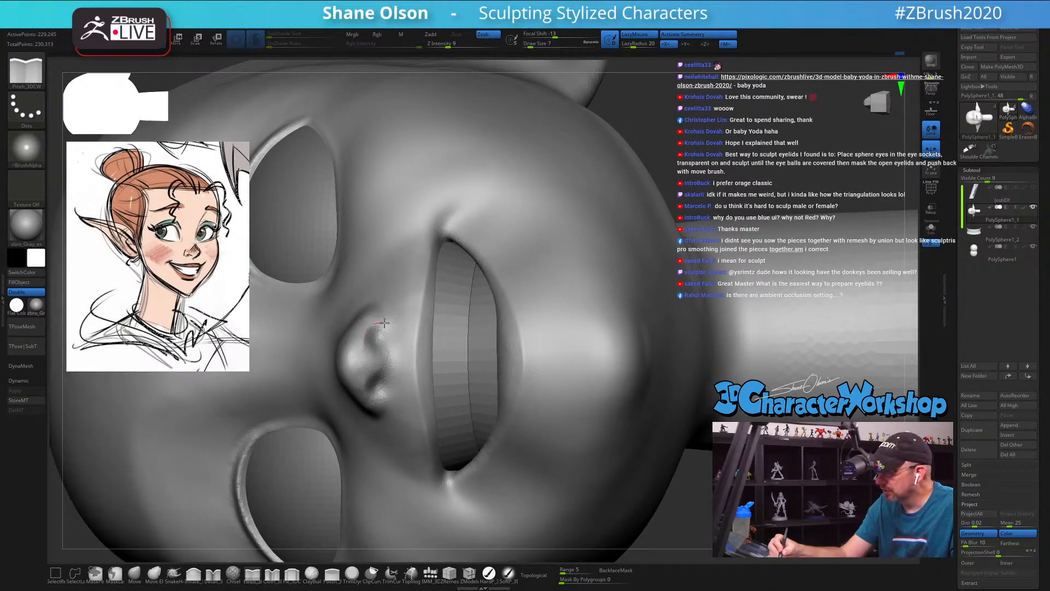
pyautogui.moveTo(391, 331); pyautogui.dragTo(371, 361, button='right')
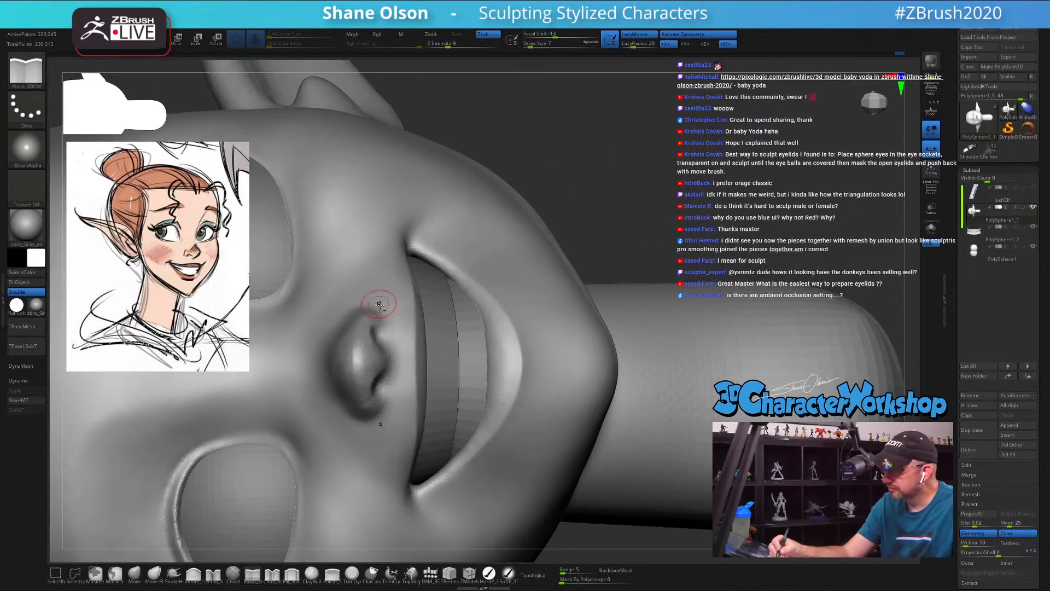
pyautogui.moveTo(380, 304)
pyautogui.mouseDown(button='right')
pyautogui.moveTo(384, 344)
pyautogui.moveTo(372, 328)
pyautogui.moveTo(322, 378)
pyautogui.mouseUp(button='right')
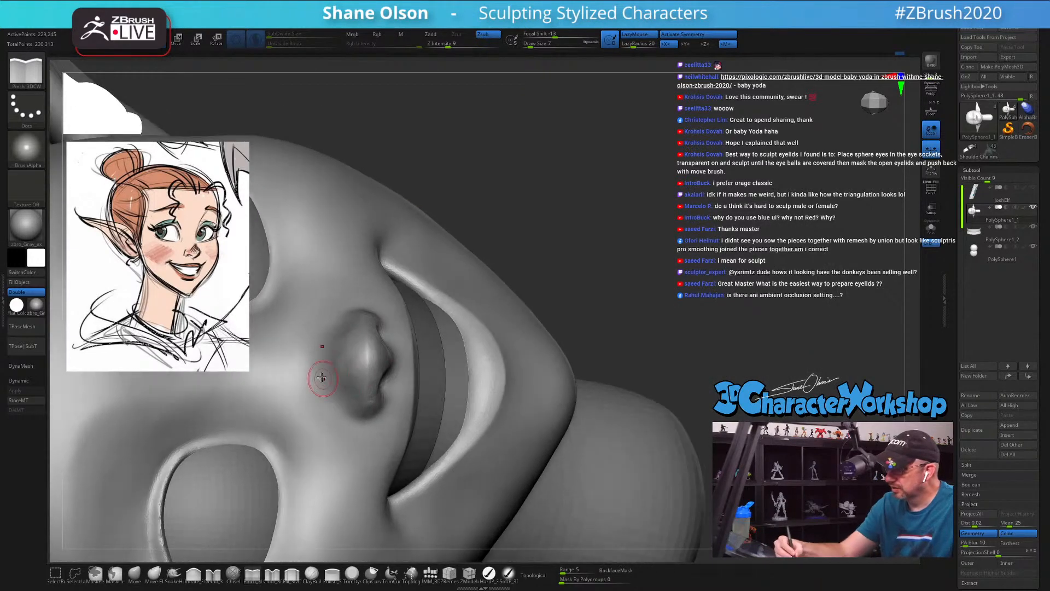
pyautogui.hotkey('ctrl', 'z')
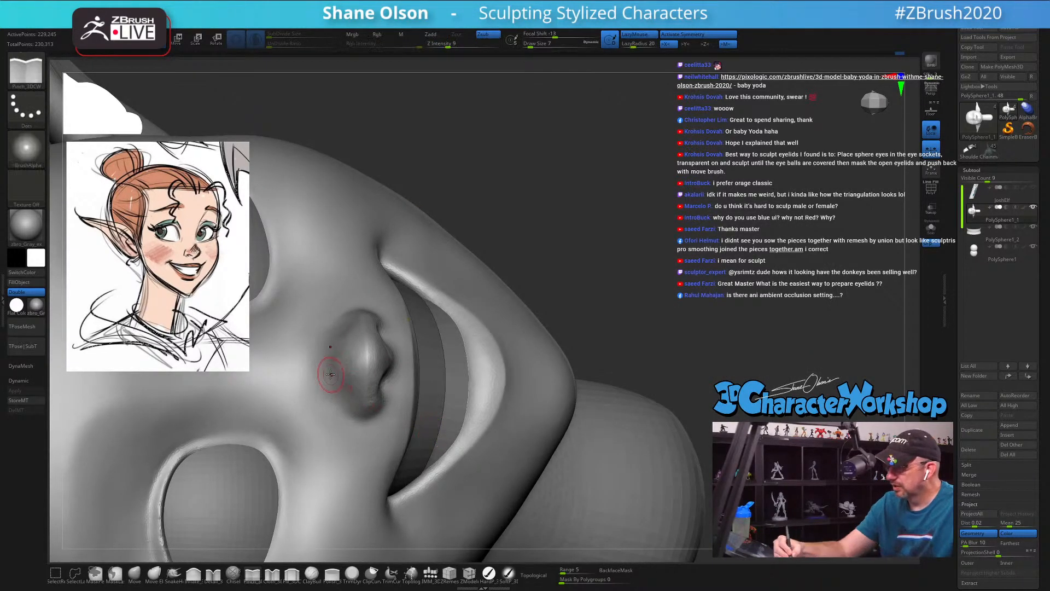
pyautogui.press('s')
pyautogui.moveTo(329, 374); pyautogui.dragTo(339, 401)
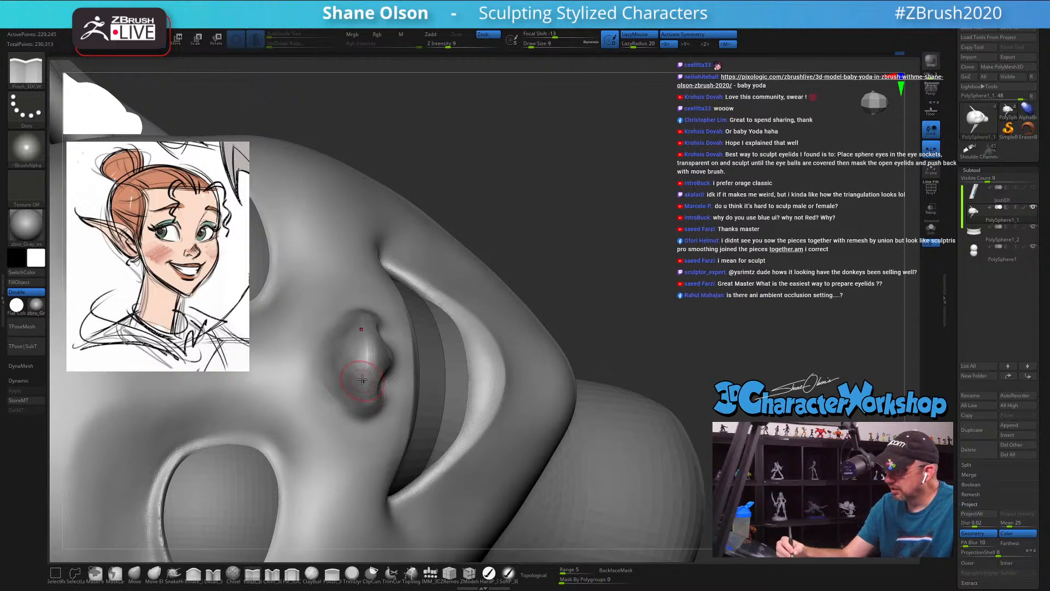
pyautogui.hotkey('ctrl', 'z')
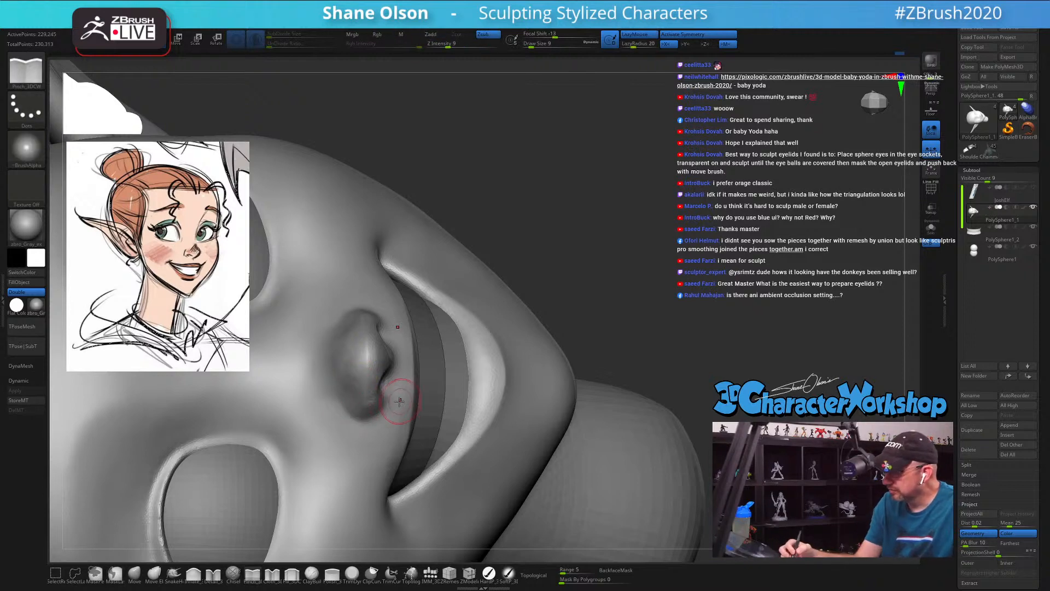
# Step: Refine the underside and wings of the nose with small Pinch brush strokes and smooth the nose at draw size 7
pyautogui.moveTo(400, 401); pyautogui.dragTo(363, 424, button='right')
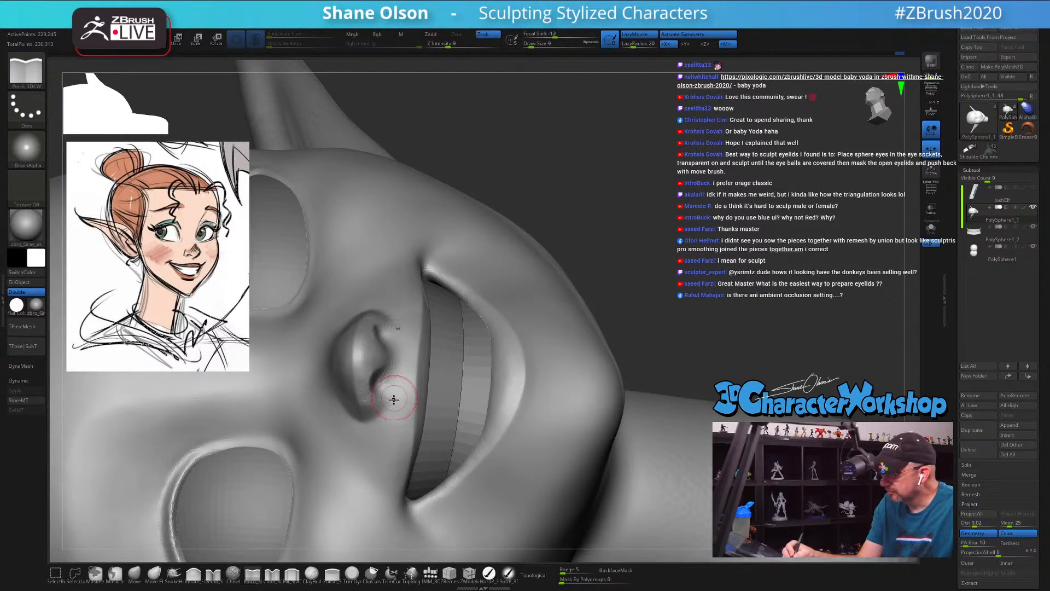
pyautogui.moveTo(458, 396)
pyautogui.keyDown('ctrl'); pyautogui.mouseDown(button='right')
pyautogui.moveTo(480, 348)
pyautogui.moveTo(490, 402)
pyautogui.moveTo(500, 353)
pyautogui.mouseUp(button='right'); pyautogui.keyUp('ctrl')
pyautogui.press('s')
pyautogui.moveTo(501, 349); pyautogui.dragTo(503, 349)
pyautogui.keyDown('ctrl'); pyautogui.moveTo(514, 312); pyautogui.dragTo(523, 304, button='right'); pyautogui.keyUp('ctrl')
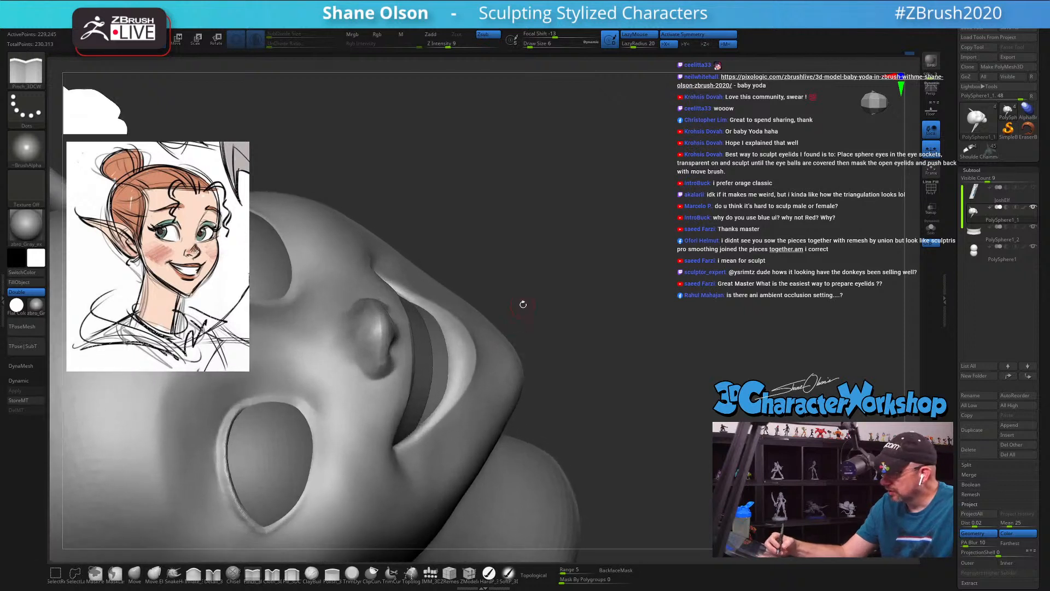
pyautogui.press('s')
pyautogui.click(522, 303)
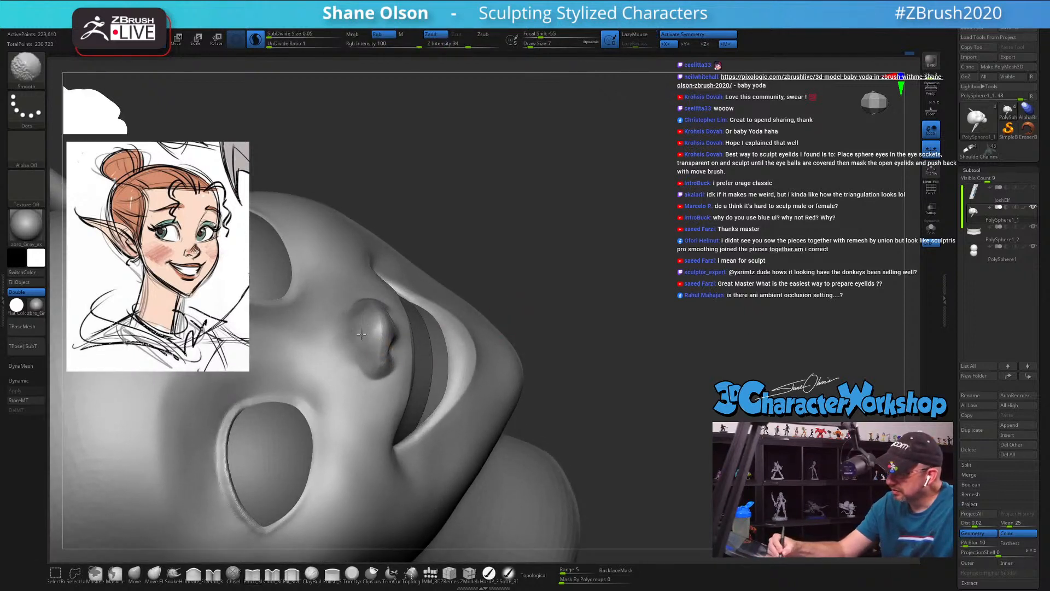
pyautogui.moveTo(406, 332)
pyautogui.mouseDown(button='right')
pyautogui.moveTo(580, 336)
pyautogui.moveTo(566, 341)
pyautogui.moveTo(624, 355)
pyautogui.mouseUp(button='right')
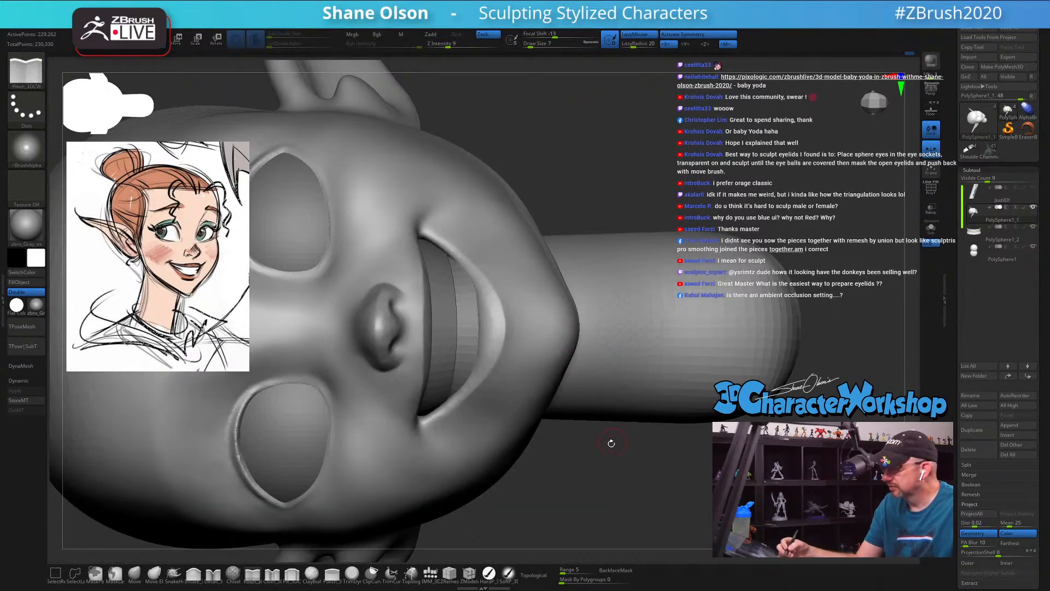
# Step: Sharpen the smile creases from the nose to the mouth corners at draw size 7 and smooth the surrounding cheeks
pyautogui.moveTo(610, 438); pyautogui.dragTo(586, 415, button='right')
pyautogui.keyDown('alt'); pyautogui.moveTo(586, 415); pyautogui.dragTo(629, 421); pyautogui.keyUp('alt')
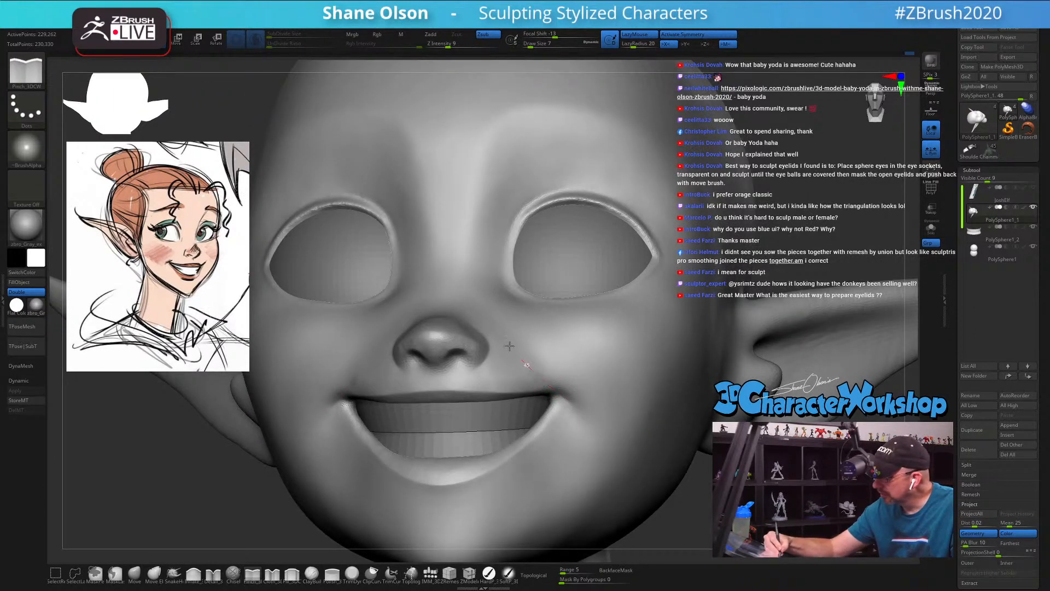
pyautogui.press('ctrl')
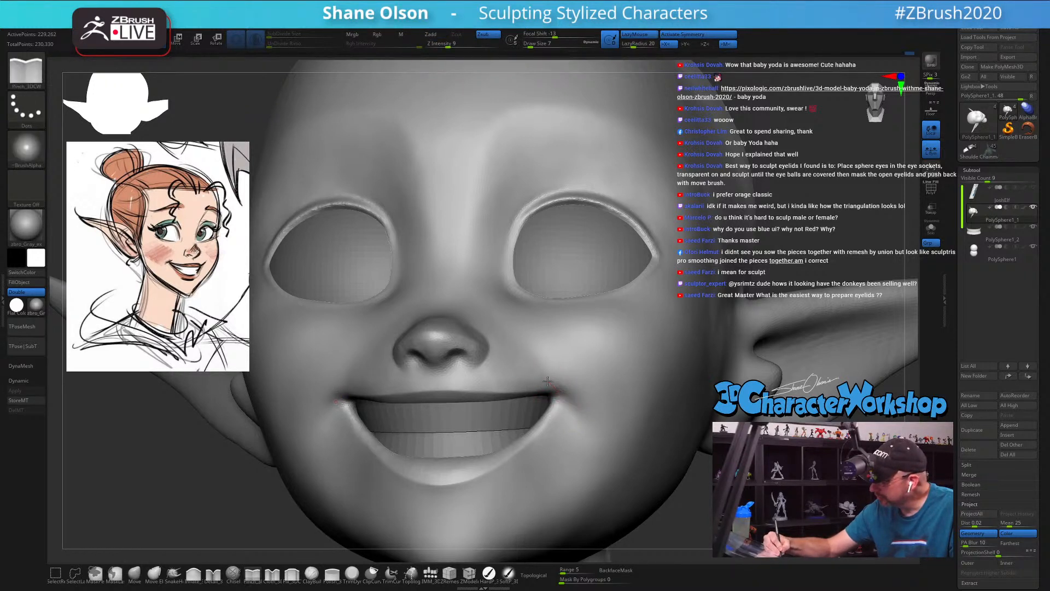
pyautogui.press('shift')
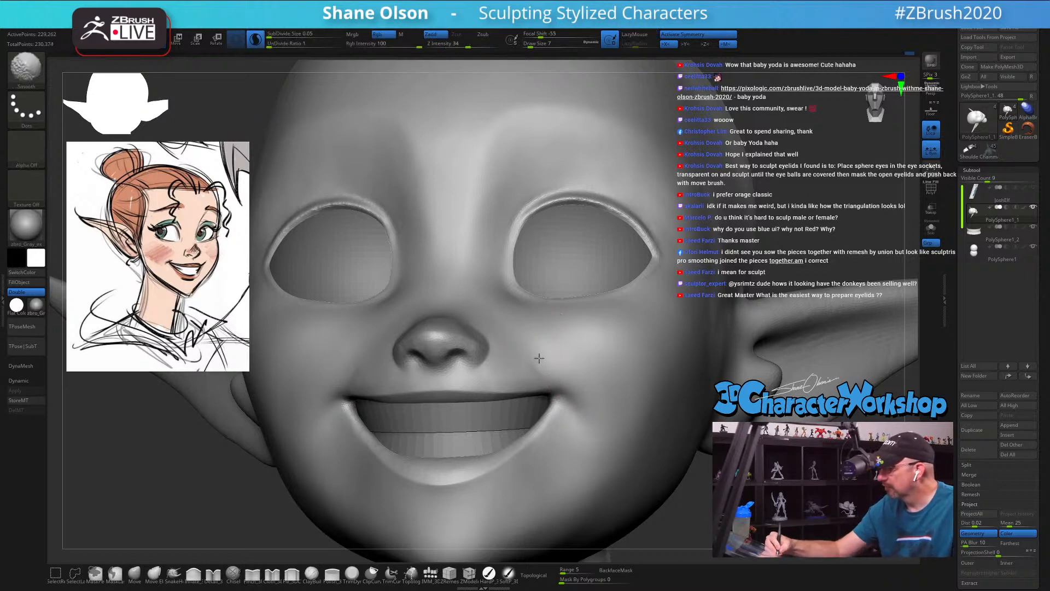
pyautogui.moveTo(577, 349)
pyautogui.keyDown('shift'); pyautogui.mouseDown()
pyautogui.moveTo(544, 363)
pyautogui.moveTo(569, 365)
pyautogui.mouseUp(); pyautogui.keyUp('shift')
# Step: Reshape the base of the nose and the upper lip profile in side view with the Move brush at draw size 29
pyautogui.moveTo(565, 367); pyautogui.dragTo(405, 531, button='right')
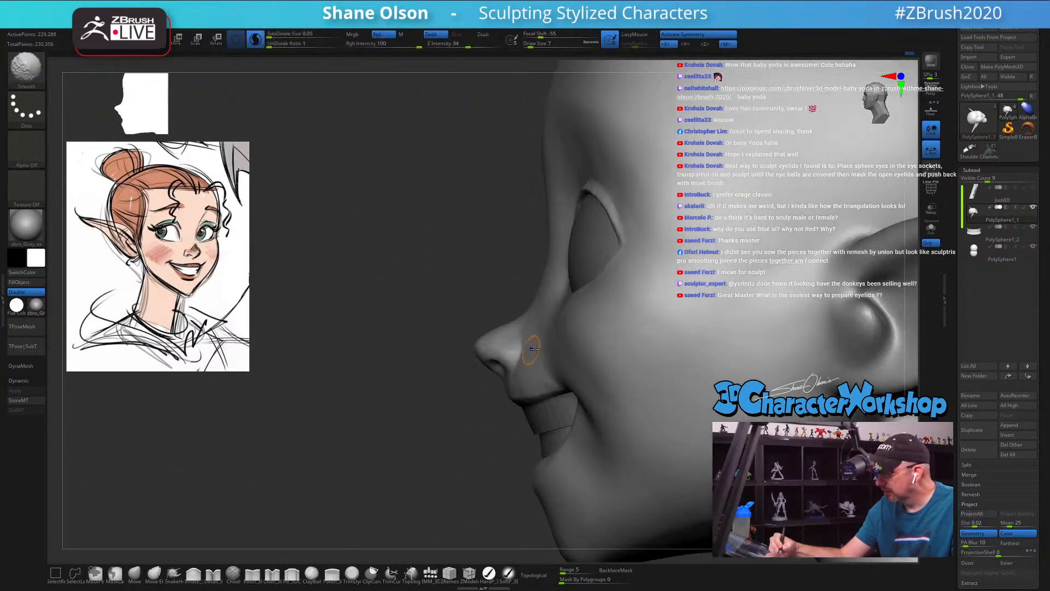
pyautogui.click(135, 574)
pyautogui.press('s')
pyautogui.moveTo(395, 479); pyautogui.dragTo(404, 480)
pyautogui.press('s')
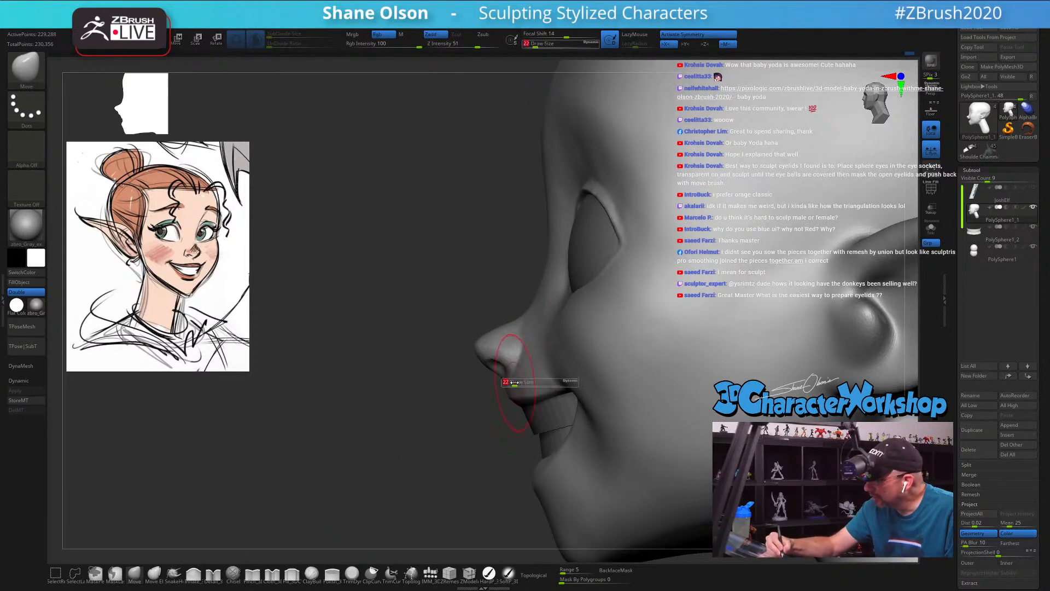
pyautogui.moveTo(511, 382); pyautogui.dragTo(517, 382)
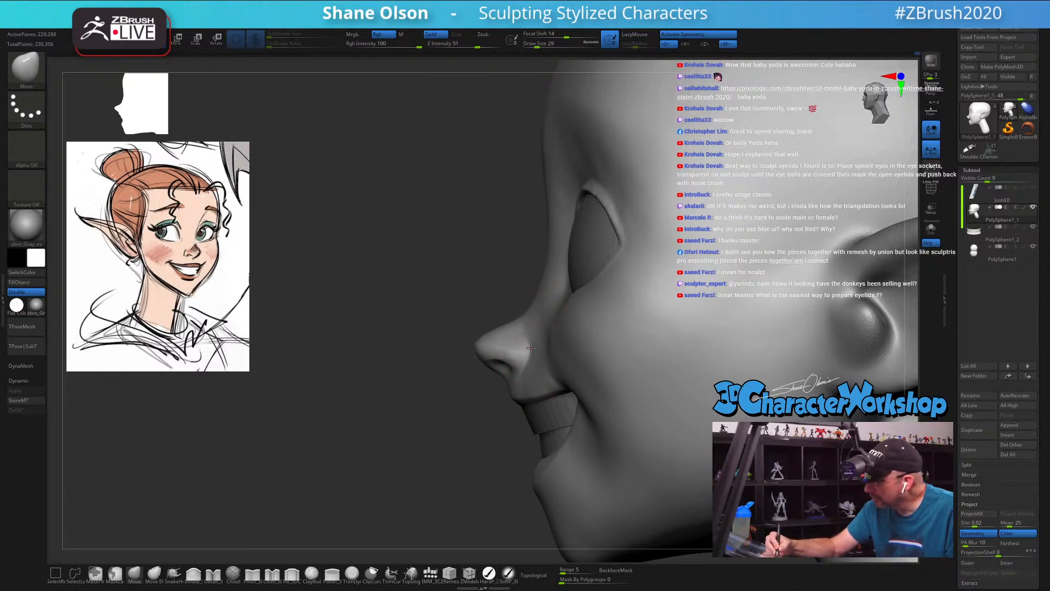
pyautogui.moveTo(557, 312)
pyautogui.mouseDown(button='right')
pyautogui.moveTo(619, 322)
pyautogui.moveTo(555, 329)
pyautogui.moveTo(514, 405)
pyautogui.moveTo(524, 405)
pyautogui.moveTo(525, 353)
pyautogui.moveTo(513, 328)
pyautogui.moveTo(505, 367)
pyautogui.moveTo(501, 357)
pyautogui.mouseUp(button='right')
# Step: Adjust the curve of the upper lip and mouth corners from below with the Move brush at draw size 35
pyautogui.press(']')
pyautogui.moveTo(490, 383); pyautogui.dragTo(487, 390)
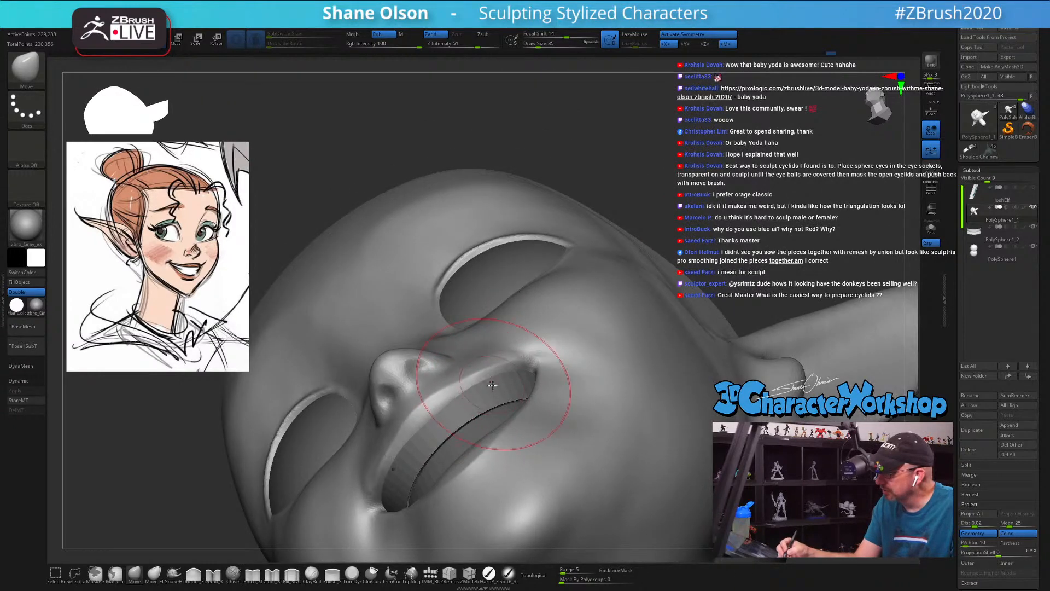
pyautogui.moveTo(495, 386); pyautogui.dragTo(500, 370, button='right')
pyautogui.moveTo(494, 382); pyautogui.dragTo(492, 388)
pyautogui.moveTo(480, 386); pyautogui.dragTo(448, 406)
pyautogui.moveTo(489, 358)
pyautogui.mouseDown(button='right')
pyautogui.moveTo(498, 393)
pyautogui.moveTo(500, 383)
pyautogui.moveTo(473, 394)
pyautogui.moveTo(558, 406)
pyautogui.mouseUp(button='right')
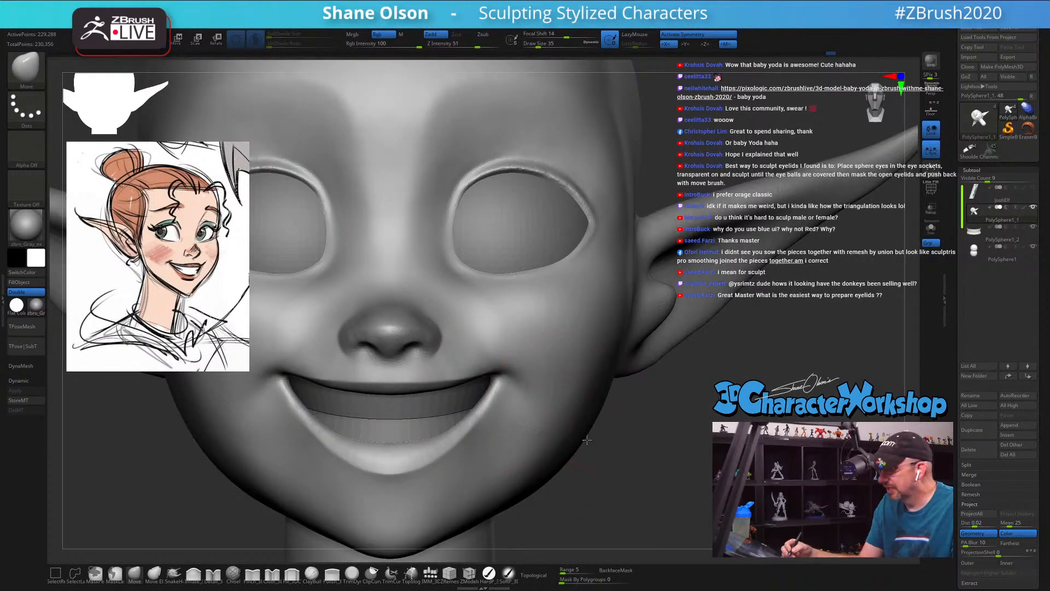
# Step: Reshape the cheeks beside the mouth corners with a smaller Move brush and smooth them, ending at draw size 27
pyautogui.moveTo(587, 440)
pyautogui.mouseDown(button='right')
pyautogui.moveTo(537, 347)
pyautogui.moveTo(491, 320)
pyautogui.mouseUp(button='right')
pyautogui.press('[')
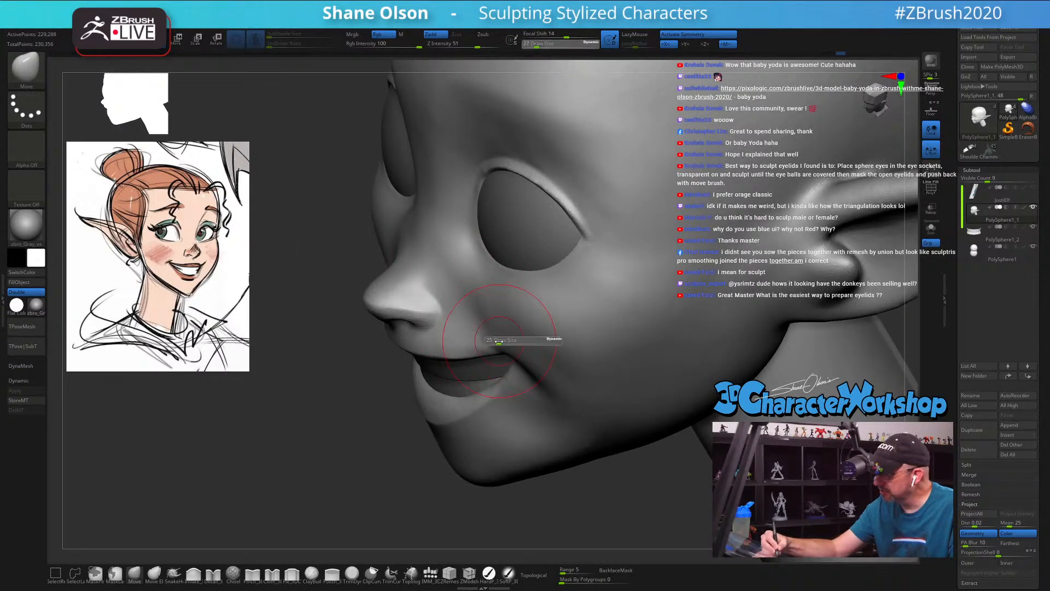
pyautogui.moveTo(512, 314)
pyautogui.mouseDown(button='right')
pyautogui.moveTo(507, 359)
pyautogui.moveTo(544, 317)
pyautogui.mouseUp(button='right')
pyautogui.moveTo(551, 366)
pyautogui.mouseDown(button='right')
pyautogui.moveTo(568, 355)
pyautogui.moveTo(534, 363)
pyautogui.mouseUp(button='right')
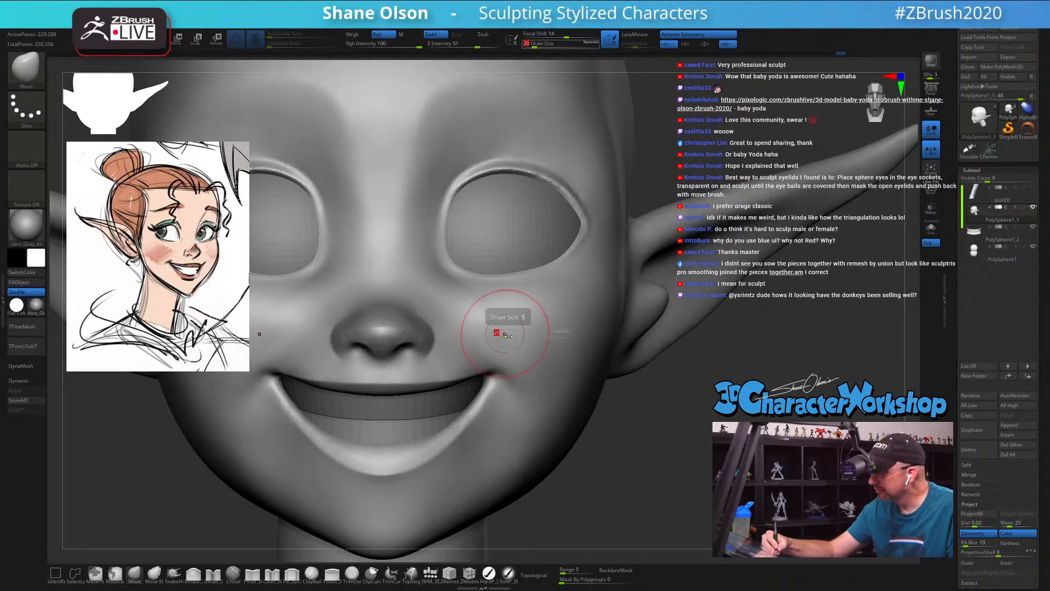
pyautogui.press('shift')
pyautogui.keyDown('shift'); pyautogui.moveTo(524, 339); pyautogui.dragTo(528, 344); pyautogui.keyUp('shift')
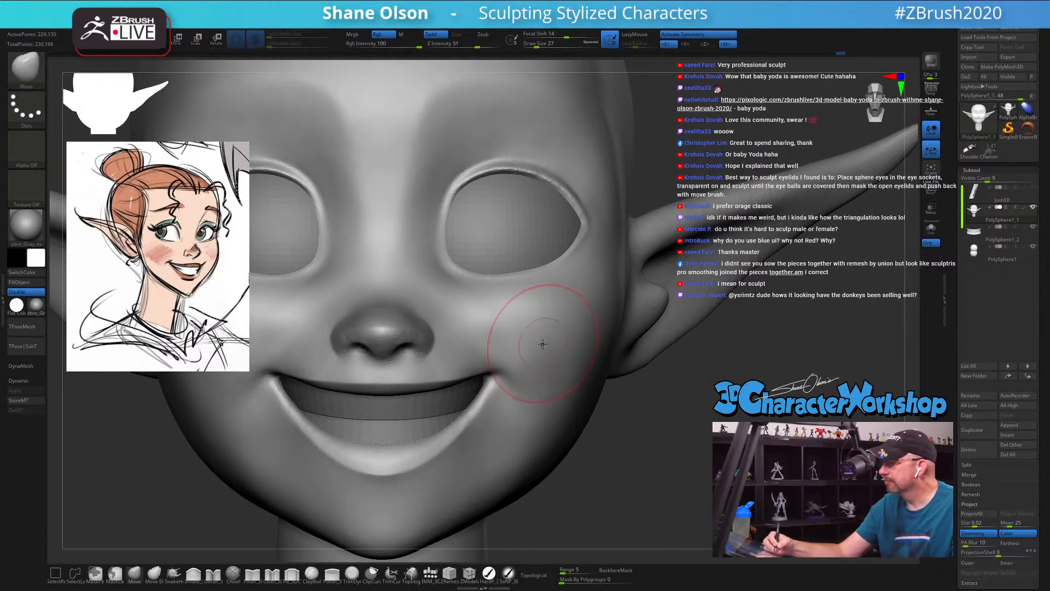
# Step: Reshape the lower lip and chin profile with the Move brush, ending at draw size 27
pyautogui.keyDown('ctrl'); pyautogui.moveTo(533, 334); pyautogui.dragTo(640, 416, button='right'); pyautogui.keyUp('ctrl')
pyautogui.keyDown('ctrl'); pyautogui.moveTo(580, 360); pyautogui.dragTo(584, 395, button='right'); pyautogui.keyUp('ctrl')
pyautogui.press('s')
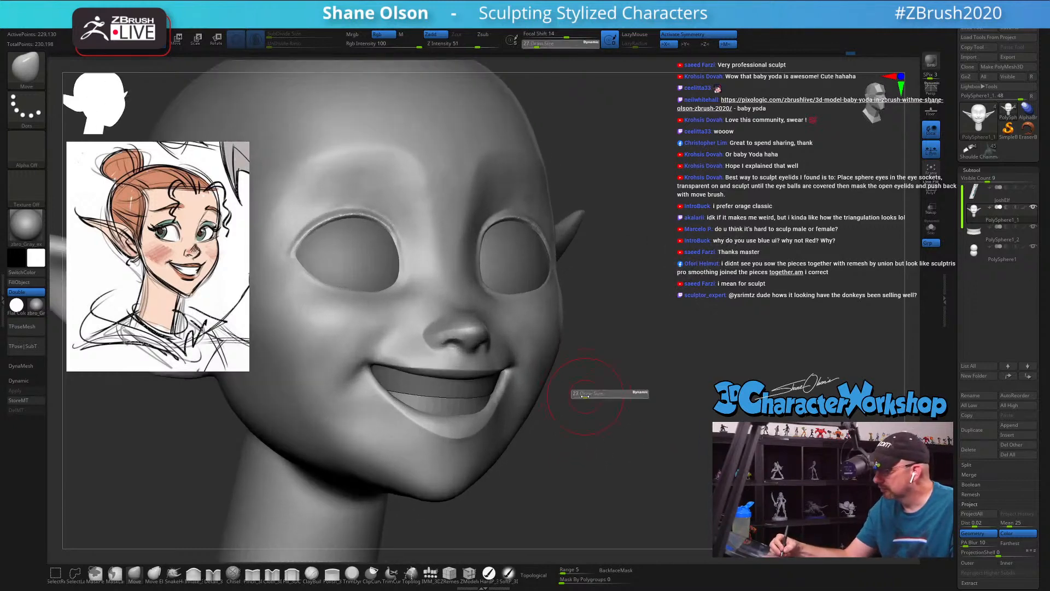
pyautogui.moveTo(583, 395); pyautogui.dragTo(581, 395)
pyautogui.moveTo(579, 401); pyautogui.dragTo(534, 411, button='right')
pyautogui.press('s')
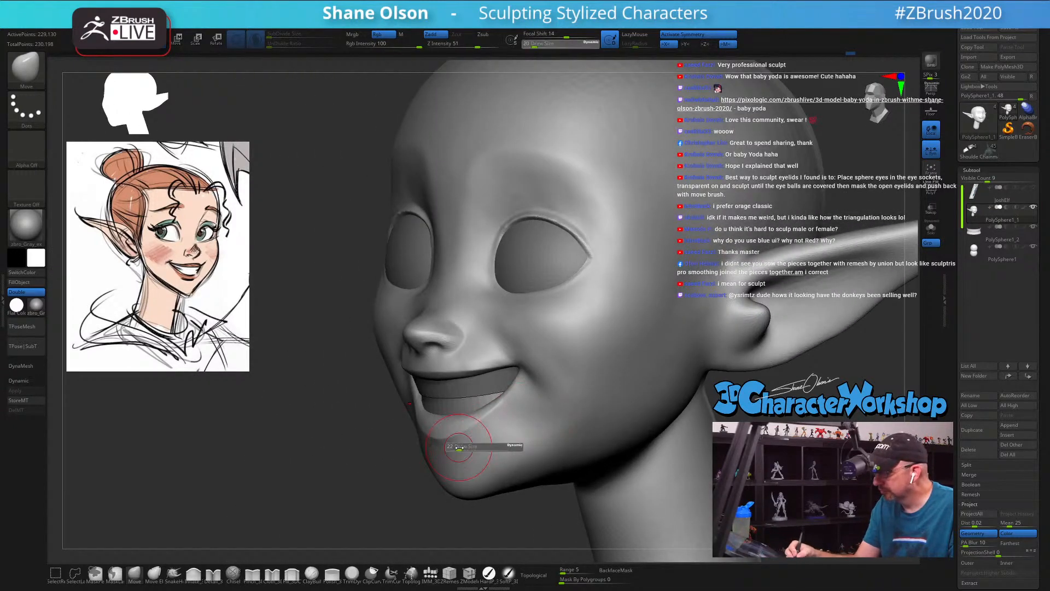
pyautogui.moveTo(437, 445); pyautogui.dragTo(441, 442)
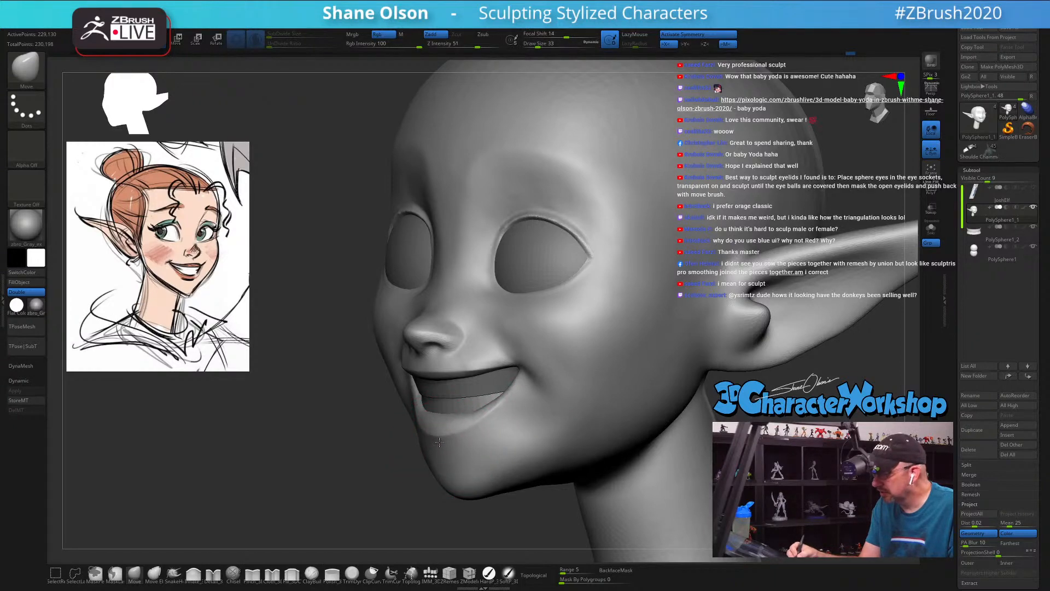
pyautogui.moveTo(439, 442)
pyautogui.mouseDown(button='right')
pyautogui.moveTo(458, 443)
pyautogui.moveTo(458, 461)
pyautogui.mouseUp(button='right')
pyautogui.press('s')
pyautogui.moveTo(457, 461); pyautogui.dragTo(453, 461)
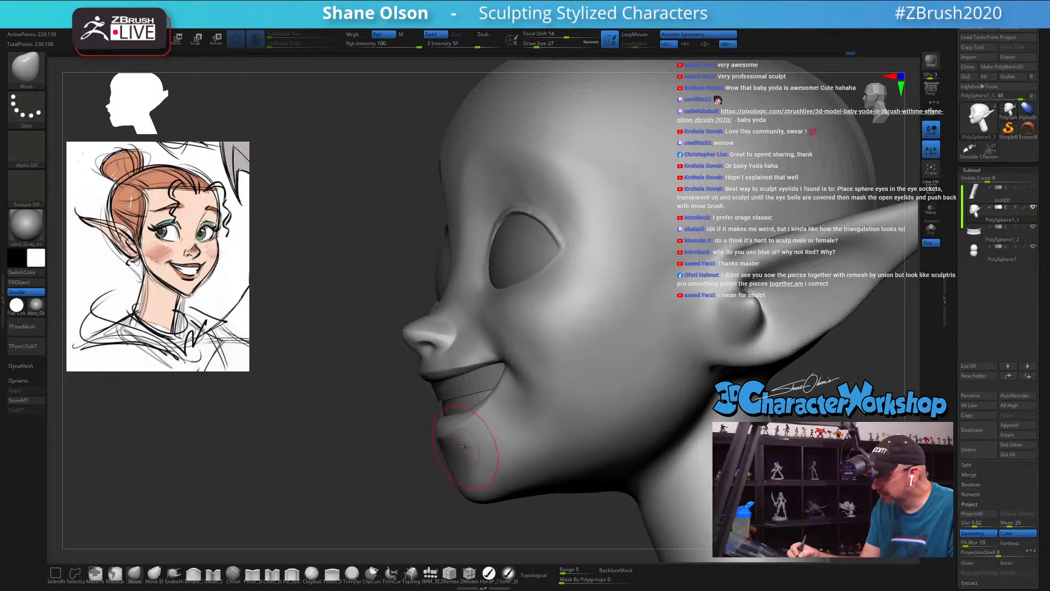
pyautogui.moveTo(465, 447); pyautogui.dragTo(467, 454, button='right')
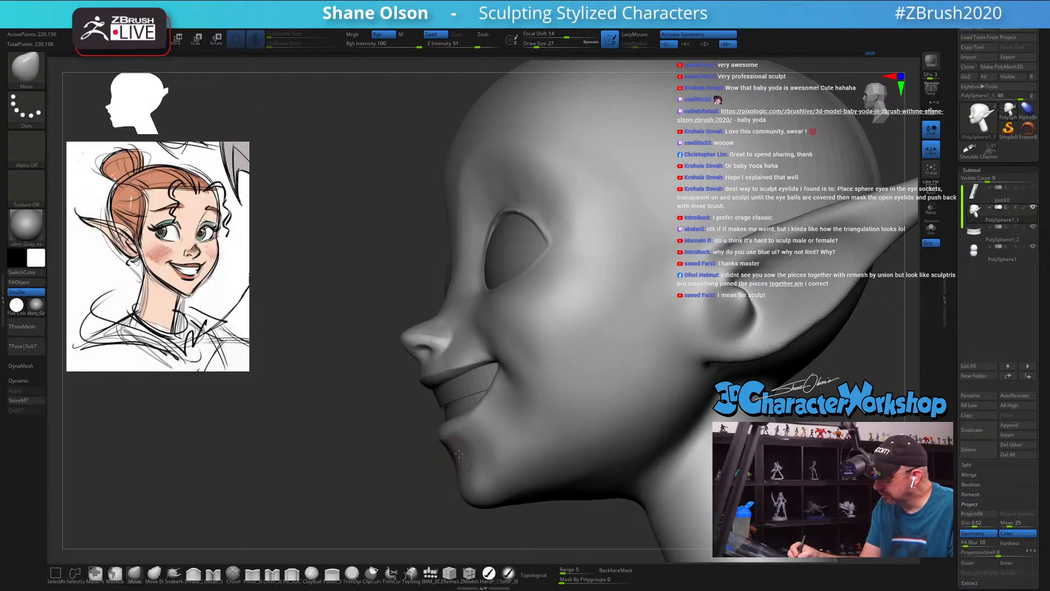
# Step: Adjust the chin and the lower cheeks beside the mouth corners with a smaller Move brush, ending at draw size 25
pyautogui.moveTo(473, 444); pyautogui.dragTo(490, 438, button='right')
pyautogui.press('s')
pyautogui.moveTo(488, 447)
pyautogui.mouseDown()
pyautogui.moveTo(461, 456)
pyautogui.moveTo(487, 446)
pyautogui.mouseUp()
pyautogui.press('s')
pyautogui.moveTo(495, 432)
pyautogui.mouseDown(button='right')
pyautogui.moveTo(509, 420)
pyautogui.moveTo(494, 441)
pyautogui.mouseUp(button='right')
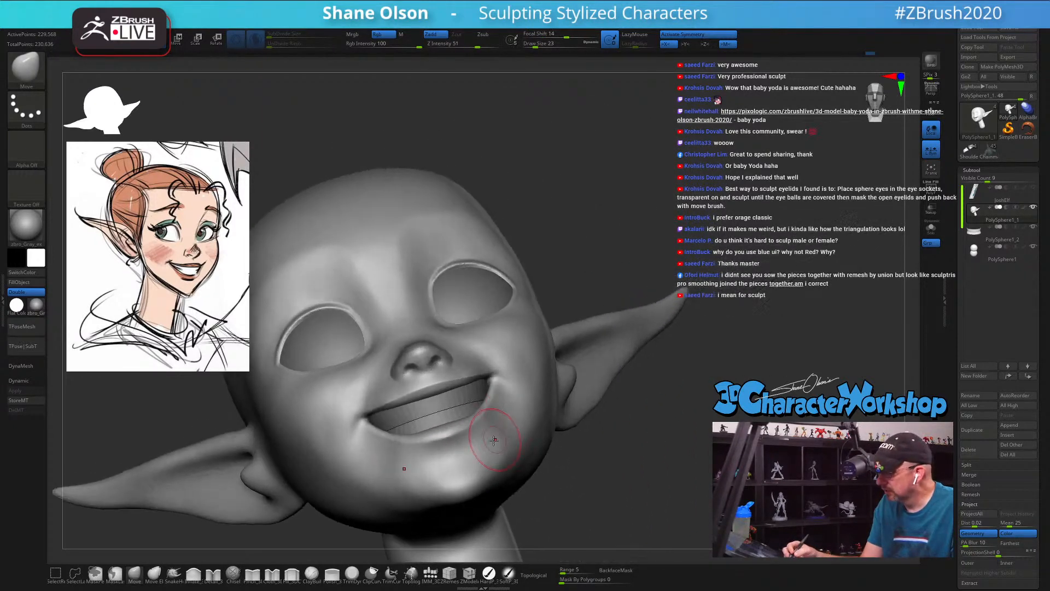
pyautogui.press('s')
pyautogui.moveTo(494, 440); pyautogui.dragTo(497, 440)
pyautogui.moveTo(497, 432)
pyautogui.mouseDown(button='right')
pyautogui.moveTo(508, 427)
pyautogui.moveTo(491, 445)
pyautogui.mouseUp(button='right')
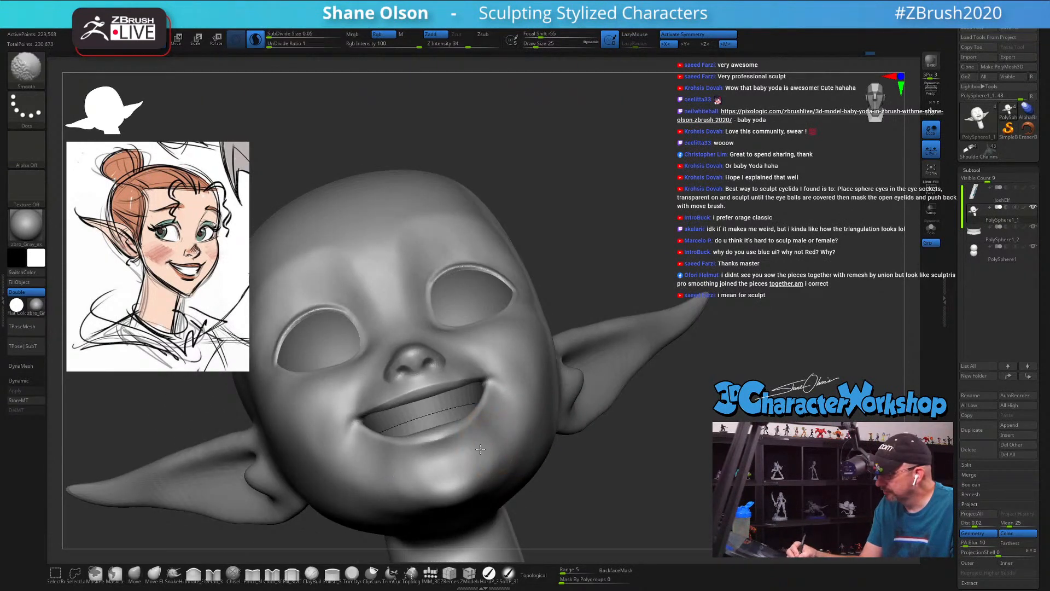
# Step: Smooth the area below the mouth corners with the Smooth brush at Z intensity 57
pyautogui.keyDown('shift'); pyautogui.moveTo(460, 466); pyautogui.dragTo(482, 459); pyautogui.keyUp('shift')
pyautogui.keyDown('shift'); pyautogui.click(480, 45); pyautogui.keyUp('shift')
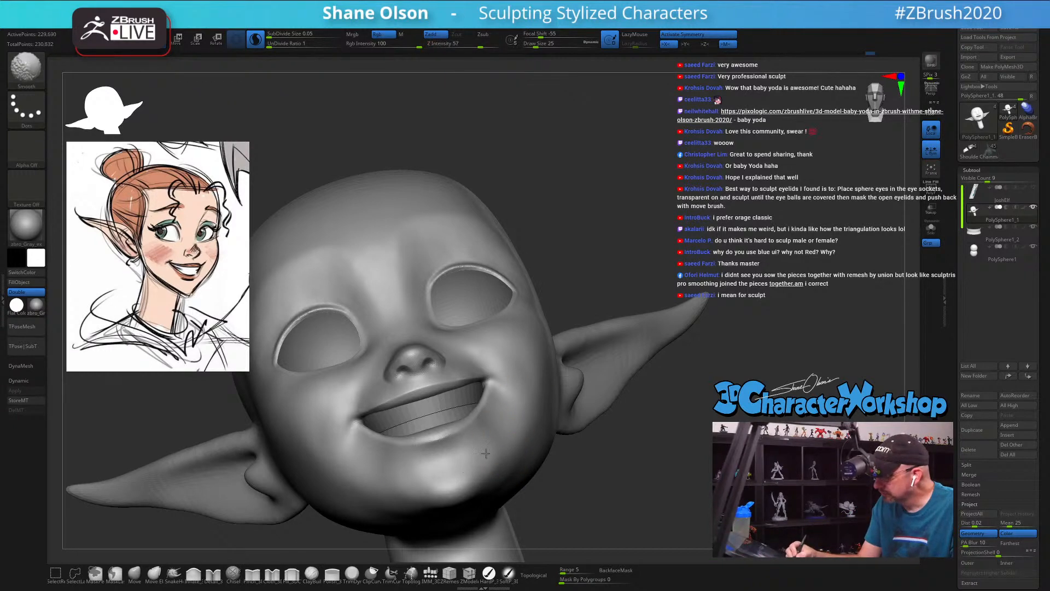
pyautogui.moveTo(534, 425)
pyautogui.mouseDown(button='right')
pyautogui.moveTo(538, 436)
pyautogui.moveTo(520, 372)
pyautogui.mouseUp(button='right')
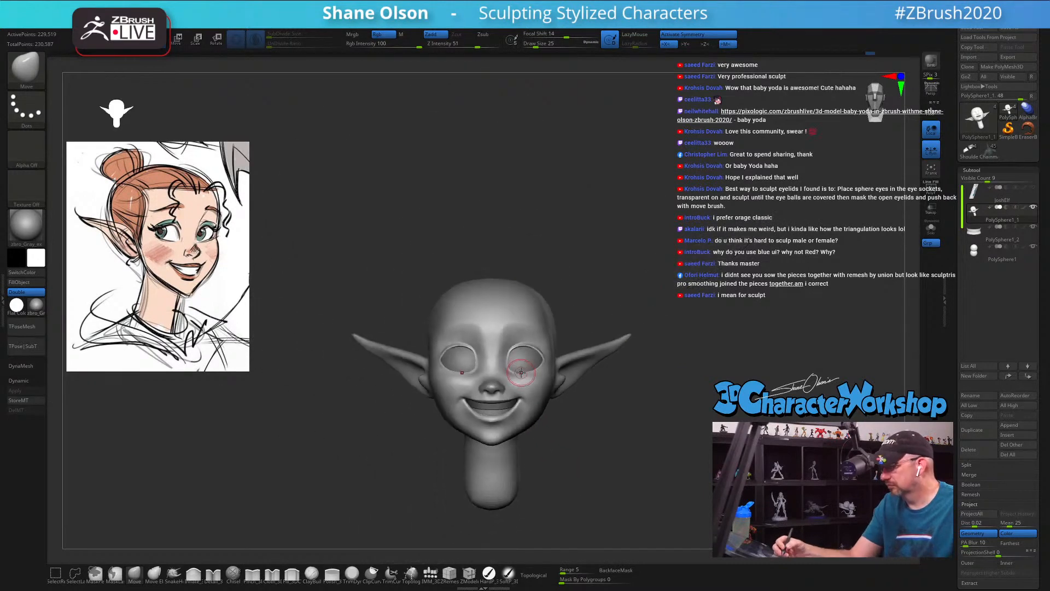
# Step: Reshape the jawline between the chin and ear with the Move brush at draw size 51
pyautogui.keyDown('ctrl'); pyautogui.moveTo(610, 404); pyautogui.dragTo(600, 436, button='right'); pyautogui.keyUp('ctrl')
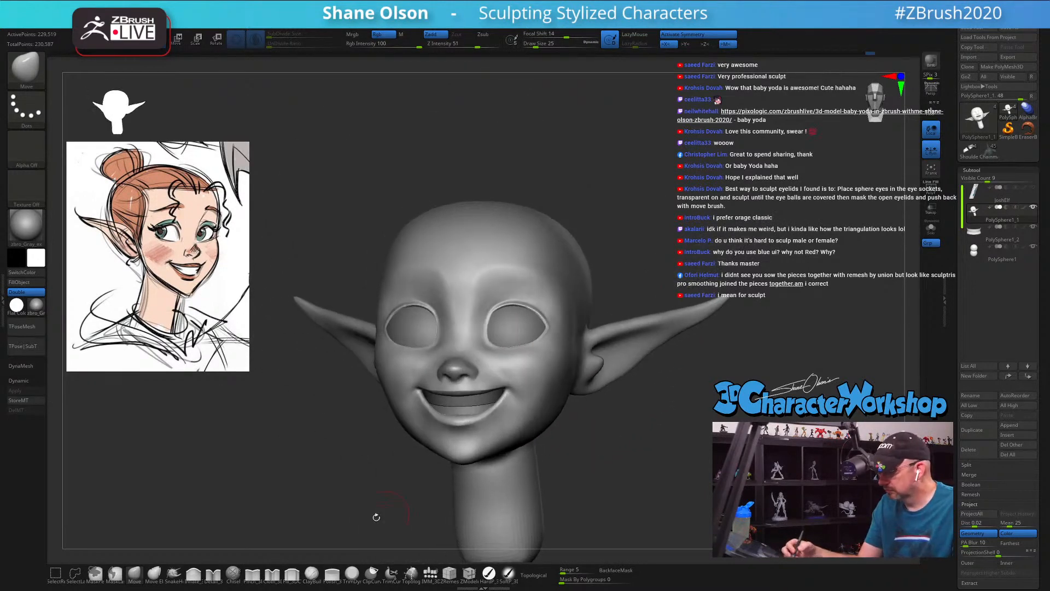
pyautogui.click(137, 574)
pyautogui.press('s')
pyautogui.moveTo(599, 436); pyautogui.dragTo(603, 436)
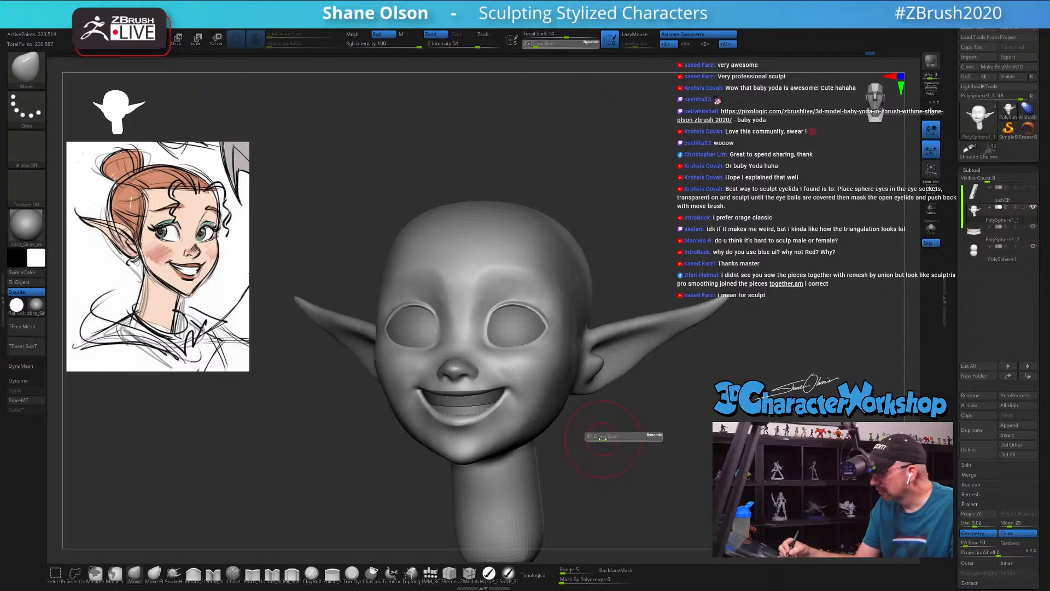
pyautogui.keyDown('ctrl'); pyautogui.moveTo(602, 429); pyautogui.dragTo(600, 447, button='right'); pyautogui.keyUp('ctrl')
pyautogui.press('s')
pyautogui.moveTo(587, 448); pyautogui.dragTo(593, 445)
pyautogui.press('s')
pyautogui.moveTo(598, 432)
pyautogui.mouseDown(button='right')
pyautogui.moveTo(584, 450)
pyautogui.moveTo(547, 443)
pyautogui.mouseUp(button='right')
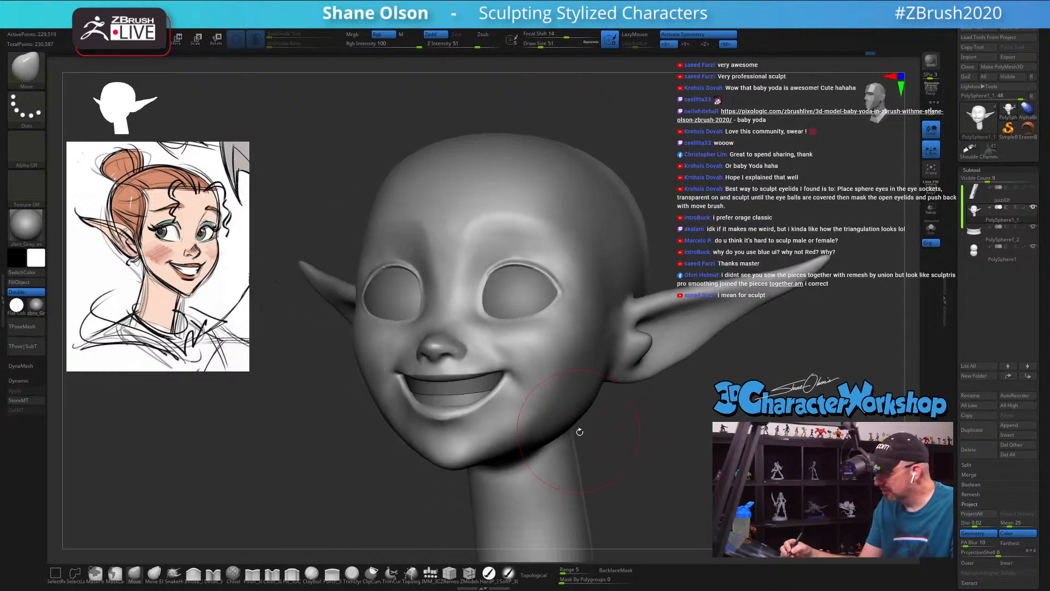
pyautogui.press('s')
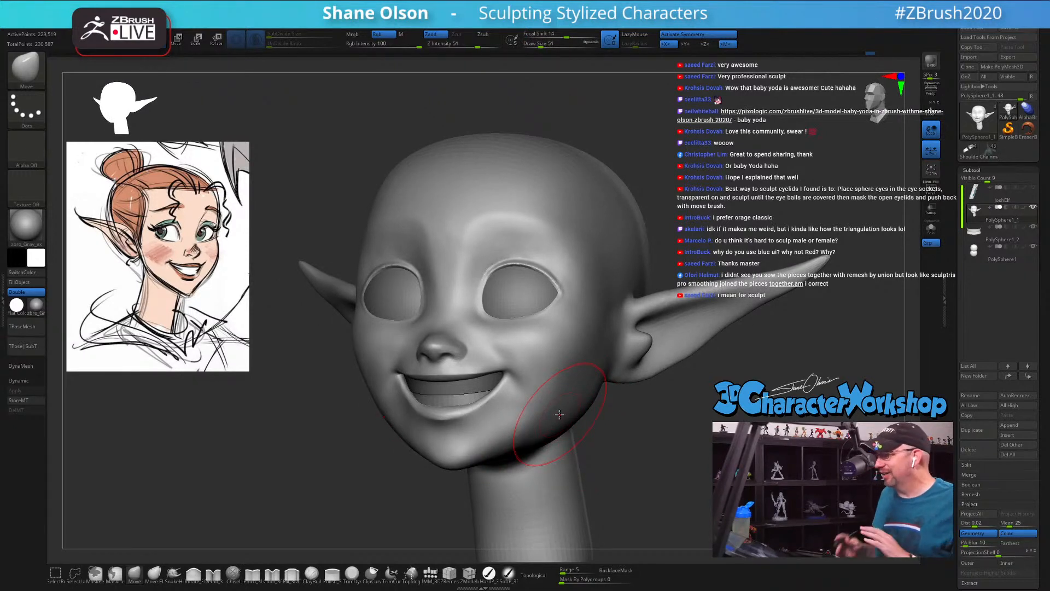
pyautogui.moveTo(604, 410); pyautogui.dragTo(572, 382, button='right')
# Step: Reshape the front of the neck and its transition under the jaw in side view with the Move brush at draw size 101
pyautogui.moveTo(589, 422); pyautogui.dragTo(637, 374, button='right')
pyautogui.press('s')
pyautogui.moveTo(638, 374); pyautogui.dragTo(644, 375)
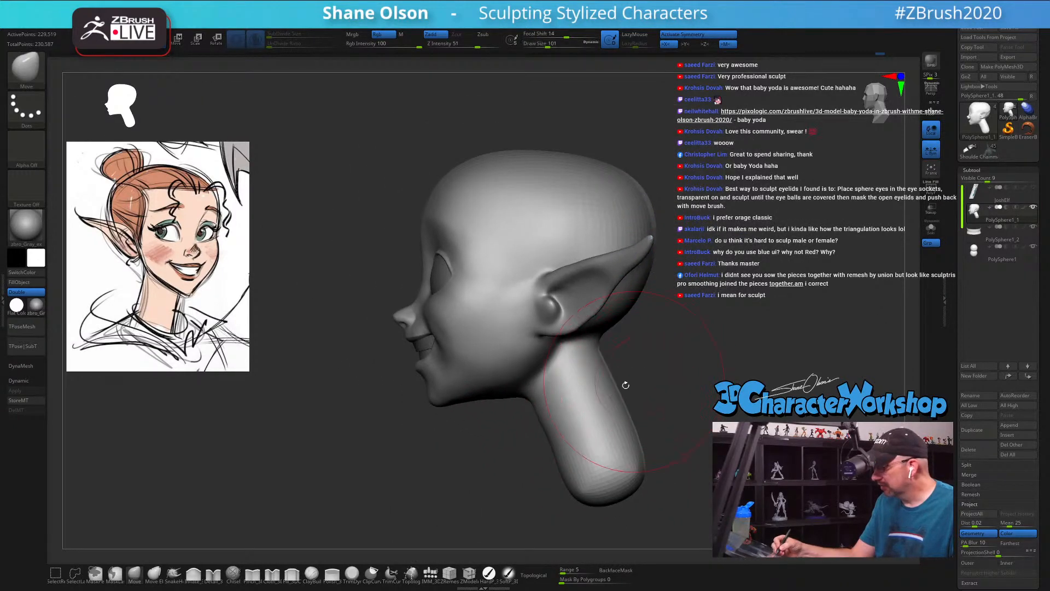
pyautogui.press('s')
pyautogui.moveTo(539, 413); pyautogui.dragTo(515, 396)
pyautogui.moveTo(567, 452); pyautogui.dragTo(552, 446)
pyautogui.press('s')
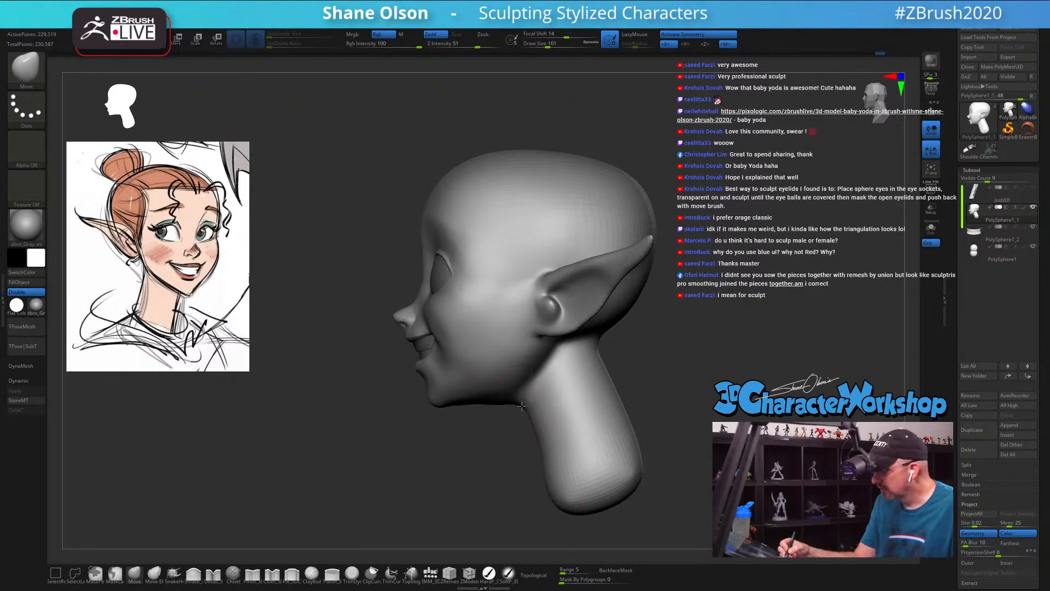
# Step: Slim the upper neck from behind with the Move brush at draw size 83 and adjust its lower part at draw size 90
pyautogui.moveTo(661, 395); pyautogui.dragTo(622, 403)
pyautogui.press('s')
pyautogui.moveTo(624, 346); pyautogui.dragTo(622, 340)
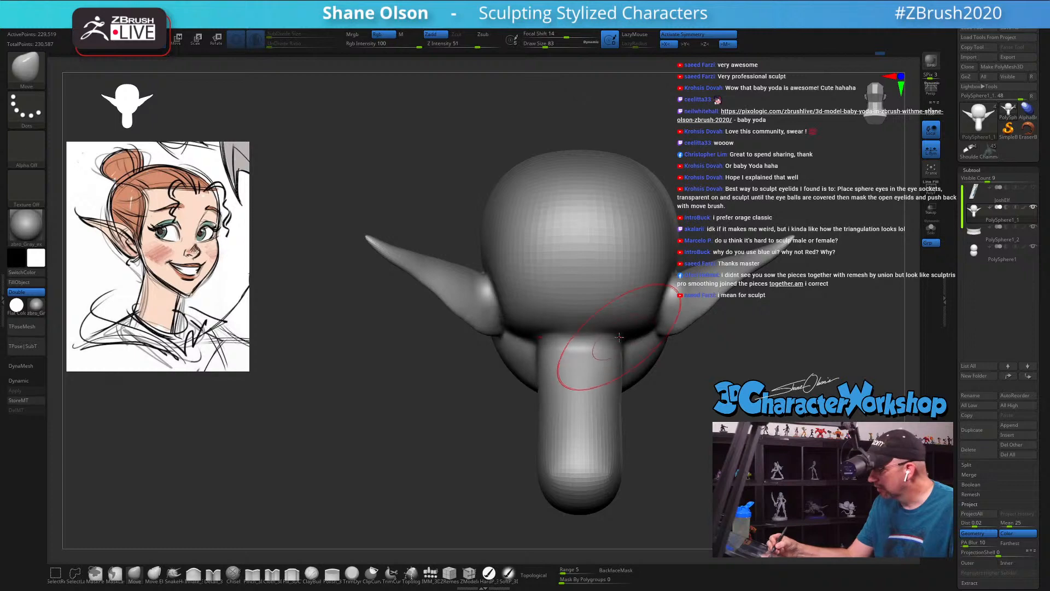
pyautogui.moveTo(622, 382); pyautogui.dragTo(615, 383)
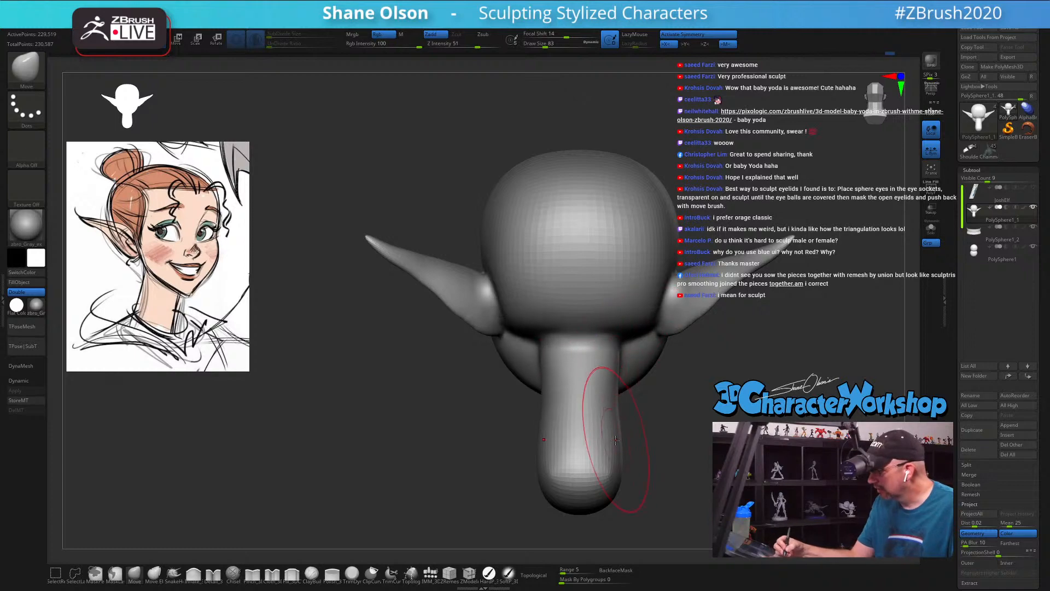
pyautogui.press('s')
pyautogui.moveTo(612, 454); pyautogui.dragTo(618, 458)
pyautogui.moveTo(617, 472); pyautogui.dragTo(655, 447, button='right')
pyautogui.click(630, 473)
# Step: Reshape the back of the neck where it meets the skull with the Move brush at draw size 65 and smooth it
pyautogui.keyDown('ctrl'); pyautogui.moveTo(645, 392); pyautogui.dragTo(638, 356, button='right'); pyautogui.keyUp('ctrl')
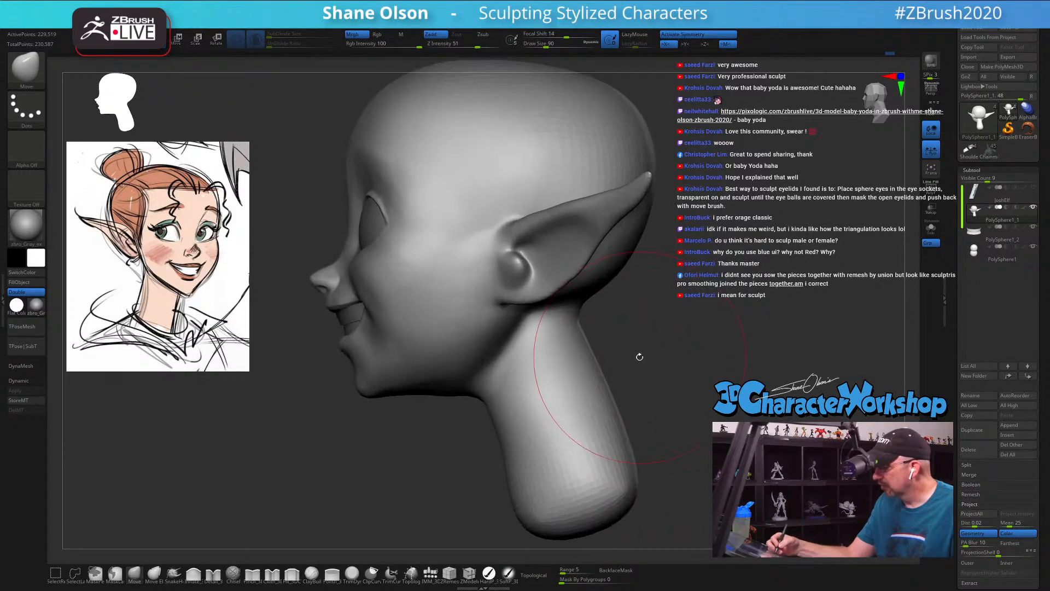
pyautogui.press('s')
pyautogui.moveTo(639, 356); pyautogui.dragTo(636, 356)
pyautogui.moveTo(636, 356); pyautogui.dragTo(615, 246, button='right')
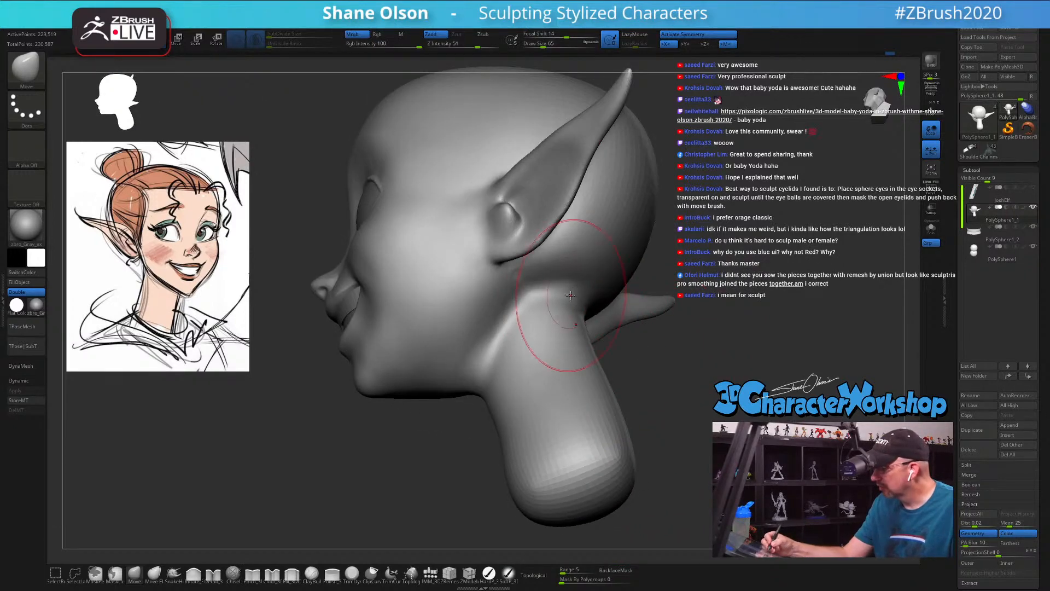
pyautogui.keyDown('shift'); pyautogui.moveTo(570, 298); pyautogui.dragTo(561, 284); pyautogui.keyUp('shift')
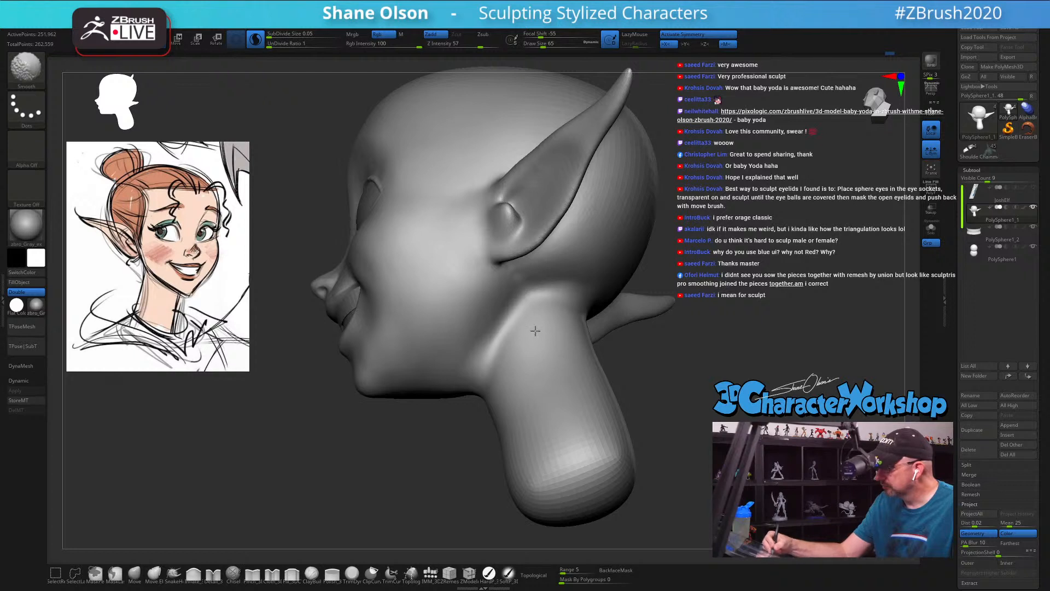
pyautogui.moveTo(633, 328)
pyautogui.mouseDown(button='right')
pyautogui.moveTo(638, 382)
pyautogui.moveTo(497, 461)
pyautogui.mouseUp(button='right')
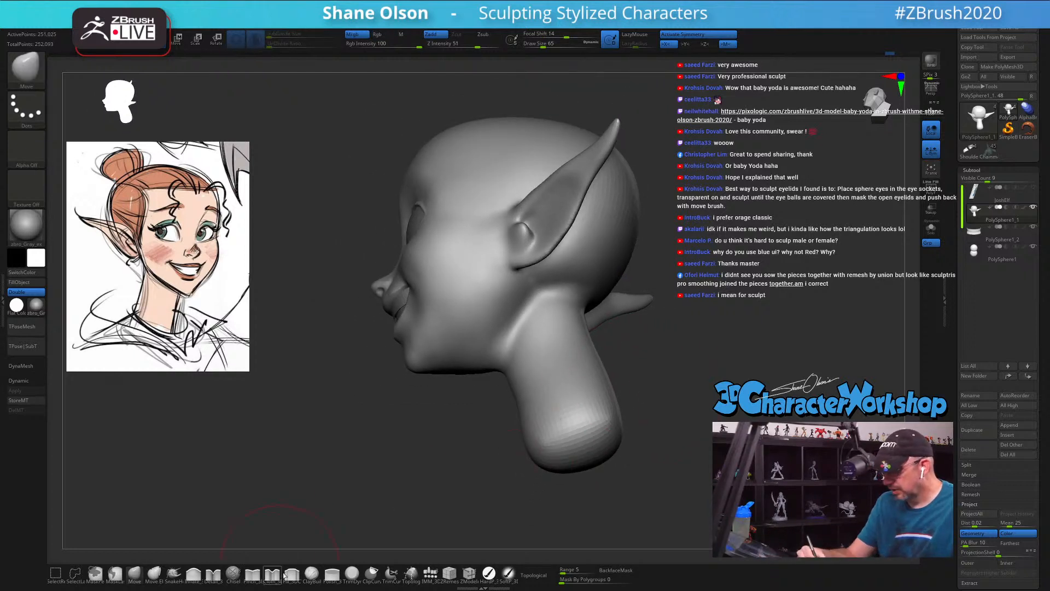
# Step: Fill the transition from the neck to the skull and jaw behind the ear with the Fill brush at draw size 39
pyautogui.click(286, 574)
pyautogui.press('s')
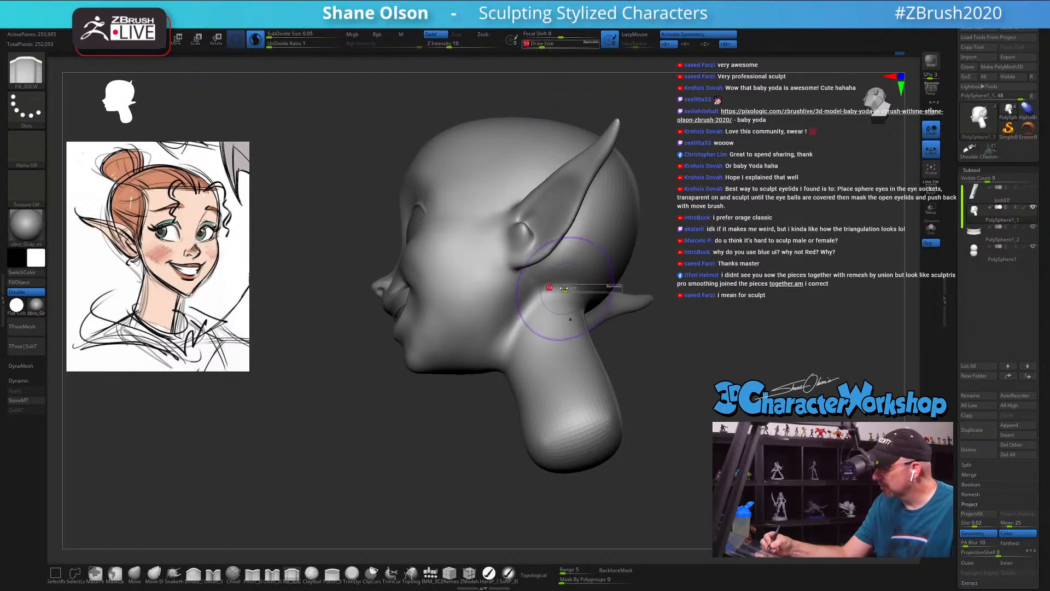
pyautogui.moveTo(564, 288); pyautogui.dragTo(546, 290)
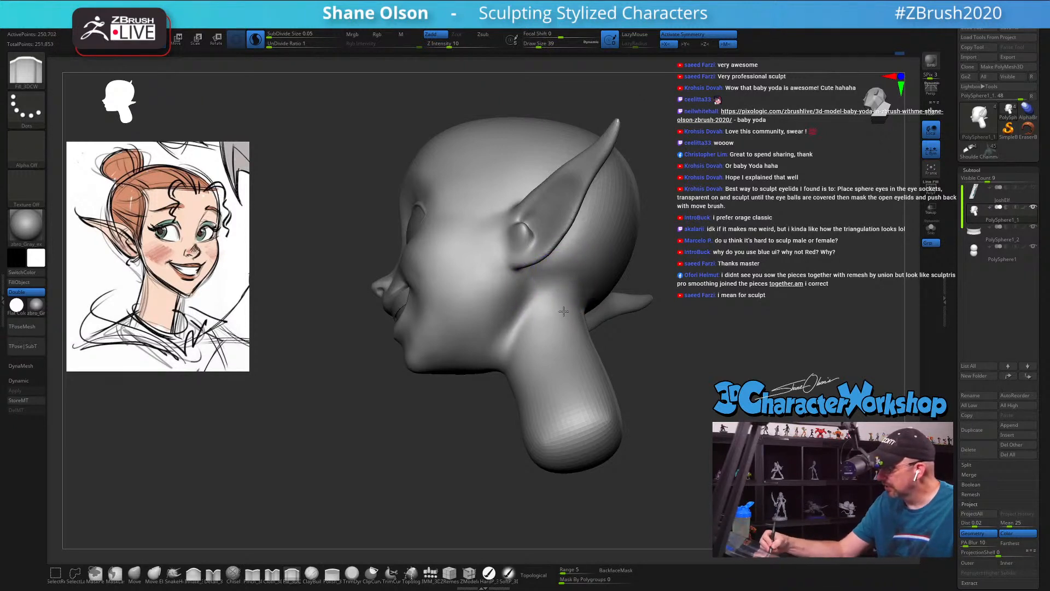
pyautogui.moveTo(577, 338); pyautogui.dragTo(606, 274, button='right')
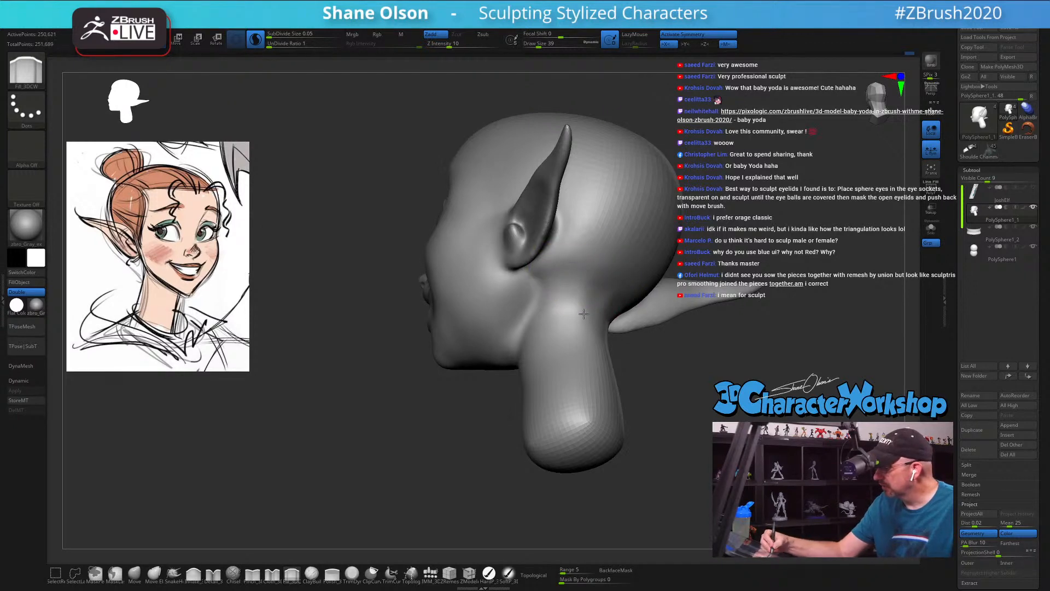
pyautogui.moveTo(584, 314); pyautogui.dragTo(594, 297)
pyautogui.moveTo(610, 367)
pyautogui.mouseDown(button='right')
pyautogui.moveTo(591, 382)
pyautogui.moveTo(610, 365)
pyautogui.moveTo(553, 295)
pyautogui.mouseUp(button='right')
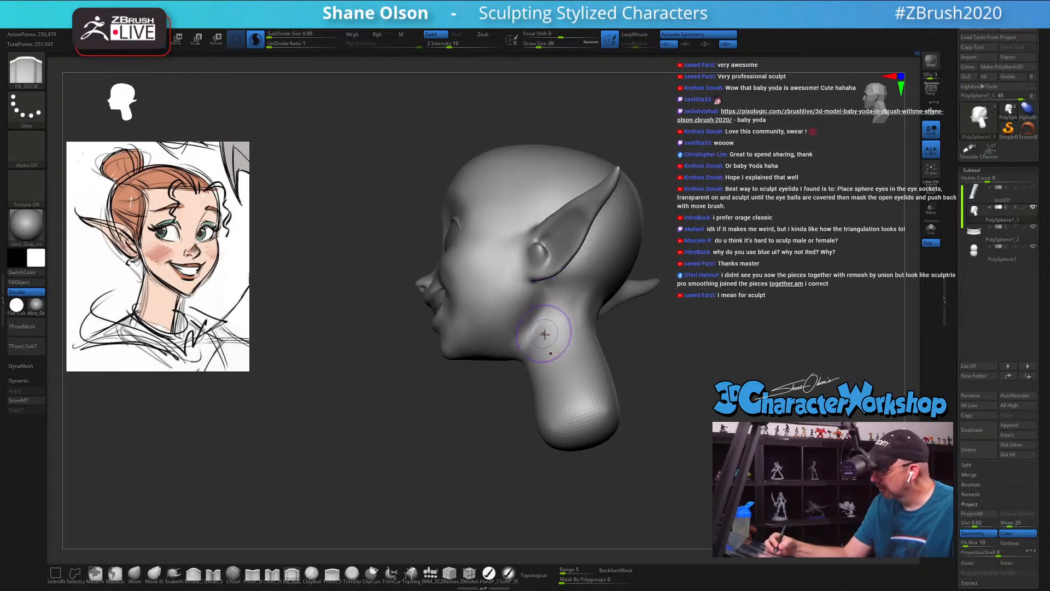
pyautogui.moveTo(545, 334); pyautogui.dragTo(528, 335, button='right')
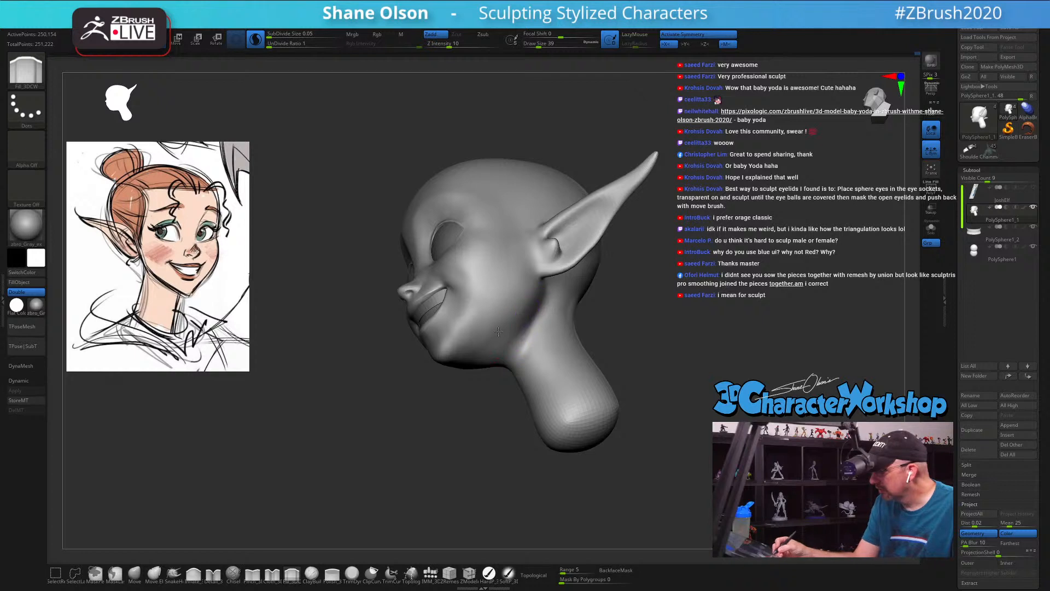
pyautogui.moveTo(525, 323); pyautogui.dragTo(472, 347, button='right')
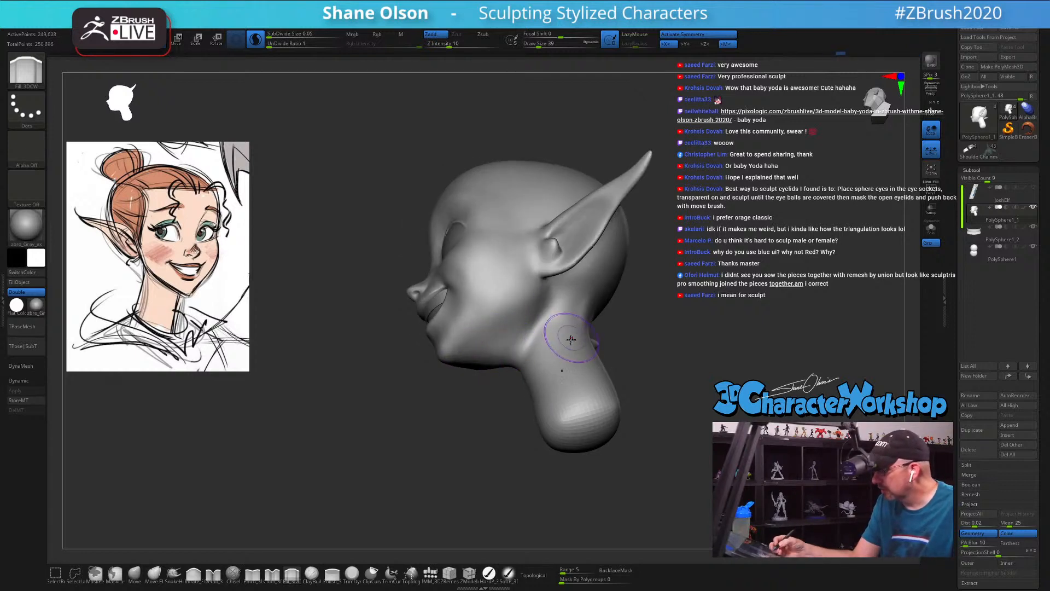
# Step: Smooth the surface of the neck from the opposite side at draw size 39
pyautogui.moveTo(571, 340)
pyautogui.mouseDown(button='right')
pyautogui.moveTo(547, 368)
pyautogui.moveTo(563, 352)
pyautogui.moveTo(554, 319)
pyautogui.moveTo(660, 359)
pyautogui.mouseUp(button='right')
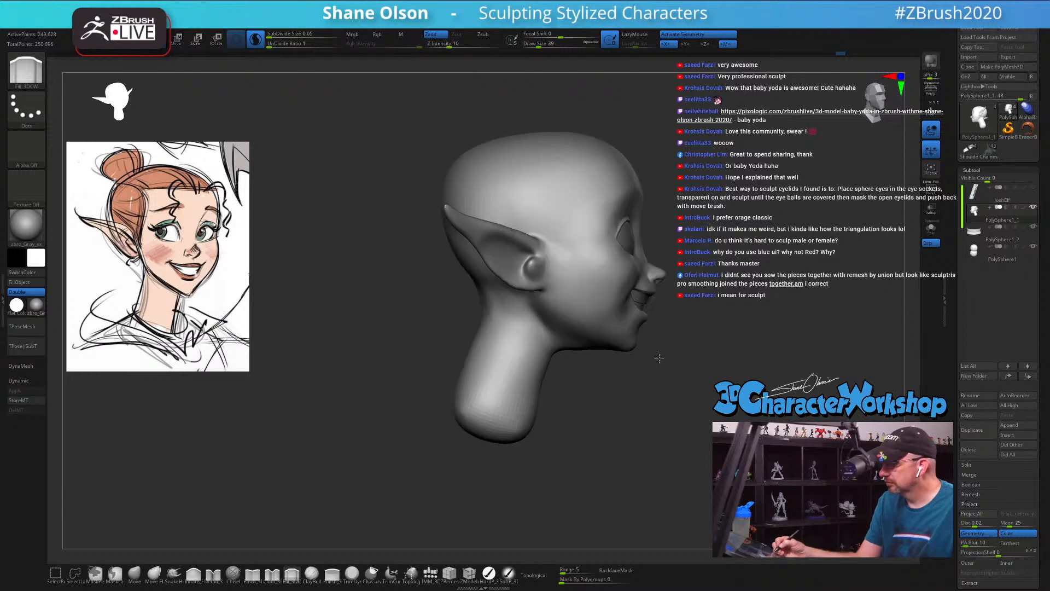
pyautogui.keyDown('alt'); pyautogui.moveTo(645, 400); pyautogui.dragTo(623, 416, button='right'); pyautogui.keyUp('alt')
pyautogui.keyDown('shift'); pyautogui.moveTo(471, 418); pyautogui.dragTo(453, 401); pyautogui.keyUp('shift')
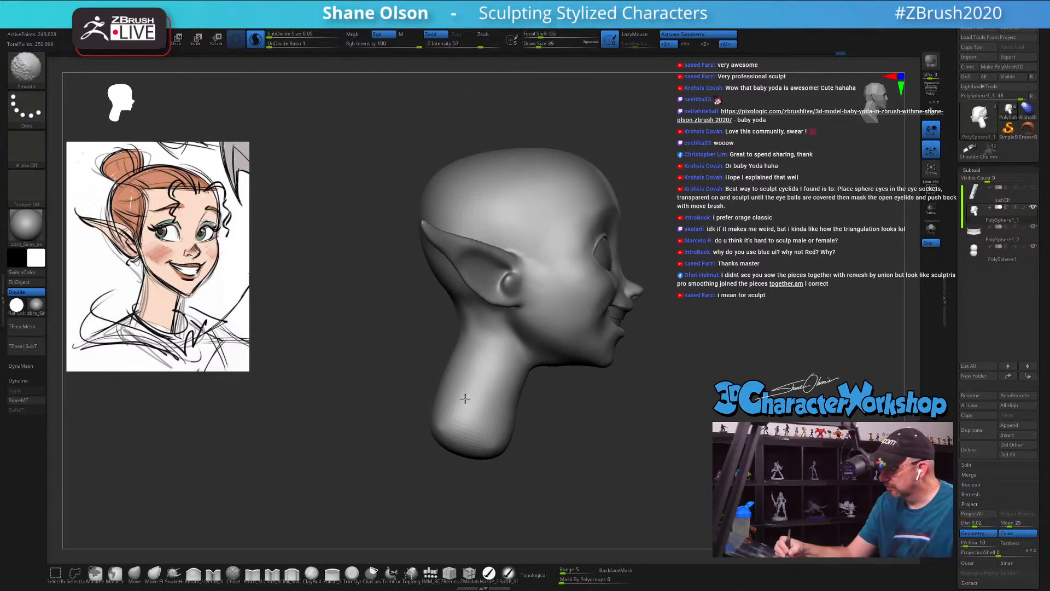
pyautogui.moveTo(514, 380)
pyautogui.mouseDown(button='right')
pyautogui.moveTo(563, 453)
pyautogui.moveTo(617, 484)
pyautogui.mouseUp(button='right')
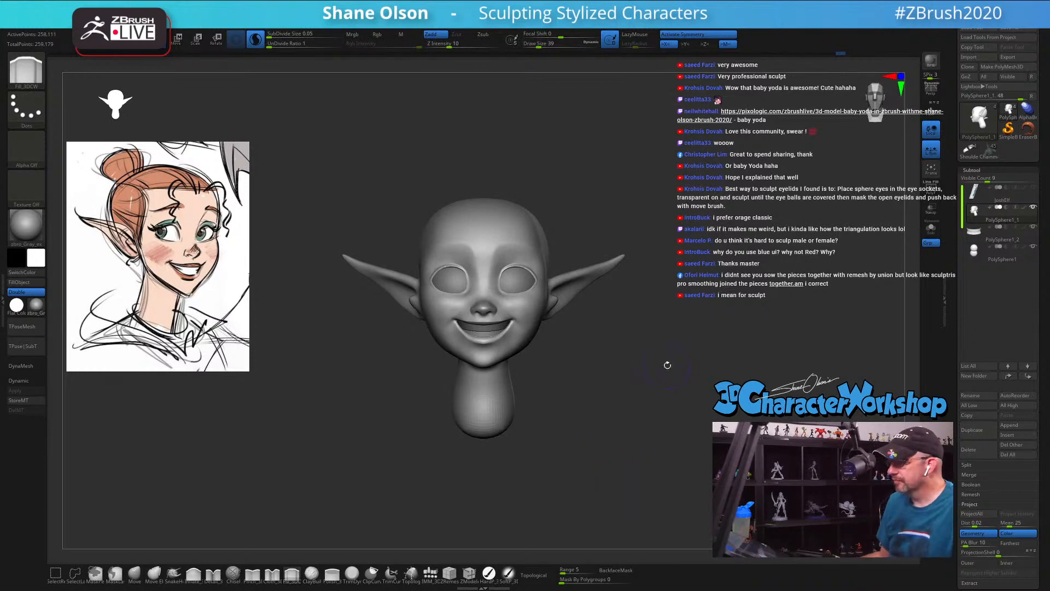
# Step: Switch to the SnakeHook brush and reduce its draw size to 33
pyautogui.moveTo(668, 365); pyautogui.dragTo(406, 531, button='right')
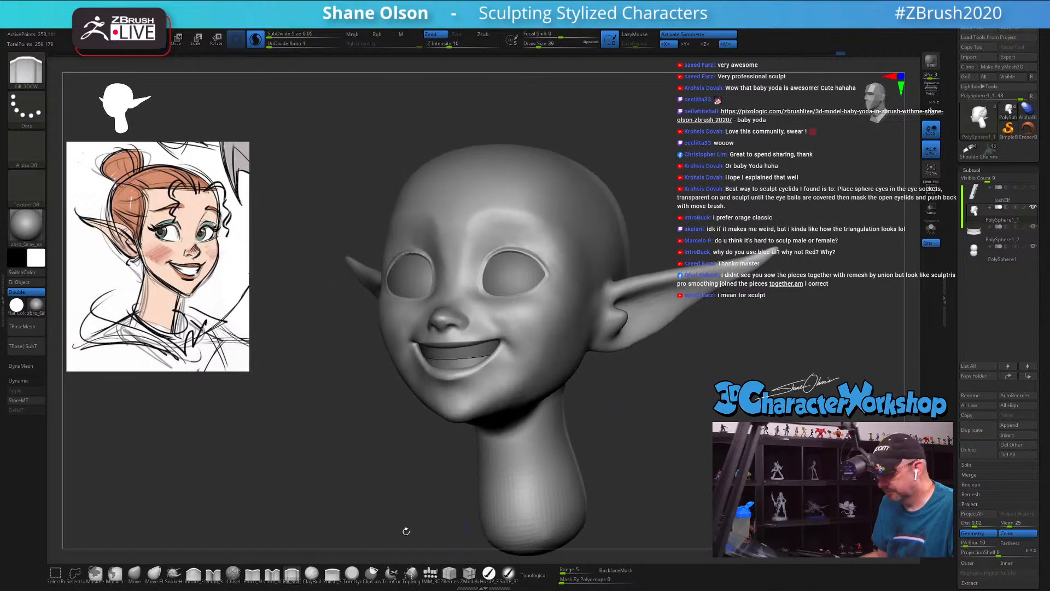
pyautogui.click(181, 574)
pyautogui.keyDown('alt'); pyautogui.moveTo(712, 388); pyautogui.dragTo(633, 399, button='right'); pyautogui.keyUp('alt')
pyautogui.press('s')
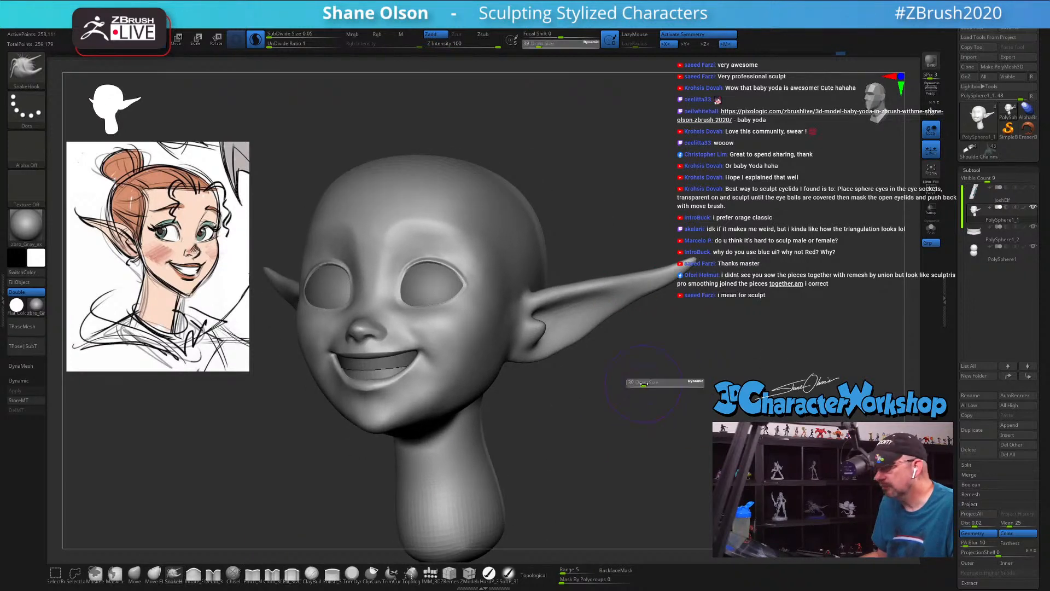
pyautogui.moveTo(644, 382); pyautogui.dragTo(646, 383)
pyautogui.moveTo(681, 341); pyautogui.dragTo(697, 350, button='right')
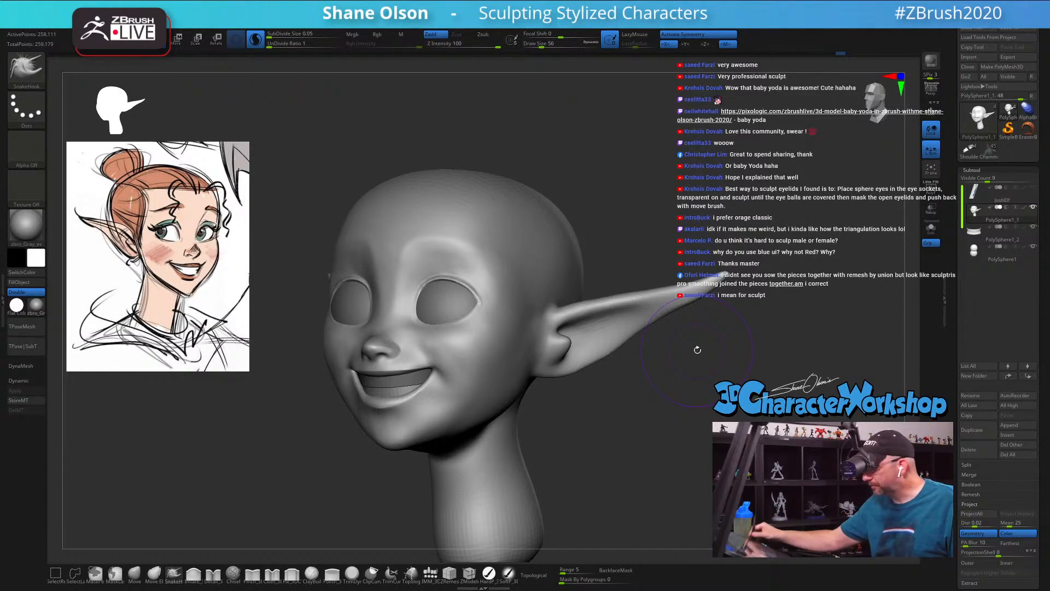
pyautogui.moveTo(561, 430); pyautogui.dragTo(572, 447)
pyautogui.press('s')
pyautogui.click(572, 449)
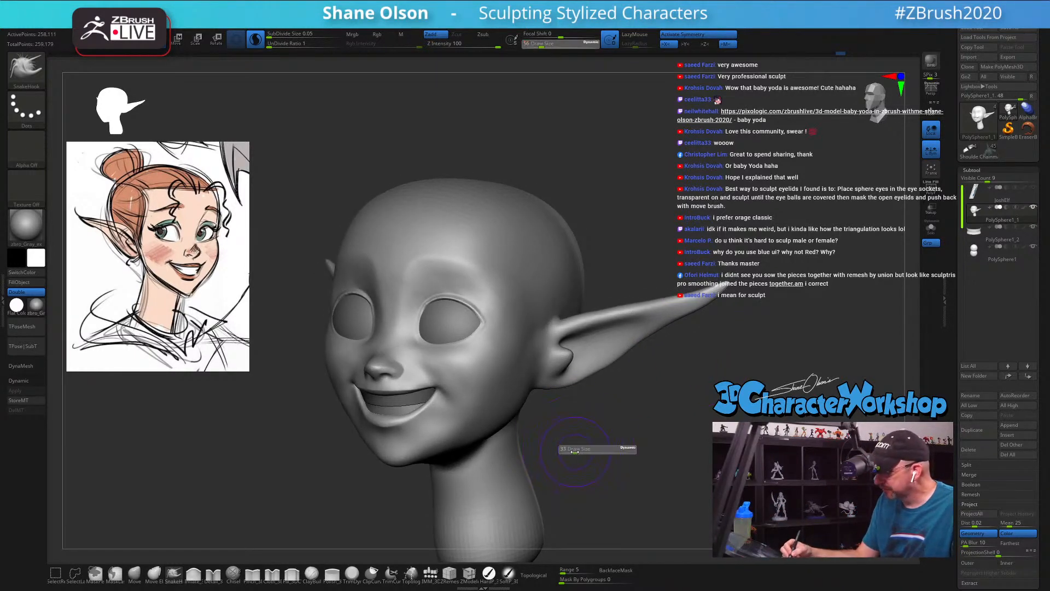
# Step: Smooth the cheek below the eye and beside the mouth at draw size 18 with the smoothing Z Intensity set to 100
pyautogui.press('shift')
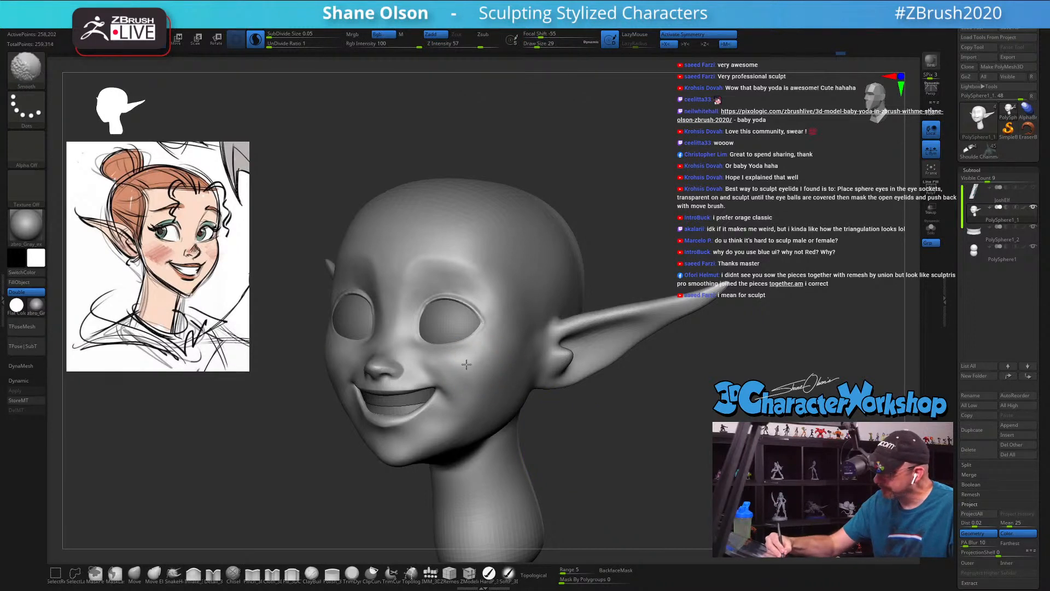
pyautogui.press('s')
pyautogui.moveTo(466, 364)
pyautogui.keyDown('shift'); pyautogui.mouseDown()
pyautogui.moveTo(473, 371)
pyautogui.moveTo(433, 362)
pyautogui.mouseUp(); pyautogui.keyUp('shift')
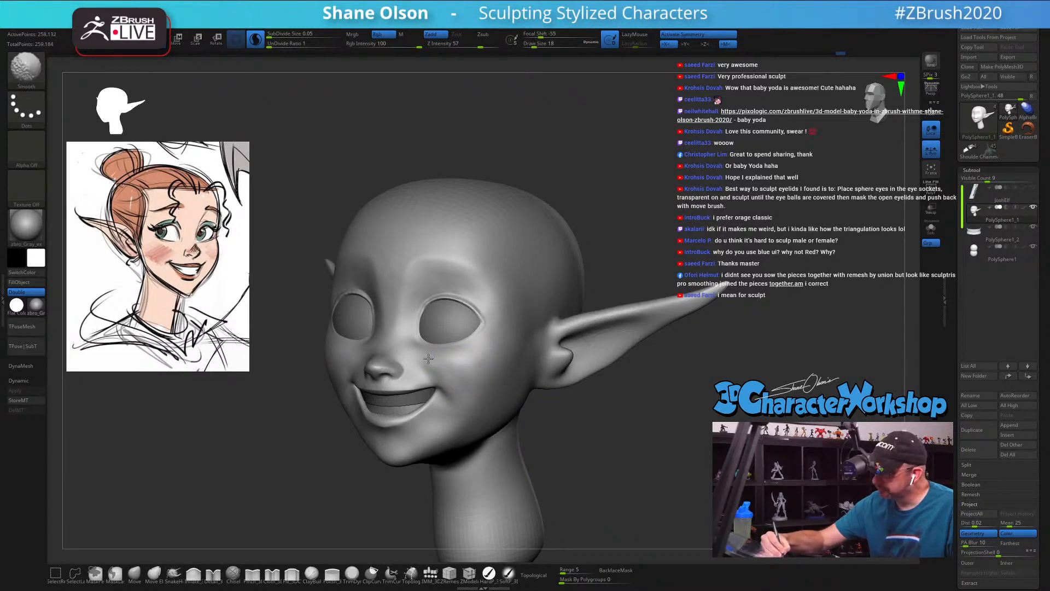
pyautogui.keyDown('shift'); pyautogui.moveTo(482, 45); pyautogui.dragTo(509, 43); pyautogui.keyUp('shift')
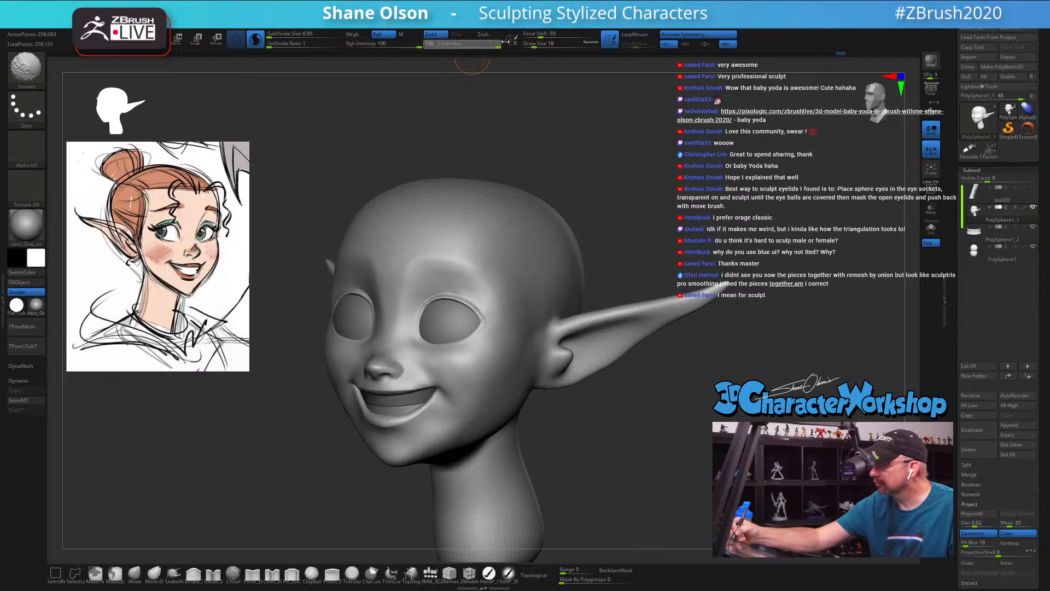
pyautogui.keyDown('shift'); pyautogui.moveTo(456, 364); pyautogui.dragTo(467, 382); pyautogui.keyUp('shift')
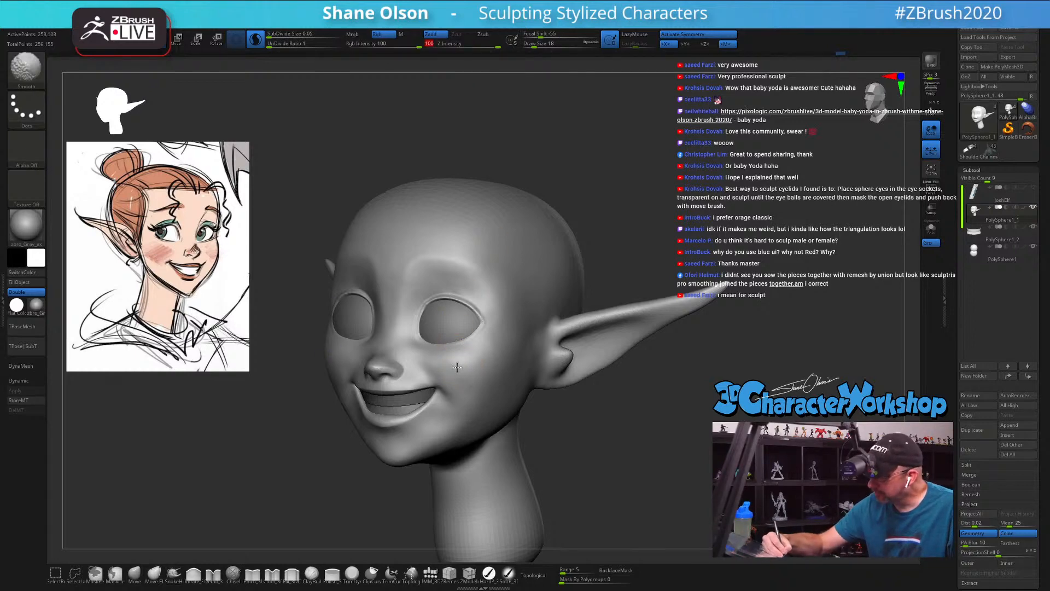
pyautogui.hotkey('shift', 'f')
pyautogui.hotkey('shift', 'f')
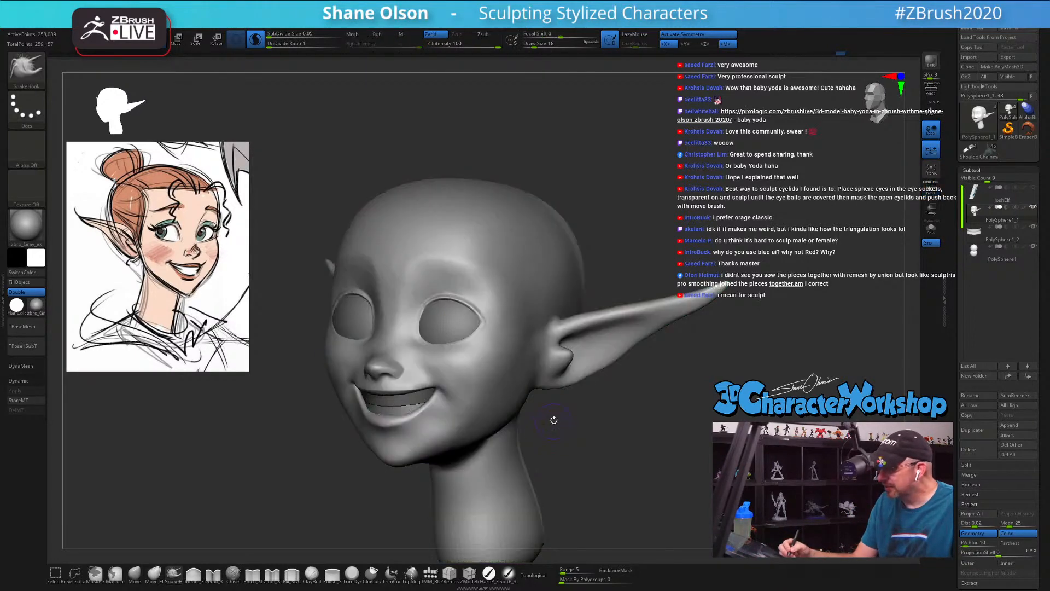
pyautogui.keyDown('alt'); pyautogui.moveTo(551, 423); pyautogui.dragTo(541, 465); pyautogui.keyUp('alt')
pyautogui.keyDown('shift'); pyautogui.moveTo(464, 368); pyautogui.dragTo(449, 357); pyautogui.keyUp('shift')
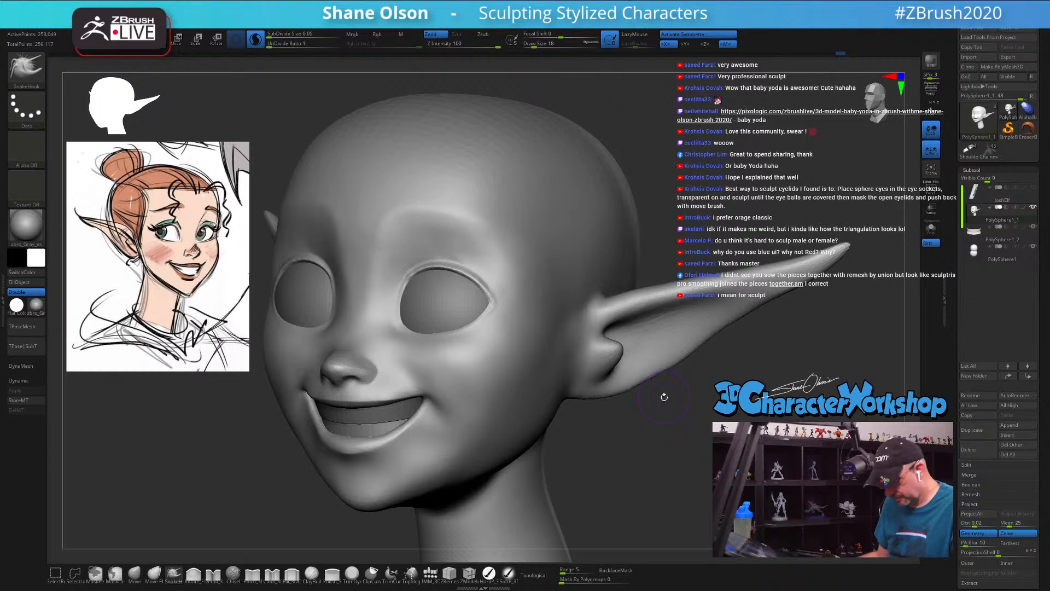
# Step: Load the Smooth Stronger brush from the brush library's Smooth folder as the smoothing brush
pyautogui.press('b')
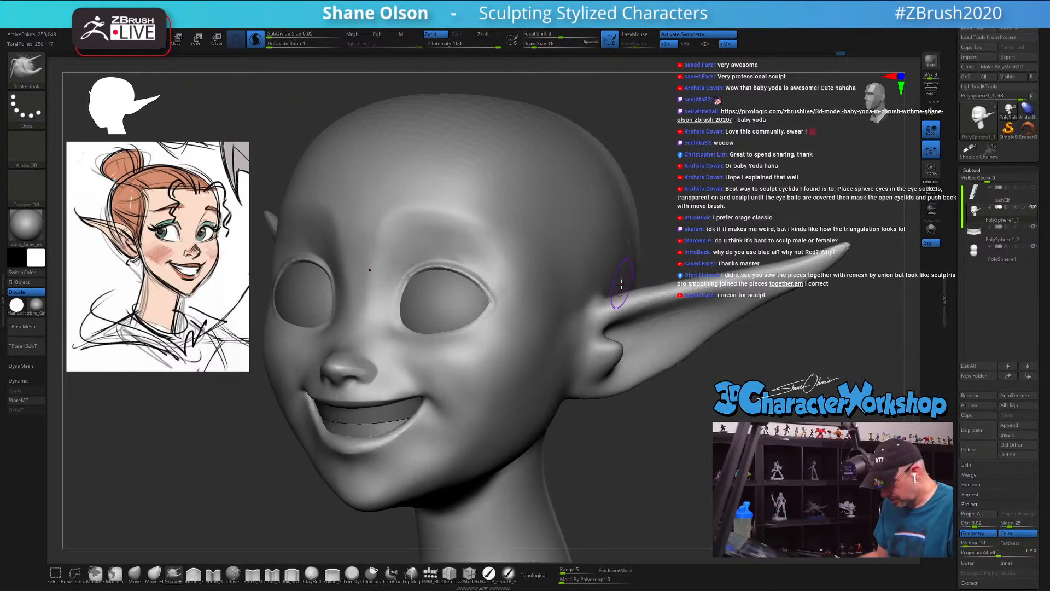
pyautogui.press(',')
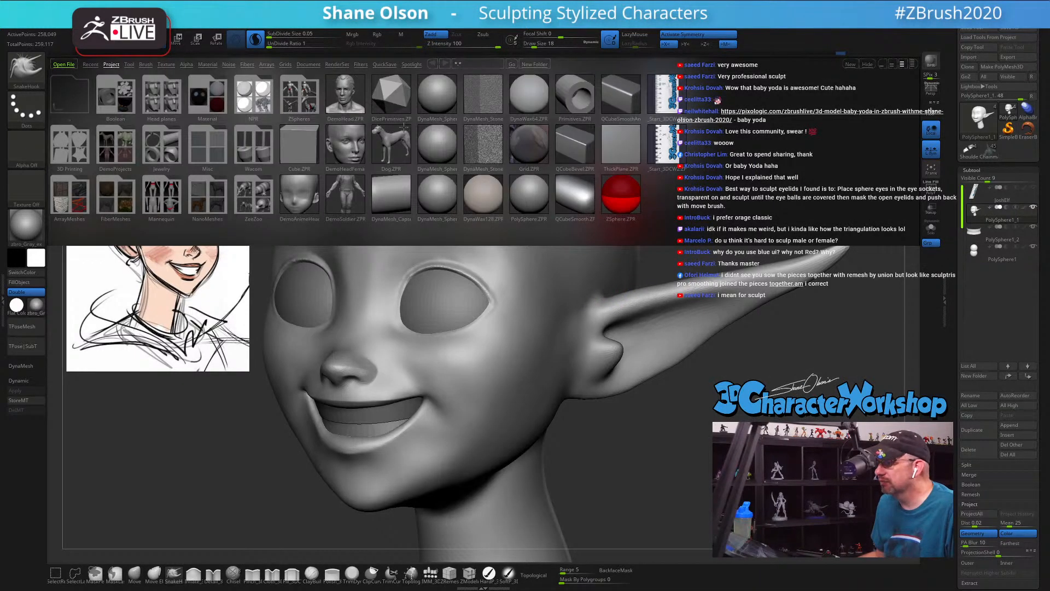
pyautogui.click(146, 64)
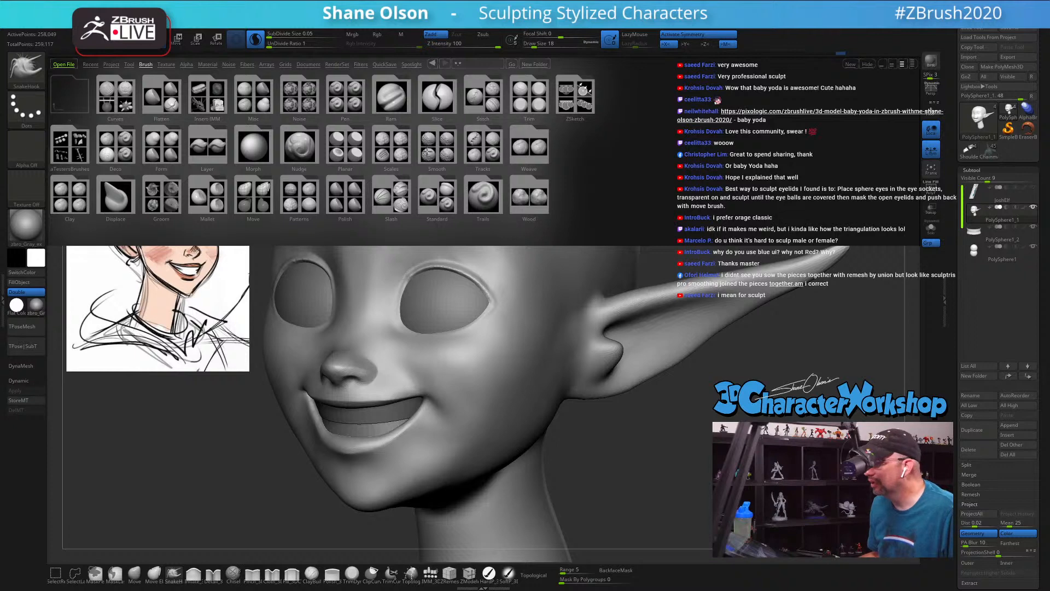
pyautogui.click(427, 148)
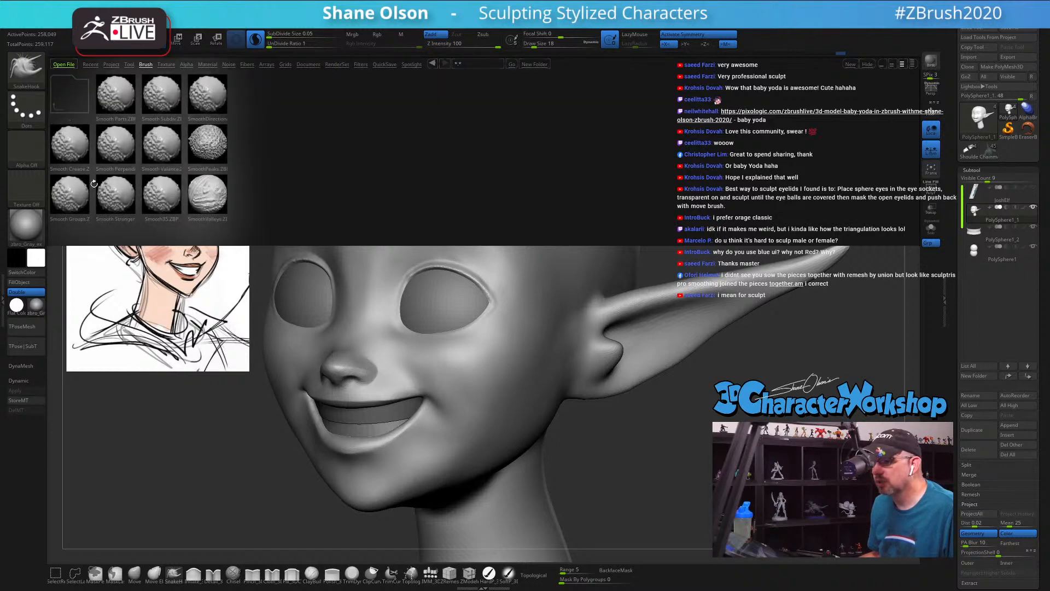
pyautogui.doubleClick(118, 195)
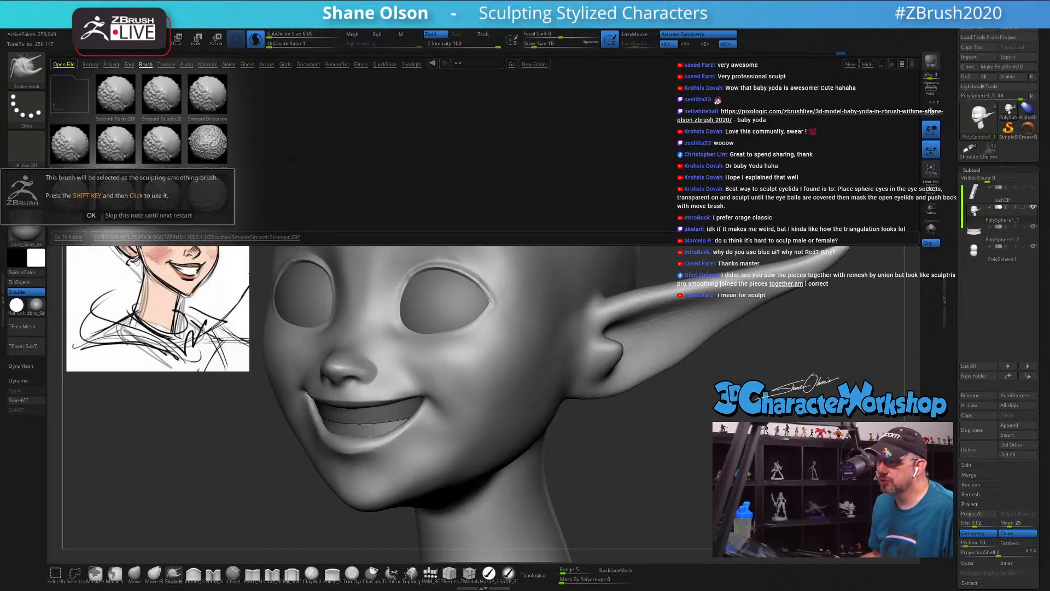
pyautogui.click(91, 215)
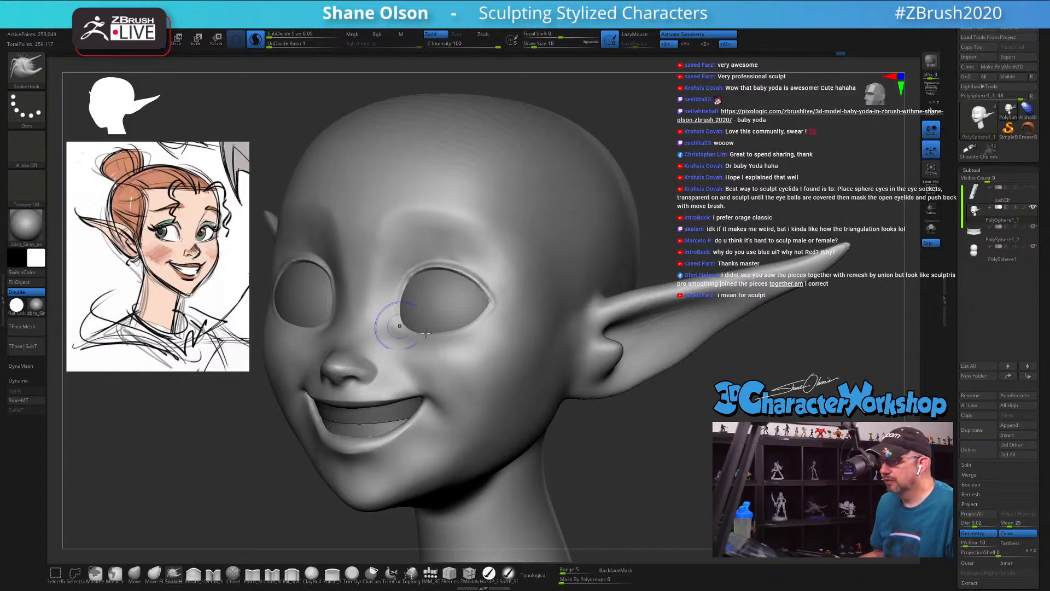
pyautogui.press('d')
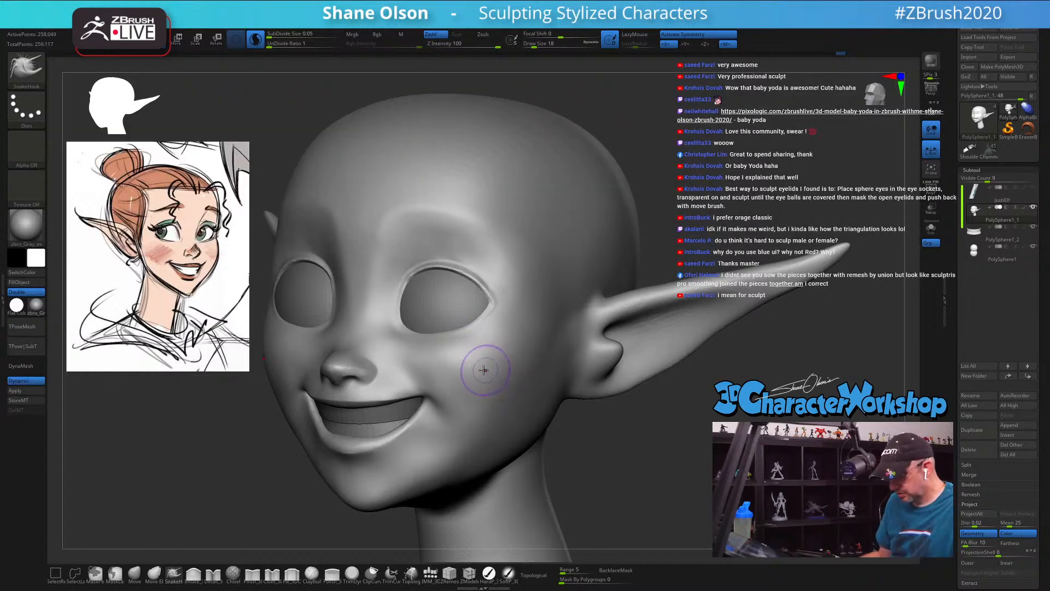
pyautogui.click(28, 384)
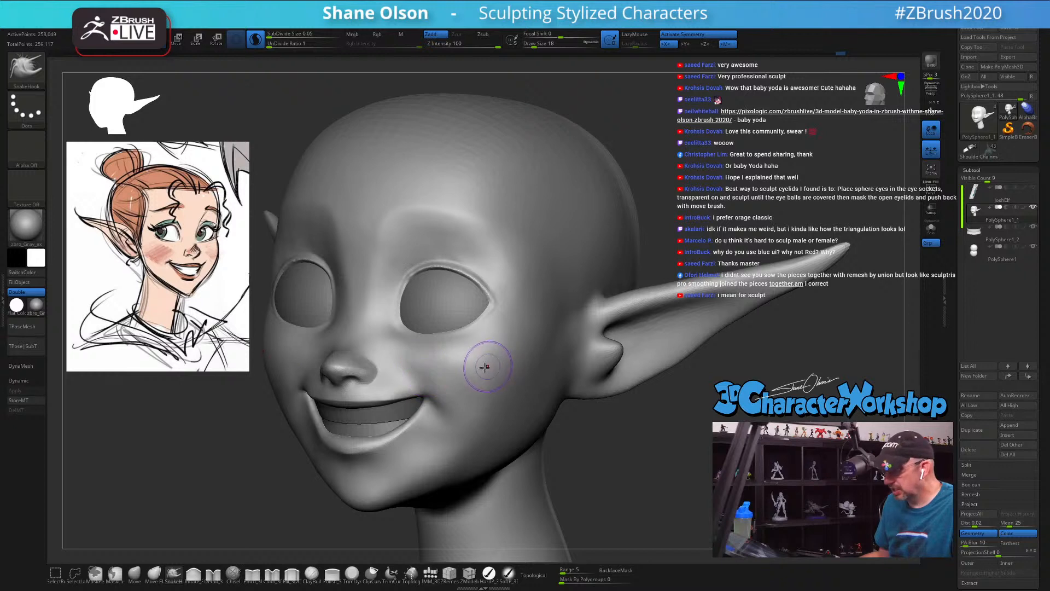
# Step: Even out the cheek surface with the Smooth Stronger brush at draw size 29
pyautogui.press('s')
pyautogui.moveTo(476, 371); pyautogui.dragTo(487, 395)
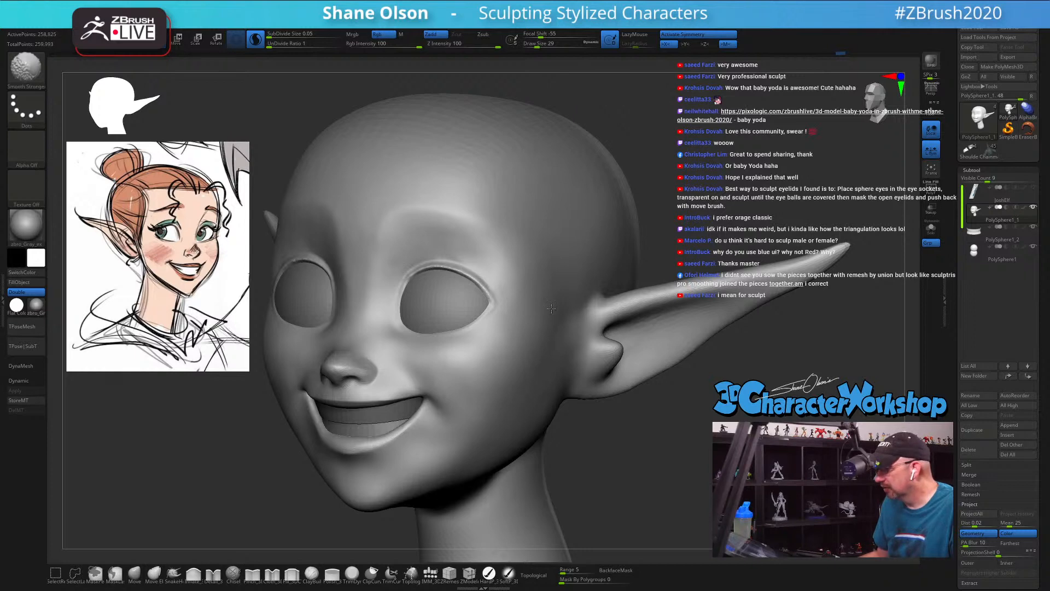
pyautogui.keyDown('shift'); pyautogui.moveTo(691, 338); pyautogui.dragTo(688, 342); pyautogui.keyUp('shift')
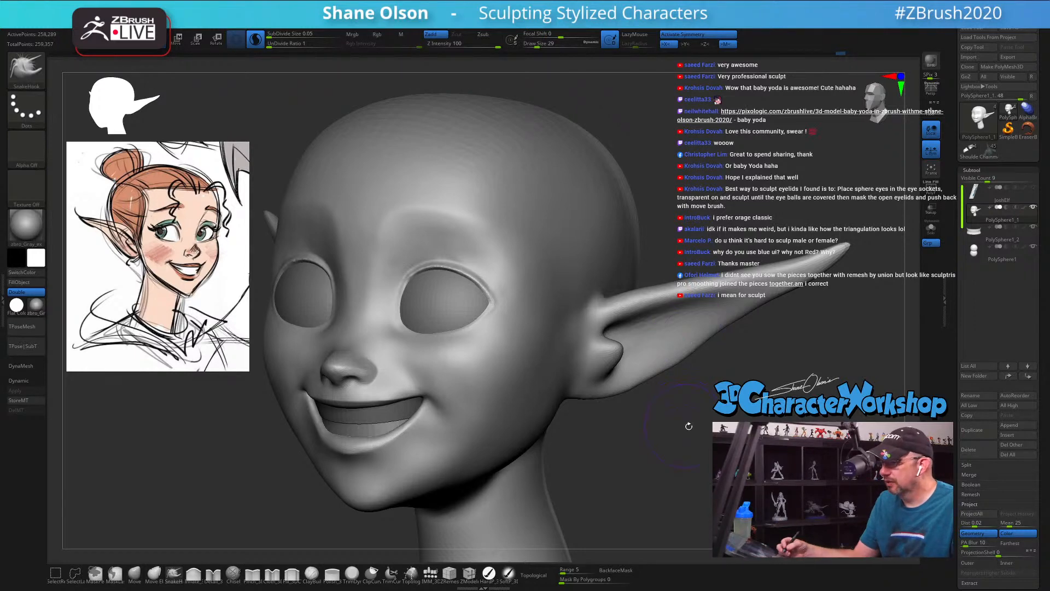
# Step: Soften the brow ridge above the eye with the Smooth Stronger brush at draw size 25
pyautogui.moveTo(688, 425); pyautogui.dragTo(692, 432)
pyautogui.press('s')
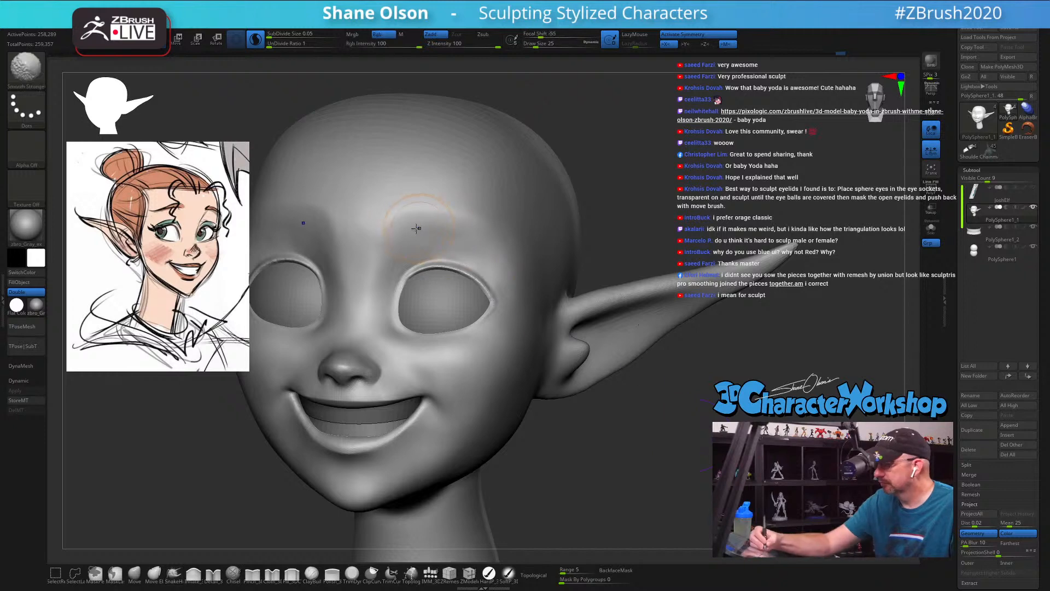
pyautogui.keyDown('shift'); pyautogui.moveTo(417, 227); pyautogui.dragTo(472, 222); pyautogui.keyUp('shift')
pyautogui.moveTo(592, 203); pyautogui.dragTo(675, 232)
# Step: Refine the jawline and the underside of the jaw near the neck with the Move brush, enlarging its draw size to 49
pyautogui.moveTo(678, 448); pyautogui.dragTo(634, 442)
pyautogui.click(134, 573)
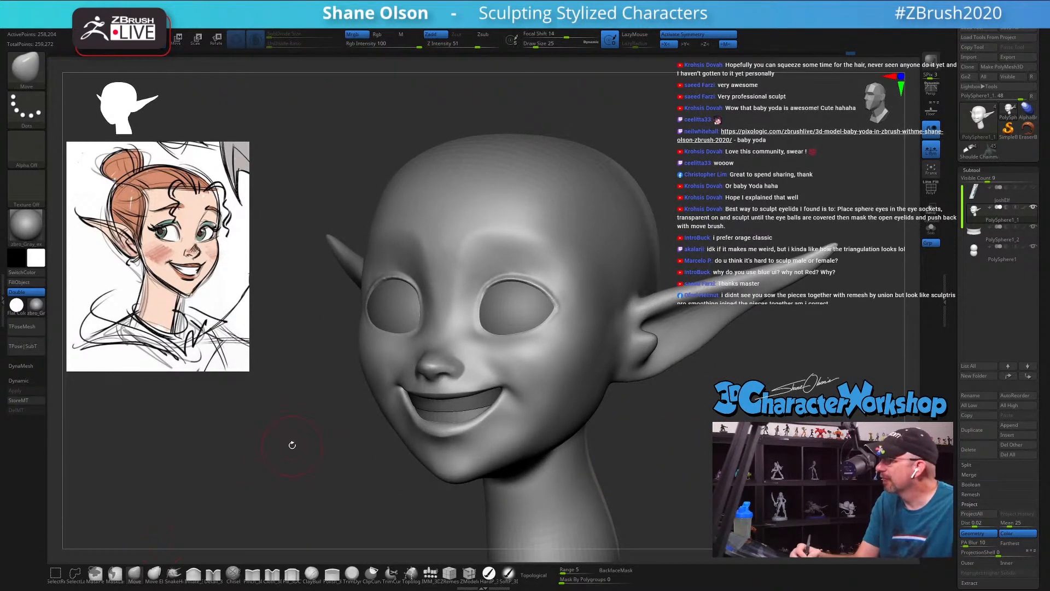
pyautogui.press(']')
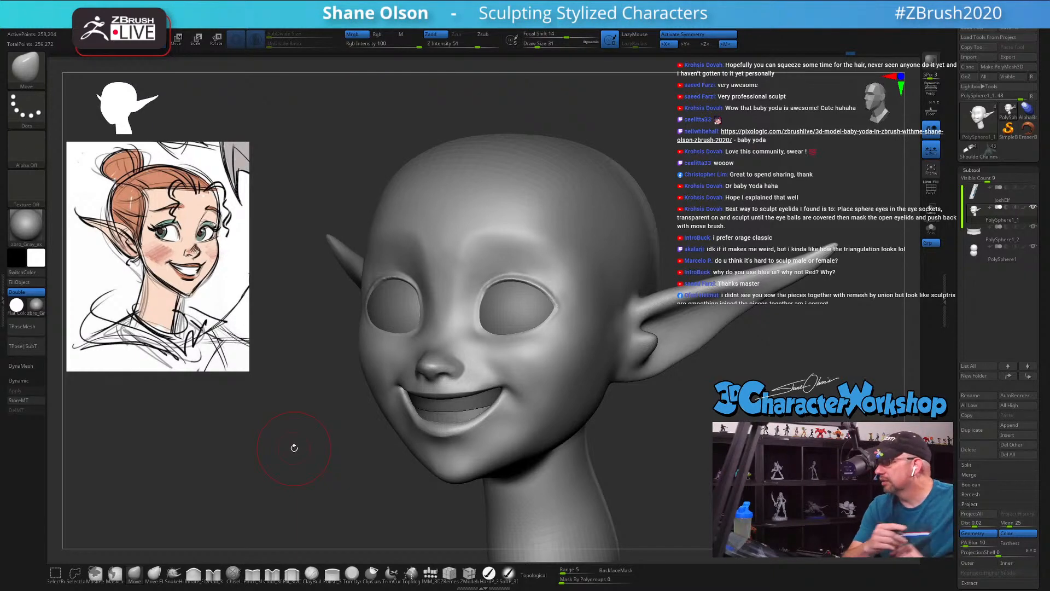
pyautogui.moveTo(530, 425); pyautogui.dragTo(551, 422, button='right')
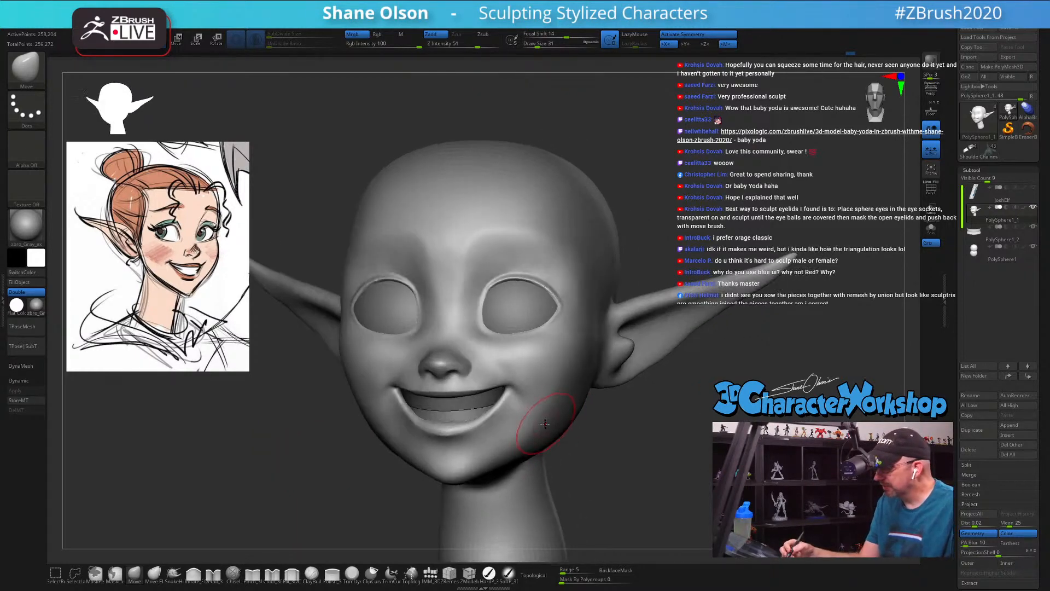
pyautogui.press('s')
pyautogui.moveTo(539, 431); pyautogui.dragTo(542, 432)
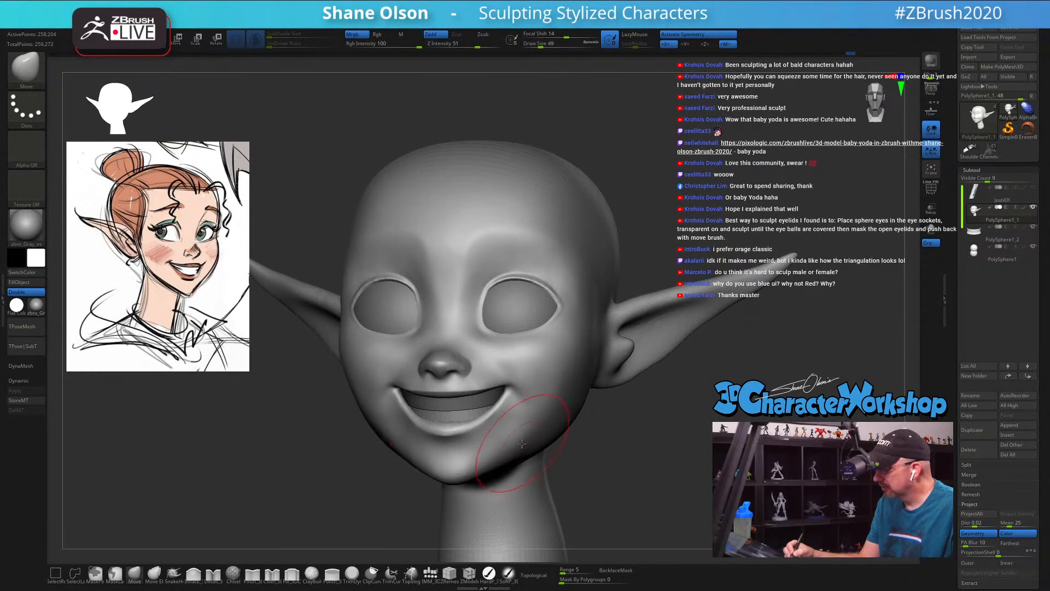
pyautogui.moveTo(560, 416)
pyautogui.mouseDown(button='right')
pyautogui.moveTo(555, 436)
pyautogui.moveTo(563, 429)
pyautogui.moveTo(564, 441)
pyautogui.moveTo(704, 401)
pyautogui.moveTo(684, 407)
pyautogui.mouseUp(button='right')
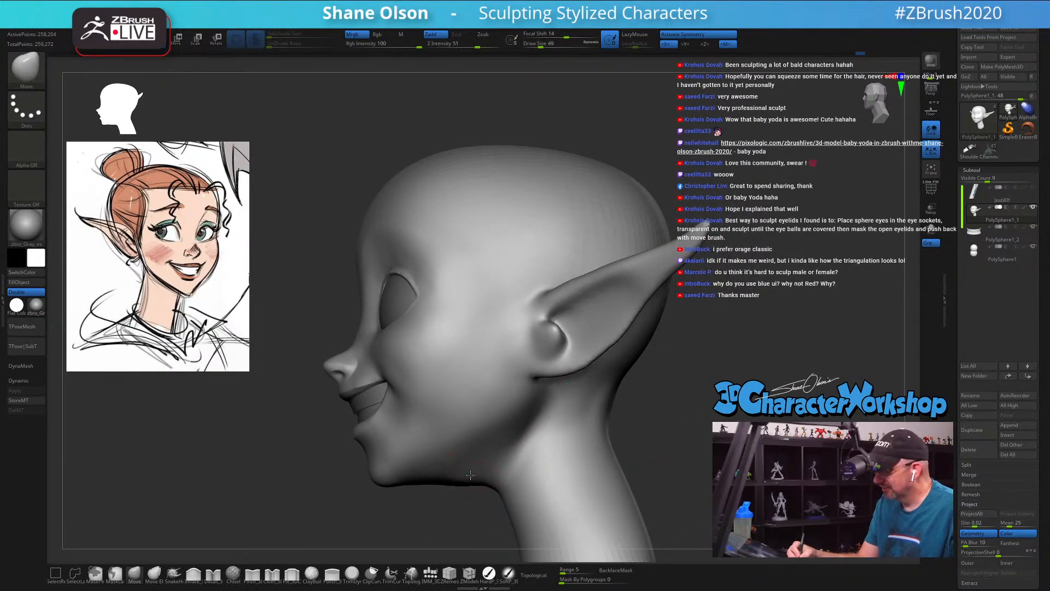
pyautogui.moveTo(502, 469)
pyautogui.mouseDown(button='right')
pyautogui.moveTo(486, 469)
pyautogui.moveTo(503, 469)
pyautogui.mouseUp(button='right')
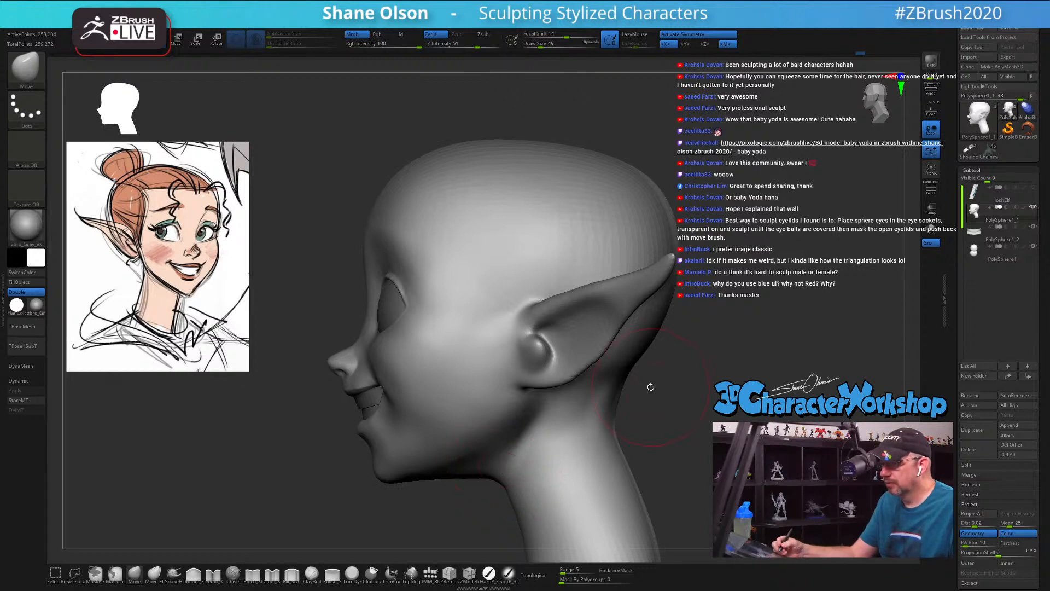
# Step: Adjust the lower edge of the ear in profile with the Move brush at draw size 27, and enlarge the brush to 46
pyautogui.moveTo(692, 434); pyautogui.dragTo(715, 429)
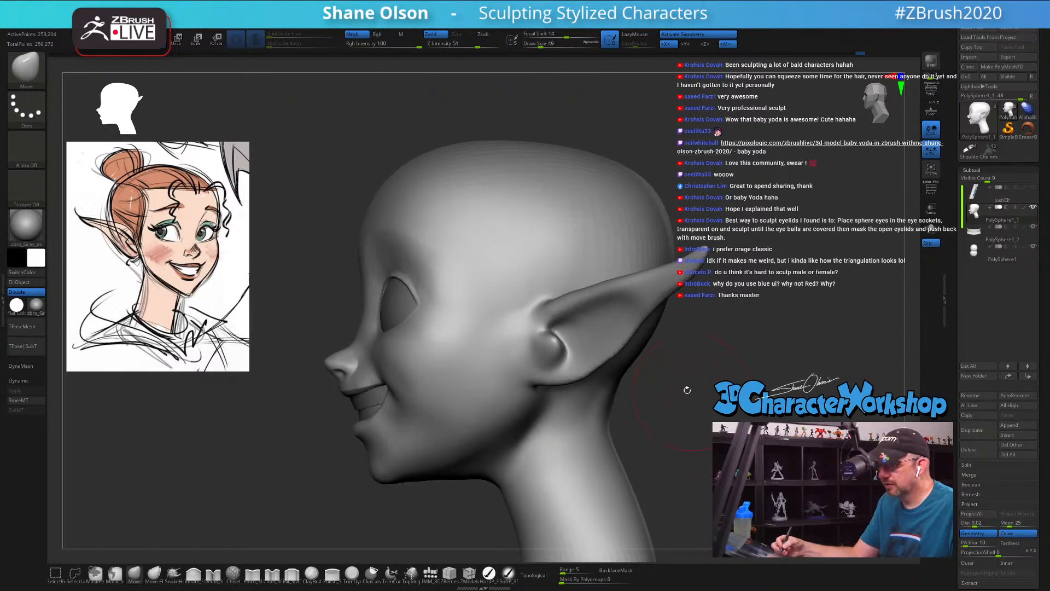
pyautogui.press('s')
pyautogui.press('s')
pyautogui.moveTo(680, 349); pyautogui.dragTo(674, 348)
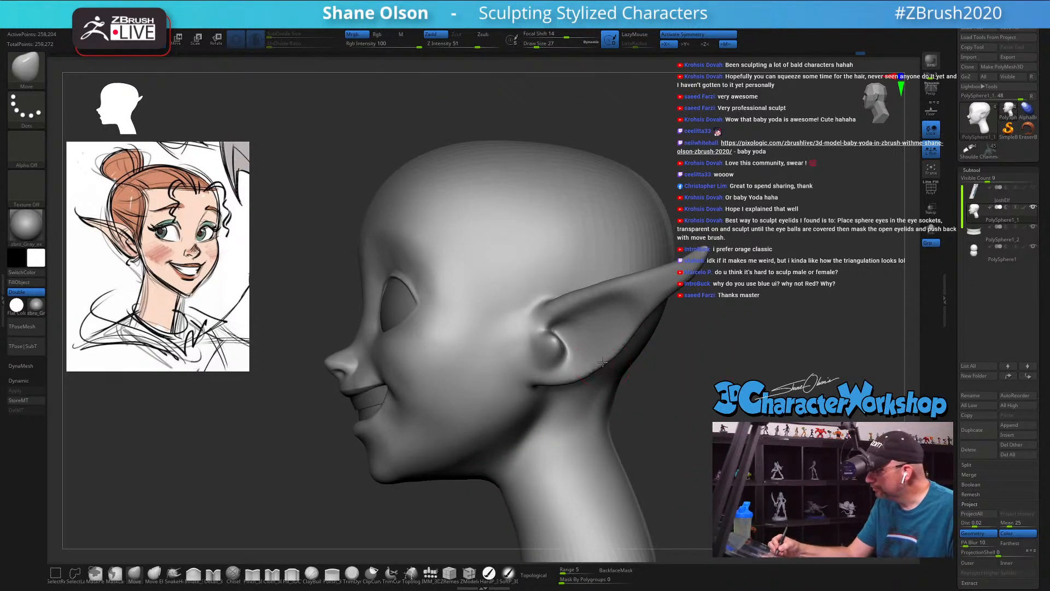
pyautogui.press('s')
pyautogui.moveTo(606, 363); pyautogui.dragTo(597, 362)
pyautogui.press('s')
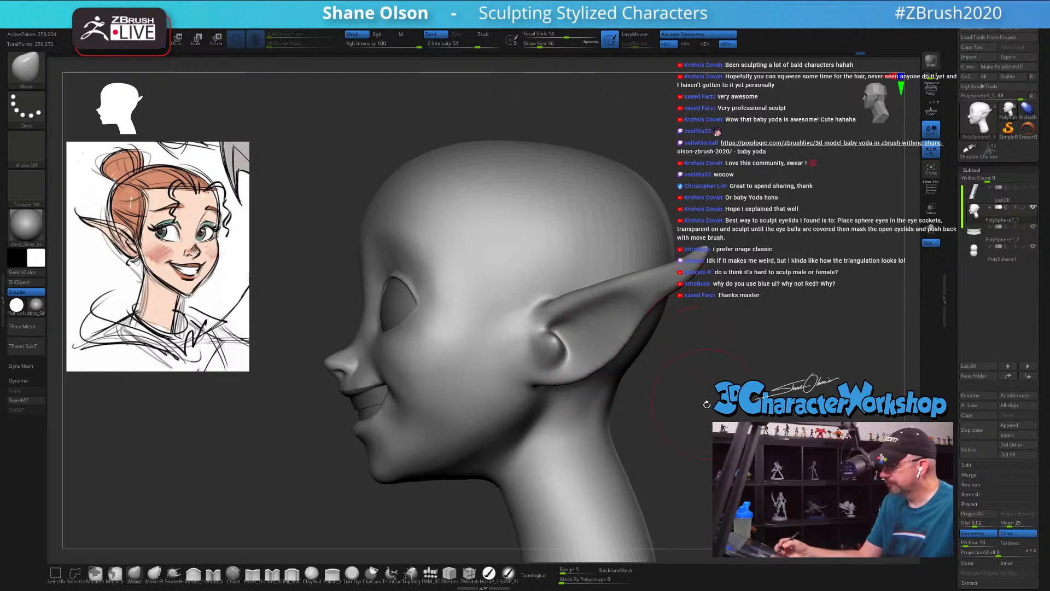
pyautogui.moveTo(707, 405)
pyautogui.mouseDown()
pyautogui.moveTo(739, 406)
pyautogui.moveTo(700, 391)
pyautogui.moveTo(706, 378)
pyautogui.moveTo(736, 383)
pyautogui.moveTo(723, 400)
pyautogui.moveTo(681, 393)
pyautogui.moveTo(715, 388)
pyautogui.moveTo(694, 429)
pyautogui.mouseUp()
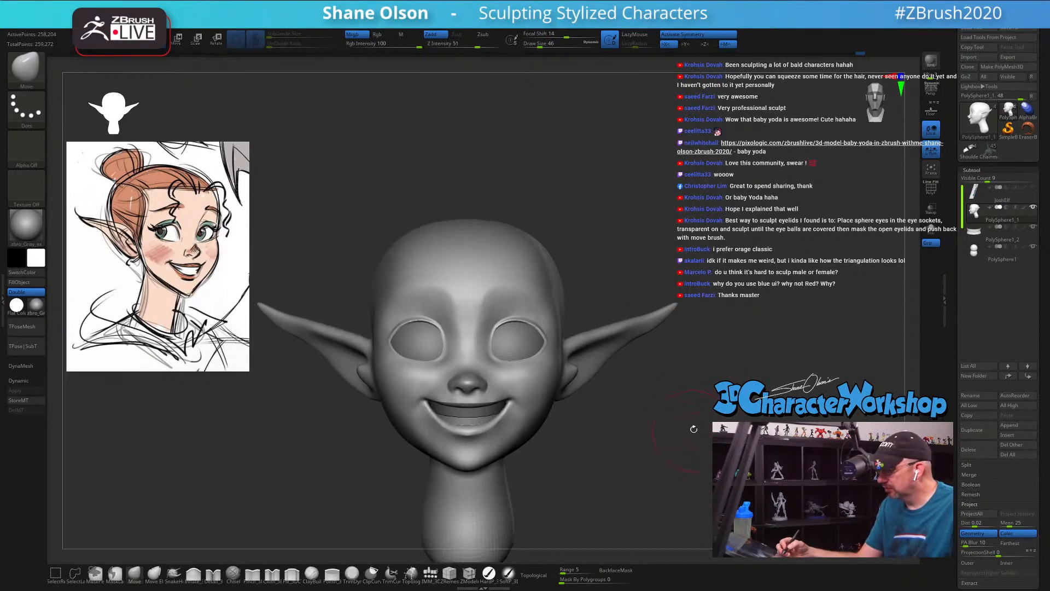
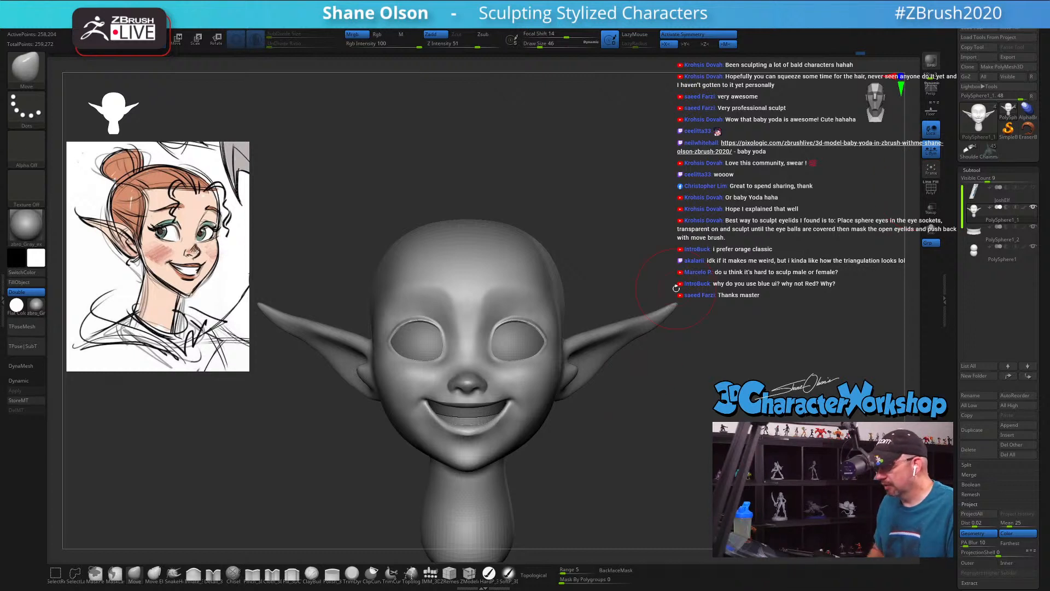
# Step: Mask the area around both eyes with the MaskPen brush at draw size 29
pyautogui.moveTo(640, 410); pyautogui.dragTo(609, 427)
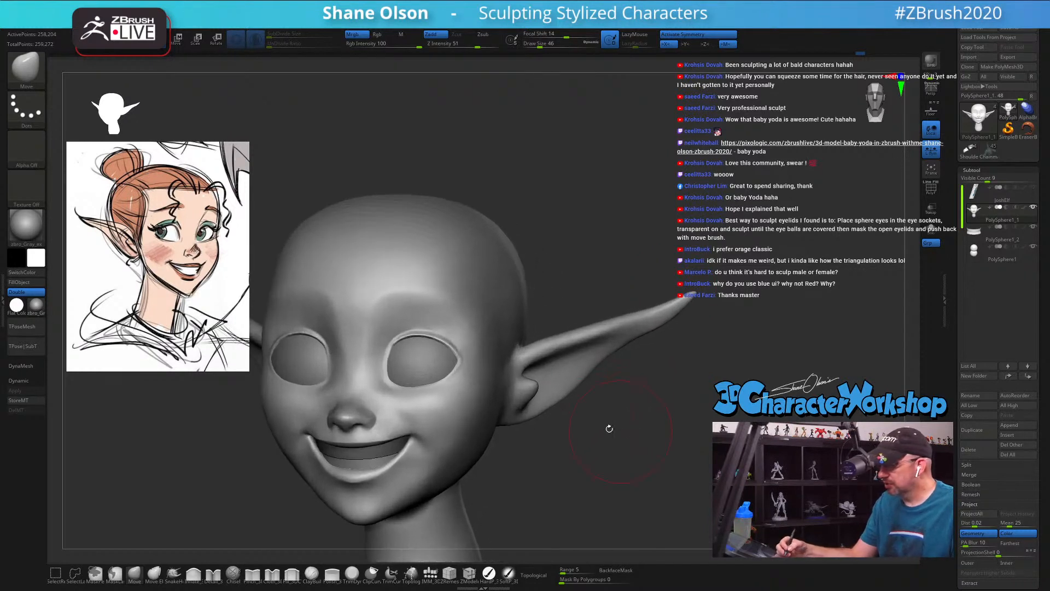
pyautogui.moveTo(483, 350)
pyautogui.keyDown('alt'); pyautogui.mouseDown()
pyautogui.moveTo(536, 343)
pyautogui.moveTo(485, 321)
pyautogui.moveTo(465, 325)
pyautogui.moveTo(453, 343)
pyautogui.mouseUp(); pyautogui.keyUp('alt')
pyautogui.press('s')
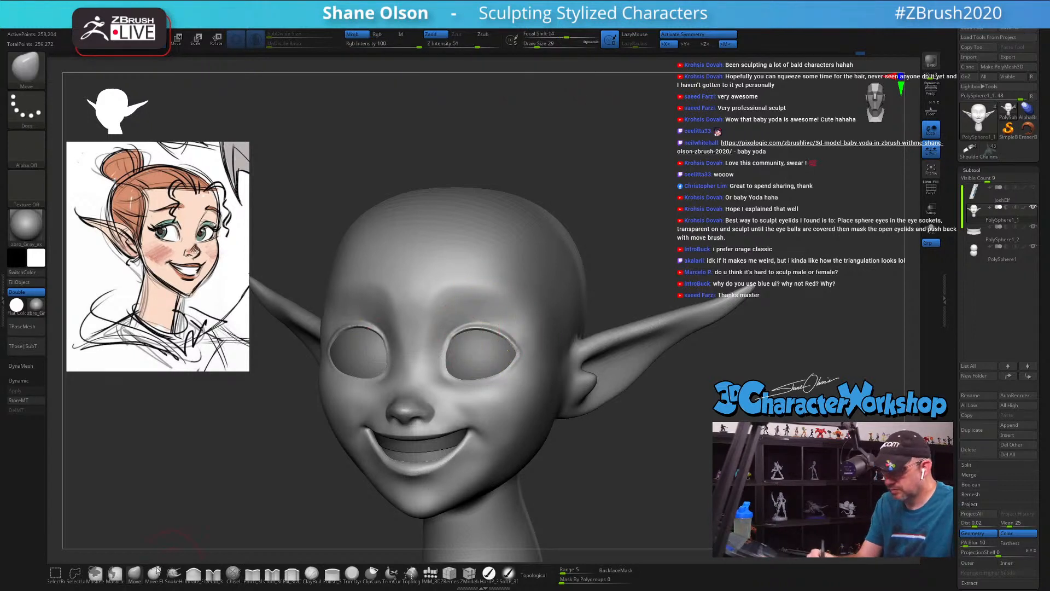
pyautogui.click(115, 572)
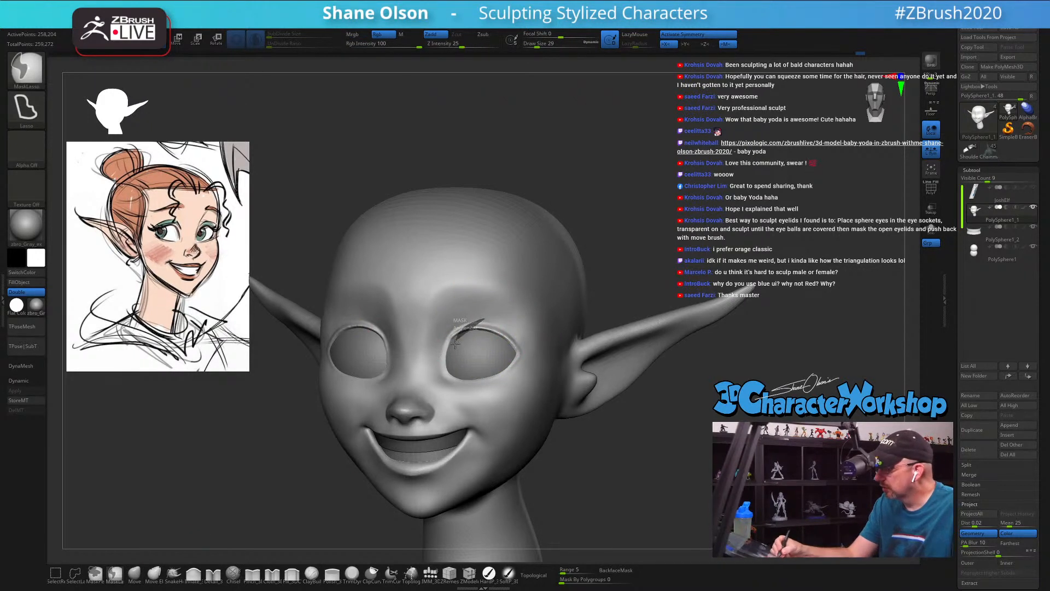
pyautogui.click(95, 573)
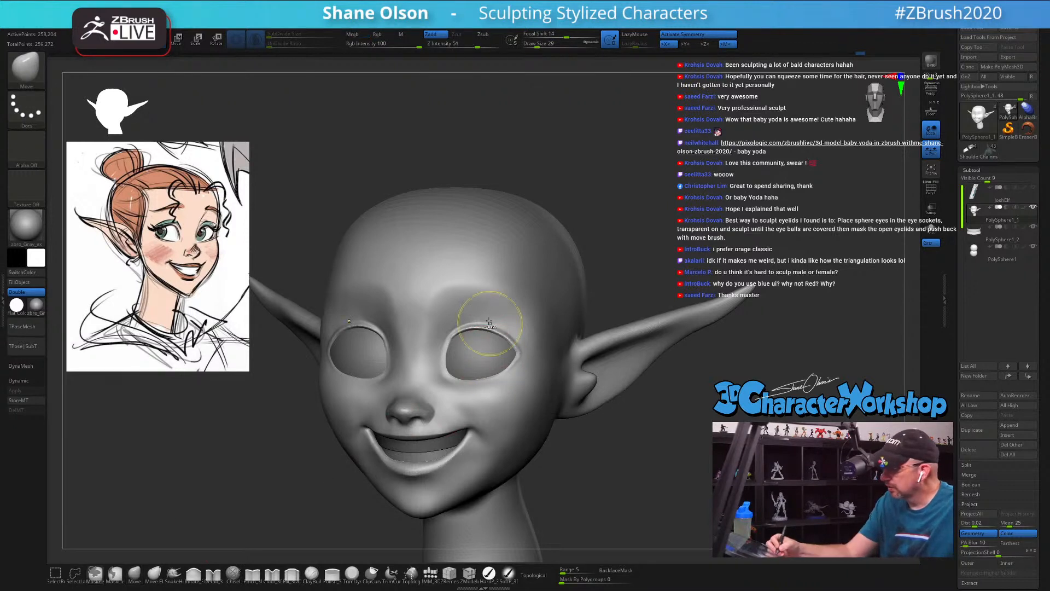
pyautogui.keyDown('ctrl'); pyautogui.moveTo(484, 321); pyautogui.dragTo(484, 318); pyautogui.keyUp('ctrl')
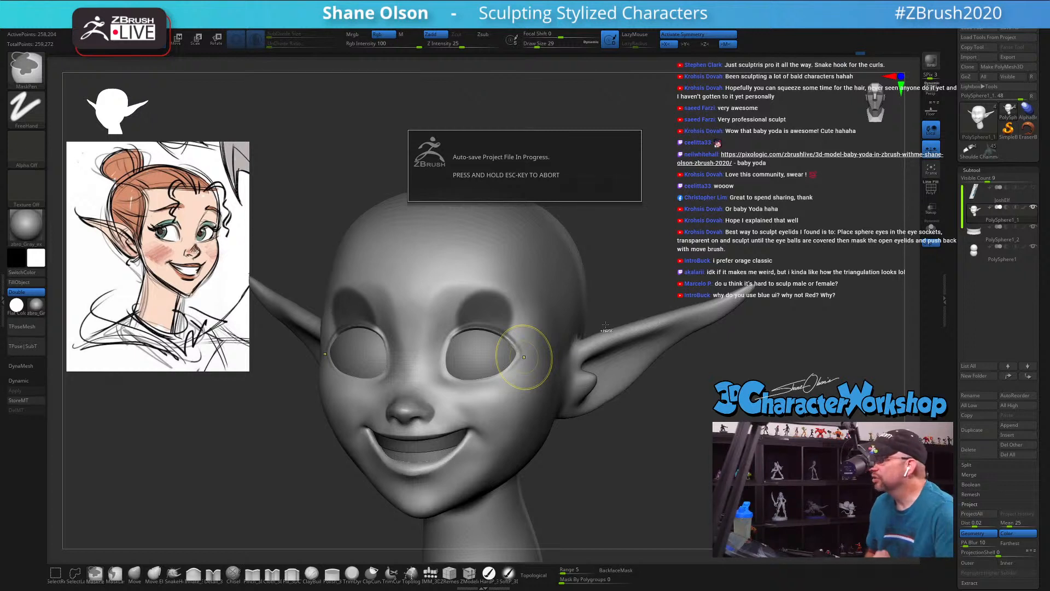
pyautogui.keyDown('ctrl'); pyautogui.click(605, 326); pyautogui.keyUp('ctrl')
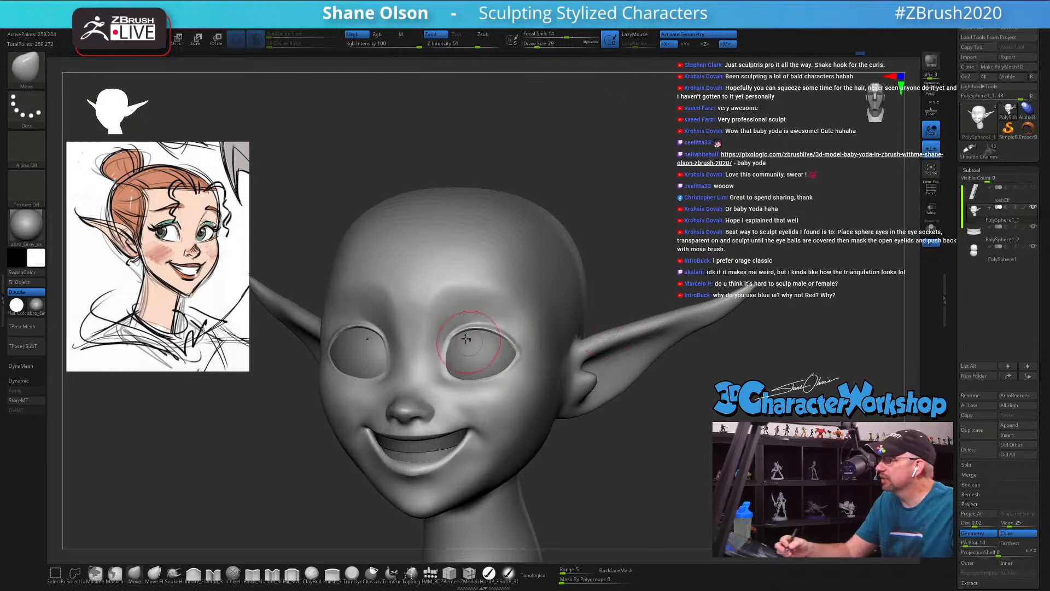
pyautogui.moveTo(479, 329)
pyautogui.keyDown('ctrl'); pyautogui.mouseDown()
pyautogui.moveTo(441, 359)
pyautogui.moveTo(451, 309)
pyautogui.moveTo(523, 350)
pyautogui.moveTo(438, 339)
pyautogui.moveTo(454, 389)
pyautogui.moveTo(511, 357)
pyautogui.moveTo(510, 332)
pyautogui.mouseUp(); pyautogui.keyUp('ctrl')
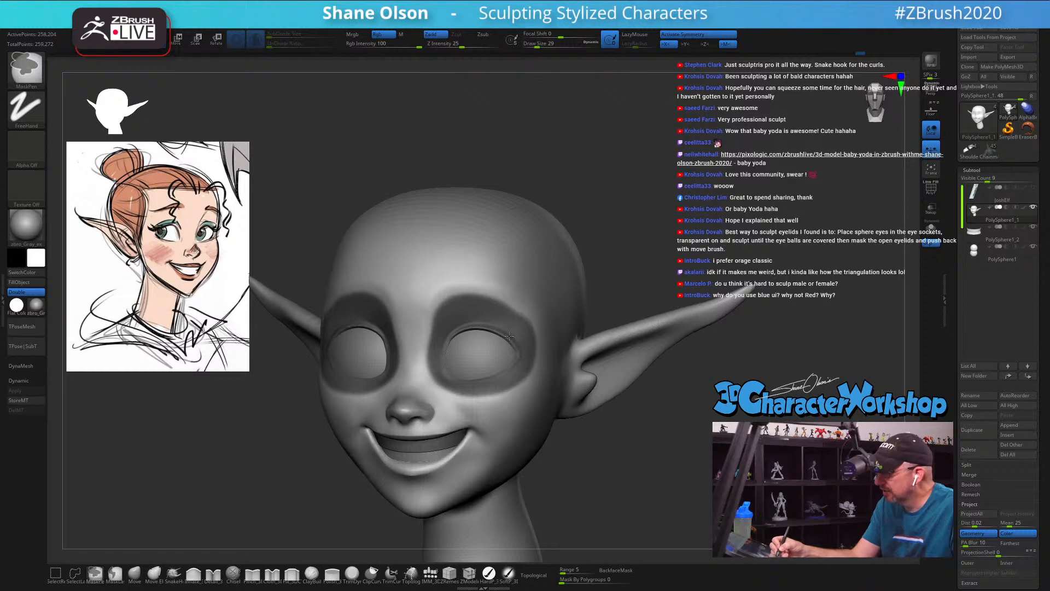
# Step: Isolate the head mesh and fill in the mask over the eye sockets at draw size 20
pyautogui.click(931, 228)
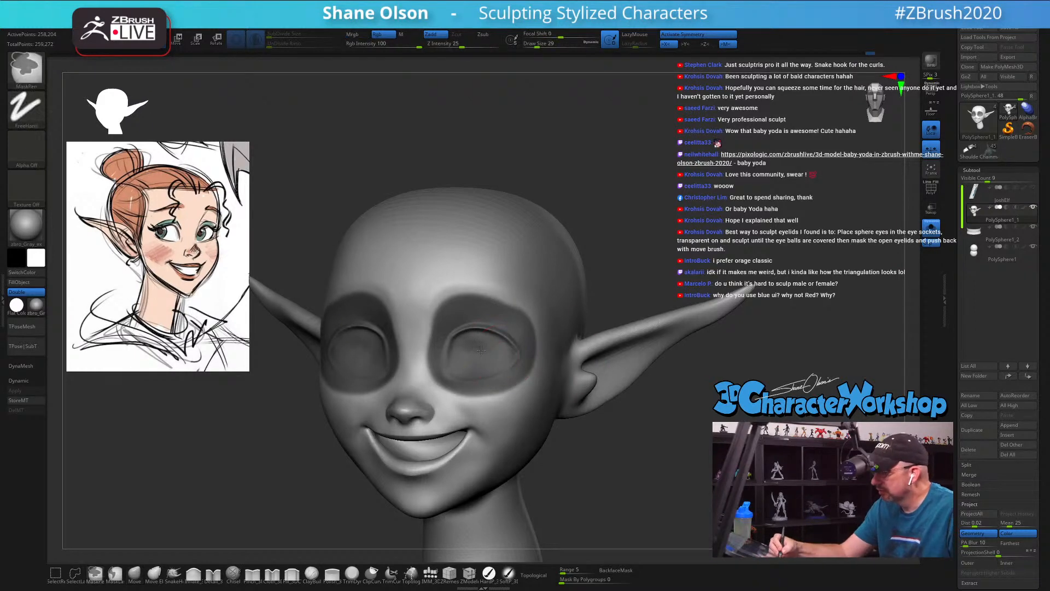
pyautogui.moveTo(512, 355); pyautogui.dragTo(474, 354, button='right')
pyautogui.press('s')
pyautogui.moveTo(460, 345)
pyautogui.mouseDown()
pyautogui.moveTo(448, 333)
pyautogui.moveTo(446, 356)
pyautogui.moveTo(453, 314)
pyautogui.moveTo(506, 324)
pyautogui.mouseUp()
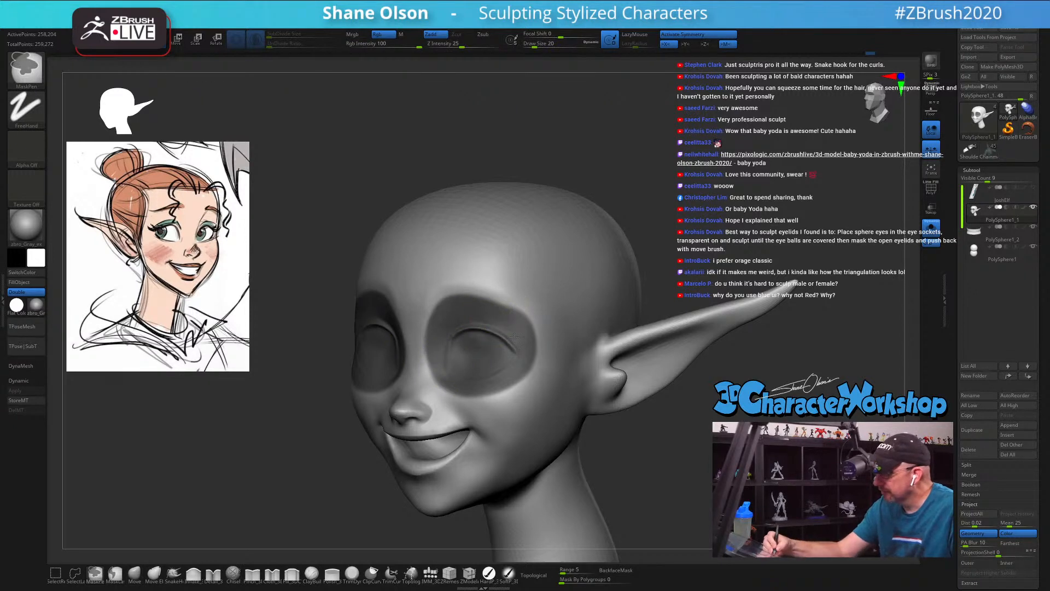
pyautogui.moveTo(443, 340)
pyautogui.keyDown('ctrl'); pyautogui.mouseDown()
pyautogui.moveTo(443, 362)
pyautogui.moveTo(519, 353)
pyautogui.mouseUp(); pyautogui.keyUp('ctrl')
# Step: Blur the edges of the eye mask and invert it so only the eye areas stay editable
pyautogui.keyDown('ctrl'); pyautogui.click(562, 339); pyautogui.keyUp('ctrl')
pyautogui.keyDown('ctrl'); pyautogui.click(563, 341); pyautogui.keyUp('ctrl')
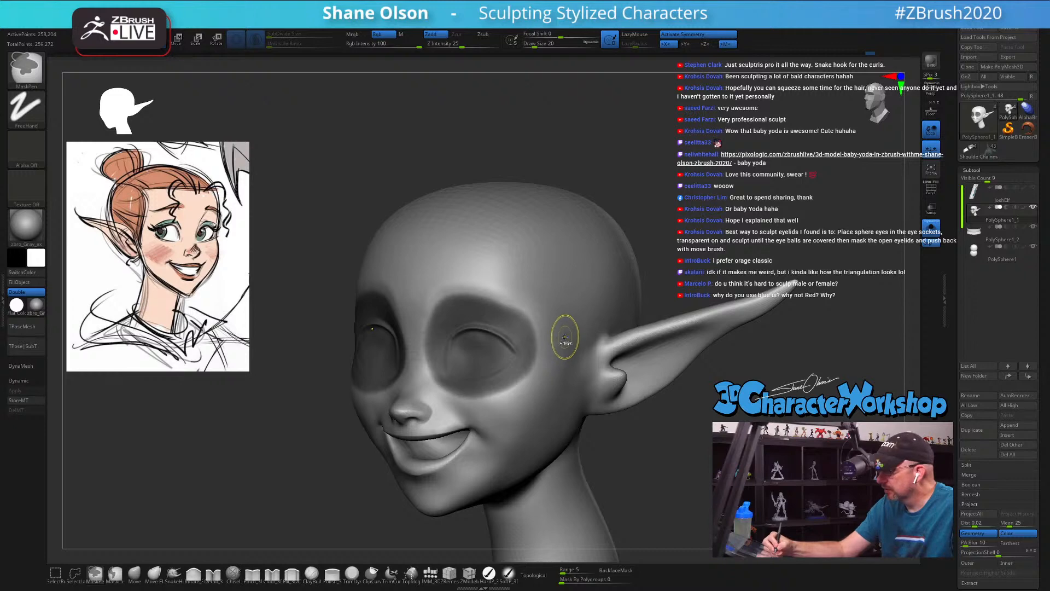
pyautogui.keyDown('ctrl'); pyautogui.click(566, 337); pyautogui.keyUp('ctrl')
pyautogui.press('3')
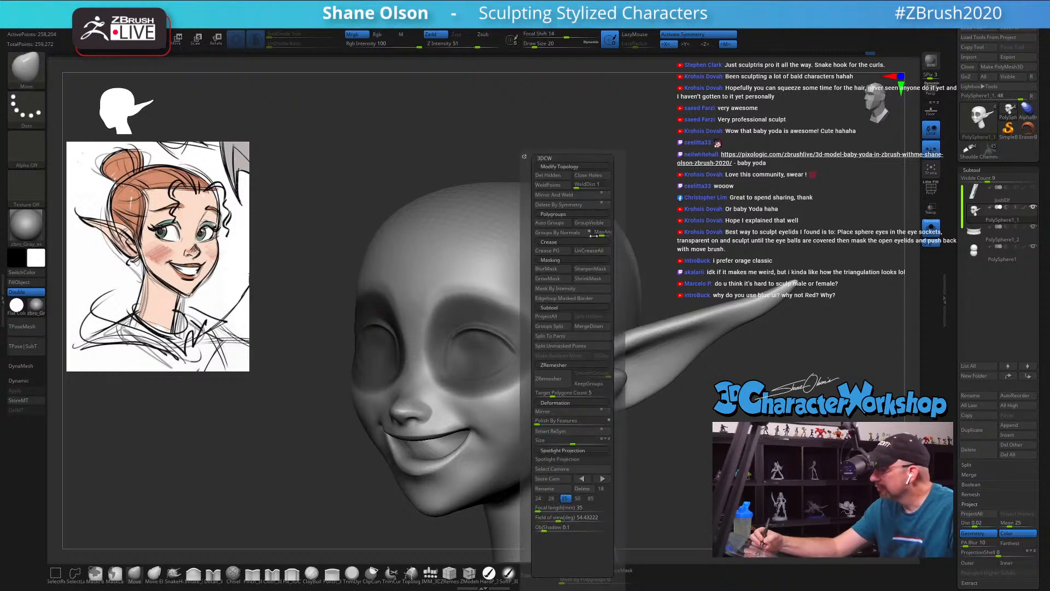
pyautogui.click(558, 270)
pyautogui.keyDown('ctrl'); pyautogui.click(684, 310); pyautogui.keyUp('ctrl')
# Step: Show the other subtools again and push the unmasked eye areas slightly back into the head along Z
pyautogui.moveTo(694, 420); pyautogui.dragTo(708, 424)
pyautogui.moveTo(773, 325); pyautogui.dragTo(675, 341)
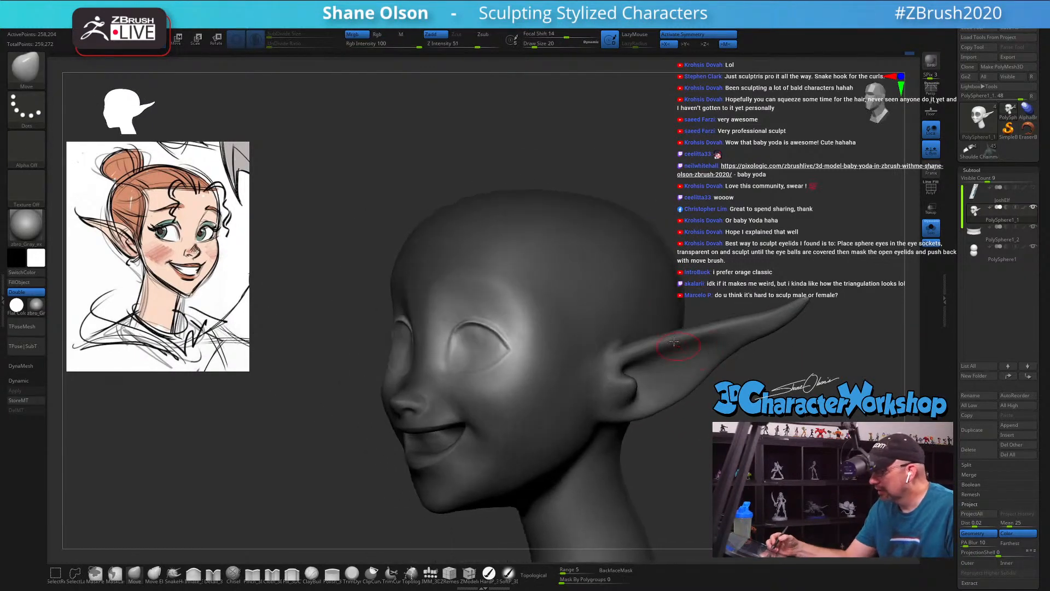
pyautogui.keyDown('alt'); pyautogui.moveTo(675, 271); pyautogui.dragTo(672, 342); pyautogui.keyUp('alt')
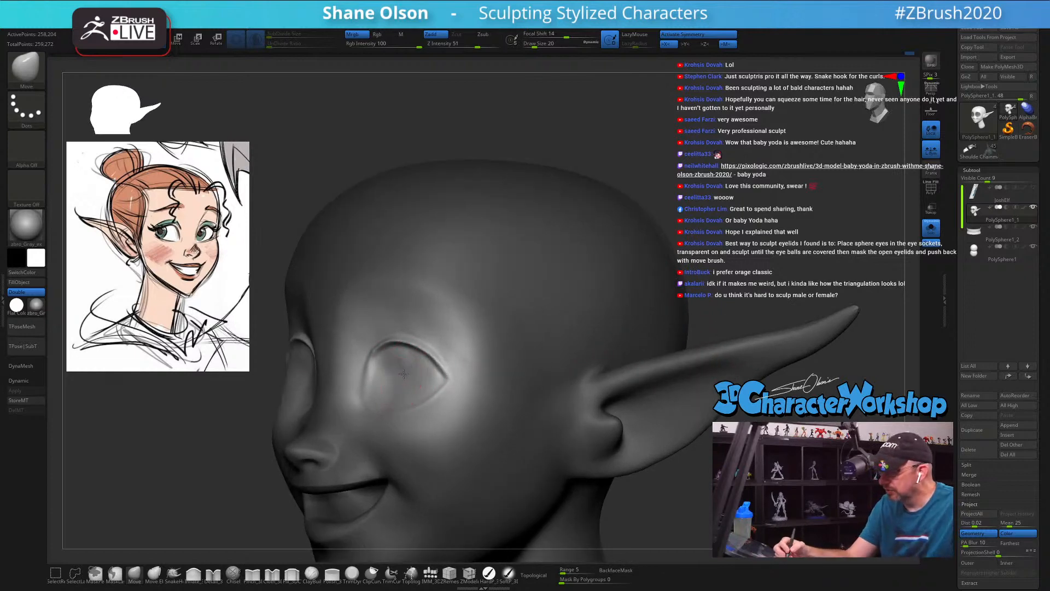
pyautogui.moveTo(404, 374)
pyautogui.keyDown('shift'); pyautogui.mouseDown(button='right')
pyautogui.moveTo(350, 374)
pyautogui.moveTo(433, 372)
pyautogui.moveTo(465, 419)
pyautogui.mouseUp(button='right'); pyautogui.keyUp('shift')
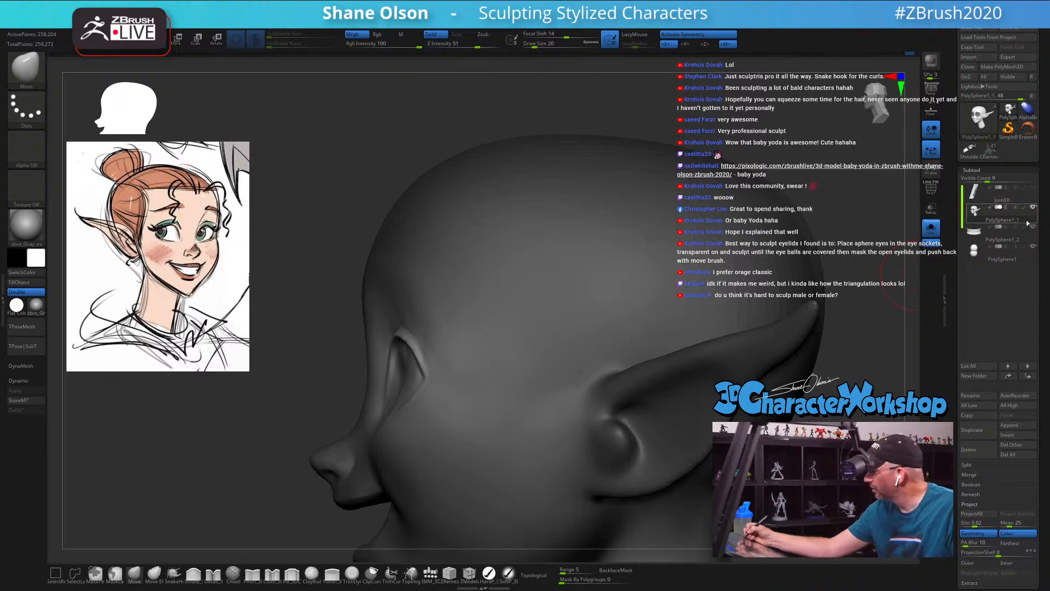
pyautogui.press('f')
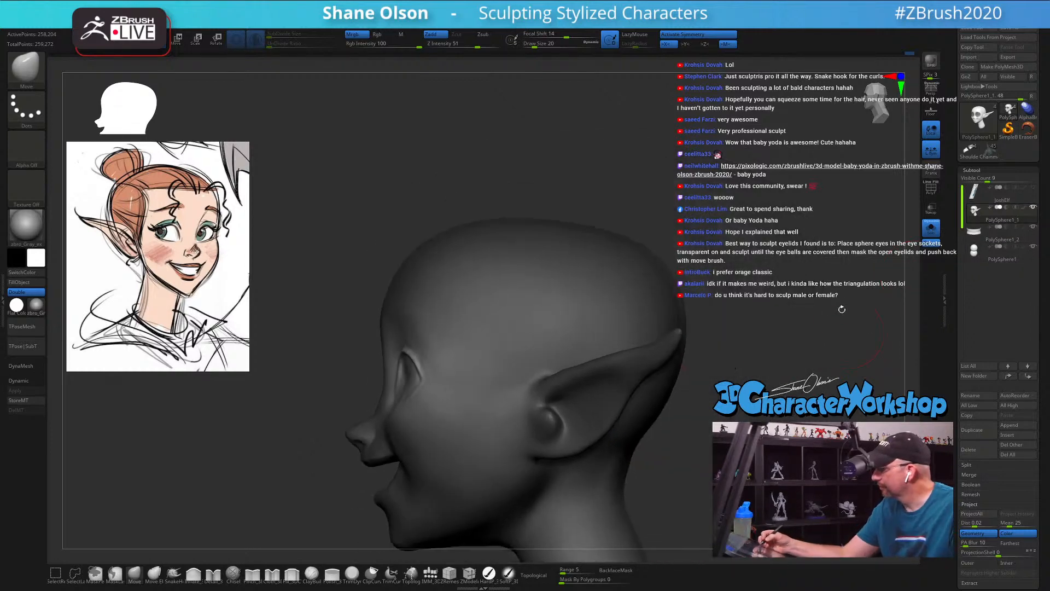
pyautogui.moveTo(492, 393); pyautogui.dragTo(460, 395, button='right')
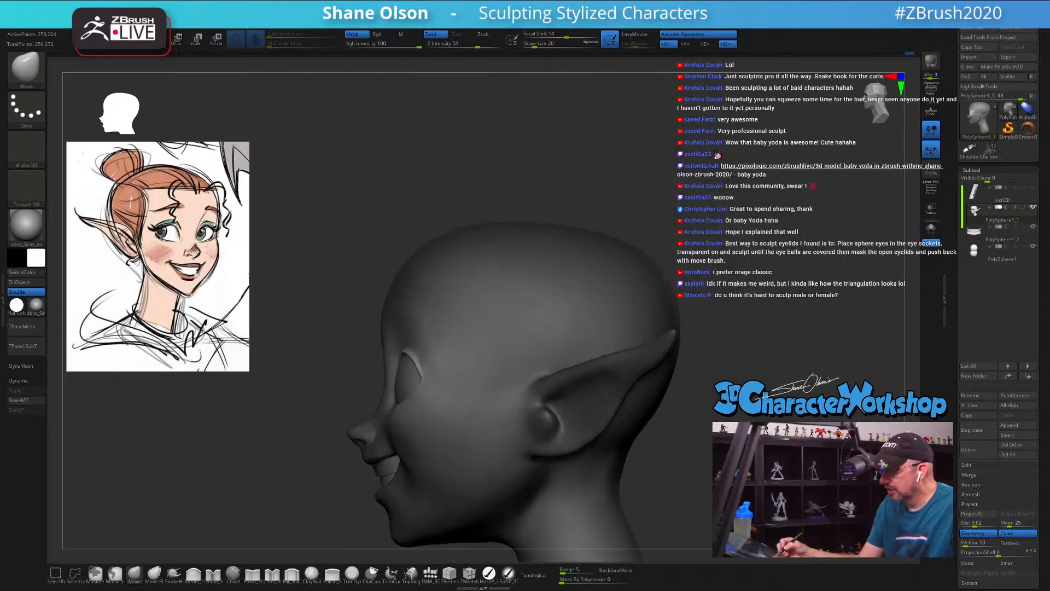
pyautogui.keyDown('ctrl'); pyautogui.moveTo(666, 304); pyautogui.dragTo(666, 278, button='right'); pyautogui.keyUp('ctrl')
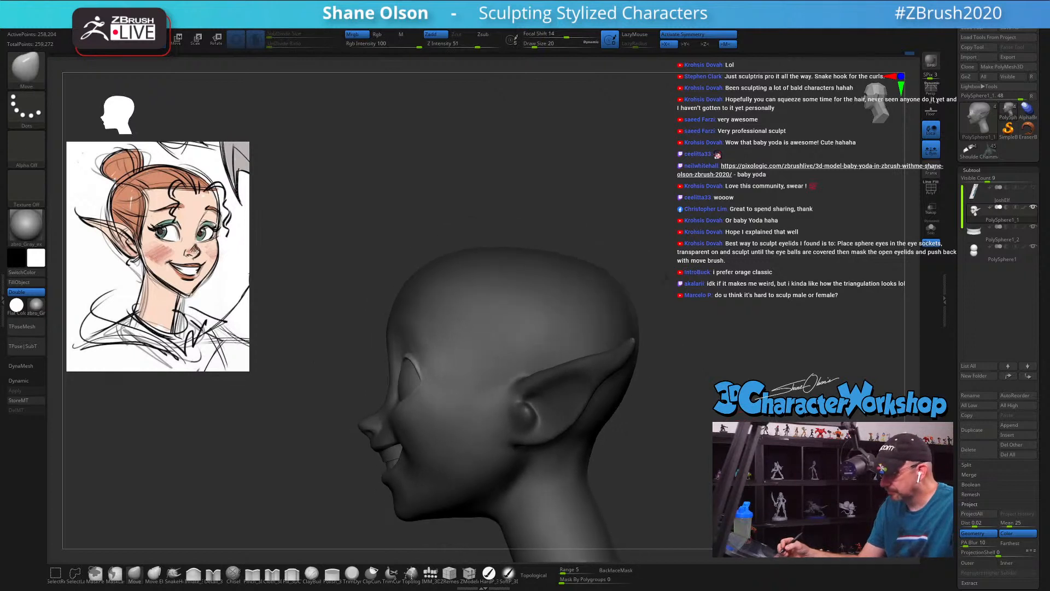
pyautogui.press('w')
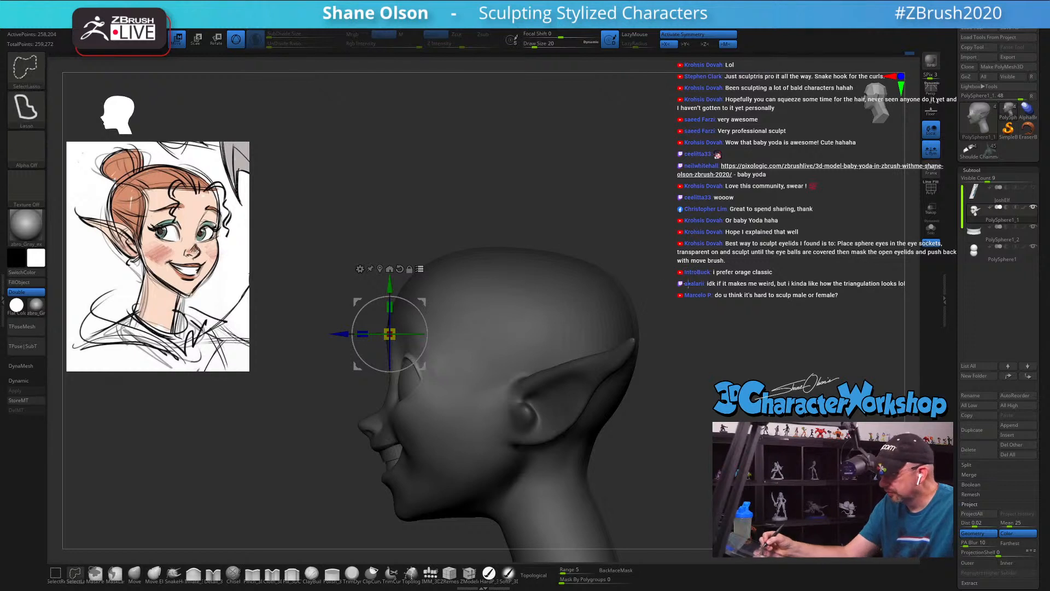
pyautogui.keyDown('ctrl'); pyautogui.keyDown('shift'); pyautogui.click(532, 366); pyautogui.keyUp('shift'); pyautogui.keyUp('ctrl')
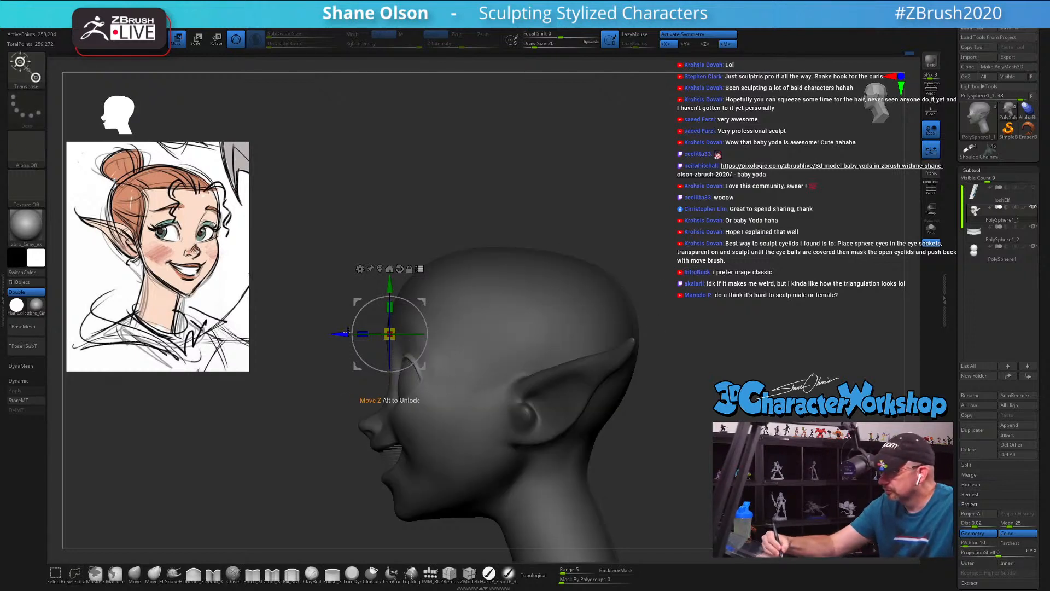
pyautogui.moveTo(347, 335); pyautogui.dragTo(352, 335)
# Step: Center the gizmo on the eye socket, scale the eye areas uniformly to about 1.07, and nudge them up slightly
pyautogui.moveTo(573, 342); pyautogui.dragTo(686, 434)
pyautogui.keyDown('alt'); pyautogui.moveTo(429, 302); pyautogui.dragTo(480, 347); pyautogui.keyUp('alt')
pyautogui.moveTo(604, 465); pyautogui.dragTo(589, 391)
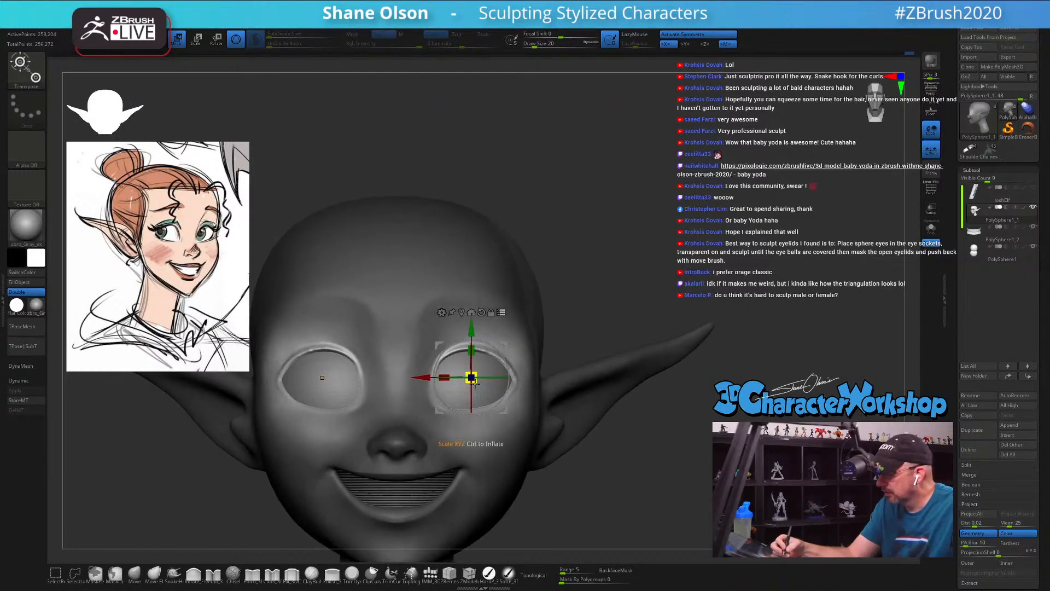
pyautogui.moveTo(475, 382); pyautogui.dragTo(479, 387)
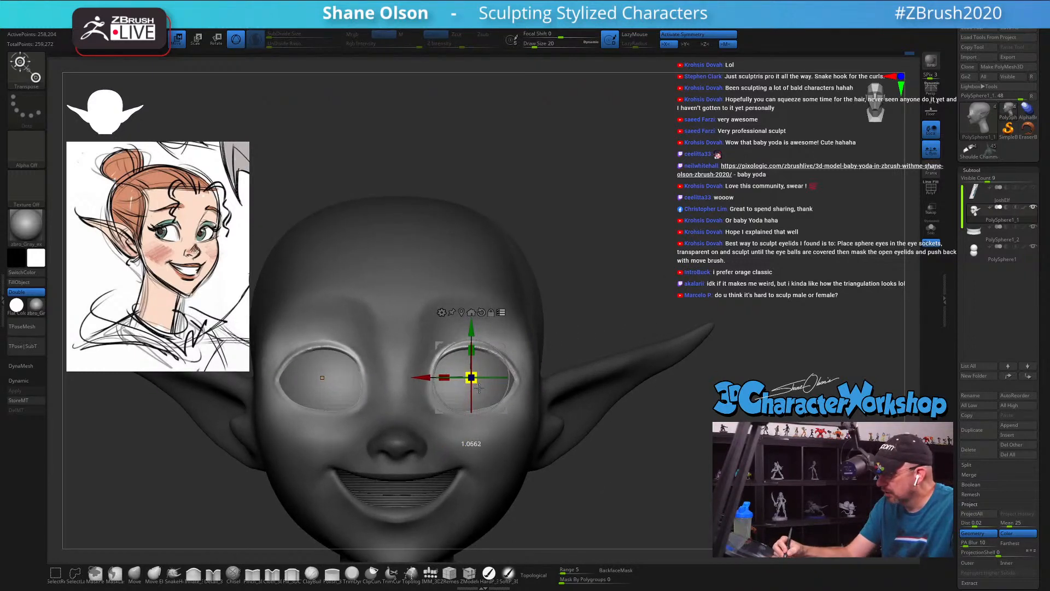
pyautogui.moveTo(472, 332); pyautogui.dragTo(472, 329)
# Step: Clear the mask from the head and switch back to brush sculpting
pyautogui.moveTo(553, 403); pyautogui.dragTo(503, 408)
pyautogui.moveTo(561, 449); pyautogui.dragTo(565, 391)
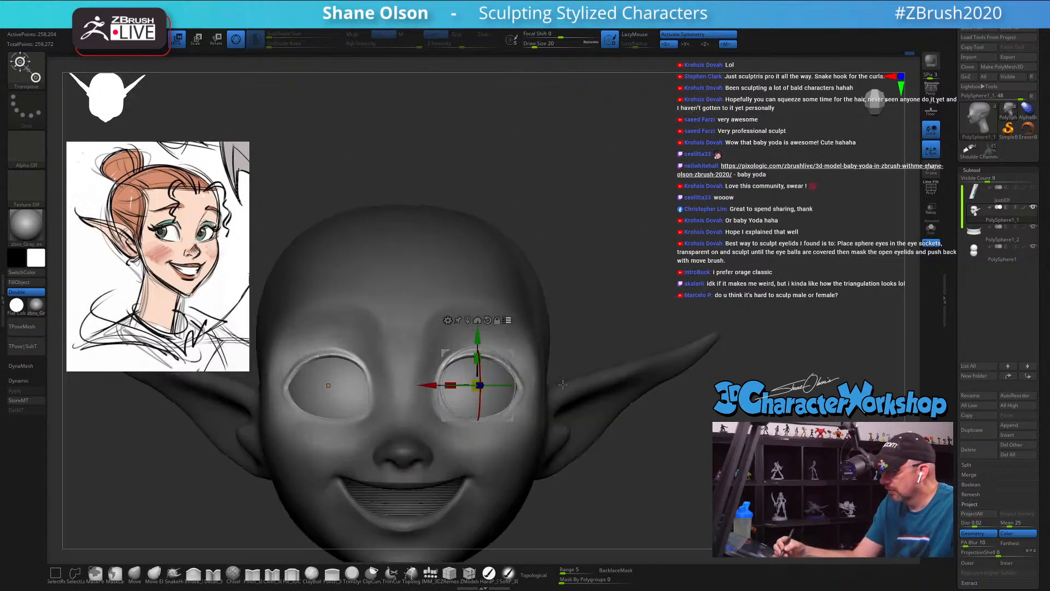
pyautogui.keyDown('alt'); pyautogui.moveTo(595, 454); pyautogui.dragTo(506, 441); pyautogui.keyUp('alt')
pyautogui.keyDown('alt'); pyautogui.moveTo(692, 300); pyautogui.dragTo(684, 330); pyautogui.keyUp('alt')
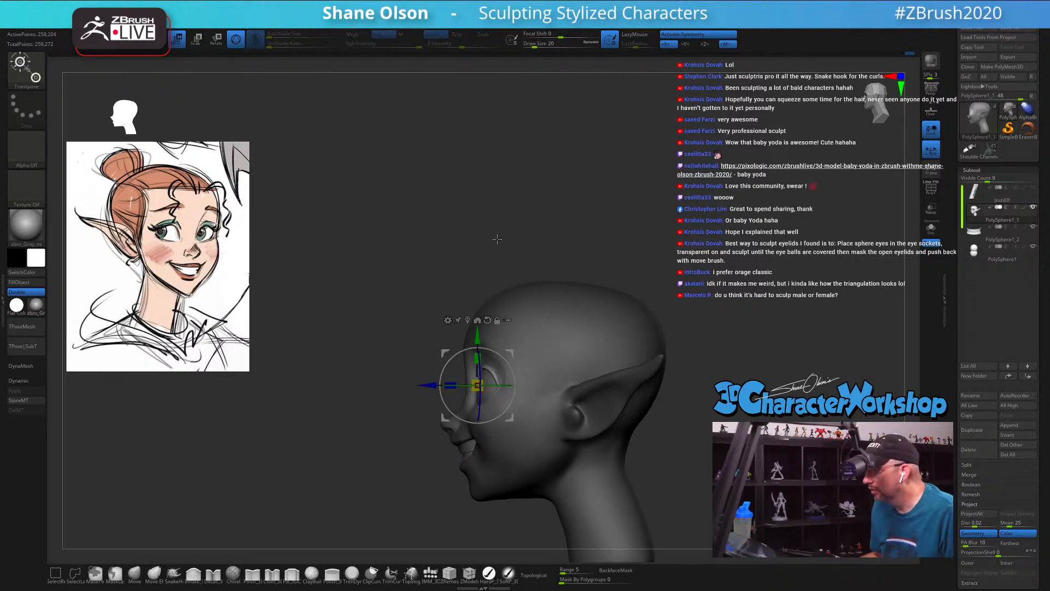
pyautogui.keyDown('ctrl'); pyautogui.moveTo(425, 205); pyautogui.dragTo(528, 235); pyautogui.keyUp('ctrl')
pyautogui.press('q')
pyautogui.moveTo(412, 197)
pyautogui.keyDown('alt'); pyautogui.mouseDown()
pyautogui.moveTo(366, 194)
pyautogui.moveTo(520, 219)
pyautogui.moveTo(664, 261)
pyautogui.moveTo(677, 344)
pyautogui.mouseUp(); pyautogui.keyUp('alt')
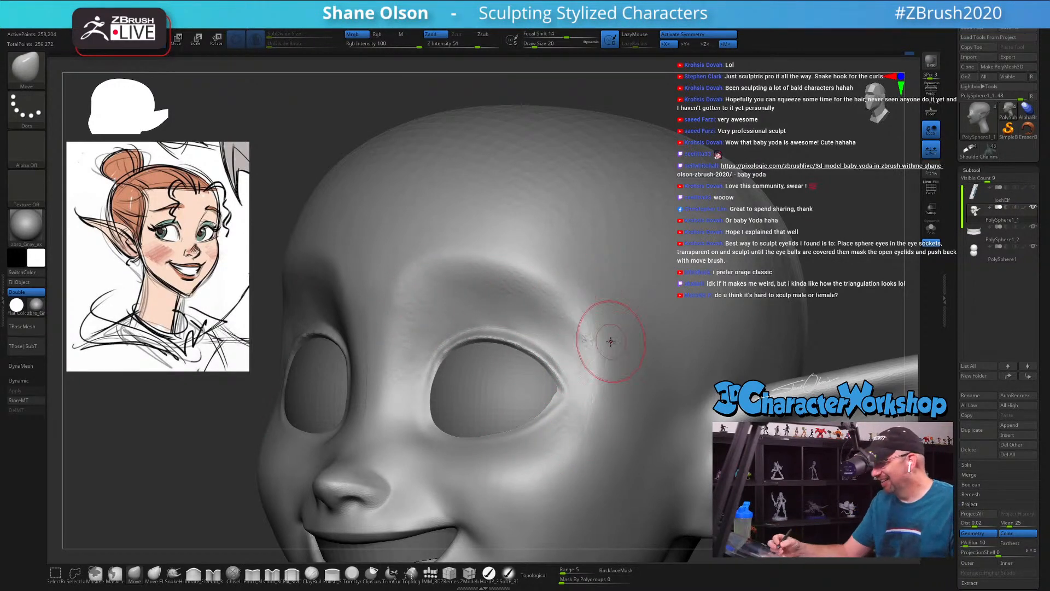
# Step: Smooth the brow, nose bridge, outer eye corner and upper cheek around the eye at draw size 17
pyautogui.press('s')
pyautogui.moveTo(610, 343); pyautogui.dragTo(607, 343)
pyautogui.press('s')
pyautogui.moveTo(564, 311); pyautogui.dragTo(521, 283)
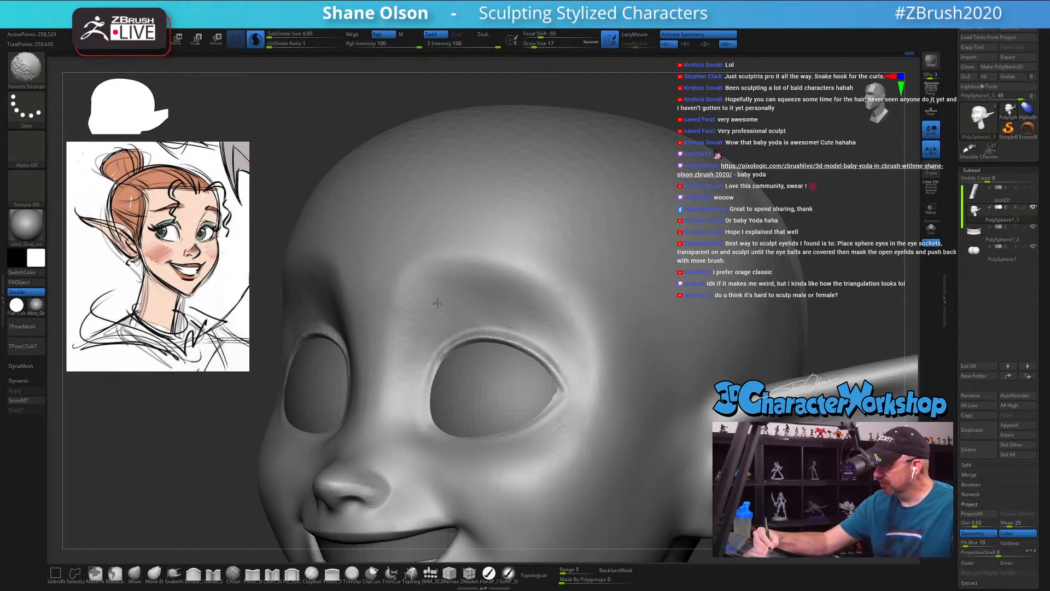
pyautogui.moveTo(375, 377)
pyautogui.keyDown('shift'); pyautogui.mouseDown()
pyautogui.moveTo(372, 418)
pyautogui.moveTo(376, 330)
pyautogui.moveTo(439, 270)
pyautogui.moveTo(460, 285)
pyautogui.mouseUp(); pyautogui.keyUp('shift')
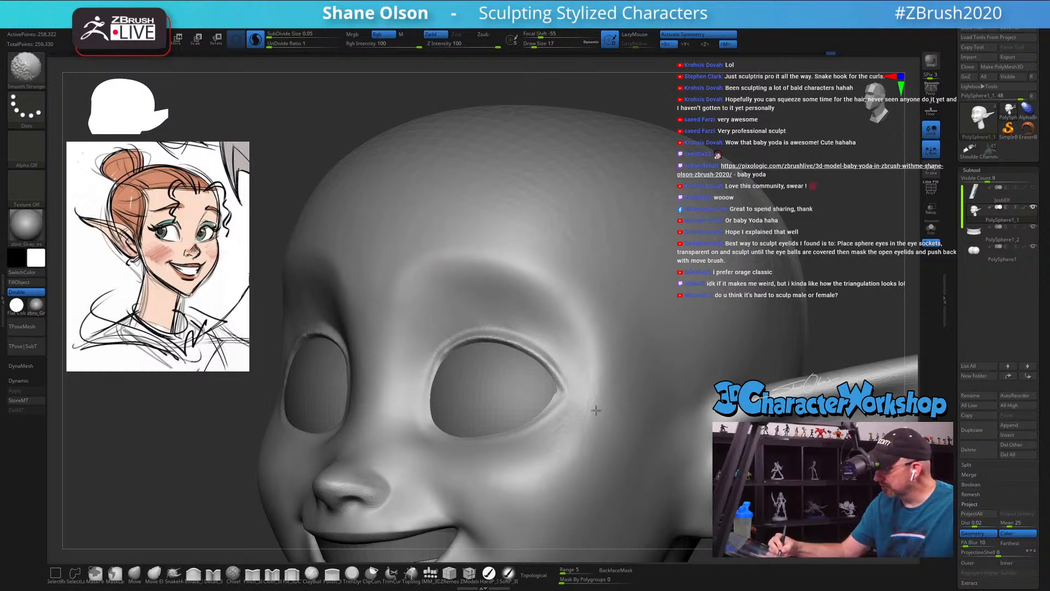
pyautogui.moveTo(582, 427)
pyautogui.keyDown('shift'); pyautogui.mouseDown()
pyautogui.moveTo(547, 464)
pyautogui.moveTo(493, 482)
pyautogui.moveTo(558, 480)
pyautogui.moveTo(560, 467)
pyautogui.mouseUp(); pyautogui.keyUp('shift')
pyautogui.moveTo(575, 468)
pyautogui.mouseDown(button='right')
pyautogui.moveTo(596, 479)
pyautogui.moveTo(530, 463)
pyautogui.moveTo(605, 292)
pyautogui.mouseUp(button='right')
pyautogui.press('shift')
pyautogui.press('f')
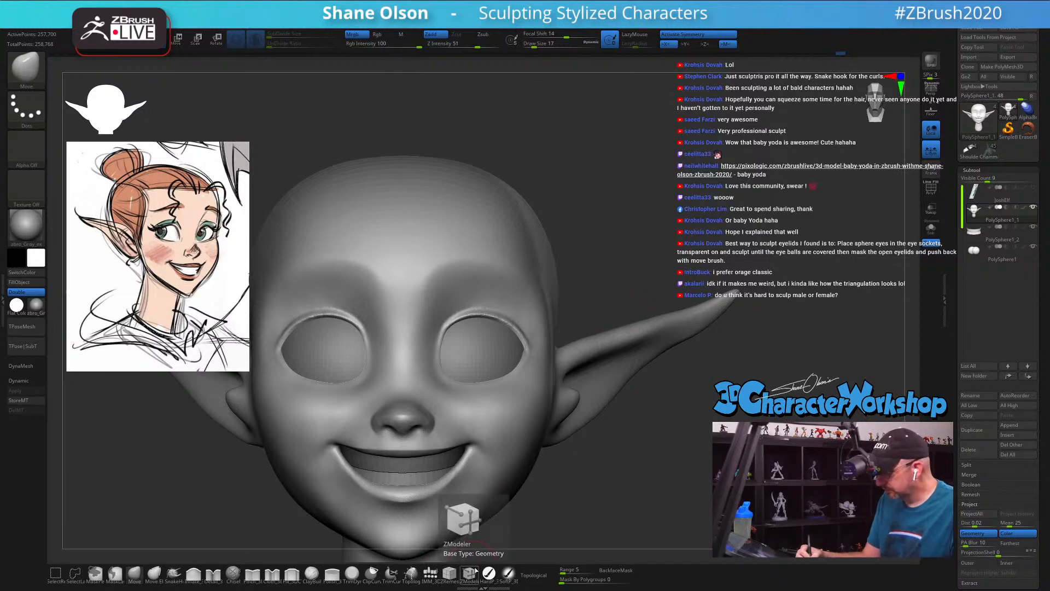
# Step: Outline an eyebrow above the eye with the Topology brush, using two end curves plus lower and upper arched curves
pyautogui.click(411, 573)
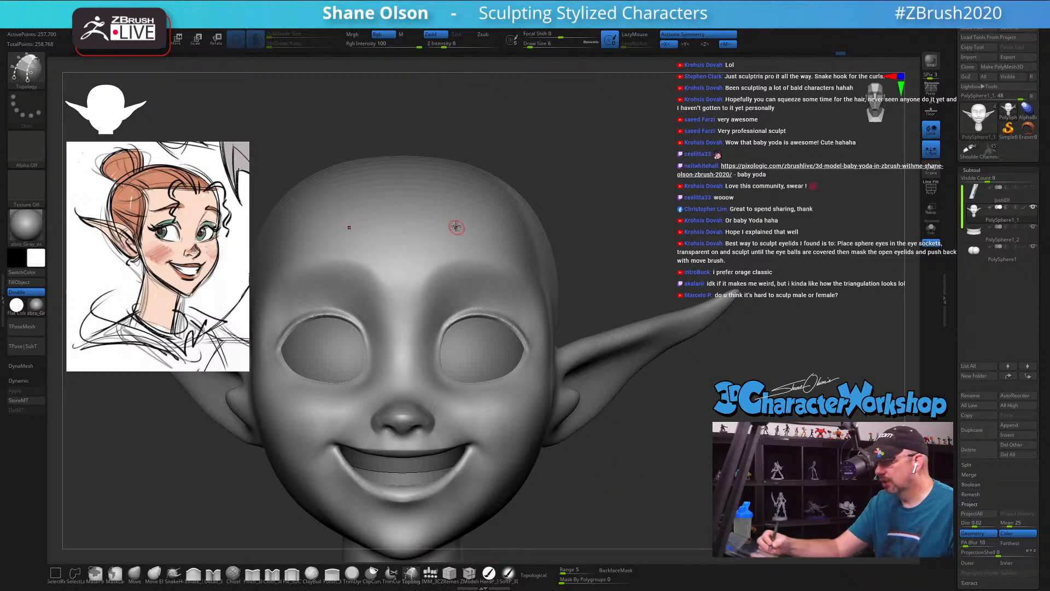
pyautogui.keyDown('ctrl'); pyautogui.moveTo(457, 228); pyautogui.dragTo(420, 307, button='right'); pyautogui.keyUp('ctrl')
pyautogui.moveTo(445, 238); pyautogui.dragTo(446, 308)
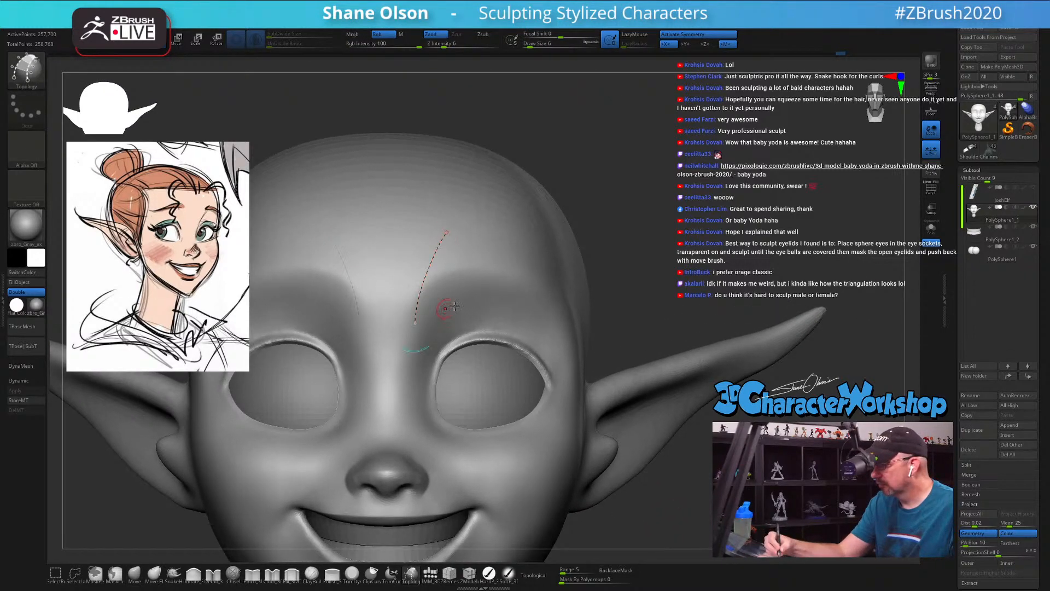
pyautogui.moveTo(566, 298); pyautogui.dragTo(533, 296, button='right')
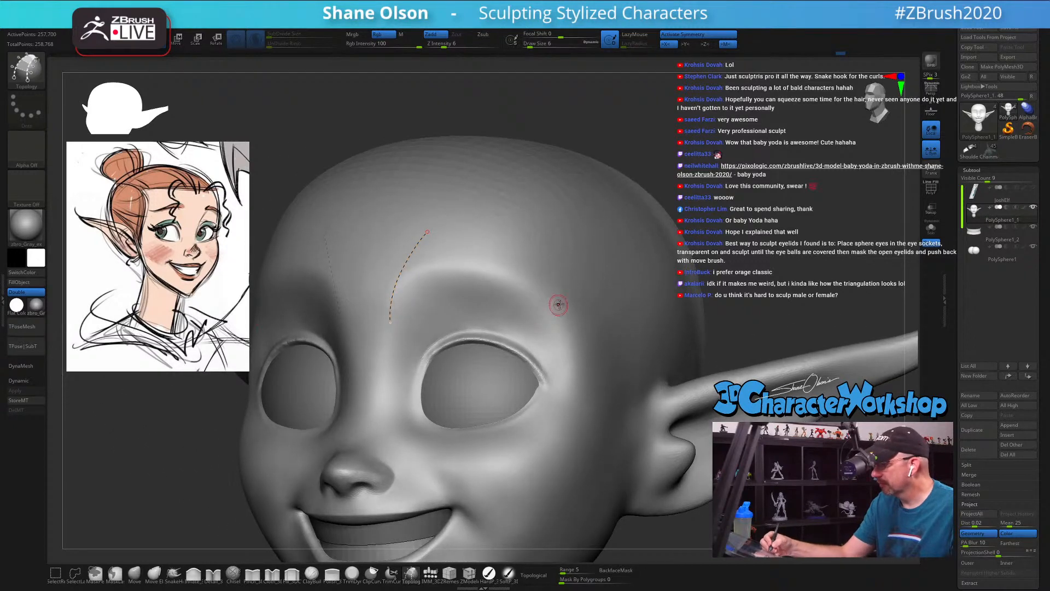
pyautogui.moveTo(571, 283); pyautogui.dragTo(540, 330)
pyautogui.moveTo(369, 295)
pyautogui.mouseDown()
pyautogui.moveTo(481, 268)
pyautogui.moveTo(528, 290)
pyautogui.moveTo(567, 337)
pyautogui.mouseUp()
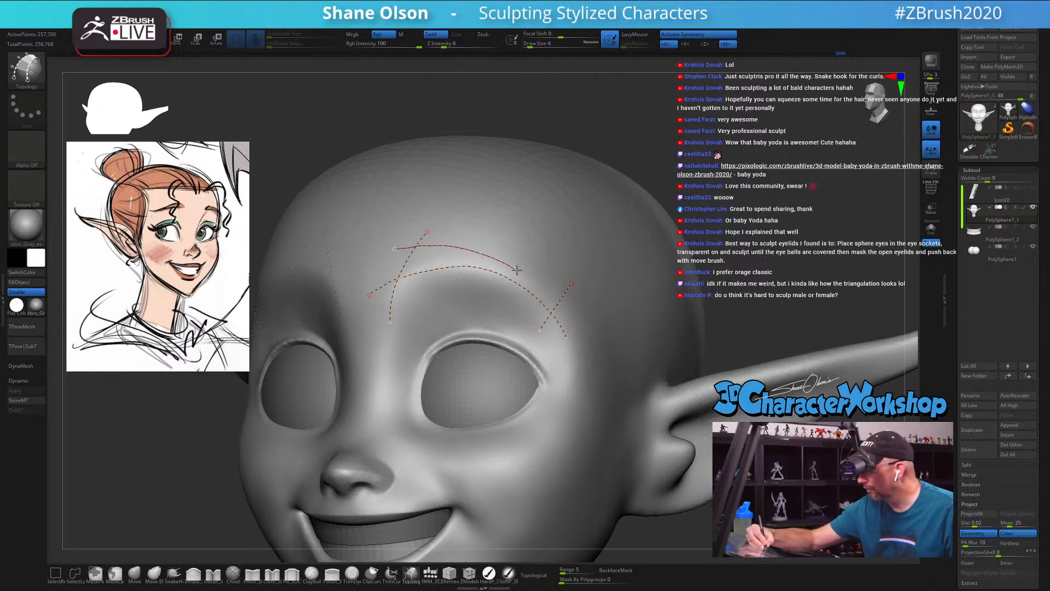
pyautogui.moveTo(543, 290); pyautogui.dragTo(575, 335)
# Step: Draw crossing curves along the eyebrow outline to divide it into quads
pyautogui.moveTo(510, 234); pyautogui.dragTo(472, 312)
pyautogui.moveTo(450, 219)
pyautogui.mouseDown()
pyautogui.moveTo(422, 296)
pyautogui.moveTo(446, 297)
pyautogui.mouseUp()
pyautogui.moveTo(534, 249); pyautogui.dragTo(496, 306)
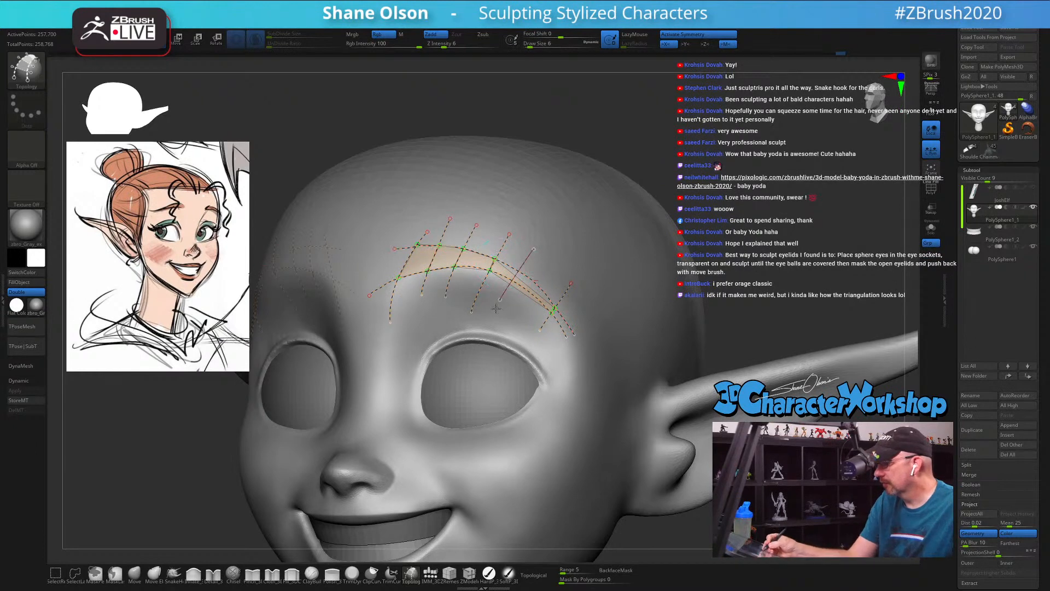
pyautogui.moveTo(554, 270); pyautogui.dragTo(520, 316)
# Step: Trim the loose curve ends and generate the mirrored eyebrow meshes from the topology curves
pyautogui.keyDown('alt'); pyautogui.click(608, 237); pyautogui.keyUp('alt')
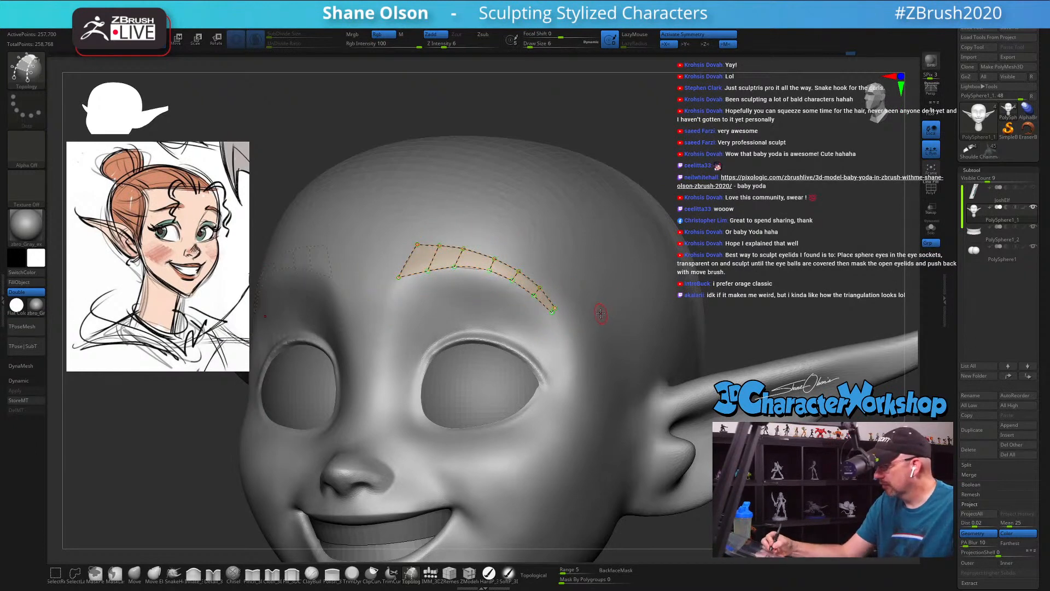
pyautogui.click(620, 357)
pyautogui.press('f')
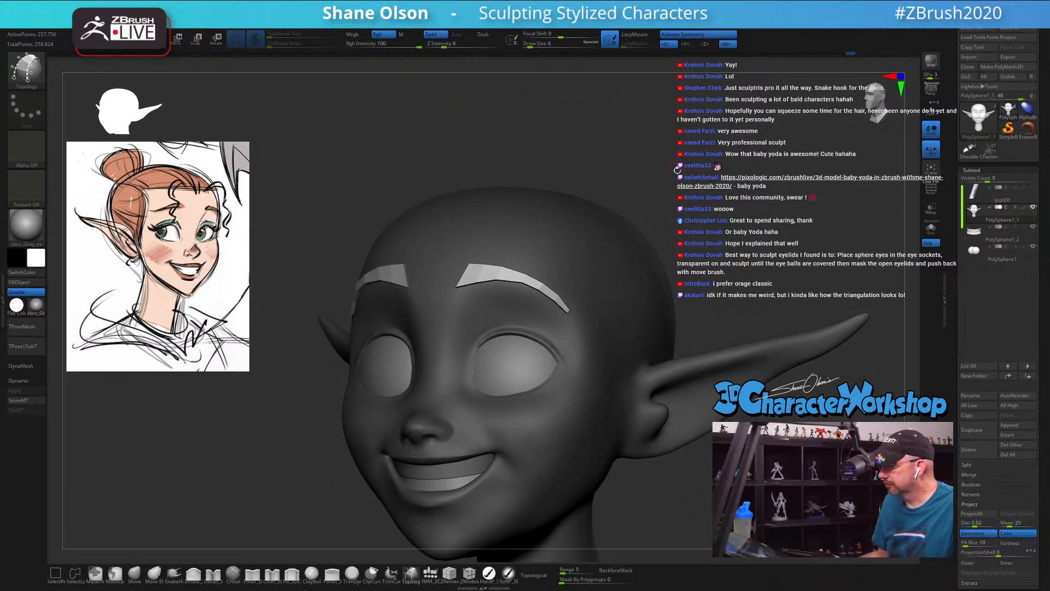
pyautogui.moveTo(677, 171); pyautogui.dragTo(646, 162)
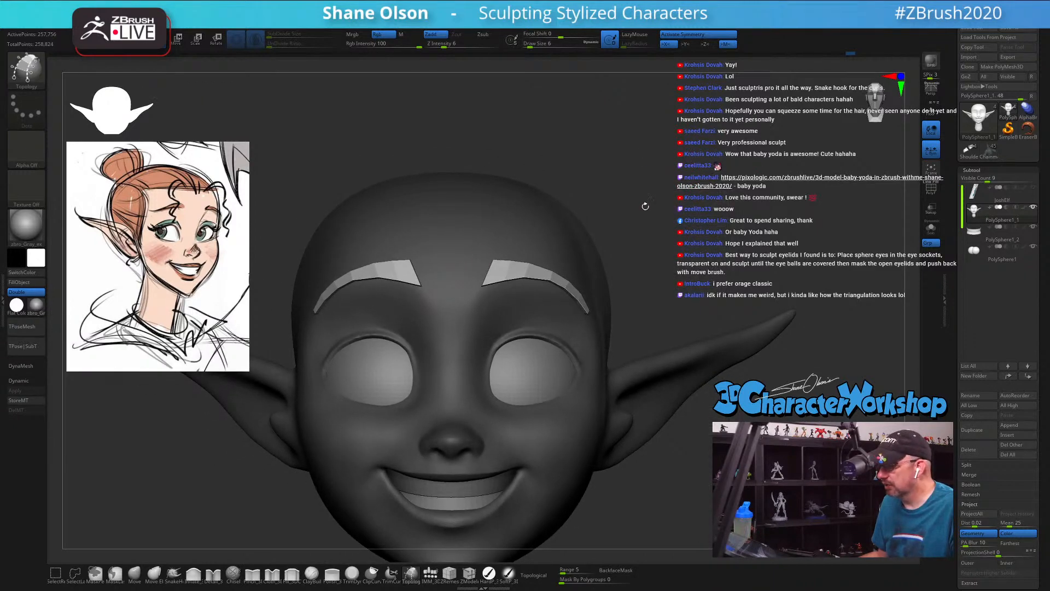
# Step: Display the polygroup wireframe and split the unmasked eyebrow meshes off the head into their own subtool
pyautogui.moveTo(687, 194); pyautogui.dragTo(646, 191)
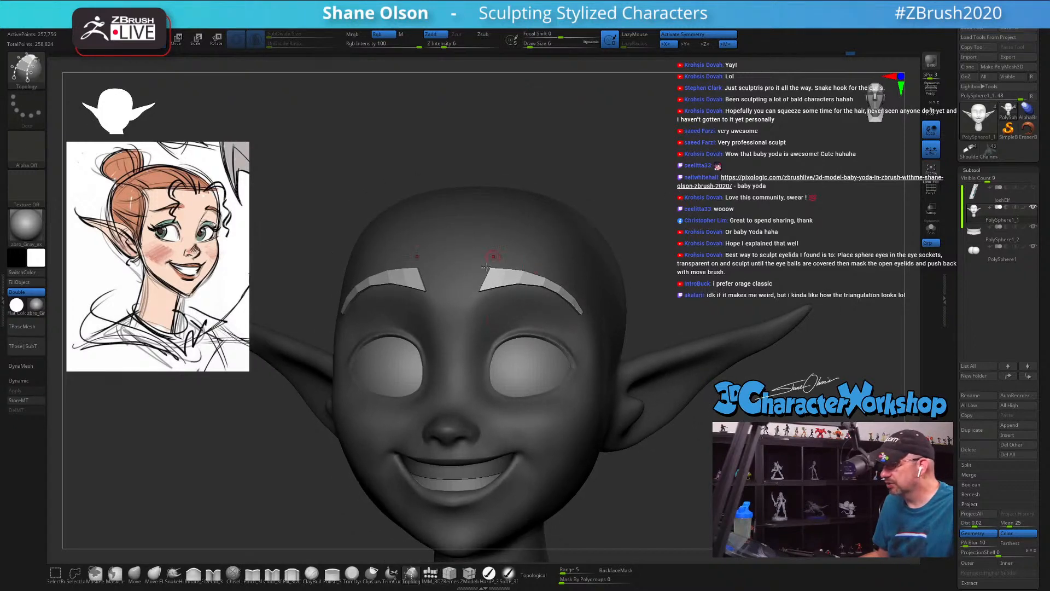
pyautogui.moveTo(721, 236); pyautogui.dragTo(671, 208)
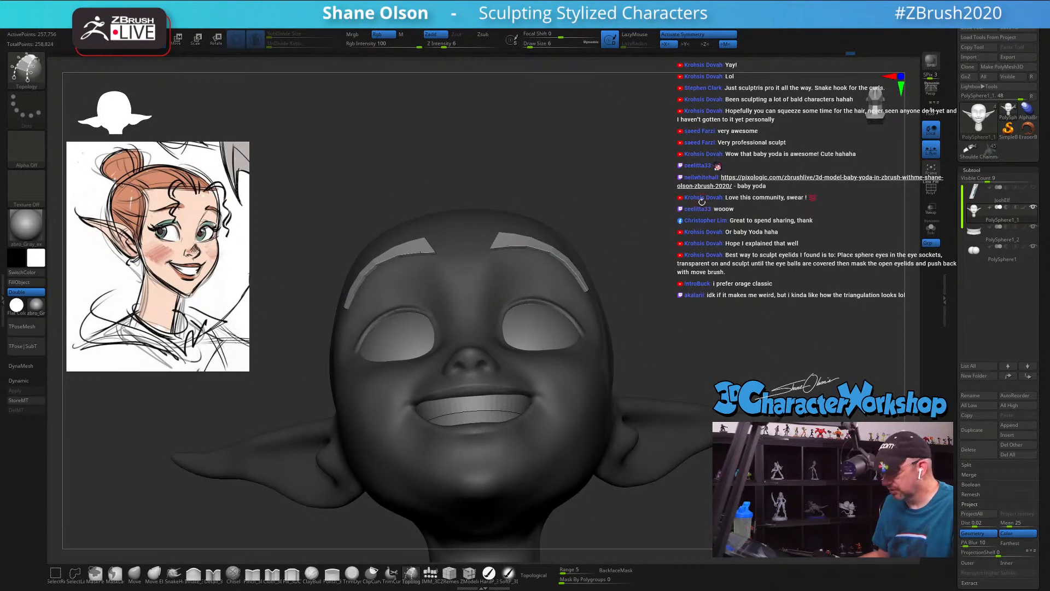
pyautogui.hotkey('shift', 'f')
pyautogui.moveTo(710, 209); pyautogui.dragTo(706, 221)
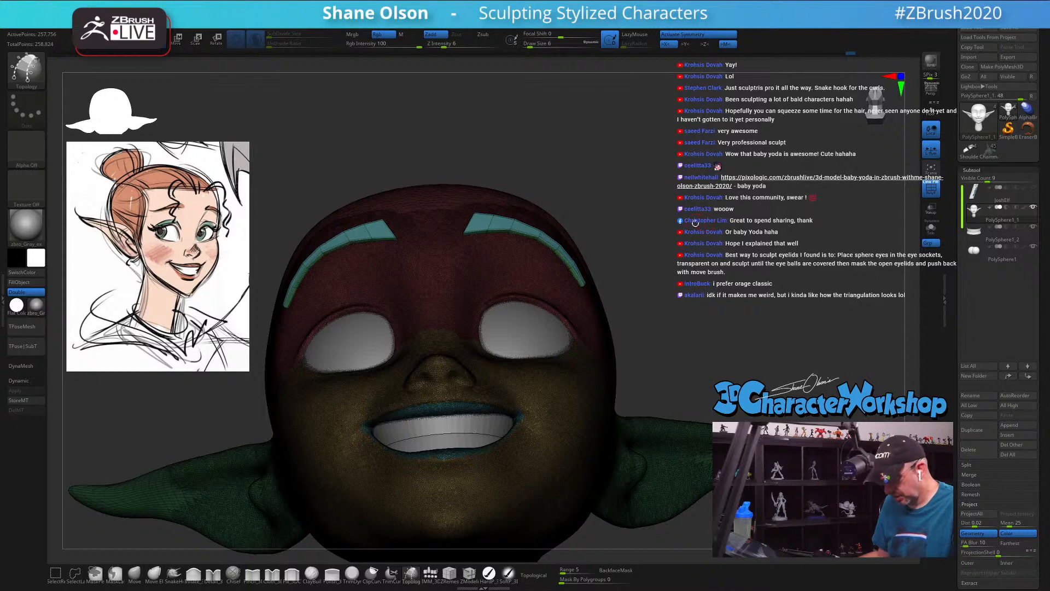
pyautogui.press('space')
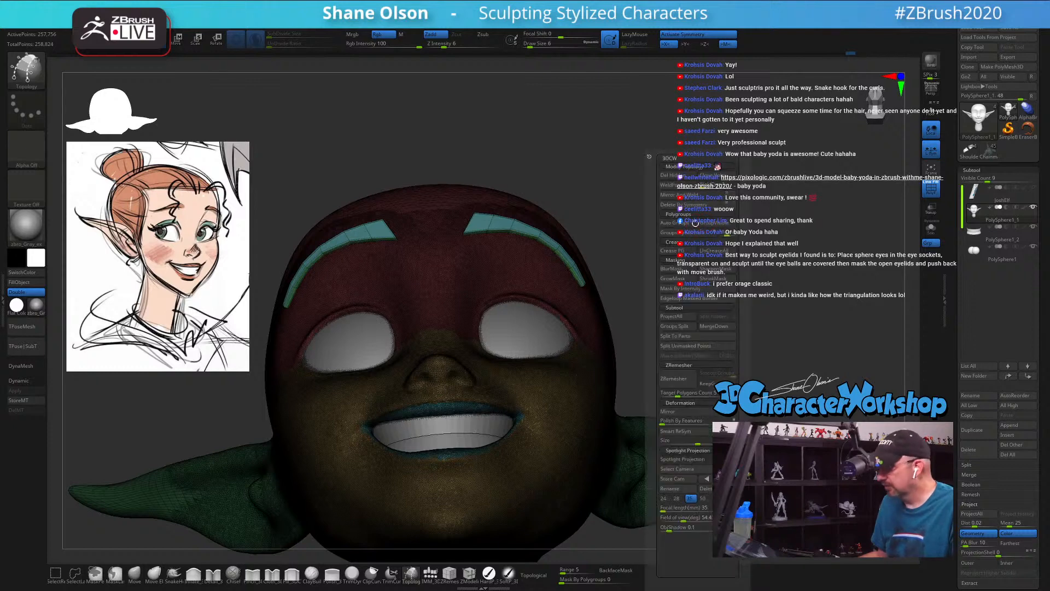
pyautogui.click(681, 346)
pyautogui.keyDown('shift'); pyautogui.moveTo(687, 237); pyautogui.dragTo(685, 243); pyautogui.keyUp('shift')
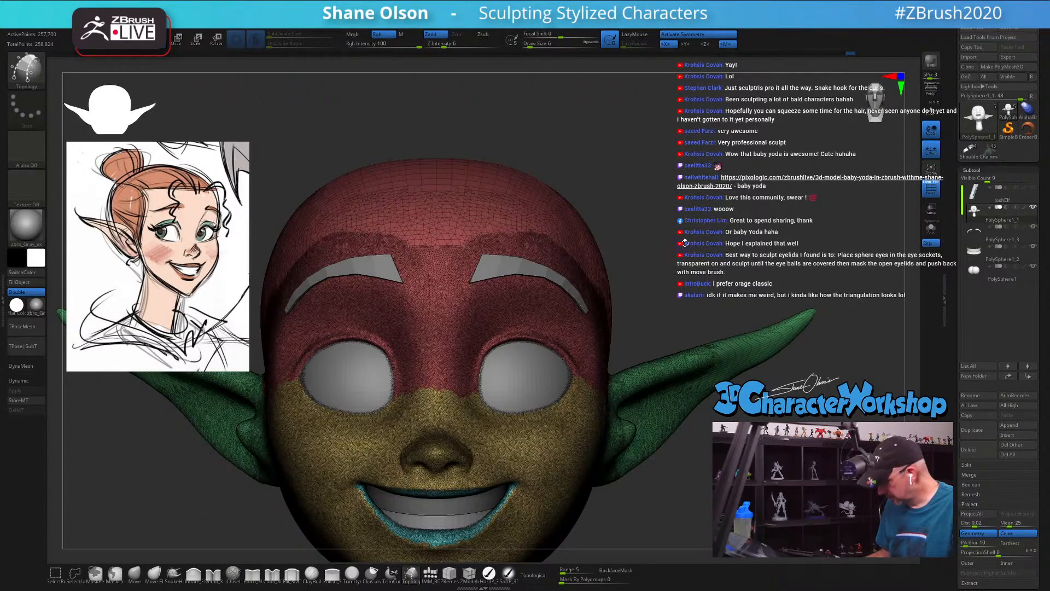
# Step: Turn on Dynamic Subdivision for the eyebrows subtool, uncrease all its edges and hide the wireframe
pyautogui.press('Down')
pyautogui.press('d')
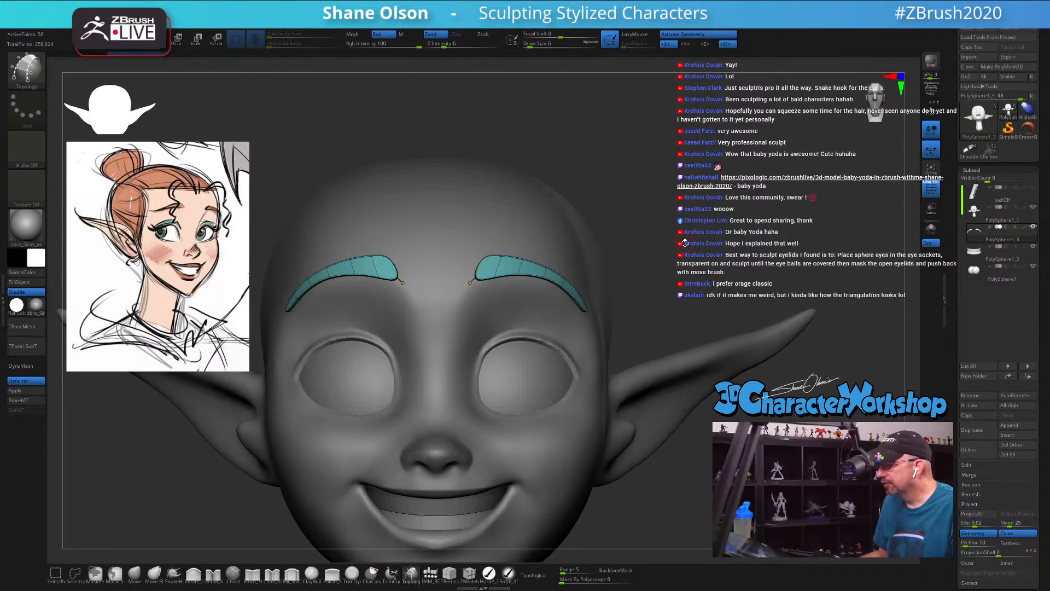
pyautogui.press('space')
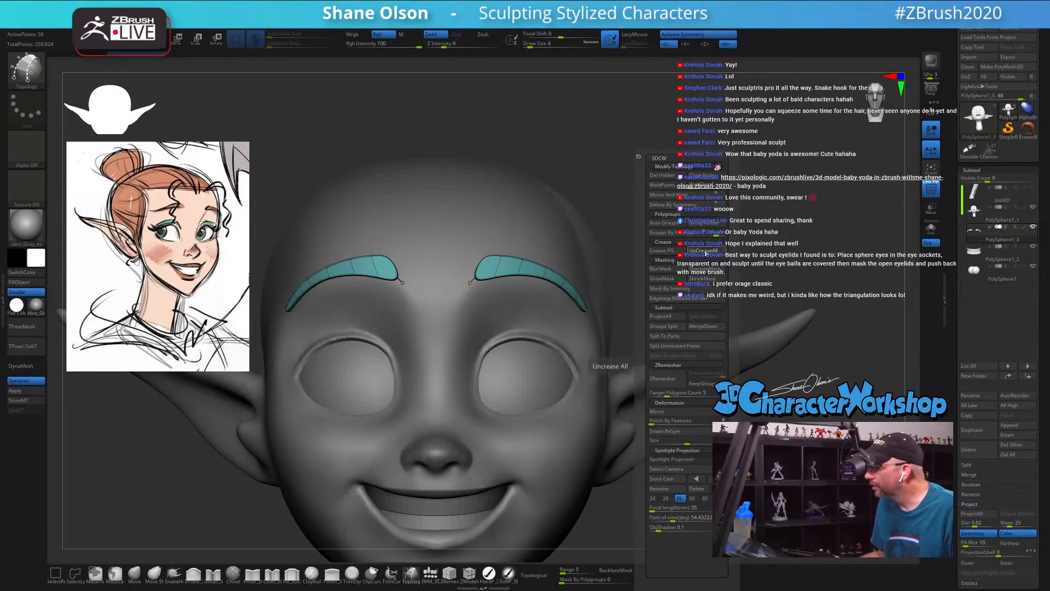
pyautogui.click(706, 253)
pyautogui.hotkey('shift', 'f')
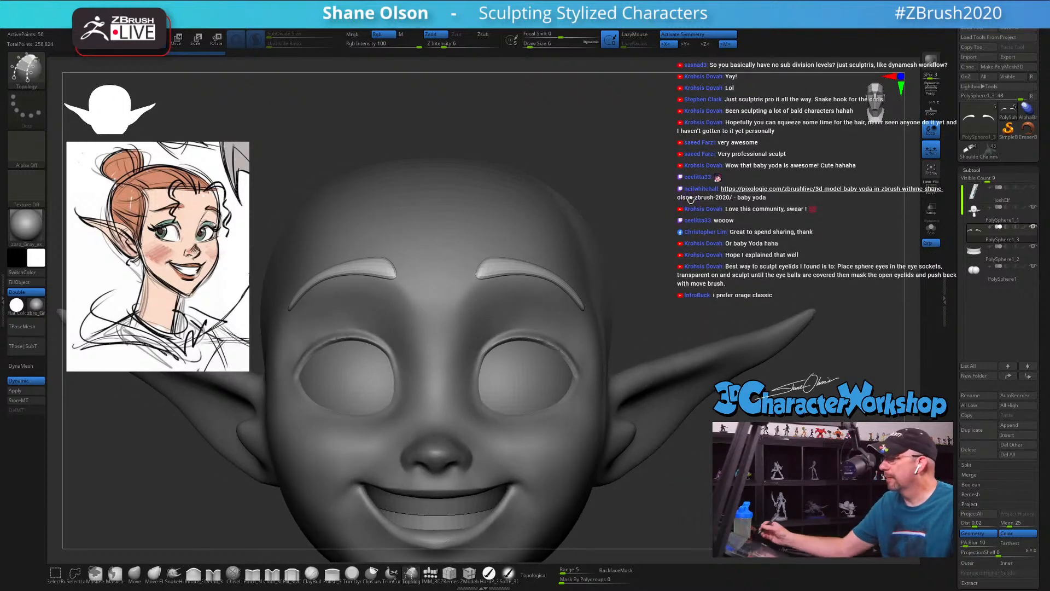
# Step: Examine the smoothed eyebrows from several angles and look at the QuickSave section of LightBox
pyautogui.keyDown('alt'); pyautogui.moveTo(650, 288); pyautogui.dragTo(664, 320); pyautogui.keyUp('alt')
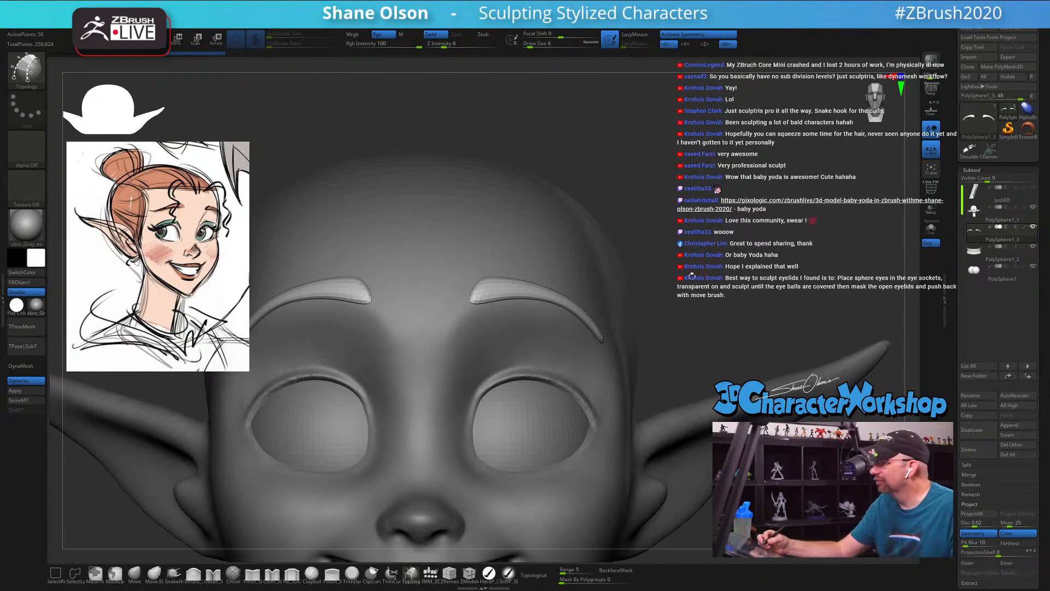
pyautogui.keyDown('alt'); pyautogui.moveTo(687, 310); pyautogui.dragTo(688, 313); pyautogui.keyUp('alt')
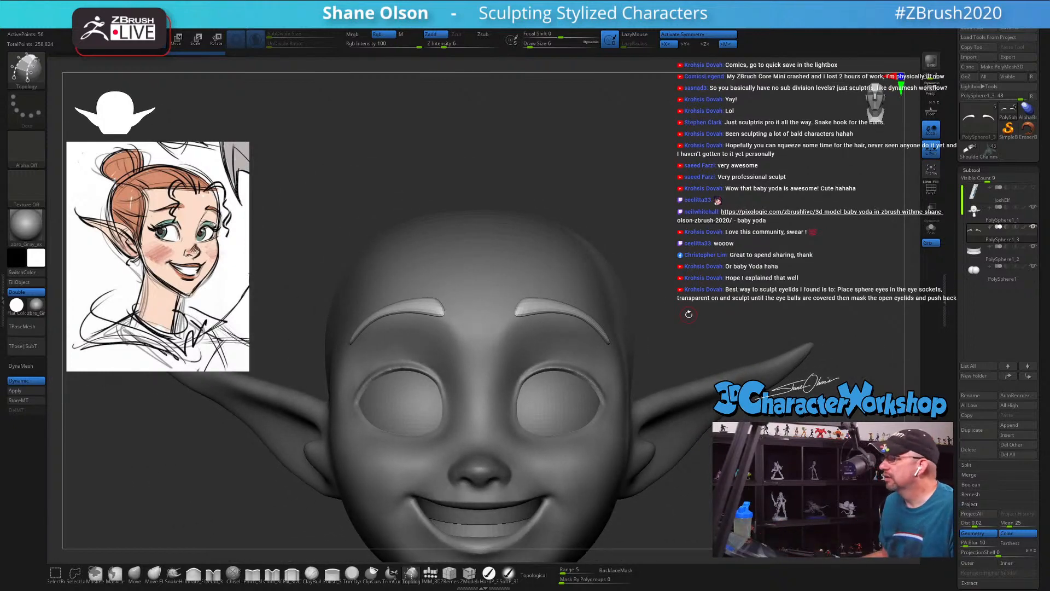
pyautogui.moveTo(652, 179)
pyautogui.keyDown('alt'); pyautogui.mouseDown()
pyautogui.moveTo(671, 220)
pyautogui.moveTo(703, 227)
pyautogui.moveTo(676, 244)
pyautogui.mouseUp(); pyautogui.keyUp('alt')
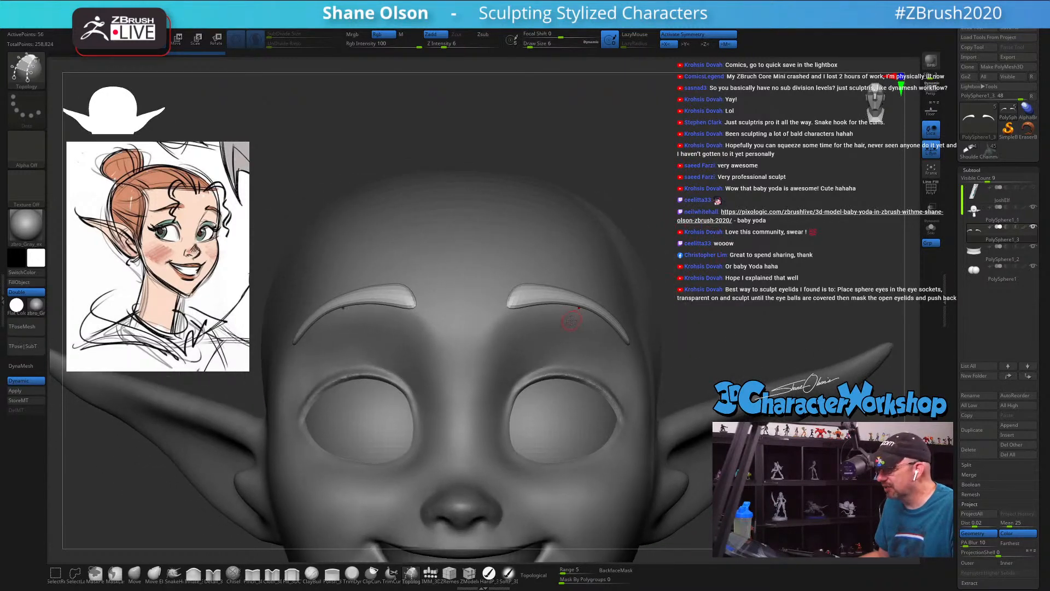
pyautogui.moveTo(741, 261); pyautogui.dragTo(755, 243)
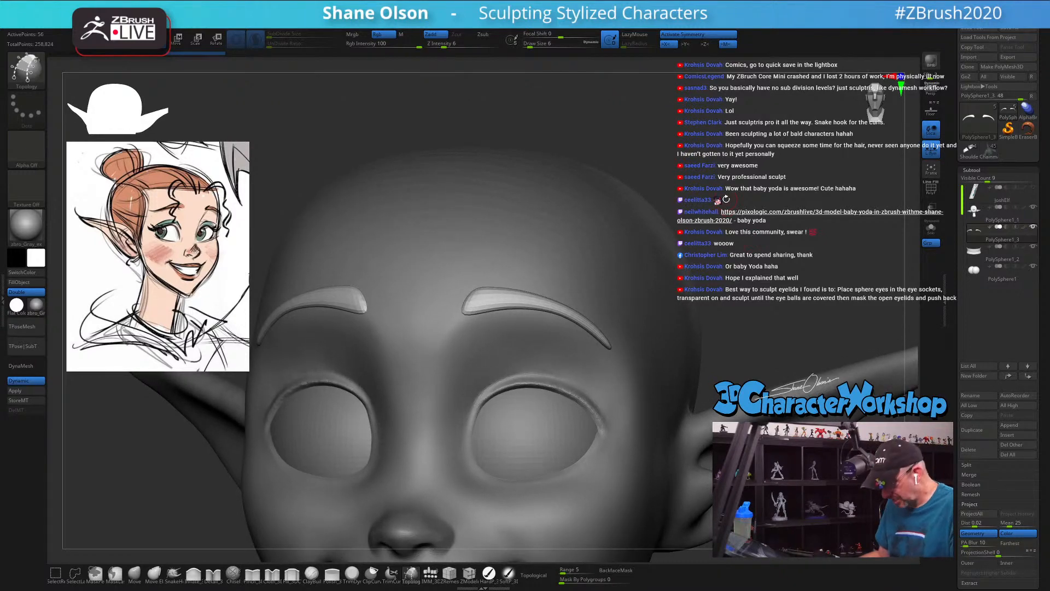
pyautogui.press(',')
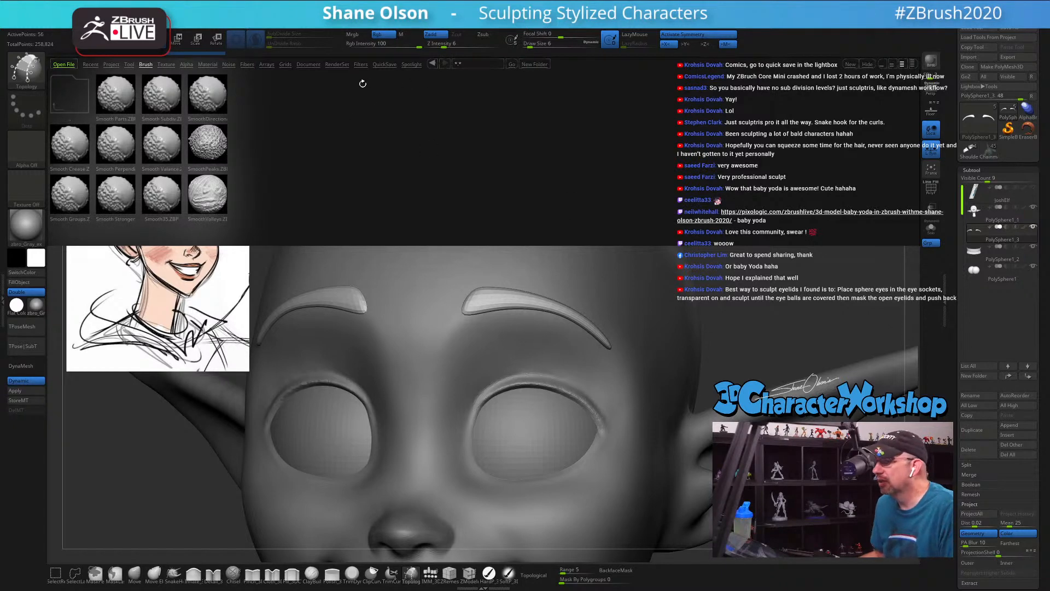
pyautogui.click(382, 64)
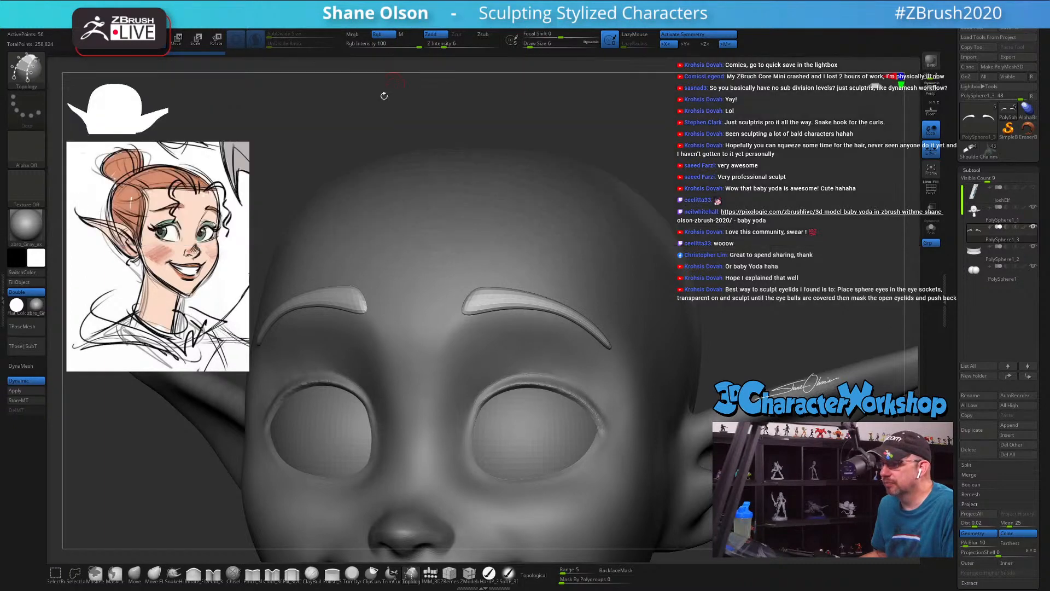
pyautogui.moveTo(738, 177)
pyautogui.keyDown('alt'); pyautogui.mouseDown()
pyautogui.moveTo(737, 164)
pyautogui.moveTo(678, 196)
pyautogui.moveTo(718, 217)
pyautogui.mouseUp(); pyautogui.keyUp('alt')
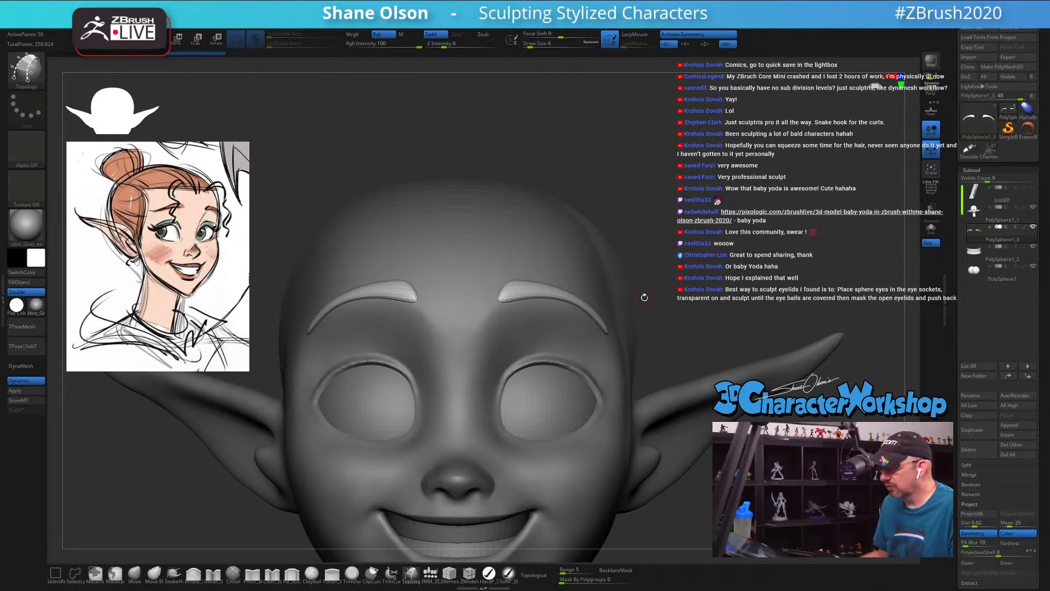
pyautogui.moveTo(688, 272); pyautogui.dragTo(705, 271)
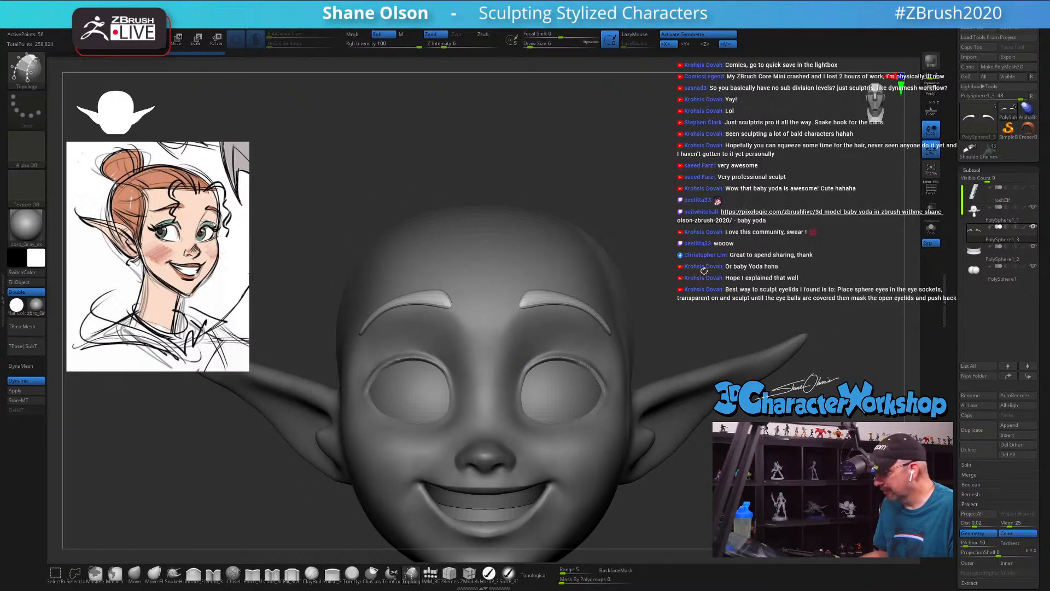
pyautogui.hotkey('ctrl', 'shift')
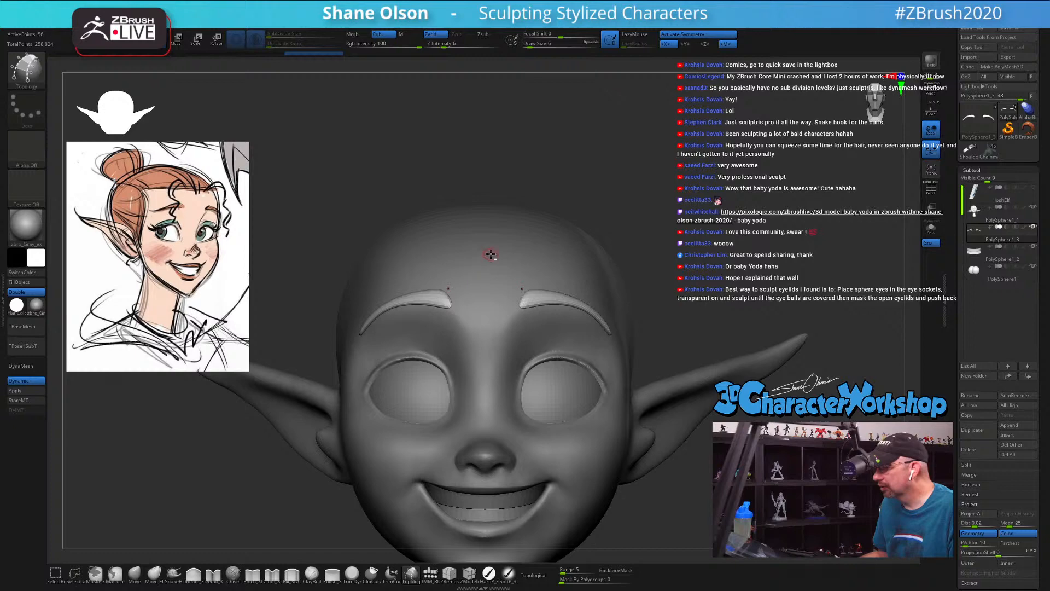
# Step: Make the head the active subtool and pull the inner eye corner into shape with the SnakeHook brush at draw size 14
pyautogui.click(997, 215)
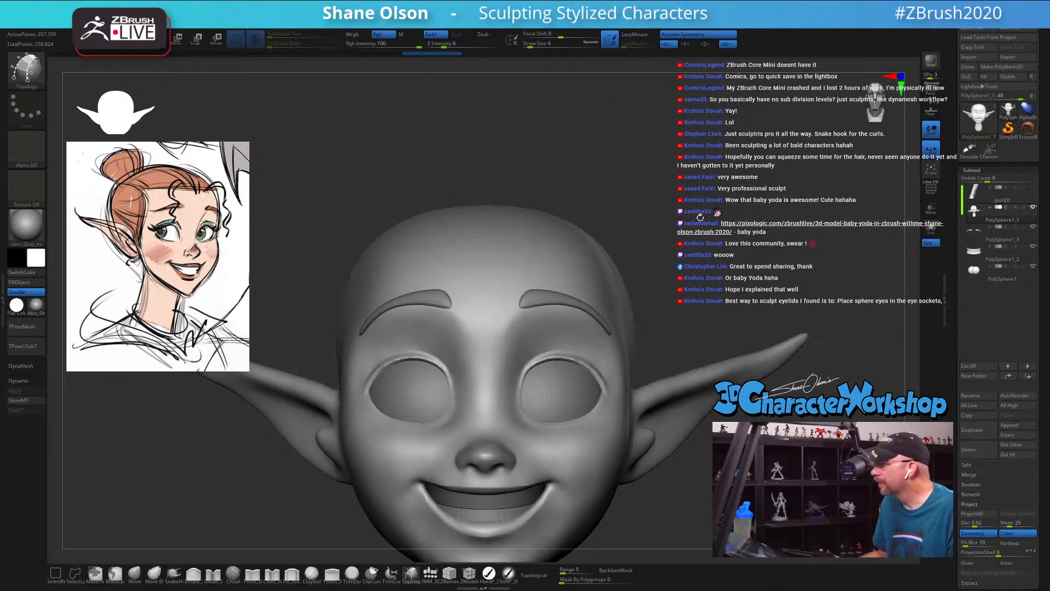
pyautogui.moveTo(700, 229)
pyautogui.keyDown('alt'); pyautogui.mouseDown()
pyautogui.moveTo(729, 234)
pyautogui.moveTo(724, 218)
pyautogui.mouseUp(); pyautogui.keyUp('alt')
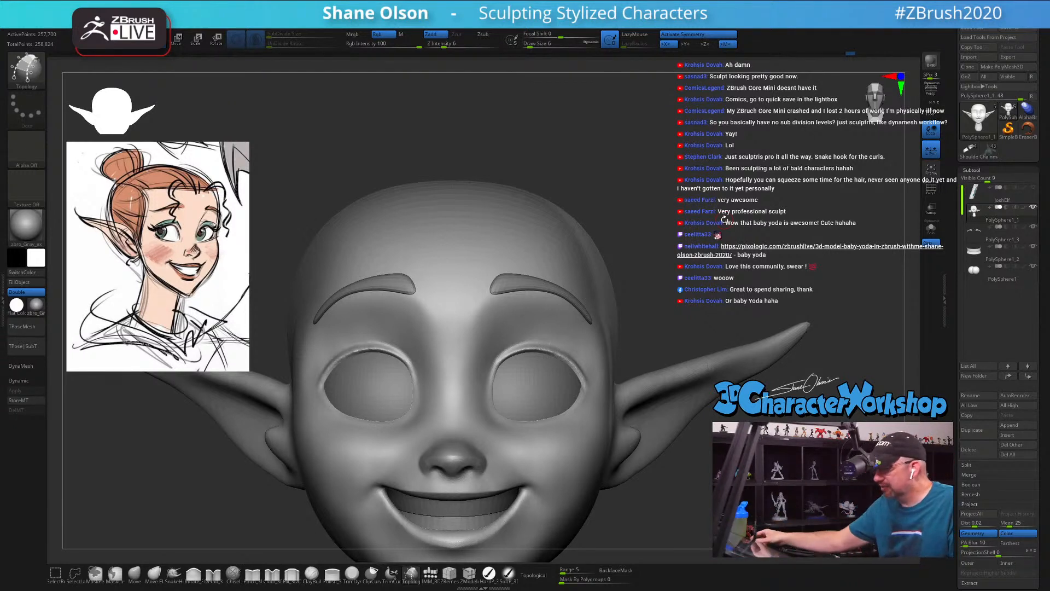
pyautogui.moveTo(724, 220); pyautogui.dragTo(702, 278)
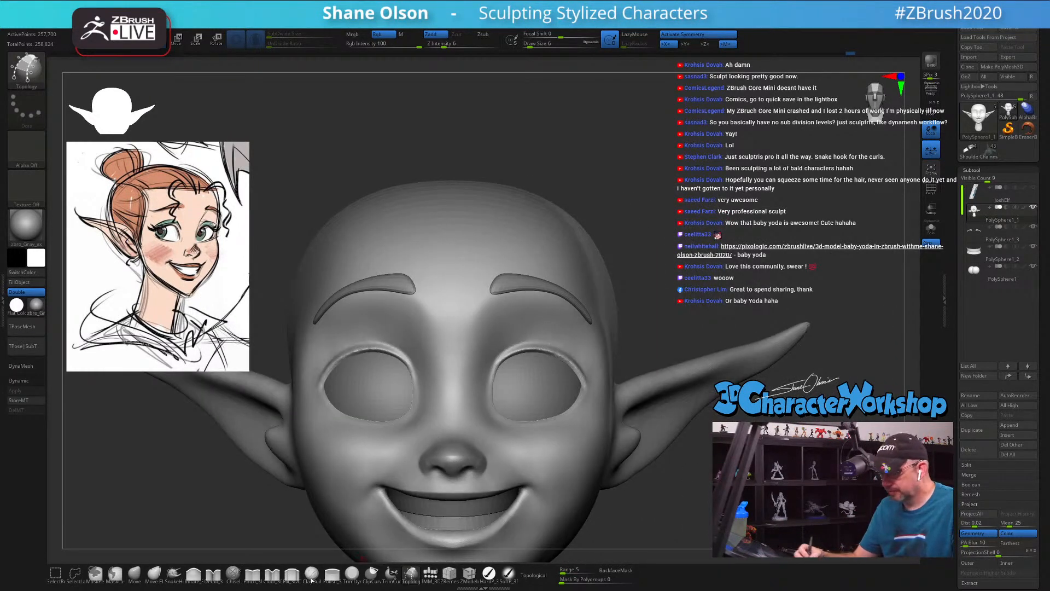
pyautogui.click(135, 574)
pyautogui.click(174, 573)
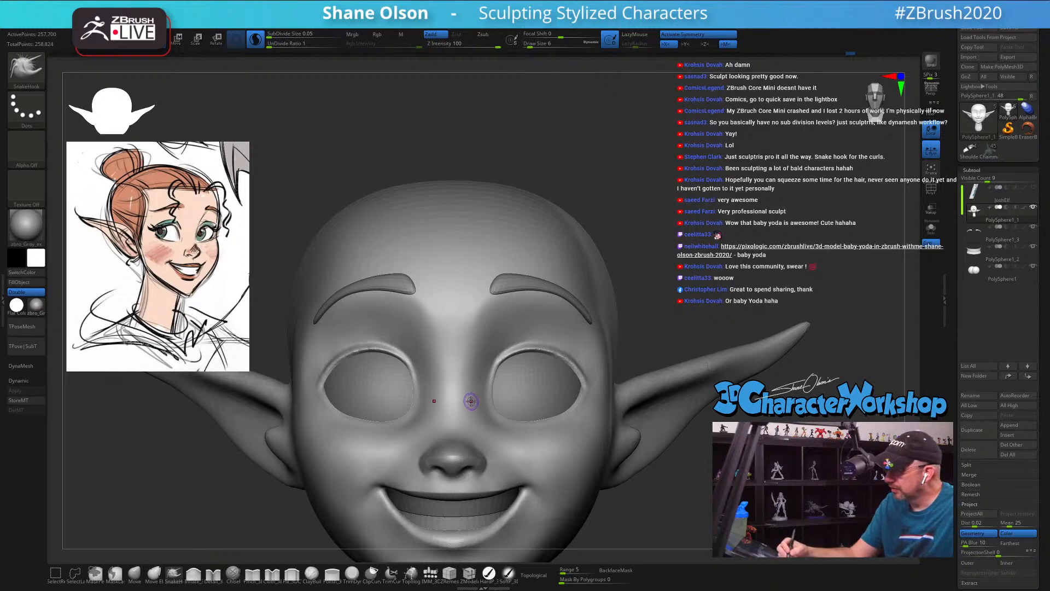
pyautogui.press('s')
pyautogui.moveTo(471, 401); pyautogui.dragTo(474, 401)
pyautogui.moveTo(471, 397); pyautogui.dragTo(495, 399, button='right')
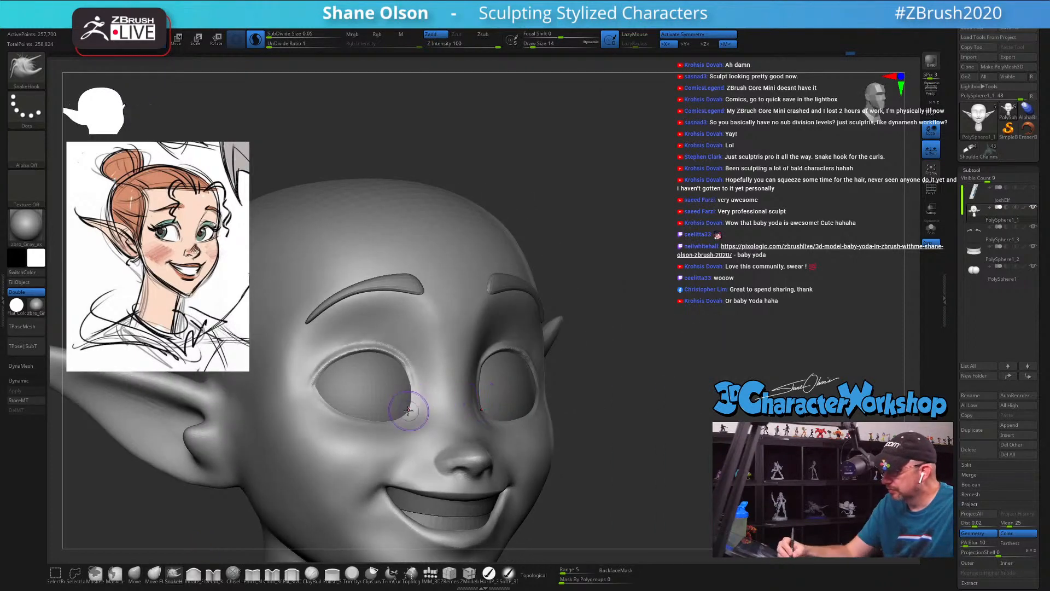
pyautogui.moveTo(409, 411); pyautogui.dragTo(417, 403)
pyautogui.moveTo(419, 391); pyautogui.dragTo(408, 416, button='right')
# Step: Refine the lower inner eye corner with the SnakeHook brush at draw size 8
pyautogui.press('s')
pyautogui.moveTo(408, 416); pyautogui.dragTo(405, 418)
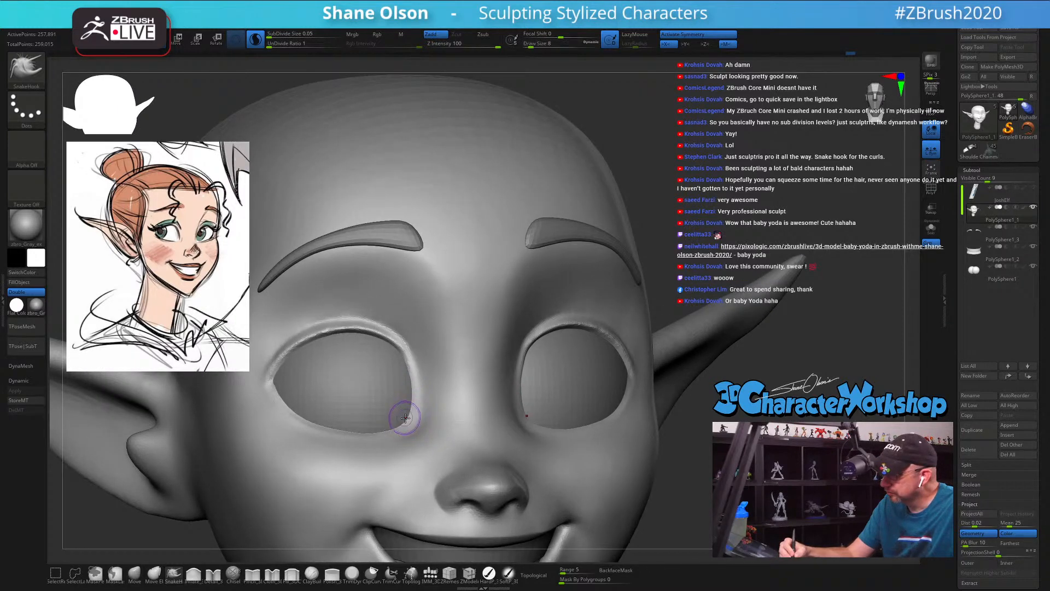
pyautogui.moveTo(408, 417); pyautogui.dragTo(427, 398, button='right')
# Step: Adjust the eyelid edge beside the nose with SnakeHook strokes at draw size 11, checking both eyes
pyautogui.press('s')
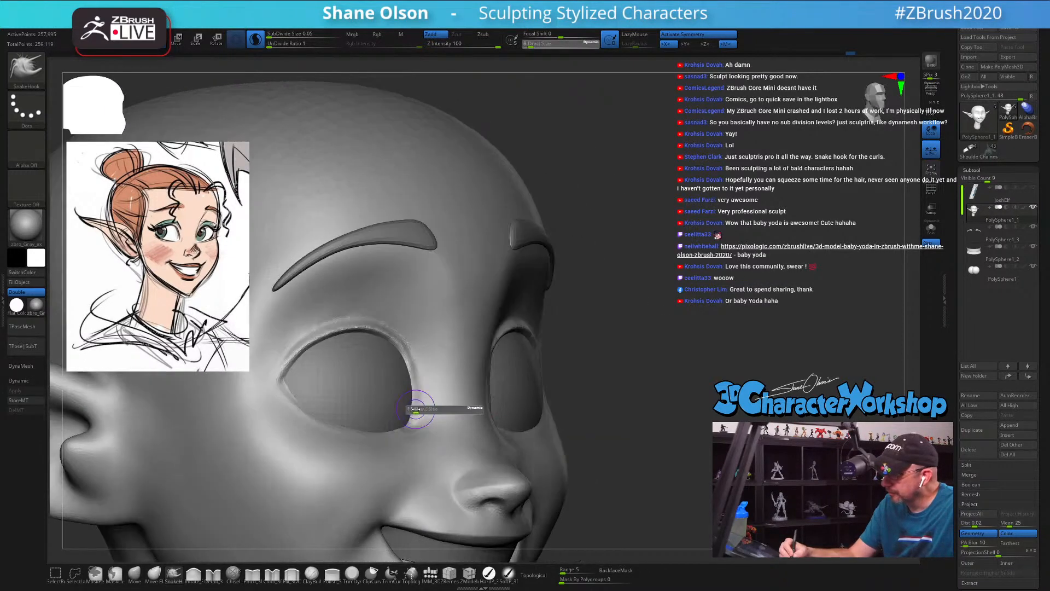
pyautogui.moveTo(419, 407); pyautogui.dragTo(421, 407)
pyautogui.moveTo(414, 405)
pyautogui.mouseDown(button='right')
pyautogui.moveTo(395, 425)
pyautogui.moveTo(431, 420)
pyautogui.moveTo(429, 399)
pyautogui.moveTo(450, 389)
pyautogui.moveTo(509, 411)
pyautogui.mouseUp(button='right')
pyautogui.press('shift')
pyautogui.moveTo(662, 442); pyautogui.dragTo(616, 467, button='right')
pyautogui.press('shift')
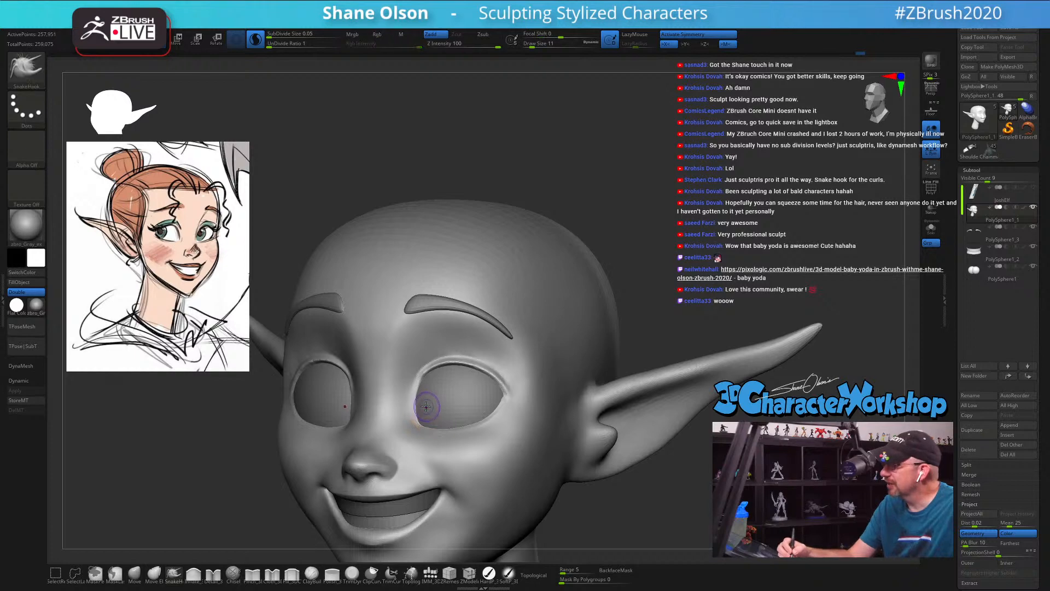
pyautogui.keyDown('ctrl'); pyautogui.moveTo(420, 406); pyautogui.dragTo(392, 429, button='right'); pyautogui.keyUp('ctrl')
# Step: Smooth the area between the inner eye corner and nose, and the lid surface beneath the eyebrow, at draw size 11
pyautogui.press('shift')
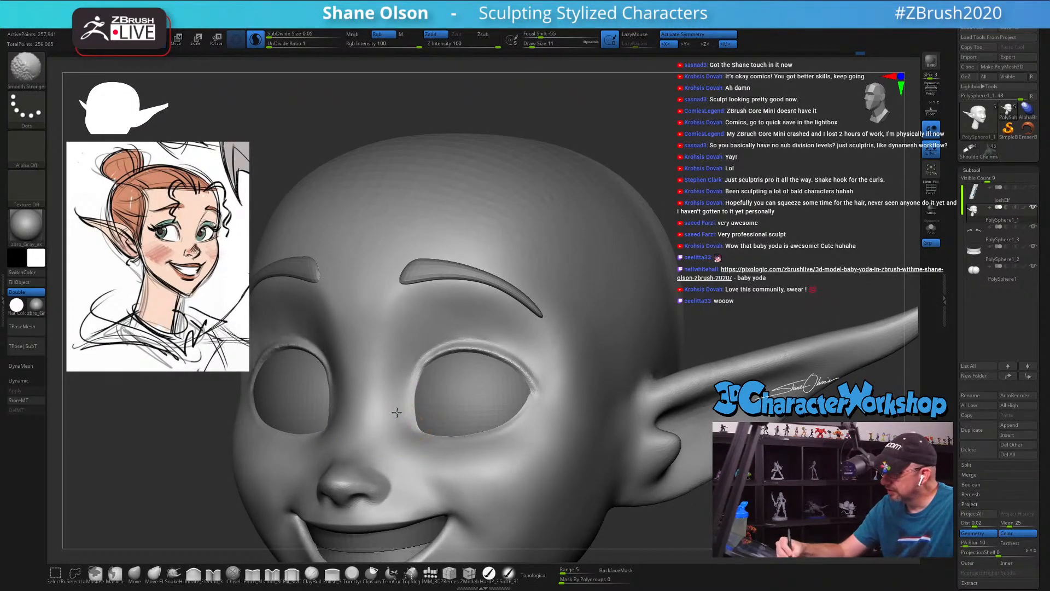
pyautogui.keyDown('shift'); pyautogui.moveTo(400, 428); pyautogui.dragTo(424, 426); pyautogui.keyUp('shift')
pyautogui.moveTo(527, 445)
pyautogui.keyDown('shift'); pyautogui.mouseDown(button='right')
pyautogui.moveTo(627, 449)
pyautogui.moveTo(599, 431)
pyautogui.mouseUp(button='right'); pyautogui.keyUp('shift')
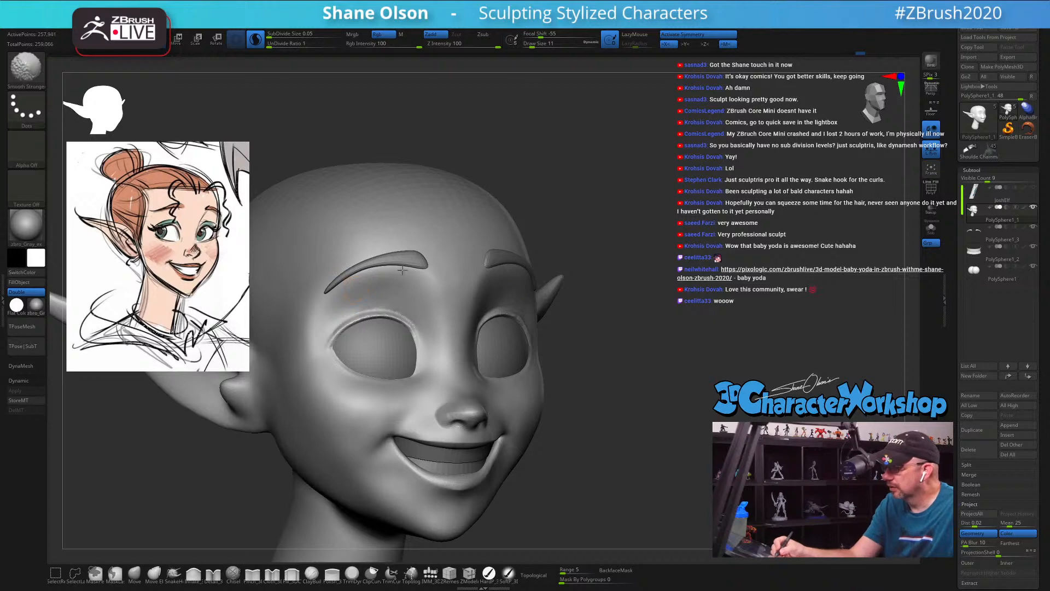
pyautogui.keyDown('shift'); pyautogui.moveTo(343, 300); pyautogui.dragTo(394, 288); pyautogui.keyUp('shift')
pyautogui.moveTo(604, 432)
pyautogui.mouseDown()
pyautogui.moveTo(525, 441)
pyautogui.moveTo(544, 444)
pyautogui.mouseUp()
pyautogui.moveTo(649, 468); pyautogui.dragTo(642, 448)
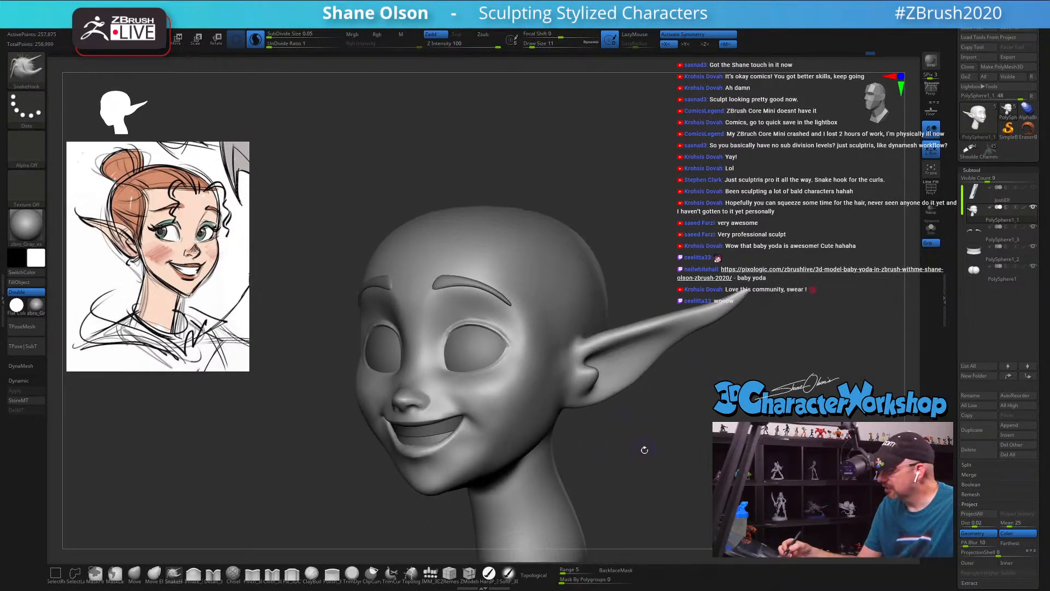
# Step: Smooth the cheek beside the smile, working at draw sizes 22 and 16
pyautogui.press('shift')
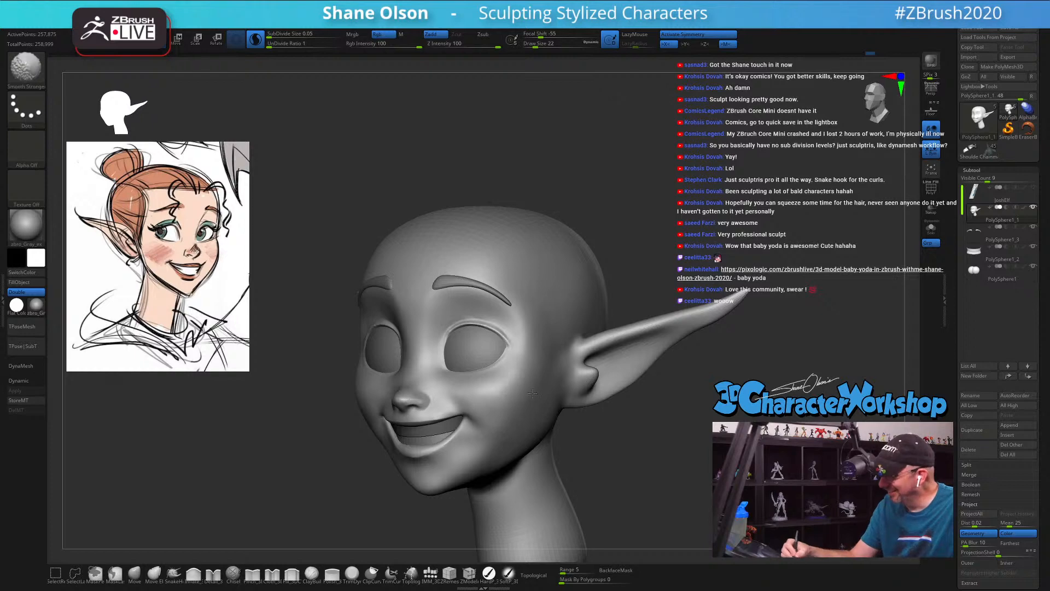
pyautogui.moveTo(560, 441); pyautogui.dragTo(520, 429)
pyautogui.press('shift')
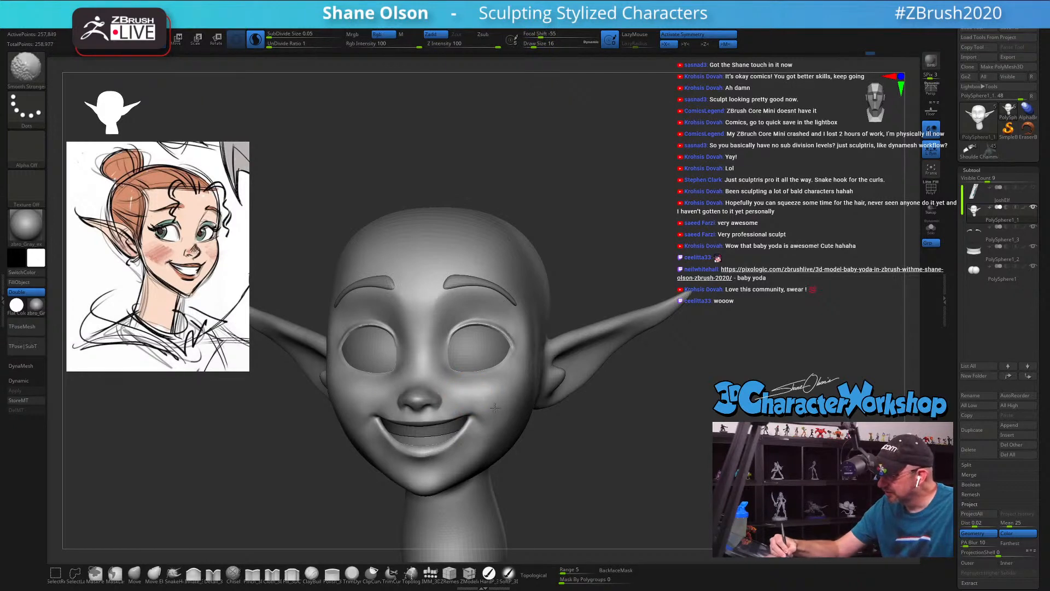
pyautogui.keyDown('shift'); pyautogui.moveTo(502, 399); pyautogui.dragTo(504, 421); pyautogui.keyUp('shift')
pyautogui.moveTo(567, 433); pyautogui.dragTo(528, 464)
pyautogui.press('shift')
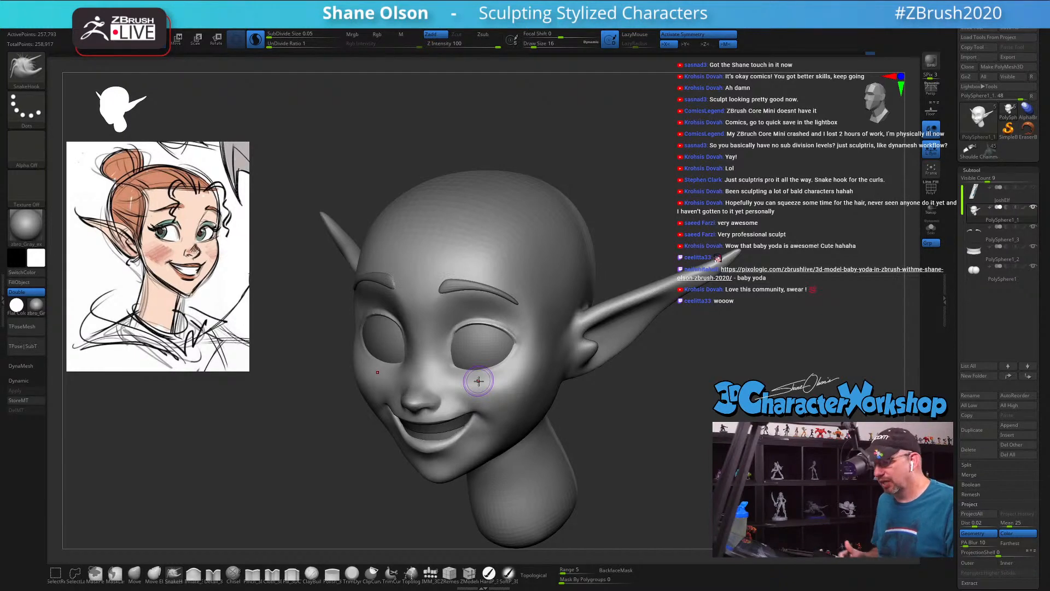
pyautogui.moveTo(633, 452)
pyautogui.mouseDown()
pyautogui.moveTo(646, 454)
pyautogui.moveTo(616, 459)
pyautogui.moveTo(570, 506)
pyautogui.mouseUp()
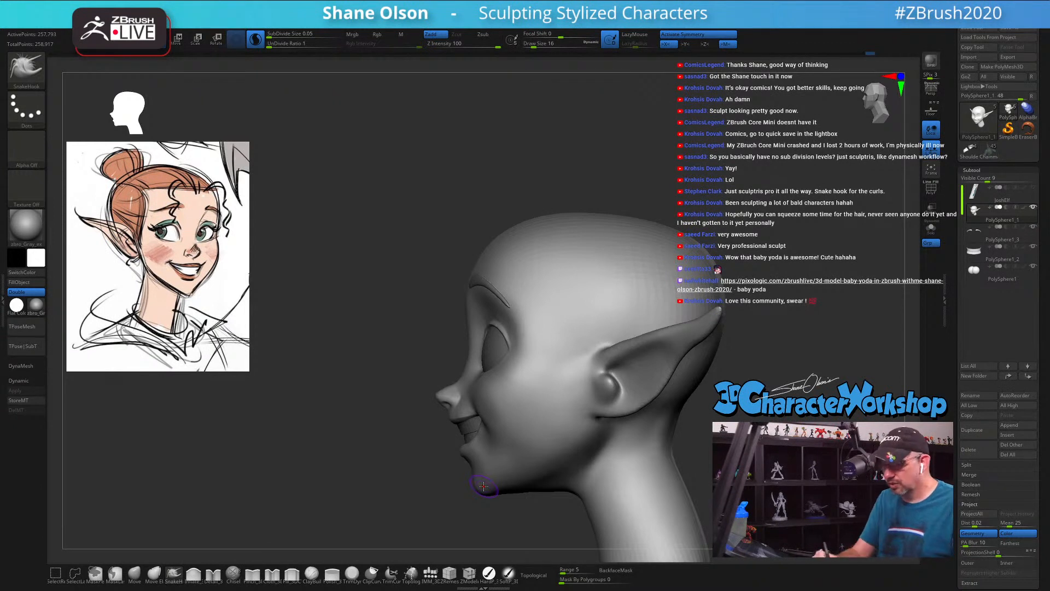
# Step: Reshape the nose bridge and brow profile between the eyes with the Move brush at draw size 41
pyautogui.press('b')
pyautogui.press('m')
pyautogui.press('v')
pyautogui.press('s')
pyautogui.moveTo(294, 483); pyautogui.dragTo(296, 484)
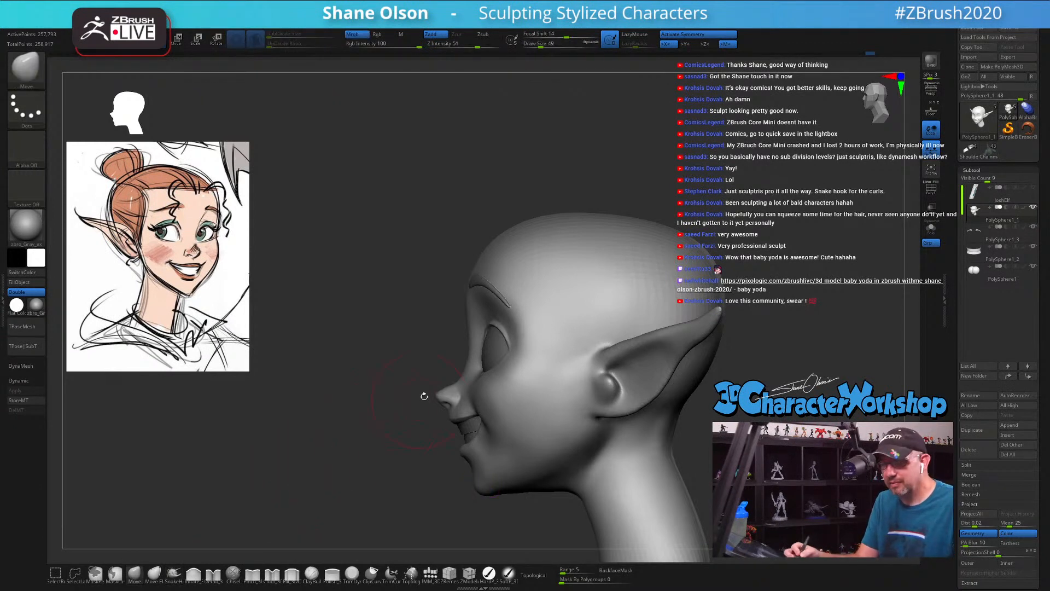
pyautogui.press('s')
pyautogui.moveTo(447, 378)
pyautogui.mouseDown()
pyautogui.moveTo(473, 353)
pyautogui.moveTo(467, 330)
pyautogui.mouseUp()
pyautogui.press('s')
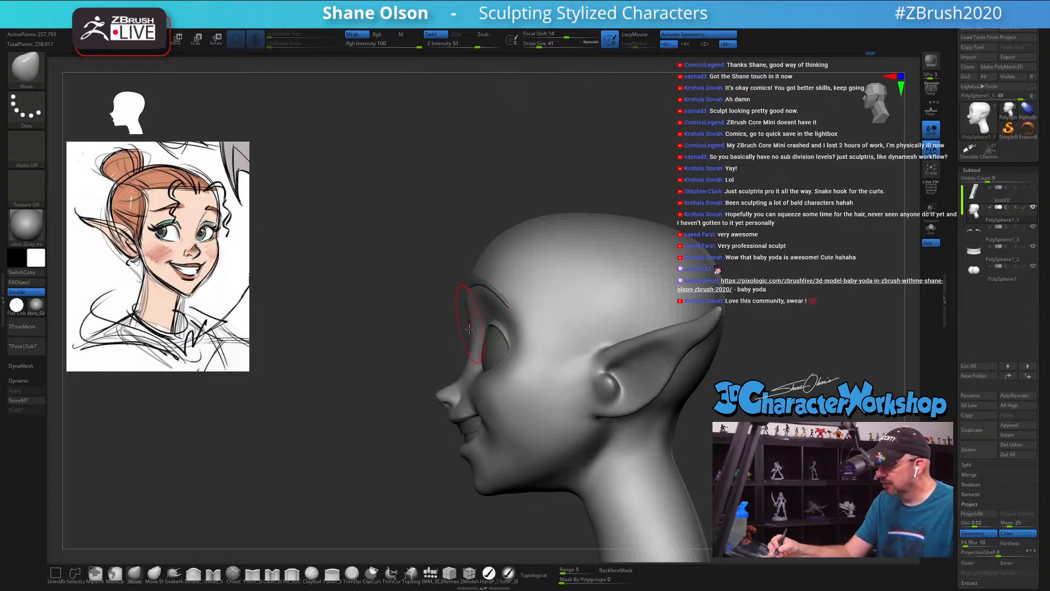
pyautogui.moveTo(475, 342); pyautogui.dragTo(512, 326, button='right')
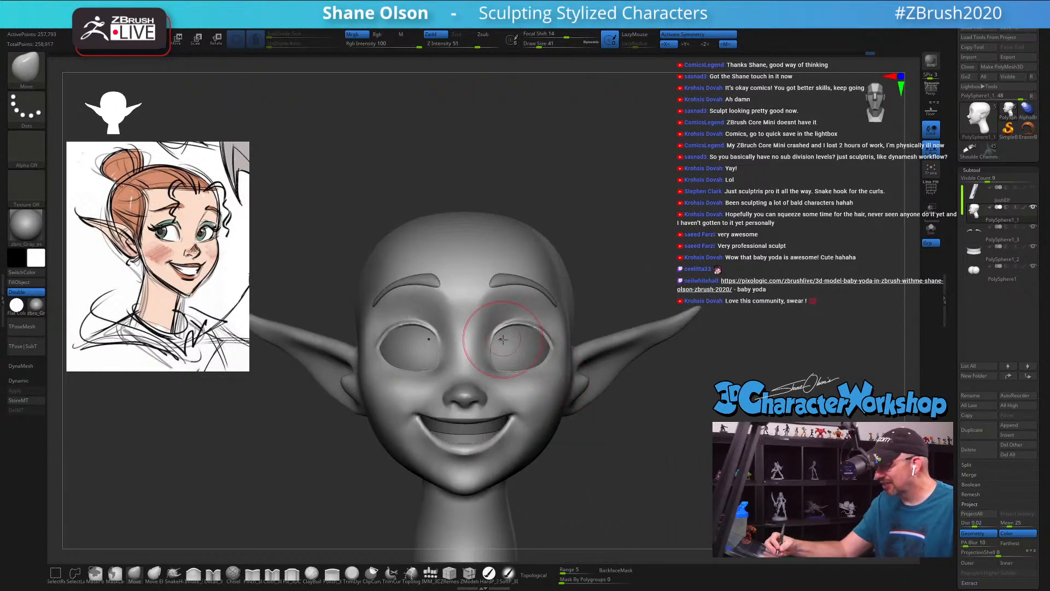
# Step: Reshape the nose bridge and the profile between nose and brow with the Move brush, varying the draw size between 35 and 48
pyautogui.press('s')
pyautogui.moveTo(508, 339); pyautogui.dragTo(508, 338)
pyautogui.moveTo(508, 339); pyautogui.dragTo(501, 345, button='right')
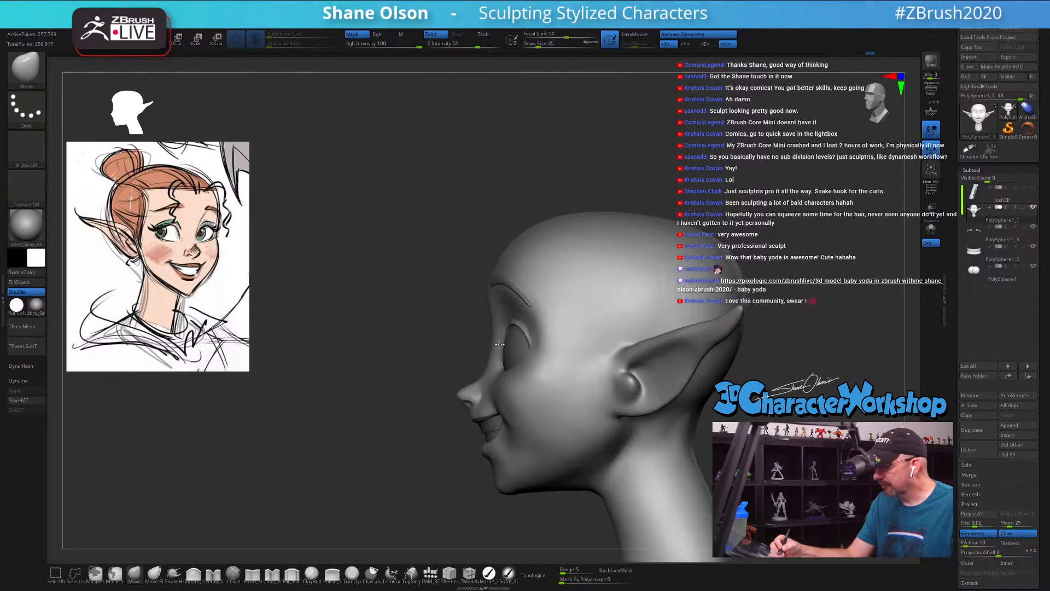
pyautogui.press('s')
pyautogui.moveTo(489, 388); pyautogui.dragTo(491, 388)
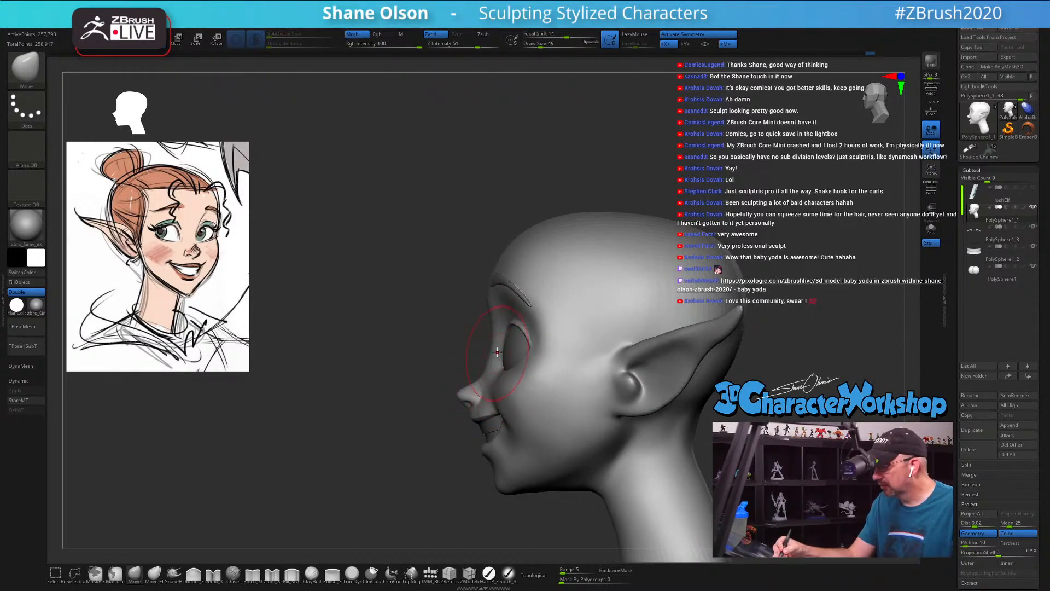
pyautogui.moveTo(497, 338); pyautogui.dragTo(492, 333)
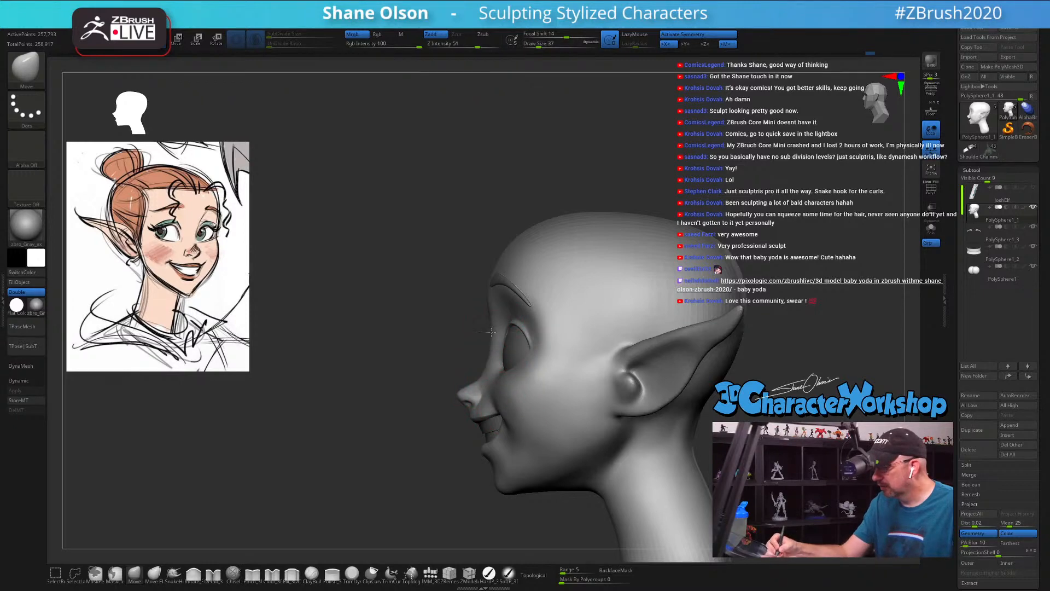
pyautogui.moveTo(491, 314)
pyautogui.mouseDown(button='right')
pyautogui.moveTo(508, 319)
pyautogui.moveTo(509, 309)
pyautogui.mouseUp(button='right')
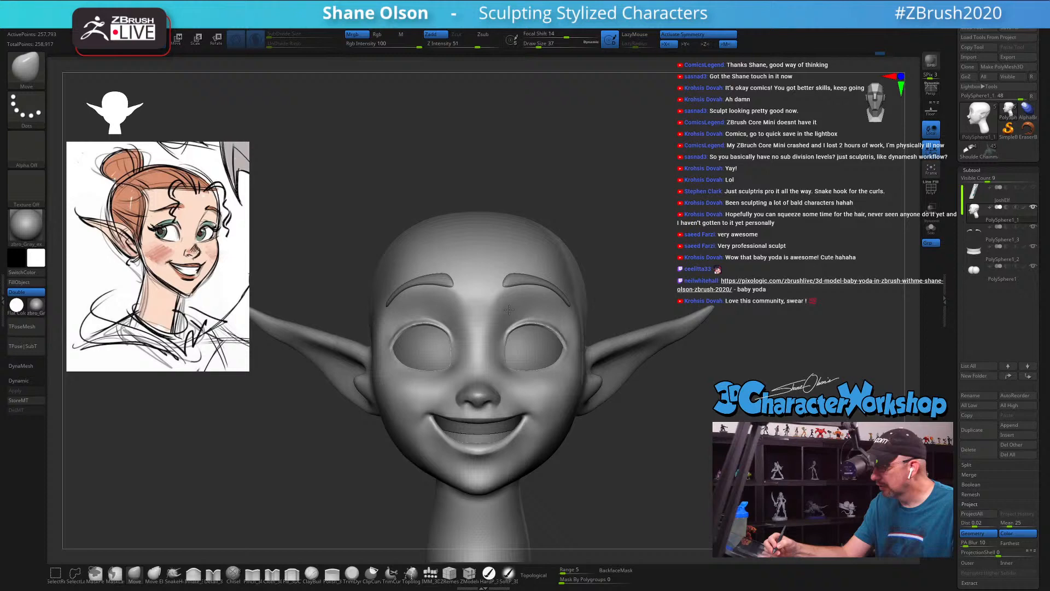
# Step: Select the eyebrow subtool, refine the eyebrows' arch and ends with the Move brush at draw size 54, and reselect the head
pyautogui.keyDown('alt'); pyautogui.click(521, 280); pyautogui.keyUp('alt')
pyautogui.keyDown('ctrl'); pyautogui.moveTo(529, 267); pyautogui.dragTo(526, 285, button='right'); pyautogui.keyUp('ctrl')
pyautogui.press('s')
pyautogui.moveTo(525, 285)
pyautogui.mouseDown()
pyautogui.moveTo(514, 274)
pyautogui.moveTo(504, 289)
pyautogui.mouseUp()
pyautogui.press('s')
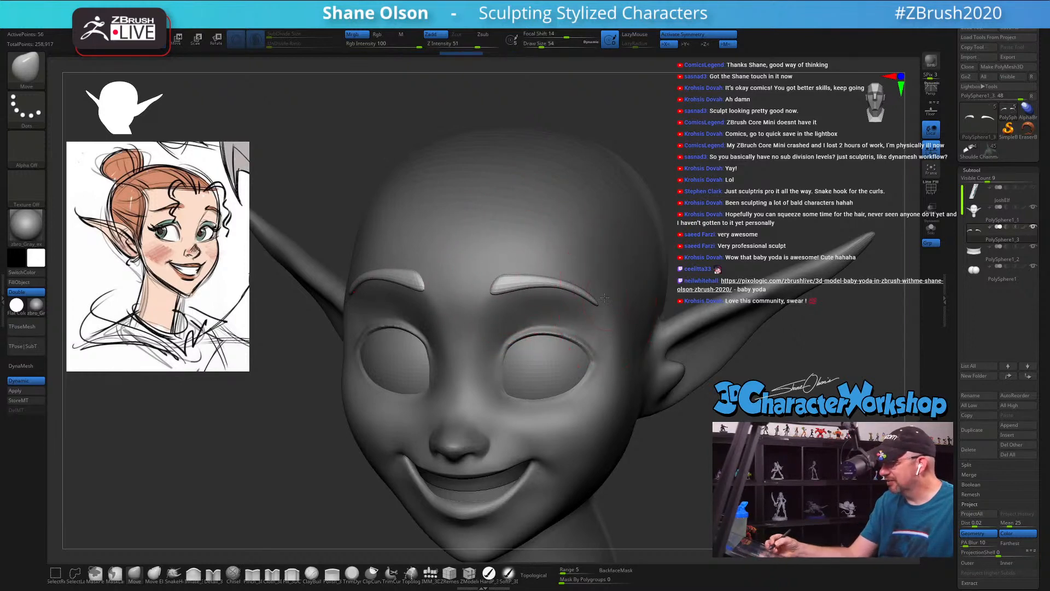
pyautogui.moveTo(605, 298); pyautogui.dragTo(607, 282, button='right')
pyautogui.moveTo(515, 268); pyautogui.dragTo(514, 273, button='right')
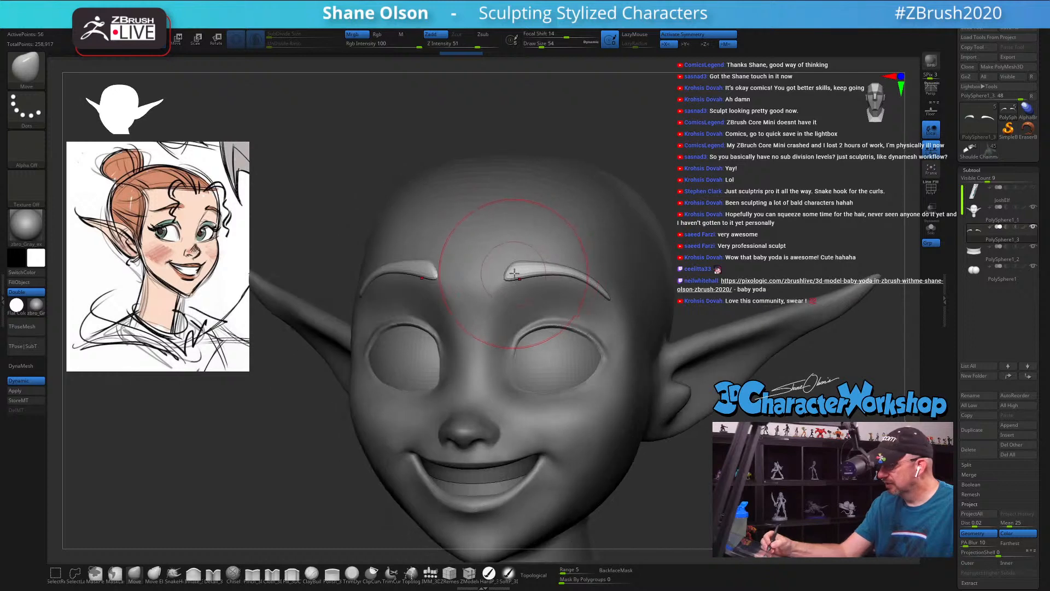
pyautogui.moveTo(521, 272)
pyautogui.mouseDown()
pyautogui.moveTo(546, 269)
pyautogui.moveTo(603, 304)
pyautogui.mouseUp()
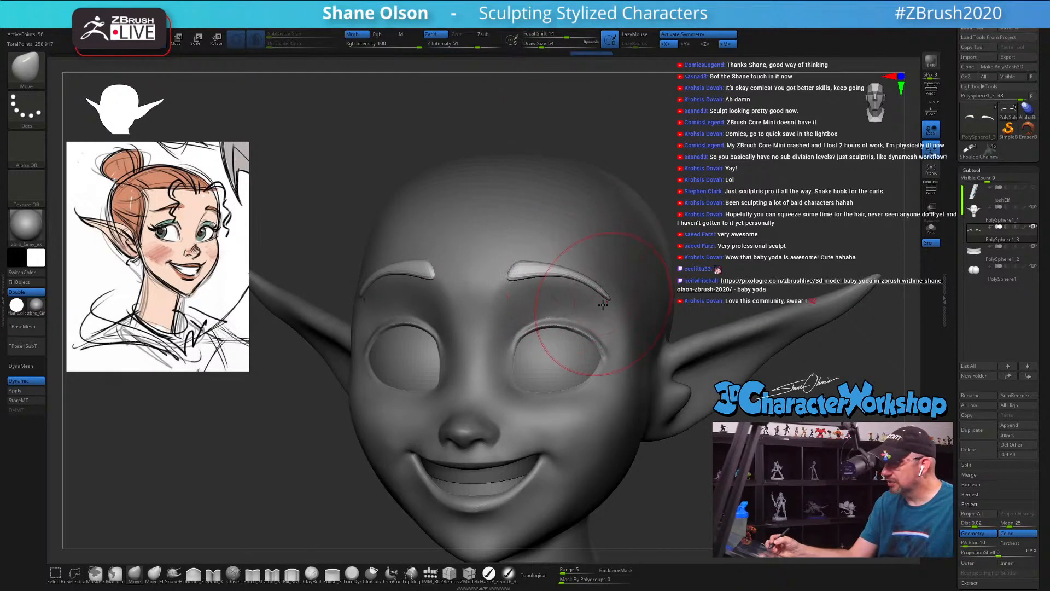
pyautogui.keyDown('alt'); pyautogui.click(556, 303); pyautogui.keyUp('alt')
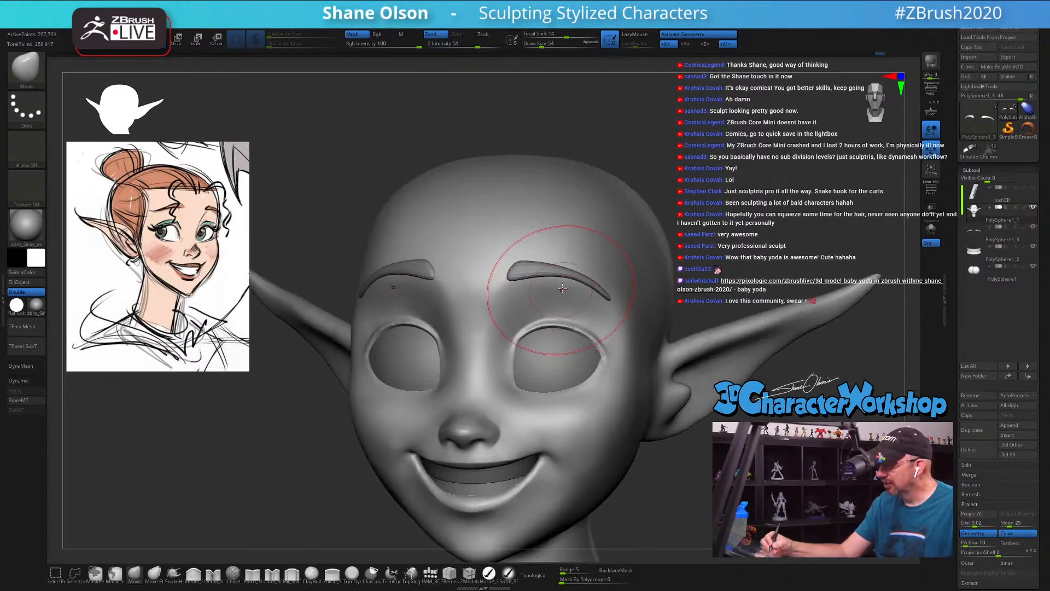
# Step: Refine the planes between the inner eye corners and nose bridge with the 3DCW brush, at focal shift -61 and draw size 23
pyautogui.click(252, 574)
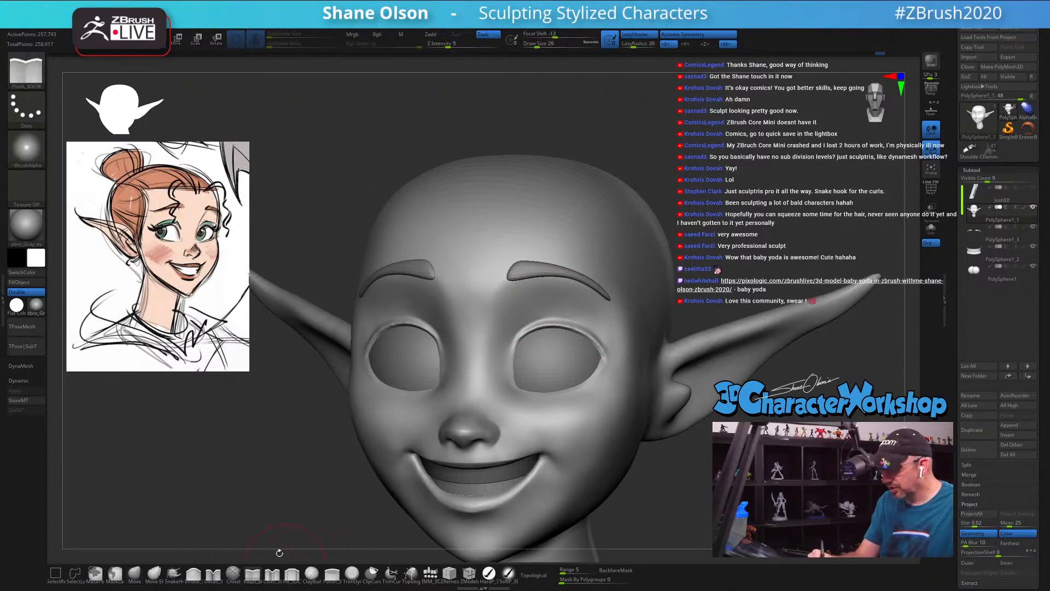
pyautogui.moveTo(499, 321); pyautogui.dragTo(473, 326, button='right')
pyautogui.press('space')
pyautogui.moveTo(515, 324); pyautogui.dragTo(488, 328)
pyautogui.press('s')
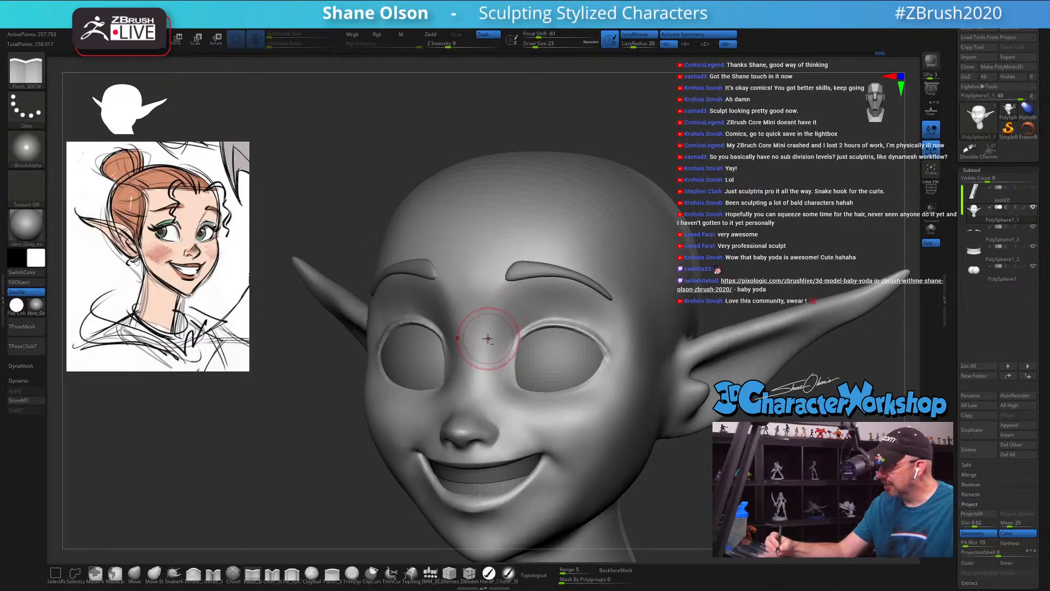
pyautogui.moveTo(536, 316)
pyautogui.mouseDown(button='right')
pyautogui.moveTo(596, 313)
pyautogui.moveTo(555, 316)
pyautogui.mouseUp(button='right')
pyautogui.moveTo(644, 296)
pyautogui.keyDown('alt'); pyautogui.mouseDown(button='right')
pyautogui.moveTo(599, 330)
pyautogui.moveTo(575, 317)
pyautogui.mouseUp(button='right'); pyautogui.keyUp('alt')
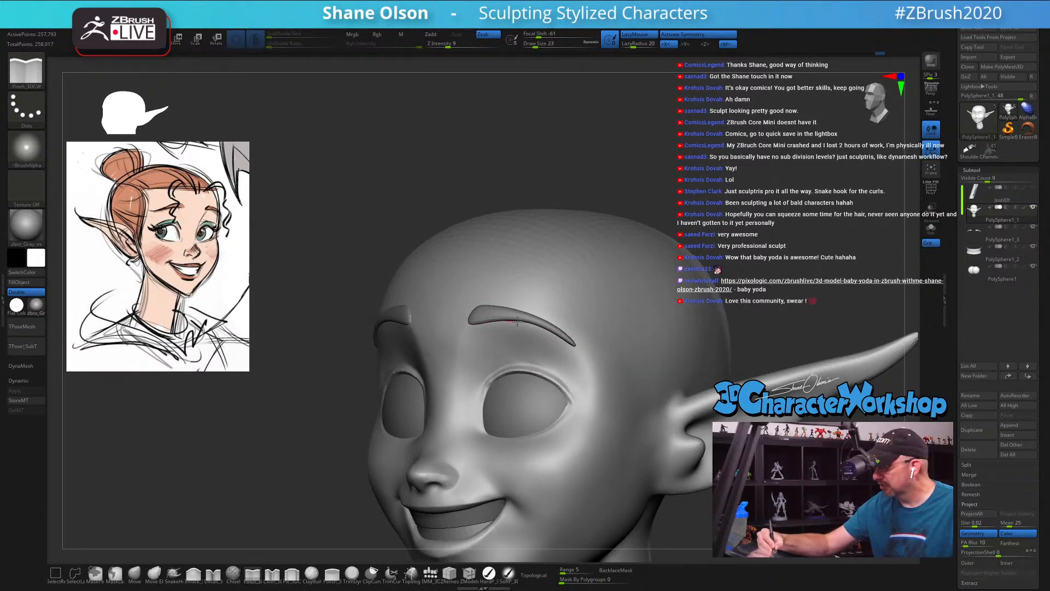
# Step: Refine the surface beside the outer eye corner and between the inner brow and nose at draw size 23
pyautogui.moveTo(592, 371); pyautogui.dragTo(595, 377)
pyautogui.moveTo(605, 391); pyautogui.dragTo(629, 385, button='right')
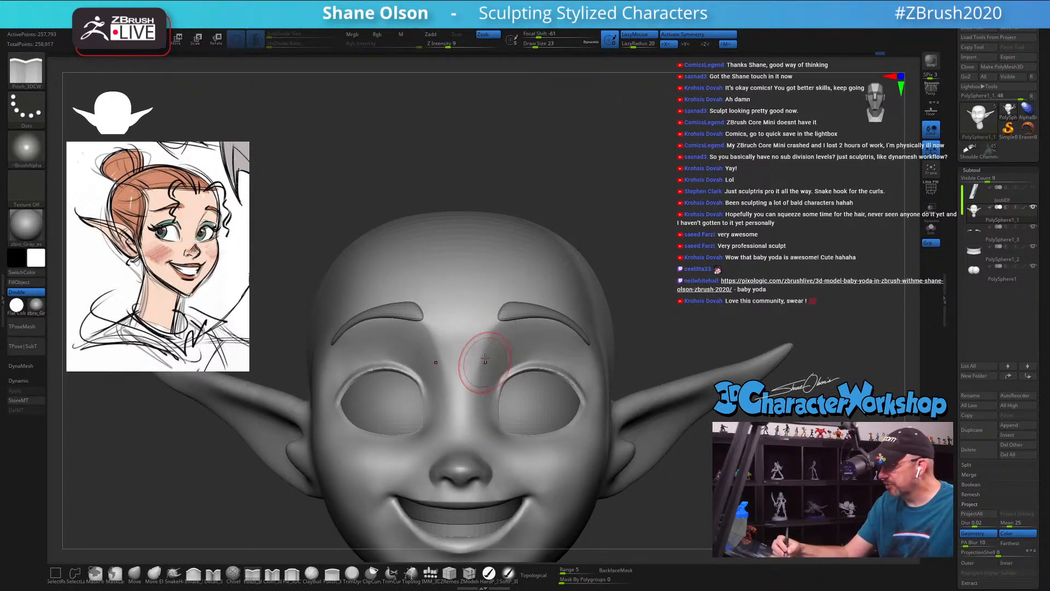
pyautogui.keyDown('shift'); pyautogui.moveTo(449, 339); pyautogui.dragTo(495, 362); pyautogui.keyUp('shift')
pyautogui.moveTo(497, 365); pyautogui.dragTo(567, 327, button='right')
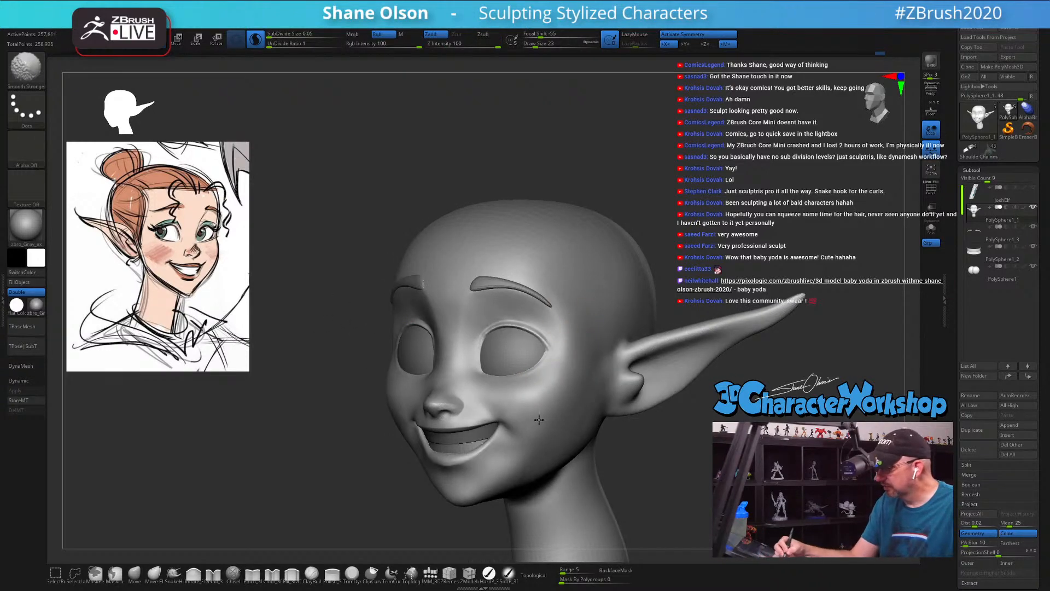
# Step: Refine and smooth the smile corner and the adjacent cheek, working at draw sizes 13 and 18
pyautogui.keyDown('shift'); pyautogui.moveTo(540, 420); pyautogui.dragTo(532, 415); pyautogui.keyUp('shift')
pyautogui.moveTo(531, 414)
pyautogui.mouseDown(button='right')
pyautogui.moveTo(555, 406)
pyautogui.moveTo(535, 420)
pyautogui.mouseUp(button='right')
pyautogui.press('s')
pyautogui.moveTo(535, 421); pyautogui.dragTo(530, 421)
pyautogui.moveTo(526, 425); pyautogui.dragTo(494, 427, button='right')
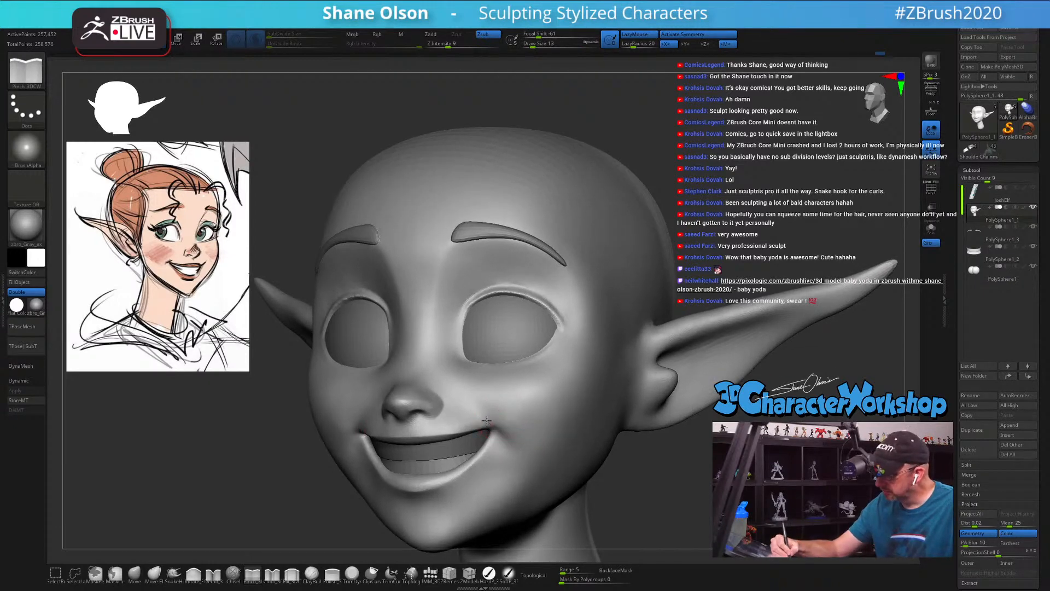
pyautogui.moveTo(557, 424); pyautogui.dragTo(590, 427, button='right')
pyautogui.keyDown('ctrl'); pyautogui.moveTo(487, 441); pyautogui.dragTo(518, 375, button='right'); pyautogui.keyUp('ctrl')
pyautogui.moveTo(577, 433); pyautogui.dragTo(574, 462, button='right')
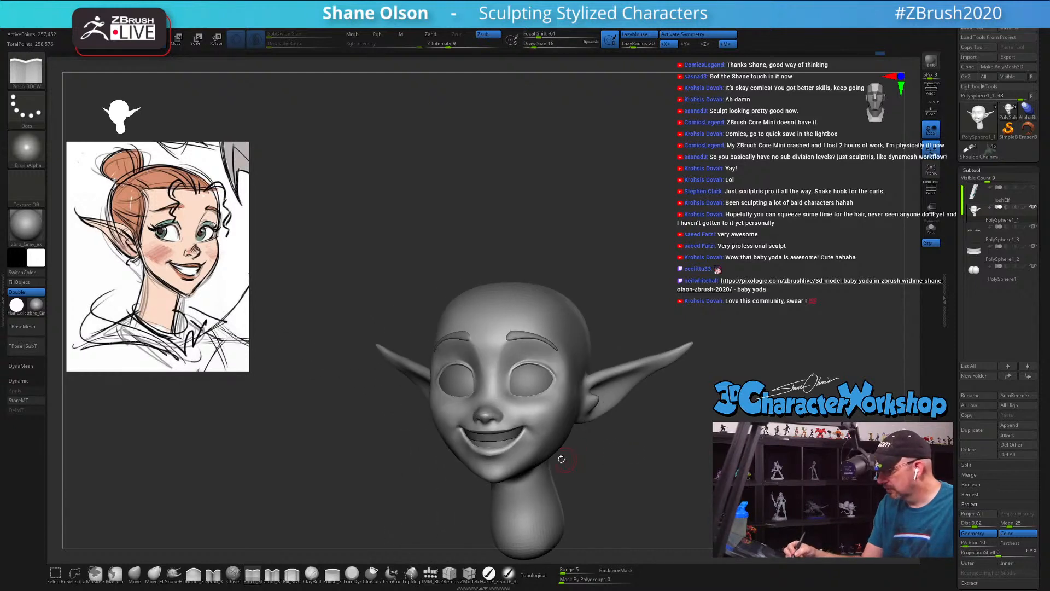
pyautogui.press('shift')
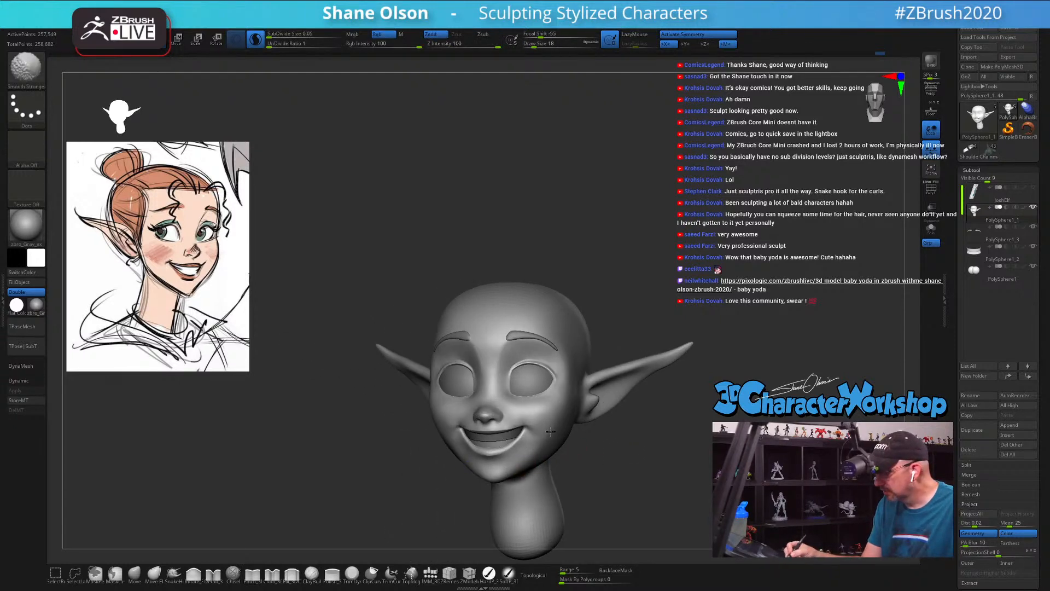
# Step: Check the face from both sides and the front, and start crisping the upper eyelid rim at draw size 4
pyautogui.moveTo(613, 445); pyautogui.dragTo(674, 460, button='right')
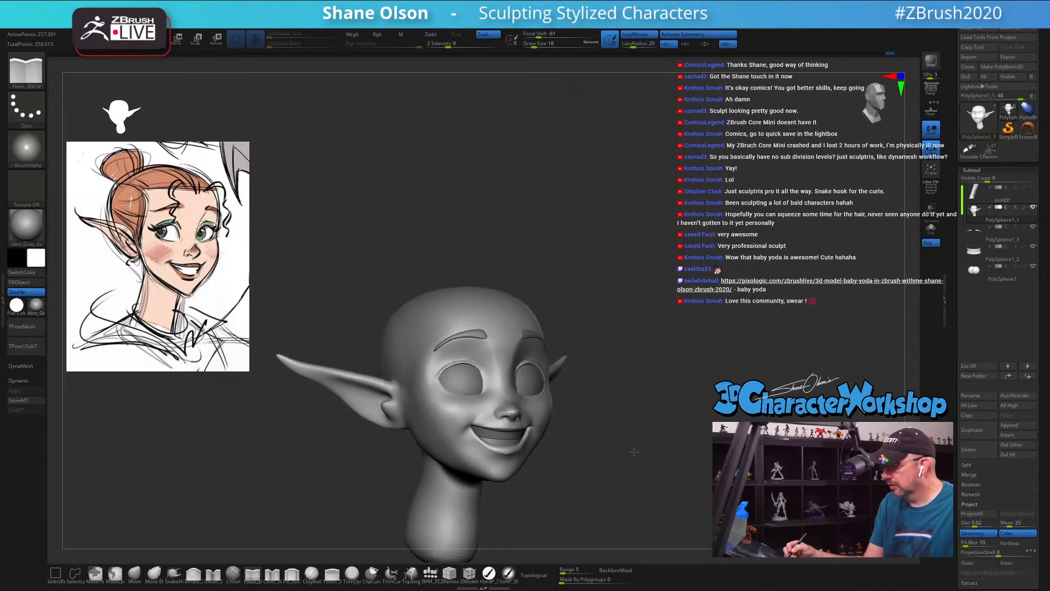
pyautogui.keyDown('shift'); pyautogui.moveTo(612, 293); pyautogui.dragTo(634, 338, button='right'); pyautogui.keyUp('shift')
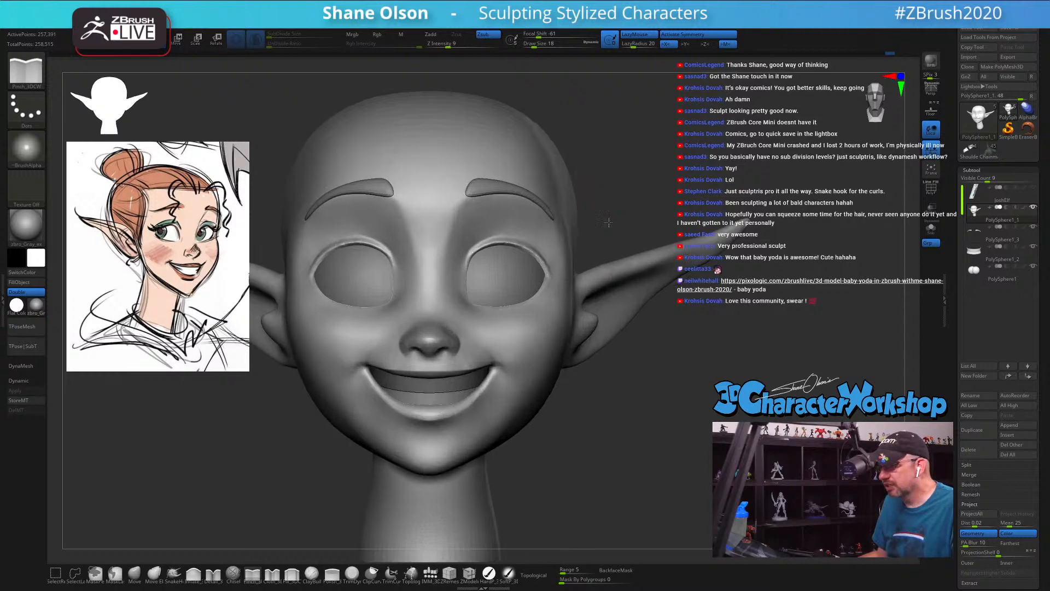
pyautogui.keyDown('alt'); pyautogui.moveTo(595, 189); pyautogui.dragTo(635, 209, button='right'); pyautogui.keyUp('alt')
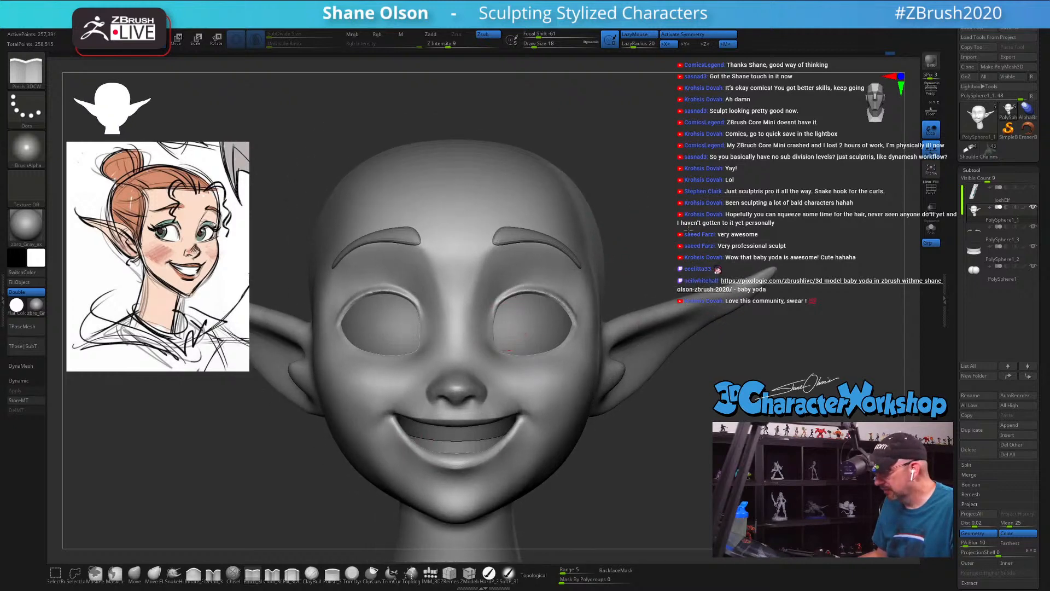
pyautogui.keyDown('ctrl'); pyautogui.moveTo(692, 228); pyautogui.dragTo(614, 373, button='right'); pyautogui.keyUp('ctrl')
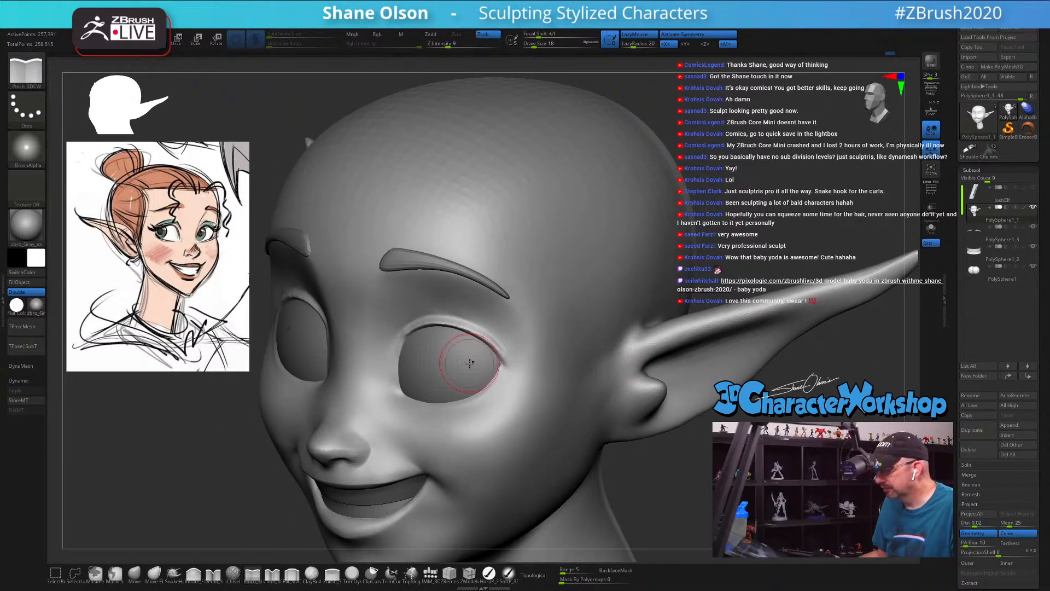
pyautogui.moveTo(436, 412)
pyautogui.mouseDown(button='right')
pyautogui.moveTo(465, 430)
pyautogui.moveTo(475, 387)
pyautogui.moveTo(460, 306)
pyautogui.mouseUp(button='right')
pyautogui.press('s')
pyautogui.moveTo(455, 300); pyautogui.dragTo(450, 300)
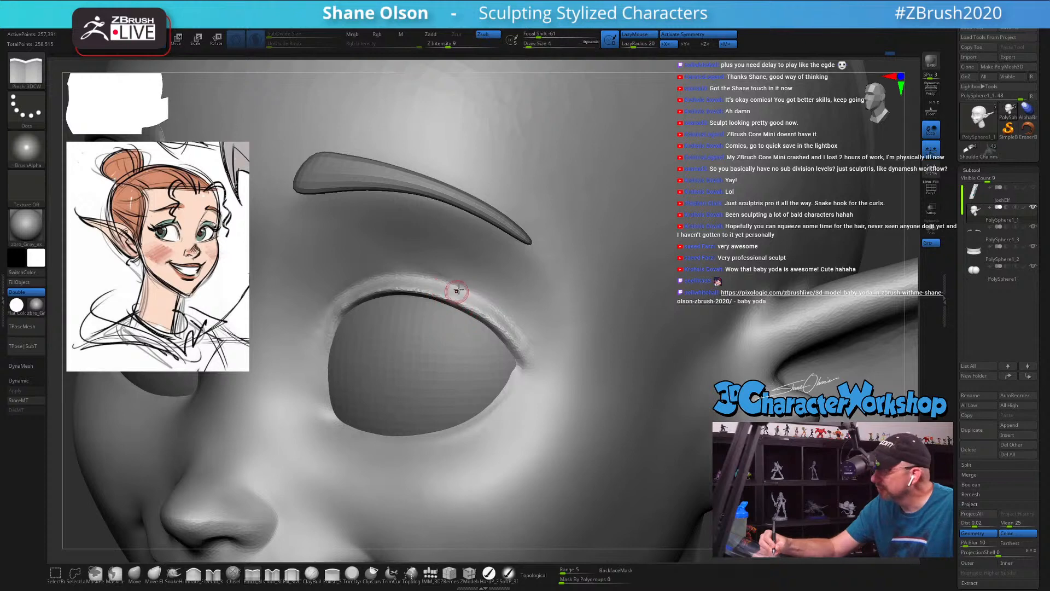
pyautogui.moveTo(457, 281); pyautogui.dragTo(463, 270, button='right')
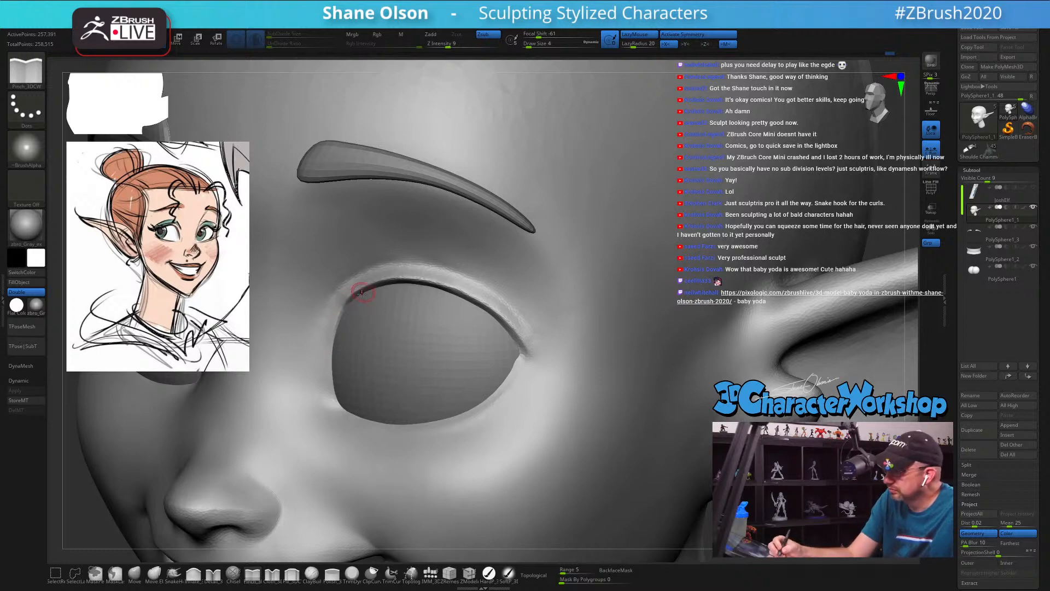
# Step: Define the upper eyelid rim from the inner curve to the outer eye corner at draw size 8
pyautogui.moveTo(355, 325); pyautogui.dragTo(386, 316, button='right')
pyautogui.press('s')
pyautogui.moveTo(351, 320); pyautogui.dragTo(333, 328)
pyautogui.moveTo(350, 291); pyautogui.dragTo(367, 283)
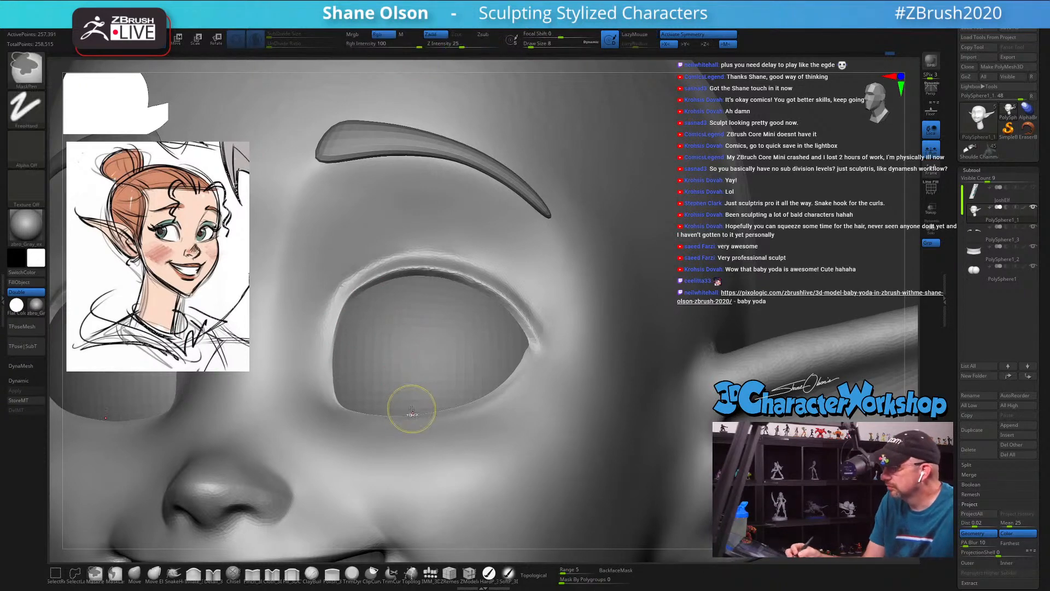
pyautogui.hotkey('ctrl', 'z')
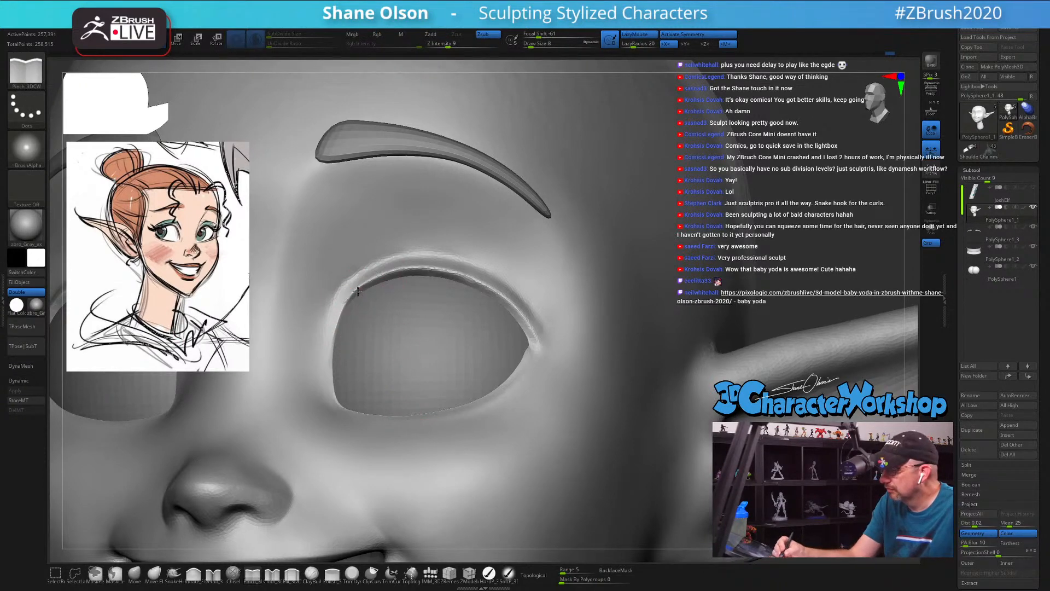
pyautogui.moveTo(407, 270)
pyautogui.mouseDown()
pyautogui.moveTo(486, 282)
pyautogui.moveTo(532, 323)
pyautogui.mouseUp()
pyautogui.moveTo(552, 326); pyautogui.dragTo(539, 323, button='right')
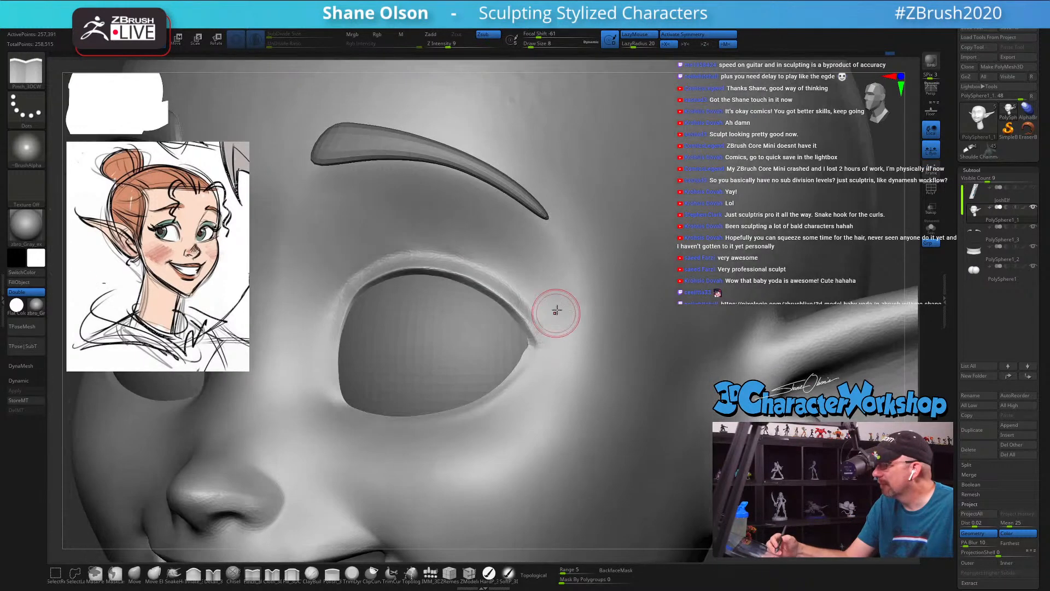
# Step: Refine the outer half of the upper eyelid rim and the lower lid edge at draw size 6
pyautogui.moveTo(458, 244)
pyautogui.keyDown('ctrl'); pyautogui.mouseDown(button='right')
pyautogui.moveTo(446, 220)
pyautogui.moveTo(430, 234)
pyautogui.mouseUp(button='right'); pyautogui.keyUp('ctrl')
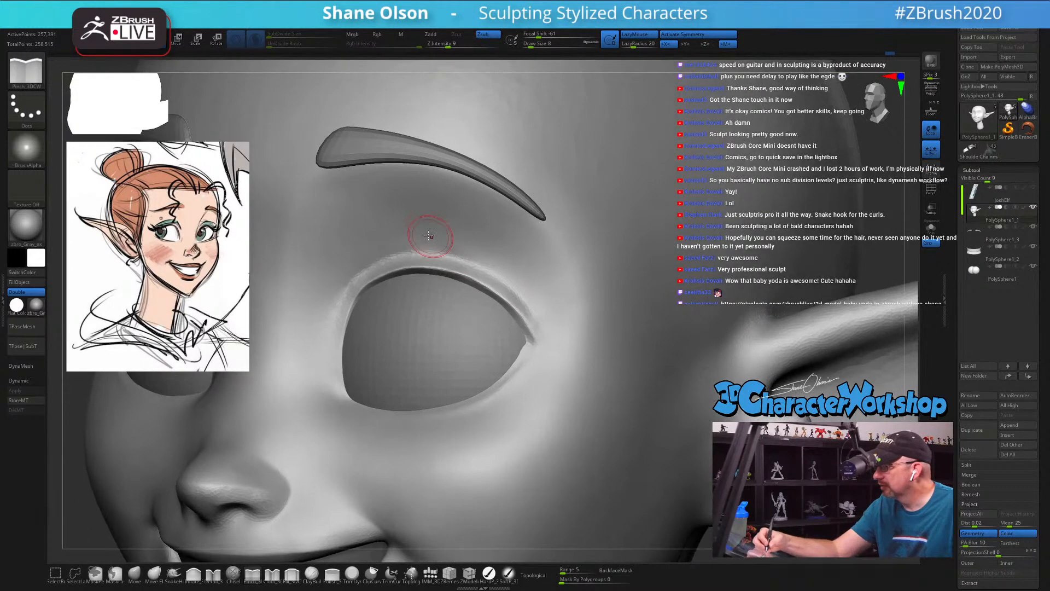
pyautogui.press('s')
pyautogui.moveTo(430, 234); pyautogui.dragTo(425, 233)
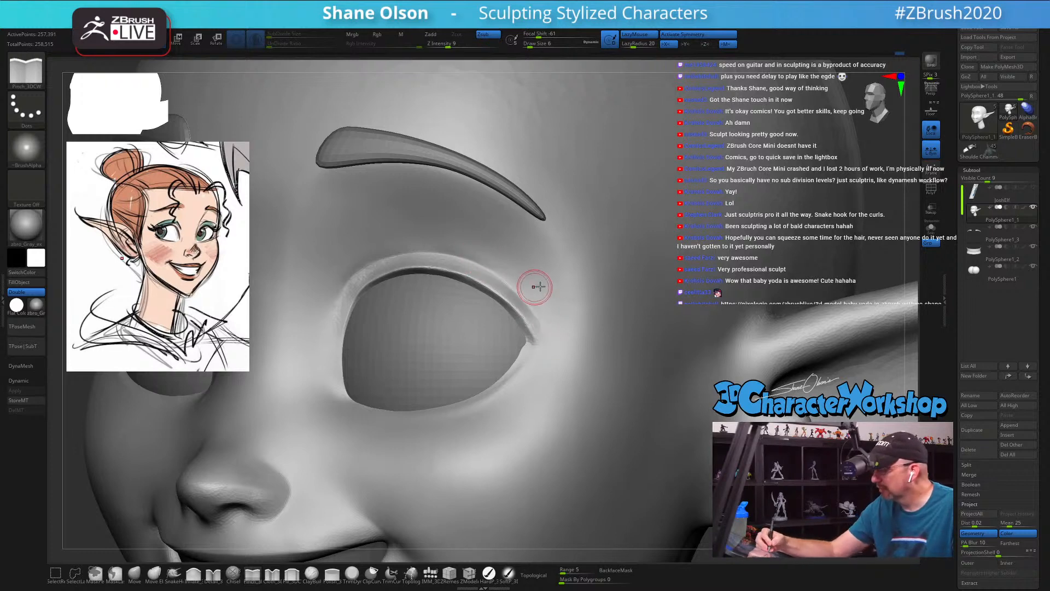
pyautogui.moveTo(536, 286); pyautogui.dragTo(504, 260, button='right')
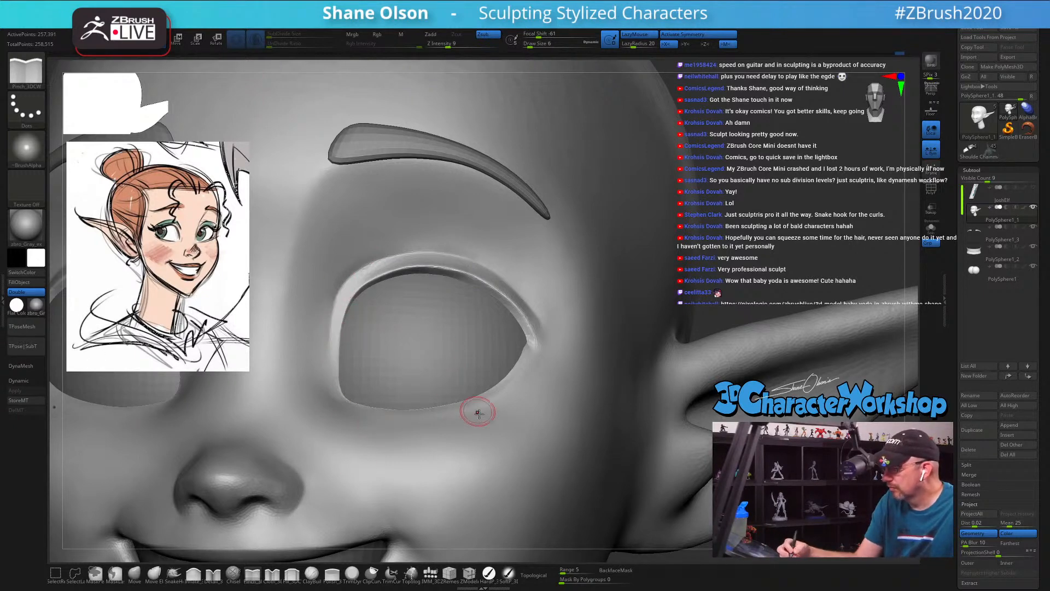
pyautogui.moveTo(480, 411)
pyautogui.mouseDown(button='right')
pyautogui.moveTo(461, 420)
pyautogui.moveTo(493, 380)
pyautogui.mouseUp(button='right')
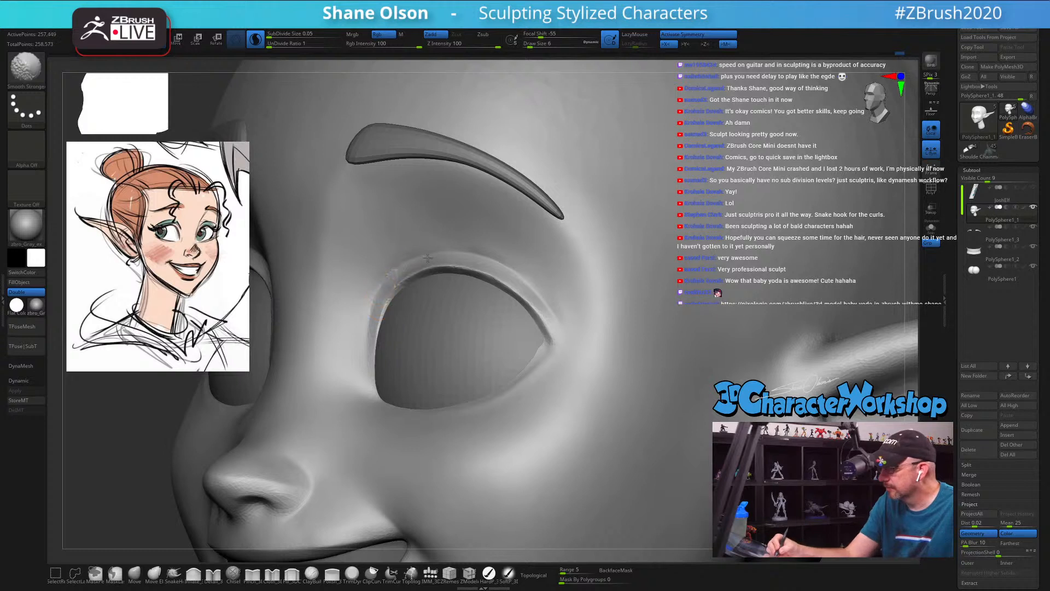
# Step: Turn off Sculptris Pro for the smoothing brush and try smoothing the inner upper eyelid rim at Z Intensity 100
pyautogui.keyDown('shift'); pyautogui.moveTo(427, 257); pyautogui.dragTo(456, 263); pyautogui.keyUp('shift')
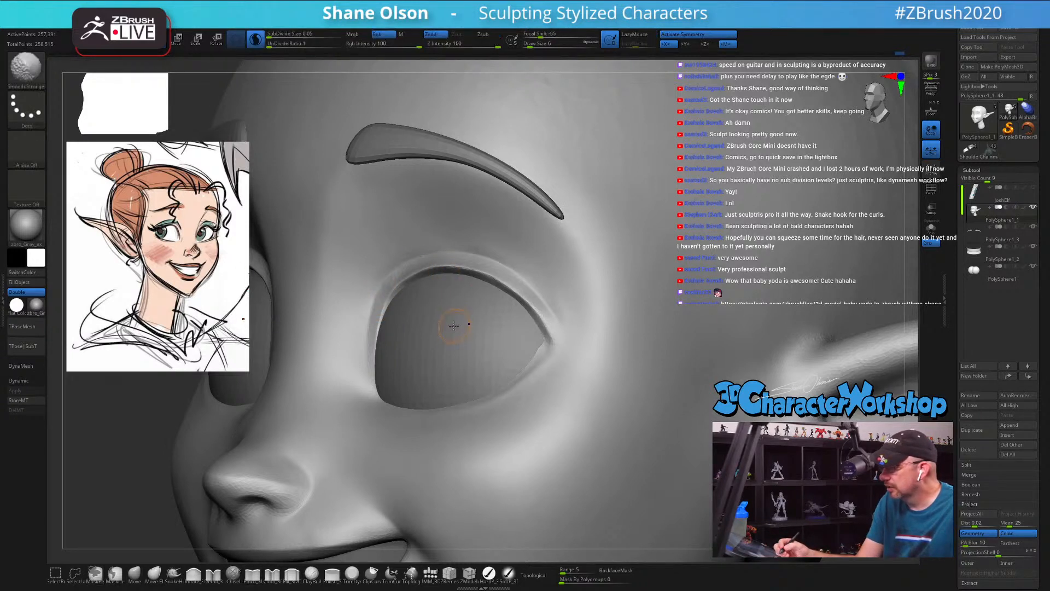
pyautogui.click(256, 40)
pyautogui.keyDown('shift'); pyautogui.moveTo(374, 287); pyautogui.dragTo(441, 276); pyautogui.keyUp('shift')
pyautogui.moveTo(441, 276); pyautogui.dragTo(452, 288, button='right')
pyautogui.hotkey('ctrl', 'z')
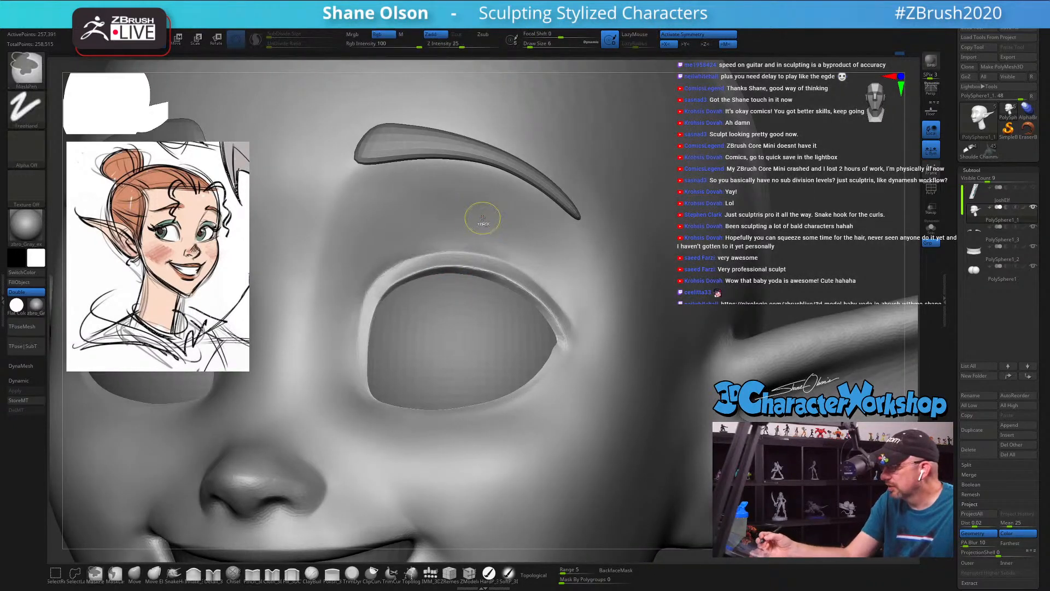
# Step: Lower the smoothing brush's Z Intensity to 10 and soften the eyelid rim around the inner eye corner at draw size 6
pyautogui.keyDown('shift'); pyautogui.moveTo(456, 45); pyautogui.dragTo(449, 46); pyautogui.keyUp('shift')
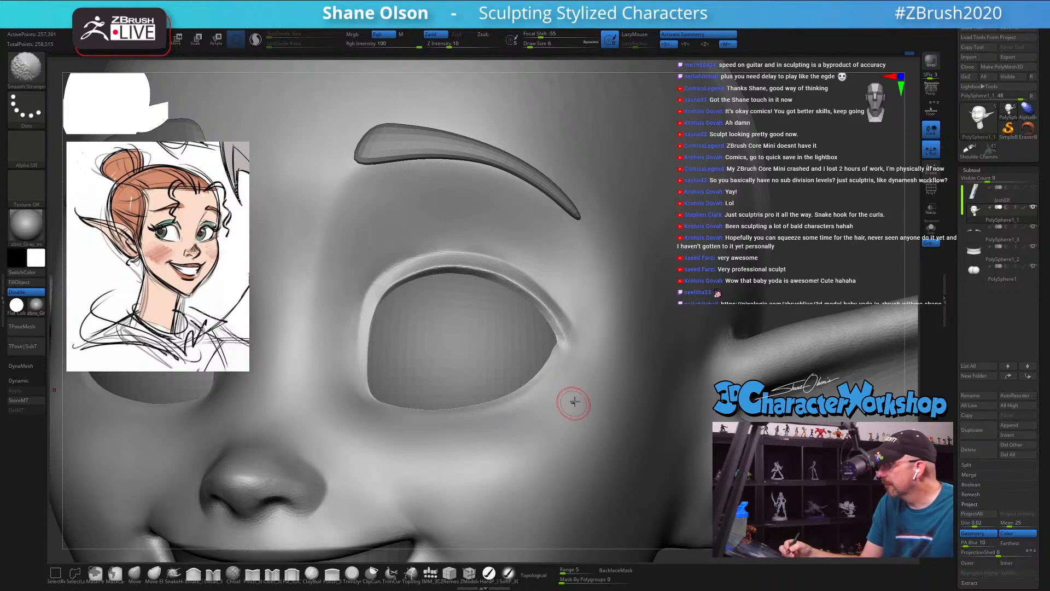
pyautogui.moveTo(574, 402); pyautogui.dragTo(568, 431, button='right')
pyautogui.keyDown('shift'); pyautogui.moveTo(375, 305); pyautogui.dragTo(368, 350); pyautogui.keyUp('shift')
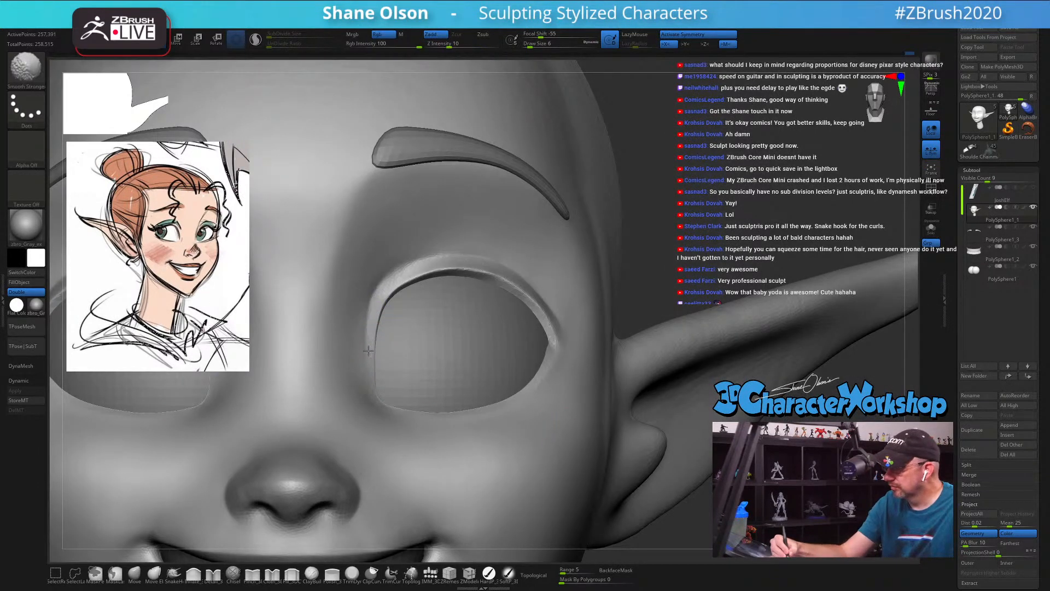
pyautogui.moveTo(409, 268)
pyautogui.keyDown('shift'); pyautogui.mouseDown()
pyautogui.moveTo(421, 266)
pyautogui.moveTo(401, 272)
pyautogui.mouseUp(); pyautogui.keyUp('shift')
pyautogui.keyDown('ctrl'); pyautogui.moveTo(401, 272); pyautogui.dragTo(432, 239, button='right'); pyautogui.keyUp('ctrl')
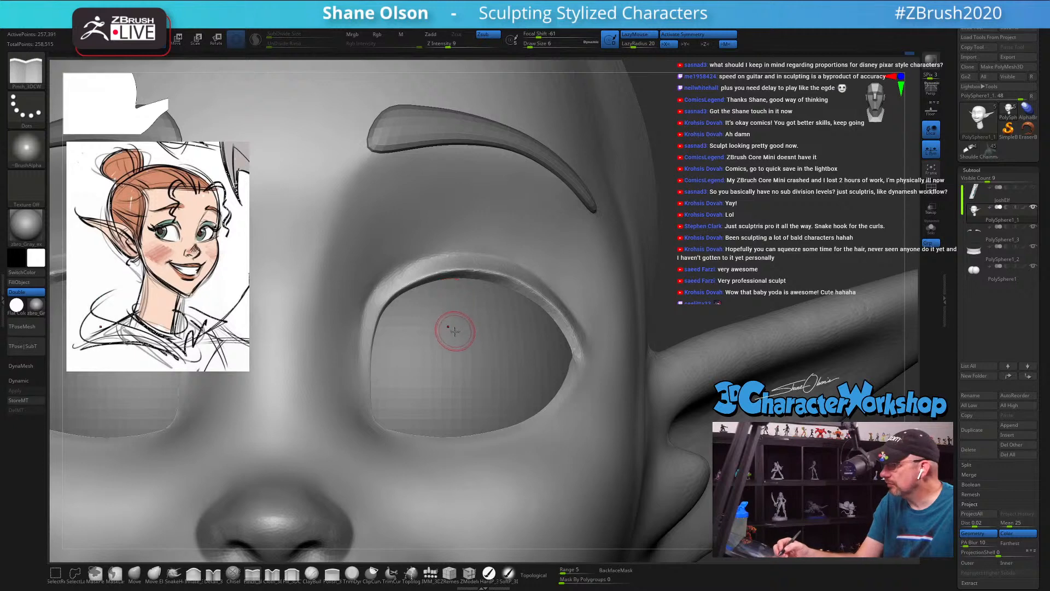
pyautogui.moveTo(459, 355)
pyautogui.mouseDown(button='right')
pyautogui.moveTo(469, 348)
pyautogui.moveTo(443, 314)
pyautogui.moveTo(476, 394)
pyautogui.mouseUp(button='right')
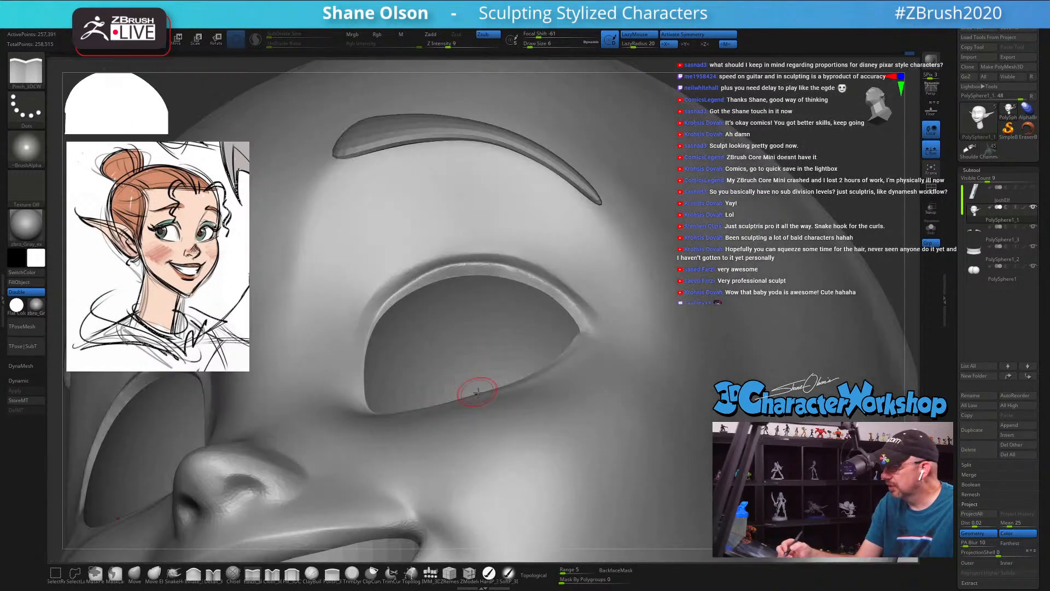
# Step: Reshape the outer and inner curves of the upper eyelid rim with the Move brush at draw size 20
pyautogui.click(134, 572)
pyautogui.press('s')
pyautogui.moveTo(450, 319); pyautogui.dragTo(471, 321)
pyautogui.moveTo(461, 276)
pyautogui.mouseDown(button='right')
pyautogui.moveTo(459, 253)
pyautogui.moveTo(451, 266)
pyautogui.mouseUp(button='right')
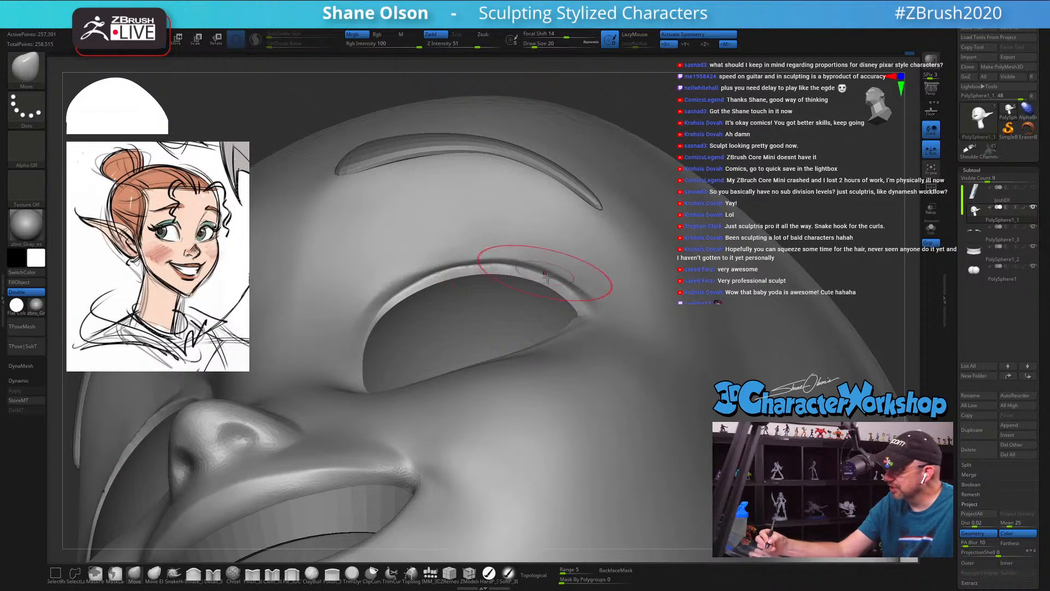
pyautogui.moveTo(563, 285); pyautogui.dragTo(567, 290)
pyautogui.moveTo(445, 269); pyautogui.dragTo(400, 297)
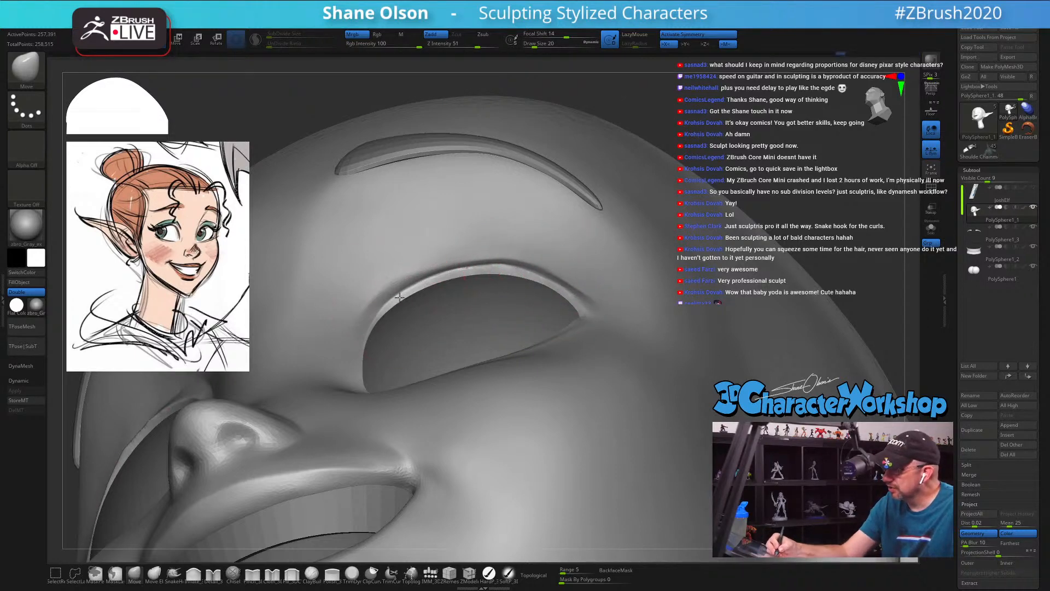
# Step: Fine-tune the crest and outer corner of the upper eyelid rim with the Move brush at draw size 12
pyautogui.press('s')
pyautogui.click(507, 269)
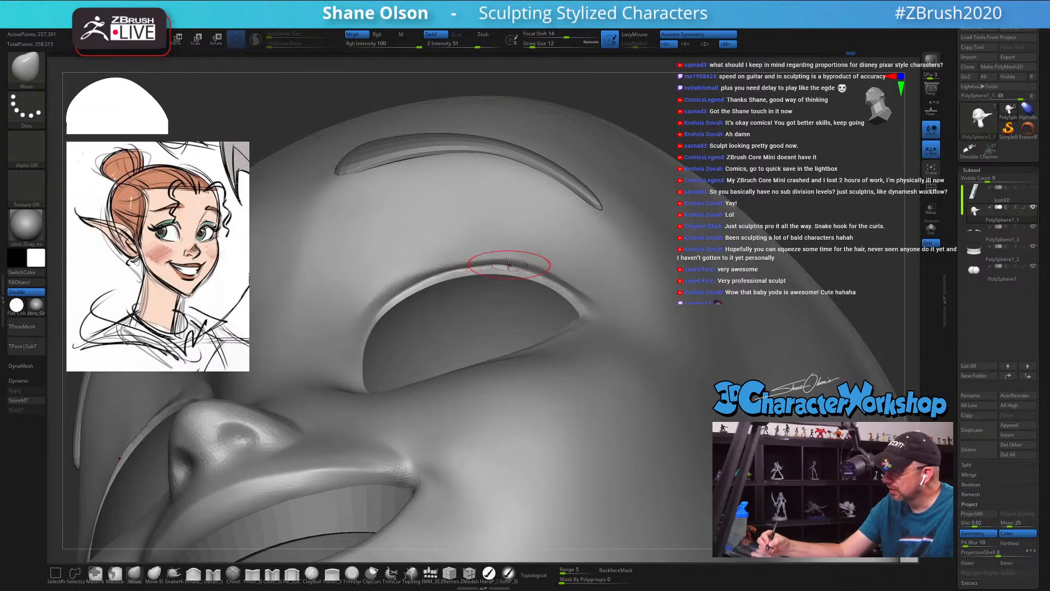
pyautogui.moveTo(576, 310); pyautogui.dragTo(630, 377, button='right')
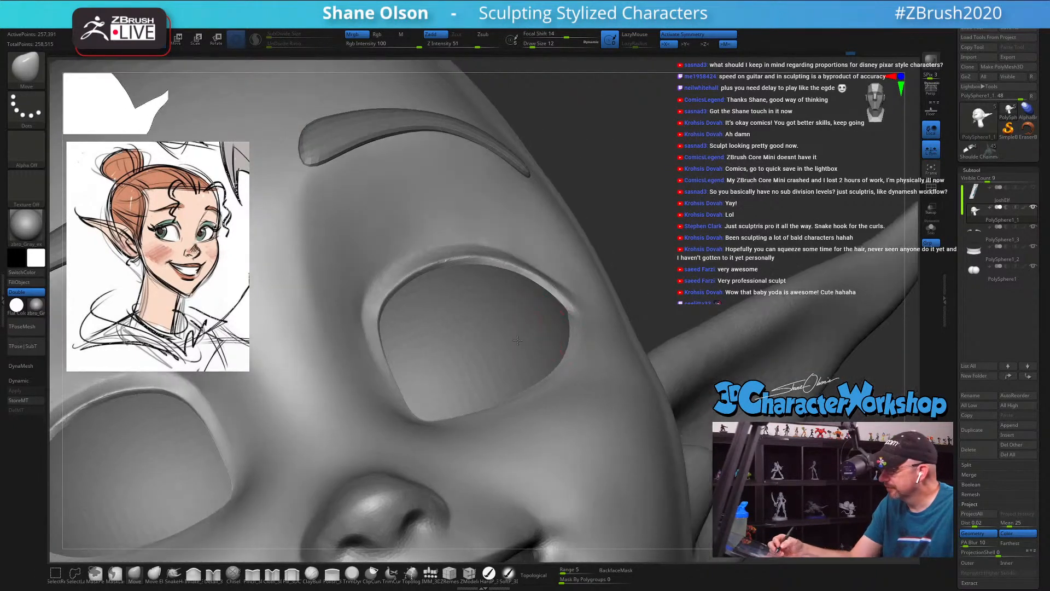
pyautogui.moveTo(573, 346)
pyautogui.mouseDown(button='right')
pyautogui.moveTo(524, 363)
pyautogui.moveTo(533, 353)
pyautogui.mouseUp(button='right')
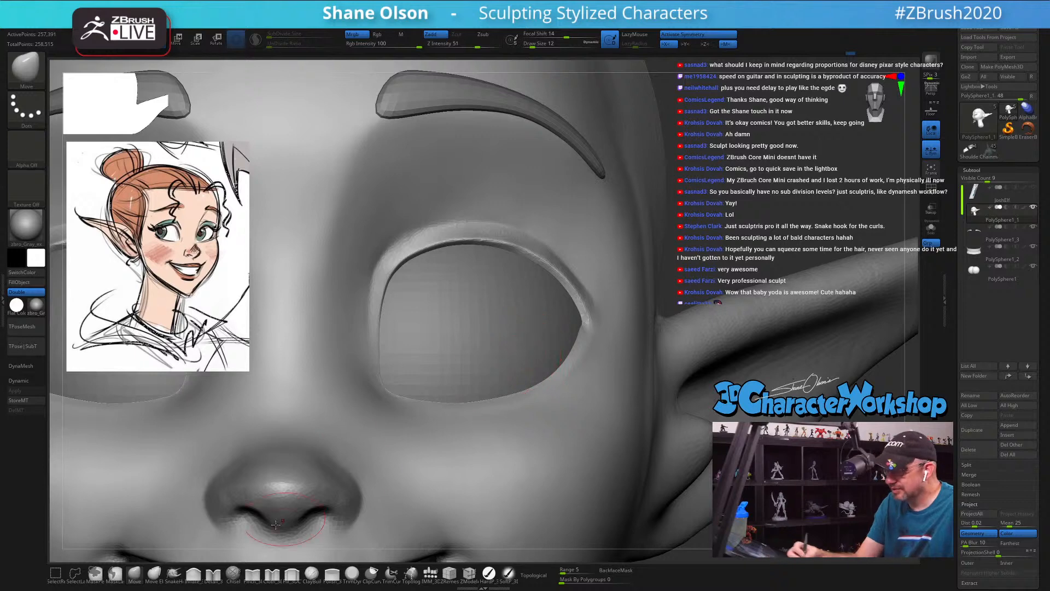
# Step: Sharpen the outer edge of the upper eyelid rim with the Pinch brush at draw size 5
pyautogui.click(252, 574)
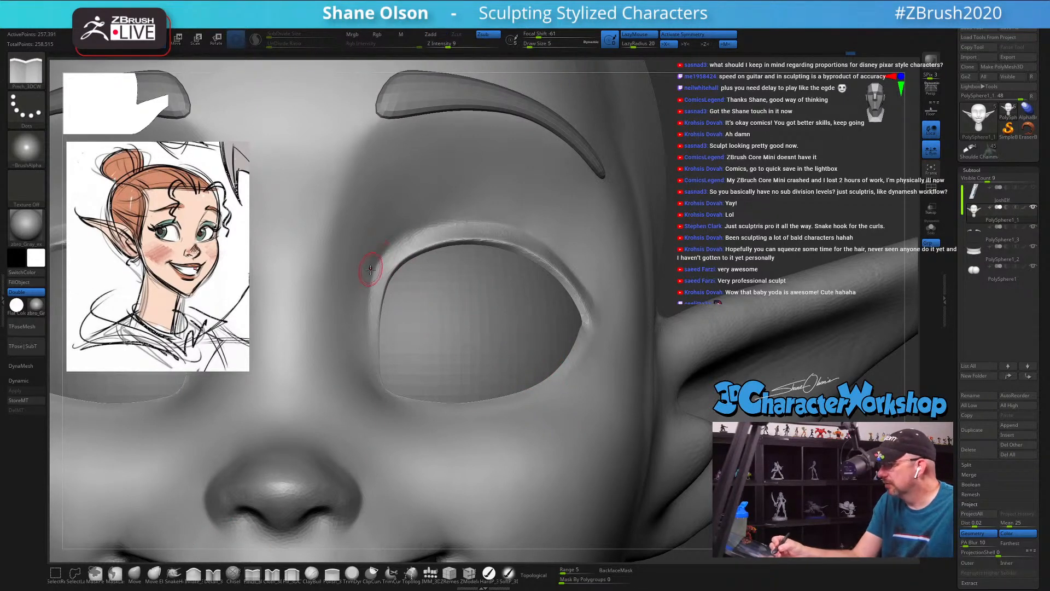
pyautogui.moveTo(433, 224); pyautogui.dragTo(466, 220)
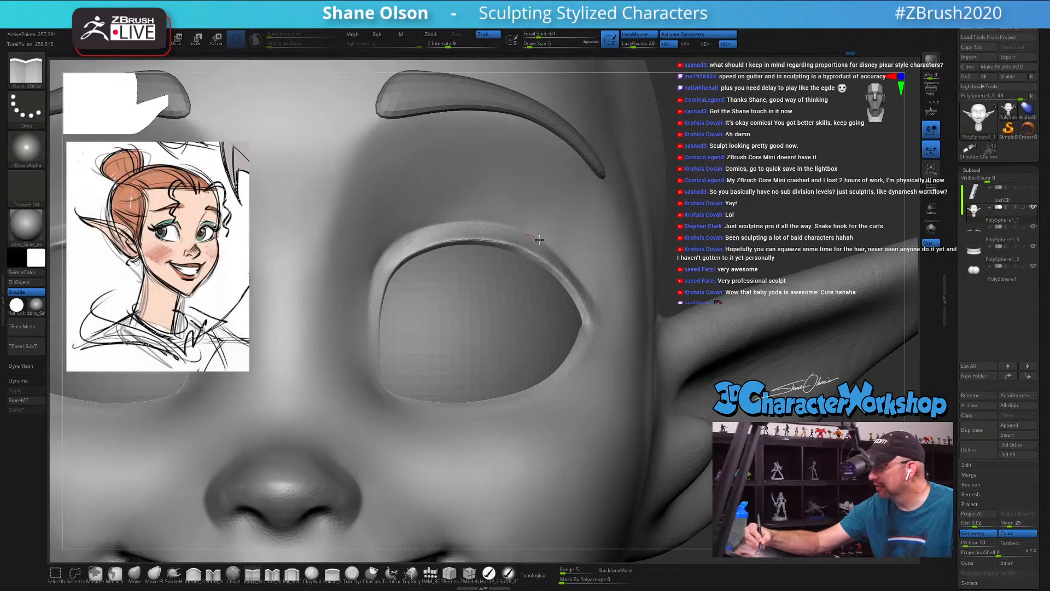
pyautogui.press('f')
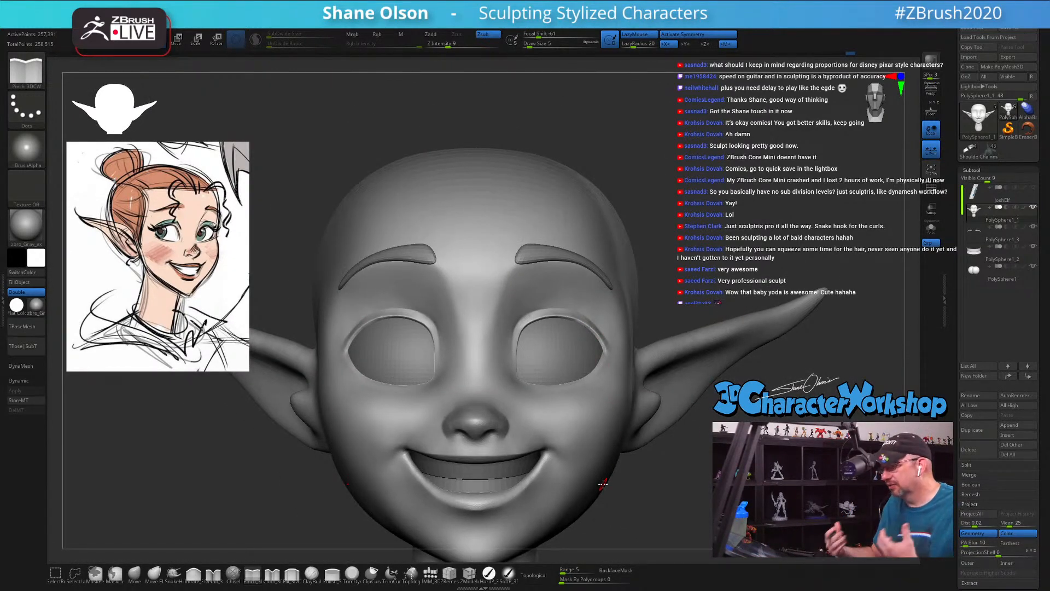
# Step: Crisp the eyelid rim along the inner side of the eye at draw size 7 and lightly smooth its outer end
pyautogui.moveTo(682, 264)
pyautogui.keyDown('alt'); pyautogui.mouseDown()
pyautogui.moveTo(688, 280)
pyautogui.moveTo(615, 306)
pyautogui.moveTo(590, 291)
pyautogui.mouseUp(); pyautogui.keyUp('alt')
pyautogui.press('s')
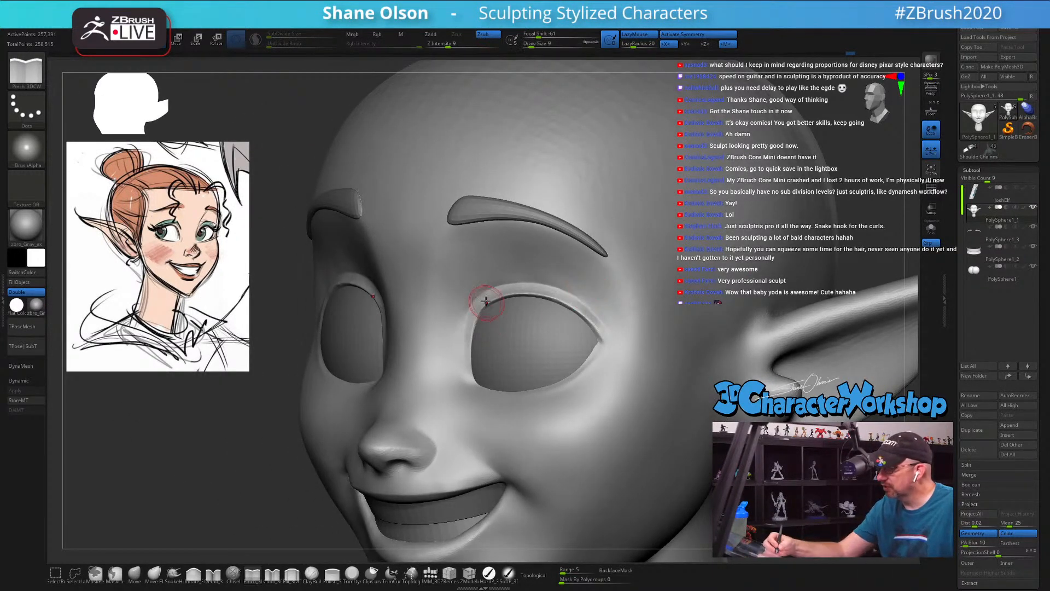
pyautogui.moveTo(486, 302)
pyautogui.mouseDown(button='right')
pyautogui.moveTo(526, 306)
pyautogui.moveTo(477, 329)
pyautogui.mouseUp(button='right')
pyautogui.press('s')
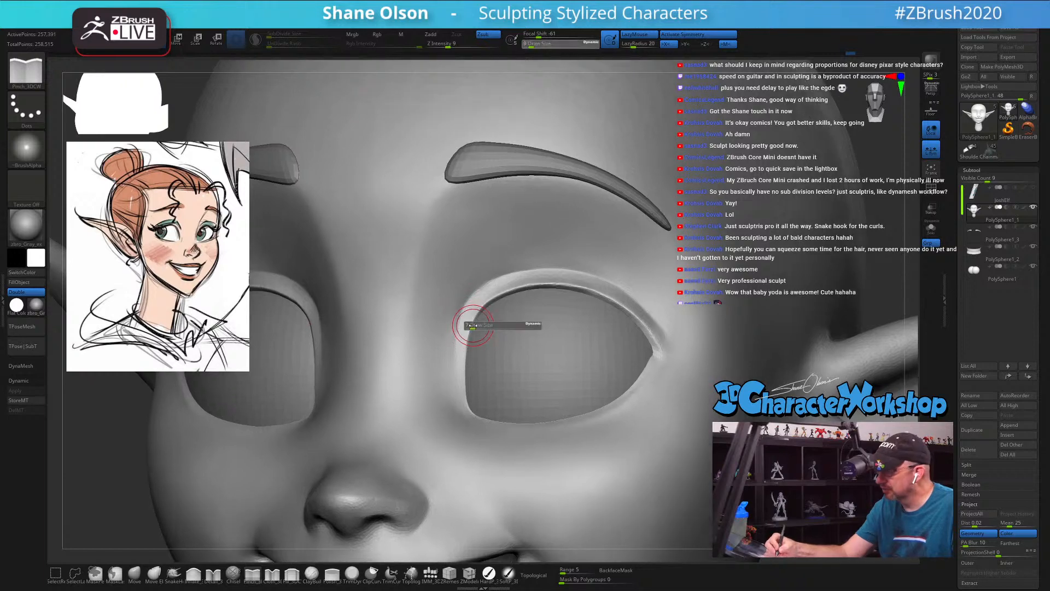
pyautogui.moveTo(473, 327); pyautogui.dragTo(458, 396)
pyautogui.moveTo(464, 355)
pyautogui.mouseDown()
pyautogui.moveTo(493, 298)
pyautogui.moveTo(472, 298)
pyautogui.mouseUp()
pyautogui.keyDown('shift'); pyautogui.moveTo(495, 263); pyautogui.dragTo(471, 289); pyautogui.keyUp('shift')
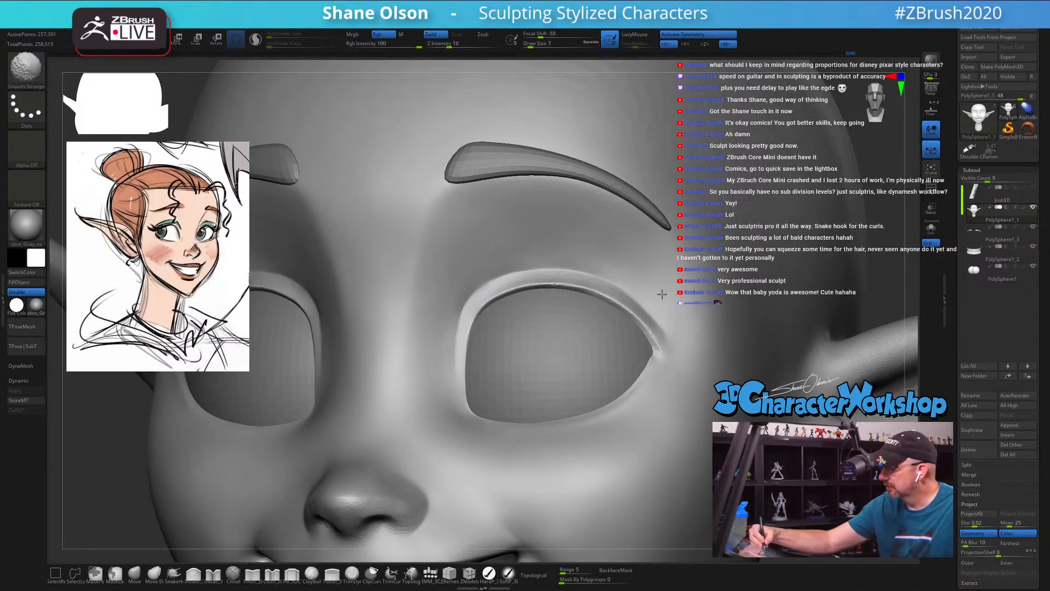
pyautogui.moveTo(682, 382)
pyautogui.mouseDown()
pyautogui.moveTo(630, 307)
pyautogui.moveTo(668, 346)
pyautogui.moveTo(630, 307)
pyautogui.mouseUp()
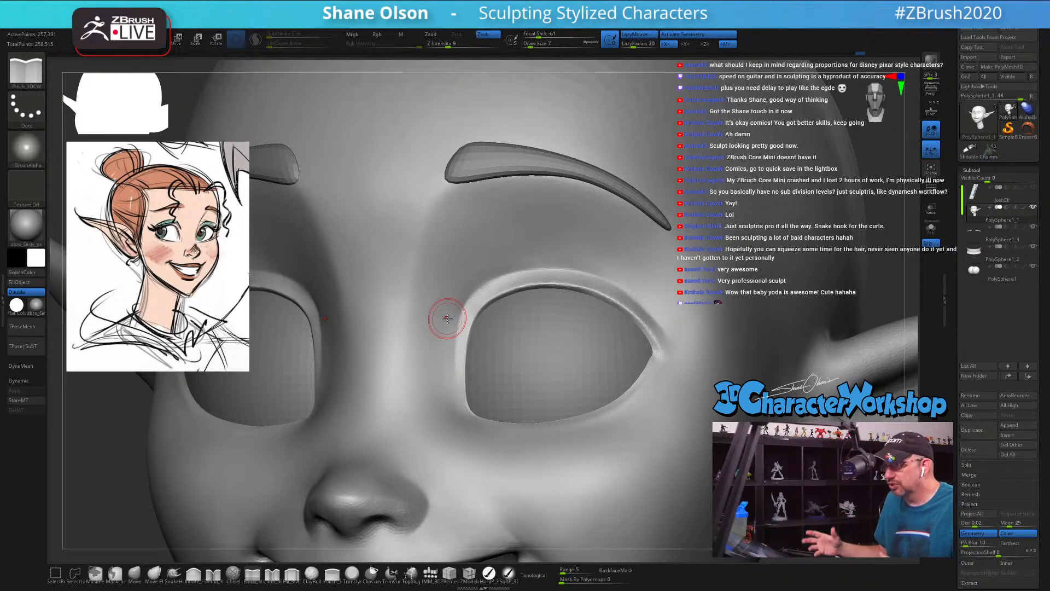
# Step: Nudge the inner upper eyelid and the side of the nose bridge in profile with the Move brush, reducing the draw size to 18
pyautogui.moveTo(94, 504)
pyautogui.mouseDown()
pyautogui.moveTo(133, 457)
pyautogui.moveTo(166, 244)
pyautogui.mouseUp()
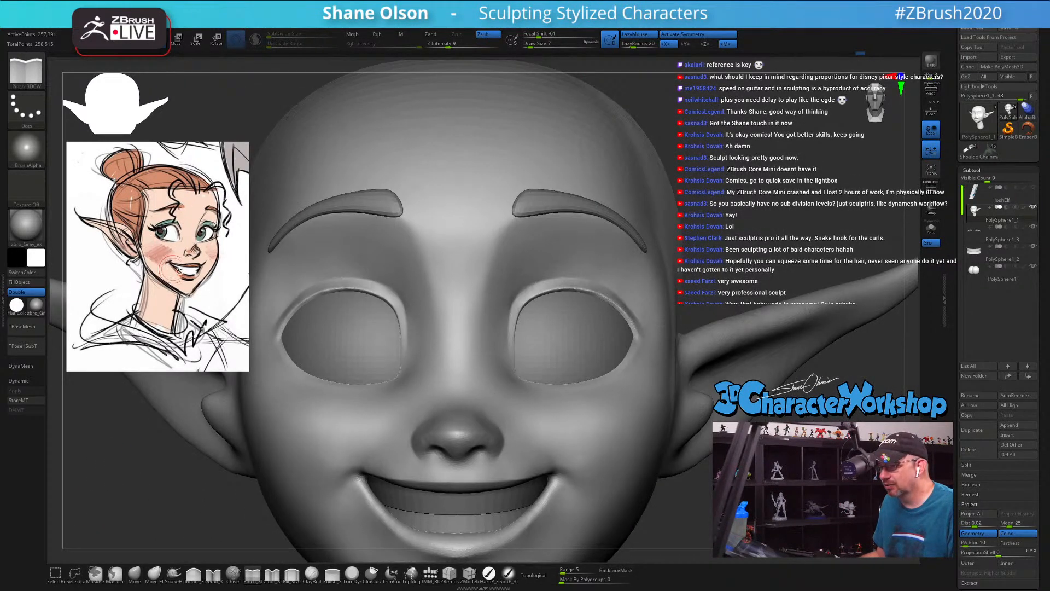
pyautogui.moveTo(768, 203); pyautogui.dragTo(706, 208)
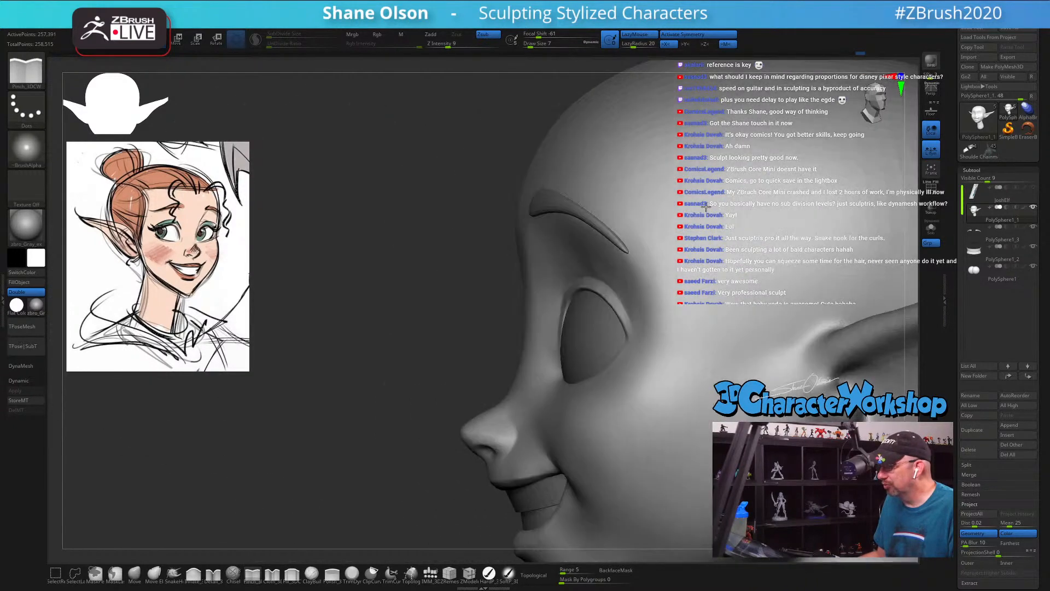
pyautogui.click(137, 573)
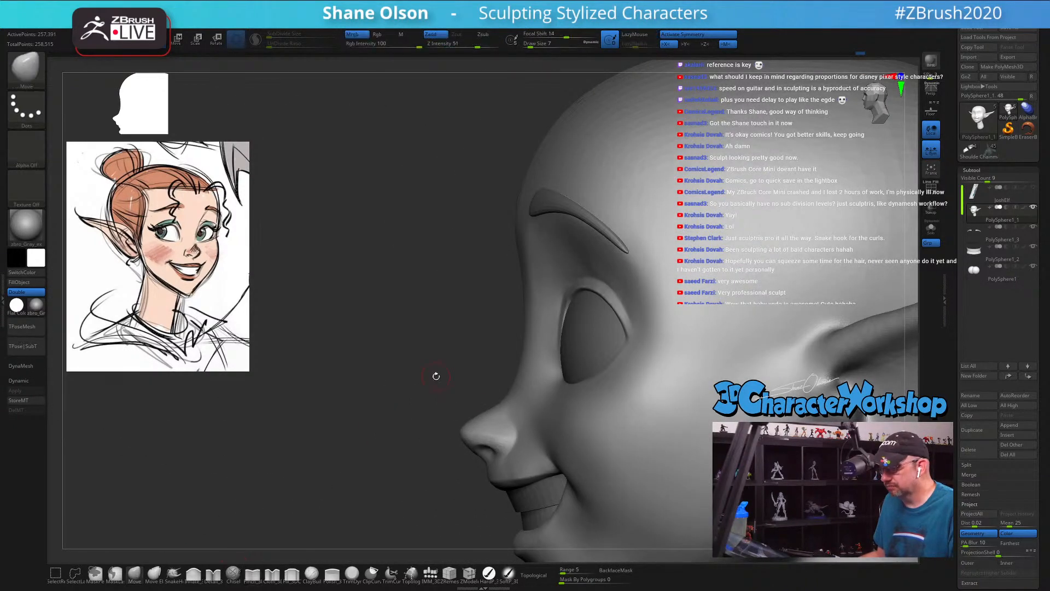
pyautogui.press('s')
pyautogui.moveTo(562, 284); pyautogui.dragTo(560, 285)
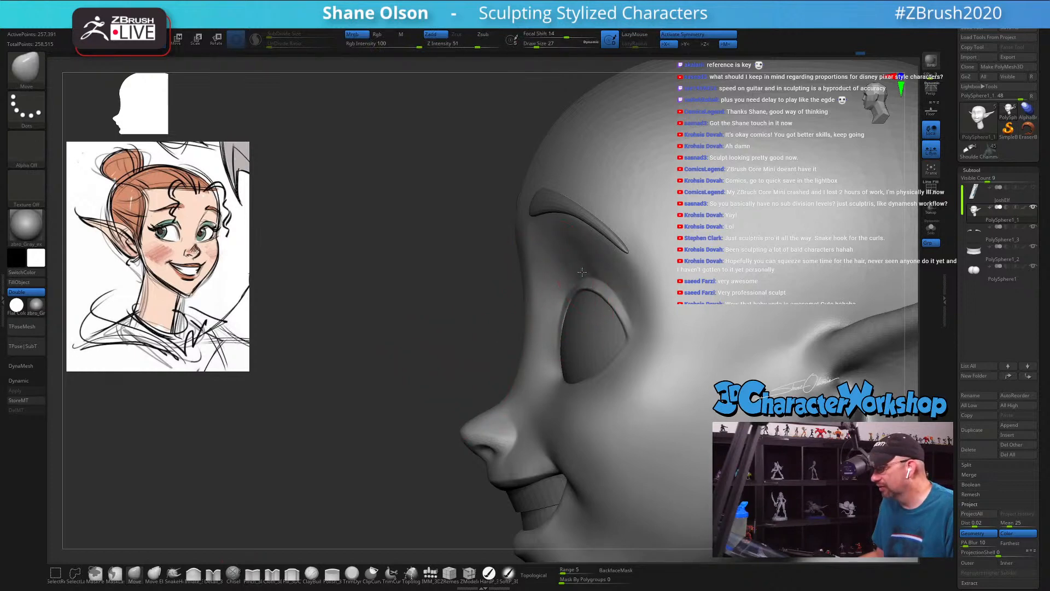
pyautogui.press('s')
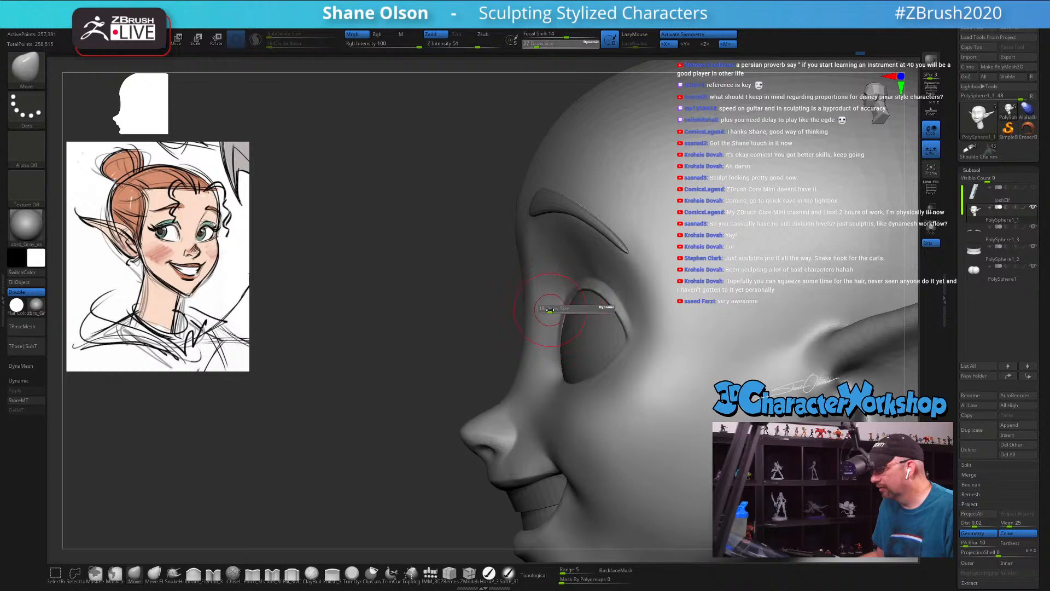
pyautogui.moveTo(556, 308); pyautogui.dragTo(553, 309)
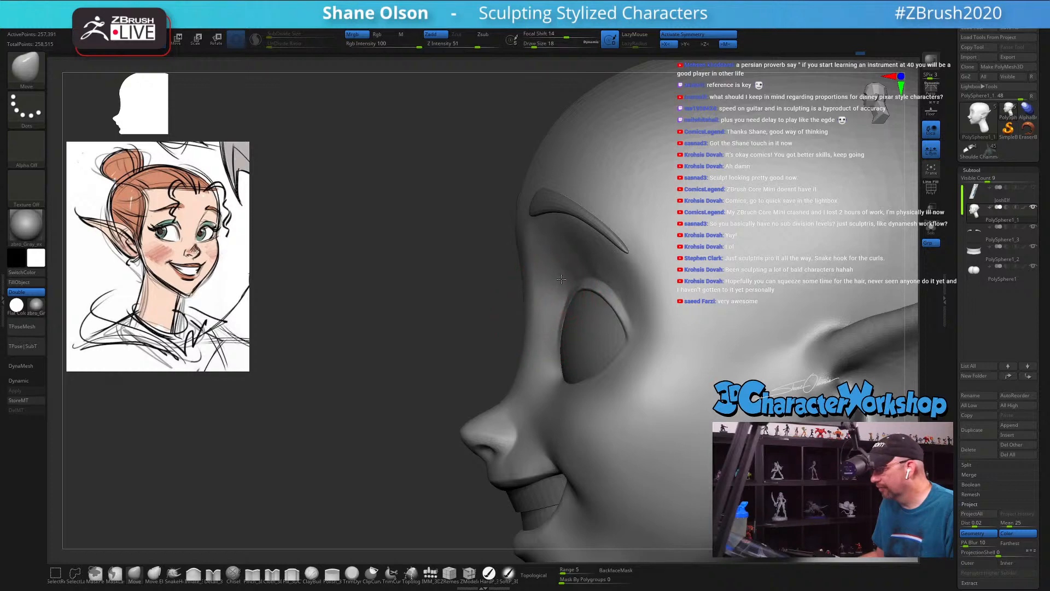
pyautogui.moveTo(528, 302); pyautogui.dragTo(598, 240, button='right')
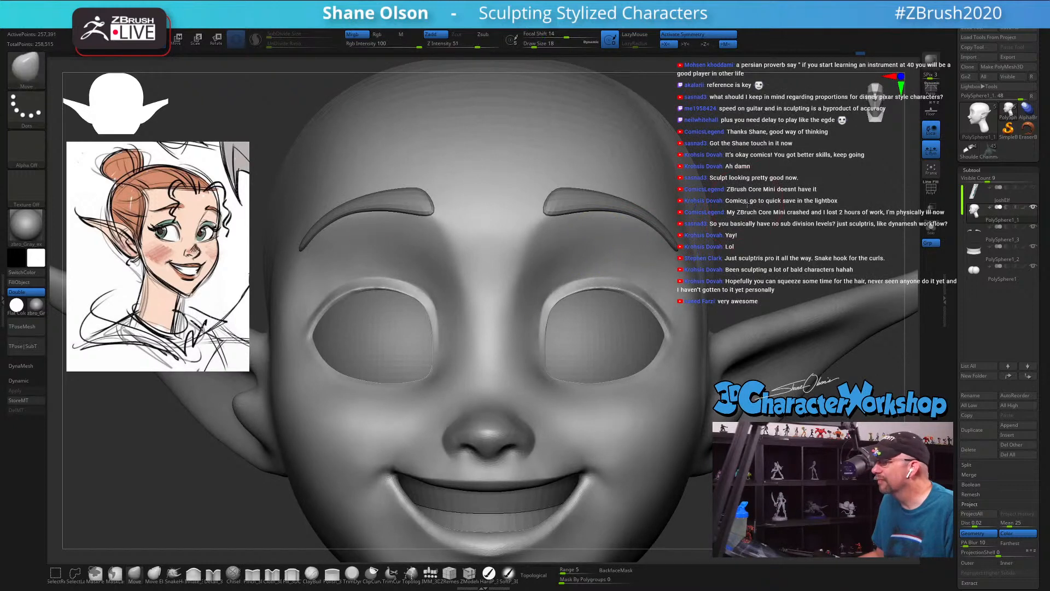
pyautogui.press('f')
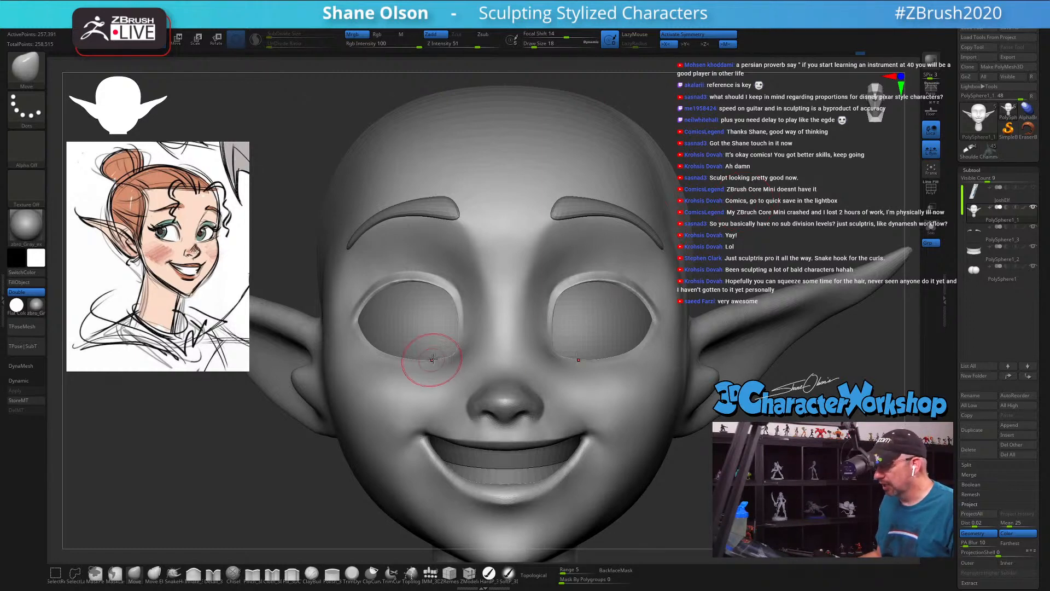
# Step: Draw two parallel Topology brush curves along the inner and outer edges of the upper eyelid rim at draw size 5
pyautogui.moveTo(728, 194); pyautogui.dragTo(672, 253)
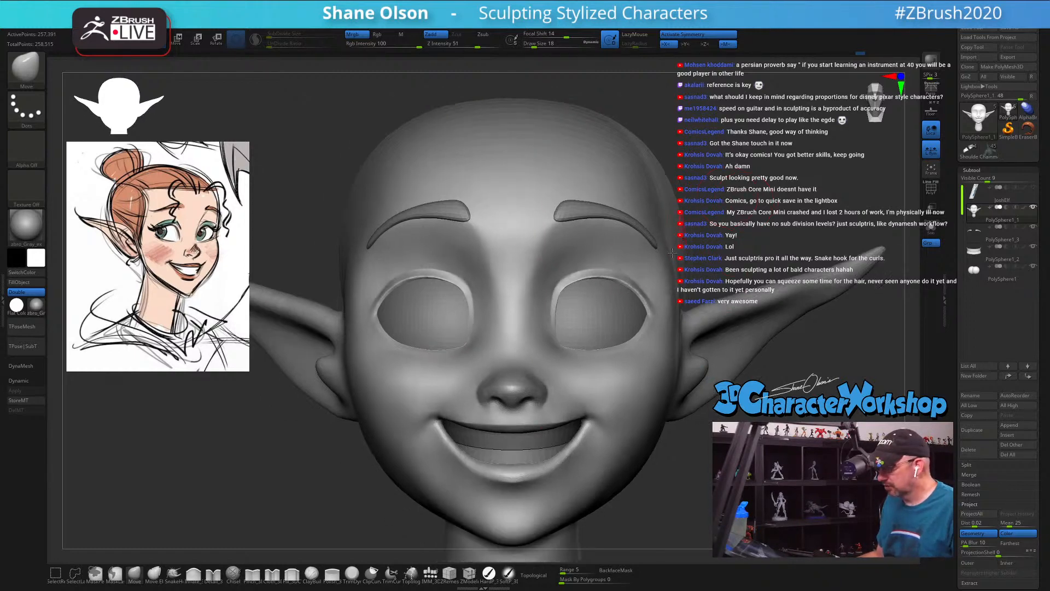
pyautogui.click(411, 574)
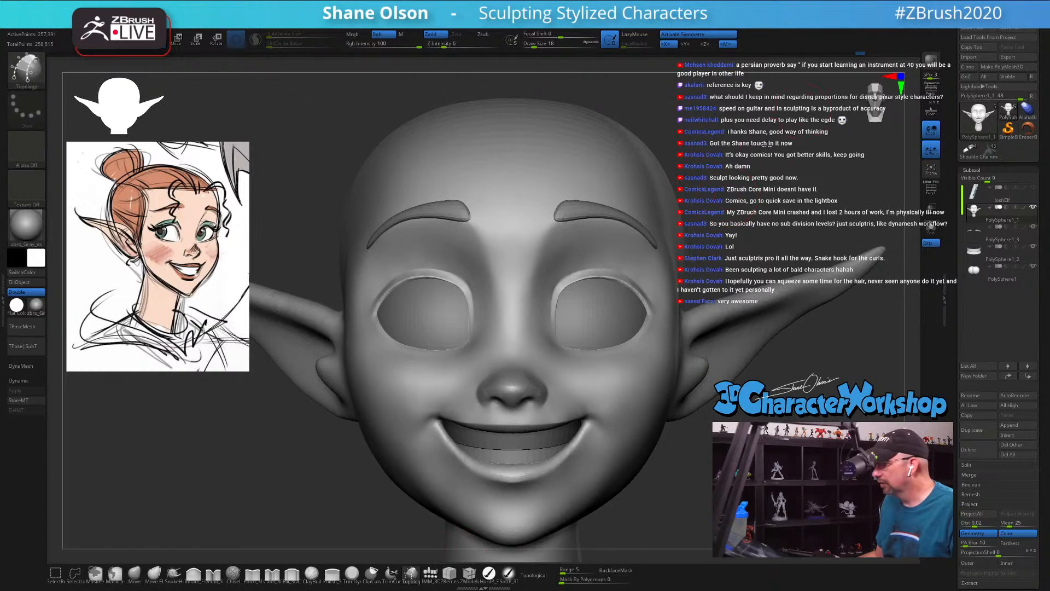
pyautogui.moveTo(767, 146)
pyautogui.keyDown('alt'); pyautogui.mouseDown()
pyautogui.moveTo(761, 107)
pyautogui.moveTo(821, 164)
pyautogui.moveTo(768, 343)
pyautogui.moveTo(801, 256)
pyautogui.moveTo(769, 246)
pyautogui.moveTo(783, 239)
pyautogui.mouseUp(); pyautogui.keyUp('alt')
pyautogui.moveTo(777, 165)
pyautogui.mouseDown()
pyautogui.moveTo(650, 225)
pyautogui.moveTo(621, 312)
pyautogui.mouseUp()
pyautogui.press('s')
pyautogui.moveTo(527, 298); pyautogui.dragTo(516, 299)
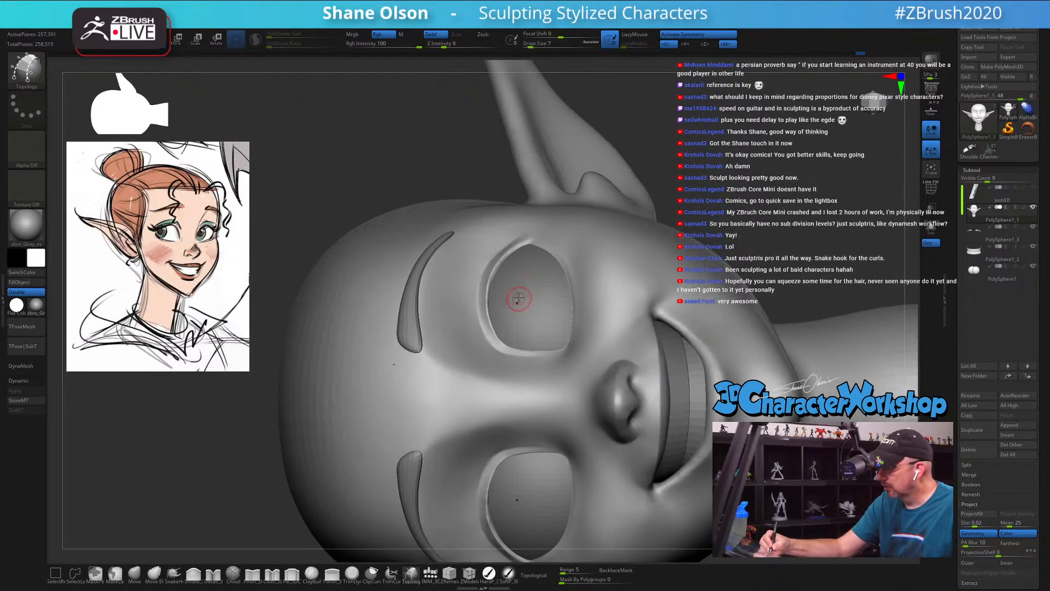
pyautogui.keyDown('ctrl'); pyautogui.moveTo(516, 285); pyautogui.dragTo(520, 299, button='right'); pyautogui.keyUp('ctrl')
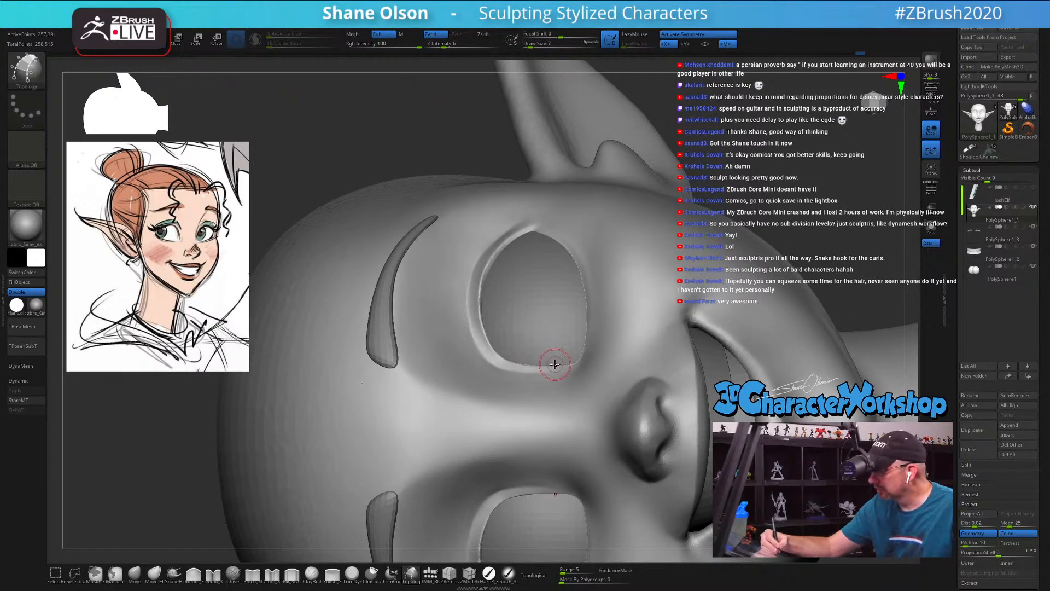
pyautogui.press('[')
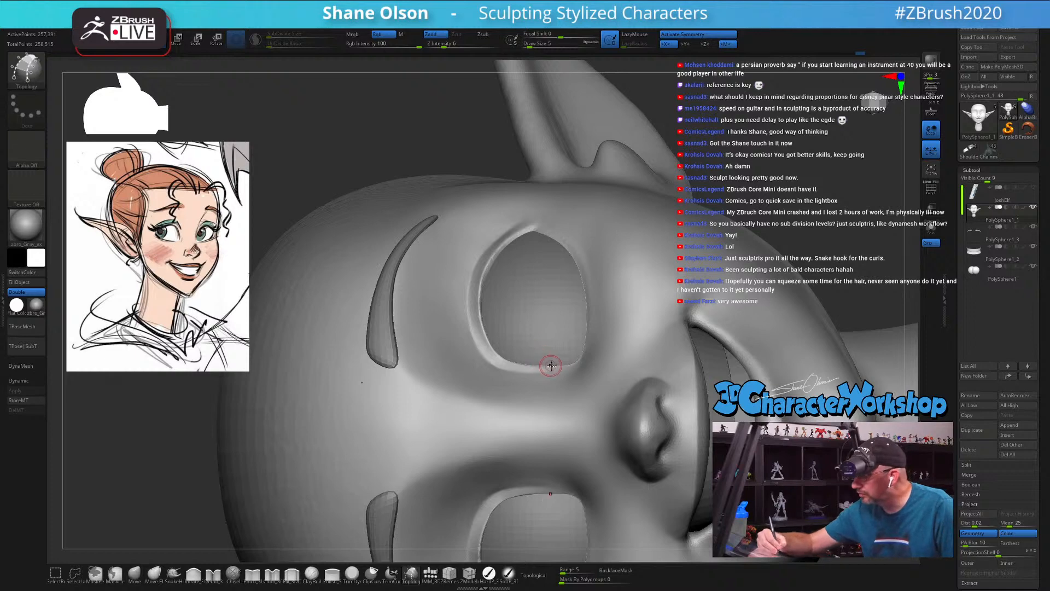
pyautogui.moveTo(546, 366); pyautogui.dragTo(518, 362)
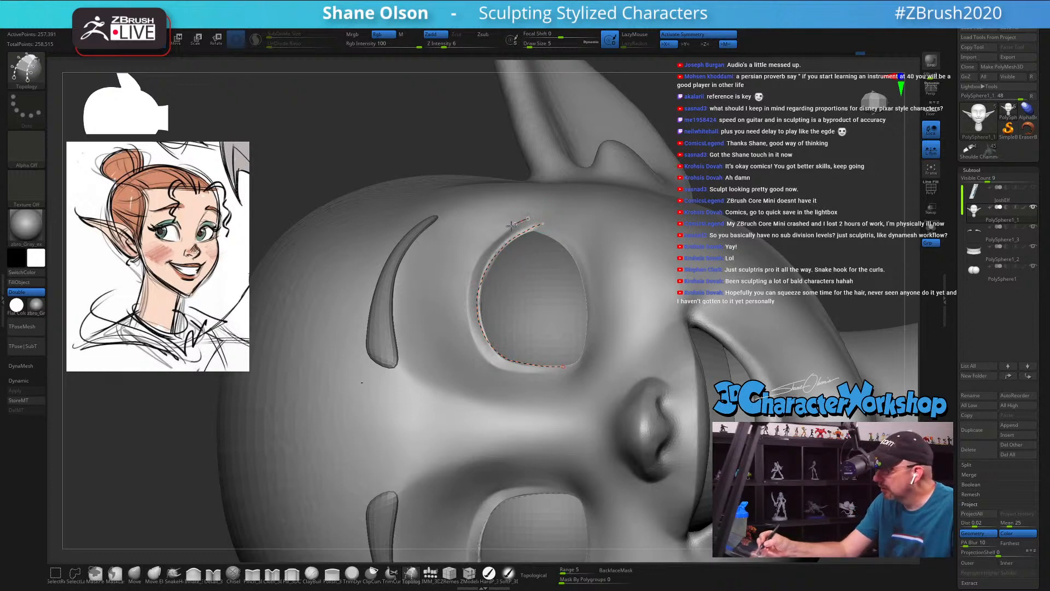
pyautogui.moveTo(470, 323); pyautogui.dragTo(480, 348)
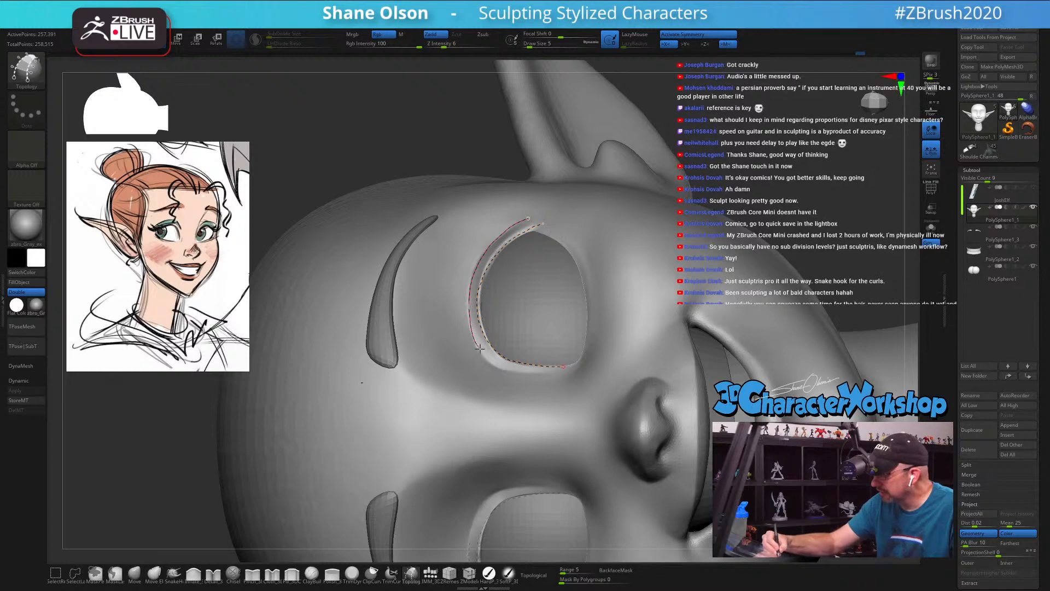
pyautogui.moveTo(567, 374); pyautogui.dragTo(566, 375)
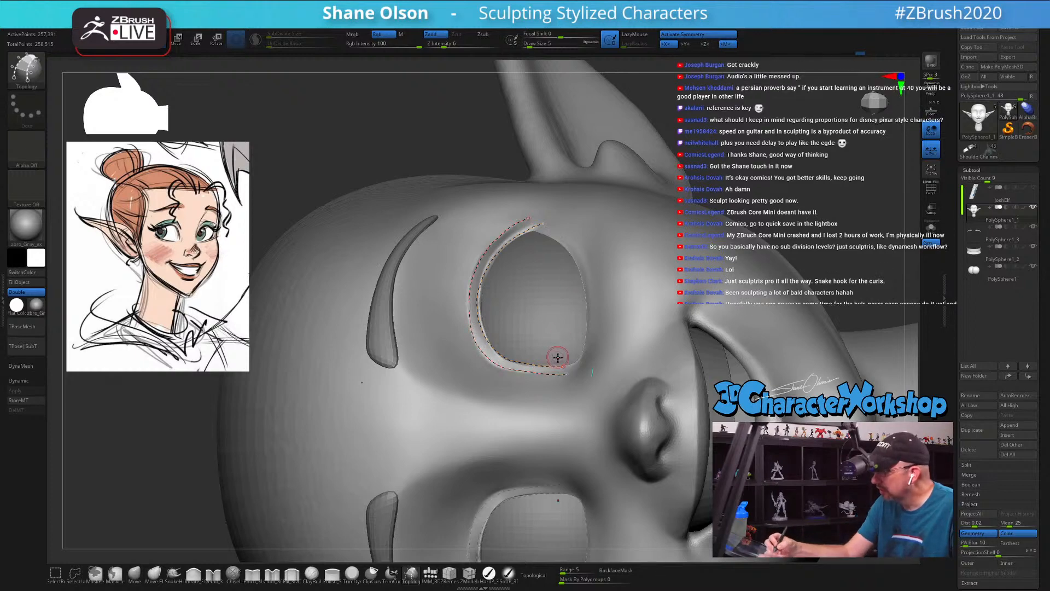
# Step: Draw cross curves between the two eyelid curves to divide the strip into quads, and trim the overhanging curve ends
pyautogui.moveTo(512, 212); pyautogui.dragTo(547, 248)
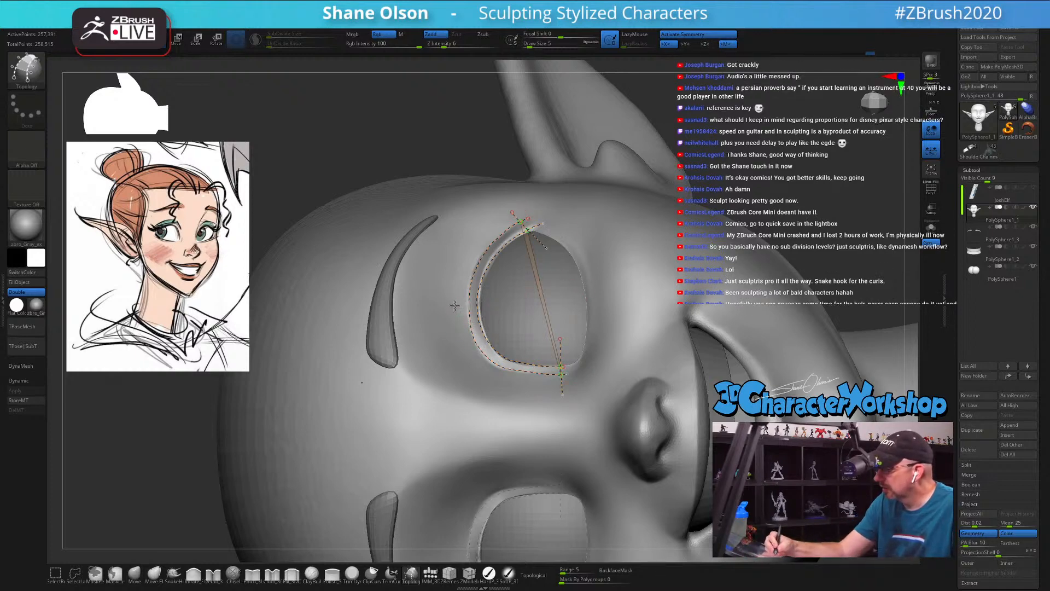
pyautogui.moveTo(454, 304); pyautogui.dragTo(501, 308)
pyautogui.moveTo(460, 268); pyautogui.dragTo(500, 288)
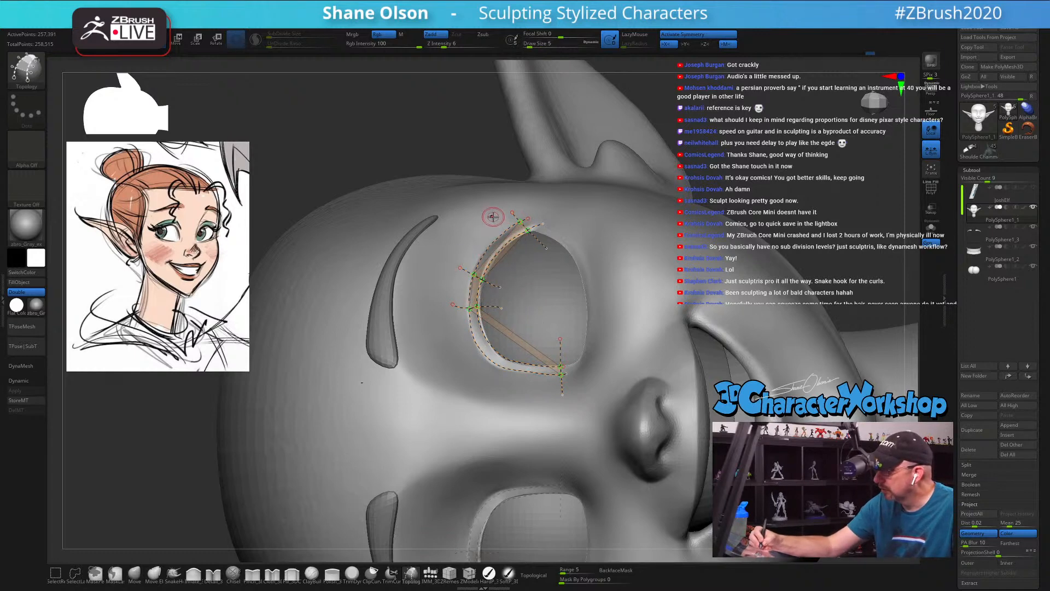
pyautogui.moveTo(493, 218); pyautogui.dragTo(529, 259)
pyautogui.moveTo(475, 236); pyautogui.dragTo(509, 272)
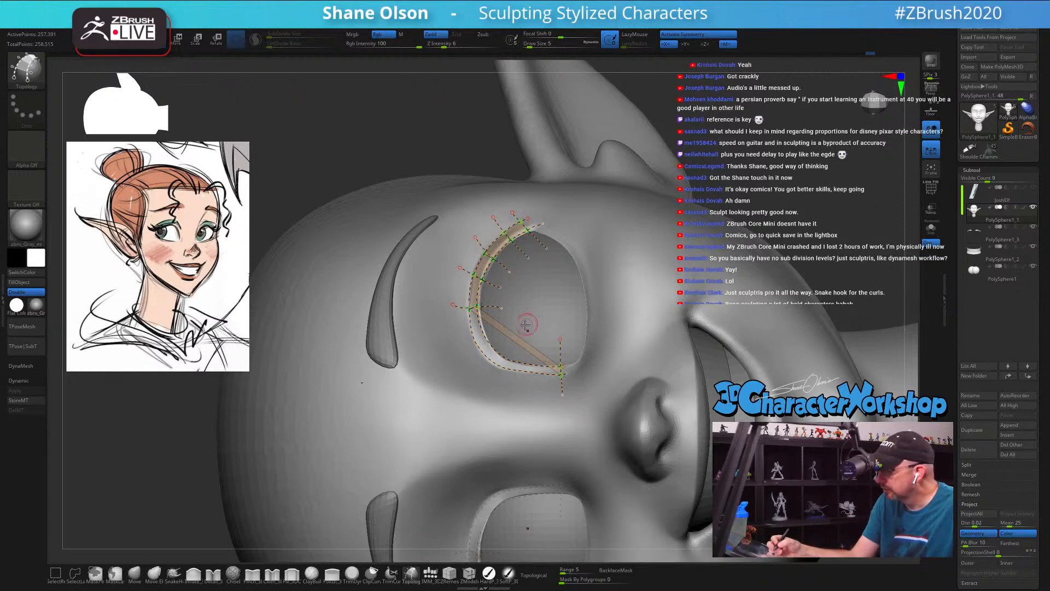
pyautogui.moveTo(518, 336)
pyautogui.mouseDown()
pyautogui.moveTo(488, 385)
pyautogui.moveTo(506, 325)
pyautogui.moveTo(526, 398)
pyautogui.mouseUp()
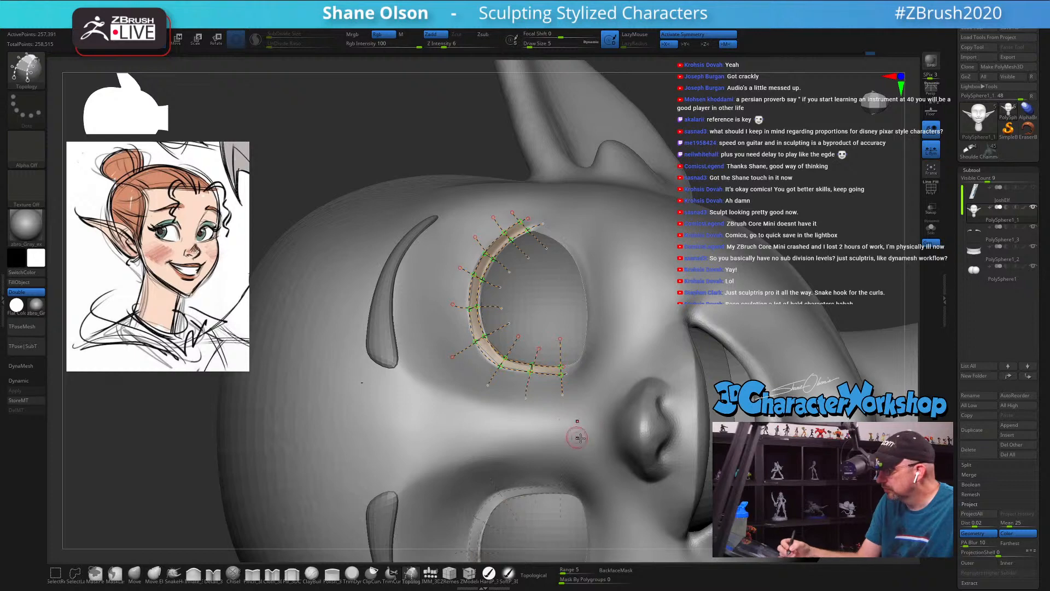
pyautogui.keyDown('alt'); pyautogui.moveTo(612, 308); pyautogui.dragTo(619, 317); pyautogui.keyUp('alt')
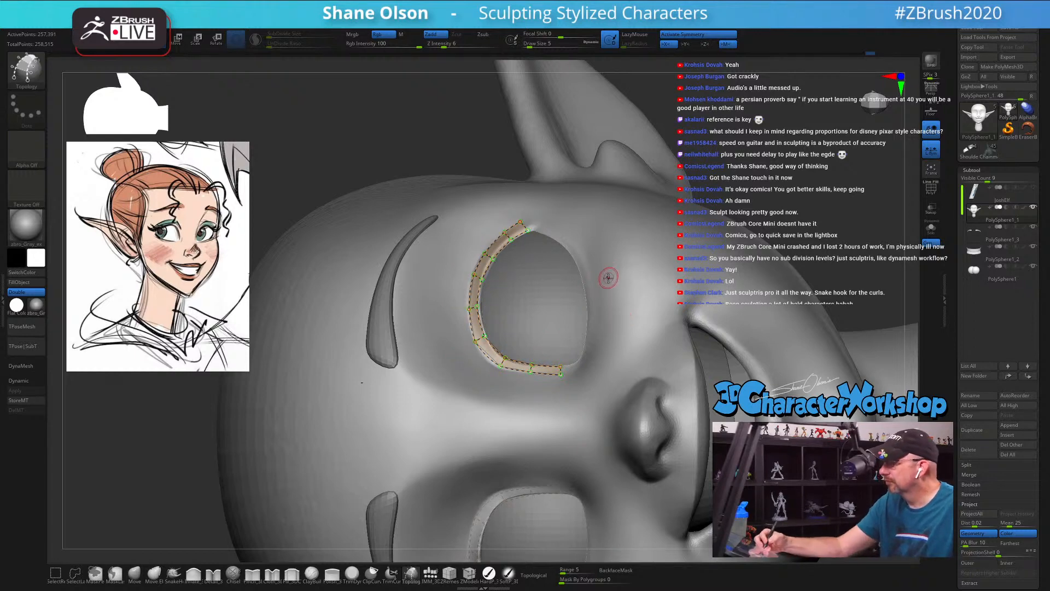
# Step: Set the Topology brush's draw size to 1 for a thin eyelid strip
pyautogui.keyDown('alt'); pyautogui.moveTo(604, 286); pyautogui.dragTo(685, 198, button='right'); pyautogui.keyUp('alt')
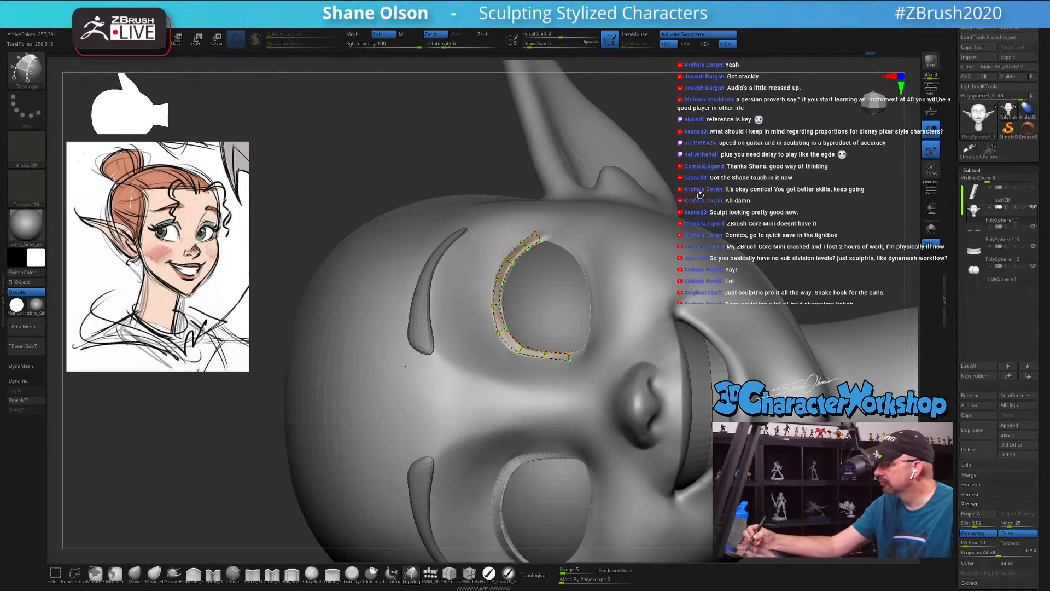
pyautogui.press('s')
pyautogui.click(695, 197)
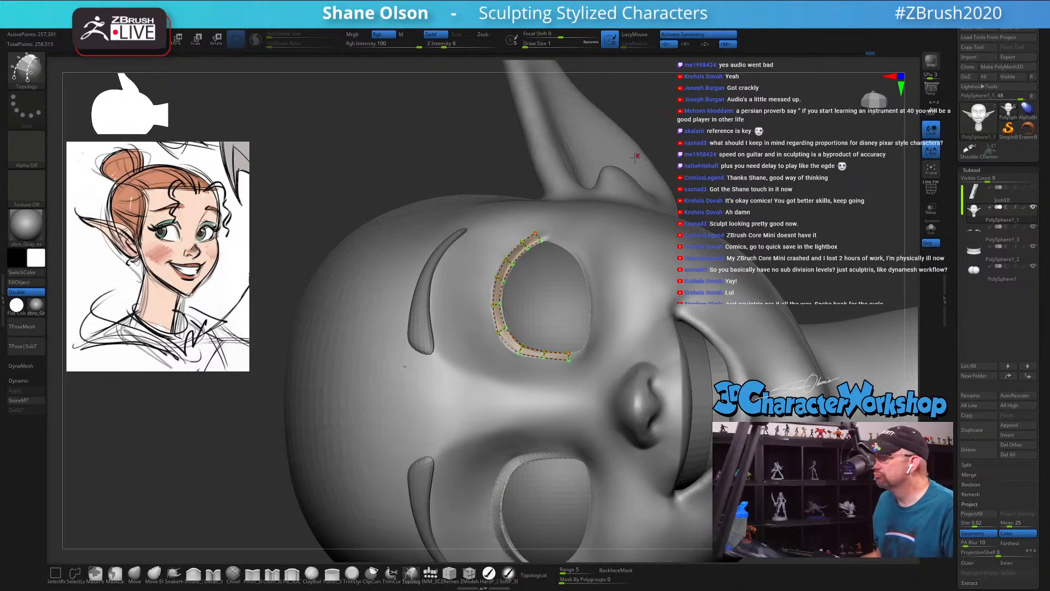
# Step: Generate the thin eyelid strip mesh from the Topology curves and check it on the head from several angles
pyautogui.click(723, 174)
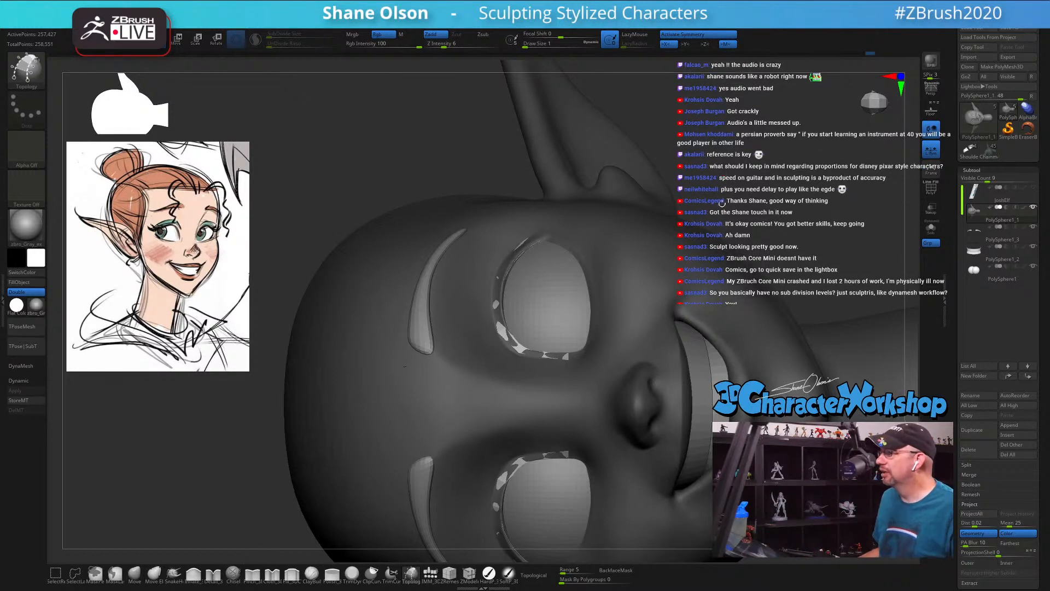
pyautogui.moveTo(725, 203)
pyautogui.keyDown('alt'); pyautogui.mouseDown()
pyautogui.moveTo(716, 164)
pyautogui.moveTo(416, 185)
pyautogui.moveTo(686, 251)
pyautogui.moveTo(696, 242)
pyautogui.mouseUp(); pyautogui.keyUp('alt')
pyautogui.moveTo(651, 313)
pyautogui.keyDown('alt'); pyautogui.mouseDown()
pyautogui.moveTo(652, 300)
pyautogui.moveTo(691, 282)
pyautogui.mouseUp(); pyautogui.keyUp('alt')
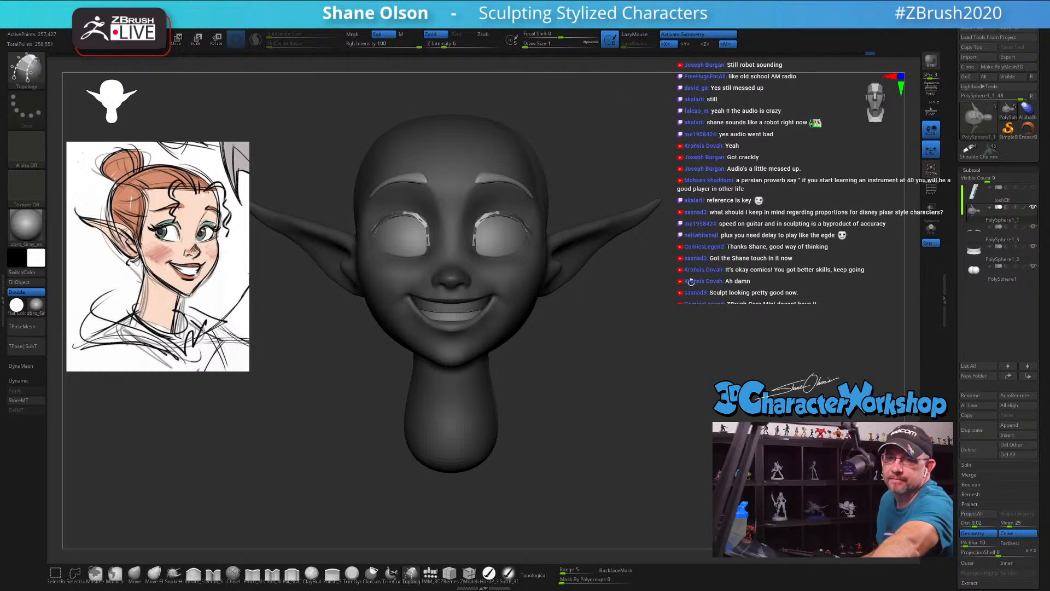
pyautogui.moveTo(697, 292); pyautogui.dragTo(501, 294)
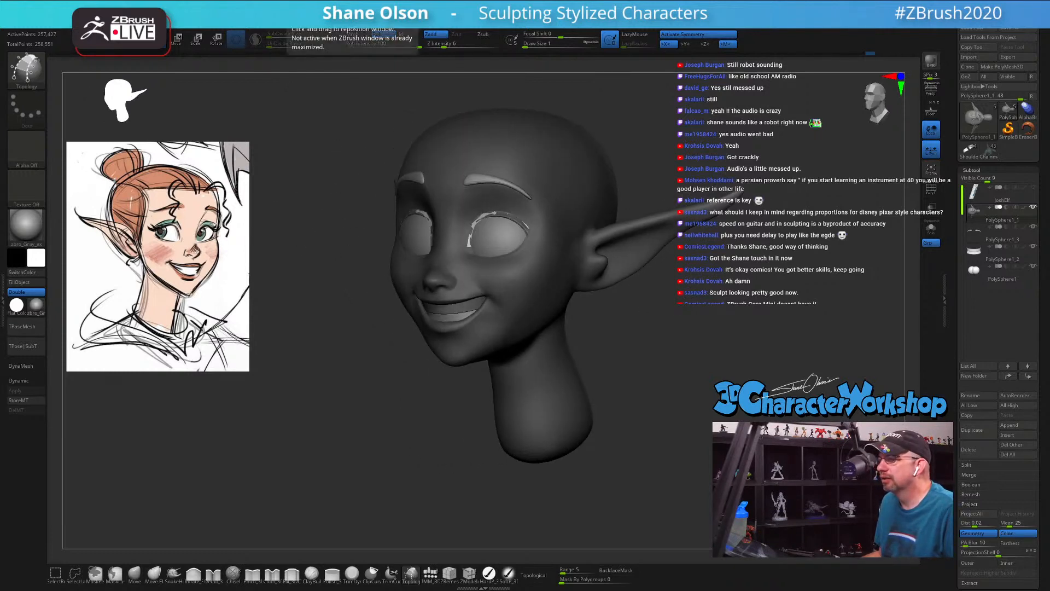
pyautogui.keyDown('shift'); pyautogui.moveTo(737, 358); pyautogui.dragTo(684, 324); pyautogui.keyUp('shift')
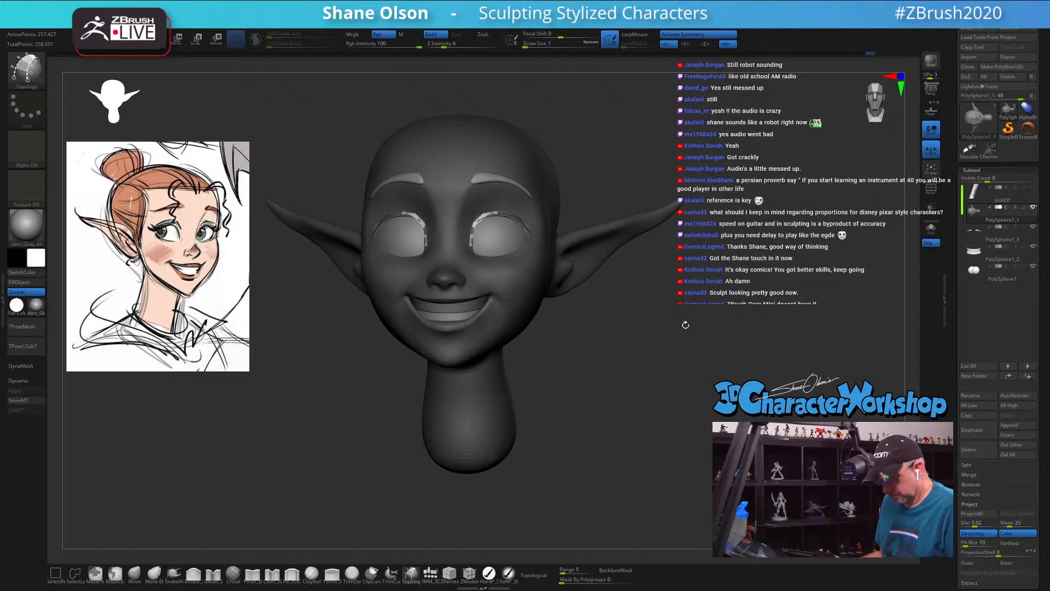
# Step: Separate the eyelid strips from the head with Split Unmasked Points and make them the active subtool
pyautogui.press('space')
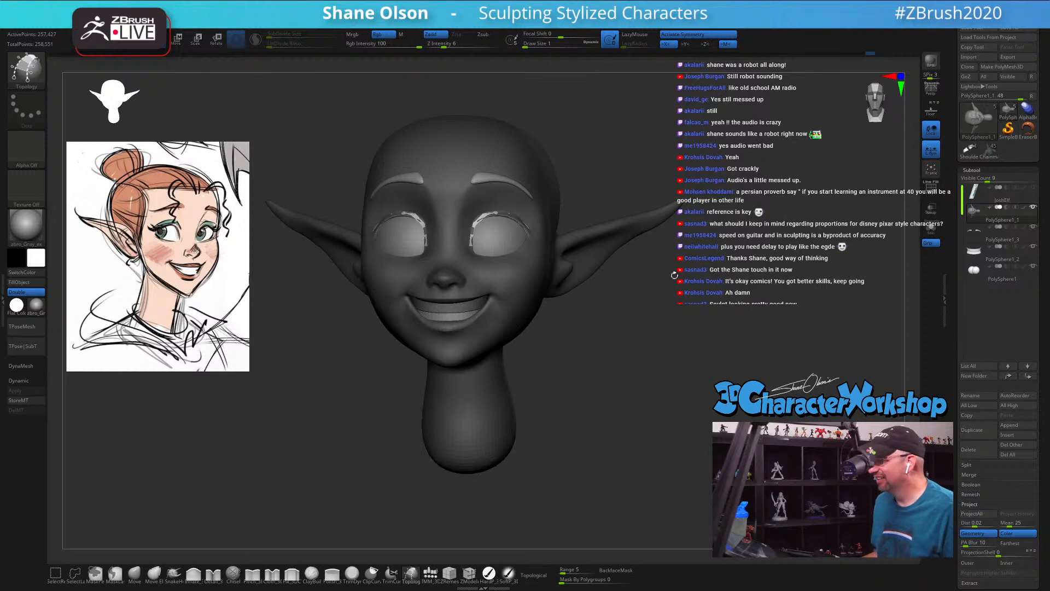
pyautogui.moveTo(656, 285); pyautogui.dragTo(662, 285)
pyautogui.press('1')
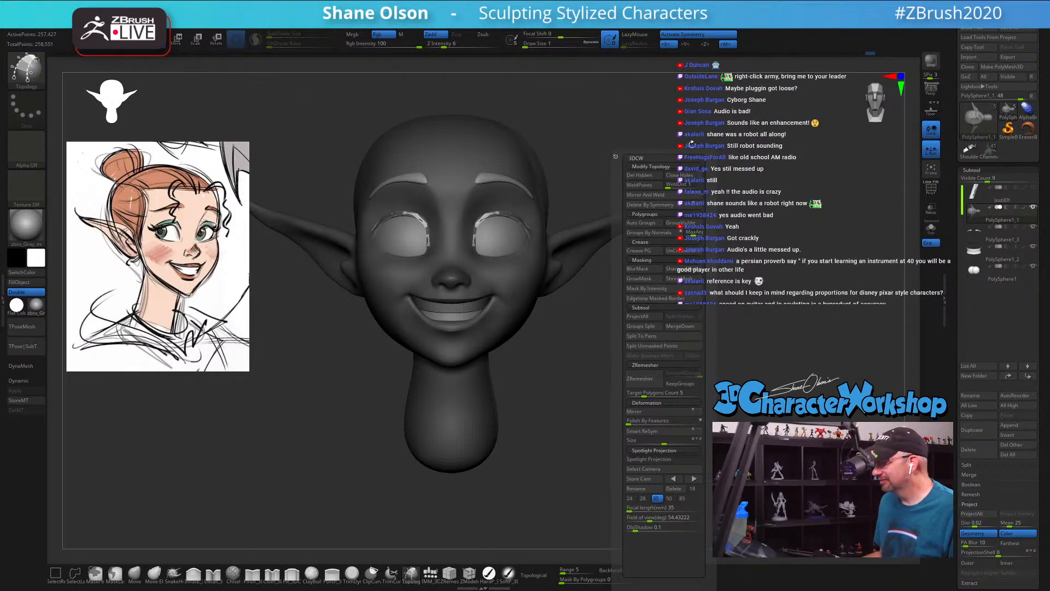
pyautogui.press('space')
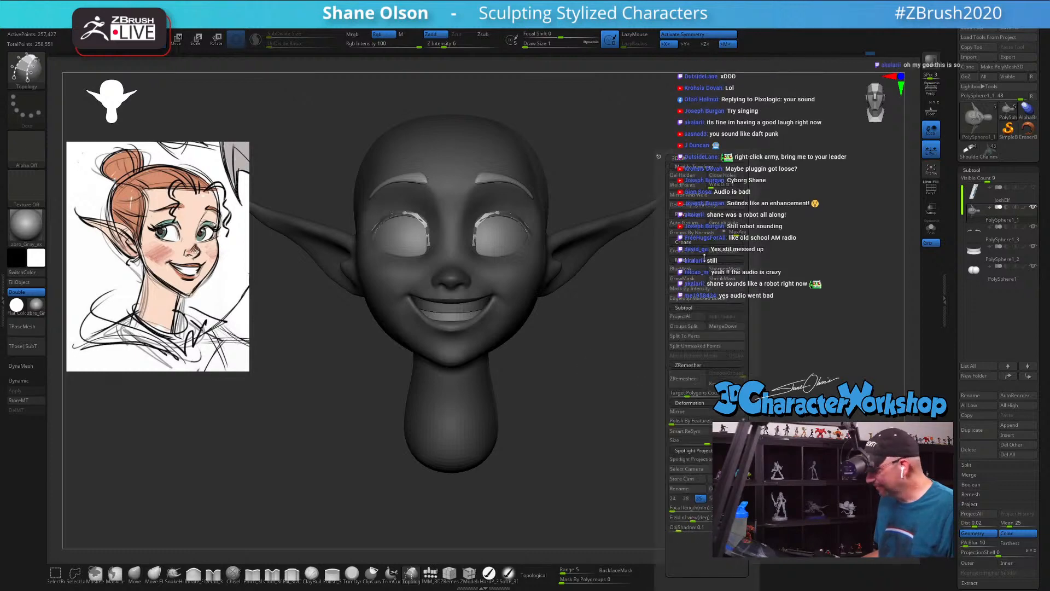
pyautogui.click(699, 346)
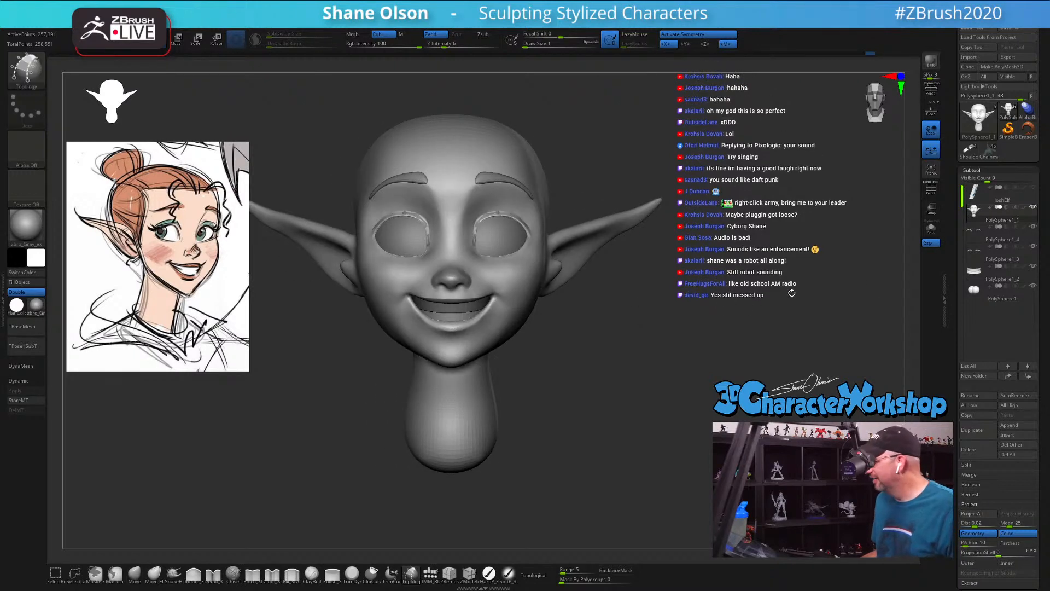
pyautogui.click(977, 234)
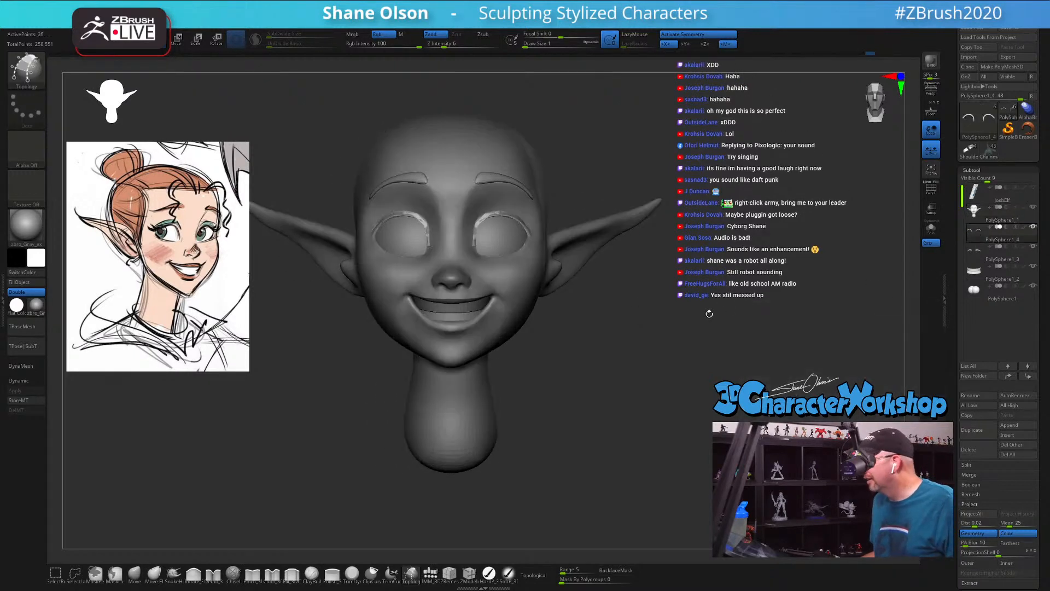
# Step: Set the draw size to 31 and turn on the polyframe to inspect the eyelid strips on the head
pyautogui.press('s')
pyautogui.moveTo(628, 336); pyautogui.dragTo(645, 336)
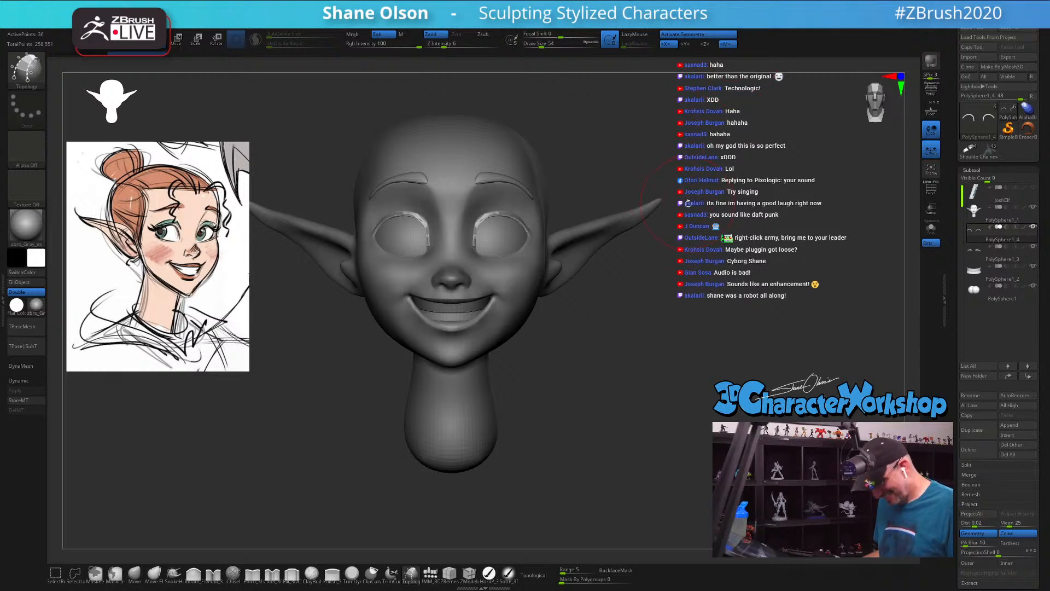
pyautogui.press('s')
pyautogui.moveTo(693, 221); pyautogui.dragTo(689, 222)
pyautogui.keyDown('ctrl'); pyautogui.moveTo(684, 237); pyautogui.dragTo(678, 236, button='right'); pyautogui.keyUp('ctrl')
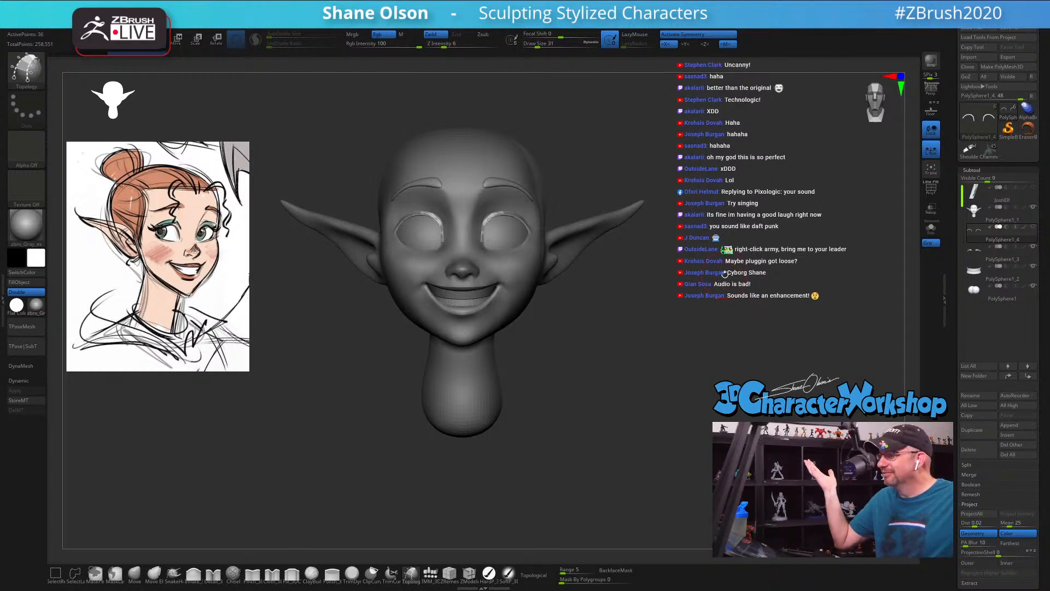
pyautogui.moveTo(692, 296)
pyautogui.mouseDown()
pyautogui.moveTo(615, 311)
pyautogui.moveTo(643, 304)
pyautogui.mouseUp()
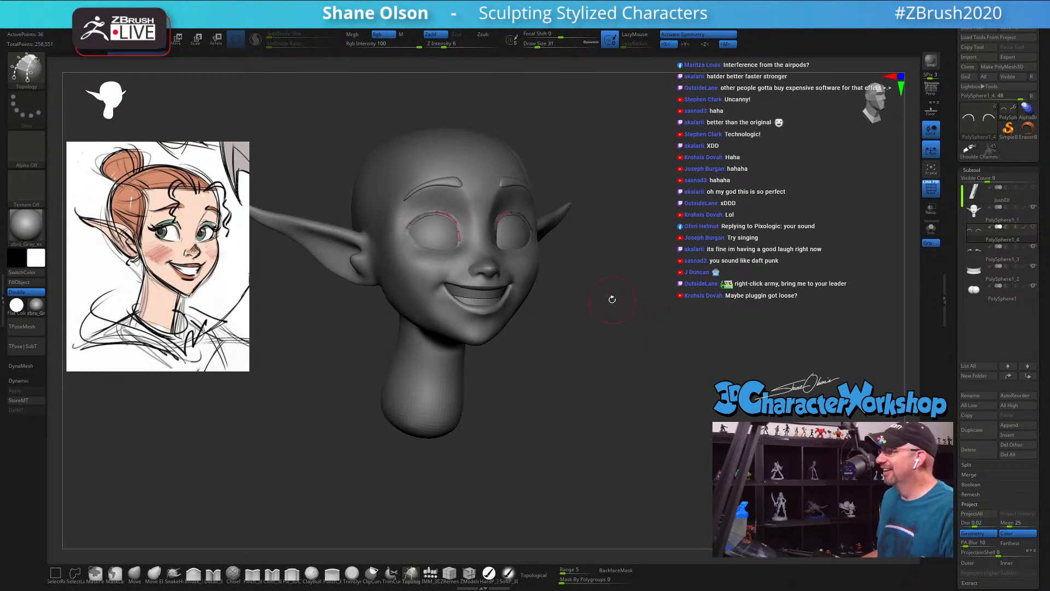
pyautogui.moveTo(614, 291); pyautogui.dragTo(617, 294)
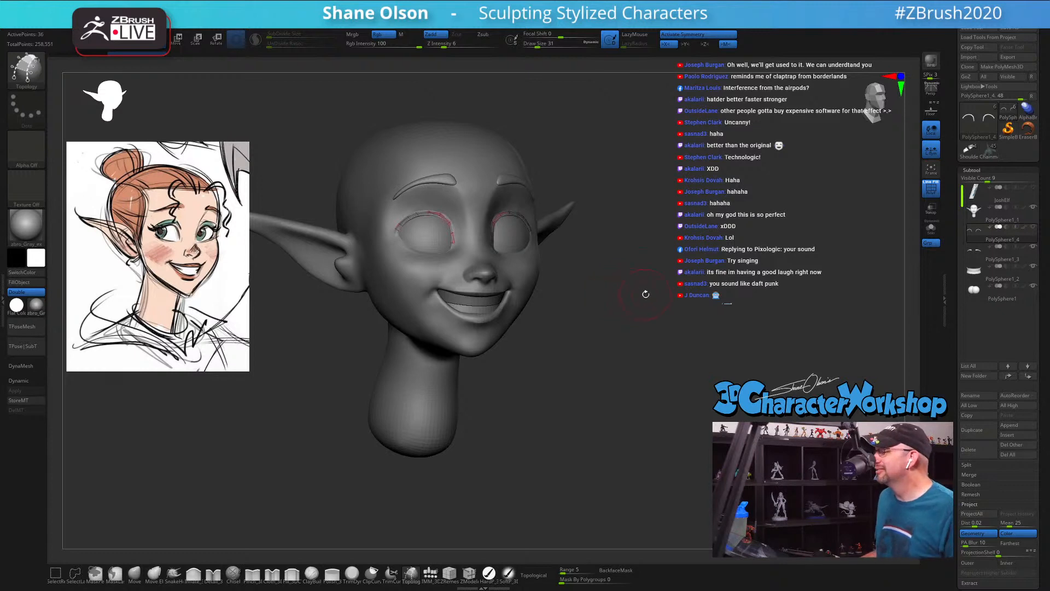
pyautogui.moveTo(646, 294); pyautogui.dragTo(652, 292)
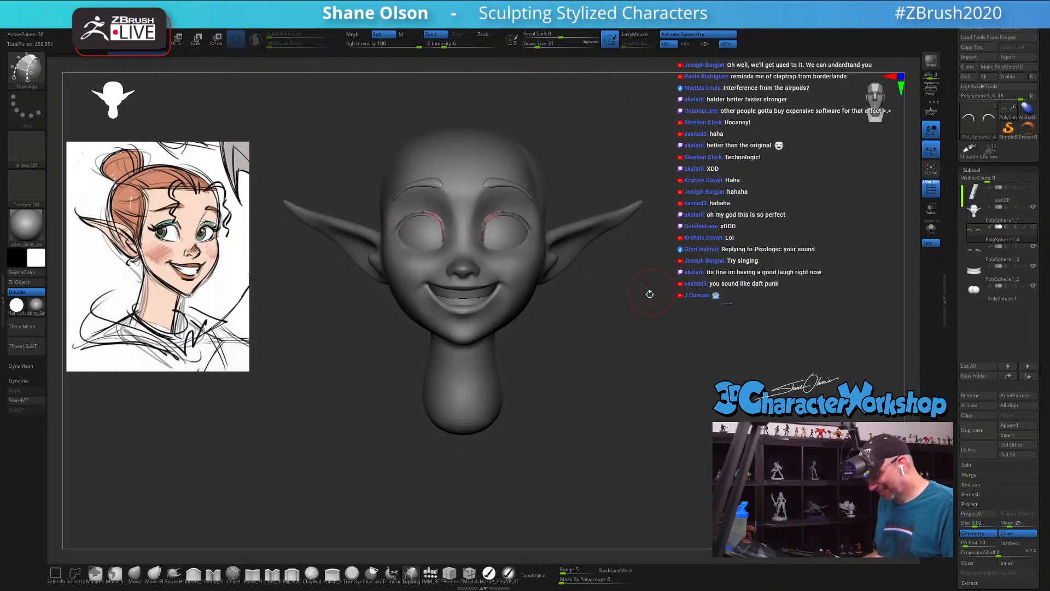
# Step: Choose the Move brush at draw size 16 and isolate the eyelid strips in Solo mode
pyautogui.keyDown('alt'); pyautogui.moveTo(645, 296); pyautogui.dragTo(654, 311); pyautogui.keyUp('alt')
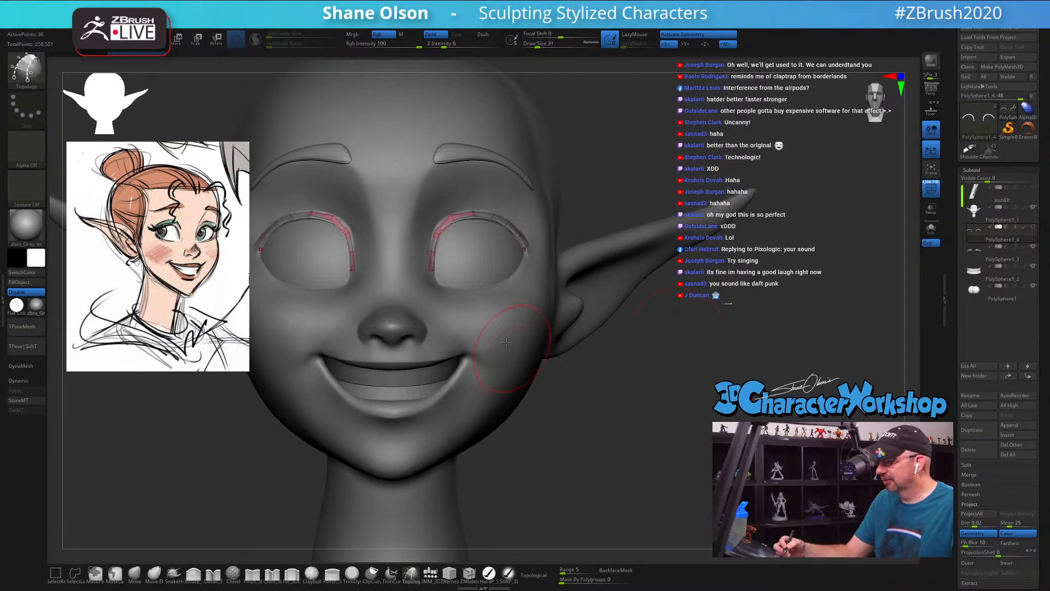
pyautogui.click(134, 572)
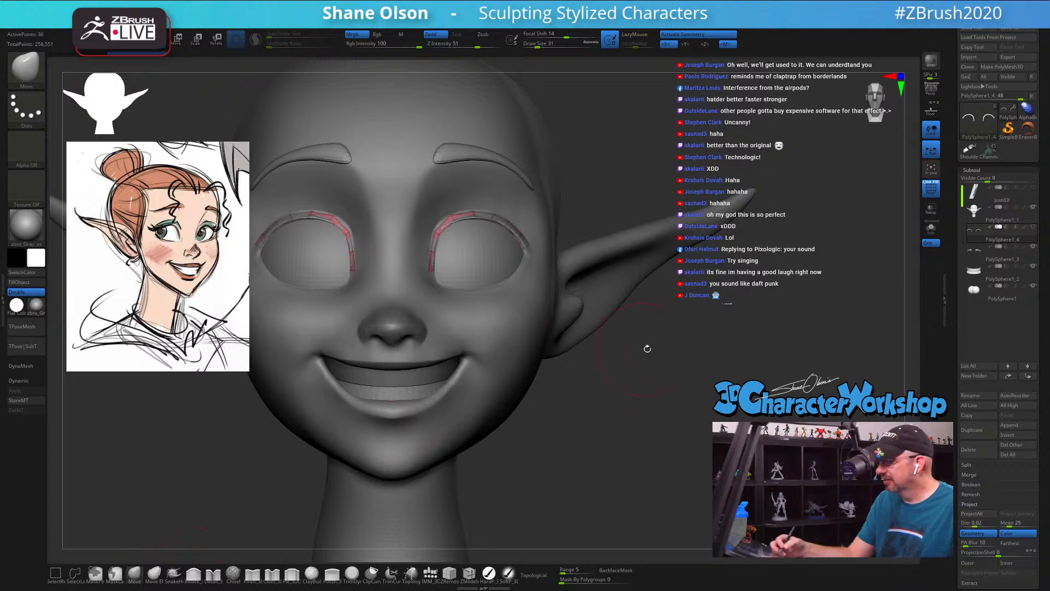
pyautogui.moveTo(647, 349)
pyautogui.keyDown('alt'); pyautogui.mouseDown()
pyautogui.moveTo(685, 398)
pyautogui.moveTo(677, 430)
pyautogui.mouseUp(); pyautogui.keyUp('alt')
pyautogui.press('s')
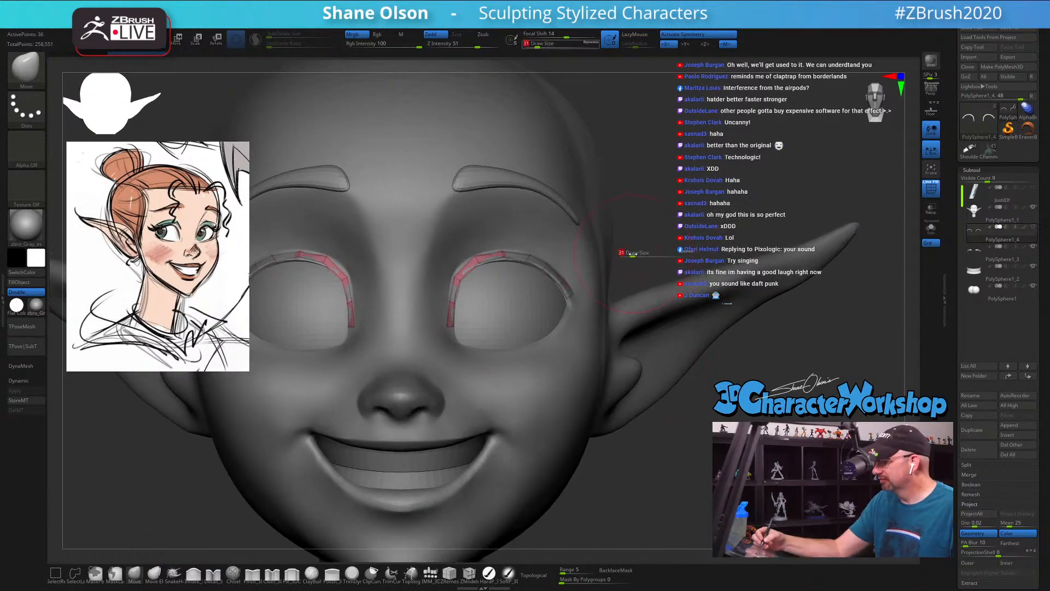
pyautogui.moveTo(633, 254); pyautogui.dragTo(629, 254)
pyautogui.click(931, 229)
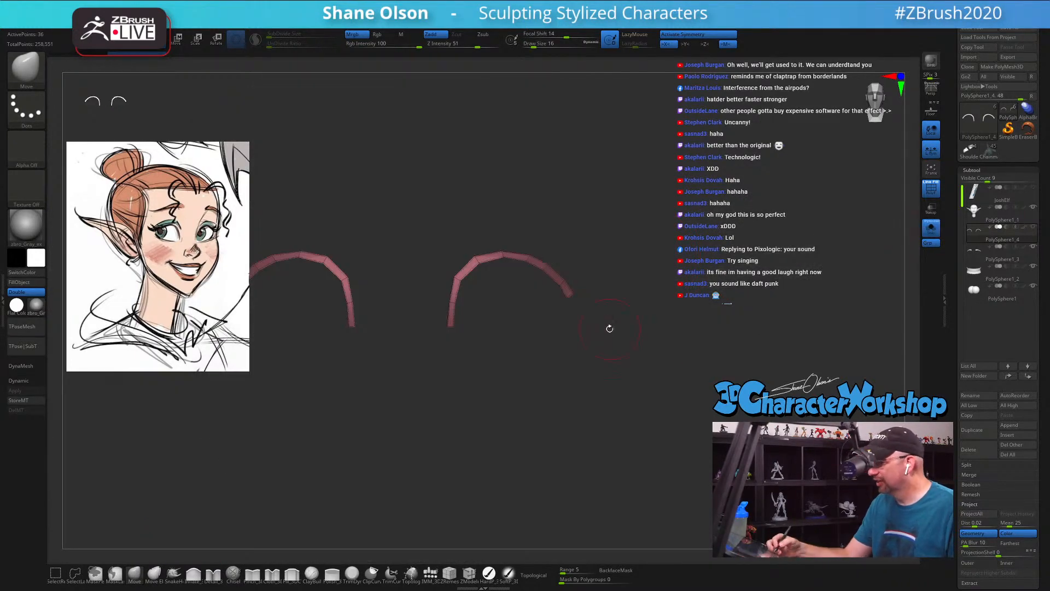
pyautogui.keyDown('alt'); pyautogui.moveTo(610, 328); pyautogui.dragTo(656, 395); pyautogui.keyUp('alt')
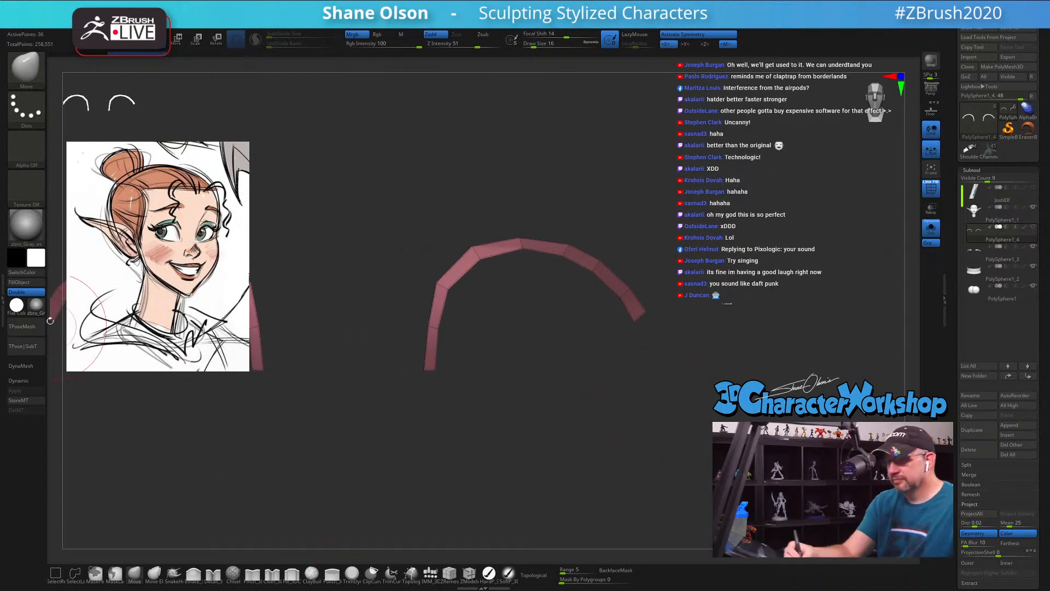
# Step: Apply the SkinShade4 material to the eyelid strips
pyautogui.press('m')
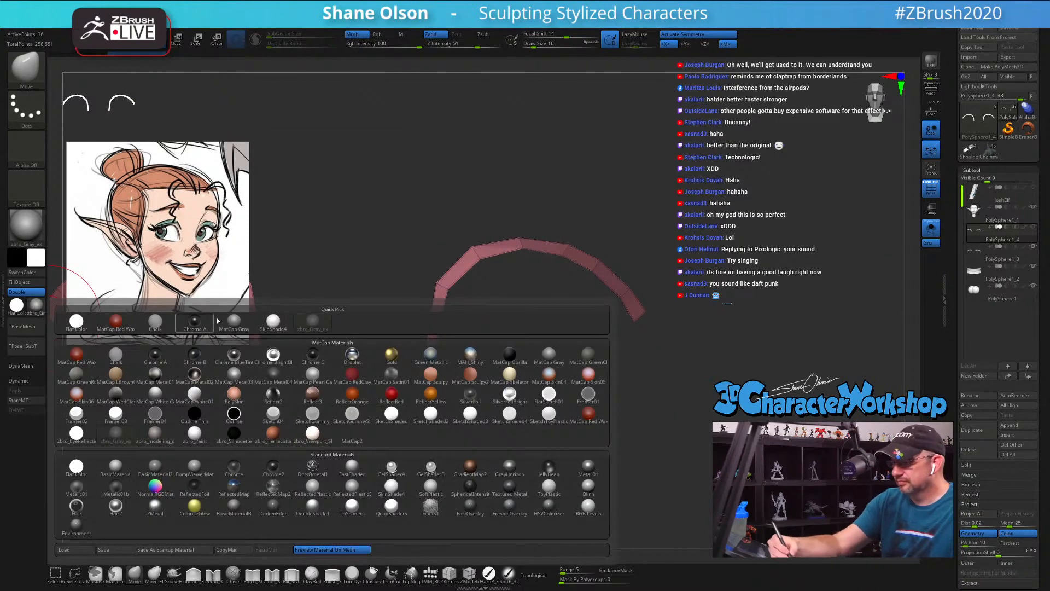
pyautogui.click(273, 321)
pyautogui.keyDown('alt'); pyautogui.moveTo(564, 425); pyautogui.dragTo(654, 424); pyautogui.keyUp('alt')
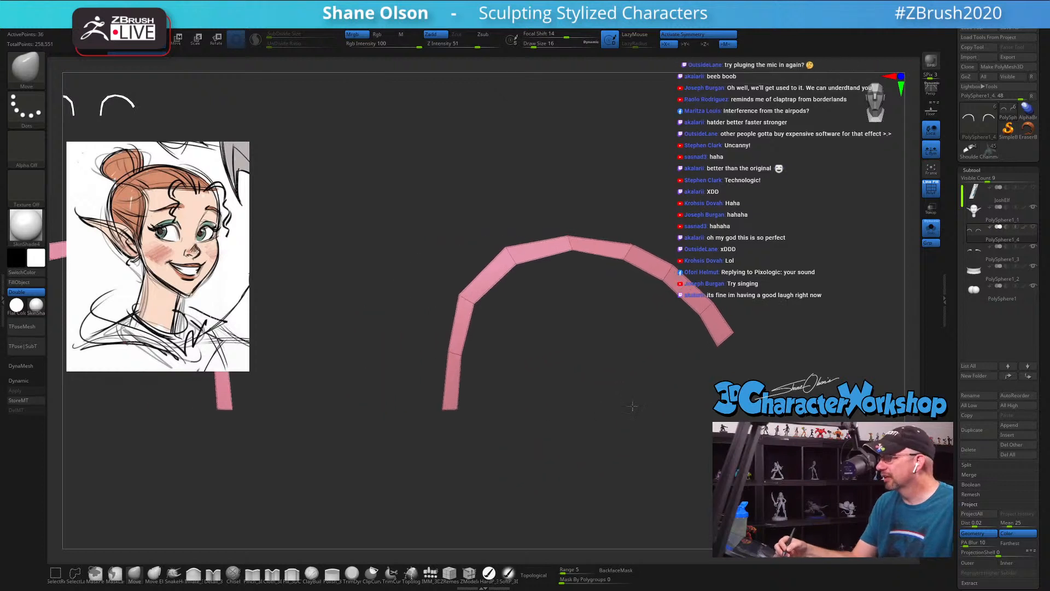
# Step: Taper the inner-corner end of the eyelid strip to a narrow tip with the Move brush at draw sizes 7 and 3
pyautogui.press('s')
pyautogui.moveTo(540, 391); pyautogui.dragTo(537, 389)
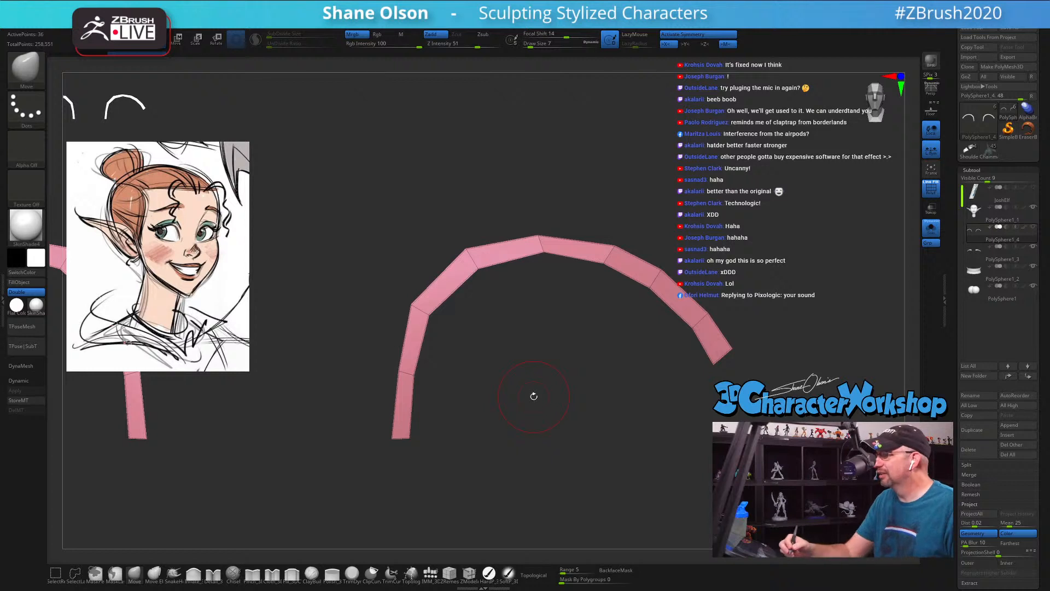
pyautogui.moveTo(534, 396); pyautogui.dragTo(483, 363)
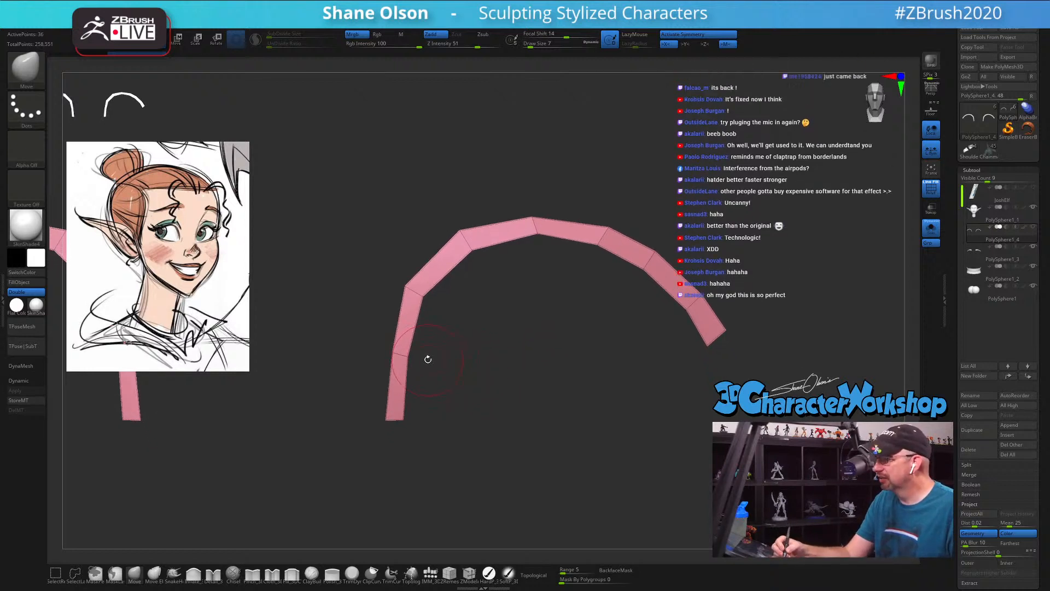
pyautogui.moveTo(387, 418)
pyautogui.mouseDown()
pyautogui.moveTo(405, 417)
pyautogui.moveTo(393, 418)
pyautogui.mouseUp()
pyautogui.press('s')
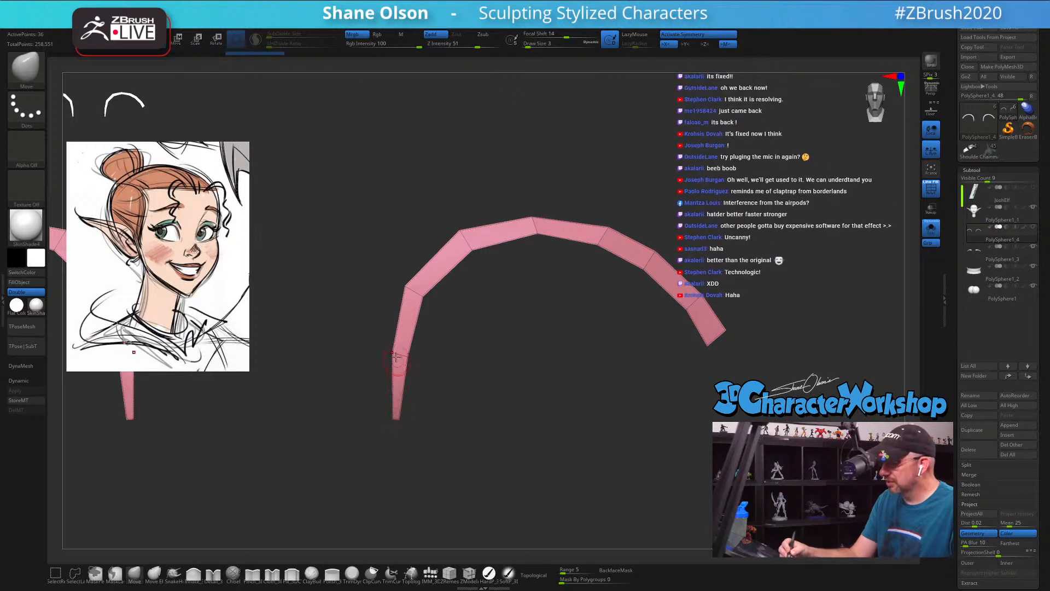
pyautogui.moveTo(392, 351); pyautogui.dragTo(406, 356)
pyautogui.moveTo(406, 286); pyautogui.dragTo(419, 295)
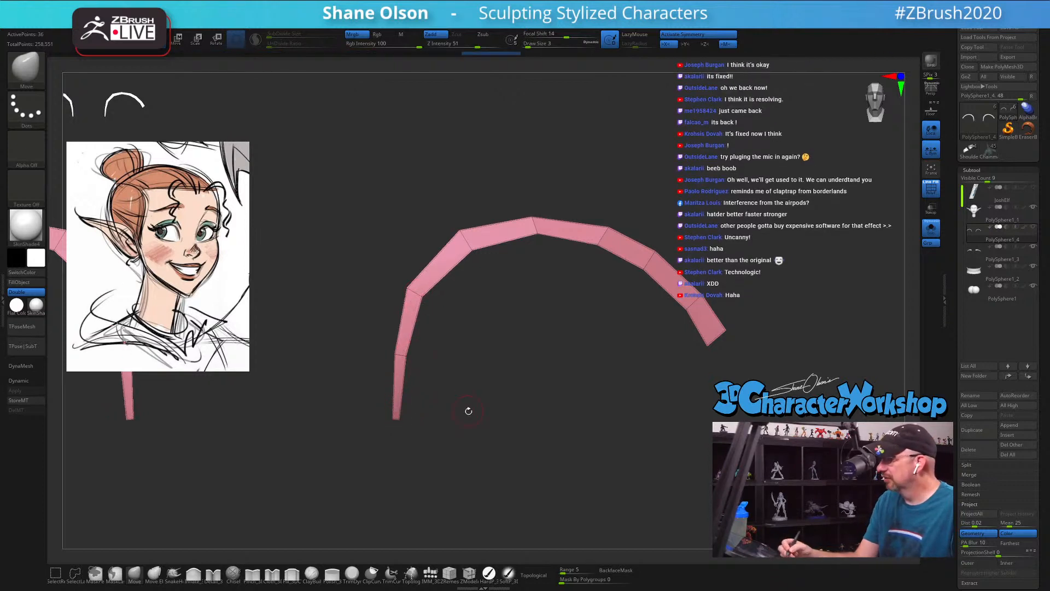
# Step: Narrow the outer end of the eyelid strip and adjust the edge points up to the crest at draw size 3
pyautogui.keyDown('alt'); pyautogui.moveTo(640, 359); pyautogui.dragTo(633, 376); pyautogui.keyUp('alt')
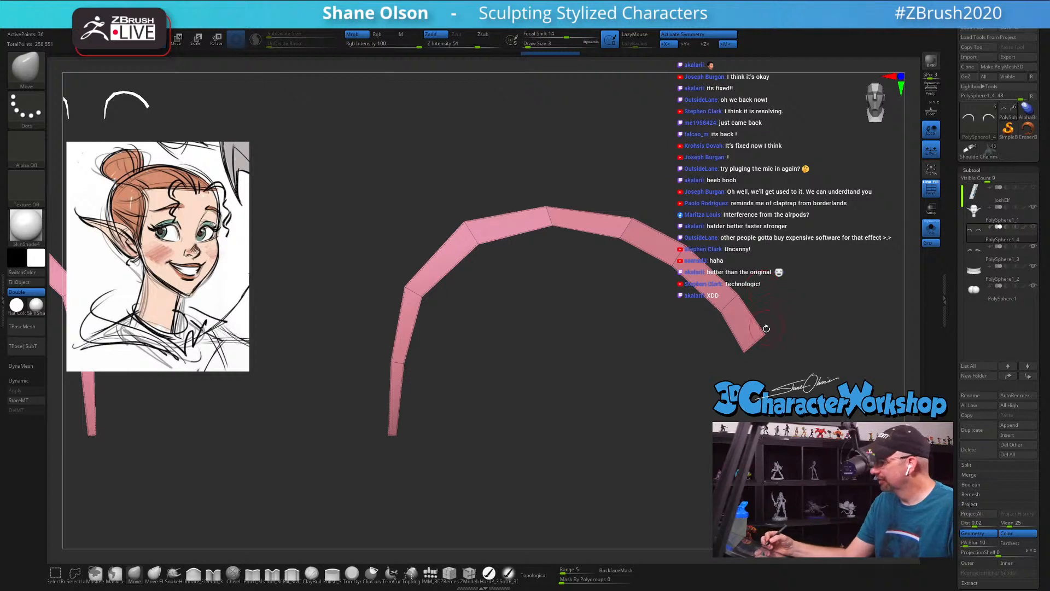
pyautogui.moveTo(744, 351); pyautogui.dragTo(749, 348)
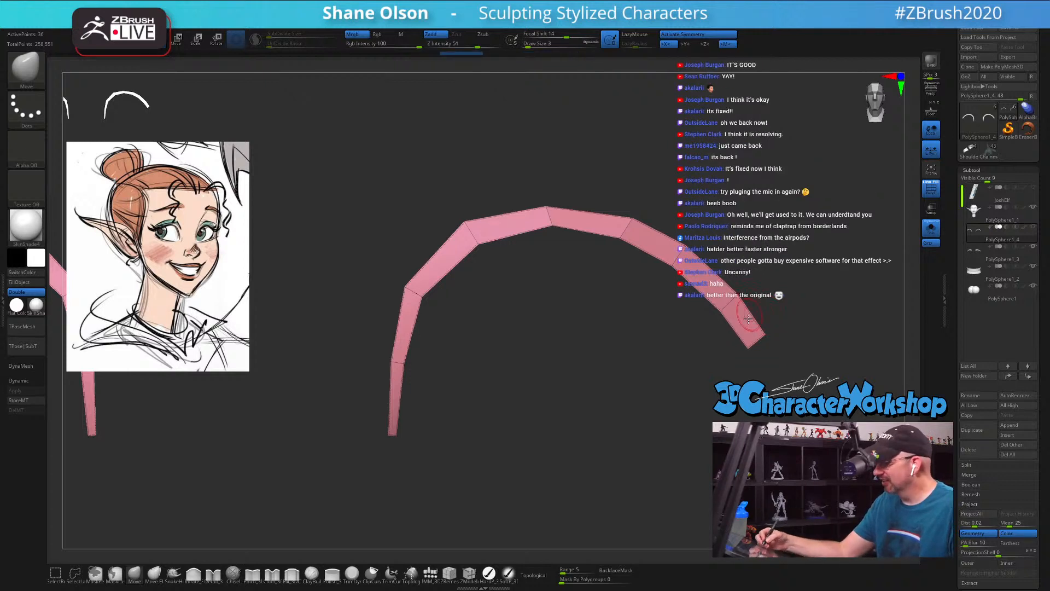
pyautogui.keyDown('alt'); pyautogui.moveTo(768, 308); pyautogui.dragTo(740, 319); pyautogui.keyUp('alt')
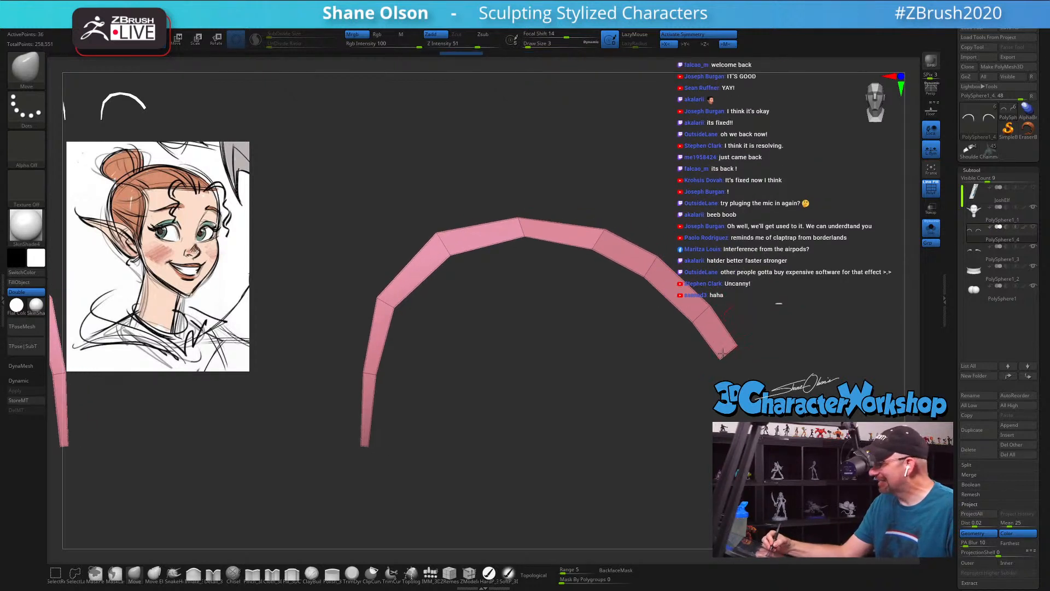
pyautogui.moveTo(723, 354); pyautogui.dragTo(699, 316)
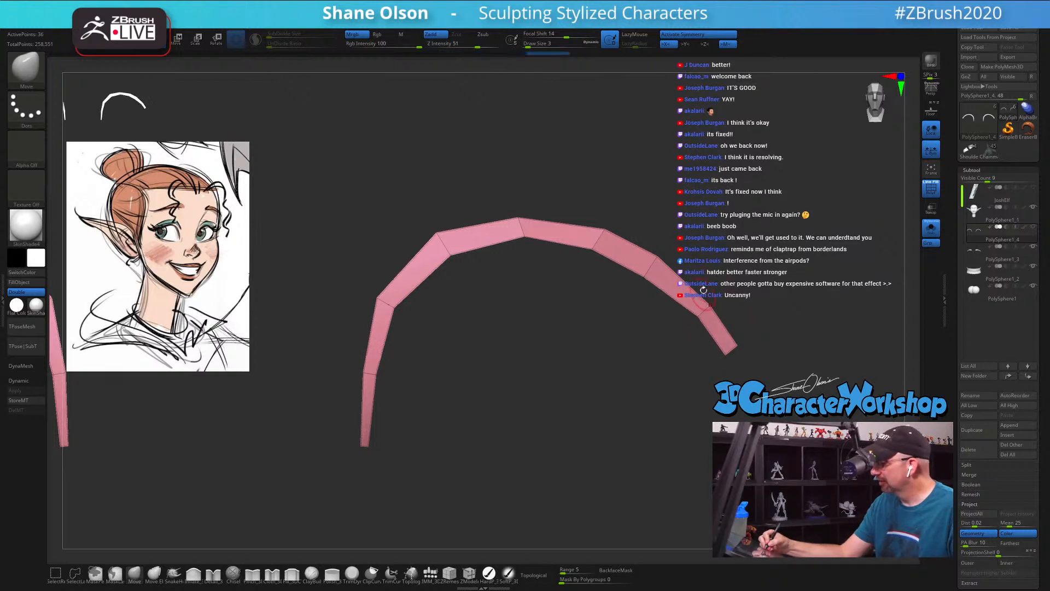
pyautogui.moveTo(645, 276); pyautogui.dragTo(649, 271)
pyautogui.moveTo(605, 230)
pyautogui.mouseDown()
pyautogui.moveTo(594, 247)
pyautogui.moveTo(599, 227)
pyautogui.mouseUp()
pyautogui.moveTo(521, 221); pyautogui.dragTo(519, 234)
# Step: Smooth the inner bend of the eyelid strip's arch with the Move brush at draw size 7
pyautogui.press('s')
pyautogui.moveTo(531, 274); pyautogui.dragTo(534, 274)
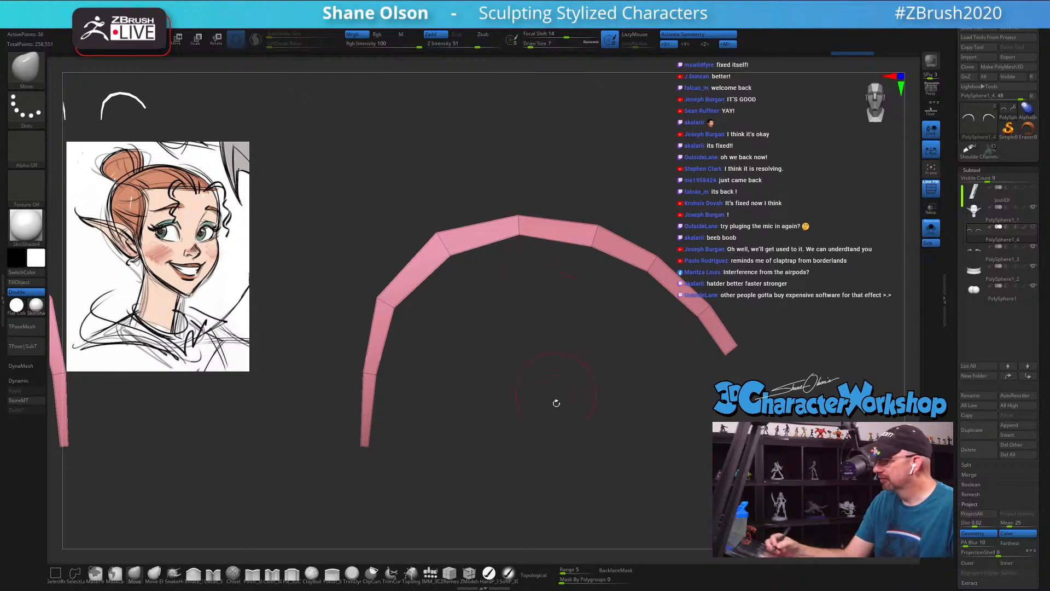
pyautogui.moveTo(557, 403); pyautogui.dragTo(555, 447)
pyautogui.moveTo(455, 252); pyautogui.dragTo(451, 241)
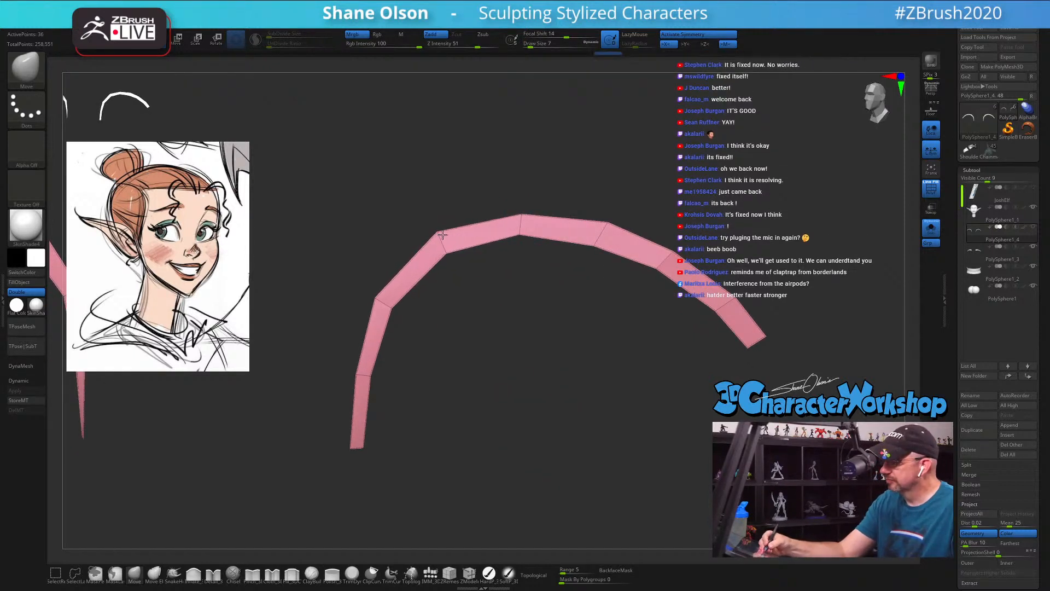
pyautogui.moveTo(478, 376); pyautogui.dragTo(502, 380)
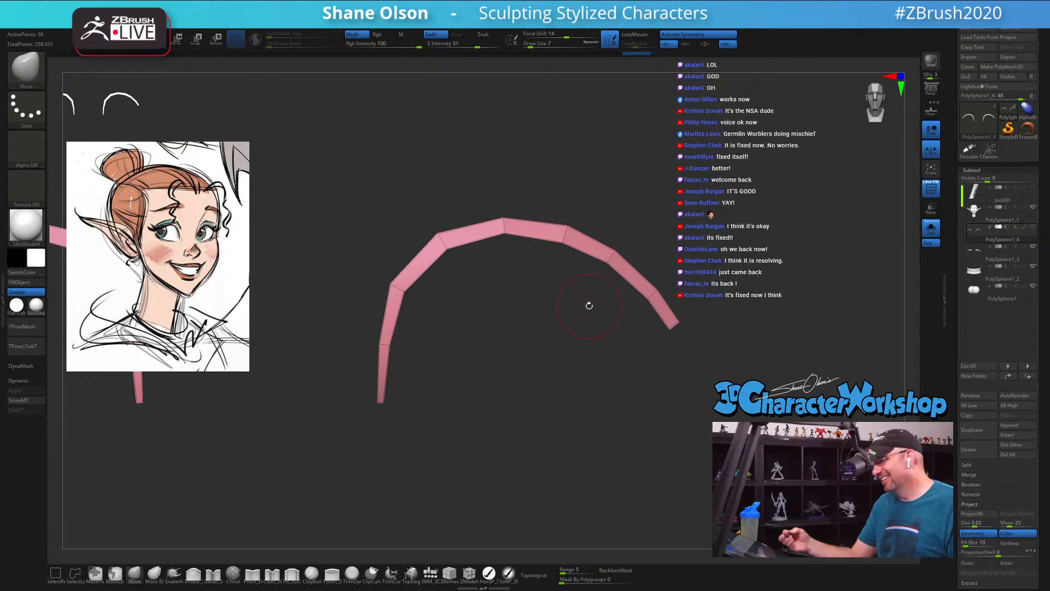
pyautogui.moveTo(398, 285); pyautogui.dragTo(401, 283)
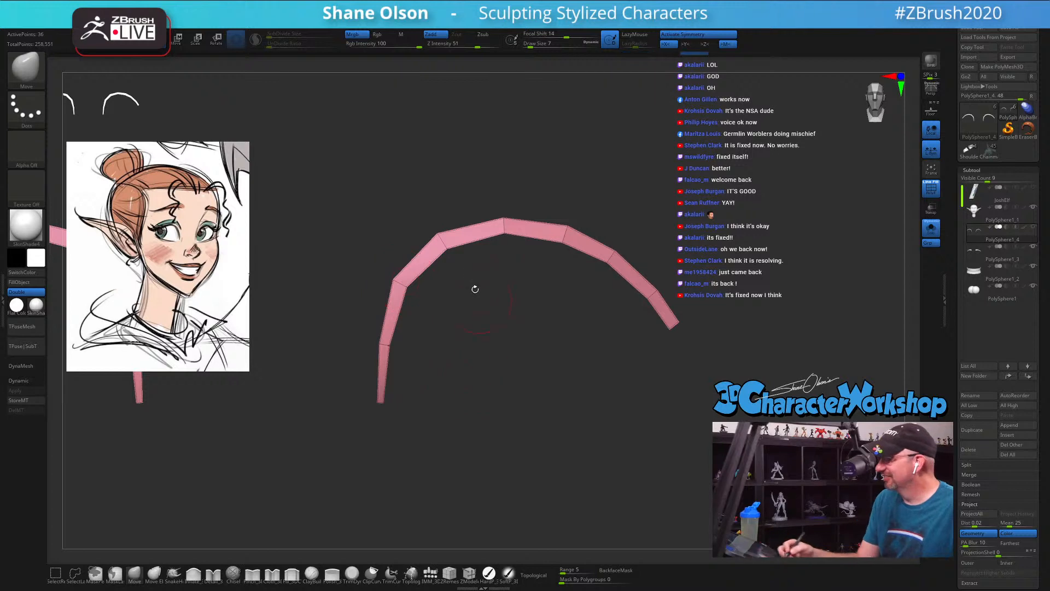
pyautogui.moveTo(450, 236); pyautogui.dragTo(450, 247)
# Step: Set the draw size to 4 and nudge the outer edge point at the eyelid strip's inner upper bend
pyautogui.press('s')
pyautogui.keyDown('ctrl'); pyautogui.moveTo(478, 291); pyautogui.dragTo(474, 324, button='right'); pyautogui.keyUp('ctrl')
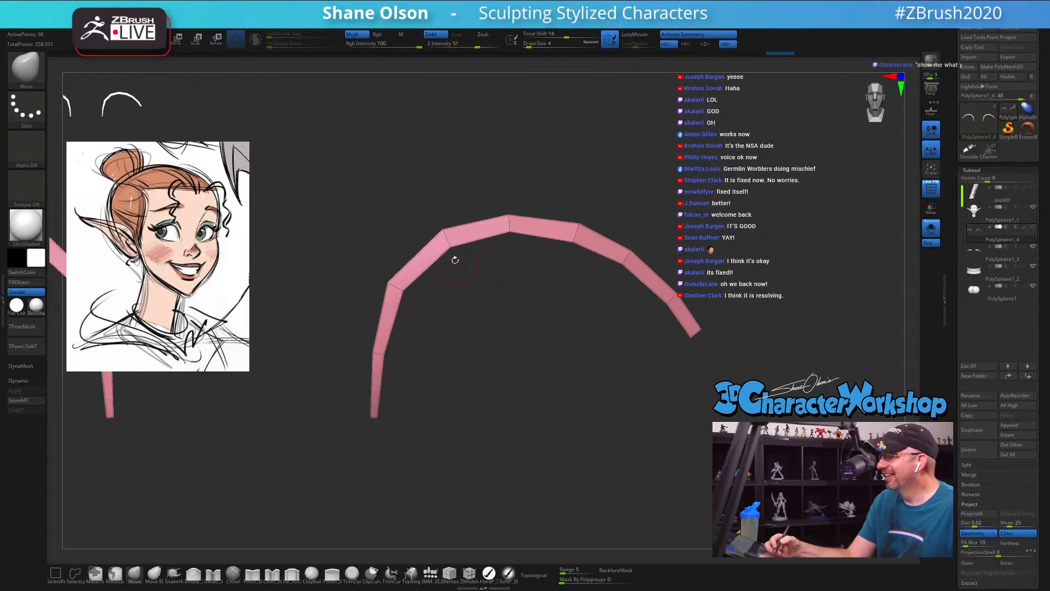
pyautogui.moveTo(444, 231); pyautogui.dragTo(440, 230)
pyautogui.keyDown('ctrl'); pyautogui.moveTo(476, 354); pyautogui.dragTo(478, 358, button='right'); pyautogui.keyUp('ctrl')
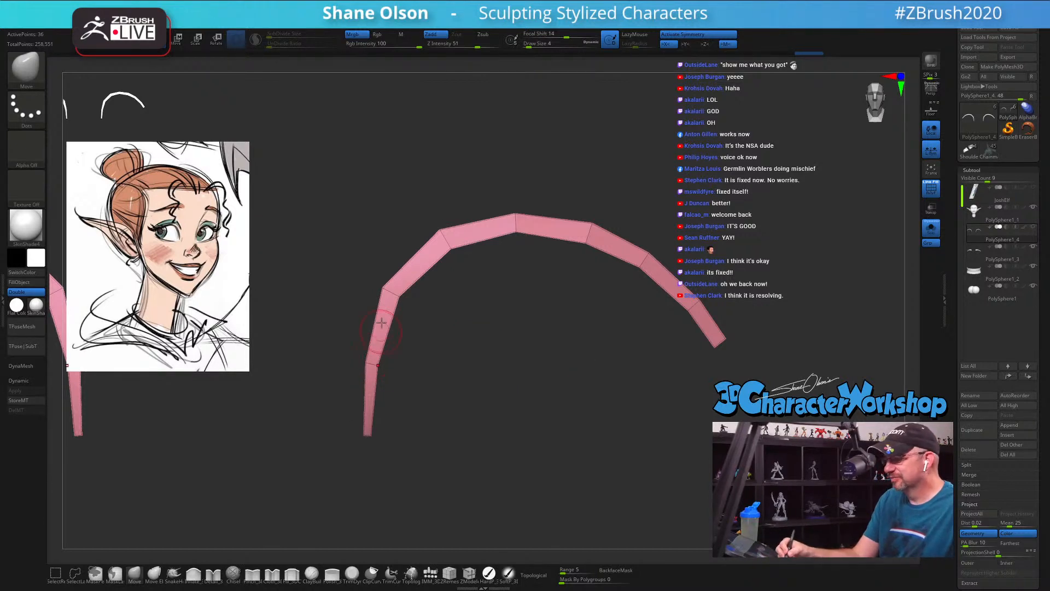
# Step: Show the whole head around the eyelid strips again and set the draw size to 13
pyautogui.click(931, 228)
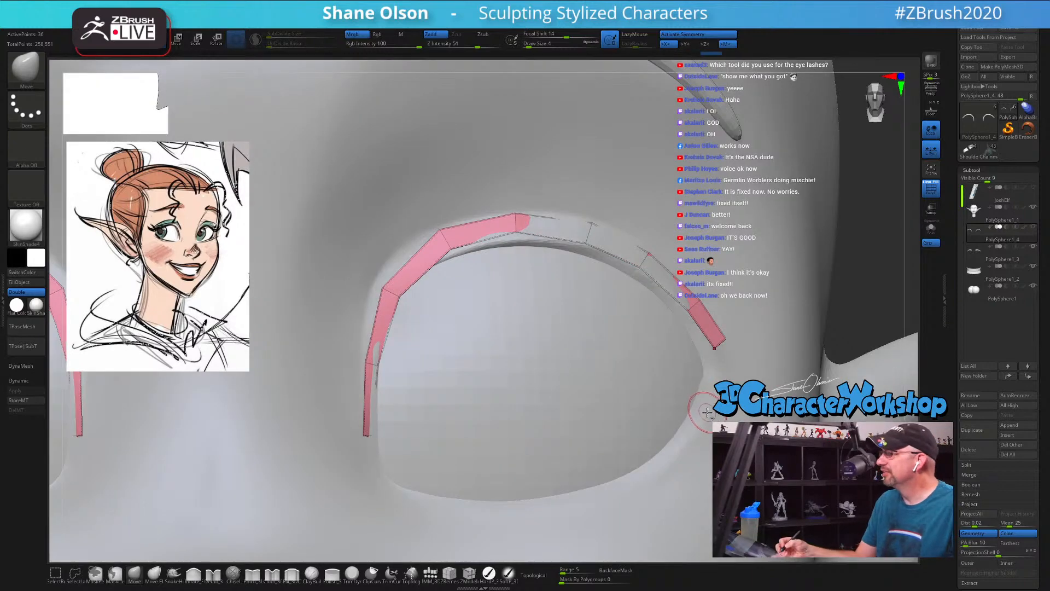
pyautogui.moveTo(657, 406)
pyautogui.keyDown('ctrl'); pyautogui.mouseDown(button='right')
pyautogui.moveTo(629, 323)
pyautogui.moveTo(649, 374)
pyautogui.moveTo(641, 334)
pyautogui.moveTo(648, 437)
pyautogui.mouseUp(button='right'); pyautogui.keyUp('ctrl')
pyautogui.press('s')
pyautogui.moveTo(688, 345); pyautogui.dragTo(698, 345)
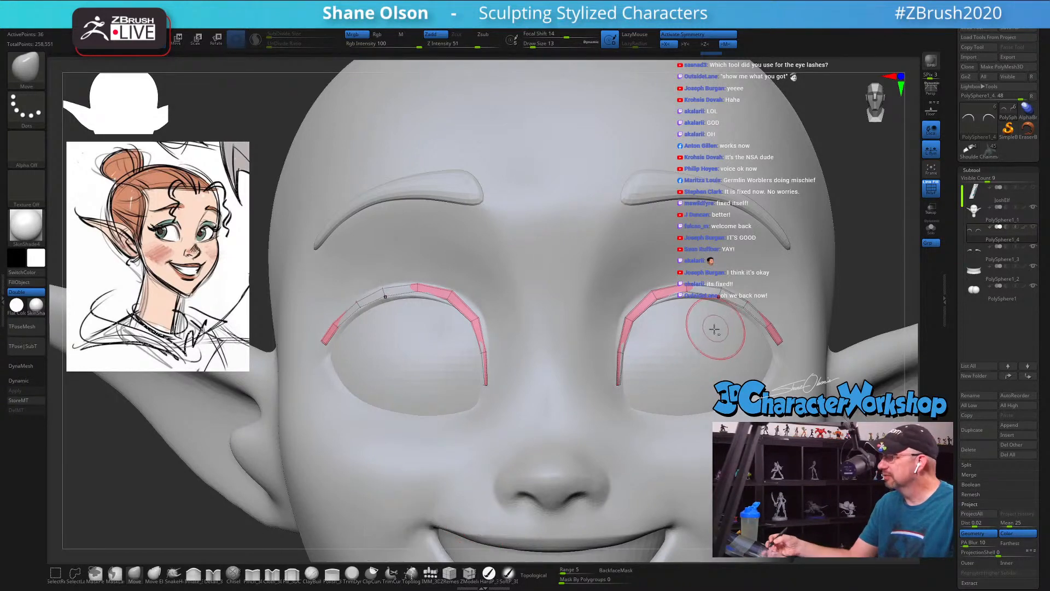
# Step: Raise the draw size to 20 and fit the eyelid strips' outer ends closer against the lids with the Move brush
pyautogui.keyDown('alt'); pyautogui.moveTo(682, 335); pyautogui.dragTo(615, 343, button='right'); pyautogui.keyUp('alt')
pyautogui.press(']')
pyautogui.moveTo(626, 292); pyautogui.dragTo(596, 305)
pyautogui.moveTo(680, 310); pyautogui.dragTo(713, 350)
pyautogui.moveTo(661, 378); pyautogui.dragTo(681, 367, button='right')
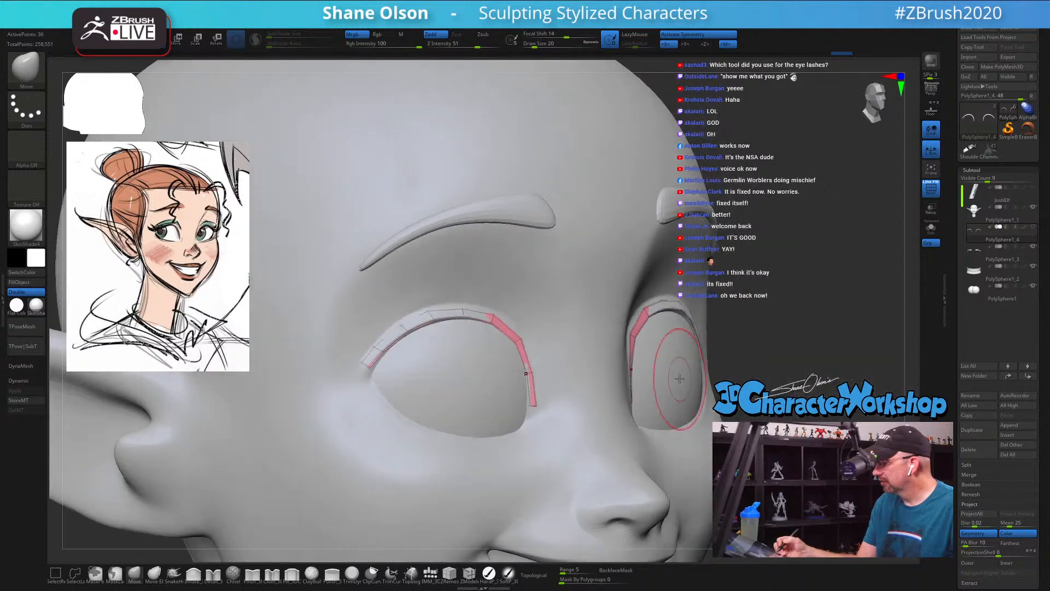
pyautogui.moveTo(641, 332); pyautogui.dragTo(666, 374)
pyautogui.moveTo(666, 373); pyautogui.dragTo(586, 371, button='right')
pyautogui.keyDown('alt'); pyautogui.click(699, 418); pyautogui.keyUp('alt')
pyautogui.hotkey('ctrl', 'z')
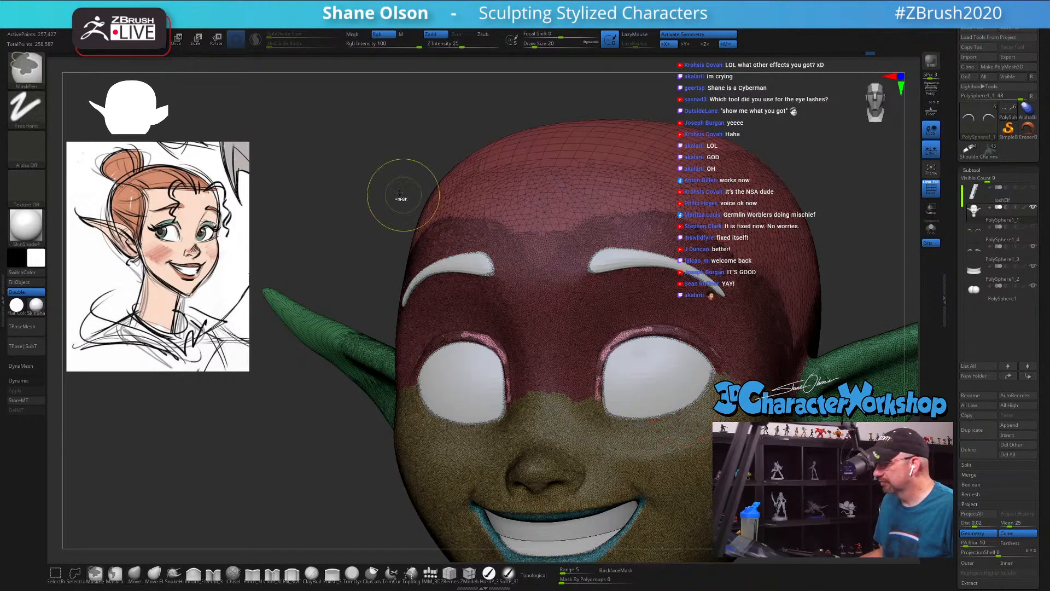
pyautogui.keyDown('ctrl'); pyautogui.click(374, 187); pyautogui.keyUp('ctrl')
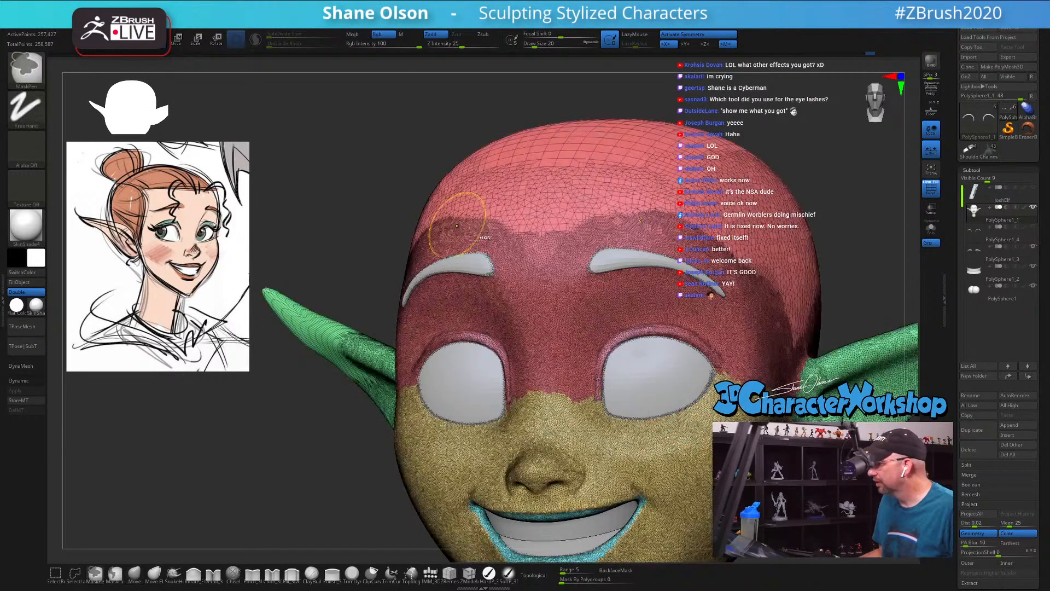
pyautogui.click(987, 233)
# Step: Try two vertical curves on the forehead with the Topology brush at draw size 9 and undo them
pyautogui.moveTo(401, 127); pyautogui.dragTo(712, 228)
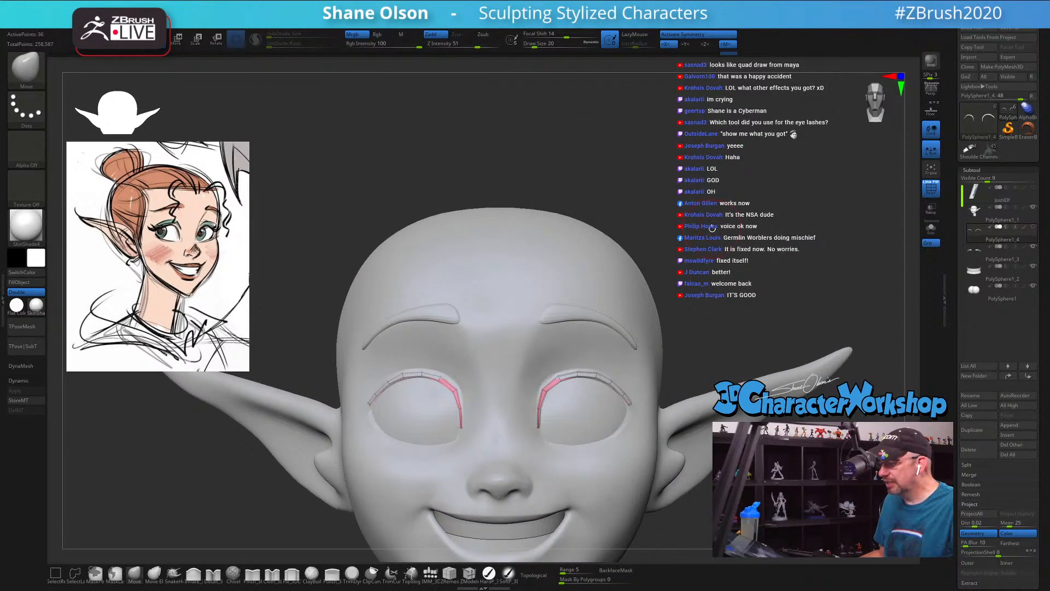
pyautogui.click(411, 573)
pyautogui.keyDown('alt'); pyautogui.moveTo(702, 177); pyautogui.dragTo(714, 191); pyautogui.keyUp('alt')
pyautogui.press('s')
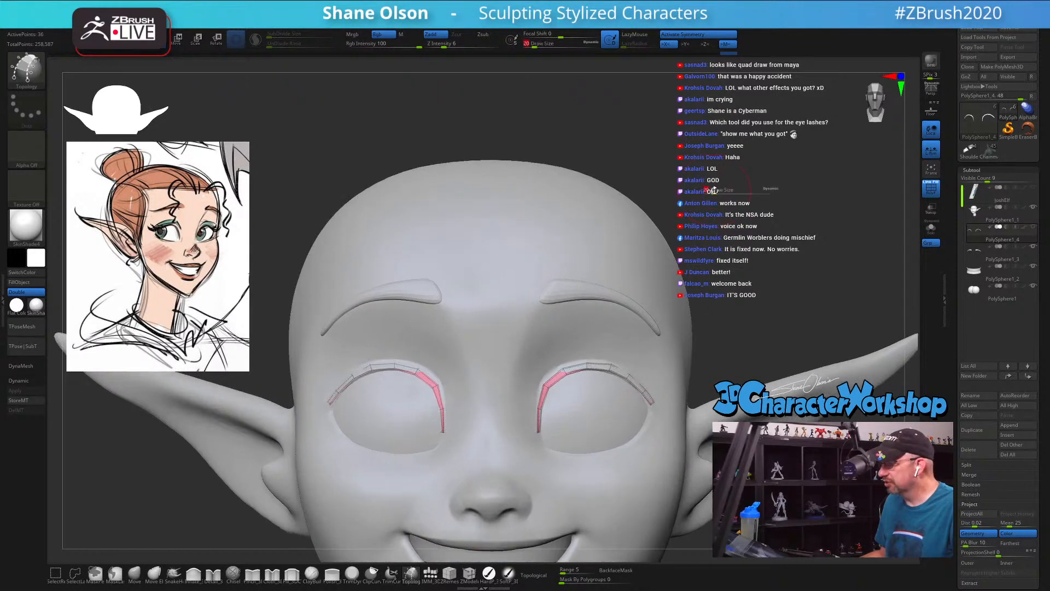
pyautogui.click(711, 191)
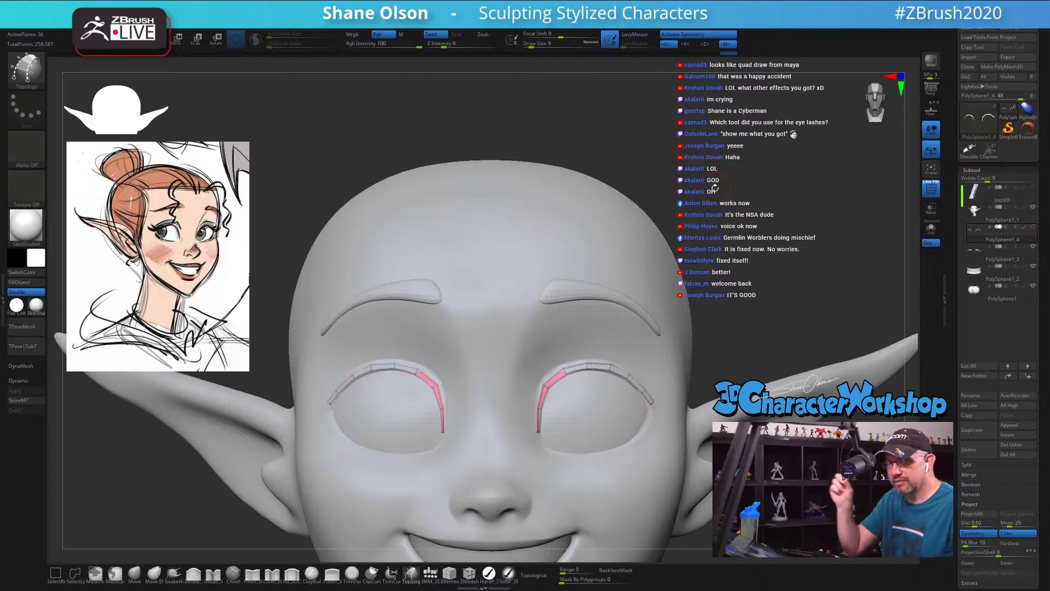
pyautogui.moveTo(712, 192); pyautogui.dragTo(677, 230)
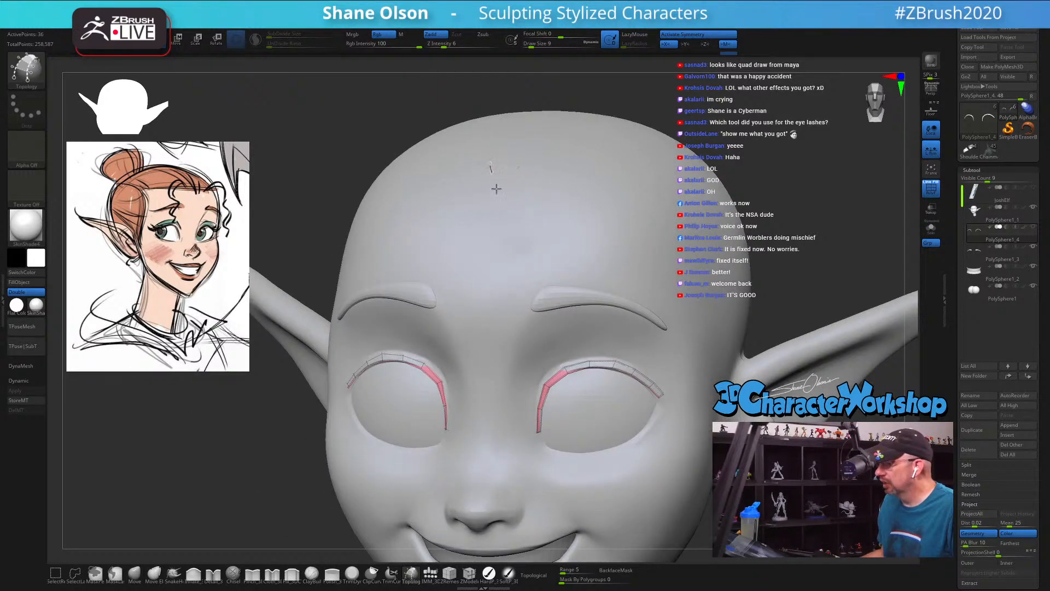
pyautogui.moveTo(490, 163); pyautogui.dragTo(526, 276)
pyautogui.moveTo(534, 174); pyautogui.dragTo(556, 278)
pyautogui.hotkey('ctrl', 'z')
pyautogui.hotkey('ctrl', 'z')
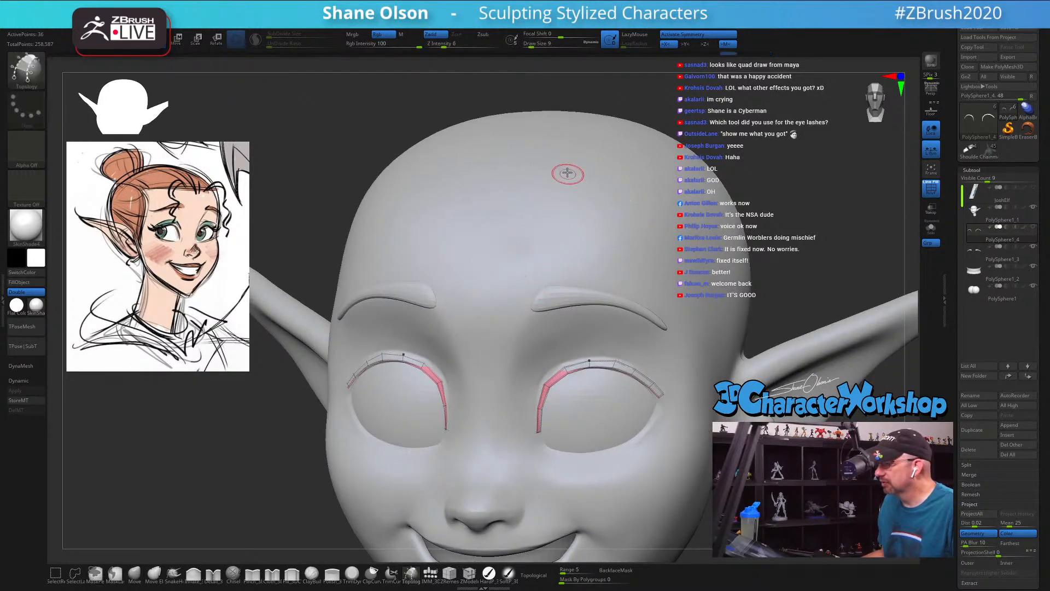
# Step: Draw four vertical curves and two horizontal curves crossing them on the forehead with the Topology brush to form a strip of faces
pyautogui.moveTo(562, 170)
pyautogui.mouseDown()
pyautogui.moveTo(580, 243)
pyautogui.moveTo(589, 232)
pyautogui.moveTo(592, 241)
pyautogui.mouseUp()
pyautogui.moveTo(604, 156); pyautogui.dragTo(620, 239)
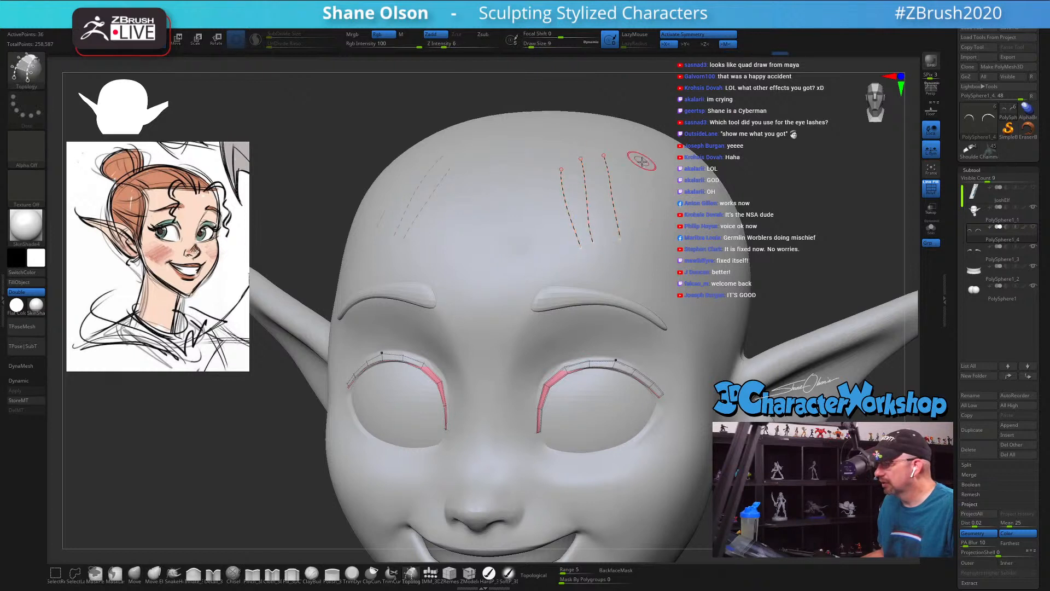
pyautogui.moveTo(646, 174); pyautogui.dragTo(659, 250)
pyautogui.moveTo(517, 186); pyautogui.dragTo(559, 184)
pyautogui.moveTo(684, 202); pyautogui.dragTo(684, 203)
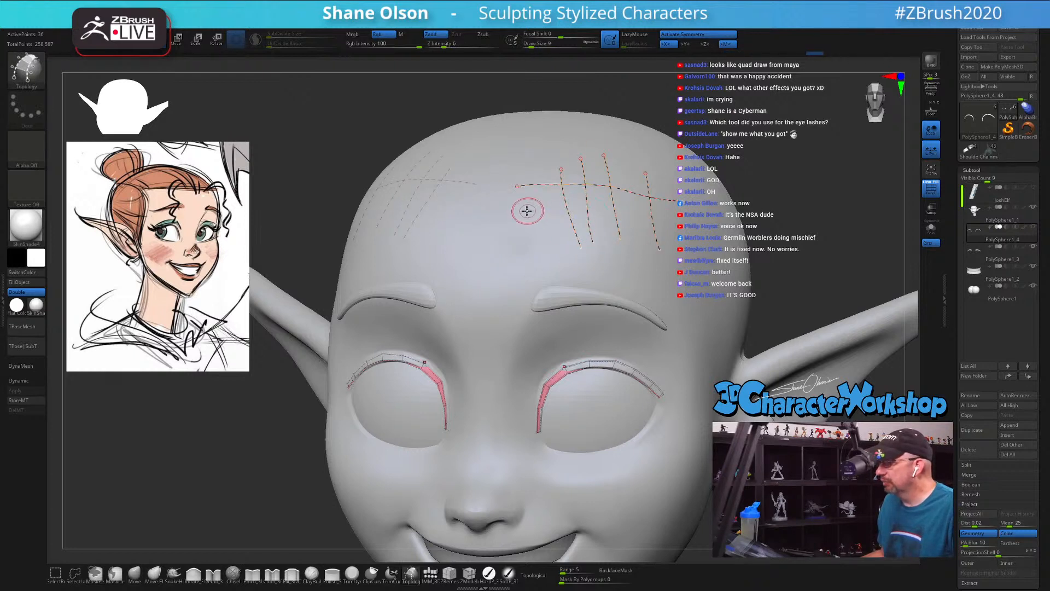
pyautogui.moveTo(623, 216); pyautogui.dragTo(690, 224)
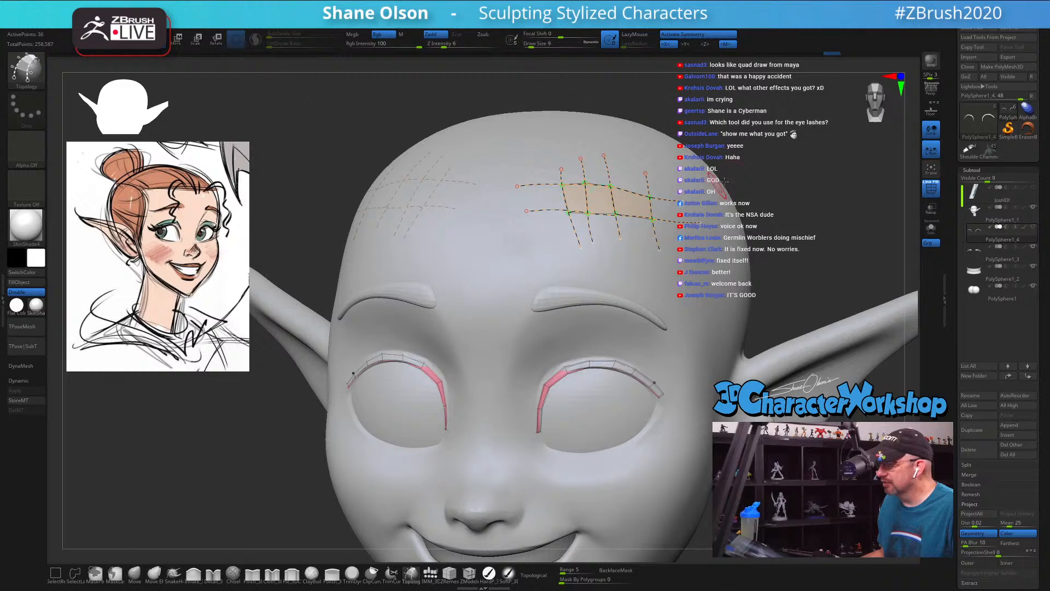
pyautogui.moveTo(777, 158)
pyautogui.mouseDown()
pyautogui.moveTo(762, 160)
pyautogui.moveTo(782, 159)
pyautogui.mouseUp()
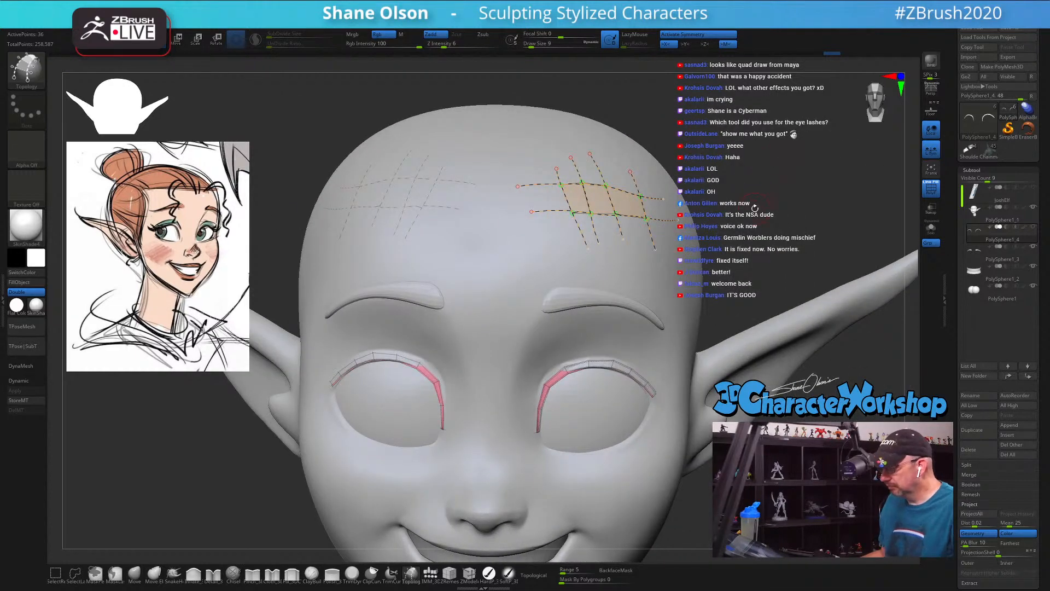
# Step: Clear the crossing topology curves from the forehead
pyautogui.press('ctrl')
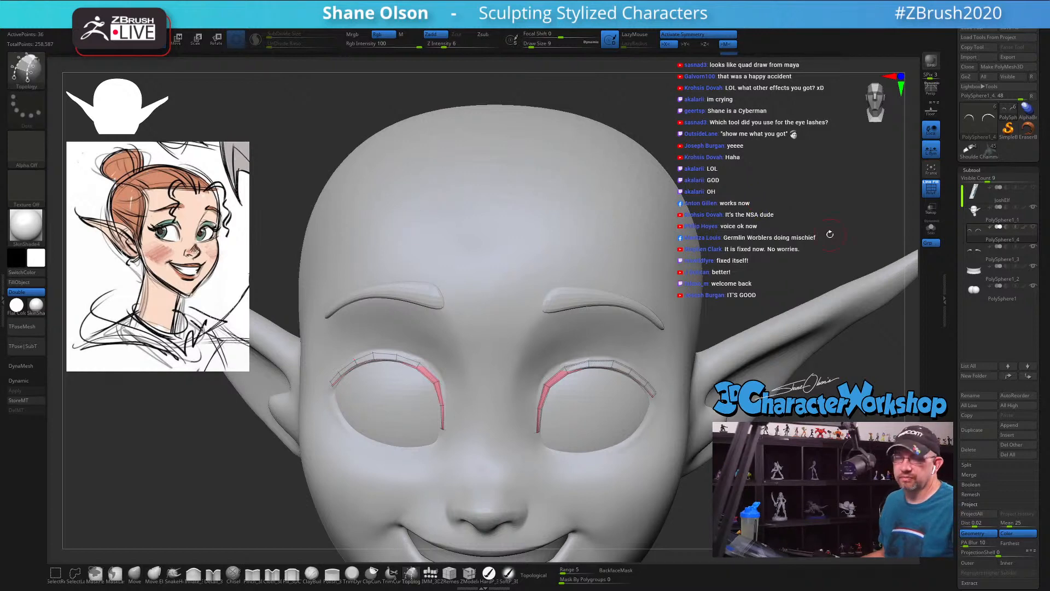
pyautogui.moveTo(792, 215); pyautogui.dragTo(788, 198)
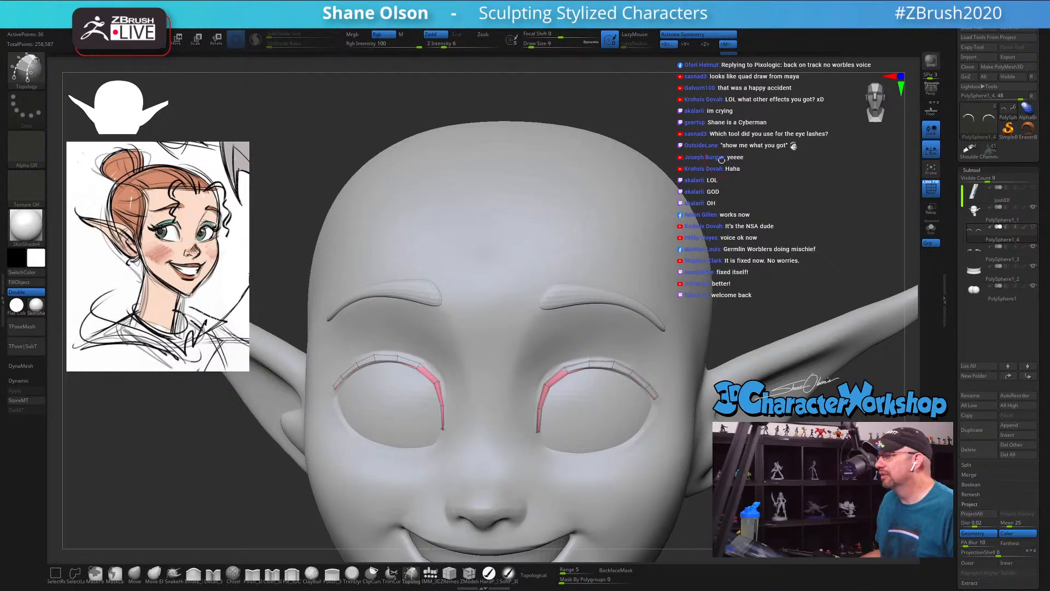
pyautogui.moveTo(727, 158); pyautogui.dragTo(762, 163)
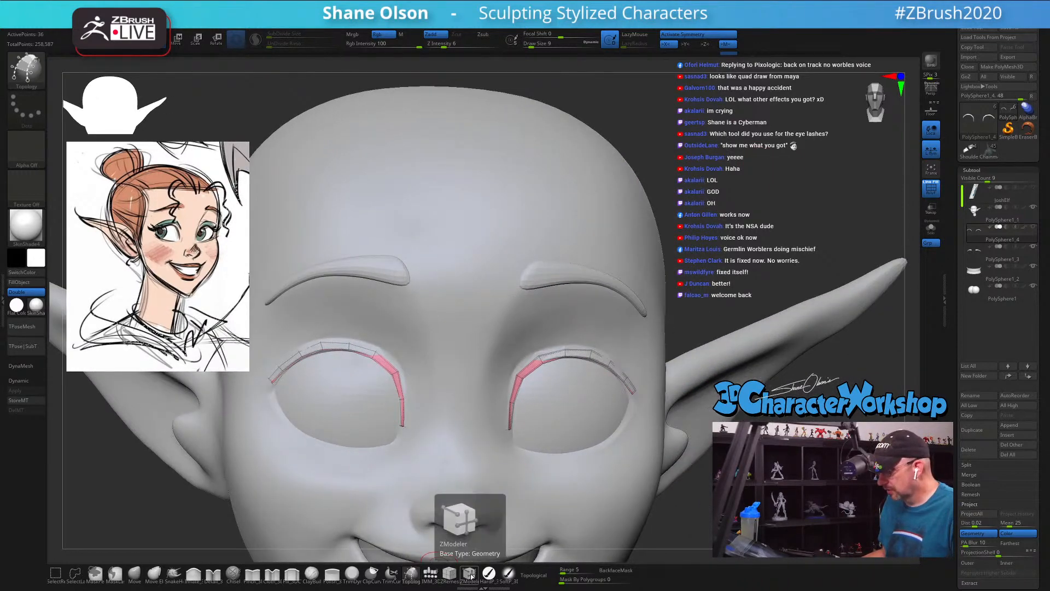
# Step: Extrude the flat eyelid strips into thick solid bands with the ZModeler brush
pyautogui.click(469, 572)
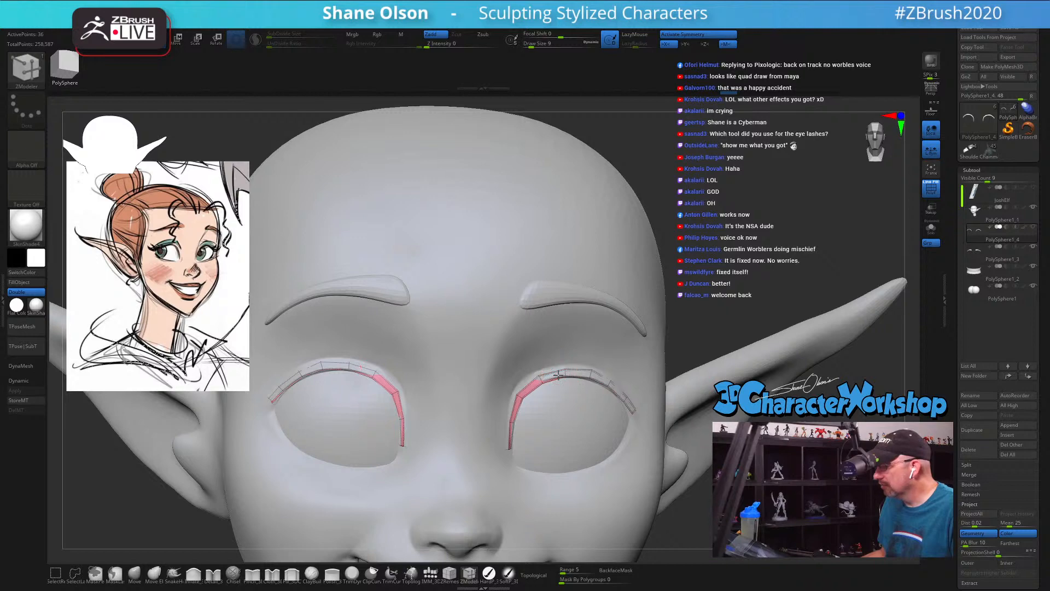
pyautogui.moveTo(558, 374); pyautogui.dragTo(574, 371)
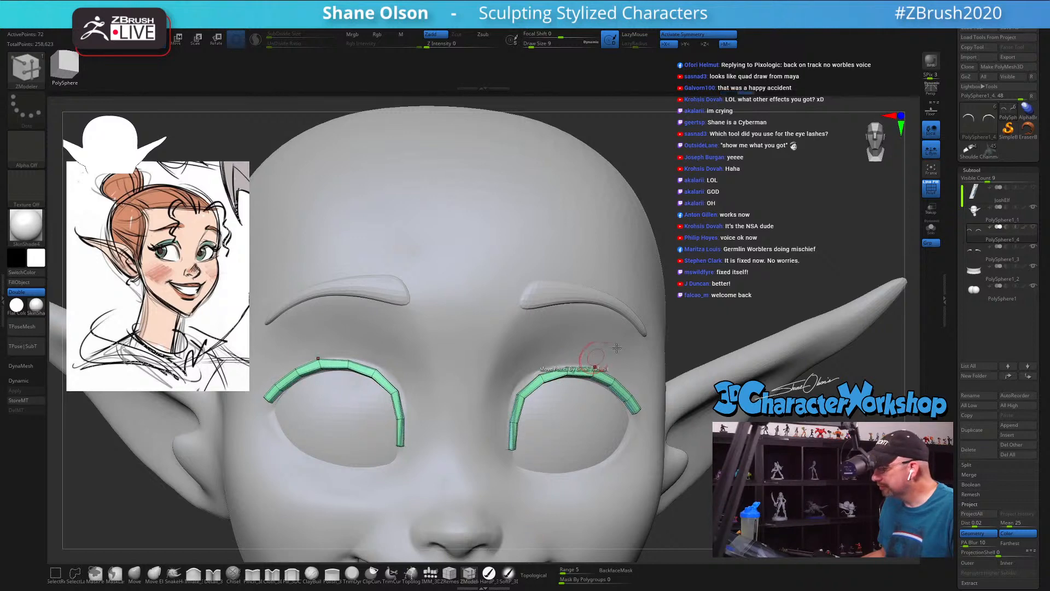
pyautogui.moveTo(729, 253); pyautogui.dragTo(758, 242)
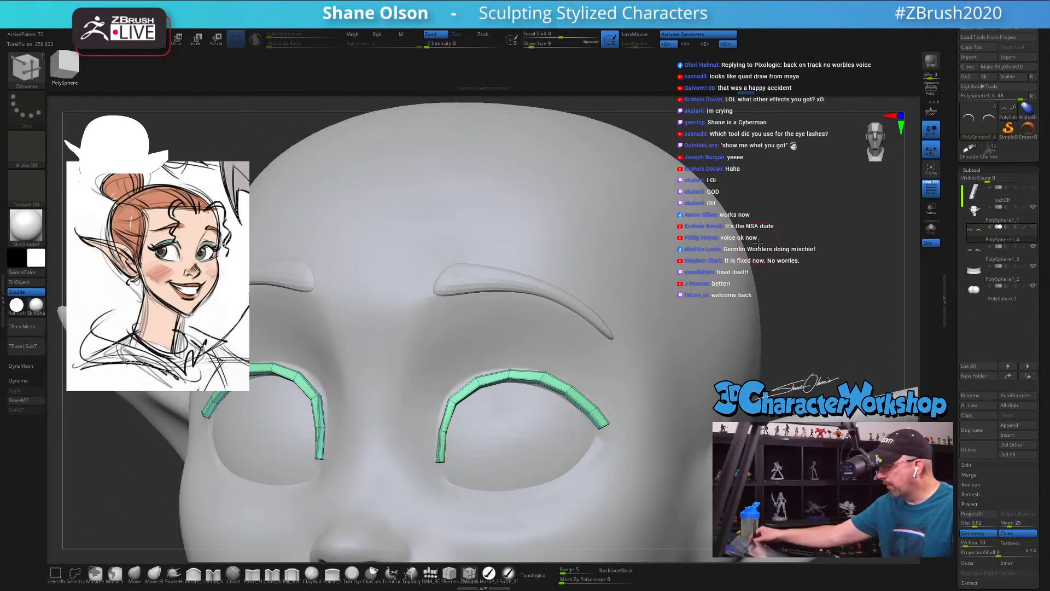
pyautogui.press('space')
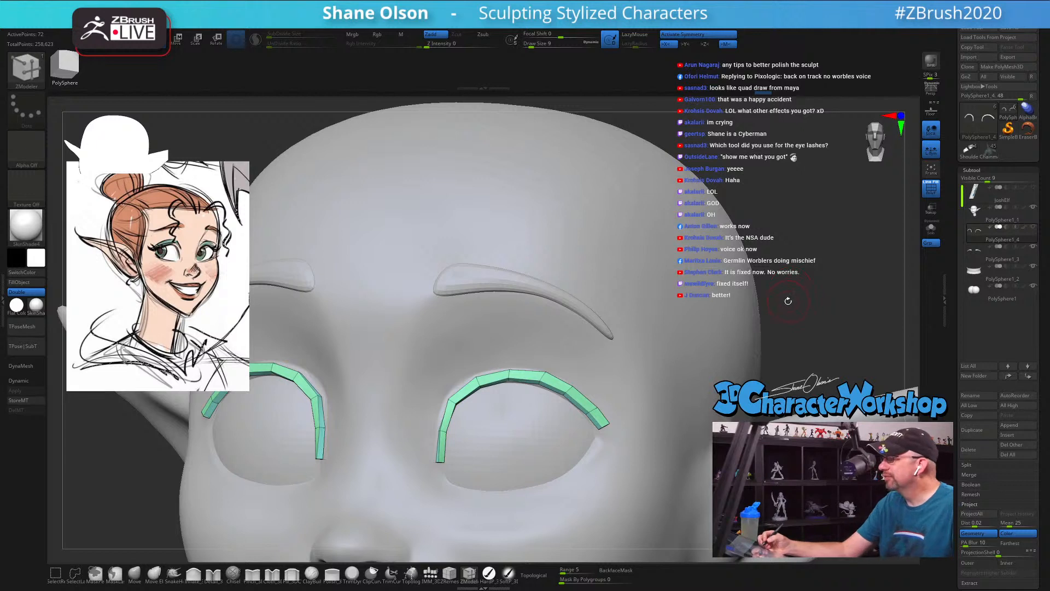
pyautogui.moveTo(785, 308); pyautogui.dragTo(767, 327)
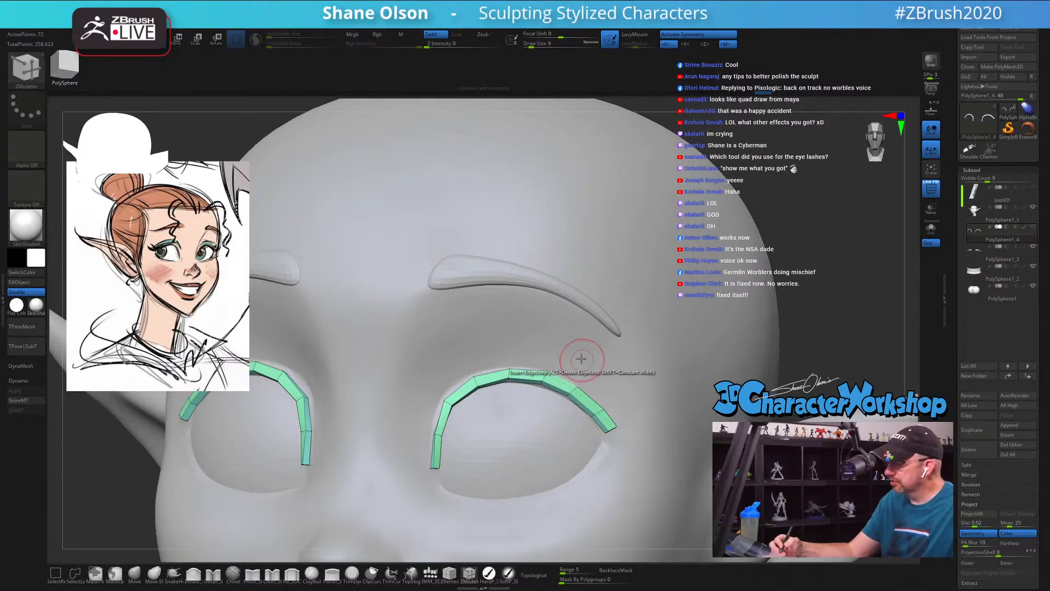
# Step: Nudge the inner-corner end of the thickened eyelid strip with the Move brush at draw size 7
pyautogui.press('[')
pyautogui.press('[')
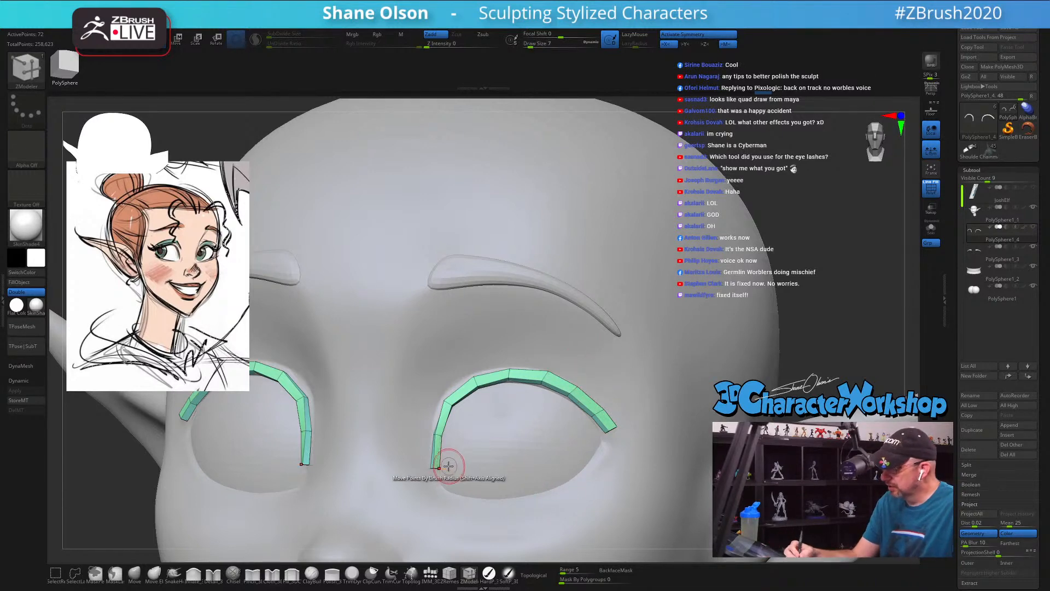
pyautogui.click(136, 574)
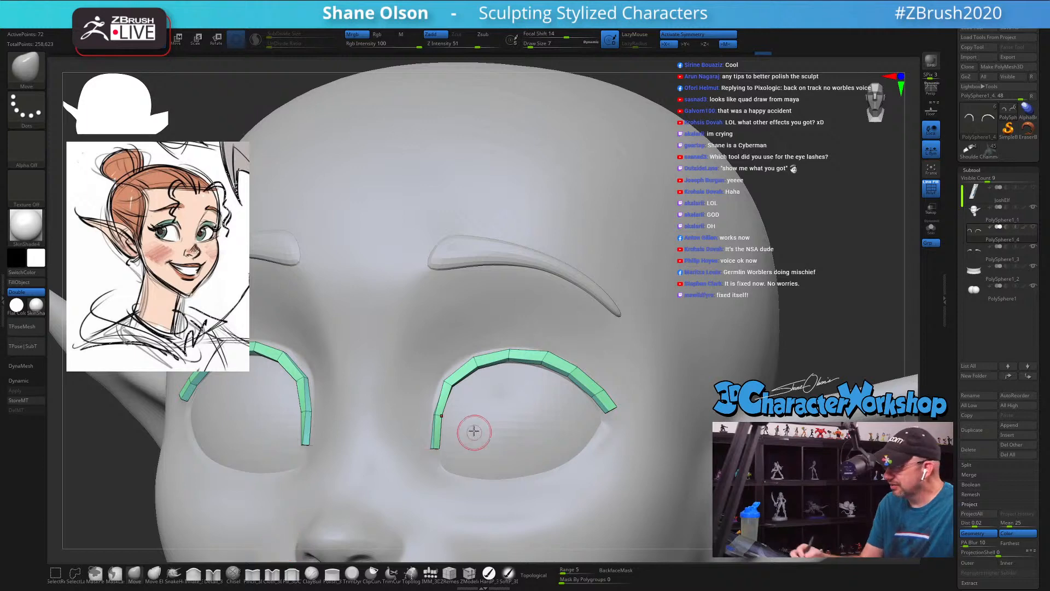
pyautogui.moveTo(474, 431)
pyautogui.mouseDown(button='right')
pyautogui.moveTo(457, 419)
pyautogui.moveTo(456, 431)
pyautogui.mouseUp(button='right')
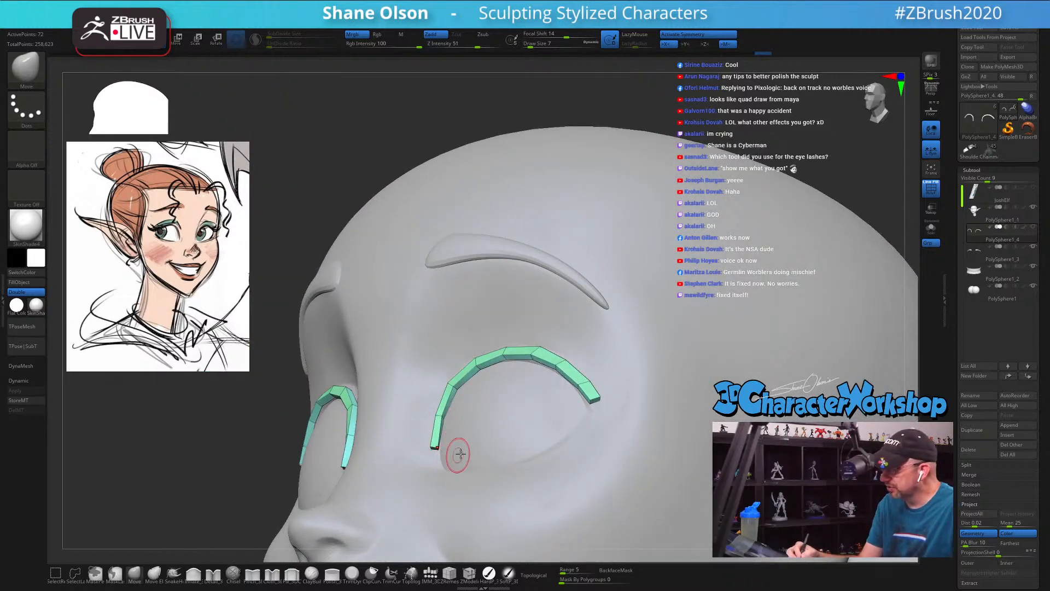
# Step: Isolate the eyelid strips, set the draw size to 4 and adjust the end points at the inner corner
pyautogui.keyDown('alt'); pyautogui.moveTo(714, 337); pyautogui.dragTo(595, 334, button='right'); pyautogui.keyUp('alt')
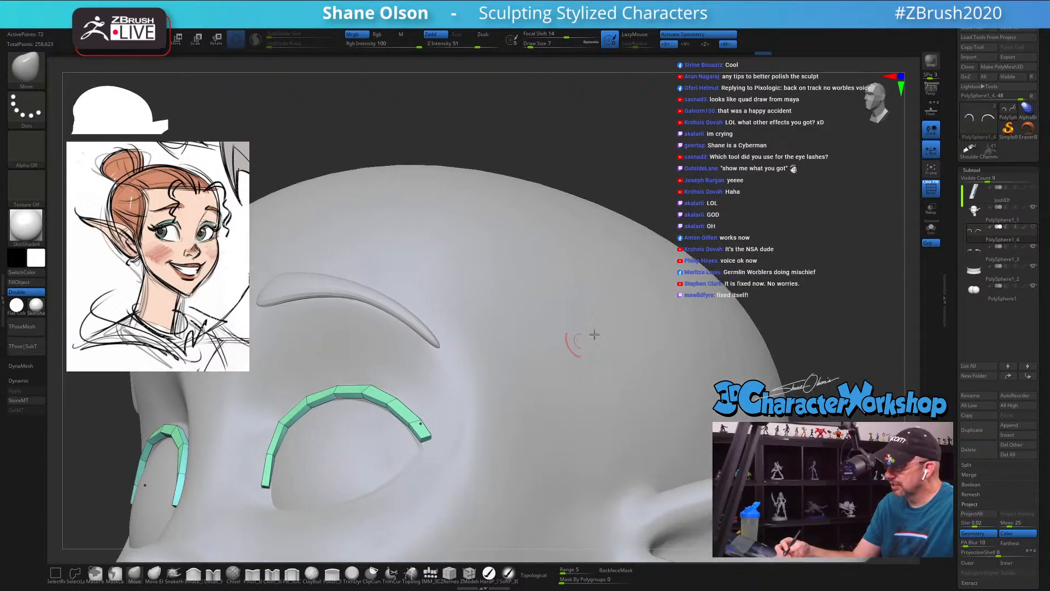
pyautogui.click(932, 229)
pyautogui.moveTo(372, 469)
pyautogui.mouseDown(button='right')
pyautogui.moveTo(518, 403)
pyautogui.moveTo(500, 392)
pyautogui.moveTo(496, 459)
pyautogui.moveTo(422, 448)
pyautogui.moveTo(542, 389)
pyautogui.mouseUp(button='right')
pyautogui.press('s')
pyautogui.click(409, 433)
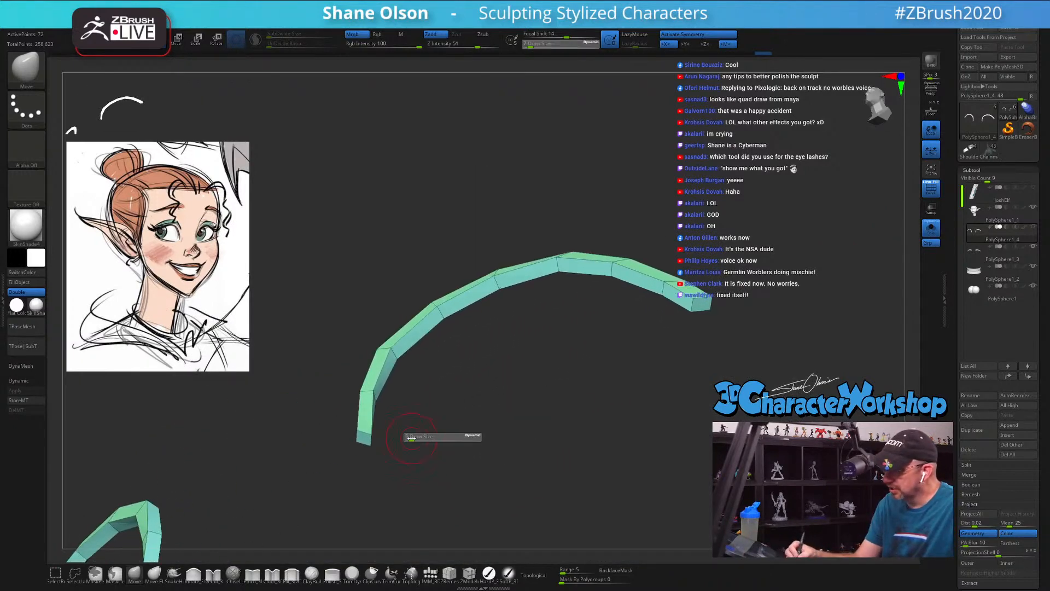
pyautogui.press('s')
pyautogui.click(372, 445)
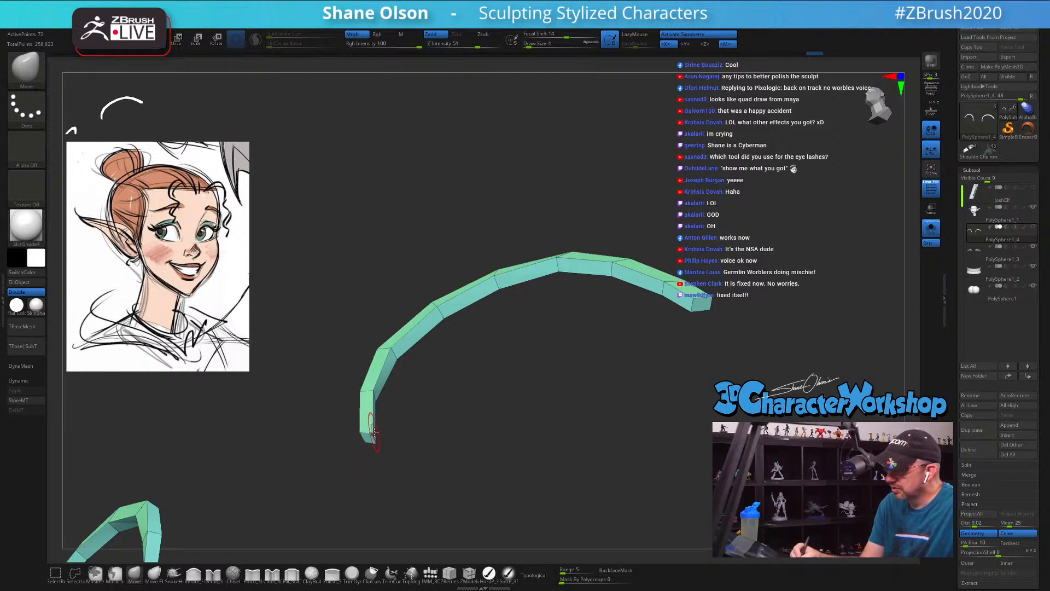
pyautogui.moveTo(446, 432); pyautogui.dragTo(412, 431, button='right')
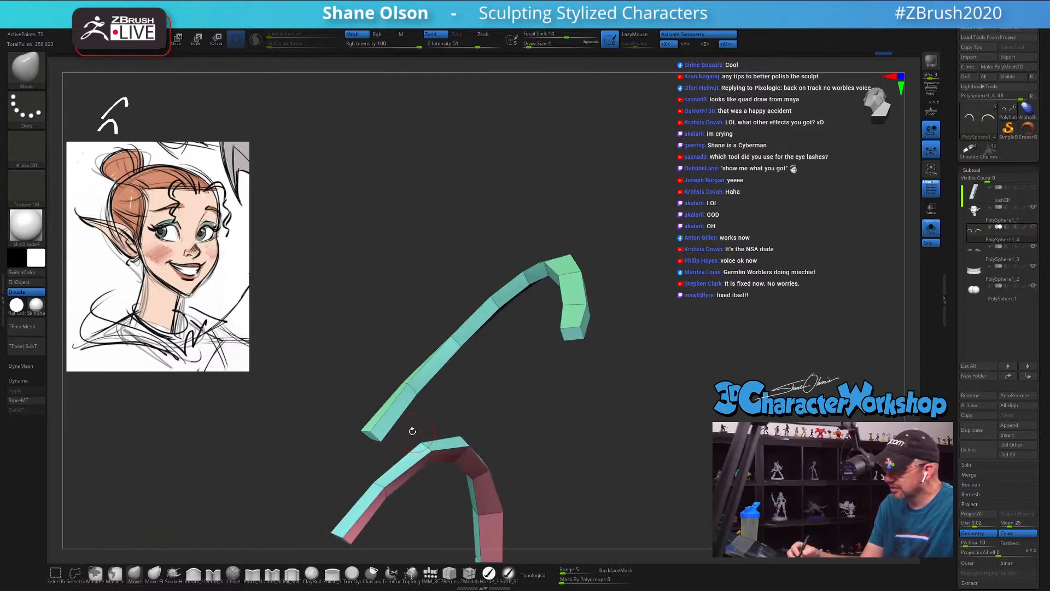
# Step: Pull the inner-corner end points of the thickened eyelid strip together into a narrow tapered tip
pyautogui.moveTo(375, 428); pyautogui.dragTo(372, 429)
pyautogui.press('s')
pyautogui.click(373, 431)
pyautogui.moveTo(393, 420)
pyautogui.mouseDown(button='right')
pyautogui.moveTo(401, 413)
pyautogui.moveTo(397, 425)
pyautogui.mouseUp(button='right')
pyautogui.press(']')
pyautogui.moveTo(378, 429); pyautogui.dragTo(375, 431)
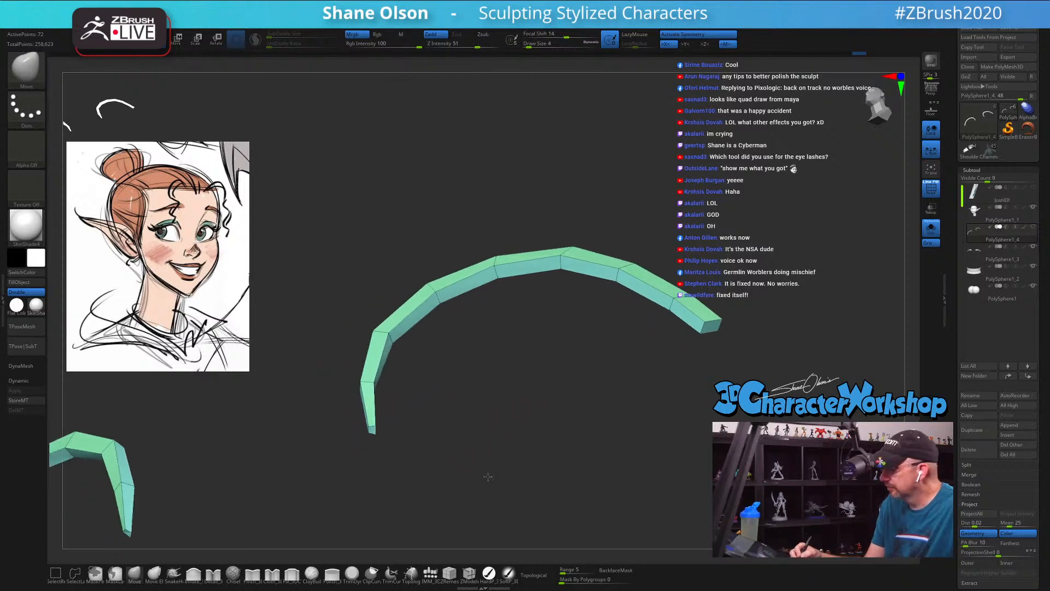
# Step: Bring the full head back into view and smooth the eyelid strips with dynamic subdivision
pyautogui.moveTo(487, 478); pyautogui.dragTo(527, 443, button='right')
pyautogui.click(931, 230)
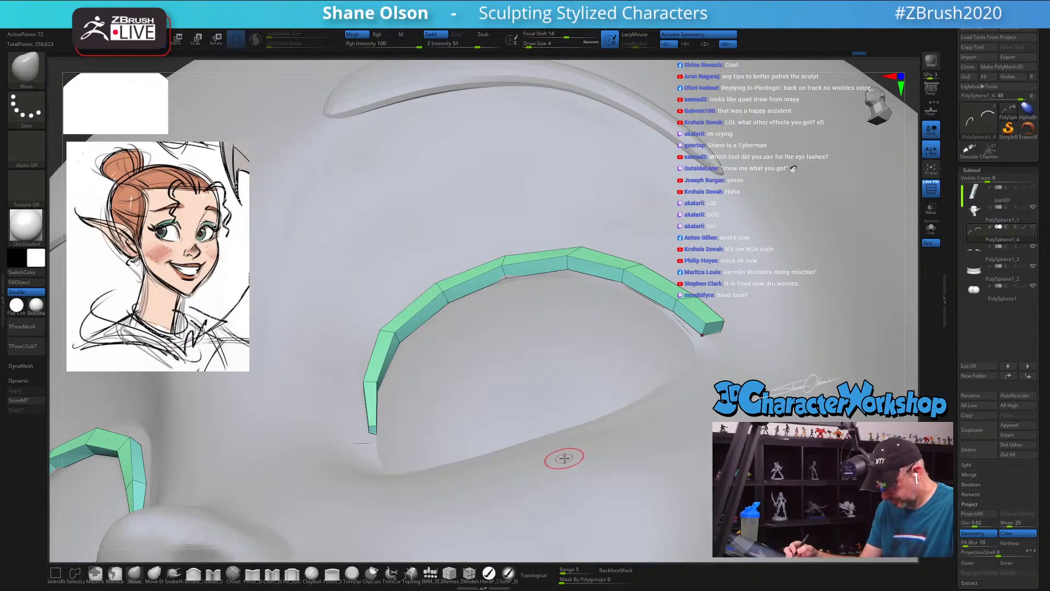
pyautogui.press('d')
pyautogui.keyDown('ctrl'); pyautogui.moveTo(516, 387); pyautogui.dragTo(520, 408, button='right'); pyautogui.keyUp('ctrl')
pyautogui.hotkey('shift', 'd')
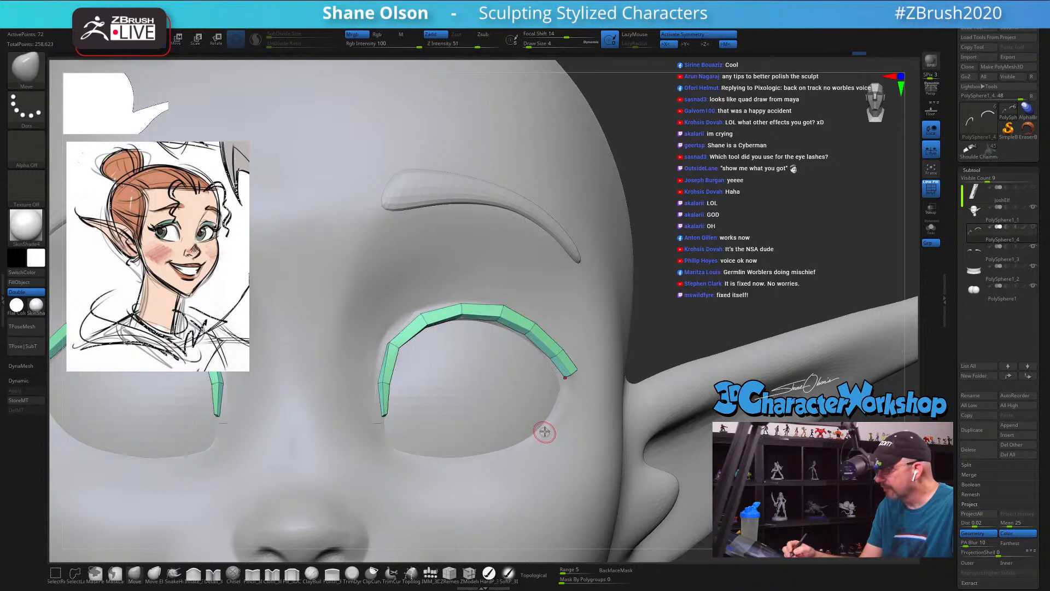
pyautogui.press('d')
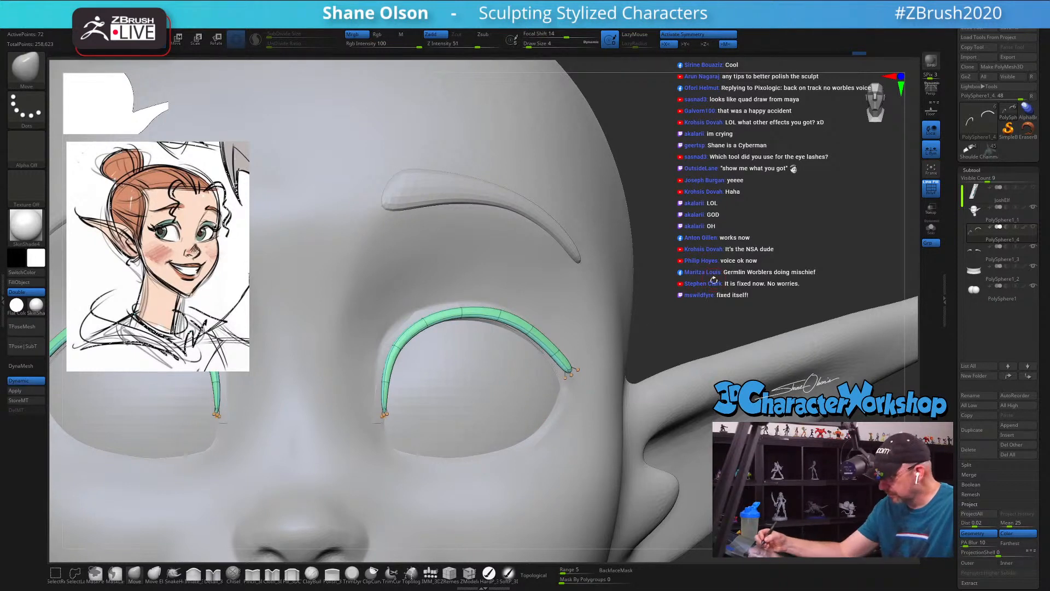
# Step: Hide the polygon wireframe display, set the draw size to 16 and frame the head from the front
pyautogui.hotkey('shift', 'f')
pyautogui.press('s')
pyautogui.moveTo(708, 295); pyautogui.dragTo(713, 295)
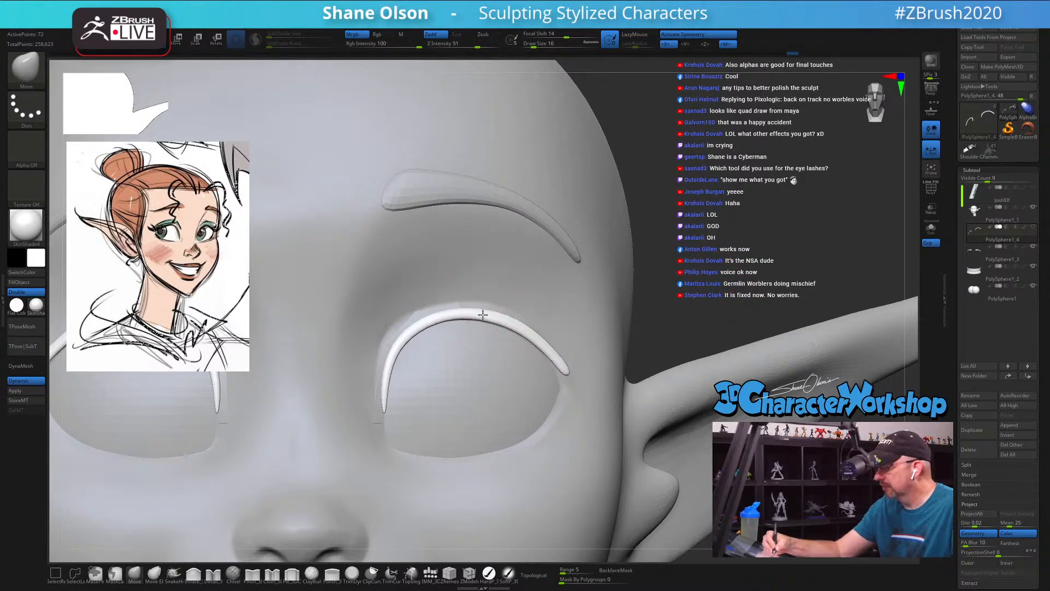
pyautogui.press('f')
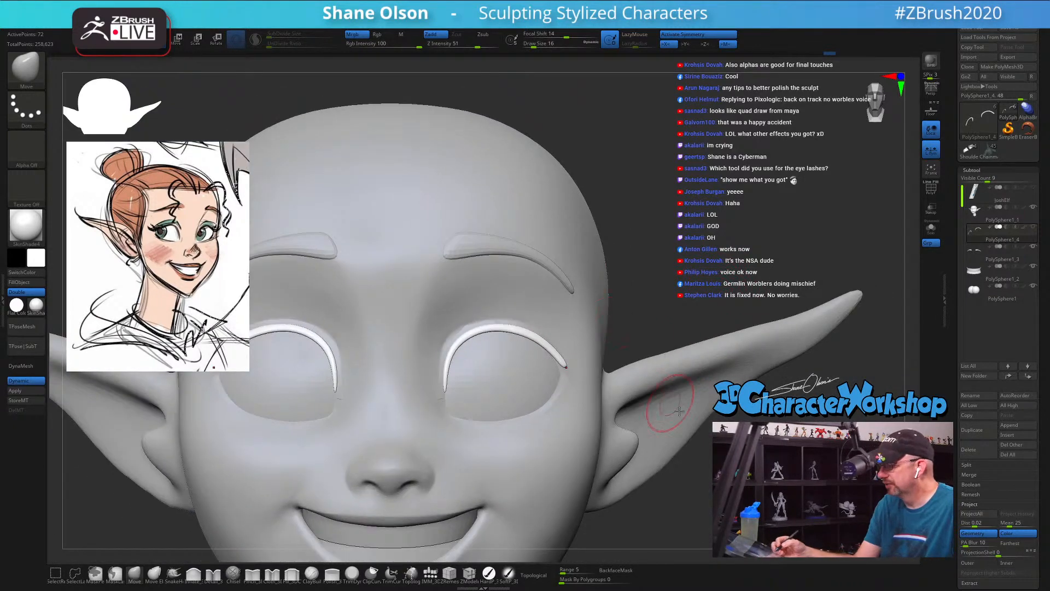
# Step: Nudge the inner-corner ends of the lash bands with the Move brush so they follow the edge of the eye
pyautogui.moveTo(747, 457)
pyautogui.mouseDown()
pyautogui.moveTo(646, 460)
pyautogui.moveTo(678, 455)
pyautogui.mouseUp()
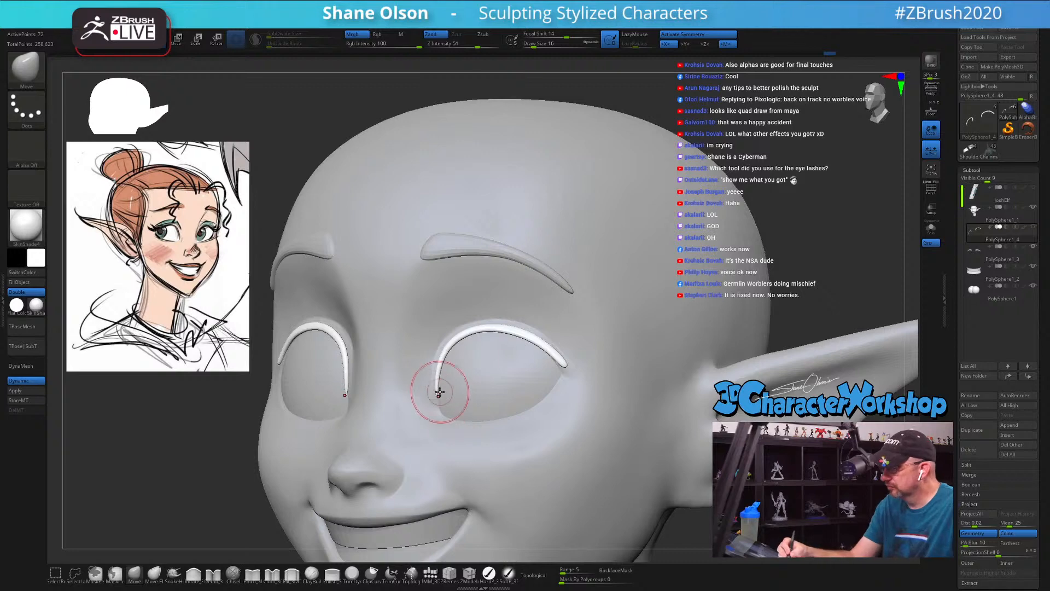
pyautogui.moveTo(440, 392); pyautogui.dragTo(442, 401)
pyautogui.moveTo(498, 395); pyautogui.dragTo(550, 391, button='right')
pyautogui.moveTo(571, 353)
pyautogui.mouseDown(button='right')
pyautogui.moveTo(539, 354)
pyautogui.moveTo(629, 390)
pyautogui.mouseUp(button='right')
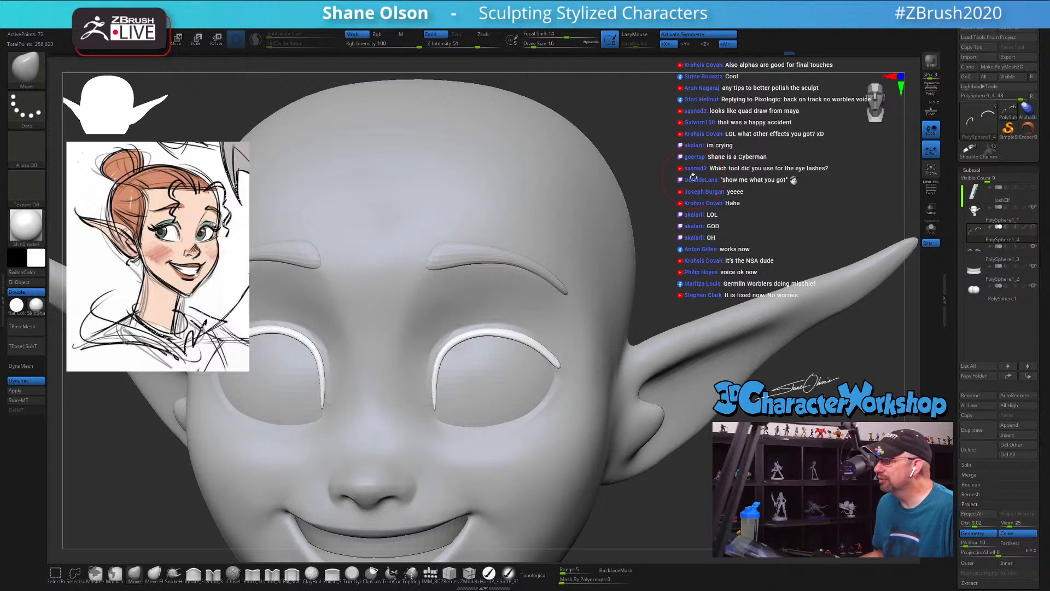
pyautogui.moveTo(693, 177)
pyautogui.mouseDown(button='right')
pyautogui.moveTo(708, 164)
pyautogui.moveTo(686, 167)
pyautogui.mouseUp(button='right')
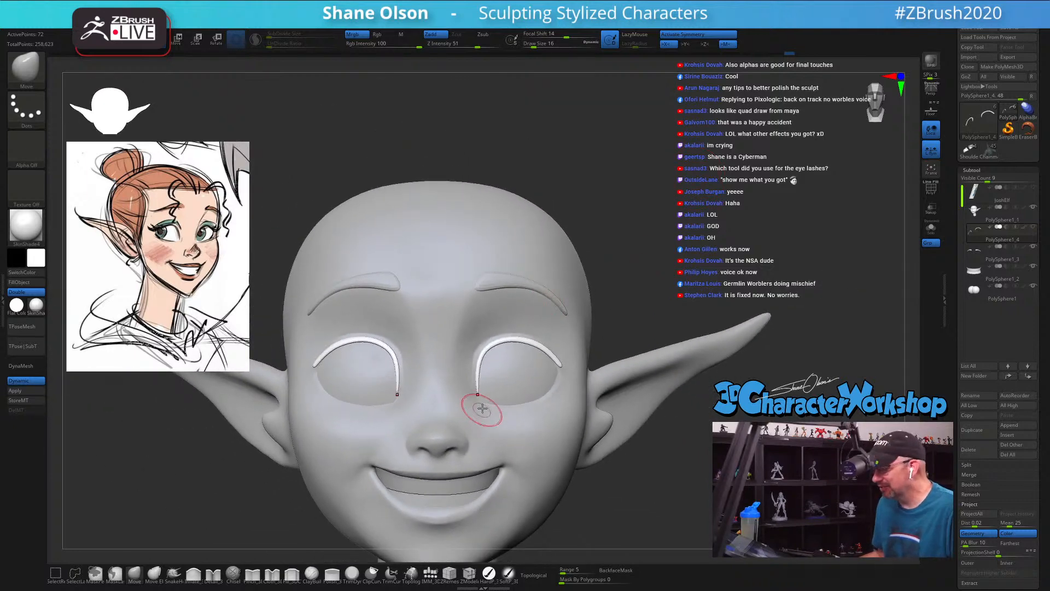
# Step: Set the draw size to 35 and shift the inner ends of the lash bands slightly toward the nose
pyautogui.press('s')
pyautogui.moveTo(484, 398)
pyautogui.mouseDown()
pyautogui.moveTo(490, 377)
pyautogui.moveTo(483, 398)
pyautogui.mouseUp()
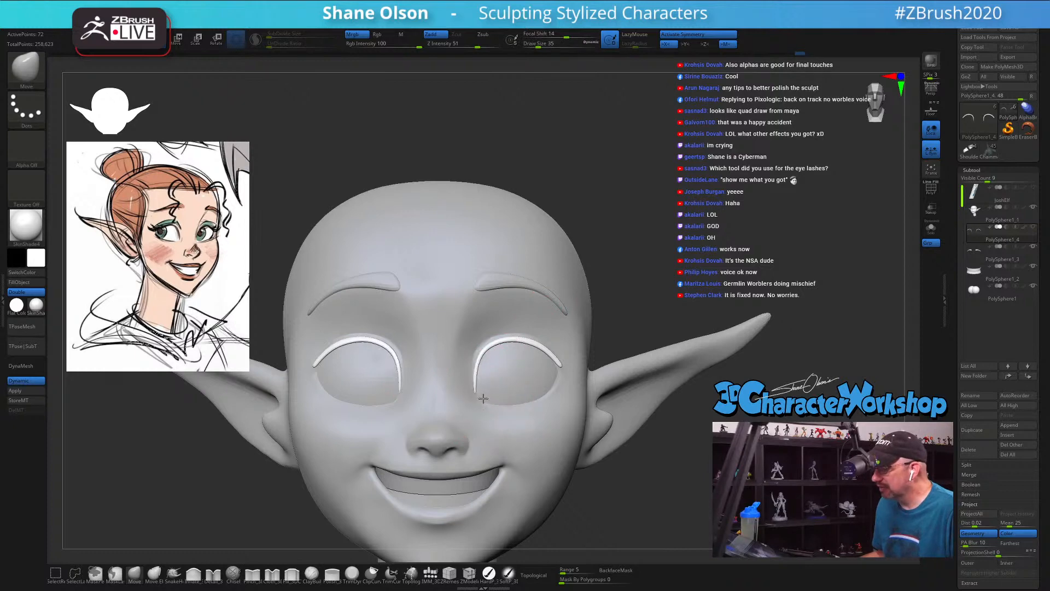
pyautogui.moveTo(687, 233); pyautogui.dragTo(674, 228)
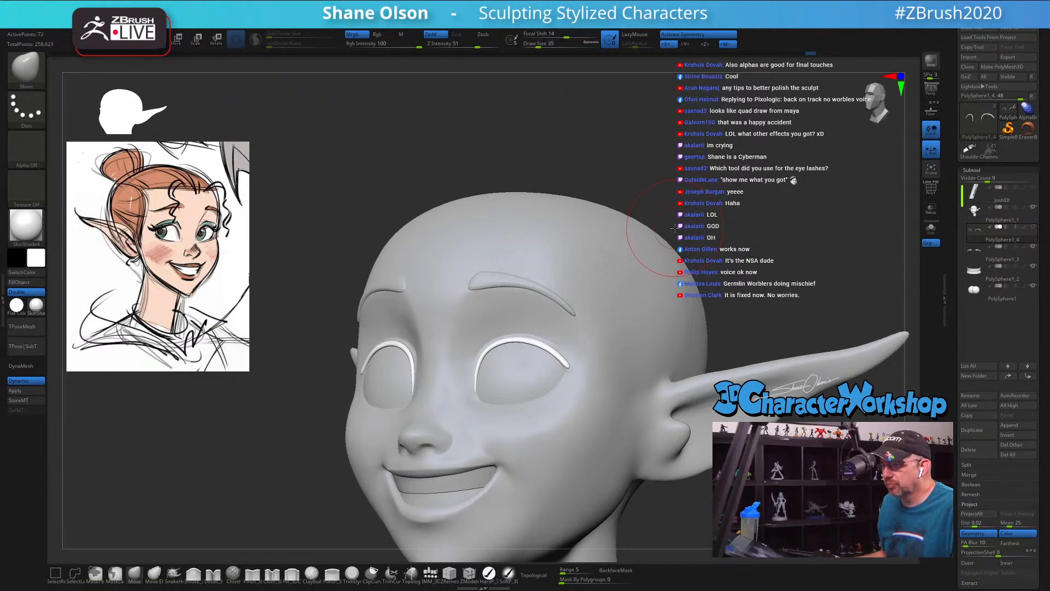
# Step: Sample the light skin tone from the reference drawing and fill the head and neck with it using the paint brush in RGB mode
pyautogui.moveTo(626, 162); pyautogui.dragTo(598, 344)
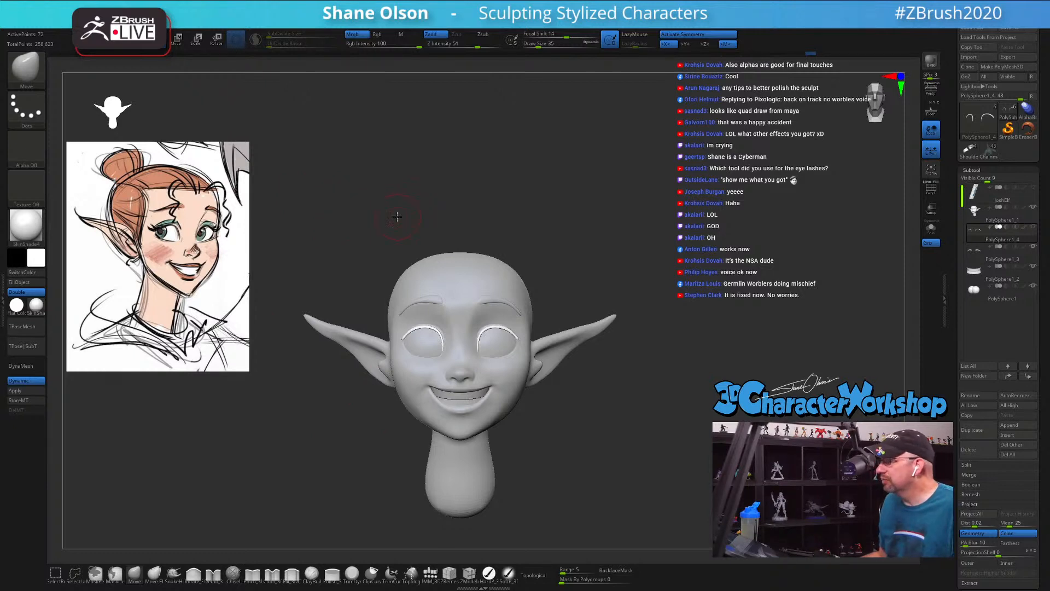
pyautogui.keyDown('alt'); pyautogui.moveTo(397, 217); pyautogui.dragTo(382, 213); pyautogui.keyUp('alt')
pyautogui.press('w')
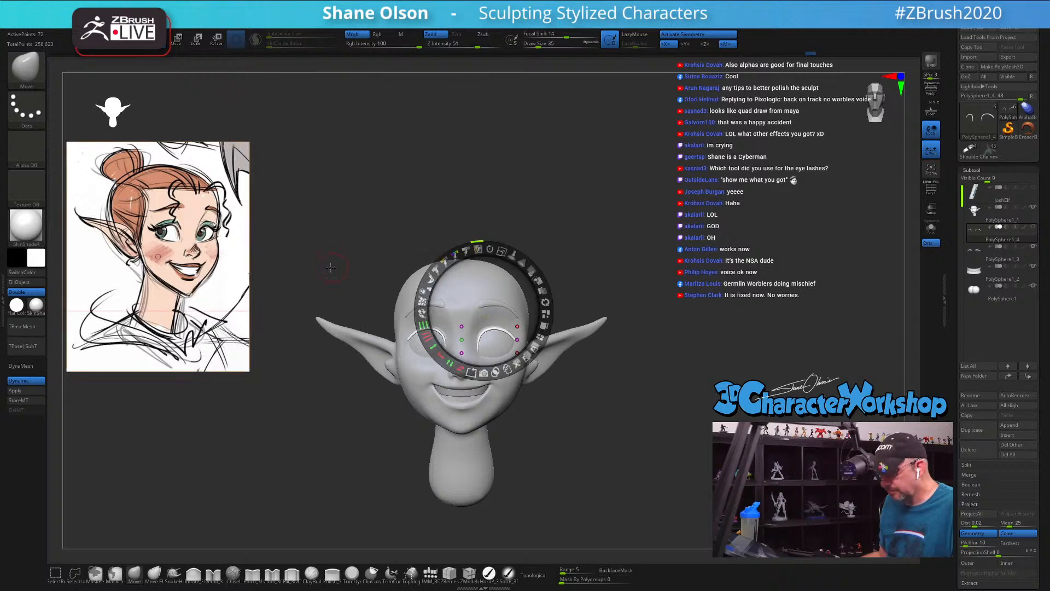
pyautogui.press('c')
pyautogui.press('z')
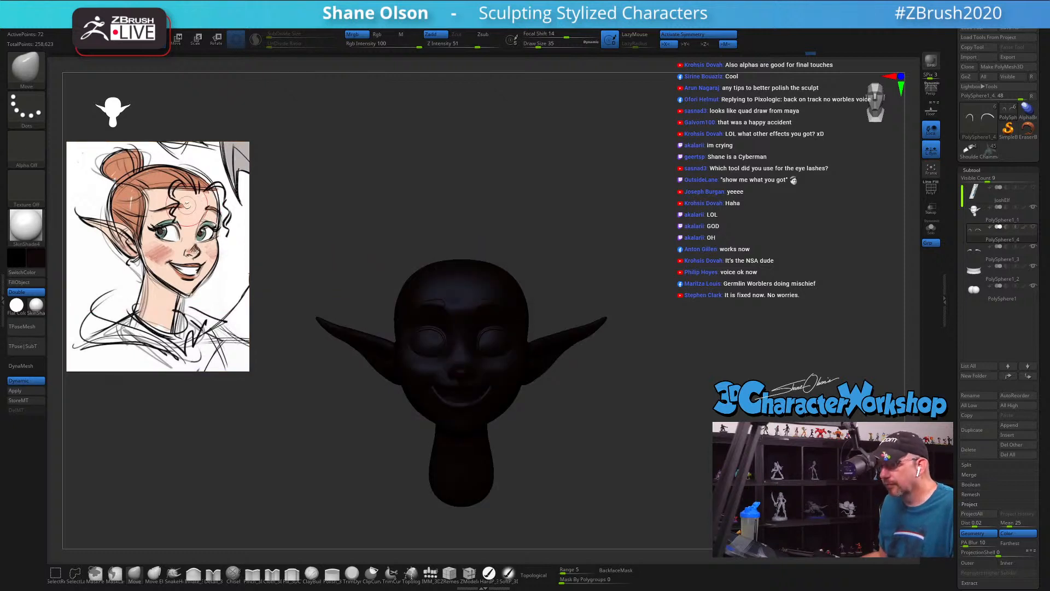
pyautogui.press('c')
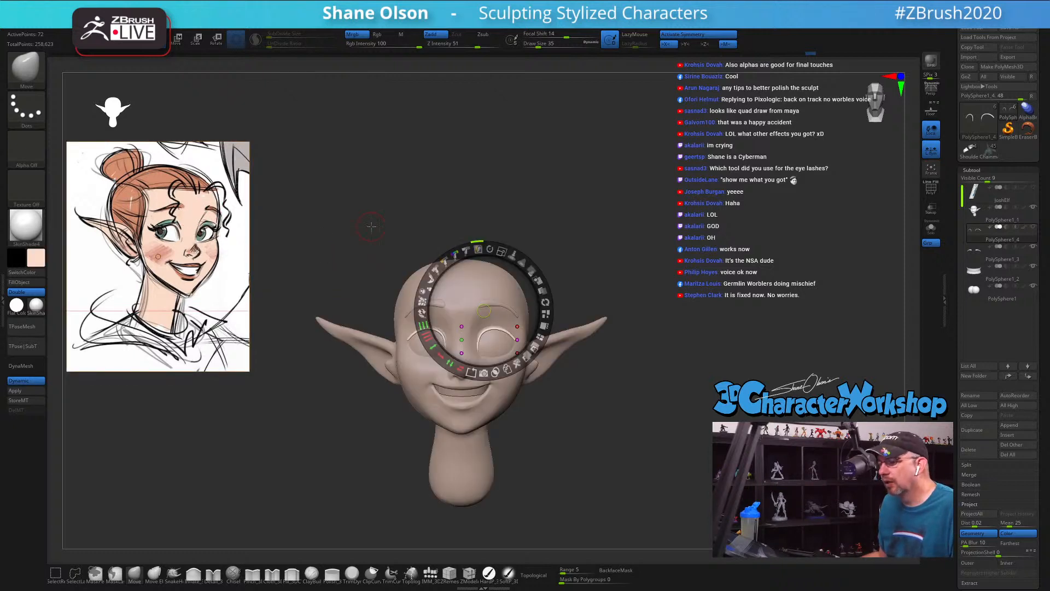
pyautogui.click(417, 384)
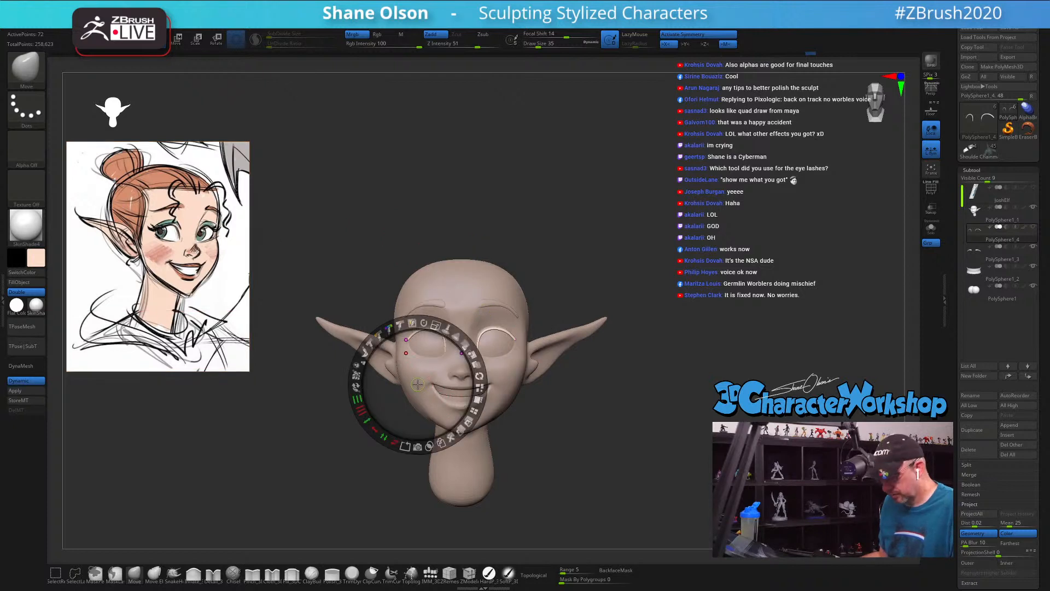
pyautogui.press('z')
pyautogui.keyDown('alt'); pyautogui.click(476, 283); pyautogui.keyUp('alt')
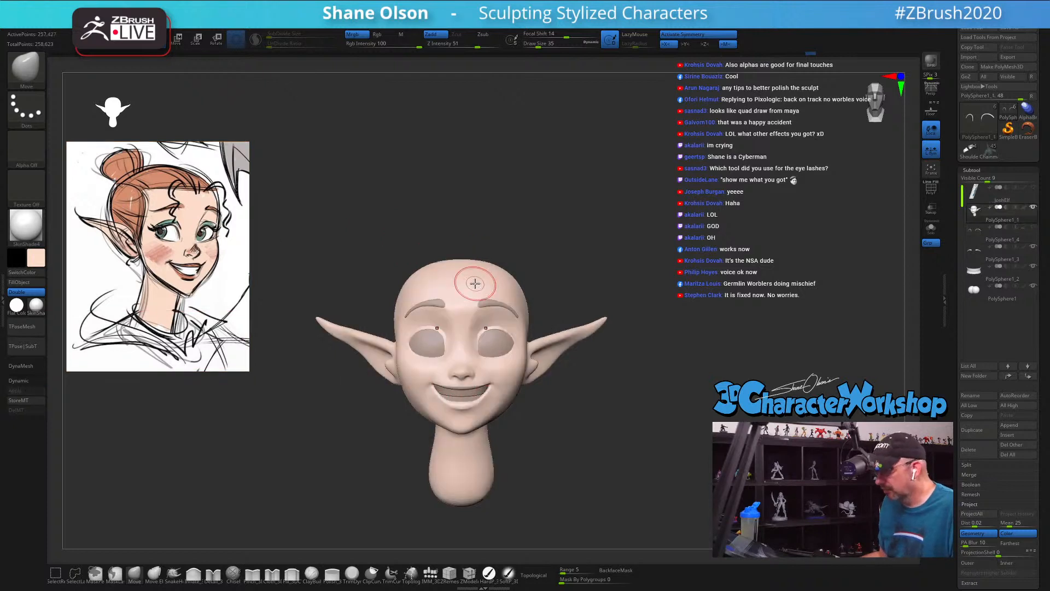
pyautogui.click(490, 574)
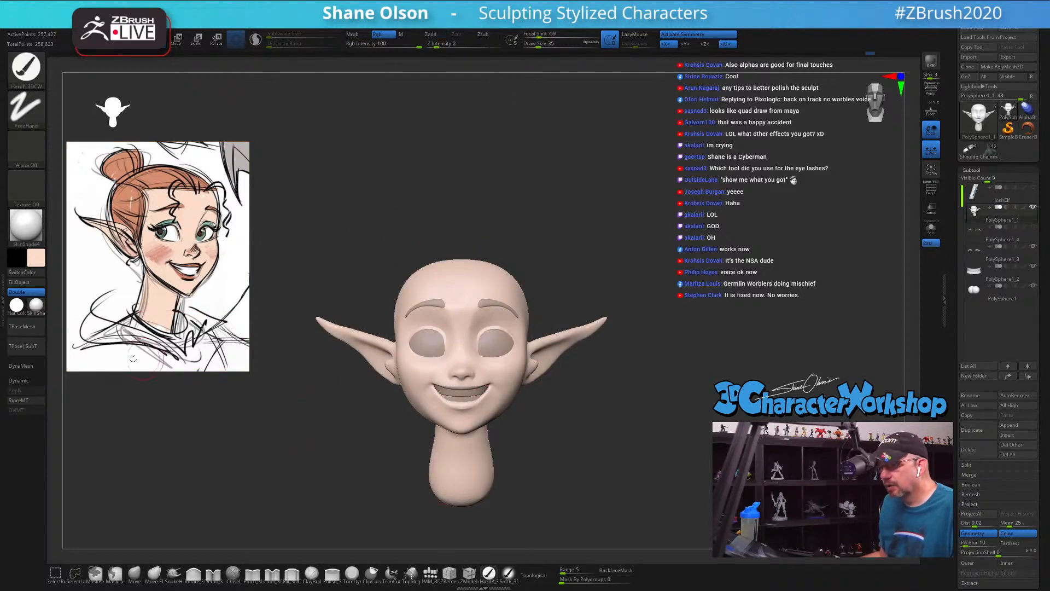
pyautogui.click(32, 283)
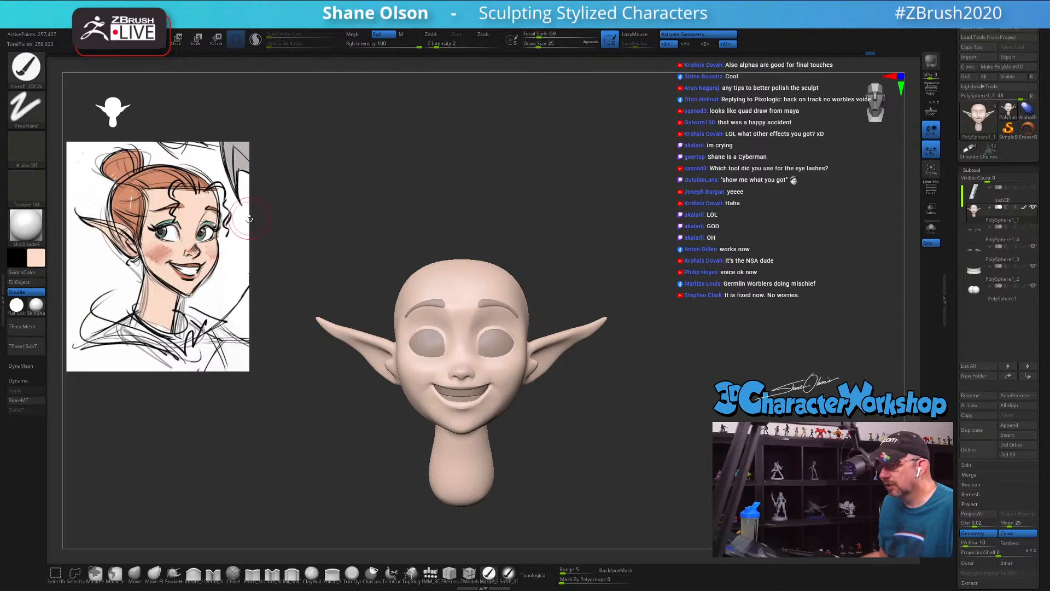
# Step: Sample white from the reference drawing's eye and fill both the eyeballs and the teeth with it
pyautogui.press('z')
pyautogui.click(173, 234)
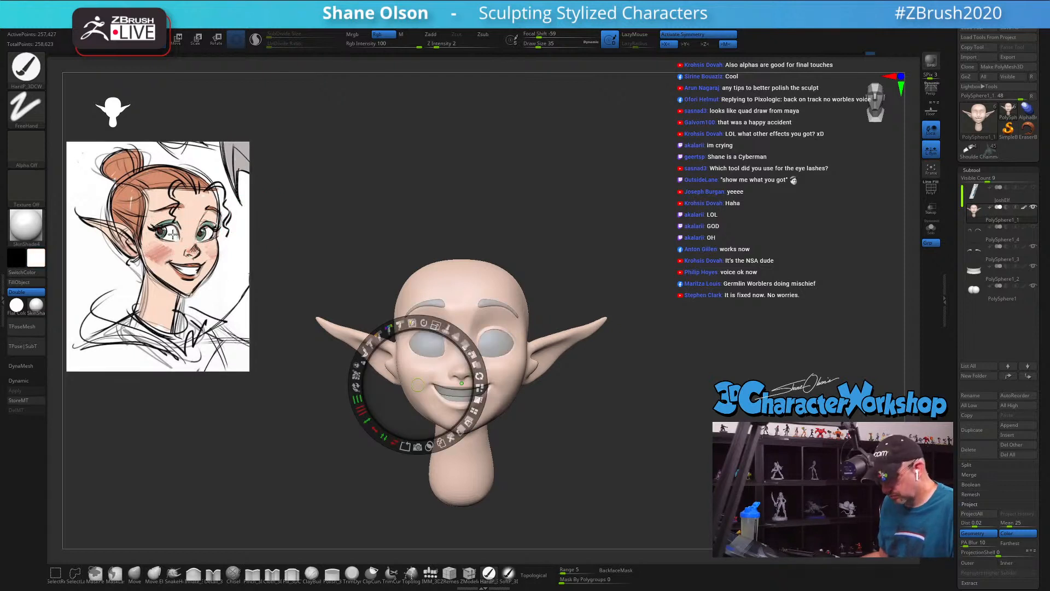
pyautogui.press('z')
pyautogui.keyDown('alt'); pyautogui.click(430, 343); pyautogui.keyUp('alt')
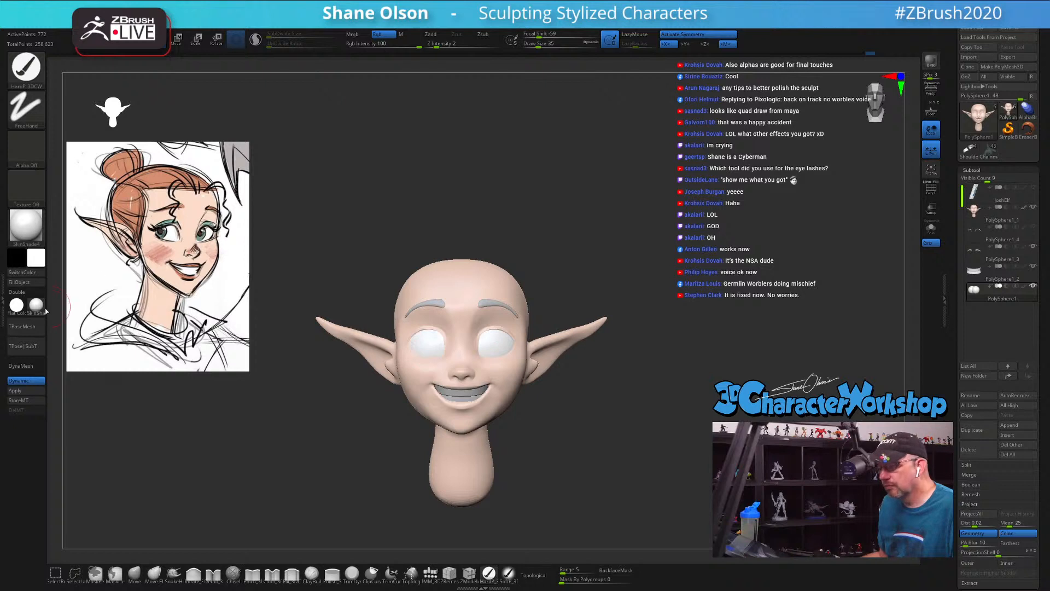
pyautogui.click(28, 283)
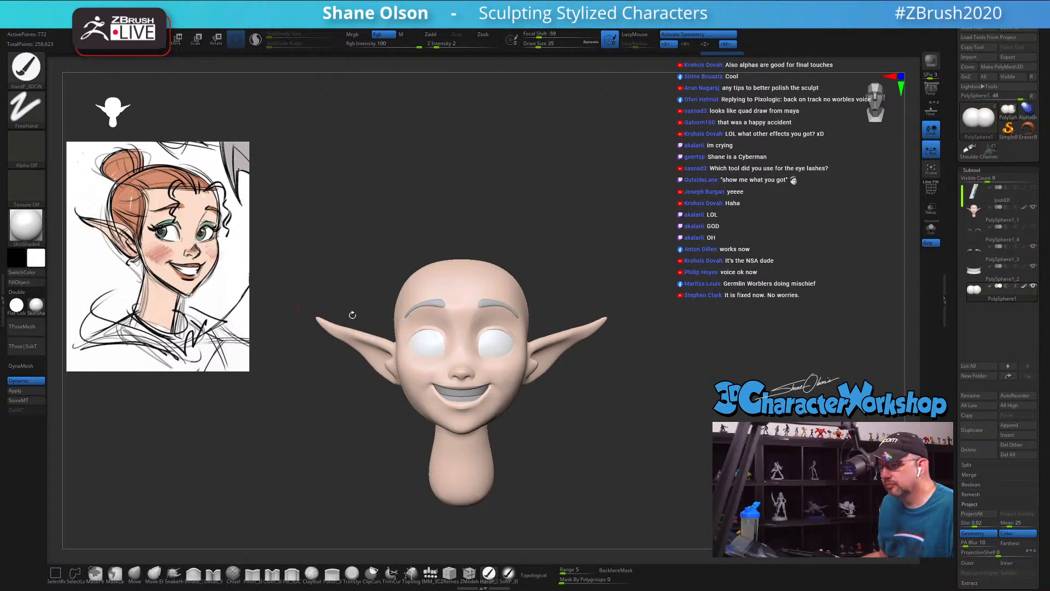
pyautogui.keyDown('alt'); pyautogui.click(453, 395); pyautogui.keyUp('alt')
pyautogui.click(31, 283)
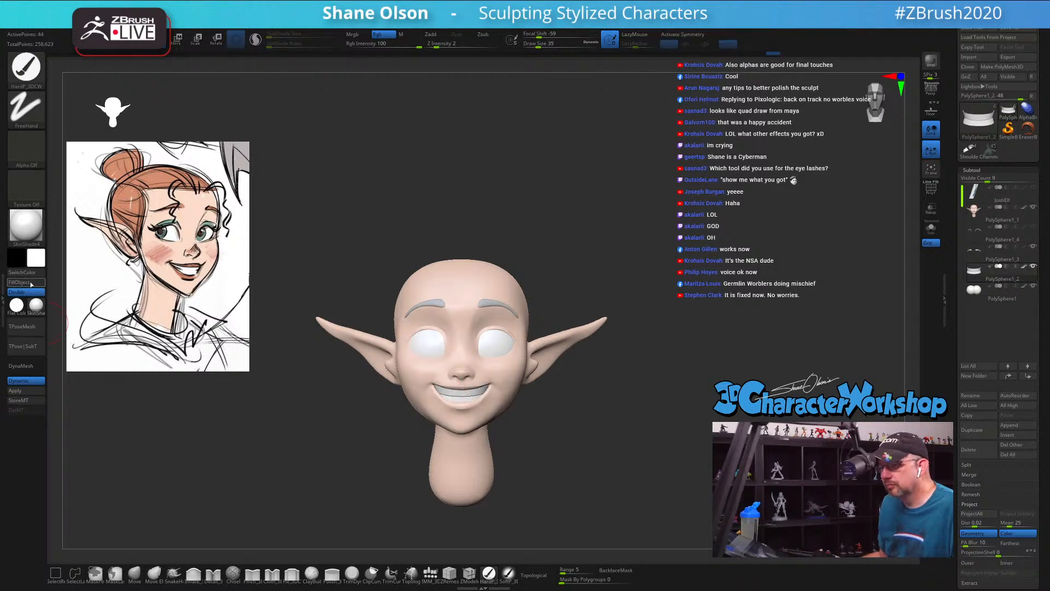
# Step: Fill the eyebrows with the orange-brown hair colour sampled from the reference drawing and make the eyelid lash bands the active subtool
pyautogui.moveTo(480, 159); pyautogui.dragTo(478, 162)
pyautogui.hotkey('shift', 'z')
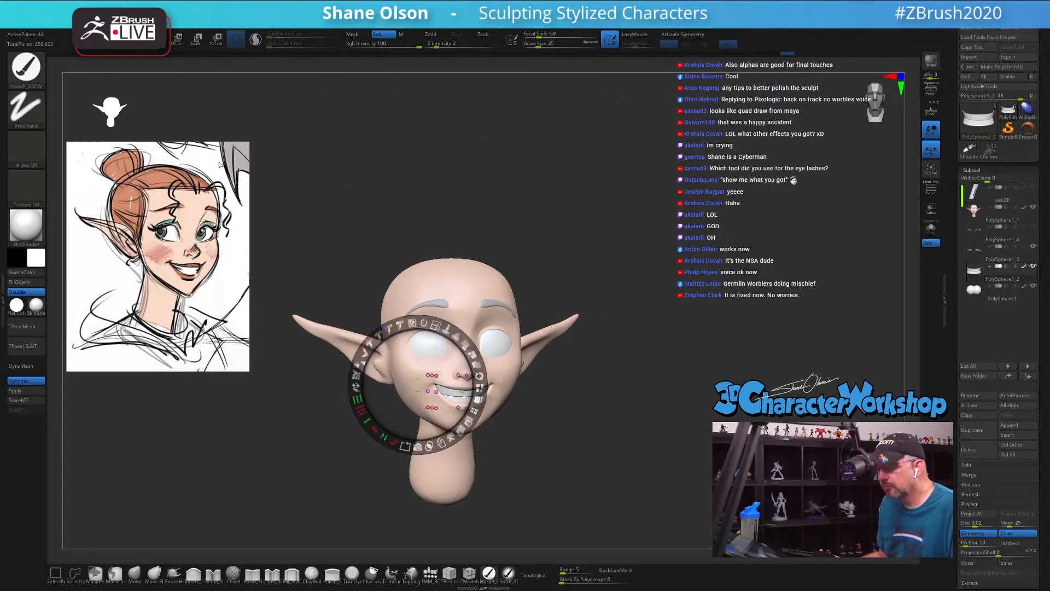
pyautogui.press('c')
pyautogui.press('z')
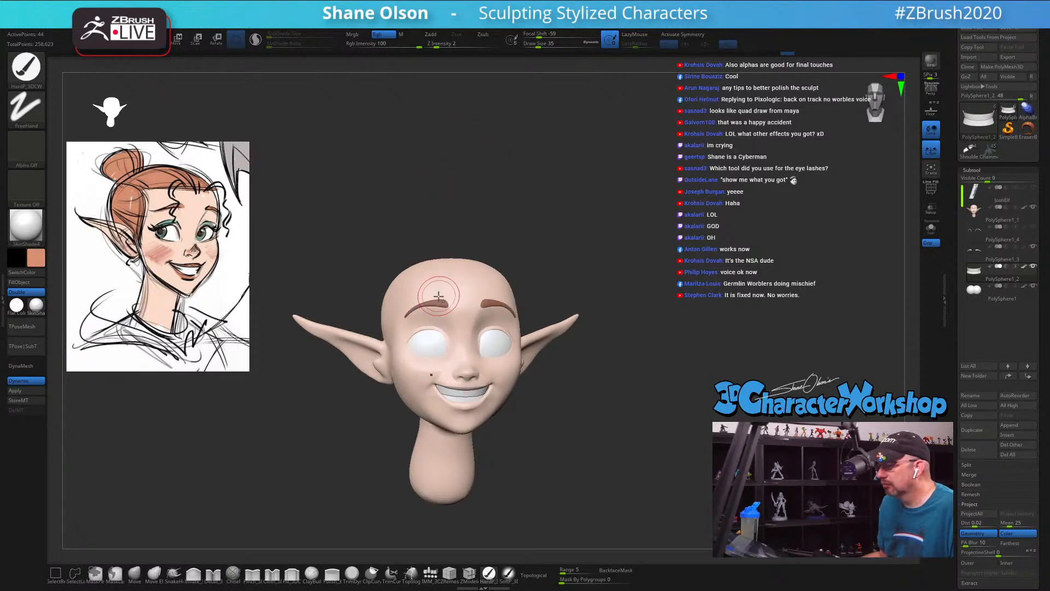
pyautogui.press('x')
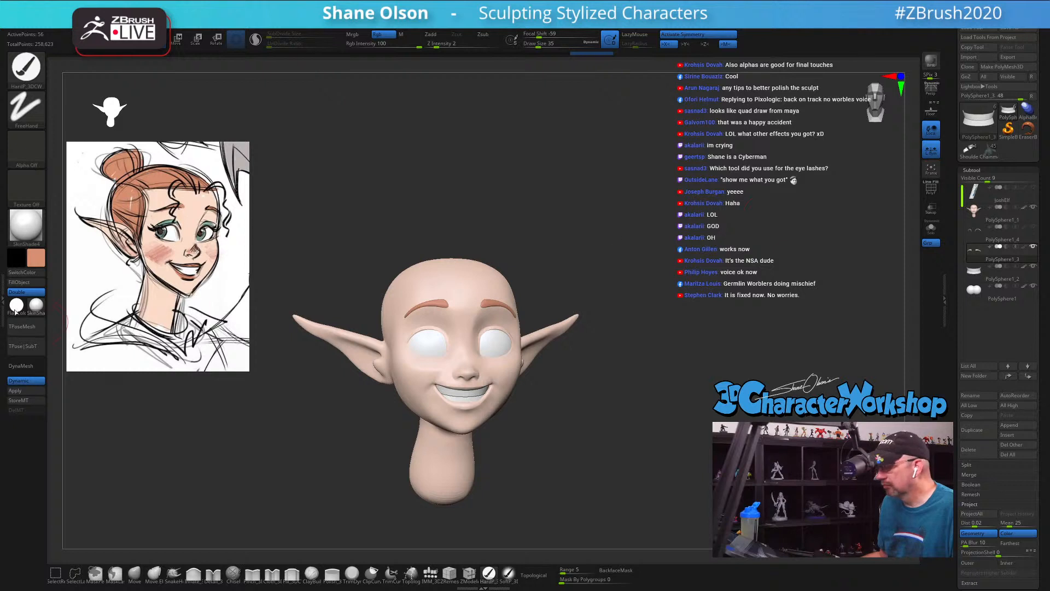
pyautogui.click(25, 283)
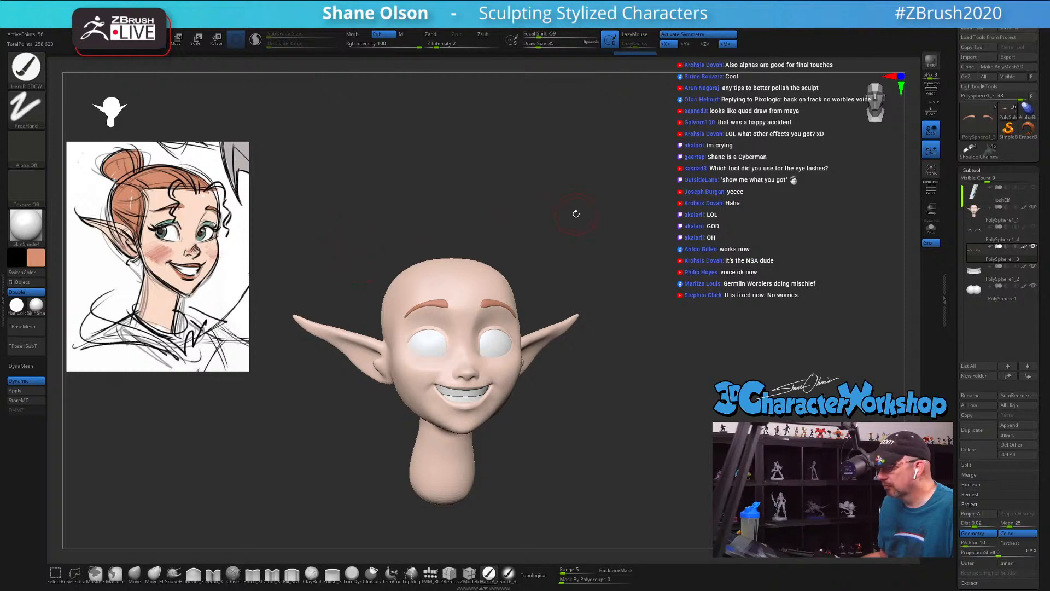
pyautogui.click(1001, 234)
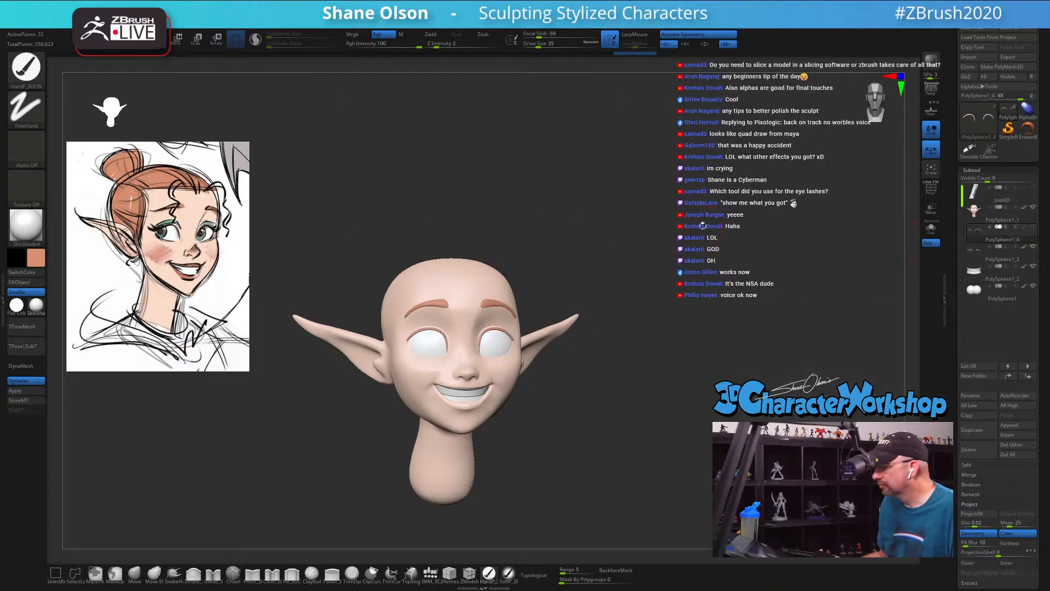
pyautogui.keyDown('alt'); pyautogui.moveTo(680, 220); pyautogui.dragTo(688, 212); pyautogui.keyUp('alt')
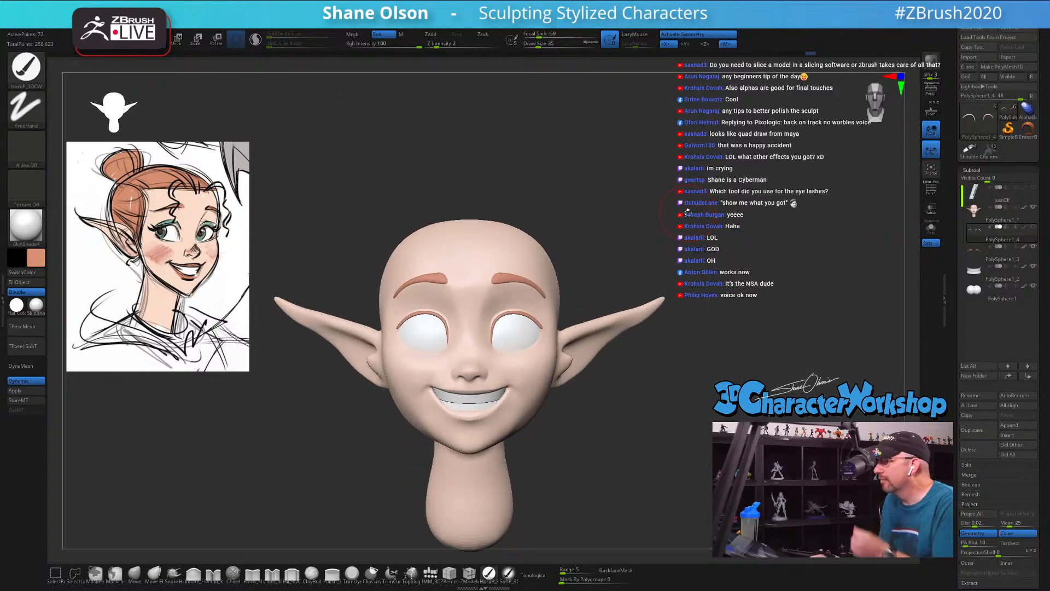
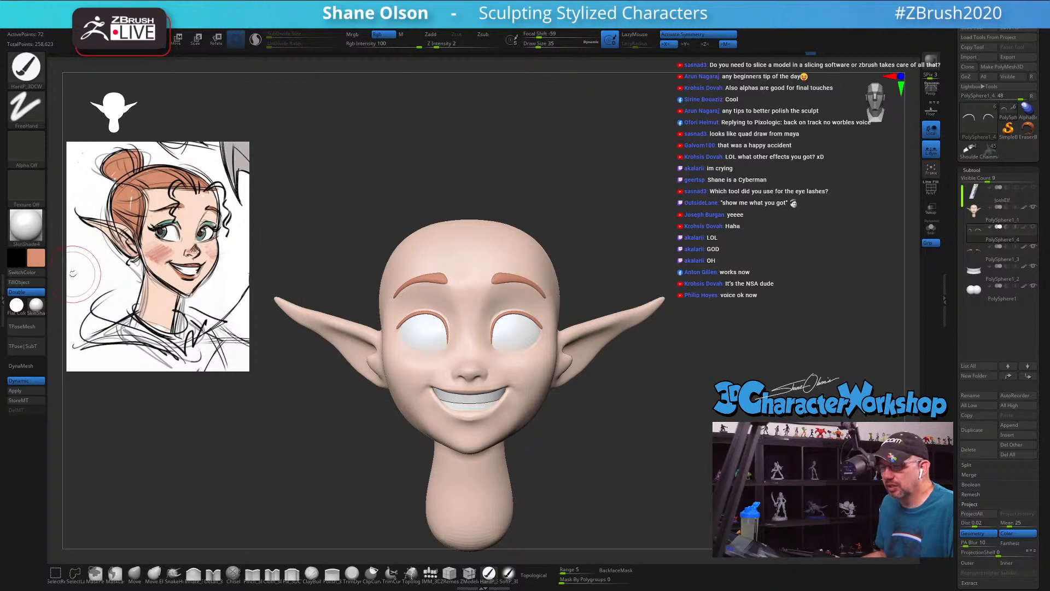
# Step: Choose black as the main colour and fill the eyelid lash bands with it
pyautogui.click(42, 264)
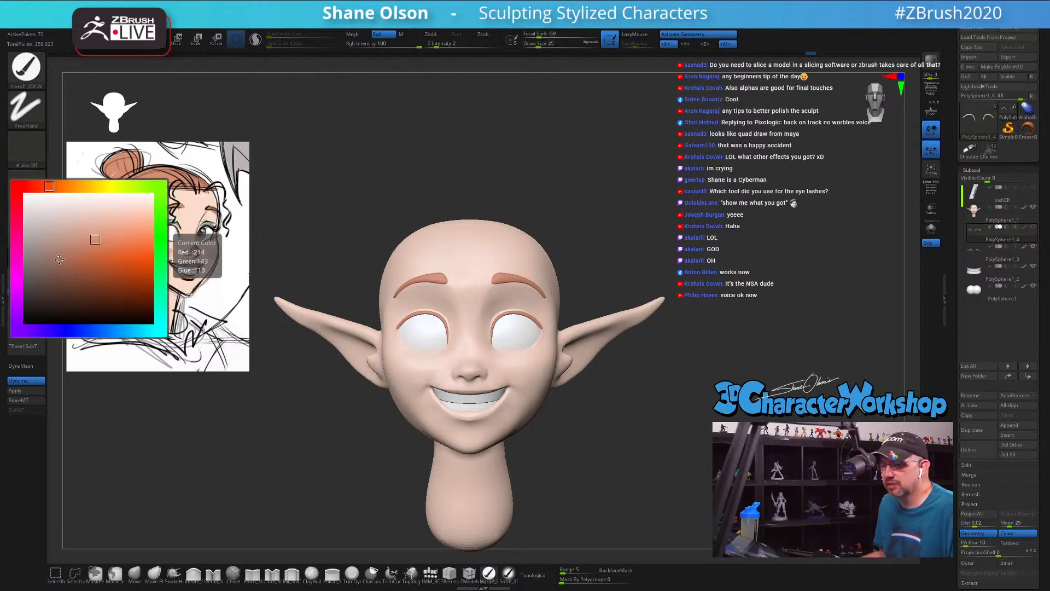
pyautogui.click(23, 298)
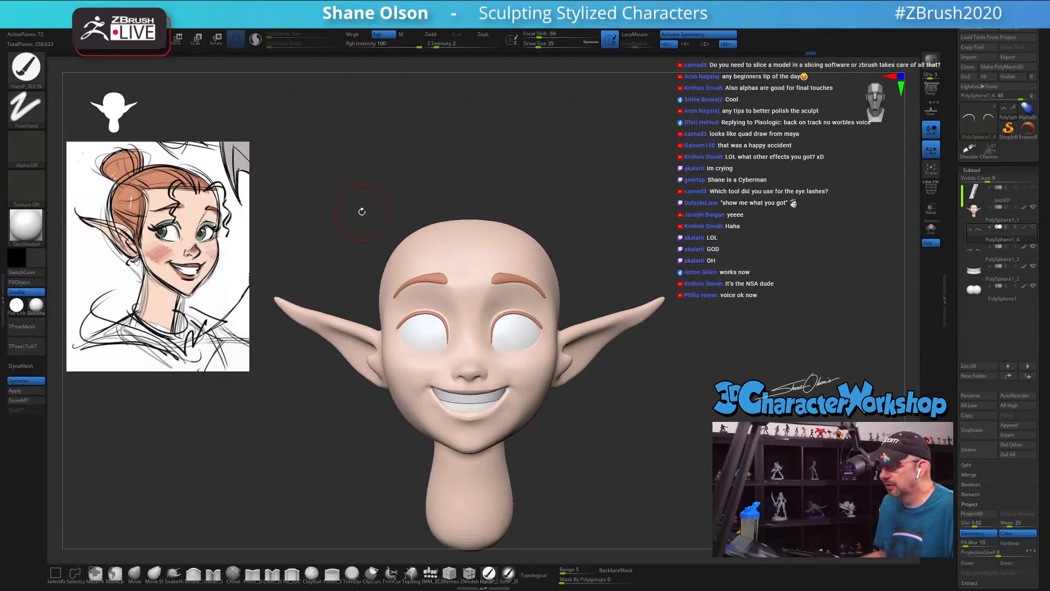
pyautogui.hotkey('ctrl', 'f')
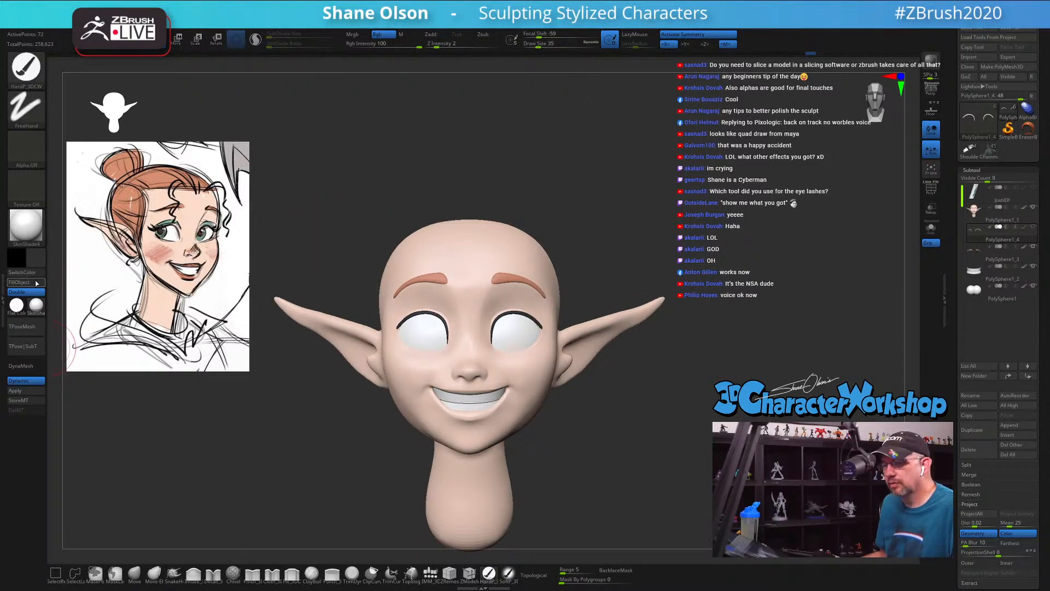
pyautogui.moveTo(433, 176); pyautogui.dragTo(418, 324)
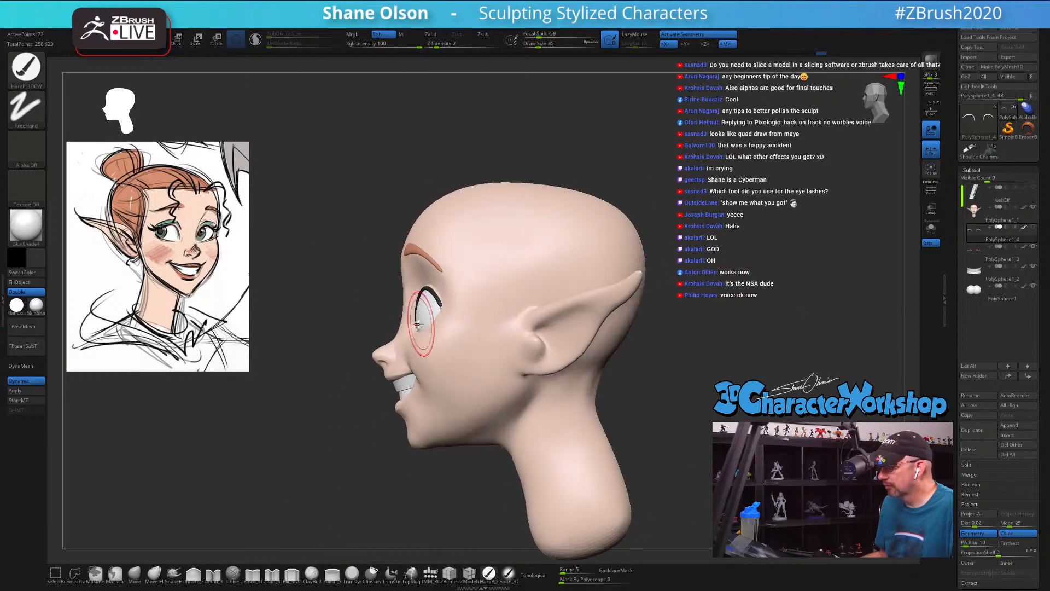
pyautogui.moveTo(339, 253); pyautogui.dragTo(367, 283)
pyautogui.press('p')
pyautogui.press('p')
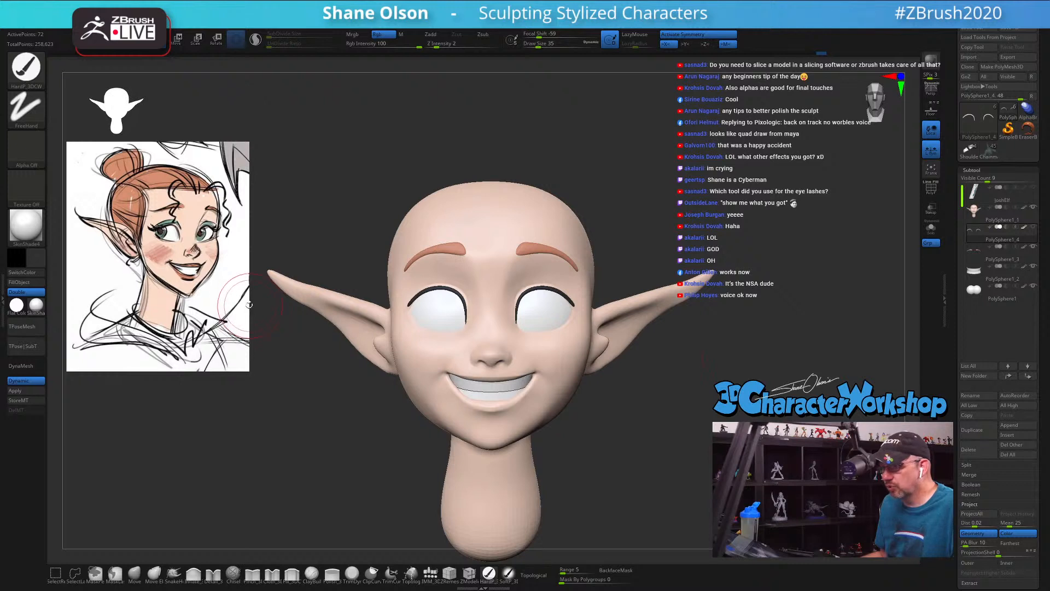
# Step: Sample the cheek pink from the reference drawing and paint soft blush on the head's cheeks with draw size 54
pyautogui.hotkey('shift', 'z')
pyautogui.press('c')
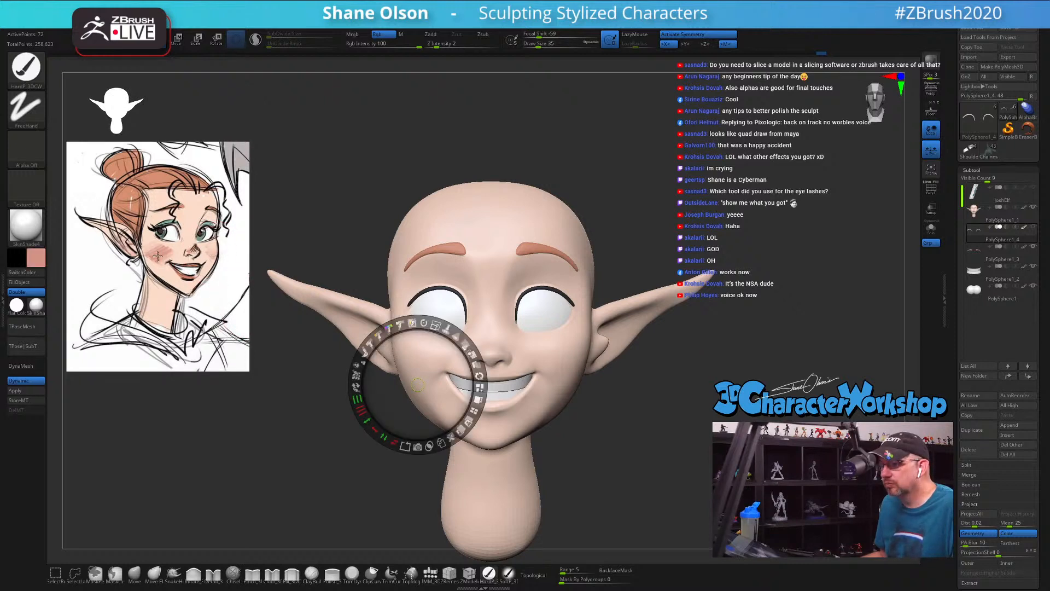
pyautogui.press('z')
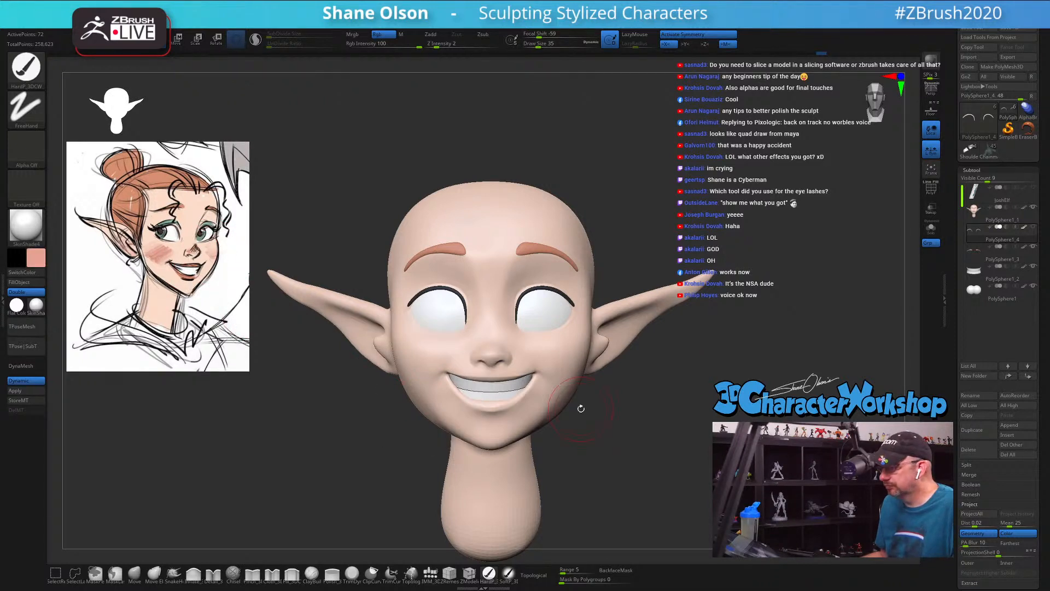
pyautogui.keyDown('alt'); pyautogui.click(568, 384); pyautogui.keyUp('alt')
pyautogui.click(508, 573)
pyautogui.press('s')
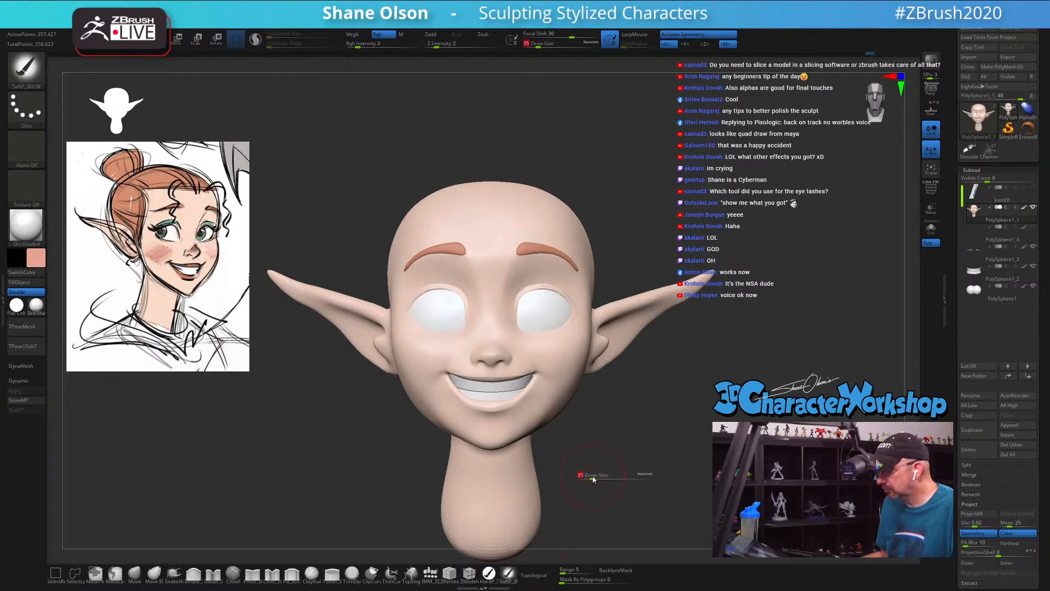
pyautogui.moveTo(593, 477); pyautogui.dragTo(596, 476)
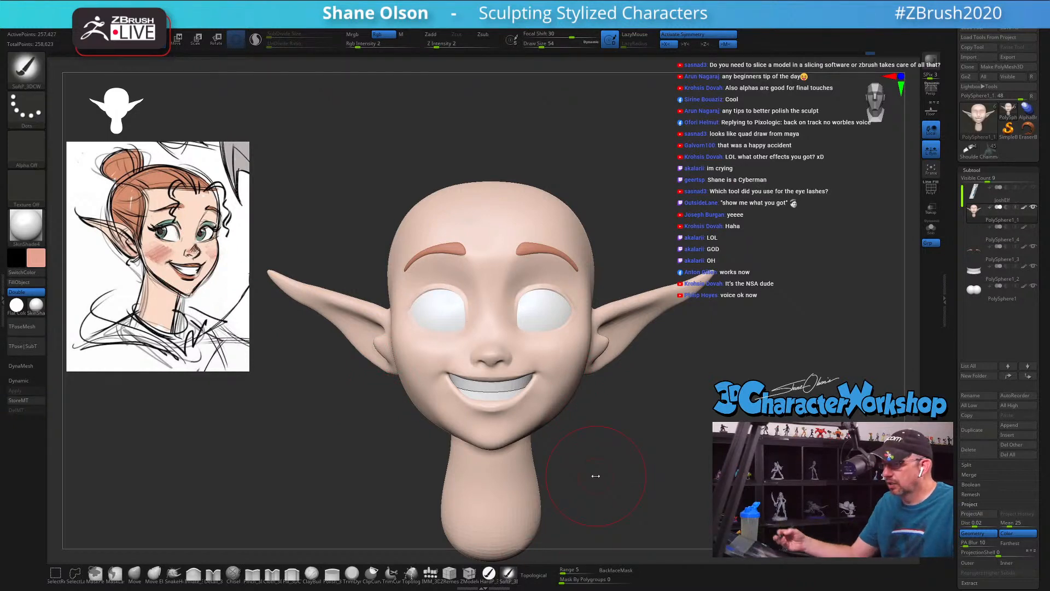
pyautogui.moveTo(571, 361); pyautogui.dragTo(577, 353)
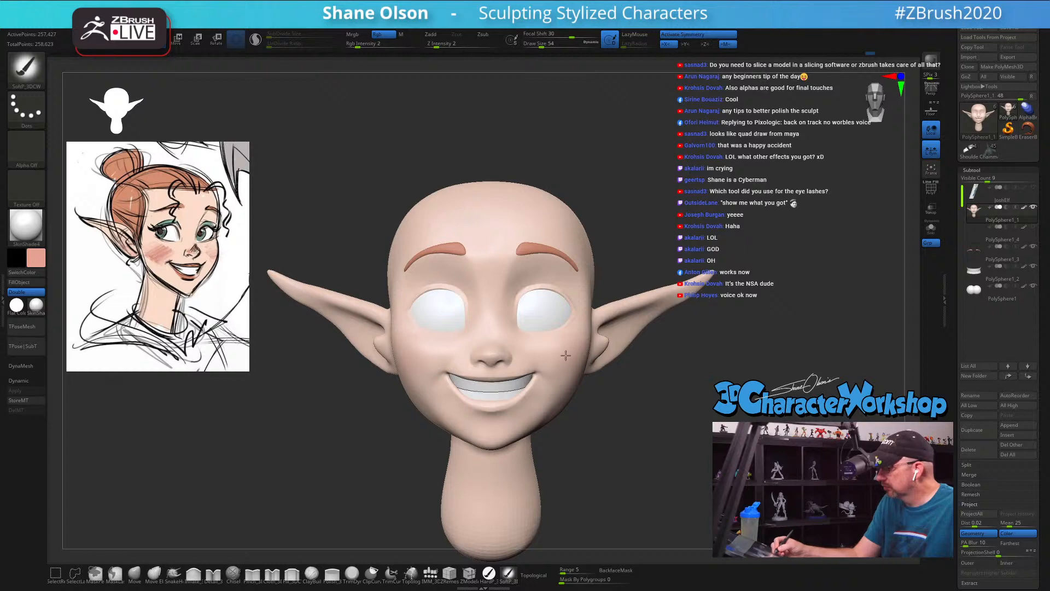
pyautogui.moveTo(635, 411); pyautogui.dragTo(607, 414)
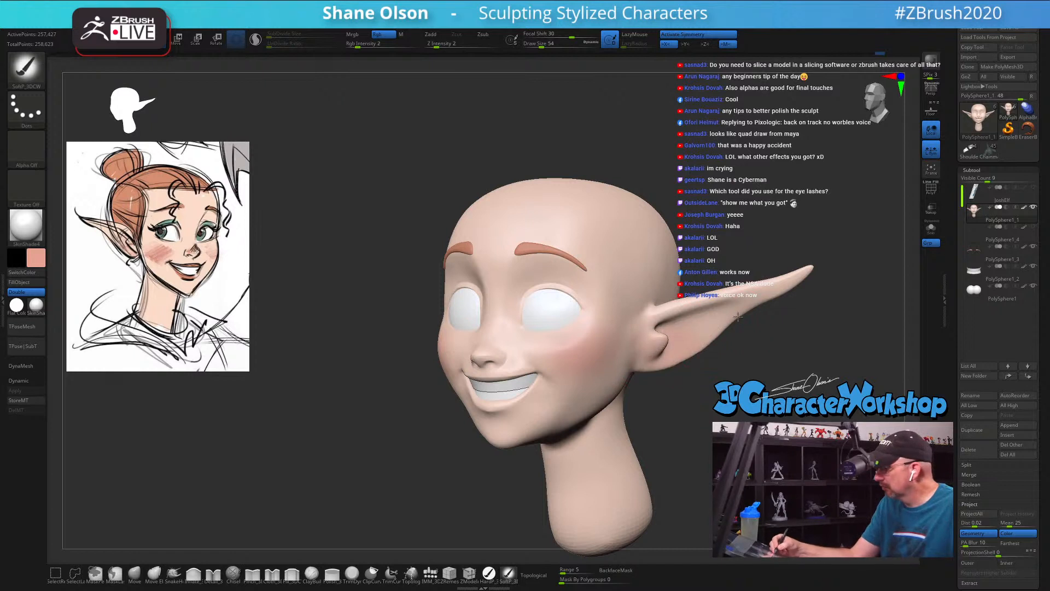
pyautogui.moveTo(731, 396); pyautogui.dragTo(770, 395)
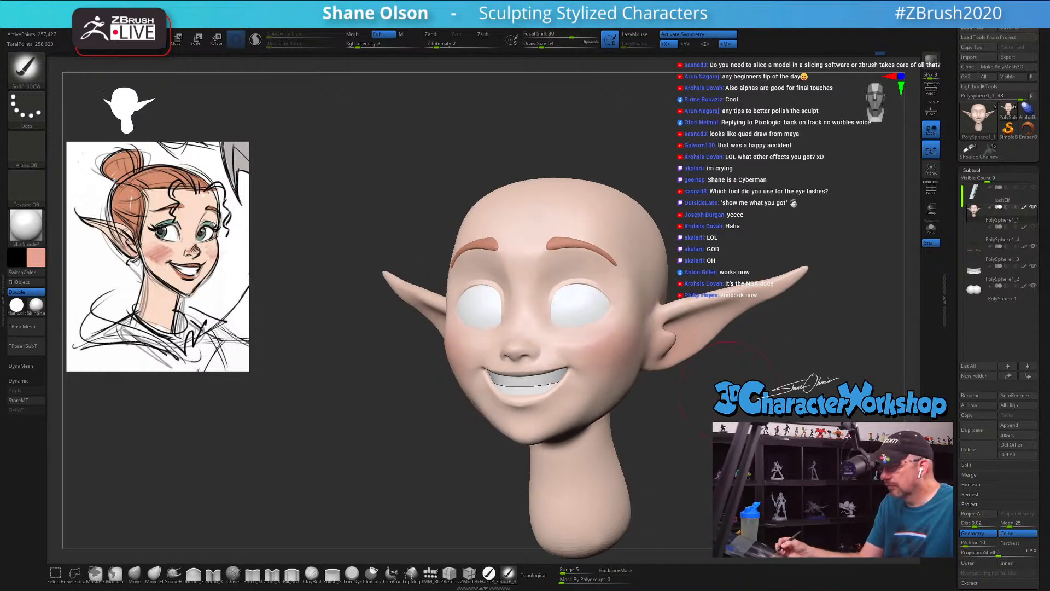
# Step: Paint soft pink over the nose and the ears with draw size 46
pyautogui.moveTo(521, 347); pyautogui.dragTo(539, 344)
pyautogui.press('s')
pyautogui.moveTo(546, 348)
pyautogui.mouseDown()
pyautogui.moveTo(536, 346)
pyautogui.moveTo(584, 349)
pyautogui.moveTo(546, 340)
pyautogui.mouseUp()
pyautogui.moveTo(630, 371)
pyautogui.mouseDown(button='right')
pyautogui.moveTo(567, 367)
pyautogui.moveTo(618, 364)
pyautogui.moveTo(605, 328)
pyautogui.moveTo(648, 260)
pyautogui.moveTo(649, 338)
pyautogui.mouseUp(button='right')
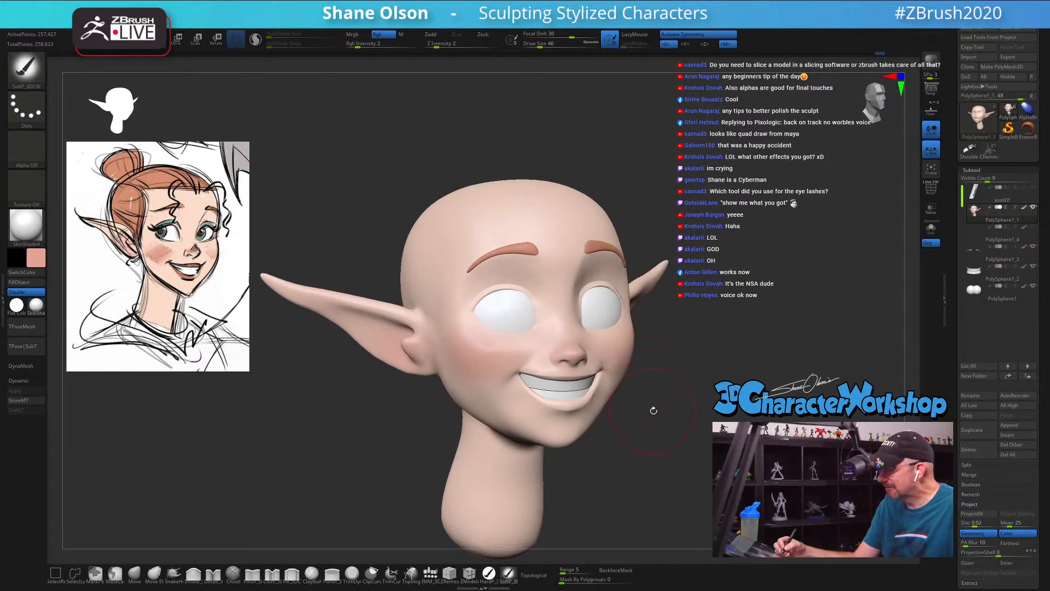
# Step: Paint the upper lip pink with the hard paint brush, reducing the draw size to 3
pyautogui.click(489, 574)
pyautogui.moveTo(649, 437)
pyautogui.mouseDown(button='right')
pyautogui.moveTo(676, 436)
pyautogui.moveTo(679, 494)
pyautogui.moveTo(586, 444)
pyautogui.mouseUp(button='right')
pyautogui.keyDown('alt'); pyautogui.moveTo(665, 419); pyautogui.dragTo(378, 434, button='right'); pyautogui.keyUp('alt')
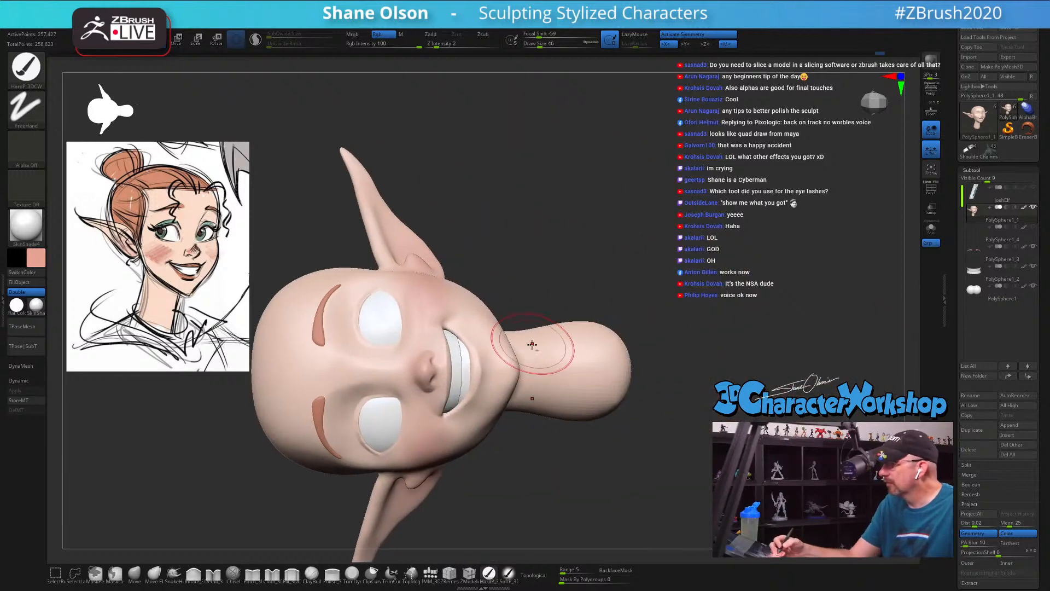
pyautogui.keyDown('ctrl'); pyautogui.moveTo(534, 346); pyautogui.dragTo(522, 425, button='right'); pyautogui.keyUp('ctrl')
pyautogui.keyDown('alt'); pyautogui.moveTo(516, 369); pyautogui.dragTo(659, 374, button='right'); pyautogui.keyUp('alt')
pyautogui.press('s')
pyautogui.moveTo(630, 280); pyautogui.dragTo(622, 280)
pyautogui.moveTo(645, 267); pyautogui.dragTo(619, 269, button='right')
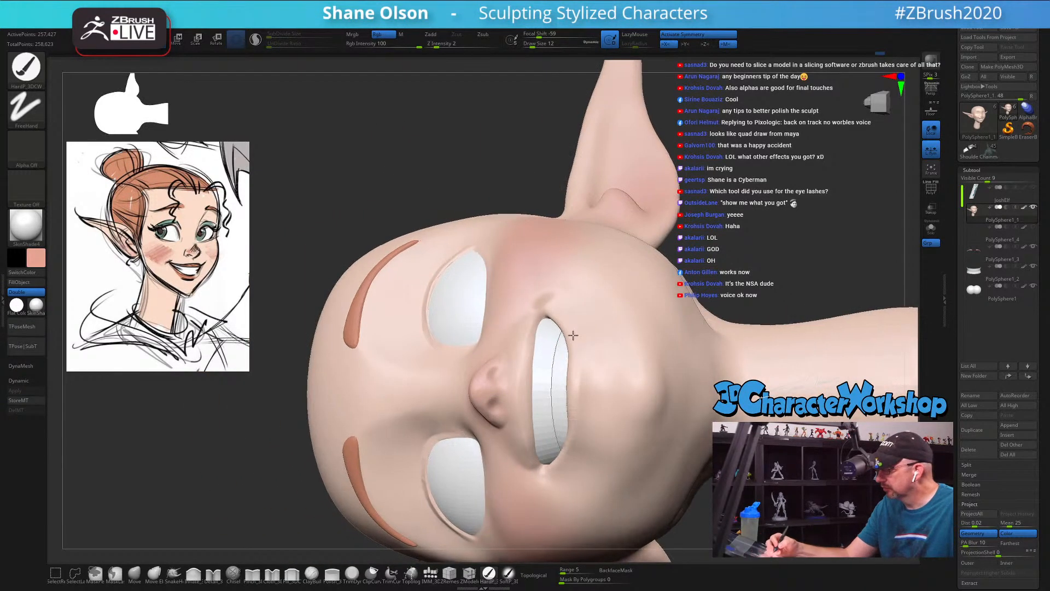
pyautogui.keyDown('ctrl'); pyautogui.moveTo(570, 335); pyautogui.dragTo(565, 377, button='right'); pyautogui.keyUp('ctrl')
pyautogui.press('s')
pyautogui.moveTo(514, 357)
pyautogui.mouseDown()
pyautogui.moveTo(504, 422)
pyautogui.moveTo(524, 315)
pyautogui.mouseUp()
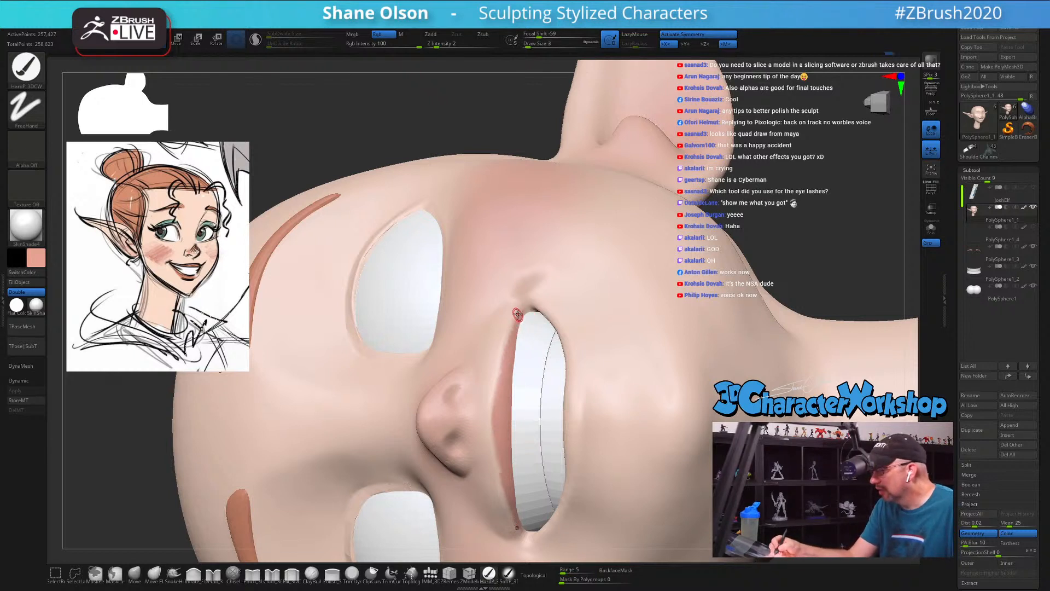
pyautogui.moveTo(507, 351); pyautogui.dragTo(508, 352)
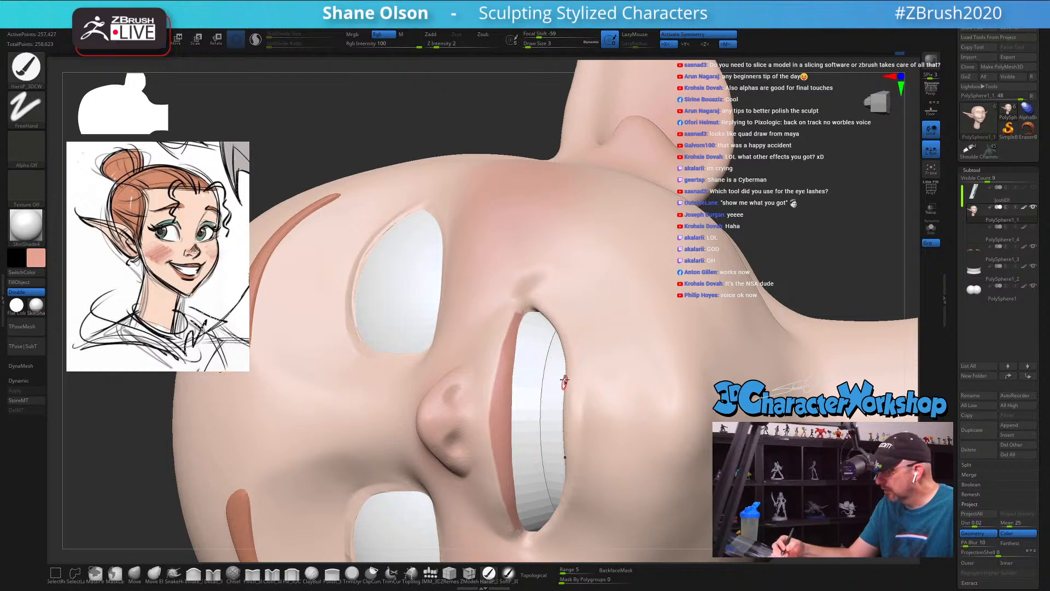
# Step: Paint a pink band along the lower lip from its middle towards both mouth corners
pyautogui.moveTo(564, 381); pyautogui.dragTo(555, 357, button='right')
pyautogui.moveTo(514, 314); pyautogui.dragTo(553, 380, button='right')
pyautogui.moveTo(548, 384)
pyautogui.mouseDown()
pyautogui.moveTo(551, 366)
pyautogui.moveTo(559, 400)
pyautogui.mouseUp()
pyautogui.moveTo(550, 361); pyautogui.dragTo(544, 345, button='right')
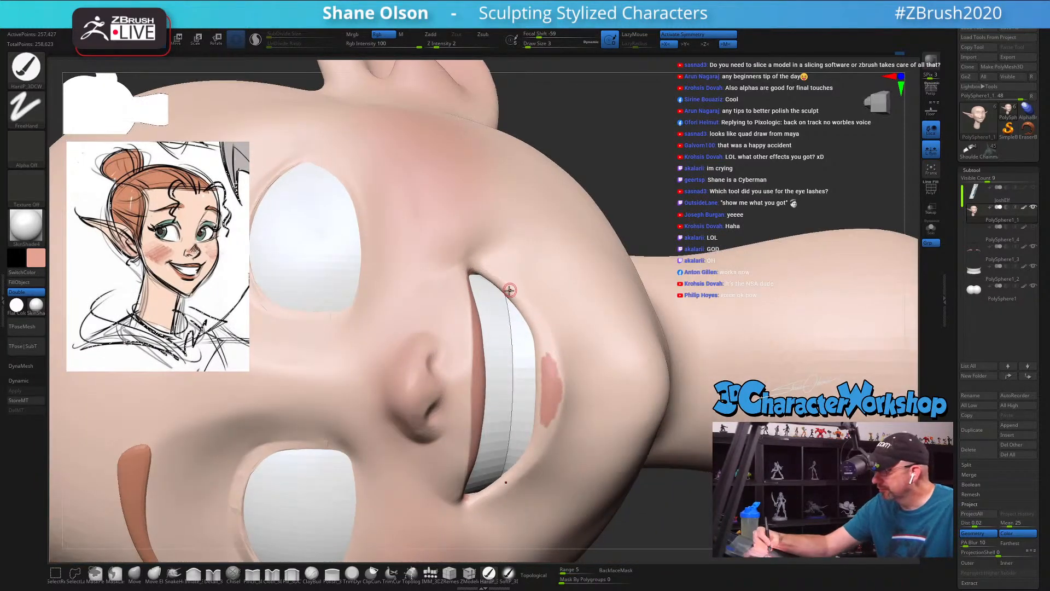
pyautogui.moveTo(526, 310)
pyautogui.mouseDown()
pyautogui.moveTo(550, 350)
pyautogui.moveTo(561, 408)
pyautogui.mouseUp()
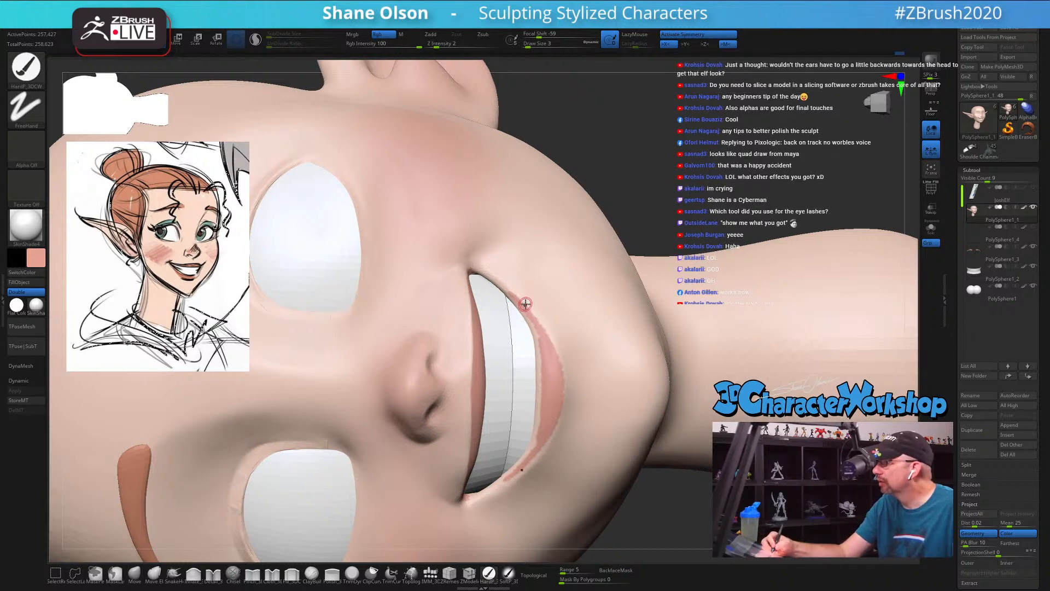
# Step: Set the draw size to 4 and fill in the rest of the lower lip up to the rim of the mouth
pyautogui.press('s')
pyautogui.click(525, 330)
pyautogui.moveTo(530, 318)
pyautogui.mouseDown()
pyautogui.moveTo(527, 305)
pyautogui.moveTo(543, 345)
pyautogui.moveTo(537, 392)
pyautogui.mouseUp()
pyautogui.moveTo(507, 473); pyautogui.dragTo(506, 474)
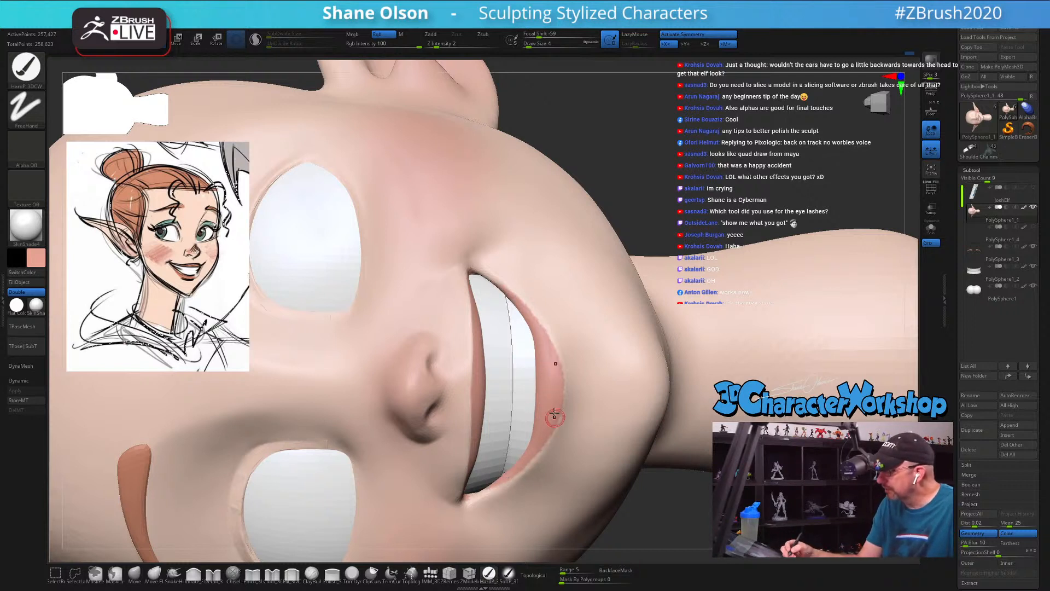
pyautogui.moveTo(549, 378); pyautogui.dragTo(535, 323, button='right')
pyautogui.moveTo(547, 385); pyautogui.dragTo(552, 418, button='right')
# Step: Sharpen the outer edge of the lower lip with the Pinch brush at draw size 5
pyautogui.click(252, 573)
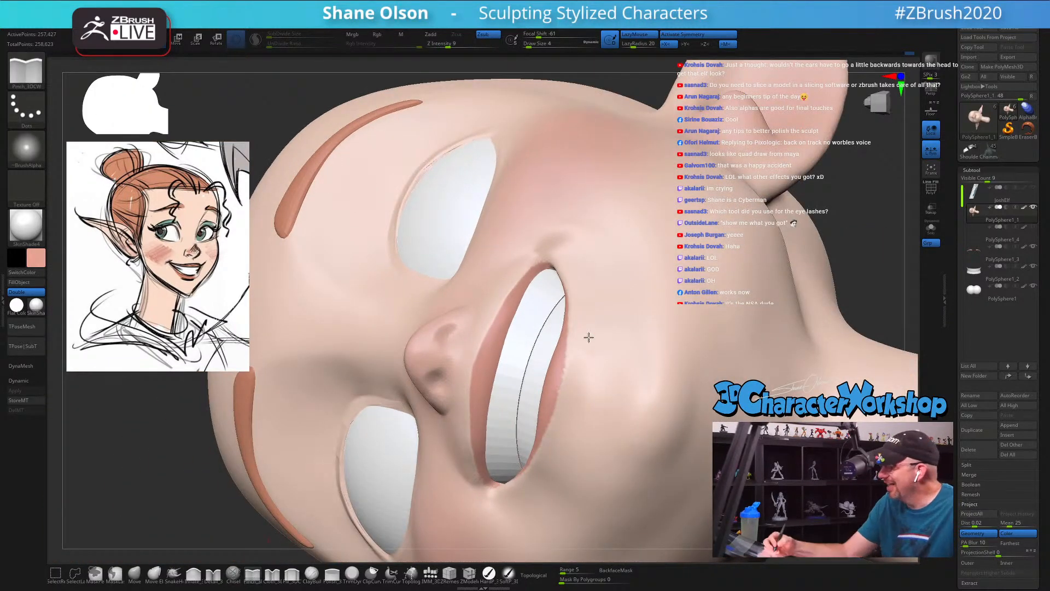
pyautogui.moveTo(589, 337); pyautogui.dragTo(591, 339, button='right')
pyautogui.press('s')
pyautogui.moveTo(566, 305); pyautogui.dragTo(568, 303)
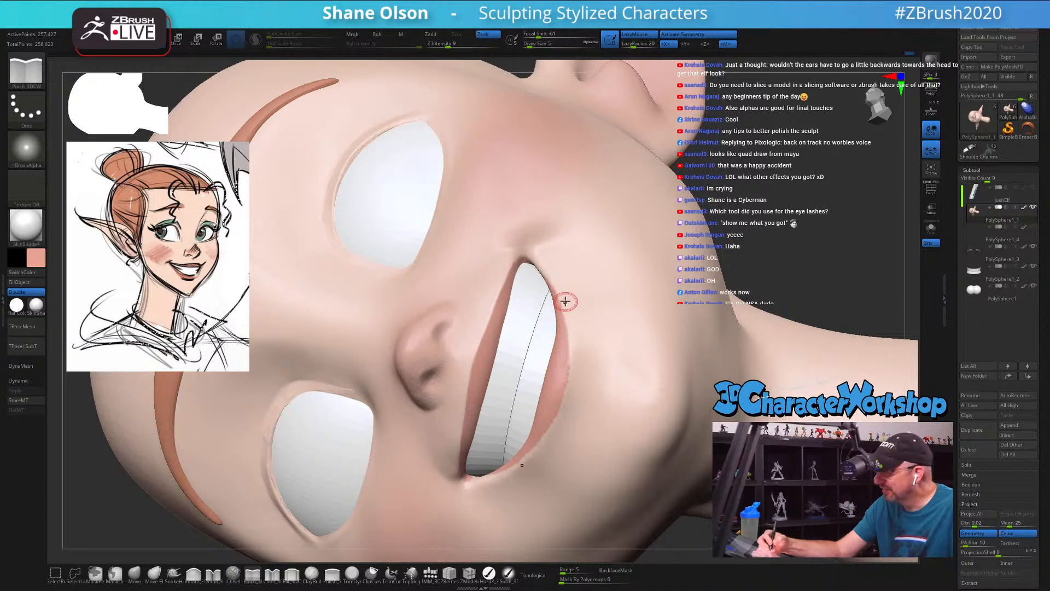
pyautogui.moveTo(566, 302); pyautogui.dragTo(573, 300, button='right')
pyautogui.moveTo(548, 281); pyautogui.dragTo(561, 300)
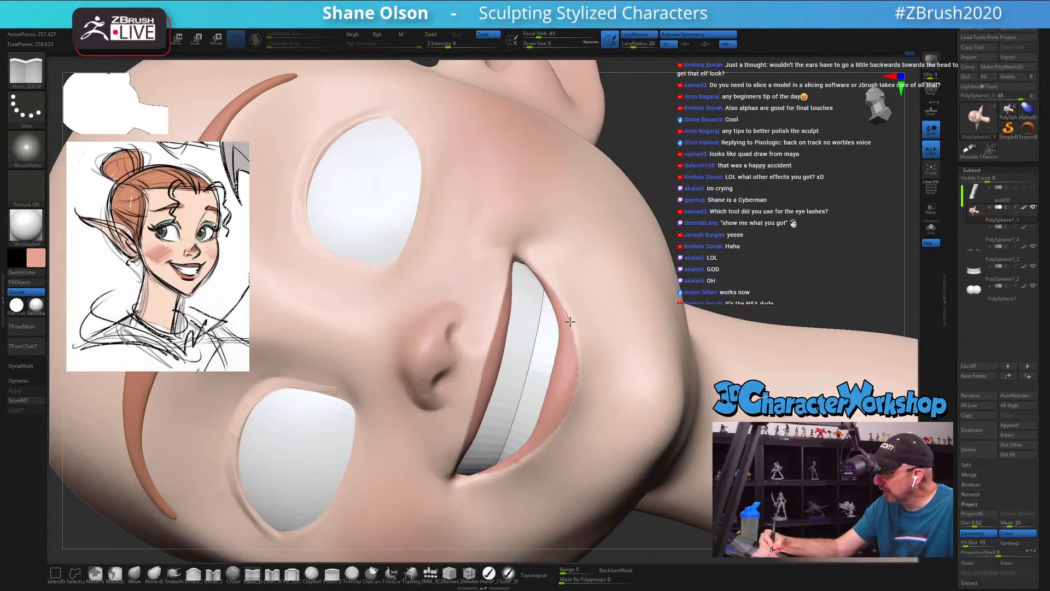
pyautogui.moveTo(569, 407); pyautogui.dragTo(561, 428)
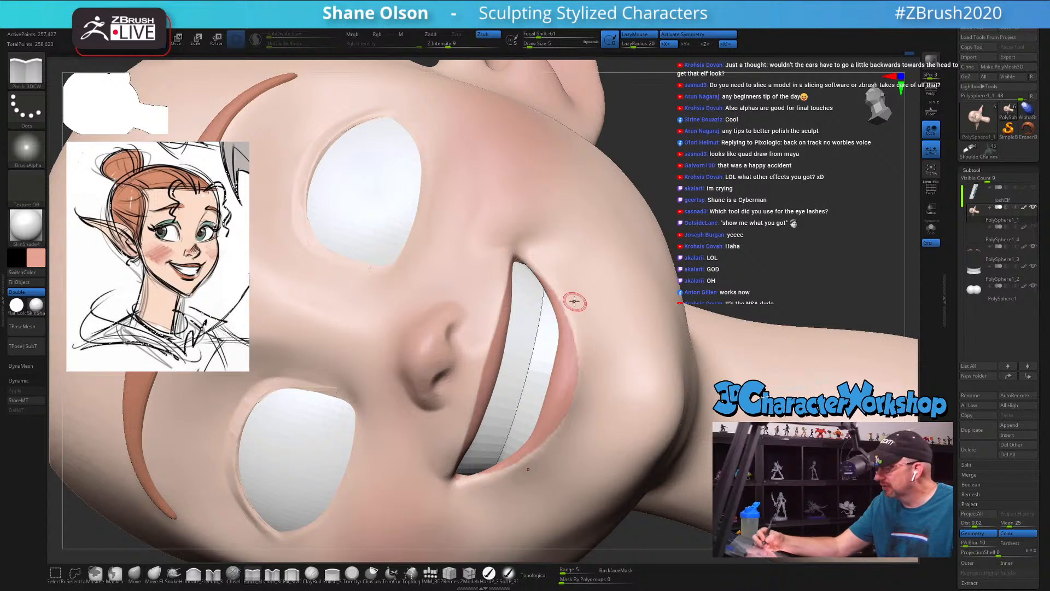
pyautogui.moveTo(537, 274)
pyautogui.keyDown('alt'); pyautogui.mouseDown()
pyautogui.moveTo(563, 305)
pyautogui.moveTo(580, 384)
pyautogui.mouseUp(); pyautogui.keyUp('alt')
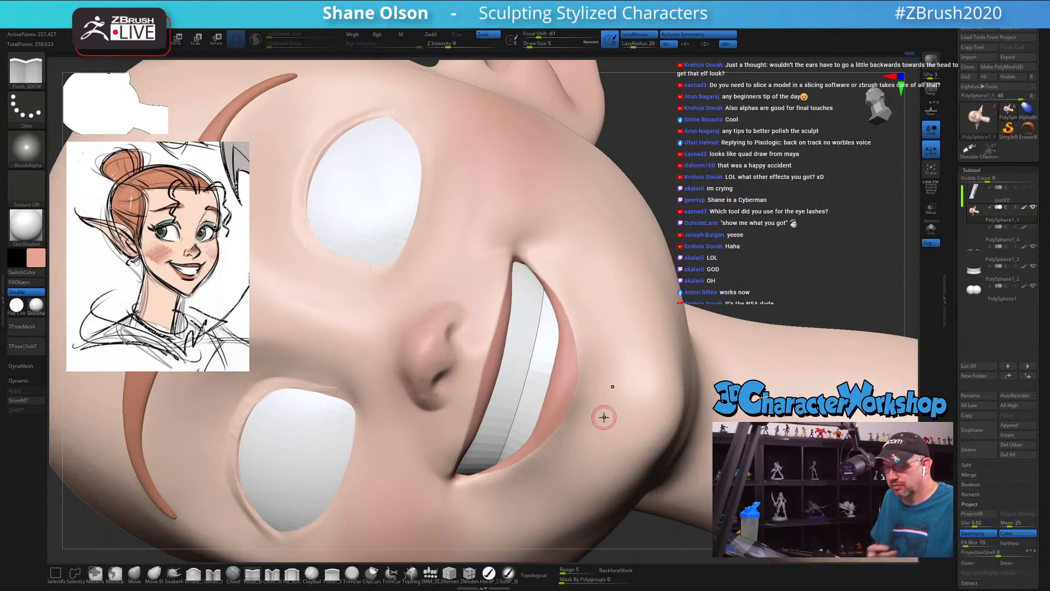
pyautogui.moveTo(599, 387); pyautogui.dragTo(569, 360, button='right')
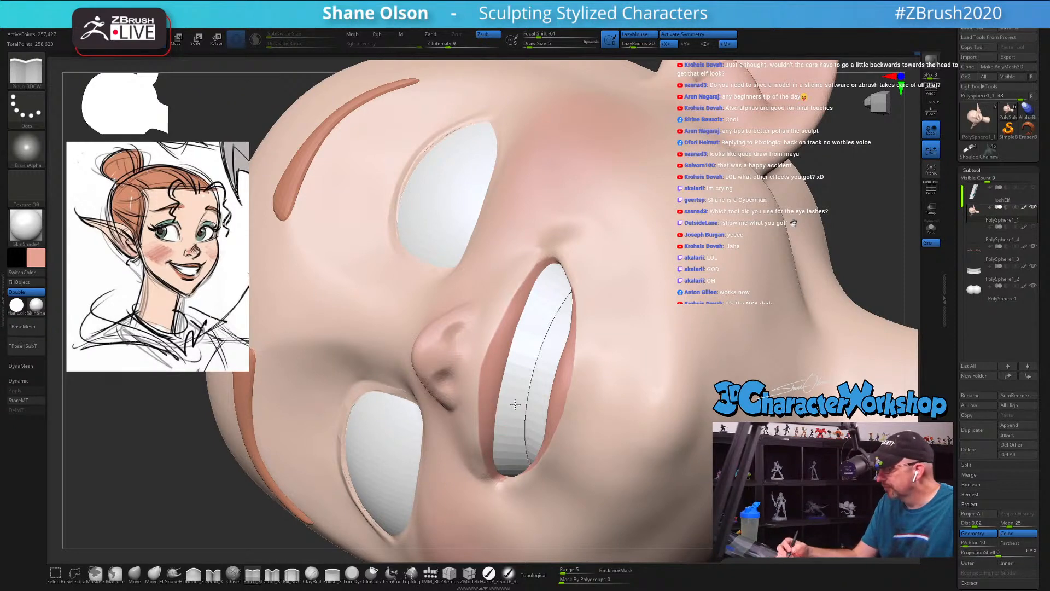
# Step: Sample the teal eyeshadow from the reference drawing and paint it on the upper eyelids with the hard paint brush at draw size 5
pyautogui.moveTo(516, 404); pyautogui.dragTo(672, 300, button='right')
pyautogui.moveTo(671, 300)
pyautogui.mouseDown(button='right')
pyautogui.moveTo(629, 484)
pyautogui.moveTo(706, 488)
pyautogui.moveTo(703, 437)
pyautogui.mouseUp(button='right')
pyautogui.keyDown('alt'); pyautogui.moveTo(704, 437); pyautogui.dragTo(610, 450, button='right'); pyautogui.keyUp('alt')
pyautogui.press('z')
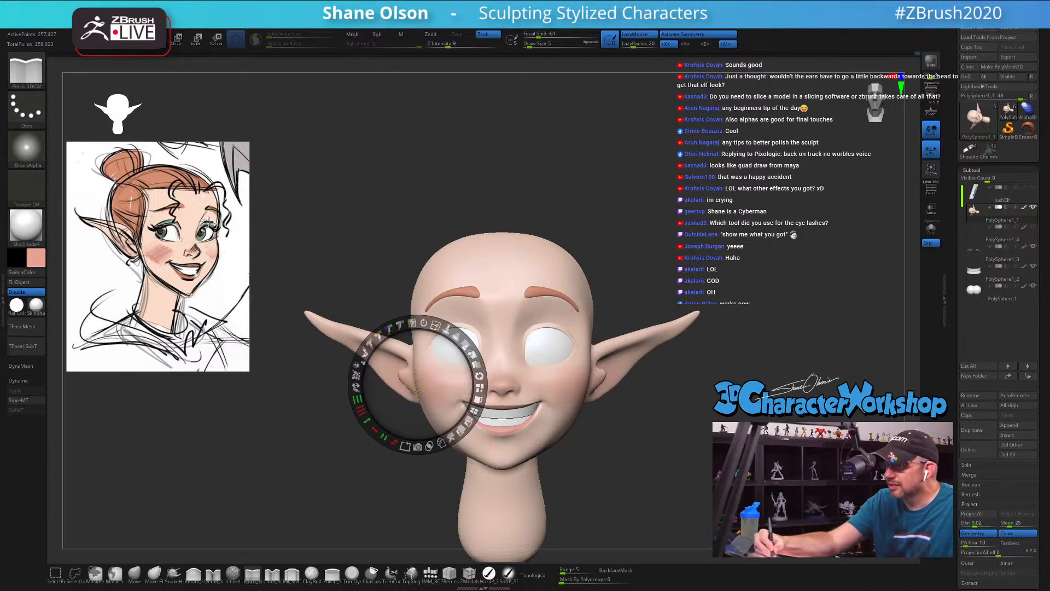
pyautogui.press('z')
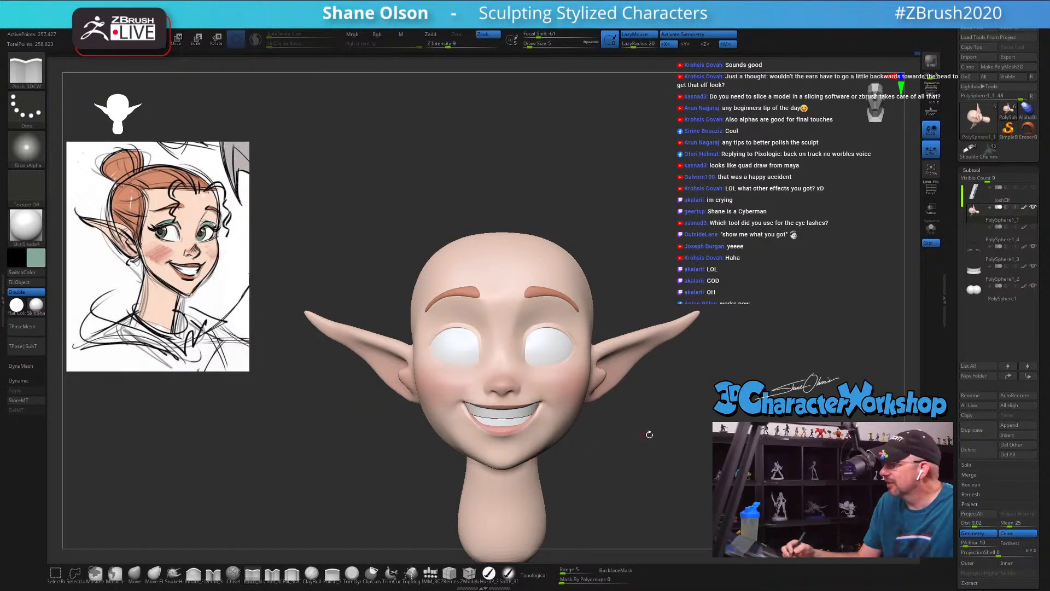
pyautogui.keyDown('ctrl'); pyautogui.moveTo(649, 434); pyautogui.dragTo(612, 498, button='right'); pyautogui.keyUp('ctrl')
pyautogui.click(488, 573)
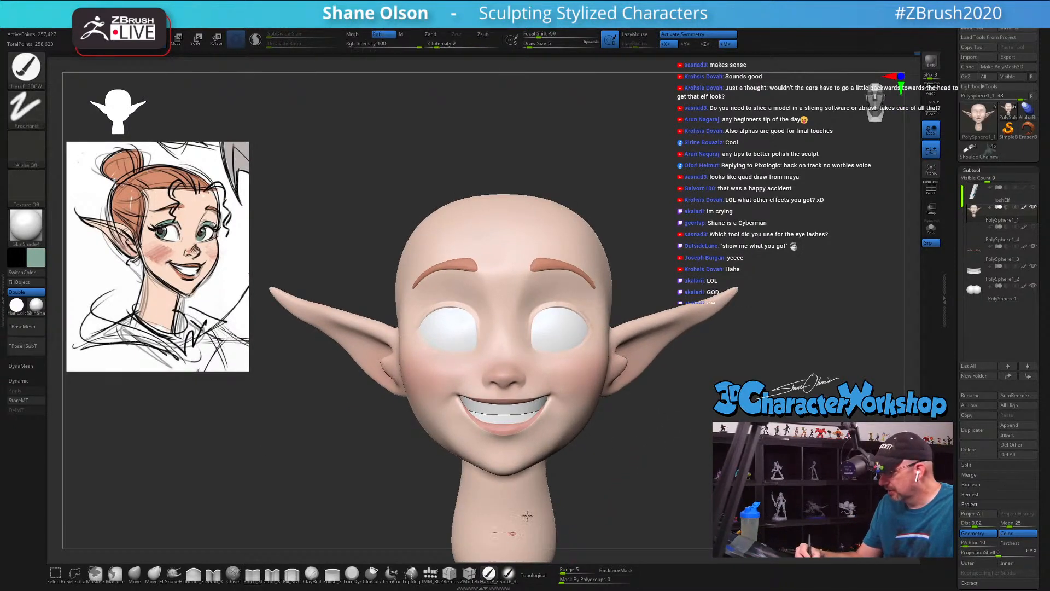
pyautogui.moveTo(661, 427)
pyautogui.mouseDown(button='right')
pyautogui.moveTo(667, 407)
pyautogui.moveTo(629, 299)
pyautogui.moveTo(619, 366)
pyautogui.mouseUp(button='right')
pyautogui.keyDown('alt'); pyautogui.moveTo(418, 350); pyautogui.dragTo(492, 372, button='right'); pyautogui.keyUp('alt')
pyautogui.moveTo(431, 359); pyautogui.dragTo(427, 332)
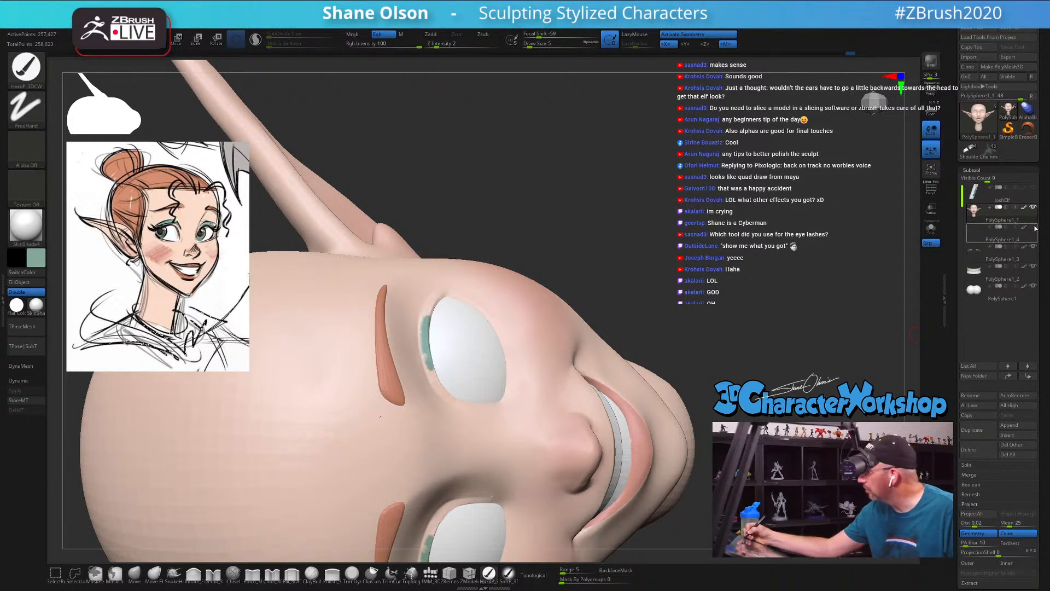
# Step: Compare the teal eyeshadow against the lash bands, hide the bands again and extend the shadow along the lid towards the nose
pyautogui.moveTo(1031, 231)
pyautogui.moveTo(1027, 252)
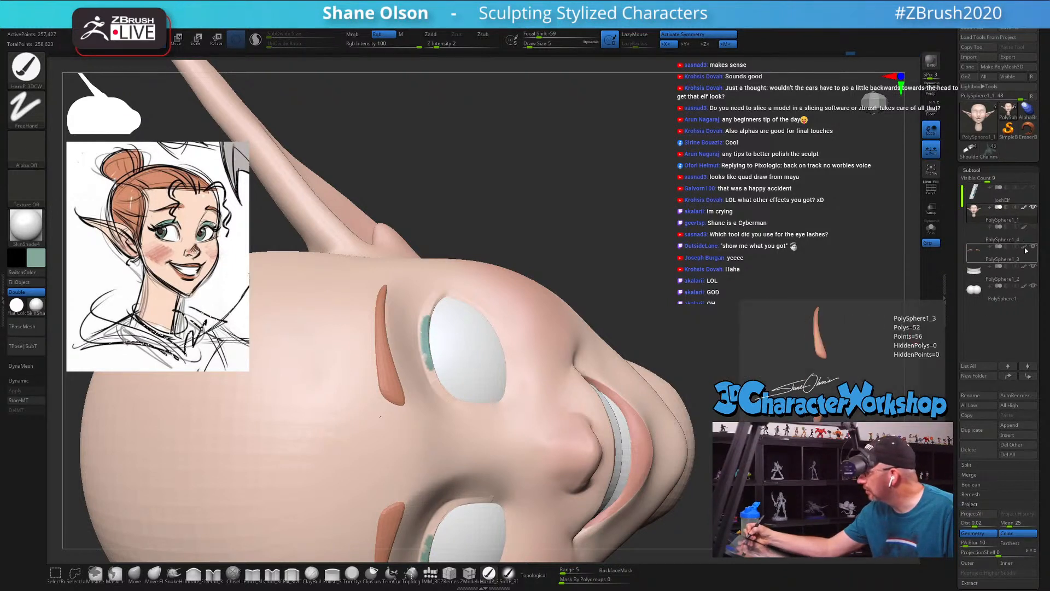
pyautogui.click(1034, 228)
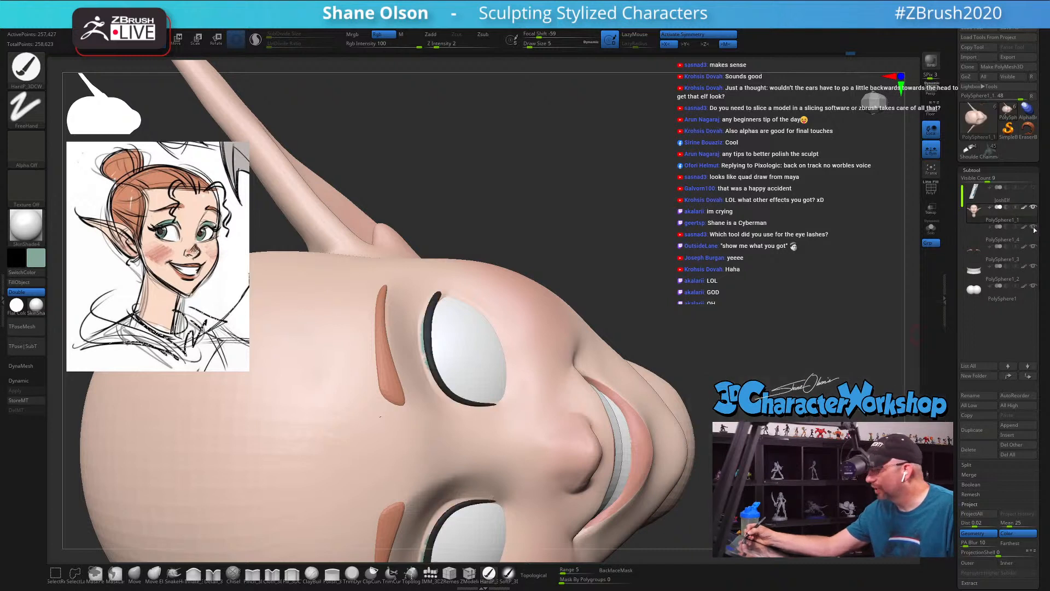
pyautogui.click(1033, 227)
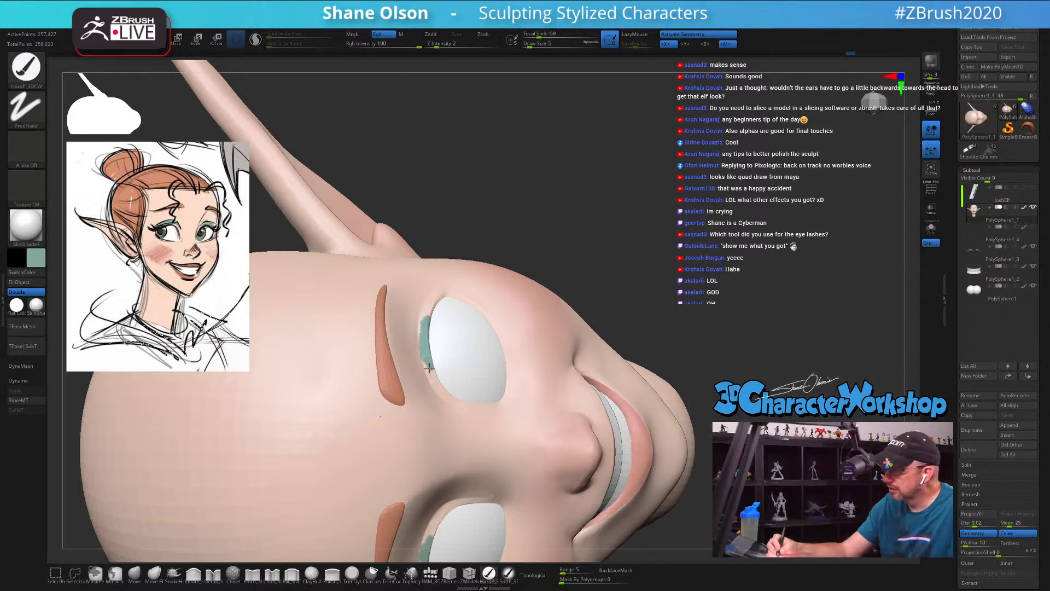
pyautogui.moveTo(437, 383)
pyautogui.mouseDown()
pyautogui.moveTo(430, 370)
pyautogui.moveTo(450, 396)
pyautogui.mouseUp()
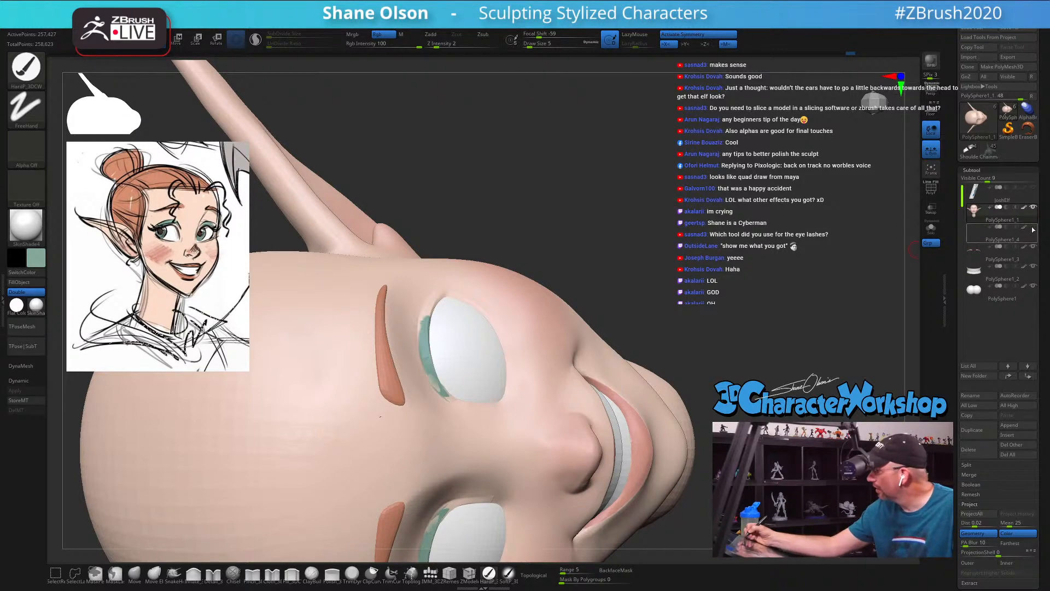
# Step: Show the head's polygroups and isolate the leftover lash strip embedded in the upper eyelids
pyautogui.moveTo(678, 343); pyautogui.dragTo(678, 321)
pyautogui.hotkey('shift', 'f')
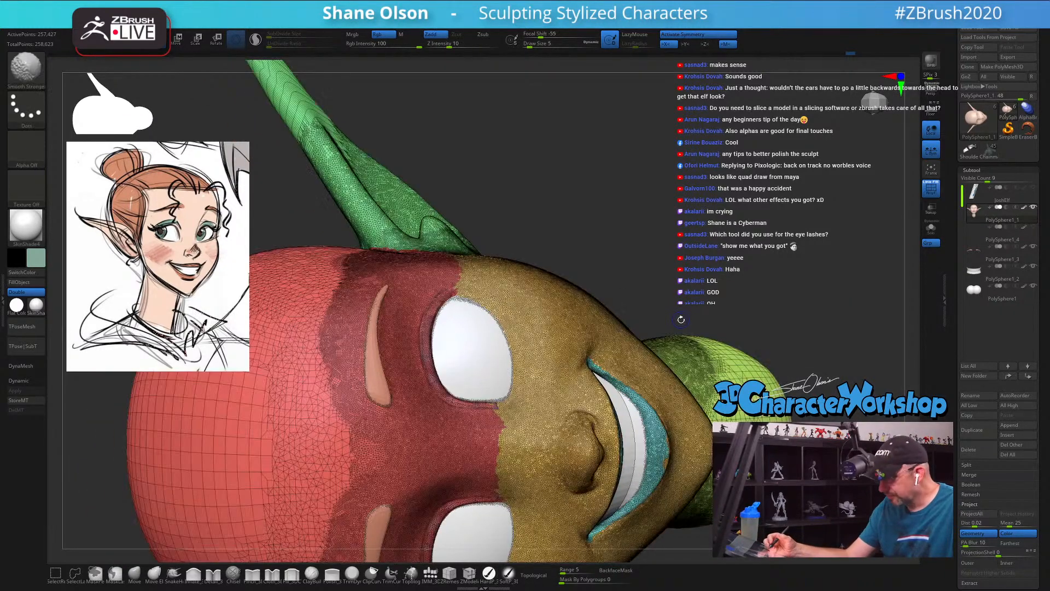
pyautogui.hotkey('shift', 'f')
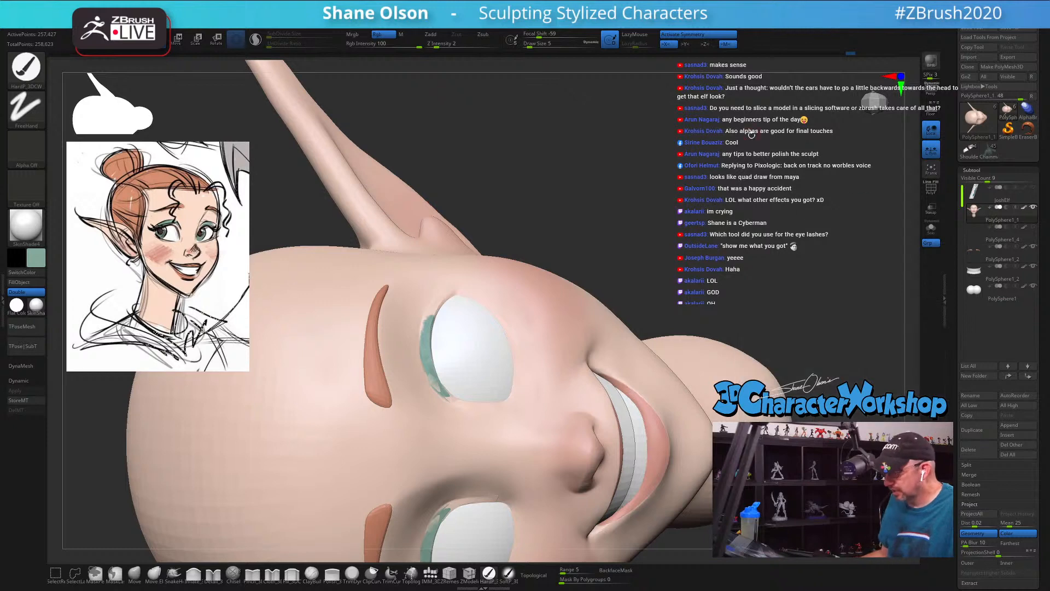
pyautogui.keyDown('alt'); pyautogui.moveTo(744, 148); pyautogui.dragTo(730, 208); pyautogui.keyUp('alt')
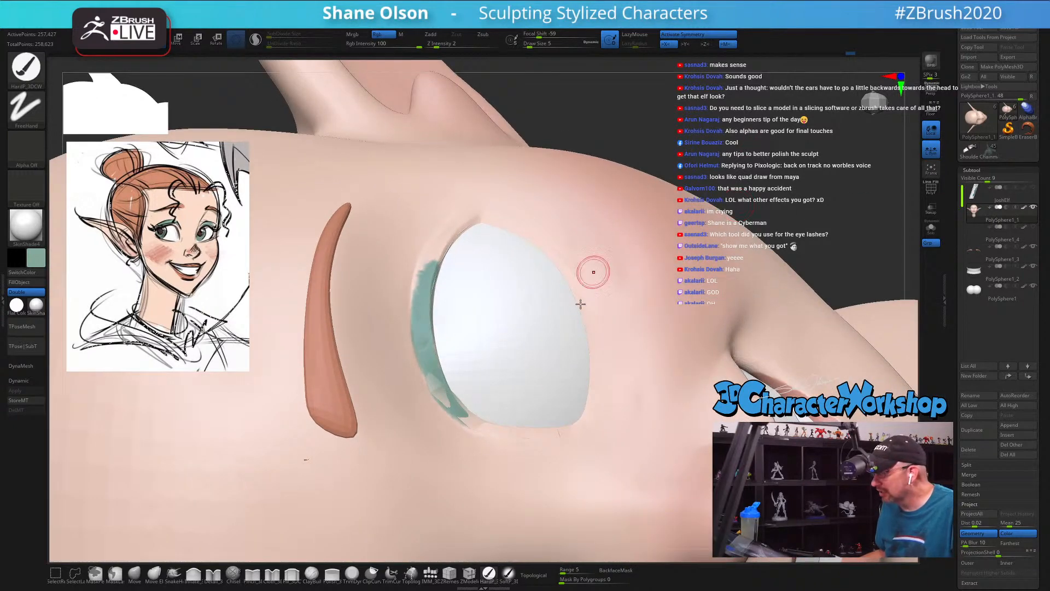
pyautogui.hotkey('shift', 'f')
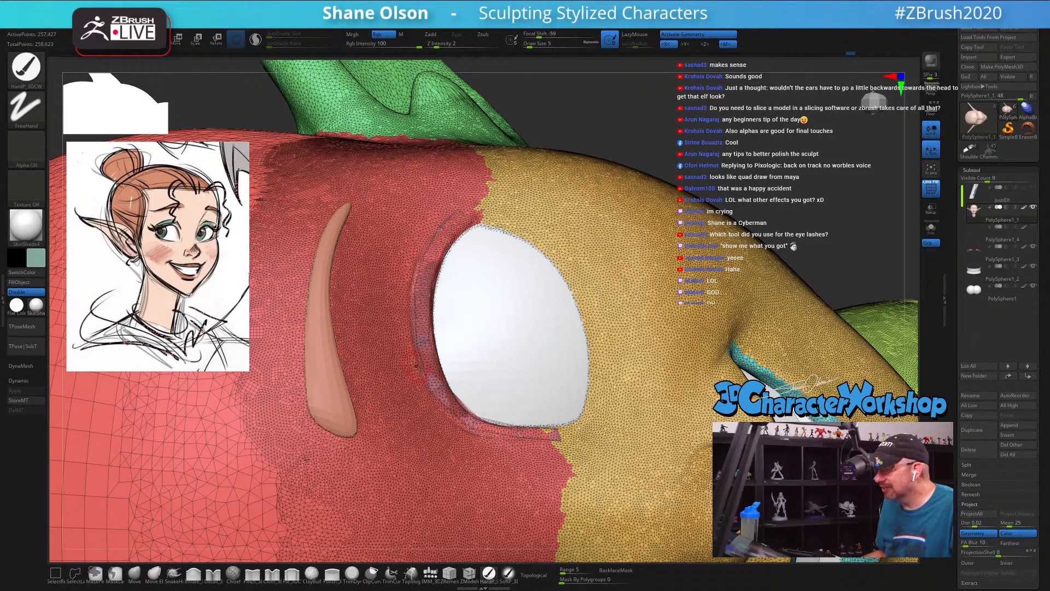
pyautogui.keyDown('ctrl'); pyautogui.keyDown('shift'); pyautogui.click(436, 404); pyautogui.keyUp('shift'); pyautogui.keyUp('ctrl')
pyautogui.keyDown('ctrl'); pyautogui.keyDown('shift'); pyautogui.moveTo(624, 144); pyautogui.dragTo(564, 141); pyautogui.keyUp('shift'); pyautogui.keyUp('ctrl')
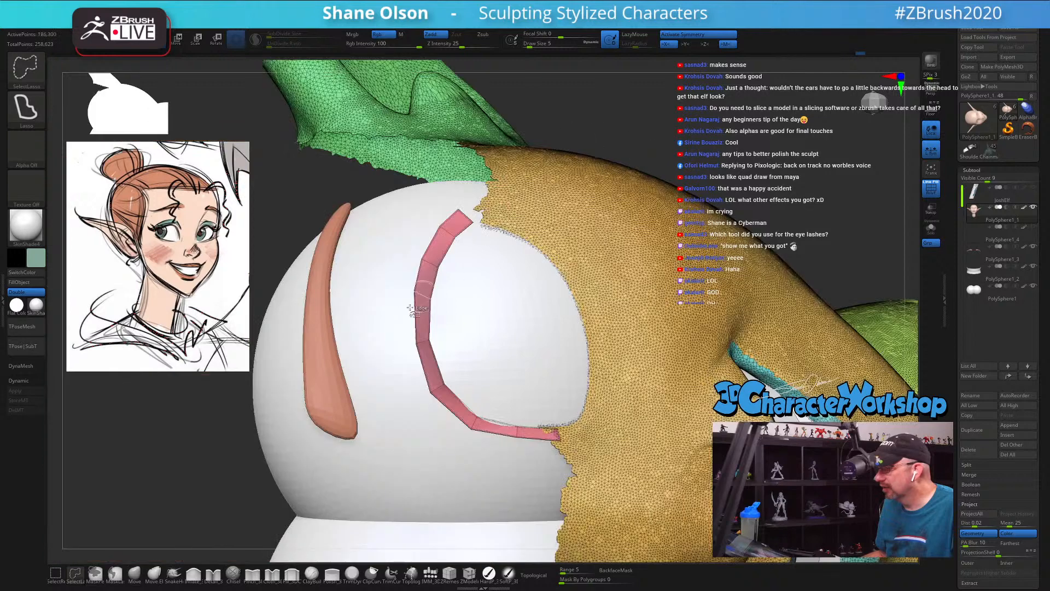
pyautogui.keyDown('ctrl'); pyautogui.keyDown('shift'); pyautogui.click(416, 294); pyautogui.keyUp('shift'); pyautogui.keyUp('ctrl')
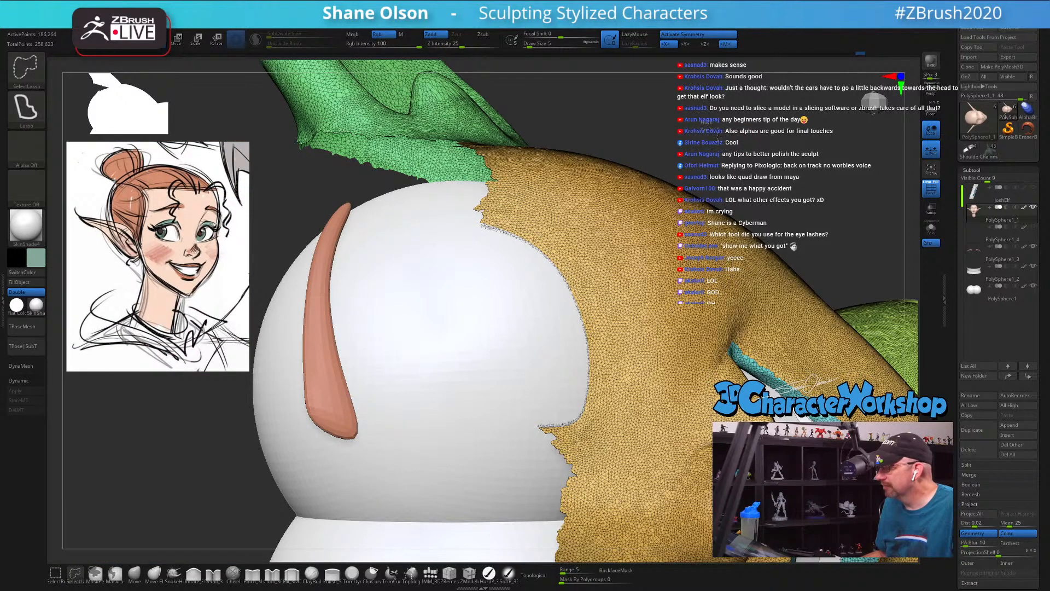
pyautogui.keyDown('ctrl'); pyautogui.keyDown('shift'); pyautogui.moveTo(713, 128); pyautogui.dragTo(727, 136); pyautogui.keyUp('shift'); pyautogui.keyUp('ctrl')
pyautogui.keyDown('ctrl'); pyautogui.keyDown('shift'); pyautogui.click(412, 229); pyautogui.keyUp('shift'); pyautogui.keyUp('ctrl')
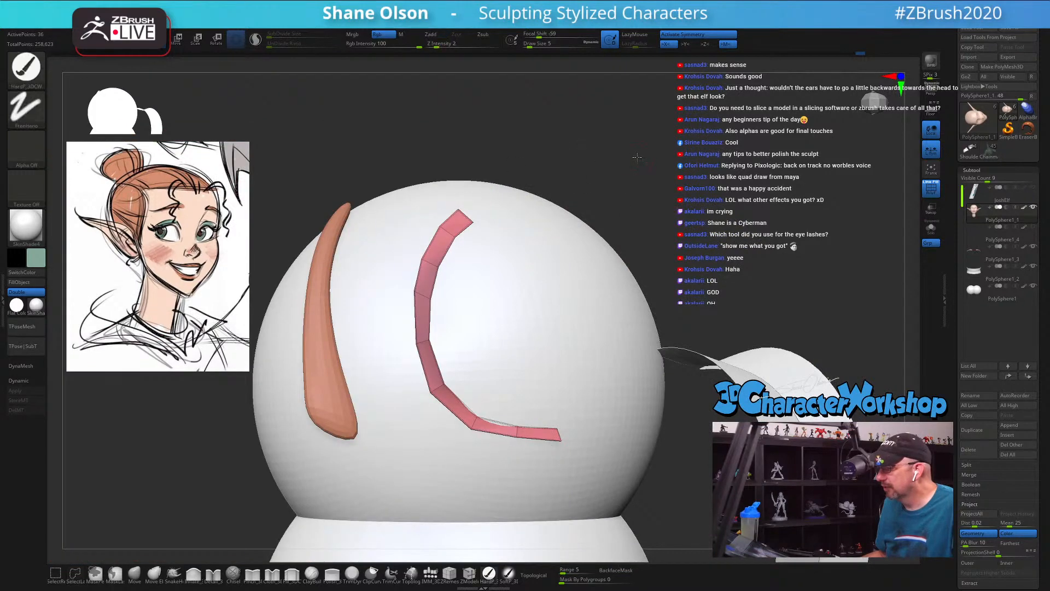
# Step: Invert the visibility to the rest of the head and delete the hidden lash strips from the mesh
pyautogui.keyDown('alt'); pyautogui.moveTo(636, 157); pyautogui.dragTo(540, 77); pyautogui.keyUp('alt')
pyautogui.moveTo(618, 243); pyautogui.dragTo(612, 188)
pyautogui.keyDown('ctrl'); pyautogui.keyDown('shift'); pyautogui.click(630, 221); pyautogui.keyUp('shift'); pyautogui.keyUp('ctrl')
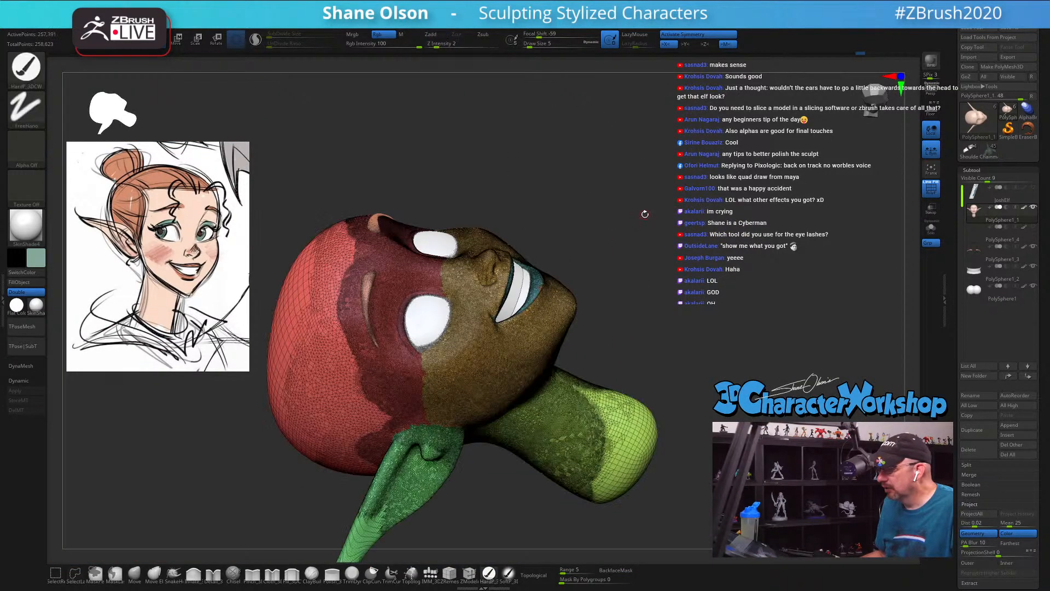
pyautogui.moveTo(649, 224)
pyautogui.mouseDown()
pyautogui.moveTo(638, 260)
pyautogui.moveTo(650, 230)
pyautogui.mouseUp()
pyautogui.press('space')
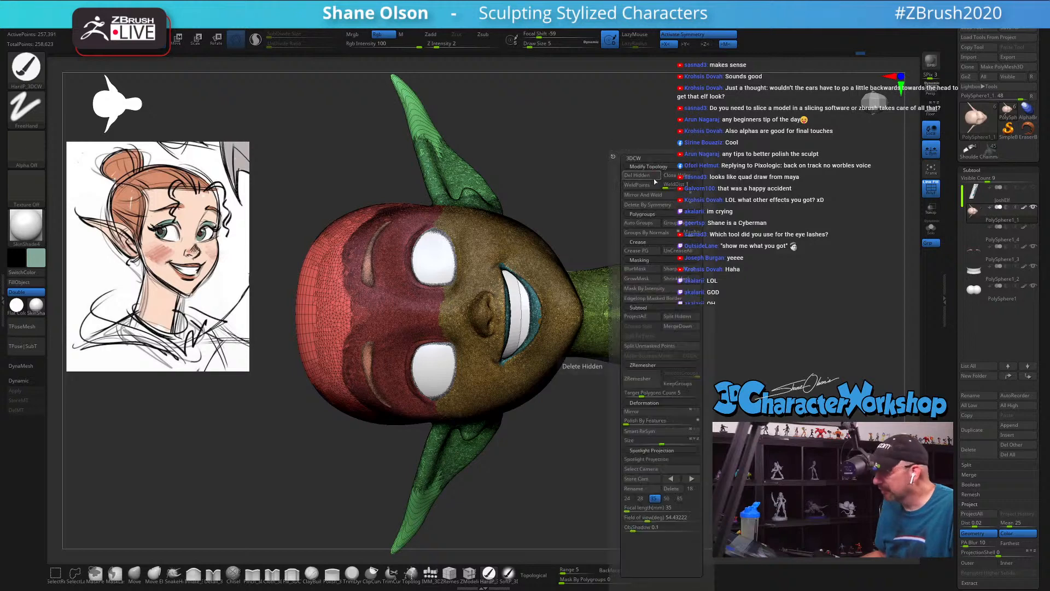
pyautogui.click(648, 177)
pyautogui.keyDown('alt'); pyautogui.moveTo(633, 142); pyautogui.dragTo(824, 173); pyautogui.keyUp('alt')
pyautogui.hotkey('shift', 'f')
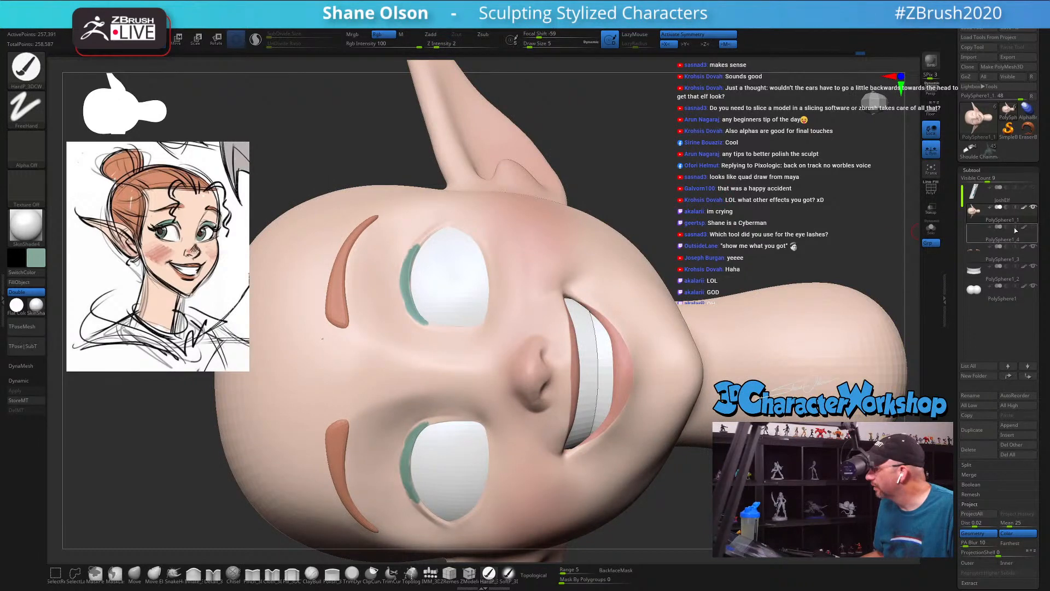
# Step: Check the cleaned eyelid topology and paint the teal eyeshadow evenly along the upper lid out to its outer corner
pyautogui.keyDown('alt'); pyautogui.moveTo(727, 170); pyautogui.dragTo(688, 143); pyautogui.keyUp('alt')
pyautogui.hotkey('shift', 'f')
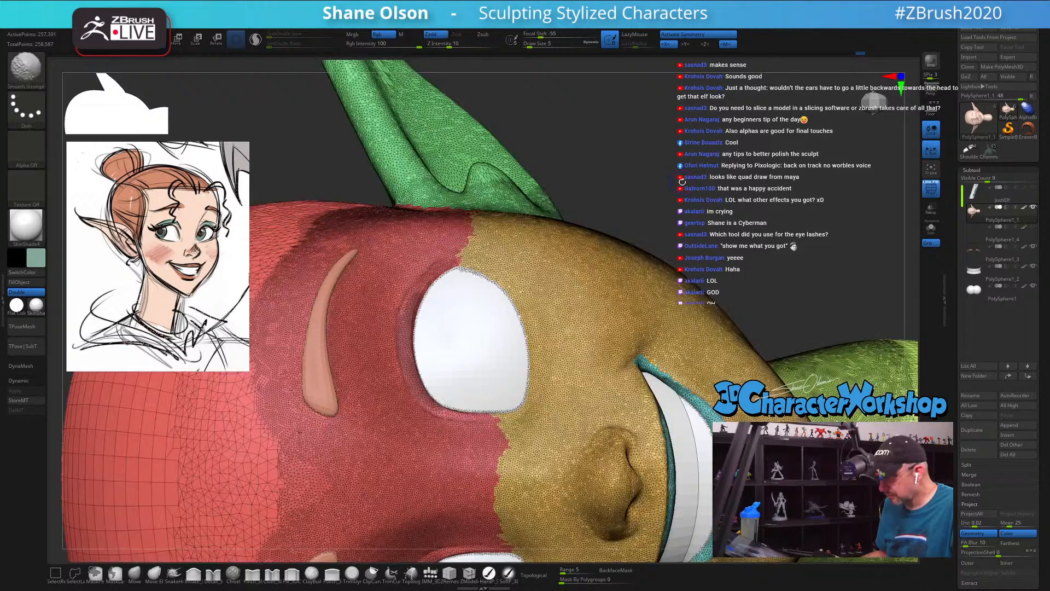
pyautogui.hotkey('shift', 'f')
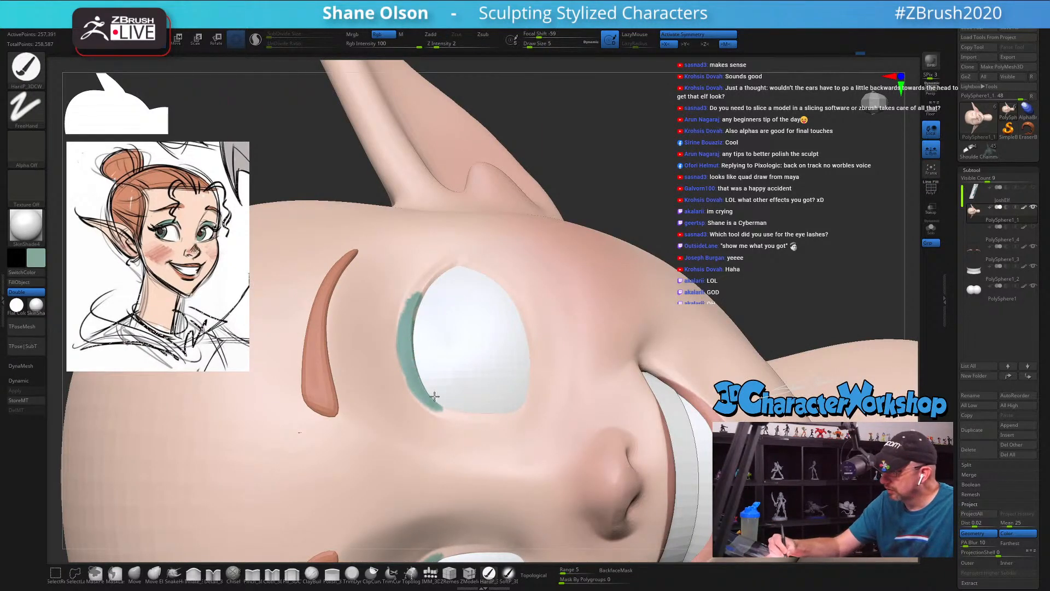
pyautogui.moveTo(413, 299); pyautogui.dragTo(420, 338, button='right')
pyautogui.moveTo(413, 301)
pyautogui.mouseDown()
pyautogui.moveTo(449, 251)
pyautogui.moveTo(434, 257)
pyautogui.moveTo(416, 308)
pyautogui.mouseUp()
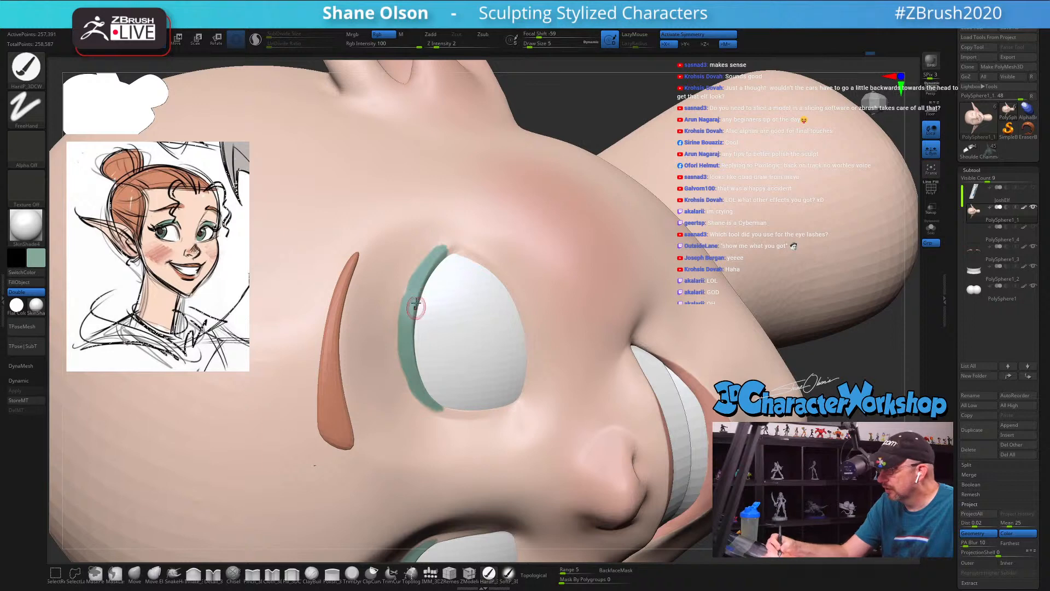
pyautogui.moveTo(422, 379)
pyautogui.mouseDown(button='right')
pyautogui.moveTo(408, 347)
pyautogui.moveTo(354, 328)
pyautogui.moveTo(390, 348)
pyautogui.mouseUp(button='right')
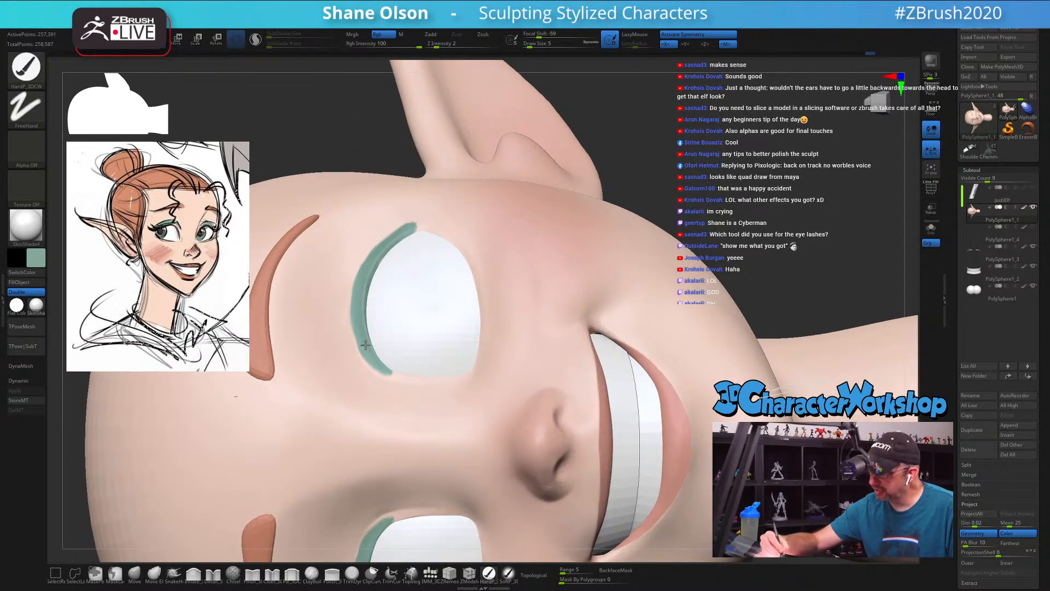
# Step: Try extending the teal eyeshadow further around the inner corner of the lid, and undo the stroke
pyautogui.moveTo(367, 341)
pyautogui.mouseDown()
pyautogui.moveTo(388, 366)
pyautogui.moveTo(413, 372)
pyautogui.moveTo(380, 346)
pyautogui.mouseUp()
pyautogui.press('ctrl')
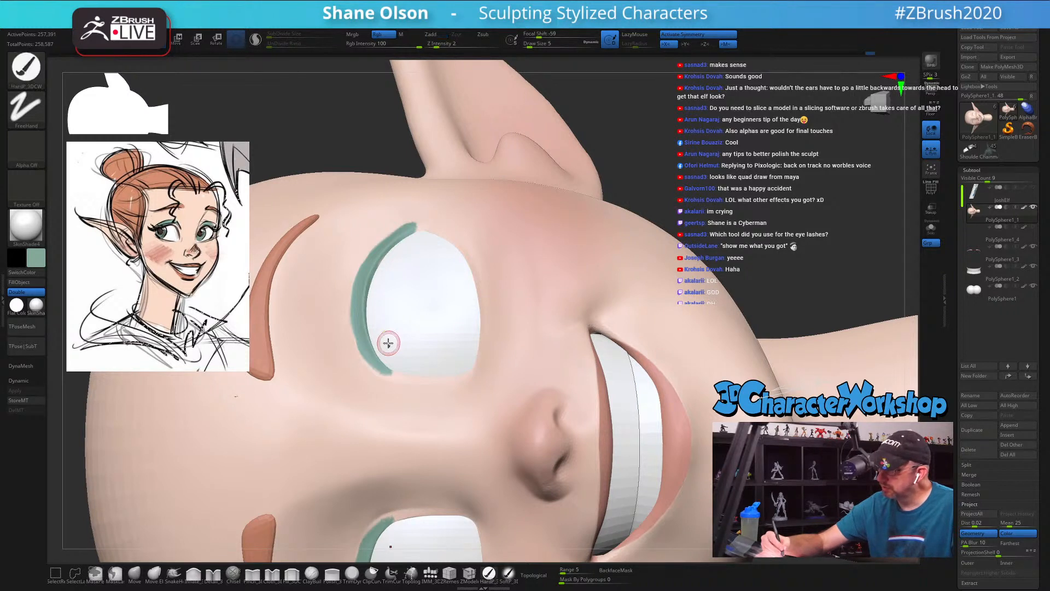
pyautogui.moveTo(369, 356); pyautogui.dragTo(399, 377)
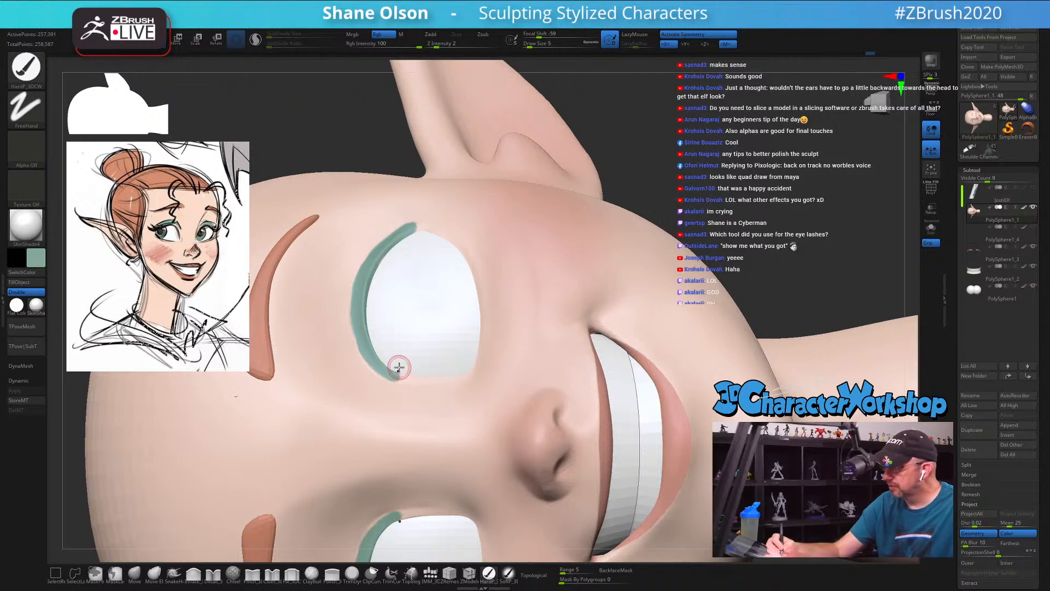
pyautogui.hotkey('ctrl', 'z')
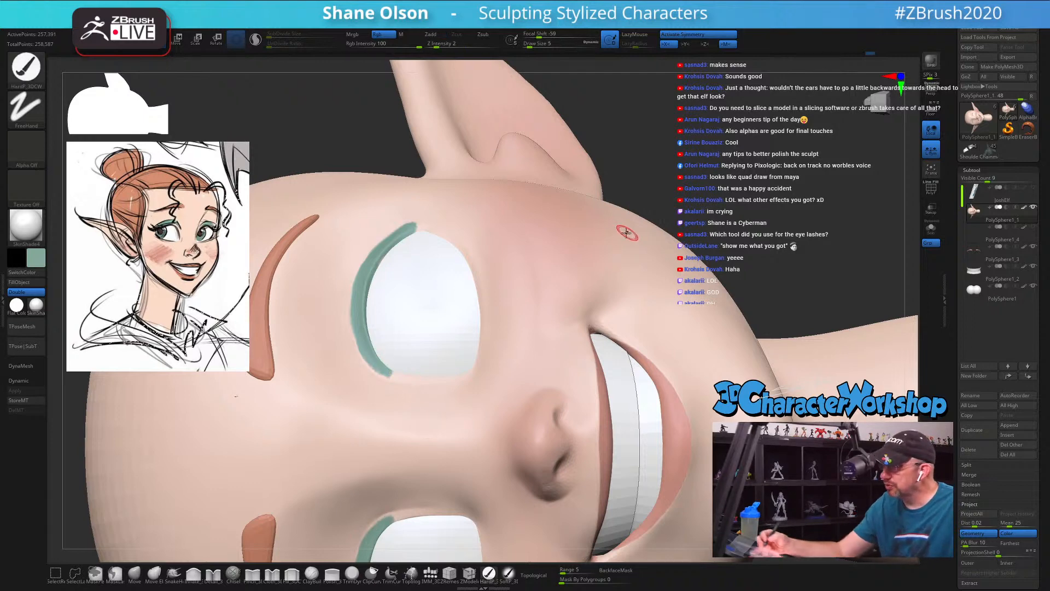
# Step: Turn off Zadd for the Smooth brush, leaving only Rgb active, and soften the eyeshadow's edges on the upper lids
pyautogui.press('f')
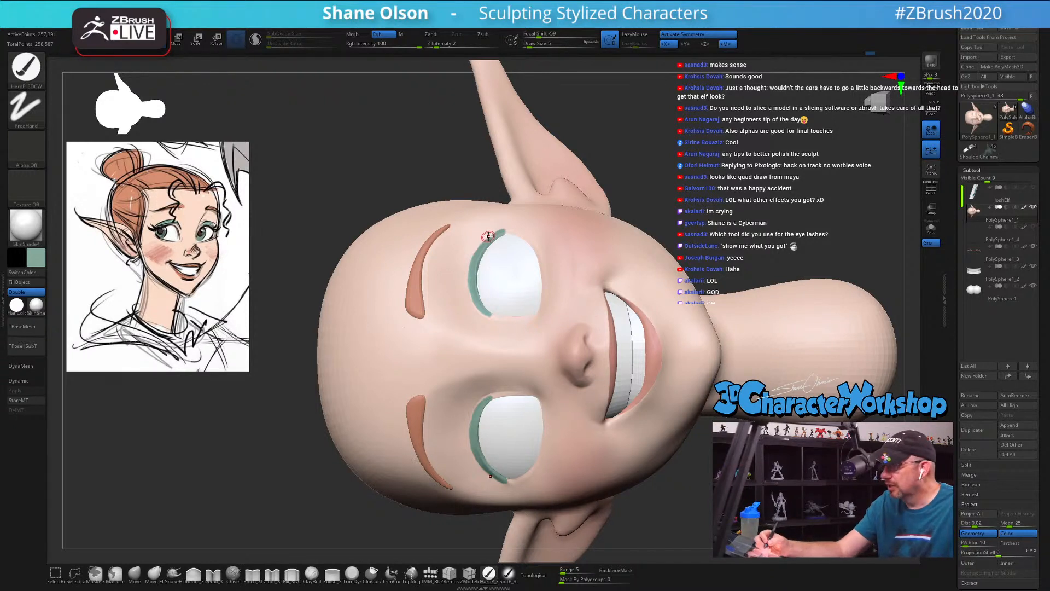
pyautogui.press('shift')
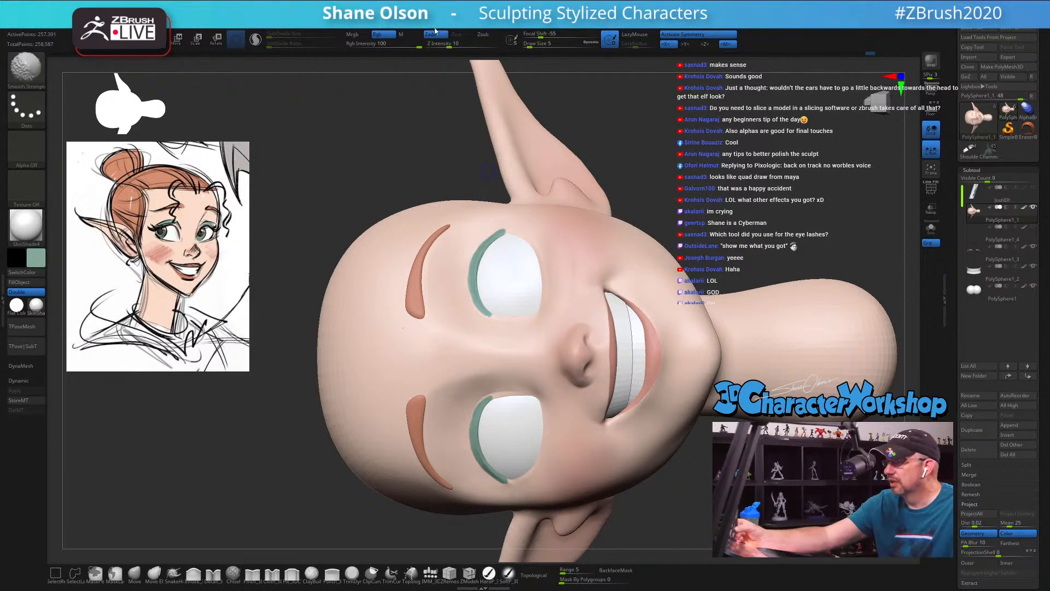
pyautogui.press('shift')
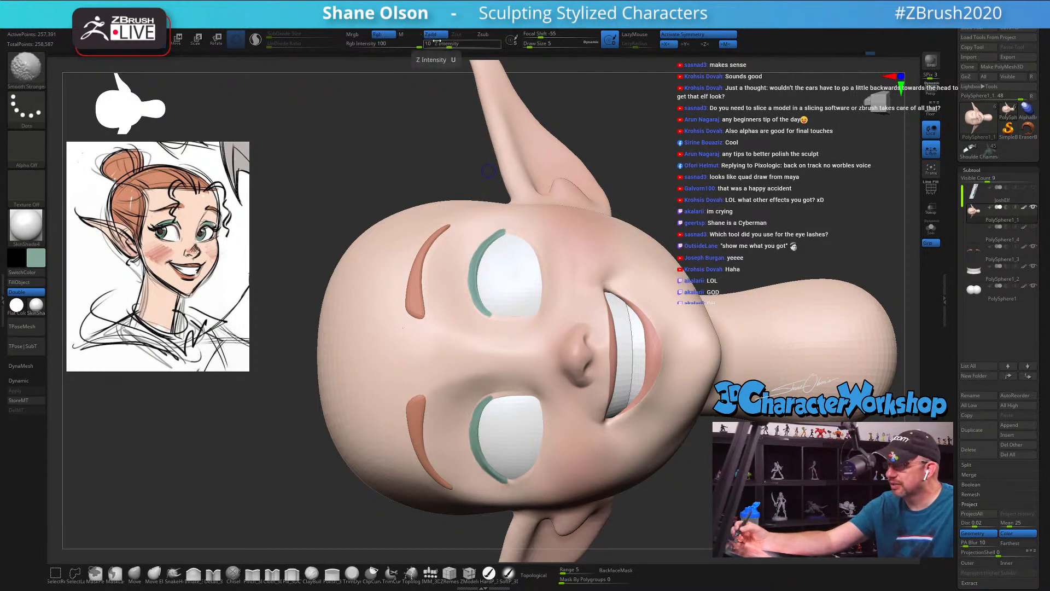
pyautogui.press('shift')
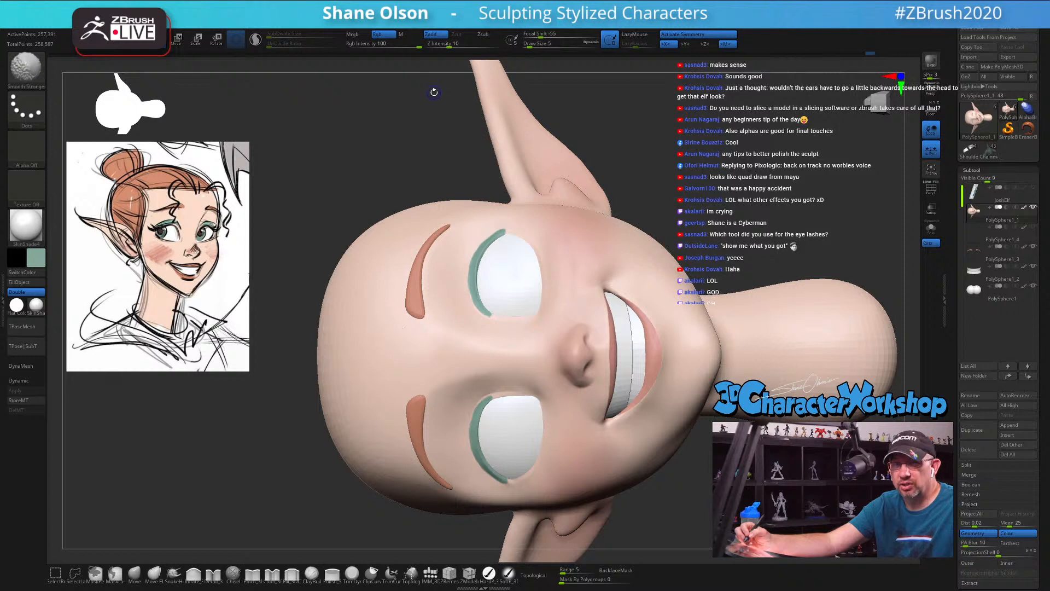
pyautogui.click(437, 36)
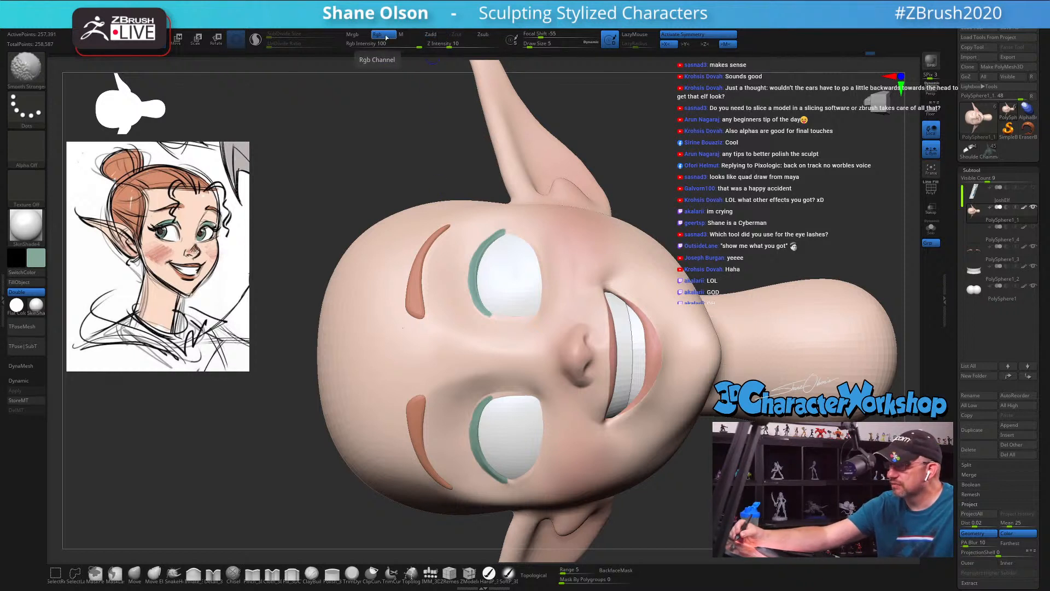
pyautogui.moveTo(486, 281)
pyautogui.keyDown('ctrl'); pyautogui.mouseDown(button='right')
pyautogui.moveTo(492, 295)
pyautogui.moveTo(516, 290)
pyautogui.mouseUp(button='right'); pyautogui.keyUp('ctrl')
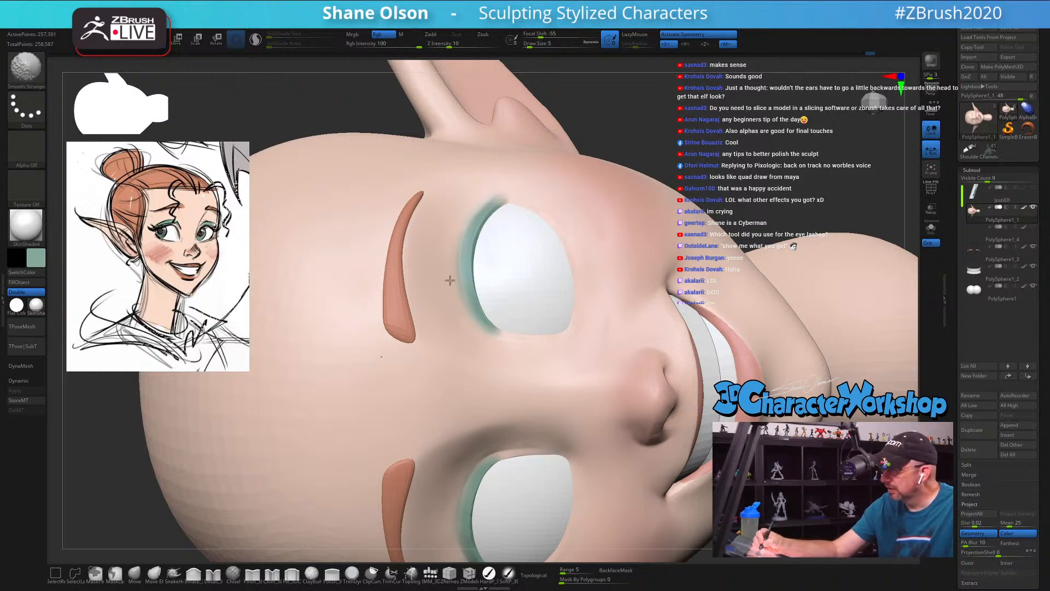
pyautogui.keyDown('ctrl'); pyautogui.moveTo(566, 383); pyautogui.dragTo(580, 375, button='right'); pyautogui.keyUp('ctrl')
# Step: Blend the teal eyeshadow along the upper lids from the inner to the outer corner in front view
pyautogui.moveTo(625, 469)
pyautogui.mouseDown(button='right')
pyautogui.moveTo(692, 375)
pyautogui.moveTo(687, 387)
pyautogui.moveTo(729, 350)
pyautogui.moveTo(736, 386)
pyautogui.mouseUp(button='right')
pyautogui.keyDown('ctrl'); pyautogui.moveTo(678, 408); pyautogui.dragTo(682, 434, button='right'); pyautogui.keyUp('ctrl')
pyautogui.keyDown('alt'); pyautogui.moveTo(682, 434); pyautogui.dragTo(652, 443, button='right'); pyautogui.keyUp('alt')
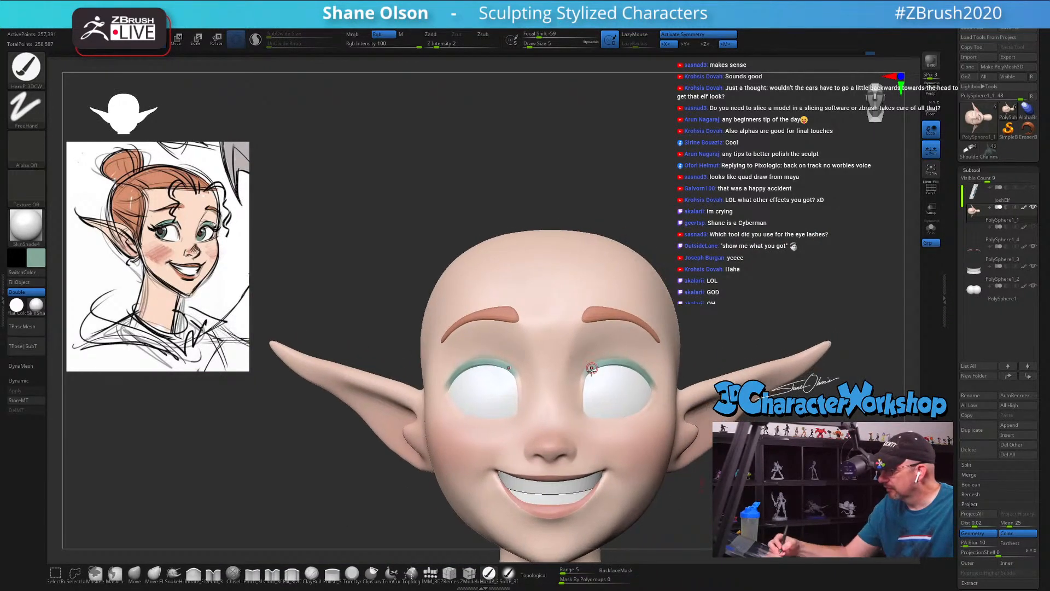
pyautogui.moveTo(584, 383)
pyautogui.keyDown('shift'); pyautogui.mouseDown()
pyautogui.moveTo(587, 367)
pyautogui.moveTo(629, 354)
pyautogui.mouseUp(); pyautogui.keyUp('shift')
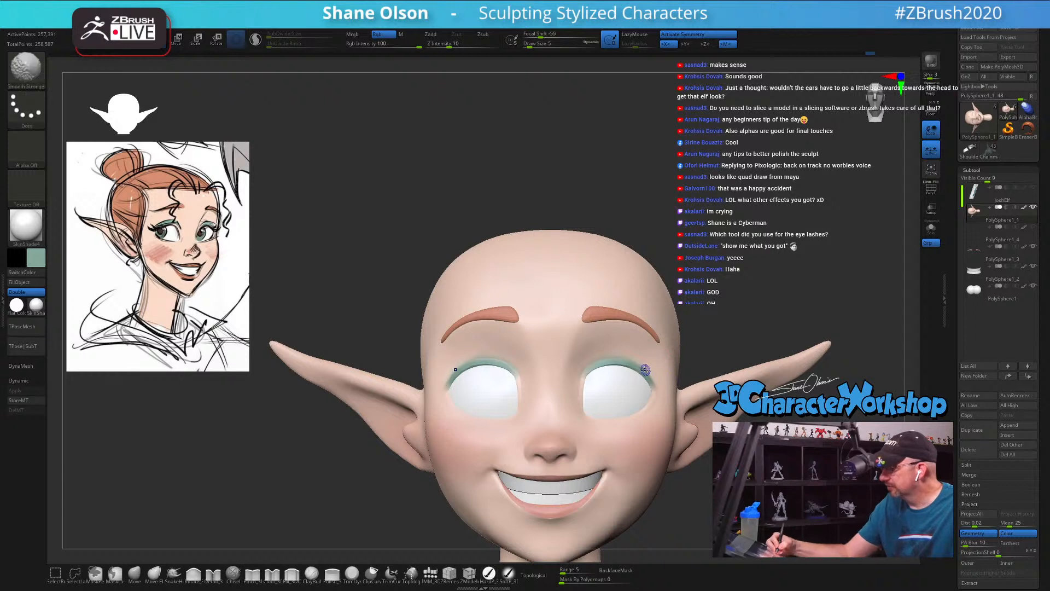
pyautogui.keyDown('ctrl'); pyautogui.moveTo(832, 418); pyautogui.dragTo(677, 398, button='right'); pyautogui.keyUp('ctrl')
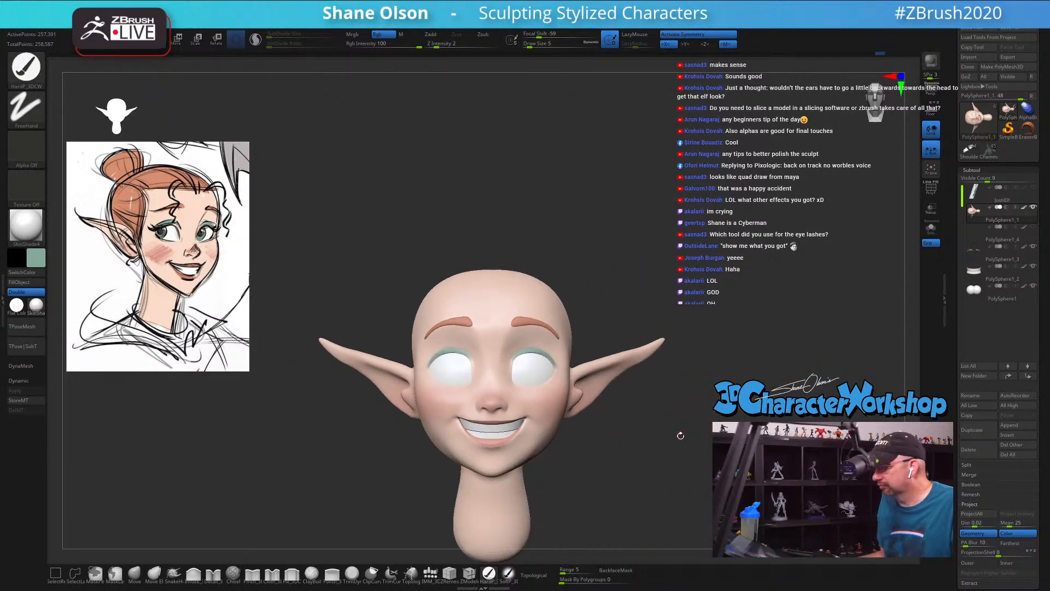
# Step: Adjust the shape around the inner eye corners with the Move brush at draw size 23
pyautogui.moveTo(654, 272)
pyautogui.keyDown('ctrl'); pyautogui.mouseDown(button='right')
pyautogui.moveTo(658, 281)
pyautogui.moveTo(722, 276)
pyautogui.moveTo(634, 266)
pyautogui.moveTo(638, 251)
pyautogui.moveTo(695, 222)
pyautogui.moveTo(644, 232)
pyautogui.moveTo(705, 218)
pyautogui.moveTo(665, 184)
pyautogui.moveTo(635, 183)
pyautogui.moveTo(608, 164)
pyautogui.moveTo(590, 170)
pyautogui.moveTo(656, 158)
pyautogui.moveTo(659, 186)
pyautogui.mouseUp(button='right'); pyautogui.keyUp('ctrl')
pyautogui.click(135, 572)
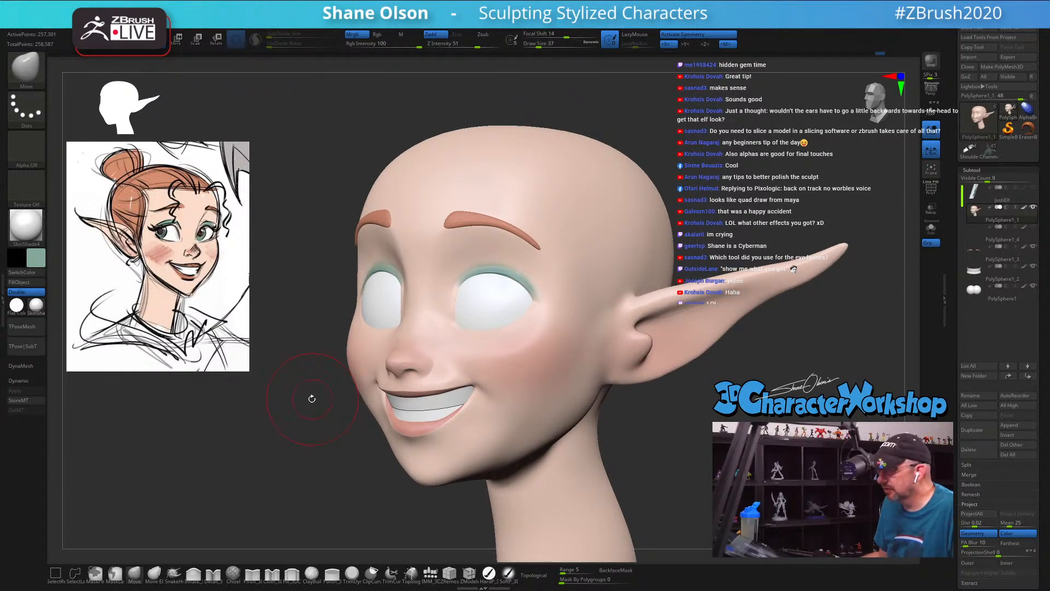
pyautogui.moveTo(524, 401)
pyautogui.keyDown('alt'); pyautogui.mouseDown(button='right')
pyautogui.moveTo(552, 392)
pyautogui.moveTo(532, 354)
pyautogui.mouseUp(button='right'); pyautogui.keyUp('alt')
pyautogui.press('s')
pyautogui.moveTo(435, 289); pyautogui.dragTo(402, 285)
pyautogui.press('s')
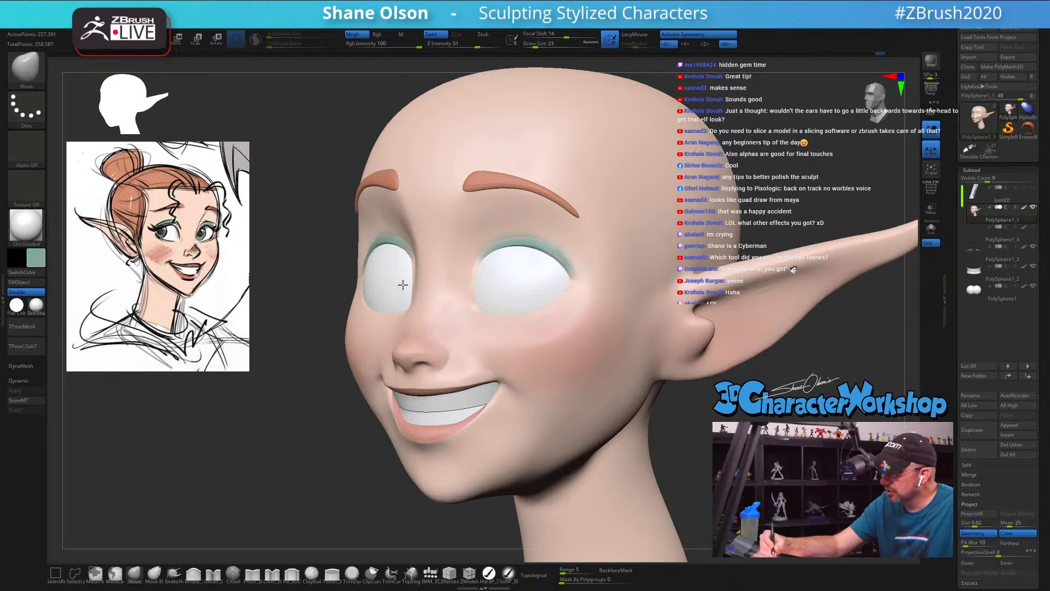
pyautogui.moveTo(499, 335)
pyautogui.mouseDown(button='right')
pyautogui.moveTo(536, 340)
pyautogui.moveTo(511, 342)
pyautogui.mouseUp(button='right')
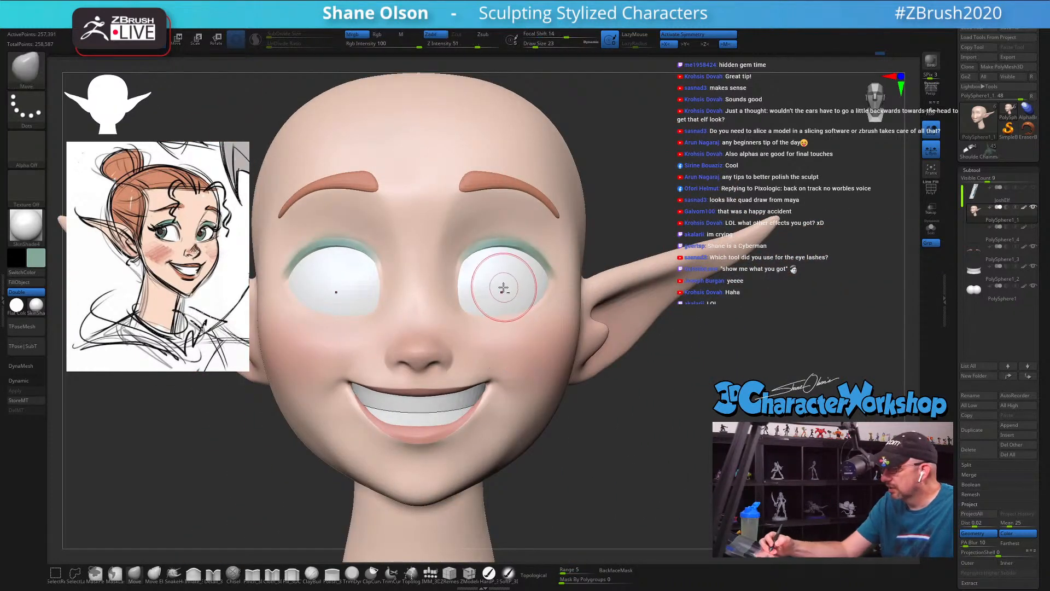
pyautogui.moveTo(494, 291); pyautogui.dragTo(501, 282, button='right')
# Step: Adjust the outer eye corners with the Move brush at draw sizes 37 and 50
pyautogui.press('s')
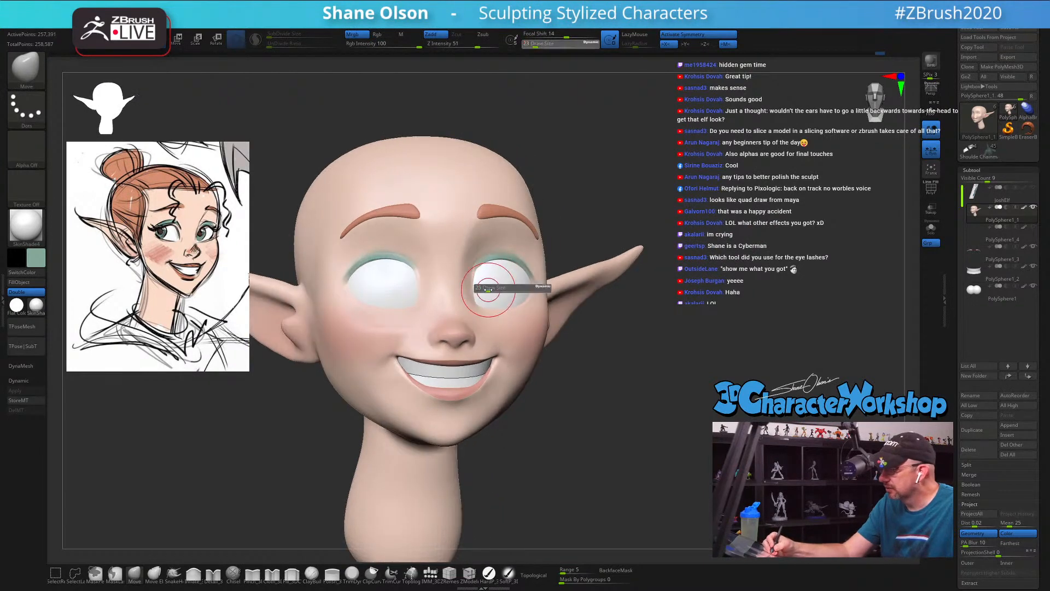
pyautogui.moveTo(495, 287); pyautogui.dragTo(499, 287)
pyautogui.moveTo(493, 284)
pyautogui.mouseDown(button='right')
pyautogui.moveTo(484, 275)
pyautogui.moveTo(499, 284)
pyautogui.moveTo(536, 265)
pyautogui.moveTo(544, 282)
pyautogui.mouseUp(button='right')
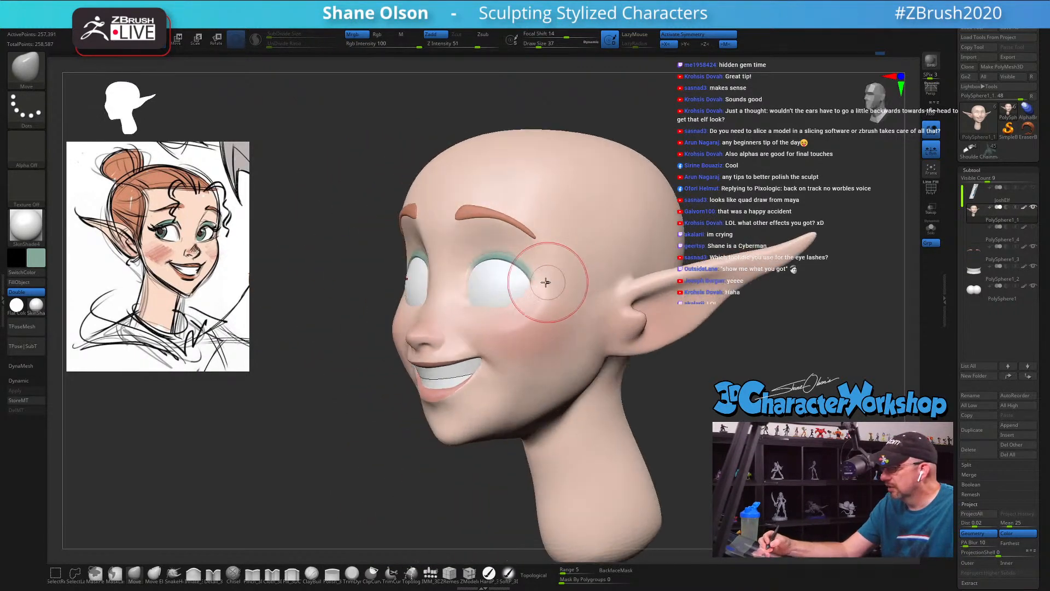
pyautogui.press('s')
pyautogui.moveTo(530, 286); pyautogui.dragTo(537, 286)
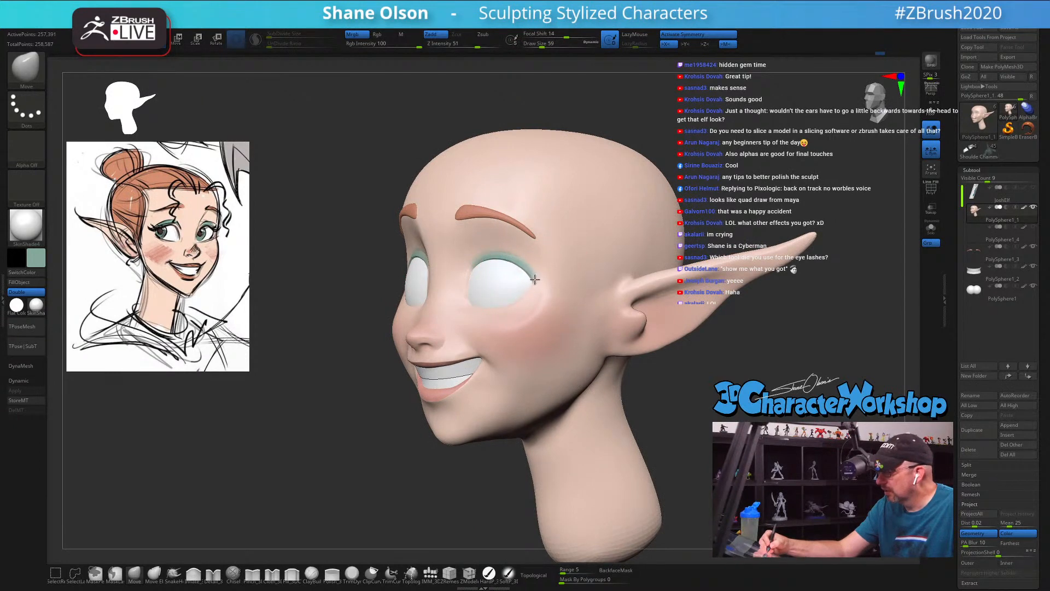
pyautogui.moveTo(542, 293); pyautogui.dragTo(523, 286, button='right')
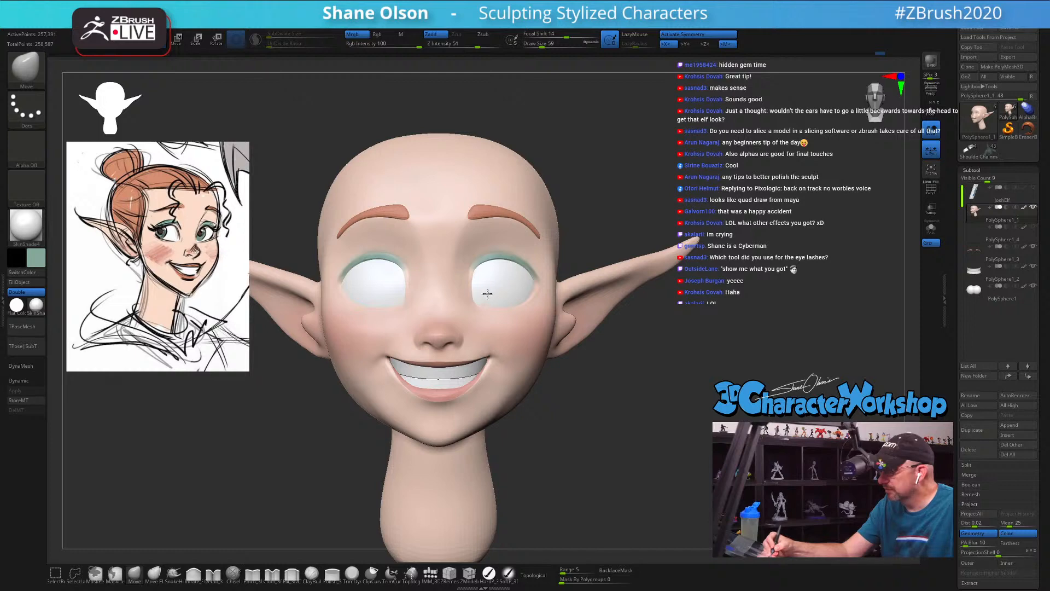
# Step: Refine the inner lower edges of the eye openings with the Move brush at draw size 29
pyautogui.moveTo(564, 372)
pyautogui.mouseDown(button='right')
pyautogui.moveTo(584, 429)
pyautogui.moveTo(540, 430)
pyautogui.moveTo(565, 425)
pyautogui.moveTo(558, 417)
pyautogui.moveTo(547, 465)
pyautogui.mouseUp(button='right')
pyautogui.press('s')
pyautogui.moveTo(492, 318); pyautogui.dragTo(487, 318)
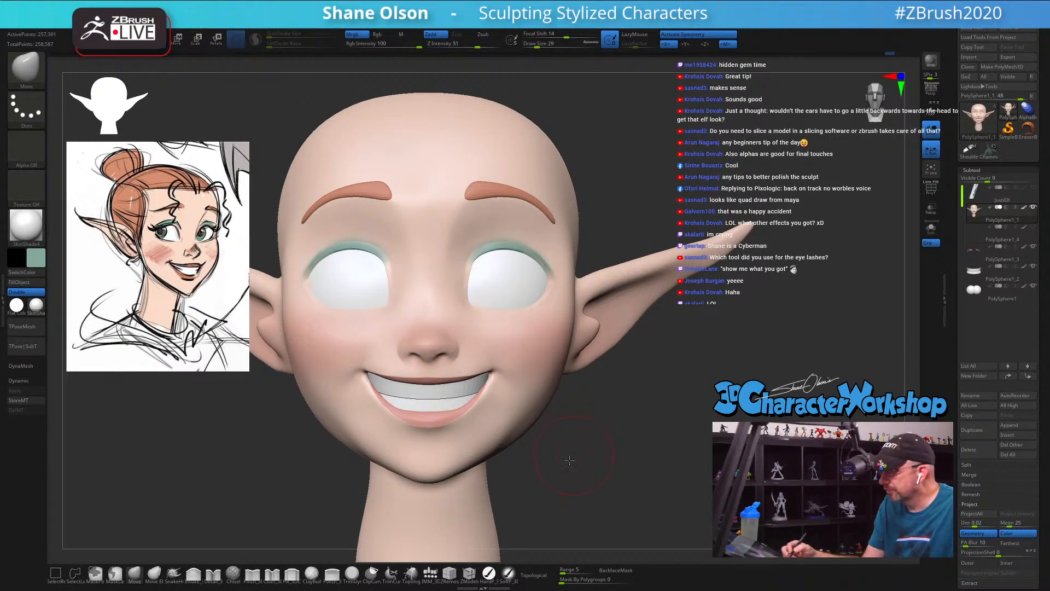
pyautogui.moveTo(569, 461); pyautogui.dragTo(558, 431, button='right')
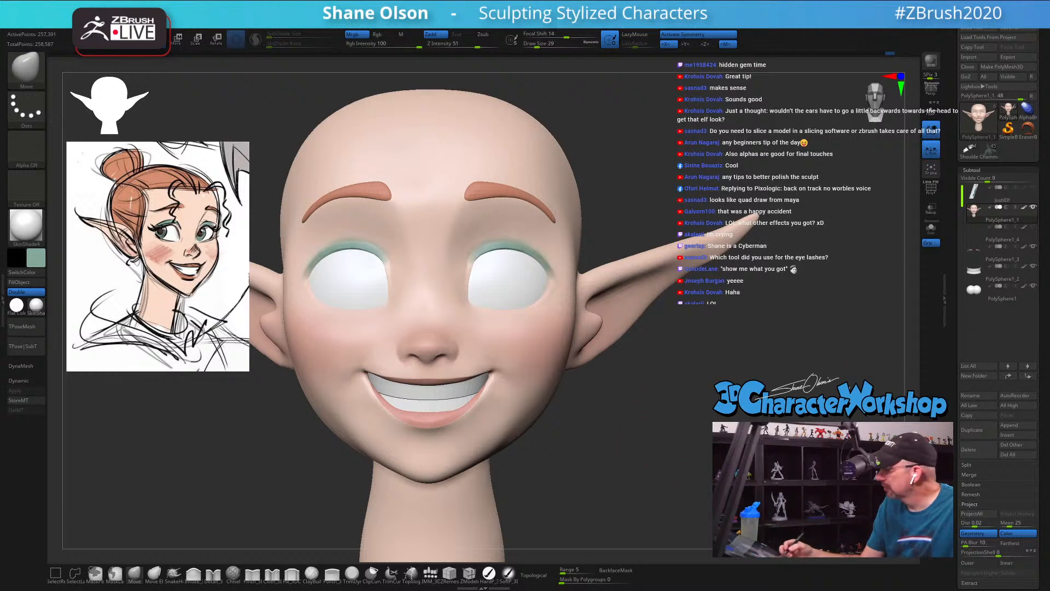
# Step: Show and select the eyelash subtool, and adjust the ends of the lash strips with the Move brush to fit the eye corners
pyautogui.click(1034, 227)
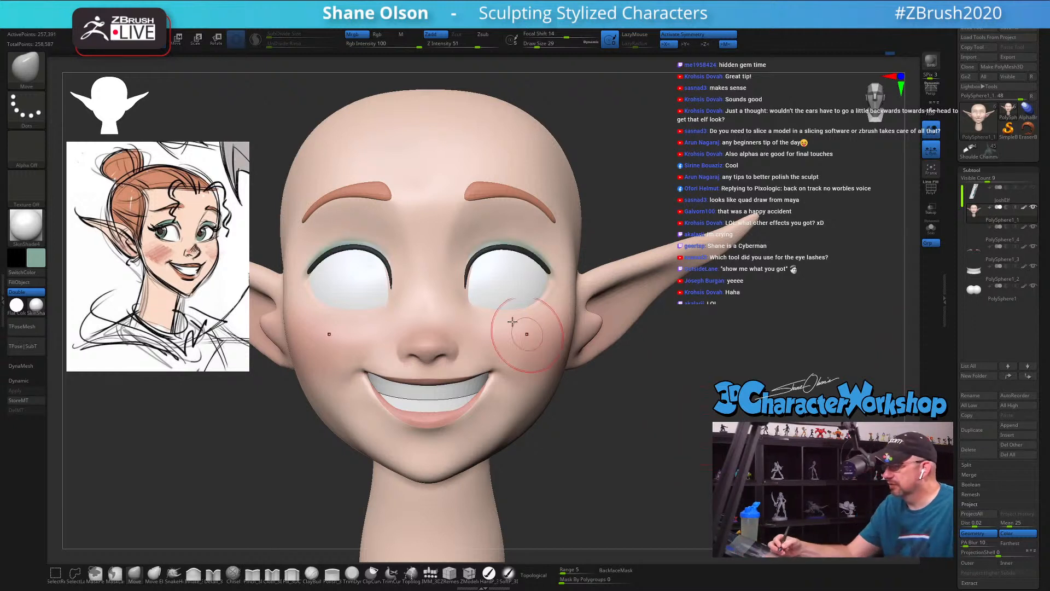
pyautogui.click(979, 237)
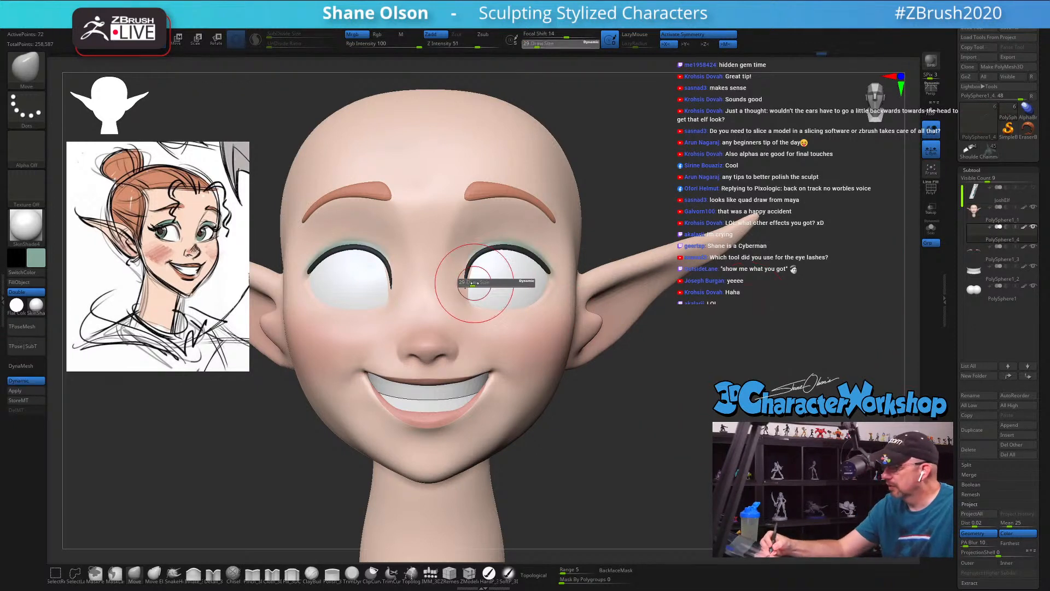
pyautogui.moveTo(474, 280); pyautogui.dragTo(470, 291)
pyautogui.press('s')
pyautogui.moveTo(471, 275); pyautogui.dragTo(472, 274)
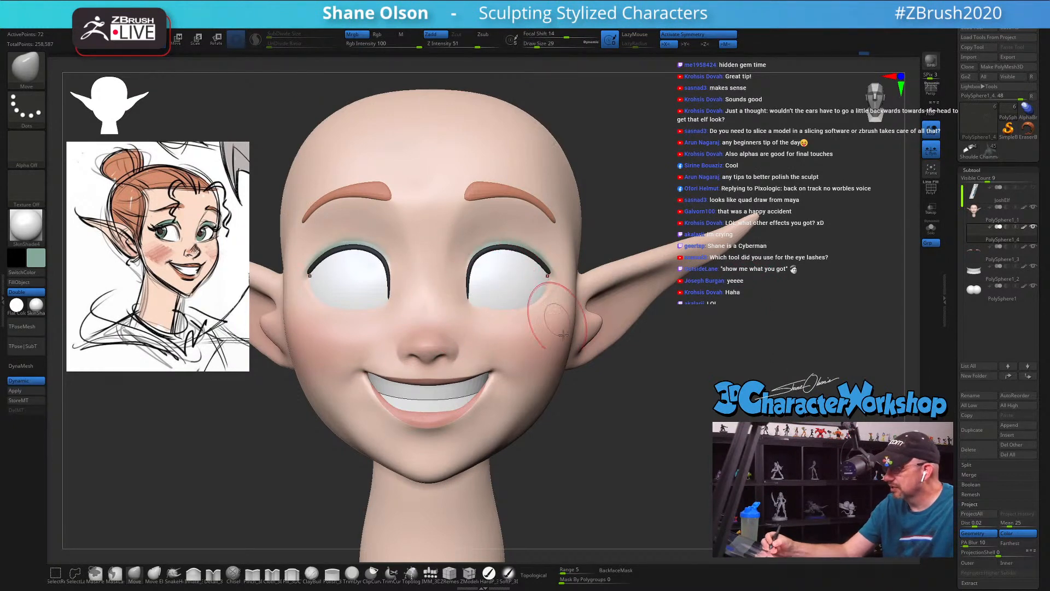
pyautogui.moveTo(640, 433); pyautogui.dragTo(585, 445)
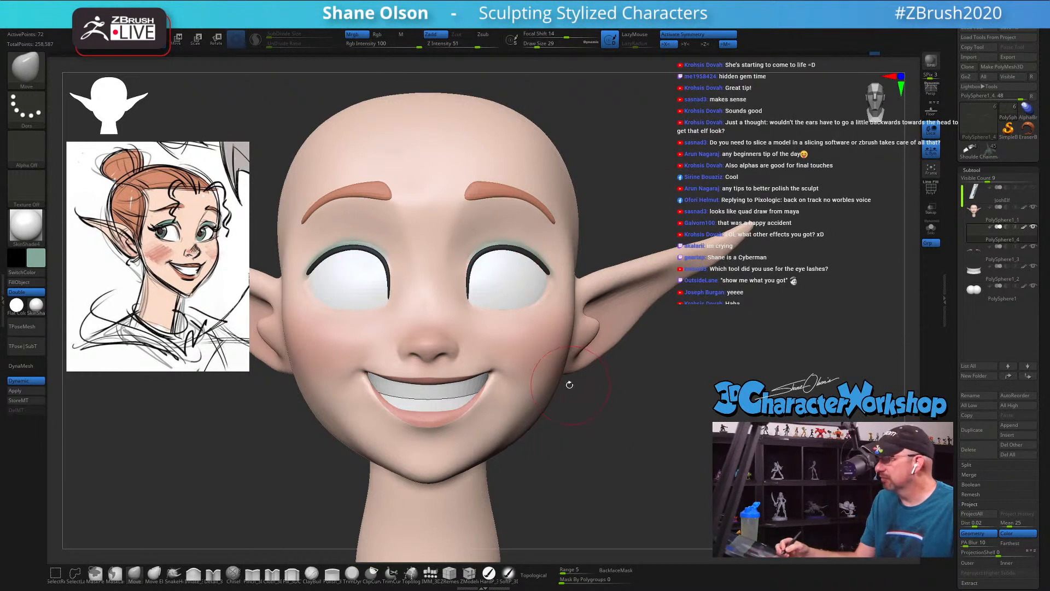
# Step: Reshape the upper arc and outer end of the eyelashes along the lids with the Move brush
pyautogui.press('s')
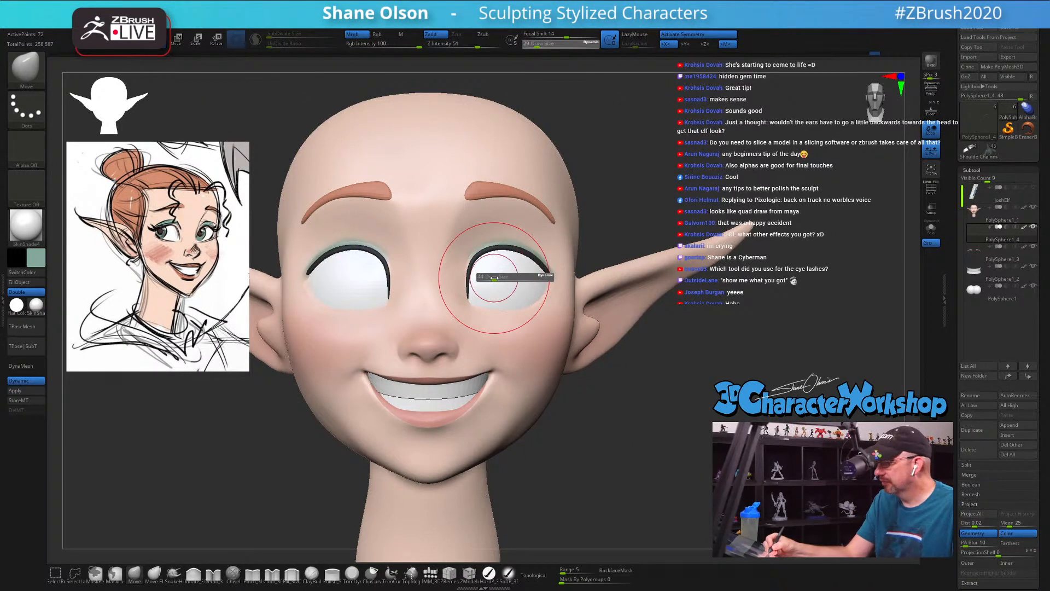
pyautogui.moveTo(470, 284)
pyautogui.mouseDown()
pyautogui.moveTo(514, 257)
pyautogui.moveTo(544, 266)
pyautogui.mouseUp()
pyautogui.moveTo(526, 269)
pyautogui.mouseDown(button='right')
pyautogui.moveTo(493, 266)
pyautogui.moveTo(525, 330)
pyautogui.moveTo(563, 274)
pyautogui.moveTo(565, 248)
pyautogui.moveTo(570, 291)
pyautogui.moveTo(573, 276)
pyautogui.mouseUp(button='right')
pyautogui.keyDown('ctrl'); pyautogui.moveTo(594, 365); pyautogui.dragTo(616, 375, button='right'); pyautogui.keyUp('ctrl')
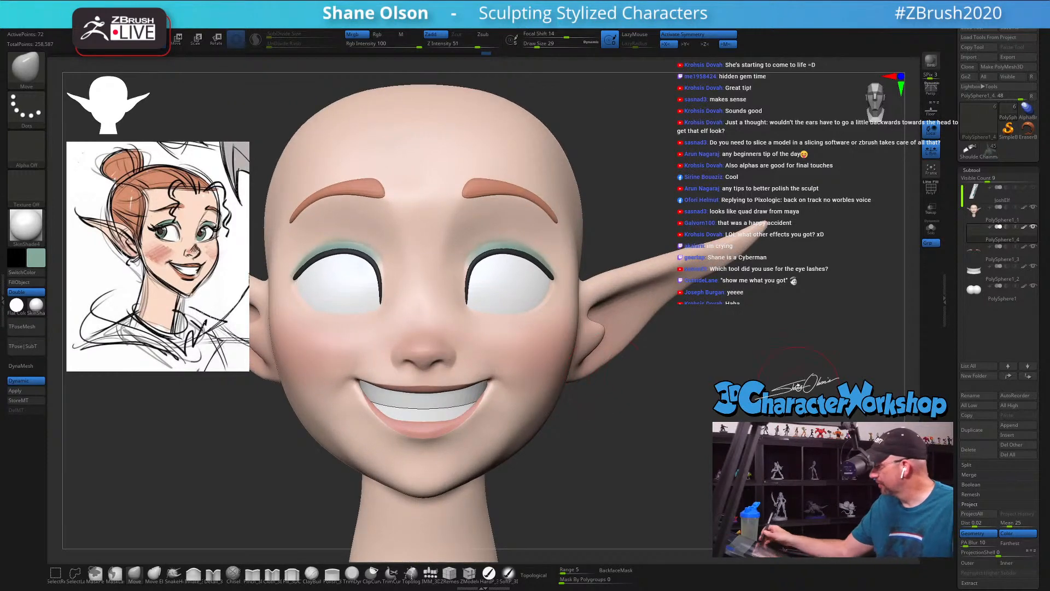
# Step: Turn off the eyelash's dynamic subdivision preview, isolate it with its wireframe displayed, and set the draw size to 12
pyautogui.hotkey('shift', 'd')
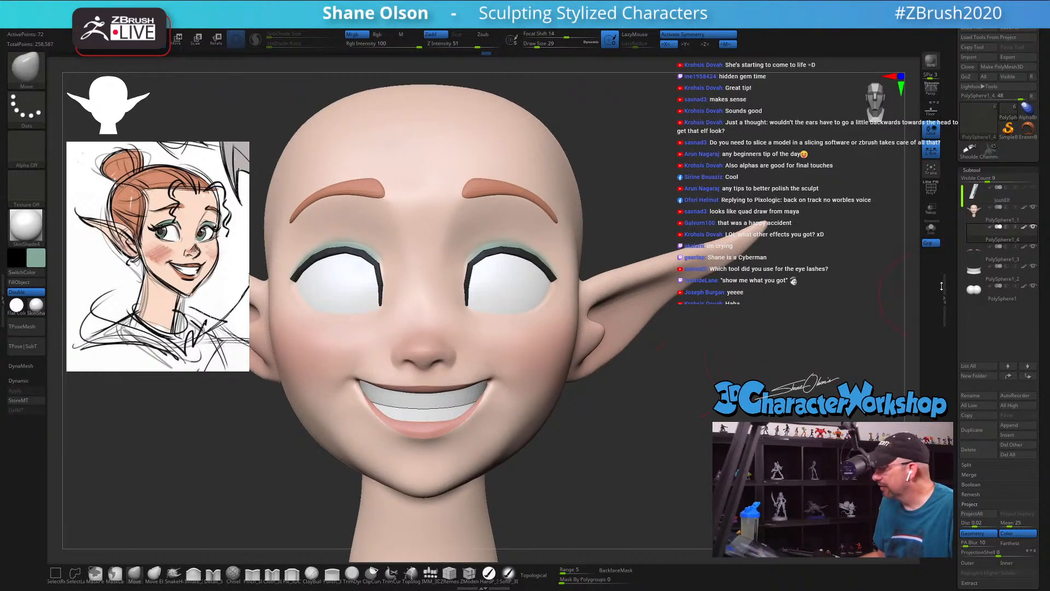
pyautogui.click(933, 234)
pyautogui.moveTo(717, 228)
pyautogui.keyDown('ctrl'); pyautogui.mouseDown(button='right')
pyautogui.moveTo(694, 274)
pyautogui.moveTo(662, 282)
pyautogui.moveTo(616, 211)
pyautogui.moveTo(628, 280)
pyautogui.mouseUp(button='right'); pyautogui.keyUp('ctrl')
pyautogui.hotkey('shift', 'f')
pyautogui.press('s')
pyautogui.moveTo(627, 281); pyautogui.dragTo(620, 283)
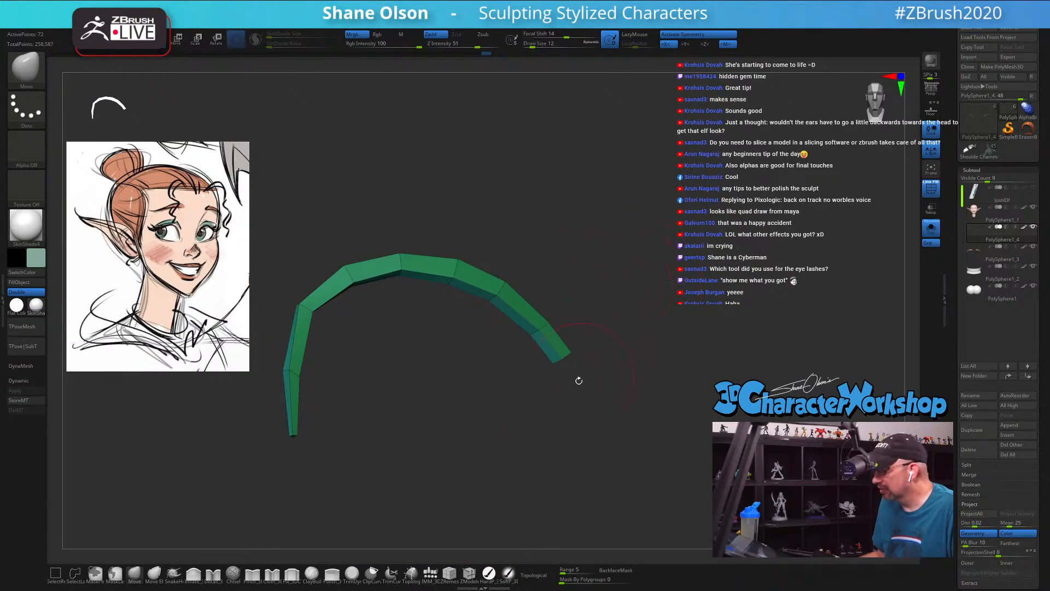
# Step: Insert two edge loops in the outer half of the eyelash with the ZModeler brush
pyautogui.click(470, 573)
pyautogui.keyDown('ctrl'); pyautogui.moveTo(690, 235); pyautogui.dragTo(709, 292, button='right'); pyautogui.keyUp('ctrl')
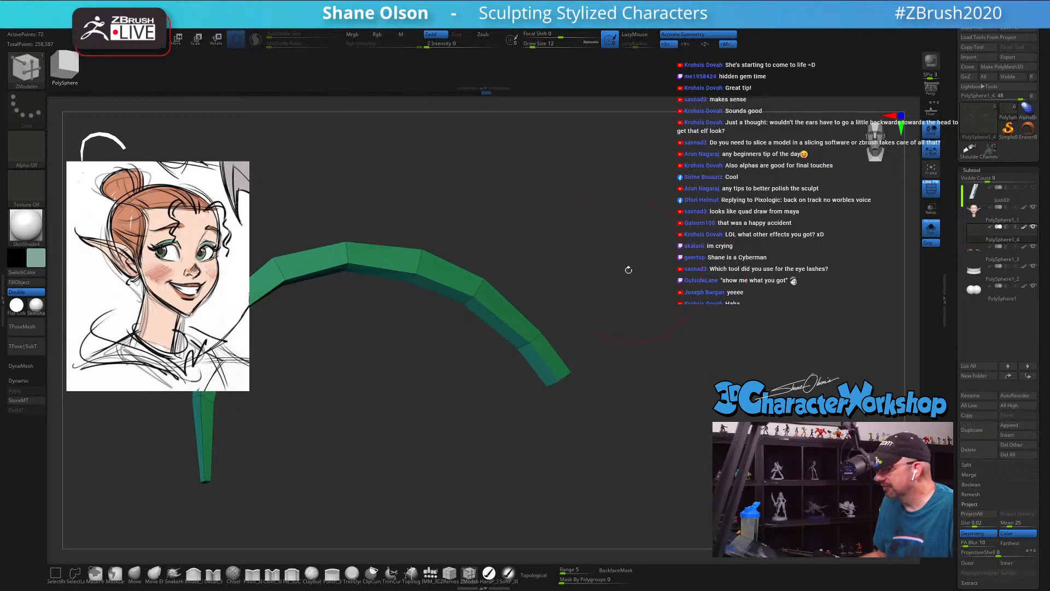
pyautogui.moveTo(594, 246)
pyautogui.keyDown('alt'); pyautogui.mouseDown(button='right')
pyautogui.moveTo(640, 270)
pyautogui.moveTo(624, 271)
pyautogui.mouseUp(button='right'); pyautogui.keyUp('alt')
pyautogui.click(541, 331)
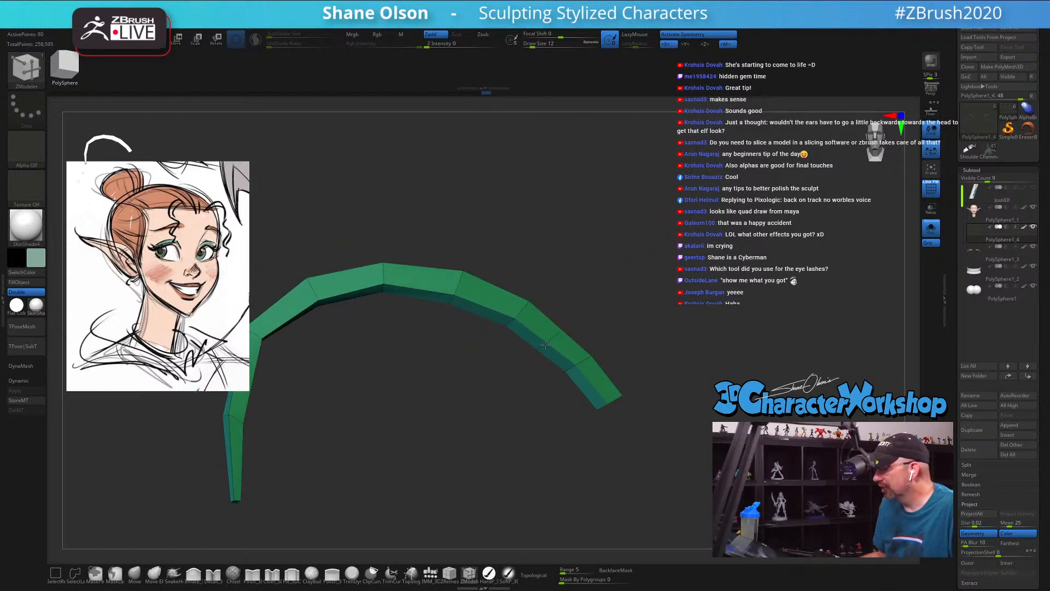
pyautogui.click(484, 307)
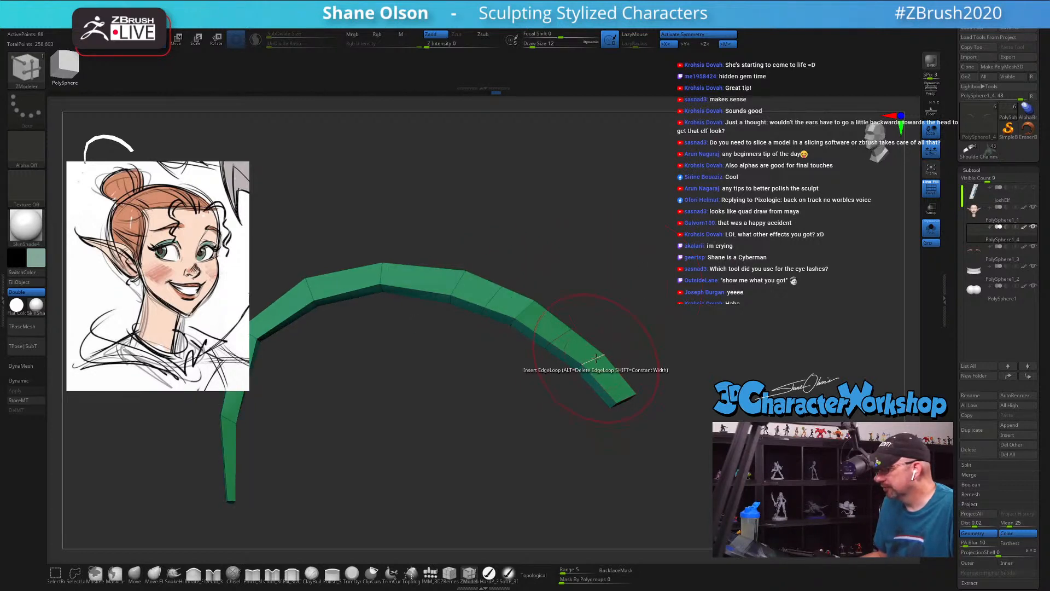
# Step: Set the ZModeler edge action to Slide with EdgeLoop Complete and slide the outer edge loops to space them evenly
pyautogui.press('space')
pyautogui.click(645, 363)
pyautogui.click(573, 446)
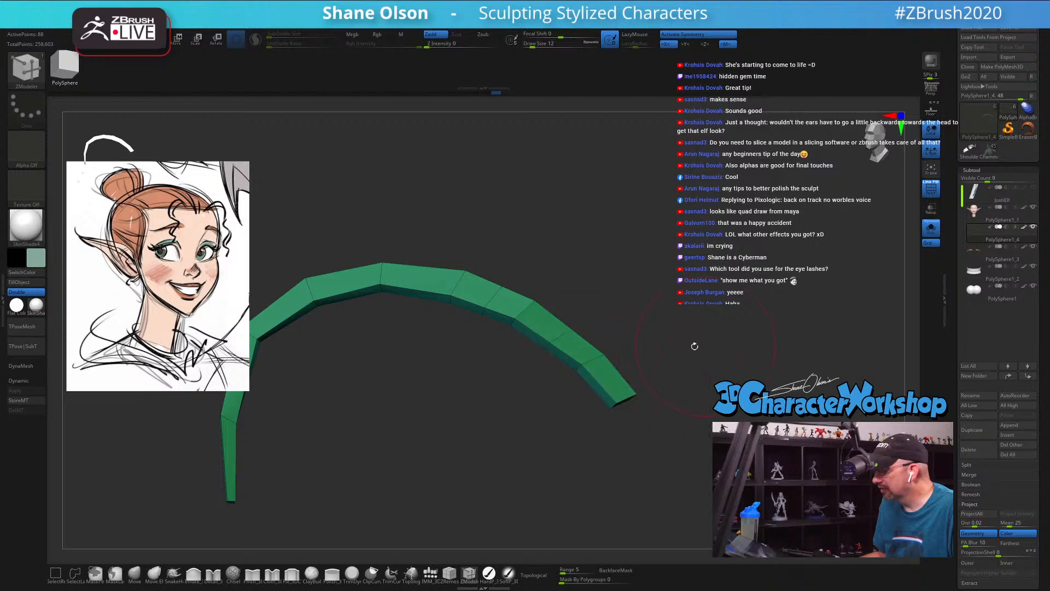
pyautogui.moveTo(600, 369)
pyautogui.mouseDown()
pyautogui.moveTo(563, 350)
pyautogui.moveTo(566, 340)
pyautogui.mouseUp()
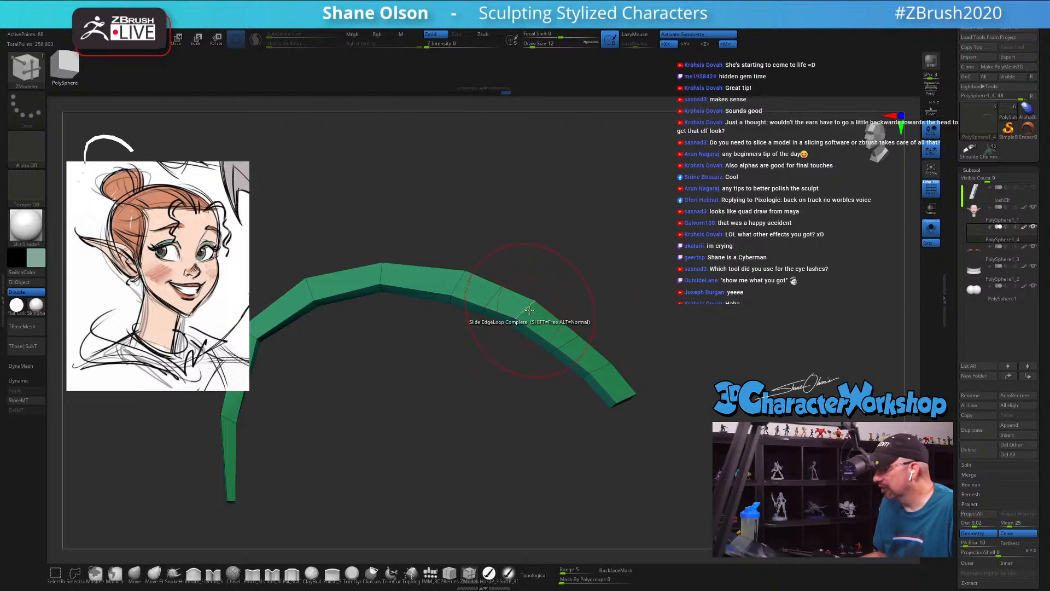
pyautogui.moveTo(528, 309); pyautogui.dragTo(535, 313)
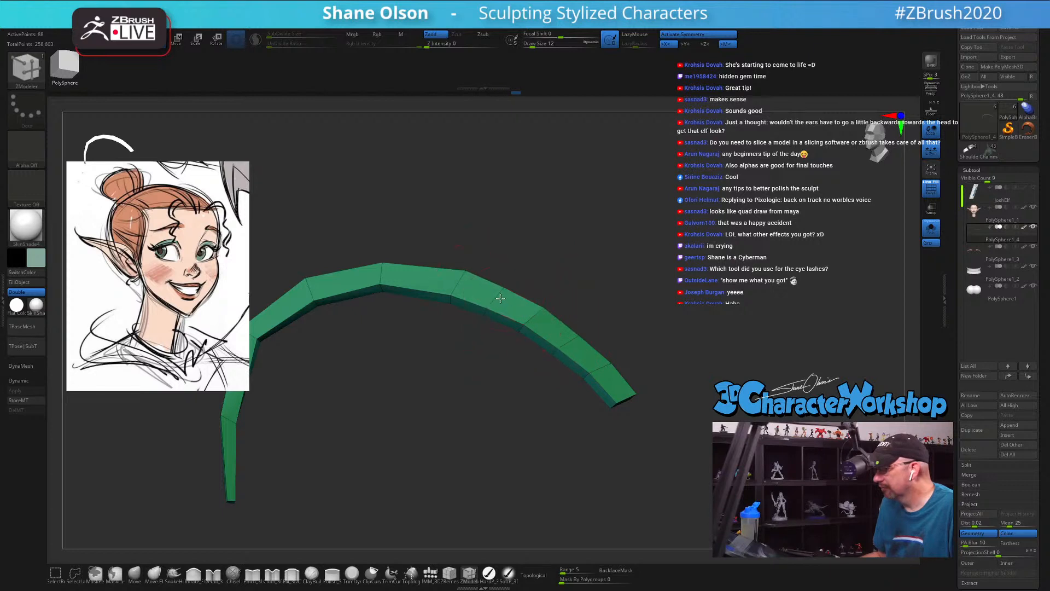
# Step: Round out the eyelash's upper outer curve with the Move brush at draw size 8
pyautogui.click(135, 575)
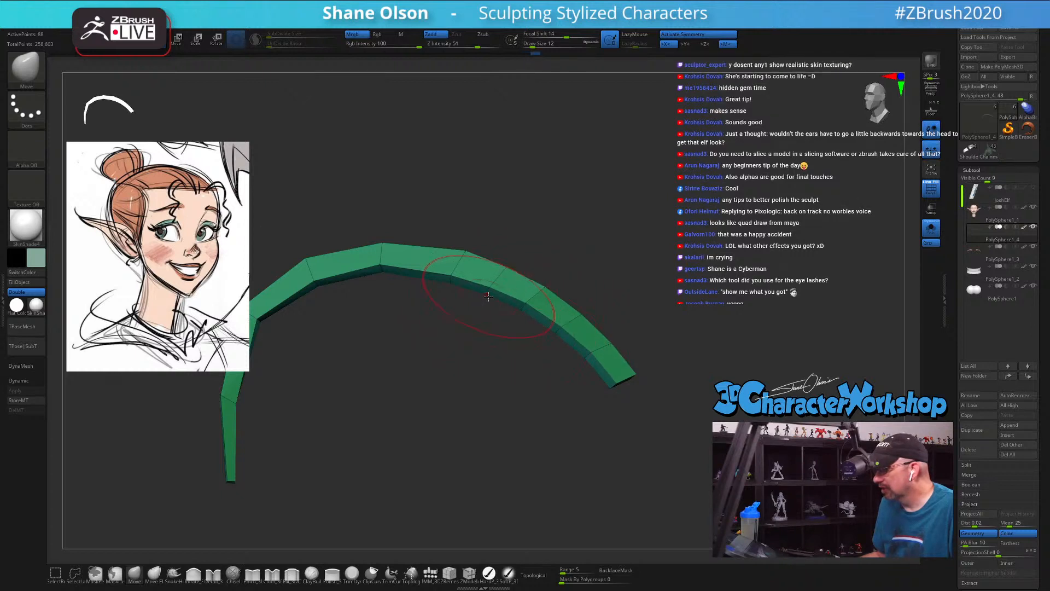
pyautogui.moveTo(621, 252)
pyautogui.mouseDown()
pyautogui.moveTo(637, 244)
pyautogui.moveTo(611, 237)
pyautogui.moveTo(663, 222)
pyautogui.moveTo(596, 222)
pyautogui.mouseUp()
pyautogui.press('s')
pyautogui.press('s')
pyautogui.keyDown('alt'); pyautogui.moveTo(531, 237); pyautogui.dragTo(569, 239); pyautogui.keyUp('alt')
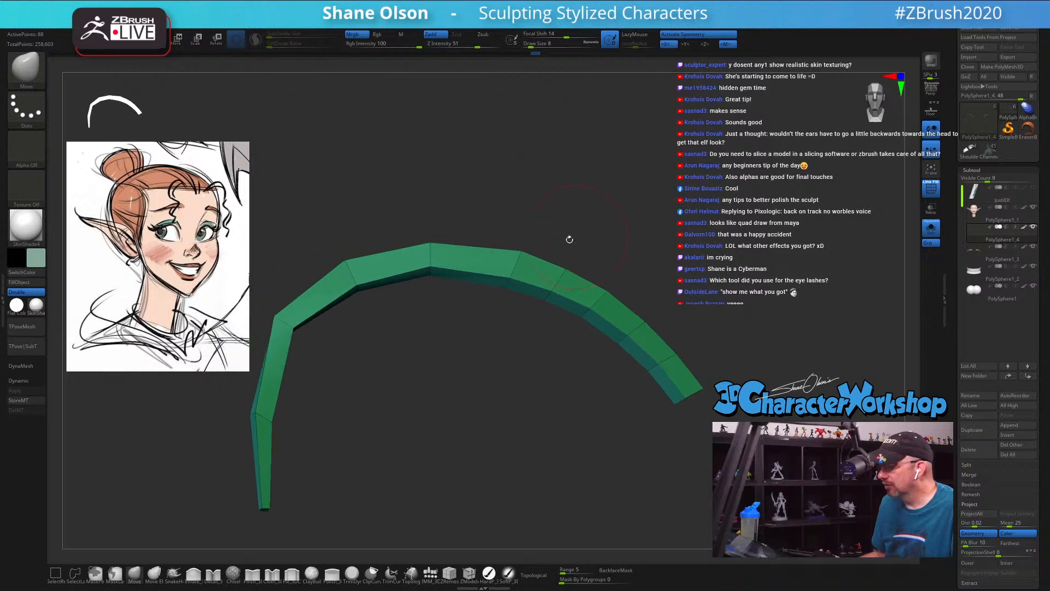
# Step: Insert an edge loop in the segment below the eyelash's inner bend using the ZModeler Insert action
pyautogui.click(477, 579)
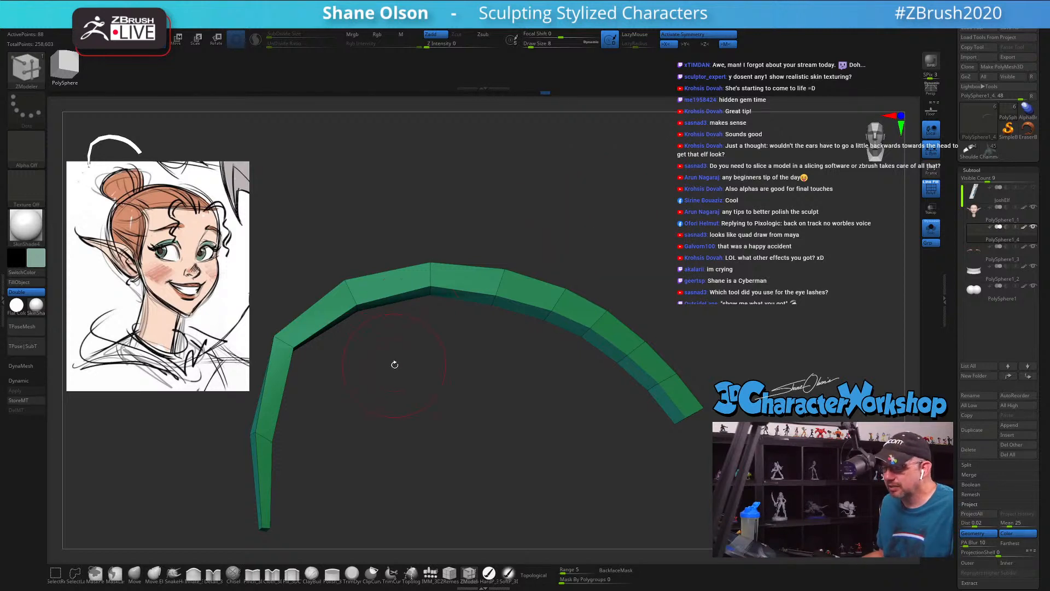
pyautogui.keyDown('ctrl'); pyautogui.moveTo(394, 364); pyautogui.dragTo(389, 364, button='right'); pyautogui.keyUp('ctrl')
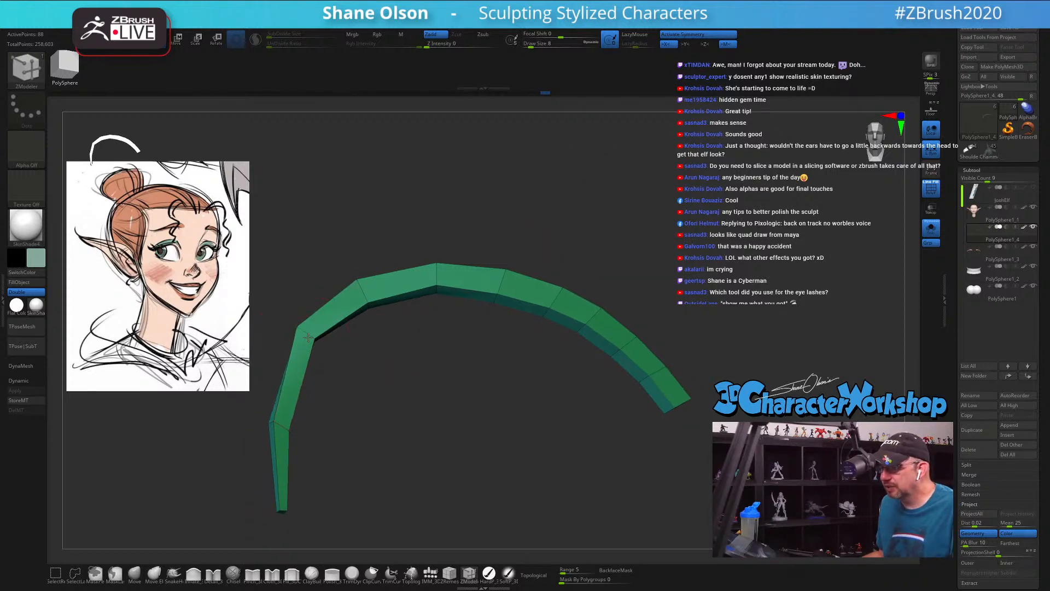
pyautogui.press('space')
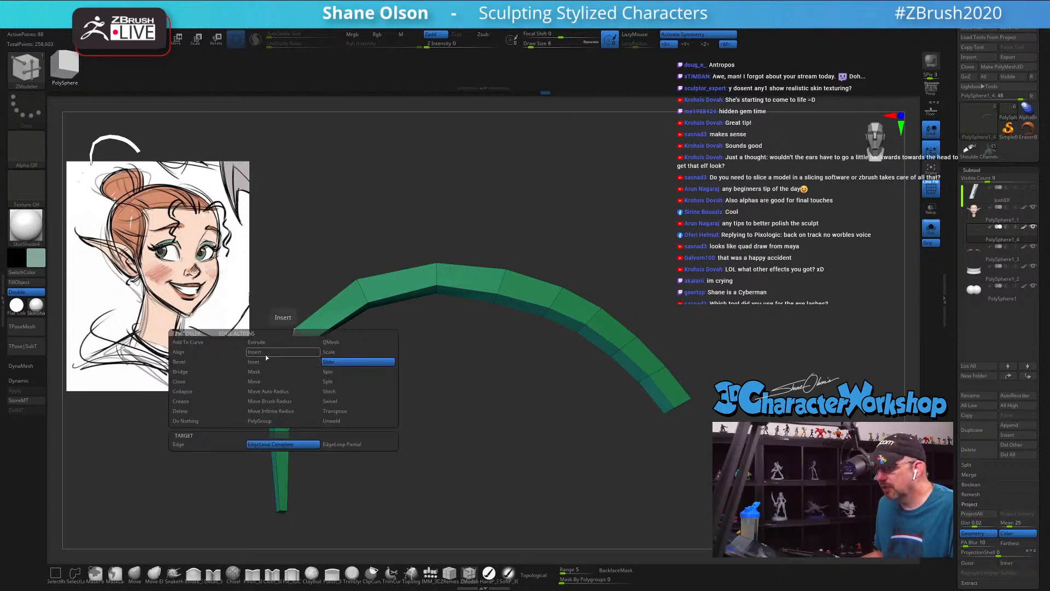
pyautogui.click(295, 372)
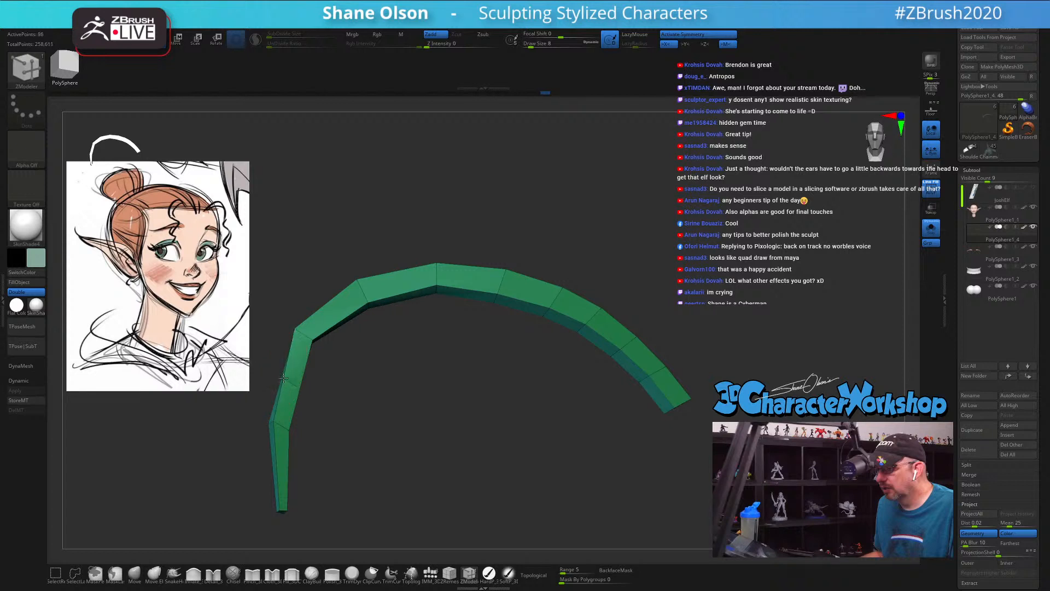
pyautogui.keyDown('alt'); pyautogui.moveTo(395, 390); pyautogui.dragTo(458, 370); pyautogui.keyUp('alt')
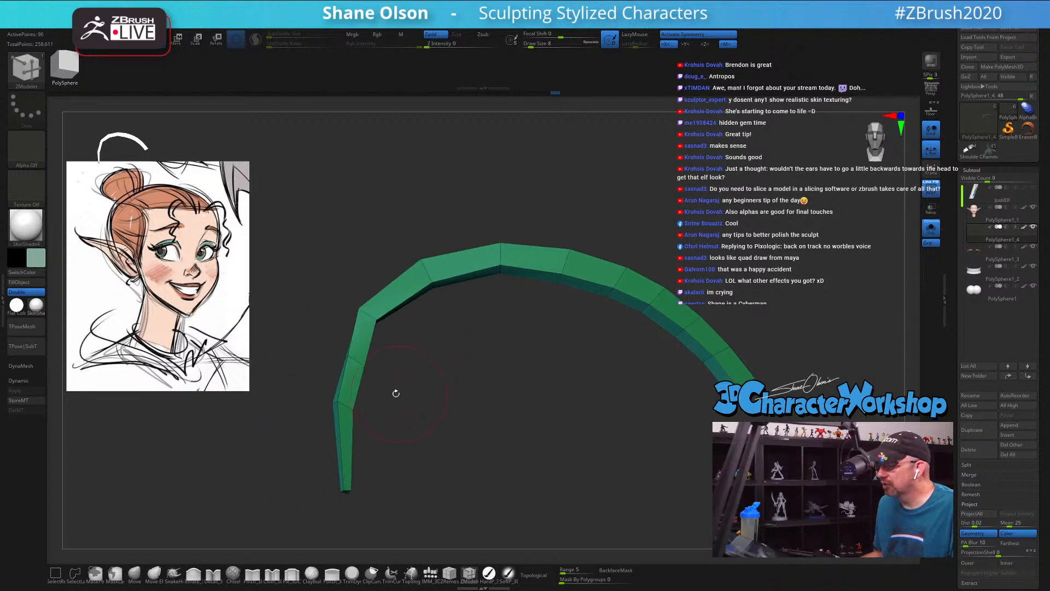
# Step: Smooth the curvature of the eyelash's inner bend by shifting its edge loops with the Move brush
pyautogui.click(134, 573)
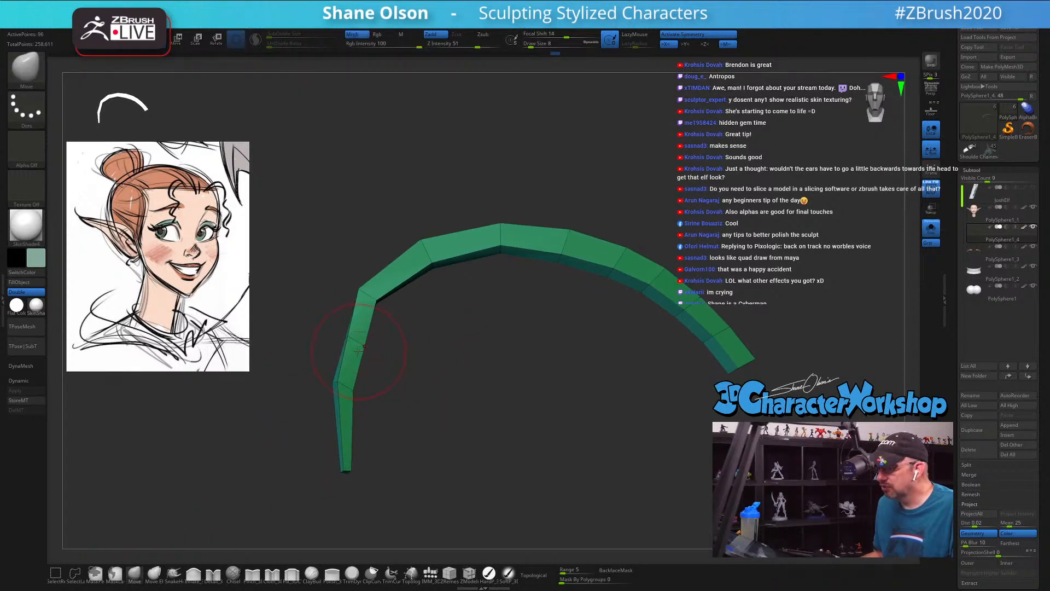
pyautogui.press('s')
pyautogui.moveTo(359, 351); pyautogui.dragTo(354, 349)
pyautogui.moveTo(366, 298); pyautogui.dragTo(366, 291)
pyautogui.press('s')
# Step: Refine the curve of the eyelash's outer half with the Move brush at draw size 7
pyautogui.press('s')
pyautogui.moveTo(372, 287); pyautogui.dragTo(385, 282)
pyautogui.moveTo(353, 336); pyautogui.dragTo(352, 333)
pyautogui.moveTo(336, 383)
pyautogui.mouseDown()
pyautogui.moveTo(337, 396)
pyautogui.moveTo(464, 376)
pyautogui.moveTo(422, 368)
pyautogui.moveTo(342, 398)
pyautogui.moveTo(331, 388)
pyautogui.moveTo(386, 402)
pyautogui.moveTo(388, 386)
pyautogui.moveTo(445, 405)
pyautogui.moveTo(460, 399)
pyautogui.moveTo(461, 370)
pyautogui.moveTo(492, 370)
pyautogui.moveTo(472, 363)
pyautogui.moveTo(514, 368)
pyautogui.moveTo(546, 351)
pyautogui.moveTo(567, 312)
pyautogui.mouseUp()
pyautogui.press('s')
pyautogui.press('s')
pyautogui.press('s')
pyautogui.press('s')
pyautogui.moveTo(583, 260); pyautogui.dragTo(590, 264)
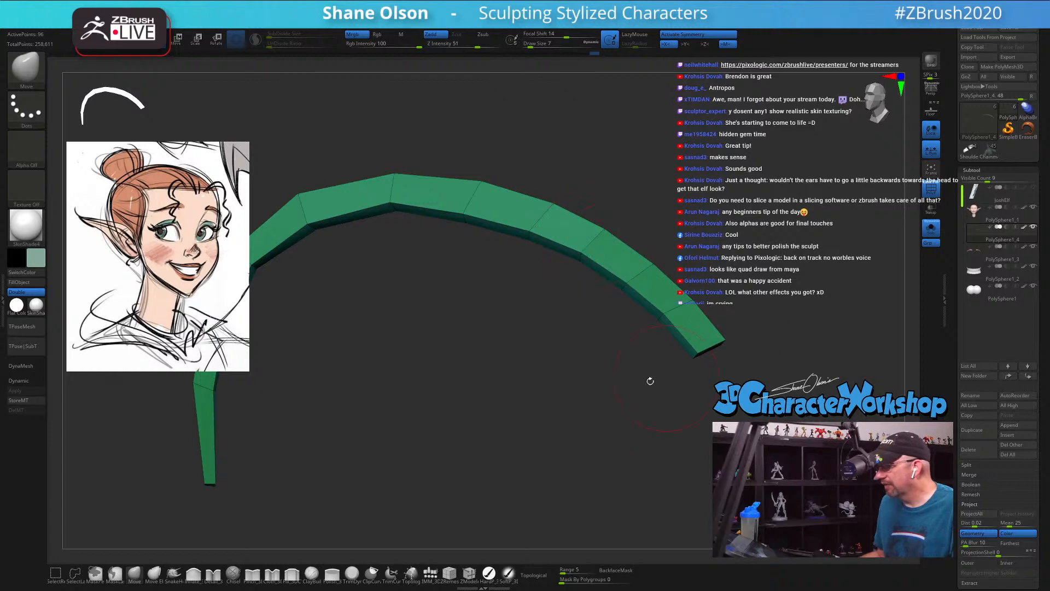
# Step: Set the ZModeler Extrude target to A Single Poly and extrude a polygon at the eyelash's outer end
pyautogui.moveTo(650, 380); pyautogui.dragTo(582, 403)
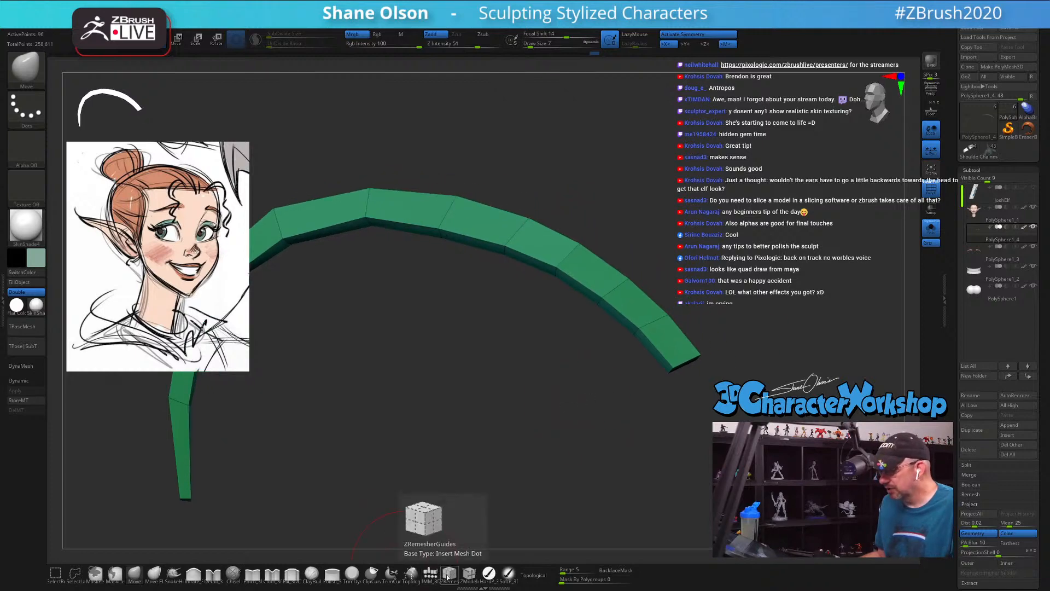
pyautogui.click(469, 573)
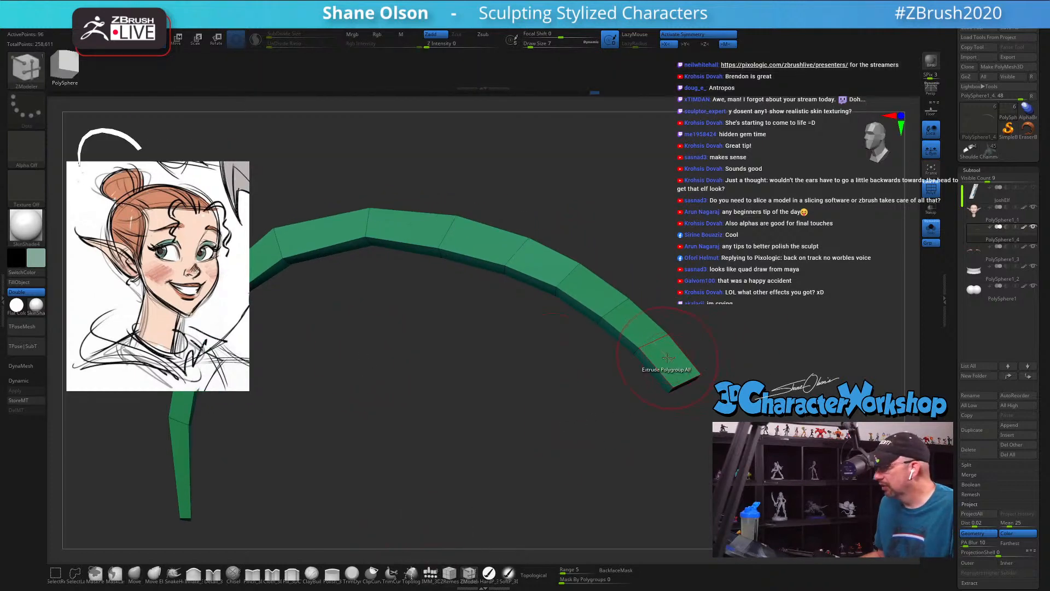
pyautogui.press('space')
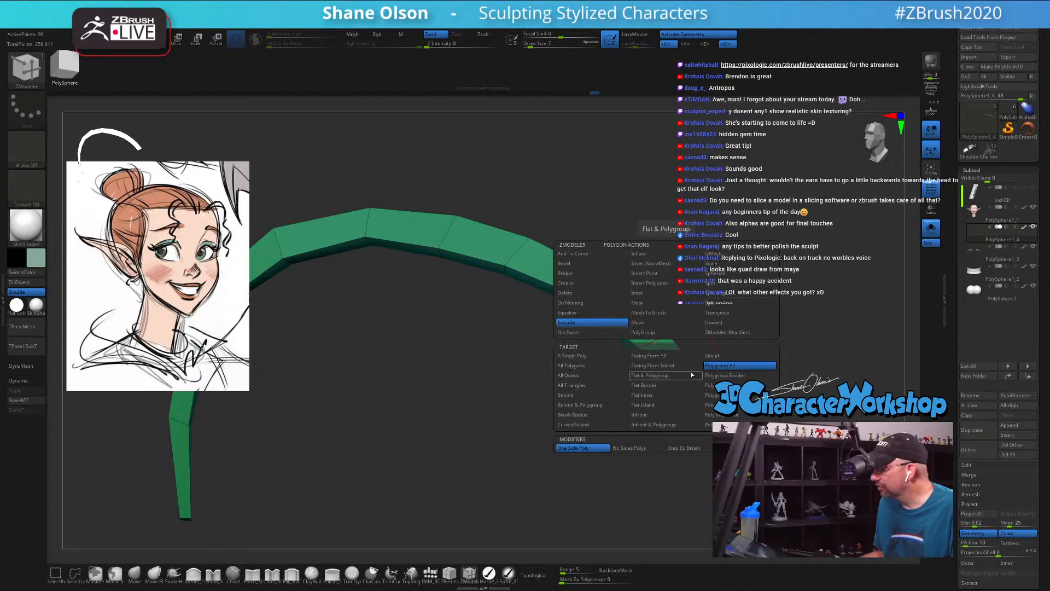
pyautogui.click(577, 359)
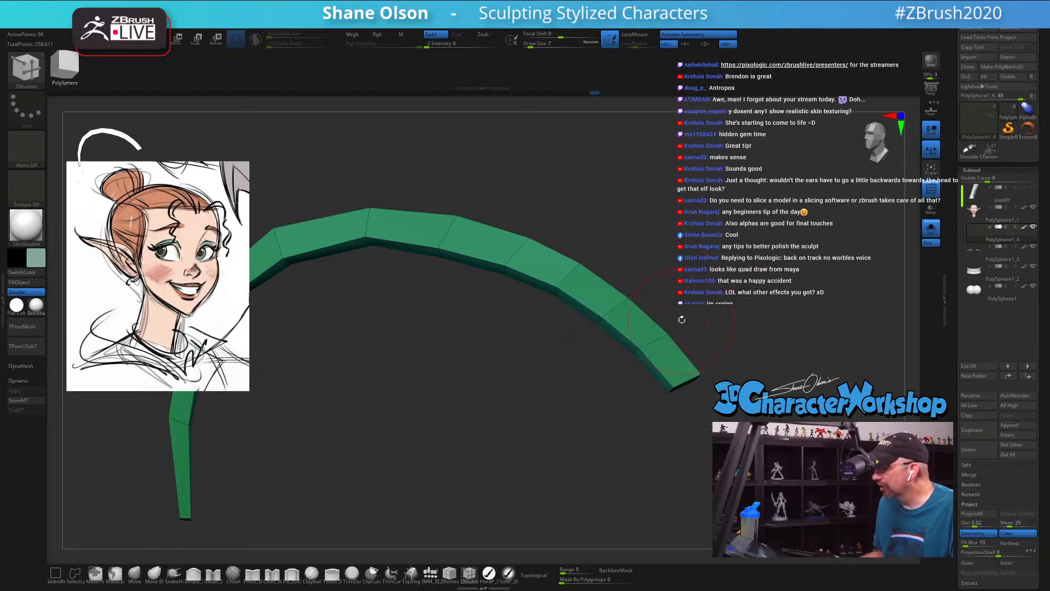
pyautogui.moveTo(681, 320); pyautogui.dragTo(703, 346)
pyautogui.moveTo(701, 332); pyautogui.dragTo(680, 313)
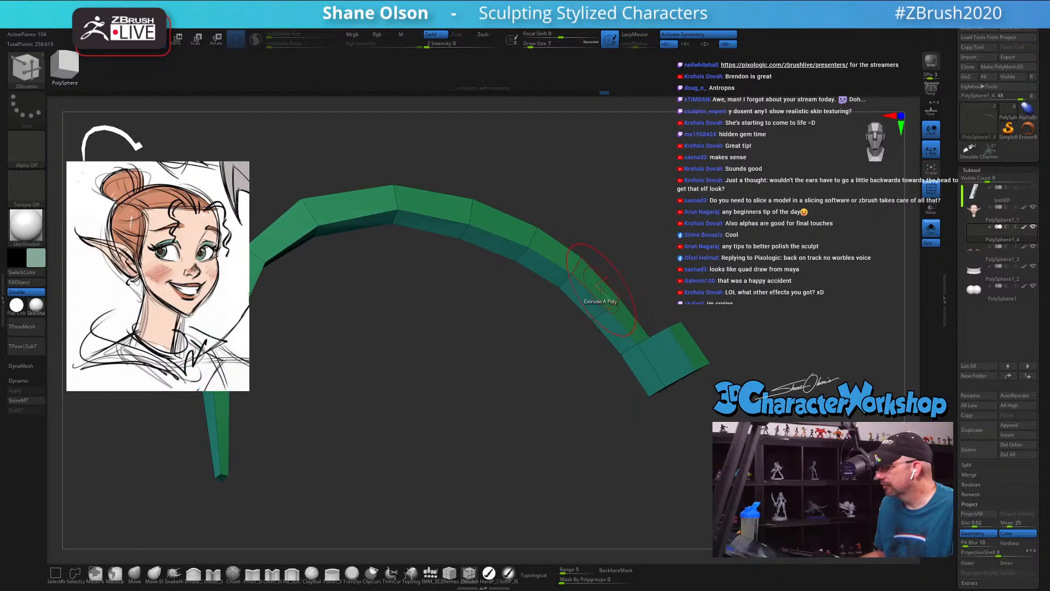
# Step: Set the ZModeler polygon action to Do Nothing
pyautogui.moveTo(711, 283); pyautogui.dragTo(734, 319)
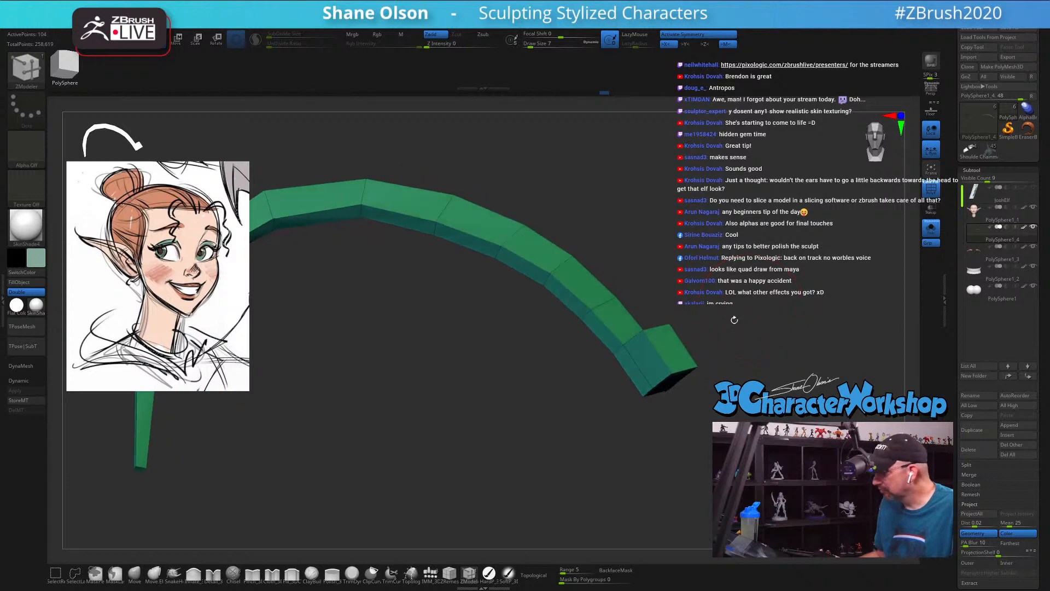
pyautogui.press('space')
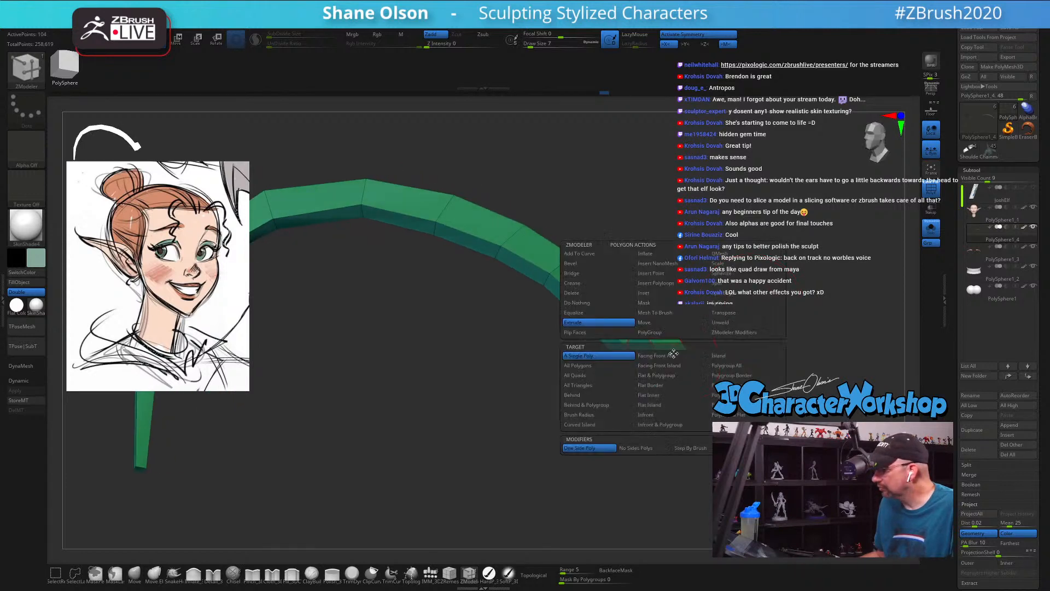
pyautogui.click(600, 304)
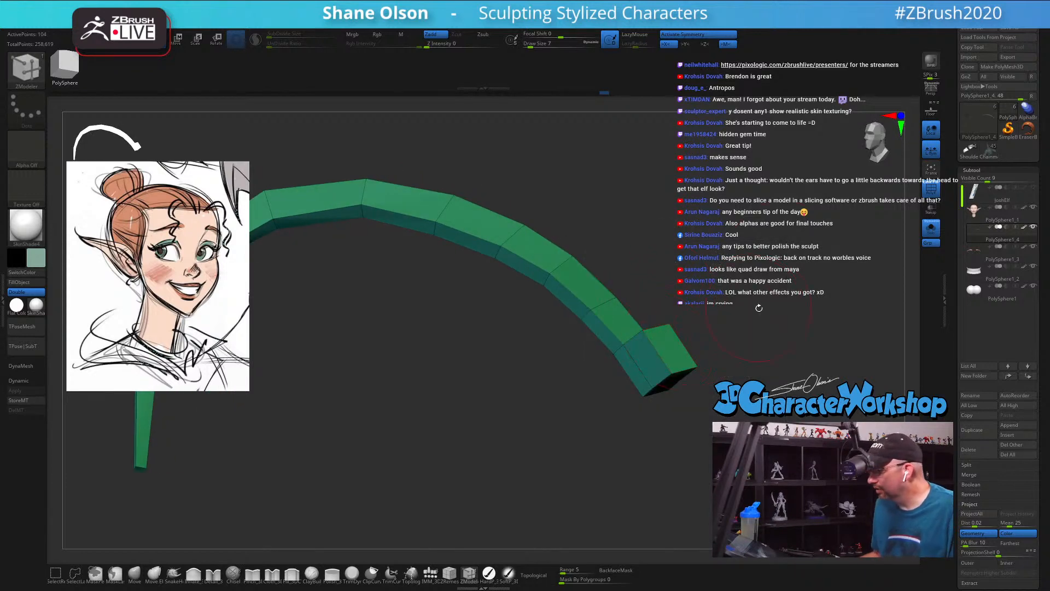
pyautogui.moveTo(757, 307)
pyautogui.mouseDown()
pyautogui.moveTo(787, 318)
pyautogui.moveTo(664, 324)
pyautogui.moveTo(685, 380)
pyautogui.mouseUp()
# Step: Mask the whole eyelash except the extruded block at its outer end
pyautogui.click(115, 573)
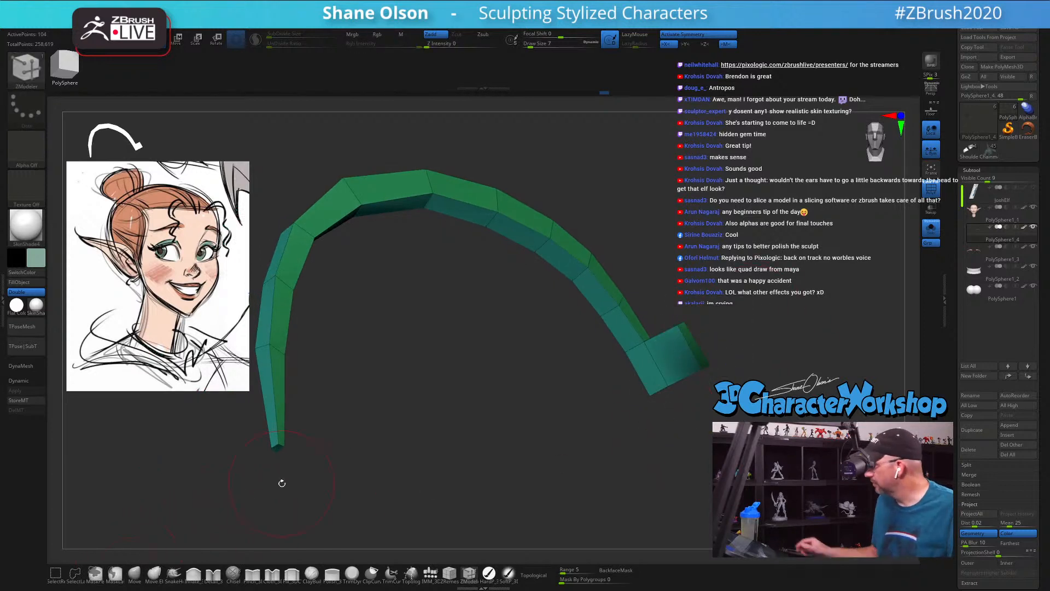
pyautogui.press('ctrl')
pyautogui.moveTo(734, 320)
pyautogui.keyDown('ctrl'); pyautogui.mouseDown()
pyautogui.moveTo(712, 379)
pyautogui.moveTo(731, 368)
pyautogui.mouseUp(); pyautogui.keyUp('ctrl')
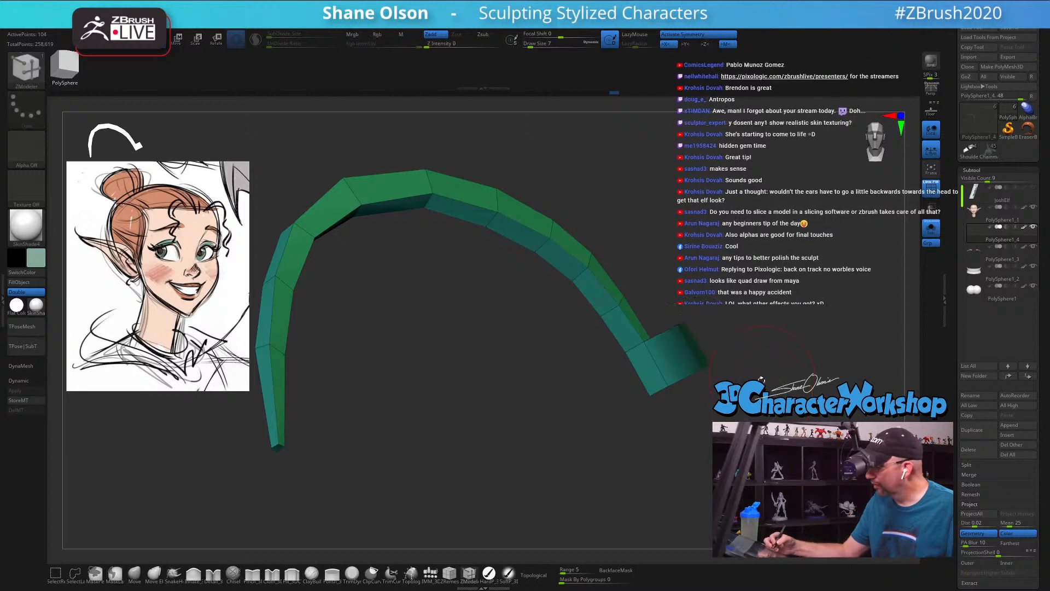
pyautogui.keyDown('ctrl'); pyautogui.click(766, 339); pyautogui.keyUp('ctrl')
pyautogui.moveTo(771, 339); pyautogui.dragTo(739, 341)
pyautogui.moveTo(789, 399); pyautogui.dragTo(702, 399)
# Step: Reshape the unmasked outer end block with the transform gizmo into a smaller tip that follows the eyelash's curve
pyautogui.press('e')
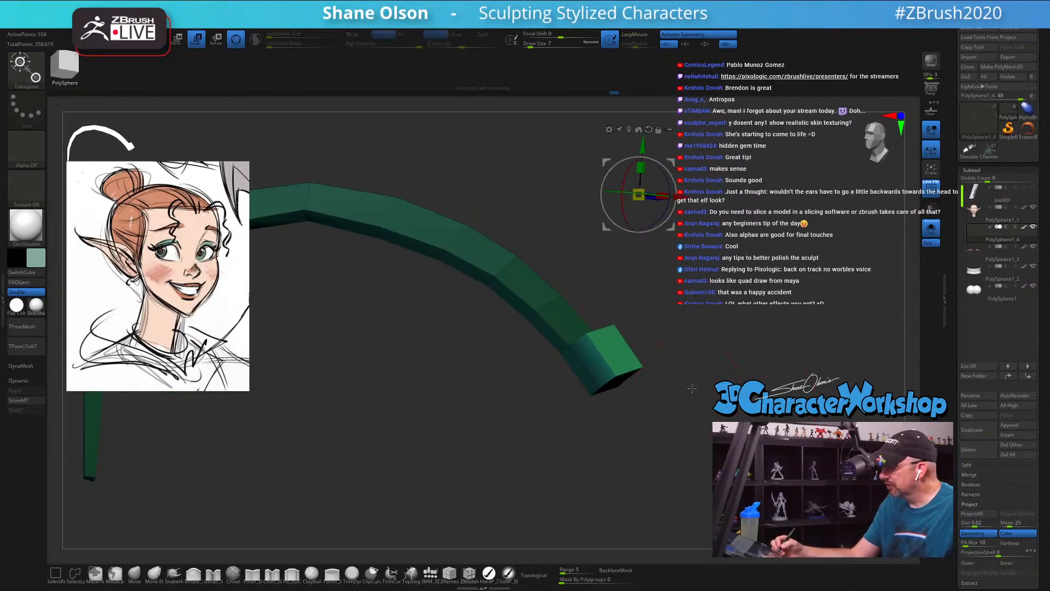
pyautogui.click(615, 350)
pyautogui.moveTo(614, 350); pyautogui.dragTo(579, 497)
pyautogui.moveTo(676, 438); pyautogui.dragTo(624, 449)
pyautogui.moveTo(624, 448); pyautogui.dragTo(635, 412)
pyautogui.moveTo(614, 350); pyautogui.dragTo(632, 344)
pyautogui.moveTo(766, 356); pyautogui.dragTo(680, 382)
pyautogui.moveTo(627, 343); pyautogui.dragTo(610, 349)
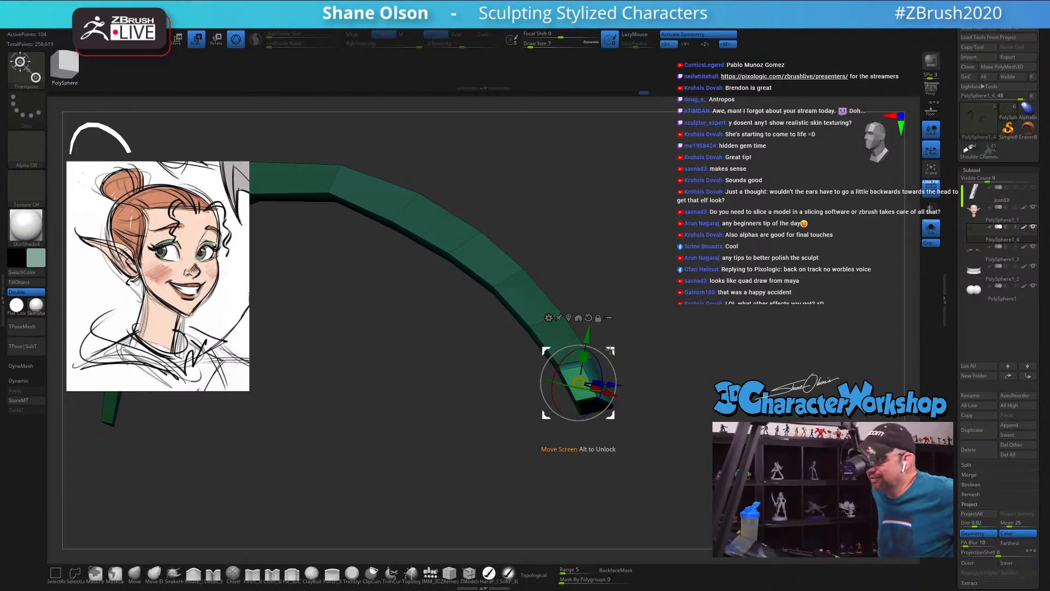
# Step: Fine-tune the angle and placement of the unmasked tip block at the eyelash's outer end with the transform gizmo
pyautogui.moveTo(654, 405)
pyautogui.mouseDown()
pyautogui.moveTo(701, 398)
pyautogui.moveTo(667, 402)
pyautogui.moveTo(659, 424)
pyautogui.moveTo(673, 500)
pyautogui.moveTo(658, 415)
pyautogui.mouseUp()
pyautogui.moveTo(609, 360)
pyautogui.mouseDown()
pyautogui.moveTo(616, 377)
pyautogui.moveTo(605, 354)
pyautogui.mouseUp()
pyautogui.moveTo(632, 393); pyautogui.dragTo(647, 417)
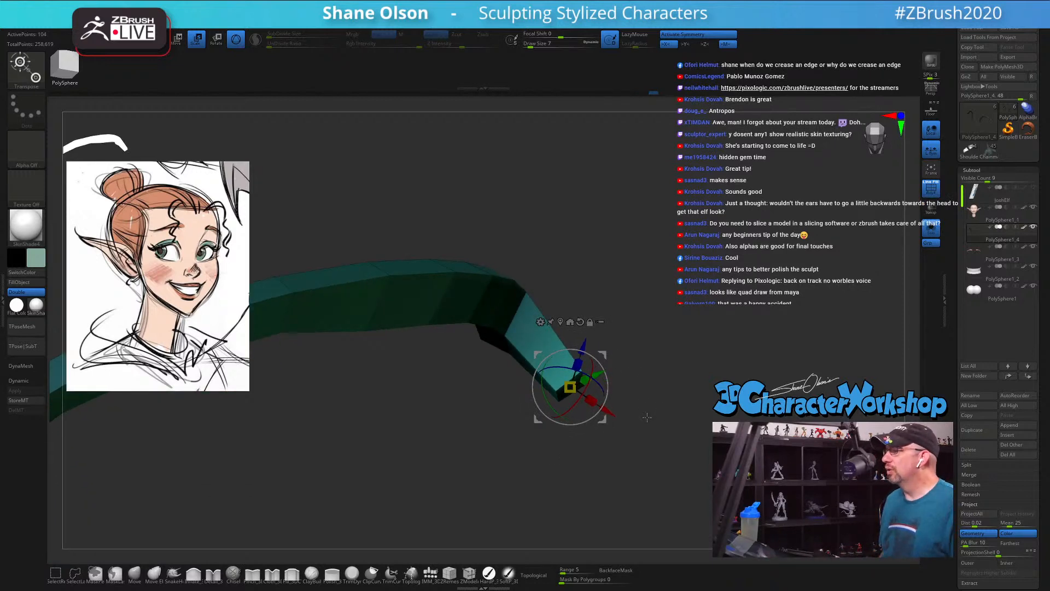
pyautogui.moveTo(647, 417); pyautogui.dragTo(657, 428)
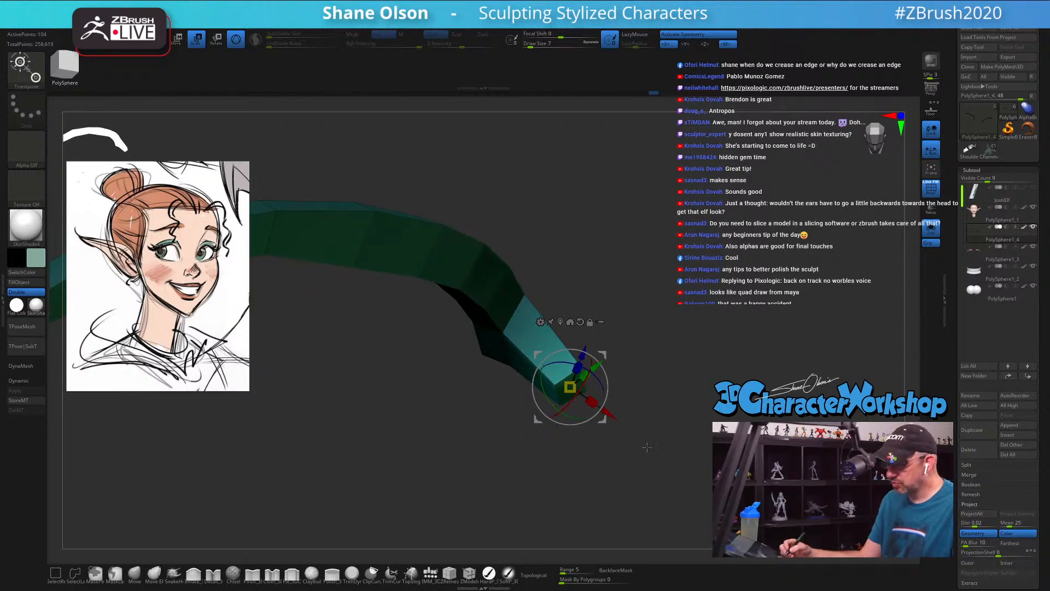
# Step: Extrude the end polygon of the eyelash tip with ZModeler into another segment and ready it for moving with the gizmo
pyautogui.press('q')
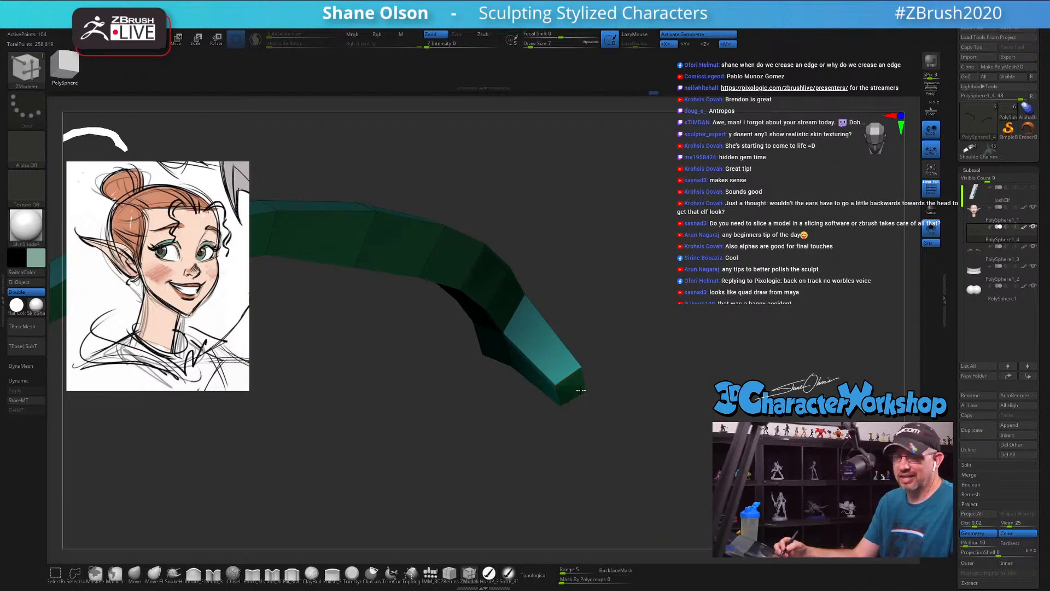
pyautogui.keyDown('alt'); pyautogui.moveTo(577, 389); pyautogui.dragTo(586, 399, button='right'); pyautogui.keyUp('alt')
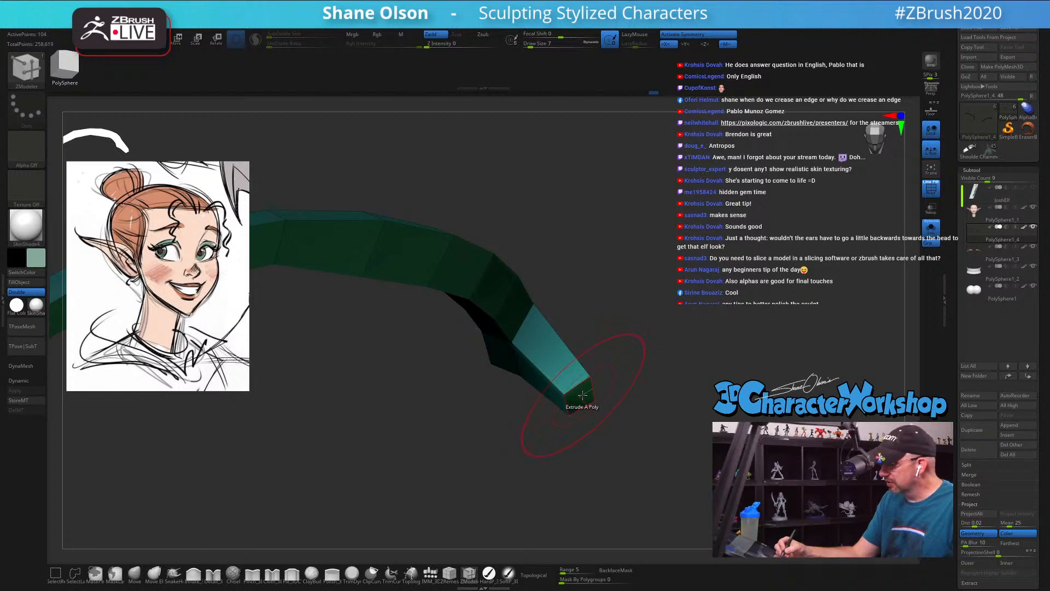
pyautogui.moveTo(581, 405)
pyautogui.mouseDown()
pyautogui.moveTo(635, 445)
pyautogui.moveTo(663, 418)
pyautogui.moveTo(668, 427)
pyautogui.moveTo(636, 399)
pyautogui.moveTo(652, 397)
pyautogui.moveTo(666, 429)
pyautogui.moveTo(628, 372)
pyautogui.moveTo(684, 409)
pyautogui.mouseUp()
pyautogui.press('ctrl')
pyautogui.press('w')
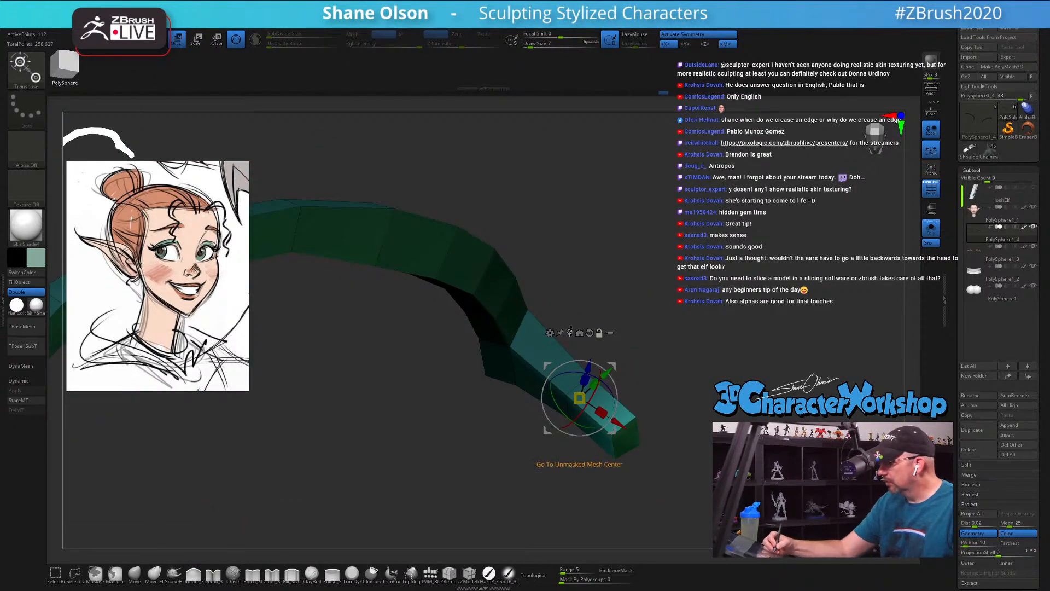
# Step: Centre the gizmo on the new end segment, shrink it to a point and swing it outward into a curved lash tip
pyautogui.click(623, 436)
pyautogui.moveTo(625, 438); pyautogui.dragTo(702, 442)
pyautogui.moveTo(842, 358); pyautogui.dragTo(611, 466)
pyautogui.moveTo(785, 175); pyautogui.dragTo(786, 173)
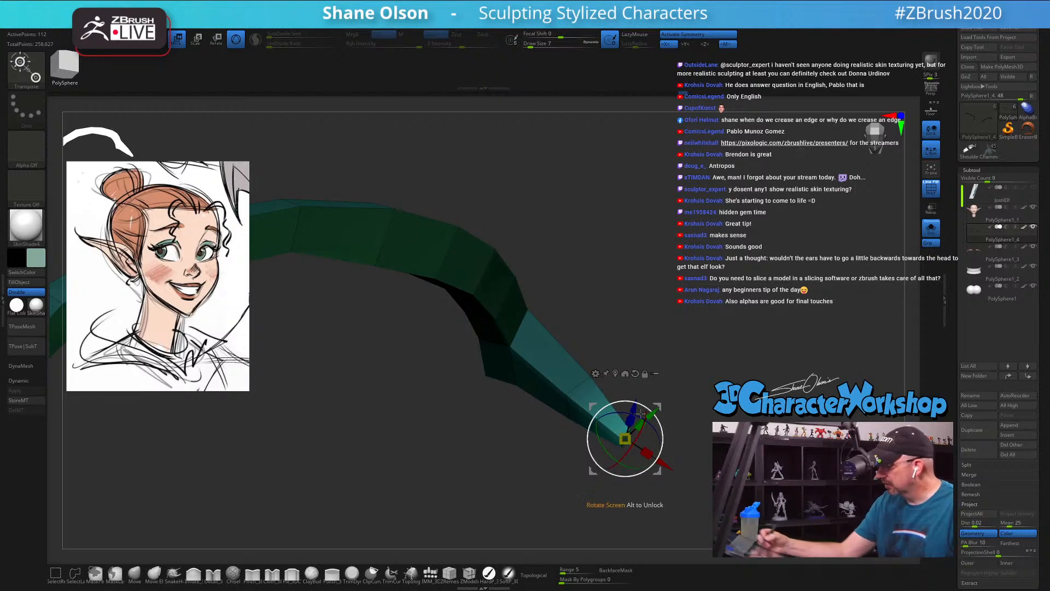
pyautogui.moveTo(624, 438); pyautogui.dragTo(708, 356)
pyautogui.moveTo(706, 414); pyautogui.dragTo(748, 424)
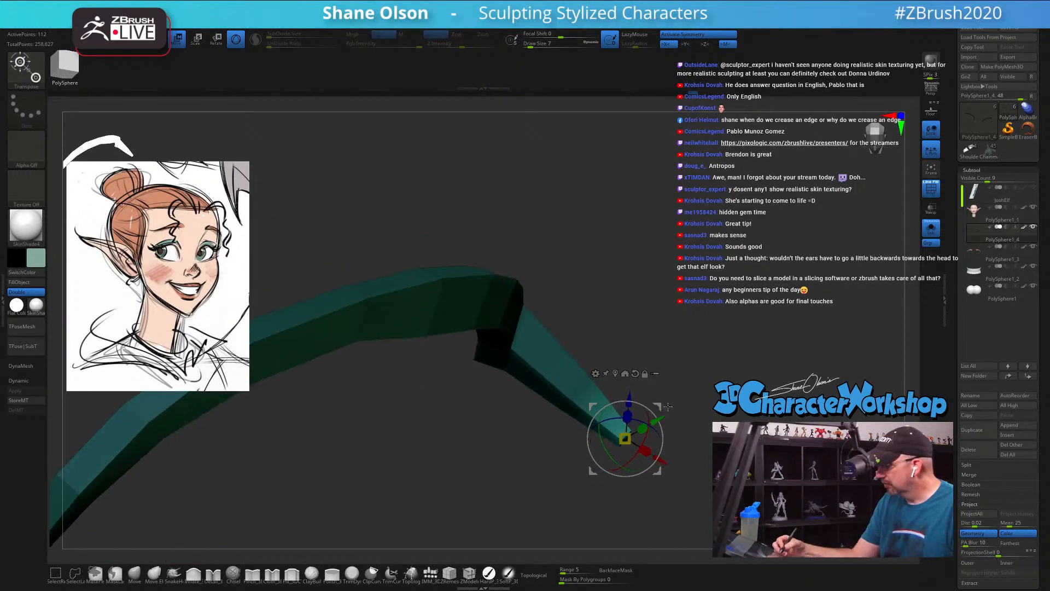
pyautogui.moveTo(657, 406); pyautogui.dragTo(698, 360)
pyautogui.moveTo(716, 419); pyautogui.dragTo(612, 432)
# Step: Preview the eyelash with dynamic subdivision, inspect the lash tip from several angles, and return to the unsmoothed mesh
pyautogui.press('d')
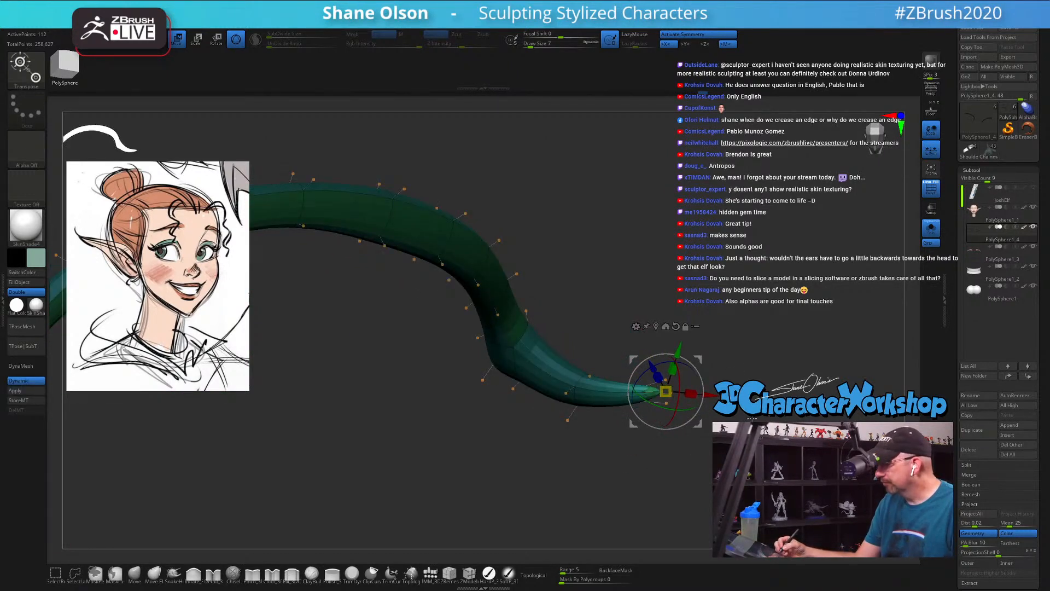
pyautogui.moveTo(752, 419); pyautogui.dragTo(749, 383)
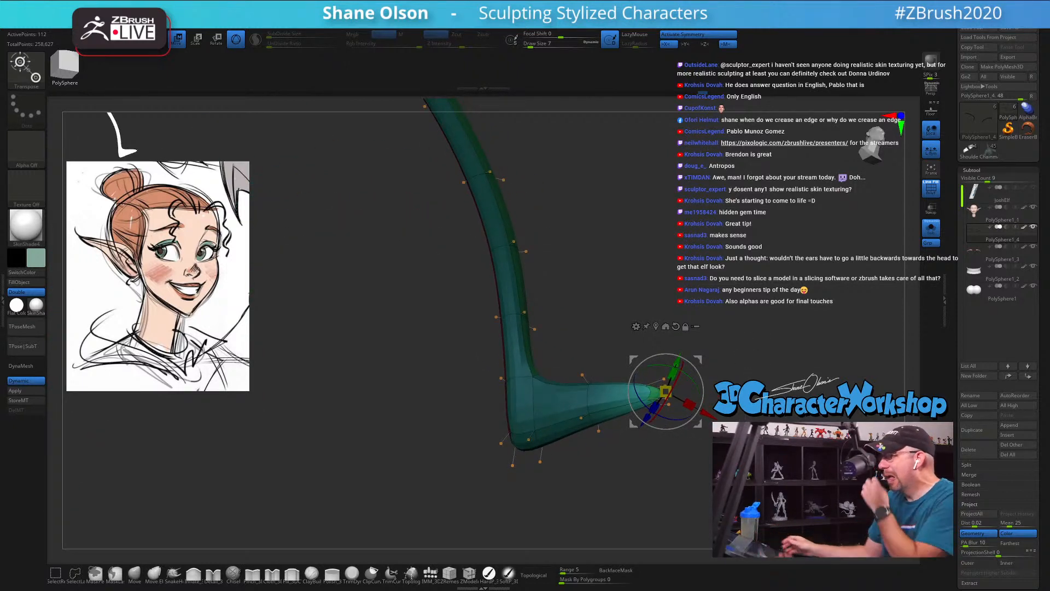
pyautogui.keyDown('alt'); pyautogui.moveTo(786, 252); pyautogui.dragTo(698, 262); pyautogui.keyUp('alt')
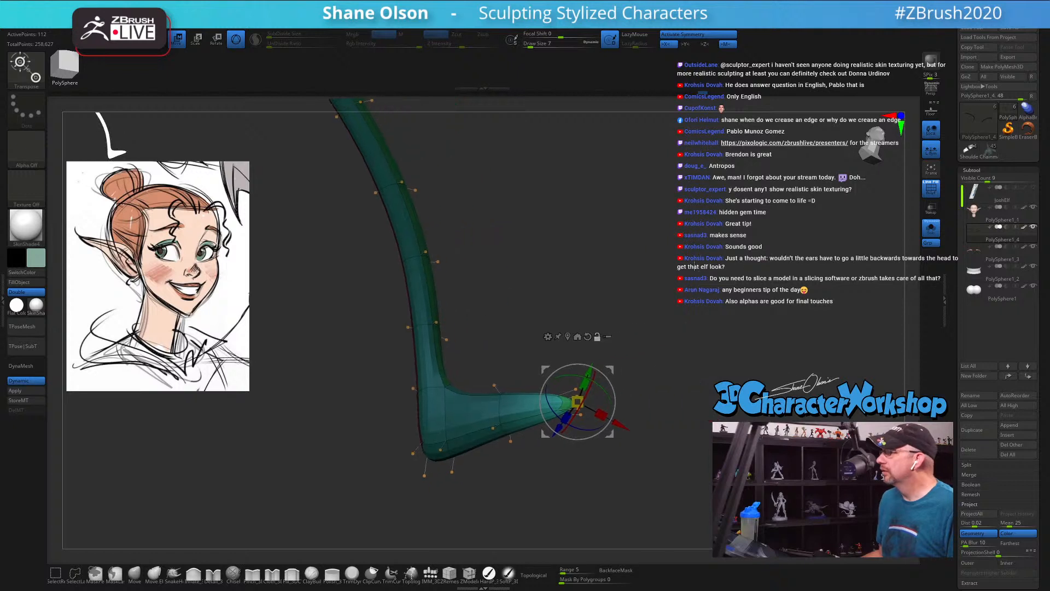
pyautogui.keyDown('ctrl'); pyautogui.moveTo(709, 307); pyautogui.dragTo(718, 317); pyautogui.keyUp('ctrl')
pyautogui.moveTo(710, 246)
pyautogui.keyDown('alt'); pyautogui.mouseDown()
pyautogui.moveTo(711, 280)
pyautogui.moveTo(710, 244)
pyautogui.moveTo(727, 251)
pyautogui.mouseUp(); pyautogui.keyUp('alt')
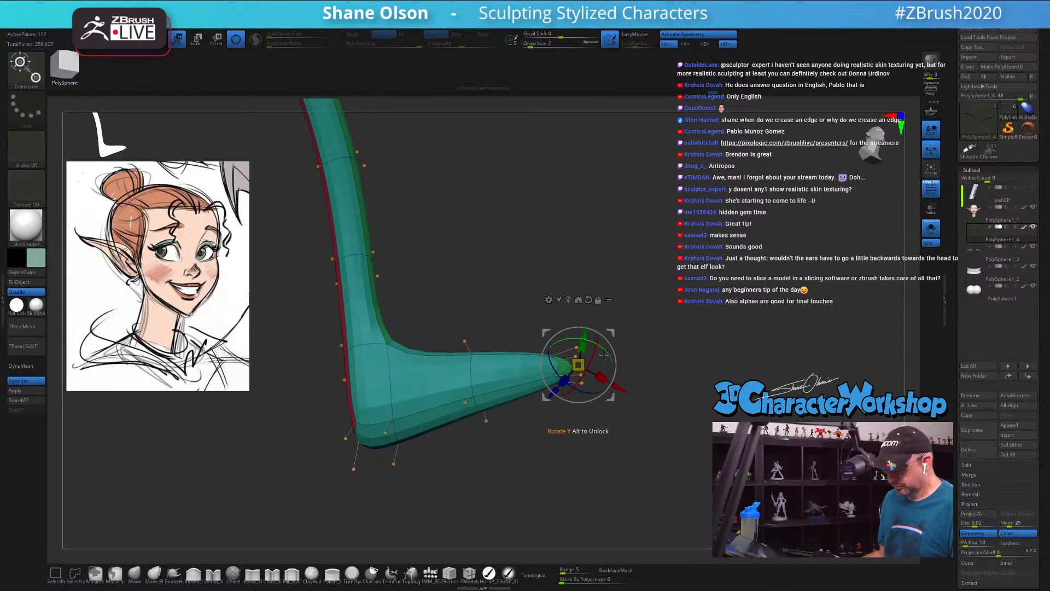
pyautogui.hotkey('shift', 'd')
# Step: Reshape the outer lash spike with the Move brush at draw size 5 so it bends and tapers more smoothly
pyautogui.click(135, 574)
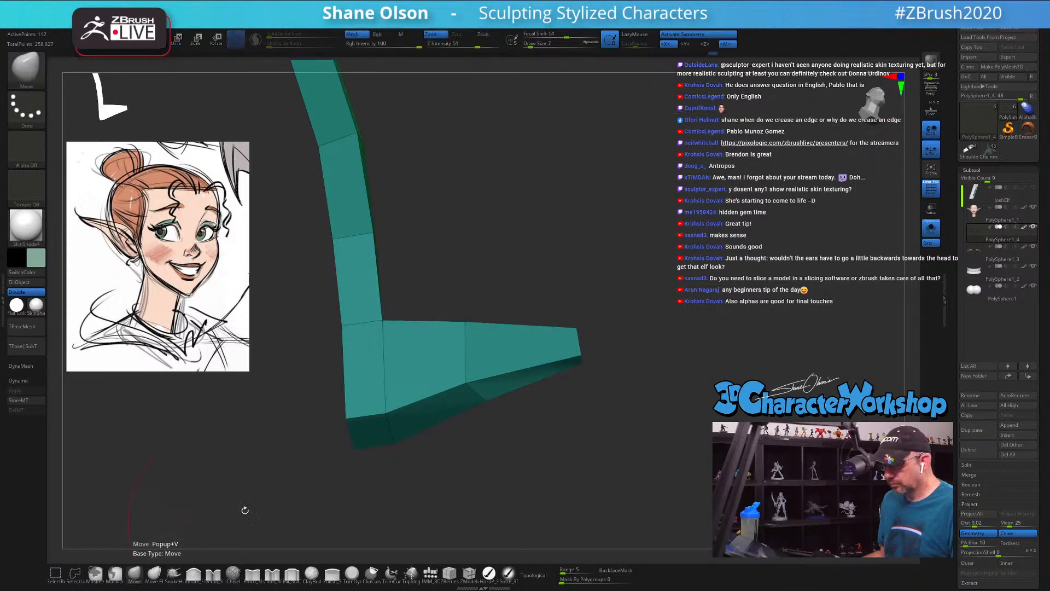
pyautogui.moveTo(499, 282)
pyautogui.mouseDown()
pyautogui.moveTo(481, 311)
pyautogui.moveTo(496, 301)
pyautogui.moveTo(497, 321)
pyautogui.moveTo(499, 298)
pyautogui.moveTo(488, 366)
pyautogui.mouseUp()
pyautogui.press('s')
pyautogui.press('s')
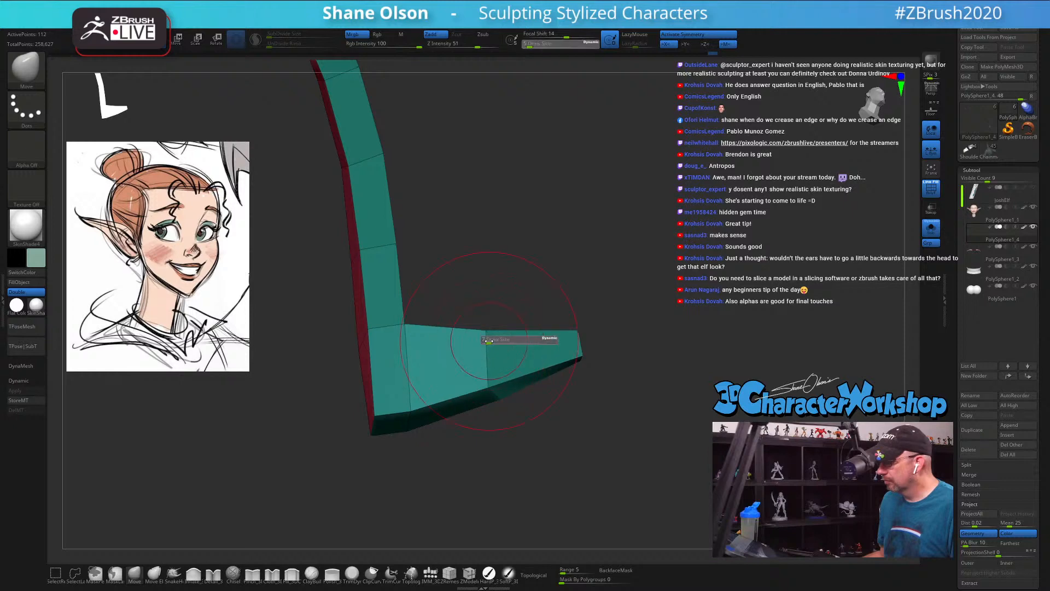
pyautogui.moveTo(487, 344)
pyautogui.mouseDown()
pyautogui.moveTo(561, 366)
pyautogui.moveTo(502, 366)
pyautogui.moveTo(504, 374)
pyautogui.mouseUp()
pyautogui.moveTo(566, 366); pyautogui.dragTo(570, 380)
pyautogui.moveTo(639, 330); pyautogui.dragTo(557, 345)
pyautogui.press('s')
pyautogui.moveTo(668, 414)
pyautogui.mouseDown()
pyautogui.moveTo(669, 375)
pyautogui.moveTo(677, 406)
pyautogui.mouseUp()
pyautogui.press('s')
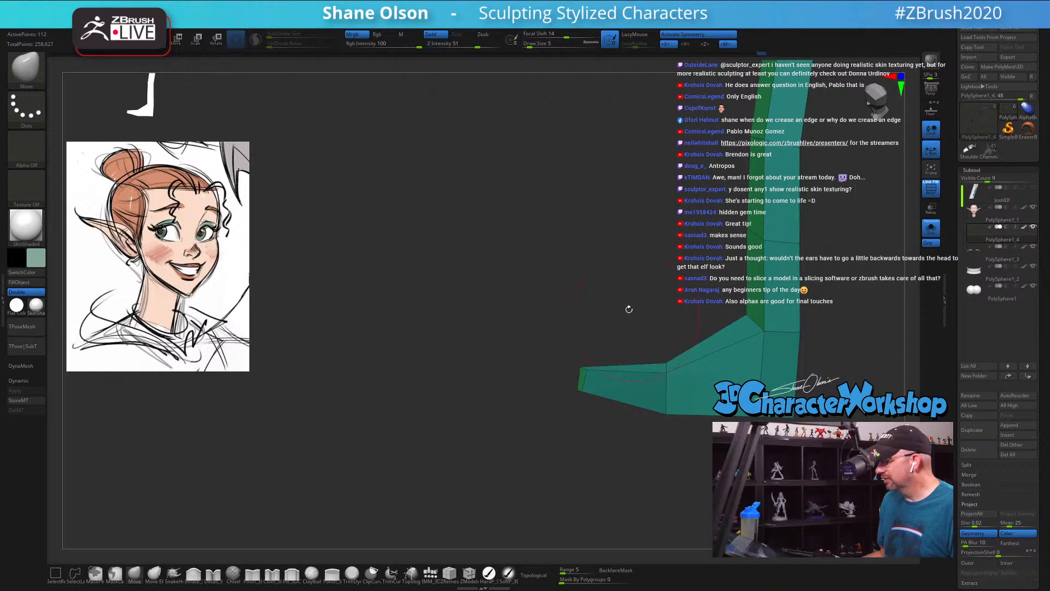
# Step: Turn on dynamic subdivision for the eyelash and look up the Dynamic Subdiv settings in the geometry options
pyautogui.moveTo(629, 309); pyautogui.dragTo(492, 300)
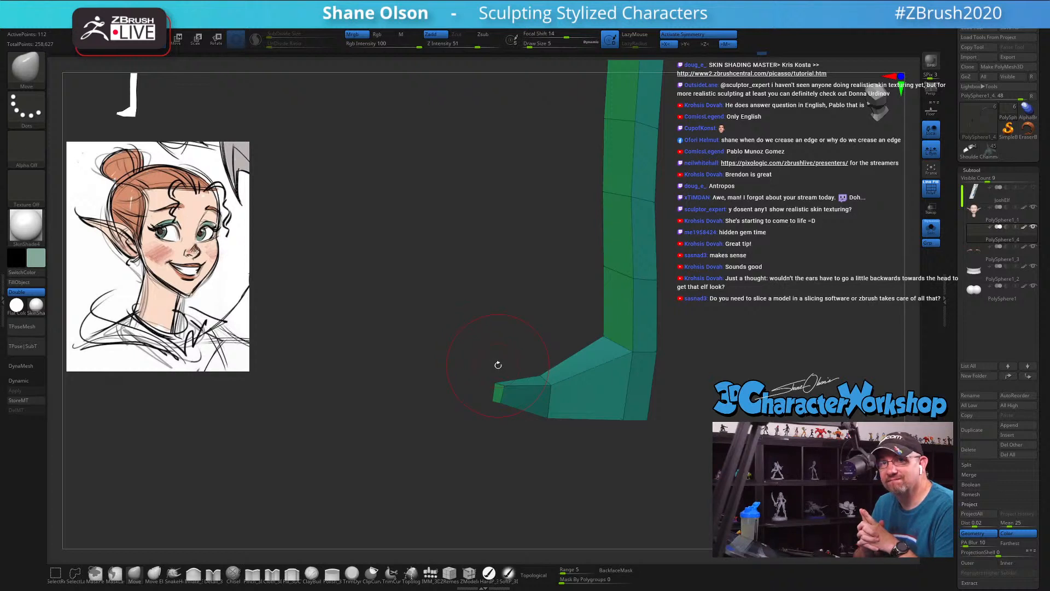
pyautogui.moveTo(530, 339); pyautogui.dragTo(565, 317)
pyautogui.keyDown('alt'); pyautogui.moveTo(525, 274); pyautogui.dragTo(406, 362); pyautogui.keyUp('alt')
pyautogui.moveTo(713, 355); pyautogui.dragTo(712, 294)
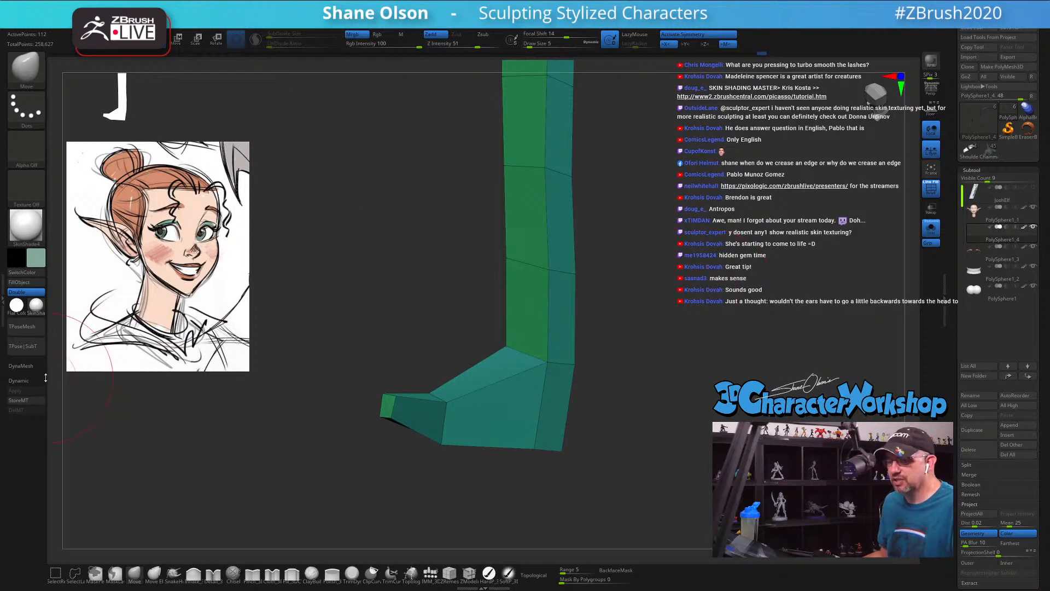
pyautogui.click(27, 383)
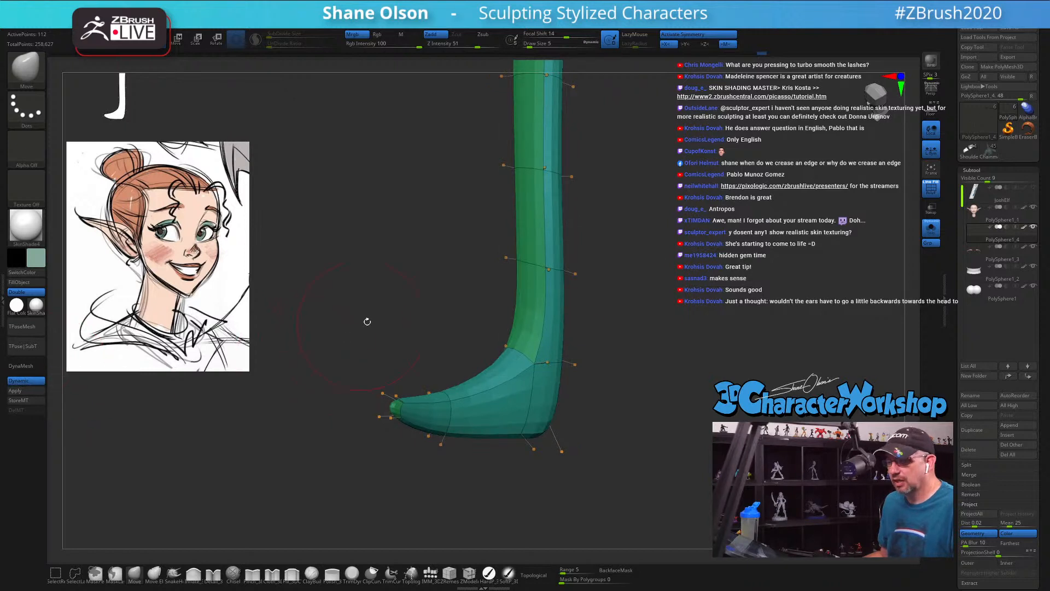
pyautogui.moveTo(956, 383); pyautogui.dragTo(948, 331)
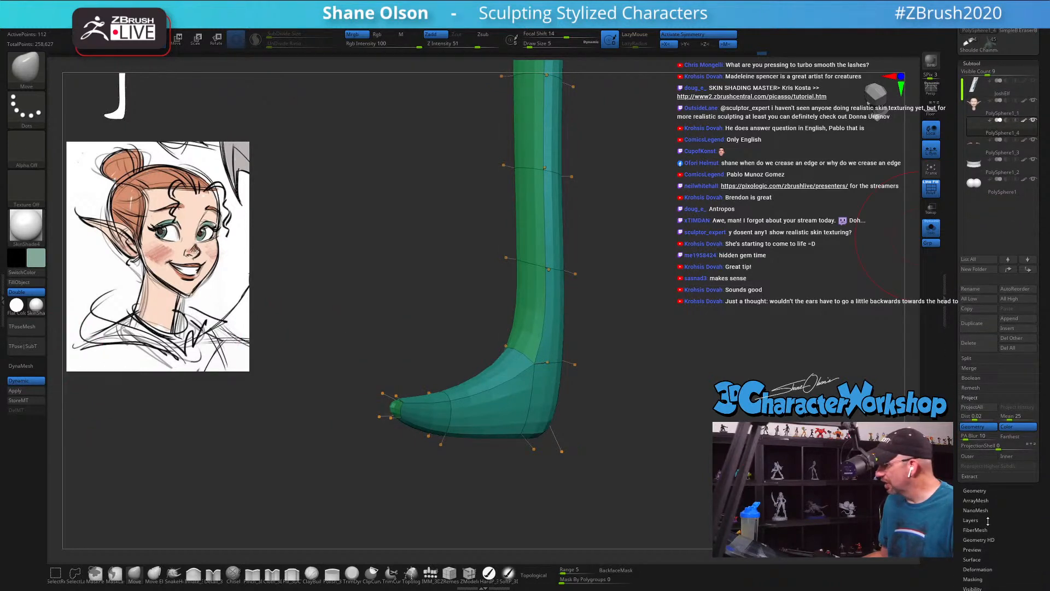
pyautogui.click(985, 490)
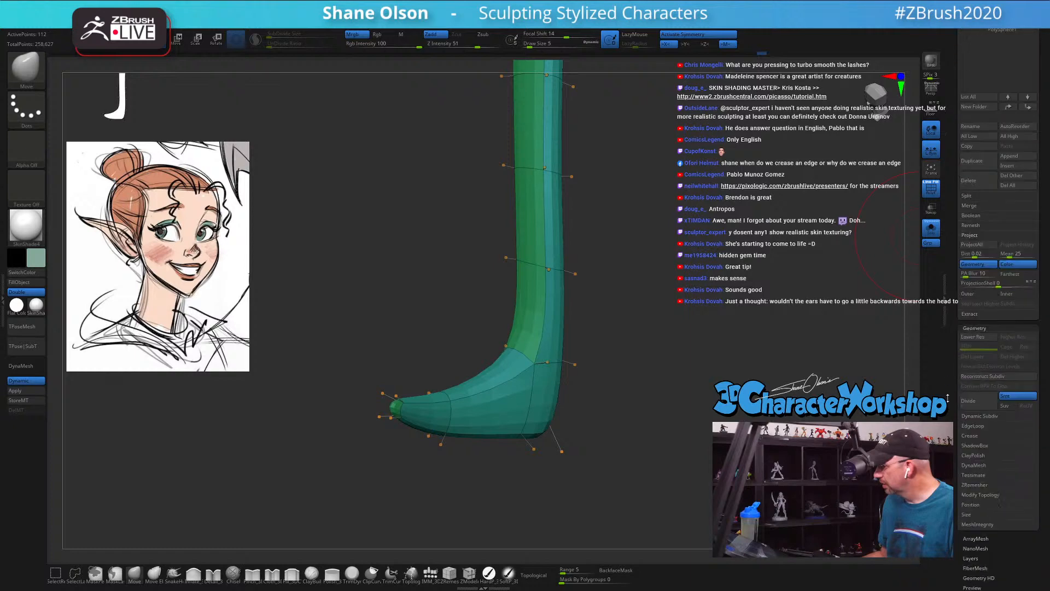
pyautogui.moveTo(949, 364); pyautogui.dragTo(986, 401)
pyautogui.click(980, 391)
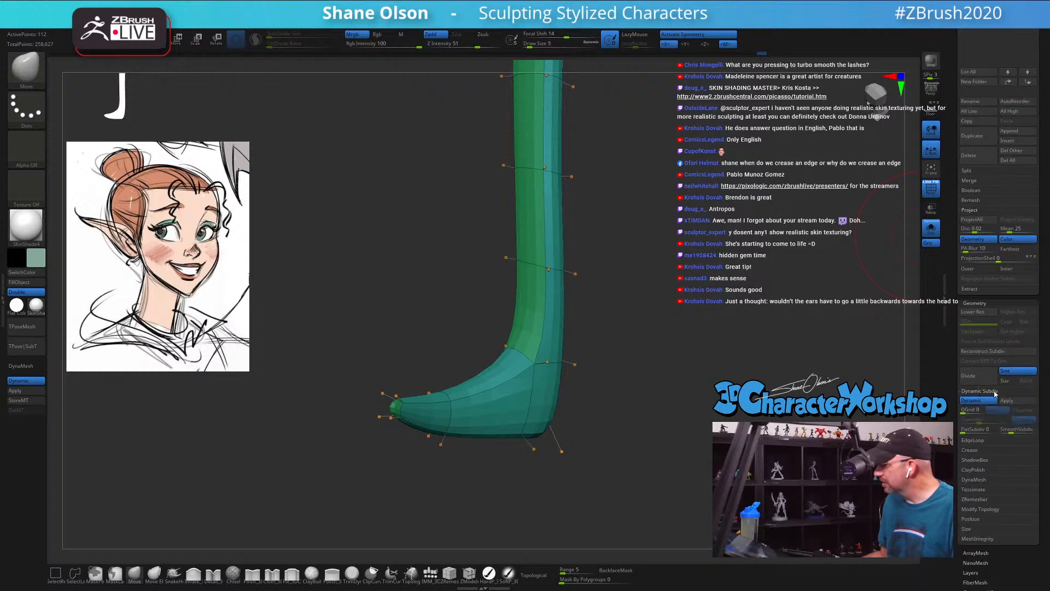
pyautogui.click(977, 392)
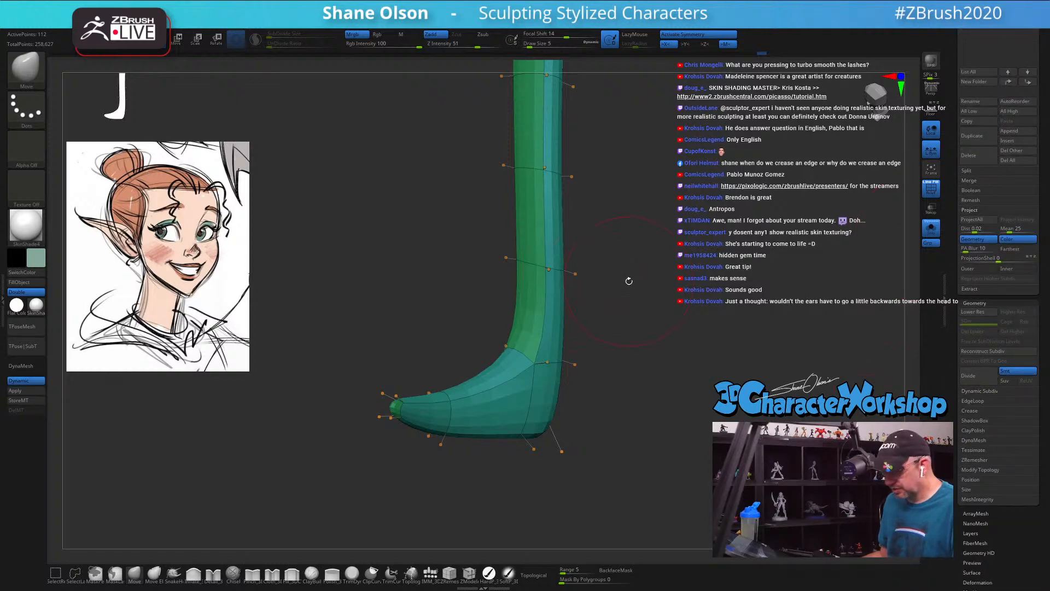
# Step: Compare the eyelash with and without dynamic subdivision smoothing, leaving the smoothing off
pyautogui.hotkey('shift', 'd')
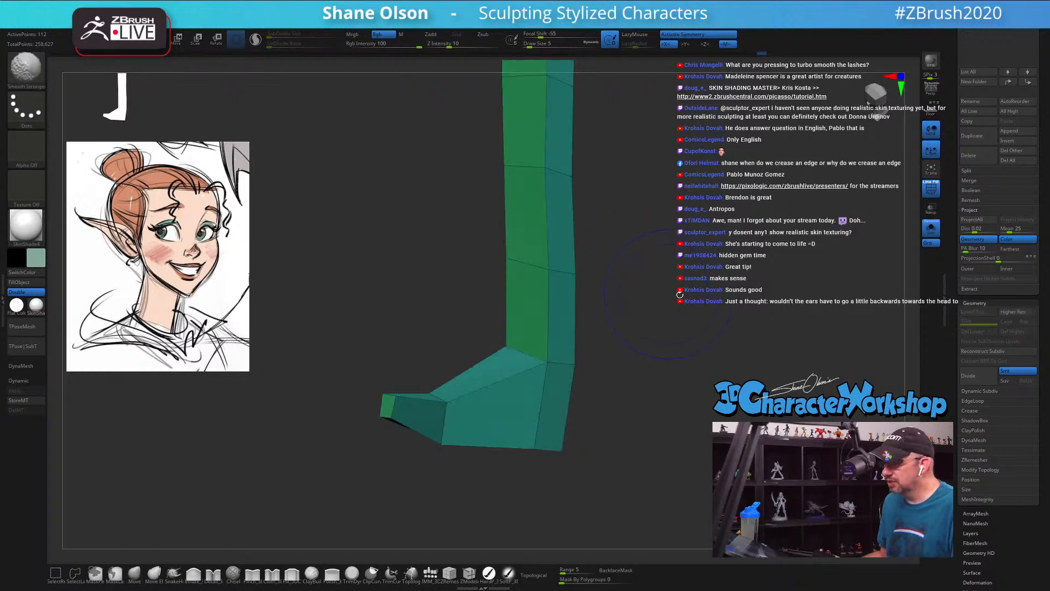
pyautogui.press('d')
pyautogui.keyDown('alt'); pyautogui.moveTo(674, 298); pyautogui.dragTo(625, 340); pyautogui.keyUp('alt')
pyautogui.hotkey('shift', 'd')
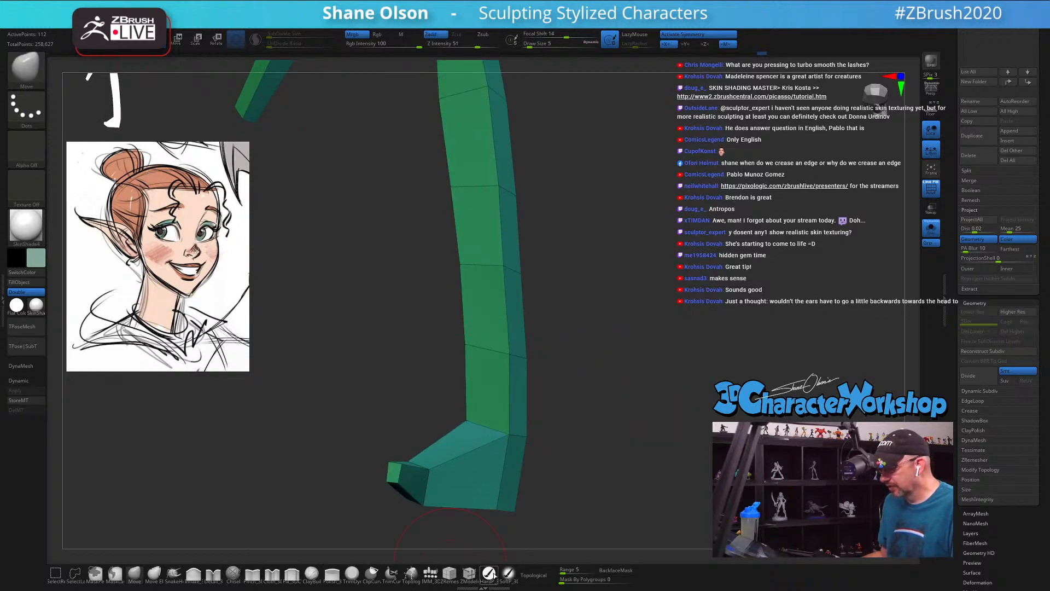
# Step: Extrude the polygon next to the first lash spike outward with the ZModeler brush to start a second spike
pyautogui.moveTo(476, 546); pyautogui.dragTo(468, 557)
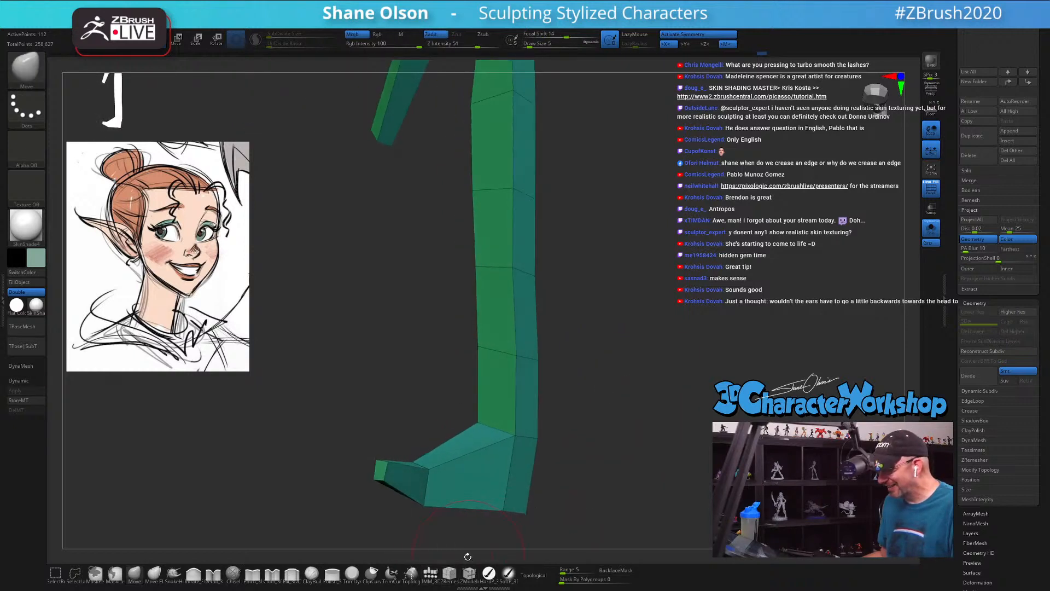
pyautogui.press('b')
pyautogui.press('z')
pyautogui.press('m')
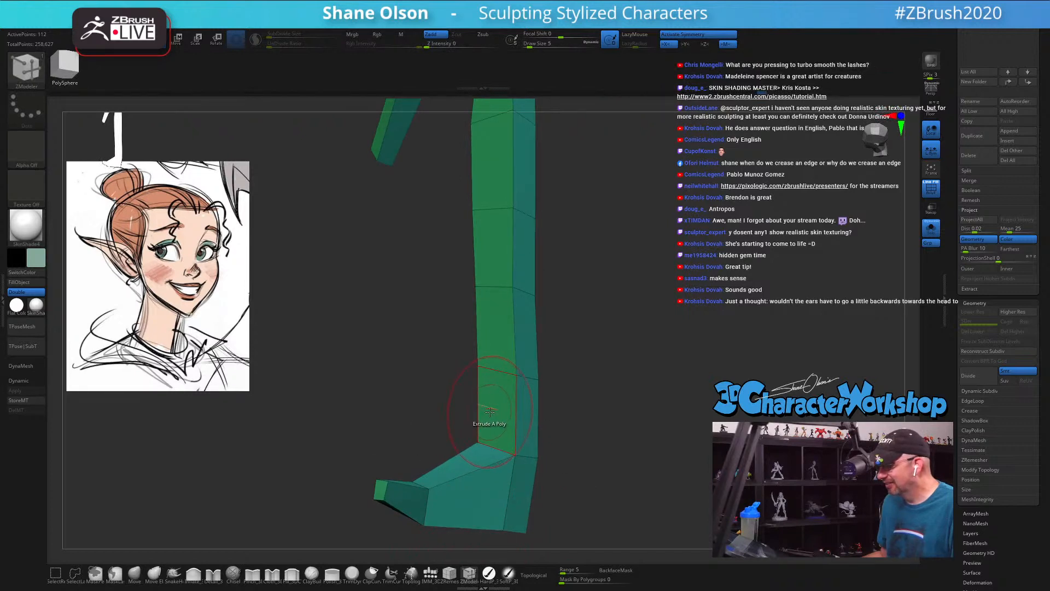
pyautogui.moveTo(490, 410); pyautogui.dragTo(469, 379)
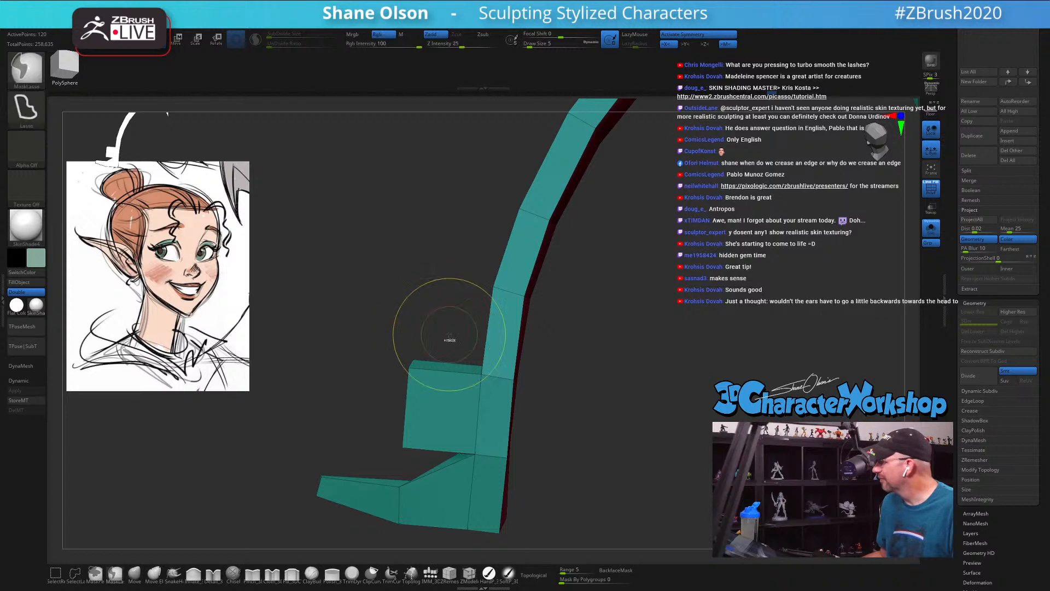
# Step: Mask everything except the end of the newly extruded block and centre the transform gizmo on that unmasked end
pyautogui.moveTo(445, 333)
pyautogui.keyDown('ctrl'); pyautogui.mouseDown()
pyautogui.moveTo(393, 387)
pyautogui.moveTo(413, 465)
pyautogui.moveTo(439, 408)
pyautogui.mouseUp(); pyautogui.keyUp('ctrl')
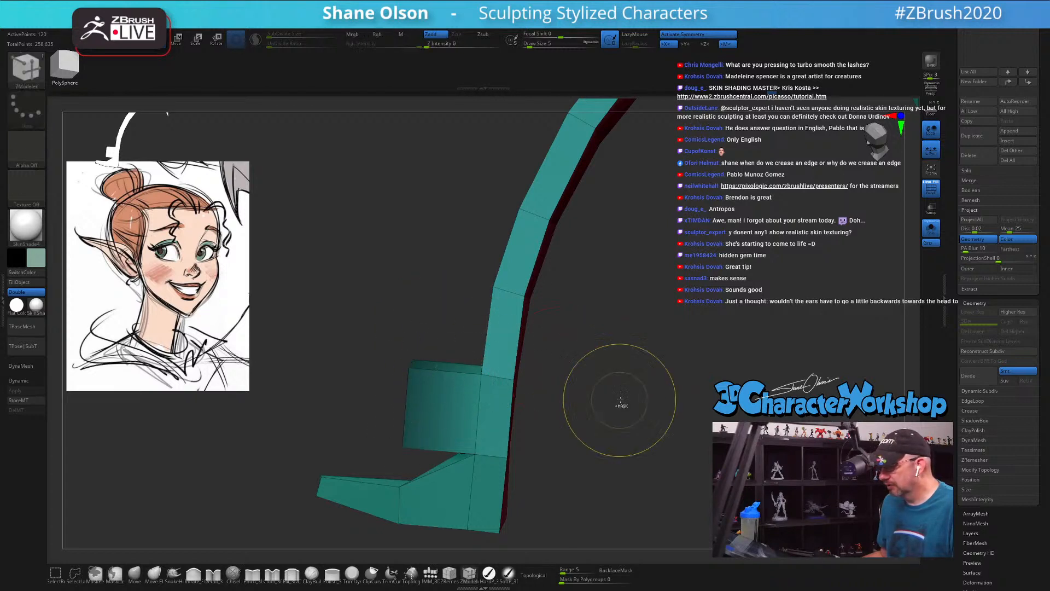
pyautogui.keyDown('ctrl'); pyautogui.click(622, 404); pyautogui.keyUp('ctrl')
pyautogui.moveTo(628, 399); pyautogui.dragTo(647, 394)
pyautogui.press('w')
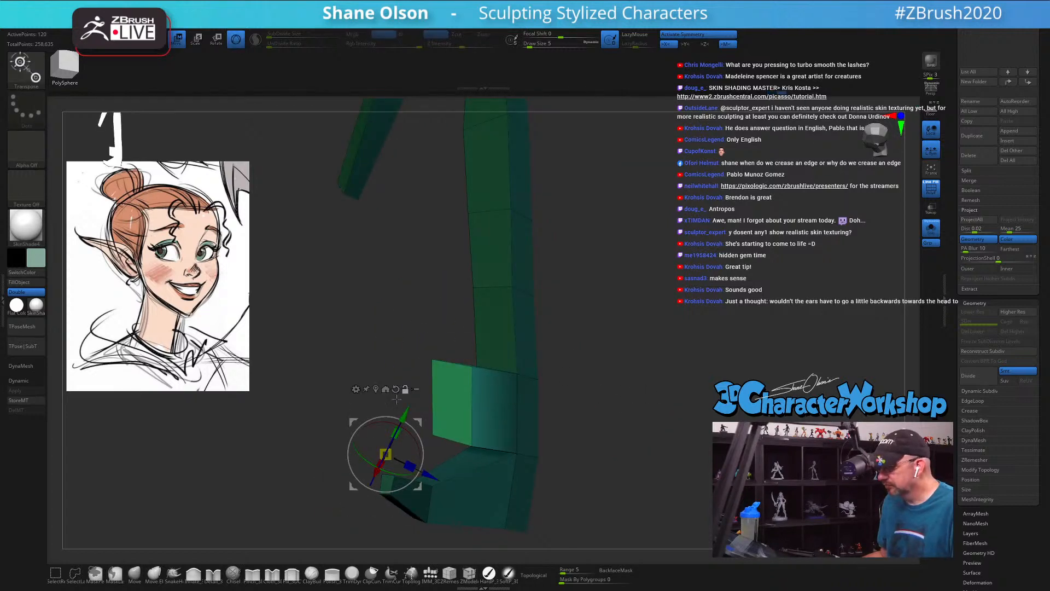
pyautogui.click(377, 389)
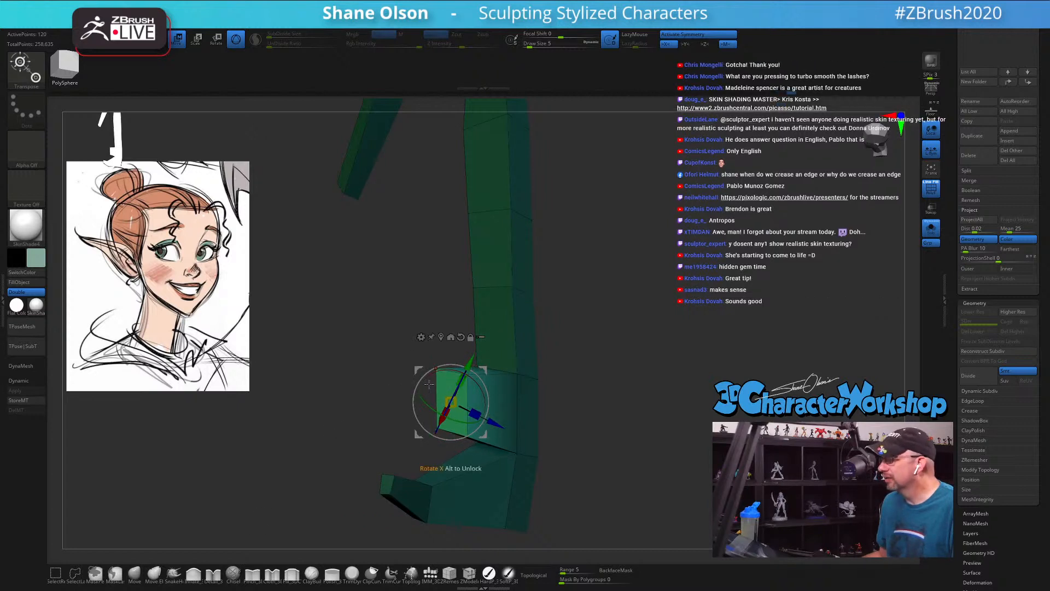
# Step: Scale down the unmasked end of the second spike and angle it to follow the first spike's curve
pyautogui.moveTo(446, 405); pyautogui.dragTo(398, 460)
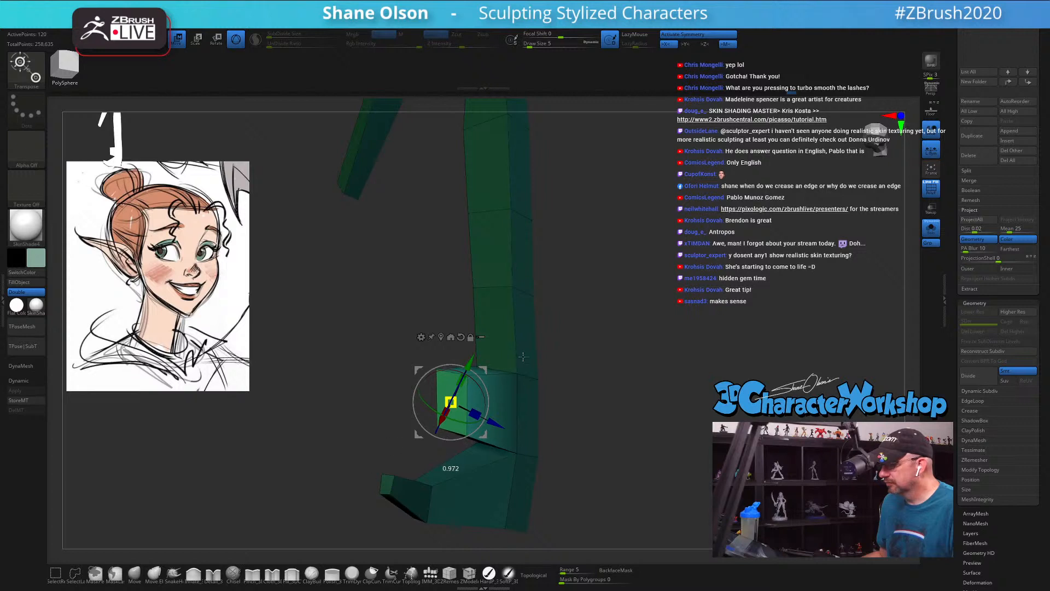
pyautogui.moveTo(523, 356); pyautogui.dragTo(808, 298)
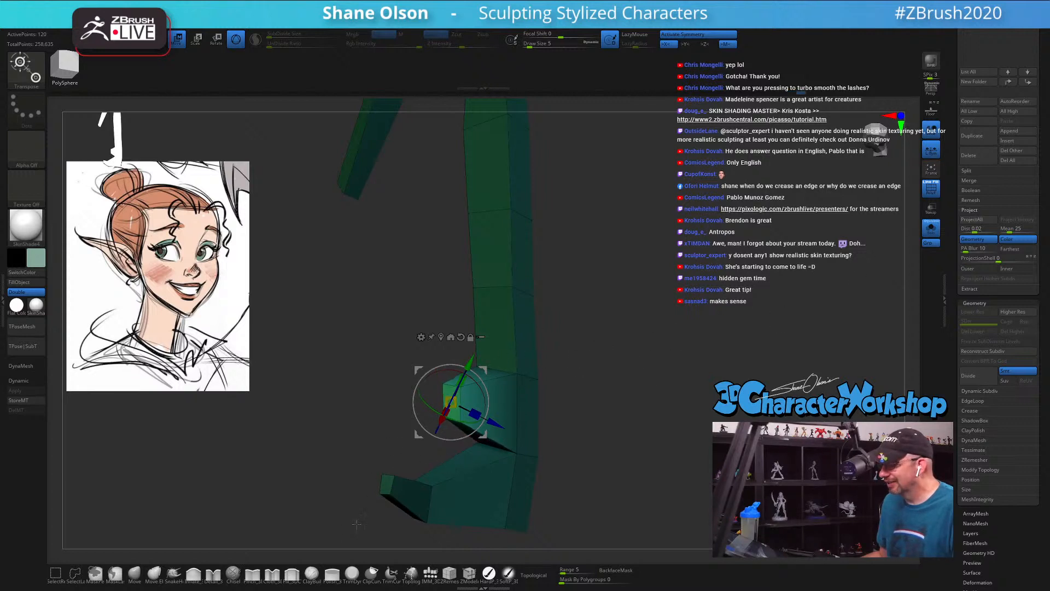
pyautogui.moveTo(356, 525); pyautogui.dragTo(543, 397)
pyautogui.moveTo(485, 370); pyautogui.dragTo(483, 381)
pyautogui.moveTo(506, 332); pyautogui.dragTo(500, 236)
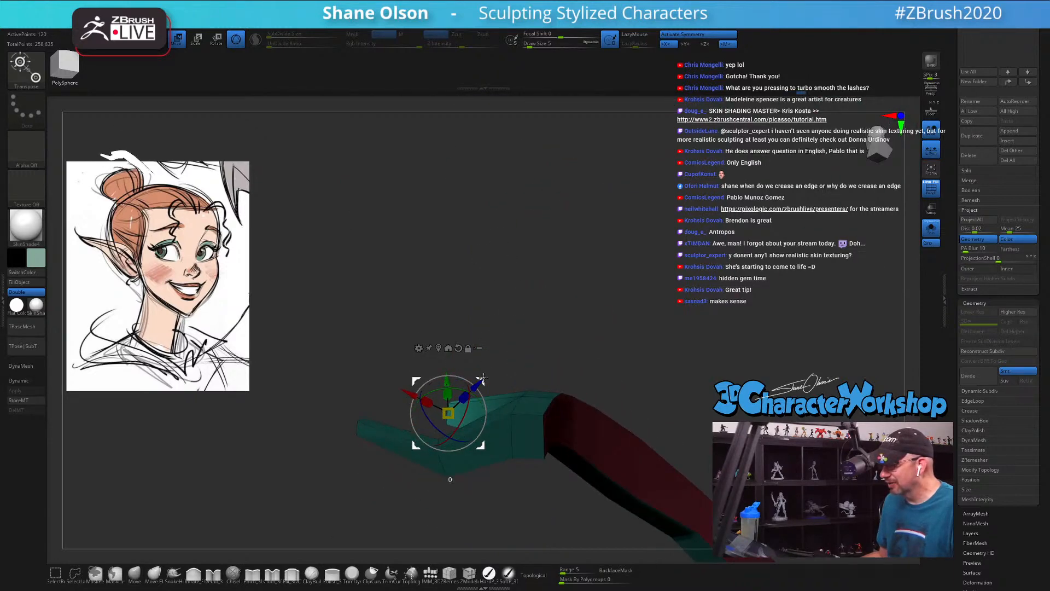
pyautogui.moveTo(483, 379); pyautogui.dragTo(484, 417)
pyautogui.moveTo(517, 378); pyautogui.dragTo(611, 390)
pyautogui.moveTo(482, 394)
pyautogui.mouseDown()
pyautogui.moveTo(534, 376)
pyautogui.moveTo(542, 357)
pyautogui.moveTo(536, 374)
pyautogui.moveTo(456, 430)
pyautogui.moveTo(570, 421)
pyautogui.mouseUp()
# Step: Extrude the end polygon of the second spike into another segment and centre the gizmo on its unmasked end
pyautogui.press('q')
pyautogui.moveTo(629, 406); pyautogui.dragTo(620, 471)
pyautogui.press('w')
pyautogui.moveTo(490, 454)
pyautogui.keyDown('ctrl'); pyautogui.mouseDown()
pyautogui.moveTo(409, 409)
pyautogui.moveTo(506, 447)
pyautogui.mouseUp(); pyautogui.keyUp('ctrl')
pyautogui.click(431, 382)
# Step: Move, rotate and scale down the unmasked end of the second lash spike so it tapers along the first spike's curve
pyautogui.keyDown('alt'); pyautogui.moveTo(628, 476); pyautogui.dragTo(570, 433); pyautogui.keyUp('alt')
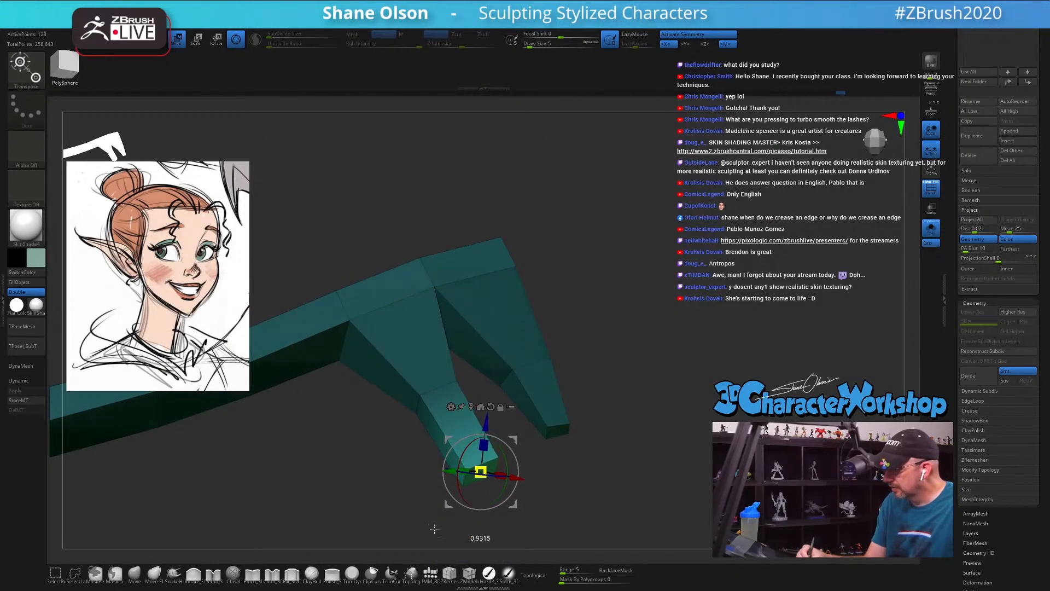
pyautogui.moveTo(586, 456); pyautogui.dragTo(591, 475)
pyautogui.moveTo(518, 465)
pyautogui.mouseDown()
pyautogui.moveTo(516, 448)
pyautogui.moveTo(517, 459)
pyautogui.mouseUp()
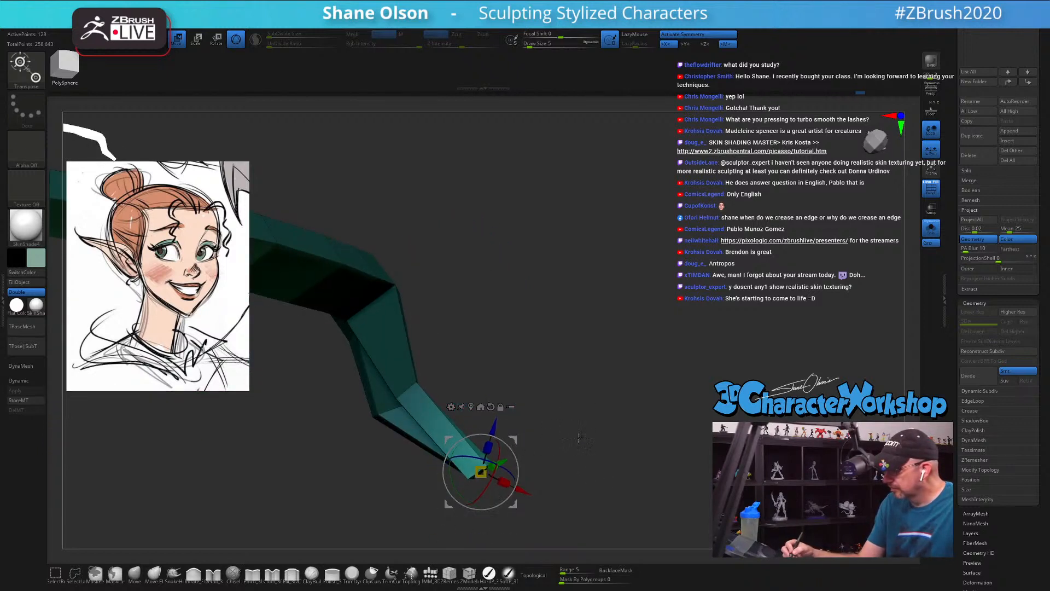
pyautogui.moveTo(577, 436); pyautogui.dragTo(521, 471)
pyautogui.moveTo(594, 388); pyautogui.dragTo(605, 439)
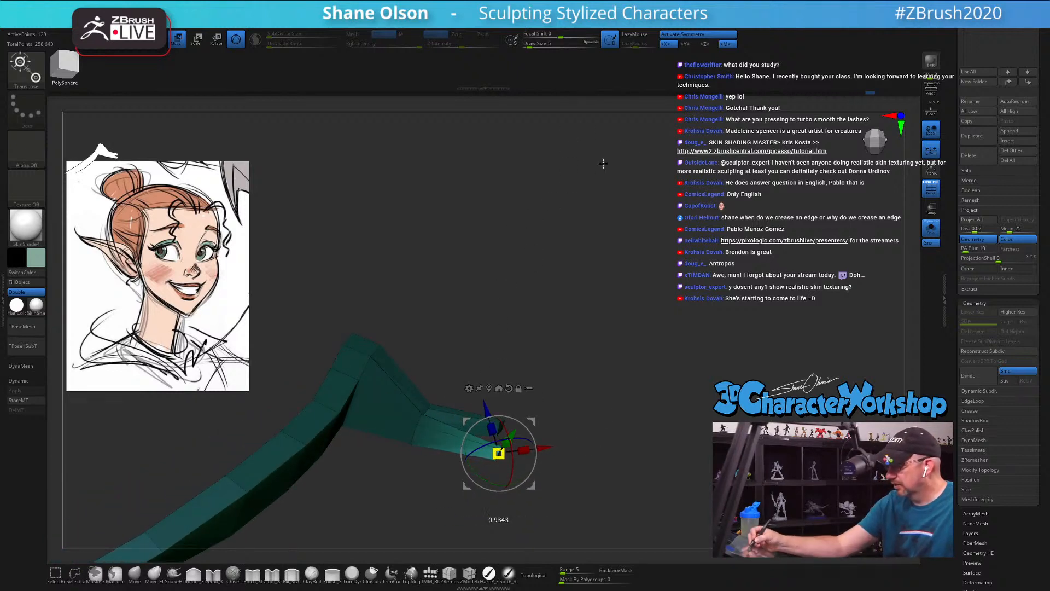
pyautogui.moveTo(572, 403); pyautogui.dragTo(527, 383)
pyautogui.moveTo(548, 430); pyautogui.dragTo(571, 441)
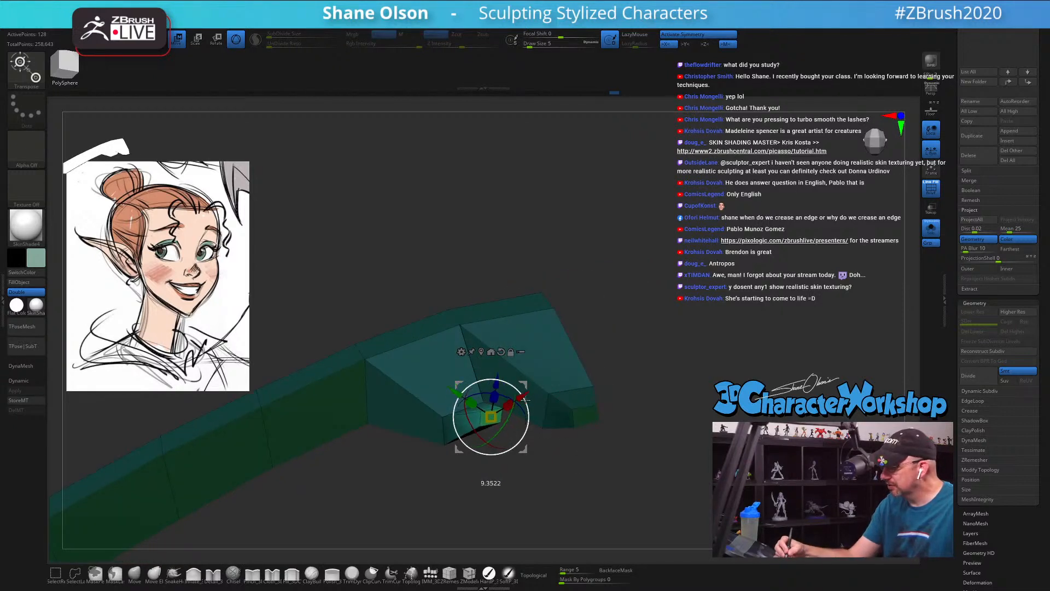
# Step: Switch to the Move brush and set its draw size to 2
pyautogui.click(137, 573)
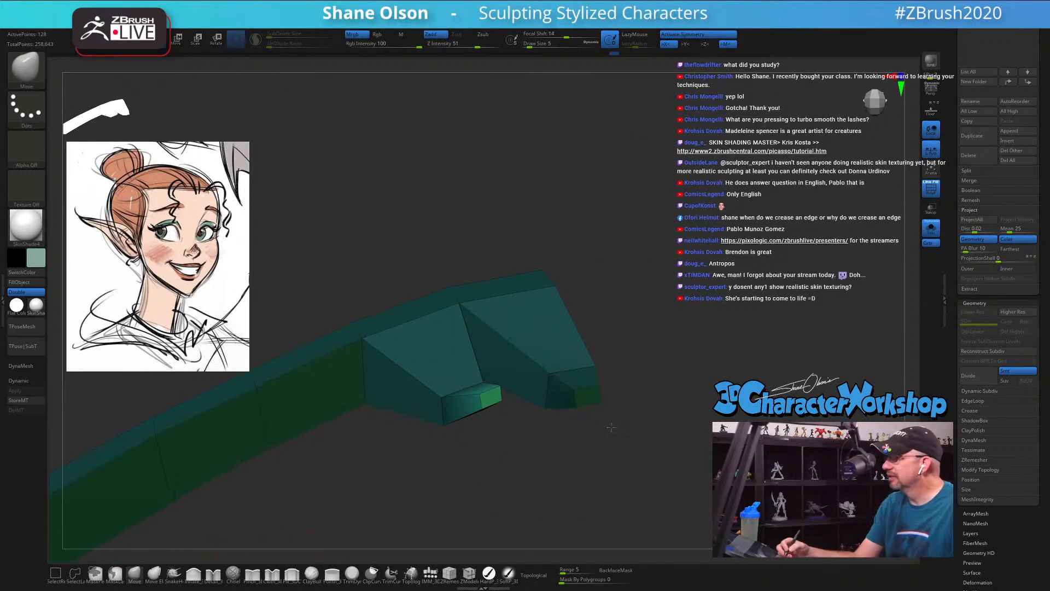
pyautogui.press('s')
pyautogui.click(585, 467)
pyautogui.moveTo(585, 454); pyautogui.dragTo(560, 459)
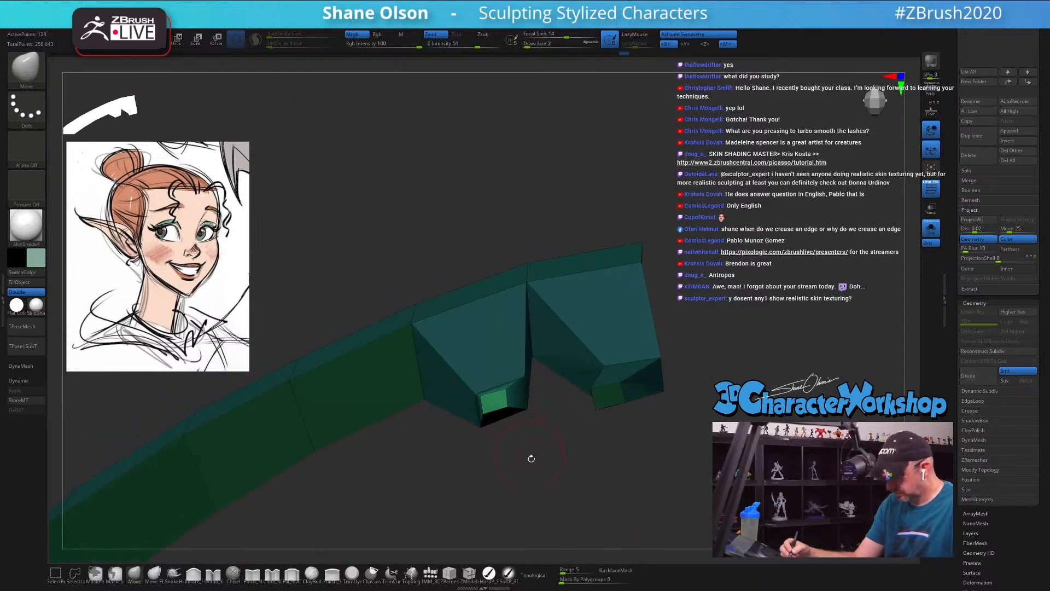
# Step: Preview the lash with dynamic subdivision and the polyframe hidden to check both spikes' smoothed shape
pyautogui.press('d')
pyautogui.moveTo(533, 458)
pyautogui.mouseDown()
pyautogui.moveTo(557, 444)
pyautogui.moveTo(541, 454)
pyautogui.mouseUp()
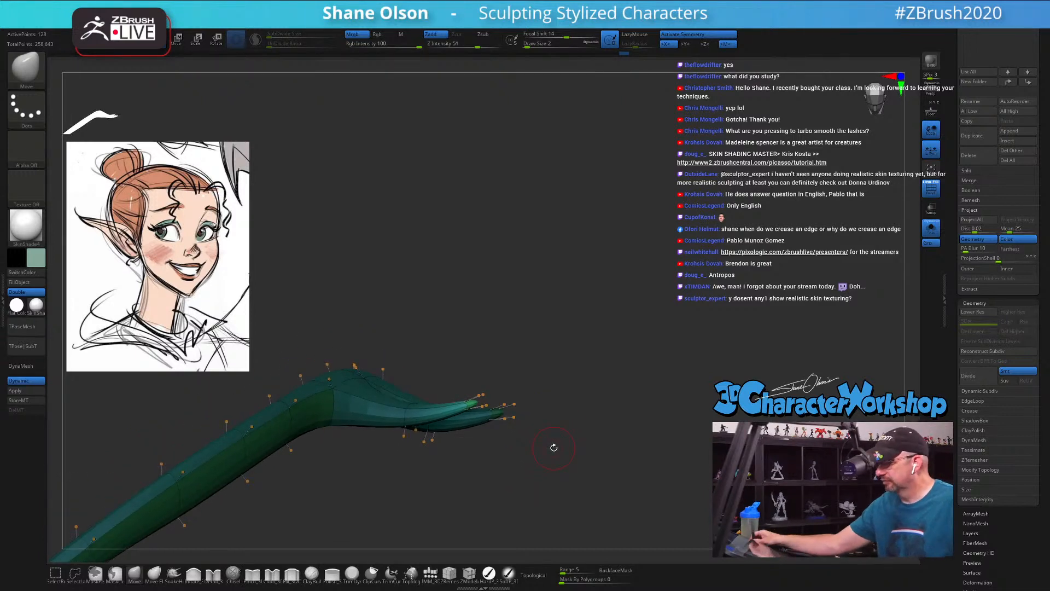
pyautogui.moveTo(608, 385); pyautogui.dragTo(576, 375)
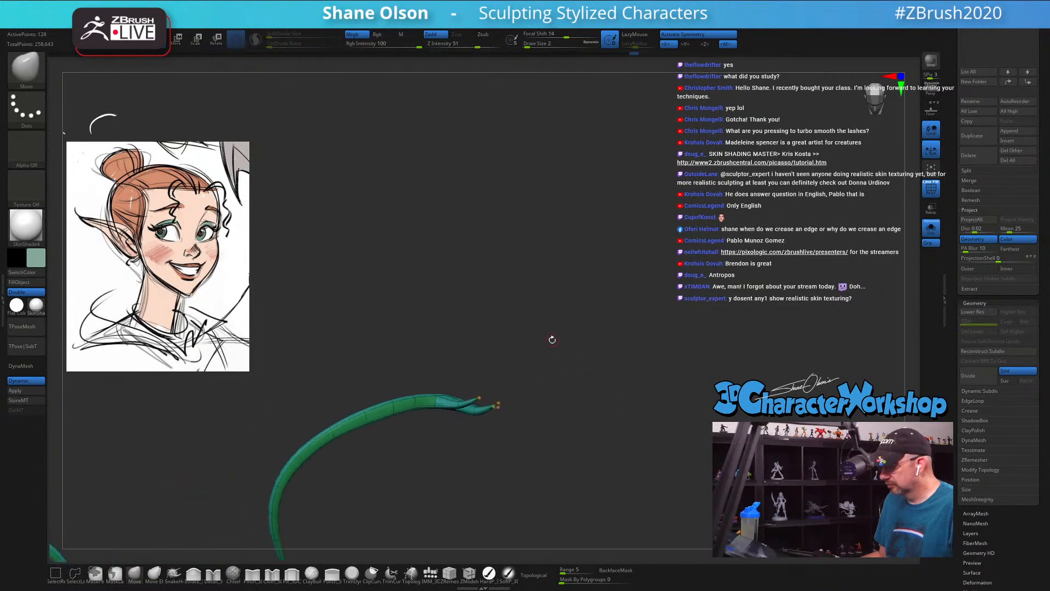
pyautogui.hotkey('shift', 'f')
pyautogui.moveTo(580, 427); pyautogui.dragTo(563, 485)
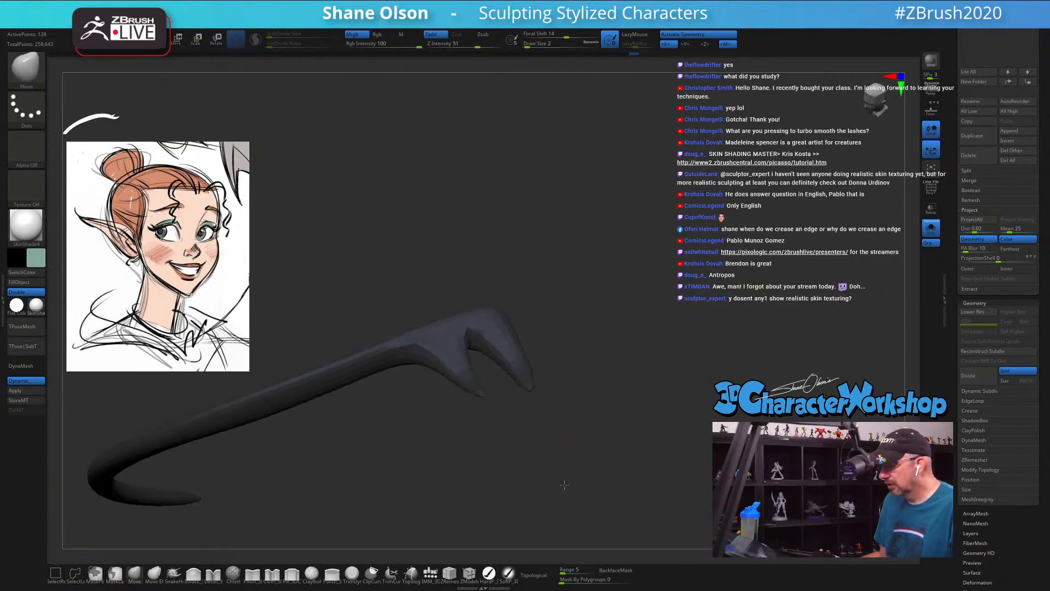
# Step: Resize the Move brush and refine the shape of the smoothed lash spikes from several angles
pyautogui.press('s')
pyautogui.moveTo(510, 440)
pyautogui.mouseDown()
pyautogui.moveTo(567, 415)
pyautogui.moveTo(520, 437)
pyautogui.moveTo(472, 425)
pyautogui.moveTo(461, 377)
pyautogui.moveTo(517, 349)
pyautogui.mouseUp()
pyautogui.press('s')
pyautogui.press('s')
pyautogui.moveTo(610, 410); pyautogui.dragTo(613, 327)
pyautogui.press('s')
pyautogui.moveTo(512, 373); pyautogui.dragTo(510, 352)
pyautogui.press('s')
# Step: Turn on topological masking with a range of 3 and nudge the inner lash spike with the Move brush
pyautogui.click(541, 581)
pyautogui.click(580, 570)
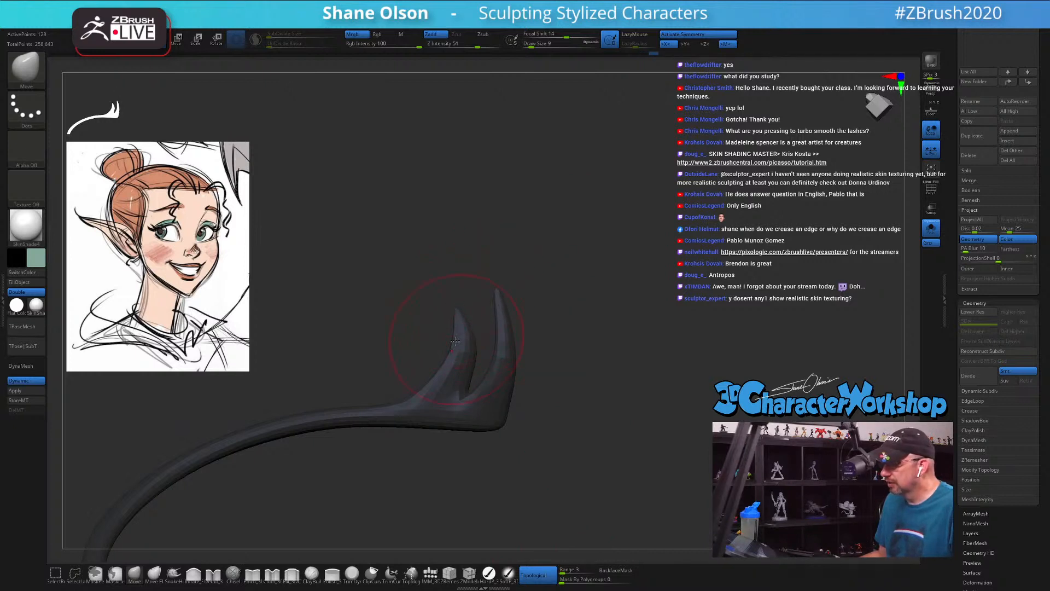
pyautogui.press('s')
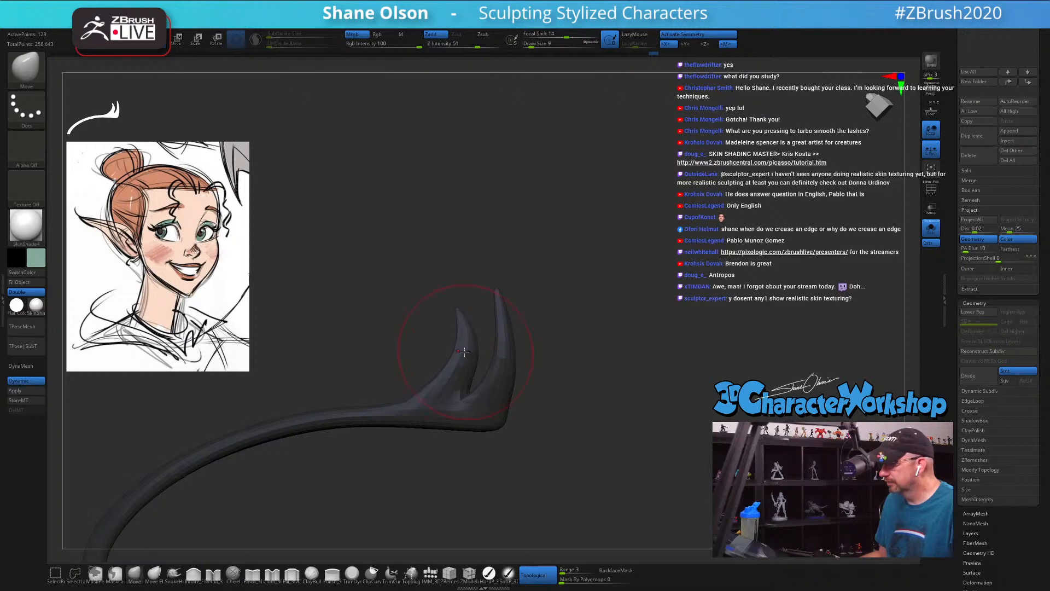
pyautogui.moveTo(604, 316); pyautogui.dragTo(687, 377)
pyautogui.moveTo(598, 246)
pyautogui.keyDown('alt'); pyautogui.mouseDown()
pyautogui.moveTo(602, 261)
pyautogui.moveTo(594, 243)
pyautogui.moveTo(599, 259)
pyautogui.moveTo(586, 249)
pyautogui.moveTo(611, 250)
pyautogui.moveTo(640, 279)
pyautogui.moveTo(660, 336)
pyautogui.mouseUp(); pyautogui.keyUp('alt')
pyautogui.press('s')
# Step: Show the unsmoothed lash with its polyframe and insert an edge loop midway along the base segment of each spike with ZModeler
pyautogui.press('shift')
pyautogui.hotkey('shift', 'f')
pyautogui.hotkey('shift', 'd')
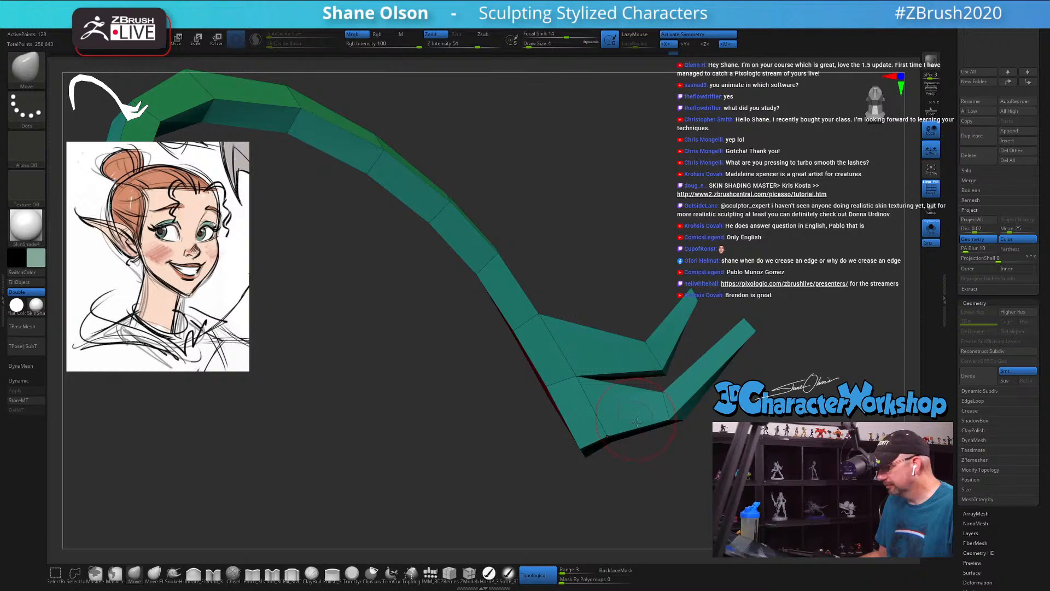
pyautogui.moveTo(664, 284)
pyautogui.mouseDown()
pyautogui.moveTo(656, 263)
pyautogui.moveTo(616, 251)
pyautogui.moveTo(613, 265)
pyautogui.moveTo(600, 213)
pyautogui.moveTo(598, 315)
pyautogui.mouseUp()
pyautogui.press('s')
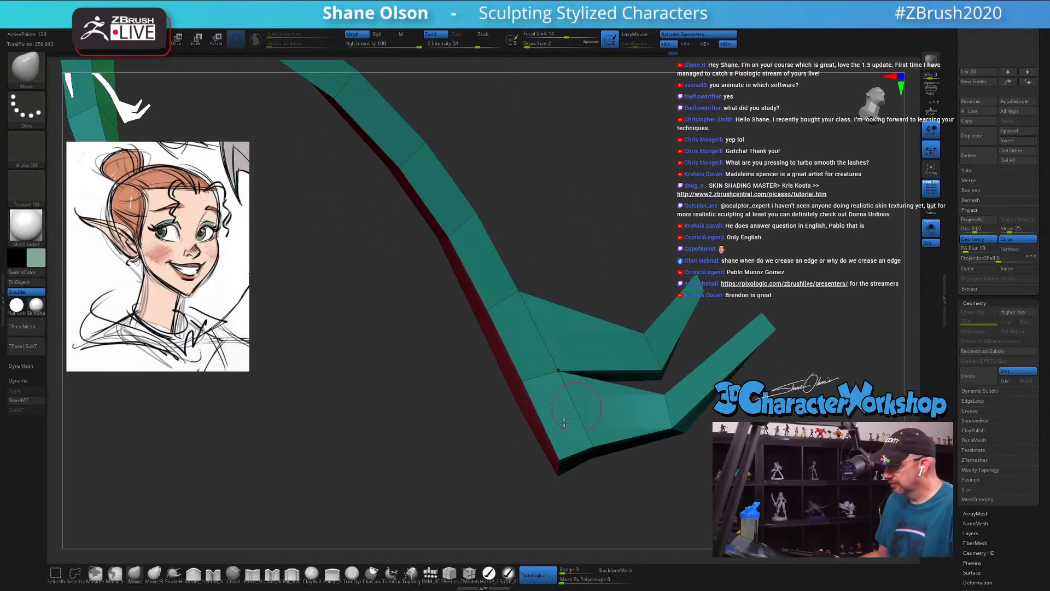
pyautogui.click(472, 579)
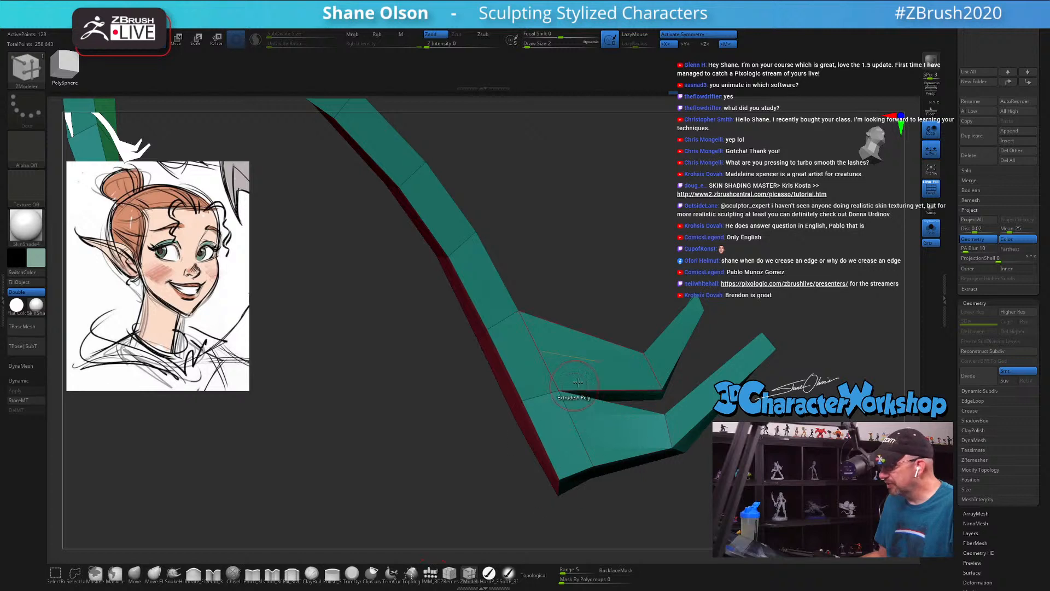
pyautogui.click(614, 386)
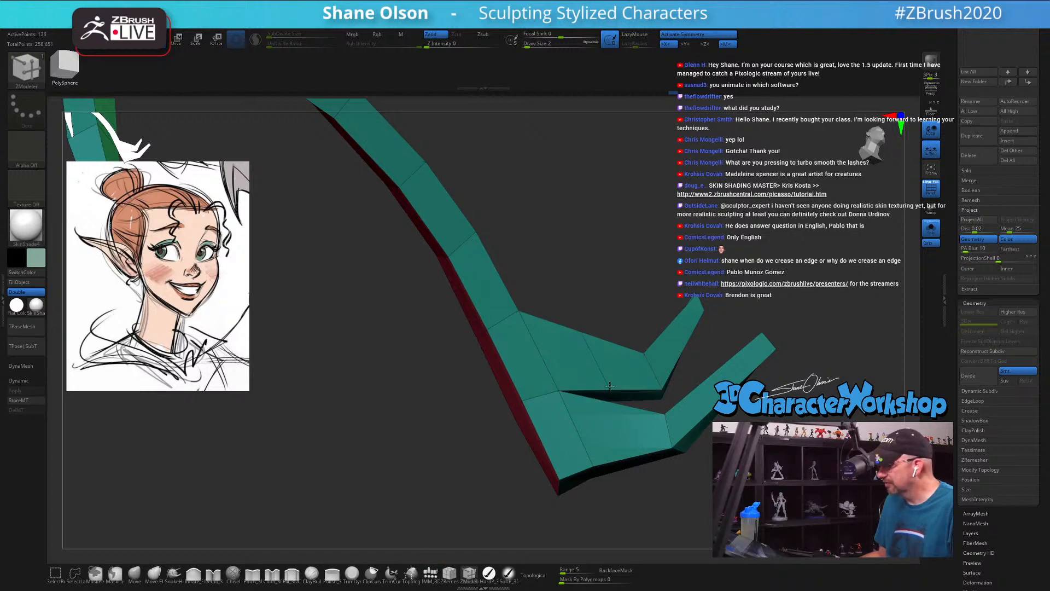
pyautogui.click(633, 455)
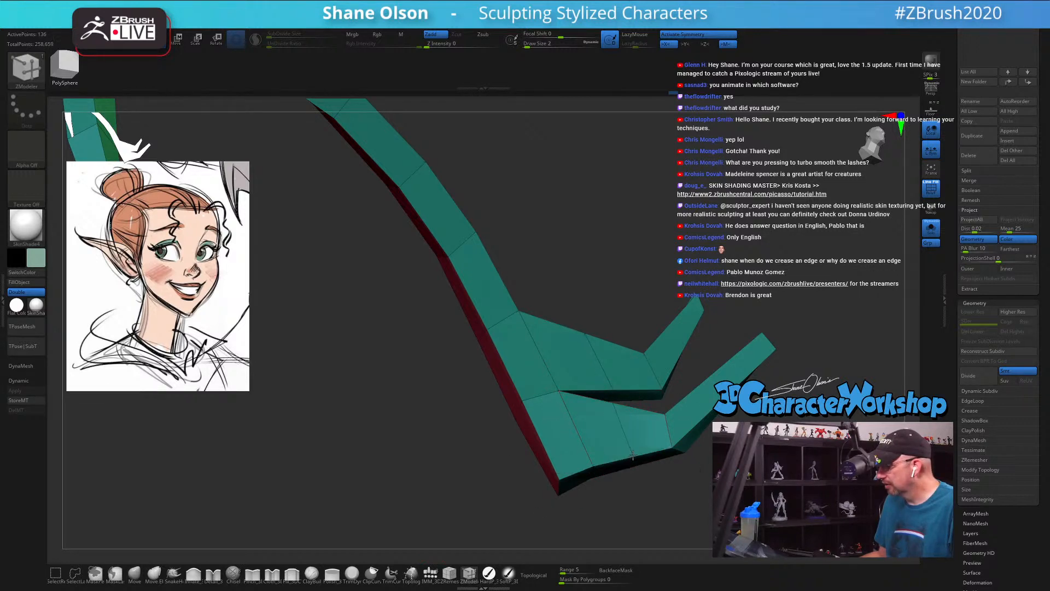
pyautogui.moveTo(638, 241); pyautogui.dragTo(580, 377)
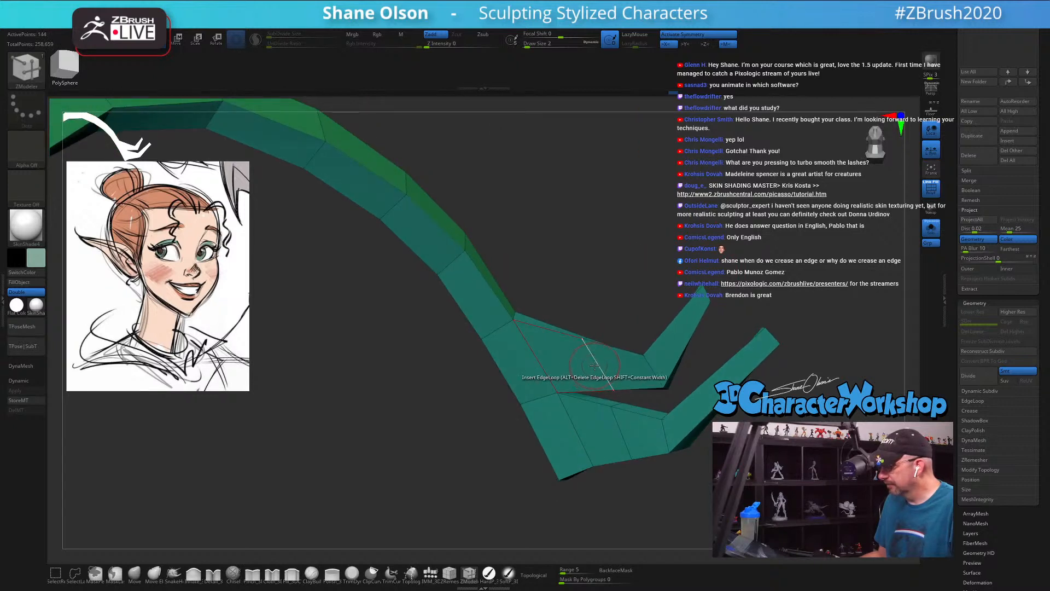
# Step: Isolate the inner spike's new edge loop with Transpose EdgeLoop Partial, centre the gizmo on it and shift it to curve the spike
pyautogui.press('space')
pyautogui.click(572, 445)
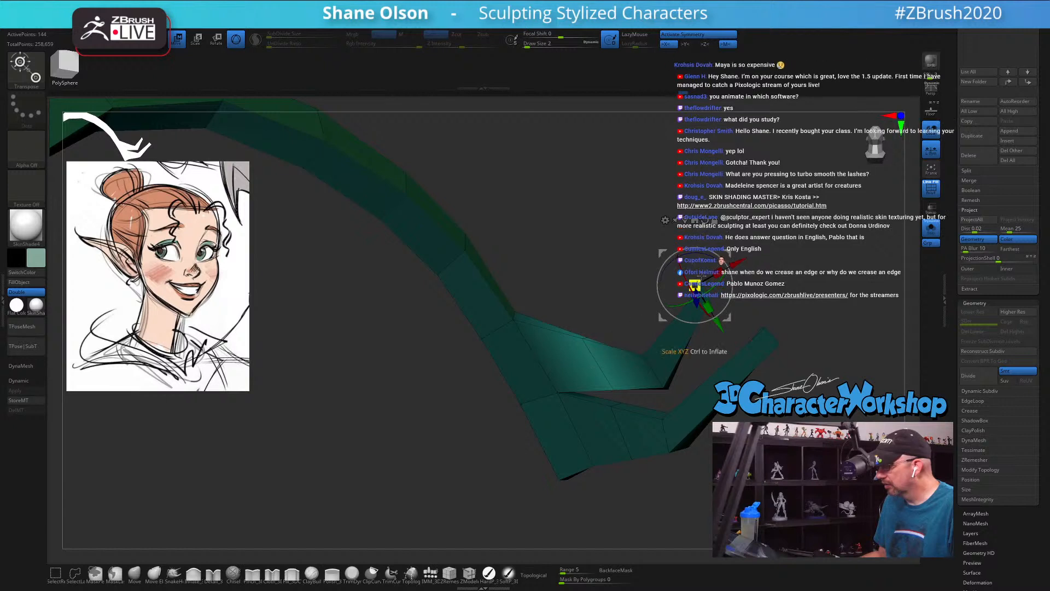
pyautogui.click(695, 220)
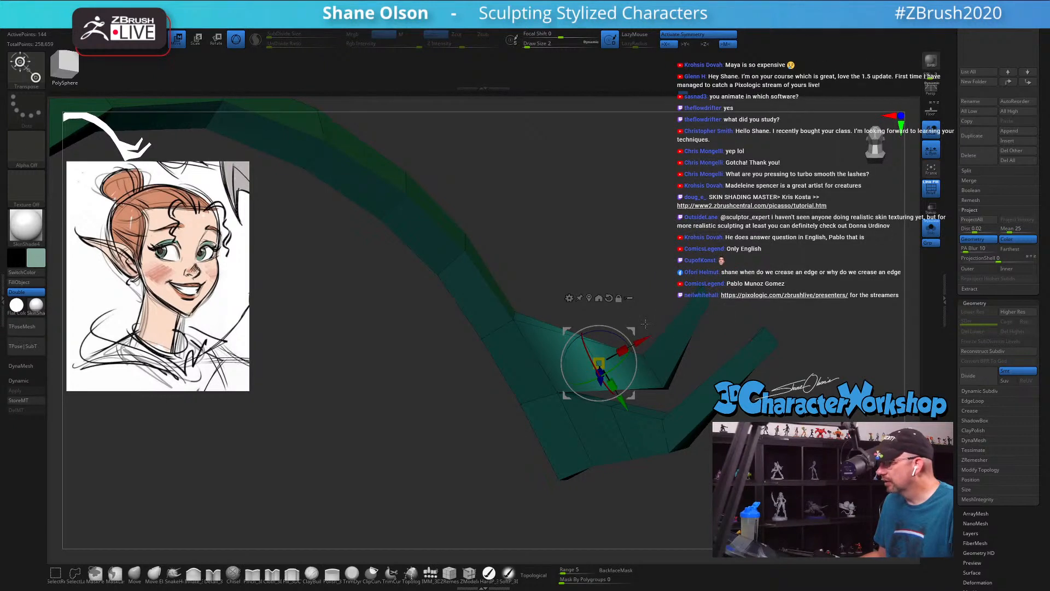
pyautogui.moveTo(632, 327); pyautogui.dragTo(637, 334)
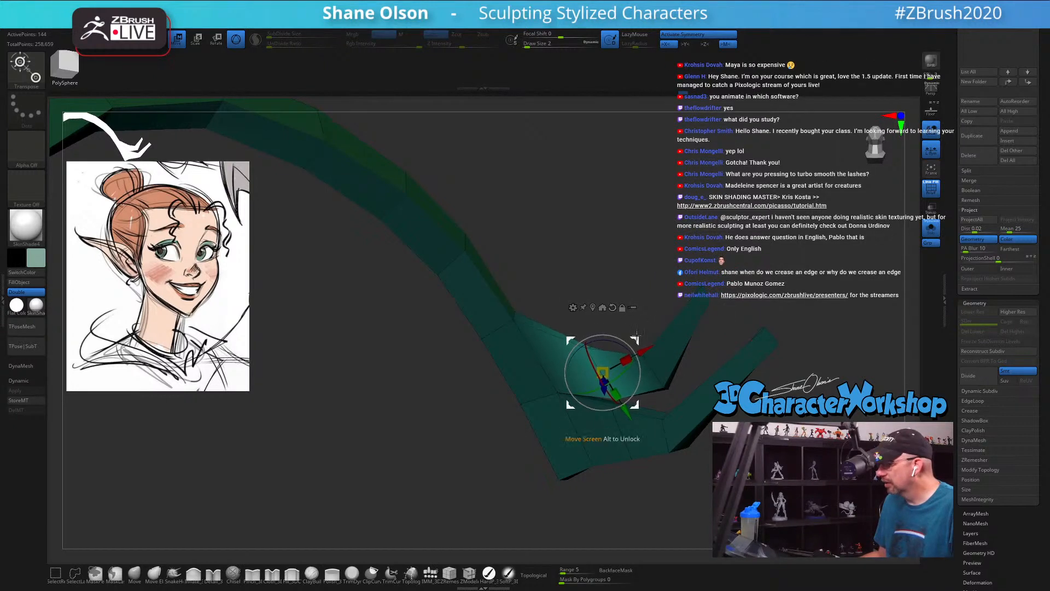
pyautogui.press('q')
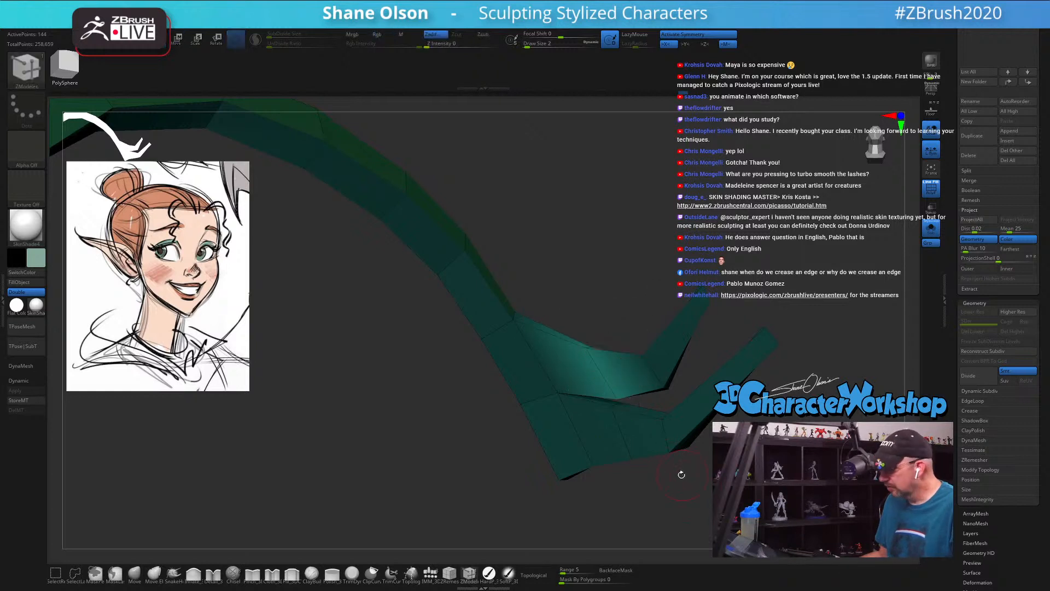
# Step: Isolate the outer spike's new edge loop, centre the gizmo on it and move it to round the spike, clearing the mask
pyautogui.click(617, 432)
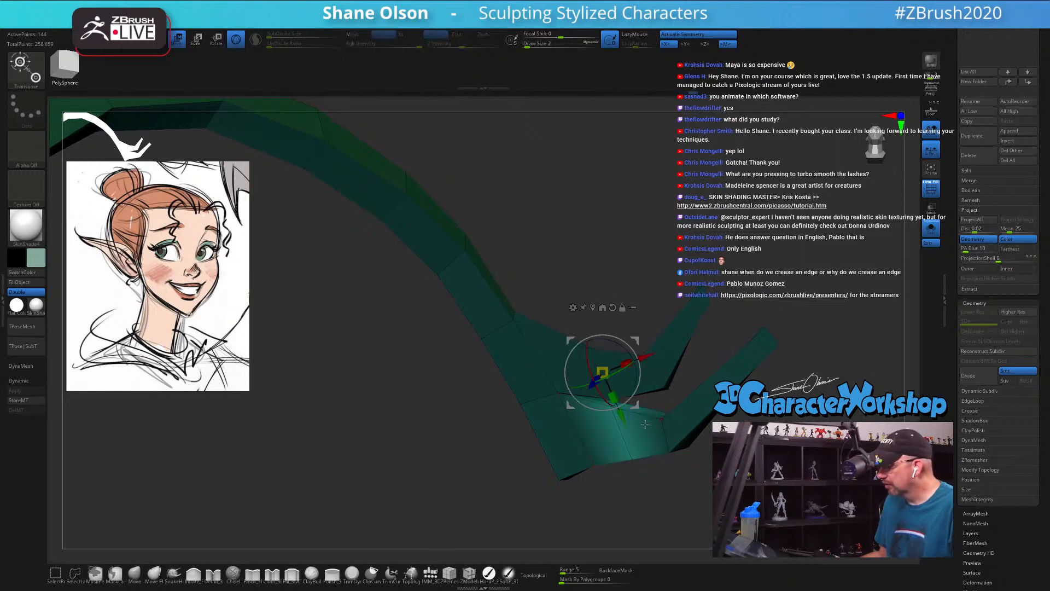
pyautogui.keyDown('alt'); pyautogui.click(595, 306); pyautogui.keyUp('alt')
pyautogui.moveTo(640, 402); pyautogui.dragTo(631, 369, button='right')
pyautogui.moveTo(624, 369); pyautogui.dragTo(631, 376)
pyautogui.keyDown('ctrl'); pyautogui.moveTo(668, 437); pyautogui.dragTo(681, 450); pyautogui.keyUp('ctrl')
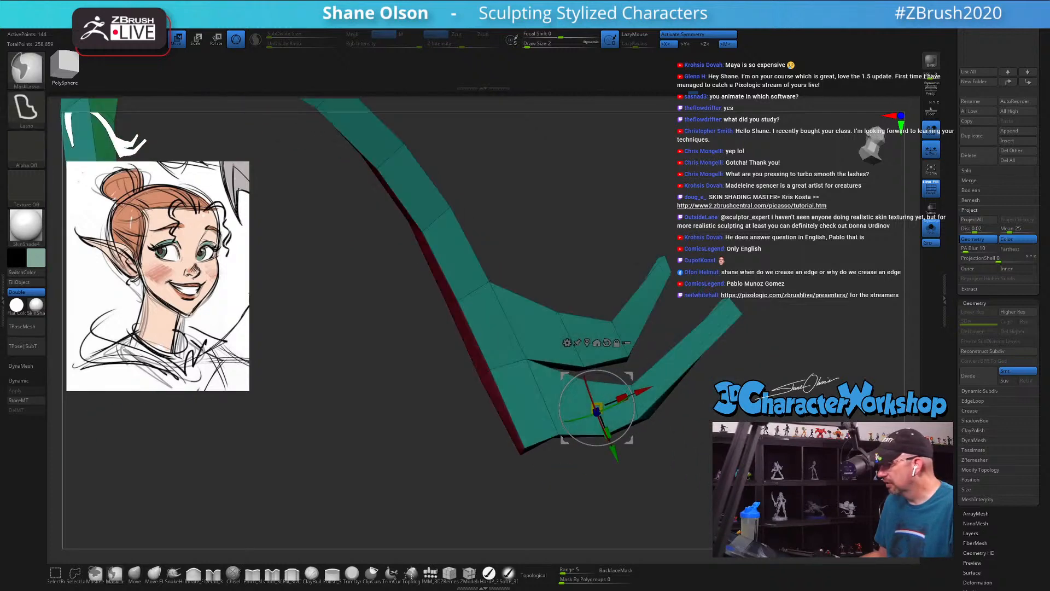
# Step: Undo the mask clearing, adjust the outer spike's middle edge loop again and clear the mask
pyautogui.moveTo(676, 433); pyautogui.dragTo(677, 349, button='right')
pyautogui.hotkey('ctrl', 'z')
pyautogui.moveTo(631, 375); pyautogui.dragTo(629, 371)
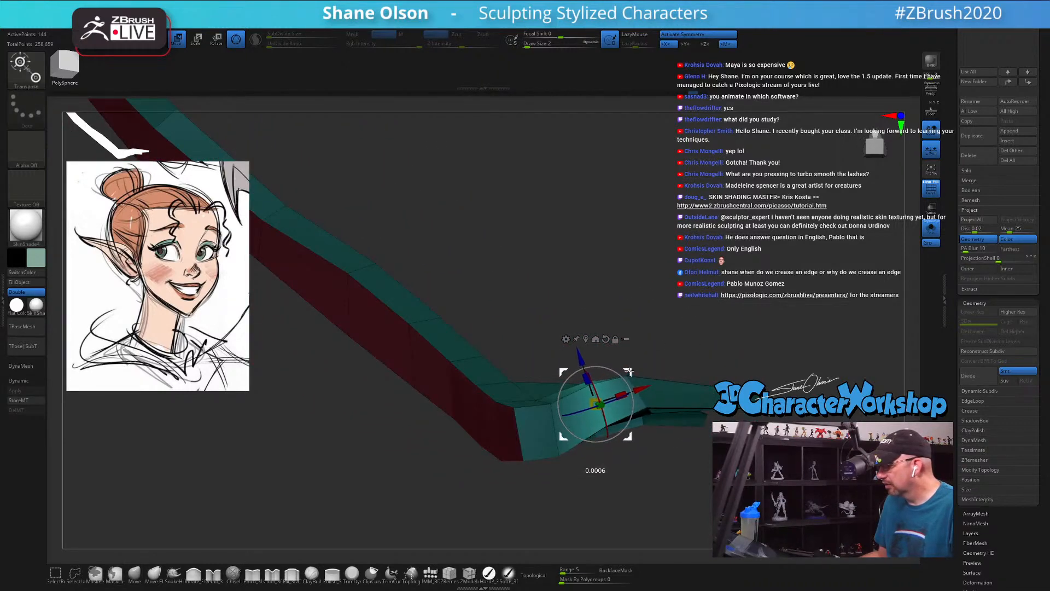
pyautogui.moveTo(678, 333); pyautogui.dragTo(707, 416, button='right')
pyautogui.keyDown('ctrl'); pyautogui.moveTo(712, 419); pyautogui.dragTo(725, 431); pyautogui.keyUp('ctrl')
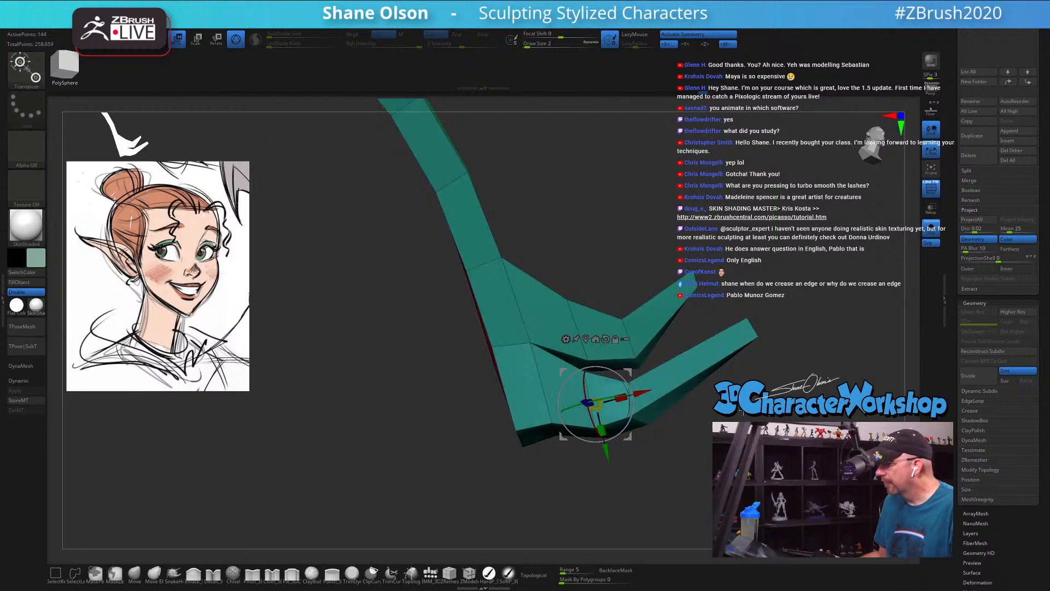
pyautogui.keyDown('ctrl'); pyautogui.moveTo(733, 427); pyautogui.dragTo(643, 433, button='right'); pyautogui.keyUp('ctrl')
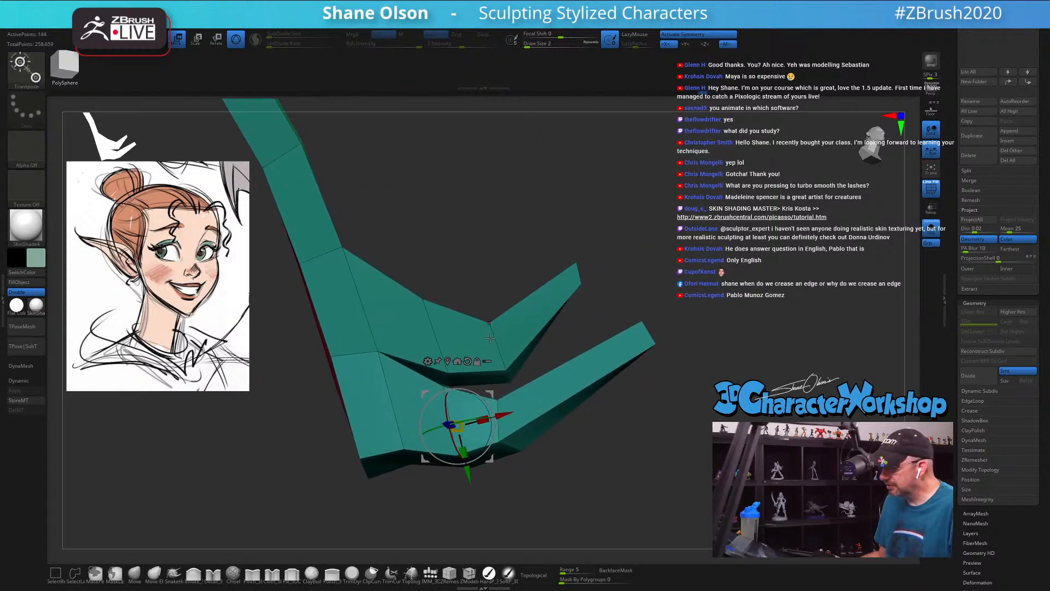
# Step: Isolate the edge loop at the inner spike's bend, centre the gizmo on it and move it toward the spike's tip
pyautogui.keyDown('ctrl'); pyautogui.moveTo(504, 380); pyautogui.dragTo(495, 345); pyautogui.keyUp('ctrl')
pyautogui.keyDown('ctrl'); pyautogui.click(624, 316); pyautogui.keyUp('ctrl')
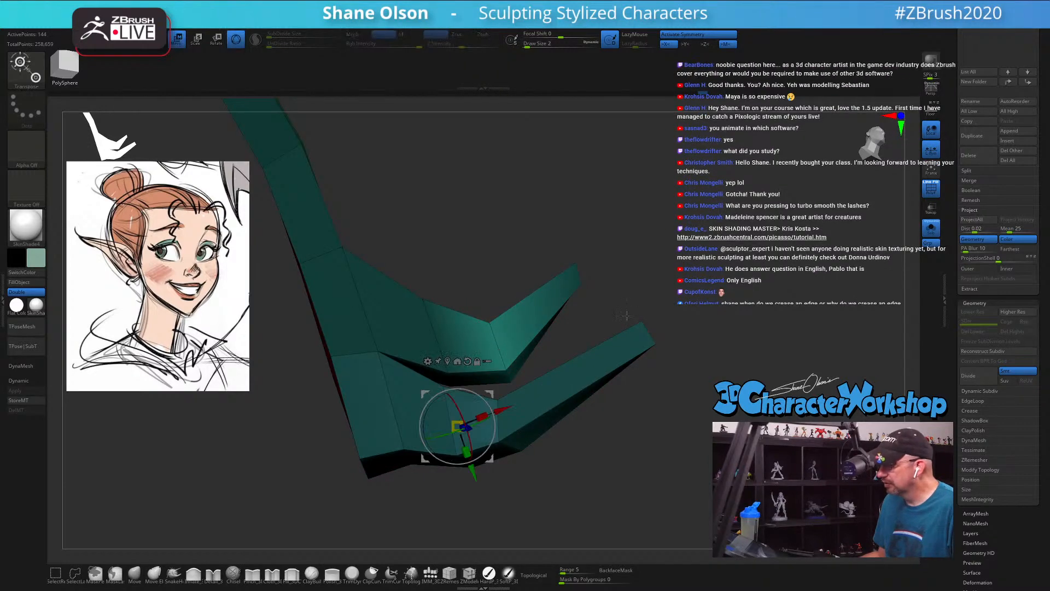
pyautogui.click(446, 360)
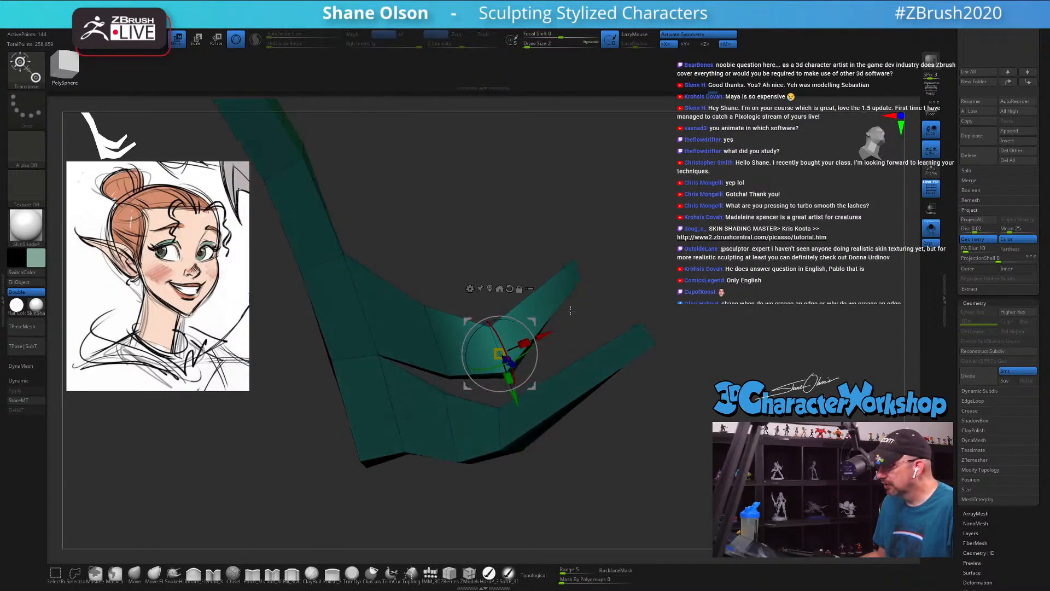
pyautogui.moveTo(533, 321); pyautogui.dragTo(546, 304)
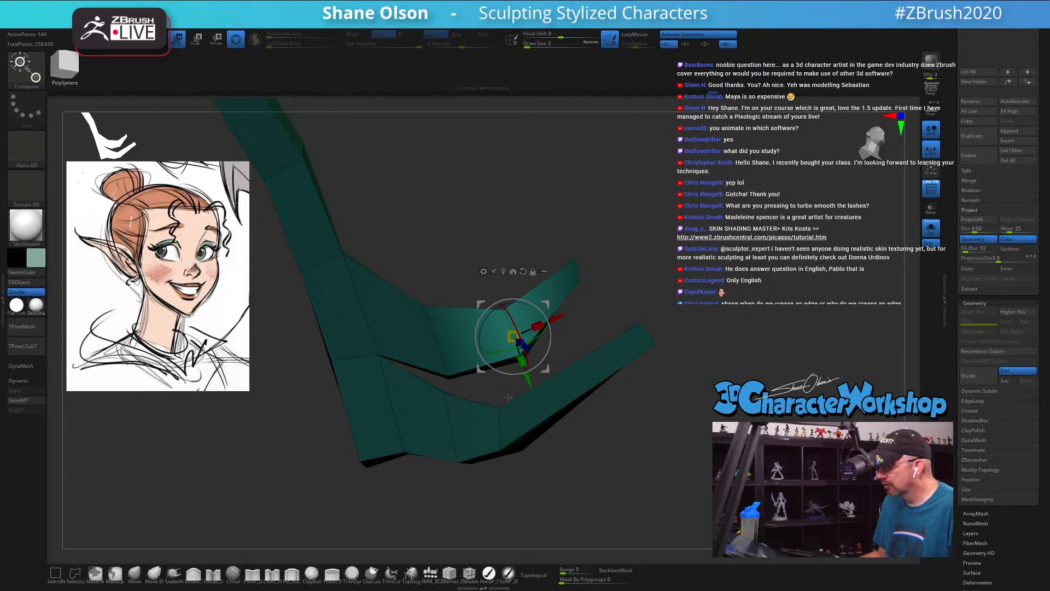
pyautogui.press('q')
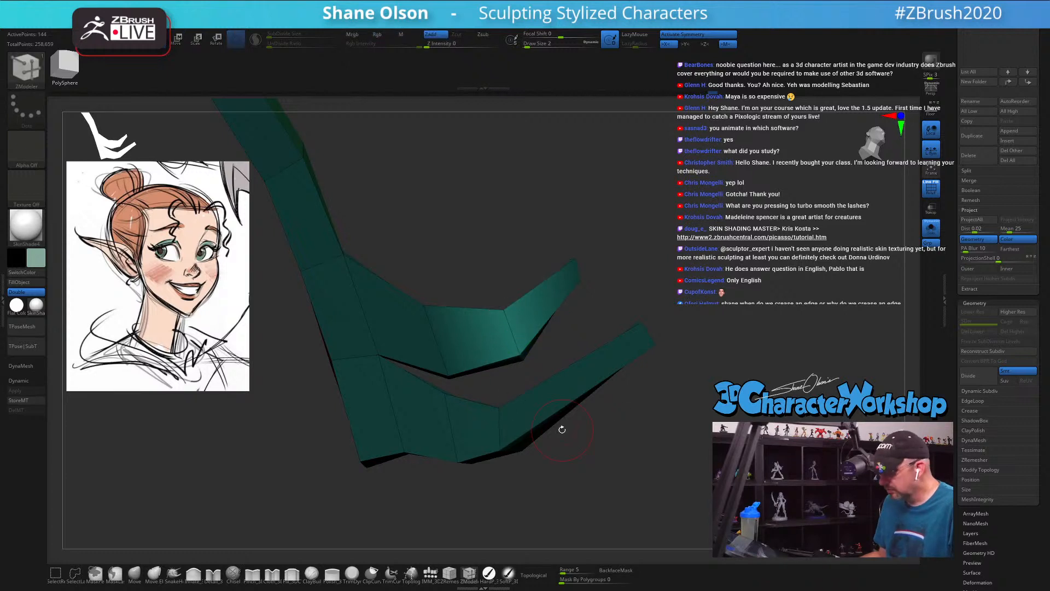
# Step: Isolate the edge loop at the outer spike's bend, centre the gizmo on it and move it toward the spike's tip
pyautogui.click(499, 429)
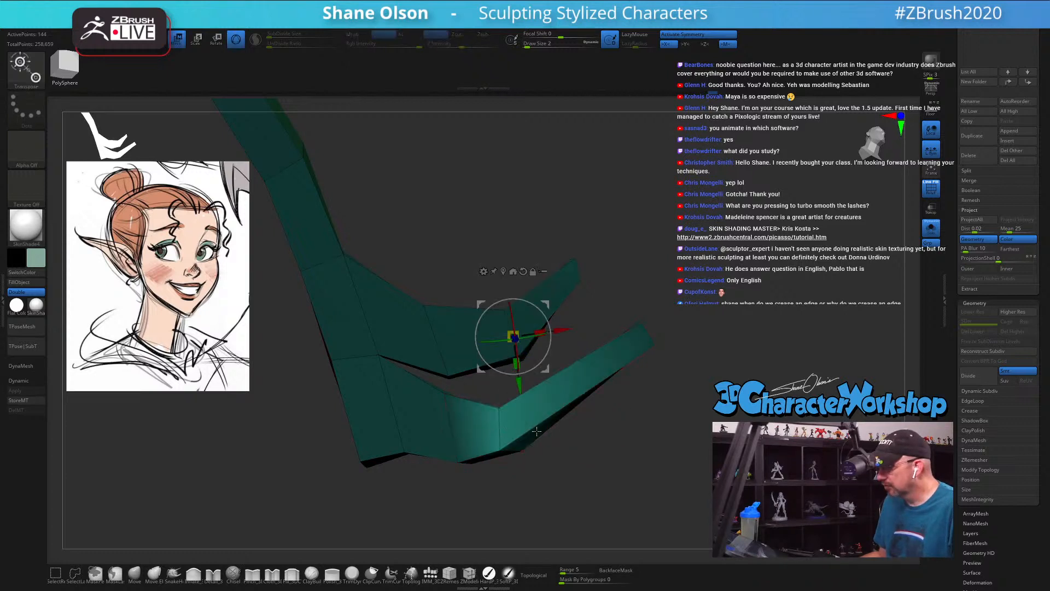
pyautogui.click(503, 273)
pyautogui.moveTo(547, 404); pyautogui.dragTo(595, 375)
pyautogui.moveTo(804, 342); pyautogui.dragTo(470, 281)
# Step: Turn on the dynamic subdivision preview, hide the polyframe and return to draw mode to view both lashes from the front
pyautogui.press('d')
pyautogui.hotkey('shift', 'f')
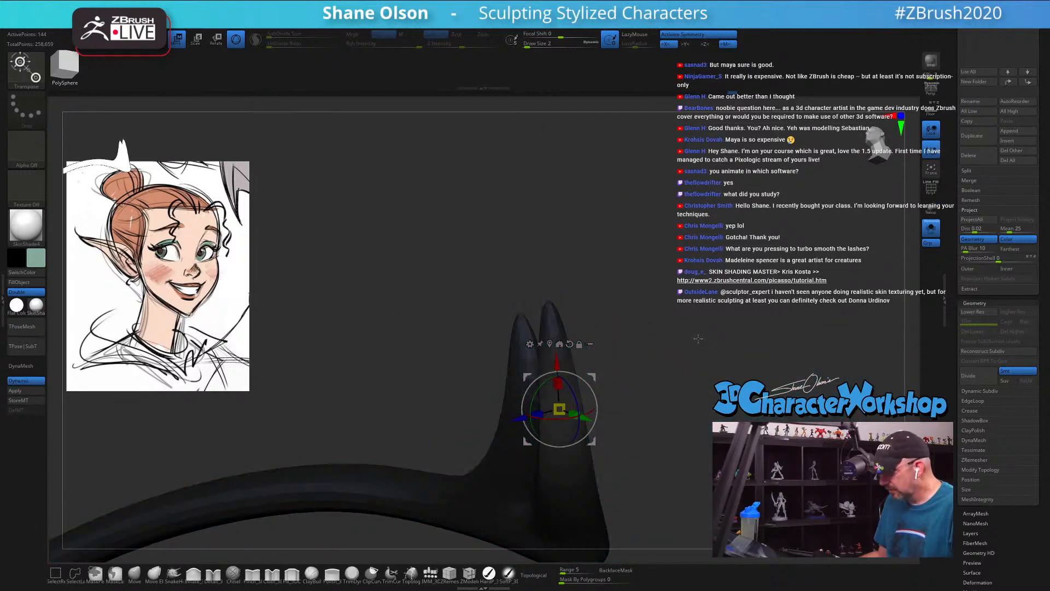
pyautogui.keyDown('alt'); pyautogui.moveTo(699, 347); pyautogui.dragTo(563, 385); pyautogui.keyUp('alt')
pyautogui.press('q')
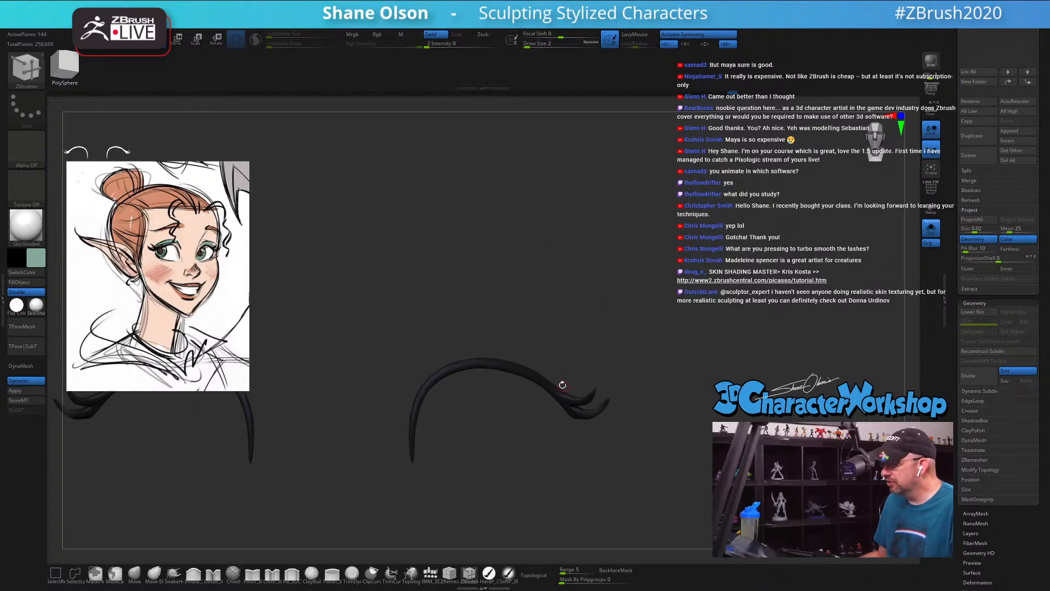
pyautogui.moveTo(625, 319)
pyautogui.keyDown('alt'); pyautogui.mouseDown()
pyautogui.moveTo(584, 307)
pyautogui.moveTo(563, 272)
pyautogui.moveTo(551, 279)
pyautogui.mouseUp(); pyautogui.keyUp('alt')
# Step: Set the draw size to 12 and turn off Solo to show the lashes on the whole head
pyautogui.press('s')
pyautogui.click(551, 279)
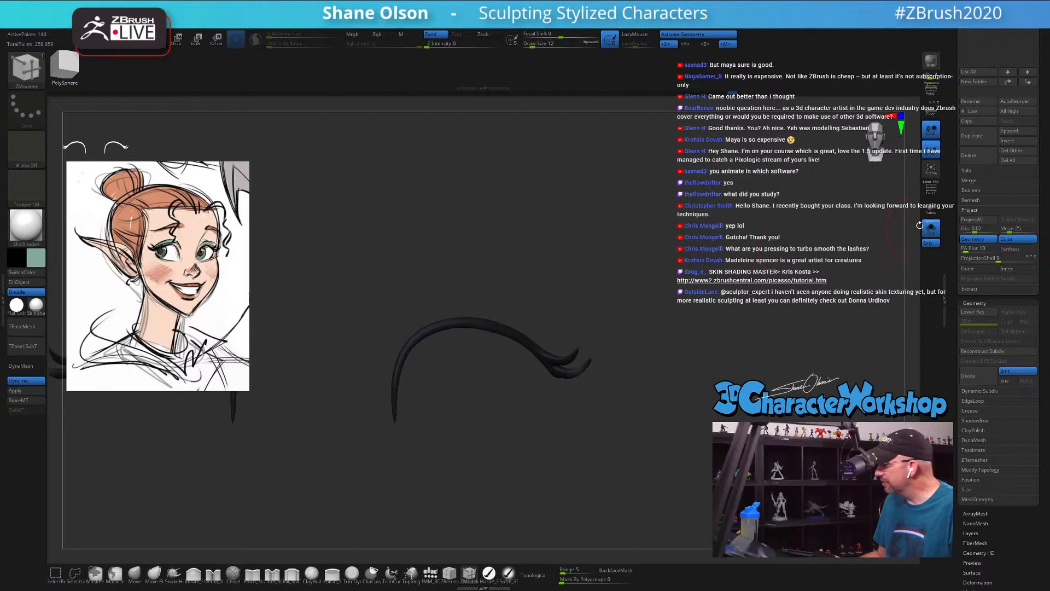
pyautogui.click(931, 227)
pyautogui.keyDown('alt'); pyautogui.moveTo(723, 262); pyautogui.dragTo(616, 174); pyautogui.keyUp('alt')
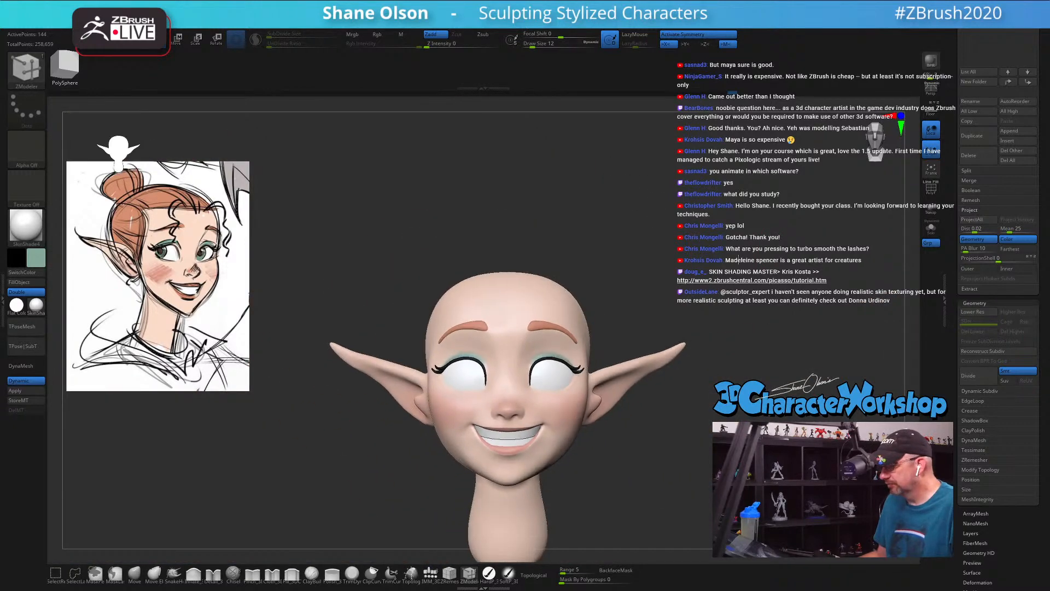
# Step: Switch to the Move brush, set the draw size to 77 and make the head the active mesh
pyautogui.moveTo(741, 373)
pyautogui.keyDown('alt'); pyautogui.mouseDown()
pyautogui.moveTo(740, 326)
pyautogui.moveTo(706, 332)
pyautogui.moveTo(714, 389)
pyautogui.moveTo(821, 394)
pyautogui.moveTo(749, 390)
pyautogui.mouseUp(); pyautogui.keyUp('alt')
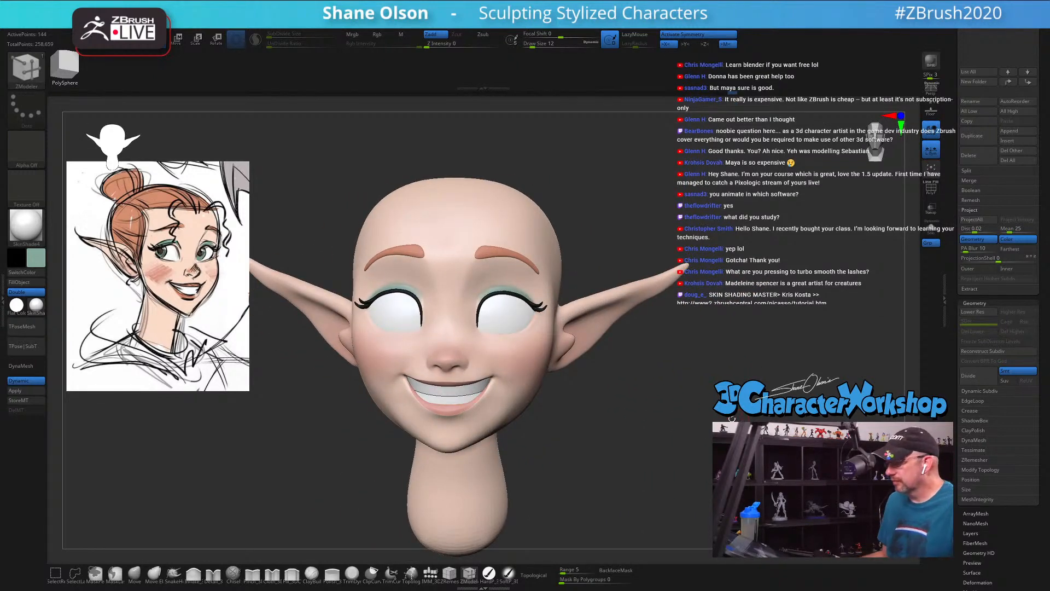
pyautogui.moveTo(688, 412); pyautogui.dragTo(696, 414)
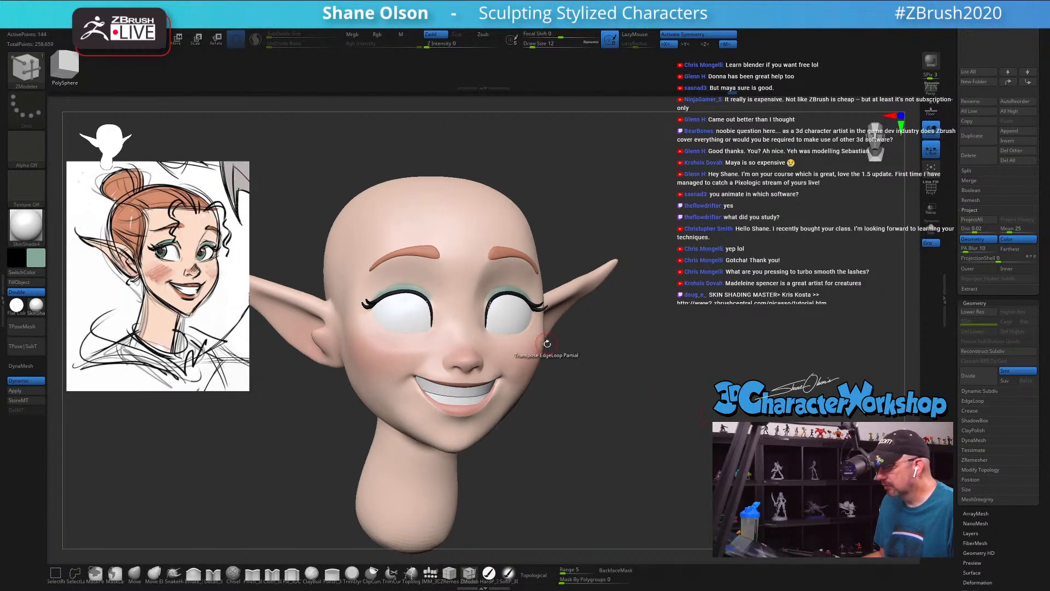
pyautogui.moveTo(556, 455); pyautogui.dragTo(339, 533)
pyautogui.click(134, 574)
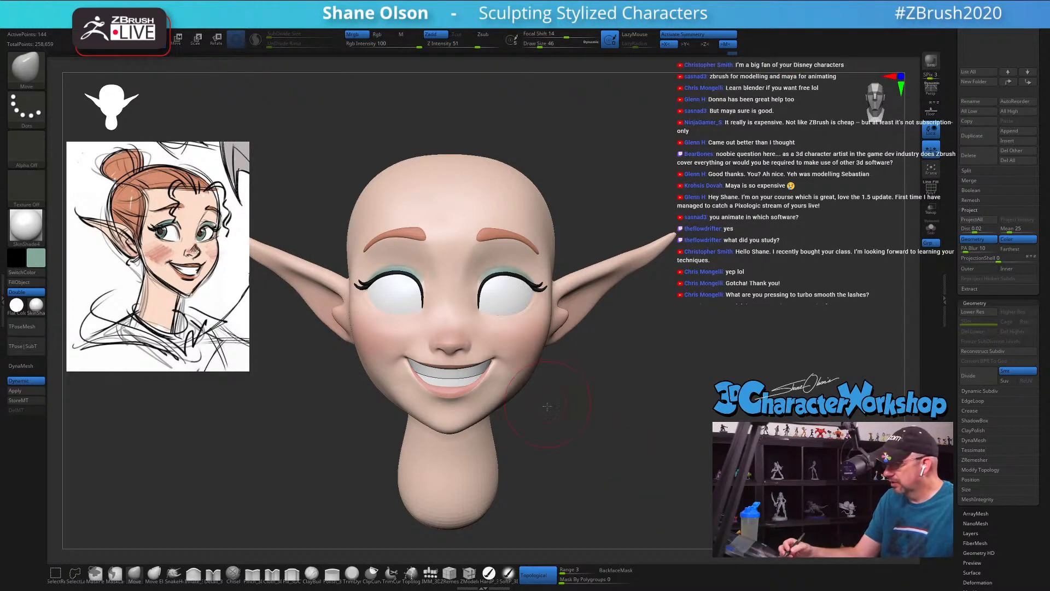
pyautogui.moveTo(649, 448)
pyautogui.mouseDown()
pyautogui.moveTo(548, 427)
pyautogui.moveTo(536, 416)
pyautogui.moveTo(563, 408)
pyautogui.moveTo(538, 389)
pyautogui.mouseUp()
pyautogui.press('s')
pyautogui.press('s')
pyautogui.press('s')
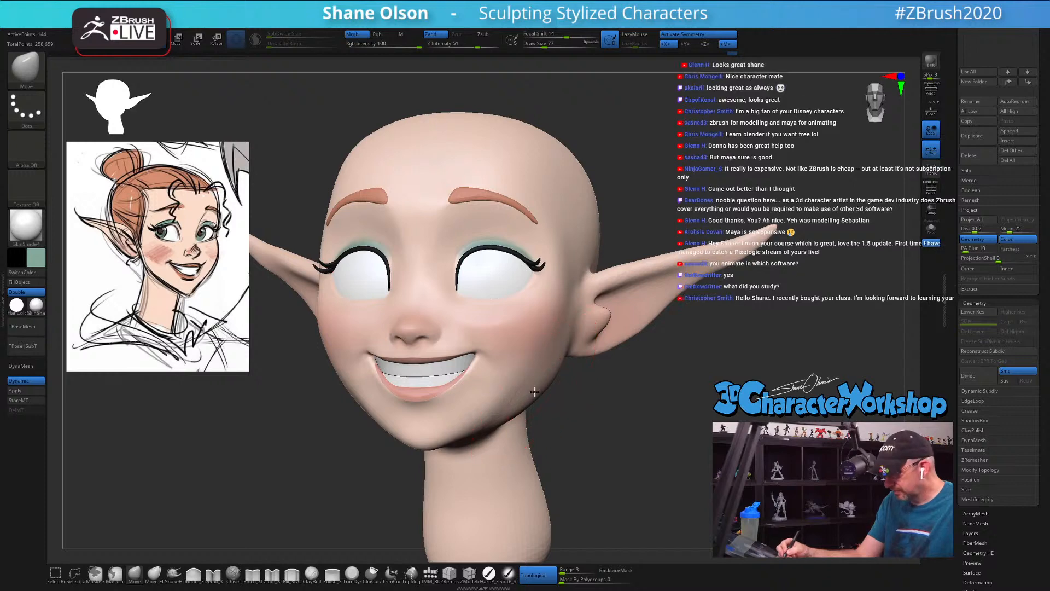
pyautogui.keyDown('alt'); pyautogui.click(536, 390); pyautogui.keyUp('alt')
# Step: Check the head's wireframe and nudge the jawline below the ear with the Move brush
pyautogui.hotkey('shift', 'f')
pyautogui.hotkey('shift', 'f')
pyautogui.moveTo(556, 396); pyautogui.dragTo(553, 394)
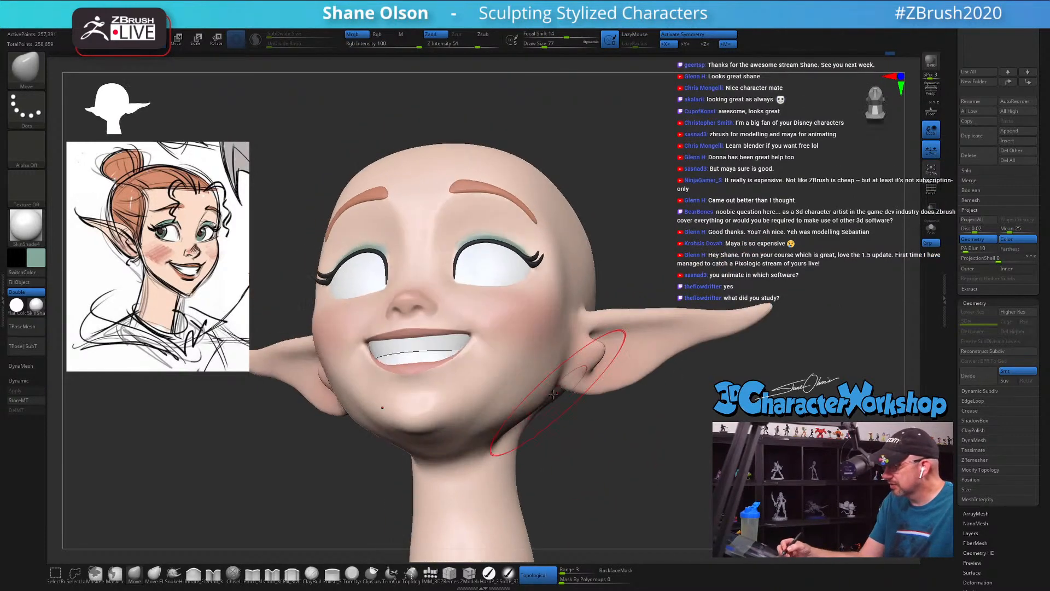
# Step: Smooth the underside of the chin and jaw with Smooth Stronger at draw size 50
pyautogui.moveTo(543, 432)
pyautogui.mouseDown()
pyautogui.moveTo(524, 410)
pyautogui.moveTo(522, 426)
pyautogui.moveTo(445, 446)
pyautogui.moveTo(417, 432)
pyautogui.mouseUp()
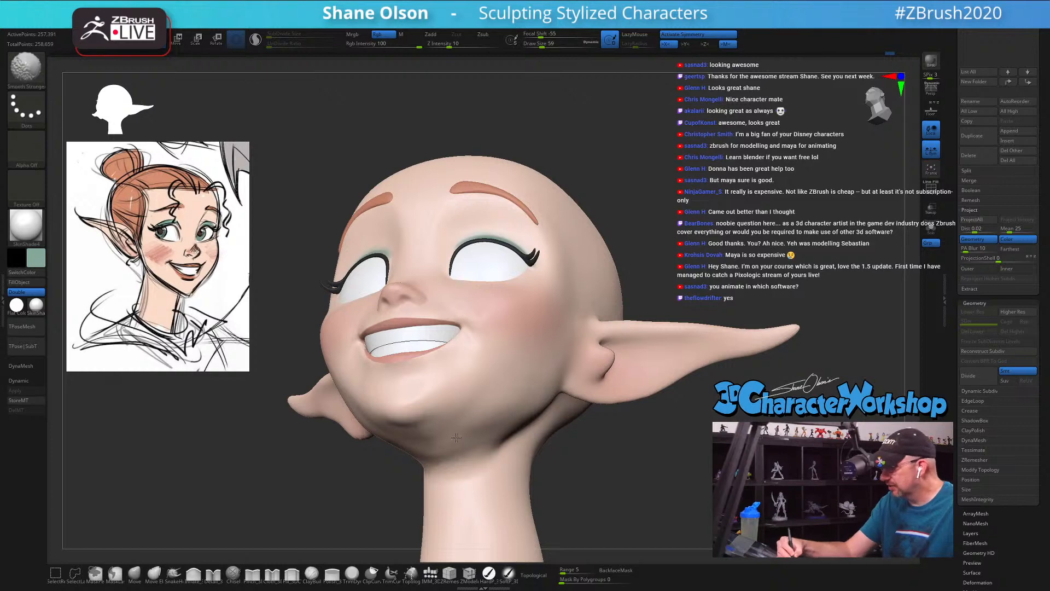
pyautogui.keyDown('shift'); pyautogui.moveTo(424, 441); pyautogui.dragTo(432, 442); pyautogui.keyUp('shift')
pyautogui.moveTo(438, 442)
pyautogui.mouseDown(button='right')
pyautogui.moveTo(508, 427)
pyautogui.moveTo(473, 435)
pyautogui.mouseUp(button='right')
pyautogui.keyDown('shift'); pyautogui.moveTo(481, 445); pyautogui.dragTo(451, 452); pyautogui.keyUp('shift')
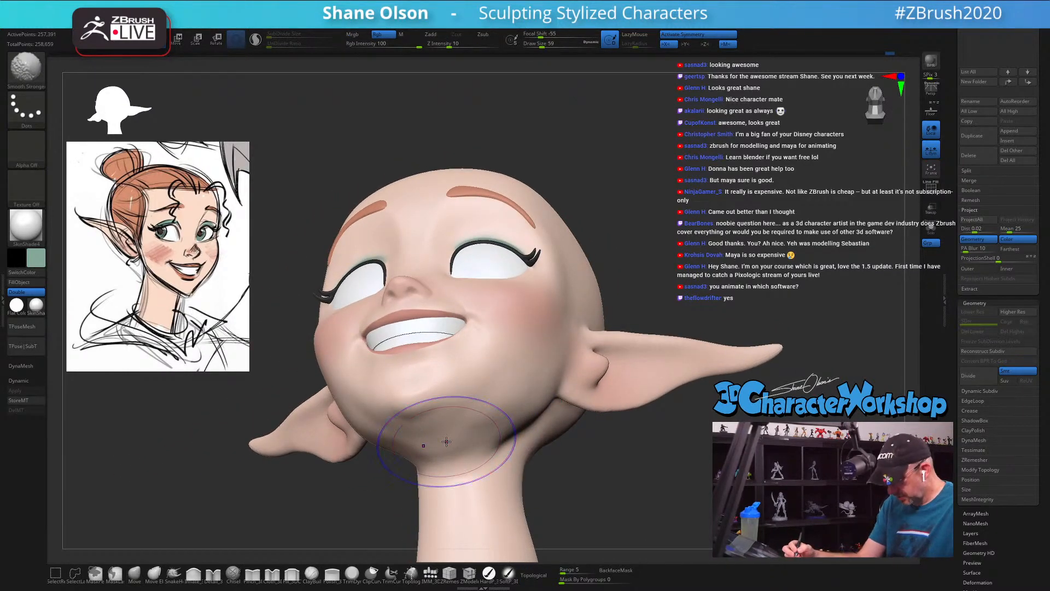
pyautogui.hotkey('shift', 'f')
pyautogui.hotkey('shift', 'f')
# Step: Reshape the side of the jaw where it meets the neck with the Move brush, using draw sizes 41 and 51
pyautogui.moveTo(499, 428)
pyautogui.mouseDown(button='right')
pyautogui.moveTo(535, 453)
pyautogui.moveTo(522, 400)
pyautogui.moveTo(517, 409)
pyautogui.moveTo(549, 424)
pyautogui.mouseUp(button='right')
pyautogui.press('s')
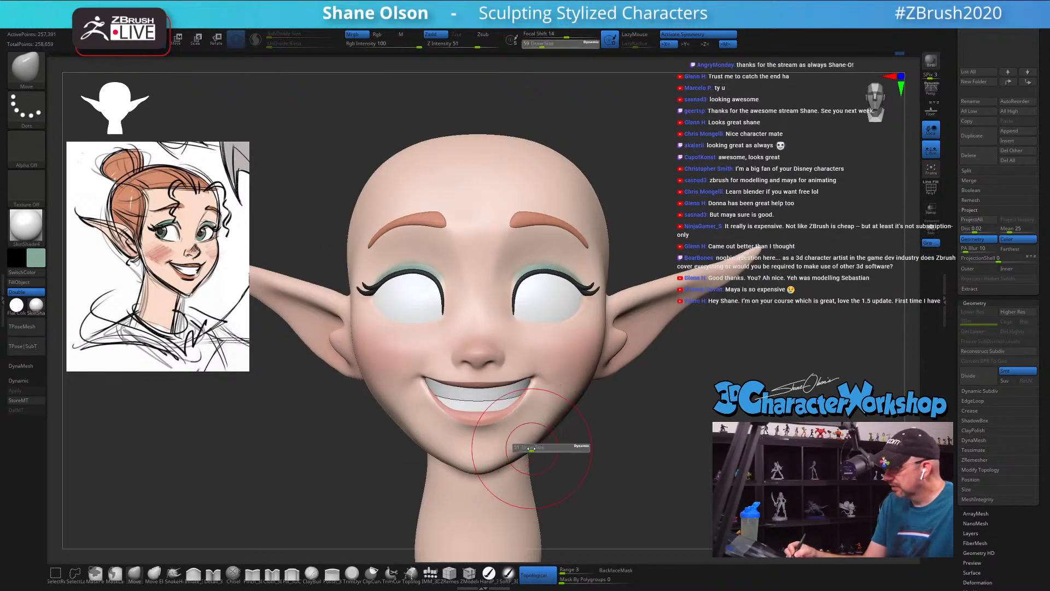
pyautogui.moveTo(530, 446); pyautogui.dragTo(533, 442)
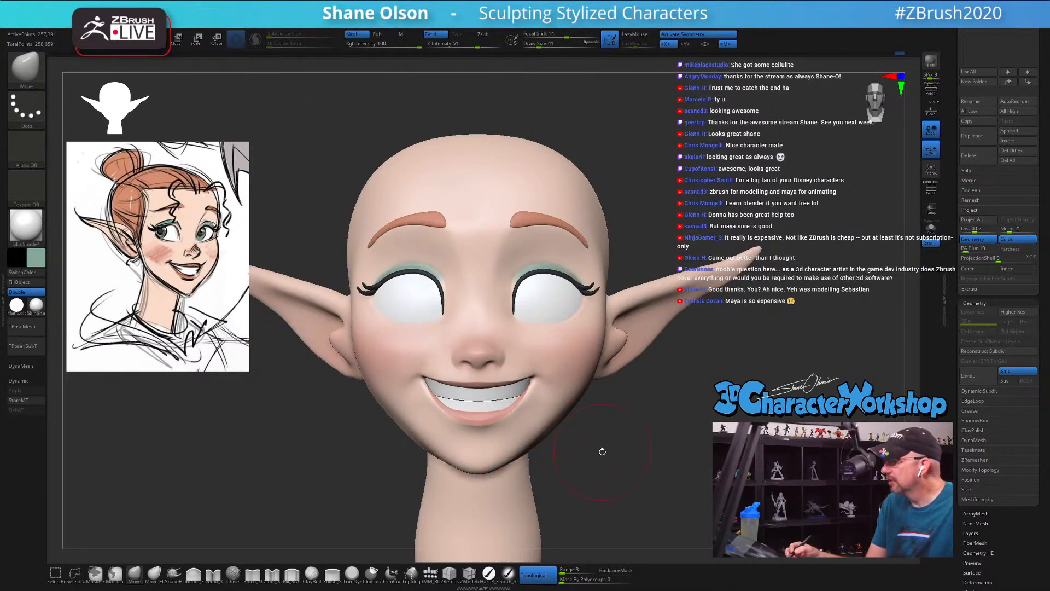
pyautogui.moveTo(602, 452); pyautogui.dragTo(563, 409, button='right')
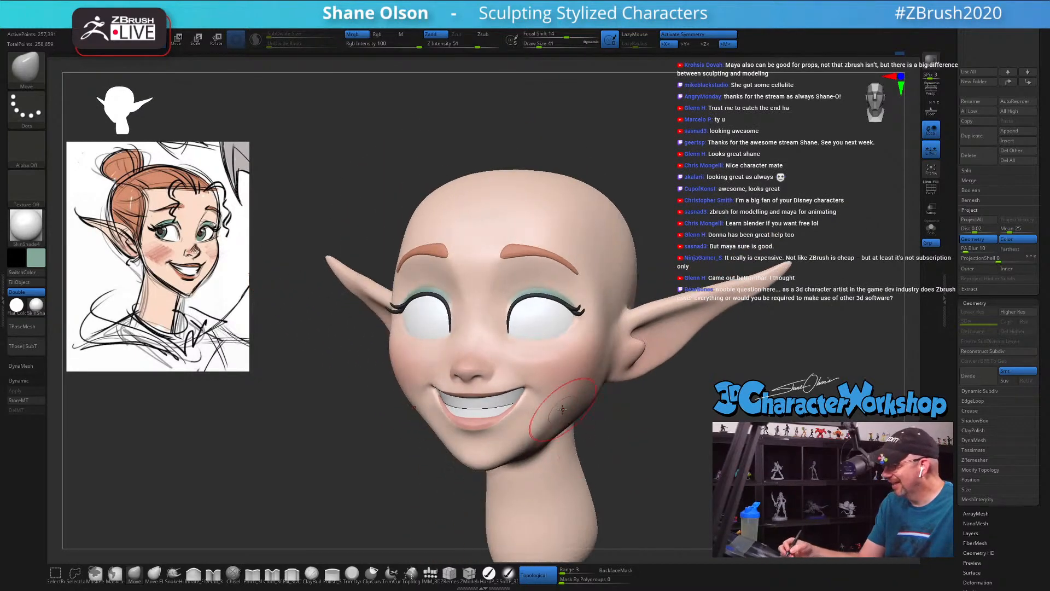
pyautogui.press('s')
pyautogui.moveTo(557, 435); pyautogui.dragTo(559, 435)
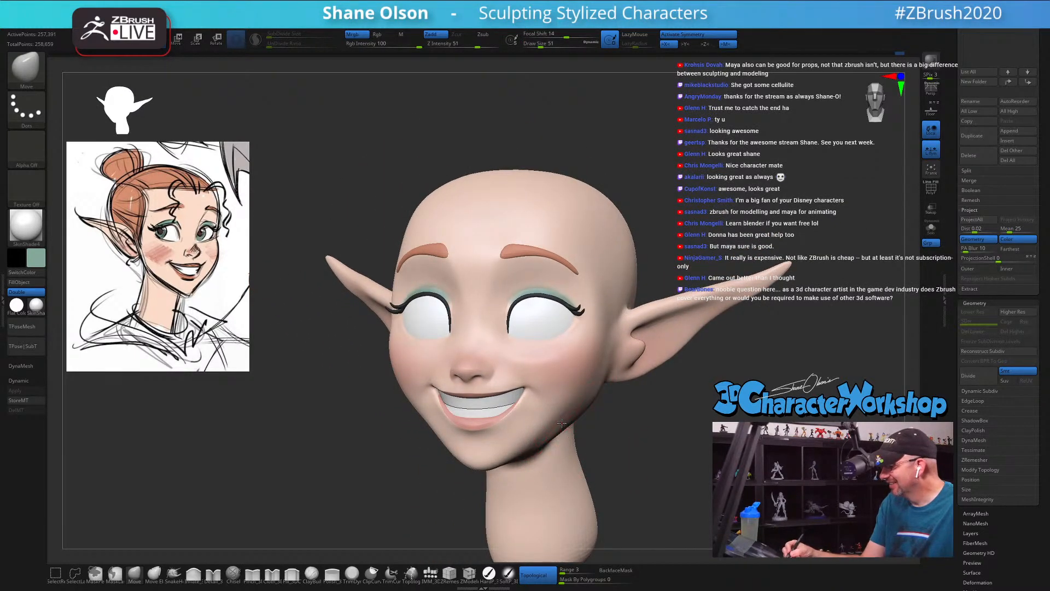
pyautogui.moveTo(562, 423)
pyautogui.mouseDown(button='right')
pyautogui.moveTo(567, 442)
pyautogui.moveTo(570, 429)
pyautogui.mouseUp(button='right')
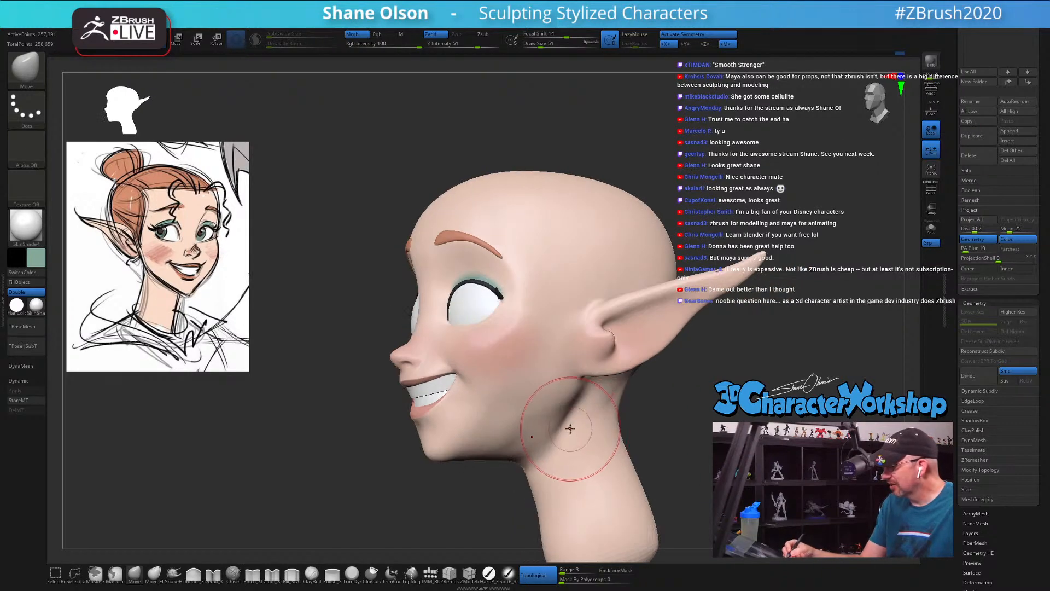
# Step: Raise the Smooth Stronger intensity to 100 and smooth the jaw and the area under the chin
pyautogui.press('shift')
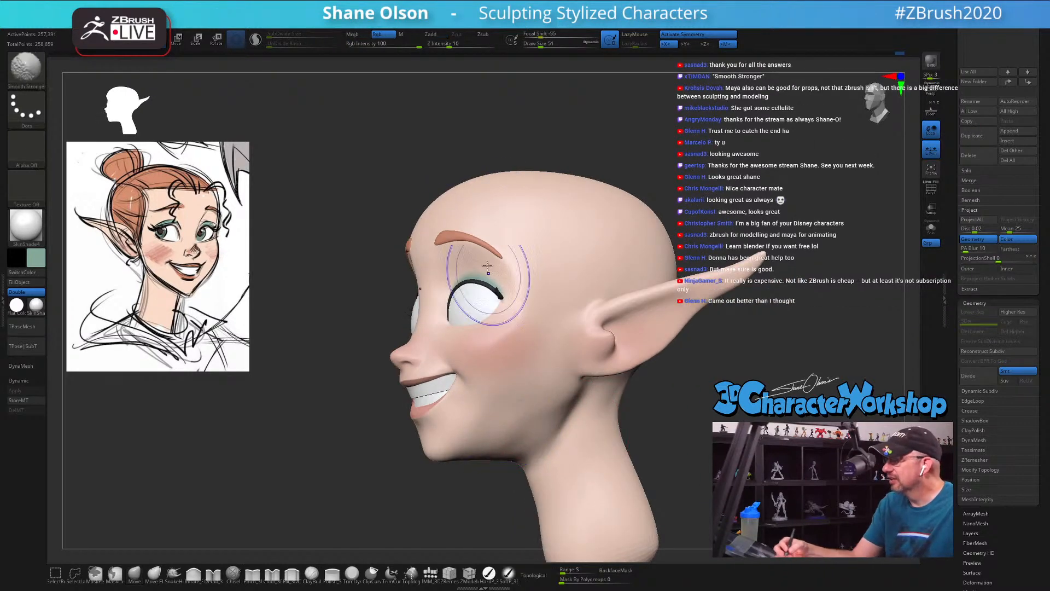
pyautogui.keyDown('shift'); pyautogui.moveTo(495, 44); pyautogui.dragTo(503, 44); pyautogui.keyUp('shift')
pyautogui.moveTo(532, 383); pyautogui.dragTo(547, 383, button='right')
pyautogui.keyDown('shift'); pyautogui.moveTo(517, 435); pyautogui.dragTo(512, 439); pyautogui.keyUp('shift')
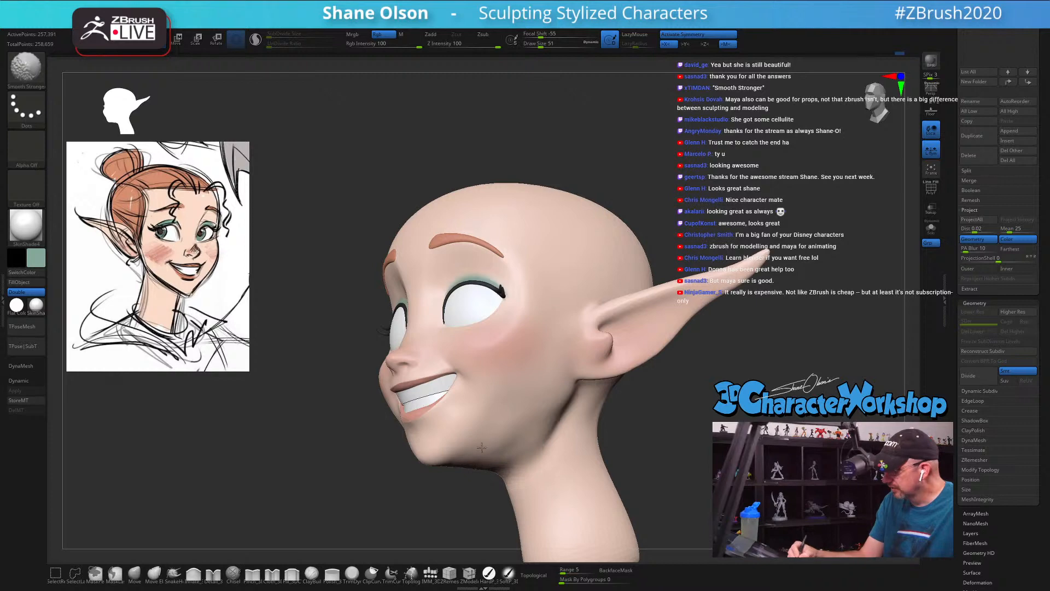
pyautogui.moveTo(500, 446); pyautogui.dragTo(470, 457, button='right')
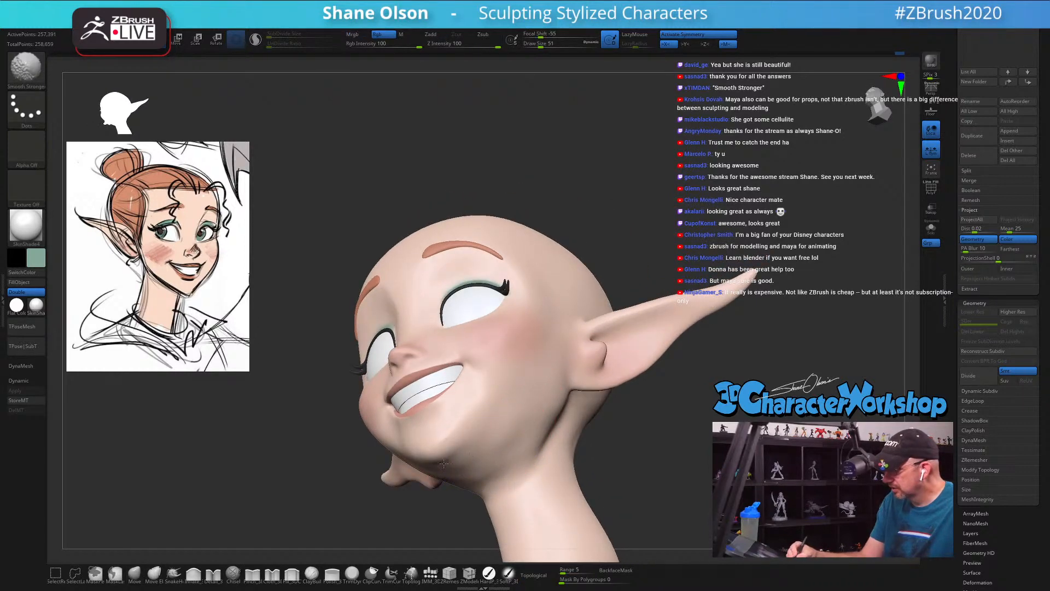
pyautogui.keyDown('shift'); pyautogui.moveTo(484, 474); pyautogui.dragTo(492, 456); pyautogui.keyUp('shift')
# Step: Refine the jawline and under-chin contour with the Move brush at draw size 51, checking front and profile views
pyautogui.press('space')
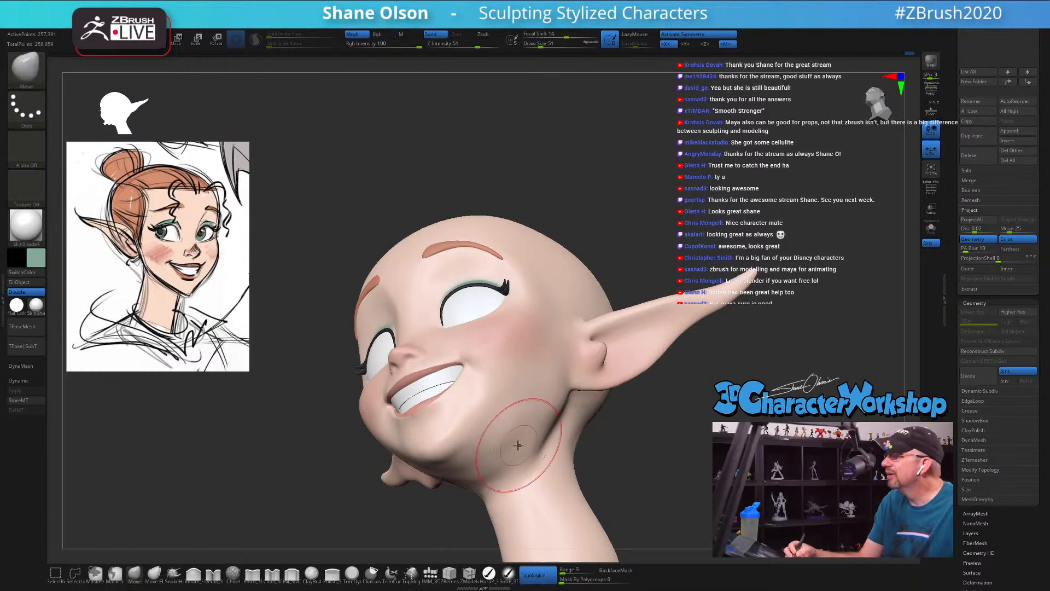
pyautogui.moveTo(527, 457)
pyautogui.keyDown('ctrl'); pyautogui.mouseDown(button='right')
pyautogui.moveTo(516, 420)
pyautogui.moveTo(588, 438)
pyautogui.moveTo(646, 397)
pyautogui.moveTo(650, 445)
pyautogui.moveTo(674, 445)
pyautogui.mouseUp(button='right'); pyautogui.keyUp('ctrl')
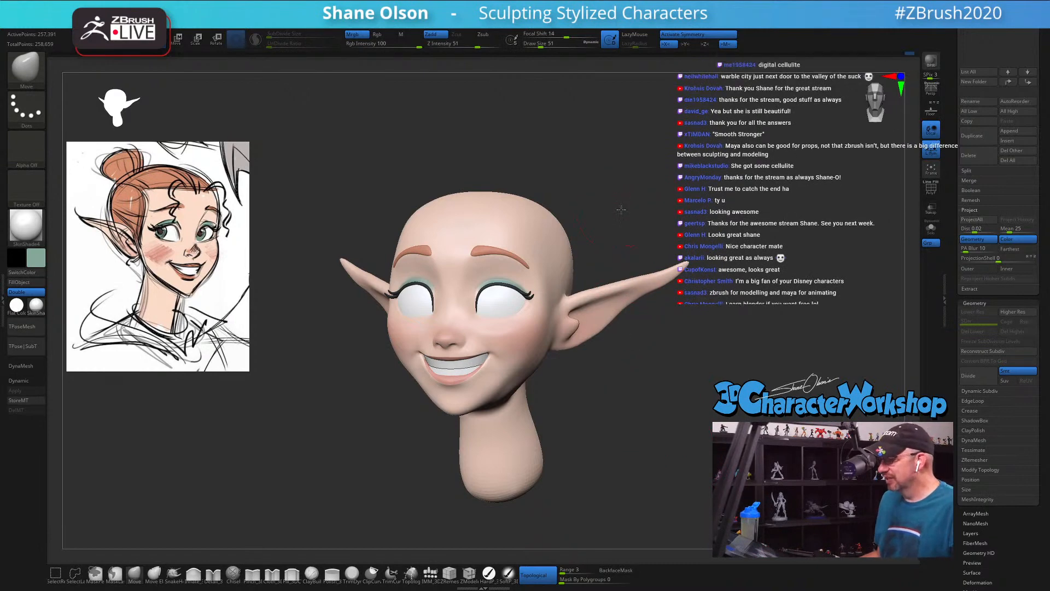
pyautogui.moveTo(615, 210); pyautogui.dragTo(667, 203, button='right')
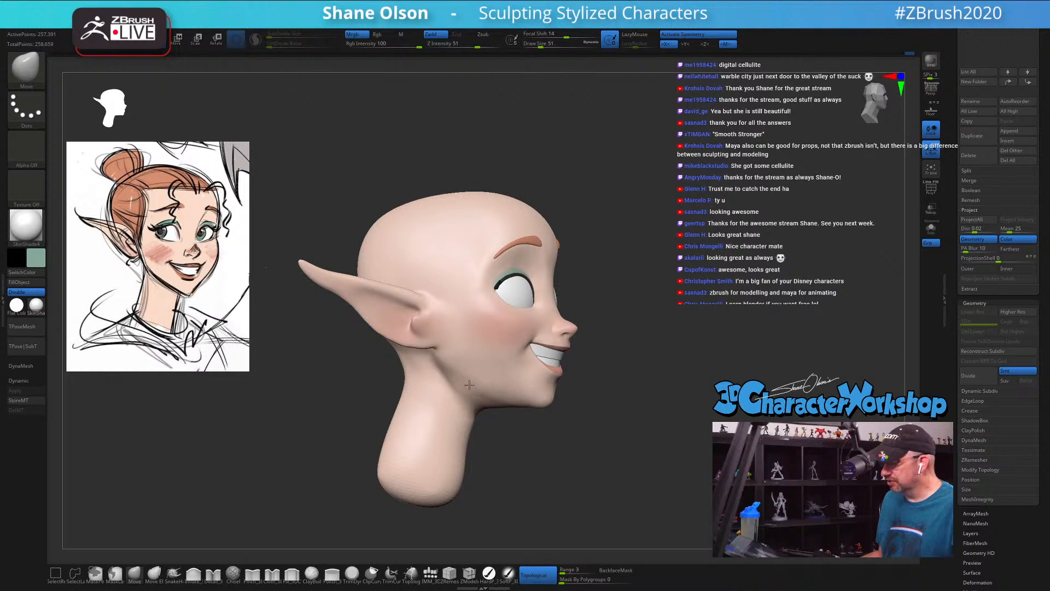
pyautogui.moveTo(511, 422); pyautogui.dragTo(521, 428, button='right')
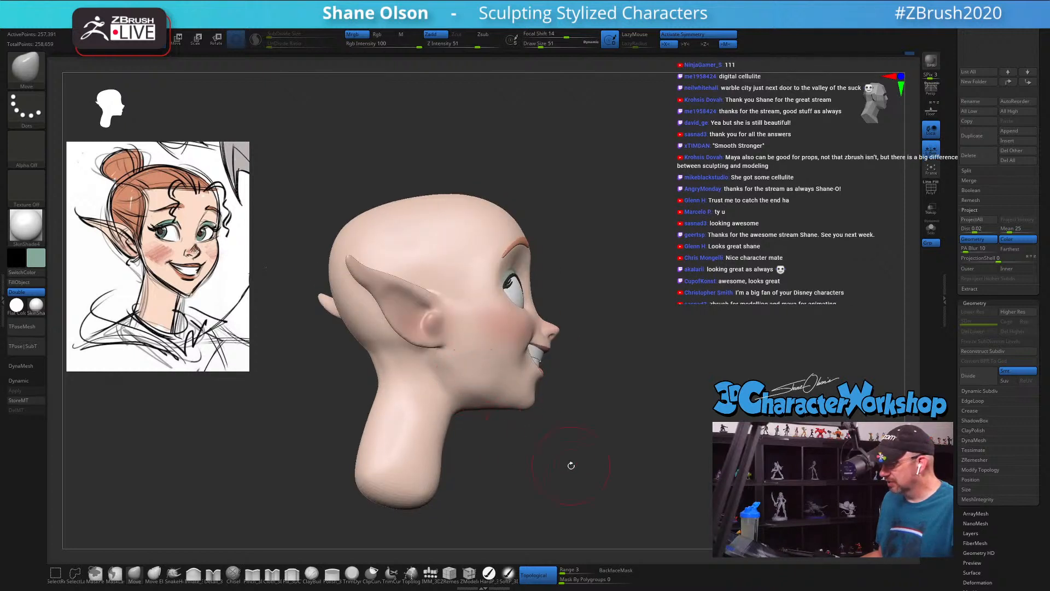
pyautogui.moveTo(572, 465)
pyautogui.mouseDown(button='right')
pyautogui.moveTo(513, 405)
pyautogui.moveTo(523, 396)
pyautogui.mouseUp(button='right')
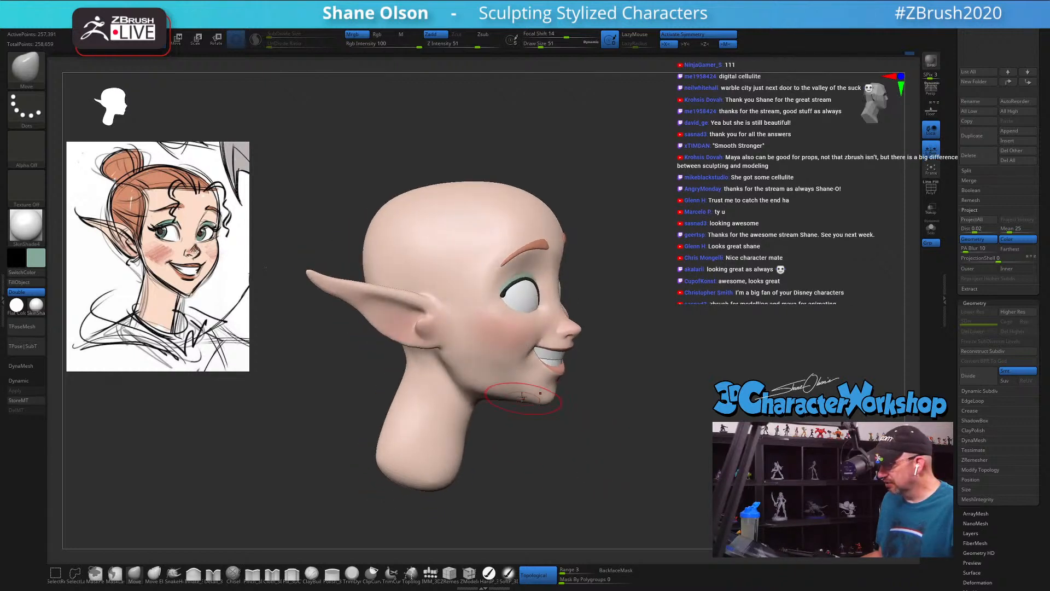
pyautogui.moveTo(520, 438); pyautogui.dragTo(617, 435, button='right')
pyautogui.moveTo(546, 417); pyautogui.dragTo(523, 395, button='right')
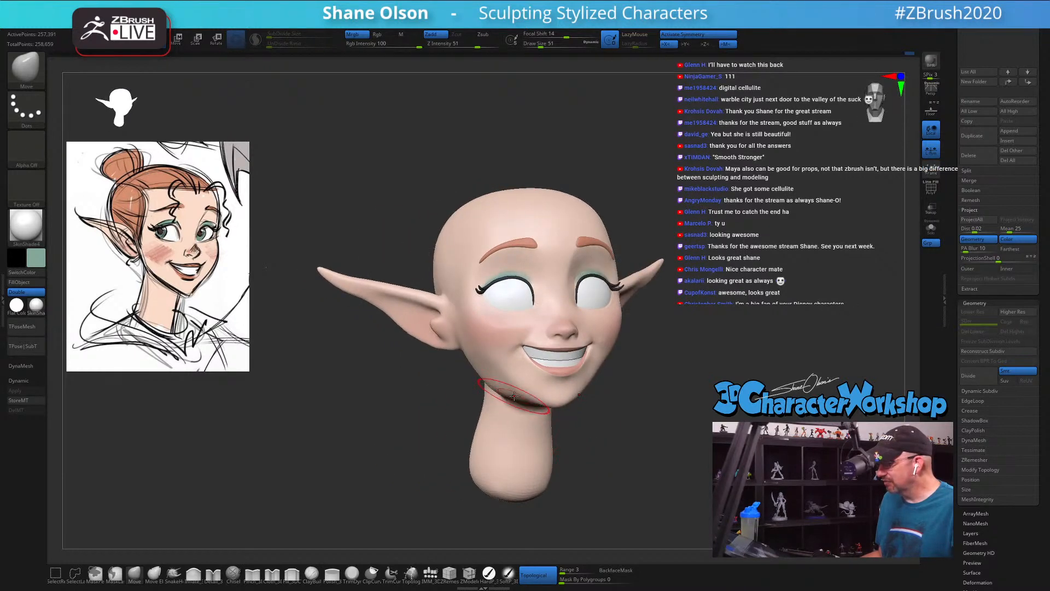
# Step: Adjust the jawline beside the chin with the Move brush at draw sizes 41 to 51, and smooth the lower cheek and chin
pyautogui.press('s')
pyautogui.moveTo(523, 396); pyautogui.dragTo(526, 391)
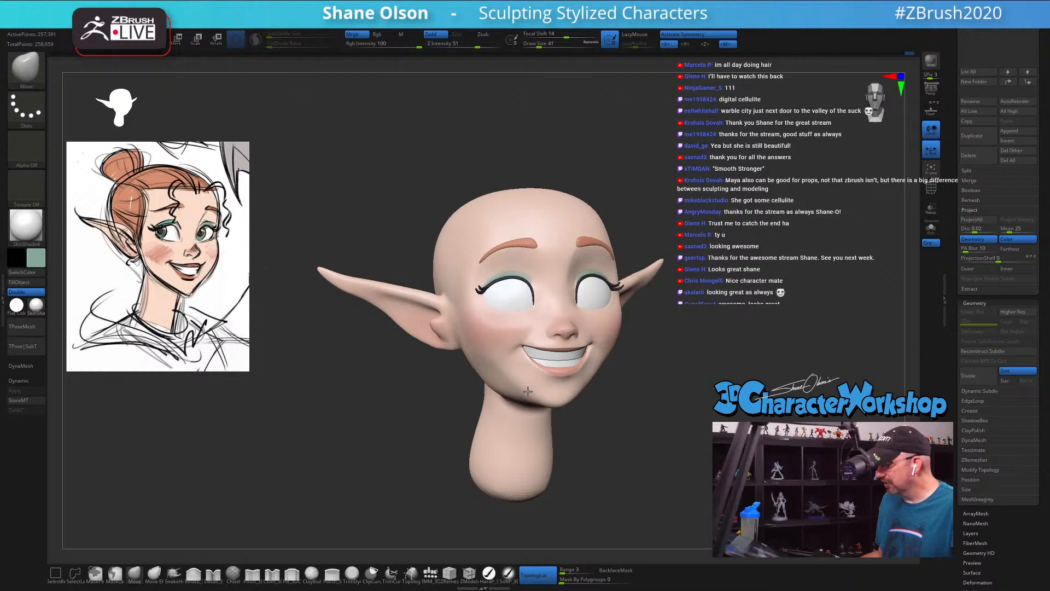
pyautogui.press('s')
pyautogui.click(534, 397)
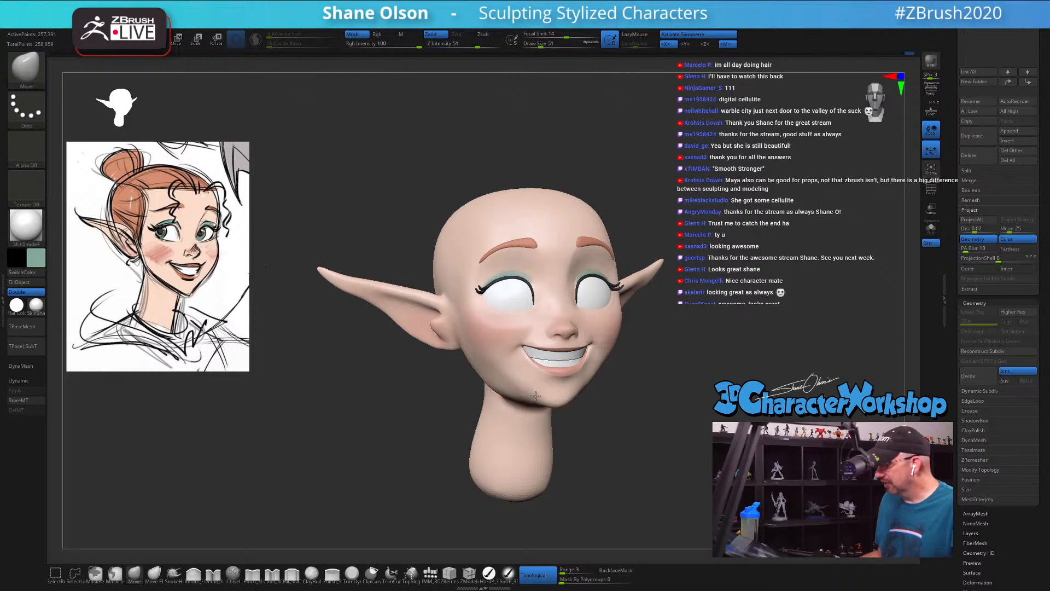
pyautogui.press('s')
pyautogui.click(510, 382)
pyautogui.keyDown('shift'); pyautogui.moveTo(499, 369); pyautogui.dragTo(500, 372); pyautogui.keyUp('shift')
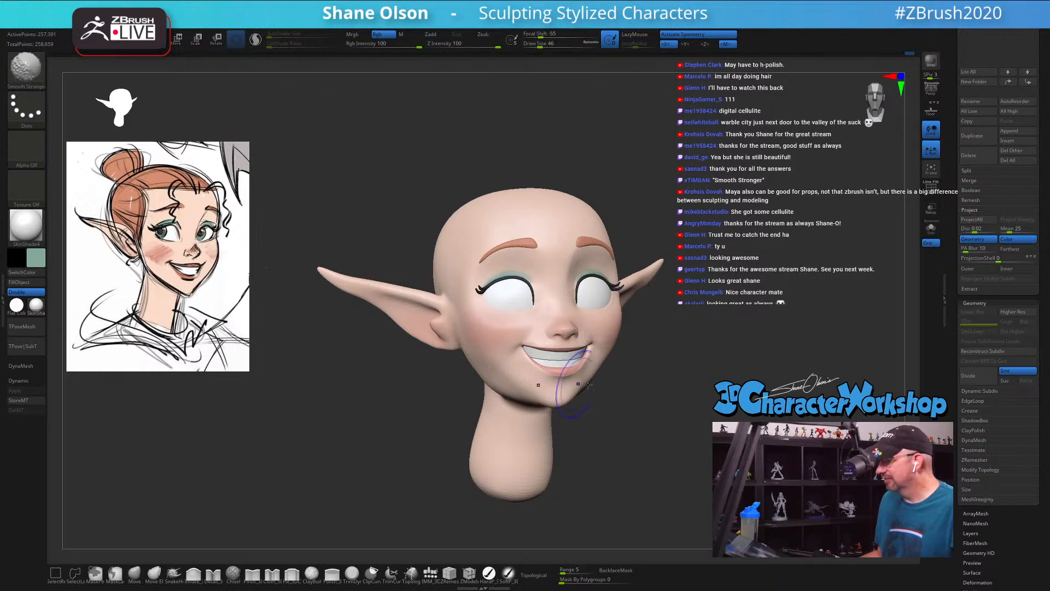
# Step: Set the Move brush's draw size to 39, adjust the jaw edge near the chin and check it from the front
pyautogui.moveTo(691, 389)
pyautogui.mouseDown()
pyautogui.moveTo(663, 388)
pyautogui.moveTo(709, 389)
pyautogui.moveTo(655, 373)
pyautogui.mouseUp()
pyautogui.moveTo(656, 373)
pyautogui.mouseDown()
pyautogui.moveTo(672, 369)
pyautogui.moveTo(555, 390)
pyautogui.mouseUp()
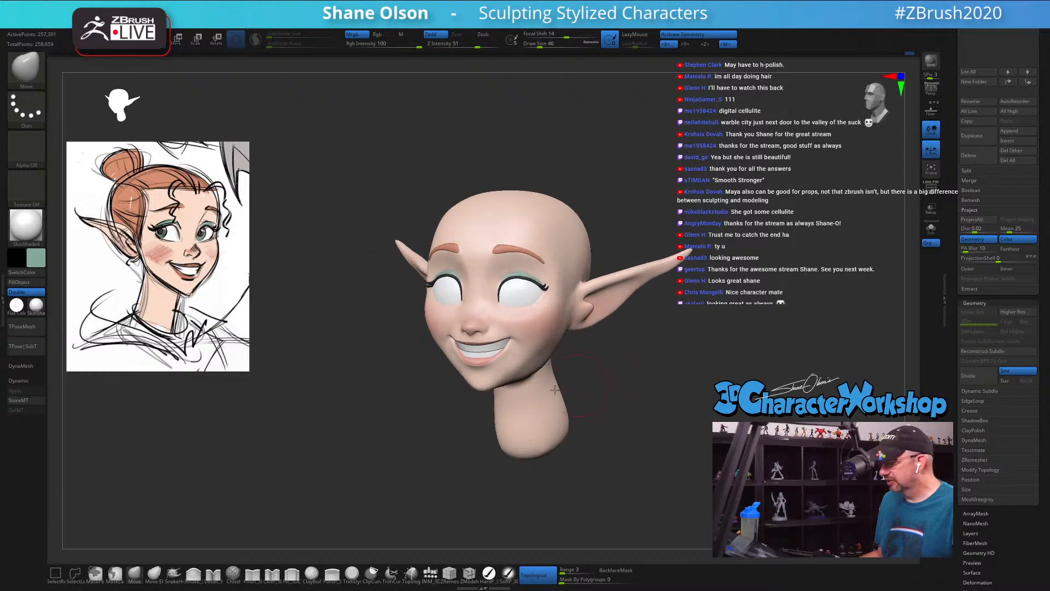
pyautogui.press('s')
pyautogui.click(504, 379)
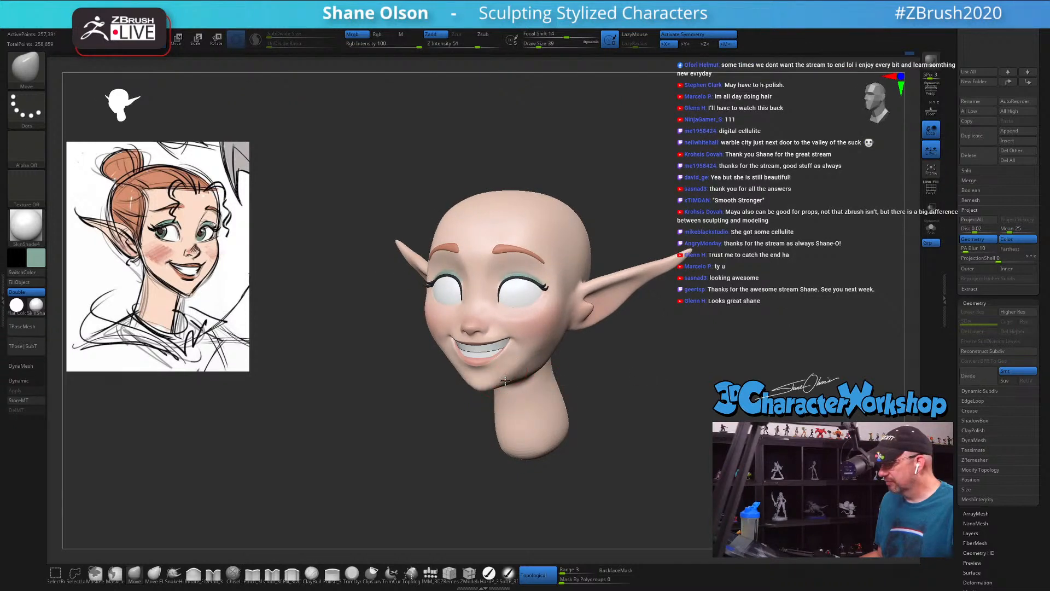
pyautogui.moveTo(616, 379); pyautogui.dragTo(628, 381)
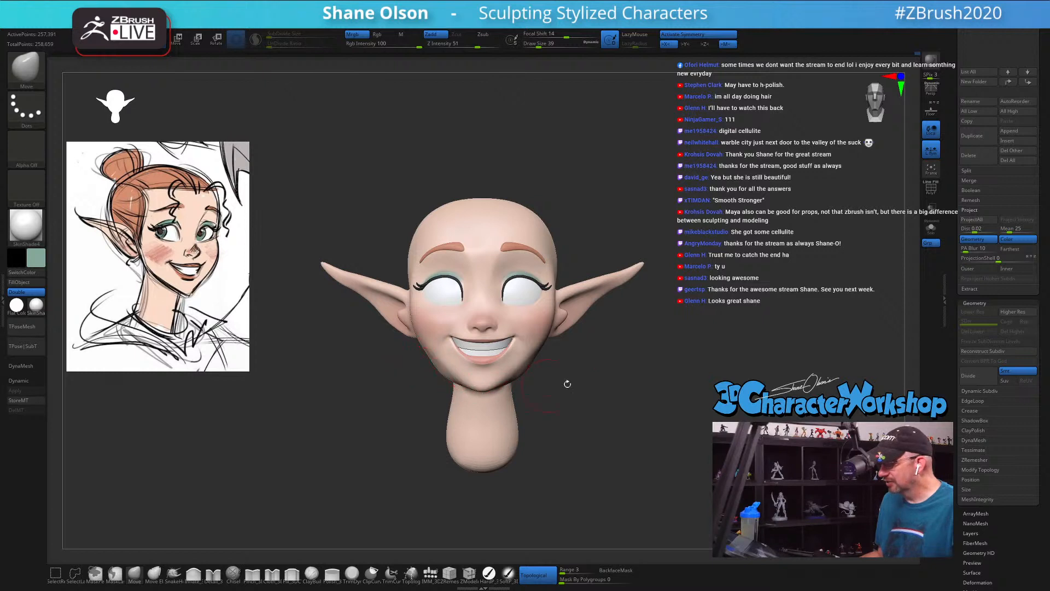
# Step: Switch to the polish brush, set its draw size to 49 and flatten the side of the jaw below the cheek
pyautogui.click(330, 575)
pyautogui.press('s')
pyautogui.click(572, 449)
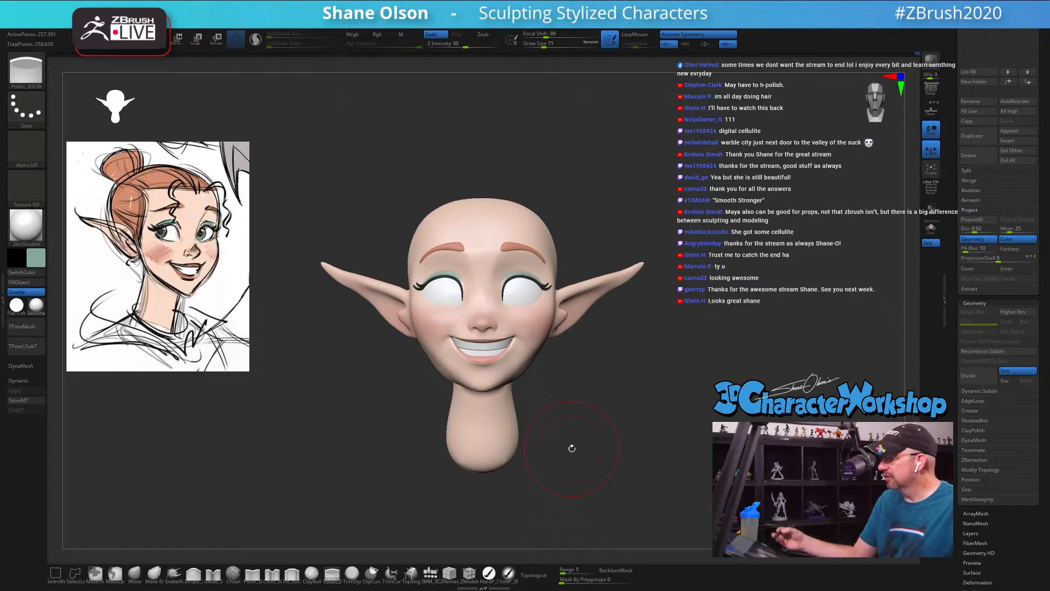
pyautogui.moveTo(610, 383)
pyautogui.keyDown('alt'); pyautogui.mouseDown()
pyautogui.moveTo(600, 402)
pyautogui.moveTo(570, 403)
pyautogui.moveTo(562, 375)
pyautogui.mouseUp(); pyautogui.keyUp('alt')
pyautogui.press('s')
pyautogui.press('s')
pyautogui.moveTo(555, 379); pyautogui.dragTo(541, 387)
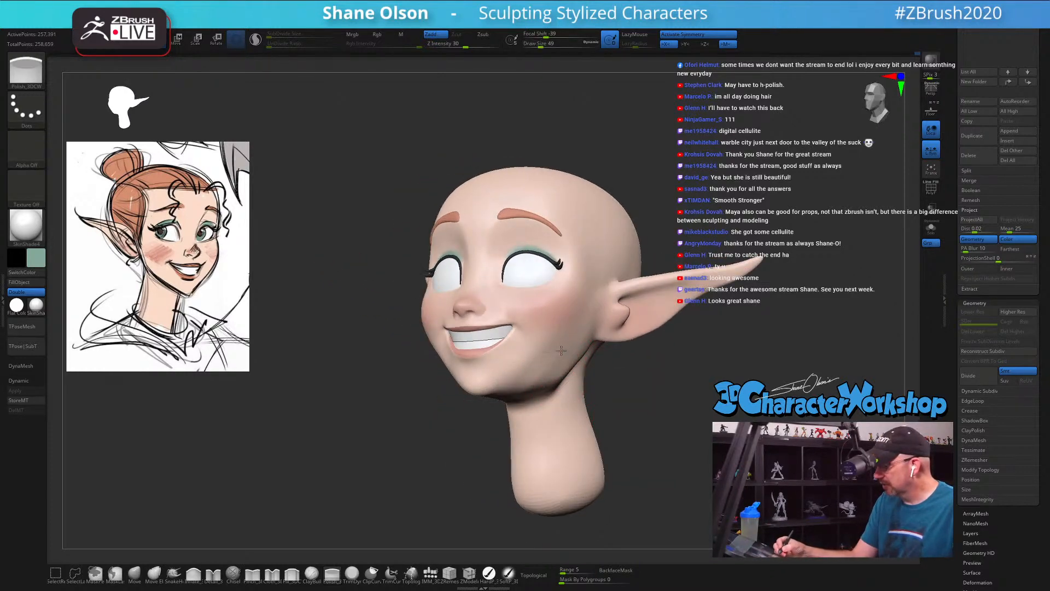
pyautogui.moveTo(566, 349); pyautogui.dragTo(558, 354)
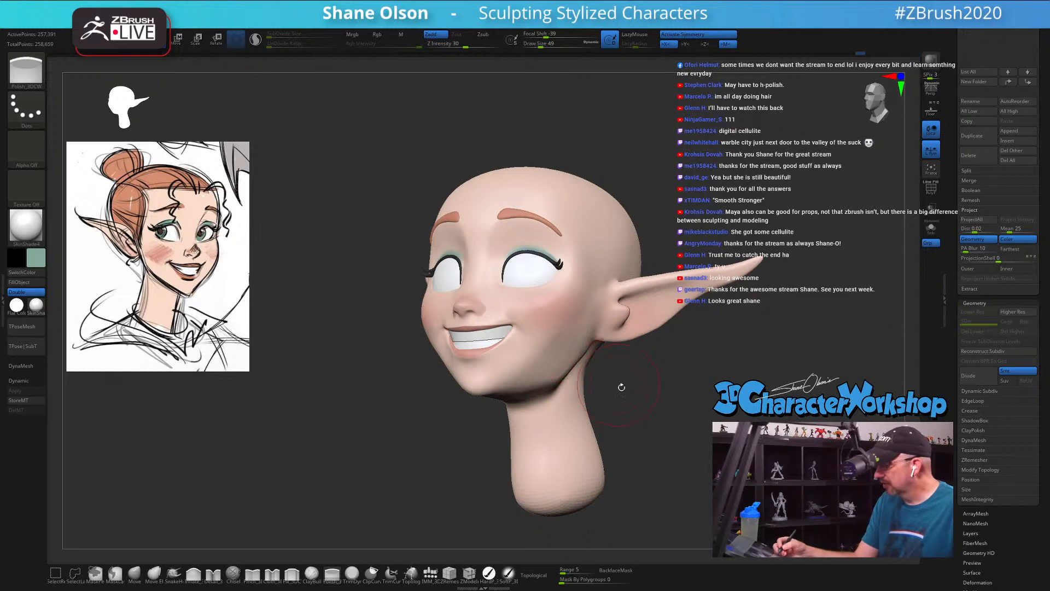
# Step: Set the polish brush's draw size to 35 and even out the underside of the chin and jaw
pyautogui.moveTo(622, 388)
pyautogui.keyDown('shift'); pyautogui.mouseDown()
pyautogui.moveTo(636, 396)
pyautogui.moveTo(601, 386)
pyautogui.moveTo(590, 358)
pyautogui.mouseUp(); pyautogui.keyUp('shift')
pyautogui.press('s')
pyautogui.moveTo(529, 392); pyautogui.dragTo(523, 392)
pyautogui.moveTo(519, 407); pyautogui.dragTo(515, 398)
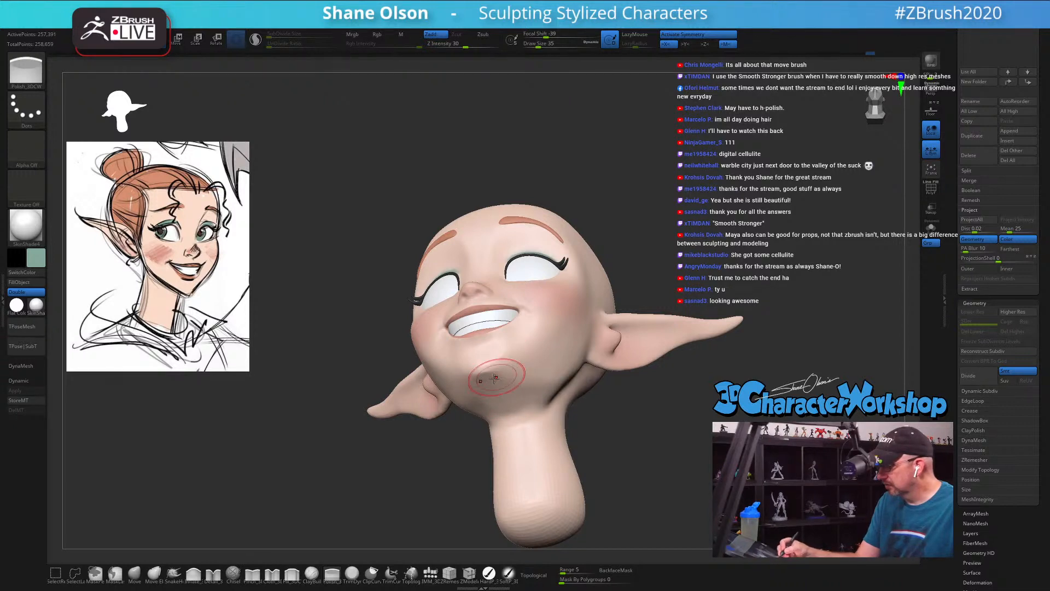
pyautogui.moveTo(552, 375); pyautogui.dragTo(544, 389, button='right')
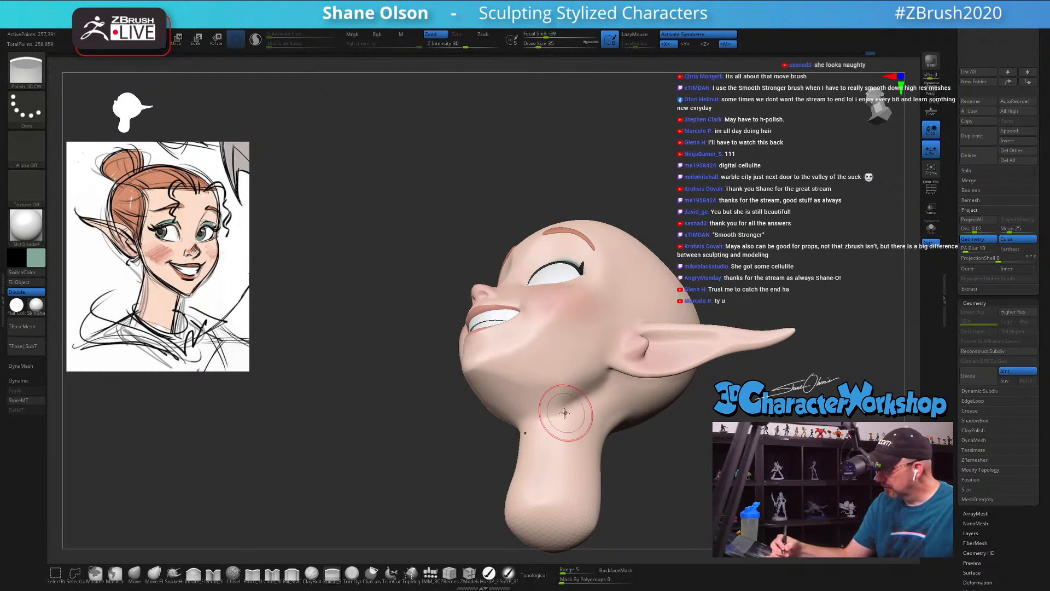
pyautogui.moveTo(561, 402)
pyautogui.mouseDown(button='right')
pyautogui.moveTo(575, 424)
pyautogui.moveTo(589, 380)
pyautogui.mouseUp(button='right')
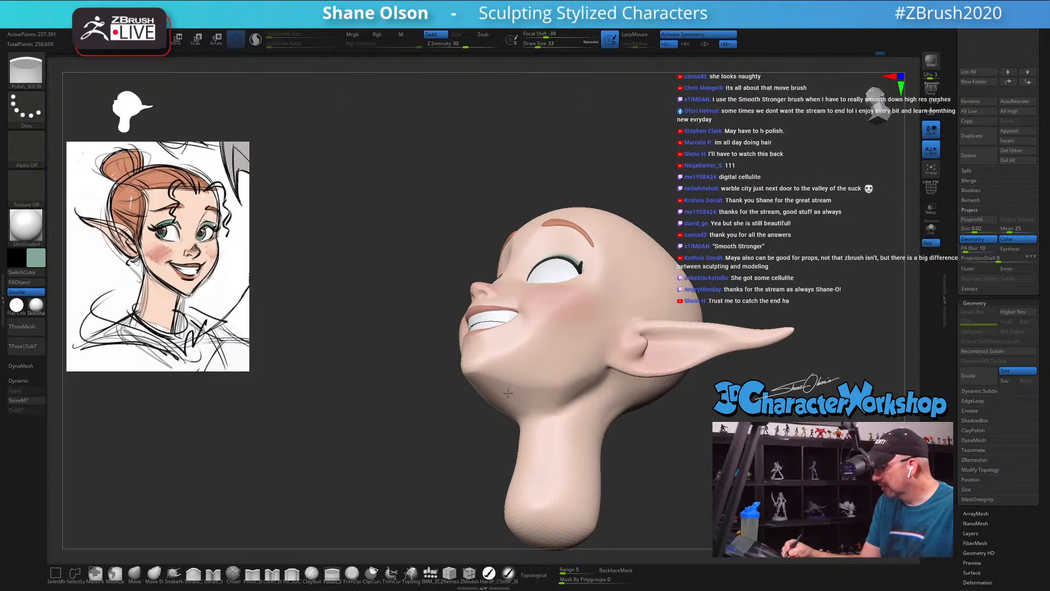
# Step: Set the polish brush's draw size to 22 and refine the rear jaw surface beside the neck
pyautogui.moveTo(482, 386)
pyautogui.mouseDown(button='right')
pyautogui.moveTo(623, 430)
pyautogui.moveTo(665, 419)
pyautogui.moveTo(657, 411)
pyautogui.mouseUp(button='right')
pyautogui.press('s')
pyautogui.moveTo(582, 397); pyautogui.dragTo(579, 395)
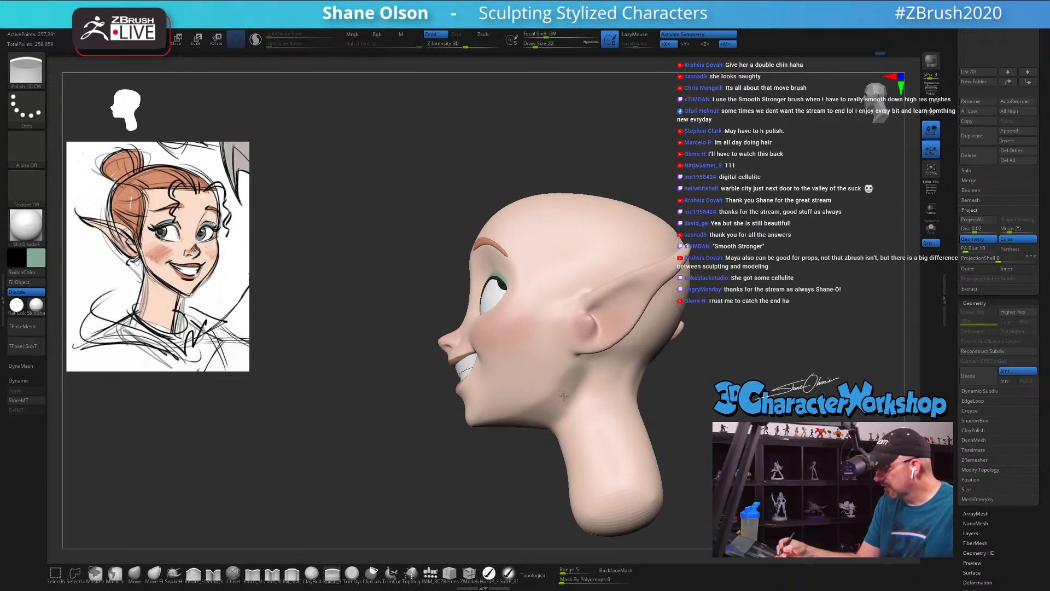
# Step: Set the polish brush's draw size to 37 and even out the jaw plane between the cheek and the ear
pyautogui.moveTo(578, 414); pyautogui.dragTo(645, 422, button='right')
pyautogui.press('s')
pyautogui.moveTo(657, 417); pyautogui.dragTo(660, 417)
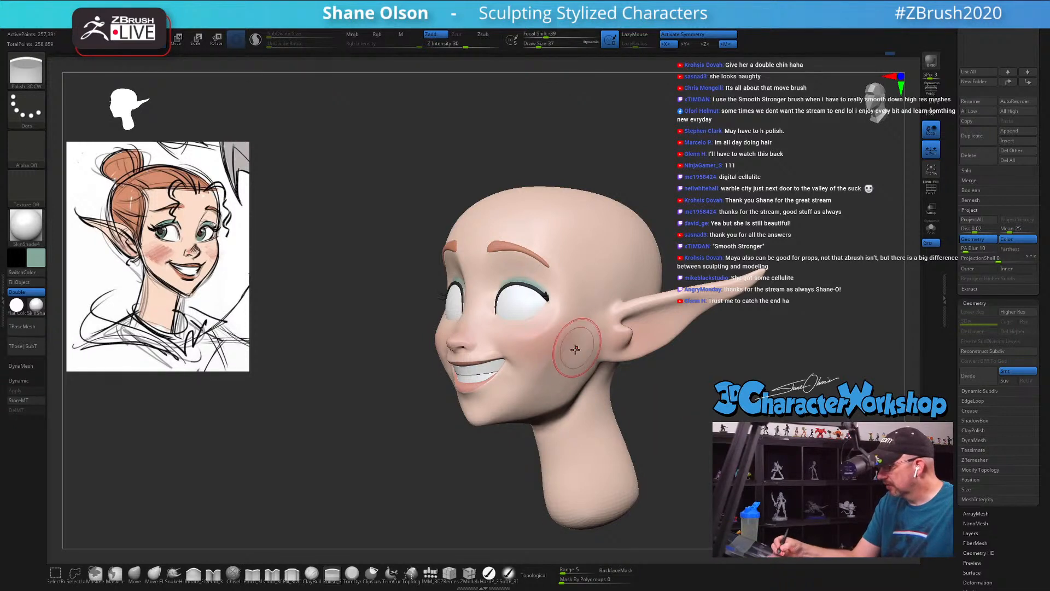
pyautogui.moveTo(635, 418)
pyautogui.mouseDown()
pyautogui.moveTo(638, 397)
pyautogui.moveTo(675, 424)
pyautogui.moveTo(609, 411)
pyautogui.mouseUp()
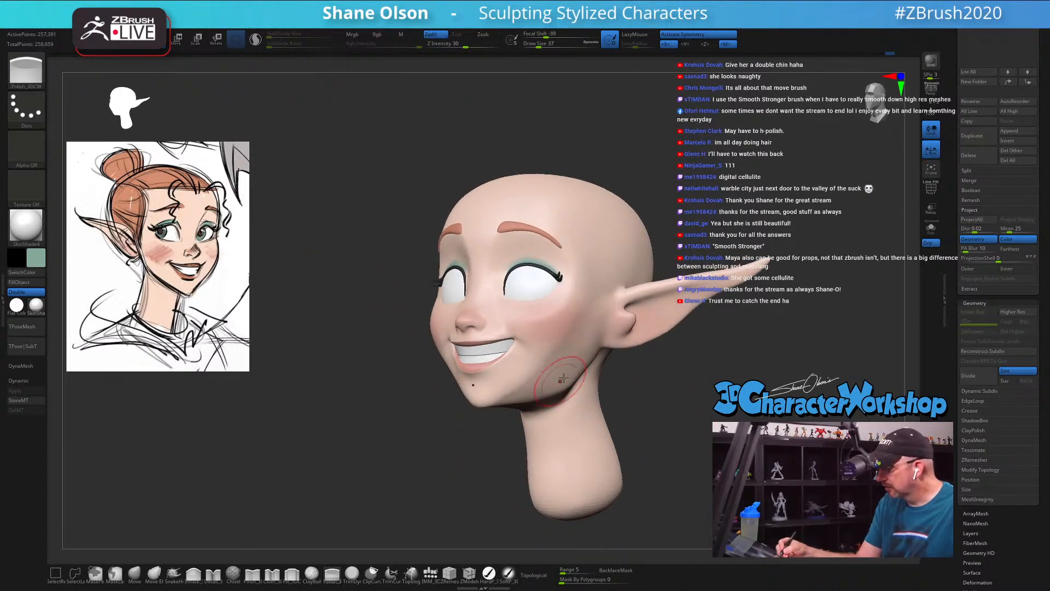
# Step: Switch to the Move brush, set its draw size to 54 and adjust the jaw corner below the ear in profile
pyautogui.moveTo(653, 393)
pyautogui.mouseDown()
pyautogui.moveTo(640, 395)
pyautogui.moveTo(651, 399)
pyautogui.moveTo(650, 425)
pyautogui.mouseUp()
pyautogui.click(134, 578)
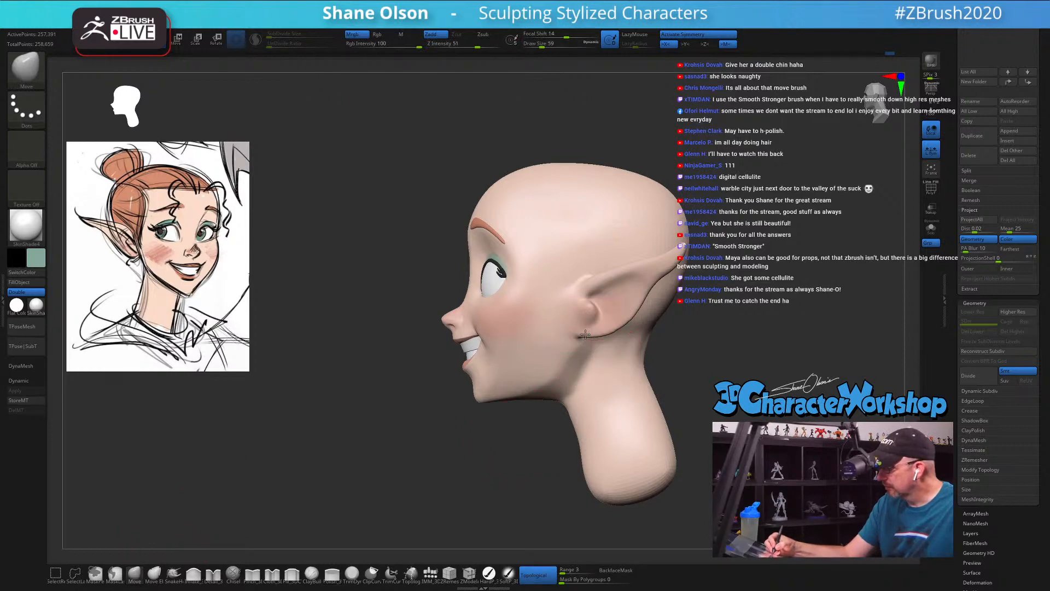
pyautogui.press('[')
pyautogui.moveTo(565, 361); pyautogui.dragTo(558, 370)
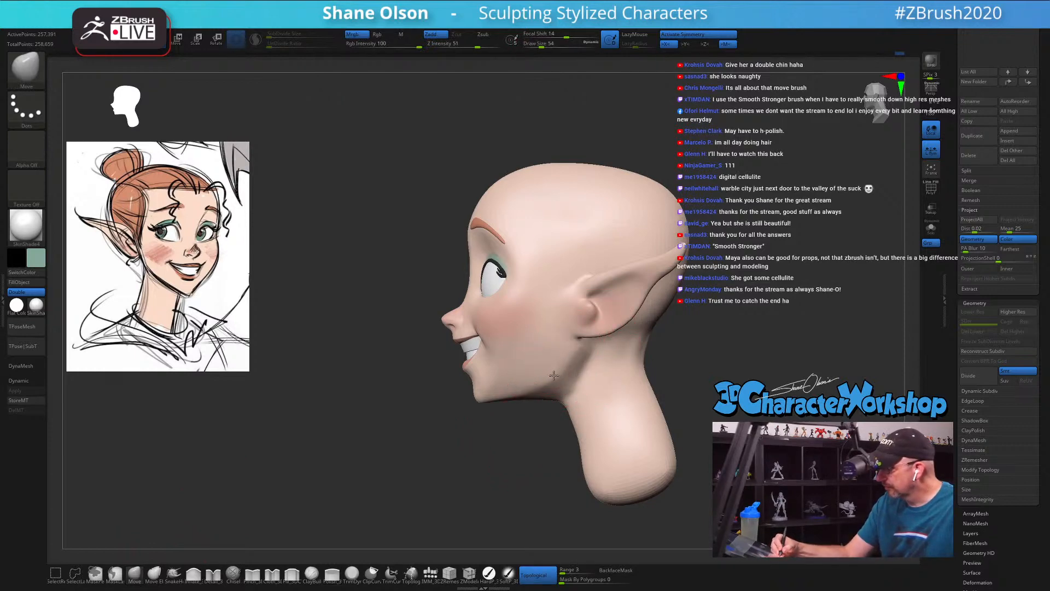
# Step: Reshape the rear jawline with the Move brush at draw sizes 71 and 41, and smooth the lower cheek
pyautogui.moveTo(561, 374); pyautogui.dragTo(589, 391, button='right')
pyautogui.press('s')
pyautogui.moveTo(589, 392); pyautogui.dragTo(592, 391)
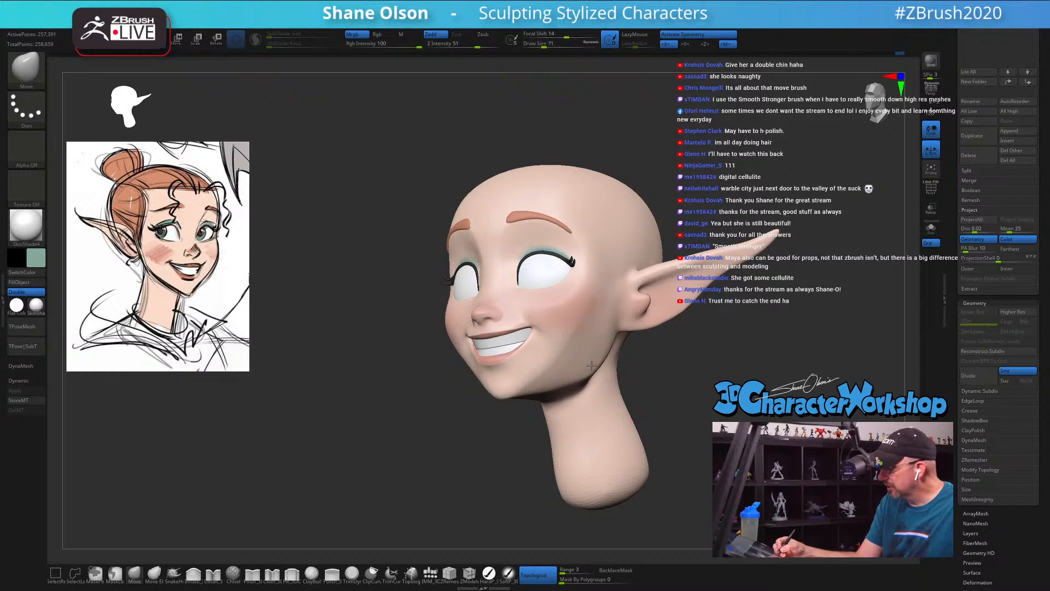
pyautogui.moveTo(590, 366); pyautogui.dragTo(583, 365, button='right')
pyautogui.press('s')
pyautogui.moveTo(584, 365); pyautogui.dragTo(578, 364)
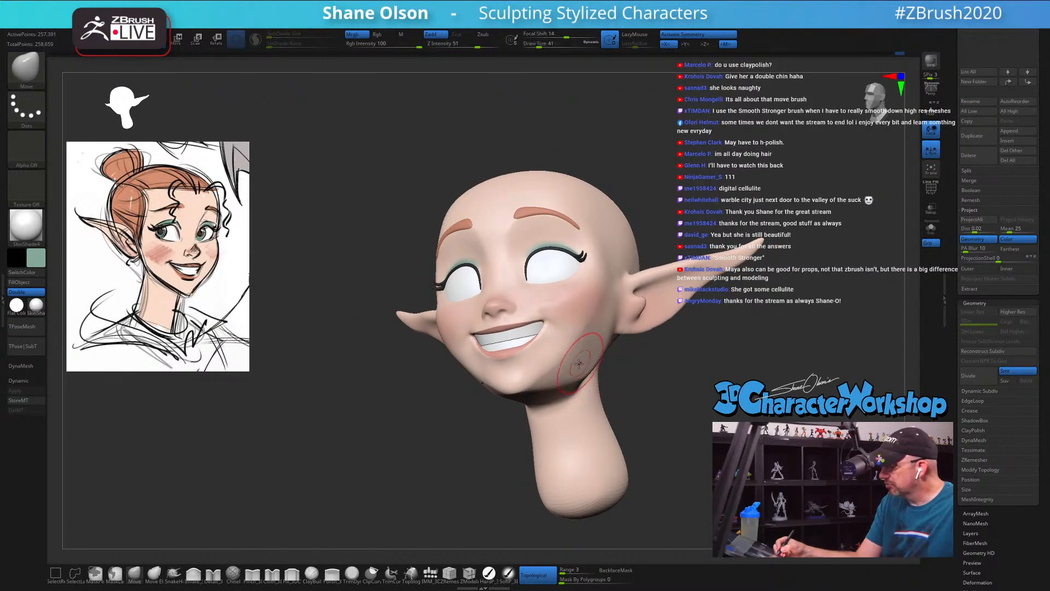
pyautogui.press('shift')
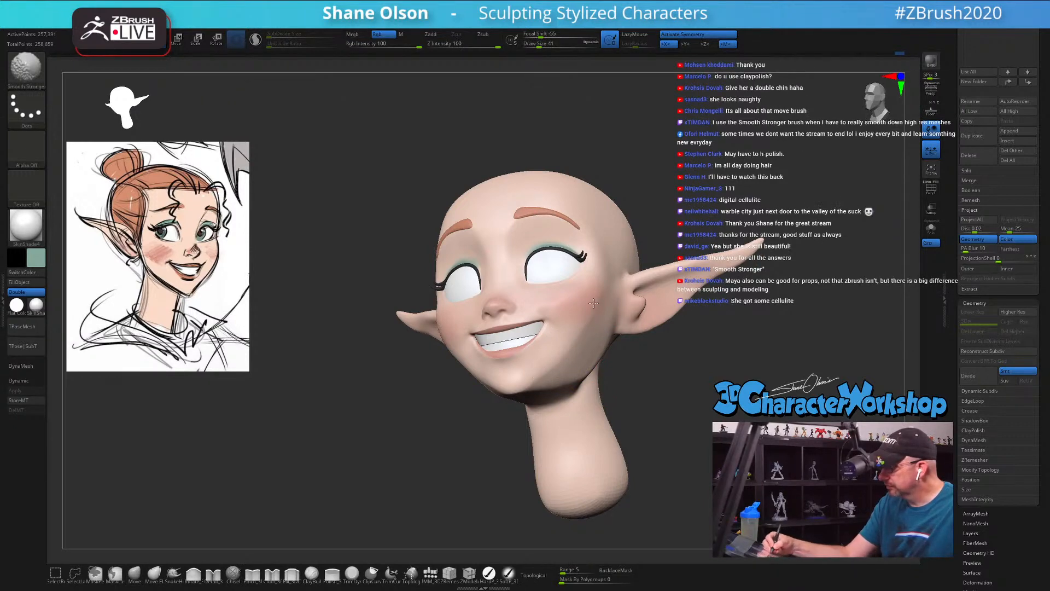
# Step: Smooth the underside of the jaw beside the neck, set the Move brush's draw size to 44 and check the face from the front
pyautogui.keyDown('shift'); pyautogui.moveTo(644, 392); pyautogui.dragTo(651, 416, button='right'); pyautogui.keyUp('shift')
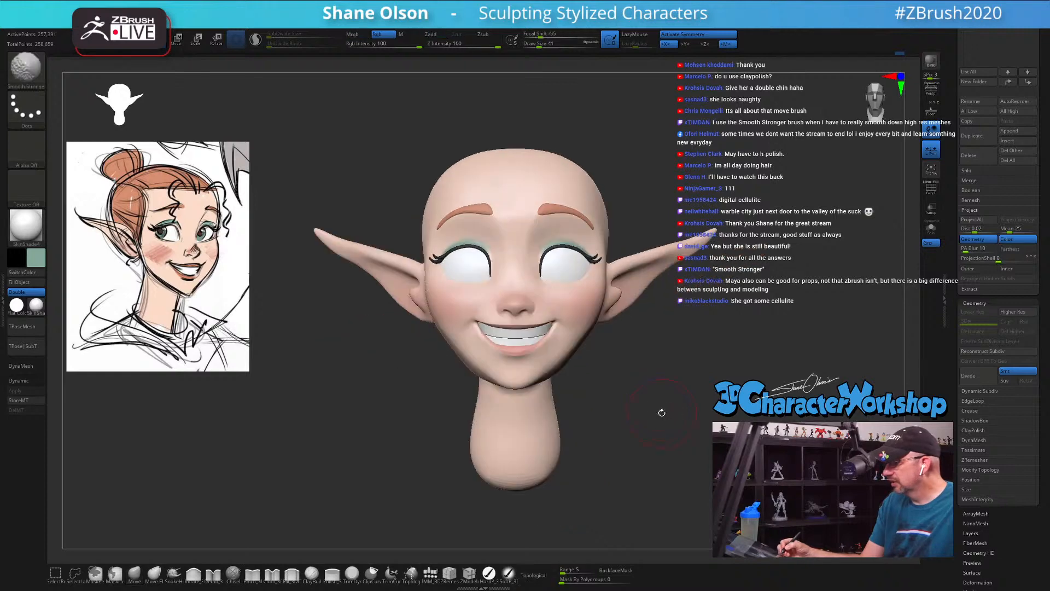
pyautogui.moveTo(651, 417); pyautogui.dragTo(542, 306)
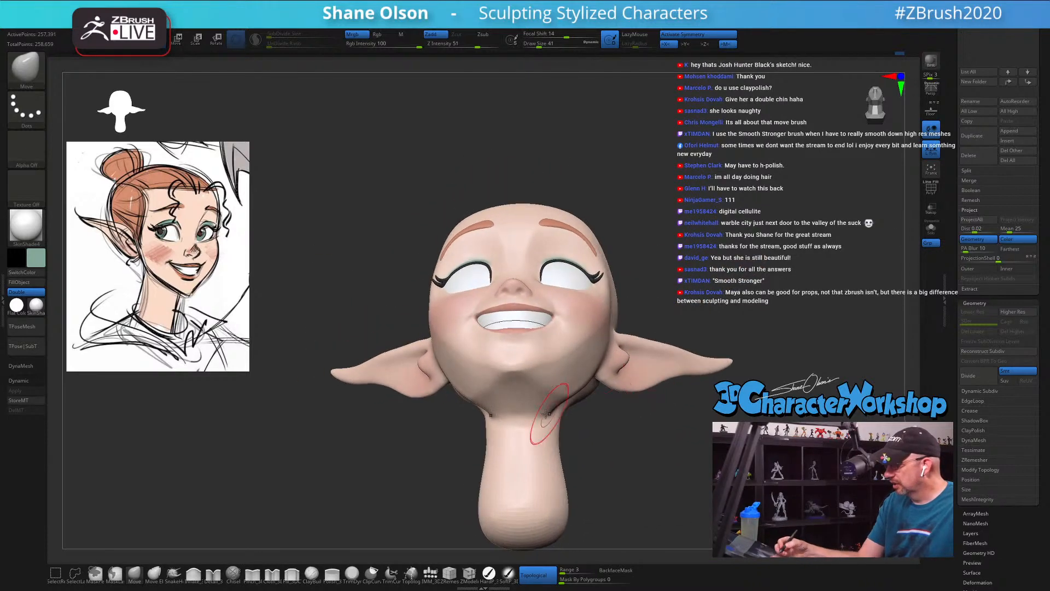
pyautogui.press('b')
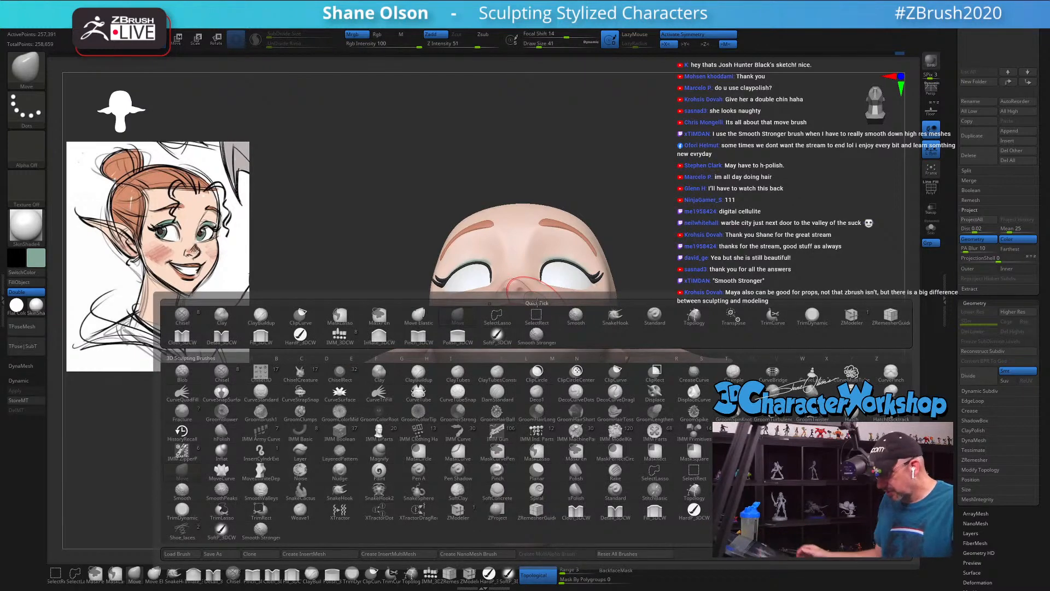
pyautogui.press('shift')
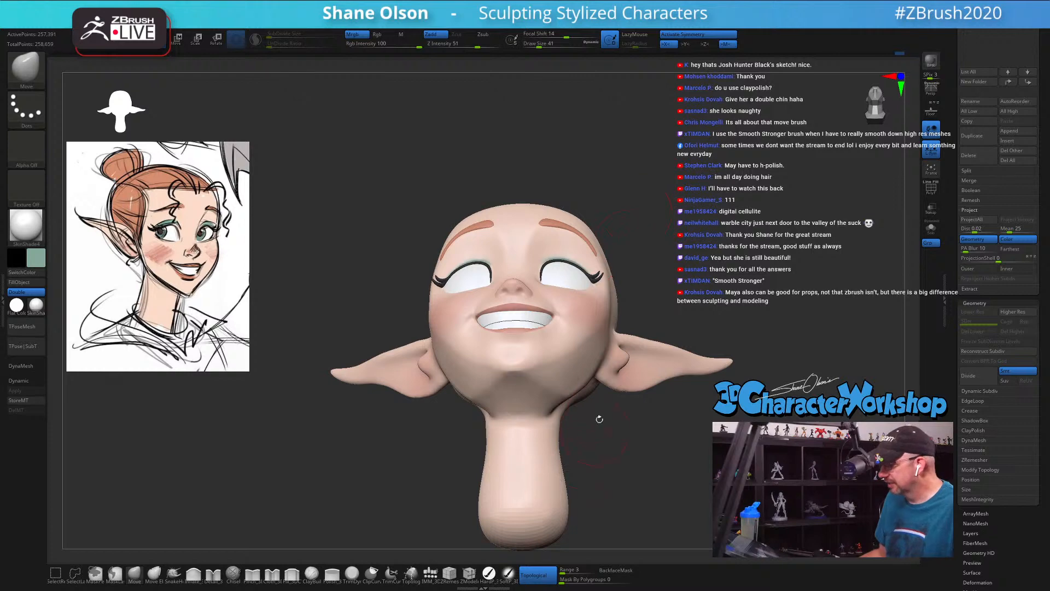
pyautogui.press('shift')
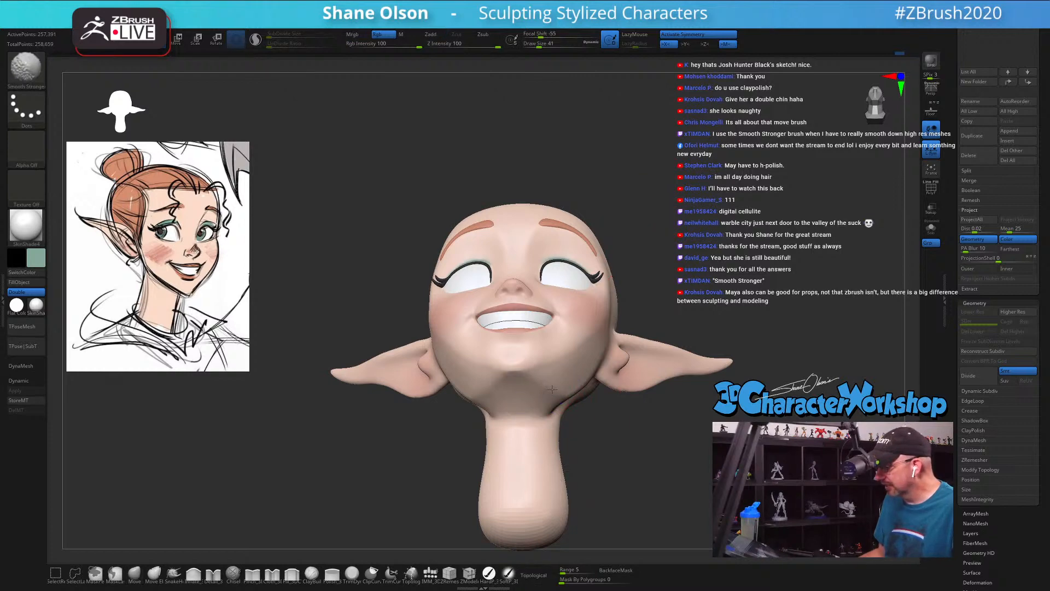
pyautogui.moveTo(690, 454)
pyautogui.keyDown('shift'); pyautogui.mouseDown()
pyautogui.moveTo(782, 350)
pyautogui.moveTo(690, 363)
pyautogui.moveTo(689, 351)
pyautogui.moveTo(621, 347)
pyautogui.moveTo(612, 359)
pyautogui.moveTo(542, 368)
pyautogui.moveTo(542, 399)
pyautogui.moveTo(532, 390)
pyautogui.mouseUp(); pyautogui.keyUp('shift')
pyautogui.press('s')
pyautogui.click(624, 351)
pyautogui.moveTo(692, 365)
pyautogui.mouseDown()
pyautogui.moveTo(752, 361)
pyautogui.moveTo(646, 366)
pyautogui.mouseUp()
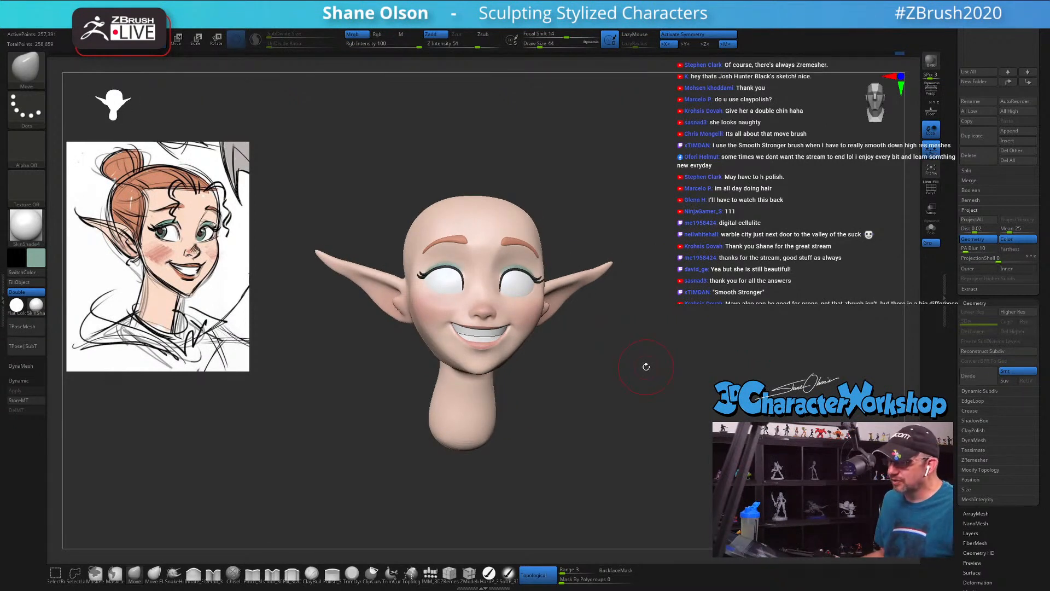
# Step: Set the Move brush's draw size to 68, reshape the back of the neck behind the jaw and smooth the neck
pyautogui.moveTo(646, 367); pyautogui.dragTo(549, 414)
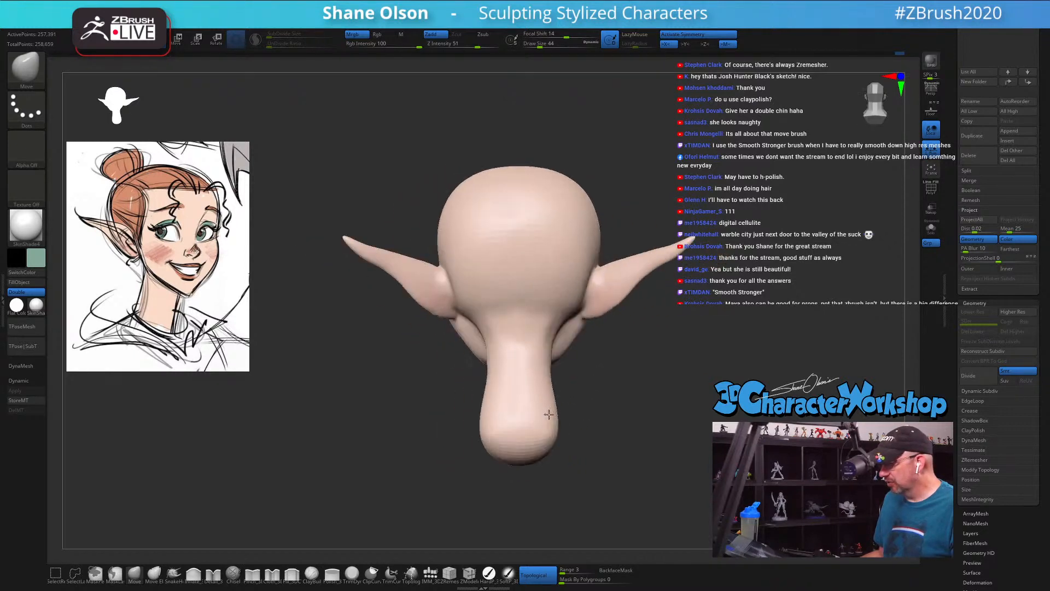
pyautogui.moveTo(347, 375); pyautogui.dragTo(355, 379)
pyautogui.press('s')
pyautogui.moveTo(500, 374); pyautogui.dragTo(488, 338)
pyautogui.press('s')
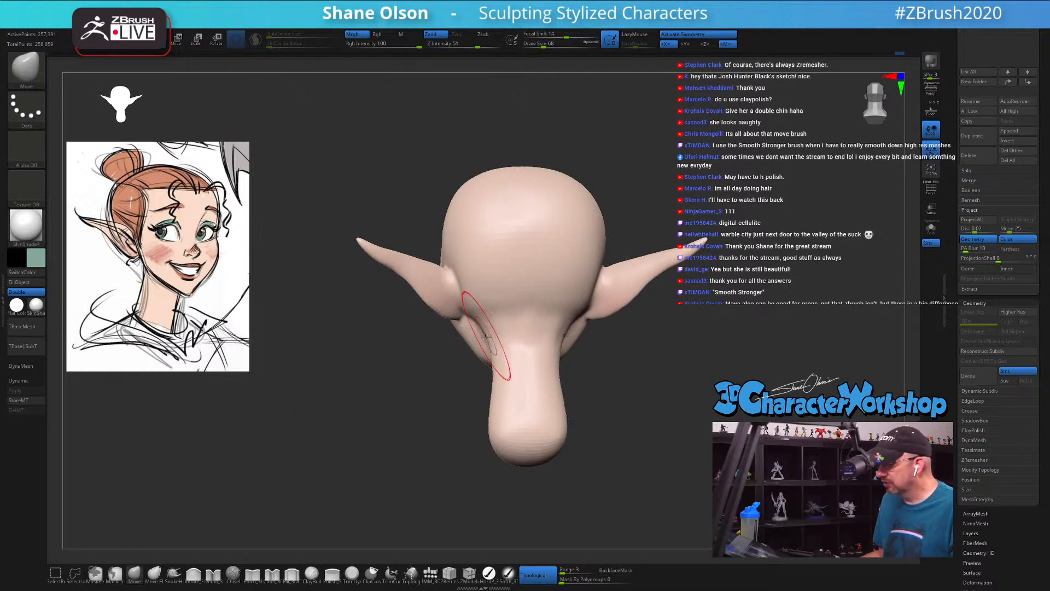
pyautogui.keyDown('shift'); pyautogui.moveTo(520, 436); pyautogui.dragTo(521, 445); pyautogui.keyUp('shift')
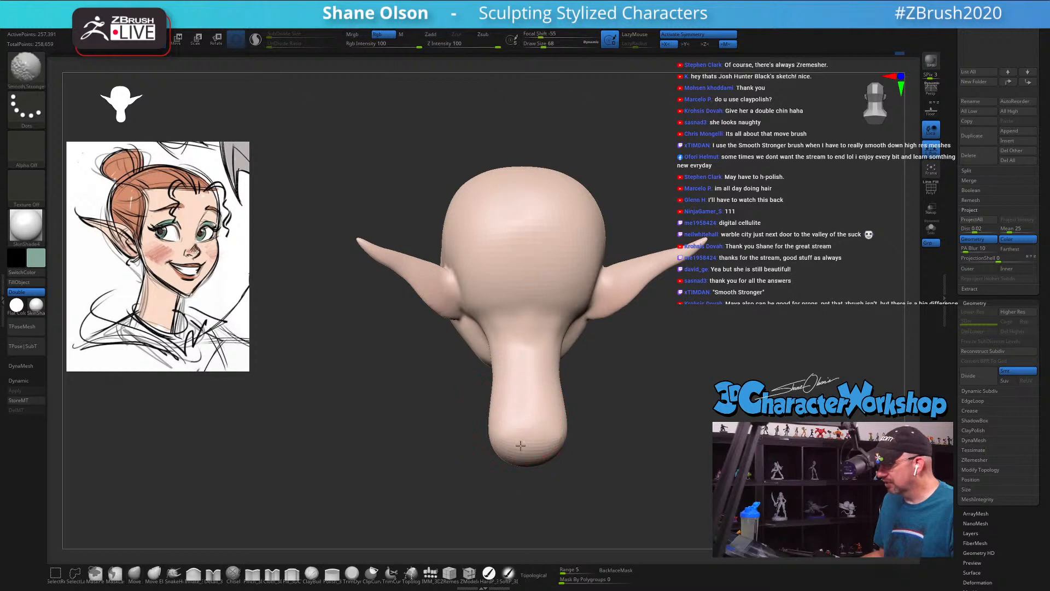
pyautogui.moveTo(671, 403)
pyautogui.mouseDown()
pyautogui.moveTo(714, 401)
pyautogui.moveTo(705, 385)
pyautogui.mouseUp()
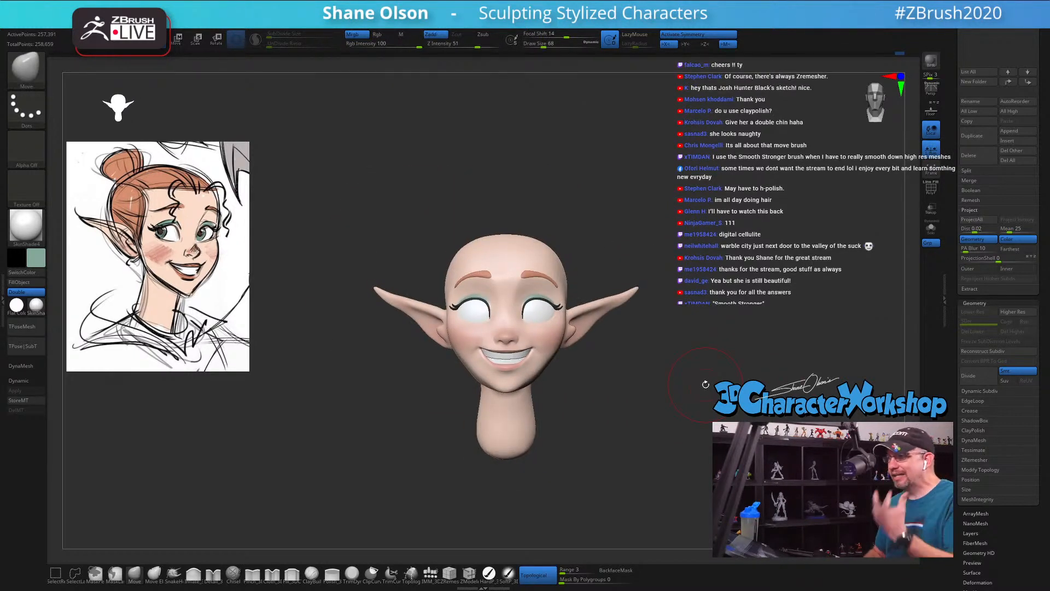